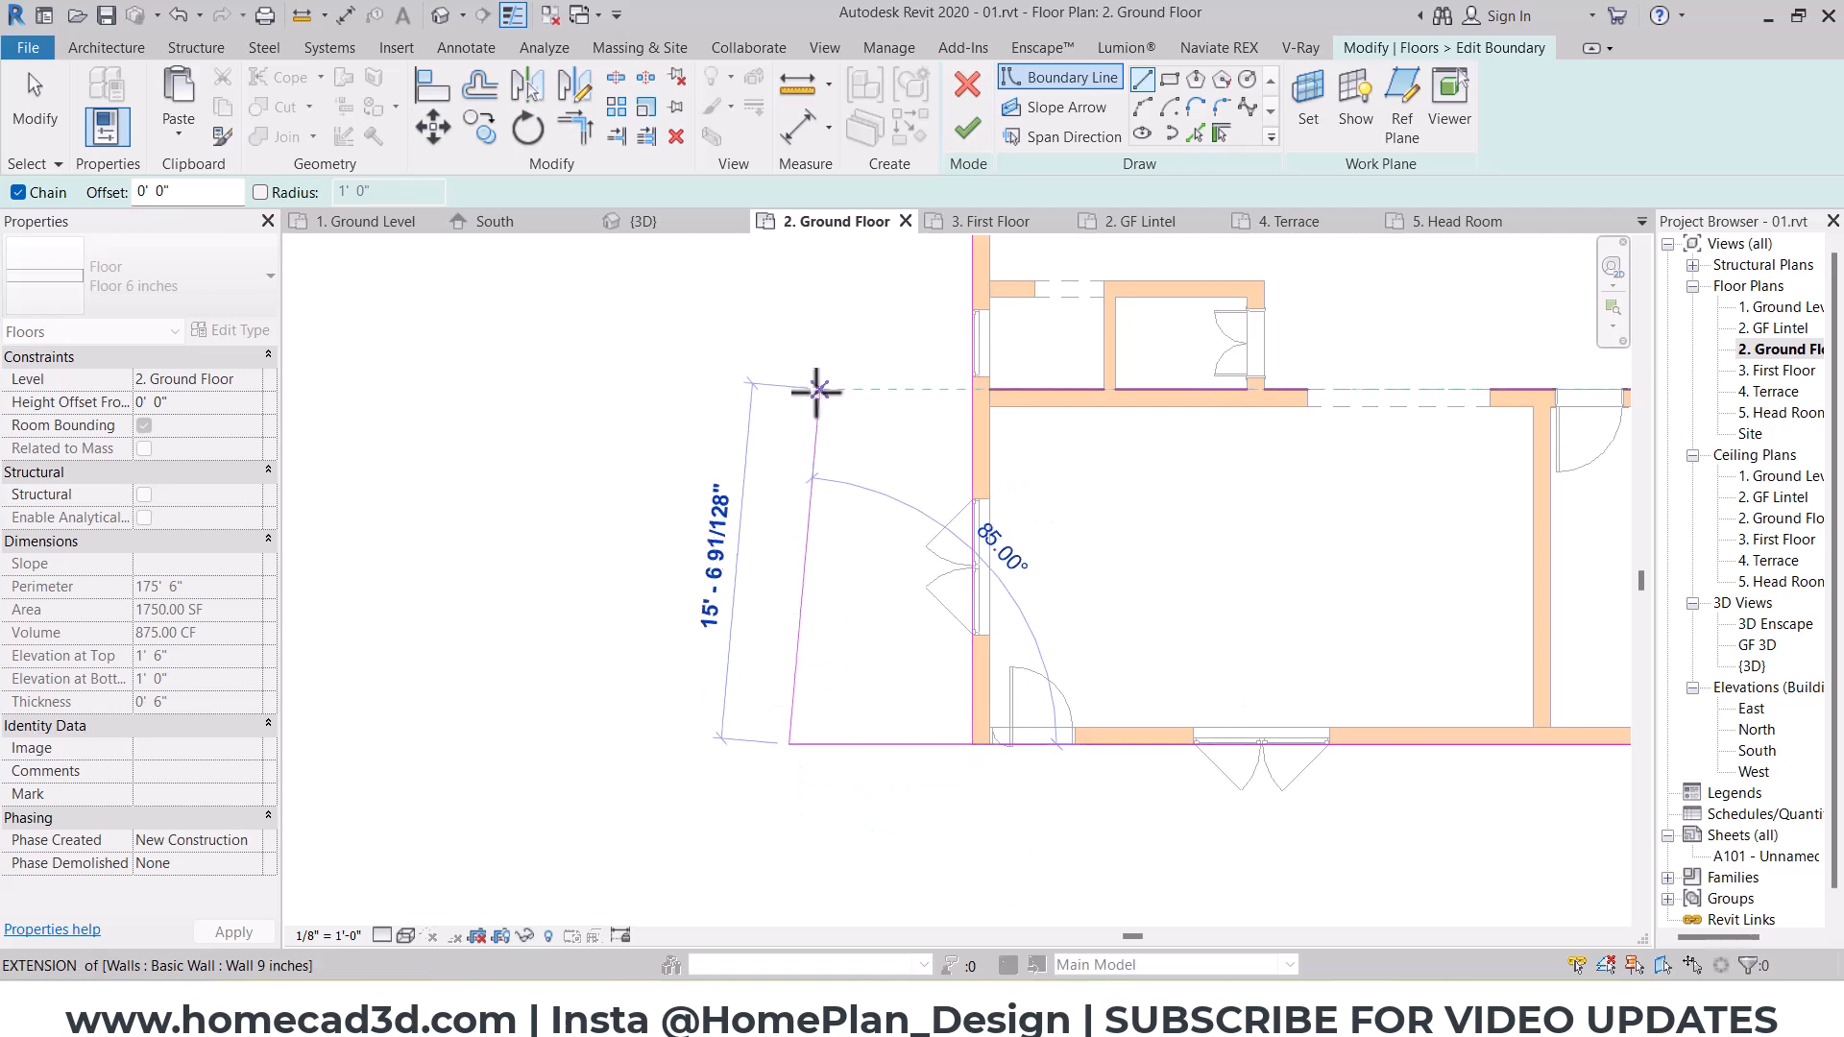
# Step: Complete the floor boundary's rectangular porch extension on the west side with a 15' 6" outer edge and a return edge to the wall
pyautogui.click(790, 390)
pyautogui.click(975, 395)
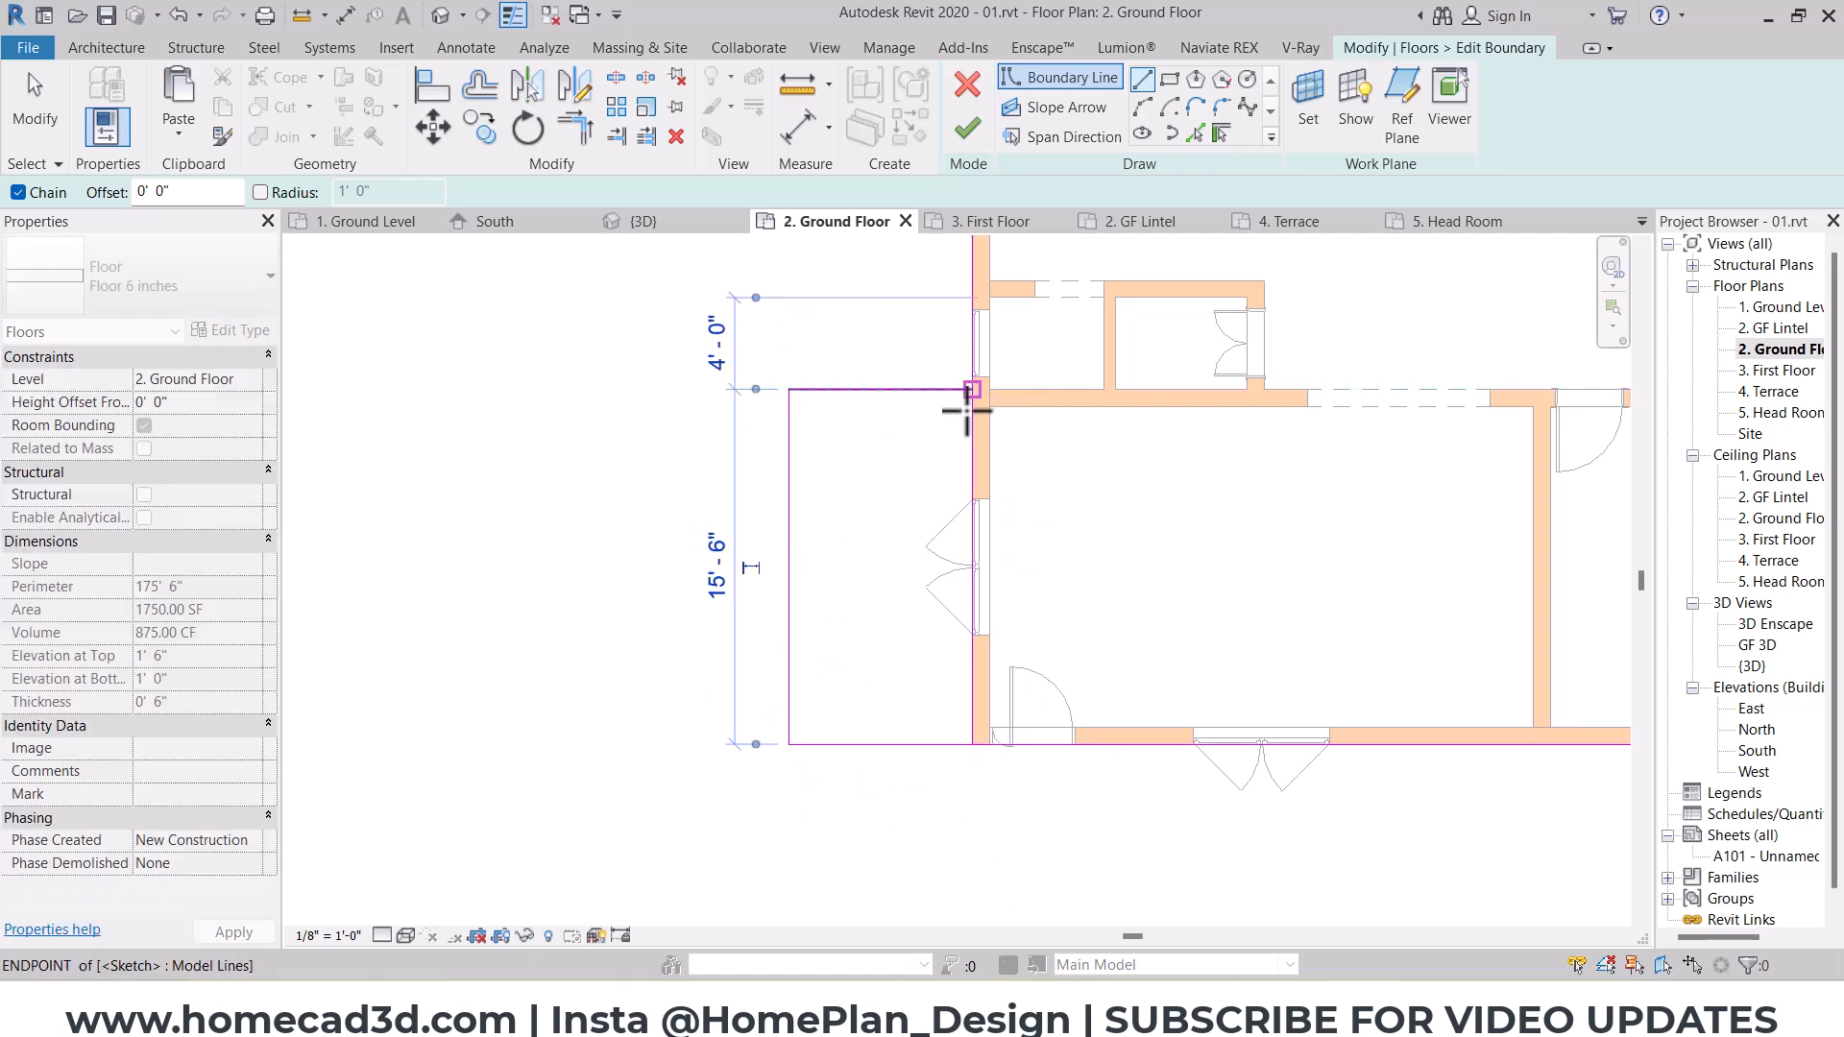
pyautogui.moveTo(972, 403); pyautogui.dragTo(918, 443, button='middle')
pyautogui.press('Escape')
pyautogui.press('Escape')
# Step: Trim the porch lines into the existing floor boundary, finish the floor sketch, and attach the walls to the floor's bottom
pyautogui.press('t')
pyautogui.press('r')
pyautogui.click(839, 431)
pyautogui.click(918, 369)
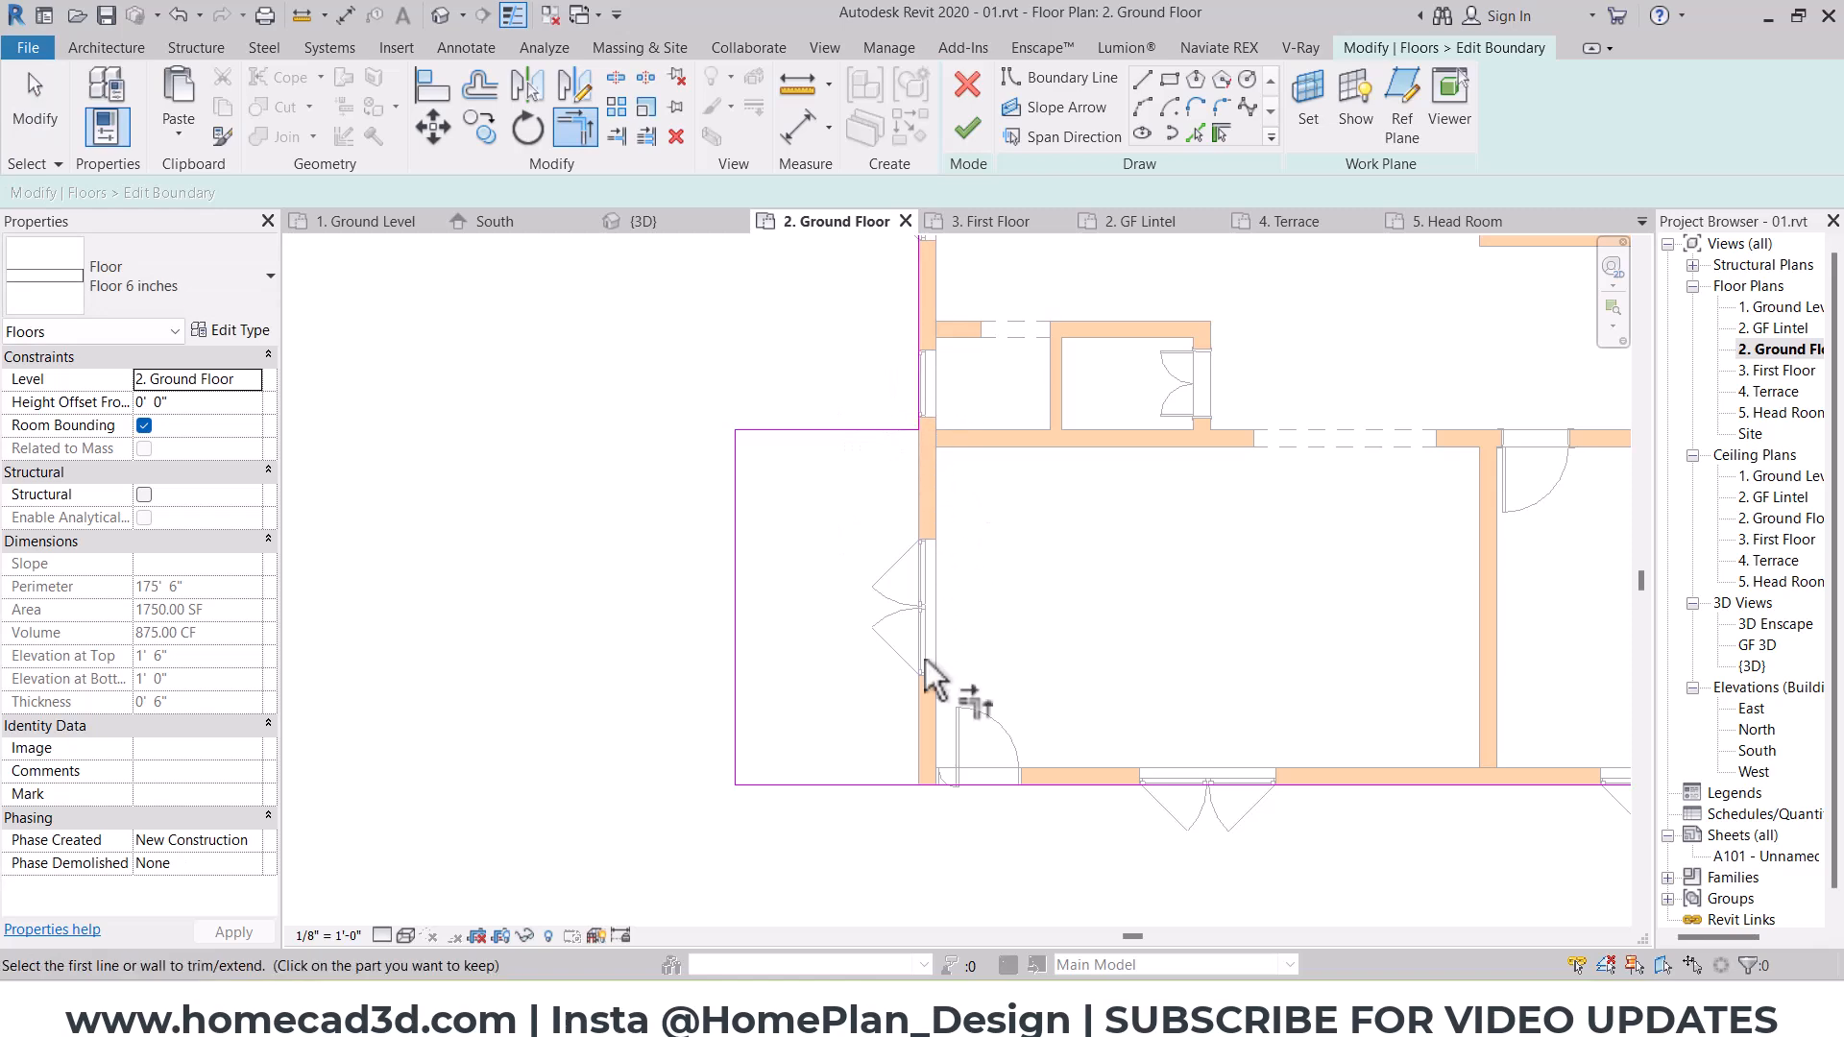
pyautogui.click(967, 129)
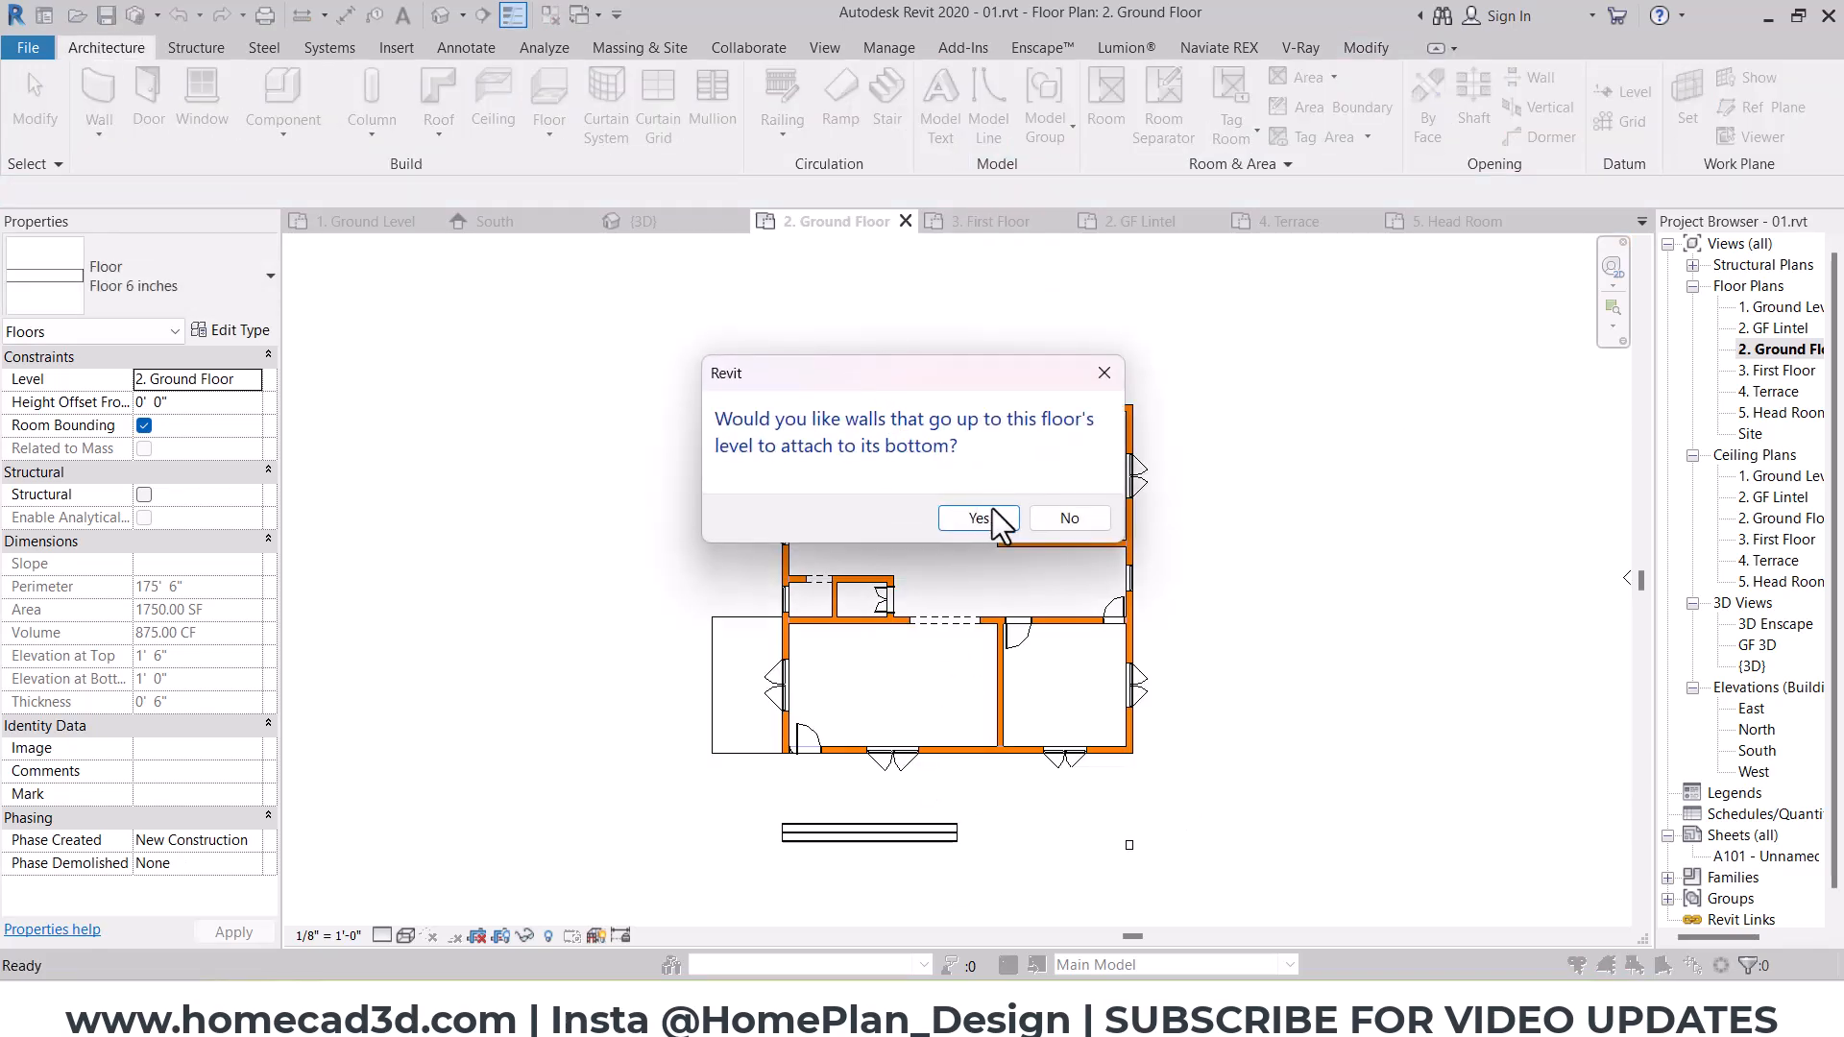
pyautogui.click(961, 517)
# Step: Open the south-side entrance stairs for in-place editing and select their extrusion
pyautogui.scroll(3, 772, 728)
pyautogui.moveTo(772, 728); pyautogui.dragTo(893, 403, button='middle')
pyautogui.scroll(-1, 872, 461)
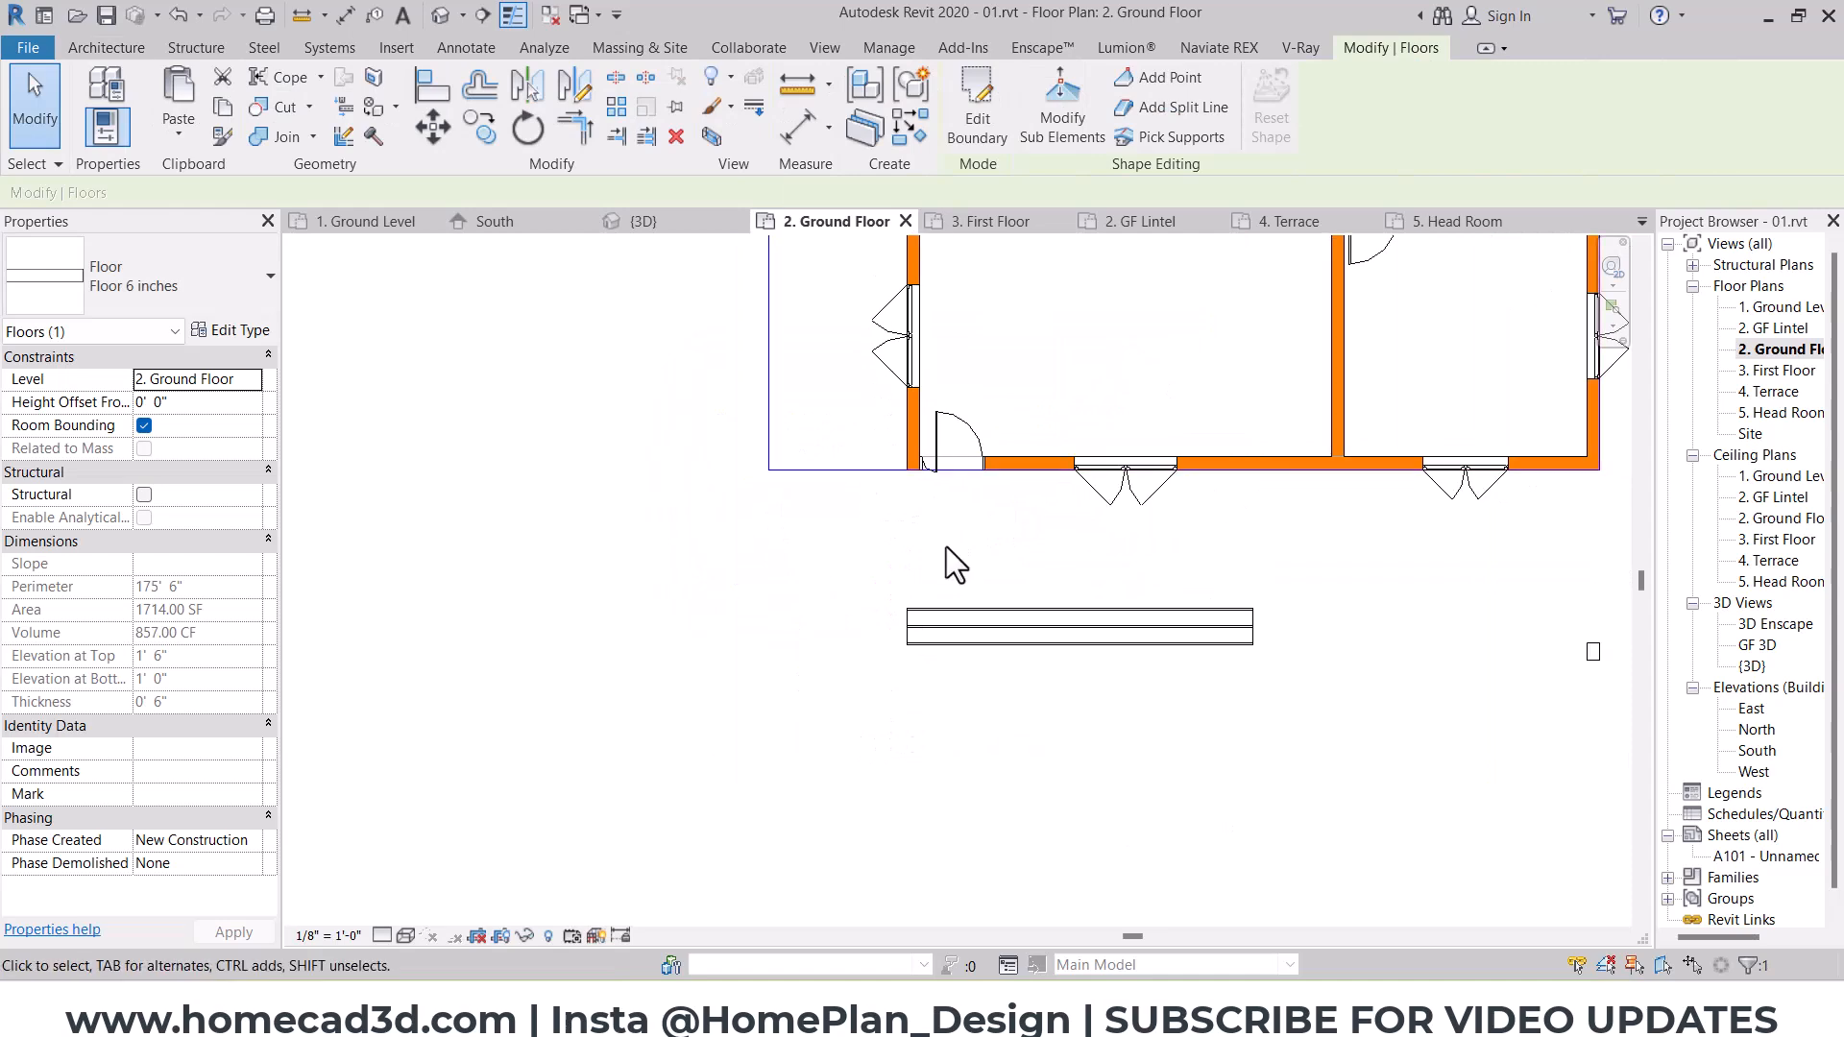
pyautogui.click(980, 624)
pyautogui.moveTo(1072, 611); pyautogui.dragTo(954, 711, button='middle')
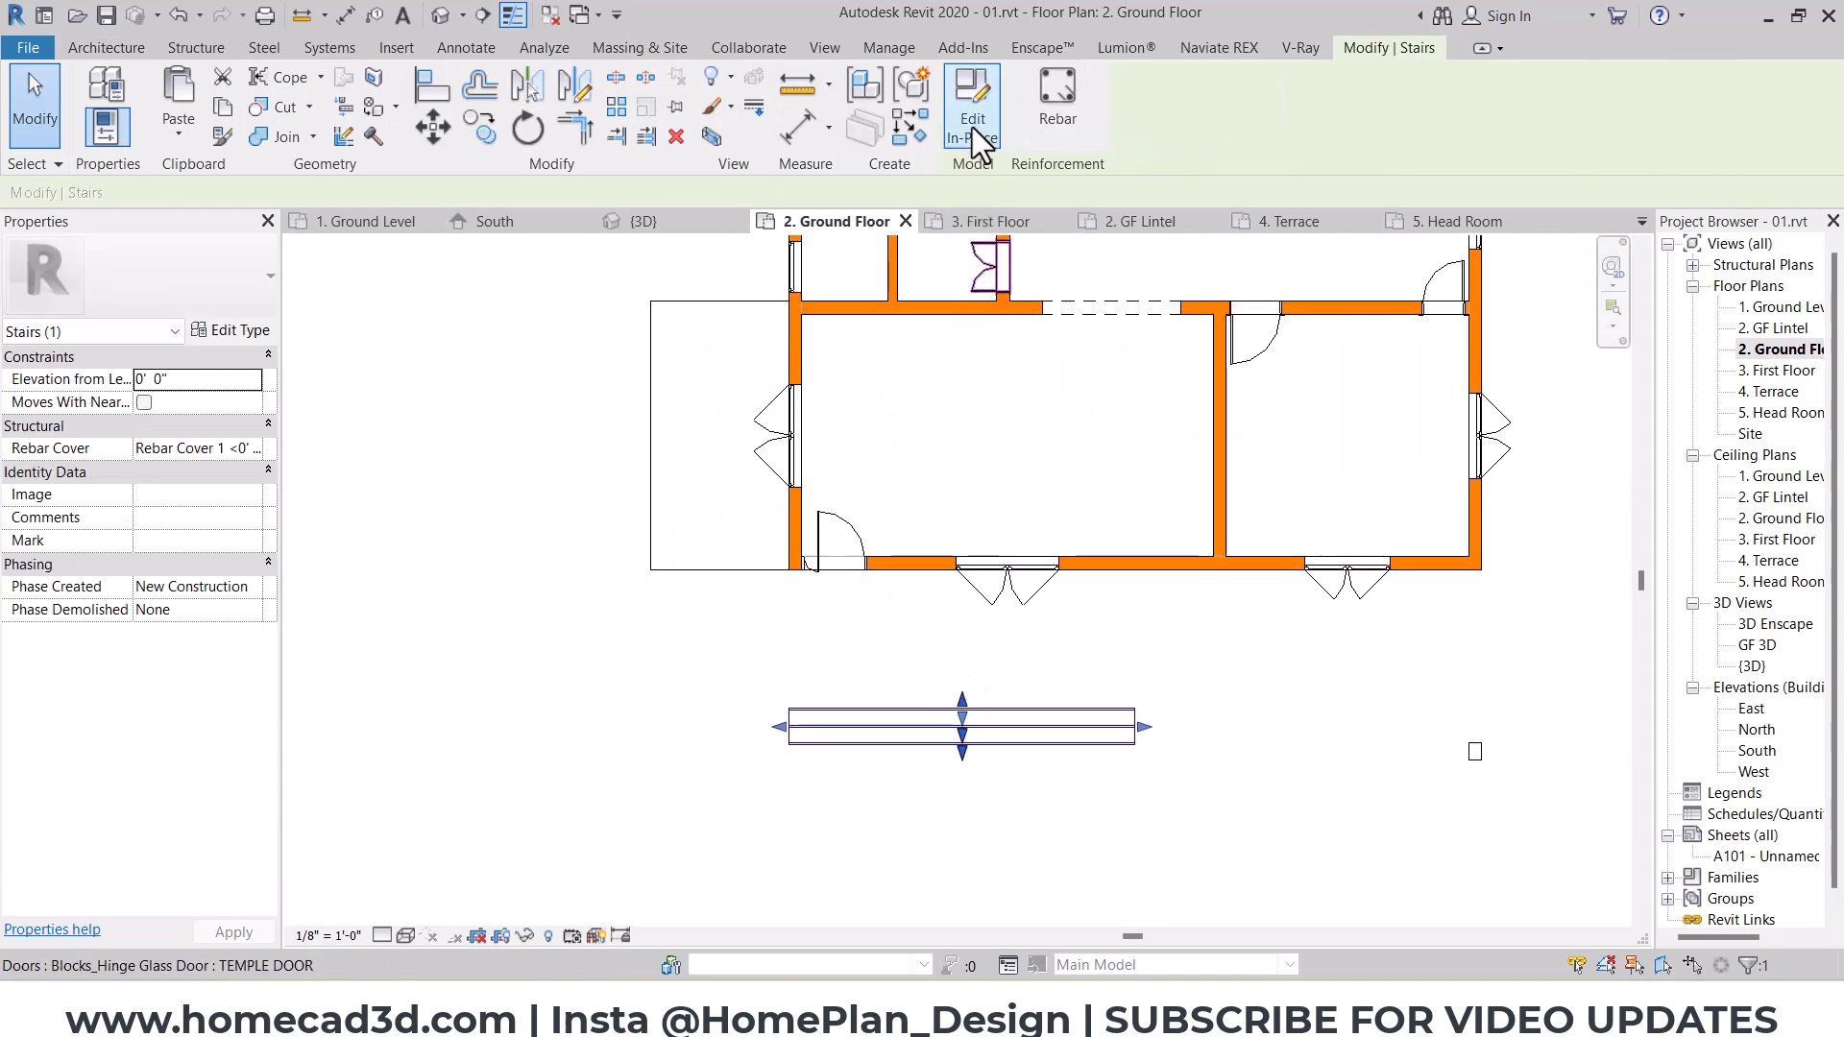
pyautogui.doubleClick(980, 716)
pyautogui.click(972, 725)
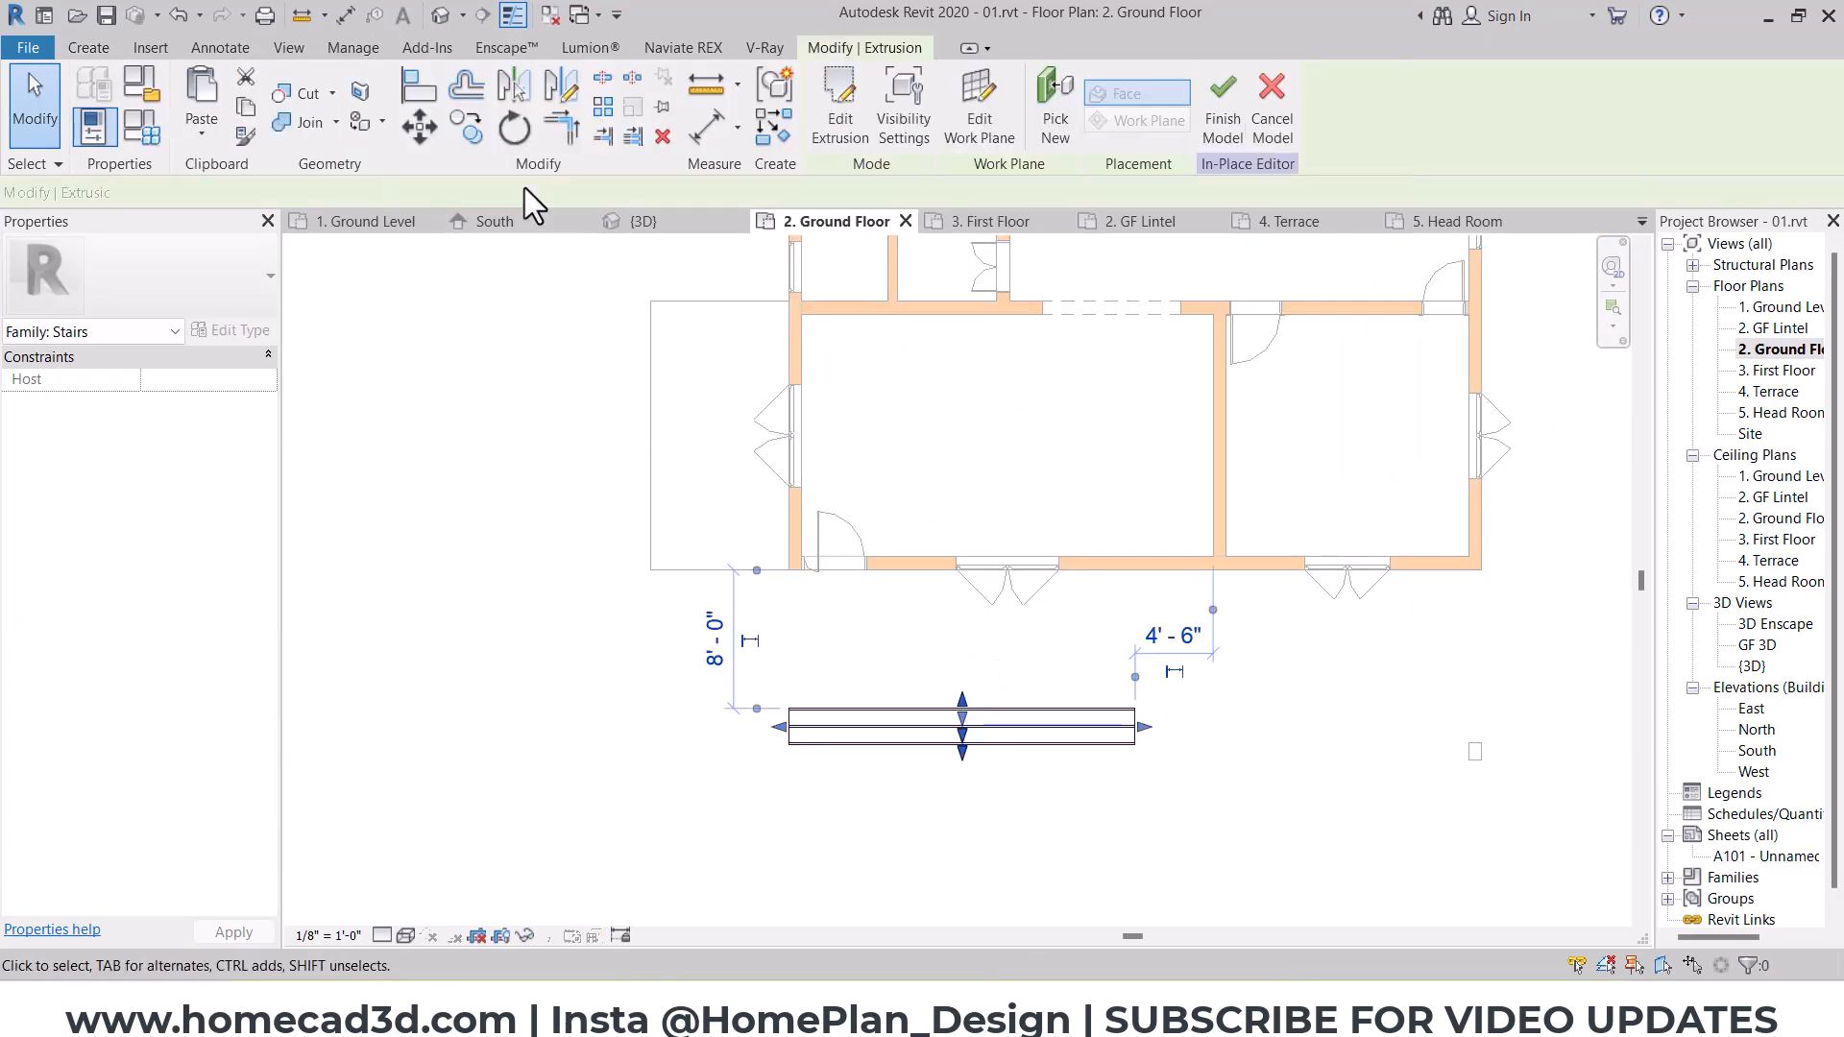
# Step: Try to rotate the stair extrusion 90 degrees clockwise, and undo the rotation
pyautogui.click(515, 135)
pyautogui.click(963, 629)
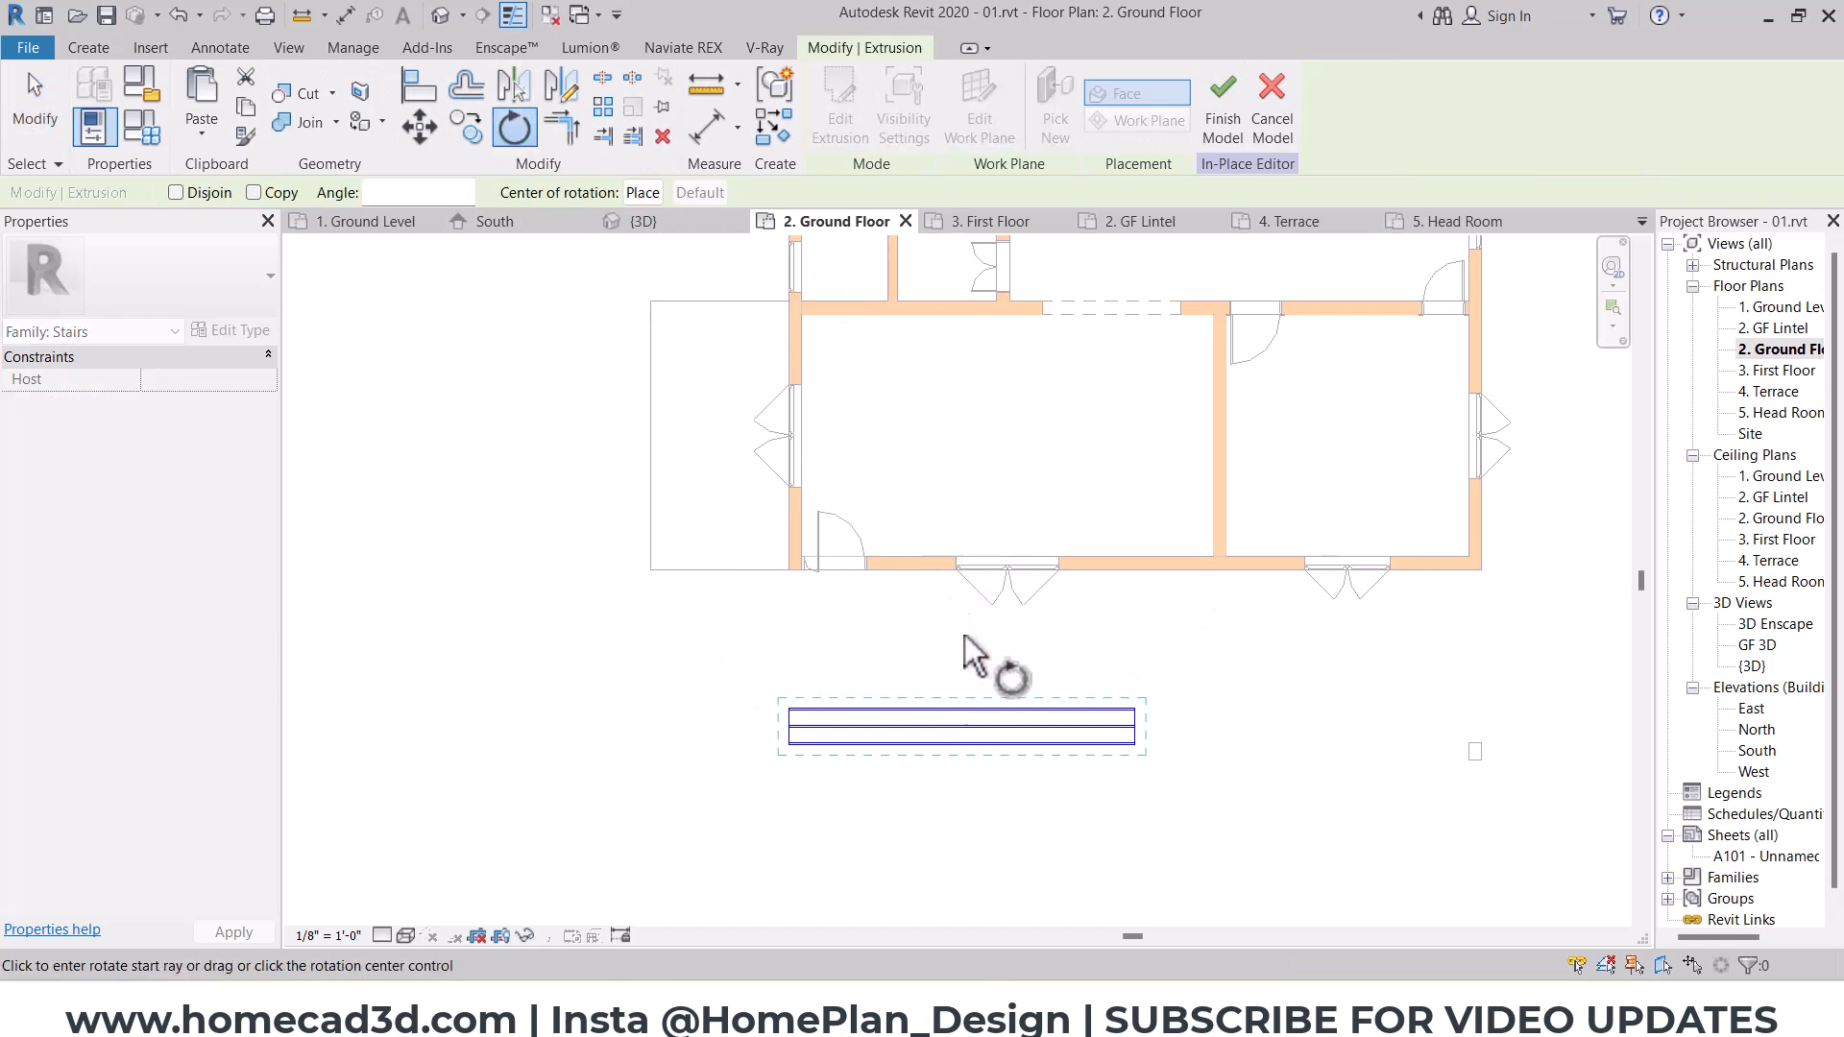
pyautogui.click(1287, 732)
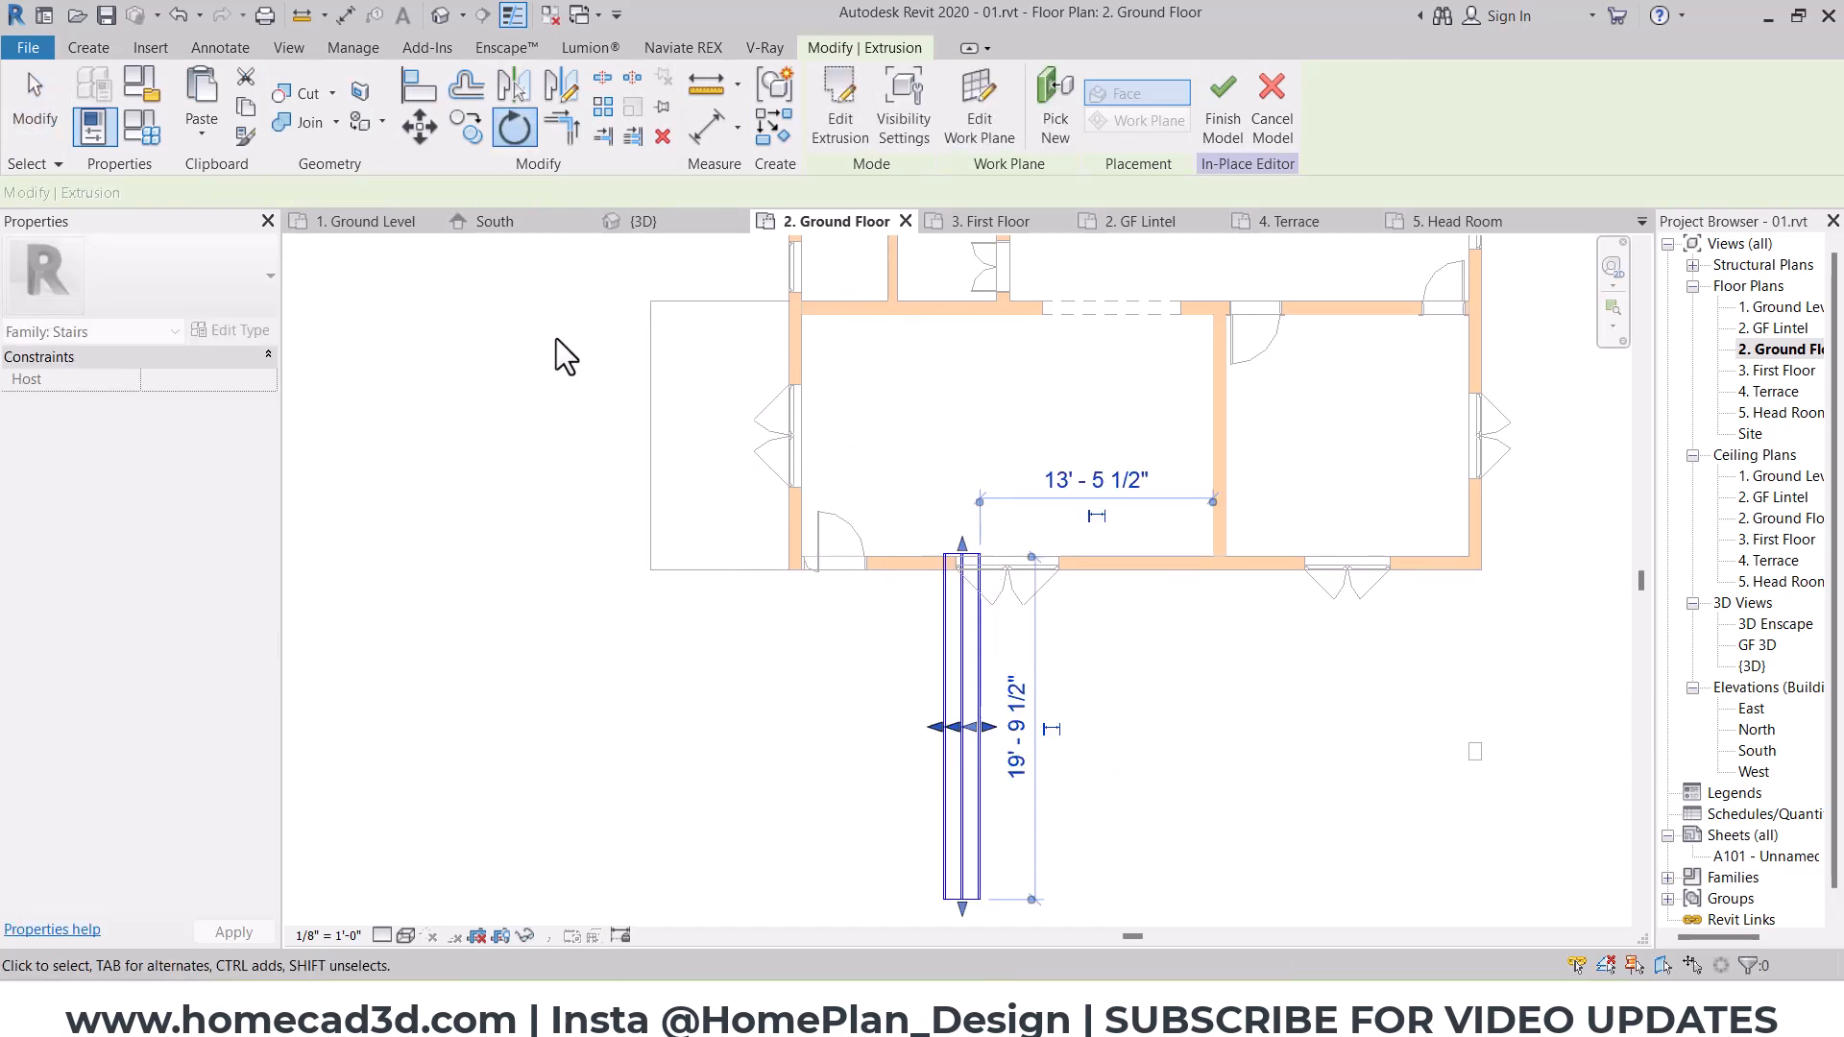
pyautogui.hotkey('ctrl', 'z')
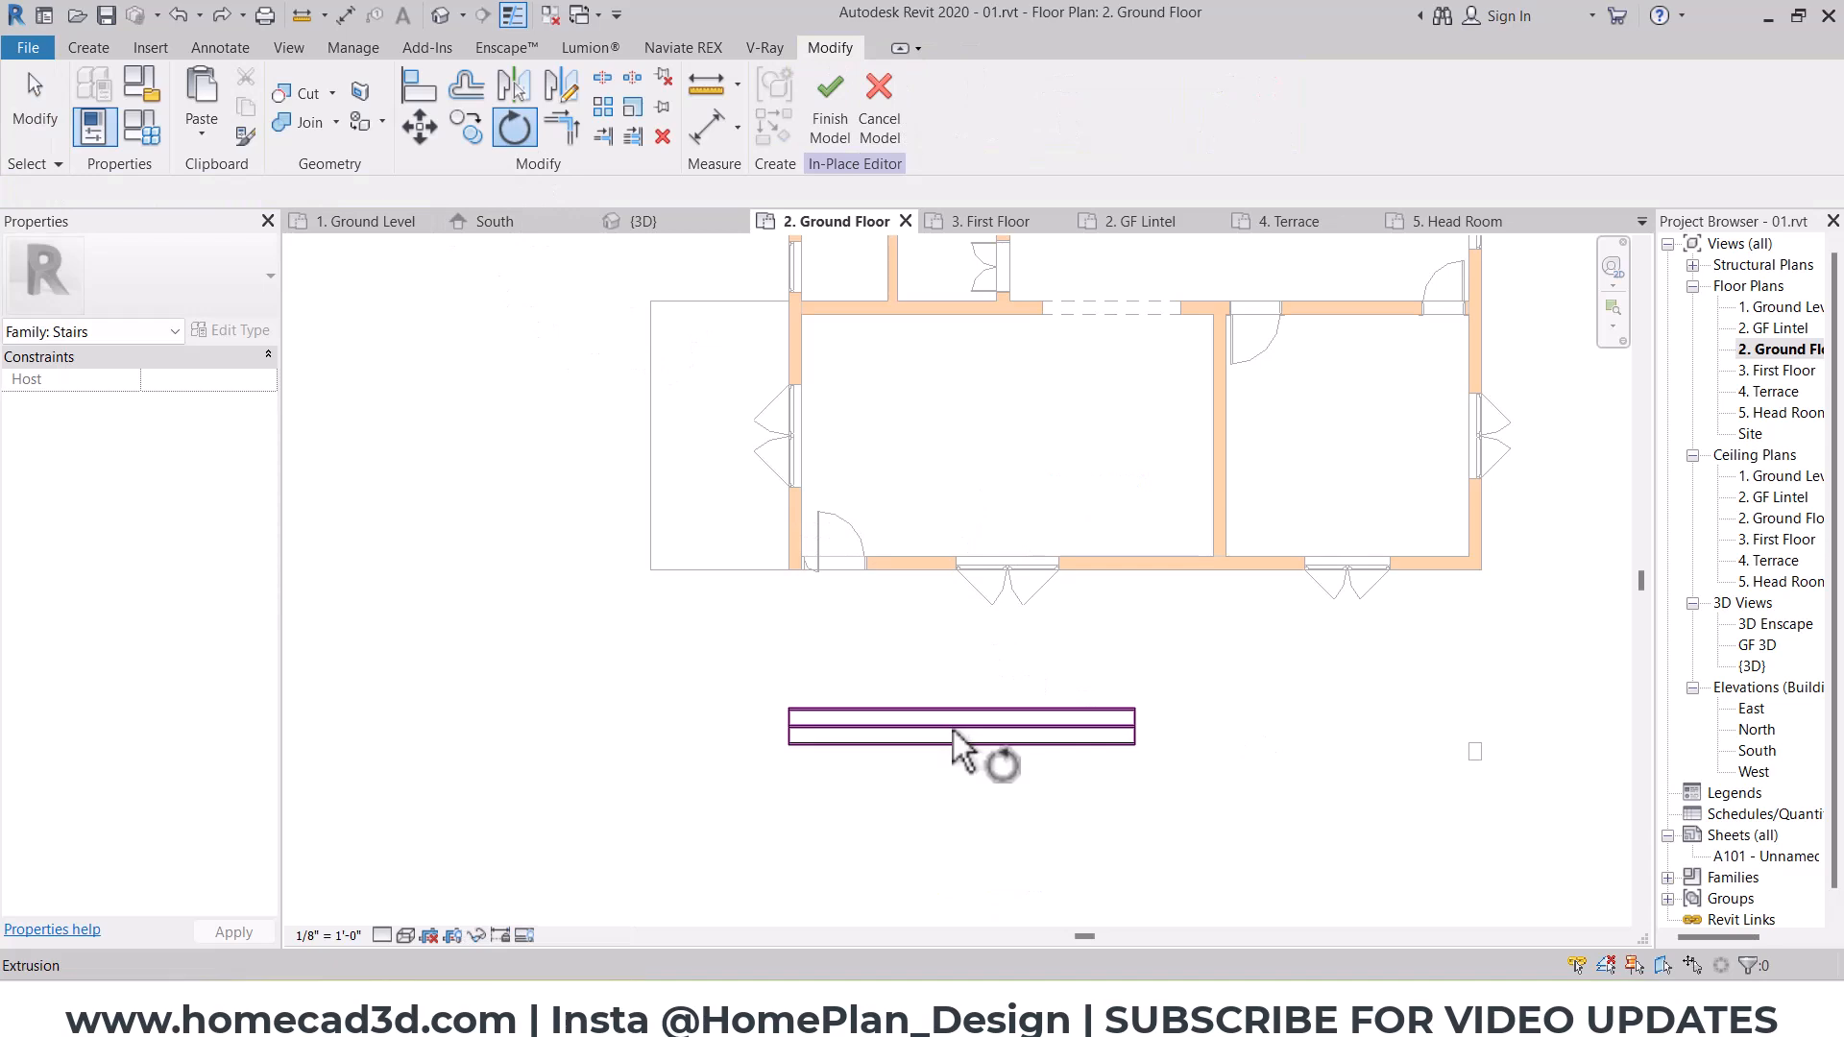
# Step: Rotate the stair extrusion 90 degrees clockwise so the steps run parallel to the porch's outer edge
pyautogui.click(963, 680)
pyautogui.click(991, 455)
pyautogui.click(1483, 741)
# Step: Move the stair extrusion by its lower inner corner to the porch floor's southwest corner
pyautogui.click(419, 126)
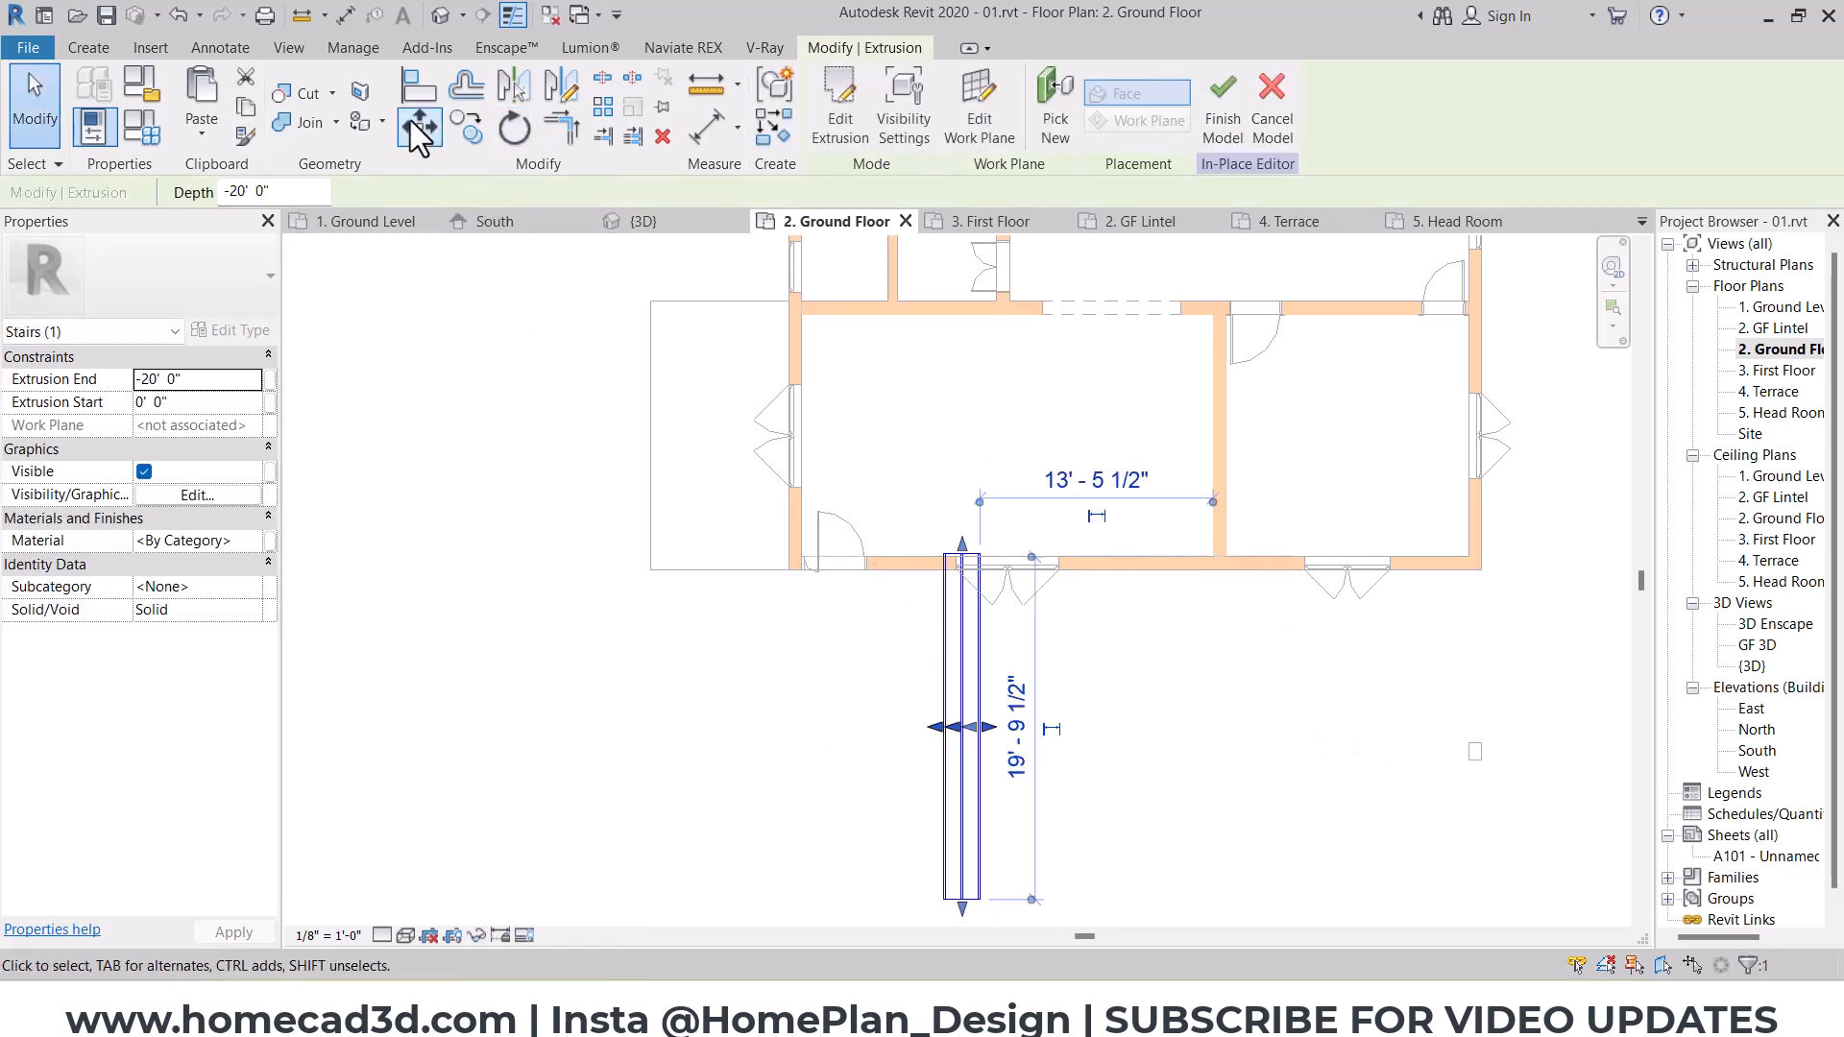
pyautogui.click(981, 901)
pyautogui.scroll(3, 678, 591)
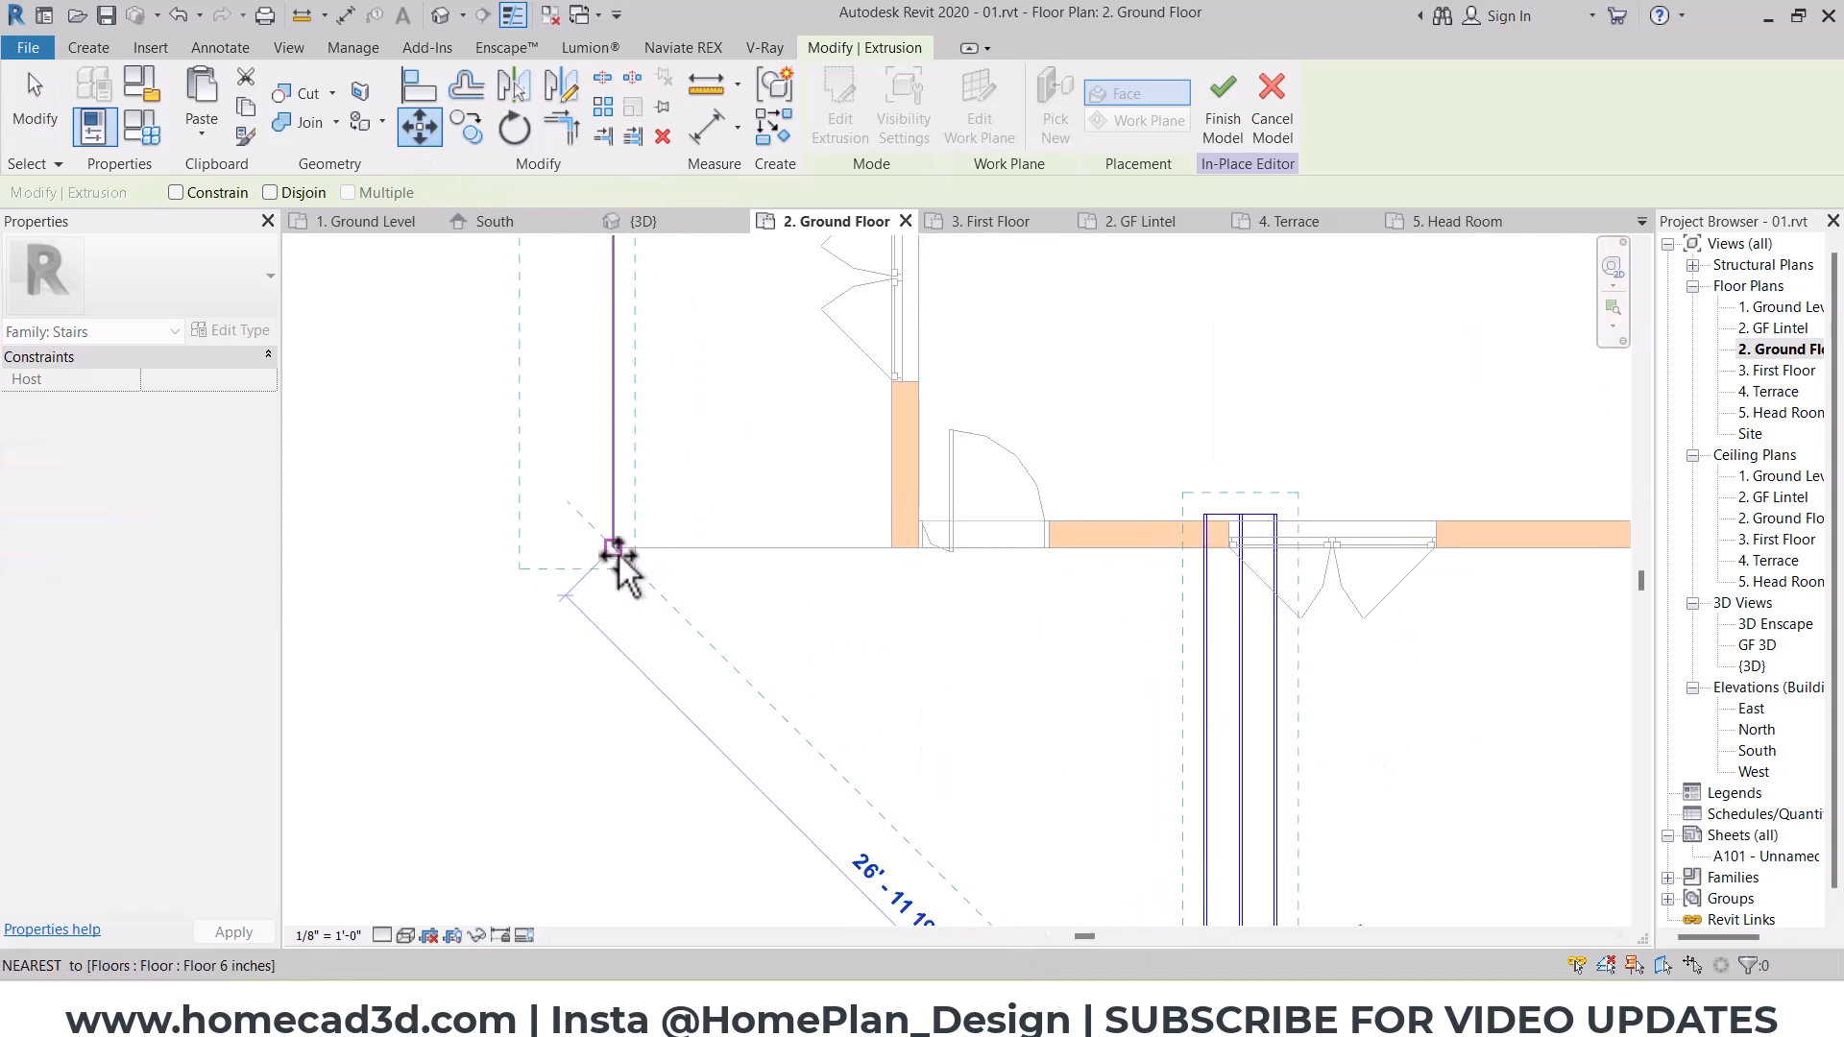
pyautogui.click(619, 554)
pyautogui.moveTo(683, 578); pyautogui.dragTo(908, 703, button='middle')
# Step: Shorten the stair extrusion's north end to the porch floor's edge so it matches the porch's length
pyautogui.moveTo(839, 450); pyautogui.dragTo(839, 695, button='middle')
pyautogui.scroll(-2, 740, 356)
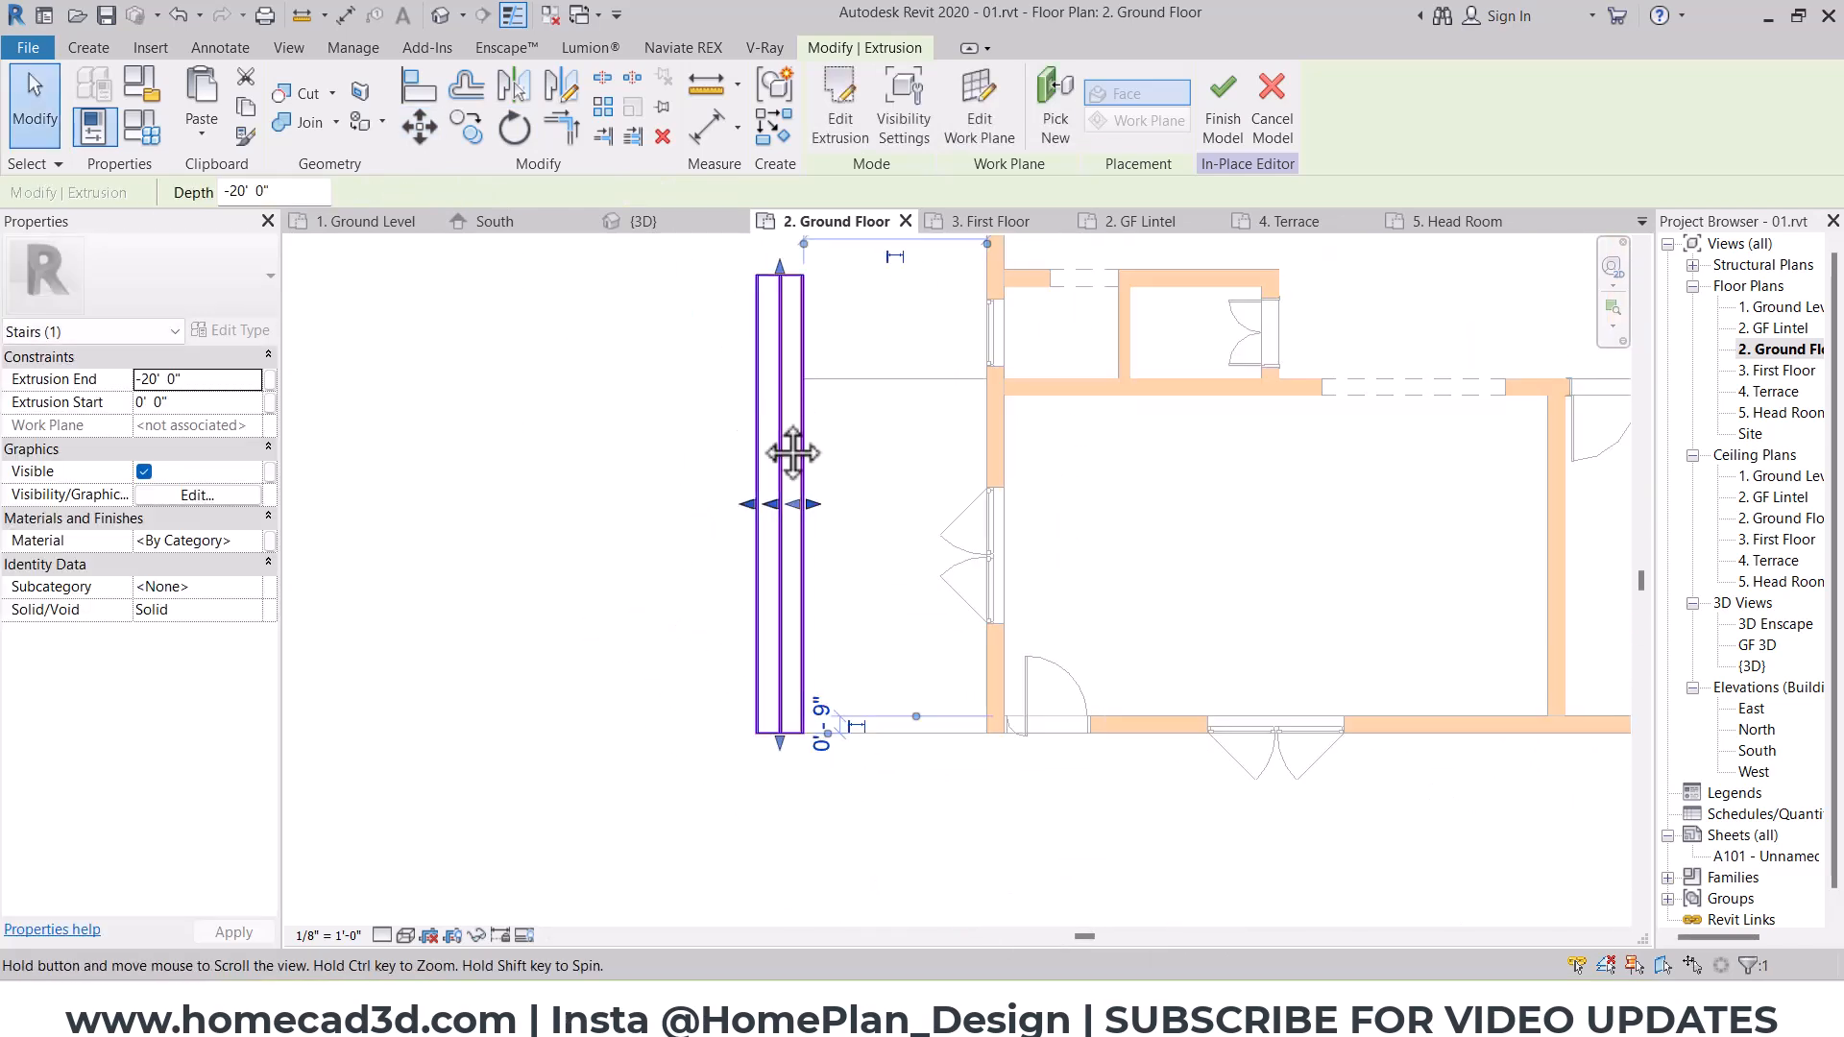
pyautogui.moveTo(782, 412); pyautogui.dragTo(799, 507, button='middle')
pyautogui.moveTo(796, 370); pyautogui.dragTo(816, 474)
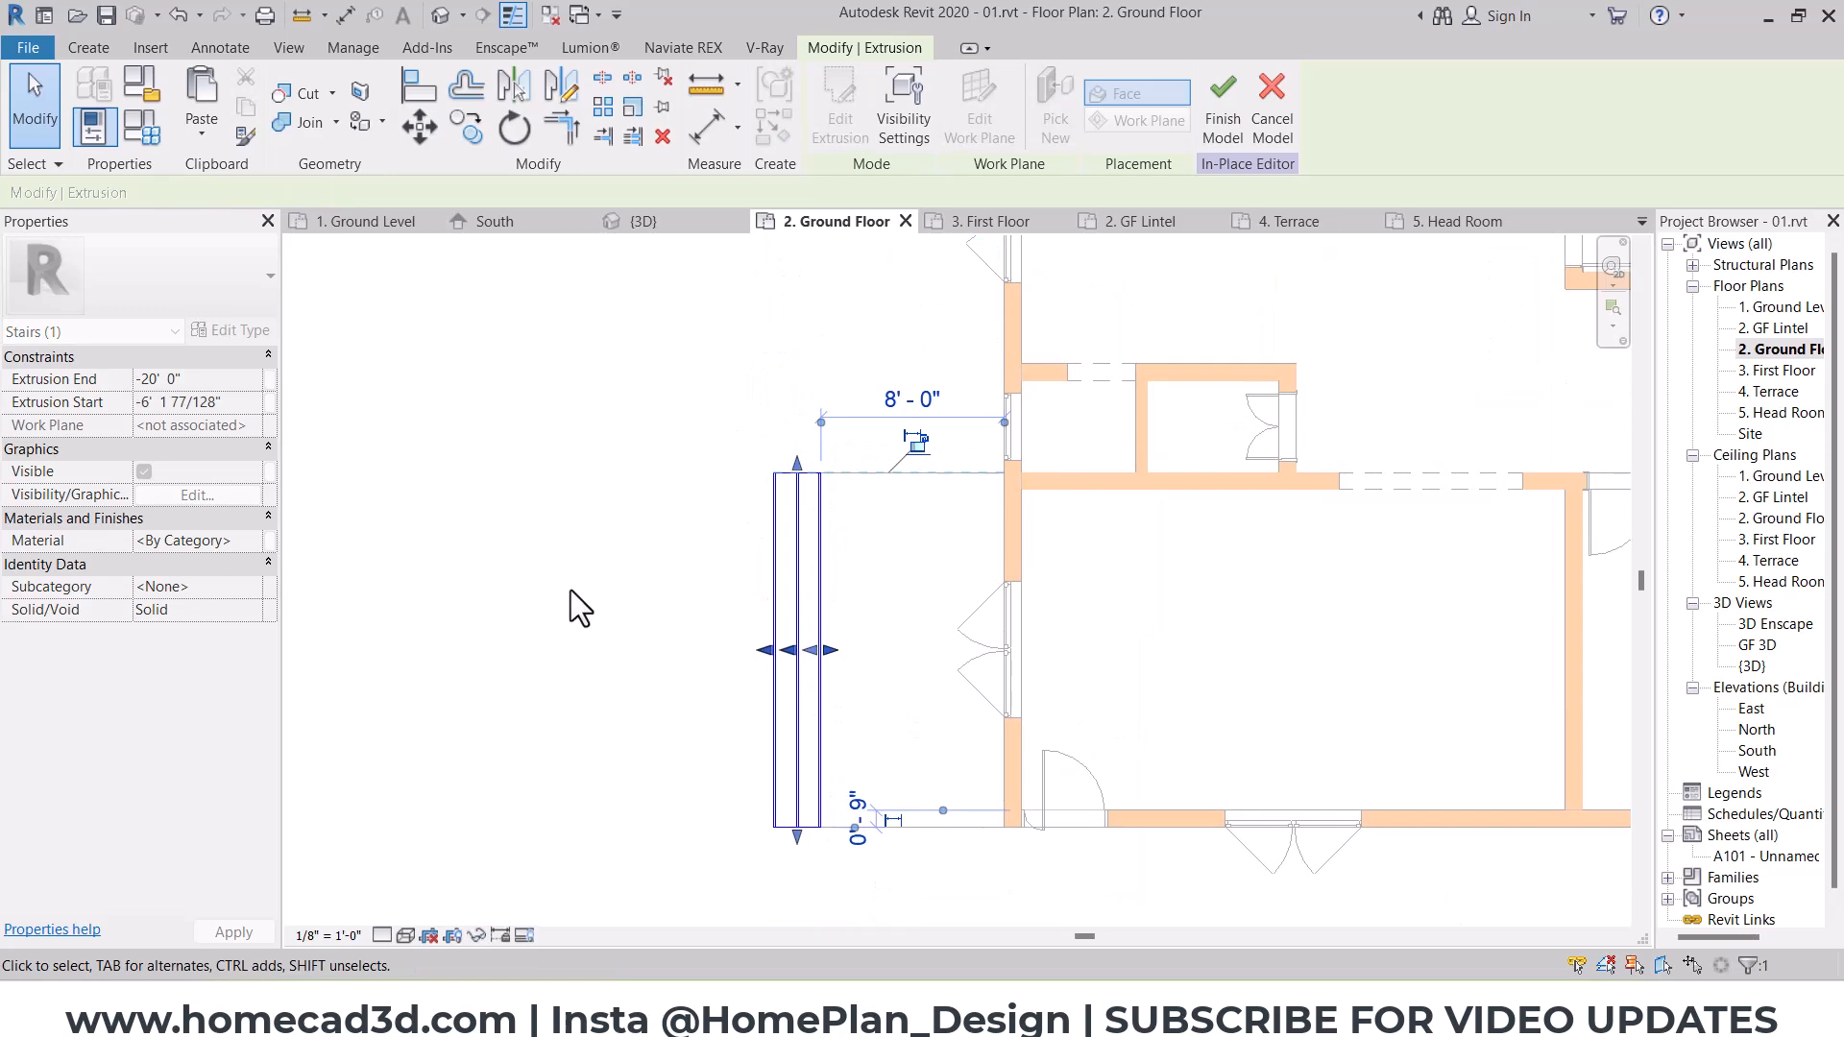
pyautogui.click(663, 569)
# Step: In the 3D view, align the stair extrusion's back face with the building wall to fill beneath the porch, and finish the in-place model
pyautogui.click(446, 20)
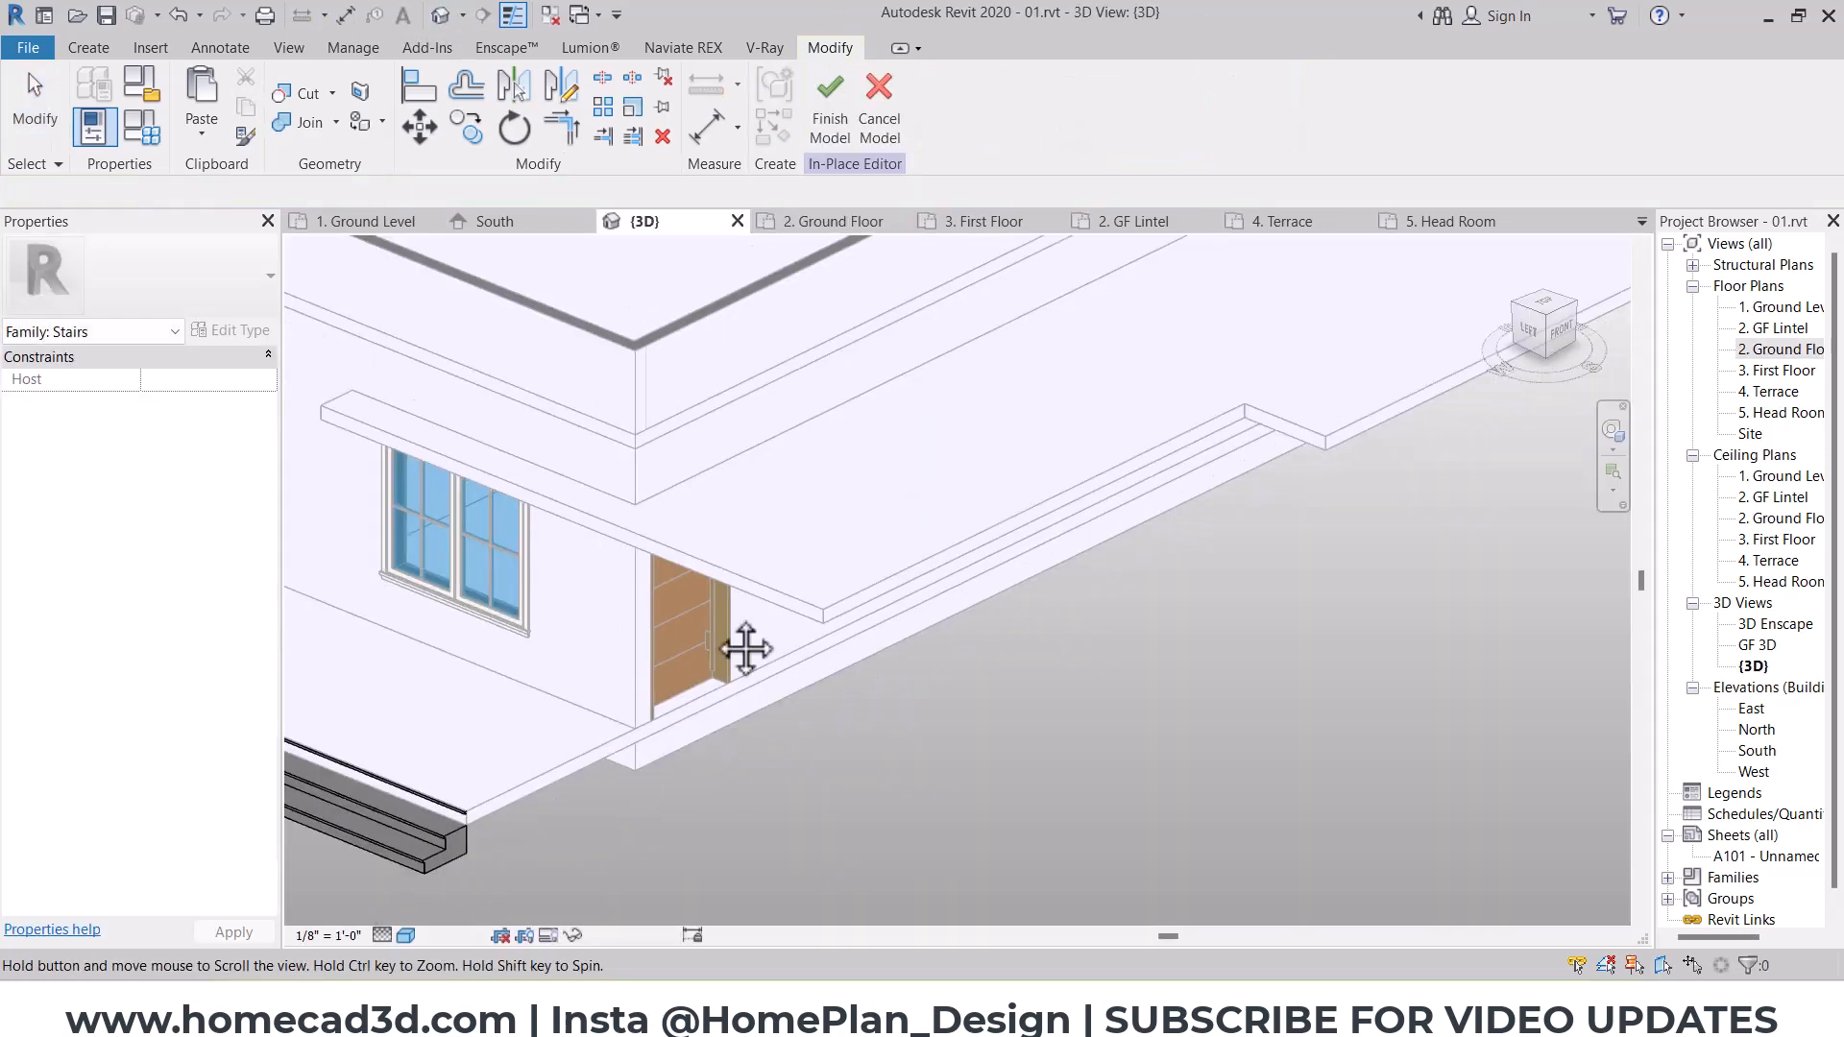
pyautogui.moveTo(649, 620); pyautogui.dragTo(834, 625, button='middle')
pyautogui.scroll(2, 788, 730)
pyautogui.scroll(1, 776, 765)
pyautogui.moveTo(1041, 657); pyautogui.dragTo(992, 693)
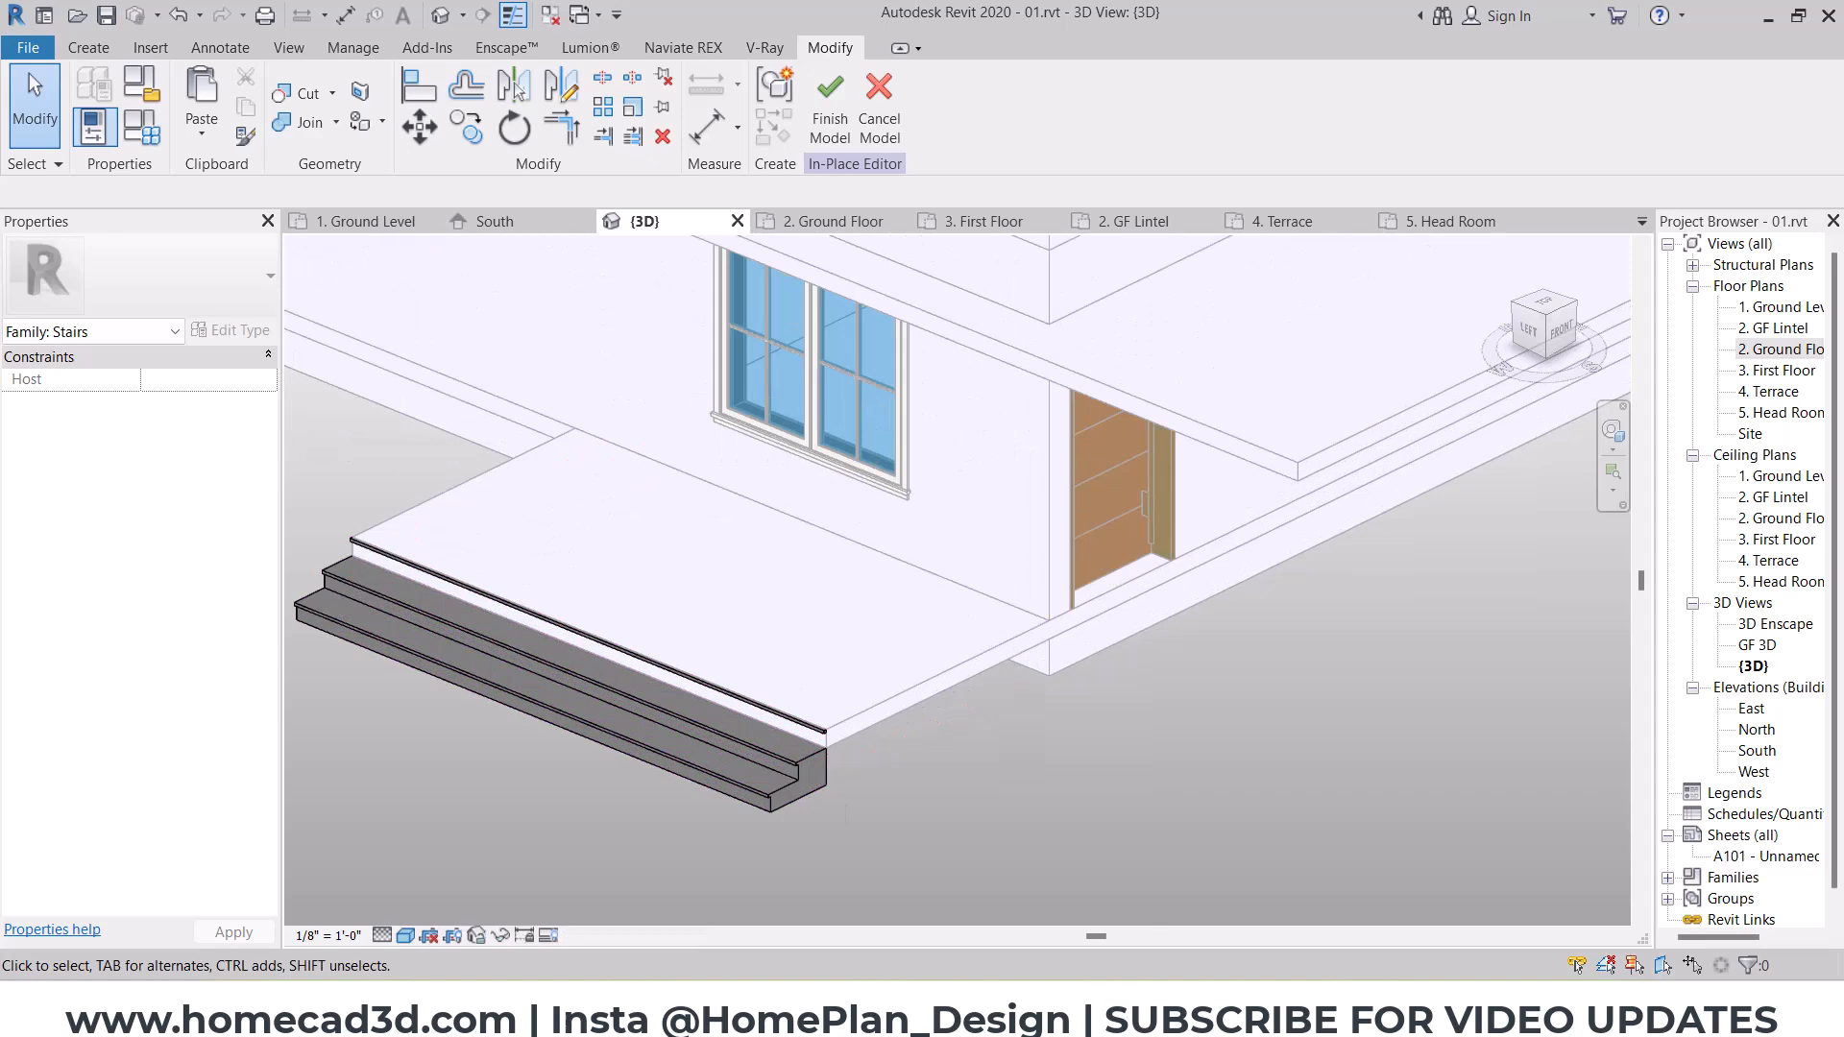
pyautogui.scroll(1, 922, 741)
pyautogui.click(419, 84)
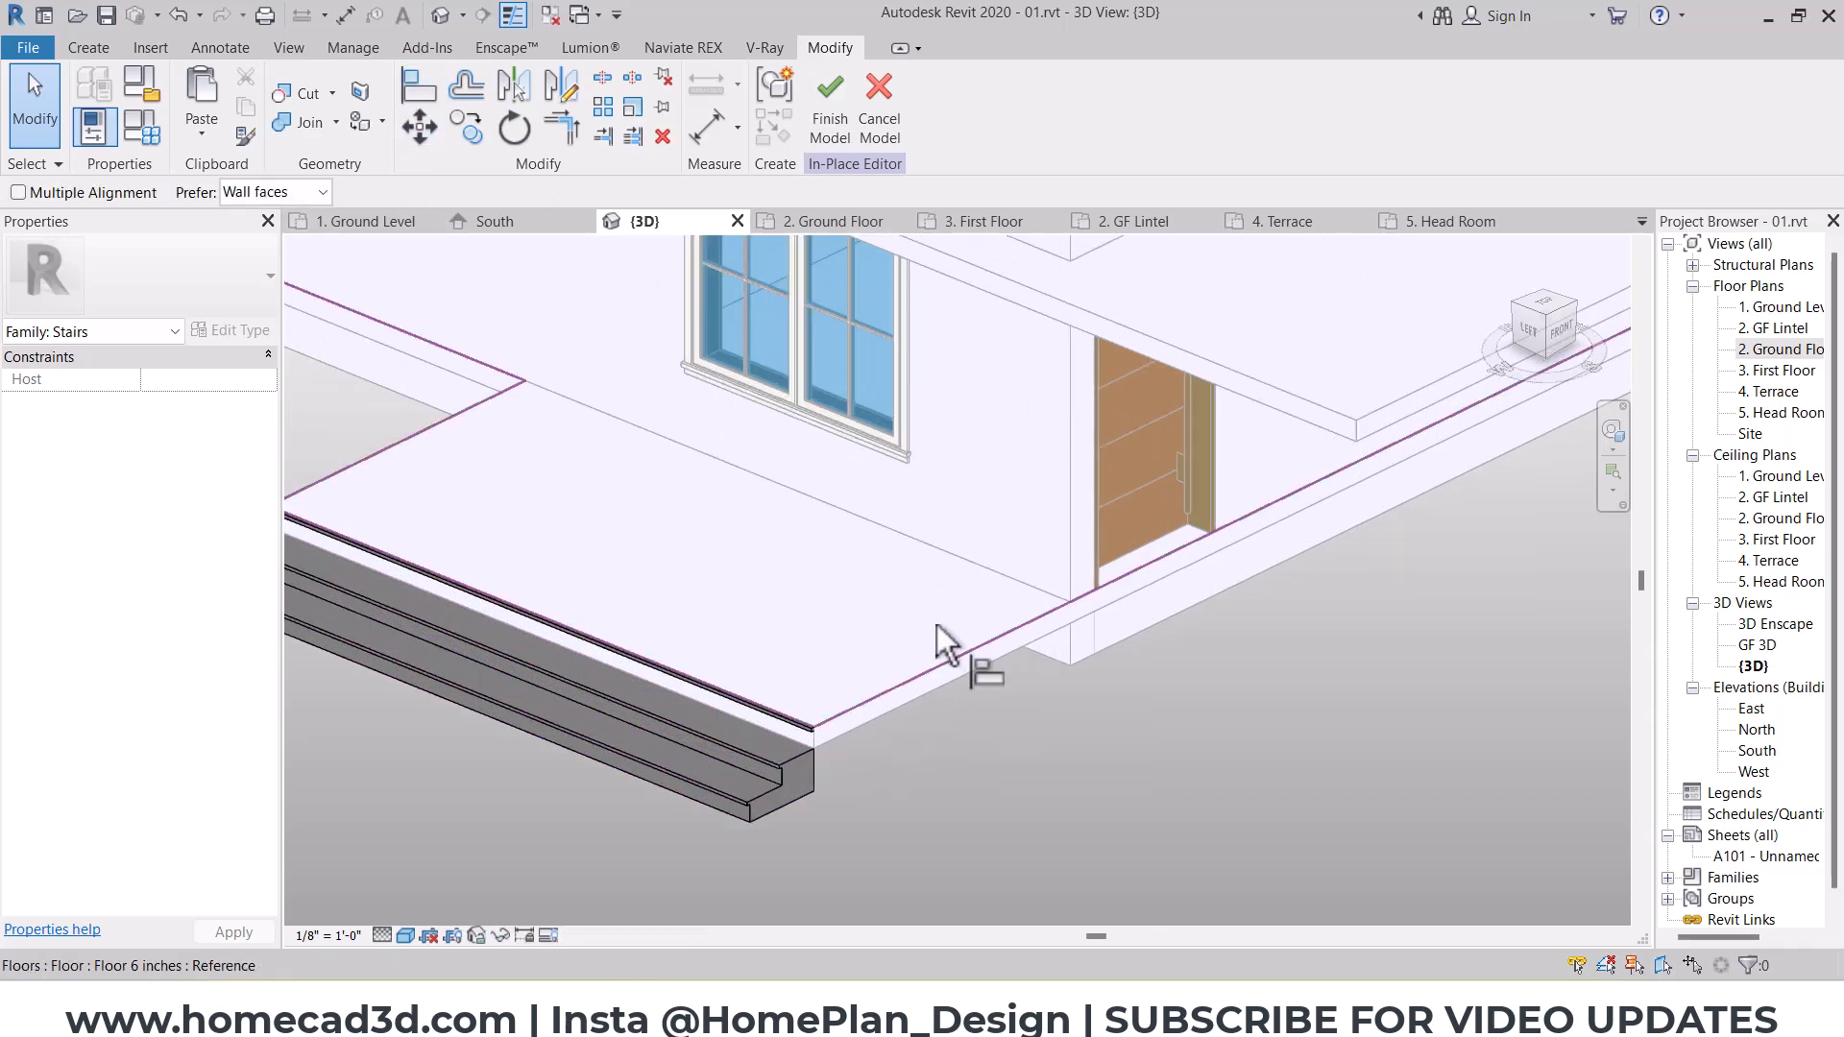
pyautogui.moveTo(937, 624); pyautogui.dragTo(941, 445, button='middle')
pyautogui.moveTo(972, 332); pyautogui.dragTo(1014, 539, button='middle')
pyautogui.scroll(1, 724, 490)
pyautogui.click(700, 471)
pyautogui.scroll(-3, 865, 697)
pyautogui.keyDown('shift'); pyautogui.moveTo(879, 703); pyautogui.dragTo(900, 857, button='middle'); pyautogui.keyUp('shift')
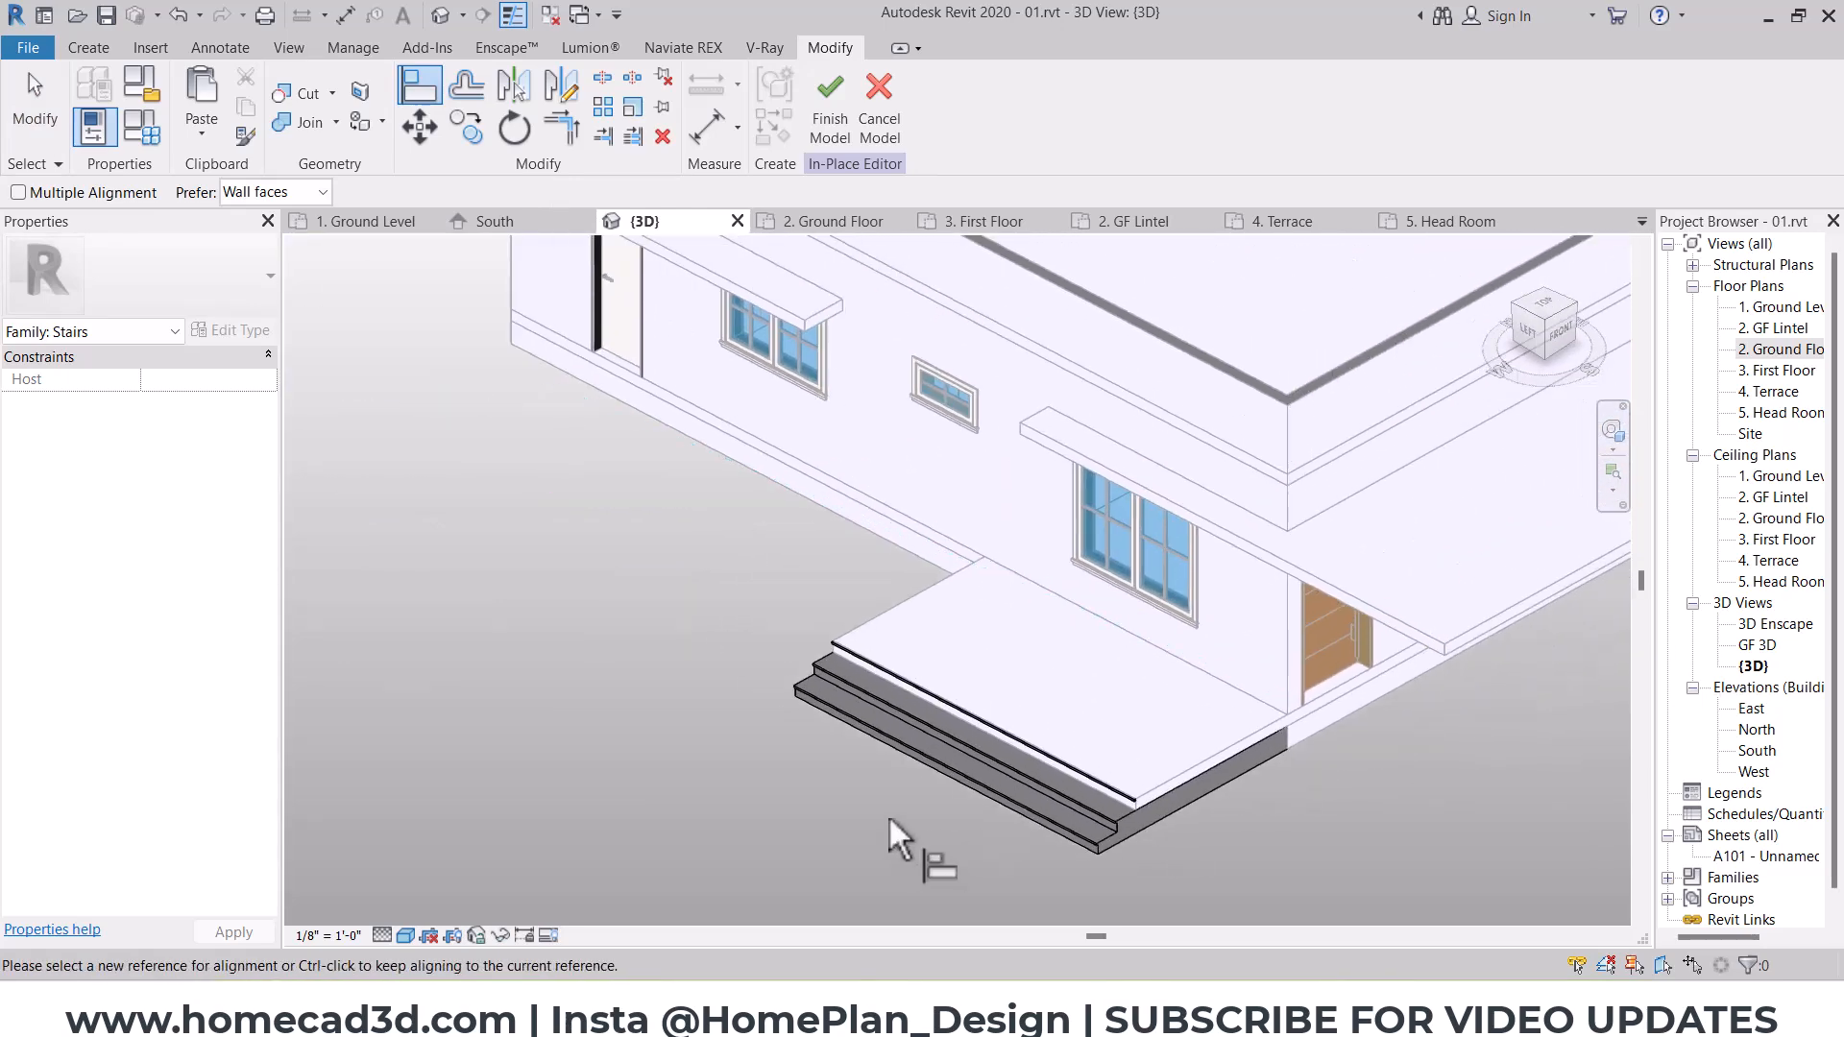
pyautogui.press('Escape')
pyautogui.click(814, 134)
# Step: Delete the GF Lintel floor slab that projects over the front door and windows
pyautogui.scroll(-1, 749, 461)
pyautogui.moveTo(869, 576); pyautogui.dragTo(512, 683, button='middle')
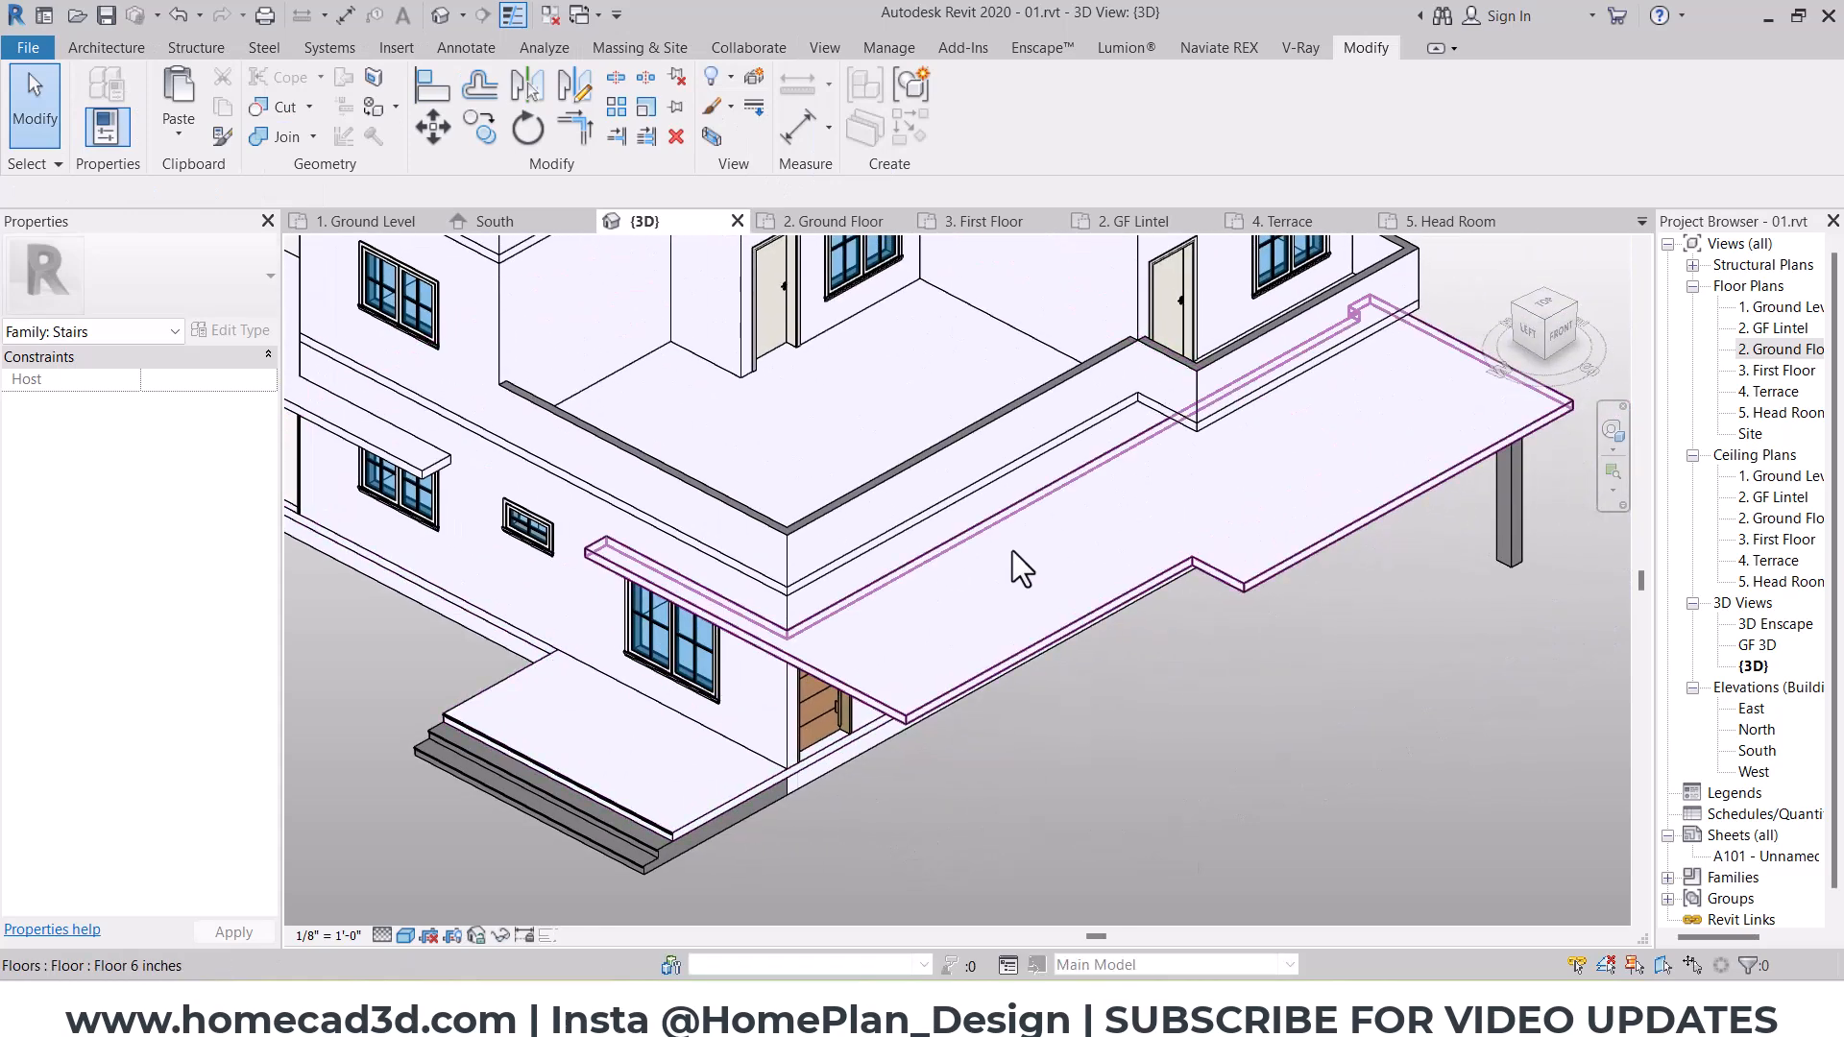
pyautogui.click(984, 562)
pyautogui.moveTo(1095, 544); pyautogui.dragTo(829, 631, button='middle')
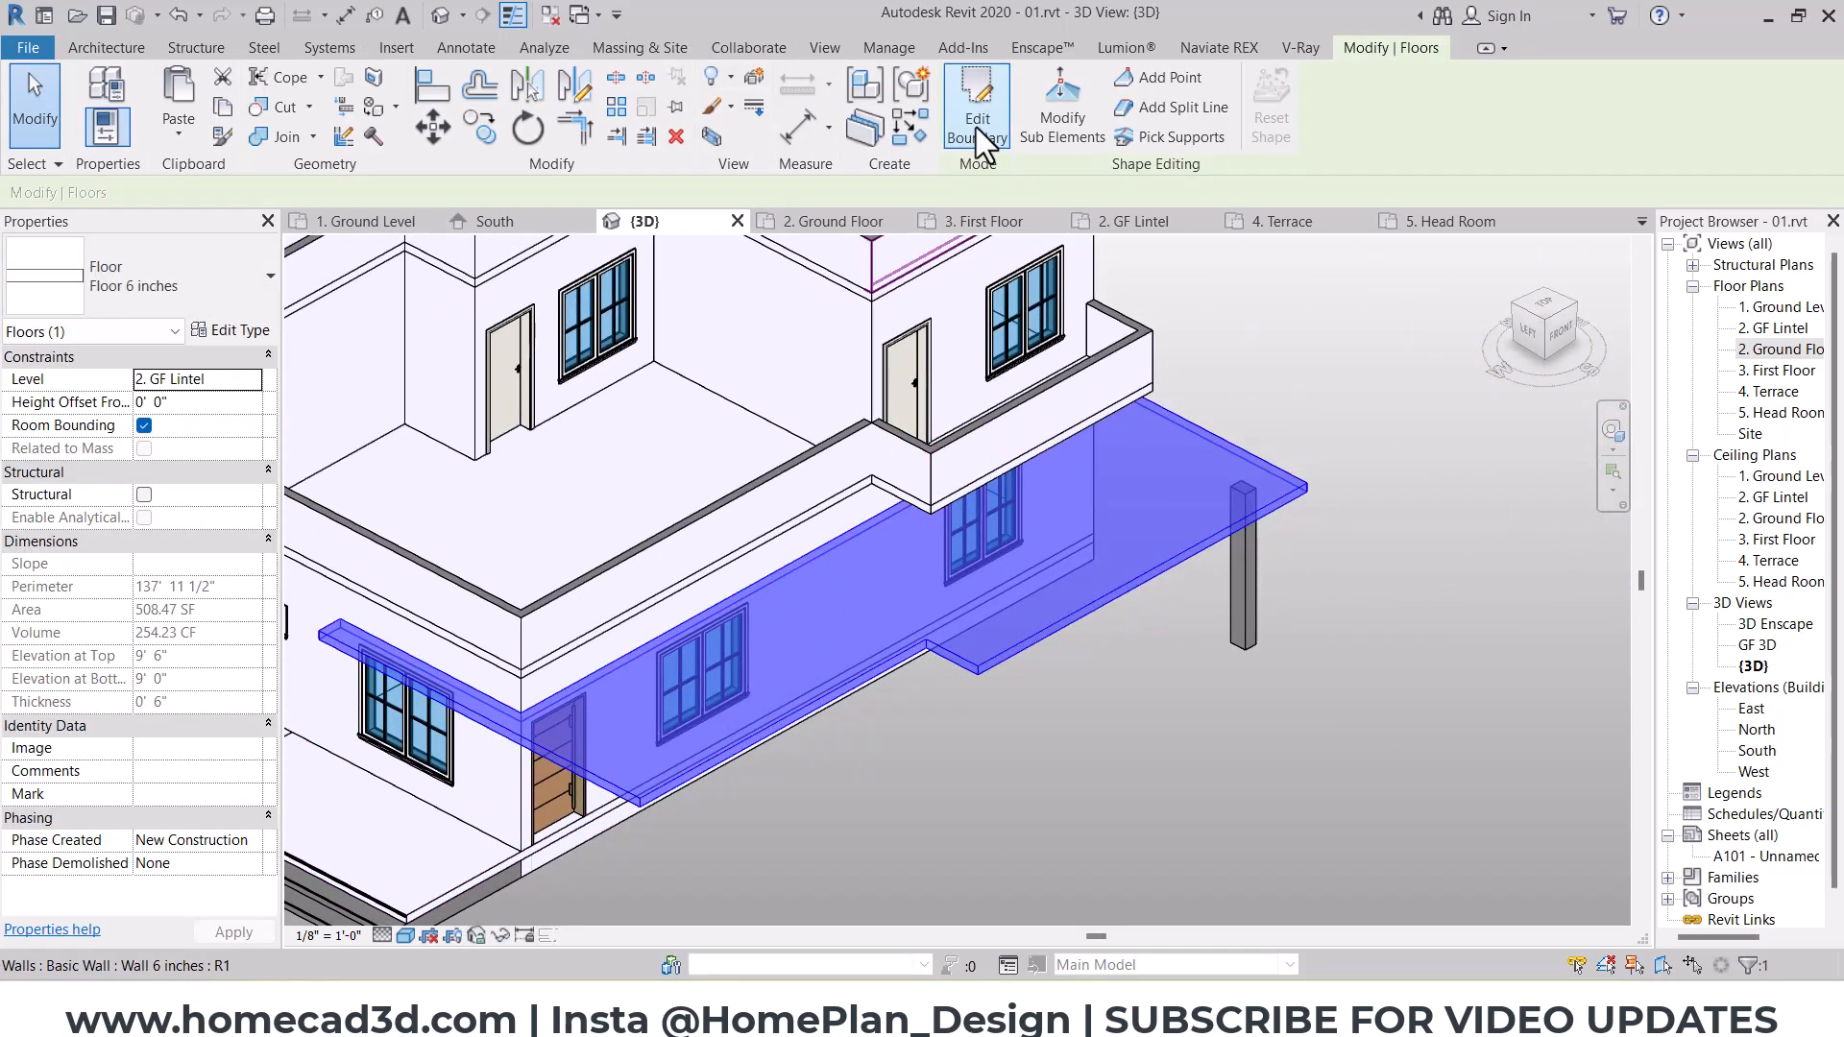
pyautogui.press('Escape')
pyautogui.moveTo(968, 605); pyautogui.dragTo(1289, 582, button='middle')
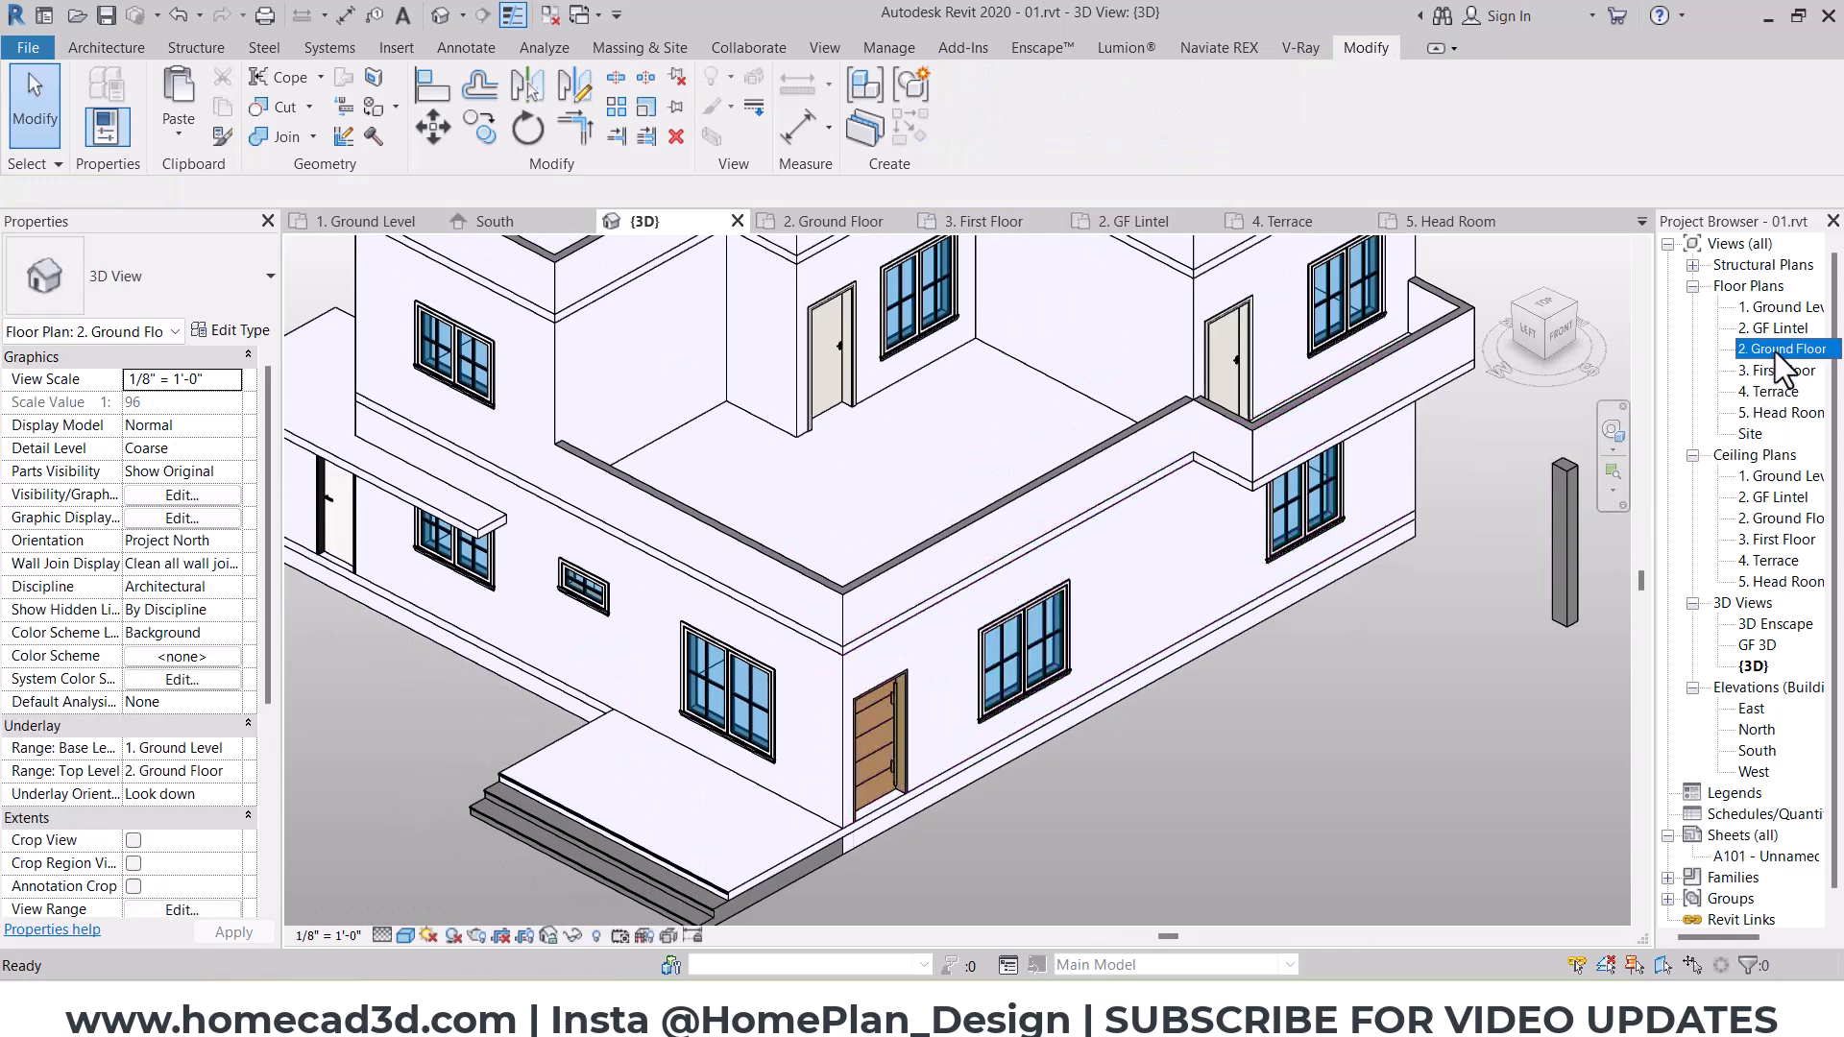
# Step: In the 2. Ground Floor plan, move the W 6' window beside the porch north along the west wall
pyautogui.doubleClick(1775, 350)
pyautogui.click(1024, 646)
pyautogui.moveTo(1065, 673); pyautogui.dragTo(852, 688, button='middle')
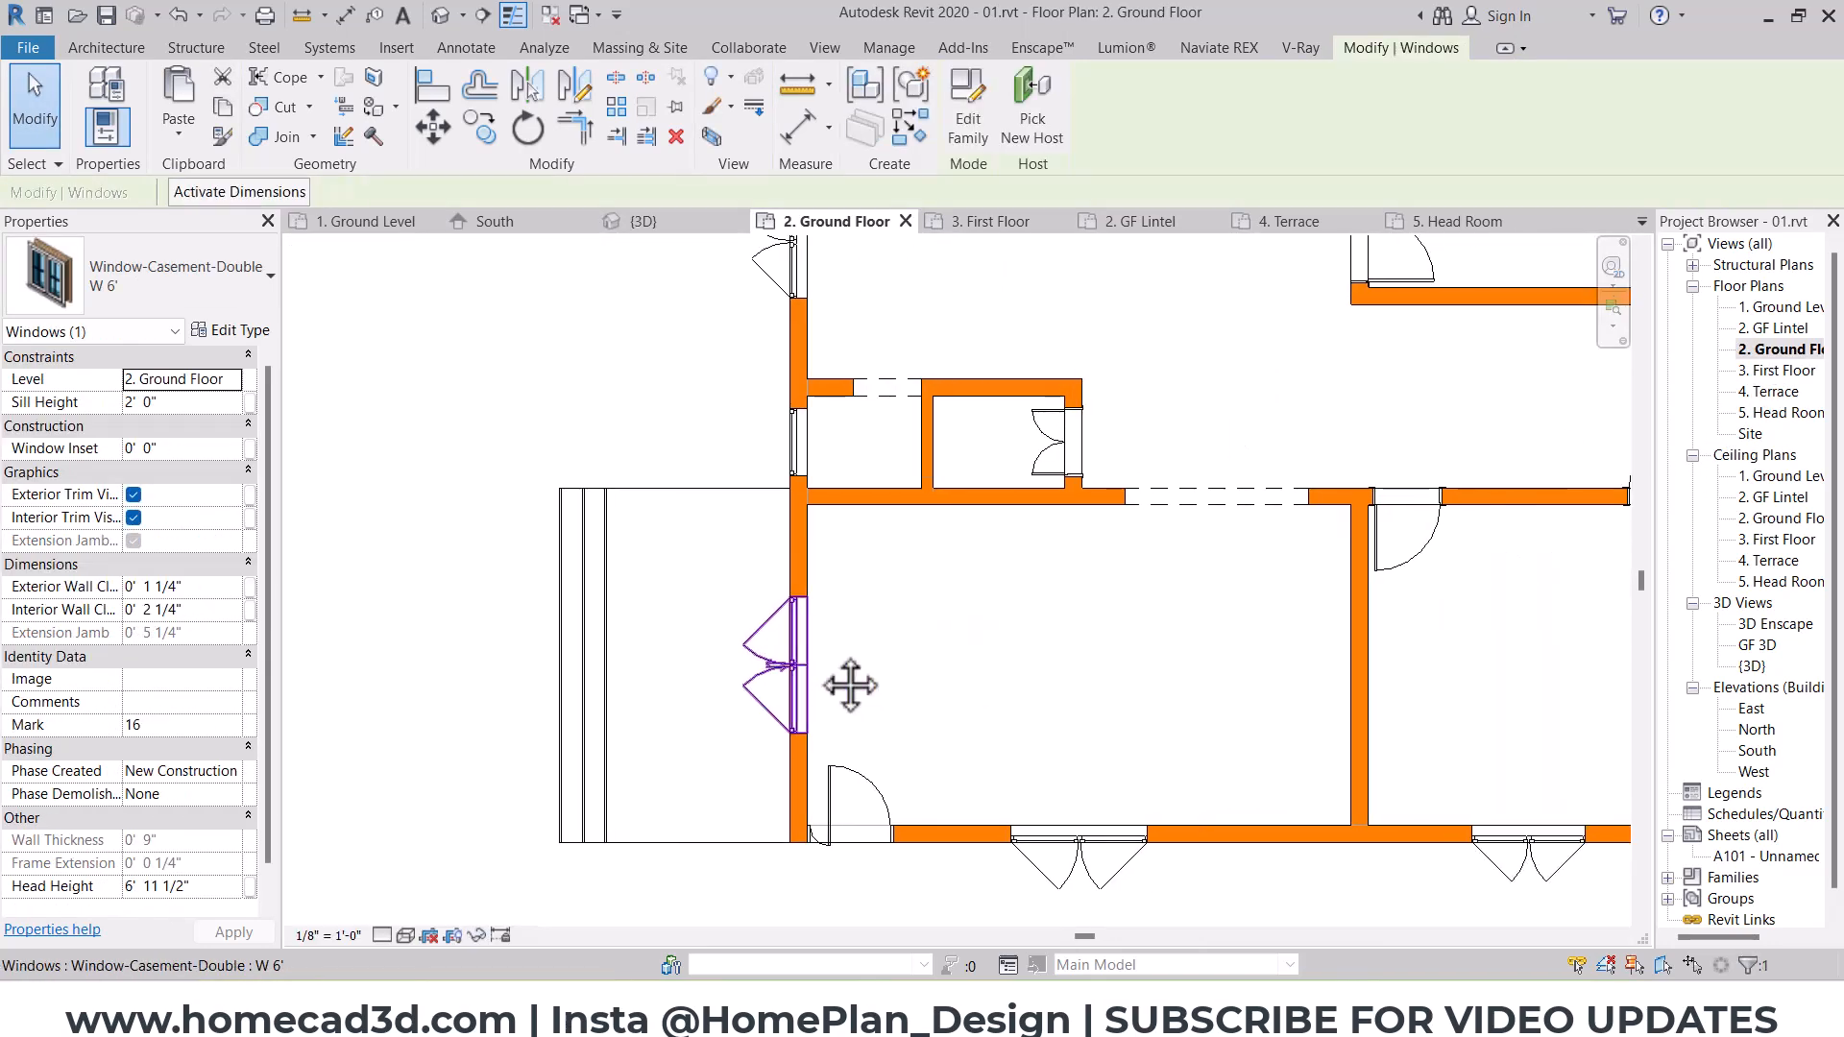
pyautogui.scroll(1, 817, 652)
pyautogui.moveTo(808, 654); pyautogui.dragTo(808, 578)
# Step: Rehost the MAIN DOOR from the south wall to the west wall, near the room's southwest corner facing the porch
pyautogui.click(869, 745)
pyautogui.click(874, 795)
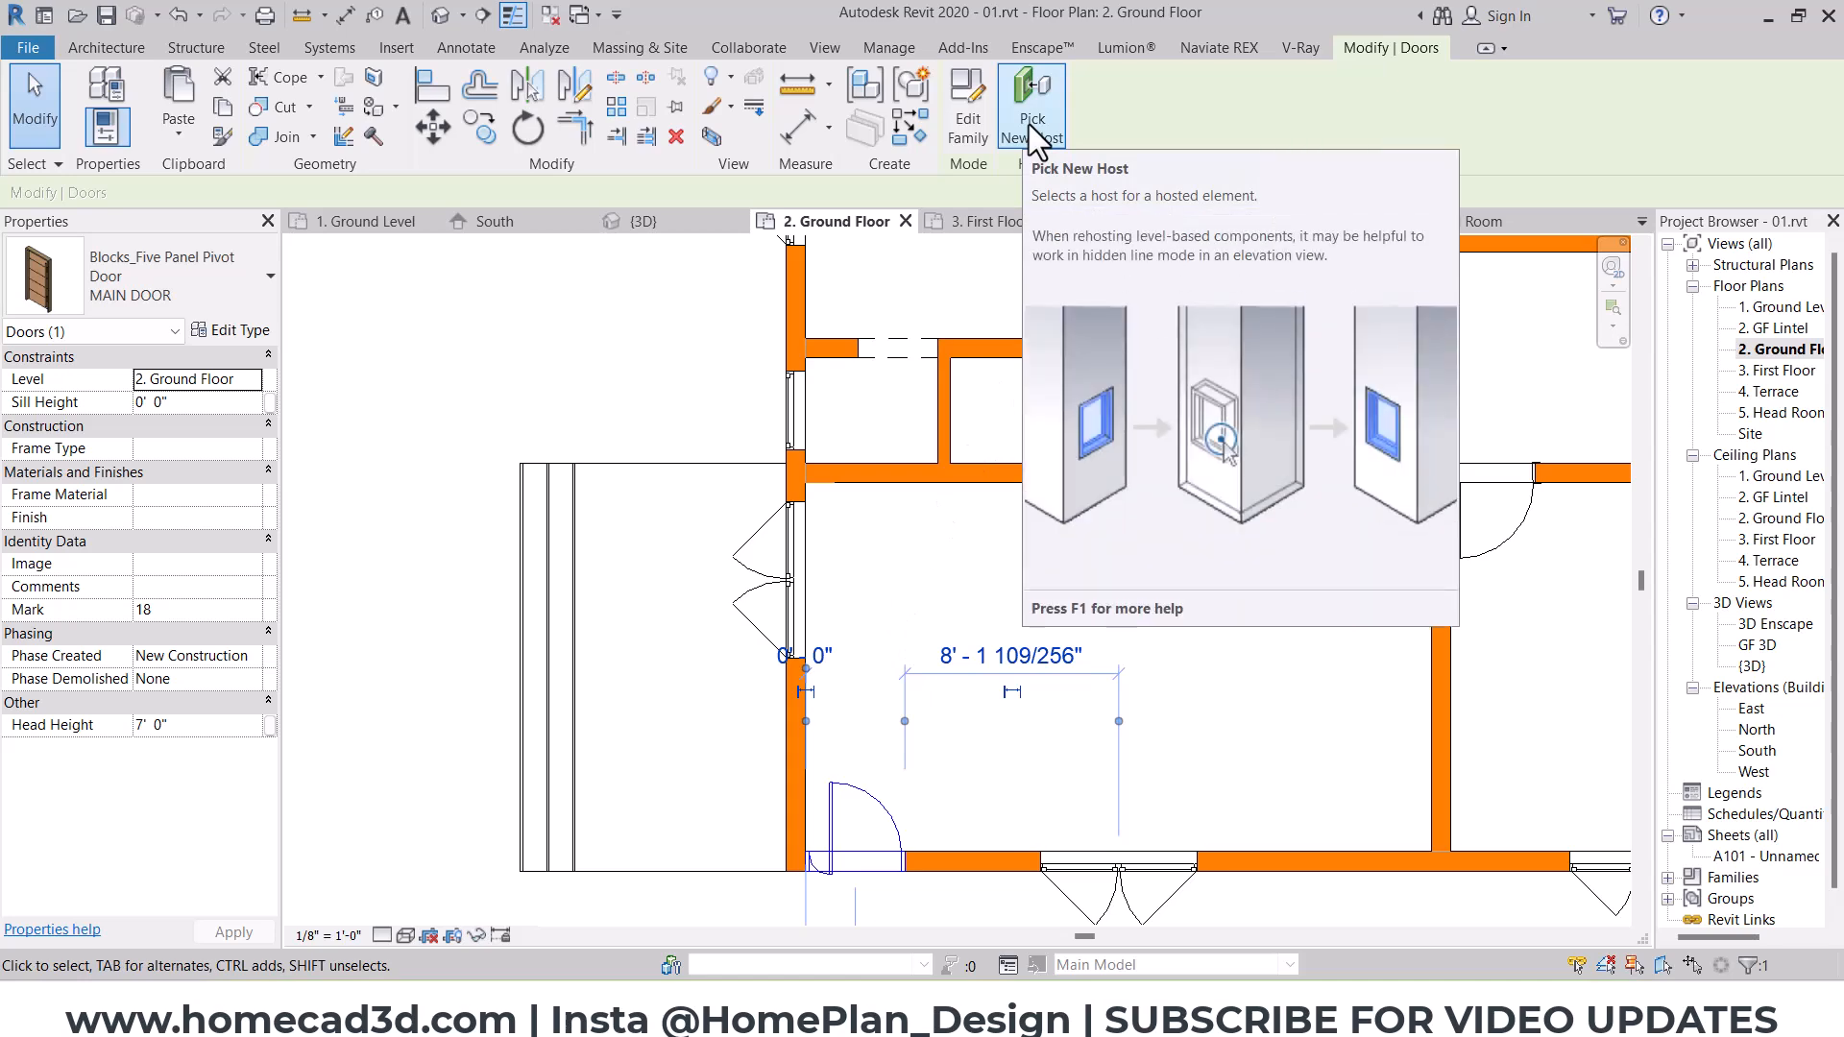
pyautogui.click(1029, 124)
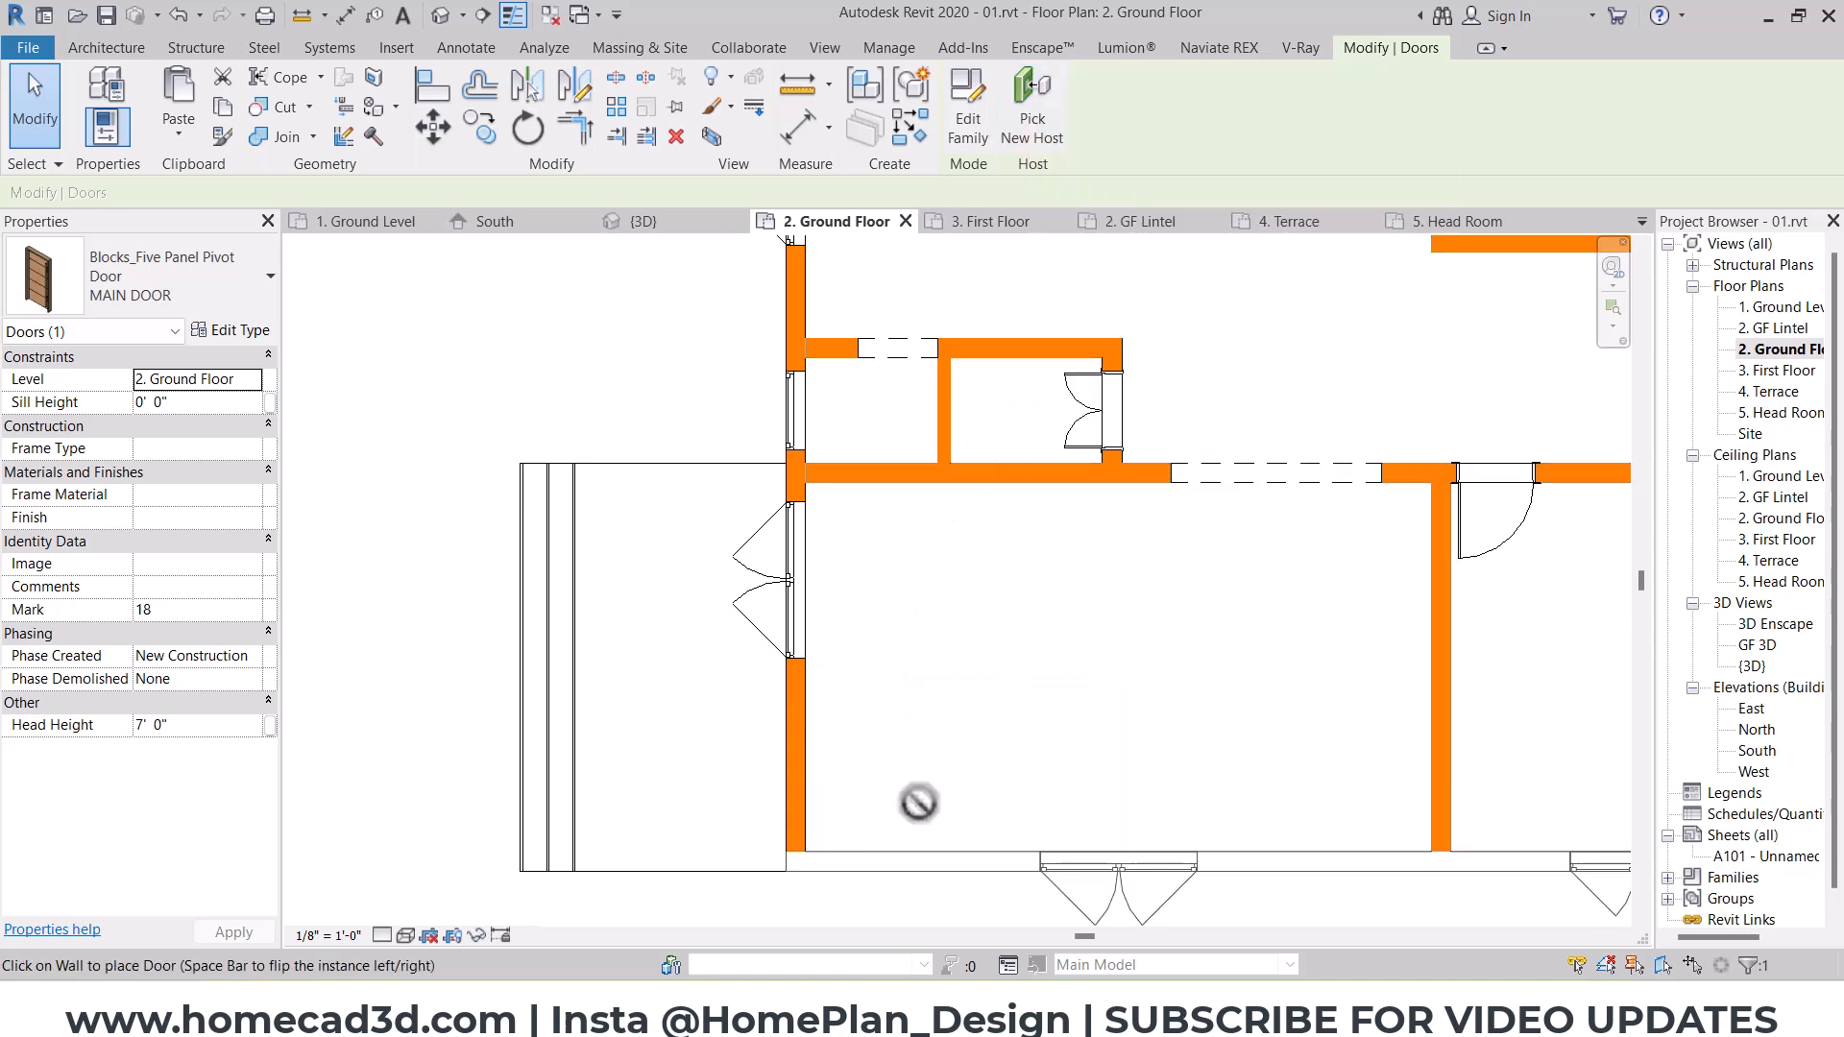
pyautogui.click(792, 782)
pyautogui.press('Escape')
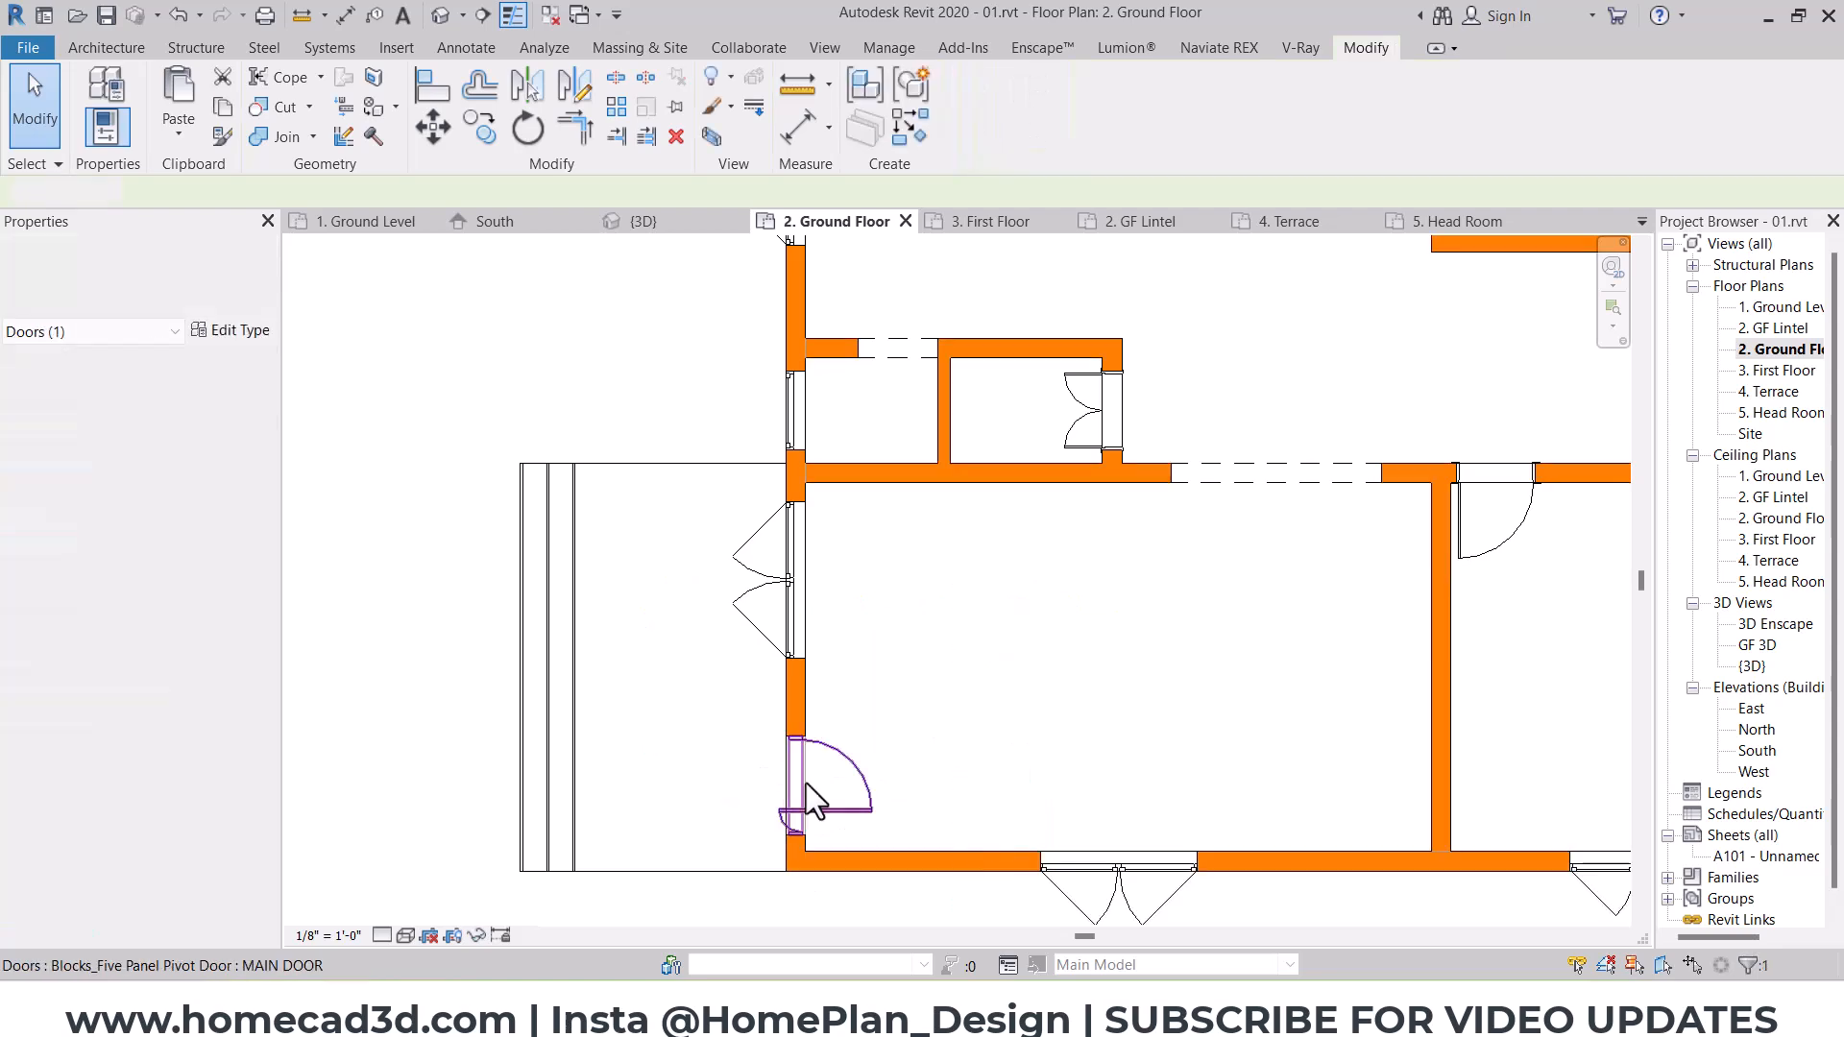
# Step: Try an aligned dimension from the west wall's inner face to the south window's centre, and delete it
pyautogui.moveTo(1104, 861); pyautogui.dragTo(875, 758, button='middle')
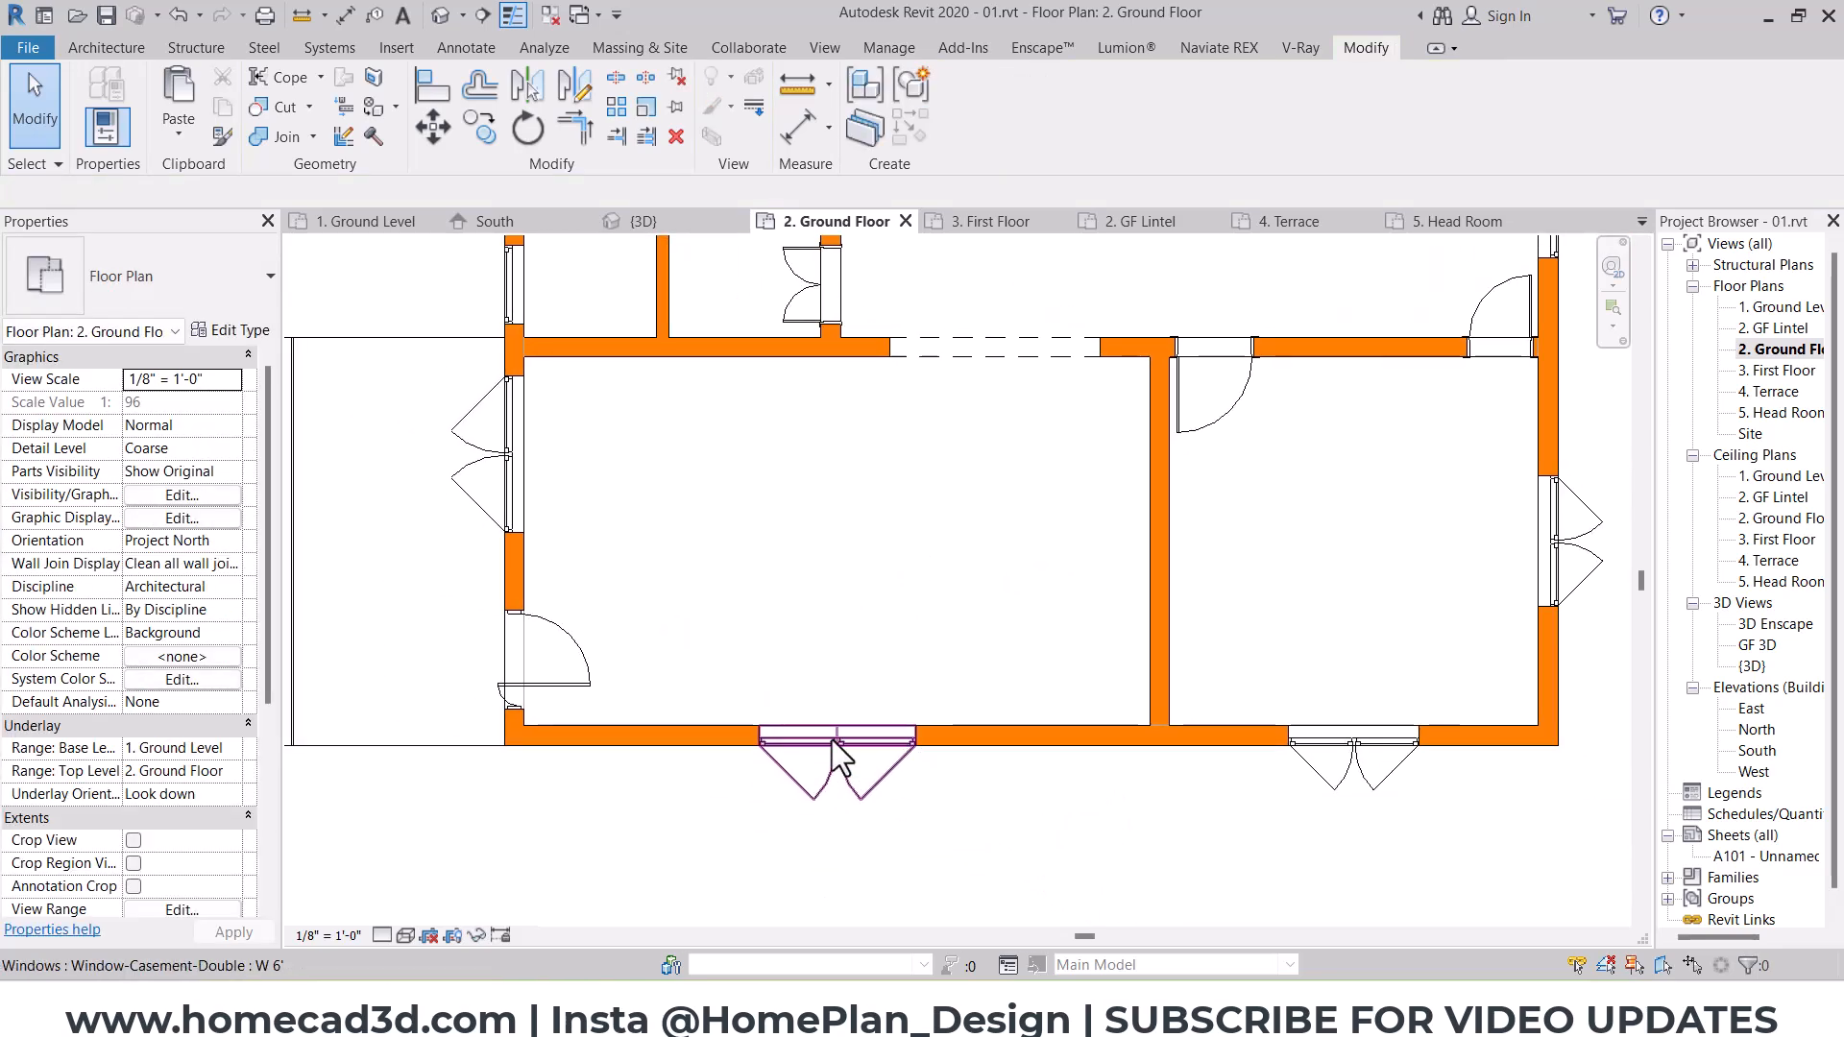
pyautogui.click(875, 758)
pyautogui.click(346, 14)
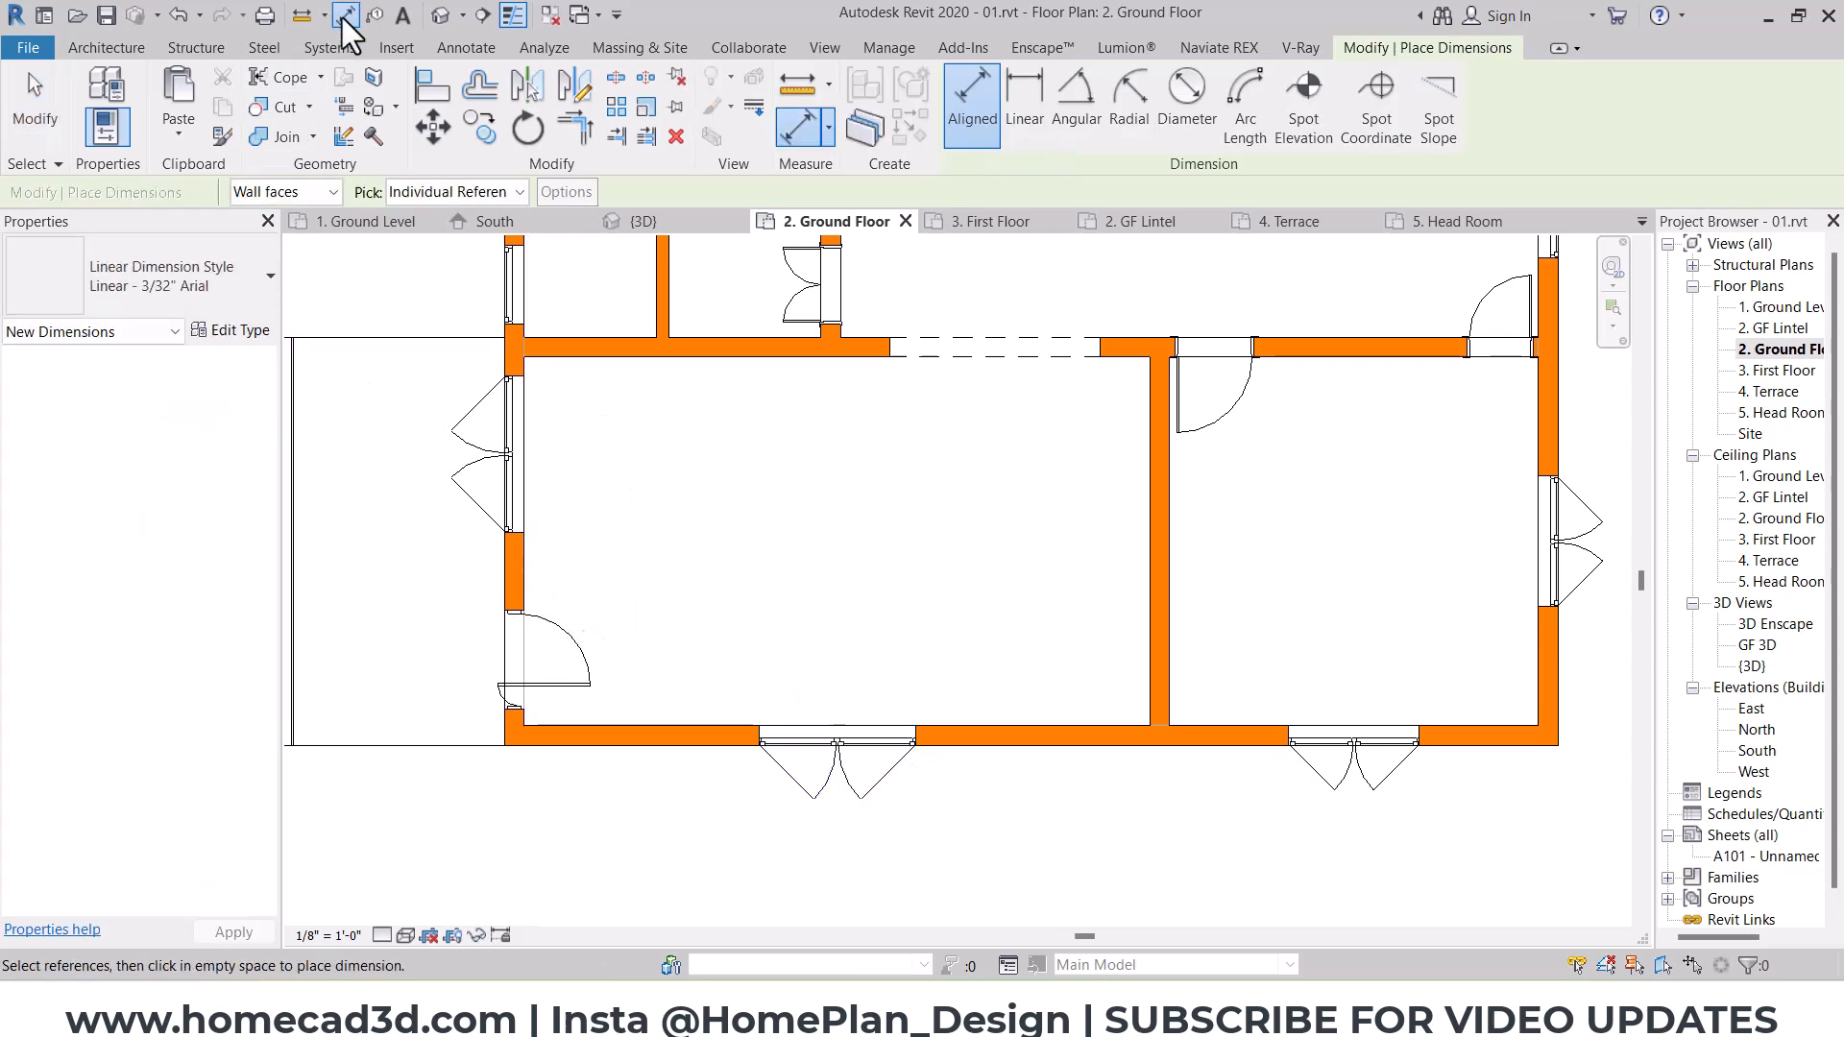
pyautogui.click(518, 577)
pyautogui.click(831, 715)
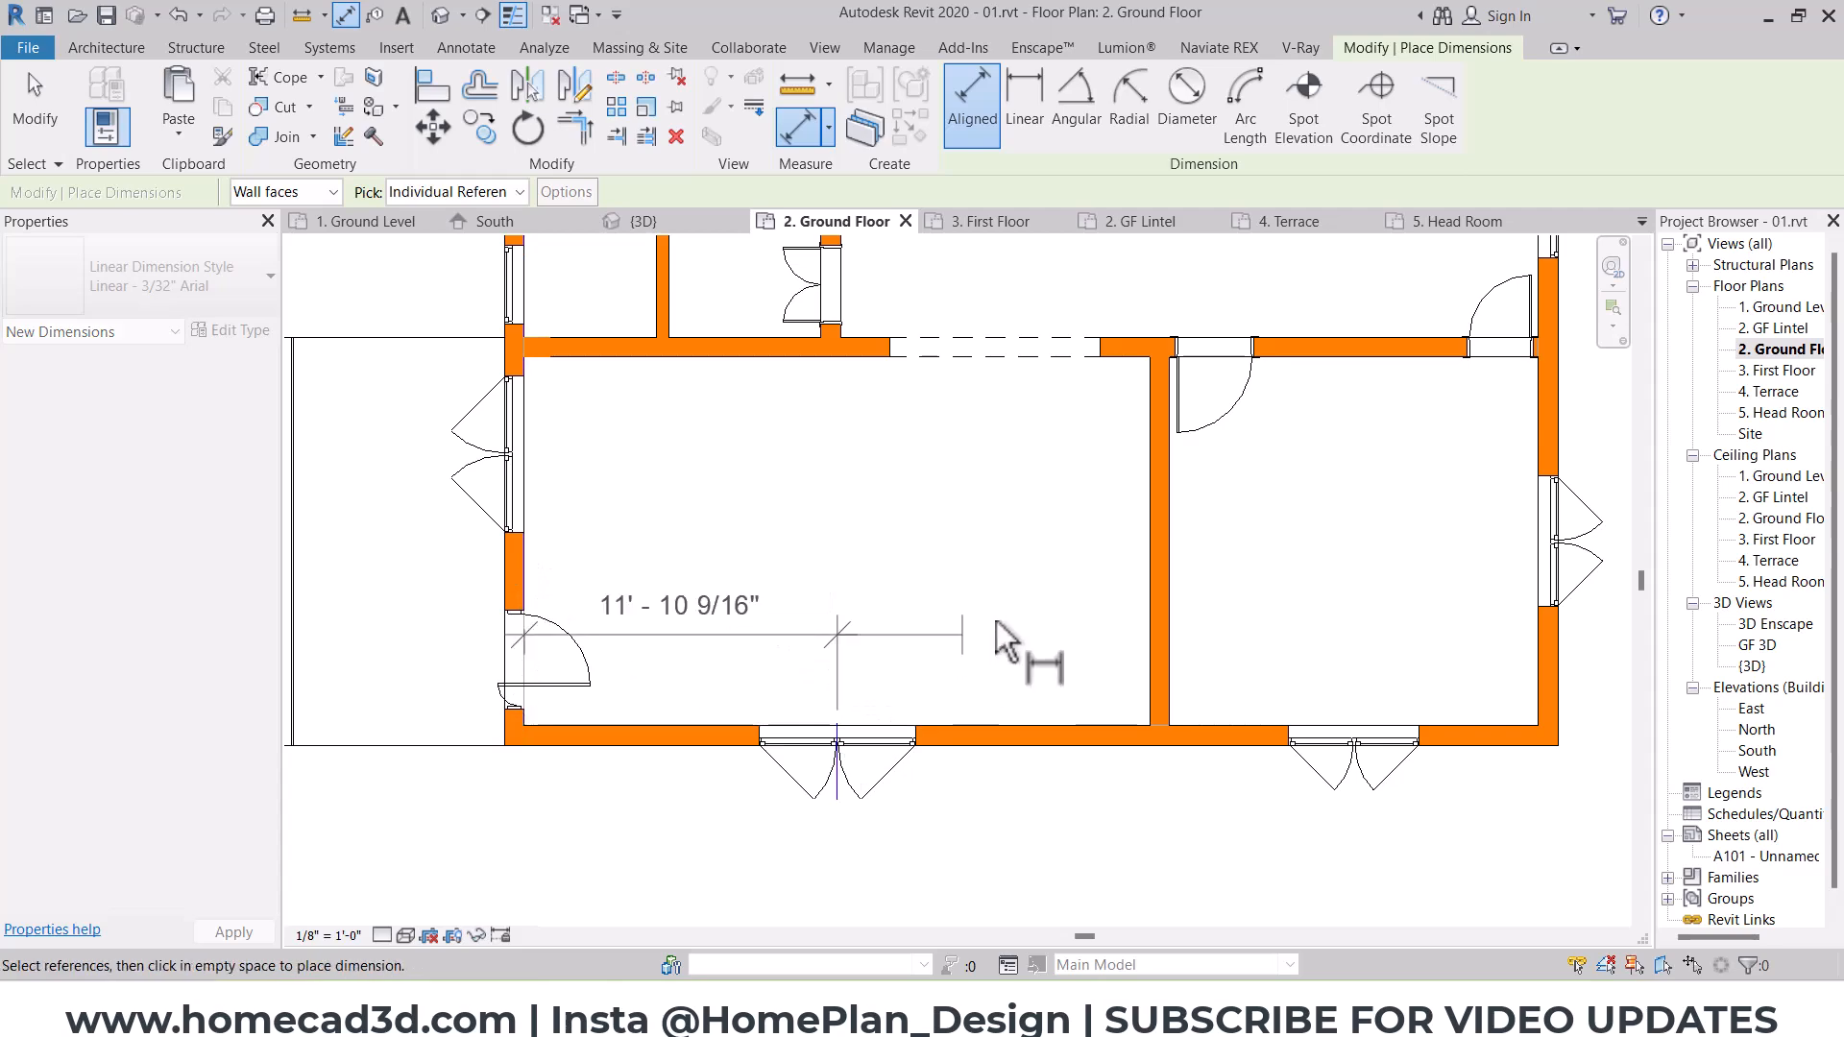
pyautogui.click(1141, 627)
pyautogui.press('Escape')
pyautogui.press('Escape')
pyautogui.click(820, 613)
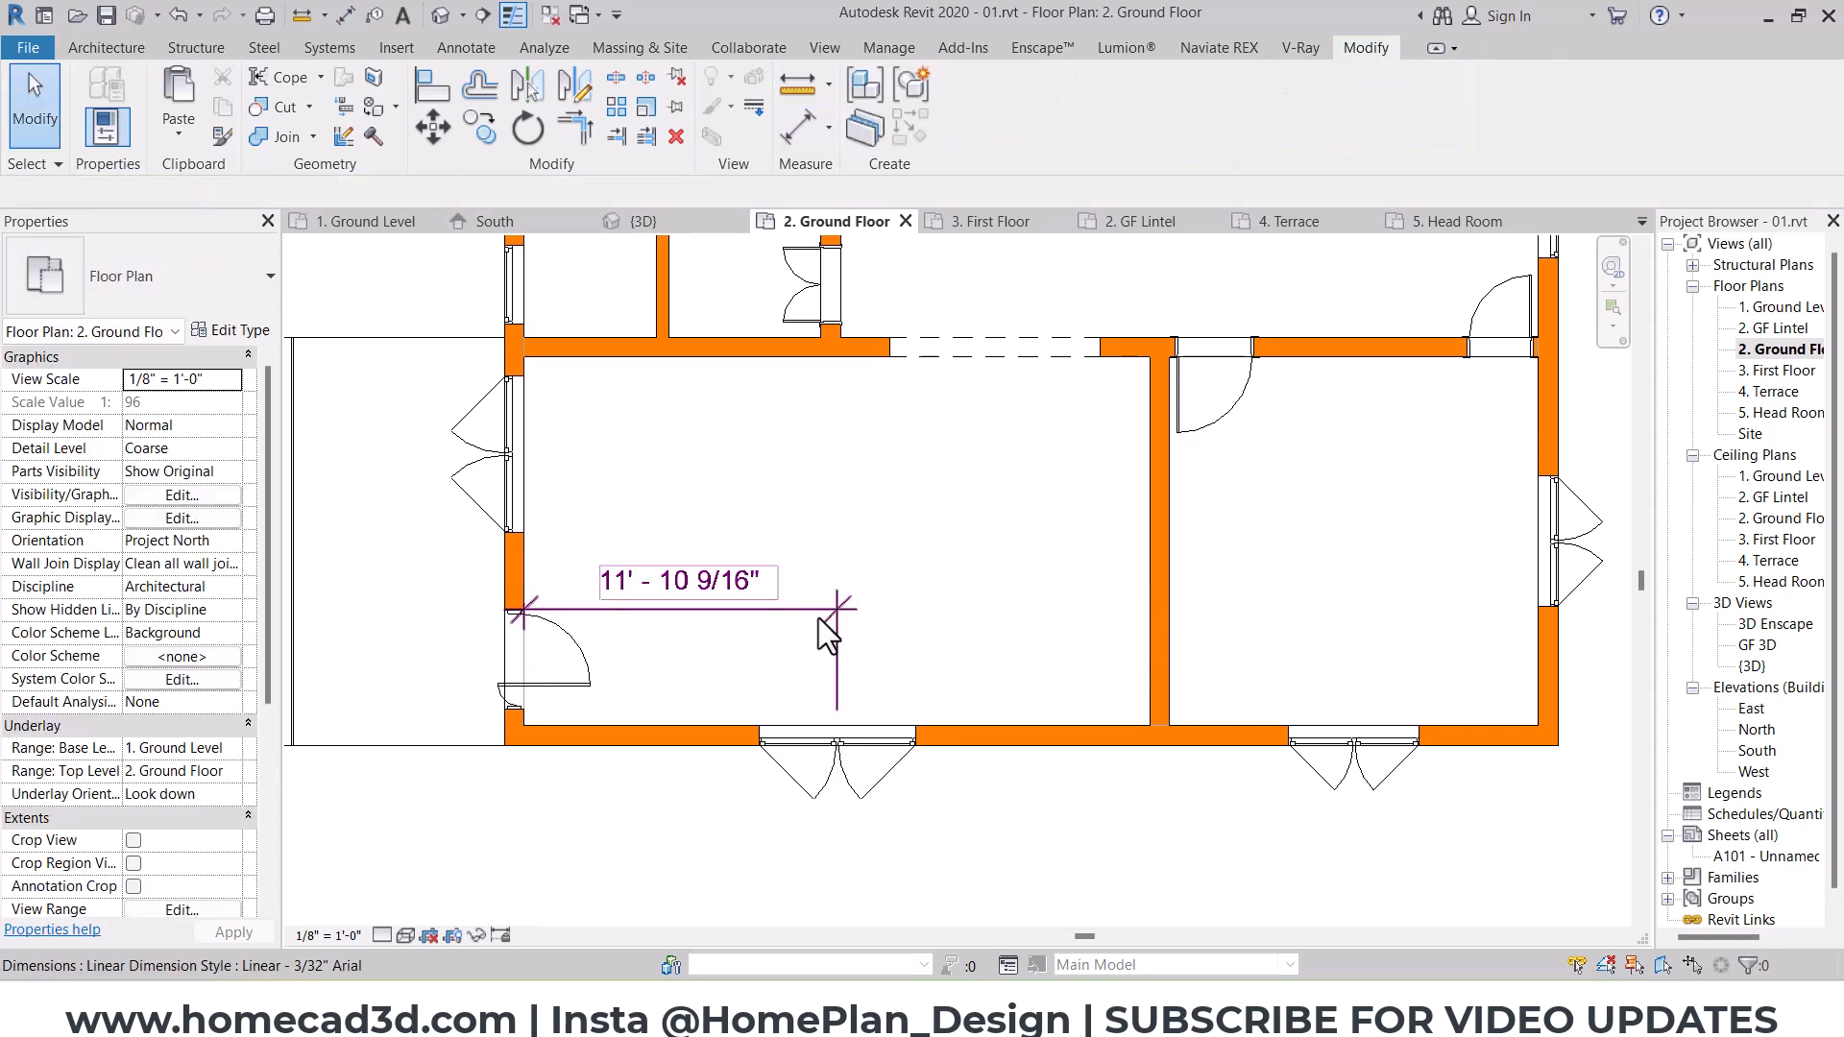
pyautogui.press('Delete')
# Step: Measure the south window's centring between the room's inner wall faces with a continuous aligned dimension, and delete the dimension
pyautogui.click(347, 16)
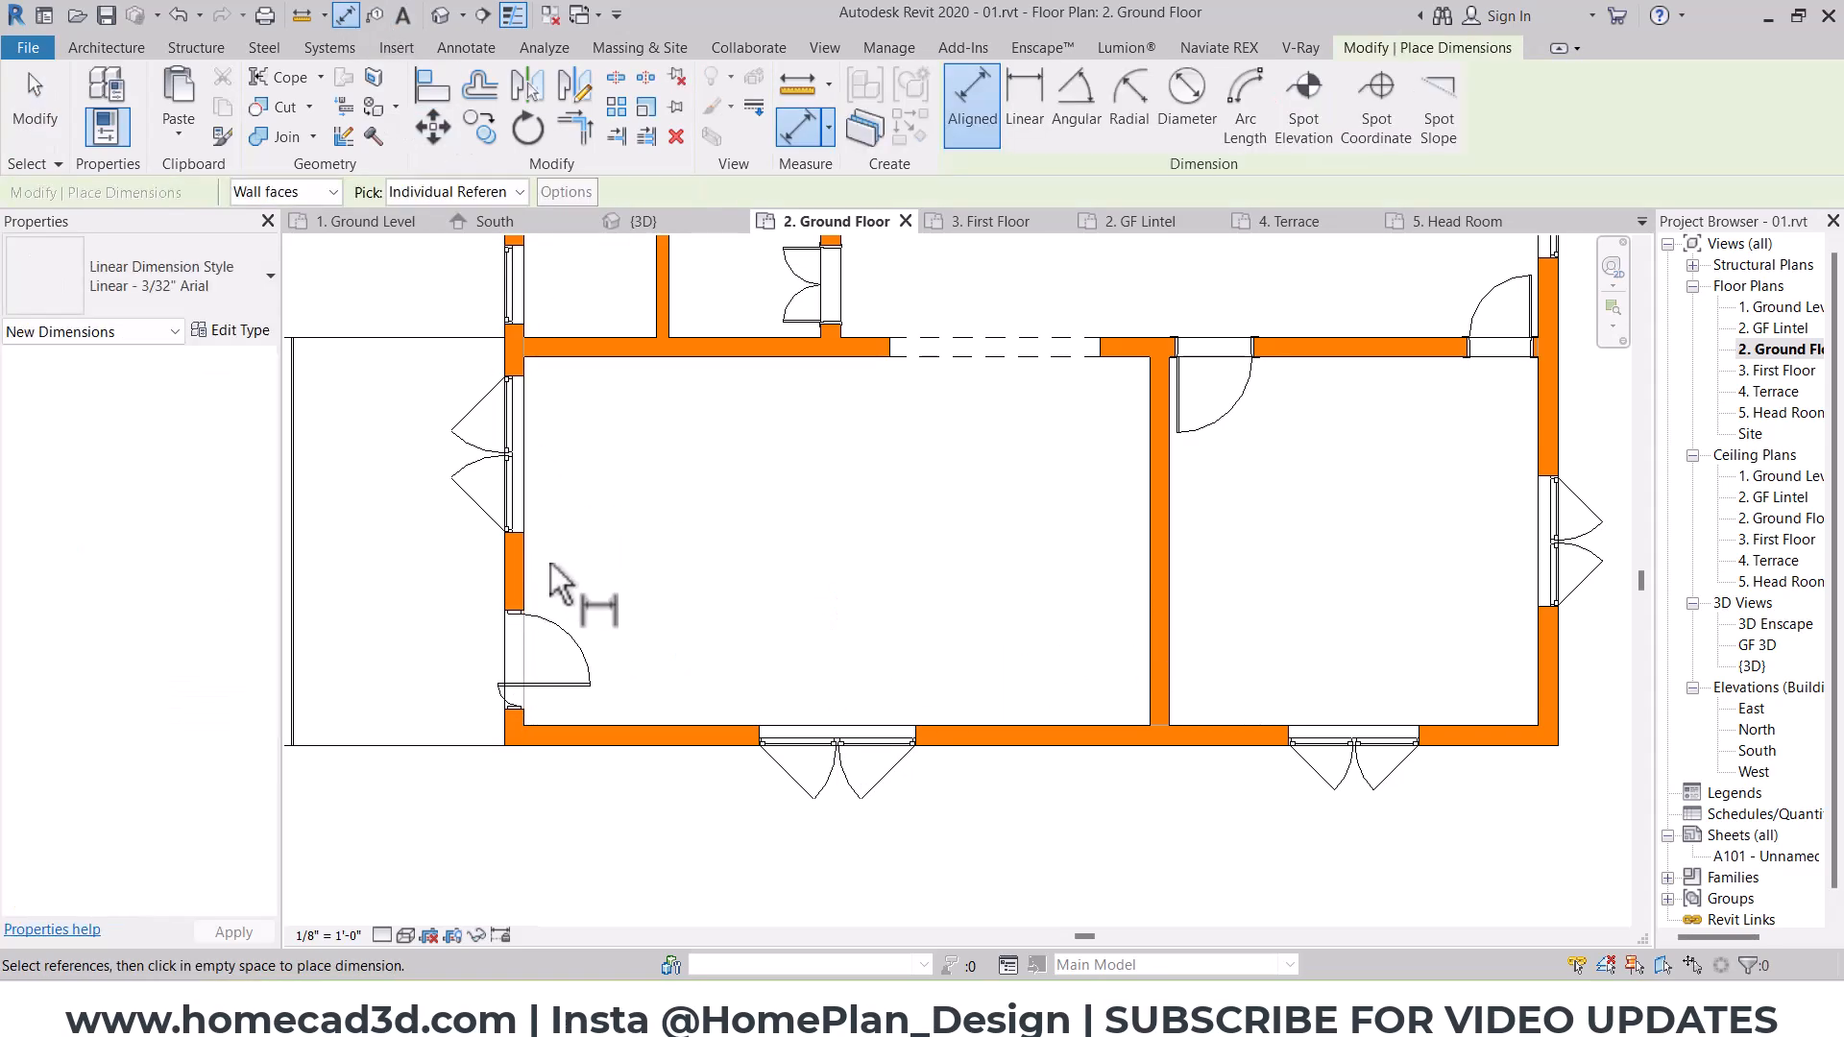
pyautogui.click(837, 742)
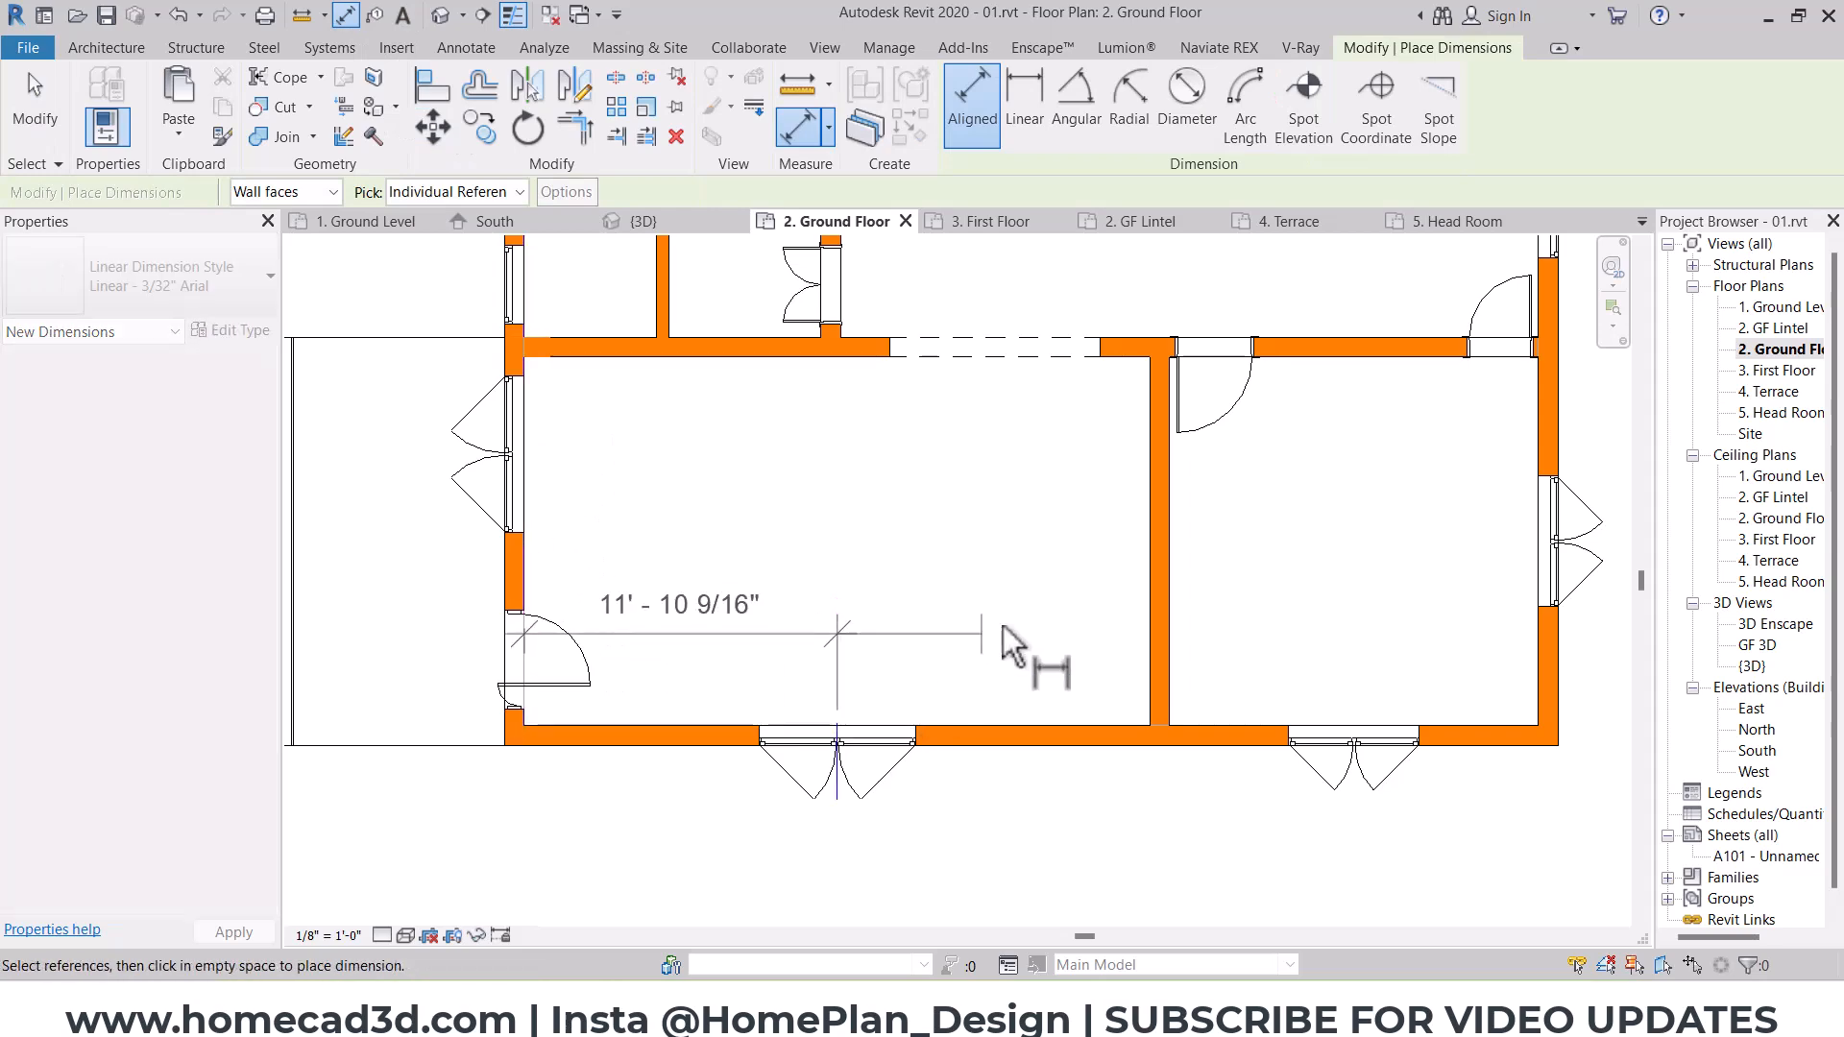
pyautogui.click(1145, 627)
pyautogui.click(1062, 582)
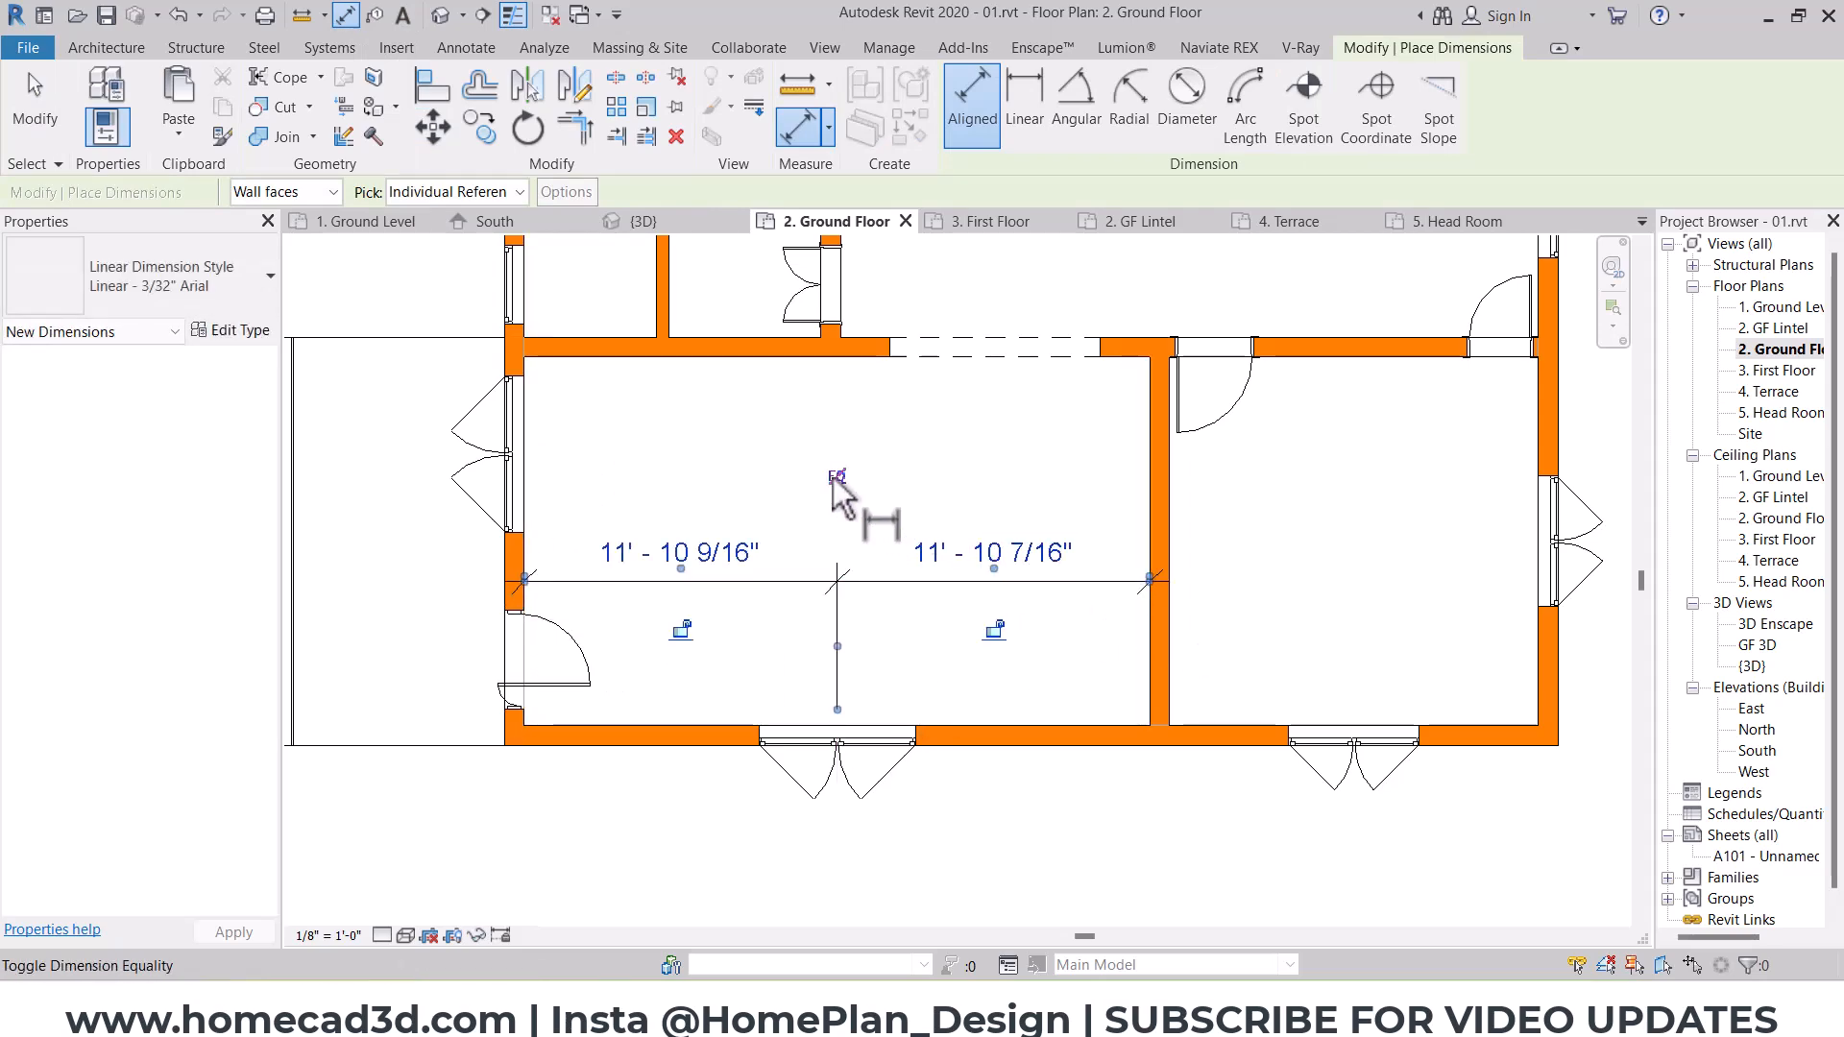
pyautogui.press('Escape')
pyautogui.click(837, 626)
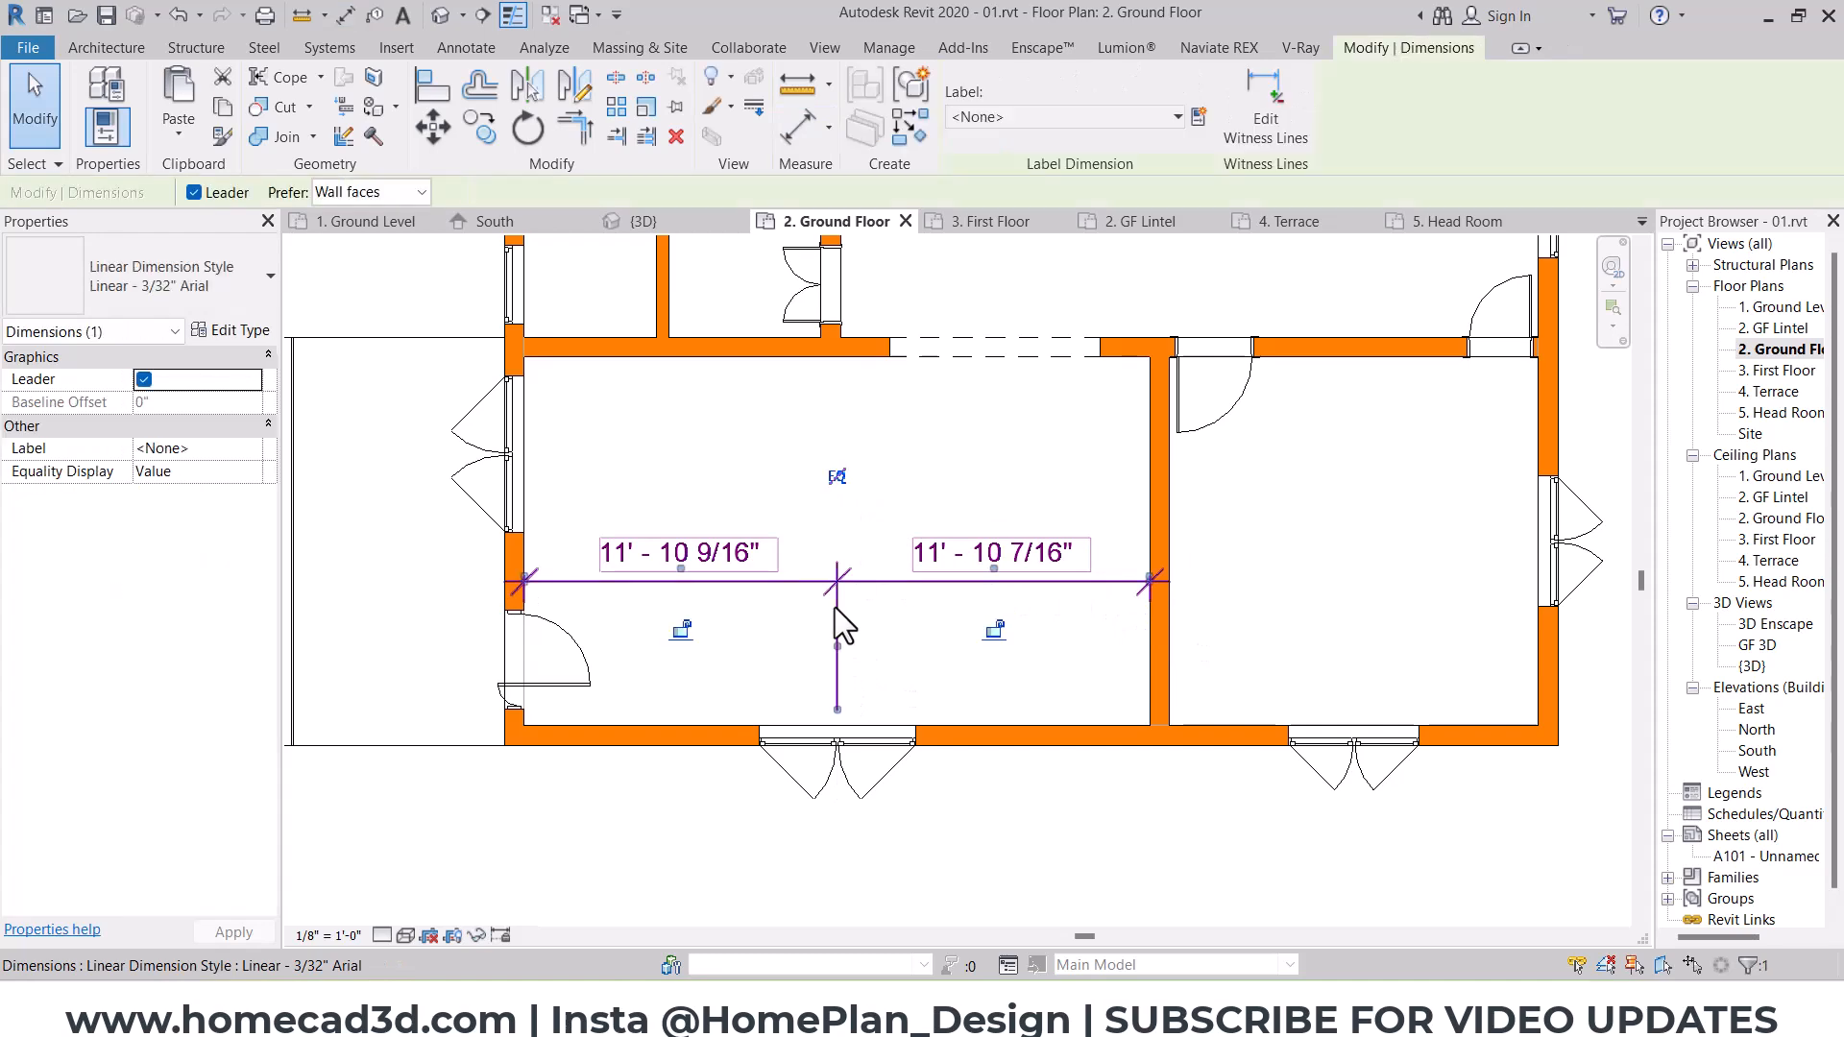
pyautogui.press('Delete')
pyautogui.click(829, 749)
pyautogui.click(182, 306)
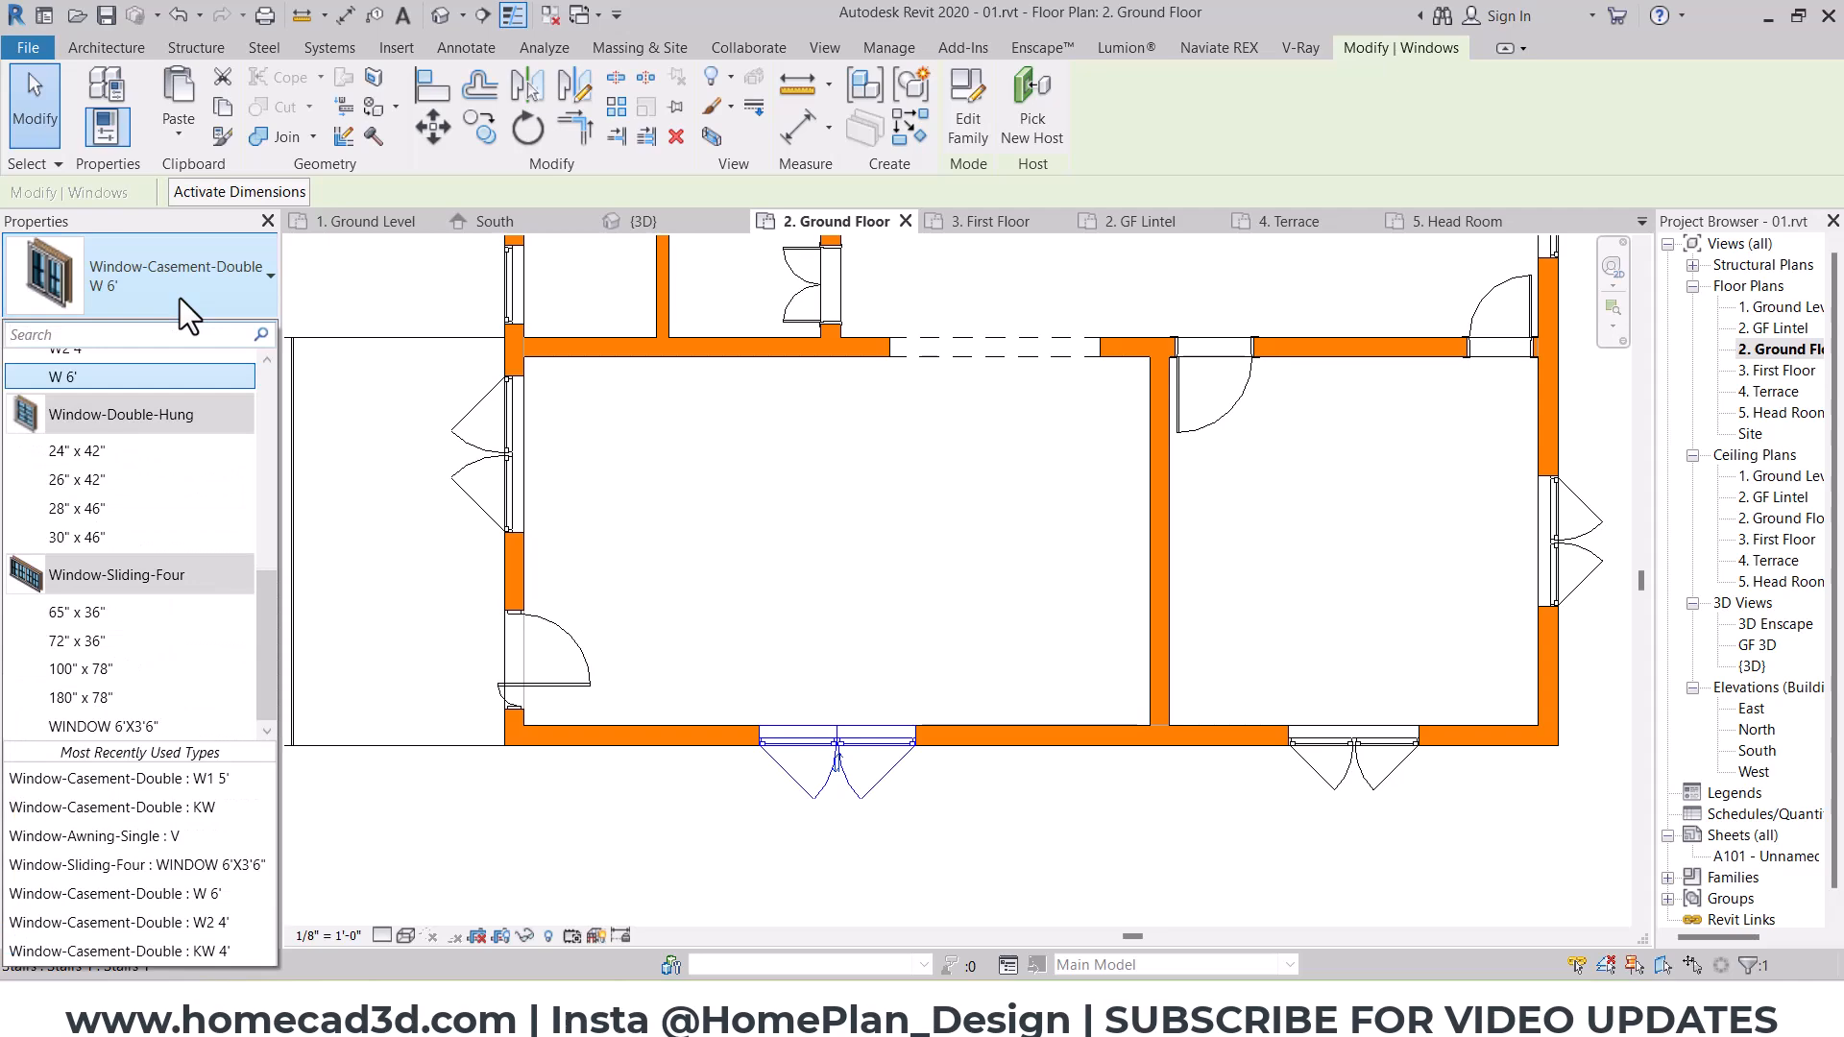
pyautogui.click(181, 298)
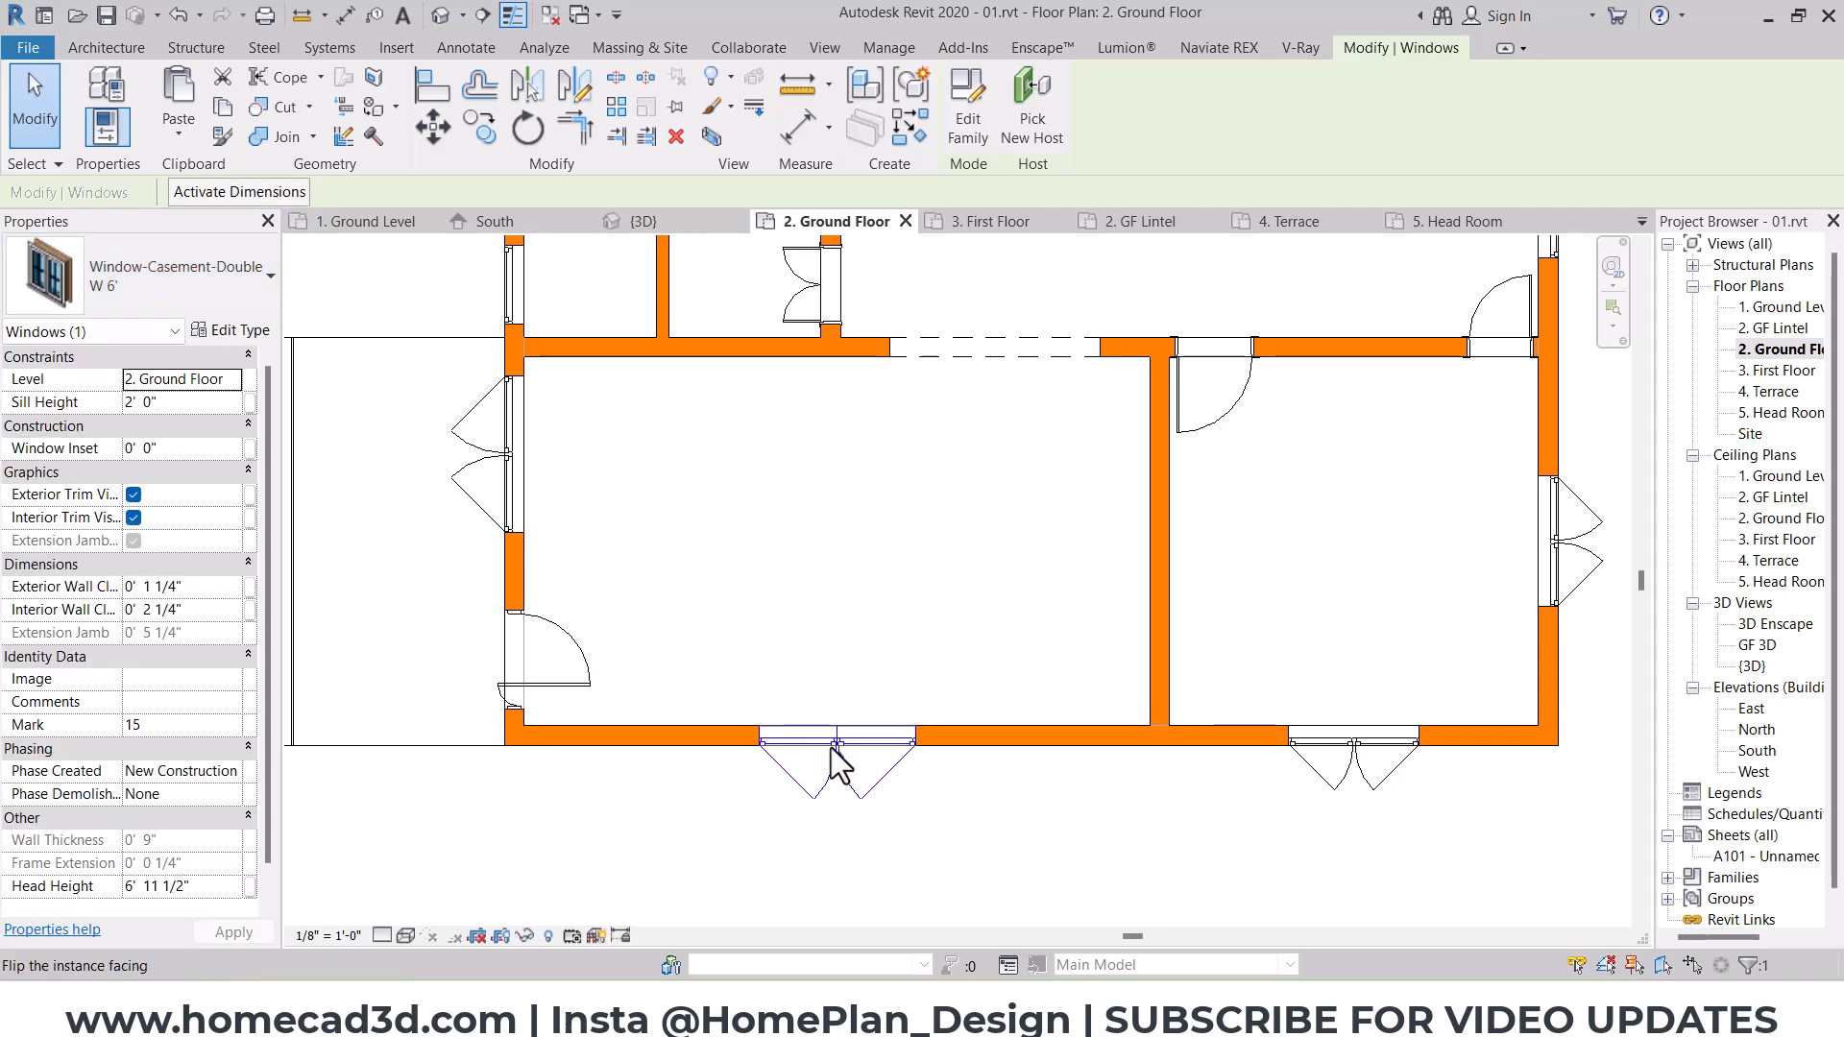
pyautogui.hotkey('ctrl', 'z')
pyautogui.press('Tab')
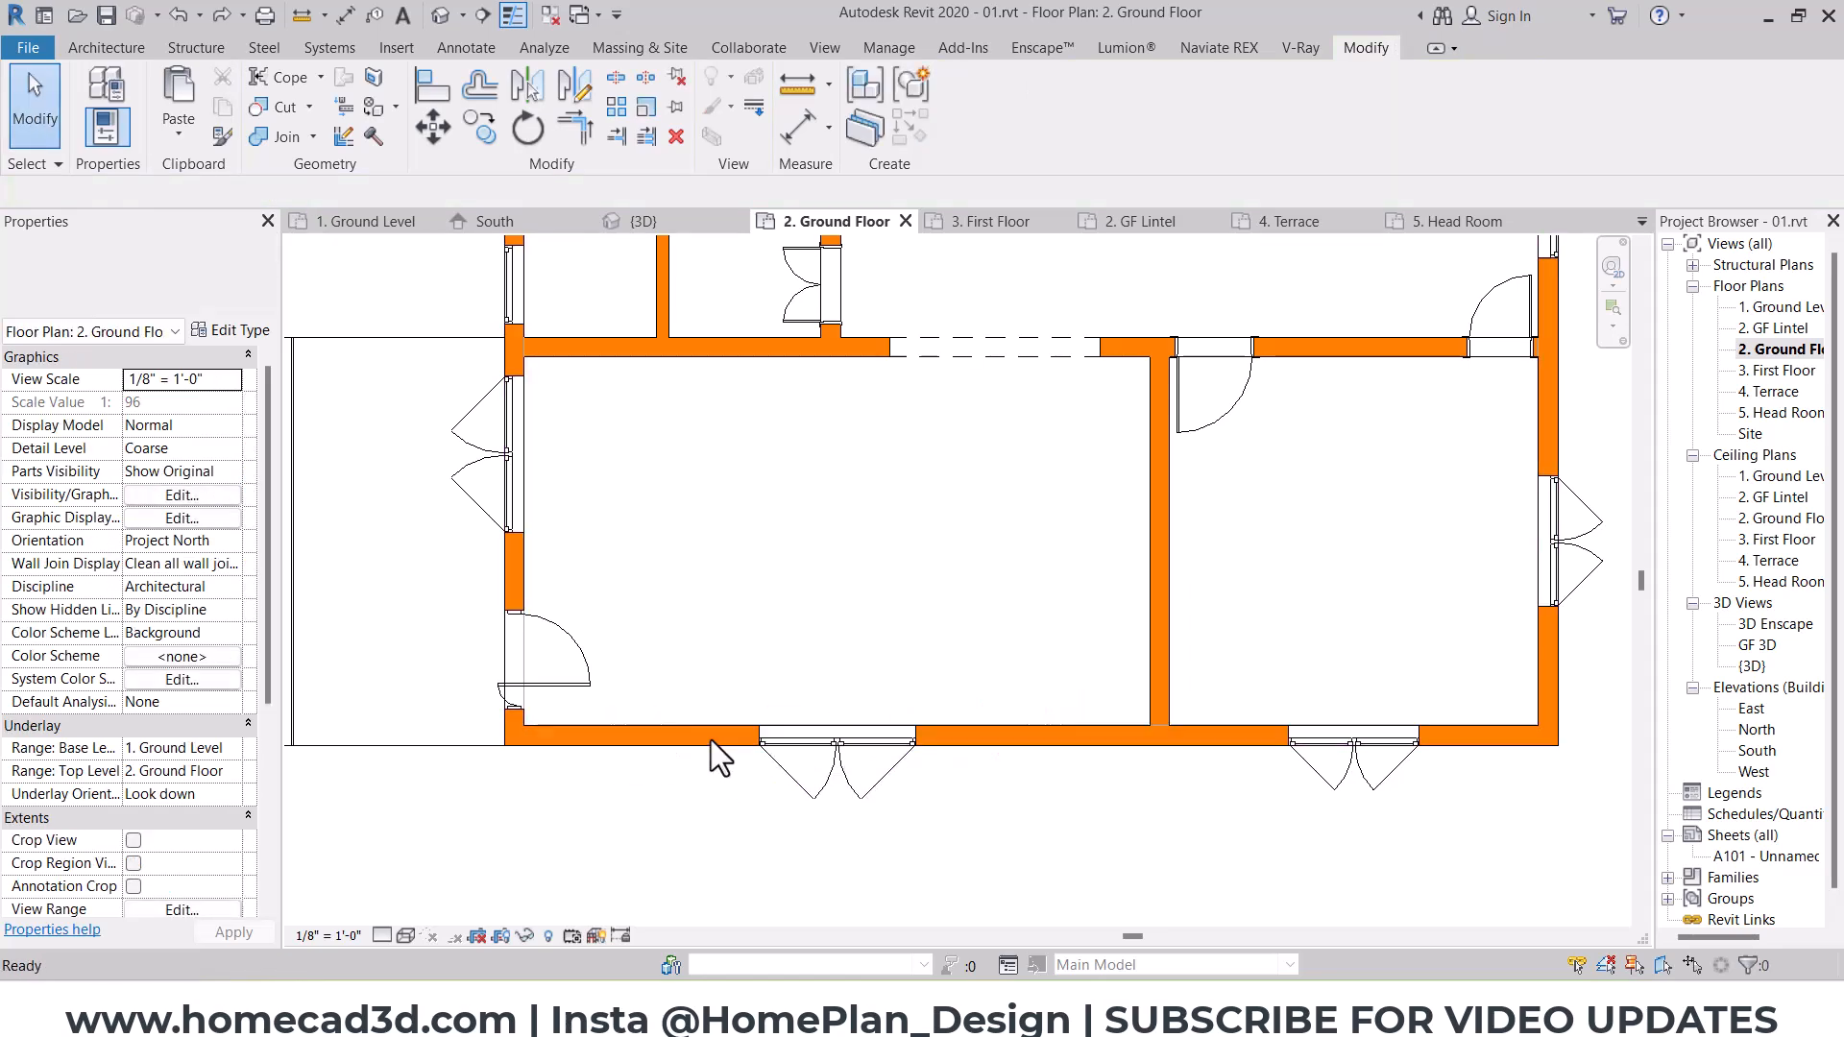
# Step: Centre the west wall's window between the north partition's inner face and the main door's edge using an aligned dimension with equality applied
pyautogui.moveTo(745, 771); pyautogui.dragTo(1004, 879, button='middle')
pyautogui.moveTo(963, 751); pyautogui.dragTo(907, 690, button='middle')
pyautogui.scroll(1, 819, 634)
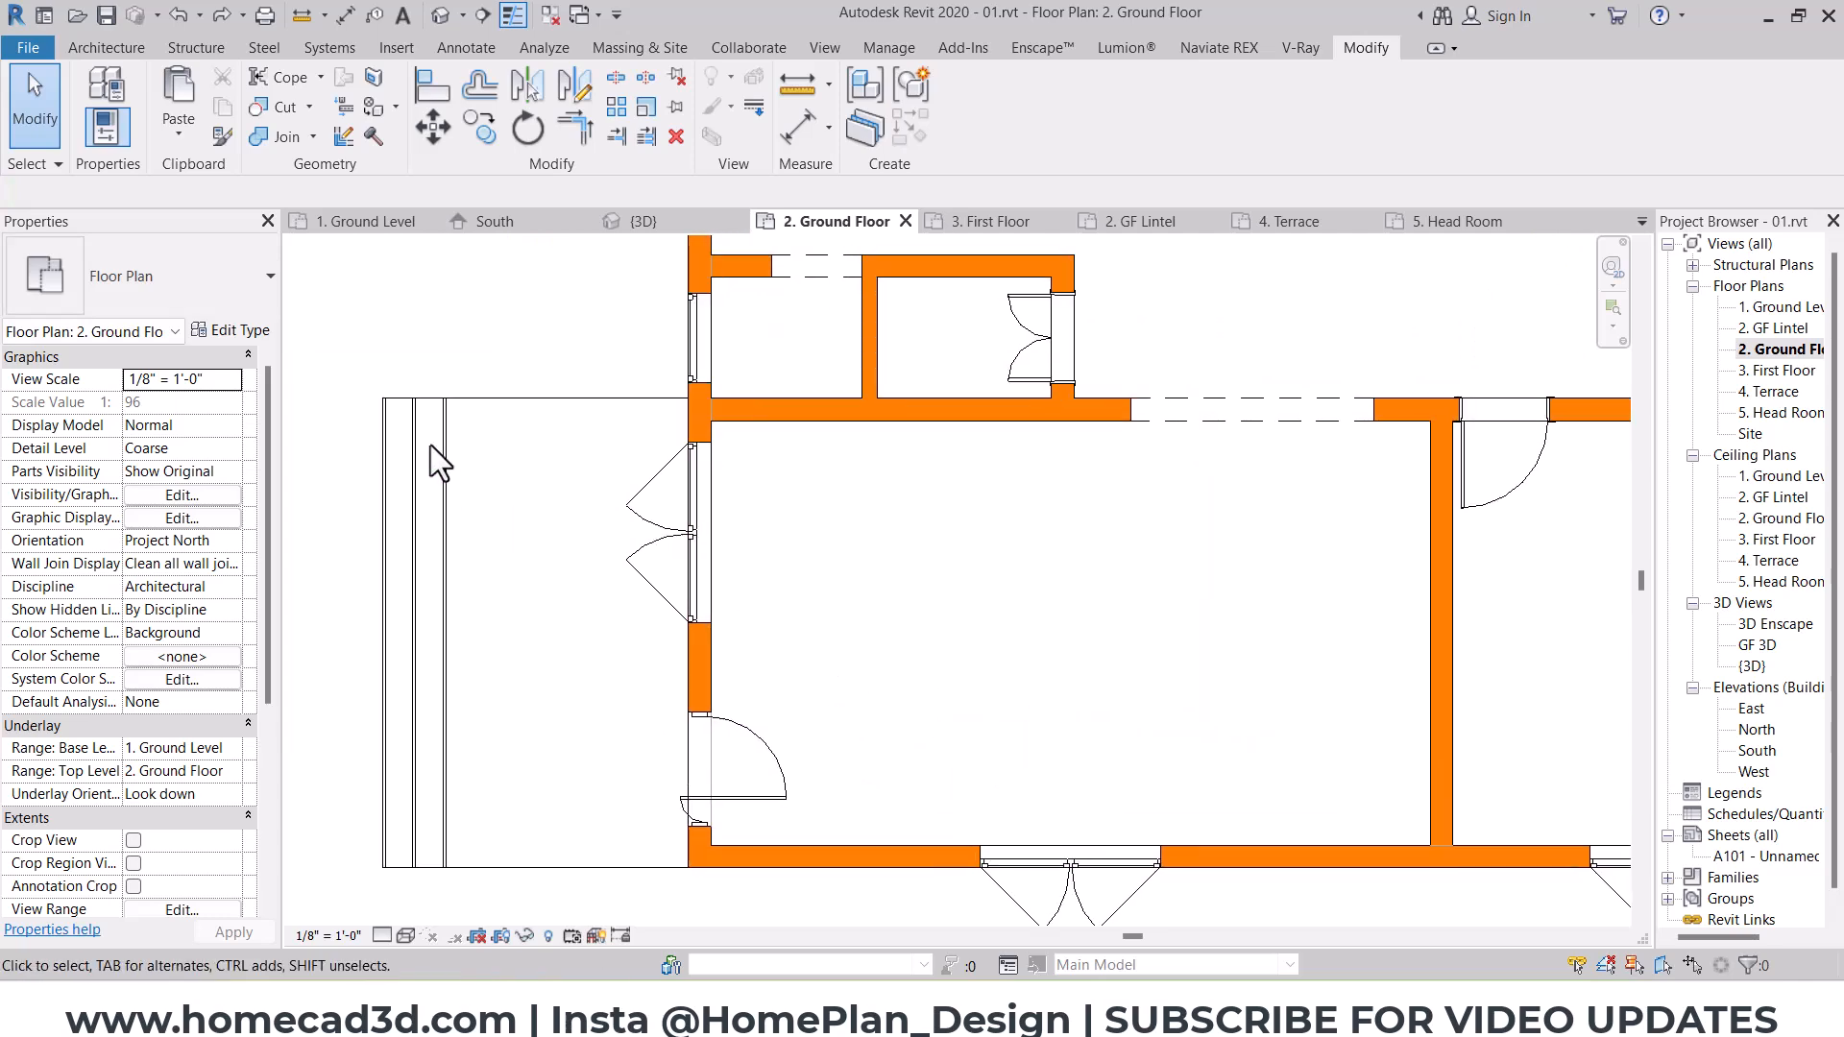
pyautogui.click(347, 15)
pyautogui.scroll(1, 816, 495)
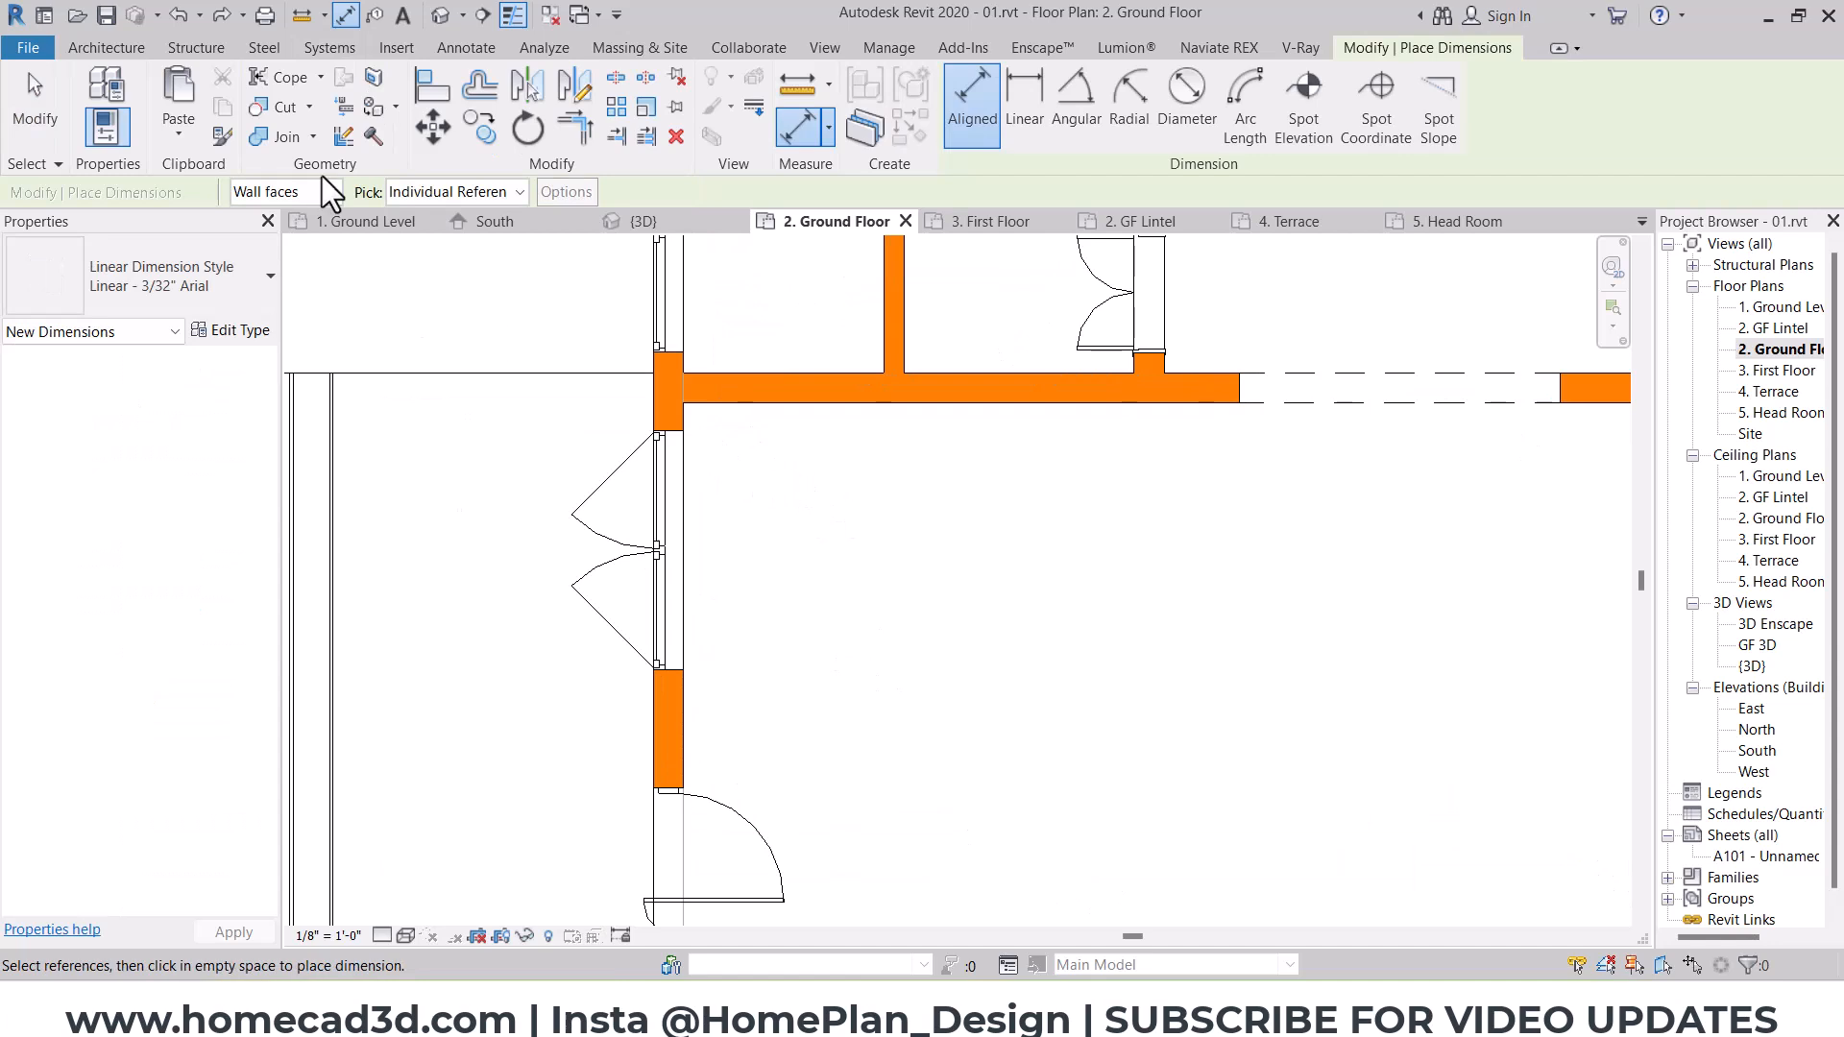
pyautogui.click(792, 411)
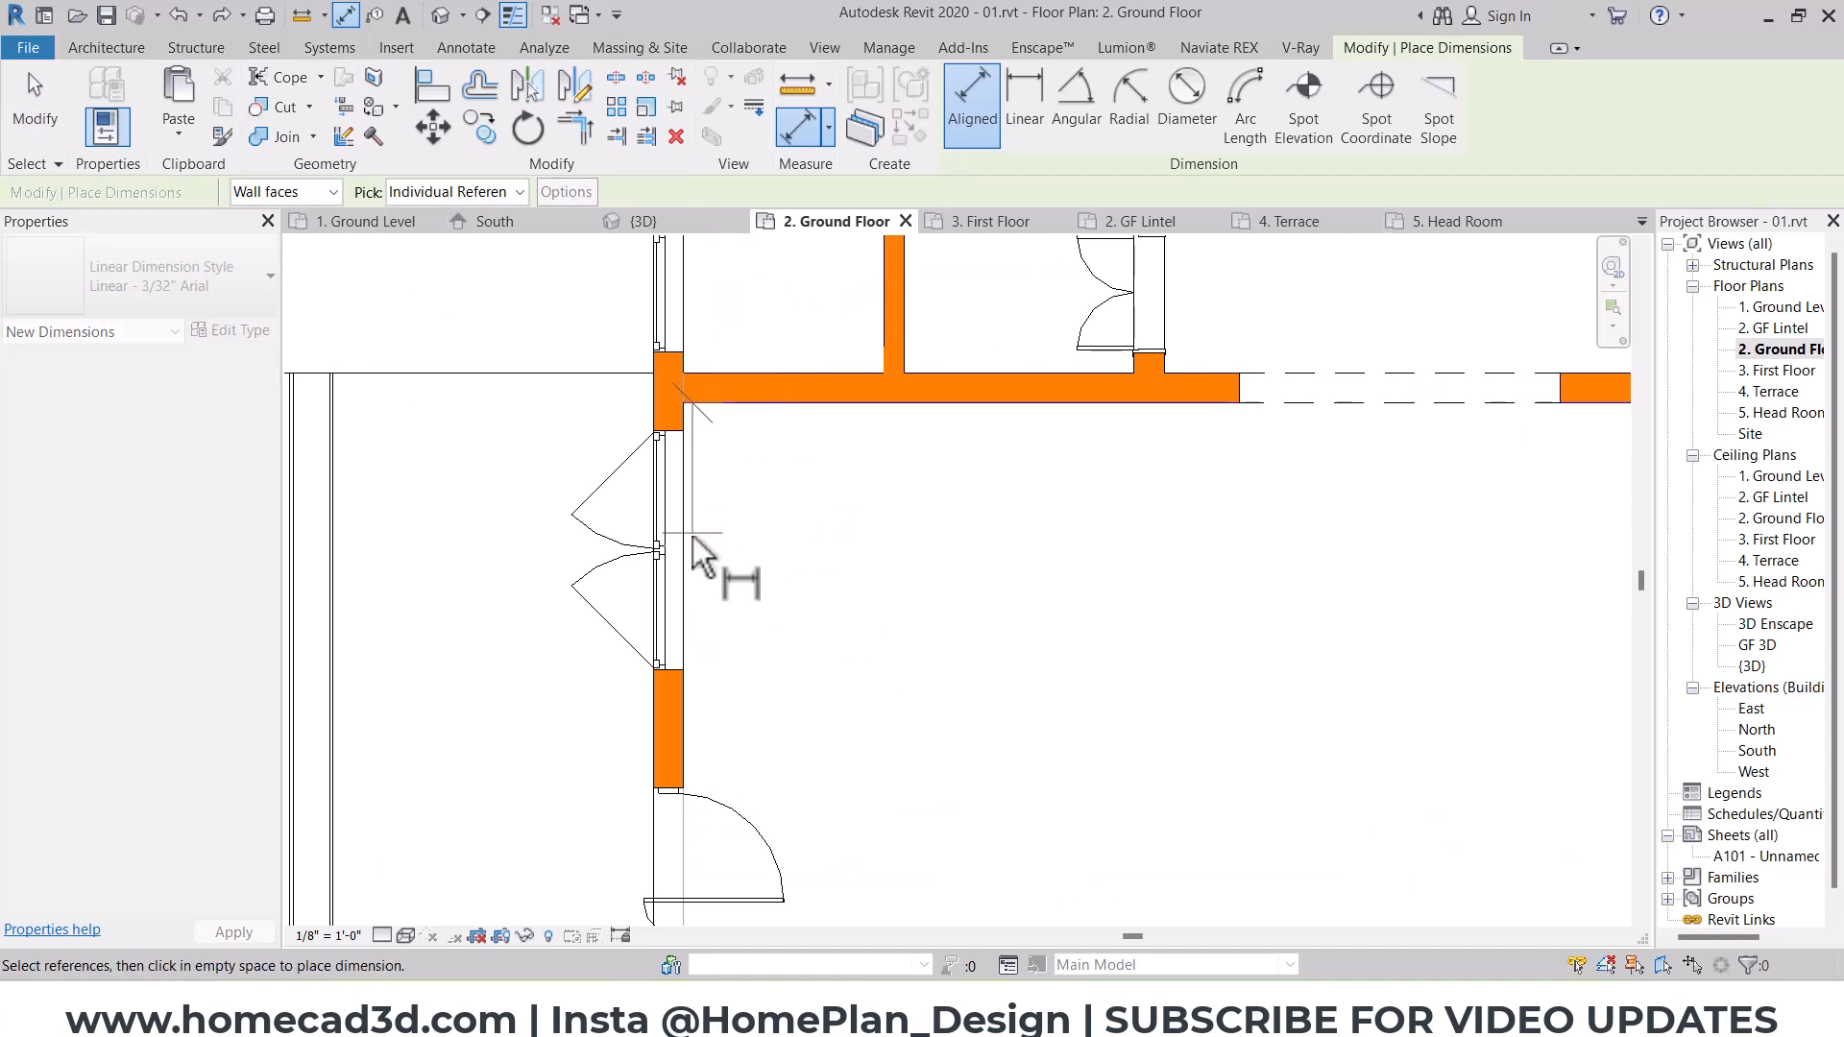
pyautogui.click(663, 538)
pyautogui.click(653, 786)
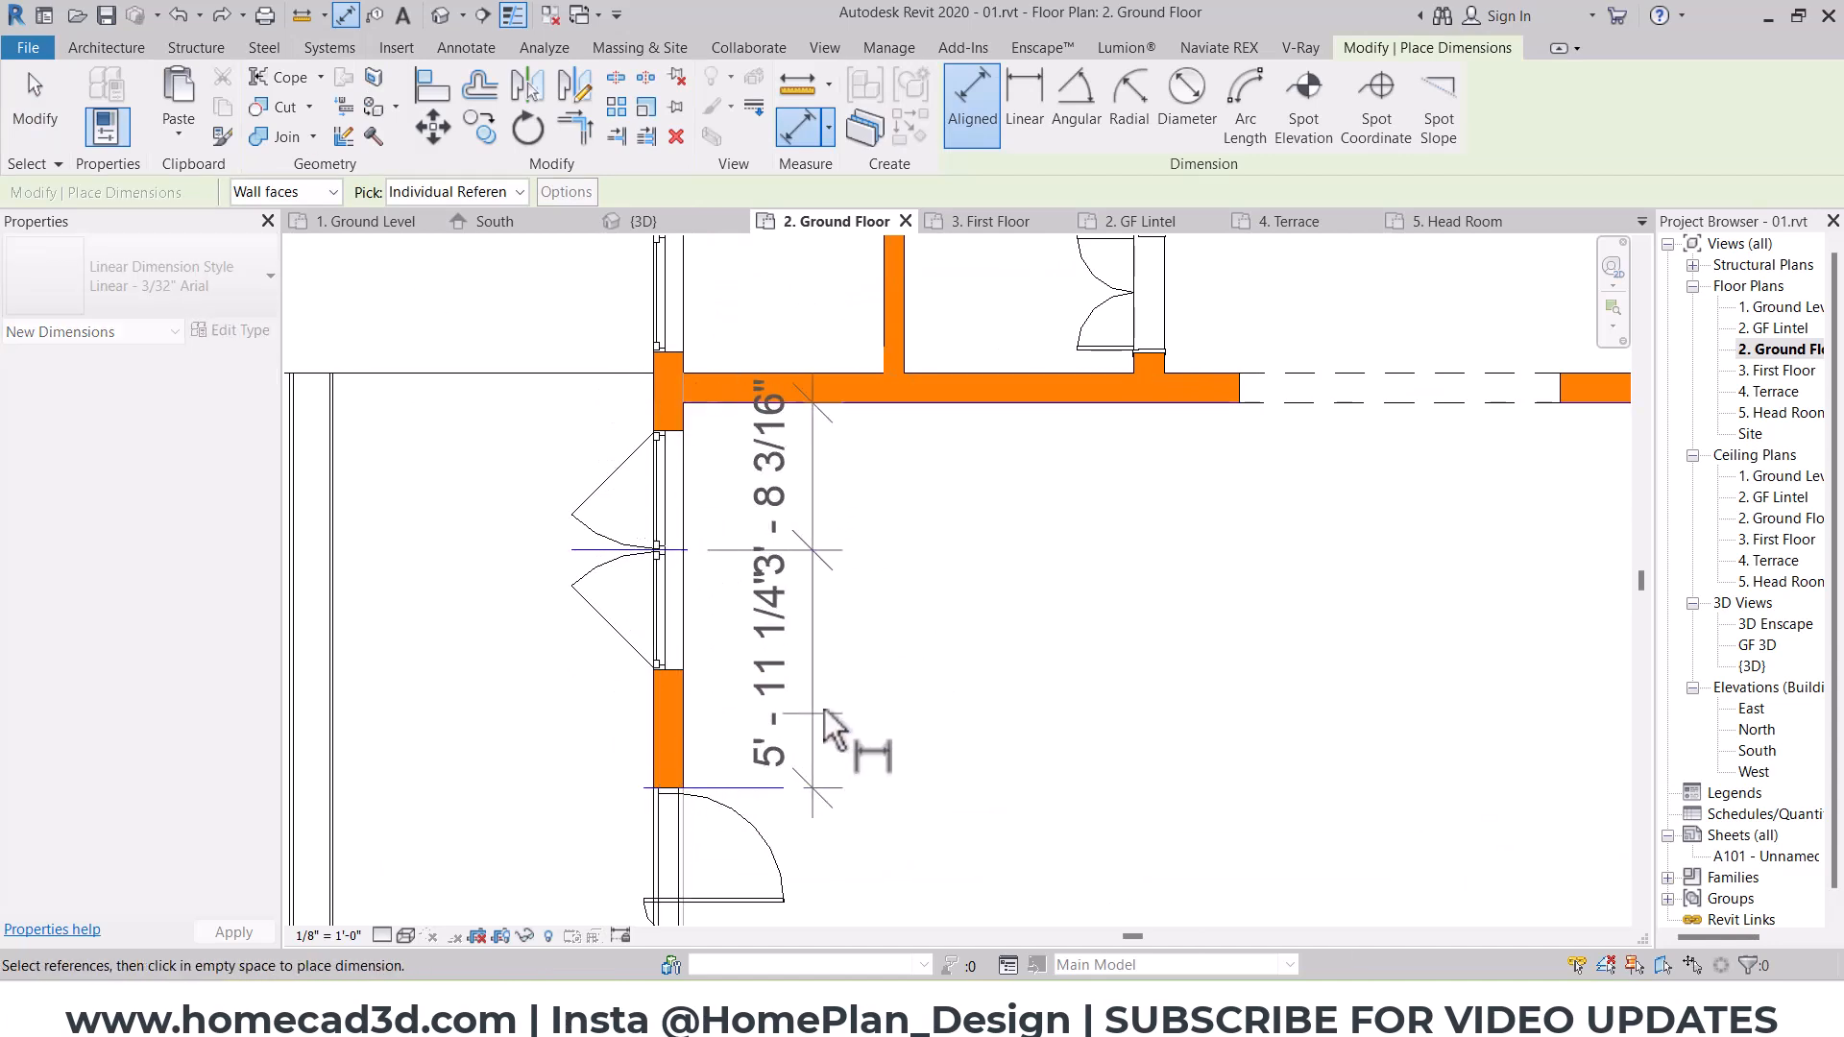
pyautogui.click(946, 692)
pyautogui.click(748, 594)
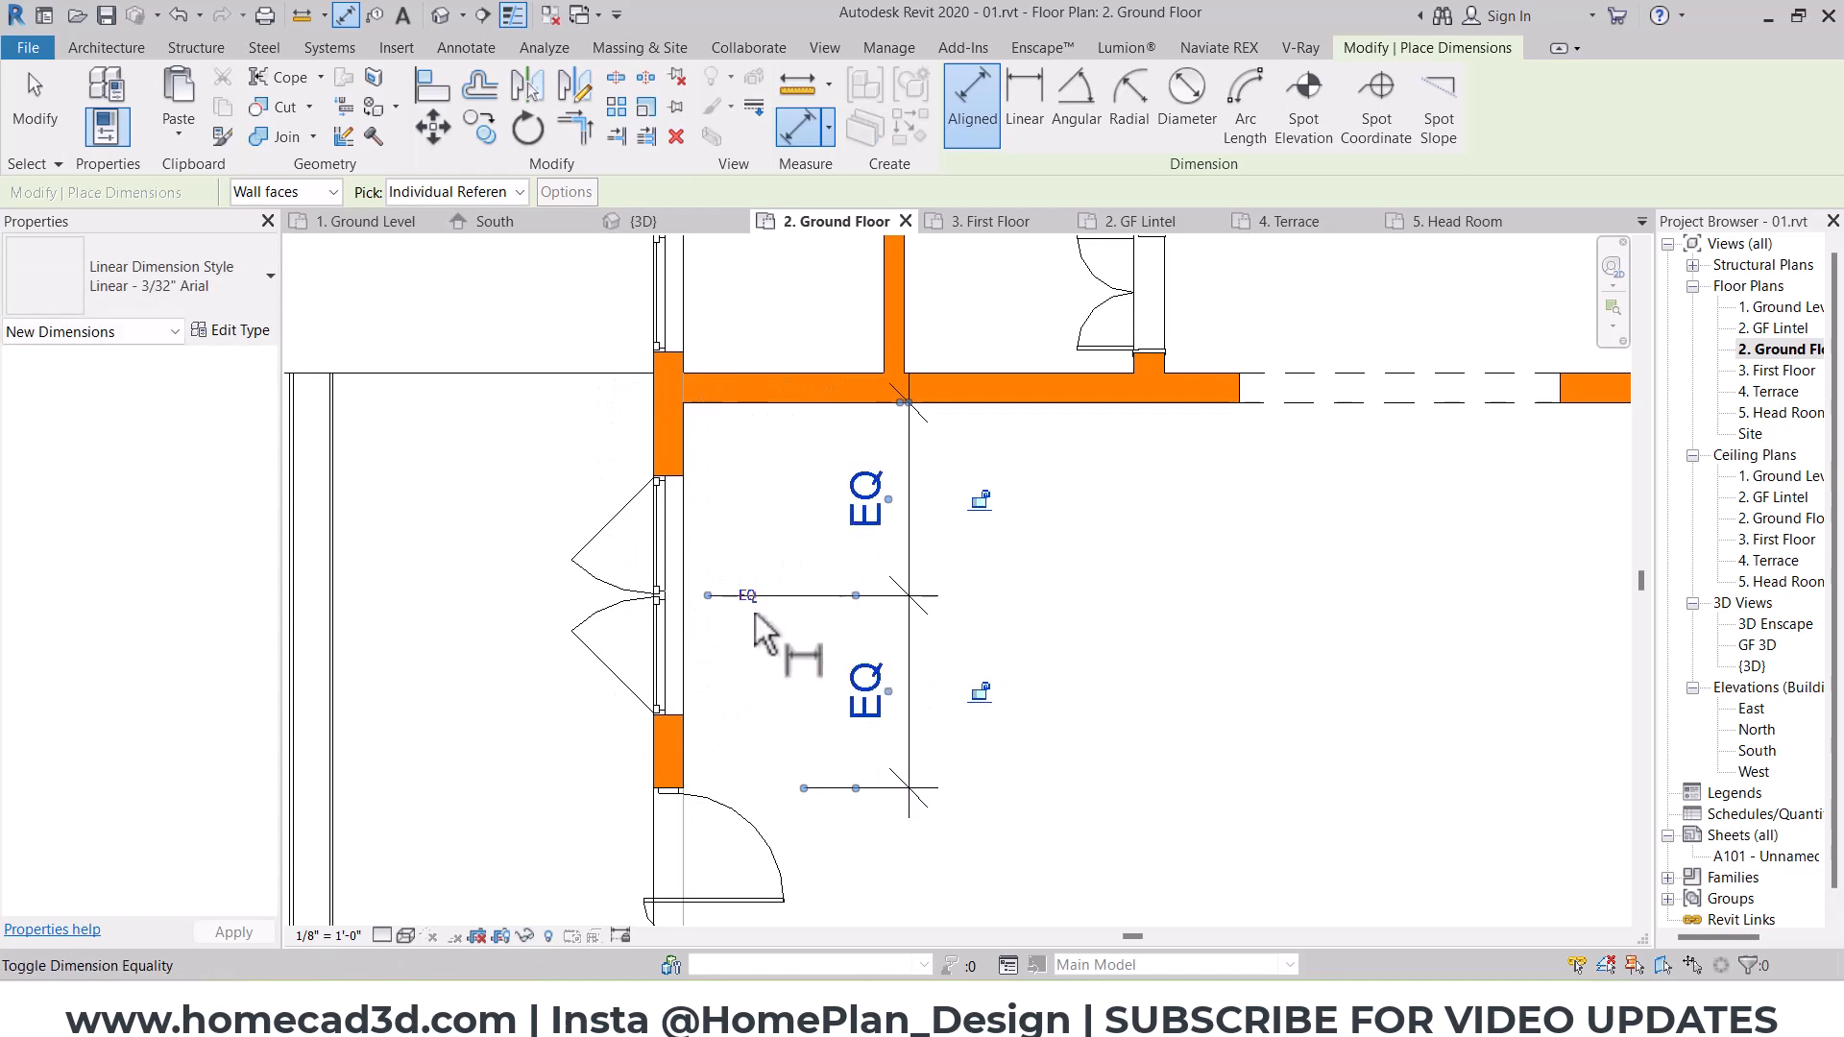
# Step: Delete the window's equality dimension and remove its constraints
pyautogui.press('Escape')
pyautogui.click(897, 492)
pyautogui.press('Delete')
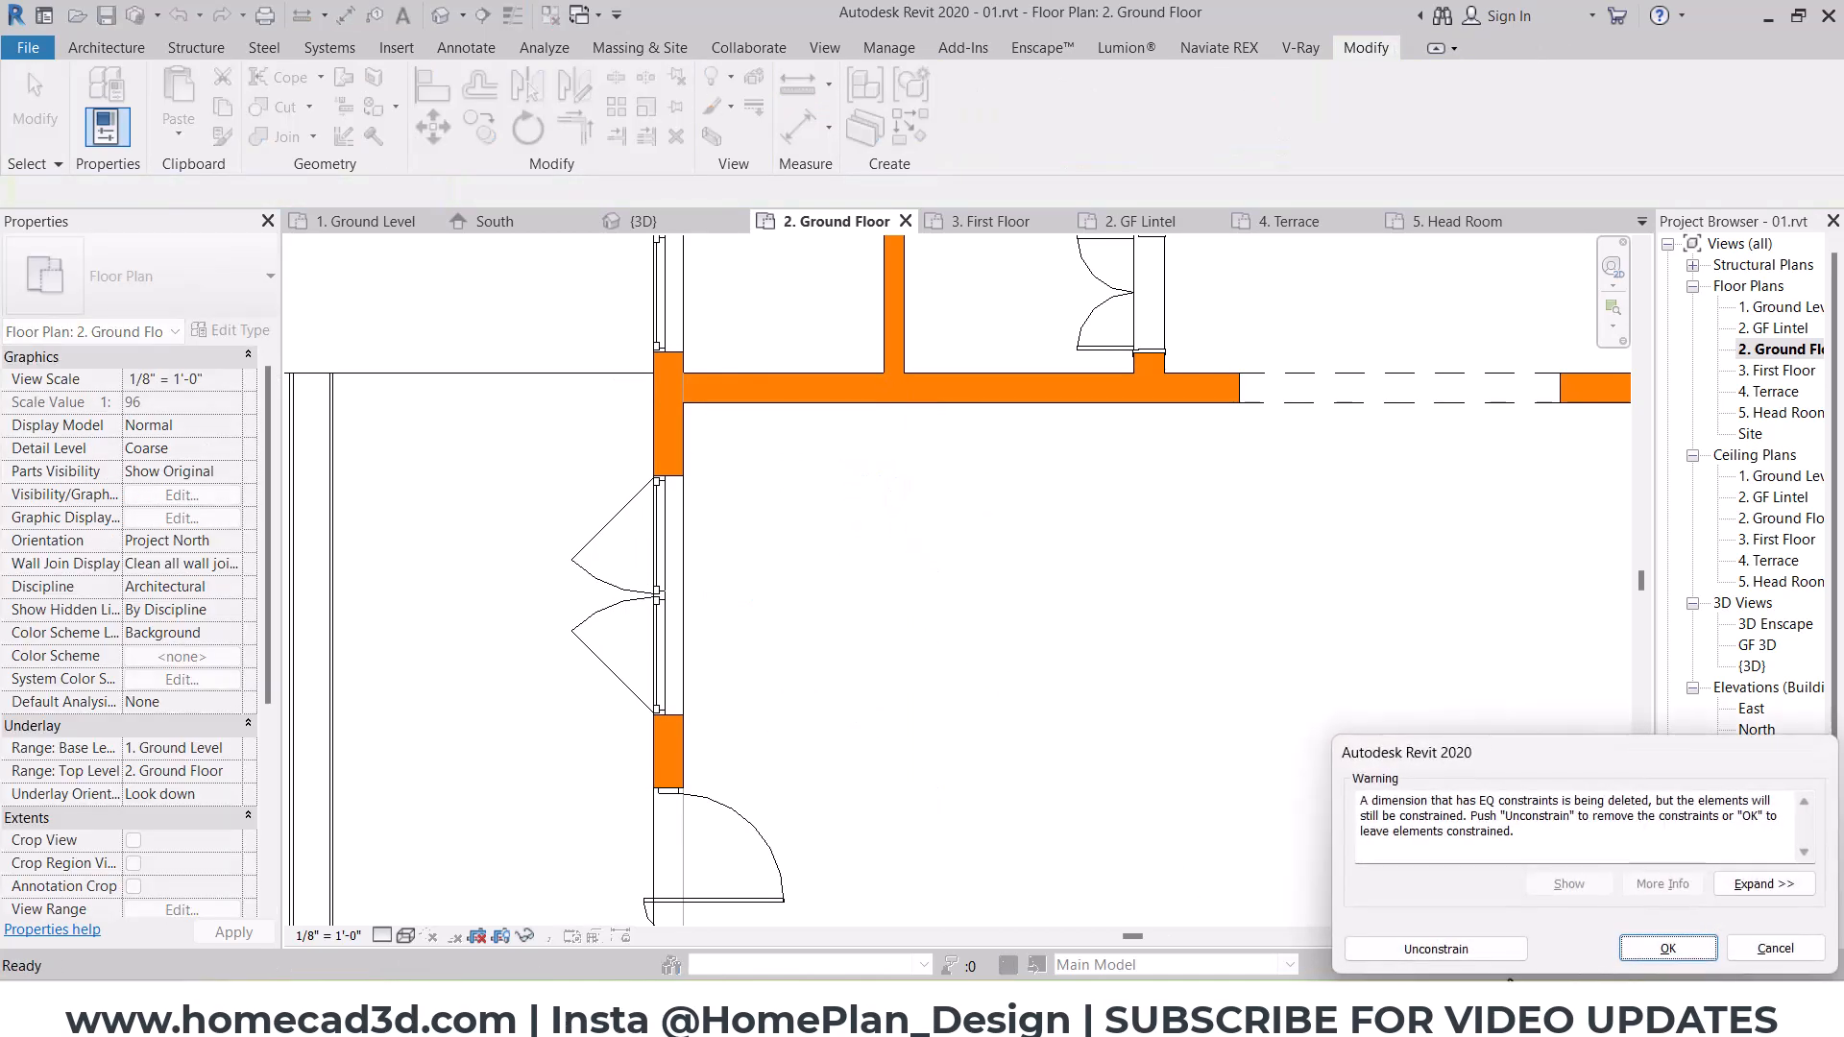
pyautogui.click(1436, 949)
# Step: Try the W2 4' type on the window beside the main door, and settle on Window-Casement-Double W1 5'
pyautogui.click(690, 569)
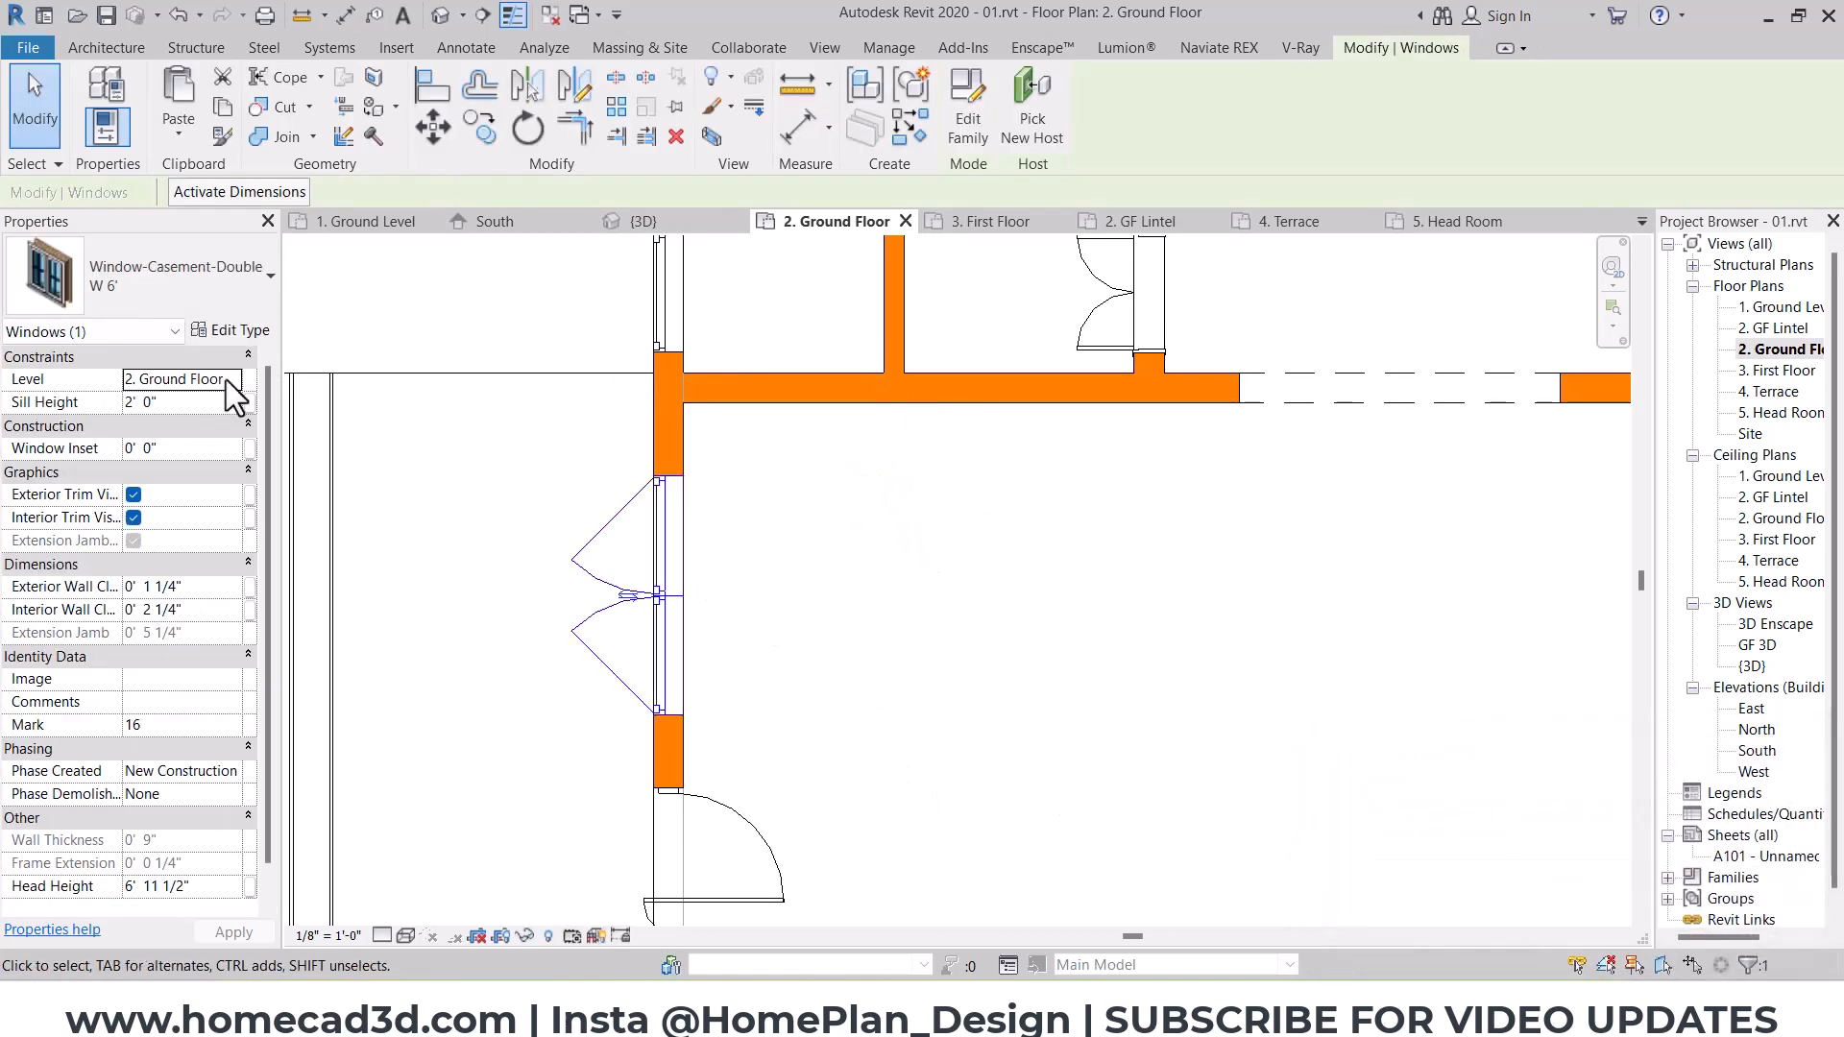
pyautogui.click(147, 268)
pyautogui.scroll(3, 106, 541)
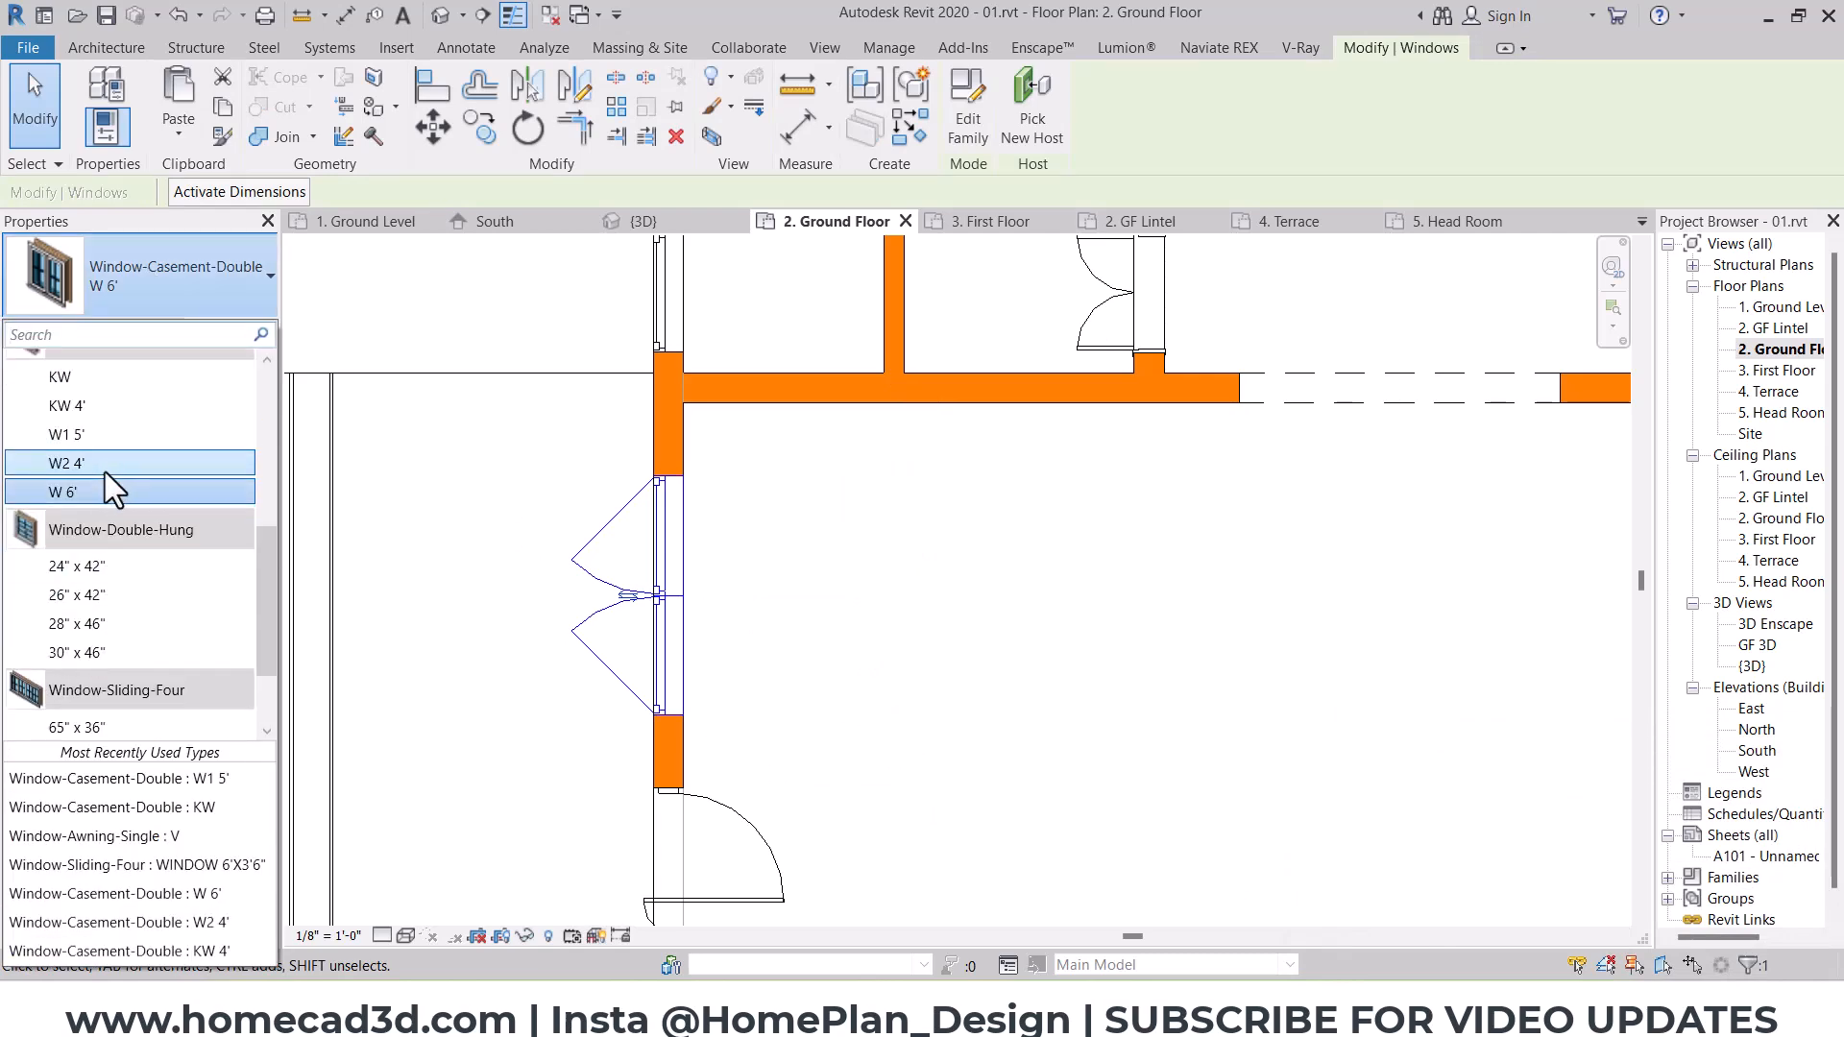
pyautogui.click(105, 464)
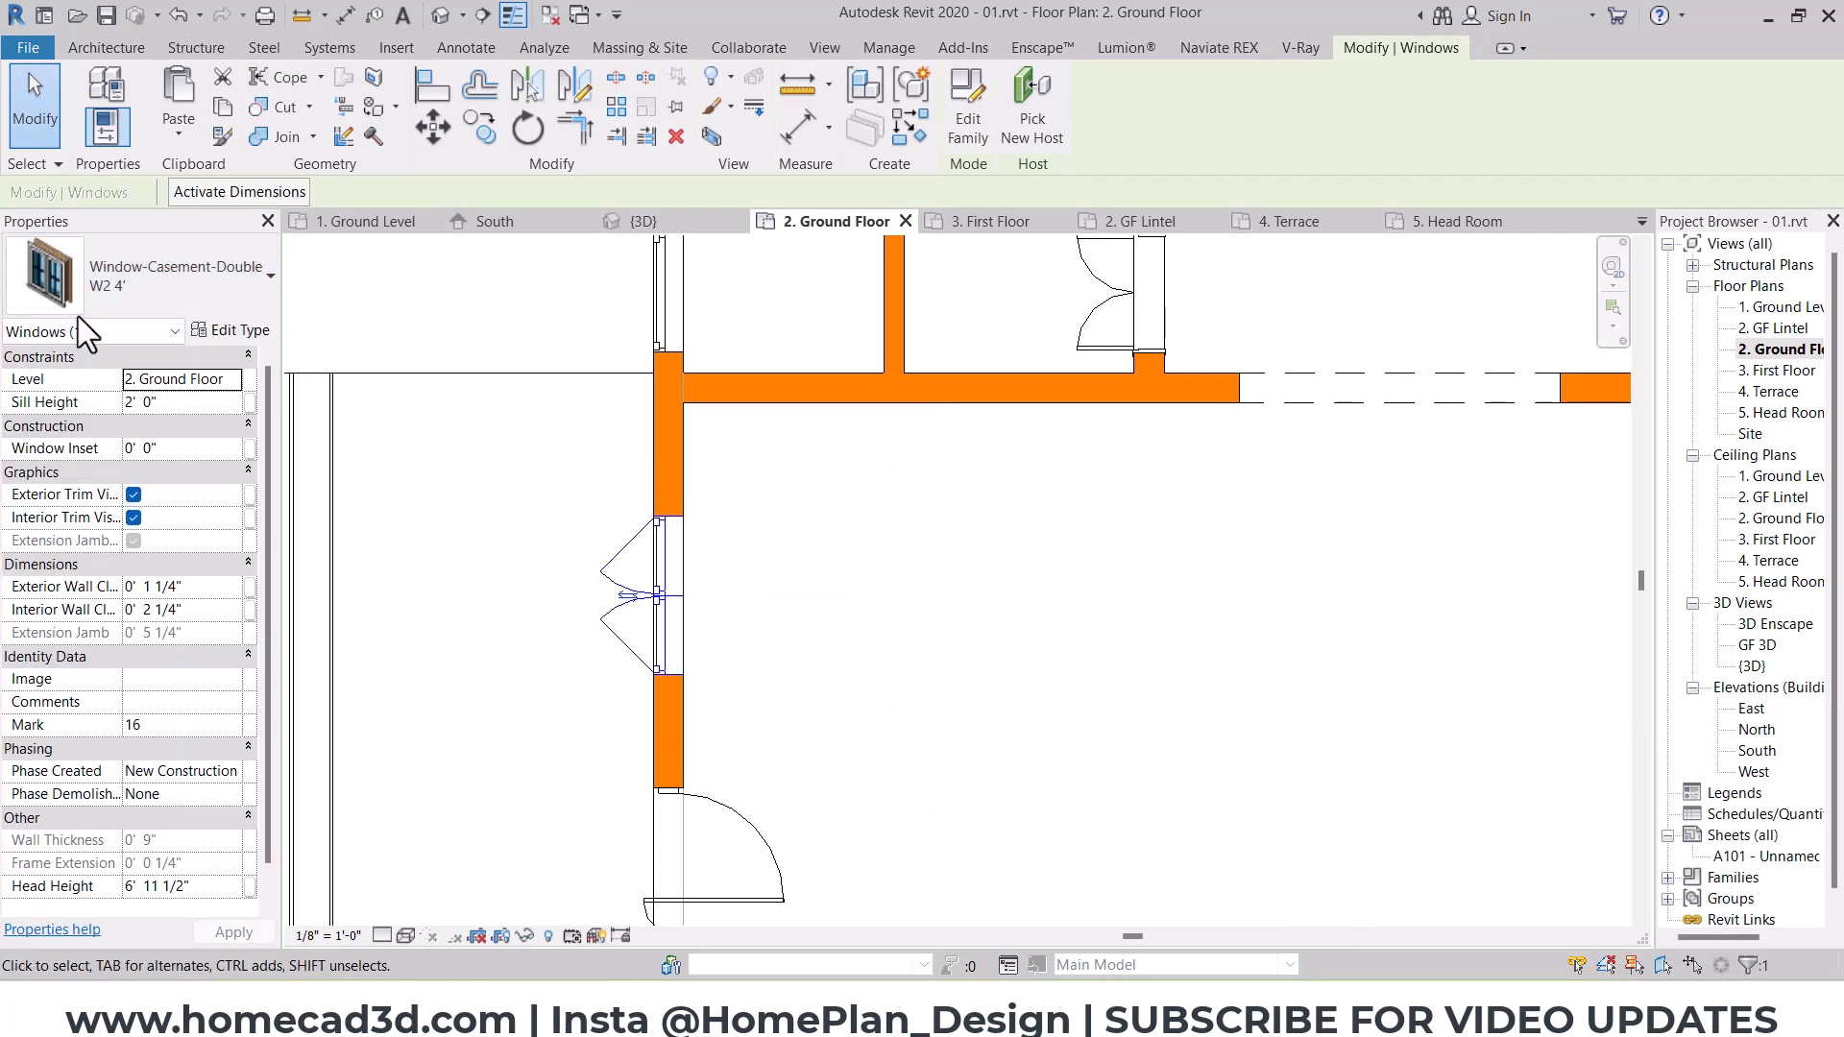
pyautogui.click(111, 305)
pyautogui.scroll(1, 107, 363)
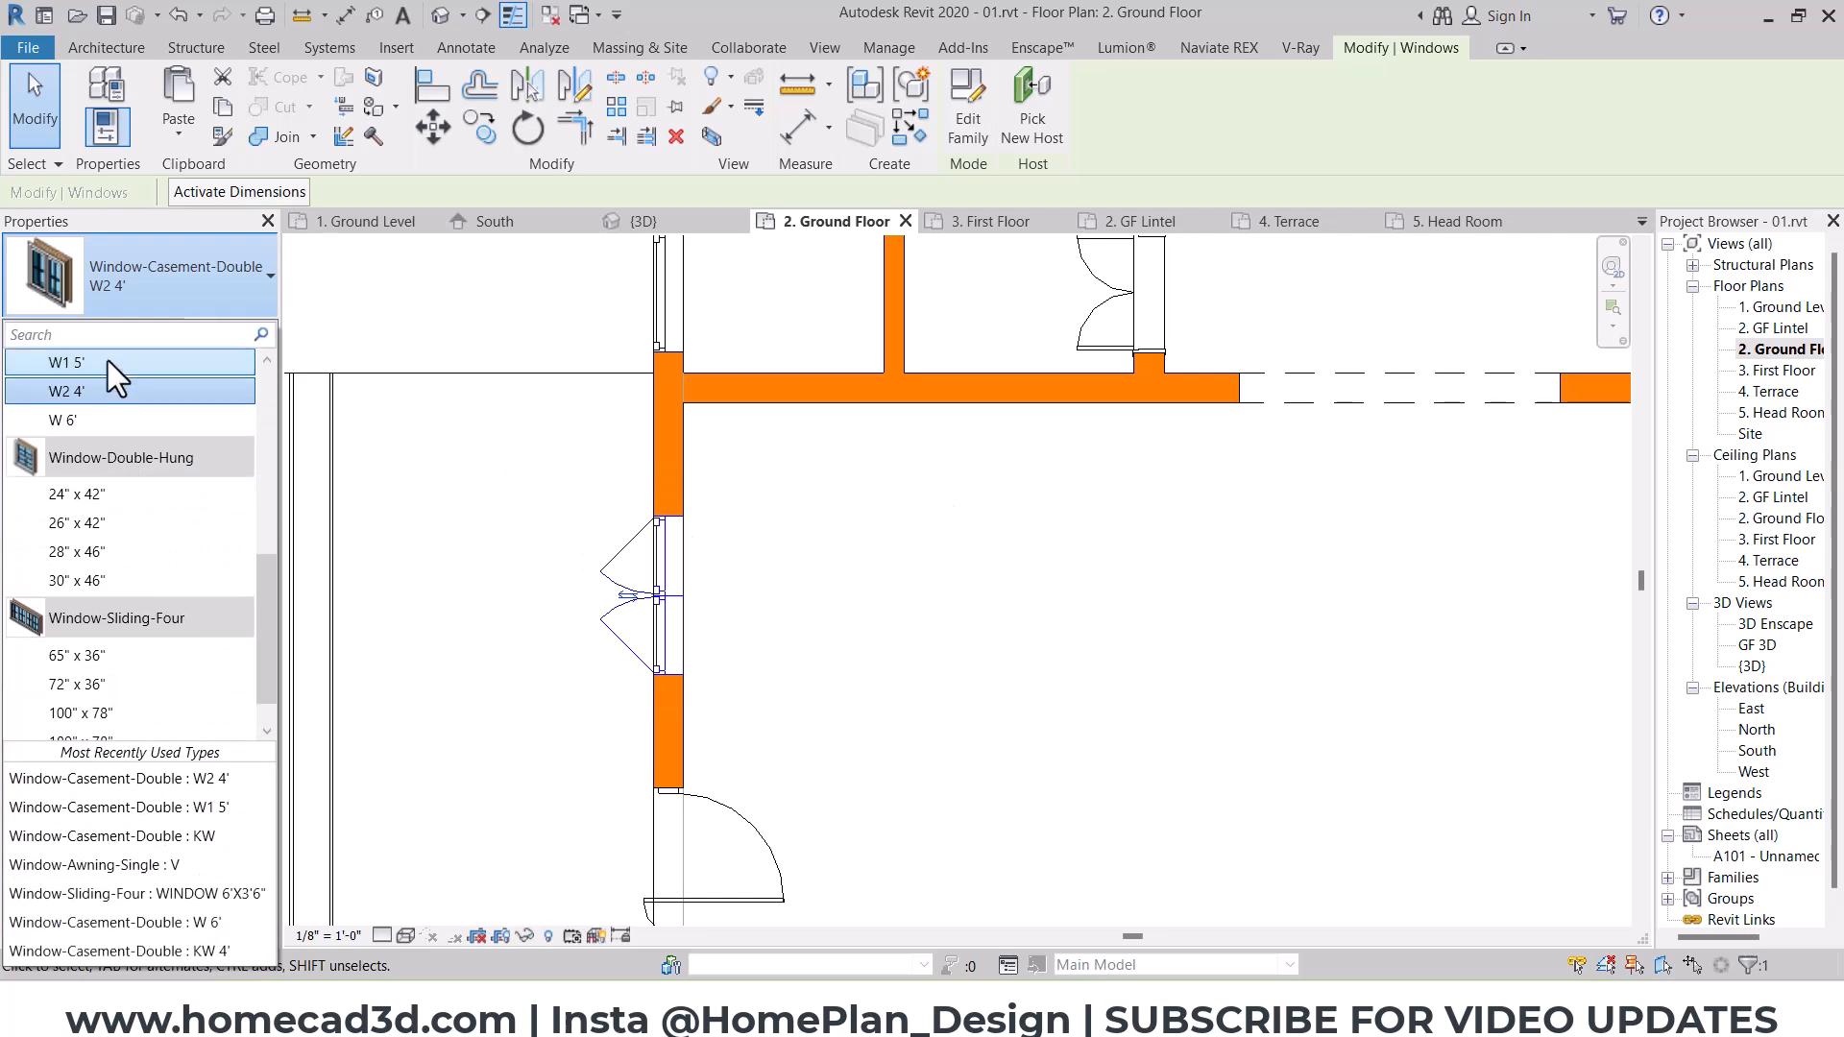
pyautogui.click(108, 362)
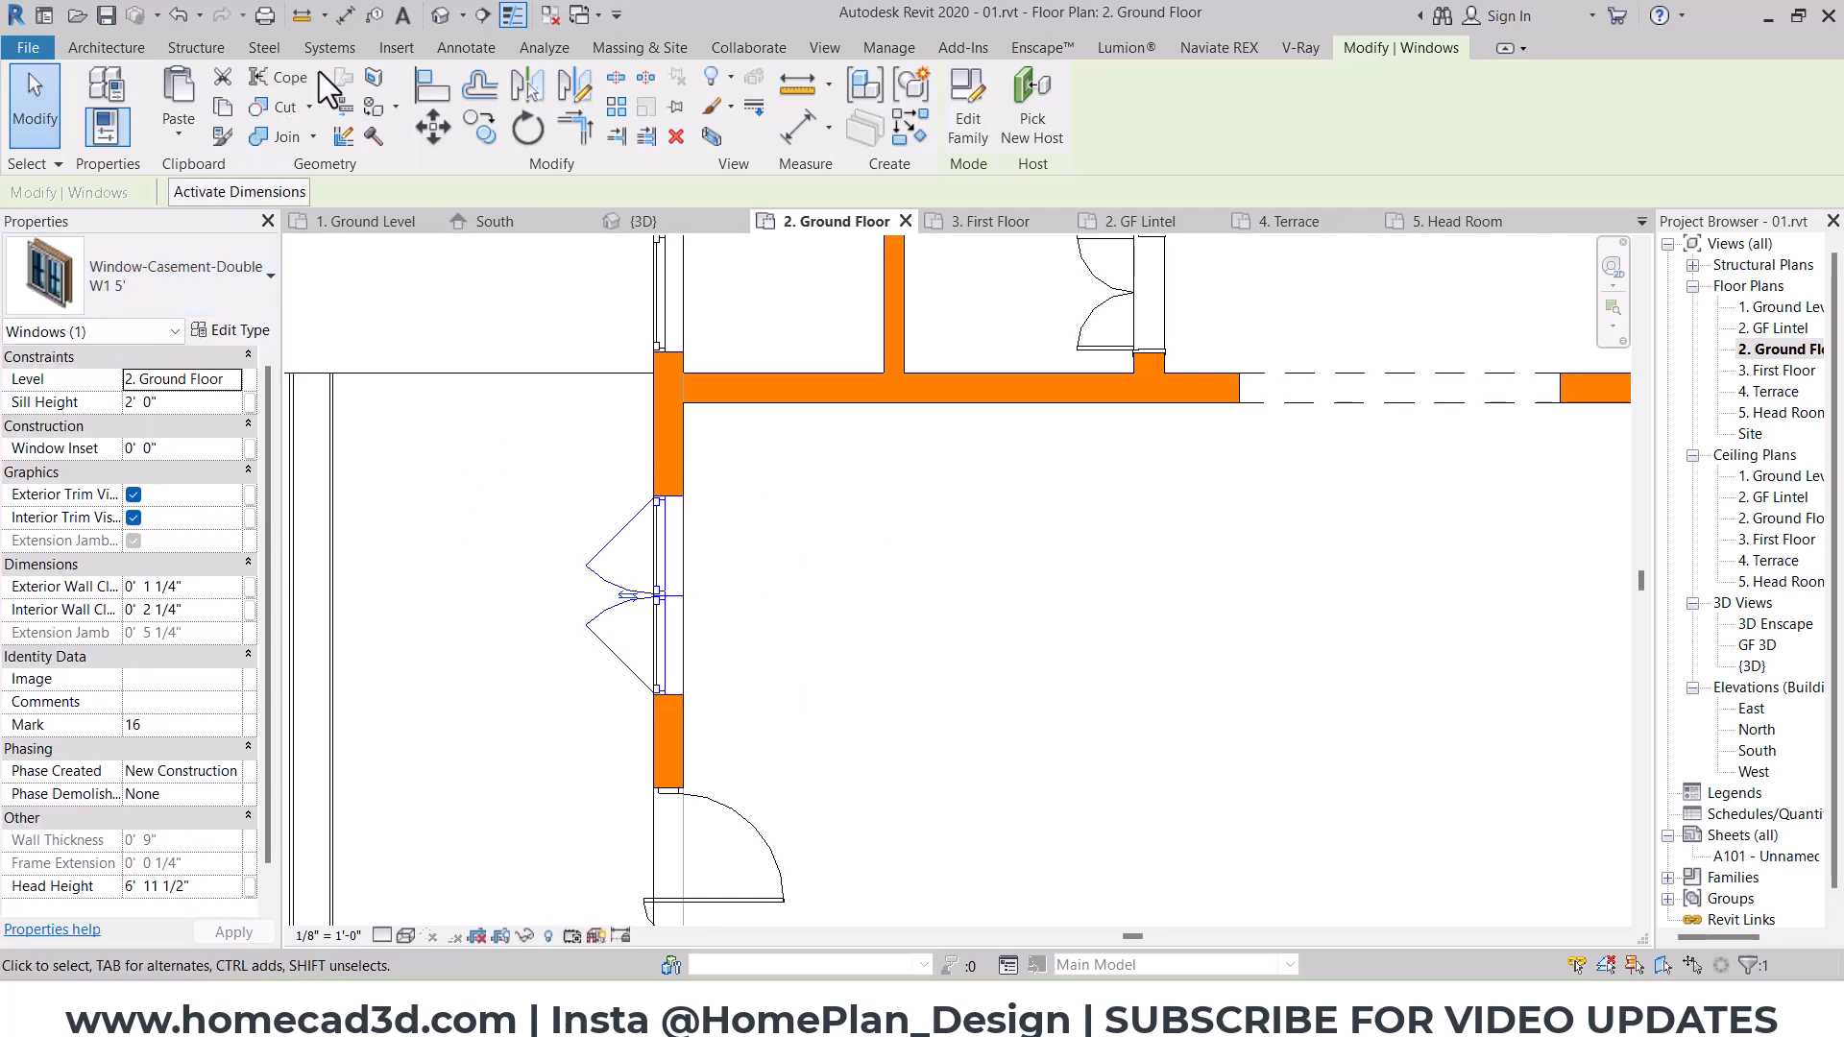
# Step: In the 3D view, delete the isolated 9"x12" rectangular column standing outside the house
pyautogui.click(439, 17)
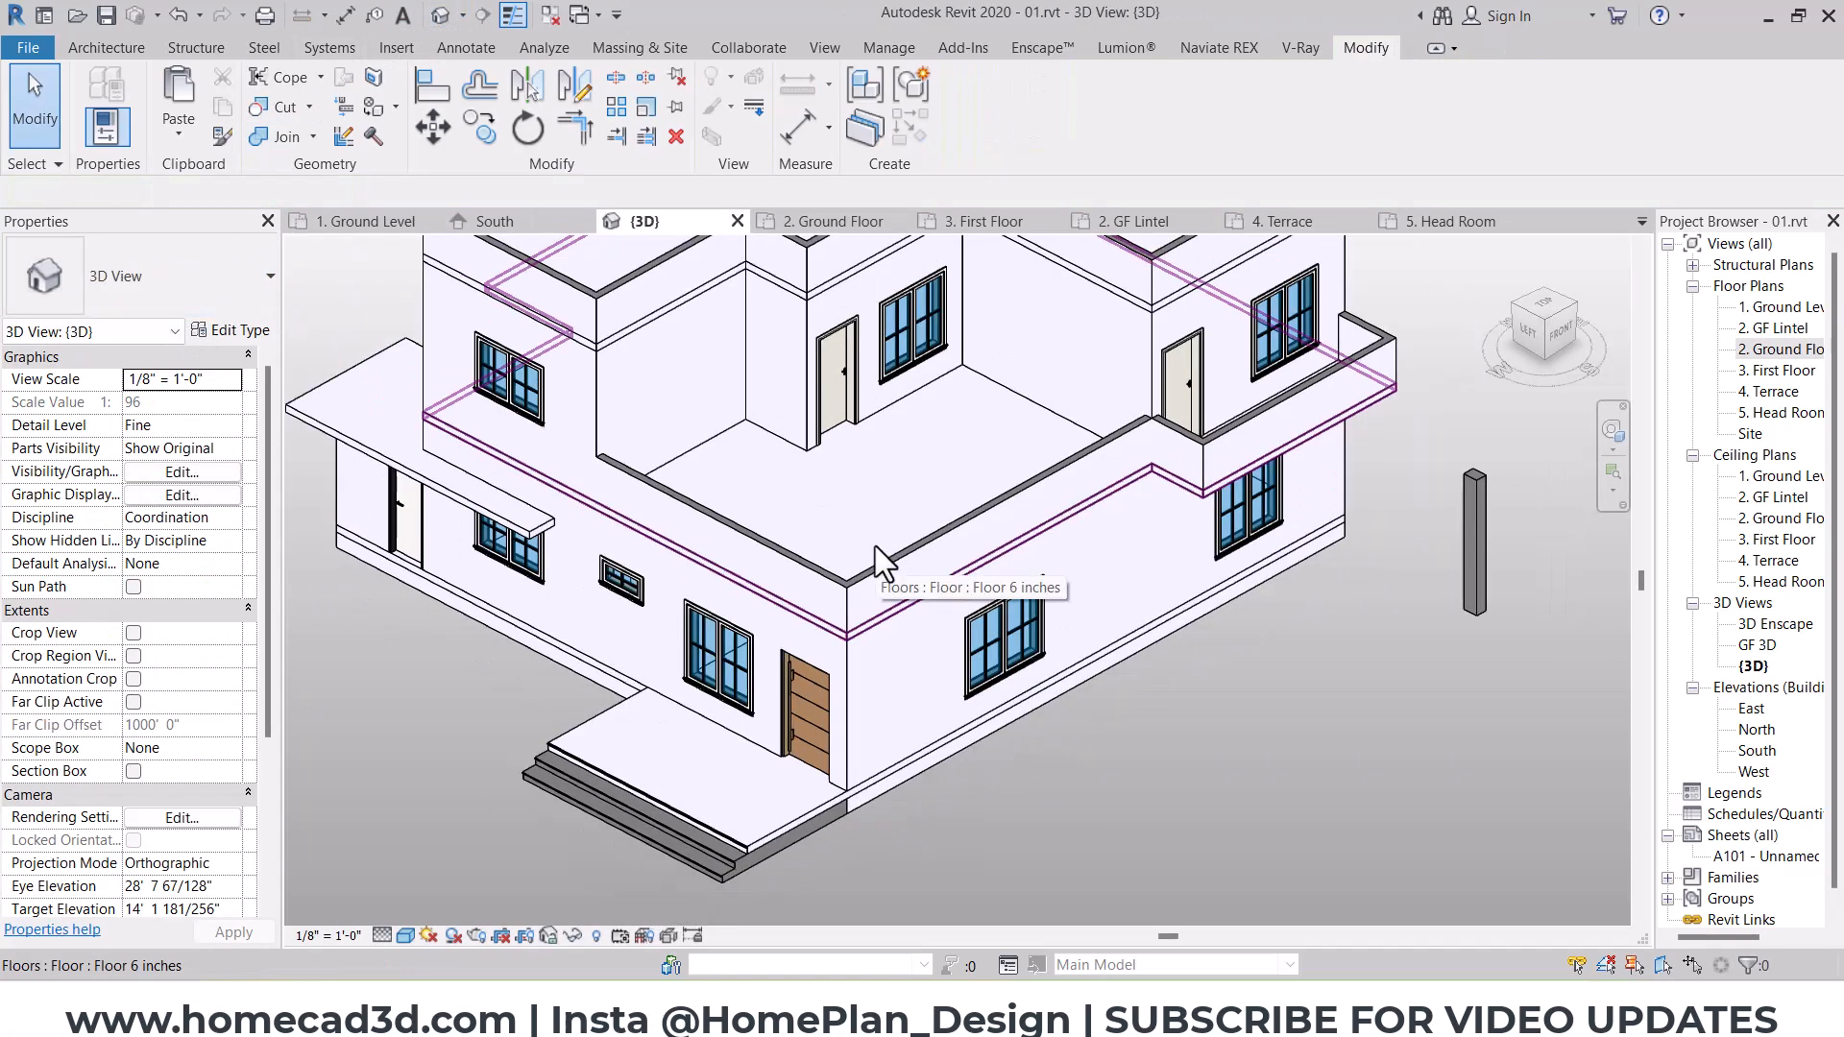
pyautogui.moveTo(1156, 659); pyautogui.dragTo(1195, 738, button='middle')
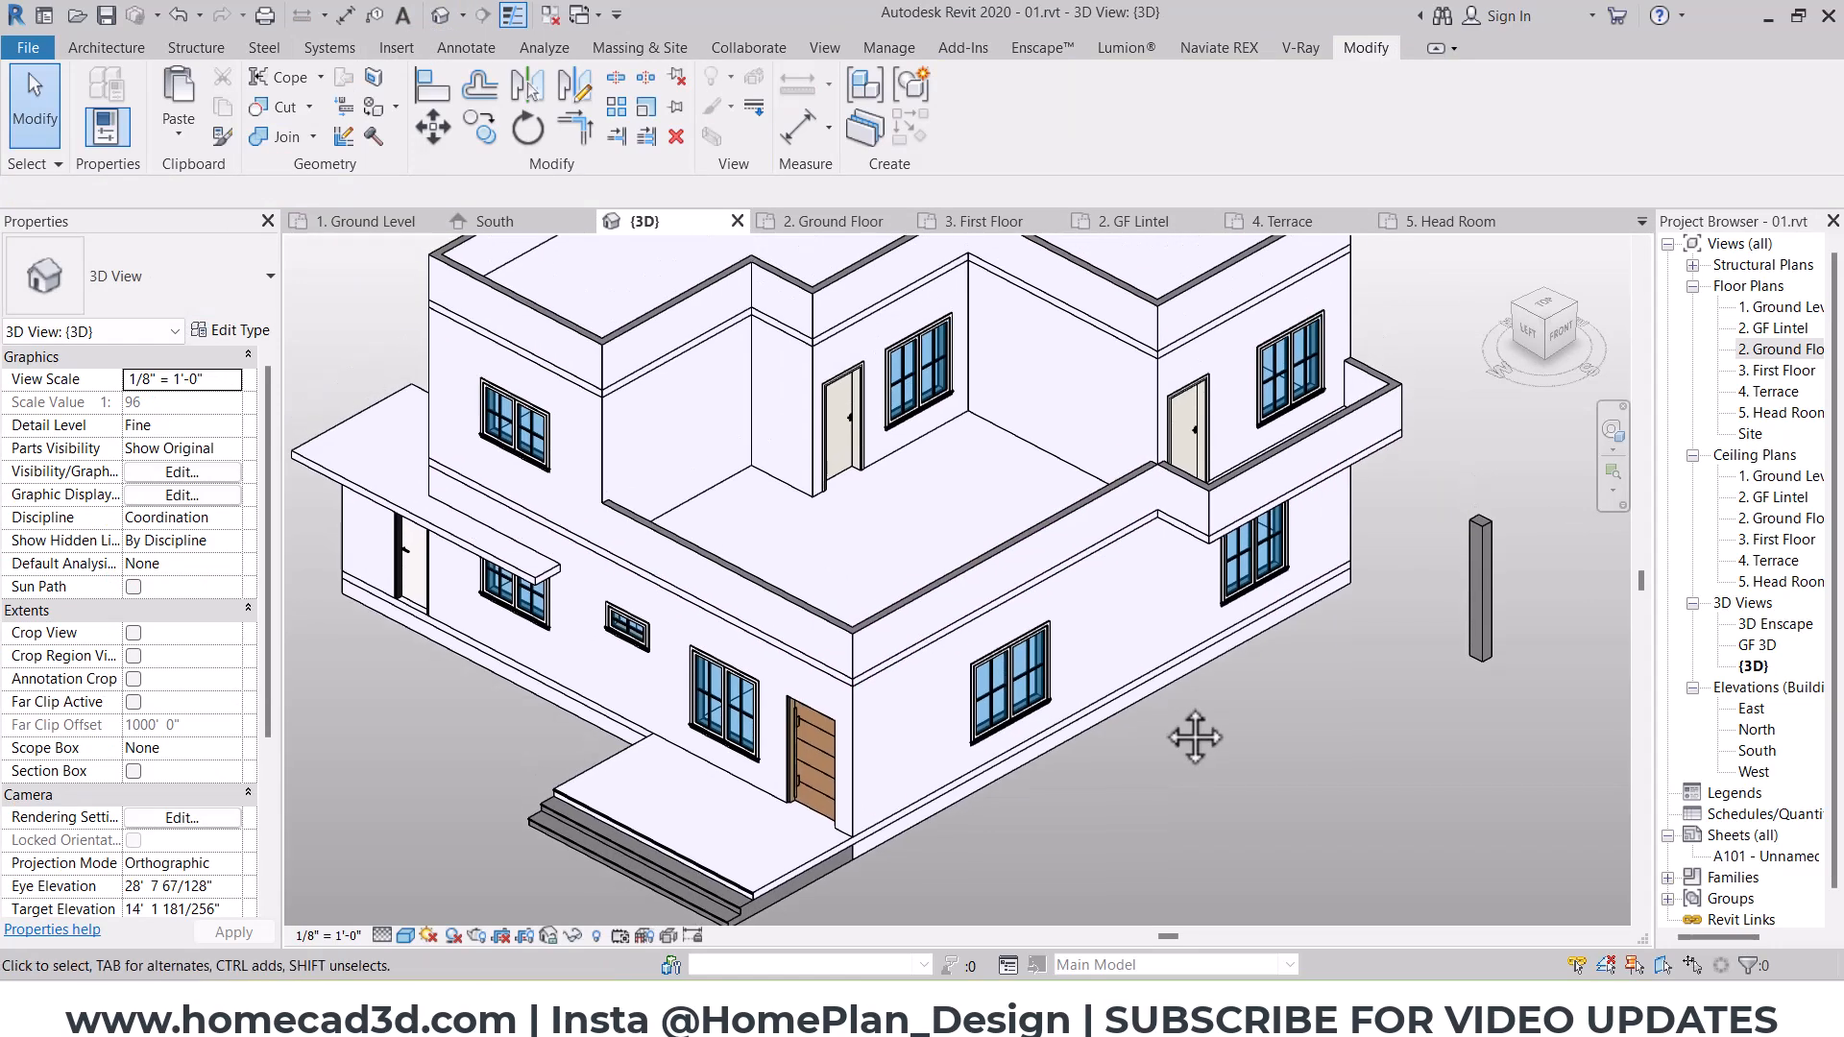
pyautogui.moveTo(1198, 749)
pyautogui.mouseDown(button='middle')
pyautogui.moveTo(1213, 805)
pyautogui.moveTo(1185, 736)
pyautogui.mouseUp(button='middle')
pyautogui.click(1493, 642)
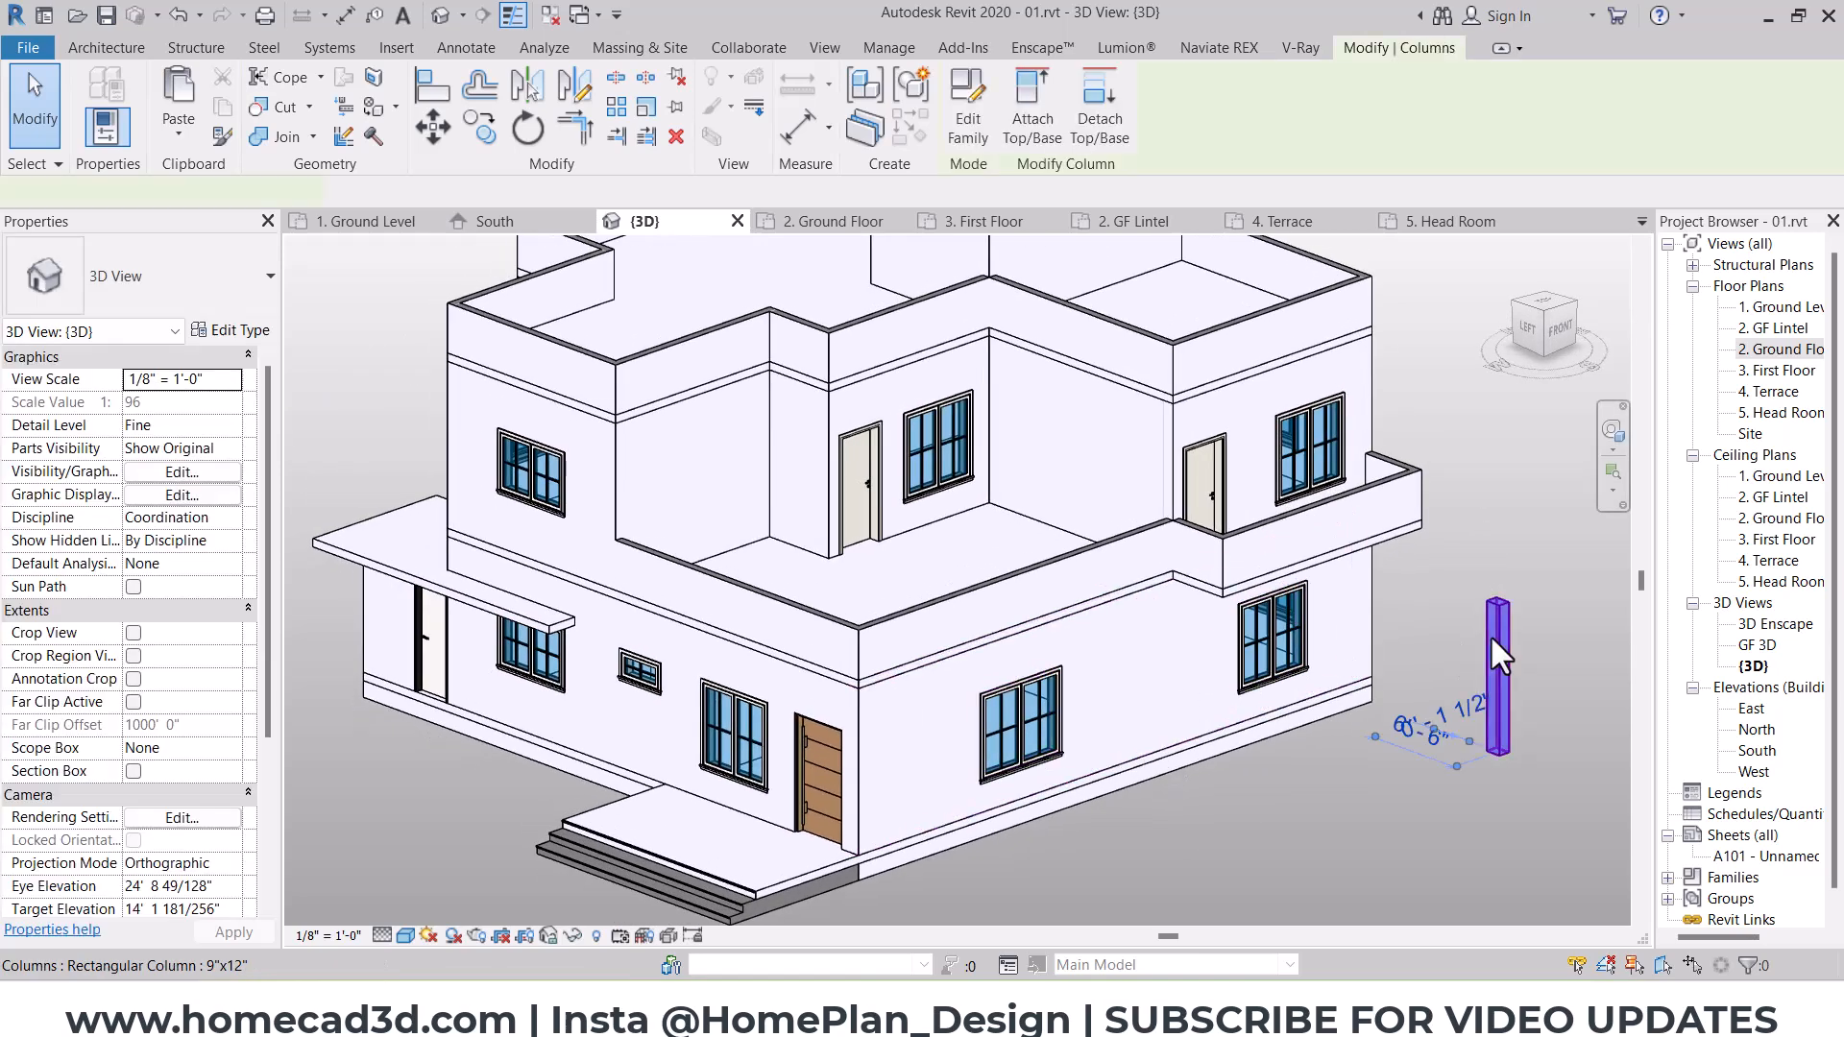
pyautogui.press('Delete')
# Step: Open the first-floor slab's boundary sketch for editing in the 3. First Floor plan
pyautogui.keyDown('shift'); pyautogui.moveTo(1028, 706); pyautogui.dragTo(646, 622, button='middle'); pyautogui.keyUp('shift')
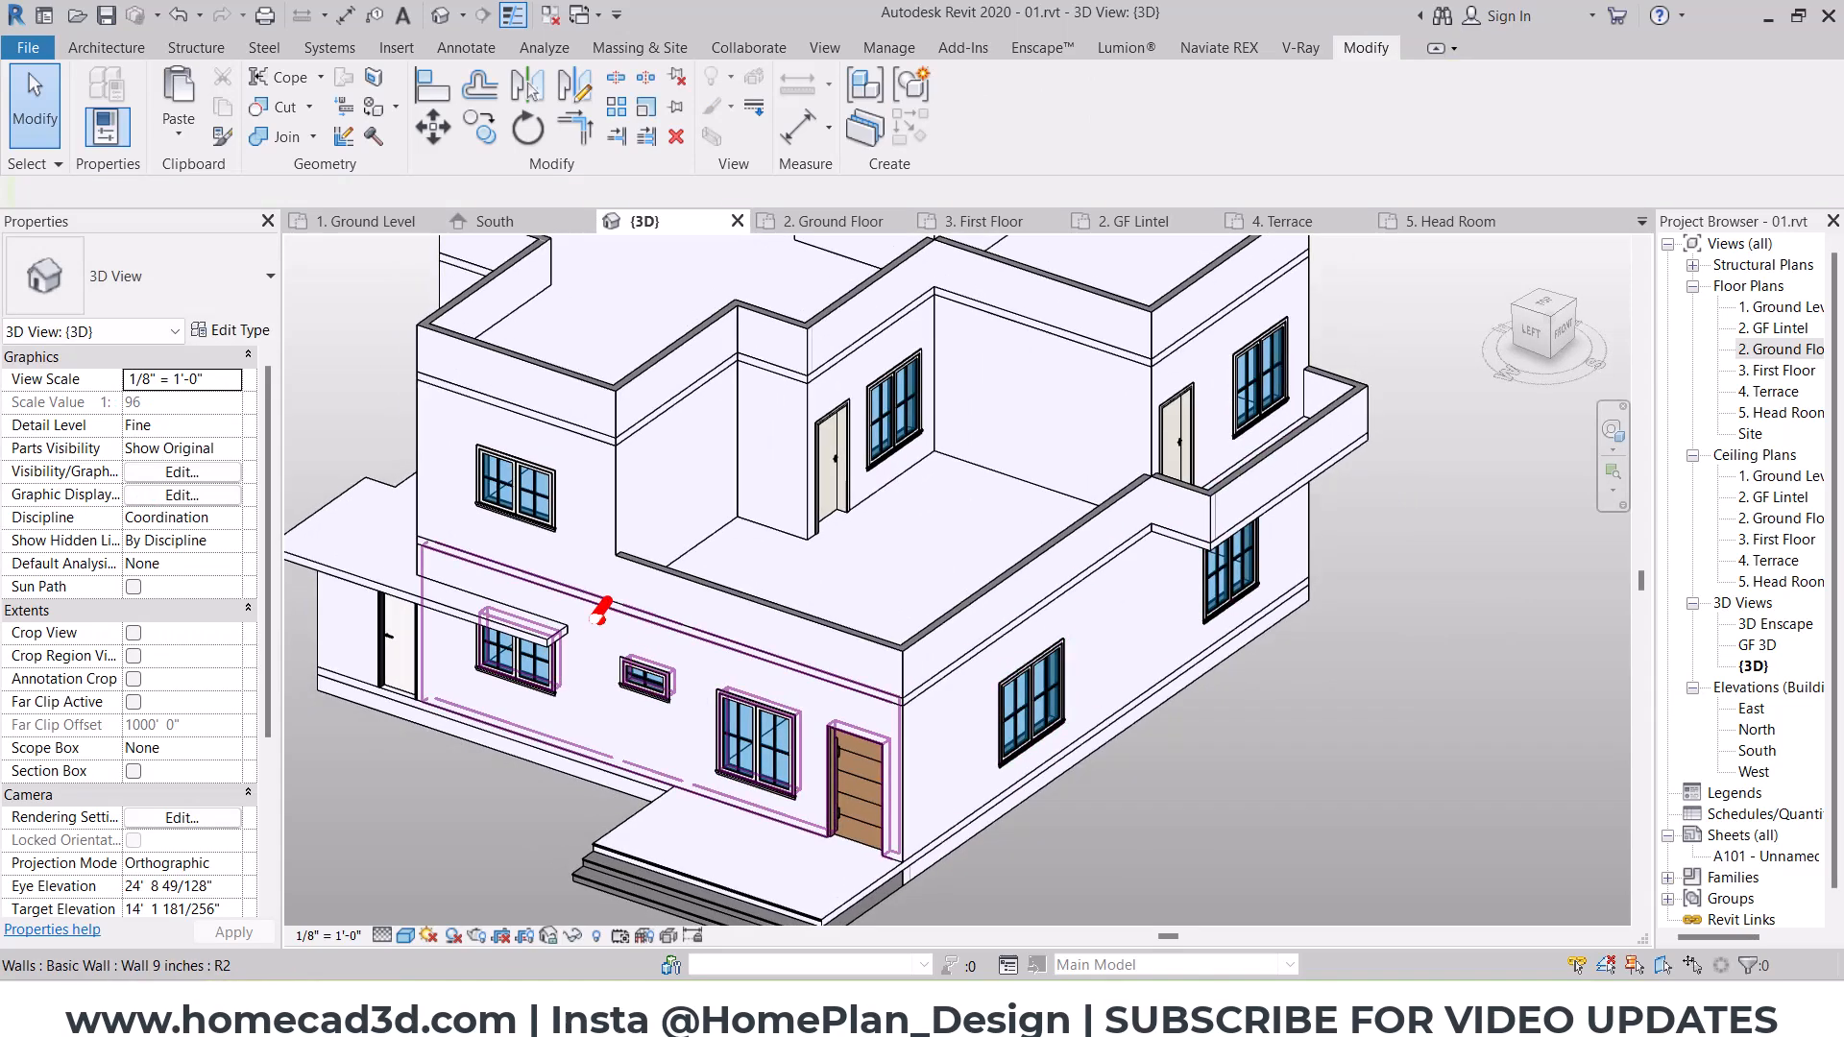
pyautogui.click(898, 540)
pyautogui.click(965, 96)
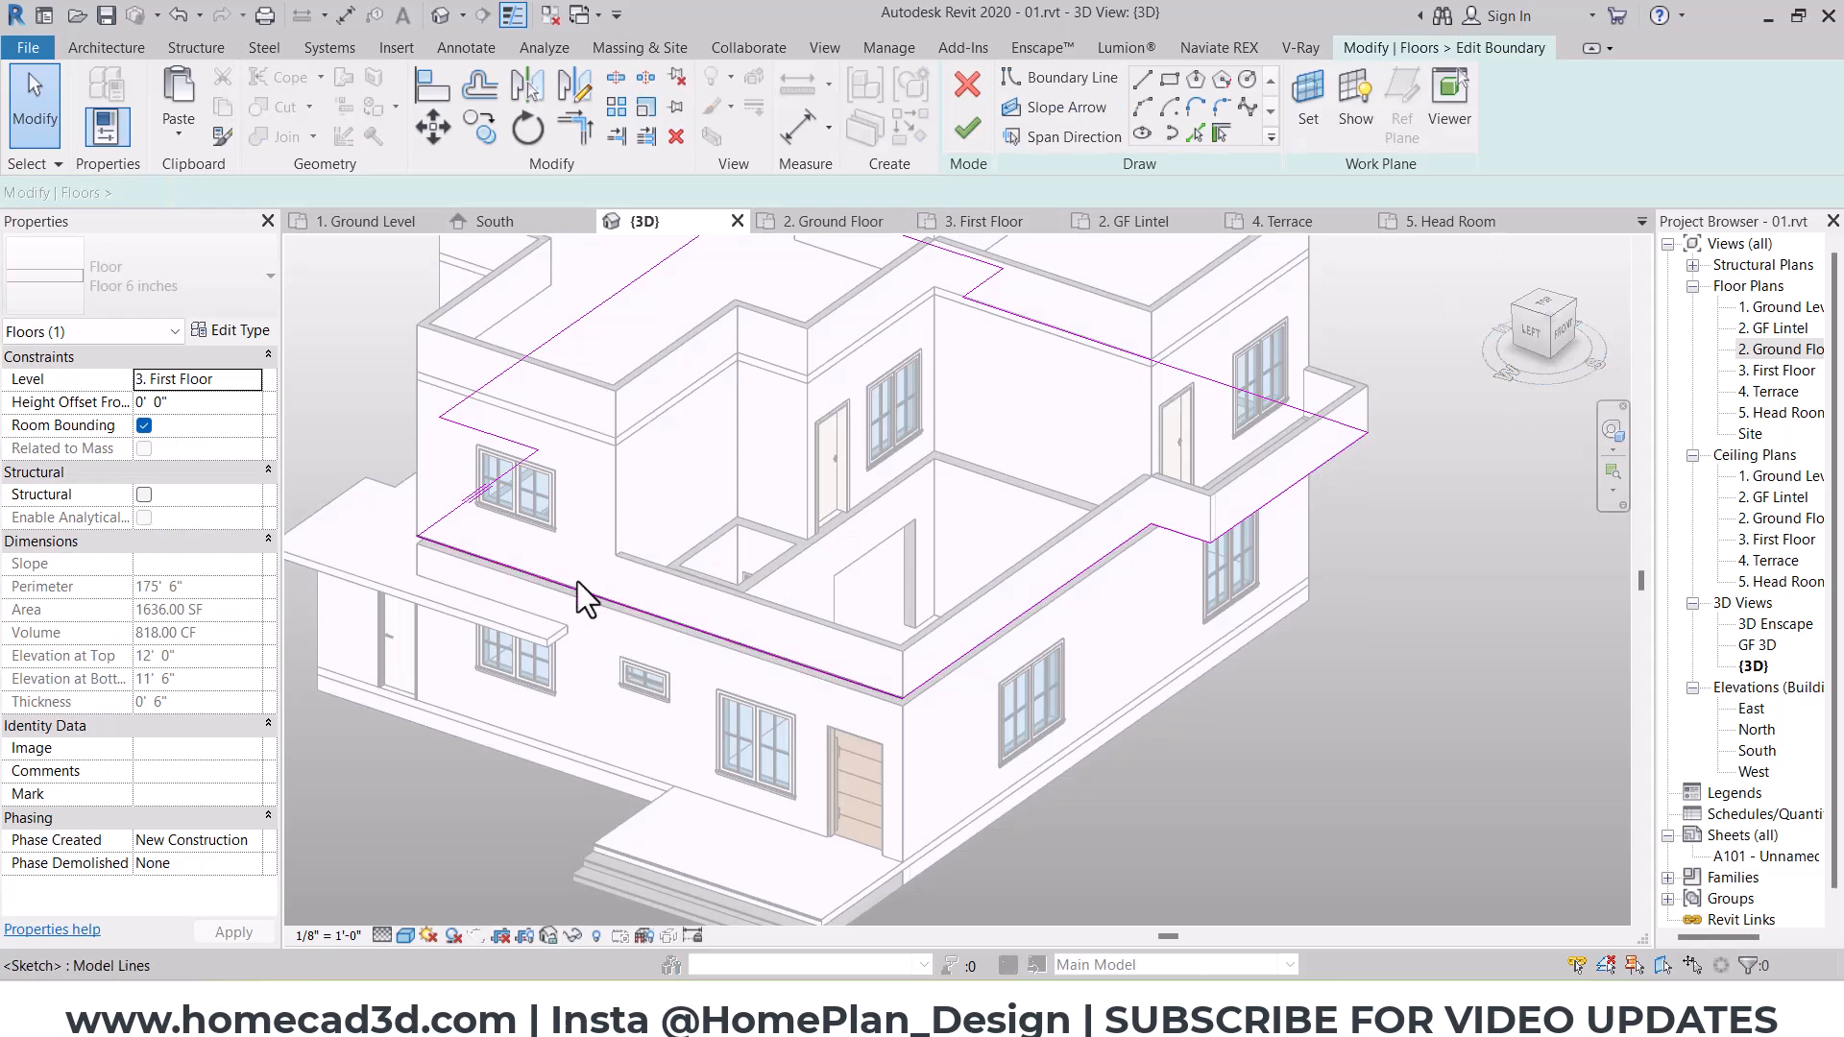
pyautogui.doubleClick(1772, 371)
pyautogui.scroll(5, 781, 528)
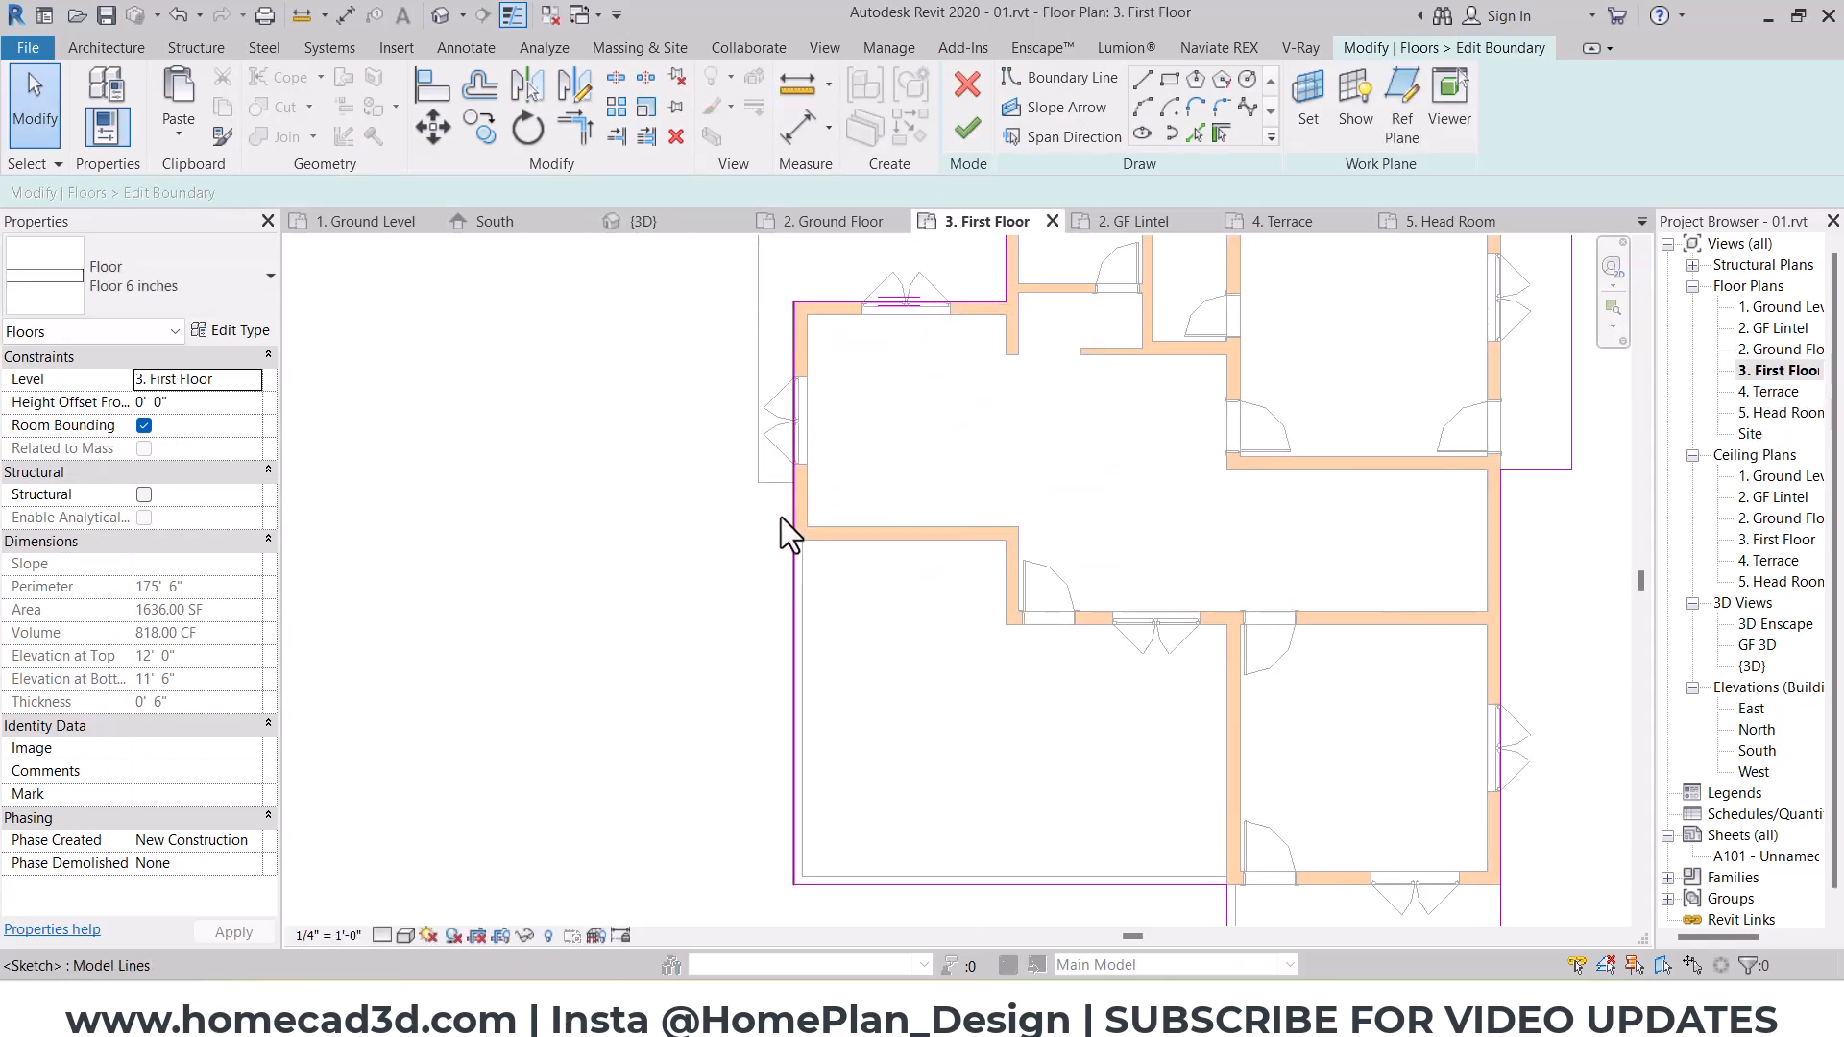
# Step: Sketch boundary lines outside the open terrace's west and south edges, with a 26' 0" south line ending at the balcony's edge
pyautogui.scroll(2, 828, 442)
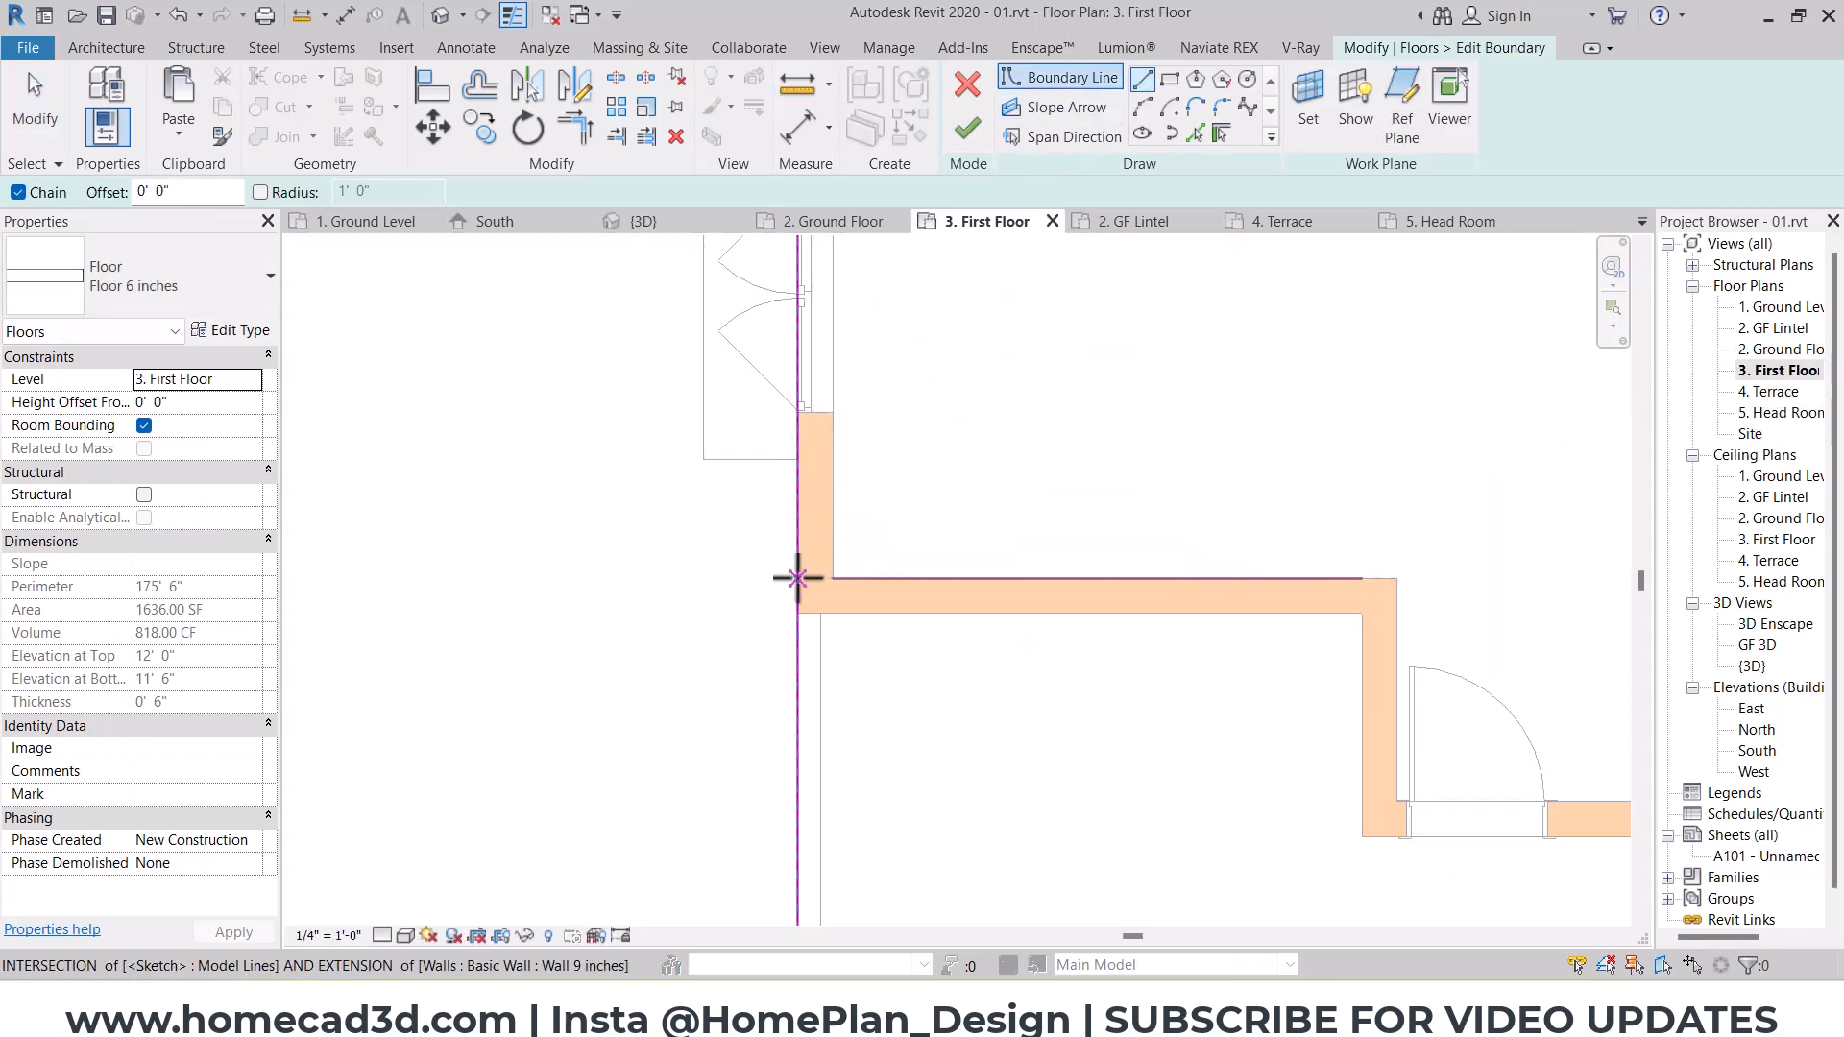
pyautogui.click(727, 580)
pyautogui.scroll(-4, 730, 672)
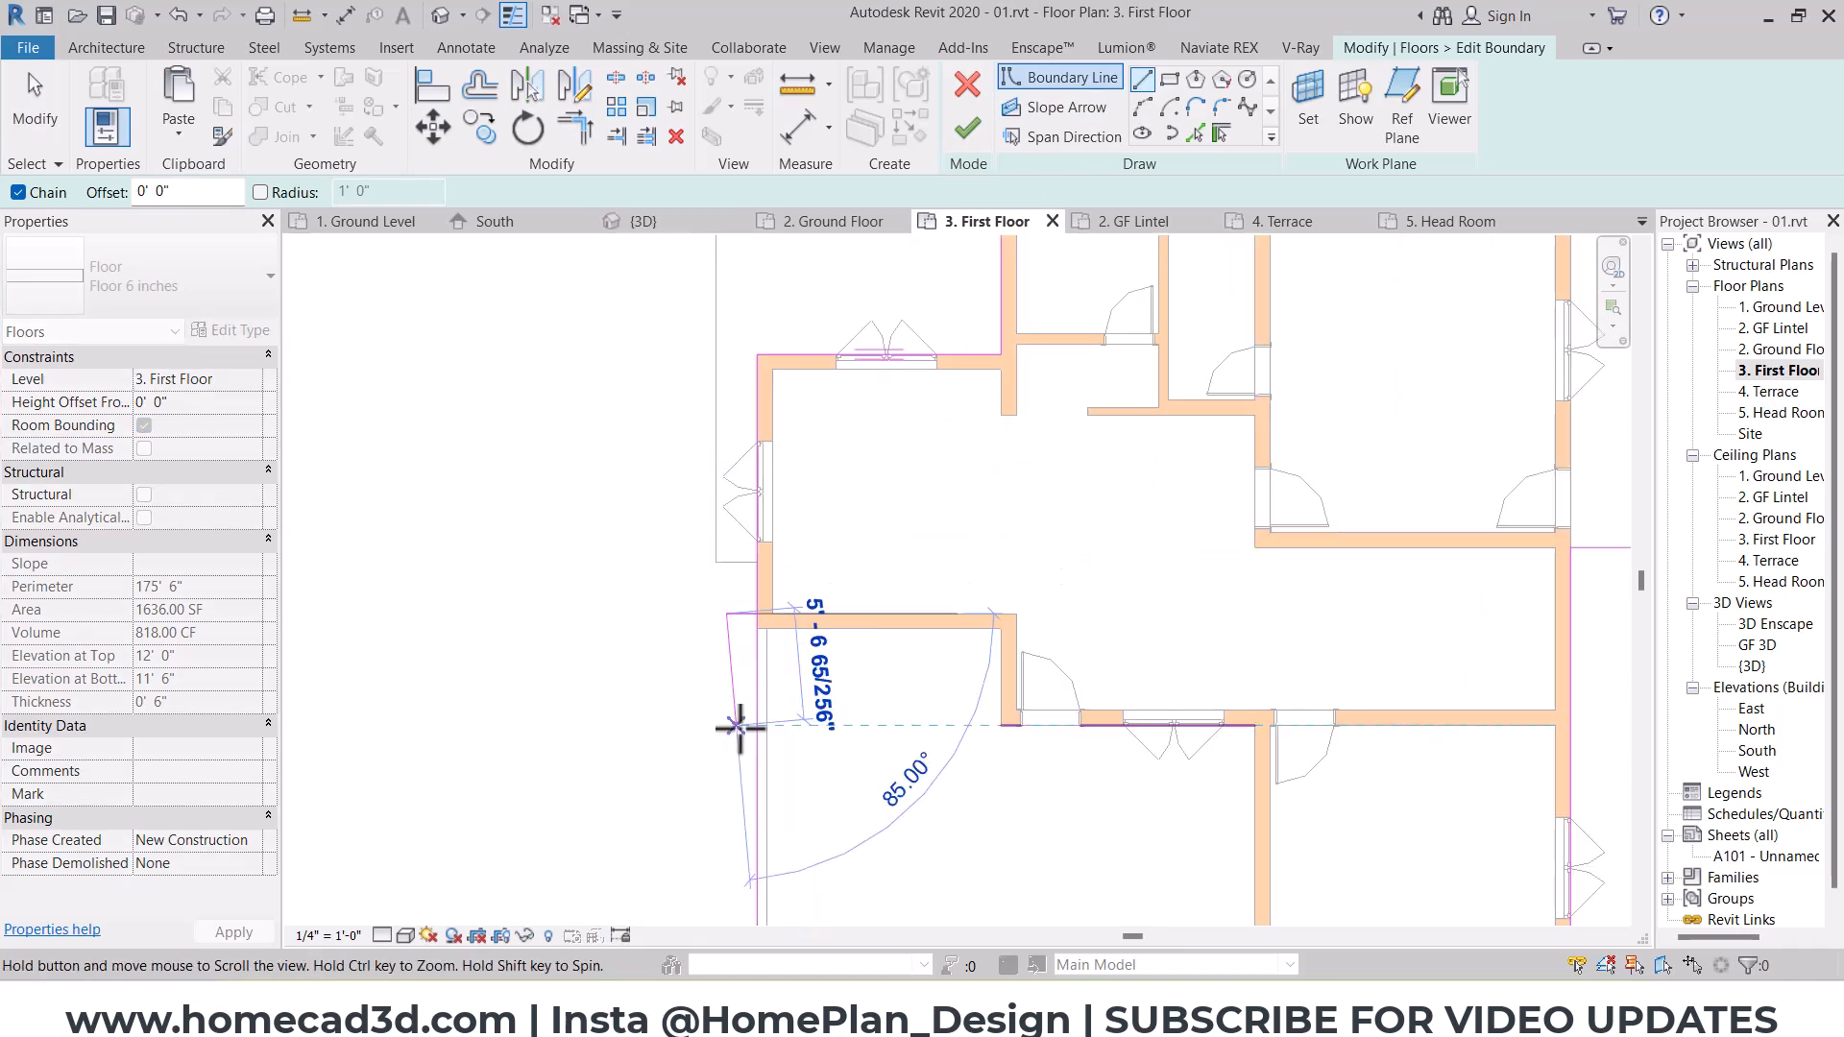
pyautogui.click(677, 684)
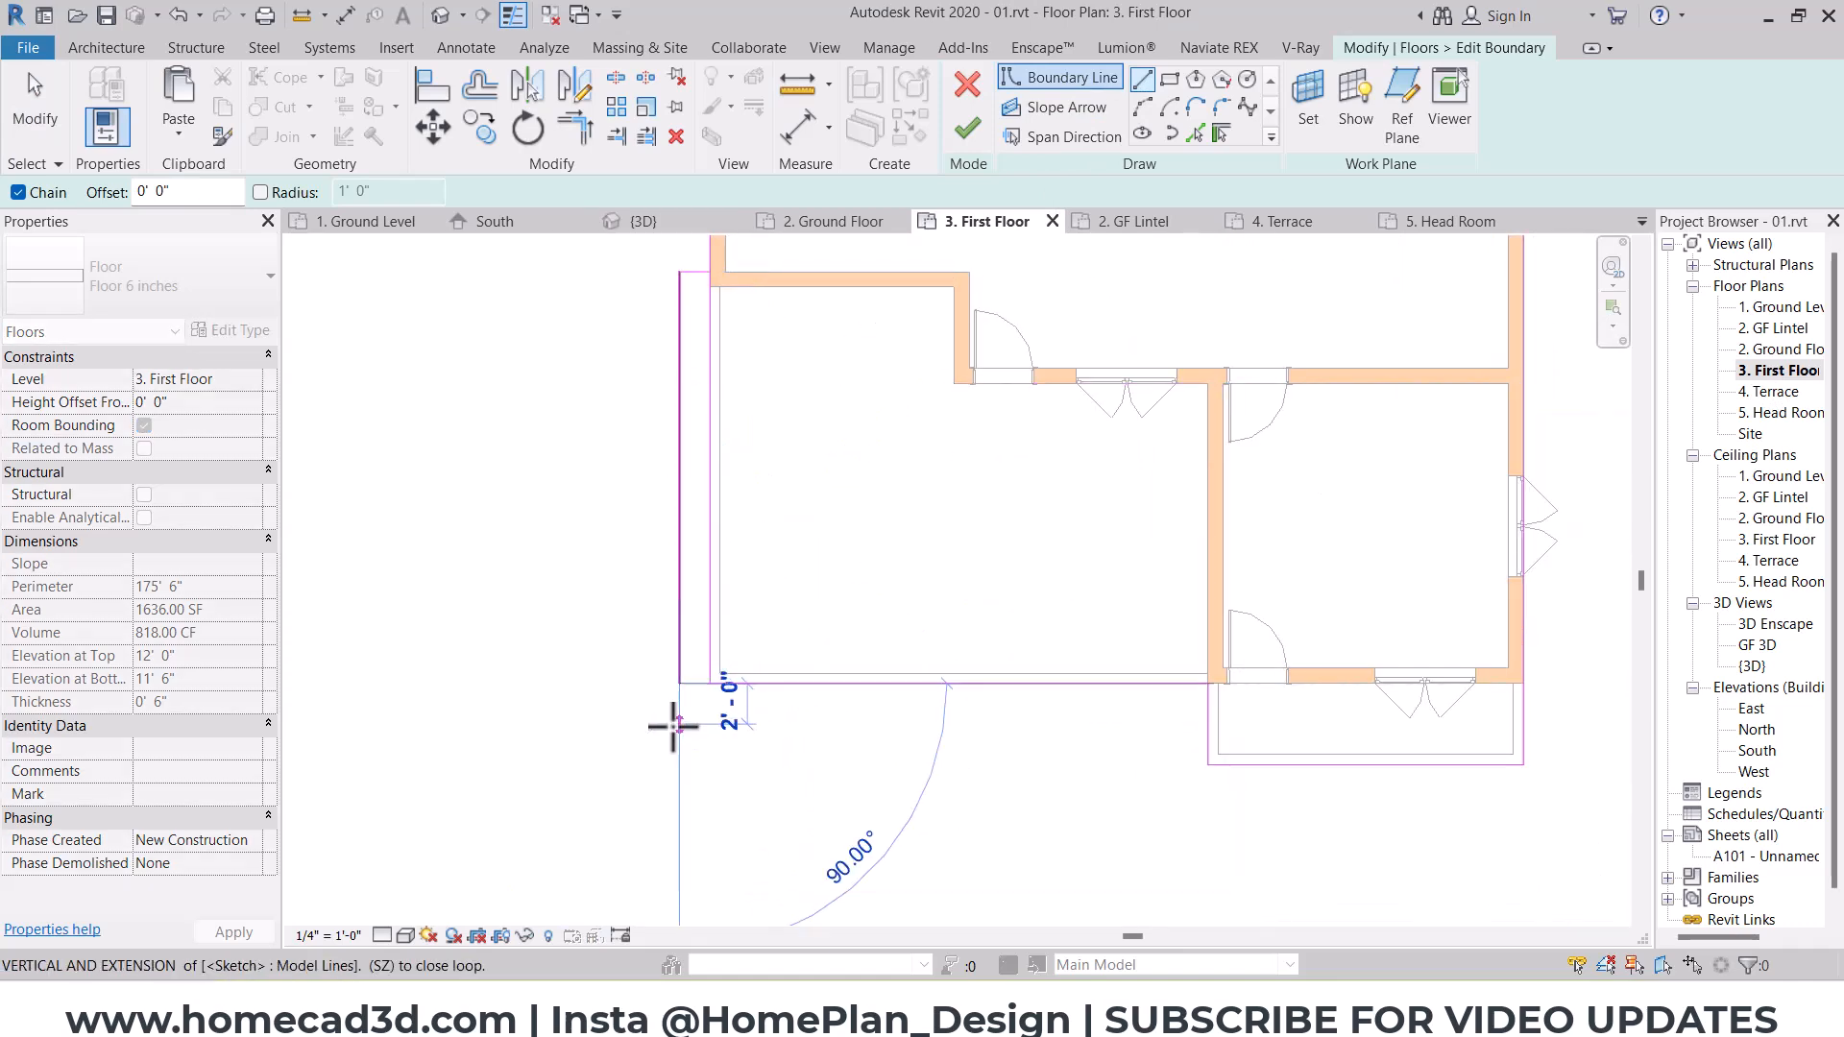
pyautogui.click(677, 714)
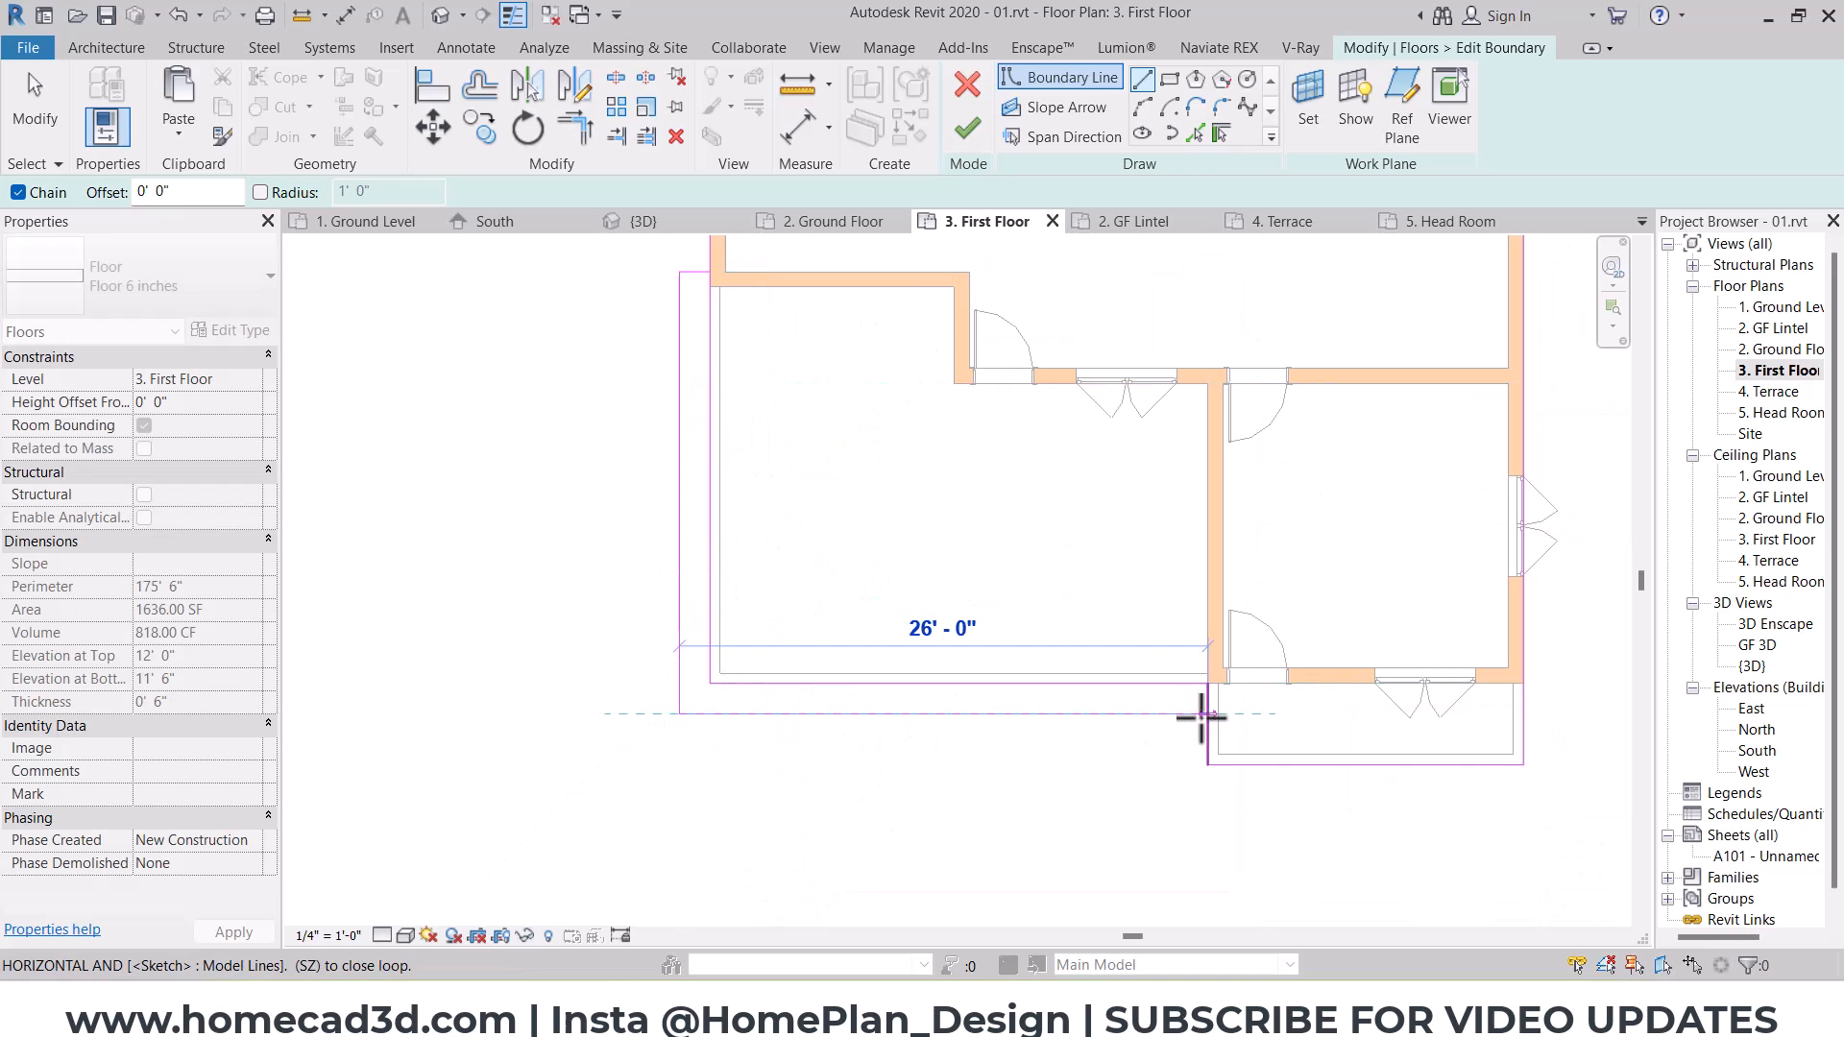
pyautogui.click(1205, 711)
# Step: Clear the superseded inner boundary lines along the terrace's south and west edges, and finish the slab sketch
pyautogui.press('Escape')
pyautogui.press('Escape')
pyautogui.press('t')
pyautogui.press('r')
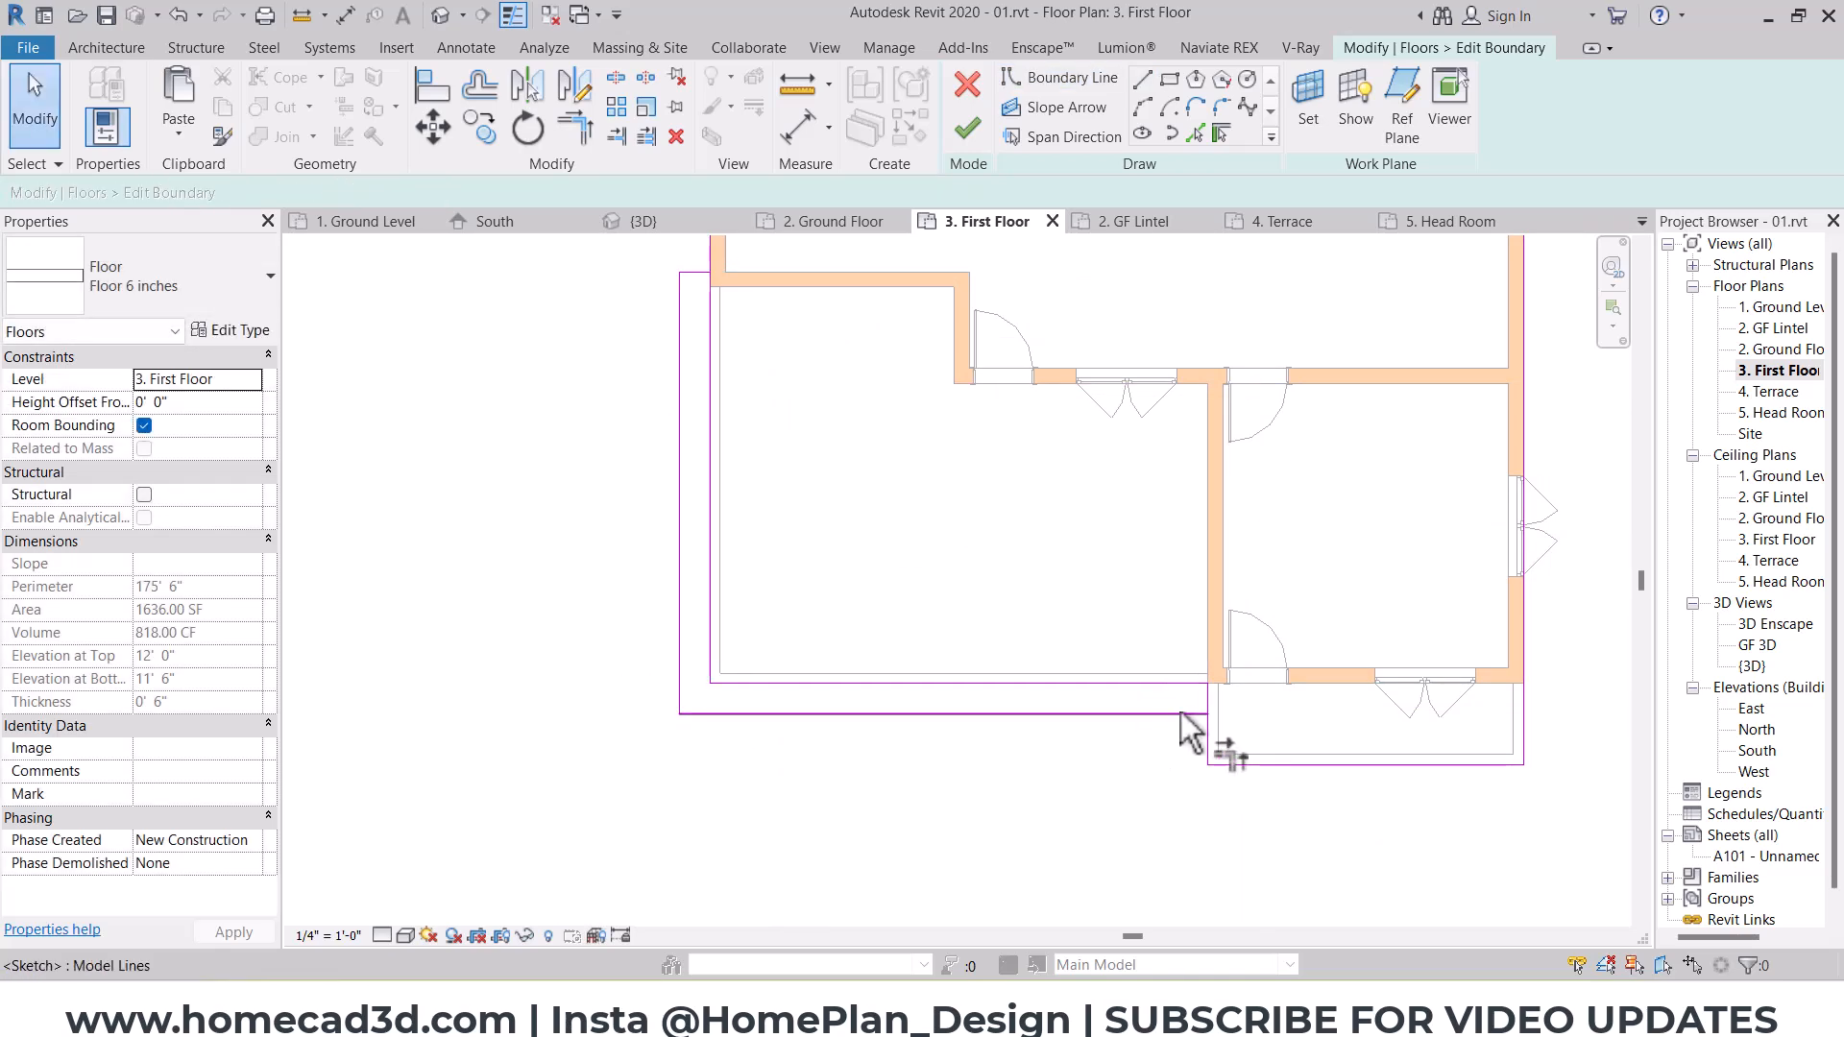
pyautogui.press('Escape')
pyautogui.click(1154, 688)
pyautogui.moveTo(863, 551); pyautogui.dragTo(891, 694, button='middle')
pyautogui.press('Delete')
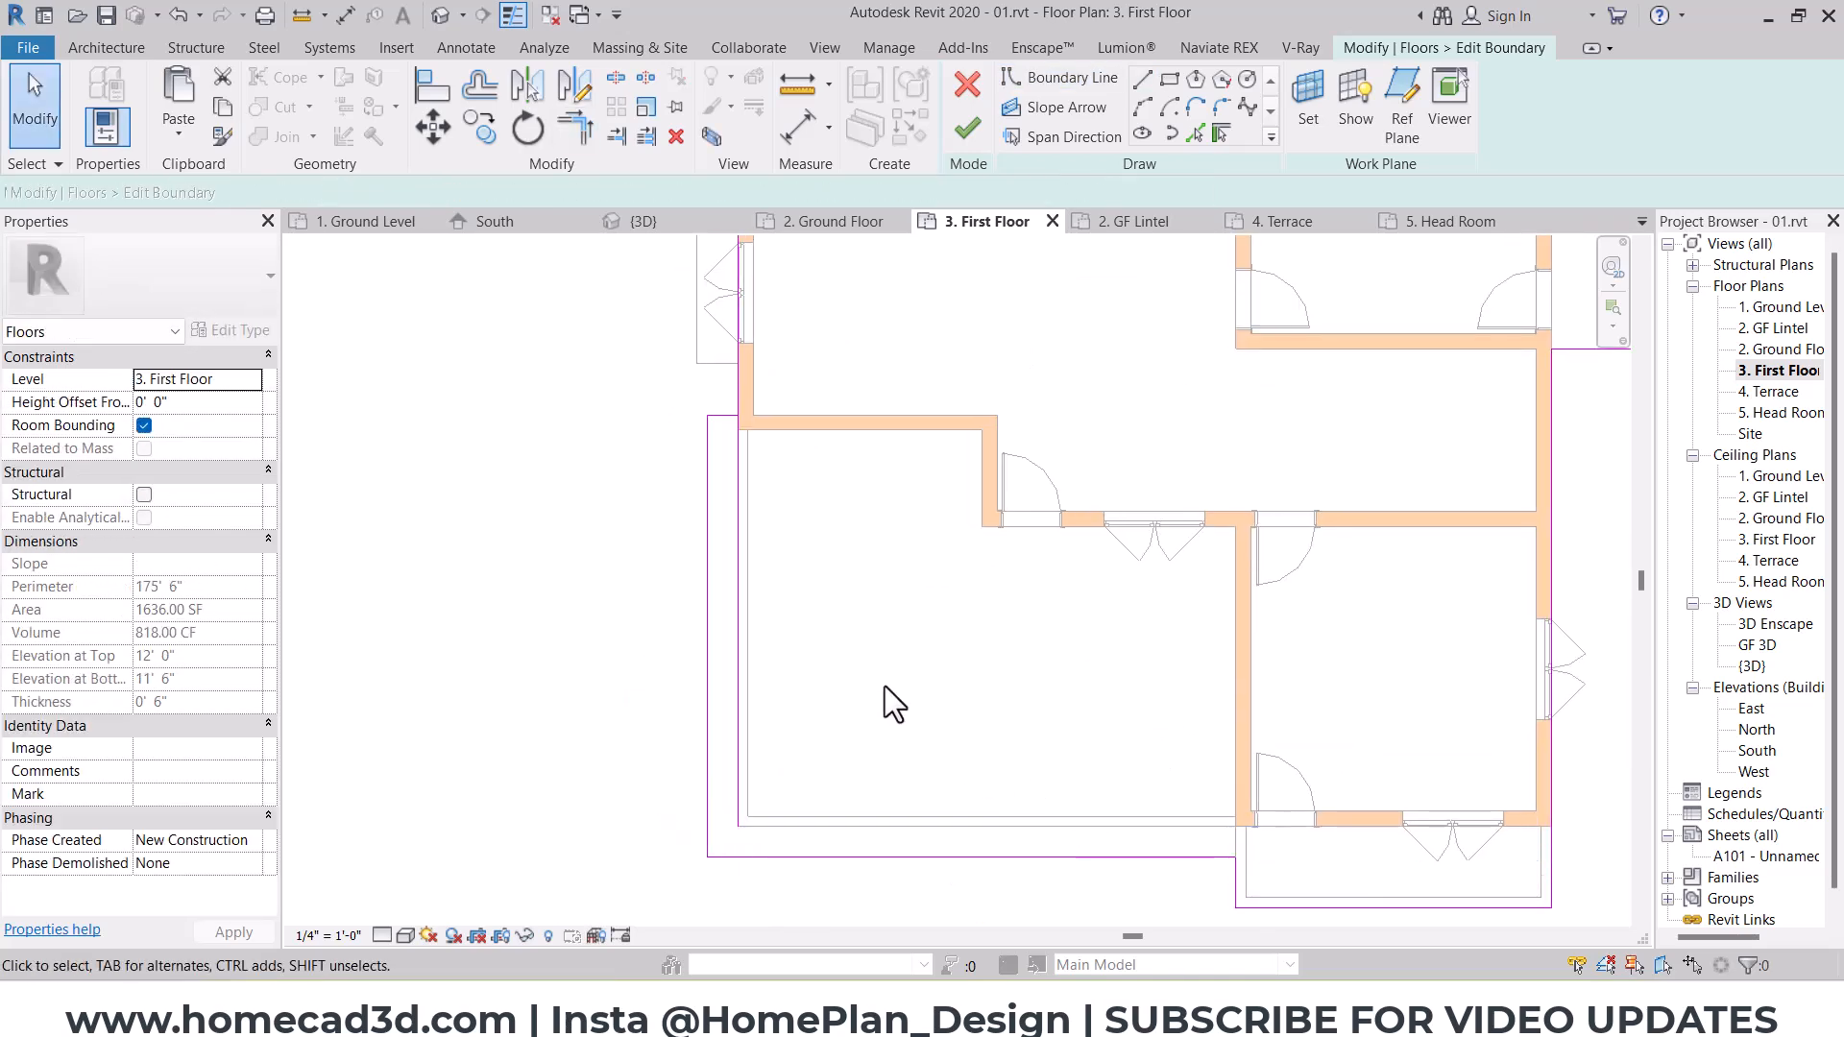
pyautogui.press('t')
pyautogui.press('r')
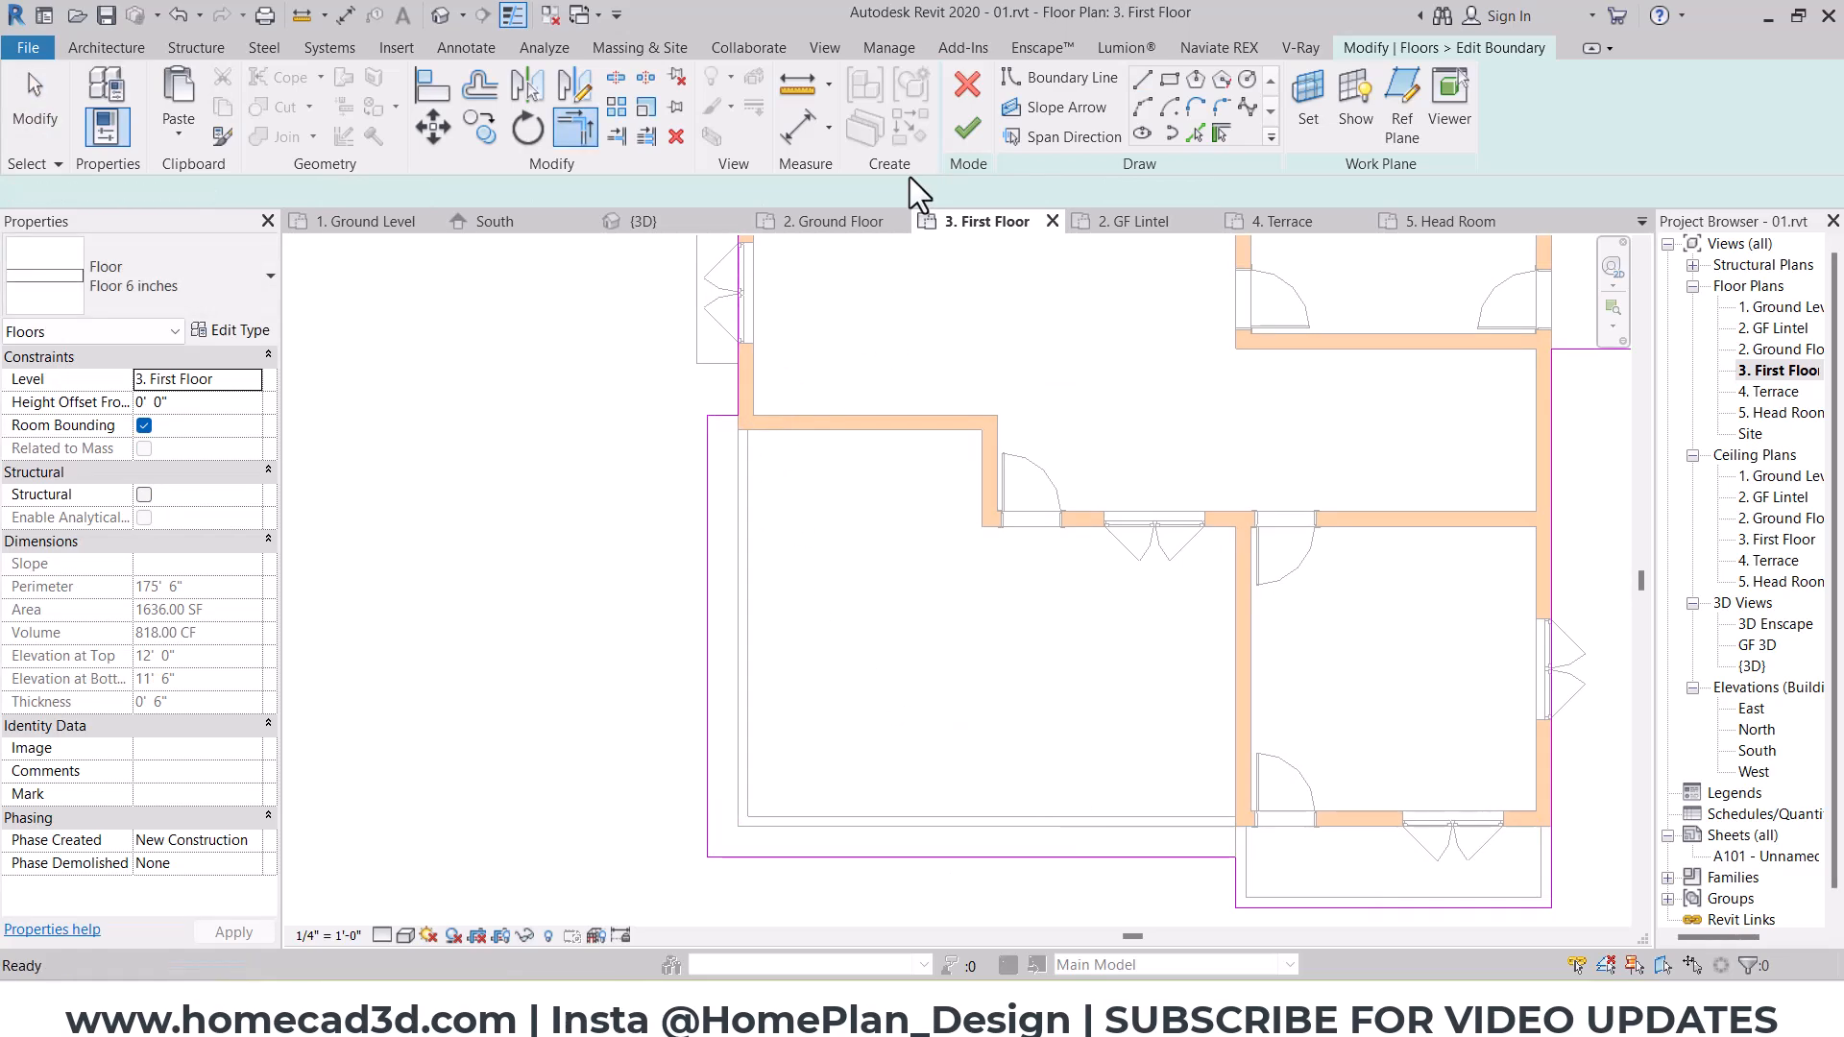
pyautogui.click(967, 127)
pyautogui.click(1001, 511)
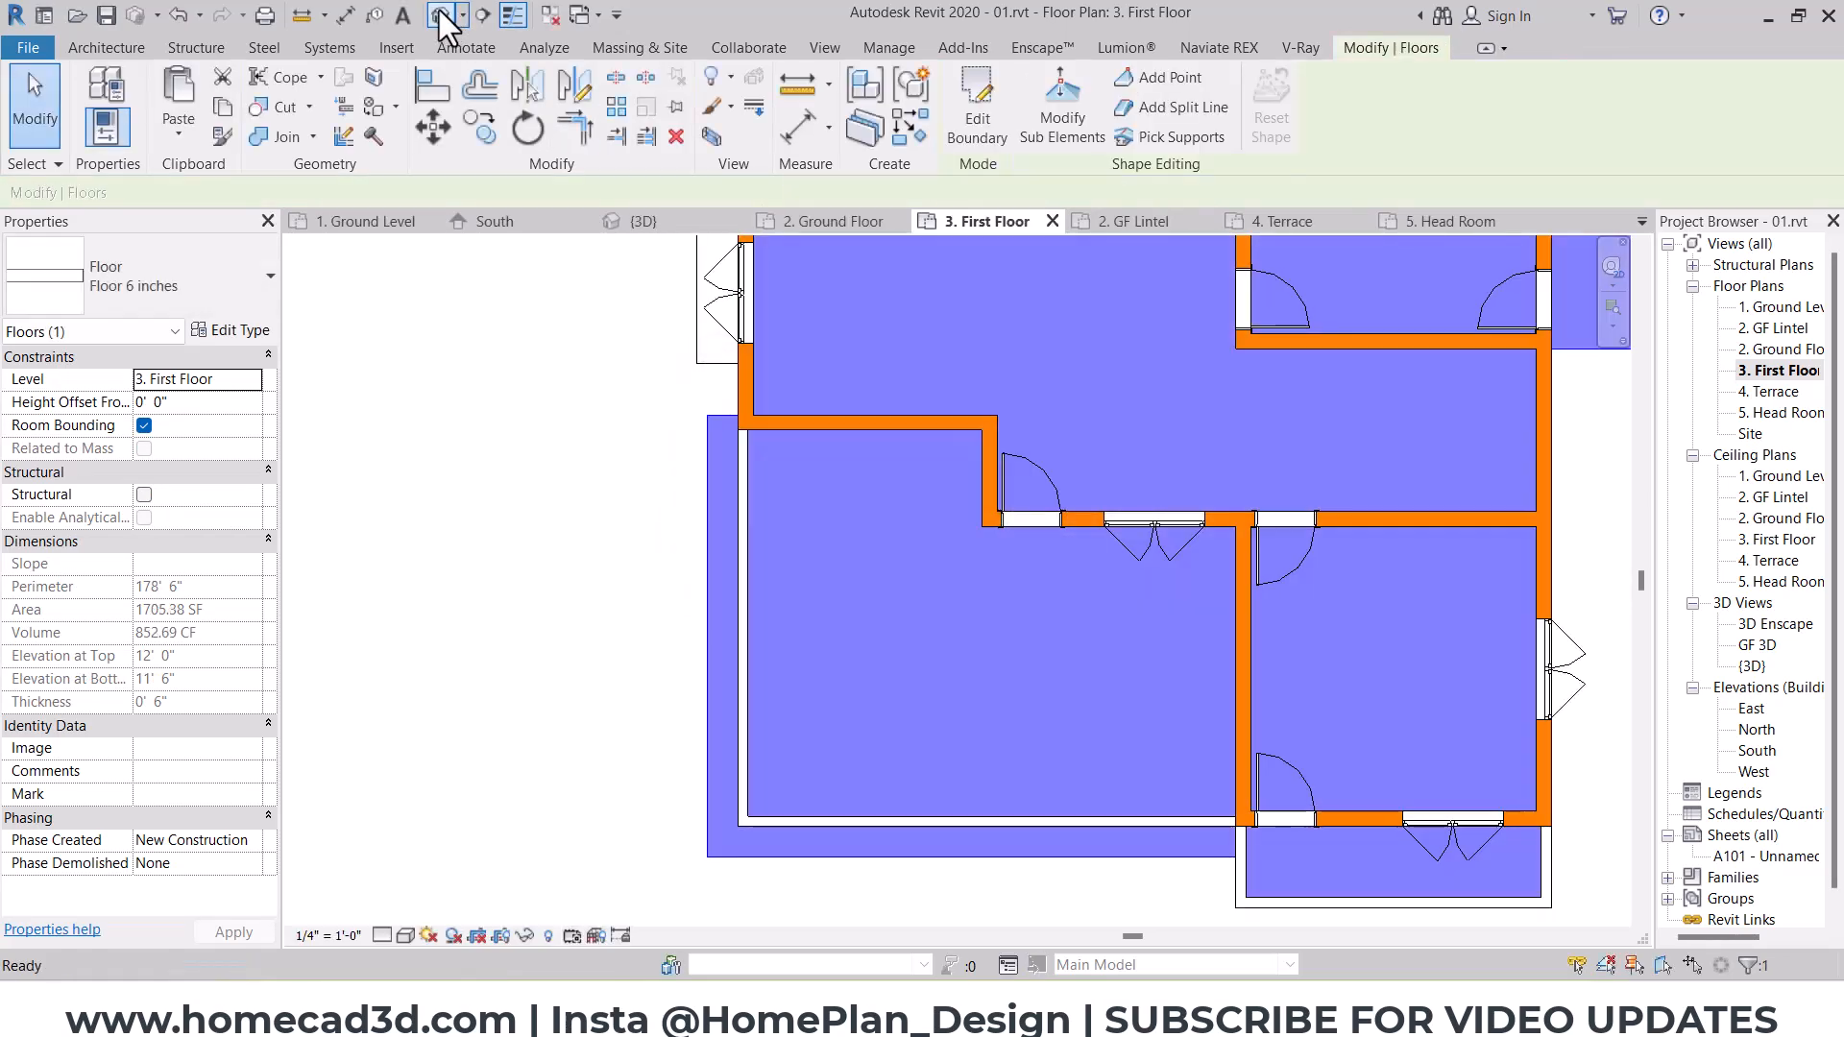
# Step: In the 3D view, align the south terrace parapet's outer face with the extended slab's south edge
pyautogui.click(442, 17)
pyautogui.scroll(5, 1084, 595)
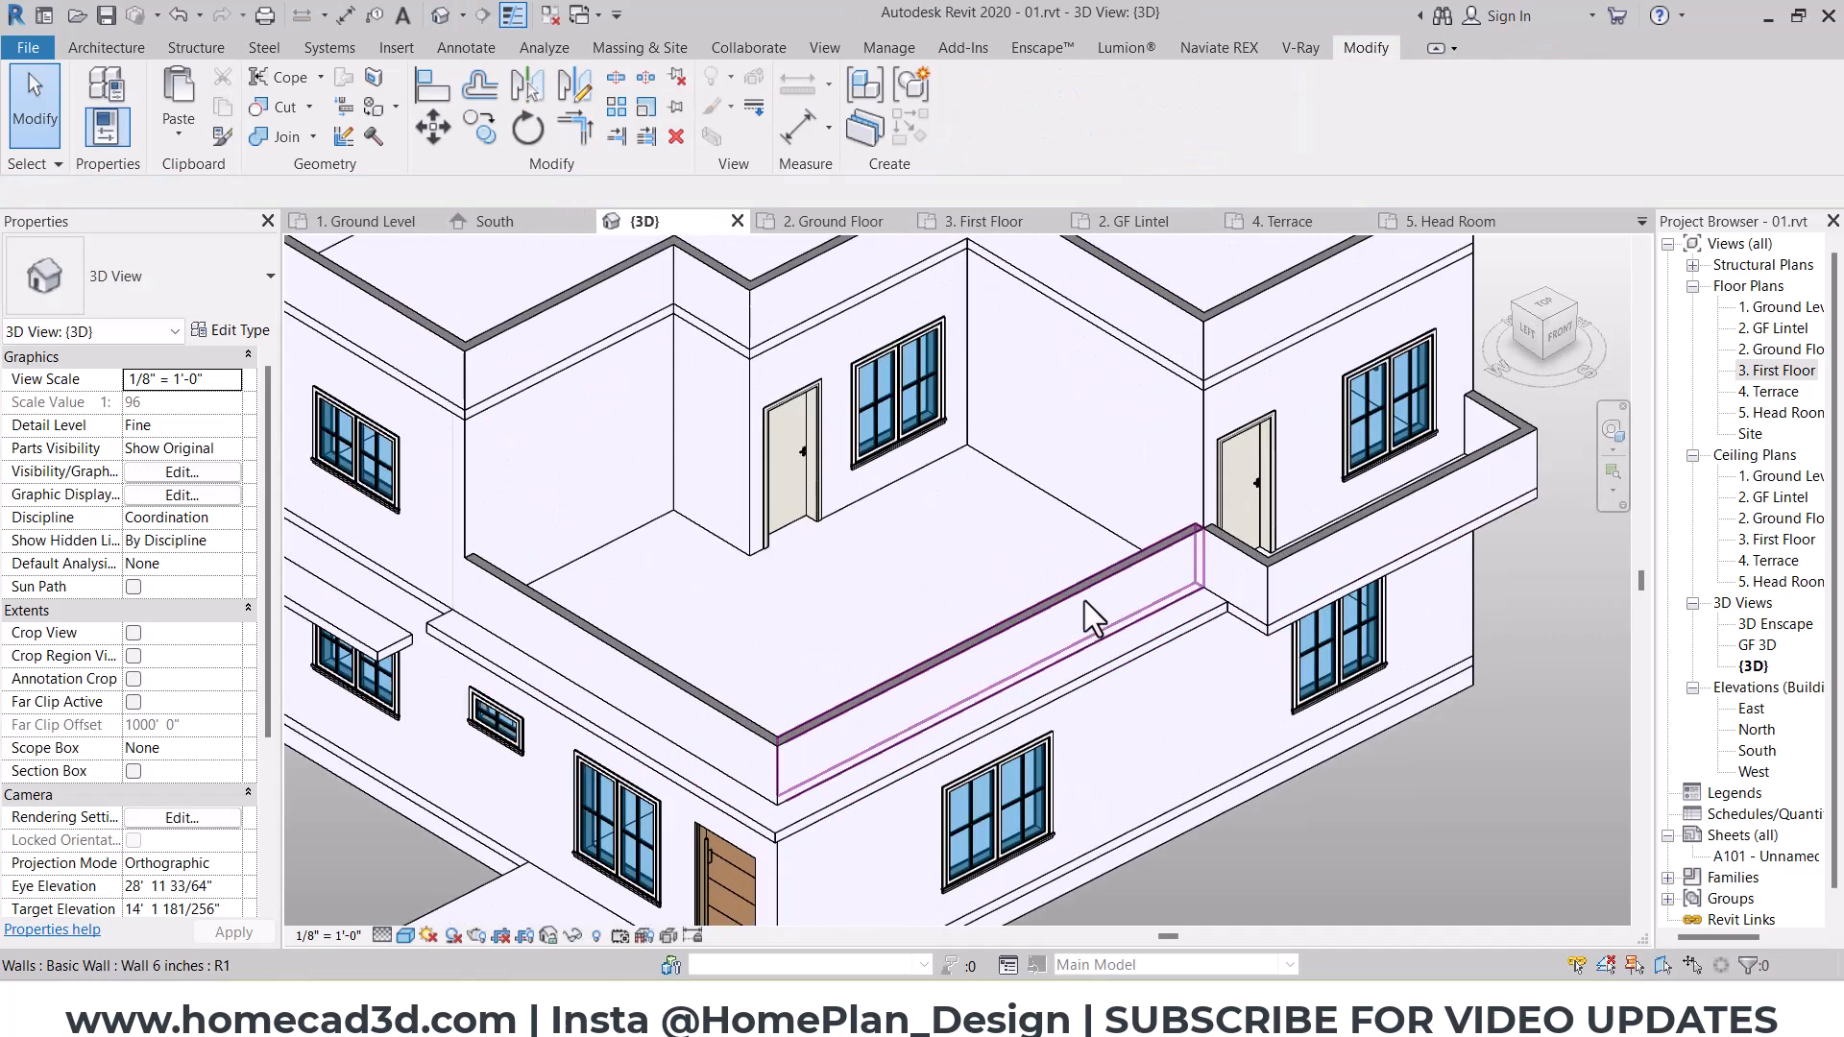
pyautogui.click(1084, 596)
pyautogui.scroll(4, 1196, 591)
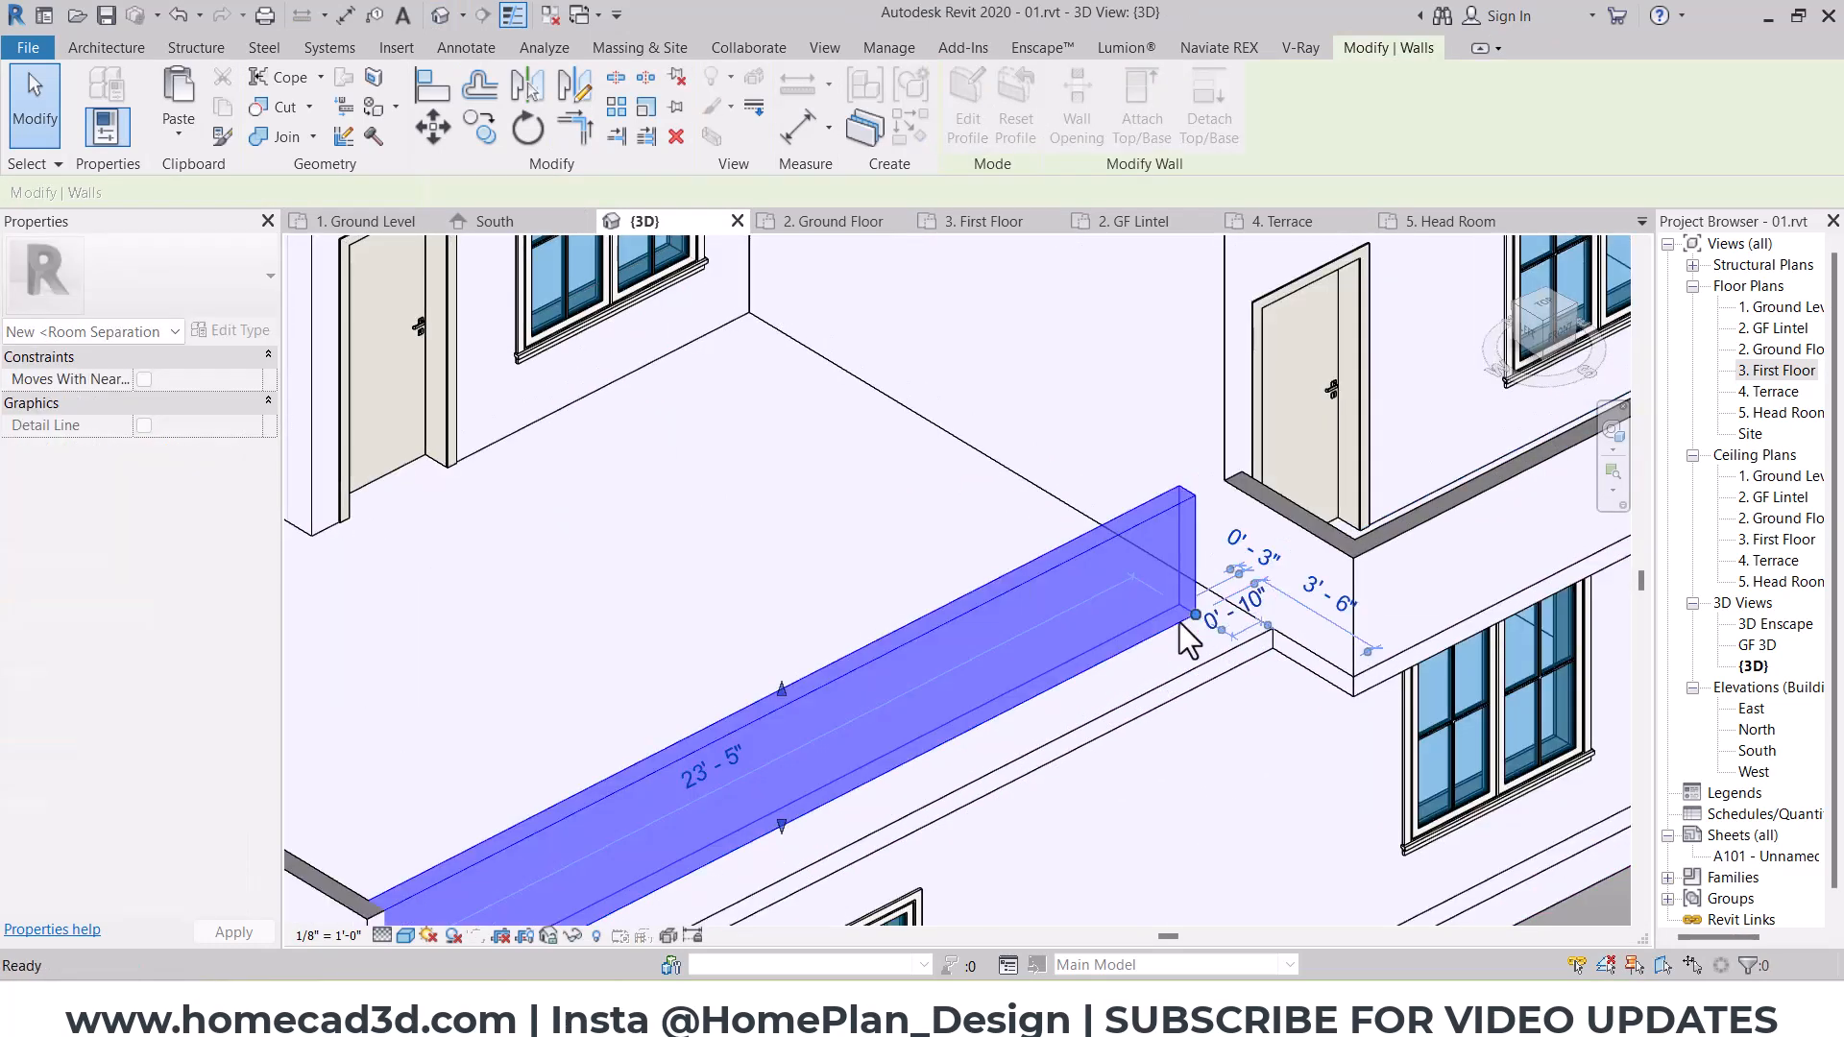
pyautogui.press('Escape')
pyautogui.press('a')
pyautogui.press('l')
pyautogui.scroll(4, 1210, 634)
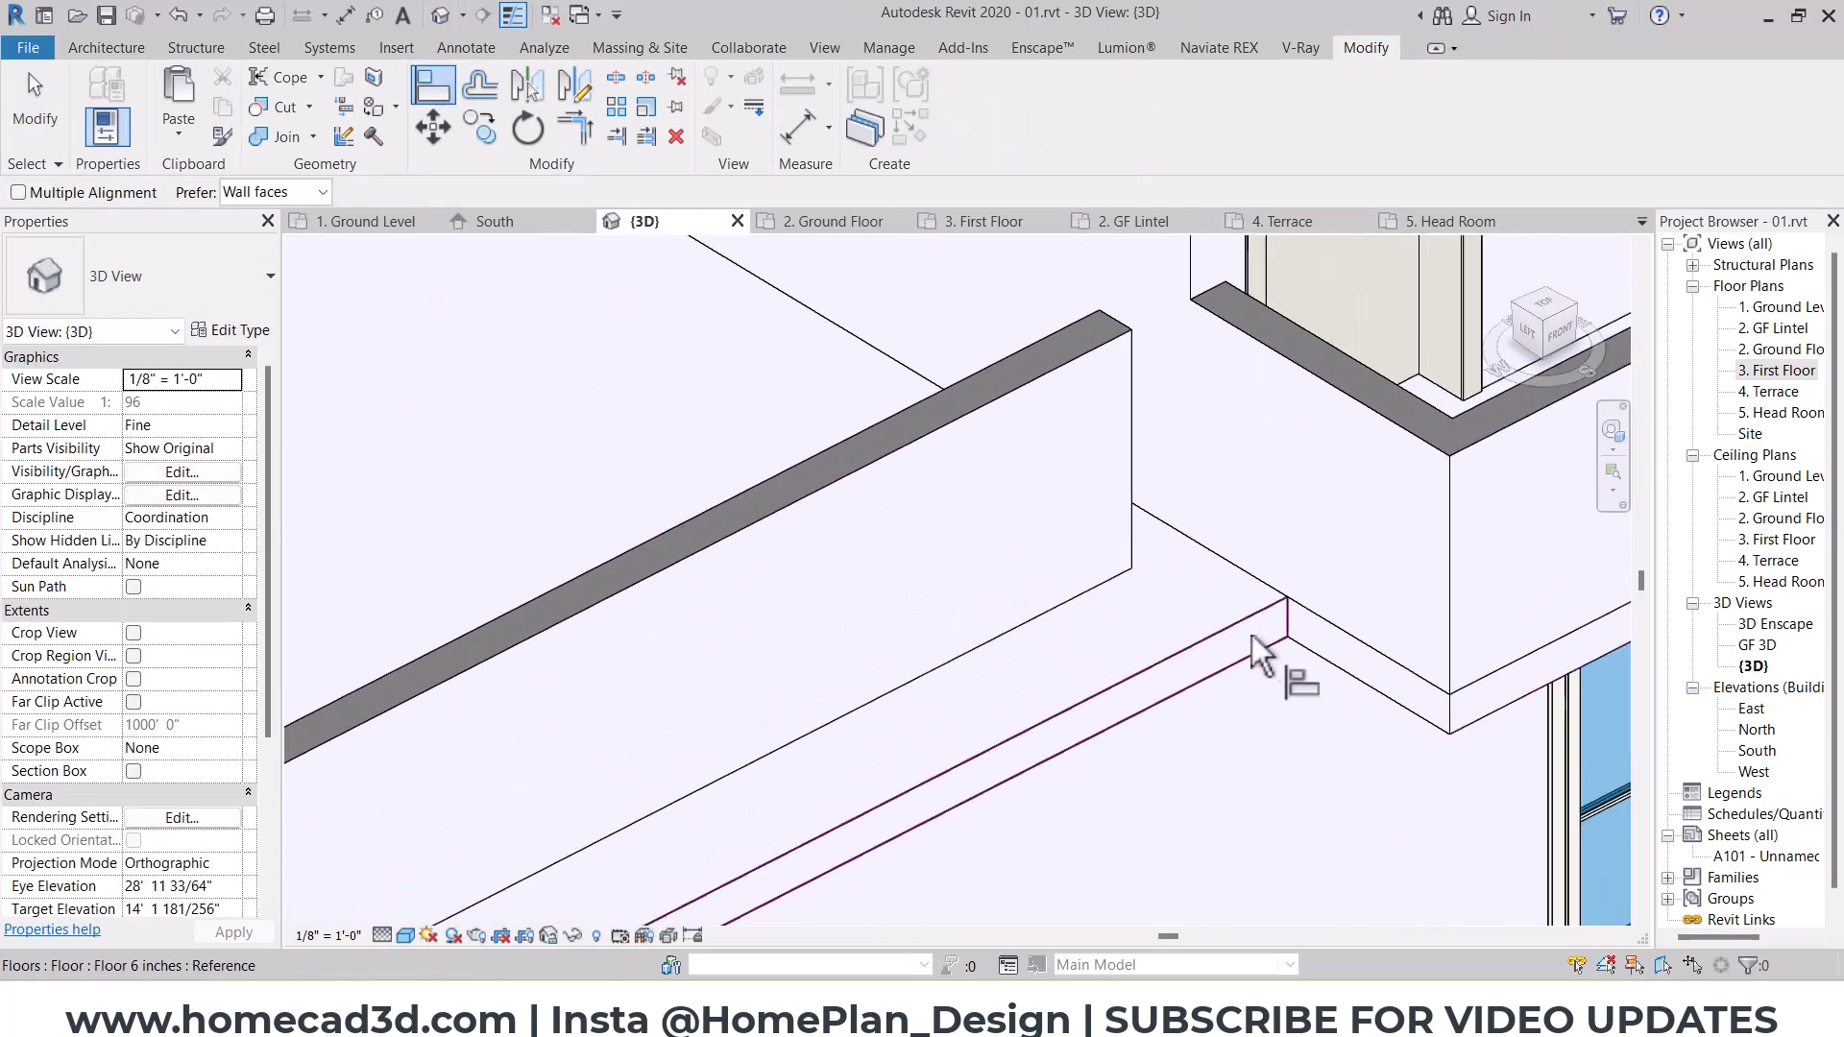
pyautogui.click(1081, 585)
# Step: Try to align the west terrace parapet's outer face with the extended slab's west edge
pyautogui.scroll(-4, 782, 675)
pyautogui.moveTo(782, 674); pyautogui.dragTo(1371, 524, button='middle')
pyautogui.scroll(1, 707, 781)
pyautogui.scroll(-4, 707, 782)
pyautogui.moveTo(707, 782); pyautogui.dragTo(1175, 846, button='middle')
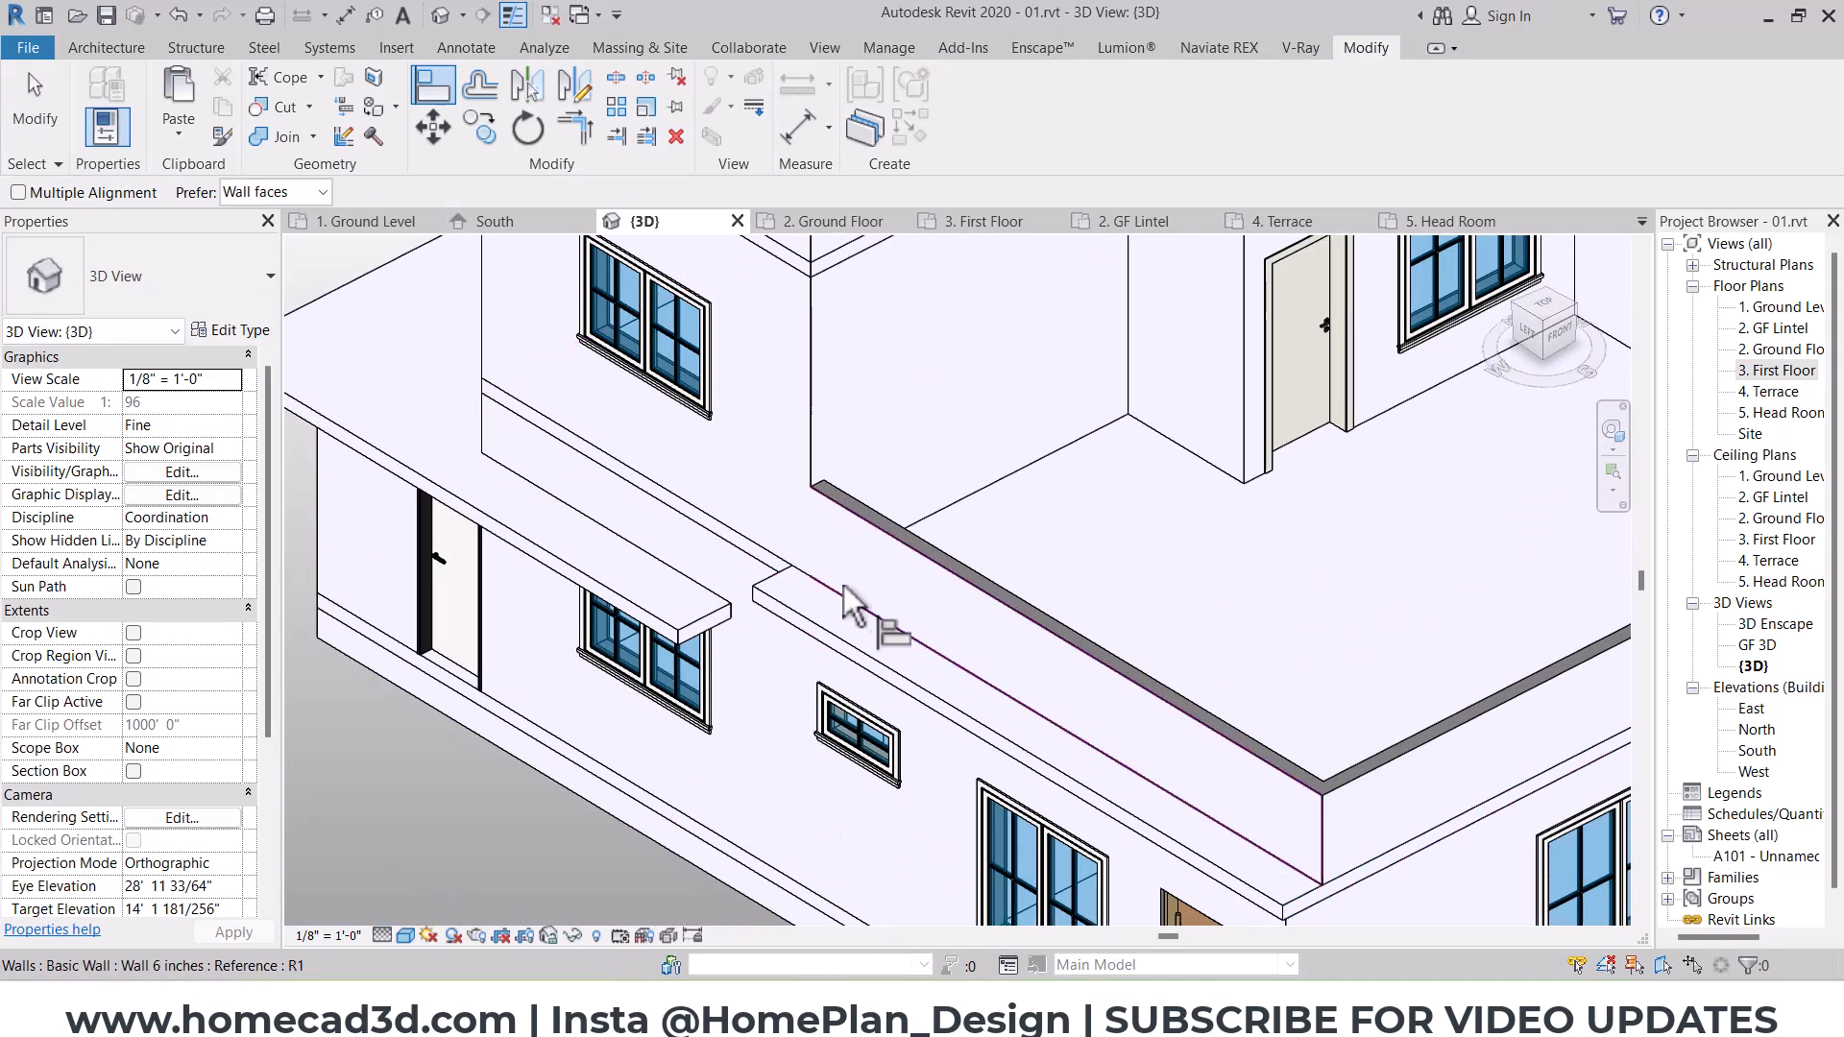
pyautogui.scroll(2, 839, 547)
pyautogui.press('Escape')
pyautogui.click(752, 579)
pyautogui.scroll(3, 803, 605)
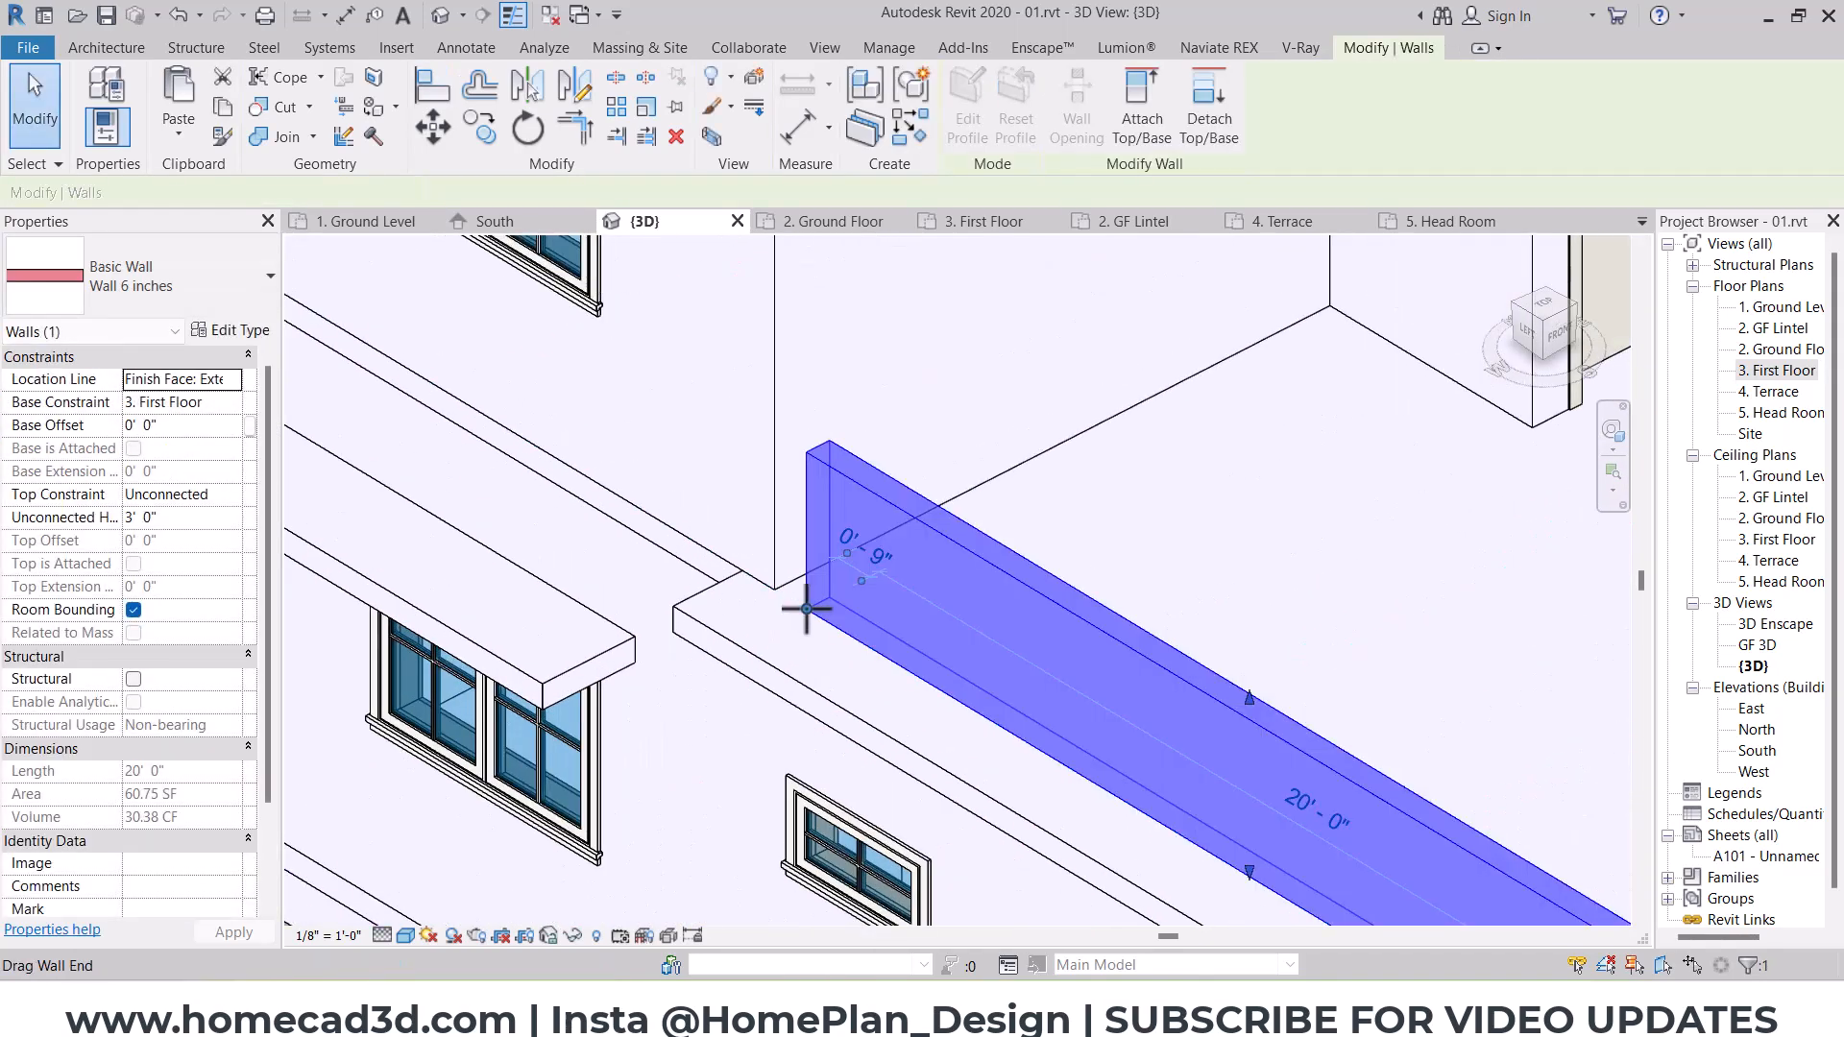
pyautogui.press('Escape')
pyautogui.click(432, 85)
pyautogui.scroll(2, 753, 674)
pyautogui.click(762, 692)
pyautogui.click(824, 518)
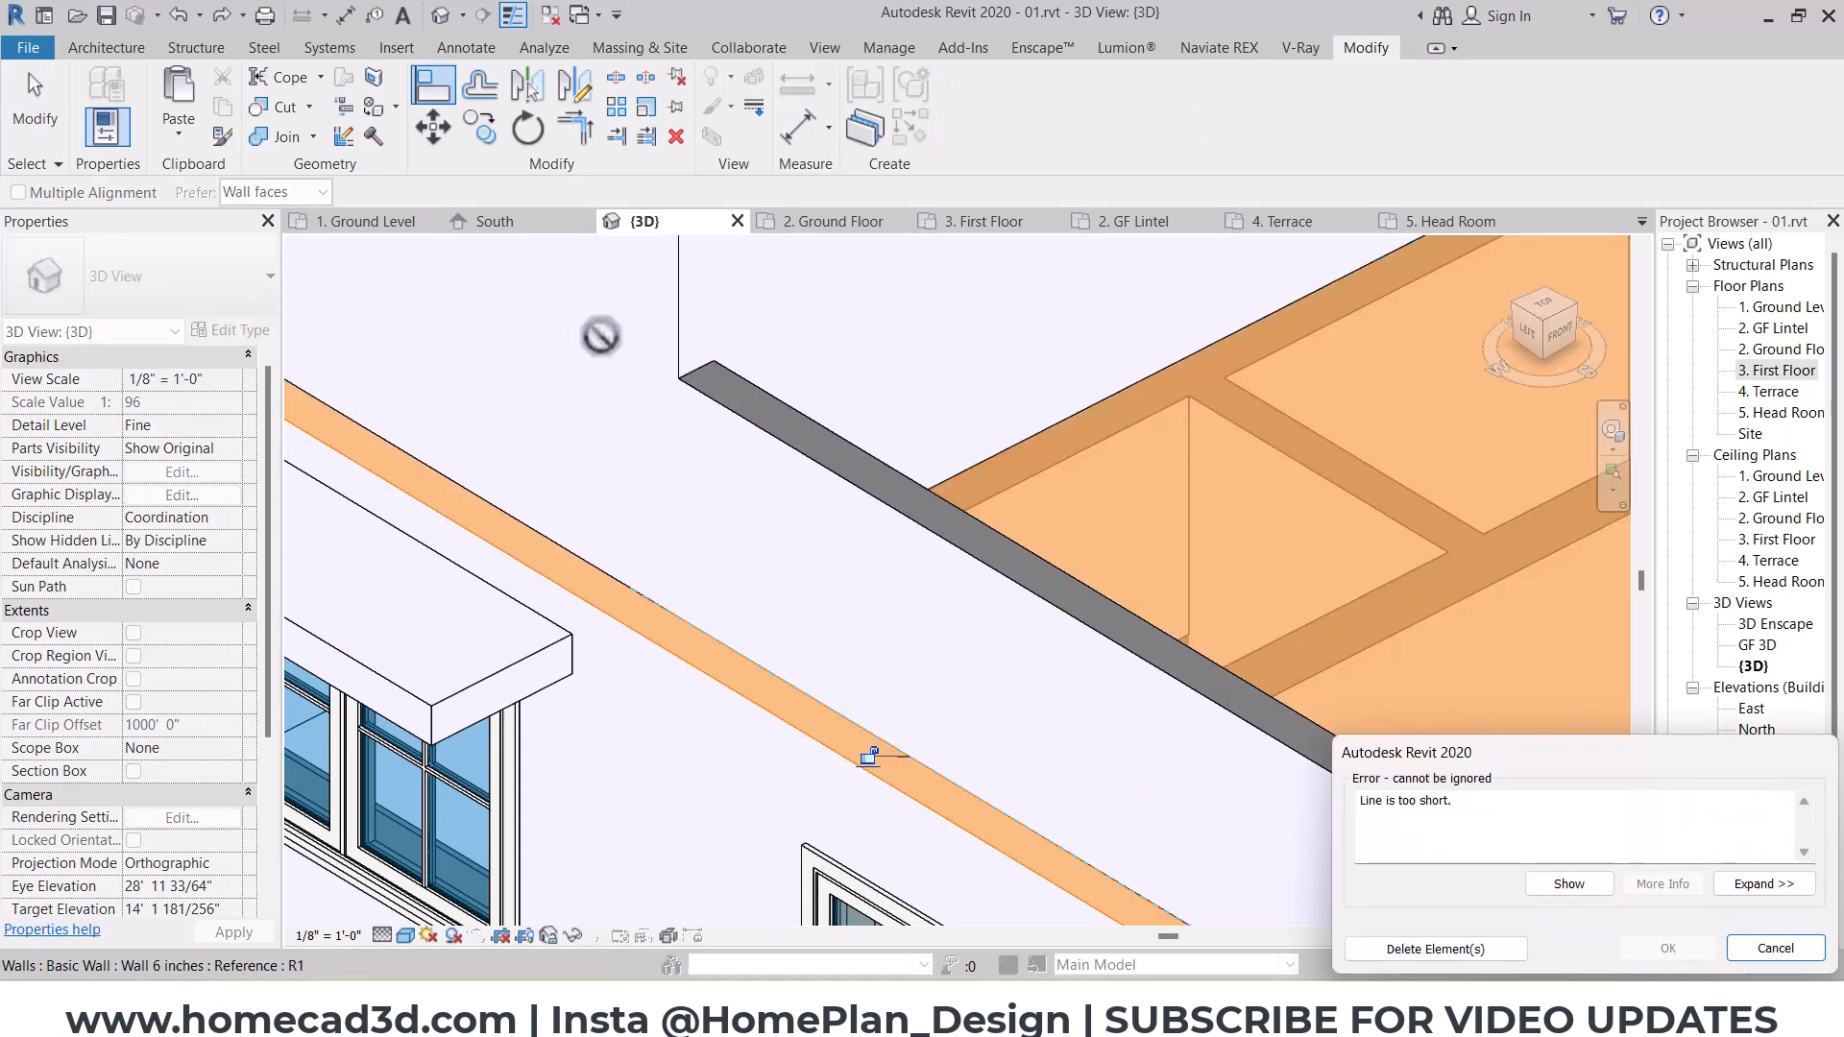
pyautogui.press('Escape')
# Step: Pull the west terrace parapet's north end back from the house wall's corner
pyautogui.press('Escape')
pyautogui.click(910, 517)
pyautogui.moveTo(759, 549); pyautogui.dragTo(825, 586)
pyautogui.press('Escape')
pyautogui.scroll(-2, 797, 567)
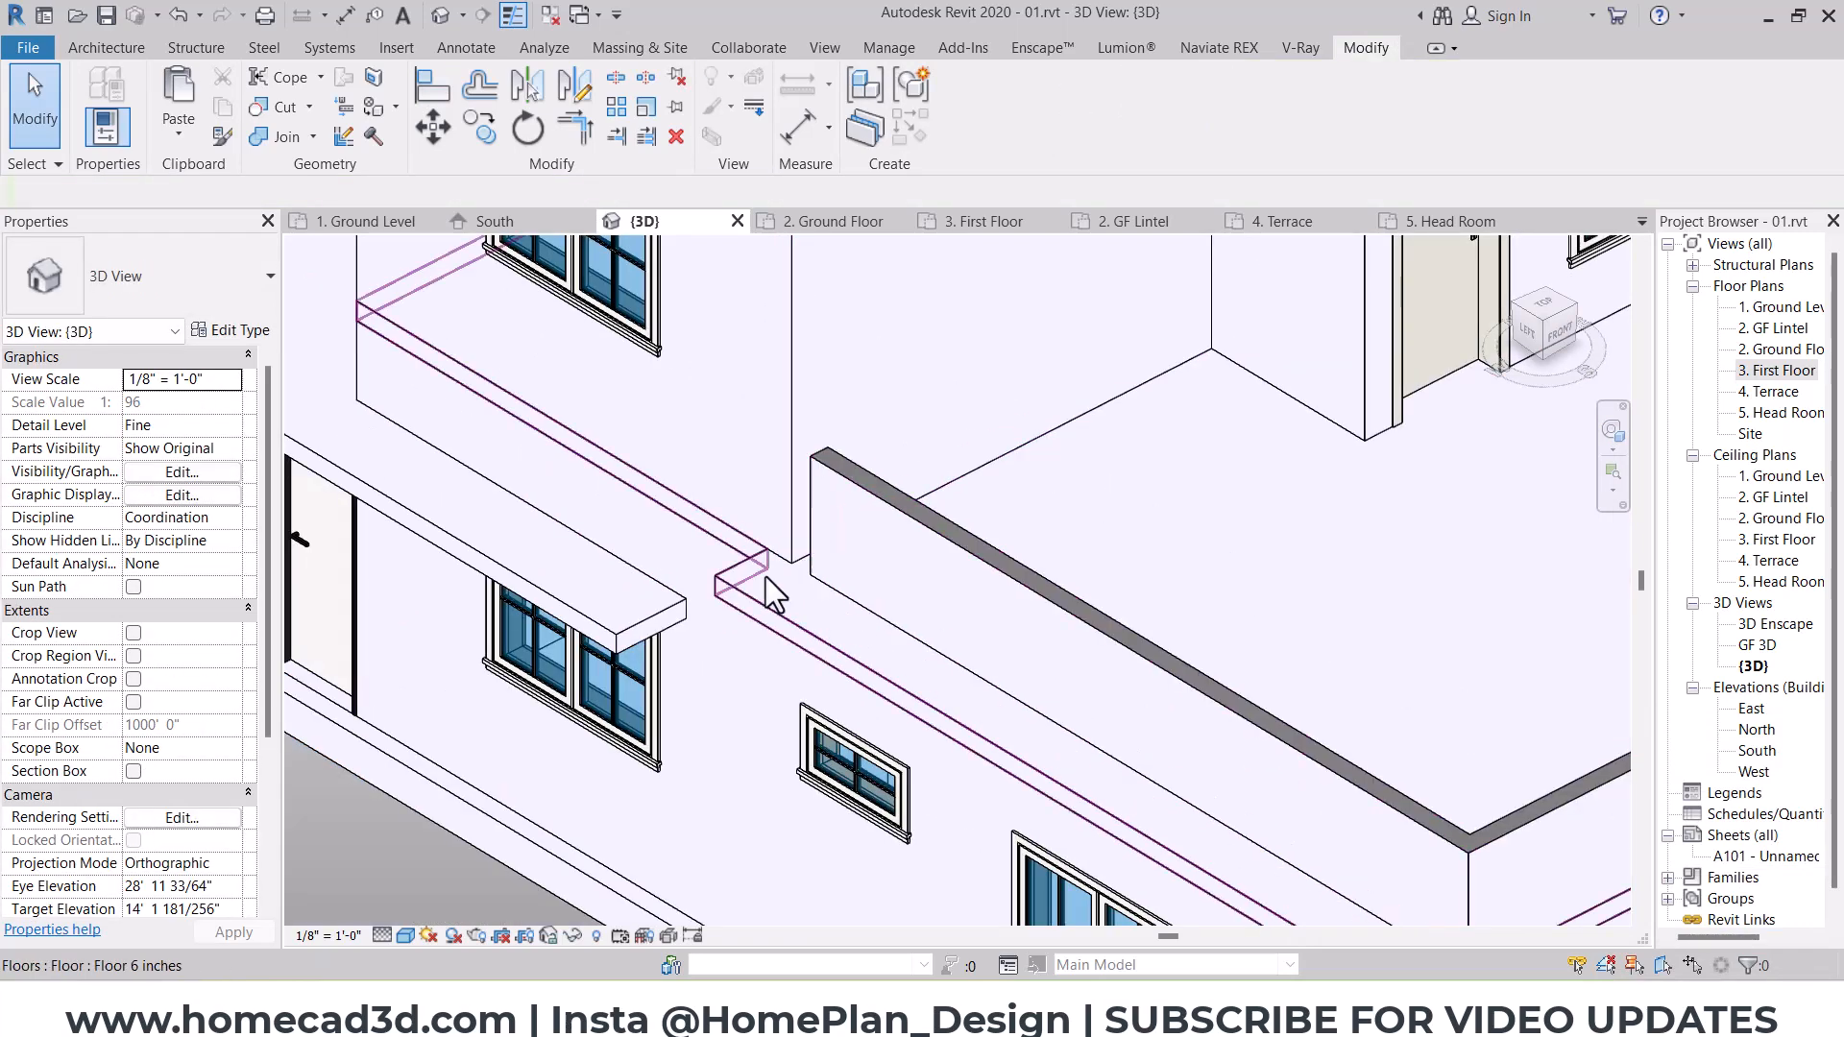
pyautogui.click(605, 298)
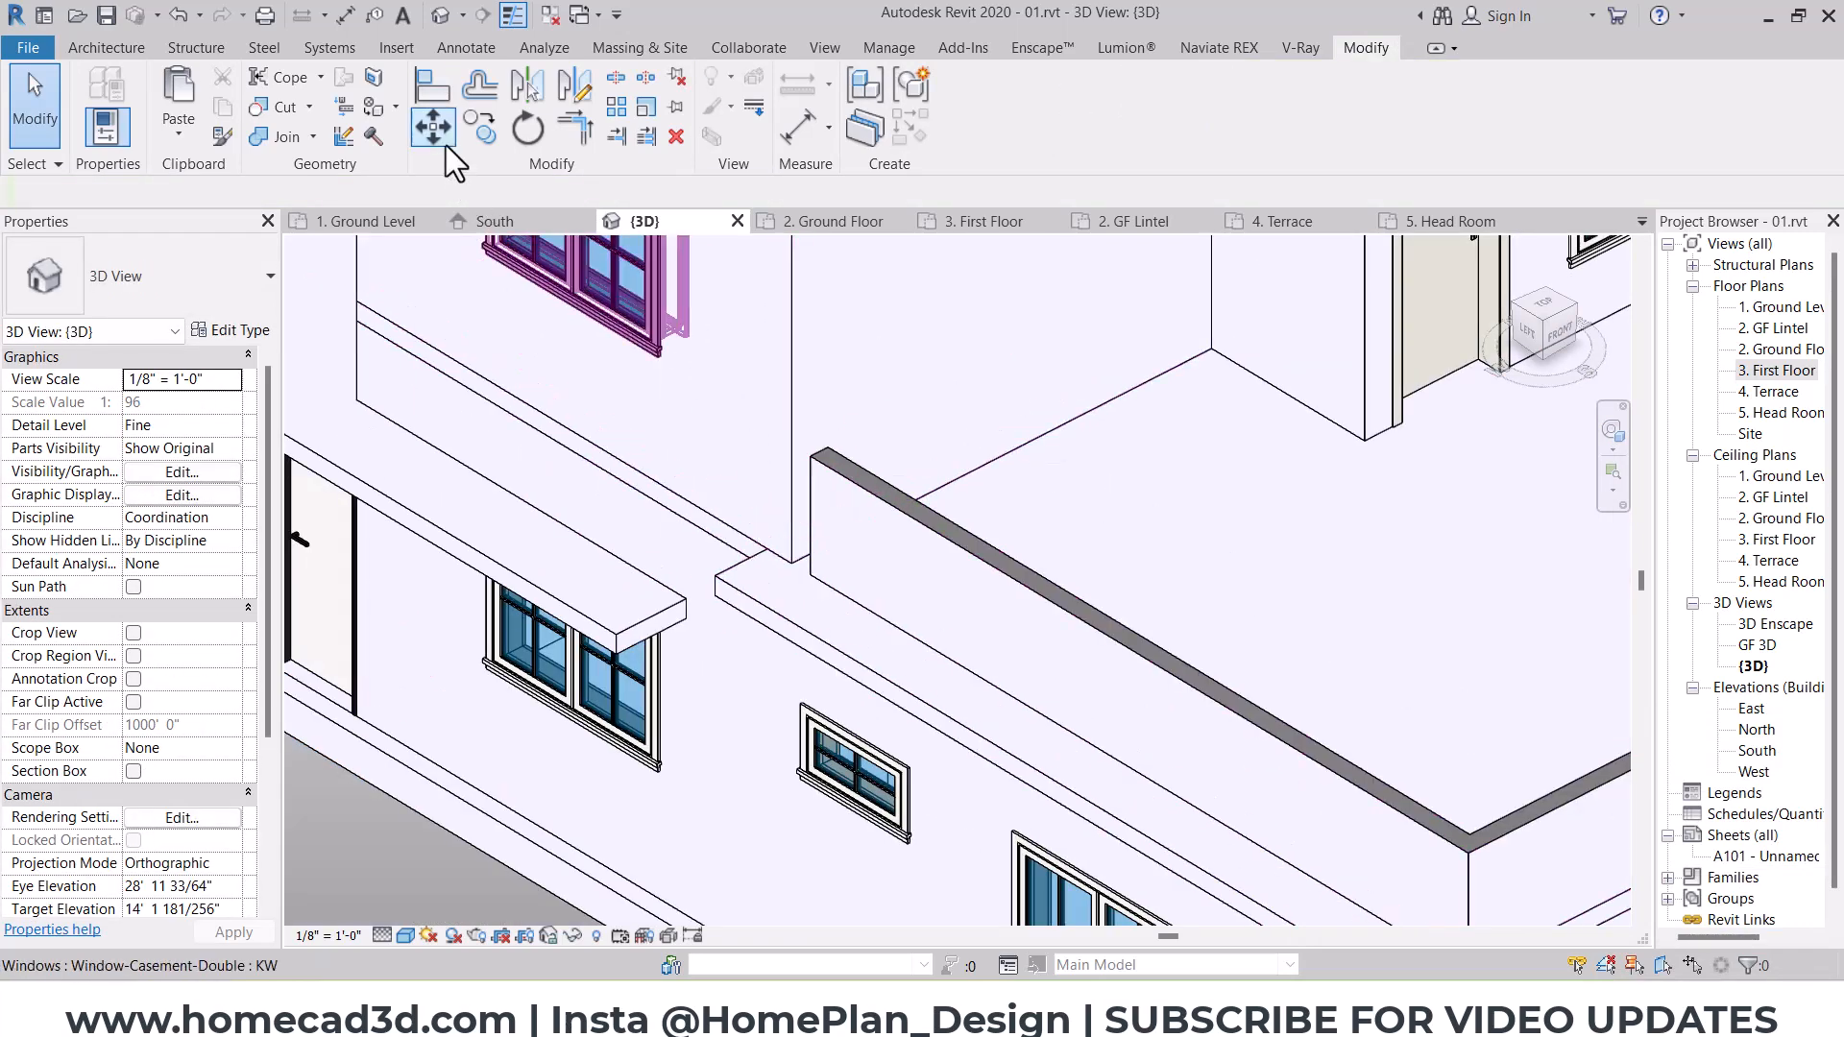
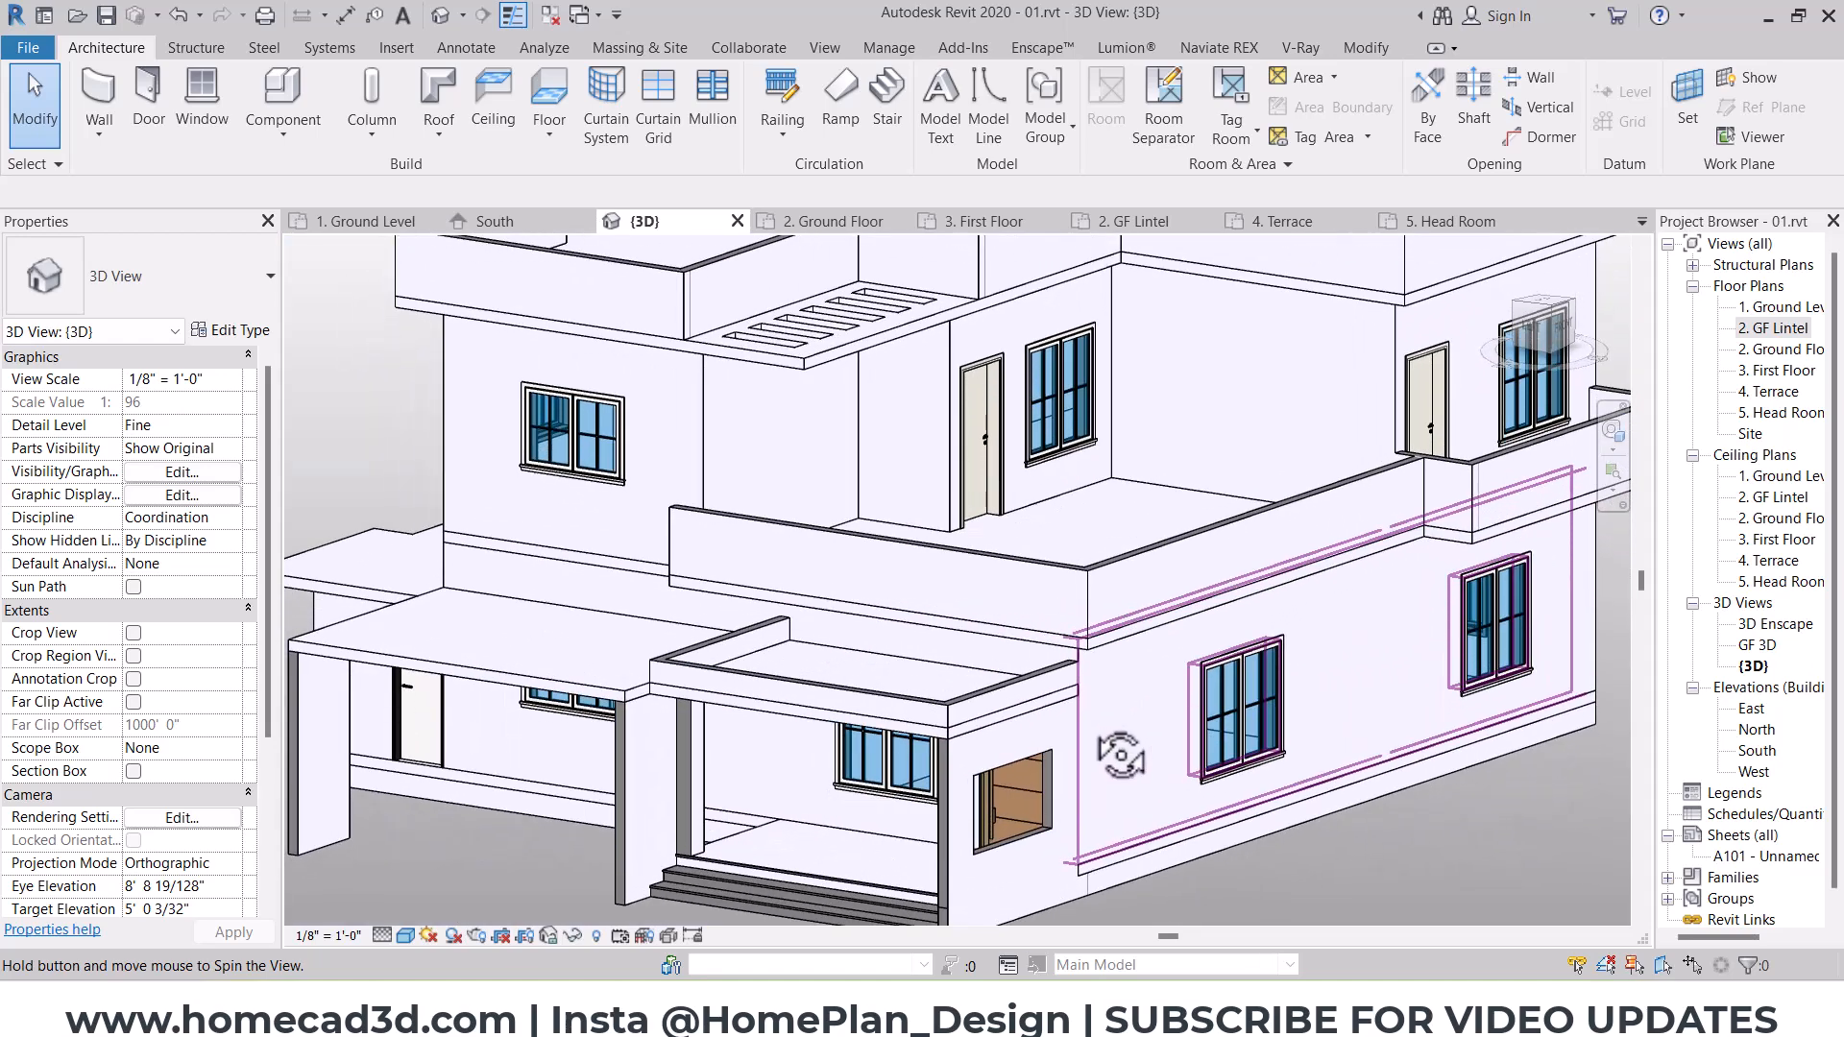
# Step: Set the top constraint of the three parapet walls around the west porch roof to level 3. First Floor
pyautogui.scroll(2, 955, 653)
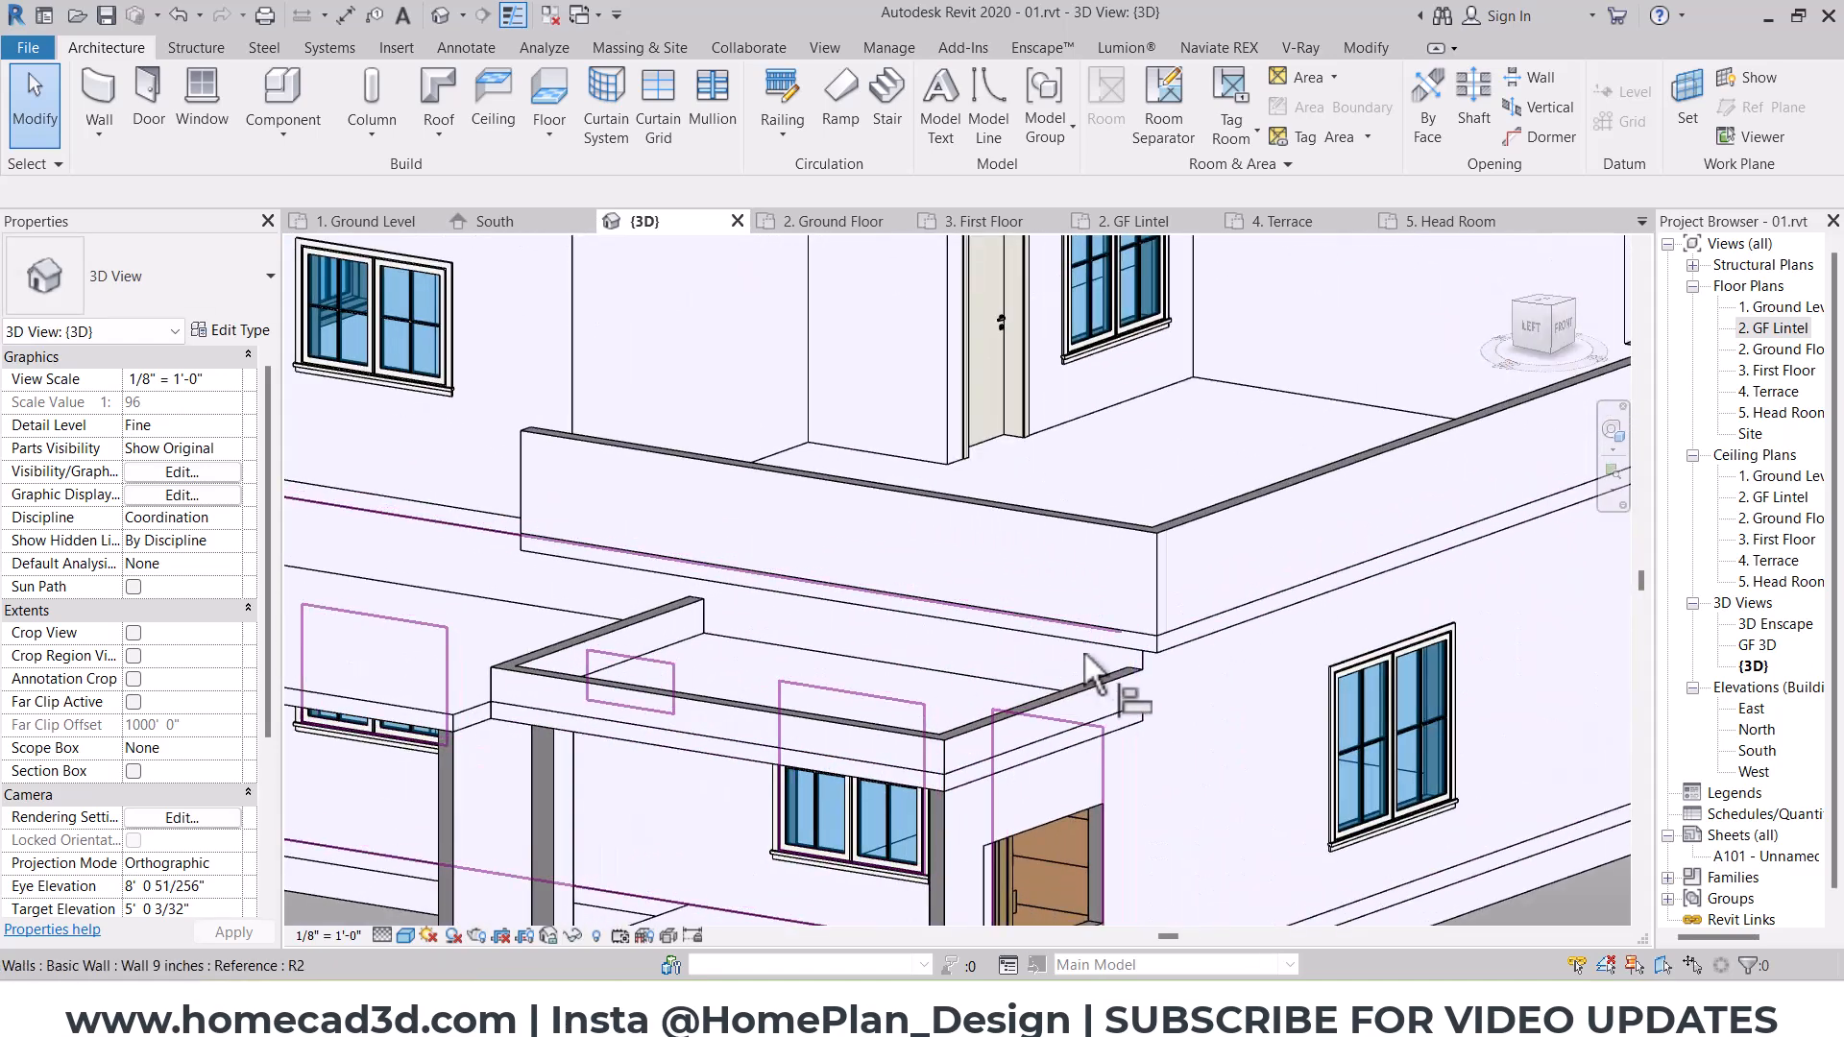
pyautogui.click(1004, 689)
pyautogui.keyDown('ctrl'); pyautogui.click(863, 705); pyautogui.keyUp('ctrl')
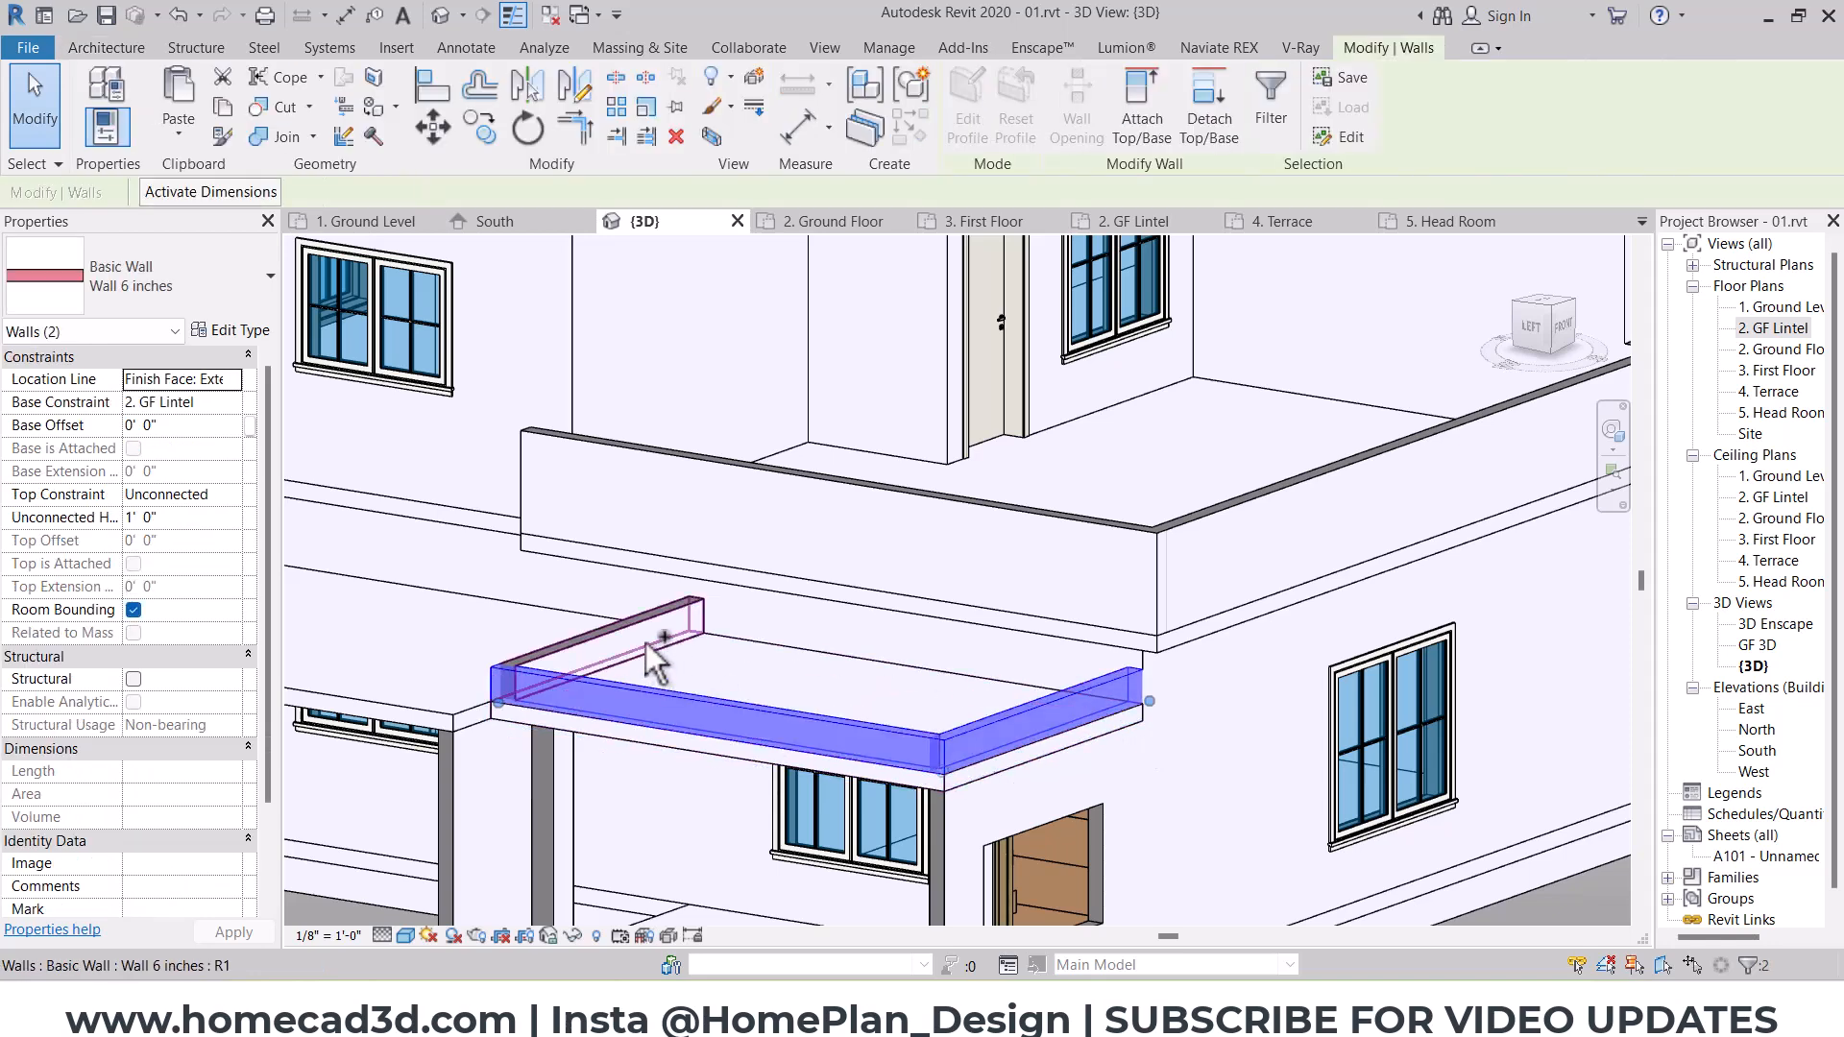
pyautogui.click(231, 491)
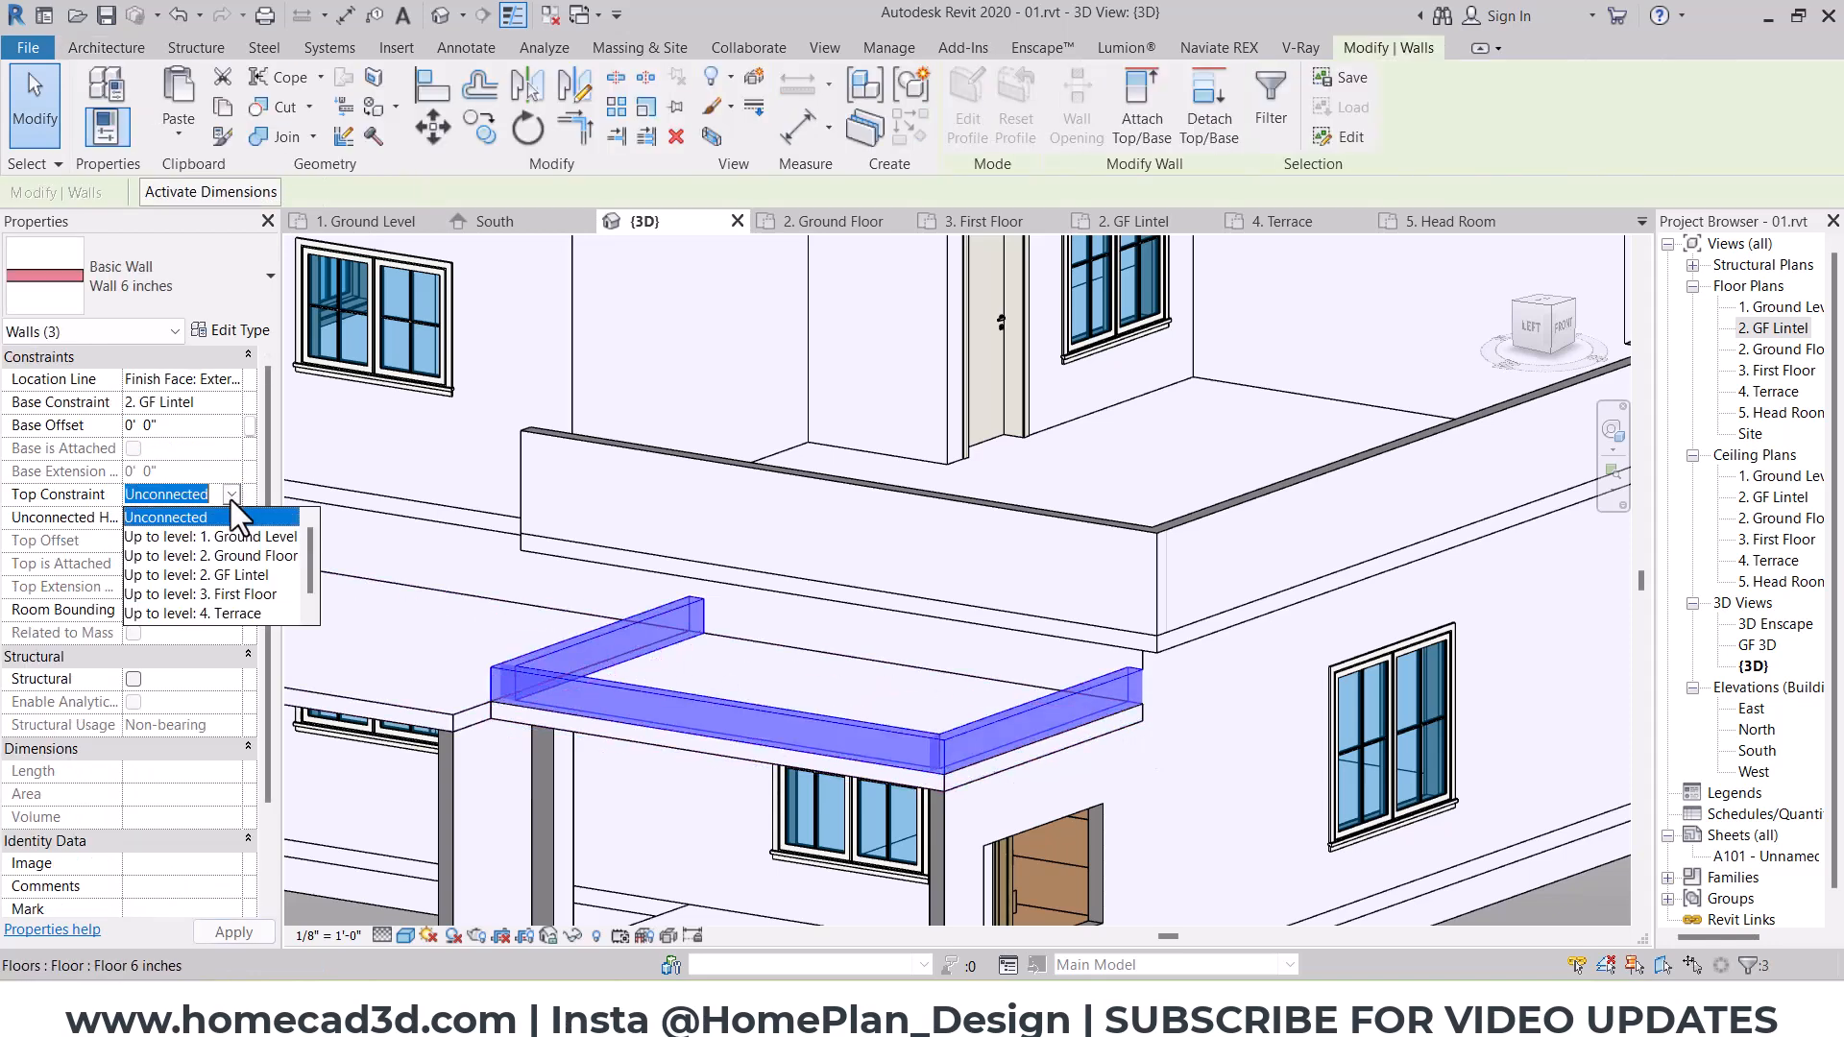
pyautogui.click(225, 586)
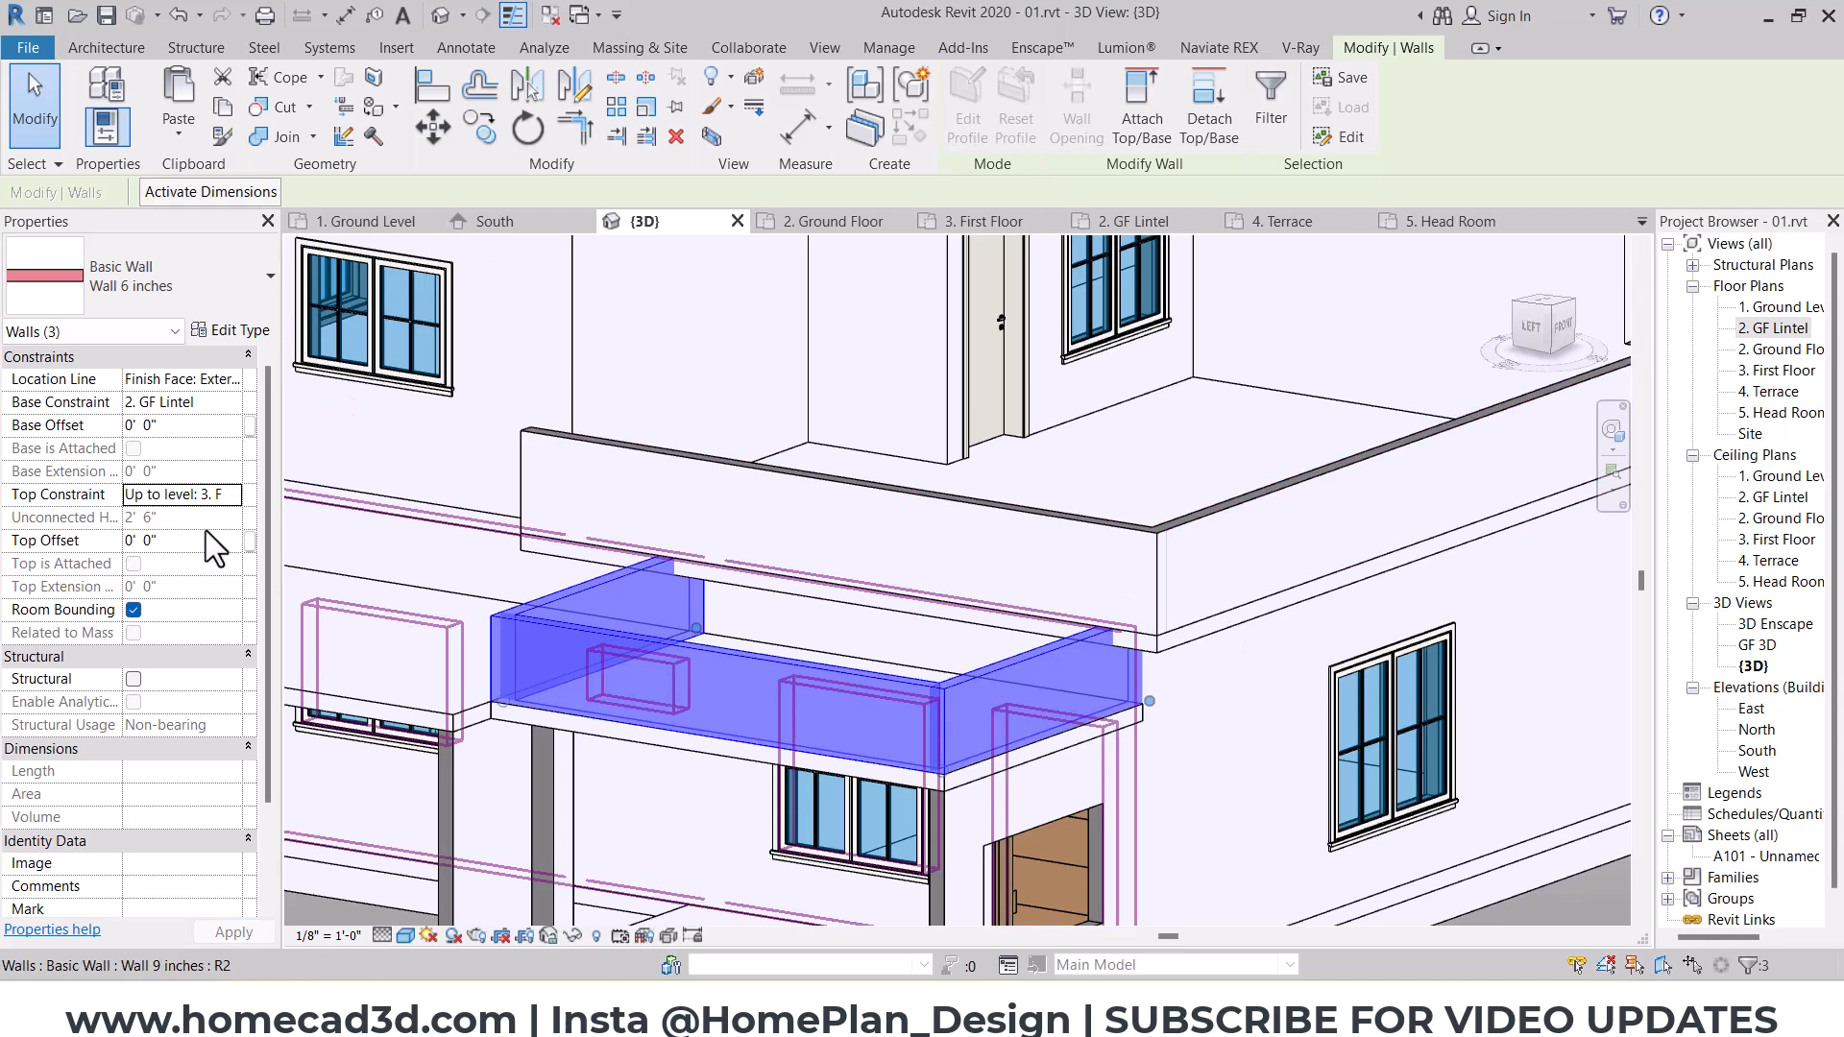
# Step: Give the three porch parapet walls a top offset of -0' 6"
pyautogui.click(195, 540)
pyautogui.write("-0'  ")
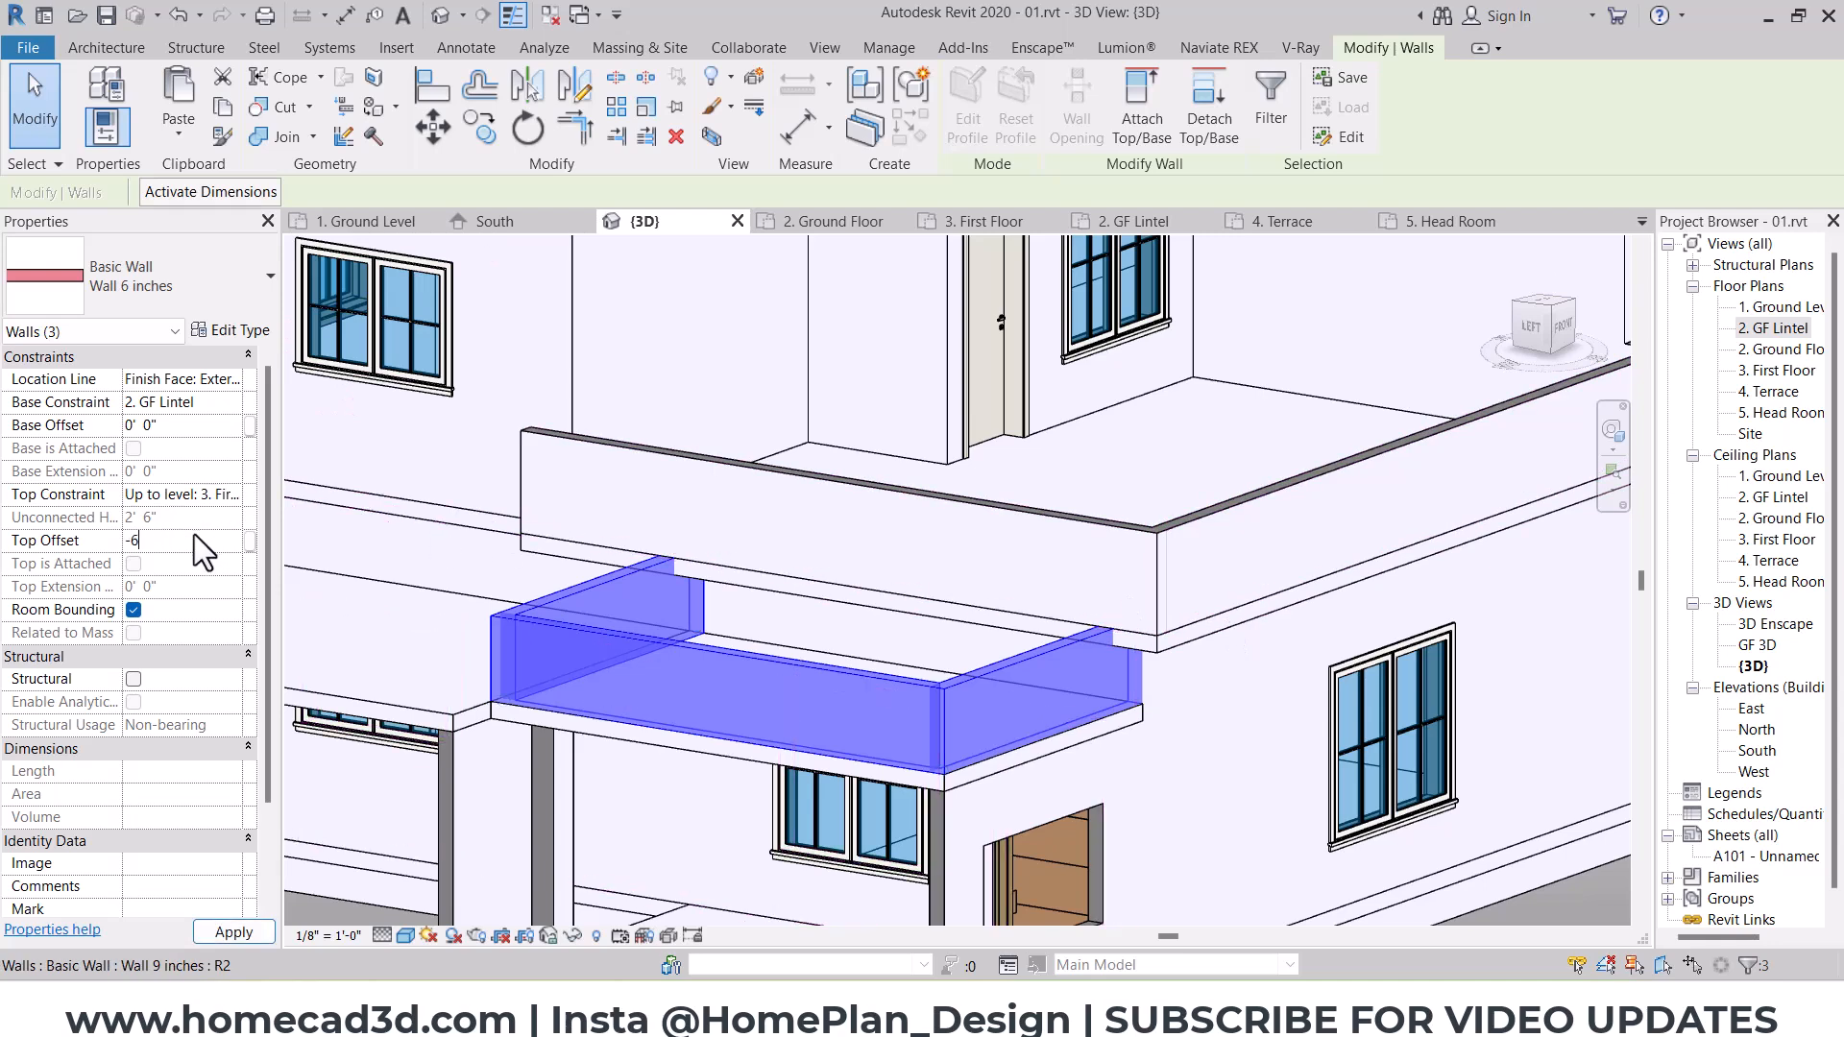
pyautogui.write('6')
pyautogui.press('Return')
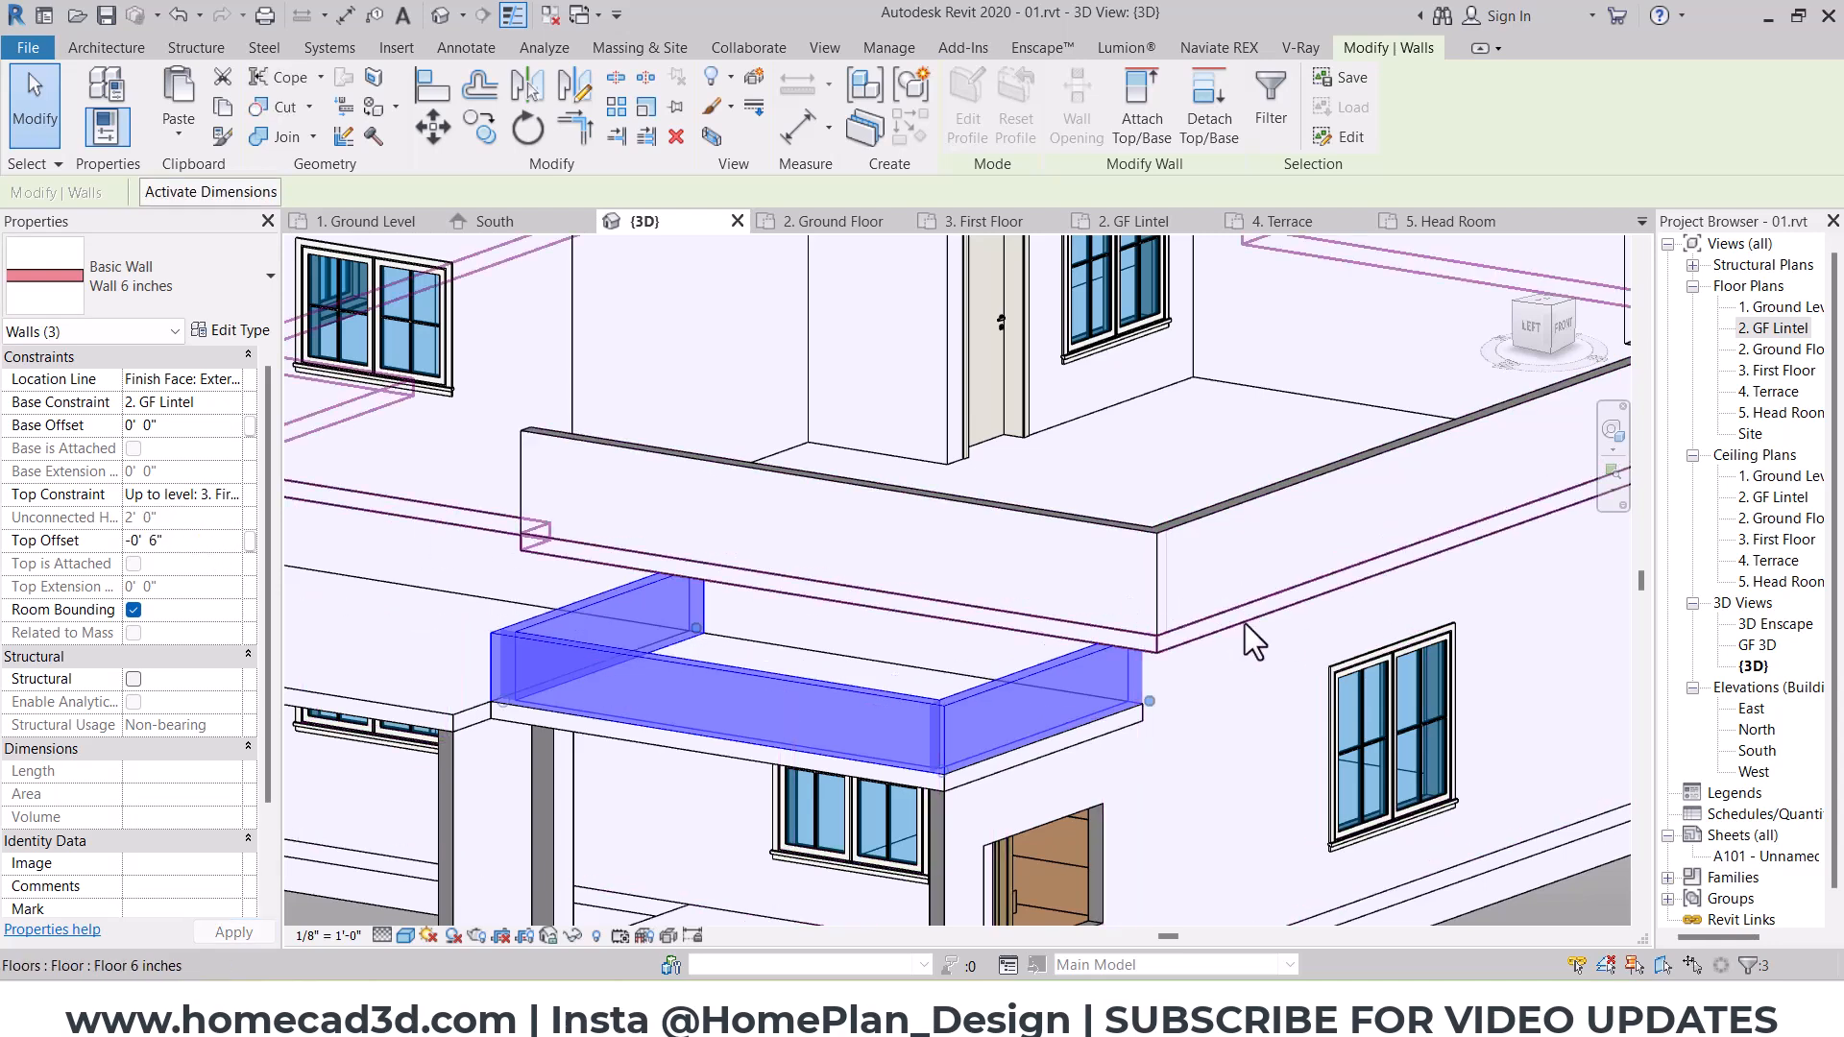
# Step: Change the top offset of the three porch parapet walls to -1'
pyautogui.scroll(-3, 1210, 663)
pyautogui.keyDown('shift'); pyautogui.moveTo(1234, 688); pyautogui.dragTo(1262, 771, button='middle'); pyautogui.keyUp('shift')
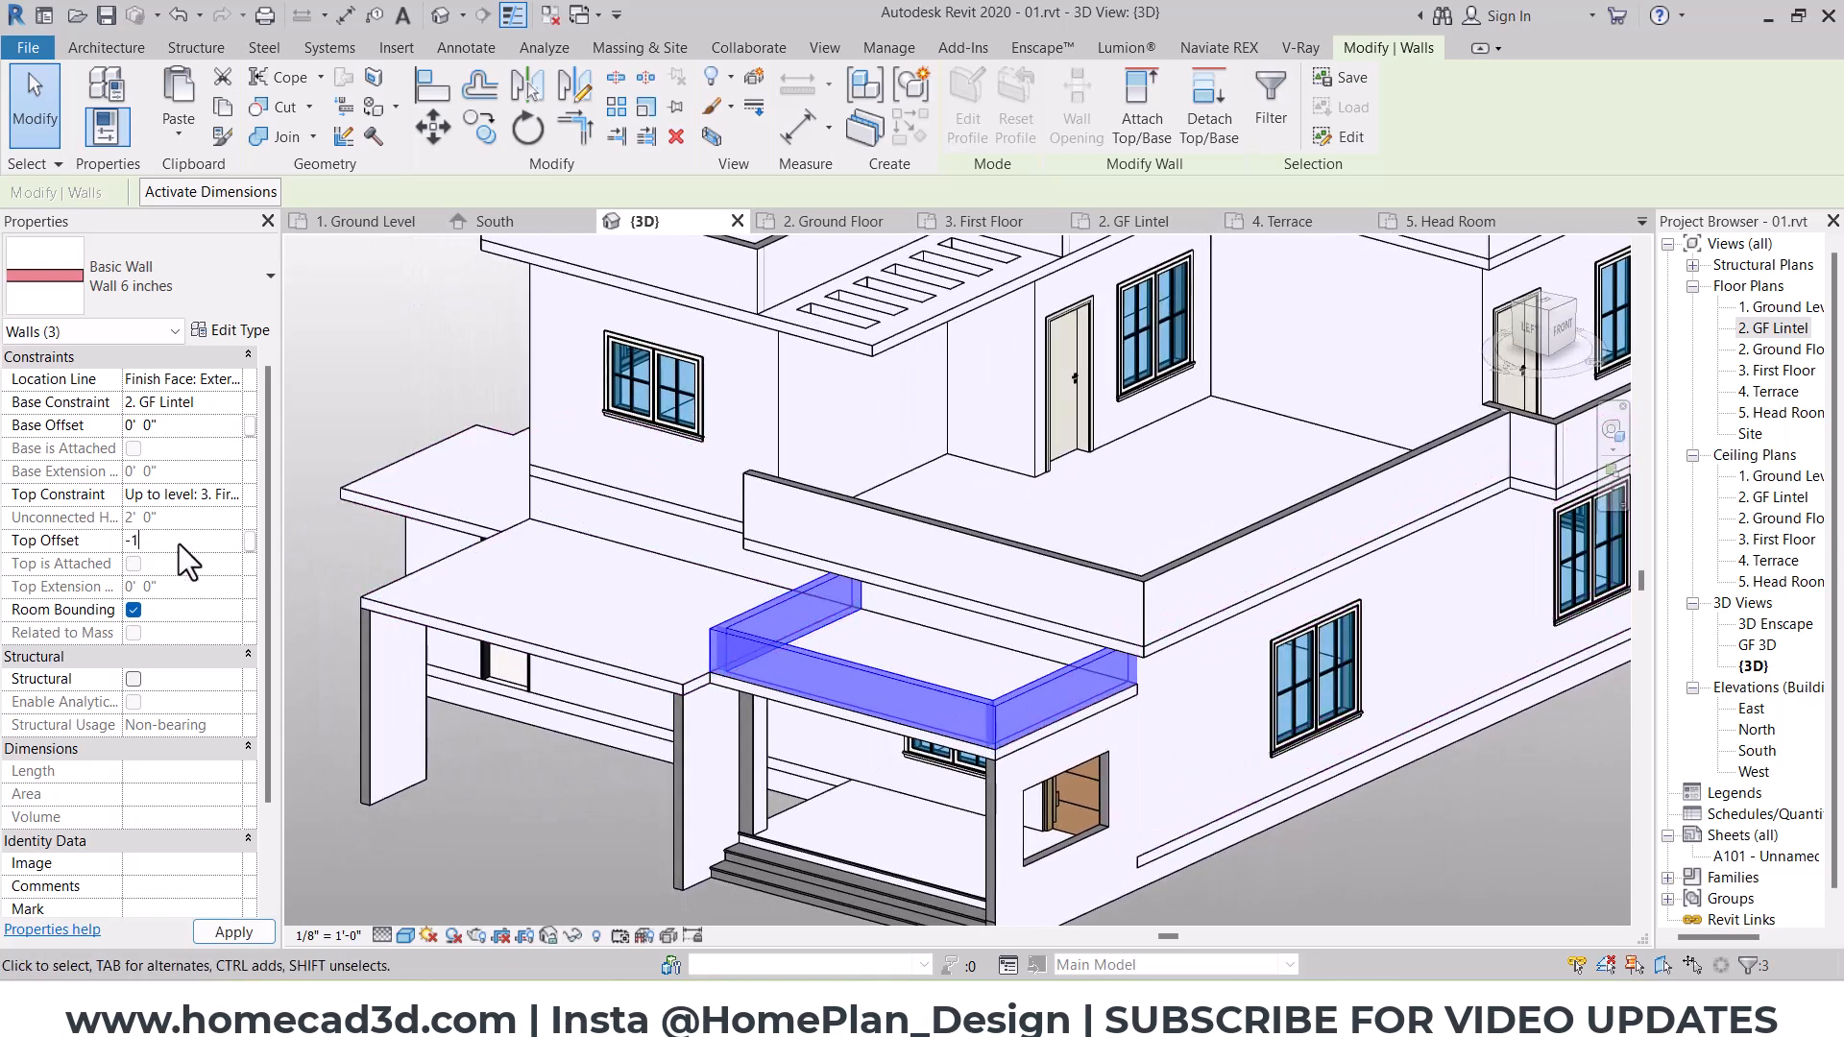
pyautogui.press('Return')
pyautogui.press('Escape')
# Step: Copy the porch roof slab straight up onto the top of the porch parapet walls
pyautogui.scroll(3, 973, 646)
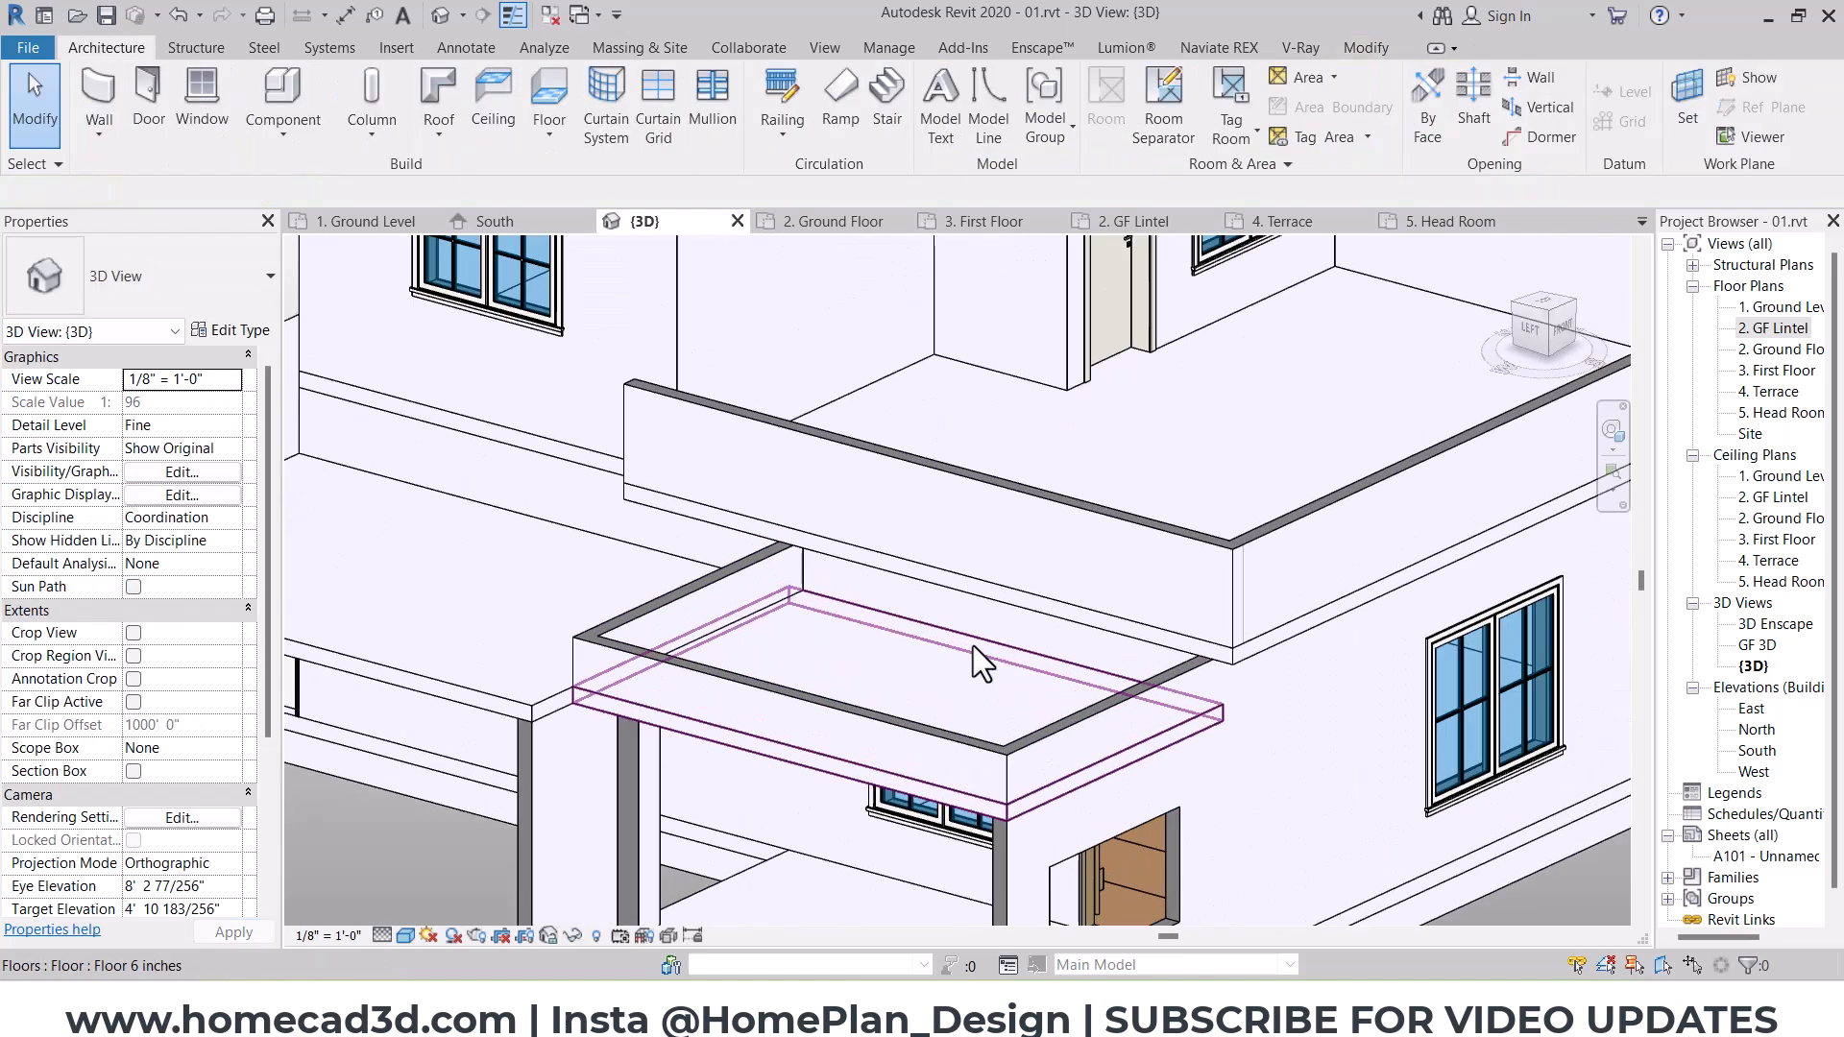
pyautogui.keyDown('shift'); pyautogui.moveTo(972, 645); pyautogui.dragTo(1009, 684, button='middle'); pyautogui.keyUp('shift')
pyautogui.hotkey('ctrl', '2')
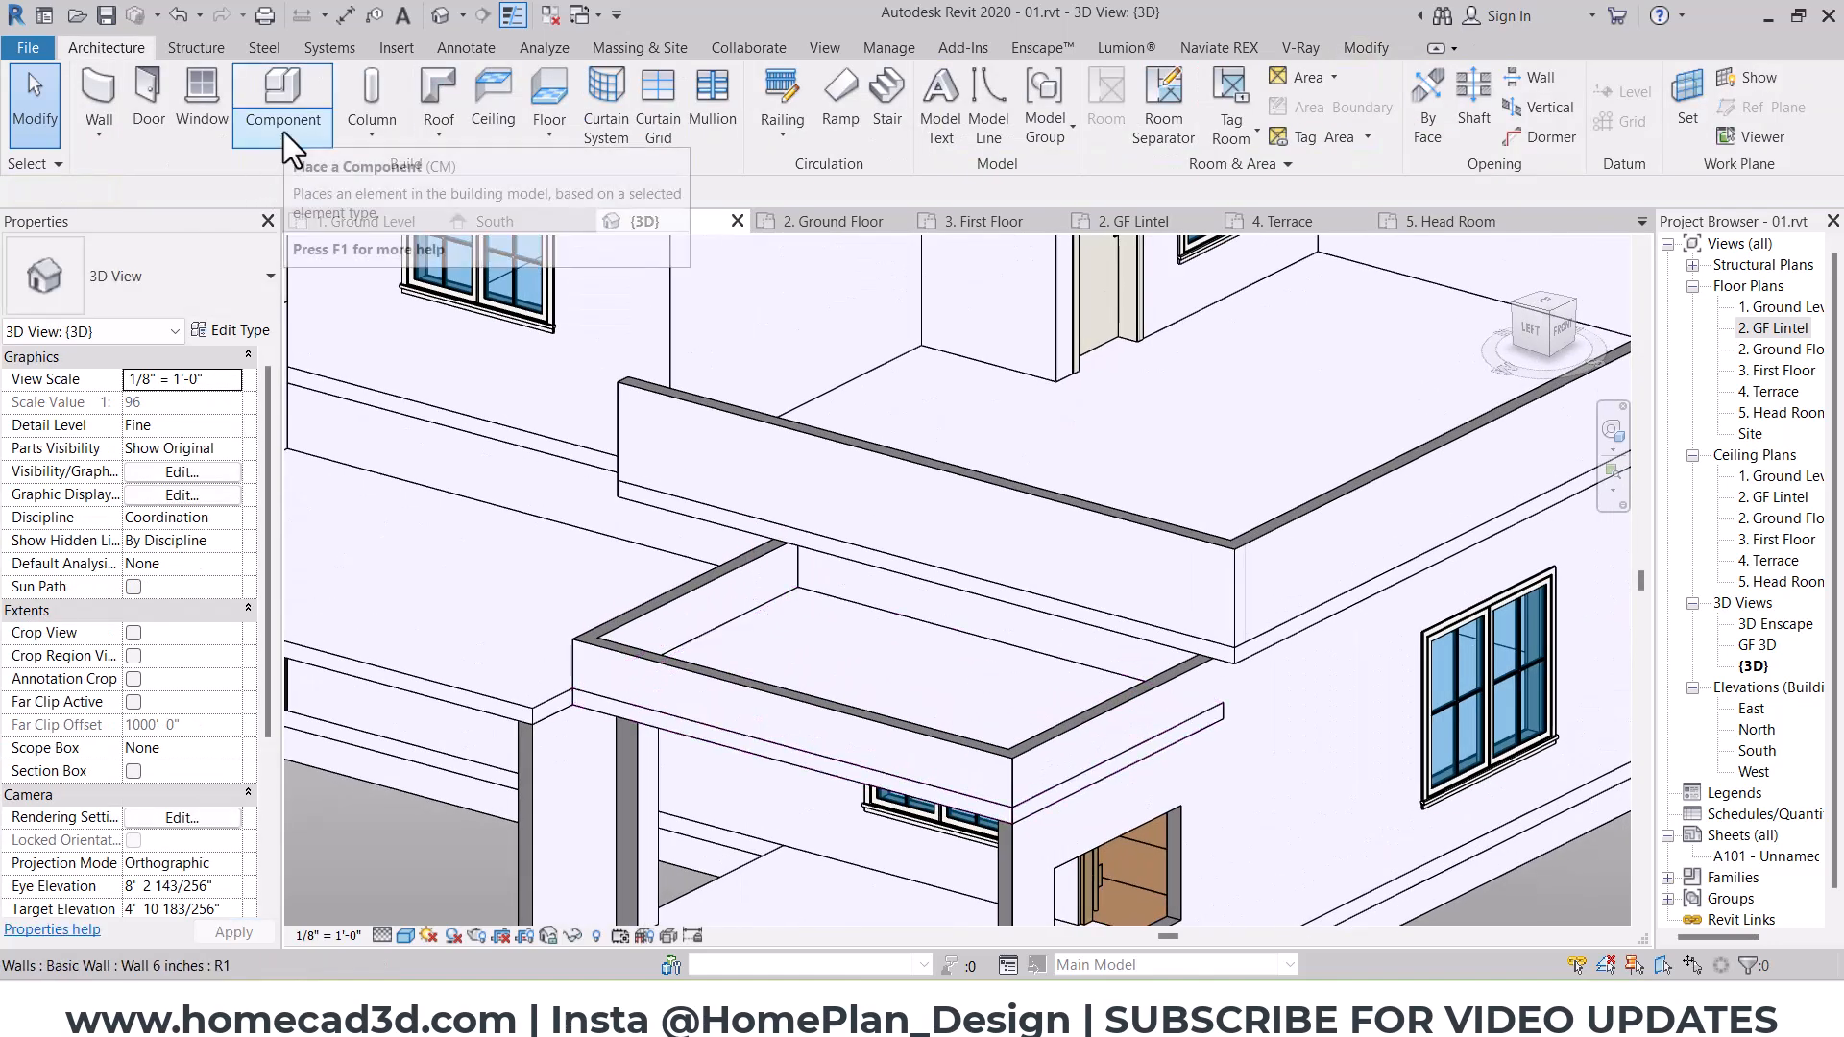
pyautogui.click(851, 692)
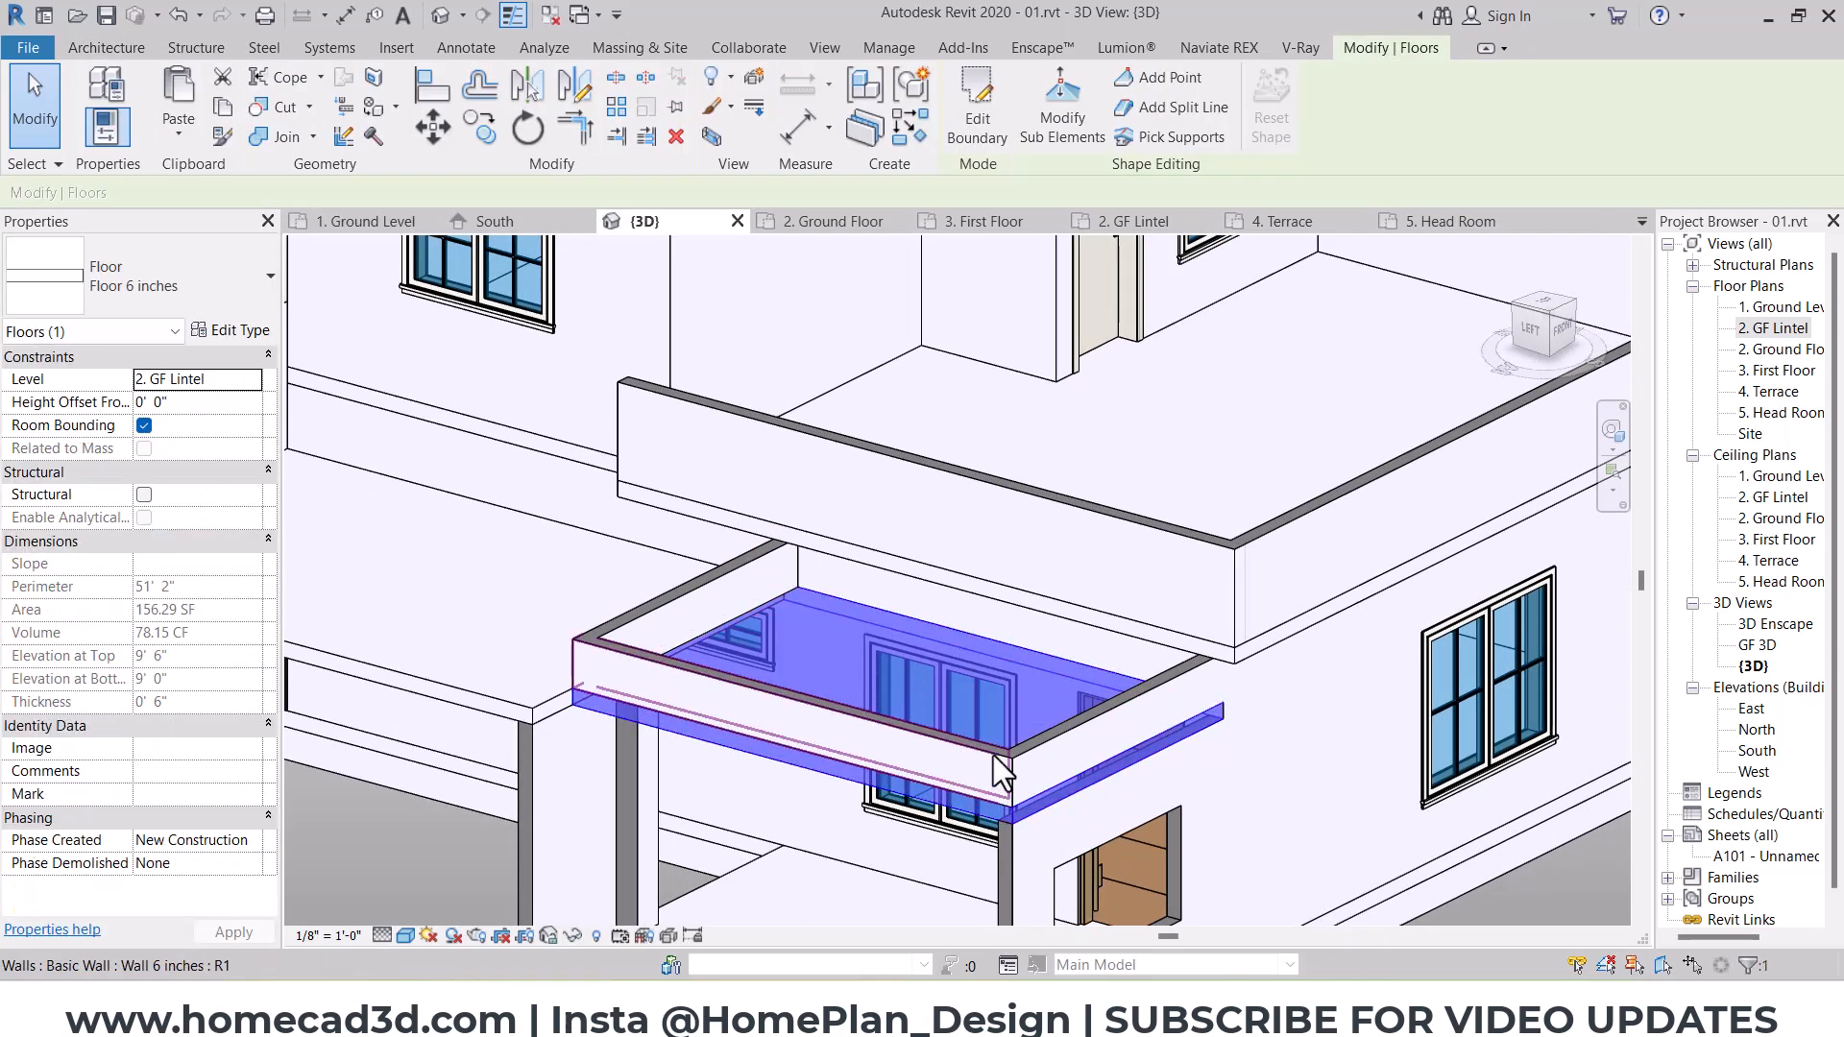
pyautogui.click(1527, 332)
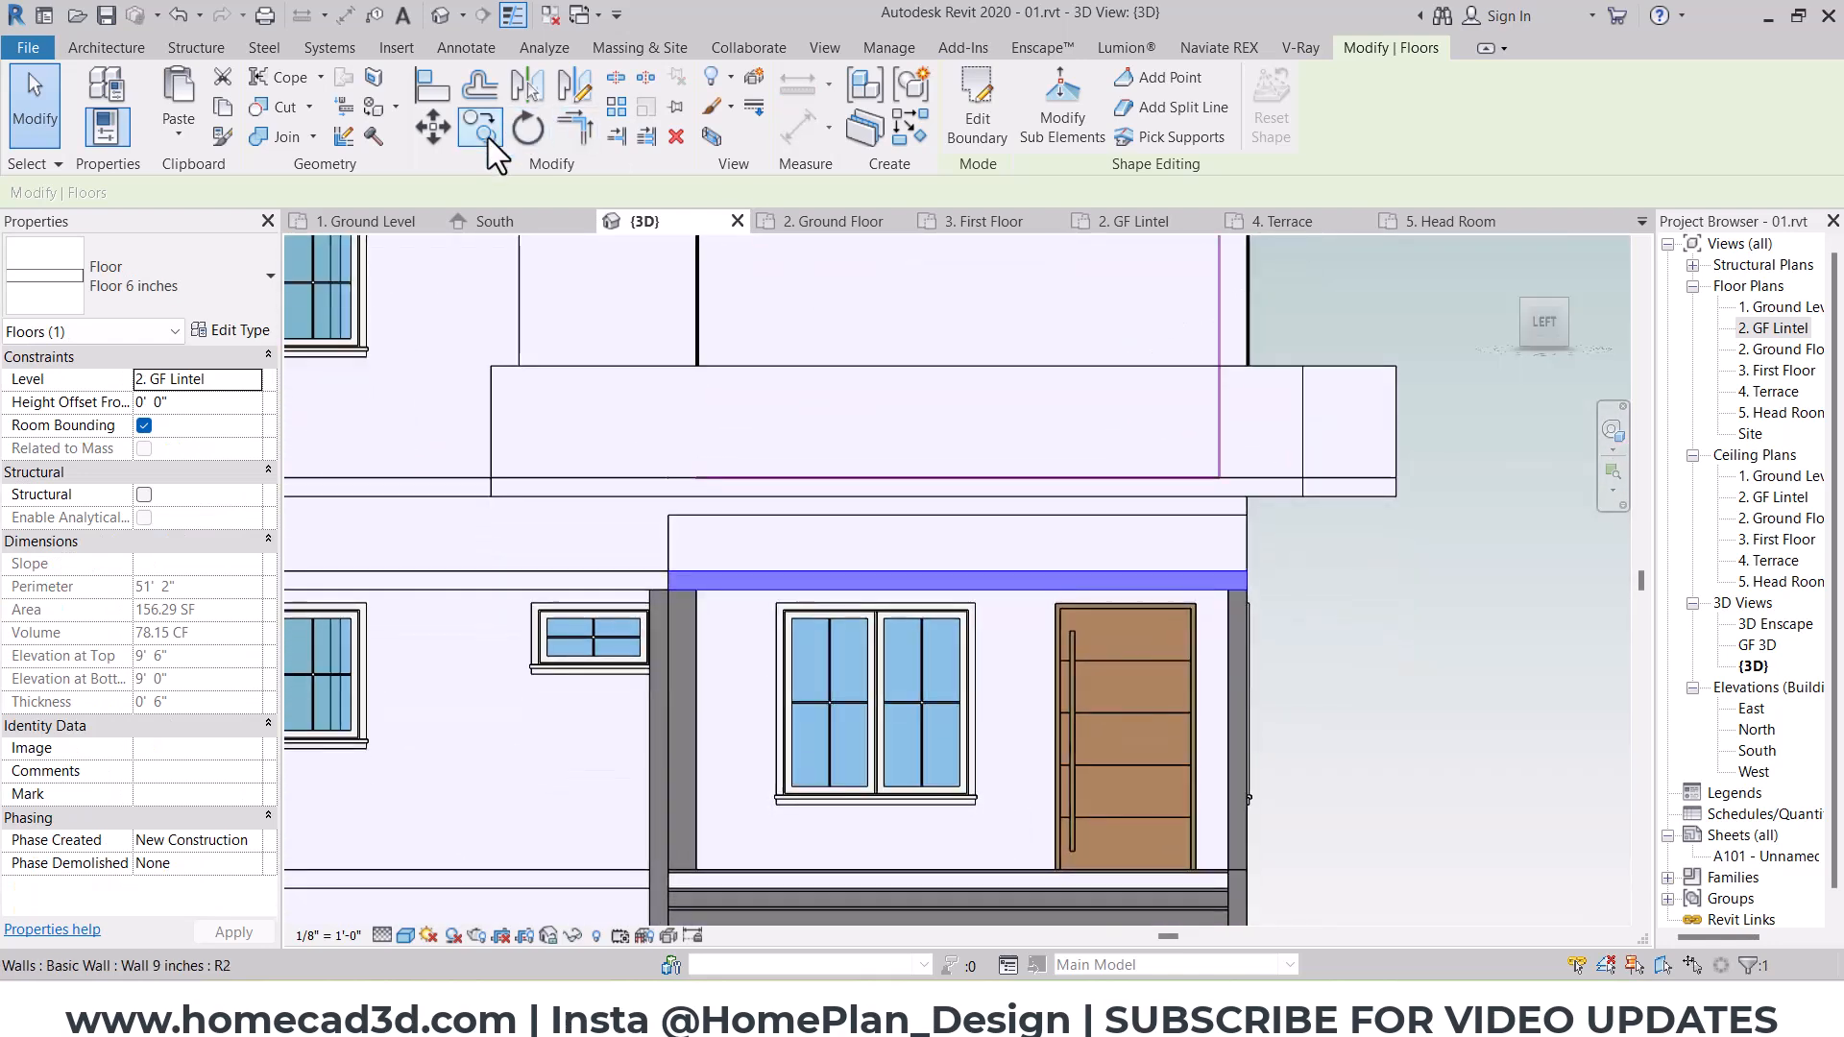
pyautogui.click(488, 137)
pyautogui.scroll(4, 710, 586)
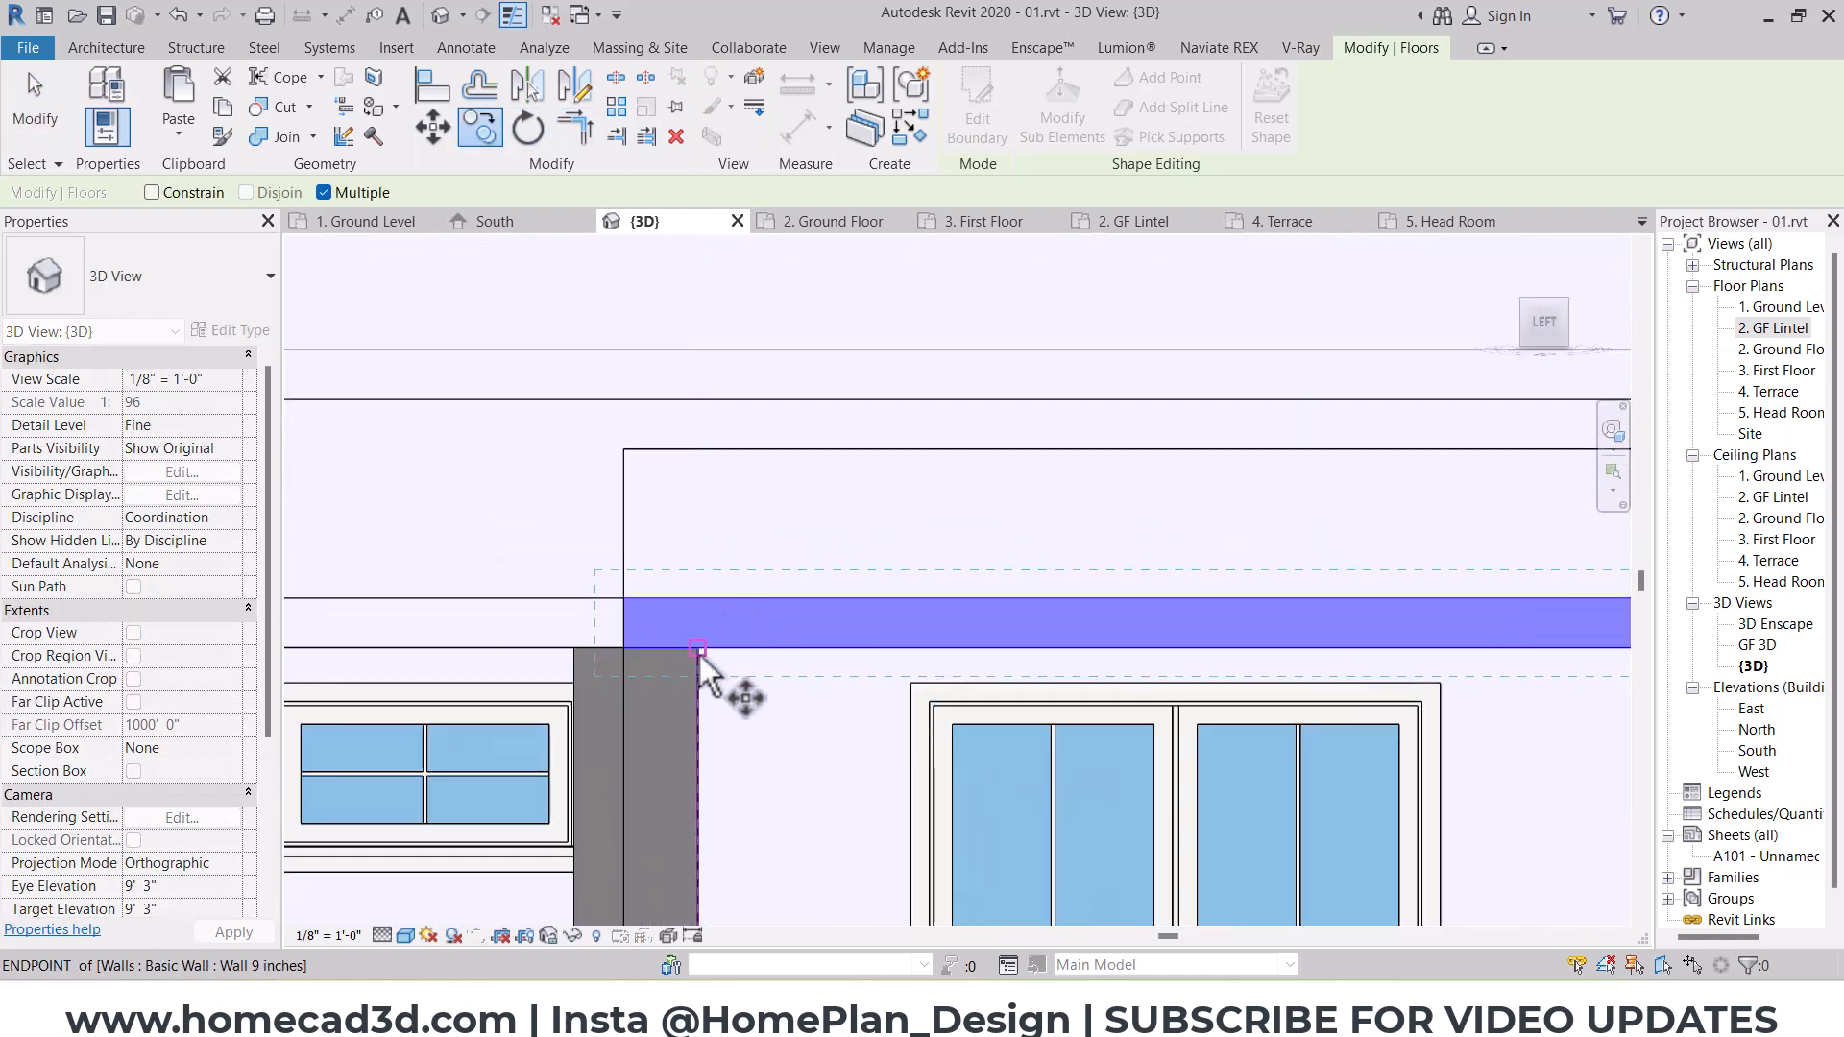
pyautogui.click(697, 457)
pyautogui.scroll(-3, 881, 455)
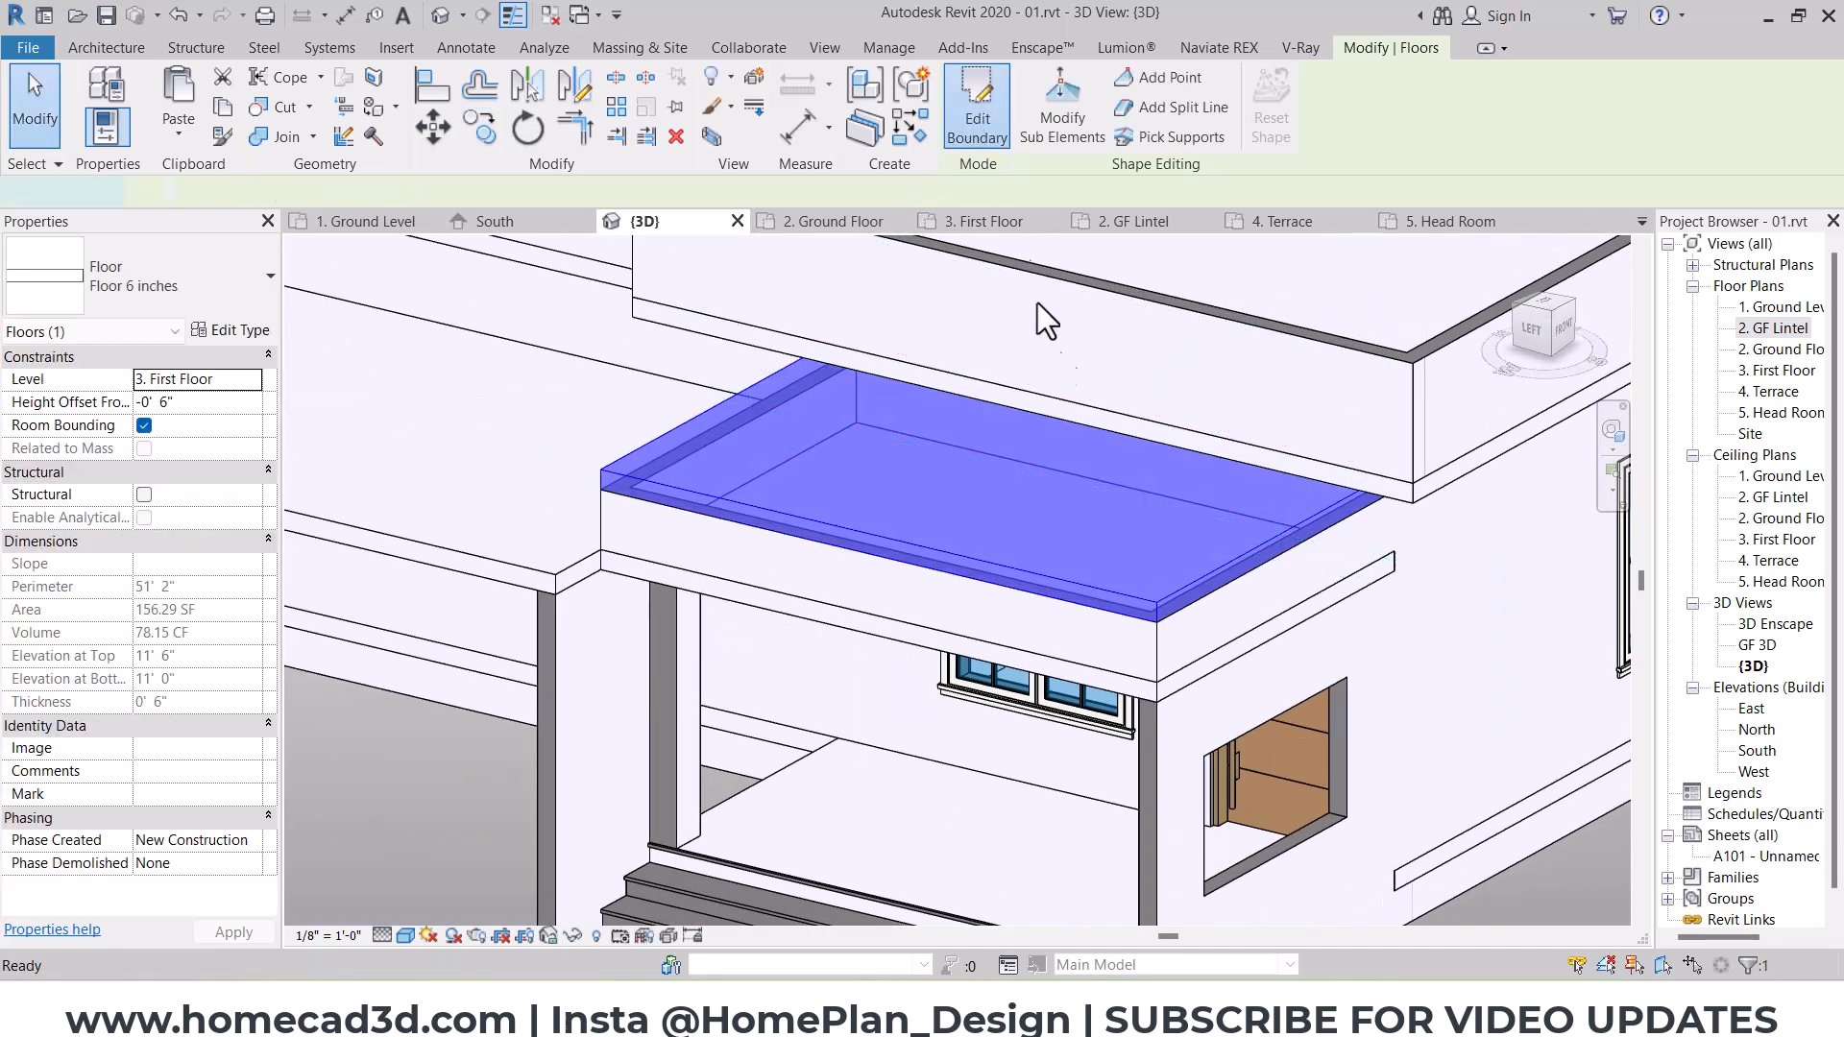
# Step: Edit the copied slab's boundary, offsetting its south, west and north edges 1' outward, and finish the sketch
pyautogui.click(977, 105)
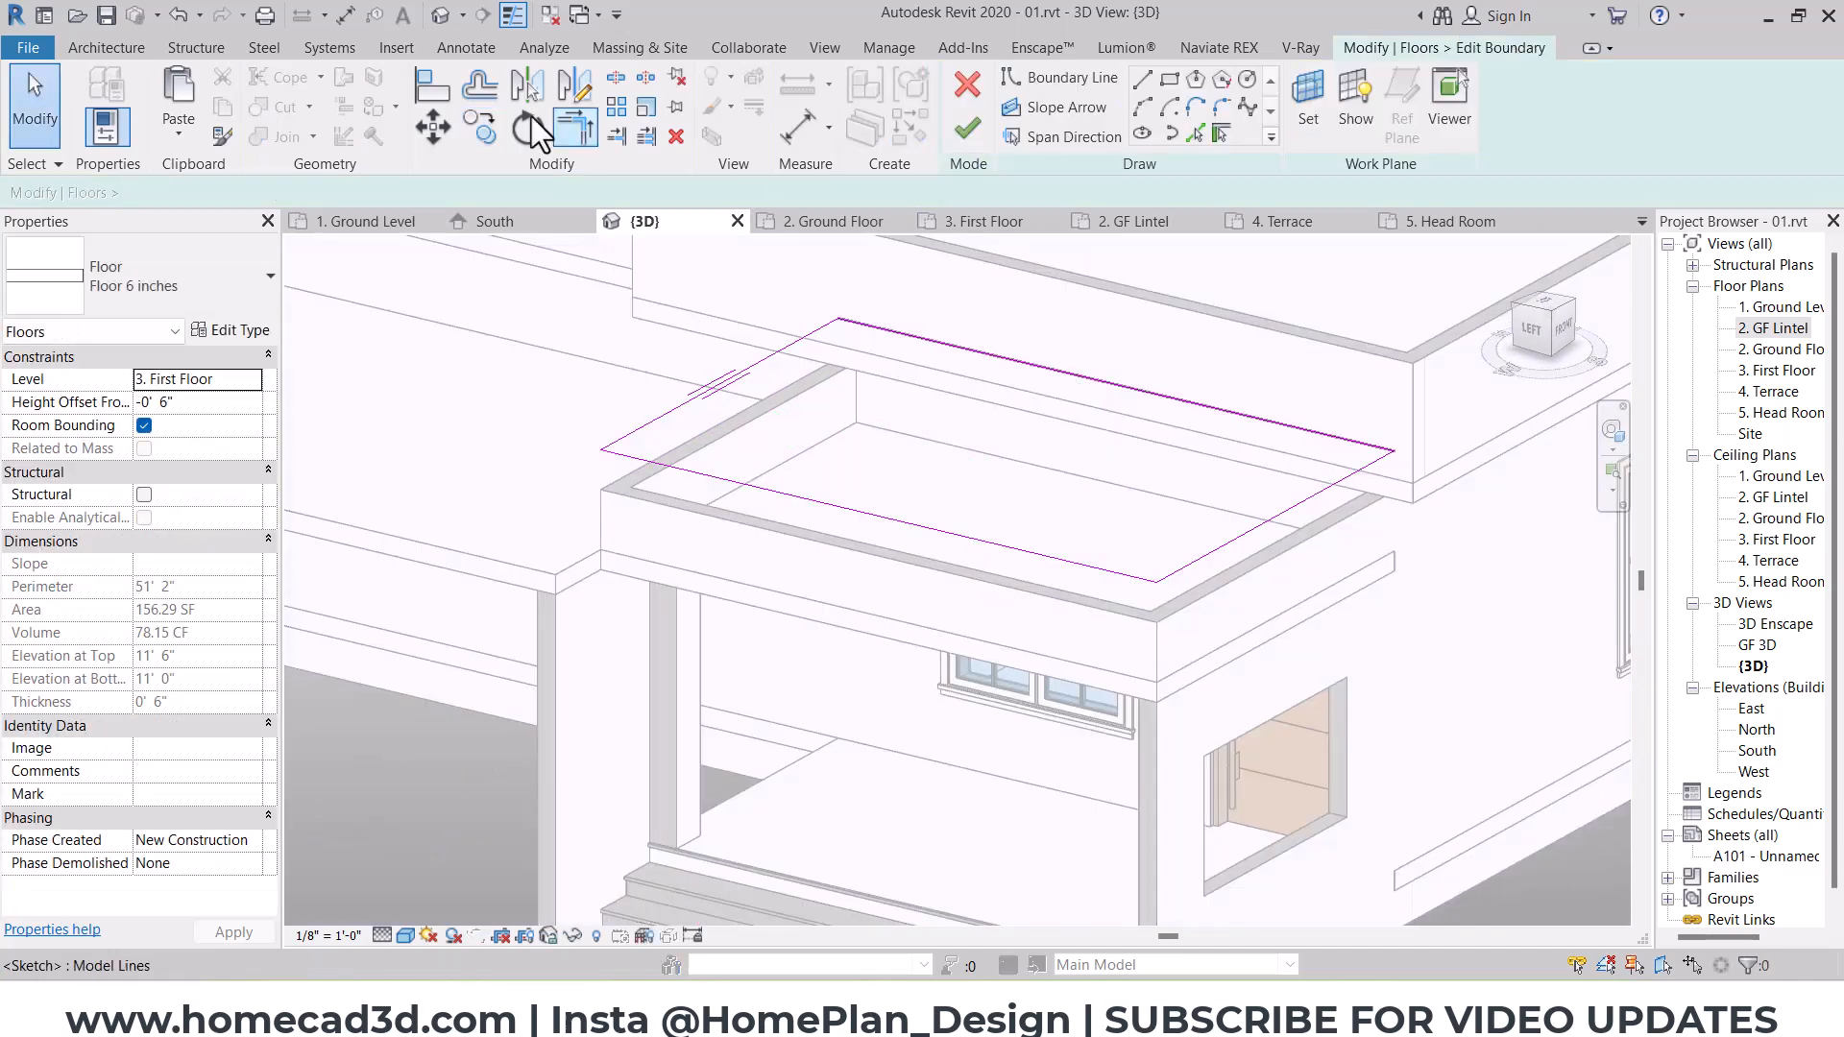
pyautogui.click(483, 91)
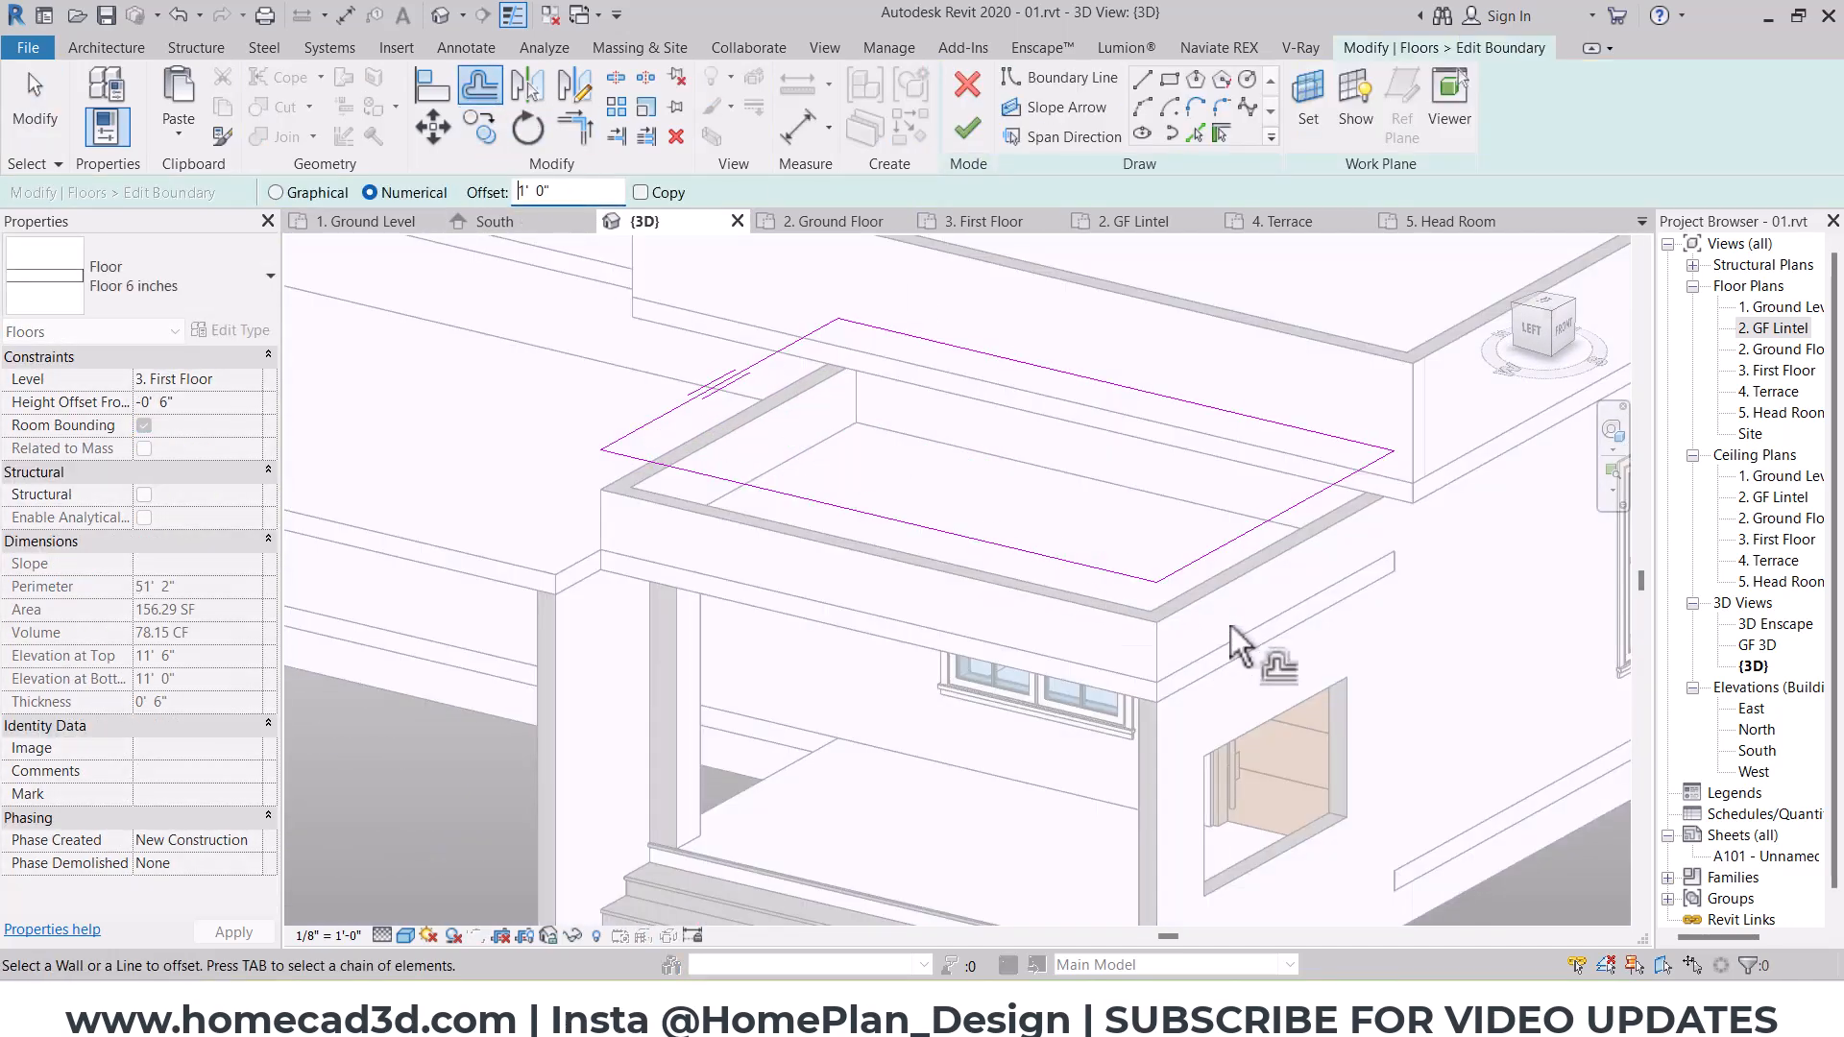
pyautogui.click(1275, 528)
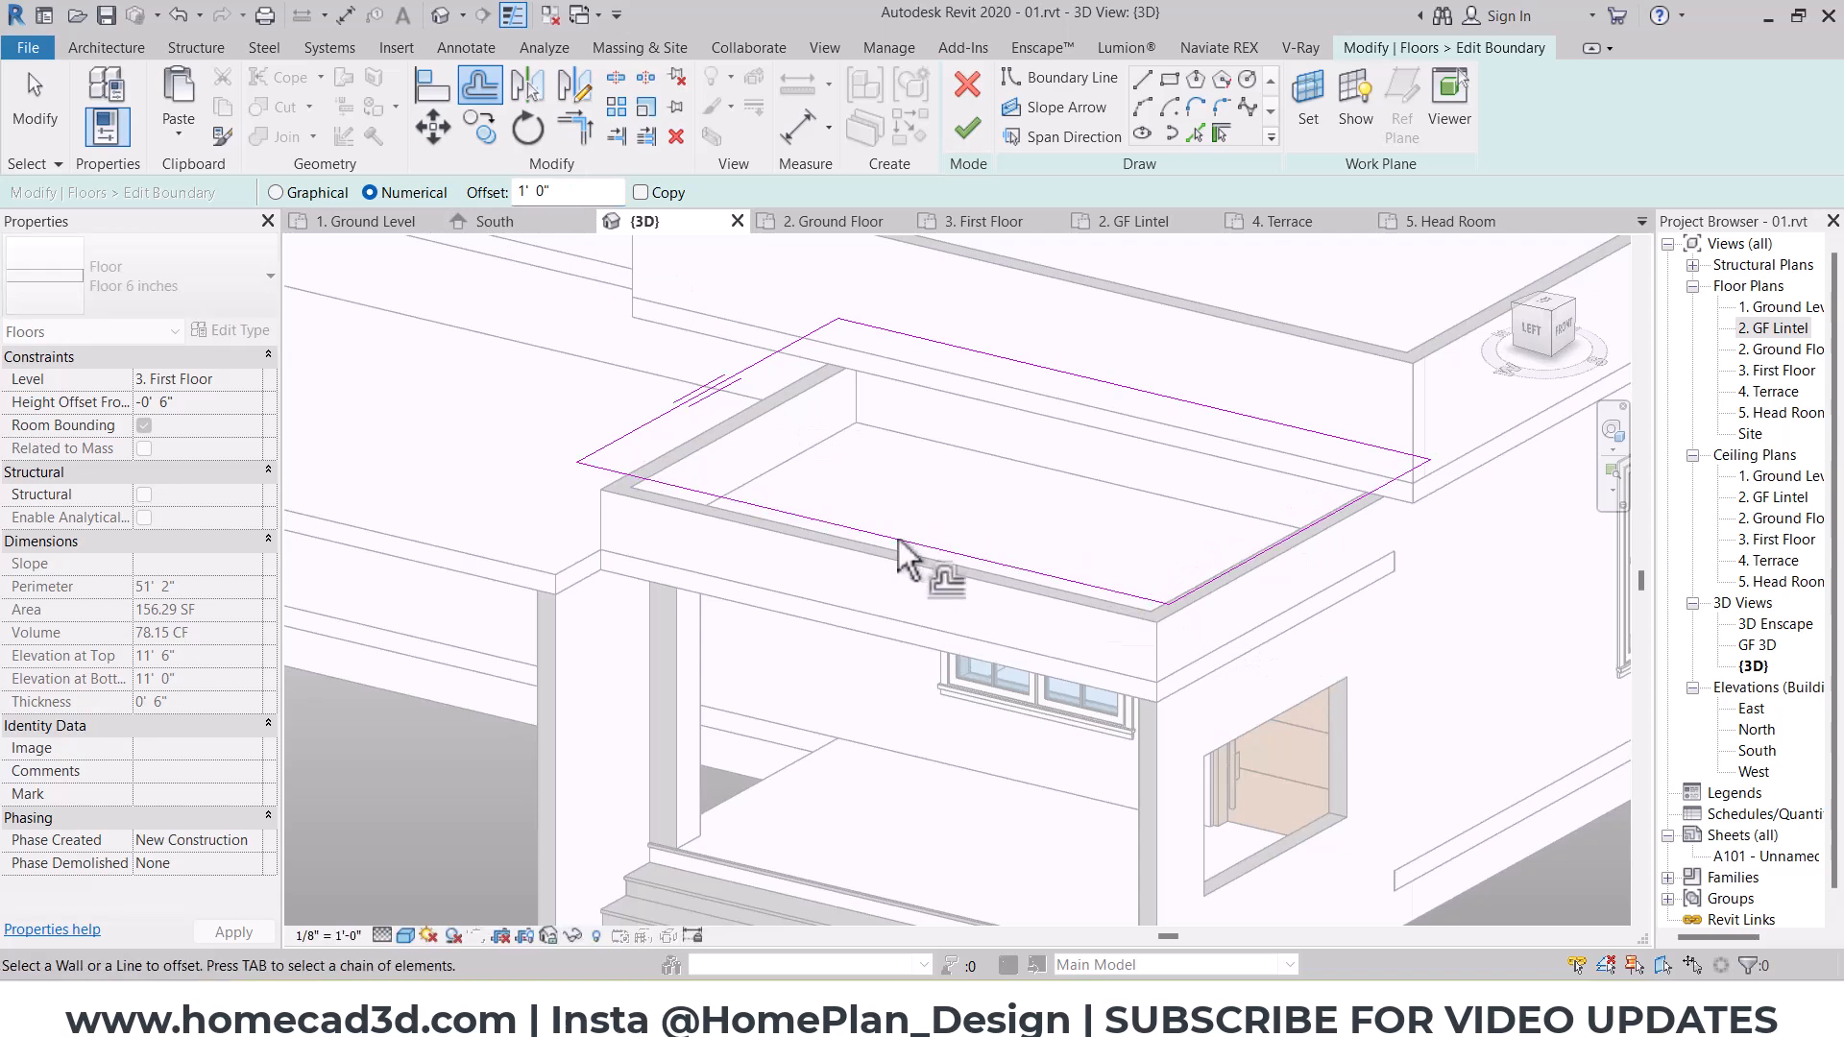
pyautogui.click(967, 127)
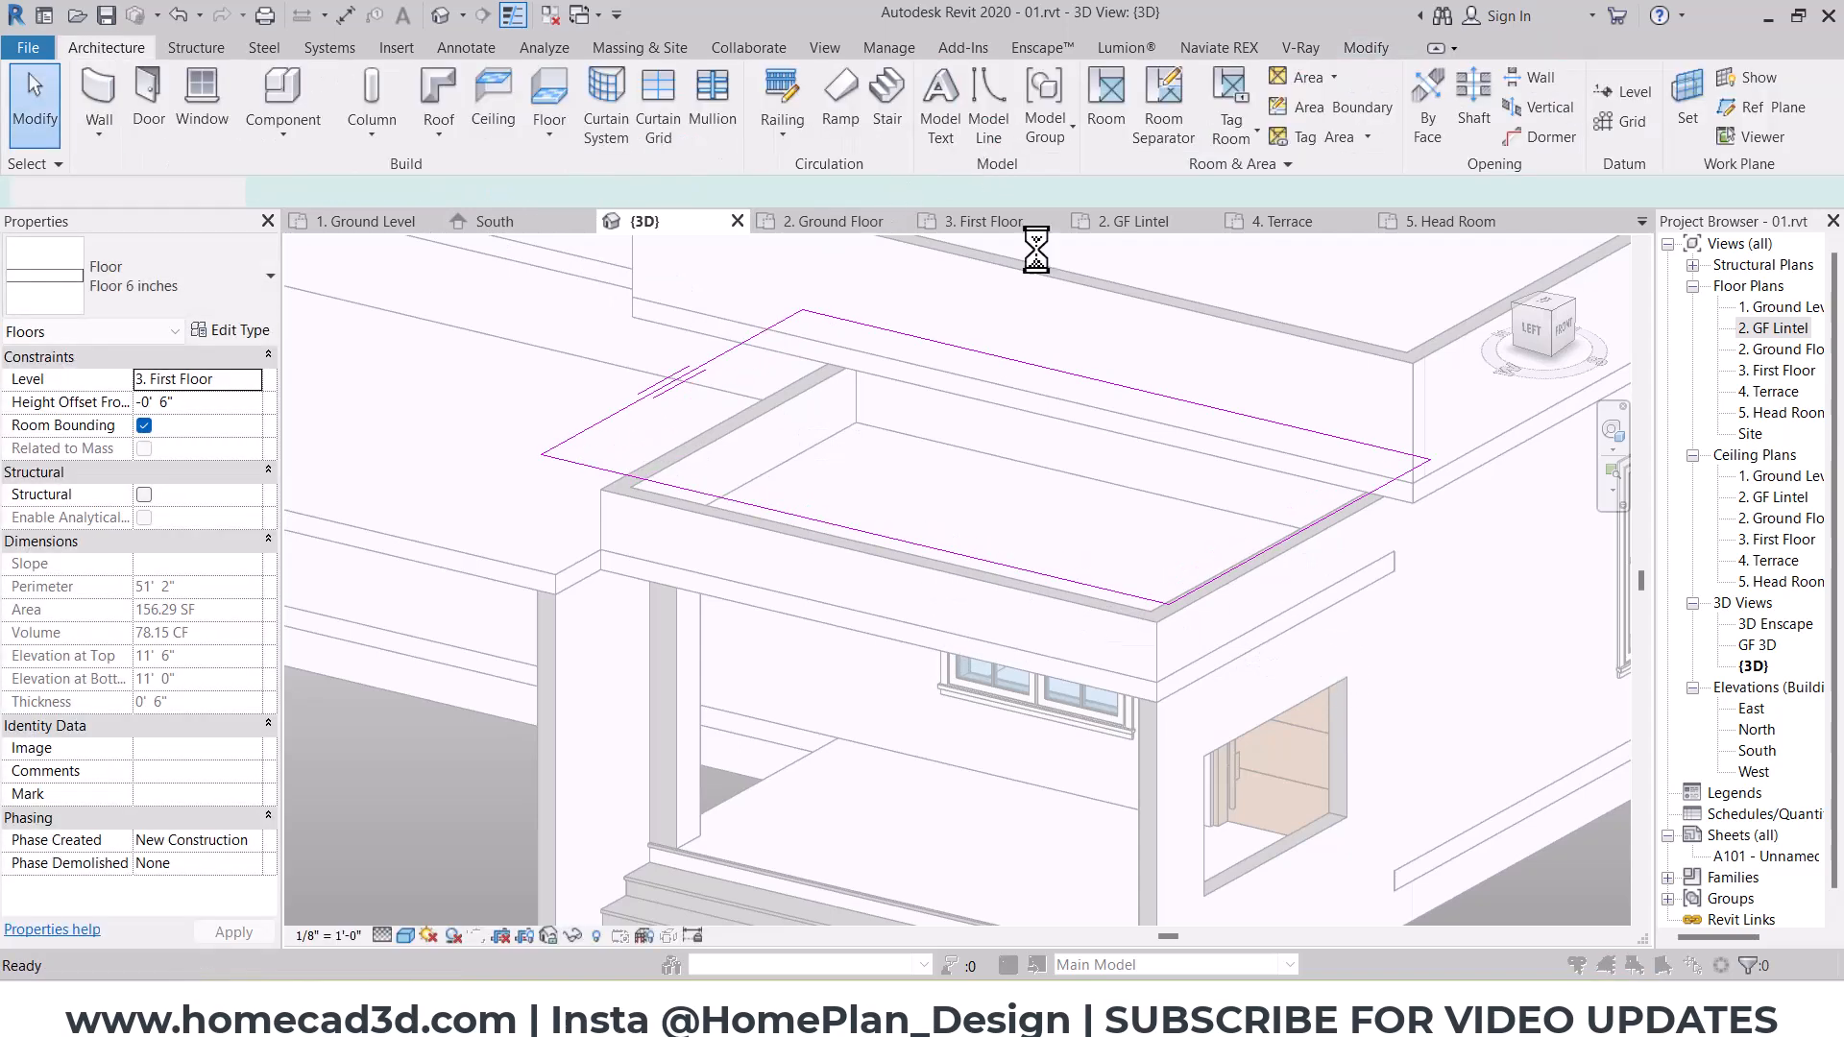
pyautogui.click(983, 514)
pyautogui.press('Return')
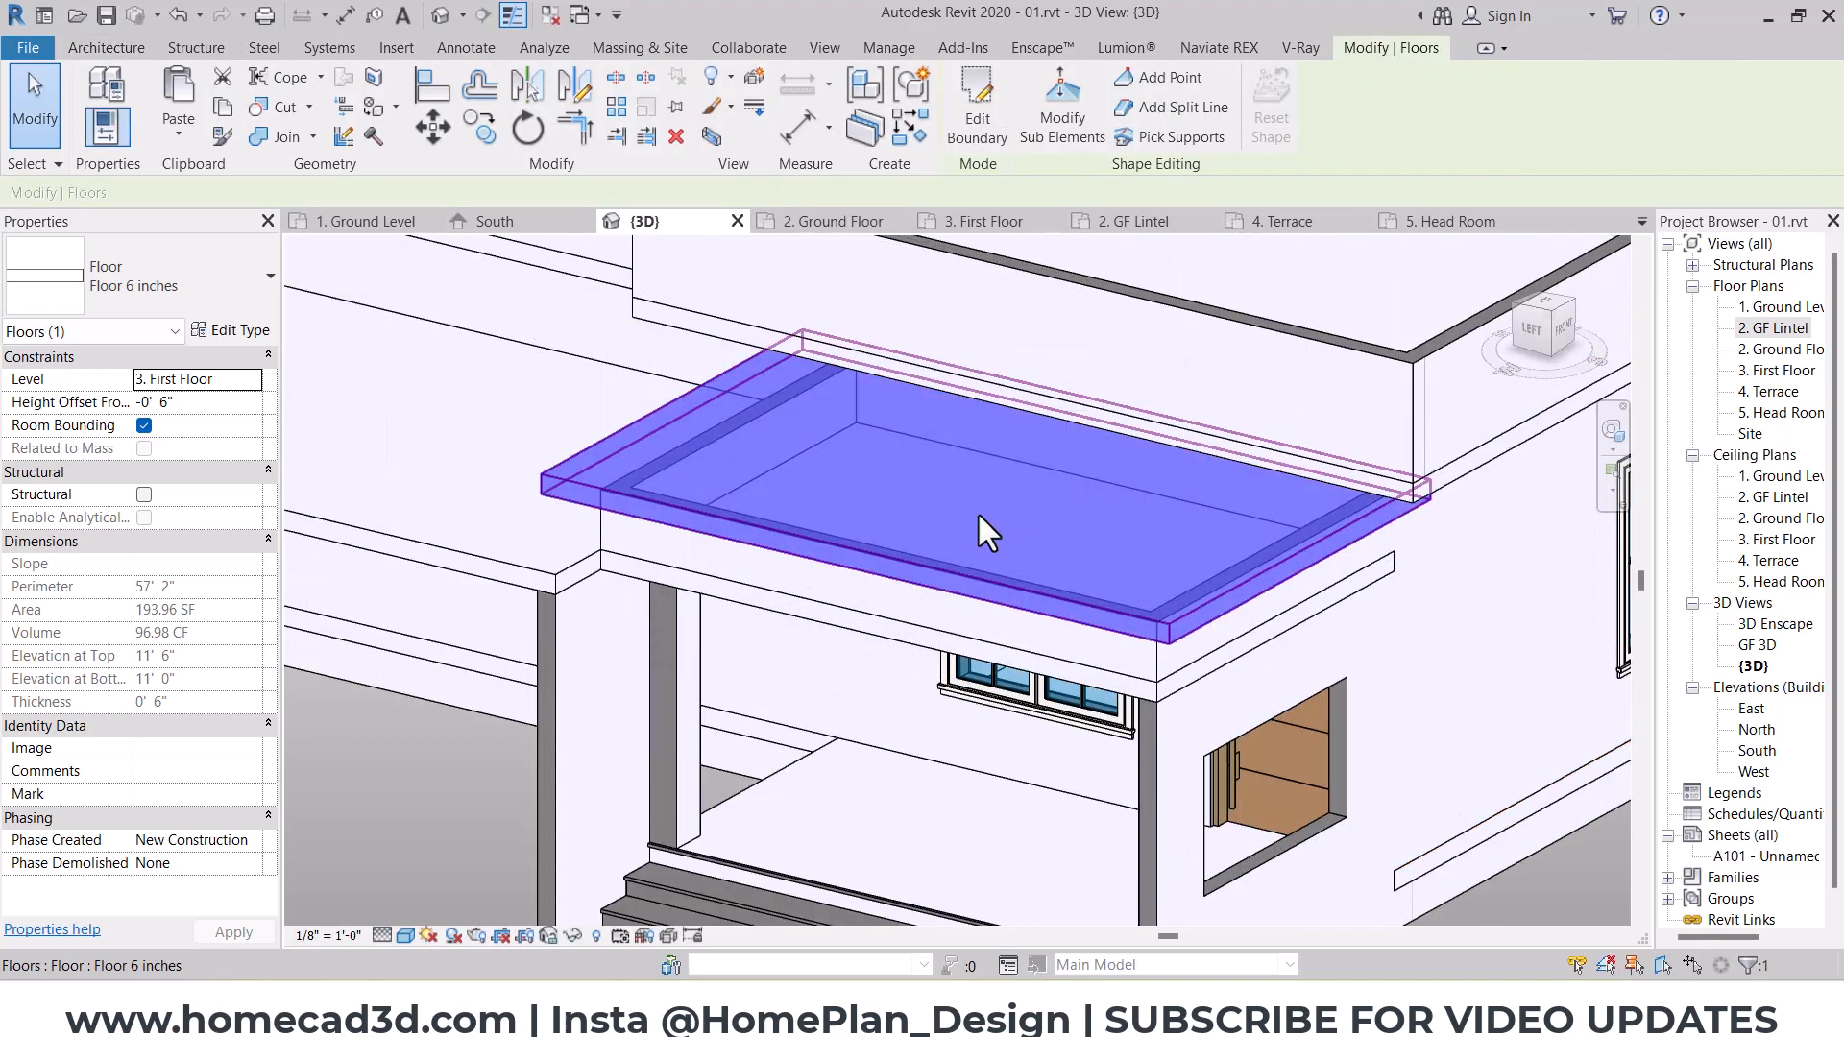
pyautogui.press('Escape')
# Step: Edit the first-floor terrace slab's boundary, aligning its short north edge with the porch roof slab's north face, and finish without attaching walls
pyautogui.scroll(-2, 1008, 566)
pyautogui.keyDown('shift'); pyautogui.moveTo(1248, 722); pyautogui.dragTo(1465, 739, button='middle'); pyautogui.keyUp('shift')
pyautogui.moveTo(1210, 643); pyautogui.dragTo(1358, 775, button='middle')
pyautogui.keyDown('shift'); pyautogui.moveTo(1076, 691); pyautogui.dragTo(1196, 754, button='middle'); pyautogui.keyUp('shift')
pyautogui.click(999, 641)
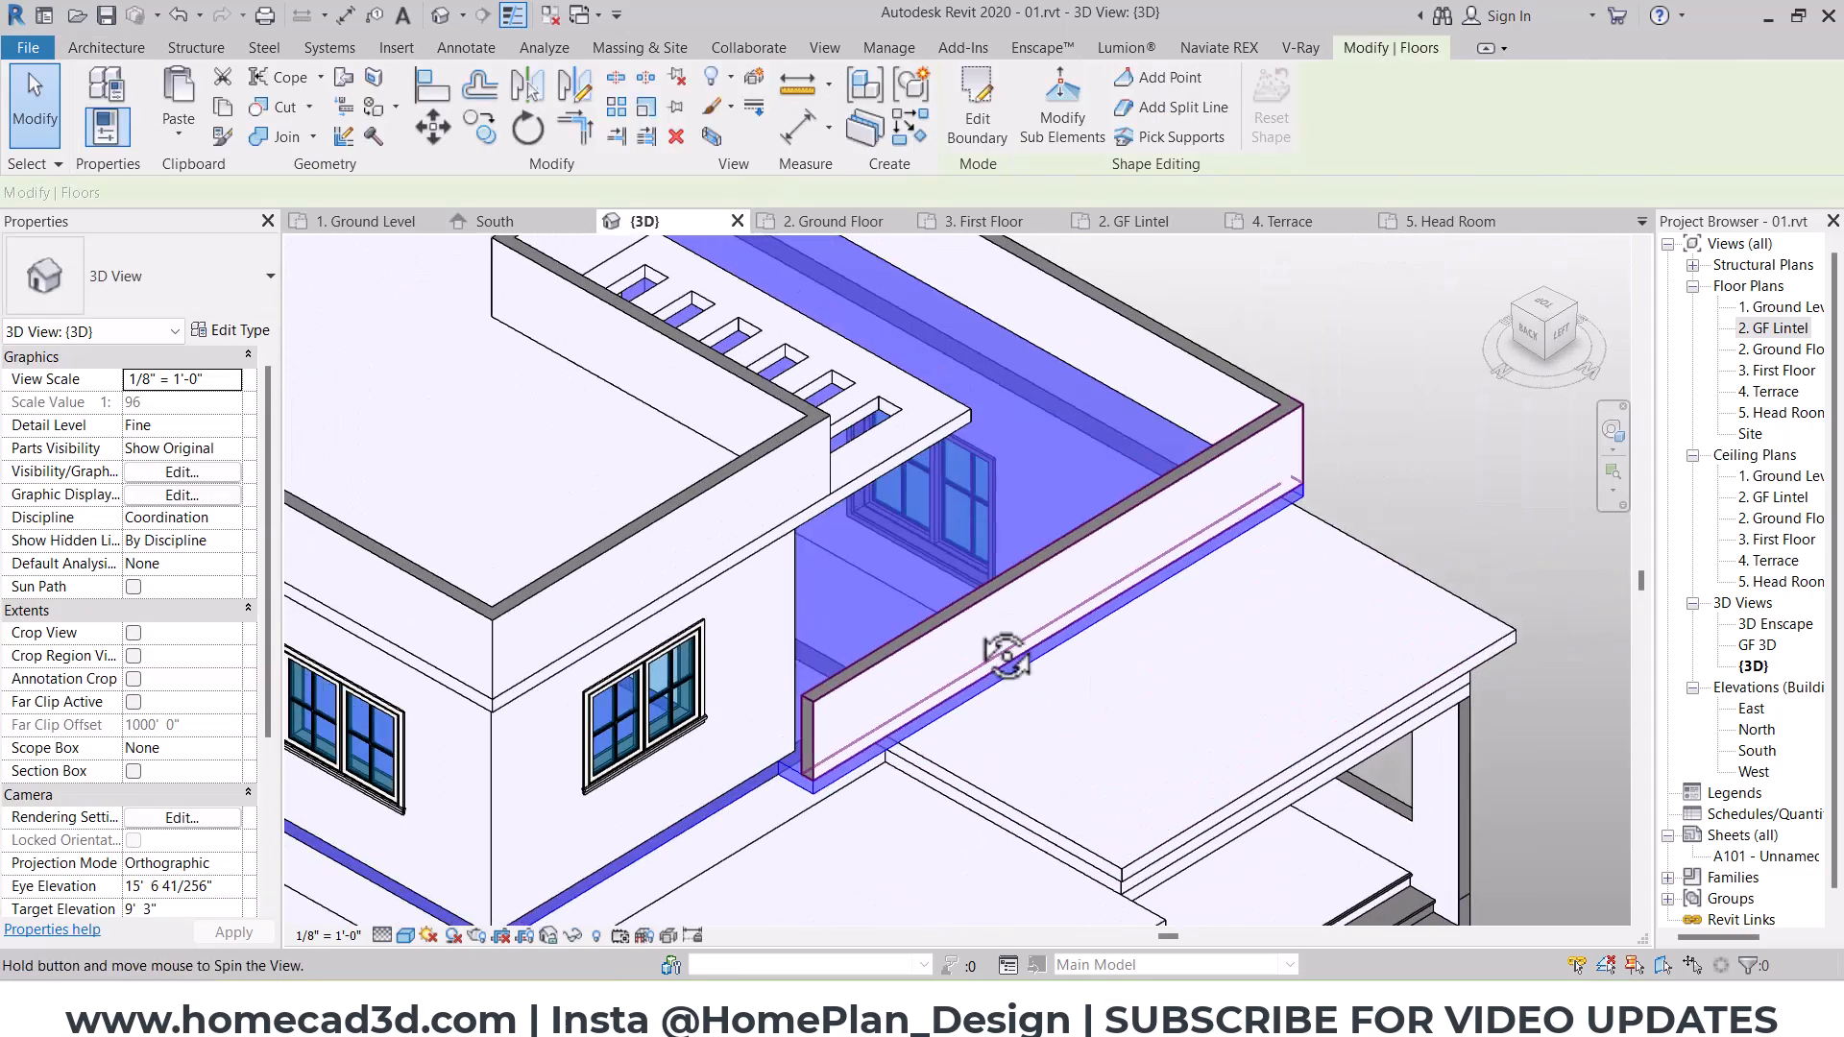
pyautogui.scroll(4, 961, 645)
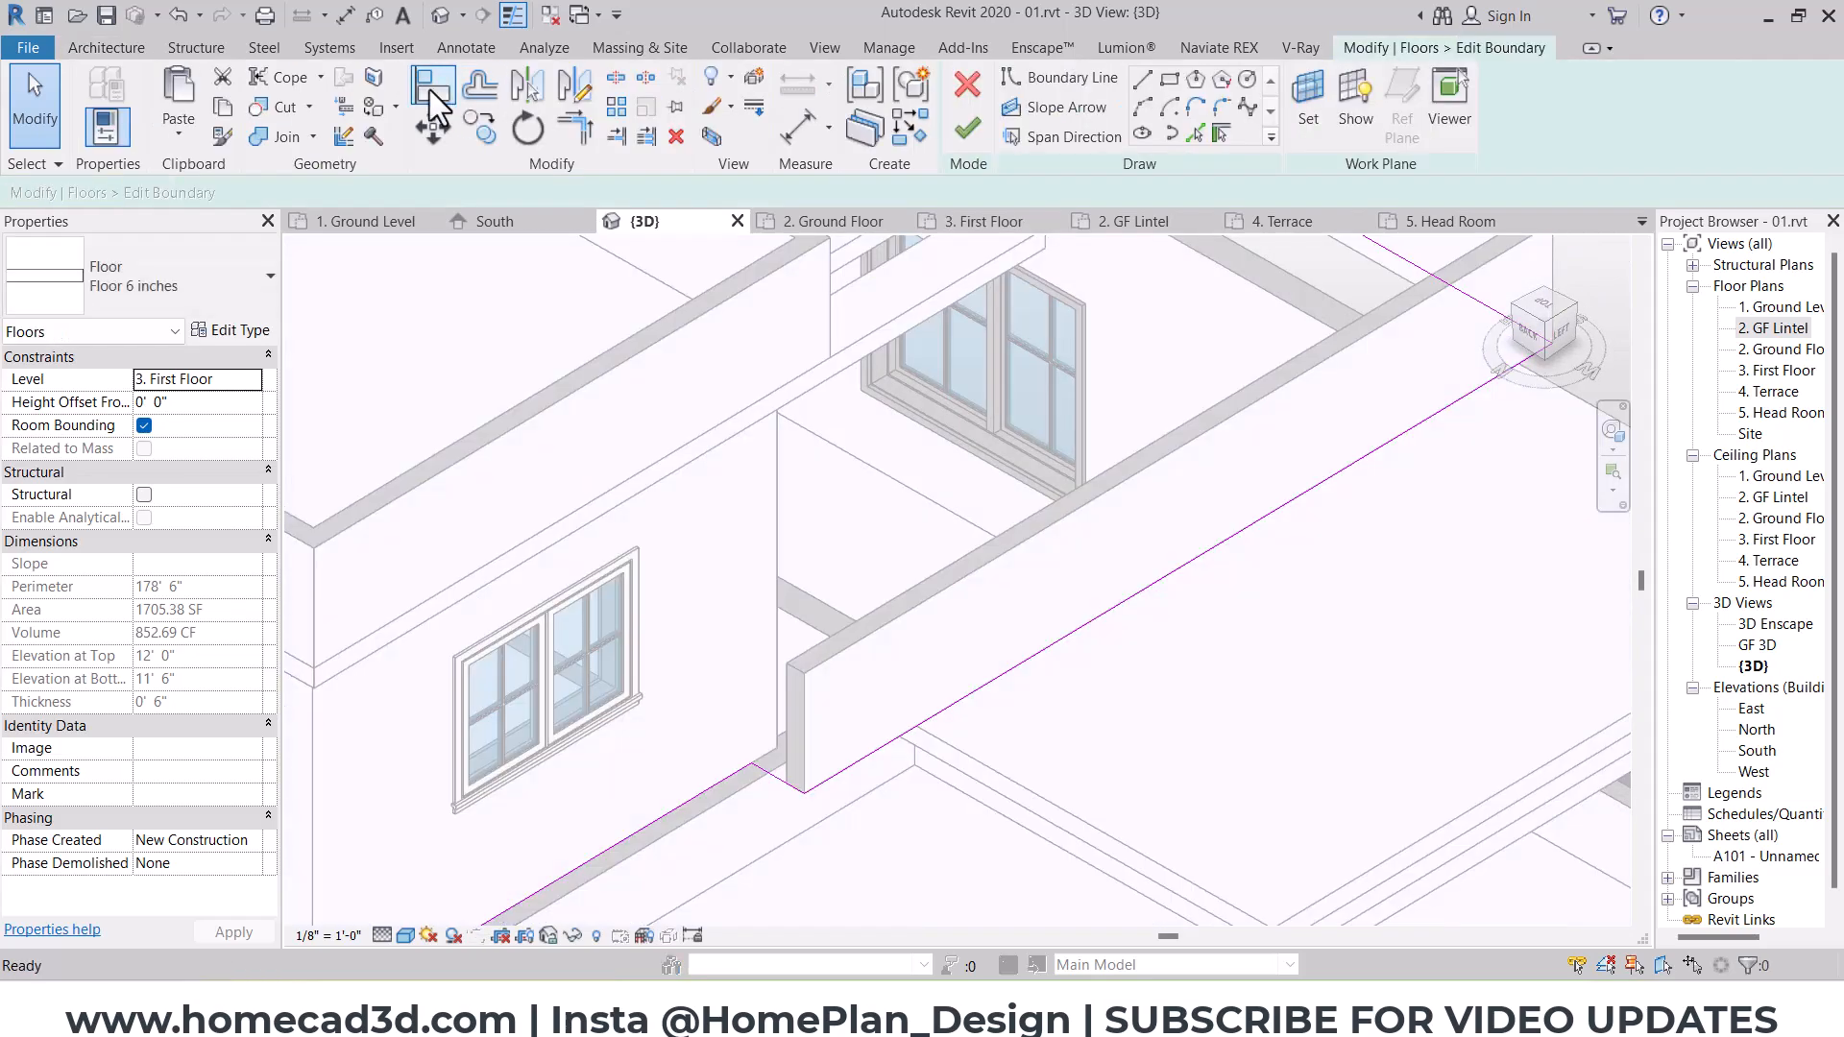
pyautogui.press('a')
pyautogui.press('l')
pyautogui.scroll(2, 903, 735)
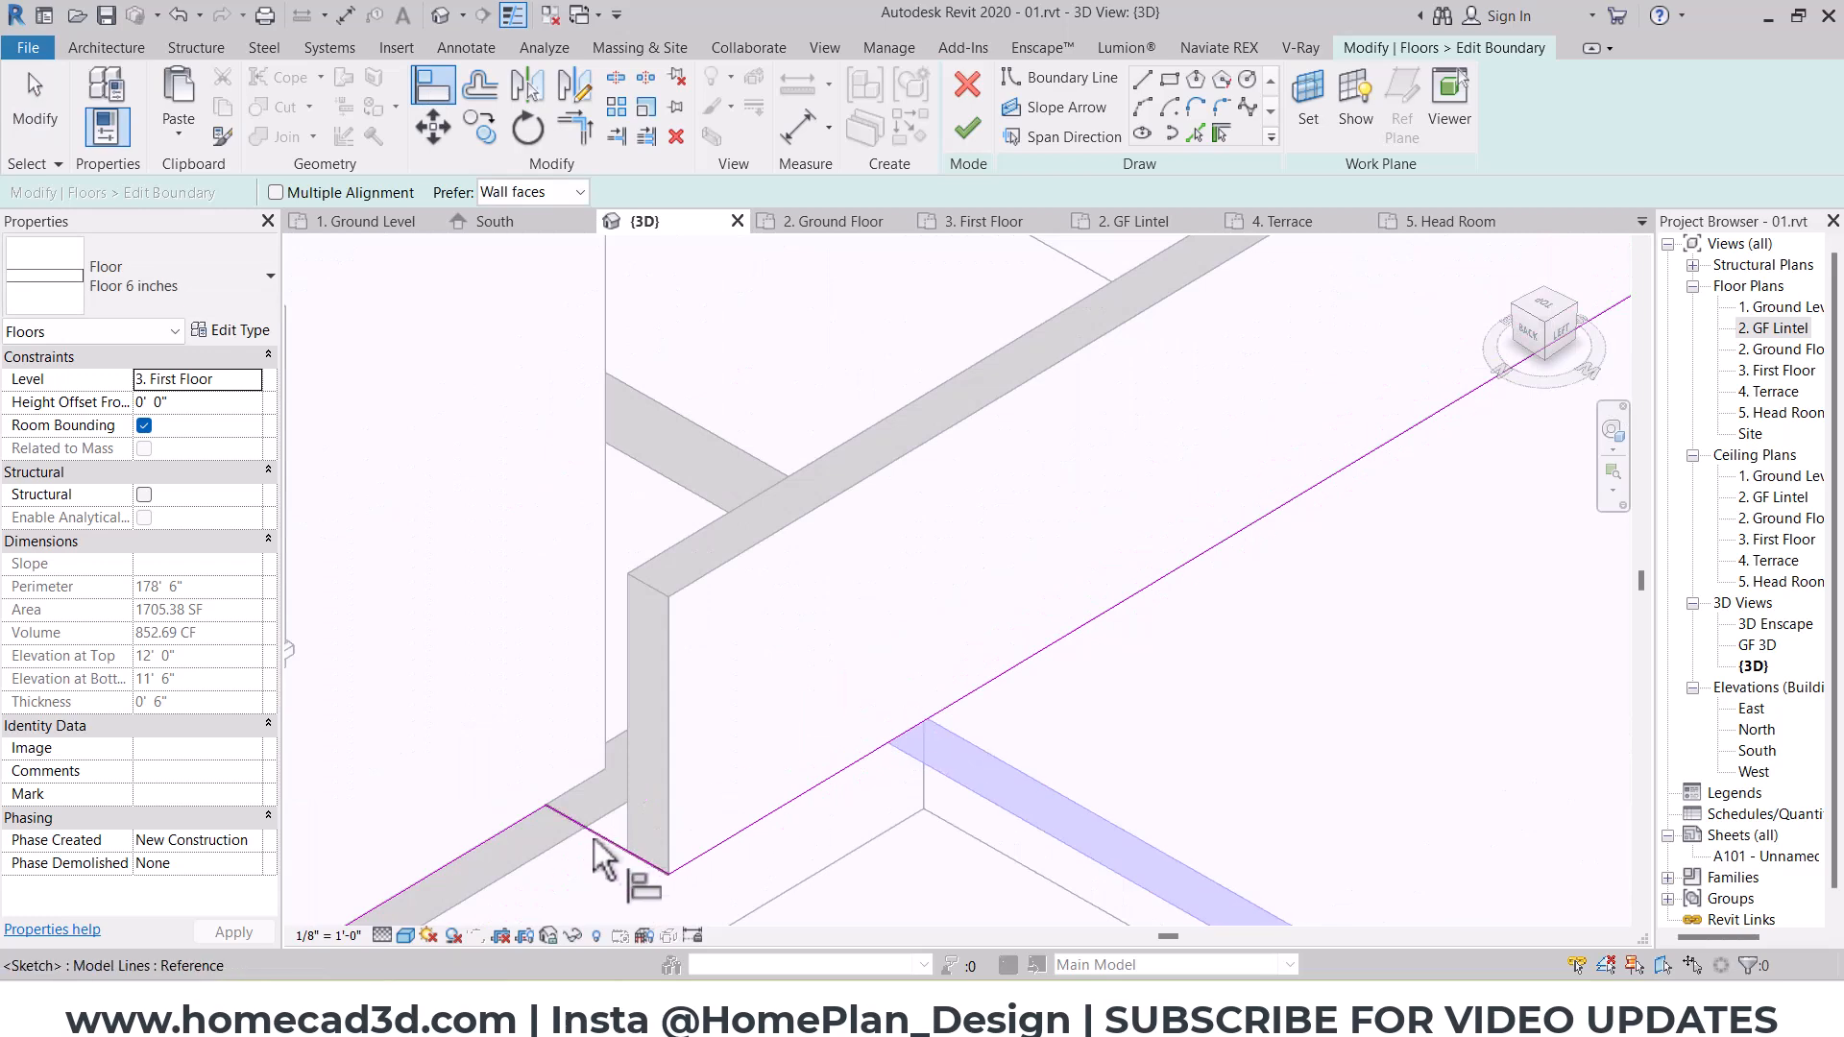
pyautogui.click(967, 127)
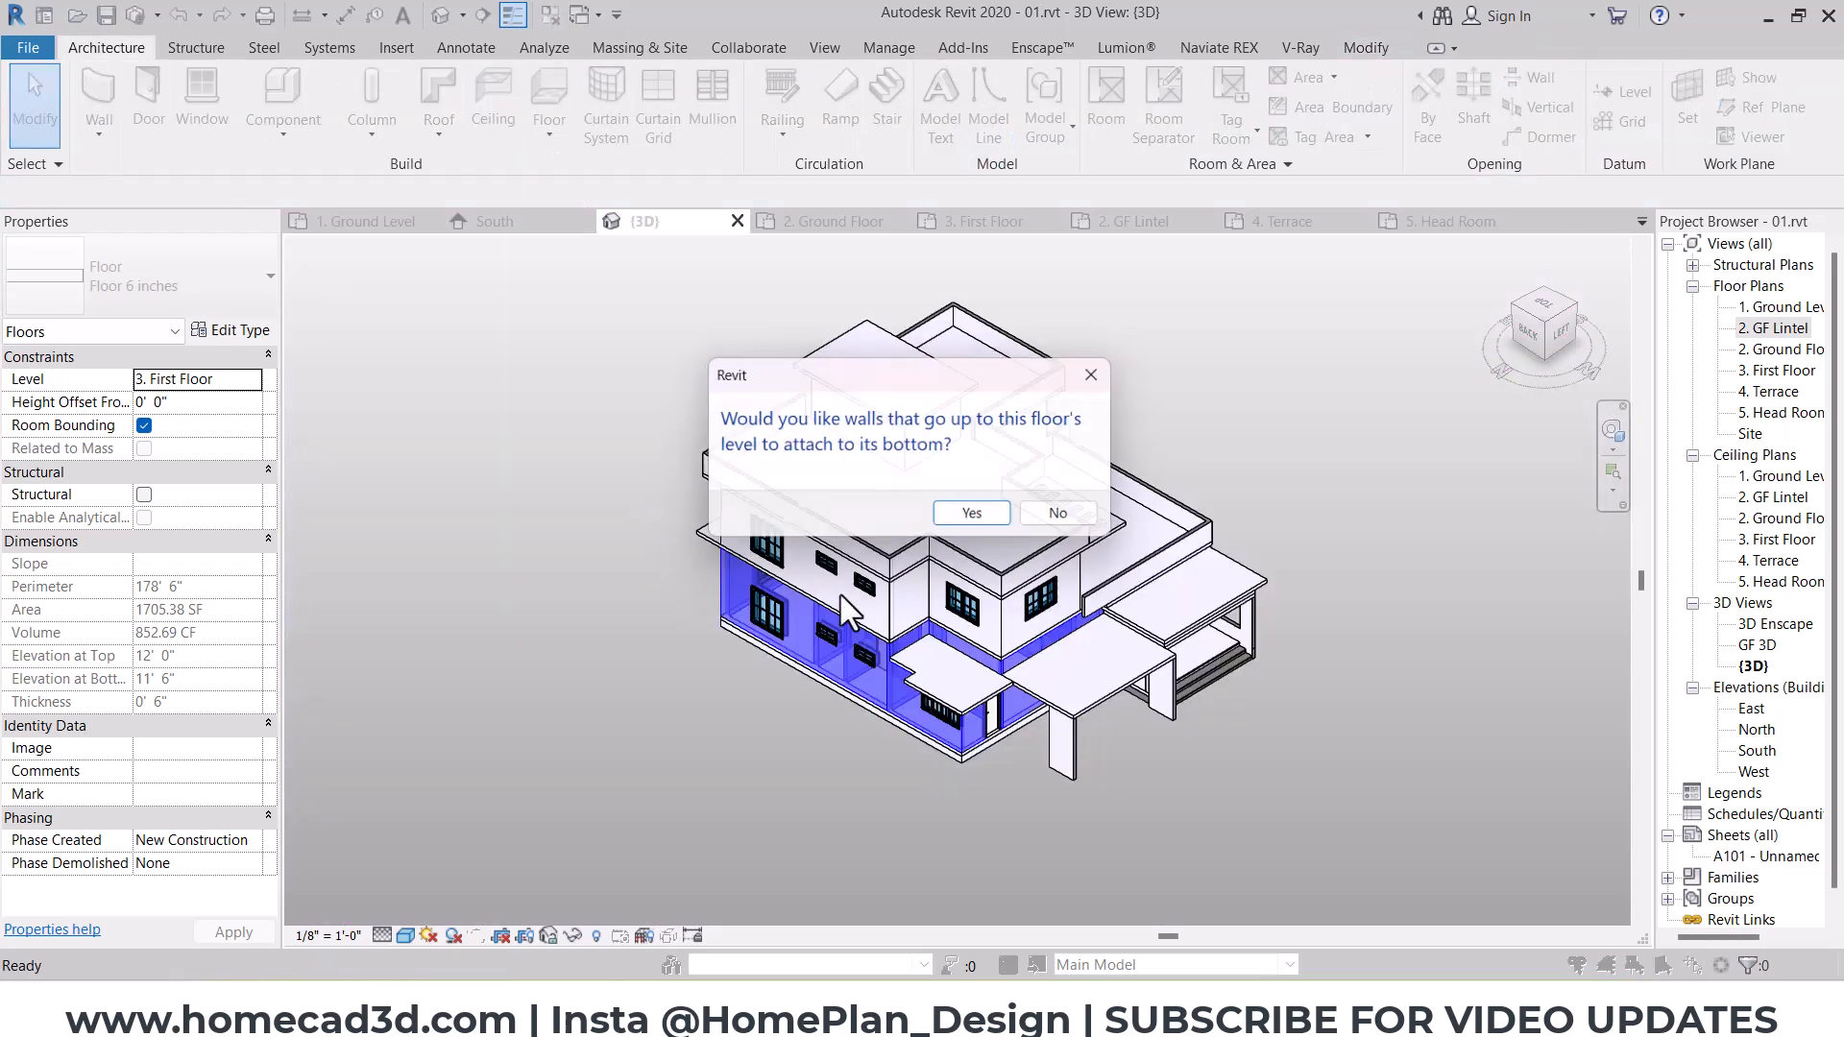
pyautogui.click(1055, 517)
# Step: Pull the west terrace parapet's north end back to the terrace slab's shortened north edge
pyautogui.scroll(10, 1095, 598)
pyautogui.click(769, 718)
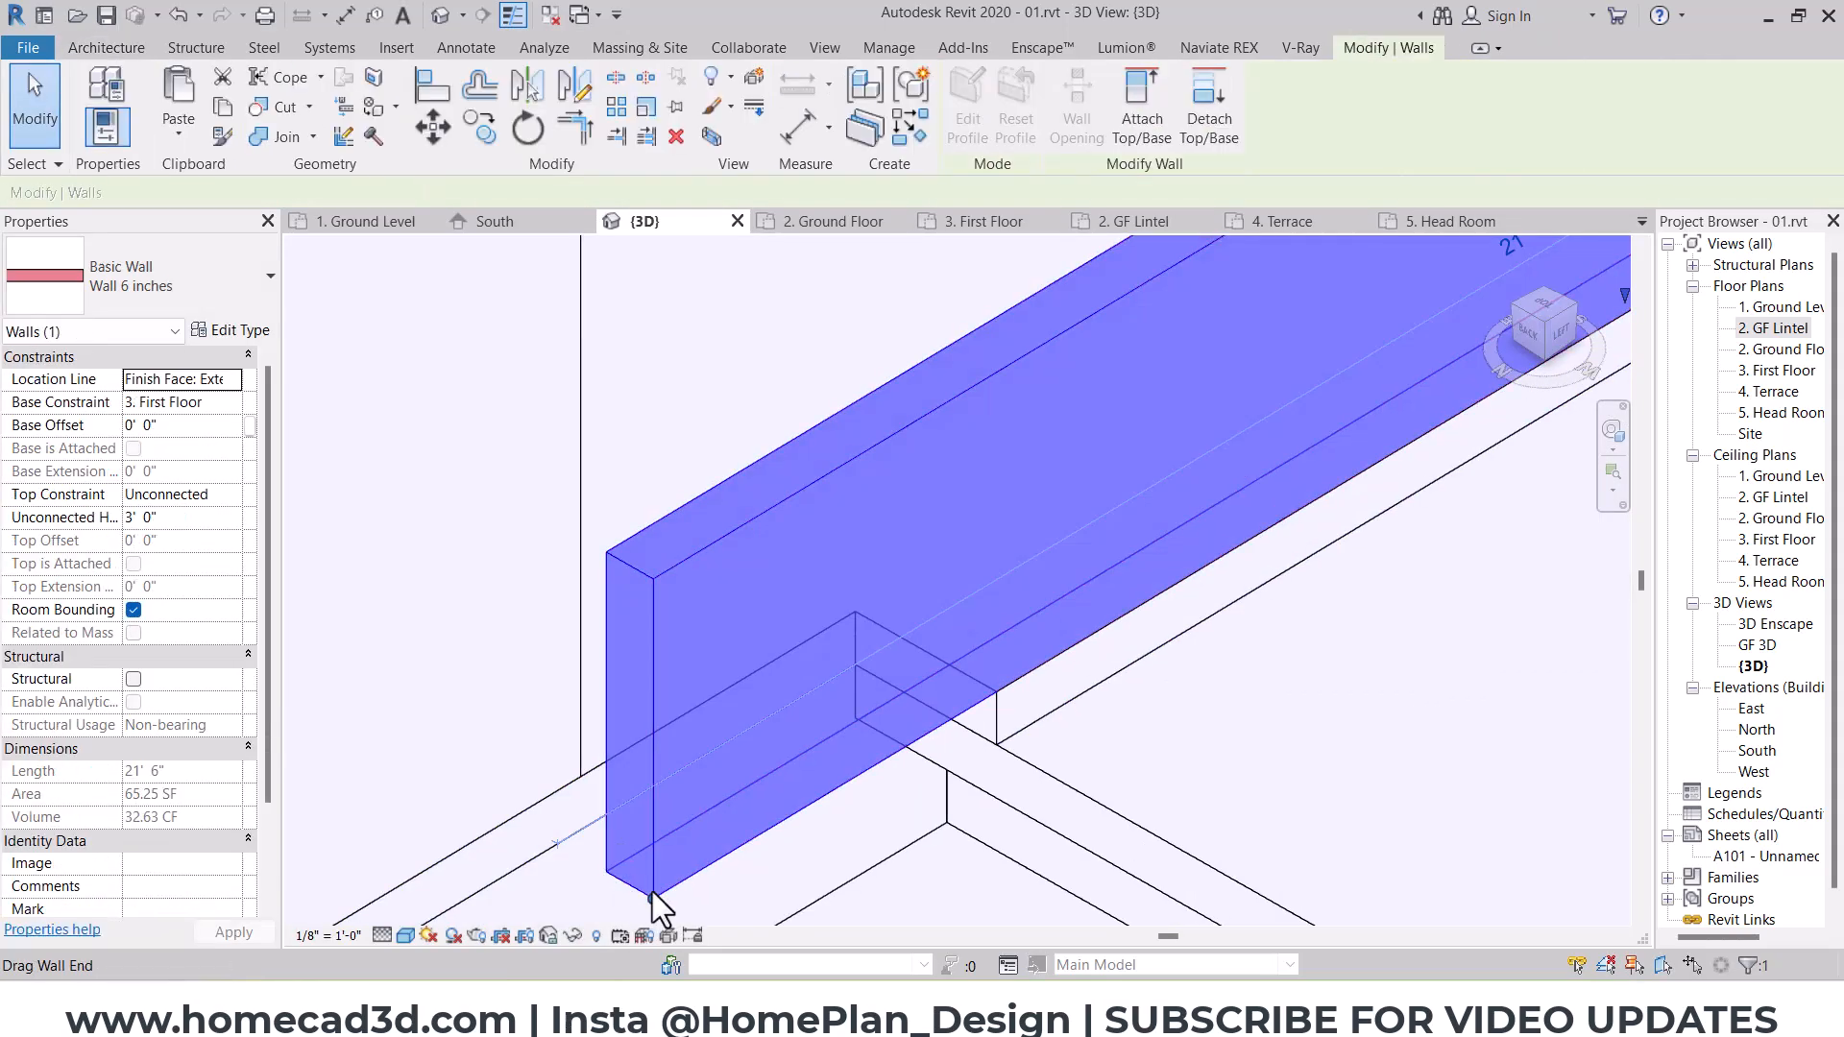
pyautogui.moveTo(652, 895); pyautogui.dragTo(996, 694)
pyautogui.click(855, 648)
pyautogui.scroll(-6, 855, 648)
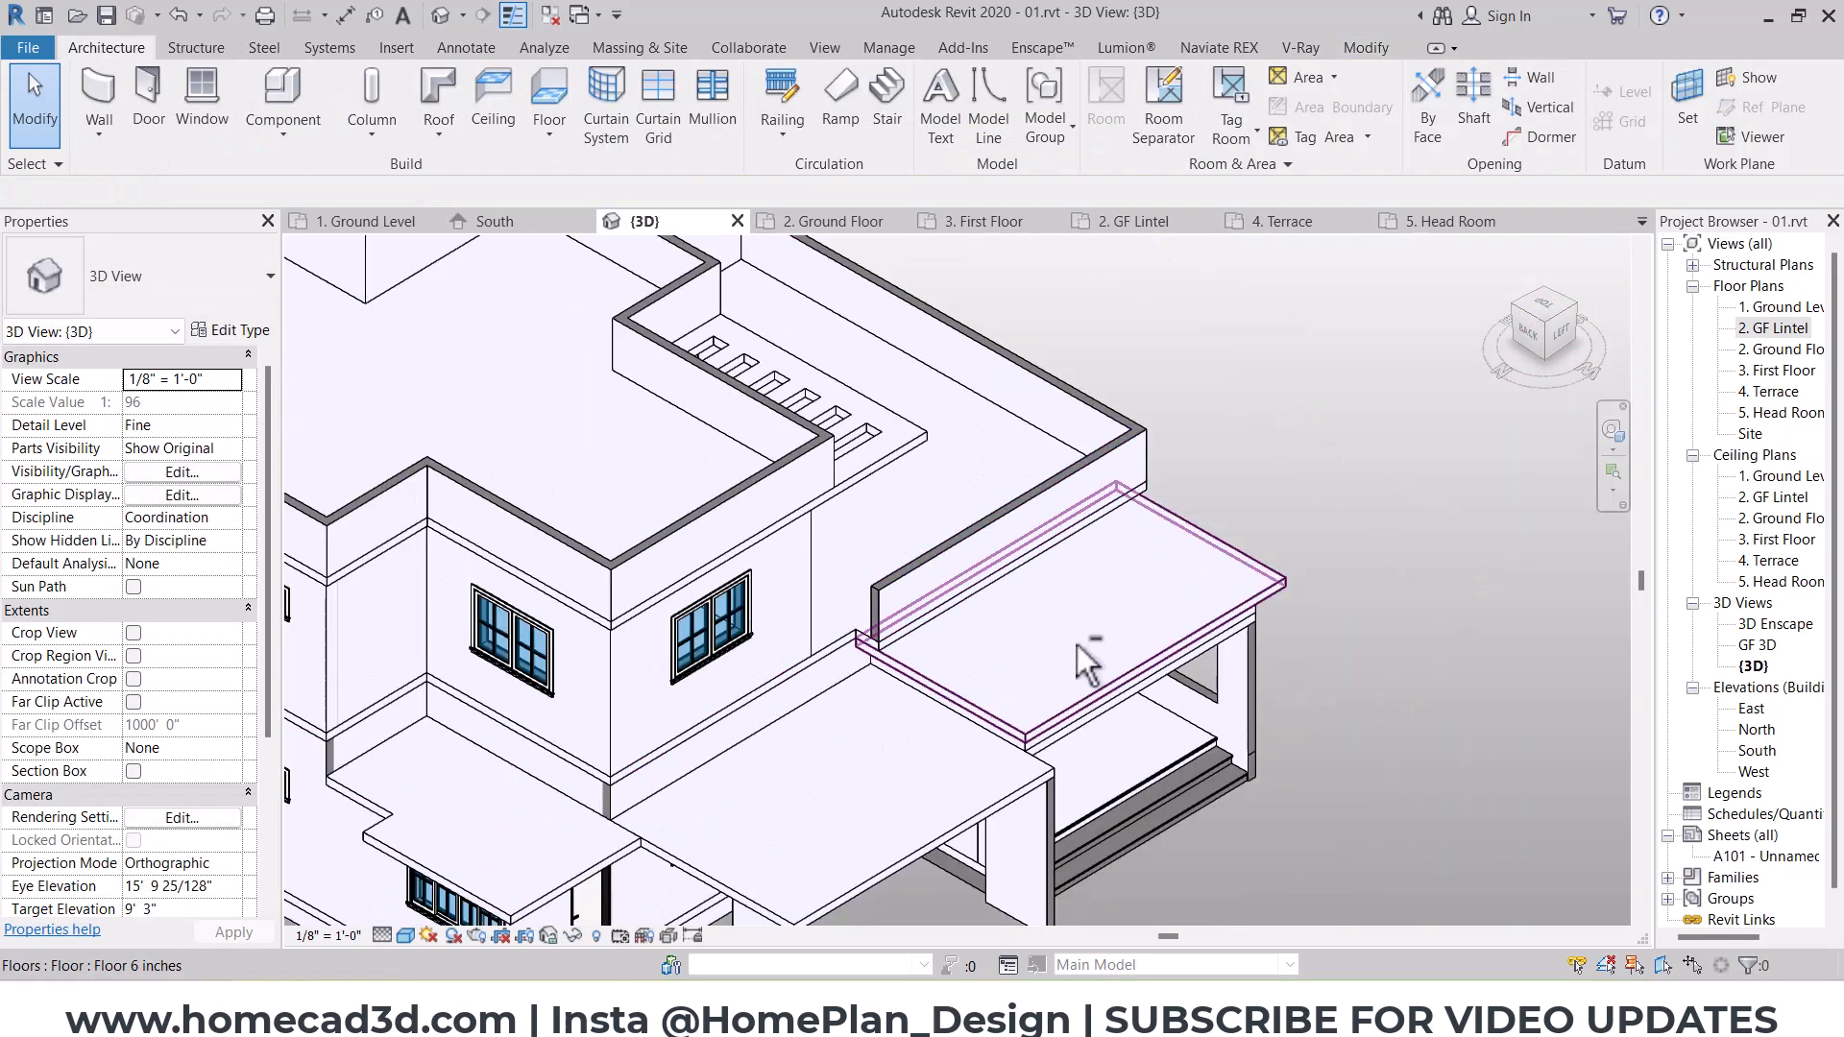
pyautogui.keyDown('shift'); pyautogui.moveTo(1086, 659); pyautogui.dragTo(850, 574, button='middle'); pyautogui.keyUp('shift')
pyautogui.scroll(5, 850, 575)
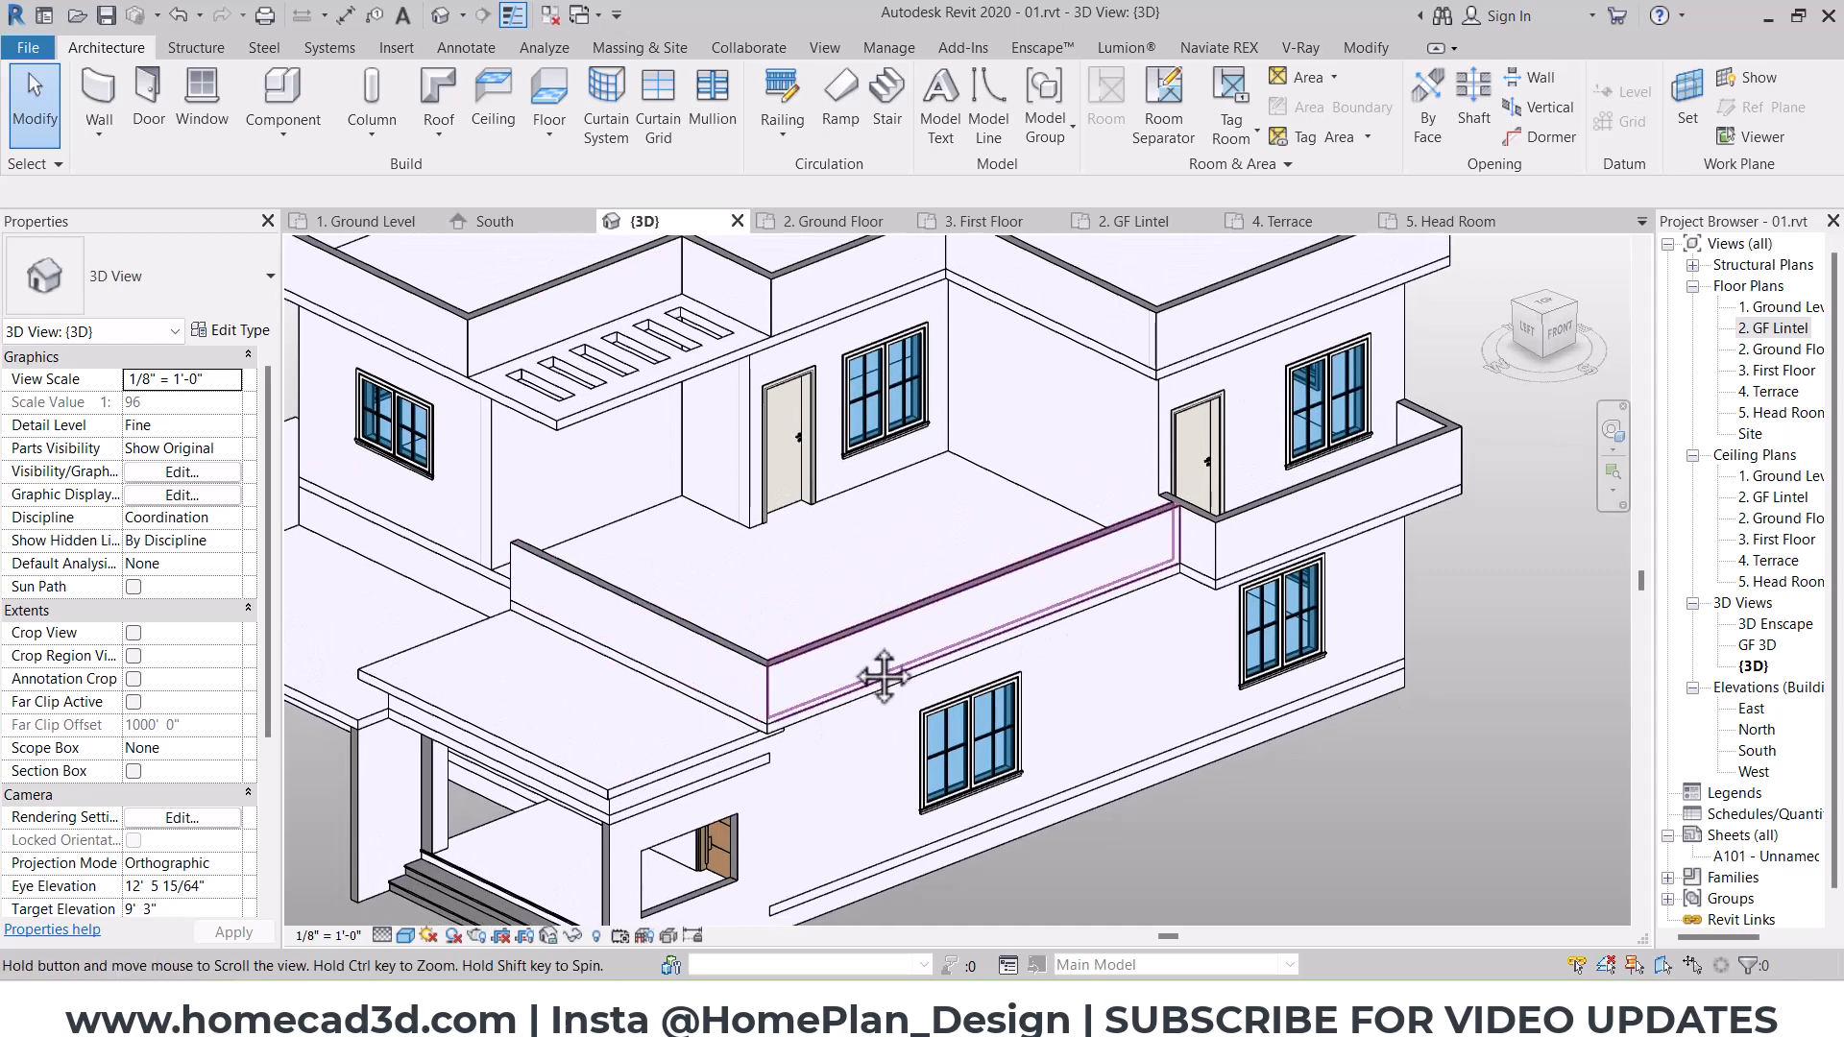
pyautogui.click(843, 573)
pyautogui.scroll(2, 654, 539)
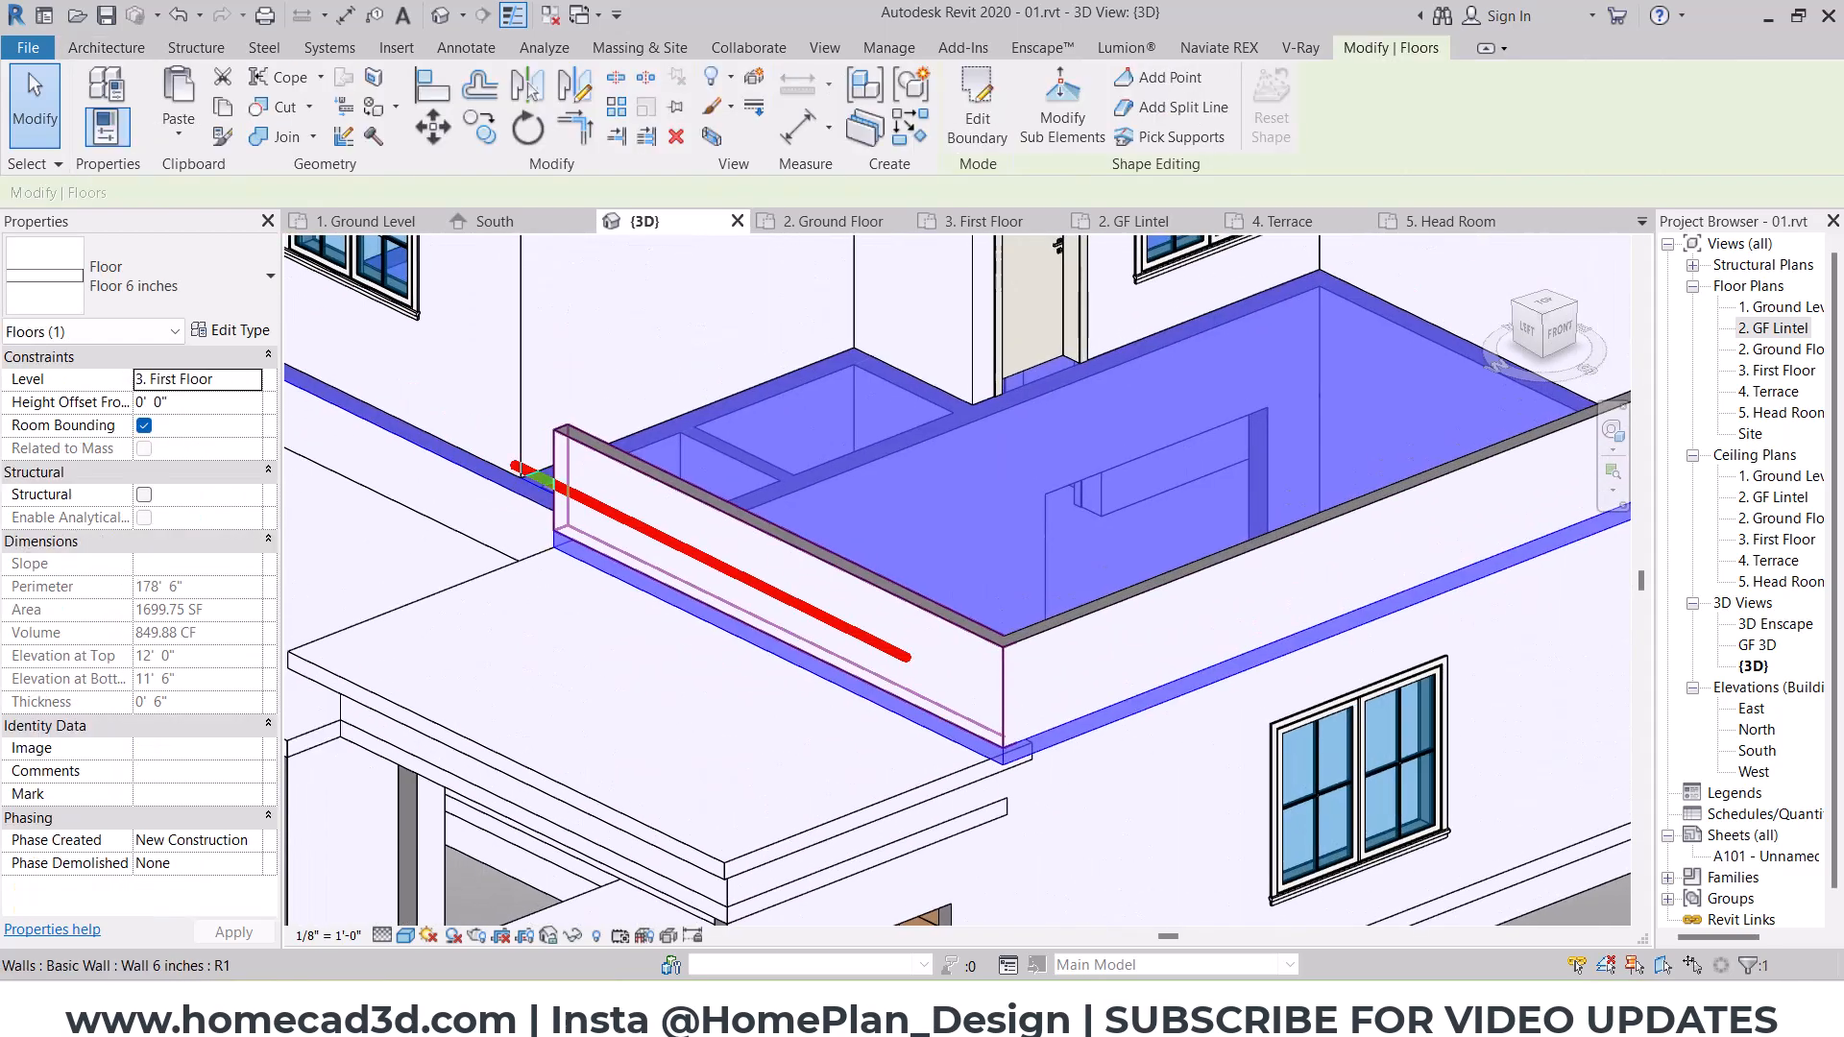
pyautogui.scroll(-2, 664, 588)
pyautogui.press('Escape')
pyautogui.hotkey('ctrl', '2')
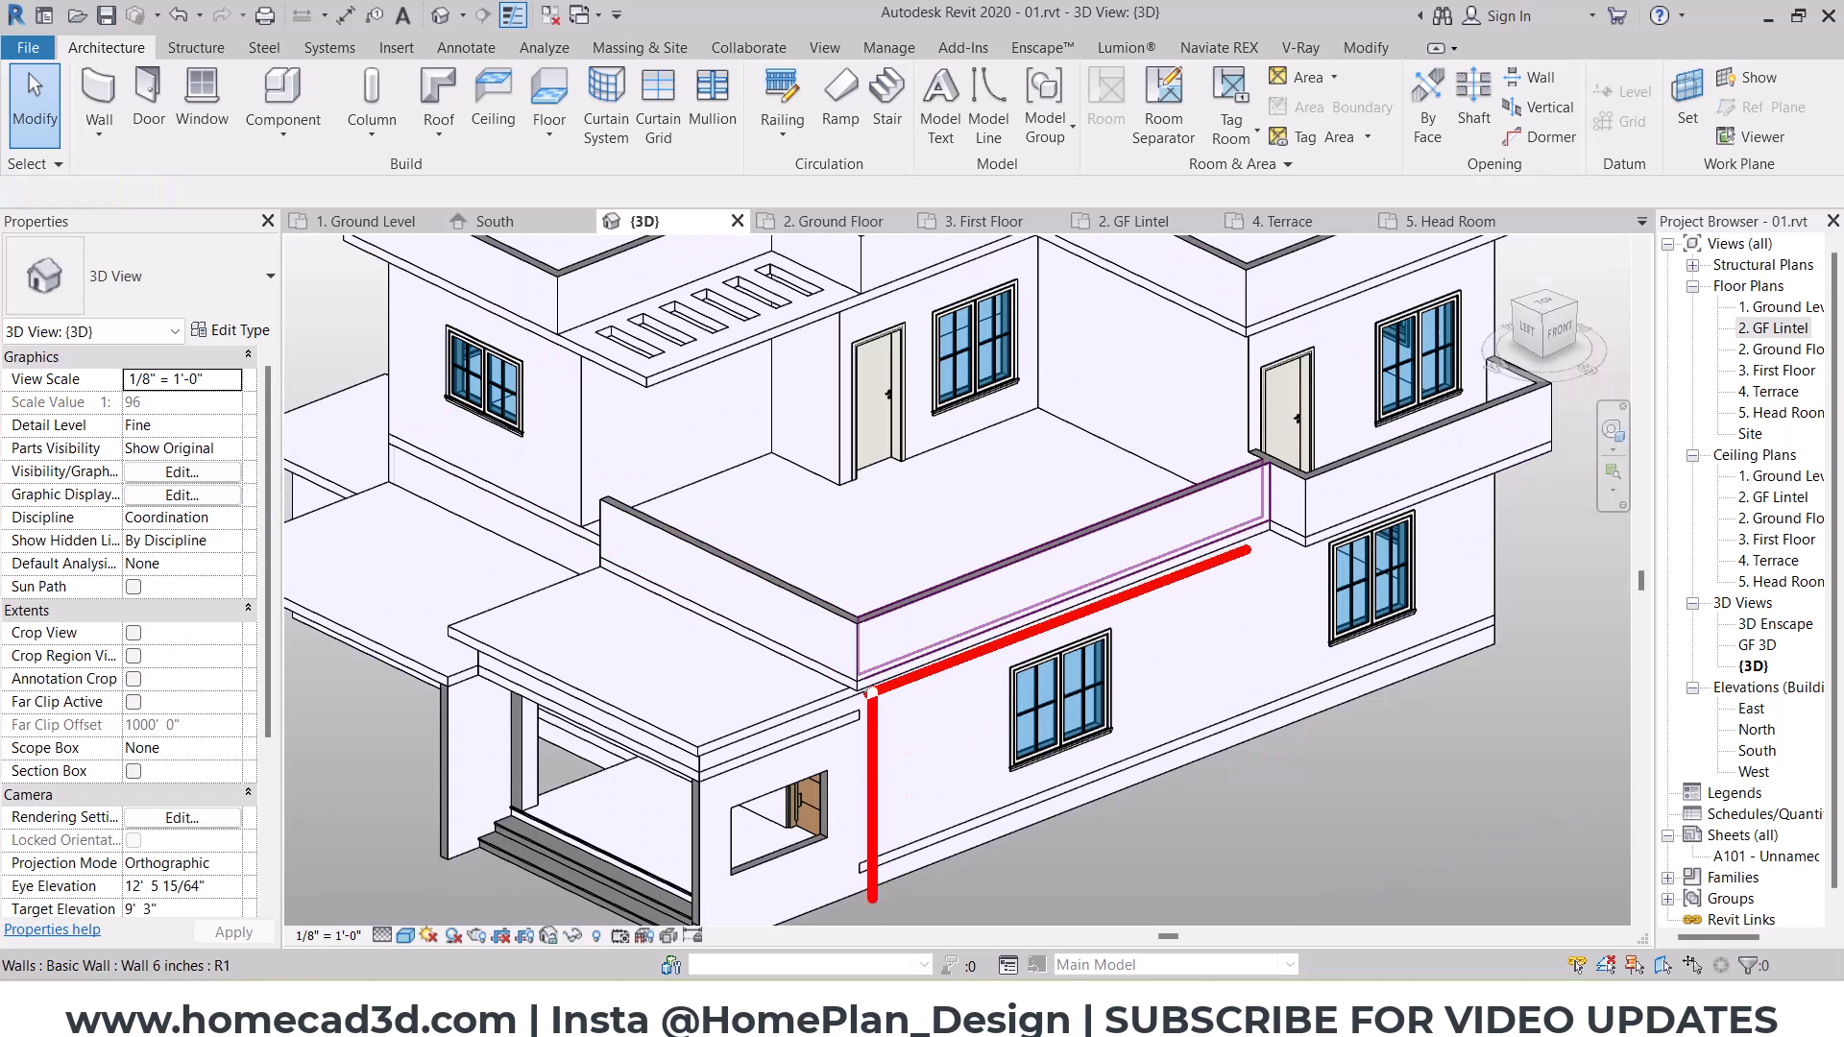
# Step: In the 1. Ground Level plan, draw a 9-inch wall about 2' long projecting south from the house's southwest corner by the main door
pyautogui.doubleClick(1782, 306)
pyautogui.scroll(-5, 960, 564)
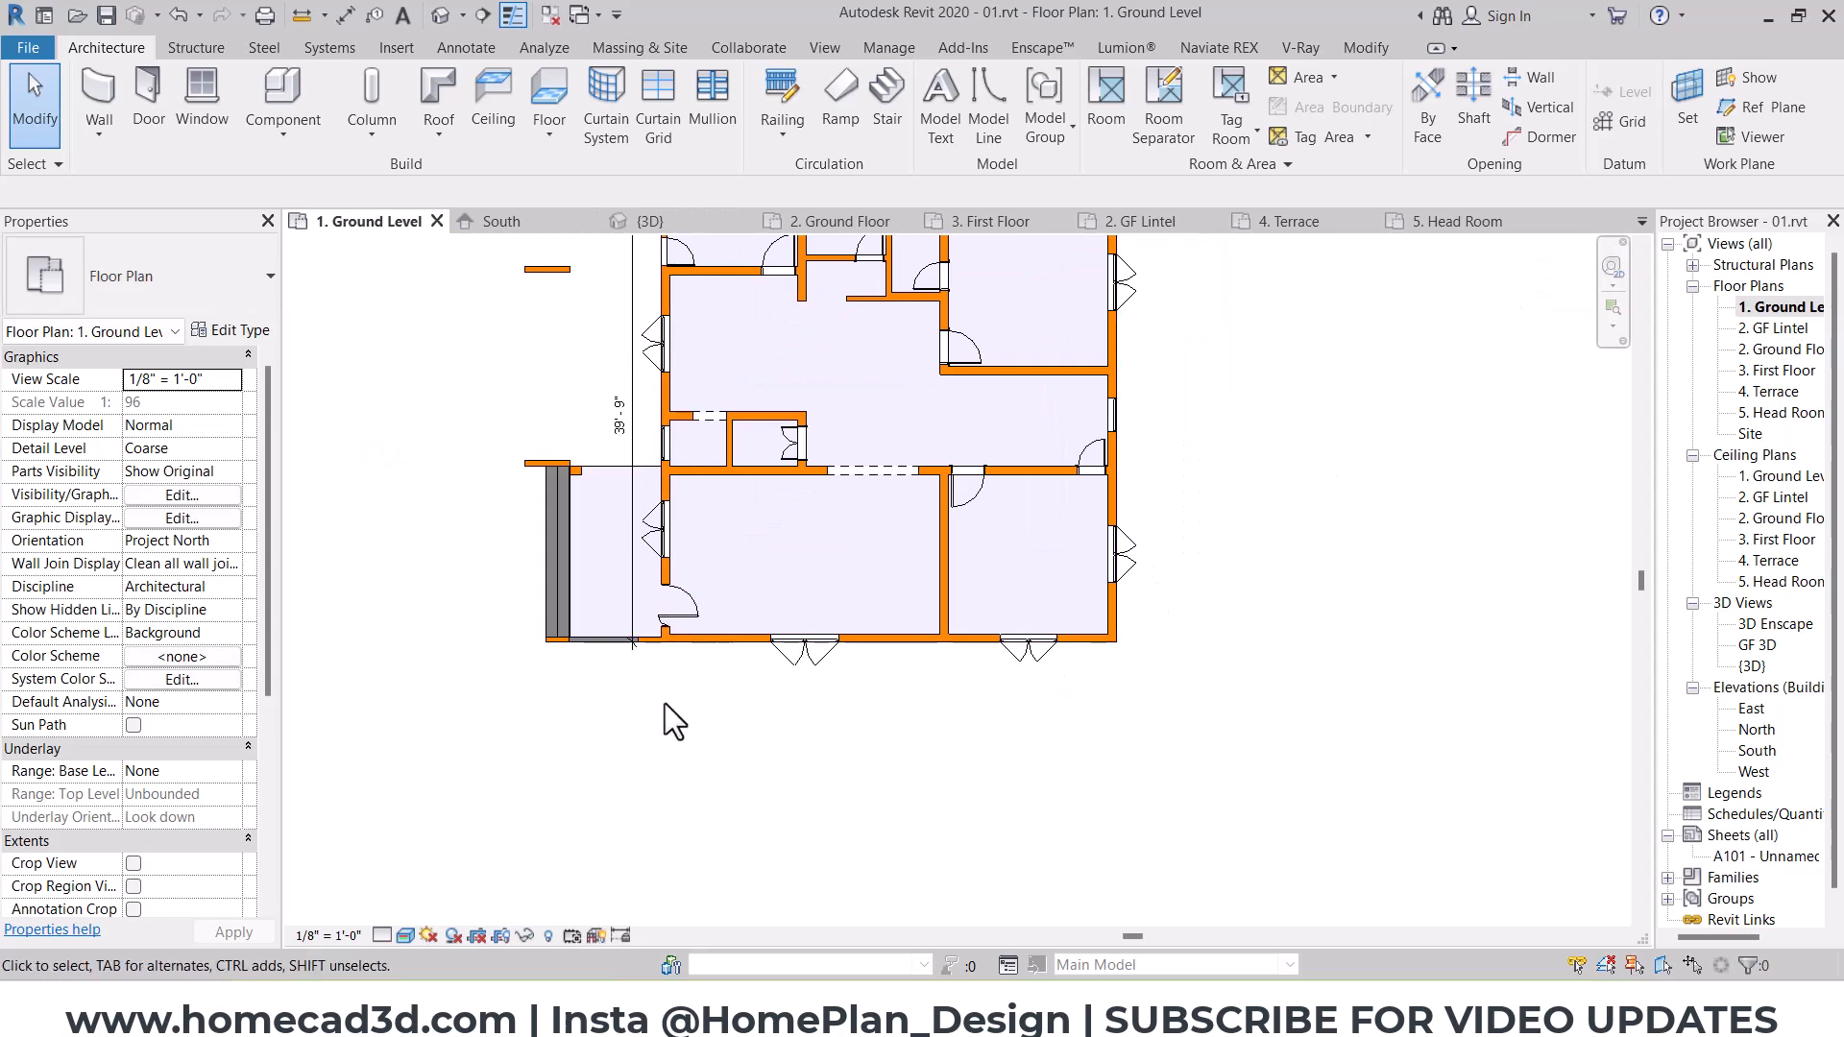
pyautogui.scroll(2, 658, 709)
pyautogui.press('w')
pyautogui.press('a')
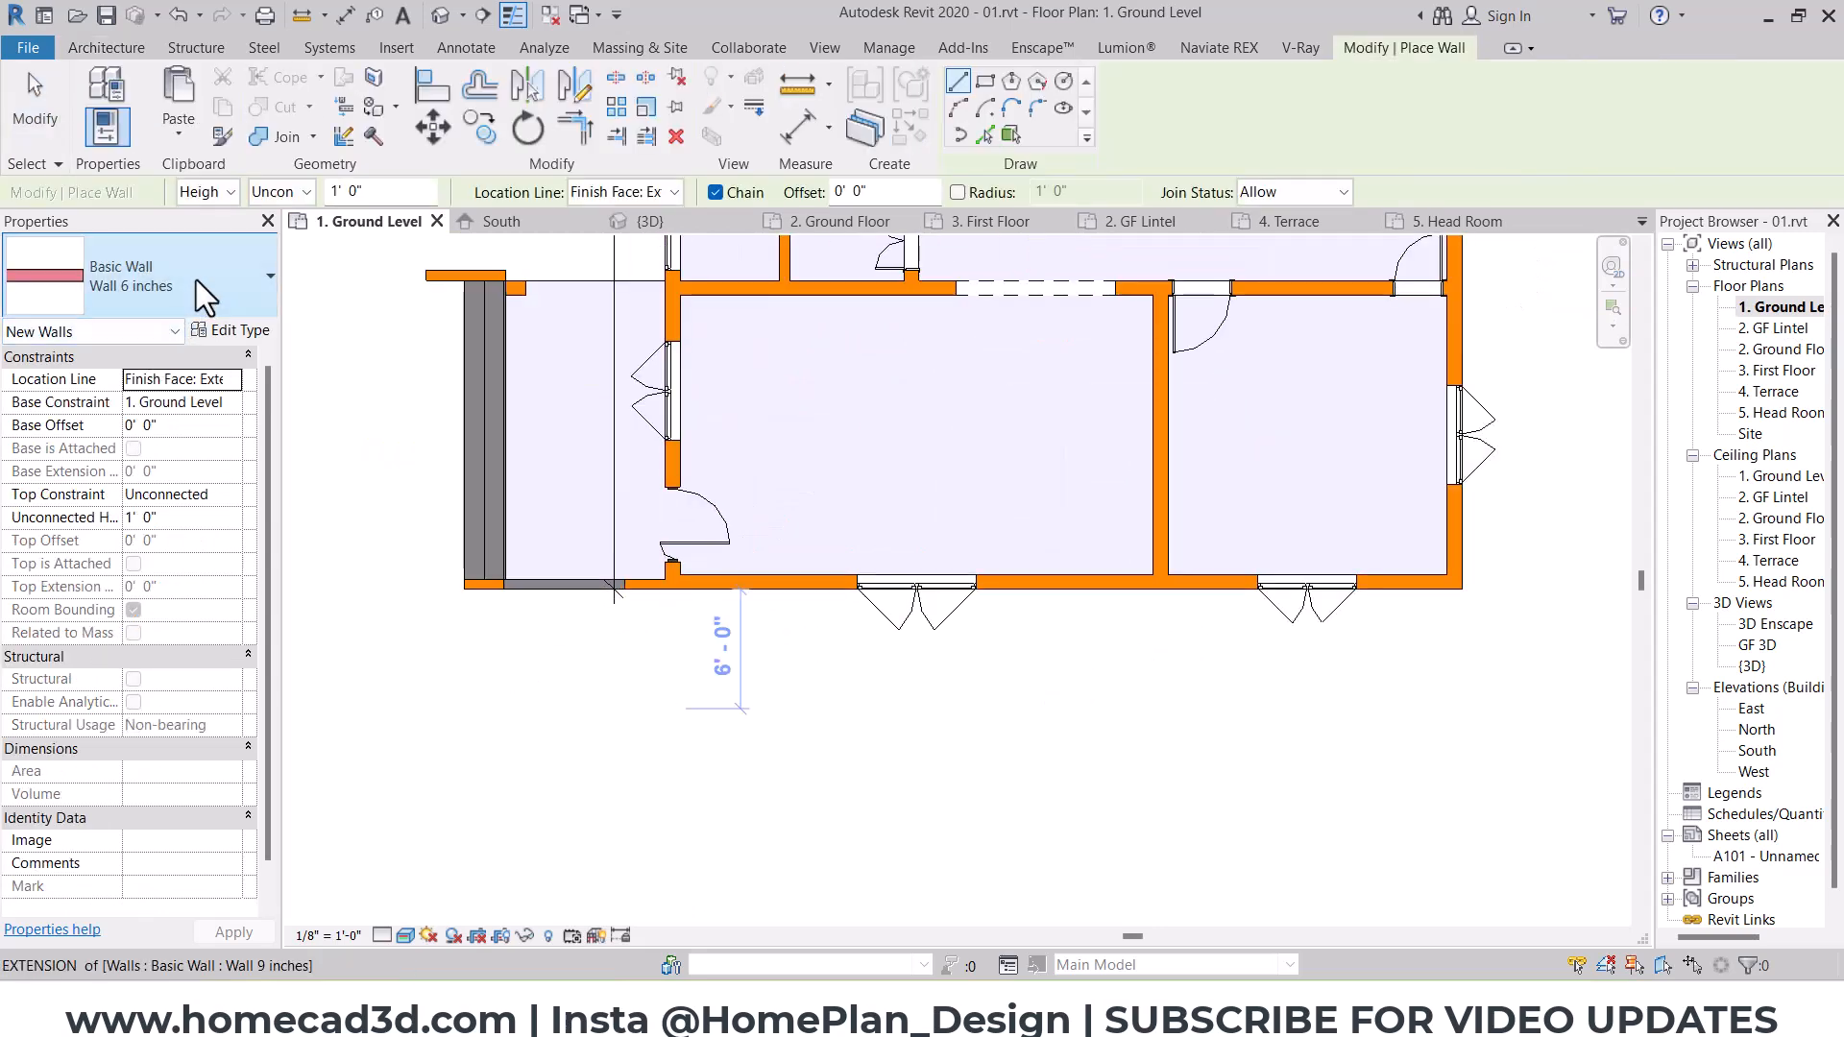
pyautogui.click(196, 280)
pyautogui.click(129, 509)
pyautogui.scroll(3, 605, 609)
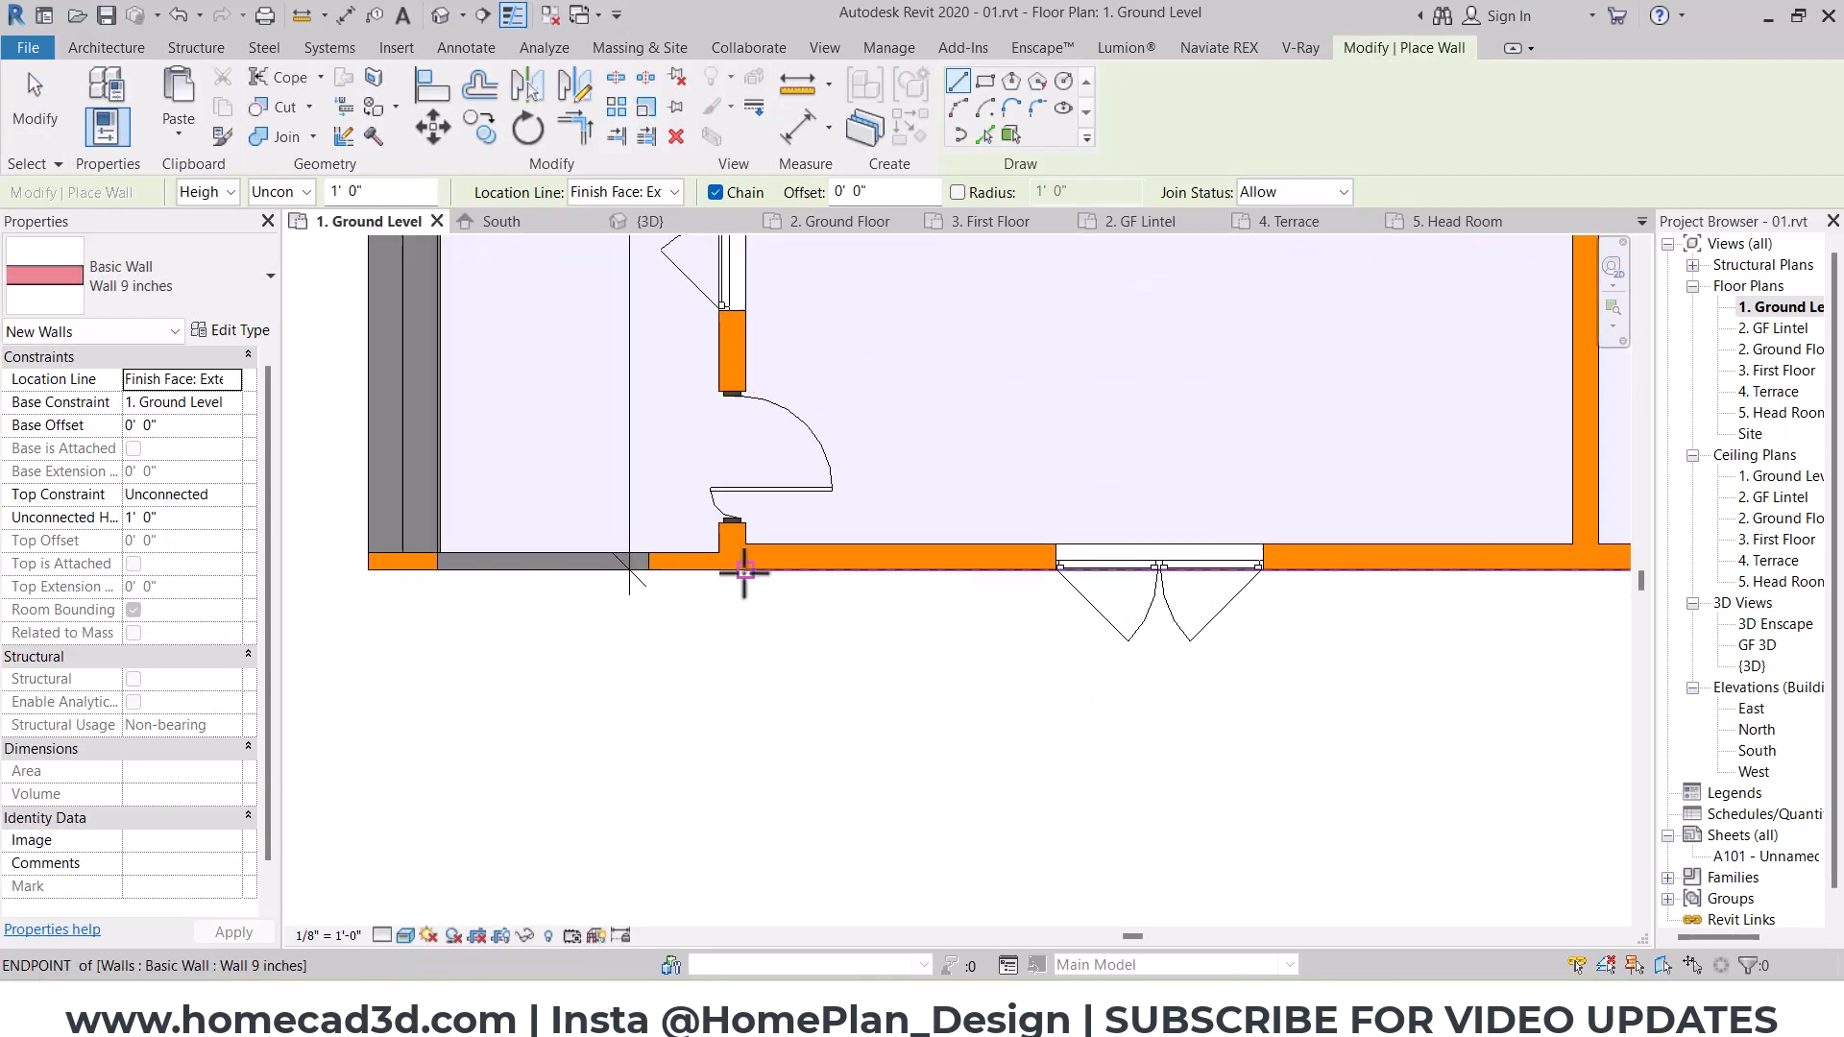
pyautogui.click(720, 629)
pyautogui.press('Escape')
pyautogui.press('Escape')
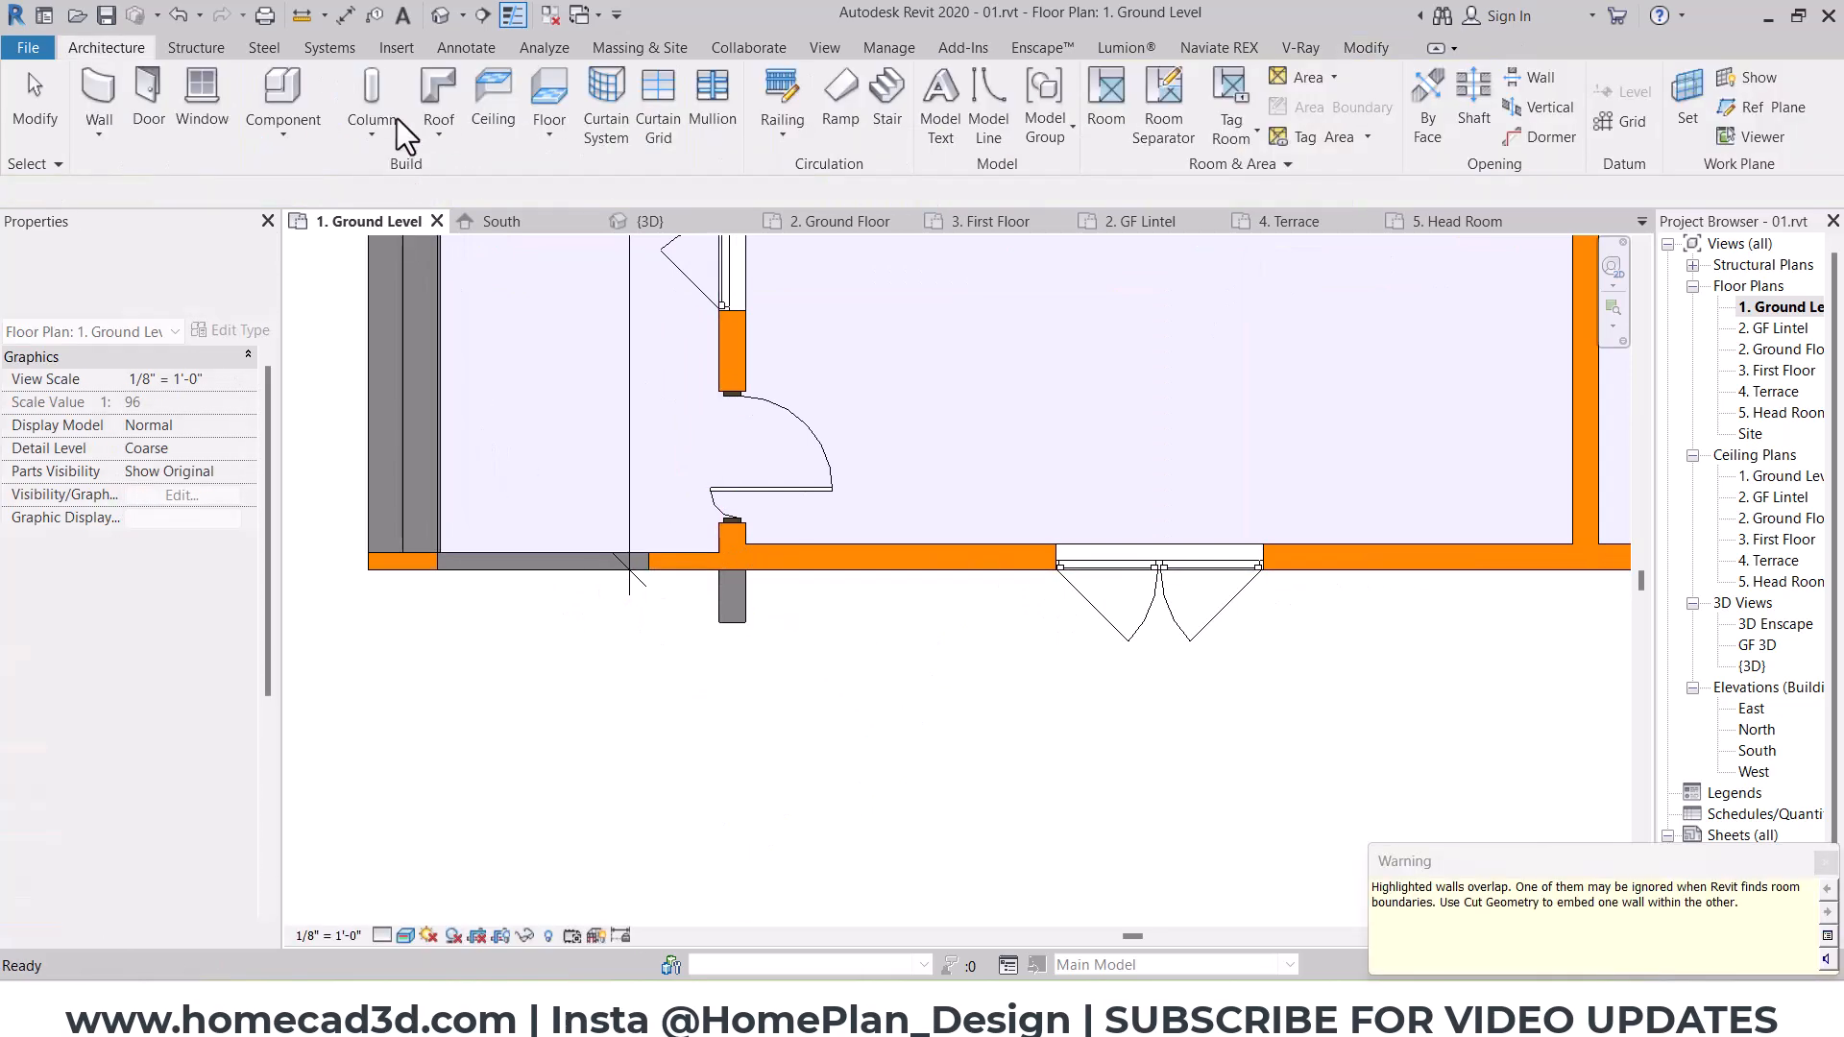
# Step: In the 3D view, set the projecting stub wall's top constraint to level 2. GF Lintel
pyautogui.click(441, 16)
pyautogui.scroll(2, 880, 888)
pyautogui.click(880, 886)
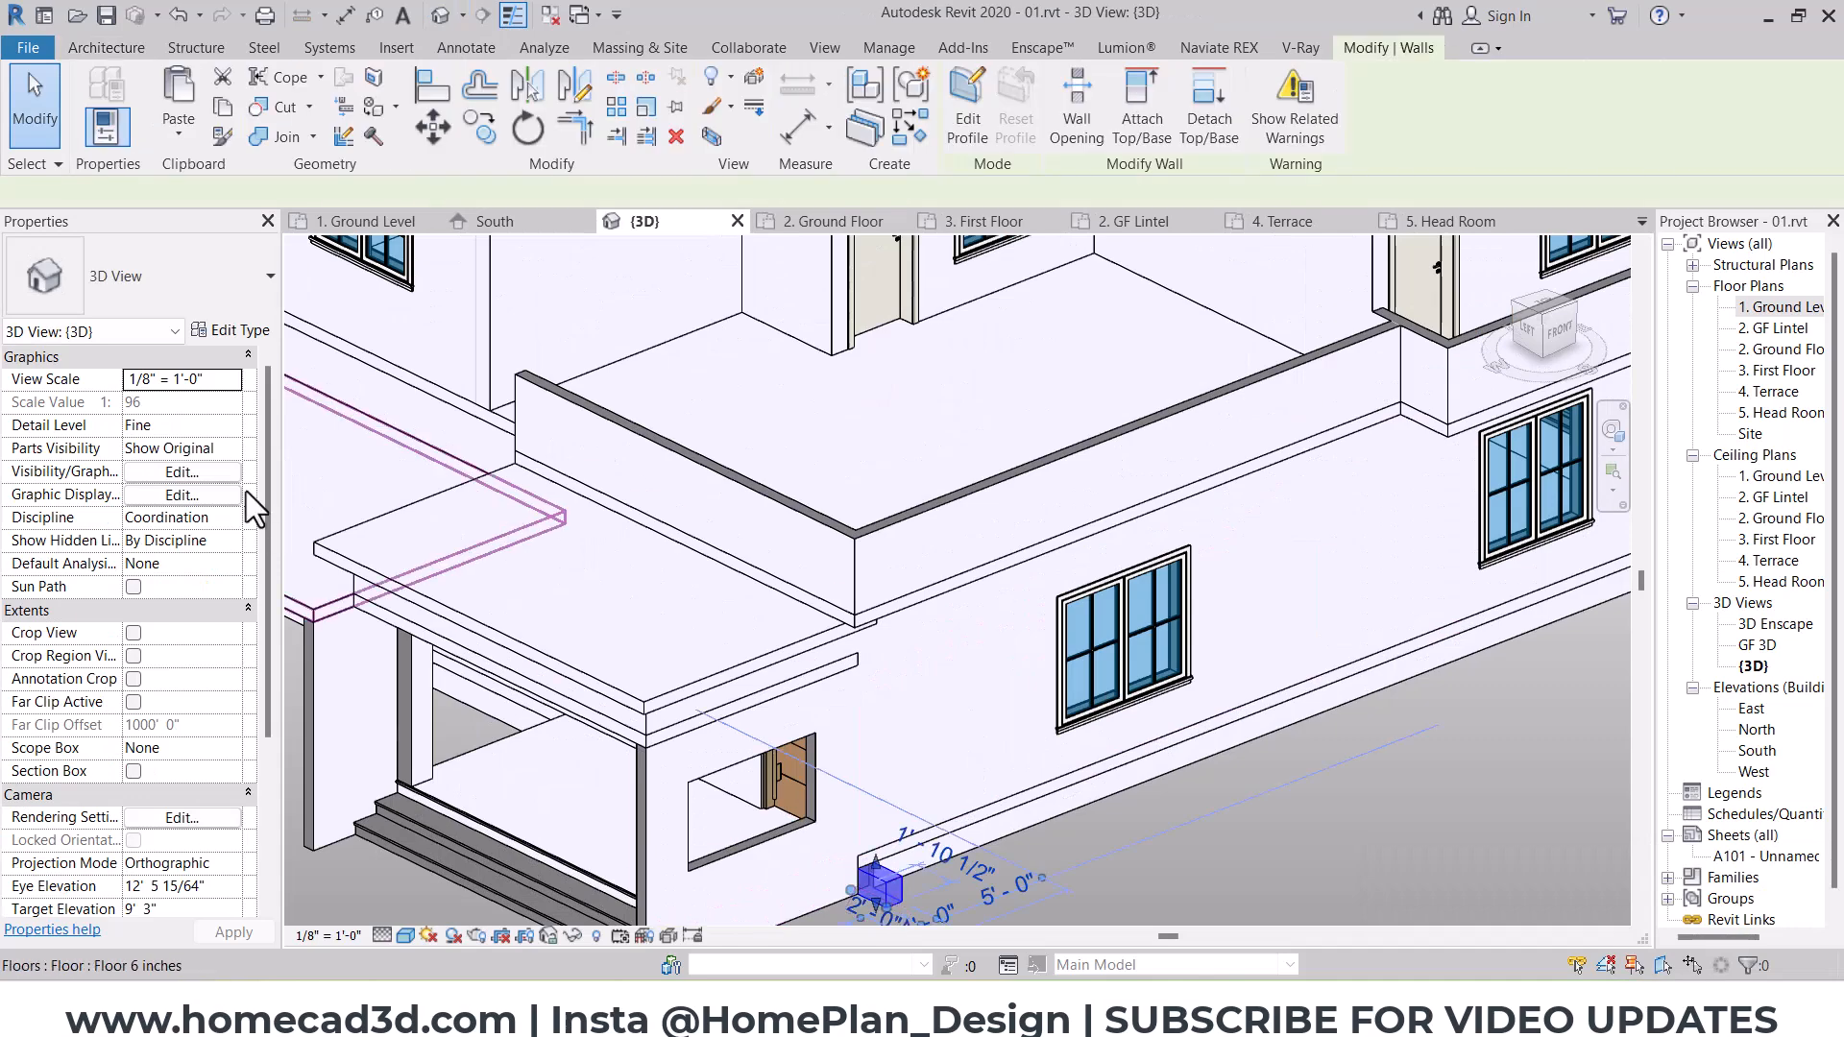
pyautogui.click(235, 494)
pyautogui.click(216, 580)
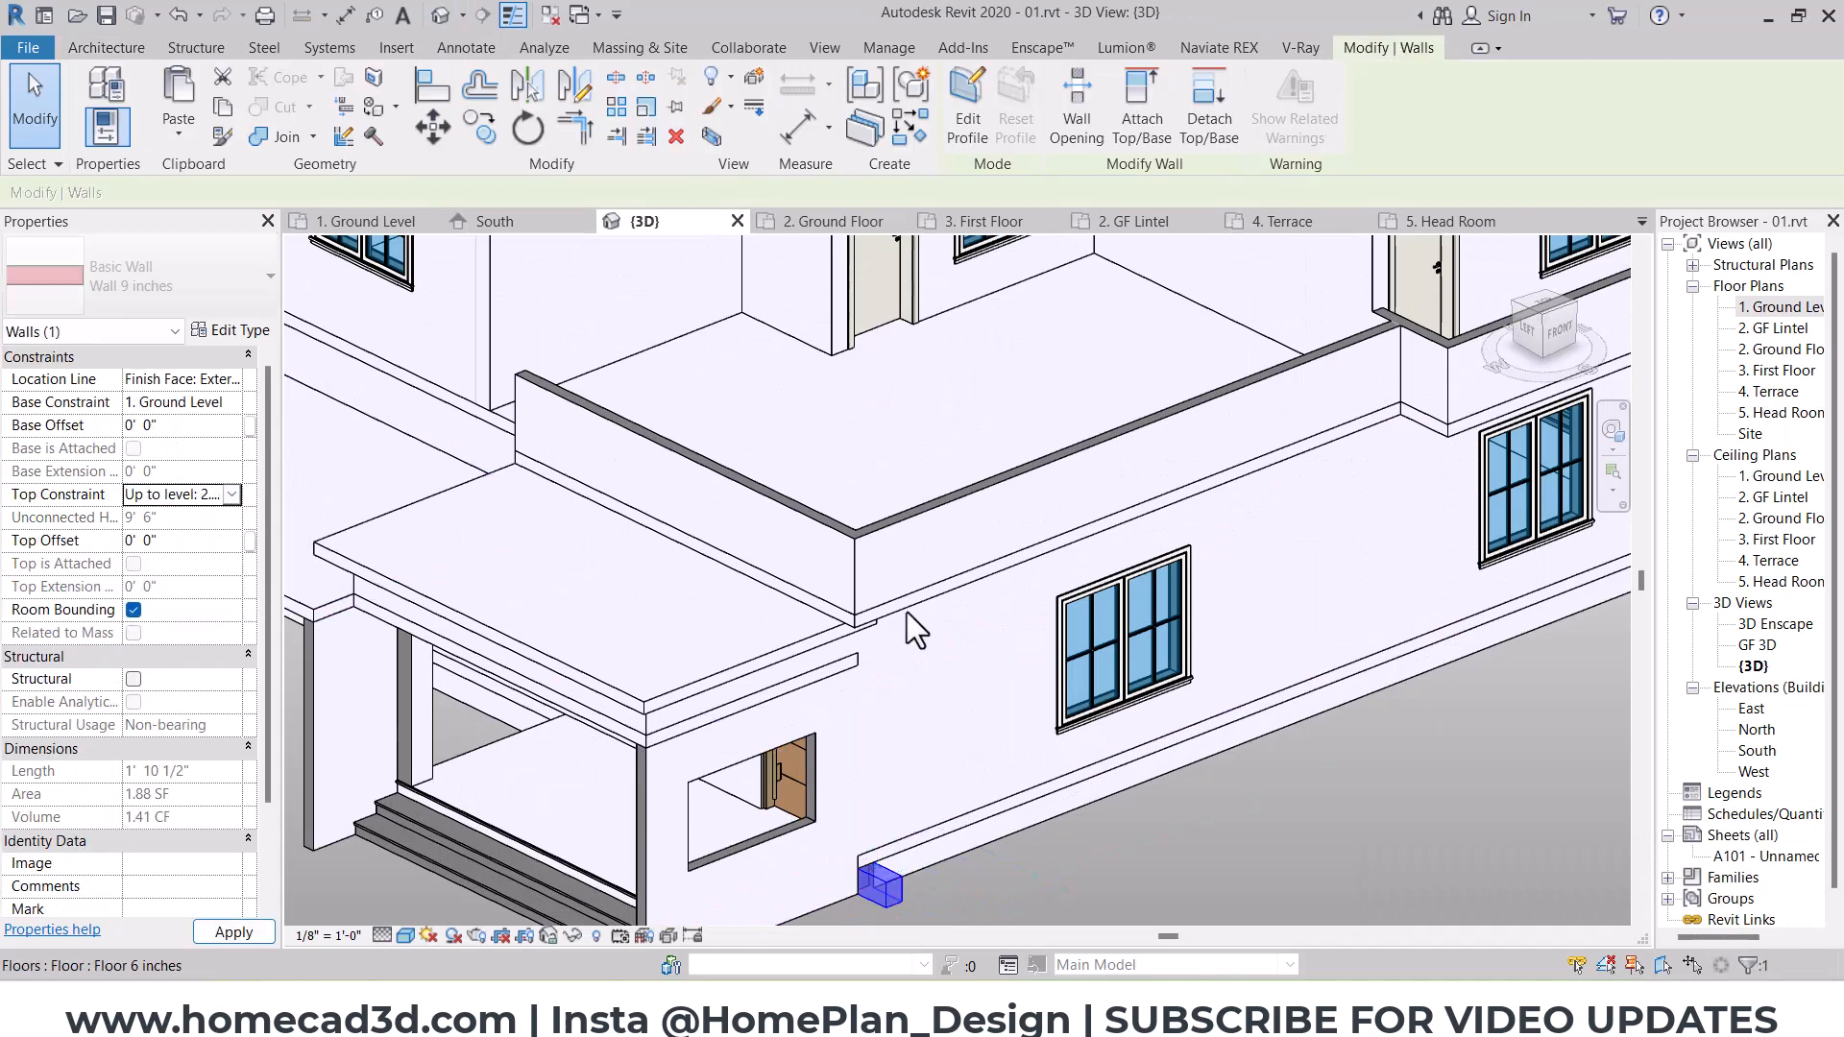
pyautogui.keyDown('shift'); pyautogui.moveTo(907, 613); pyautogui.dragTo(1053, 651, button='middle'); pyautogui.keyUp('shift')
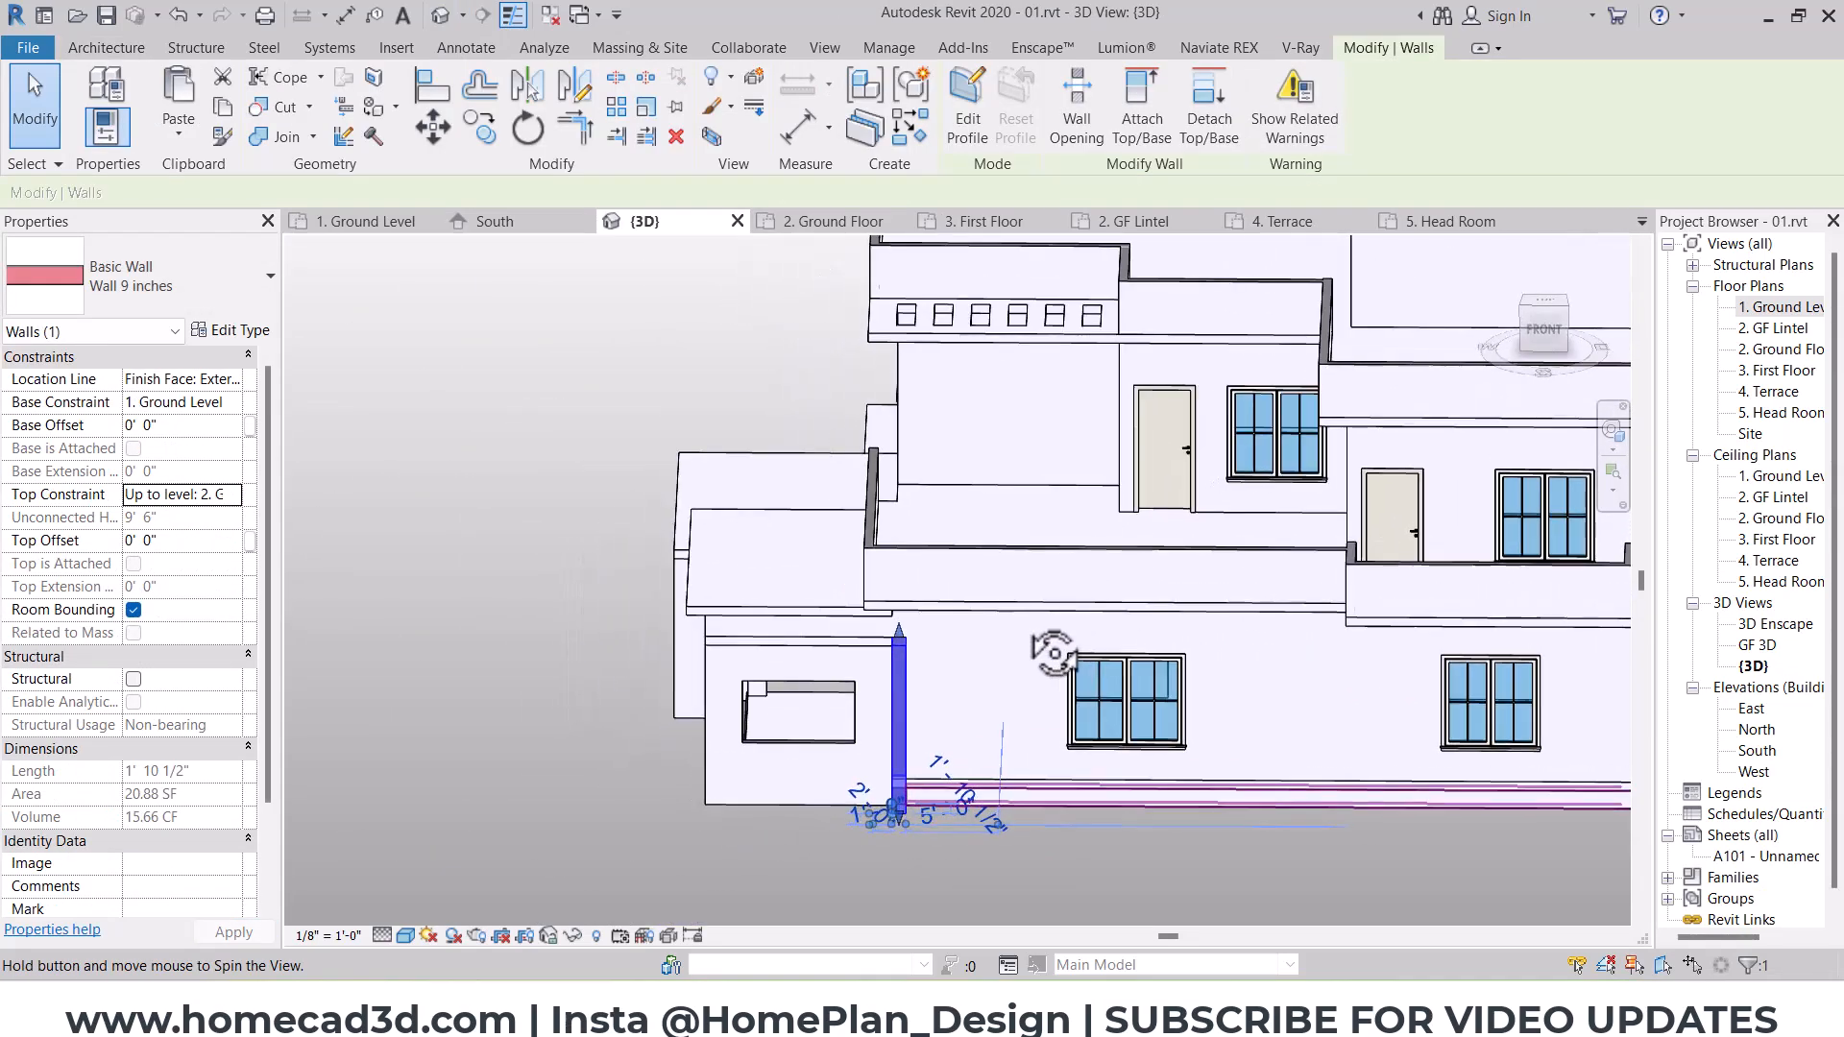
pyautogui.press('Escape')
pyautogui.moveTo(1232, 622); pyautogui.dragTo(1080, 592, button='middle')
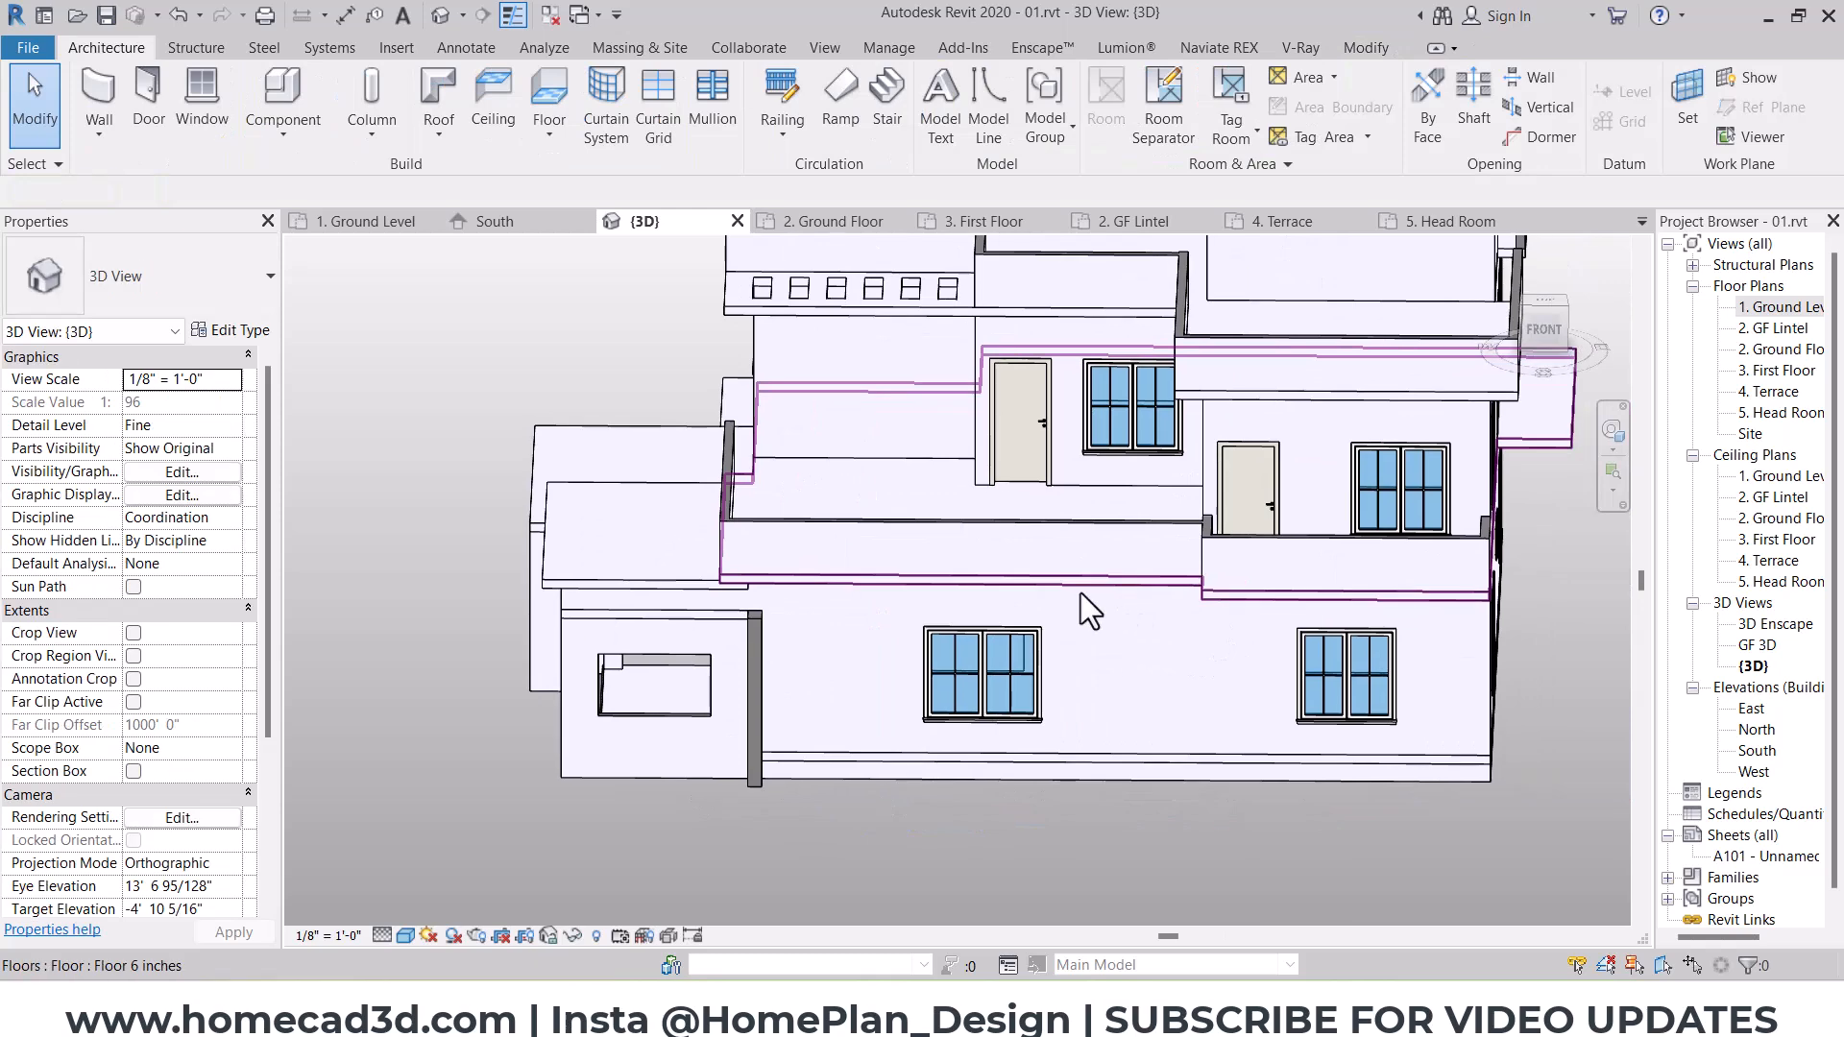
# Step: From the front side, copy the projecting stub wall across the south wall to the house's southeast corner, 39'-3" east
pyautogui.click(1543, 326)
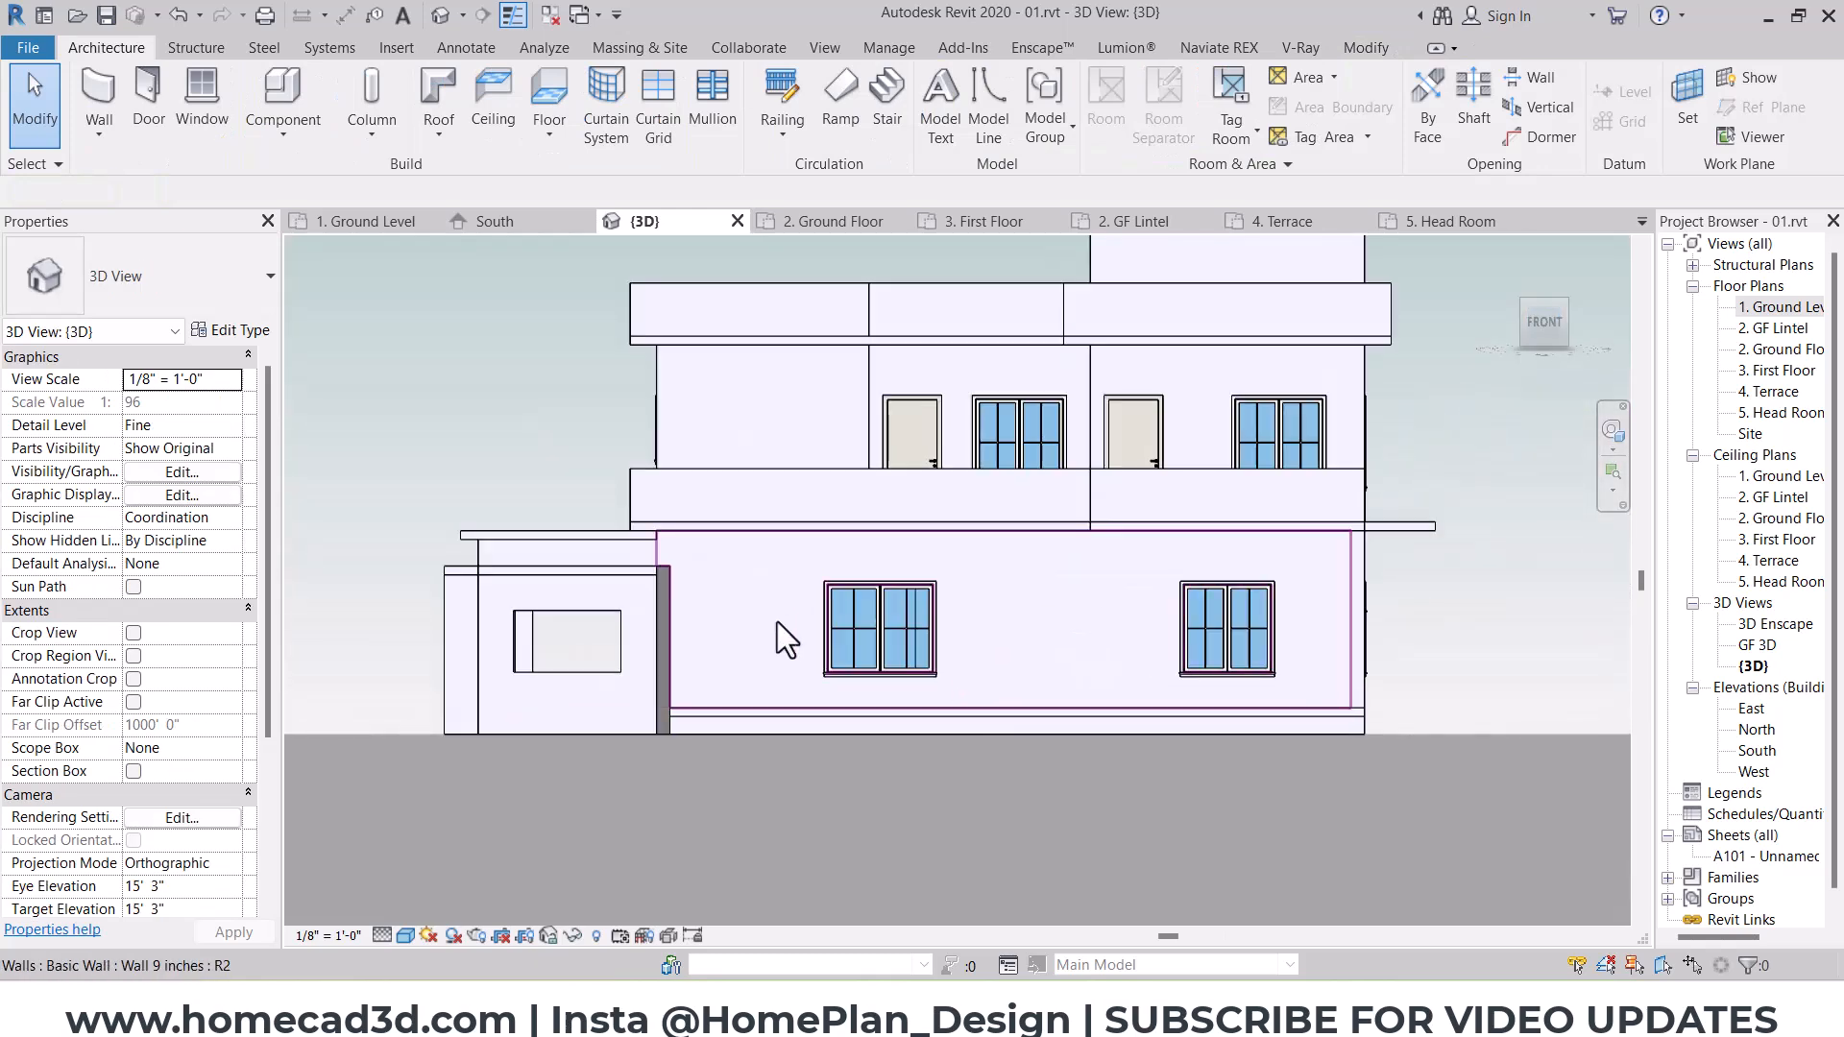
pyautogui.scroll(3, 777, 621)
pyautogui.moveTo(890, 602); pyautogui.dragTo(829, 602, button='middle')
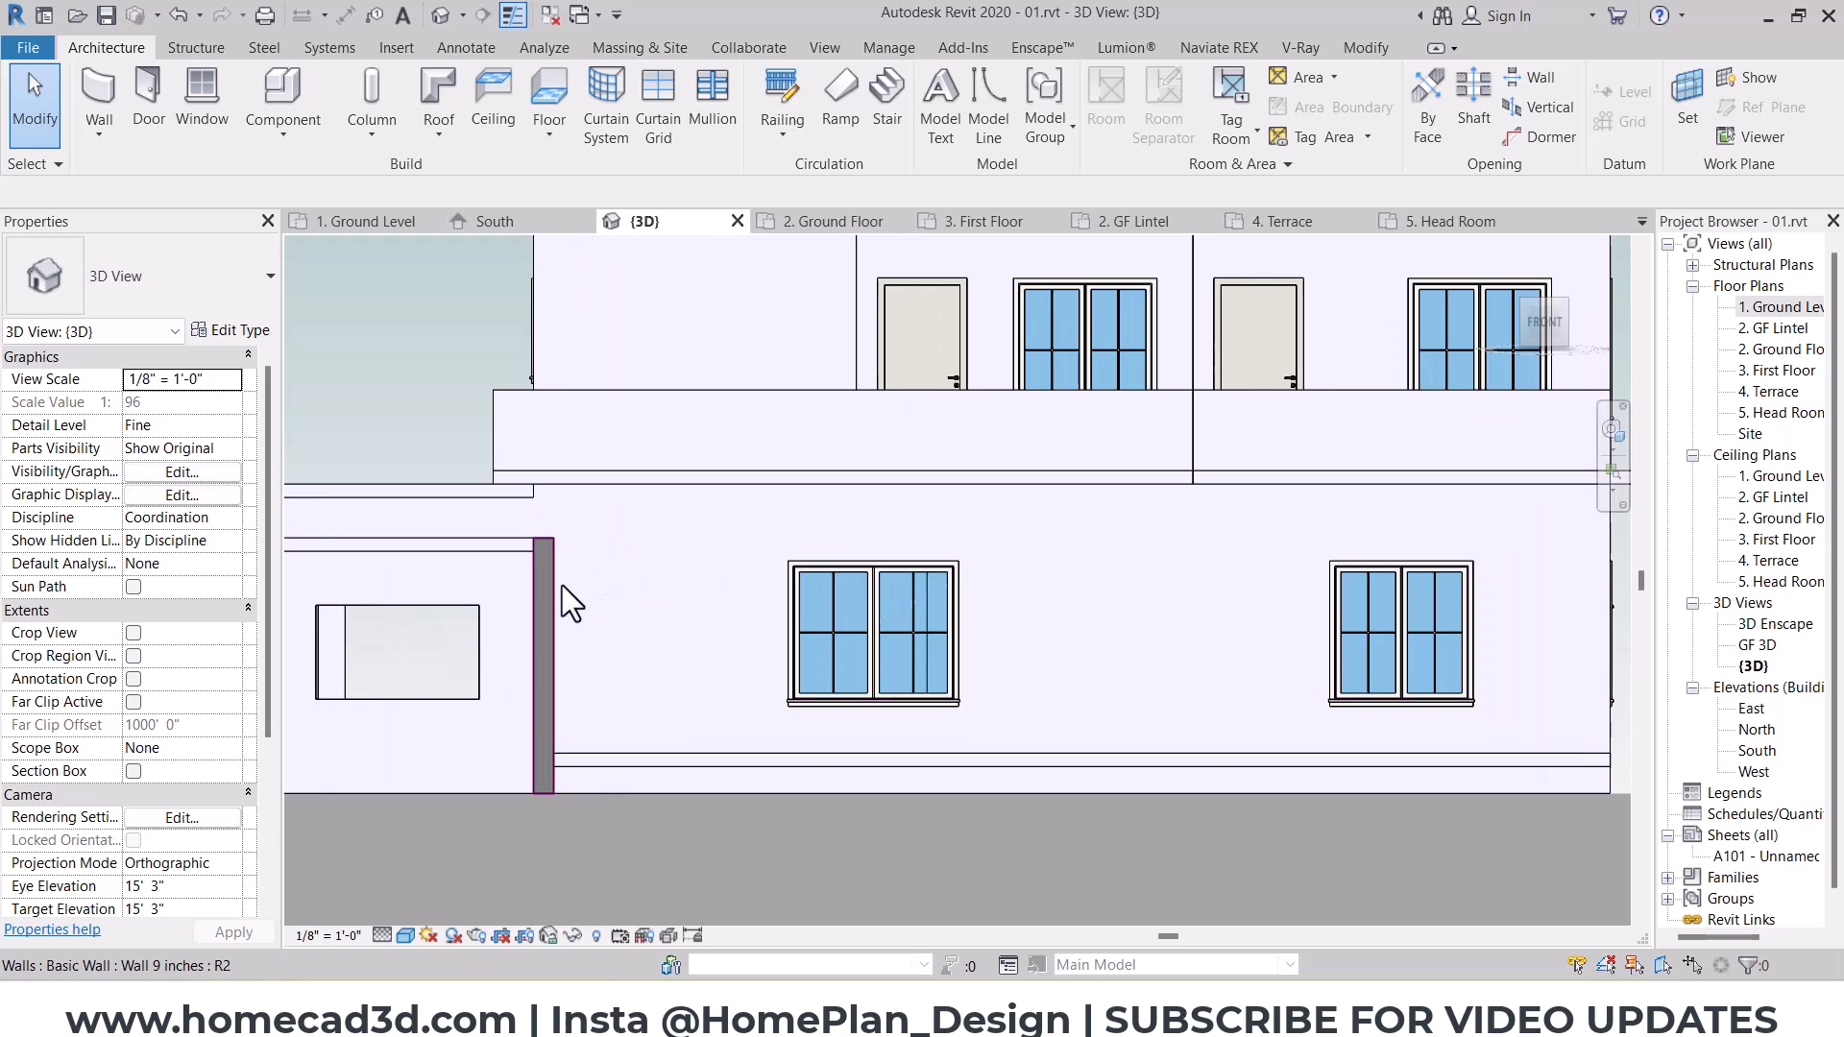
pyautogui.click(555, 590)
pyautogui.click(479, 126)
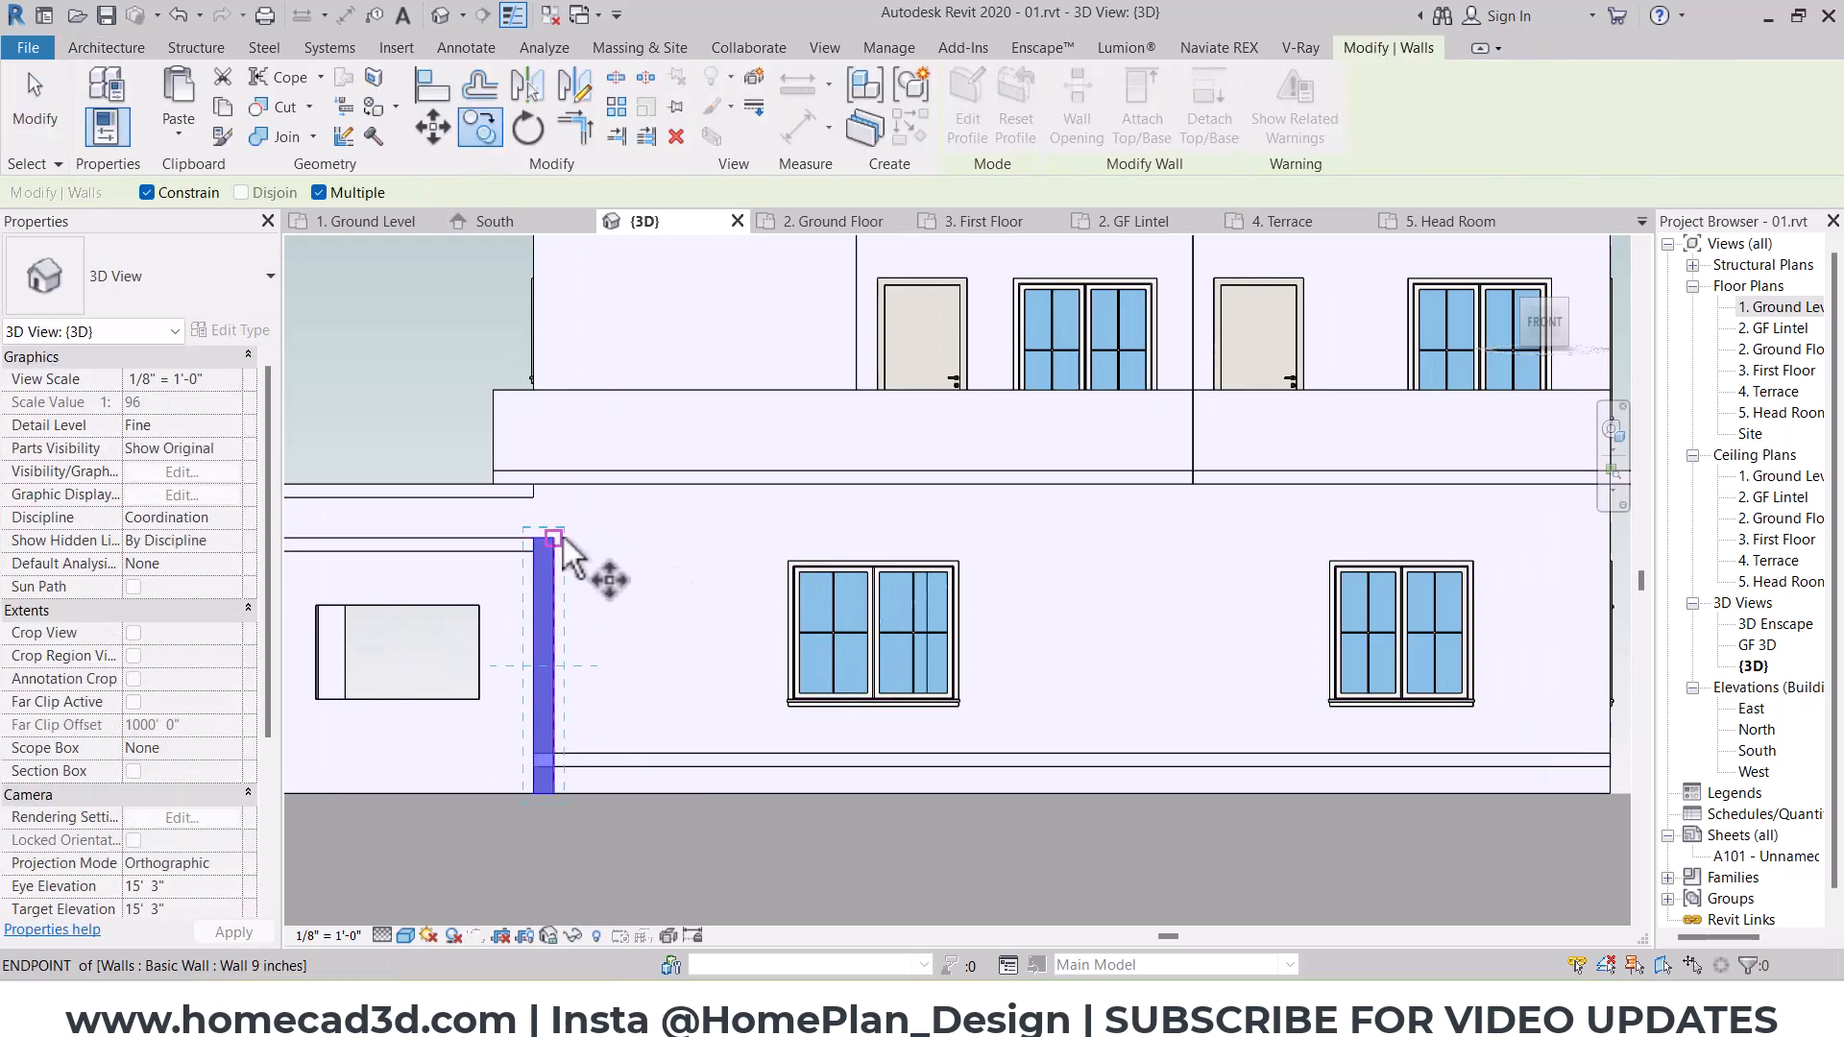
pyautogui.moveTo(934, 528); pyautogui.dragTo(688, 553, button='middle')
pyautogui.scroll(5, 1346, 555)
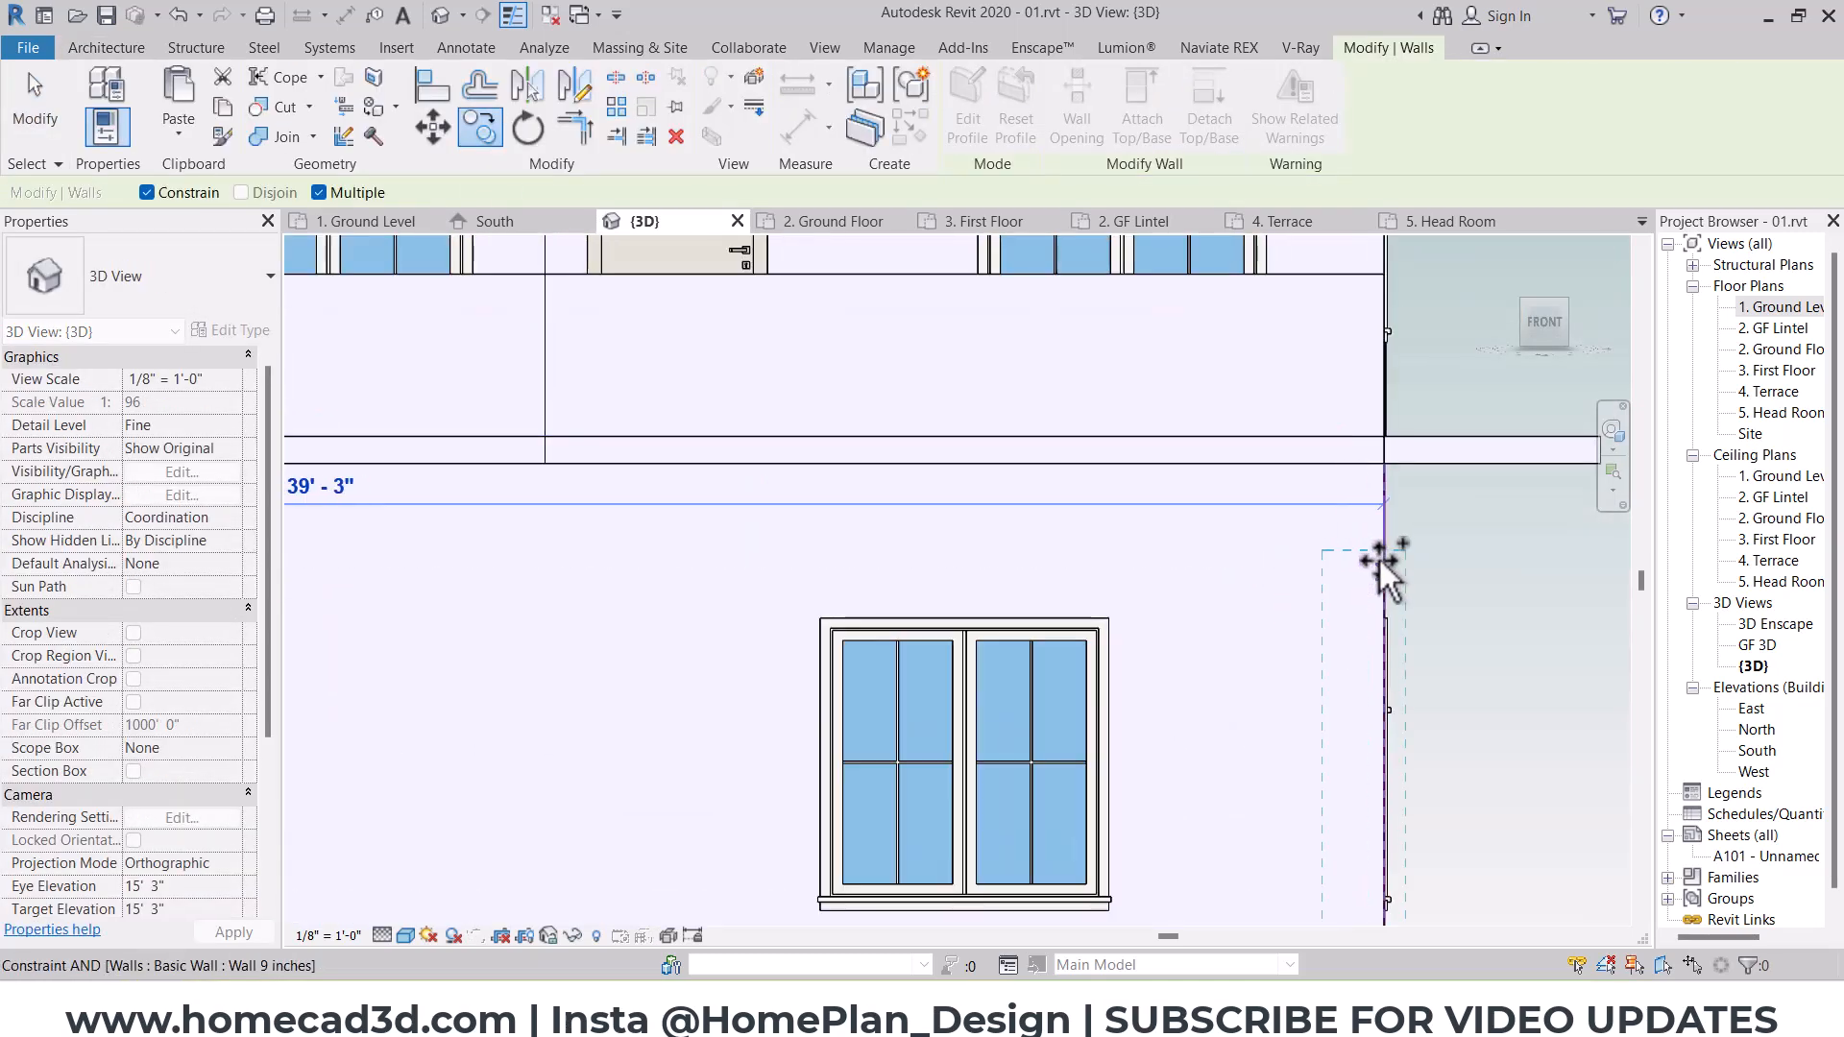
pyautogui.click(1382, 558)
pyautogui.scroll(-6, 1239, 580)
pyautogui.moveTo(959, 613); pyautogui.dragTo(1218, 612, button='middle')
pyautogui.click(1193, 574)
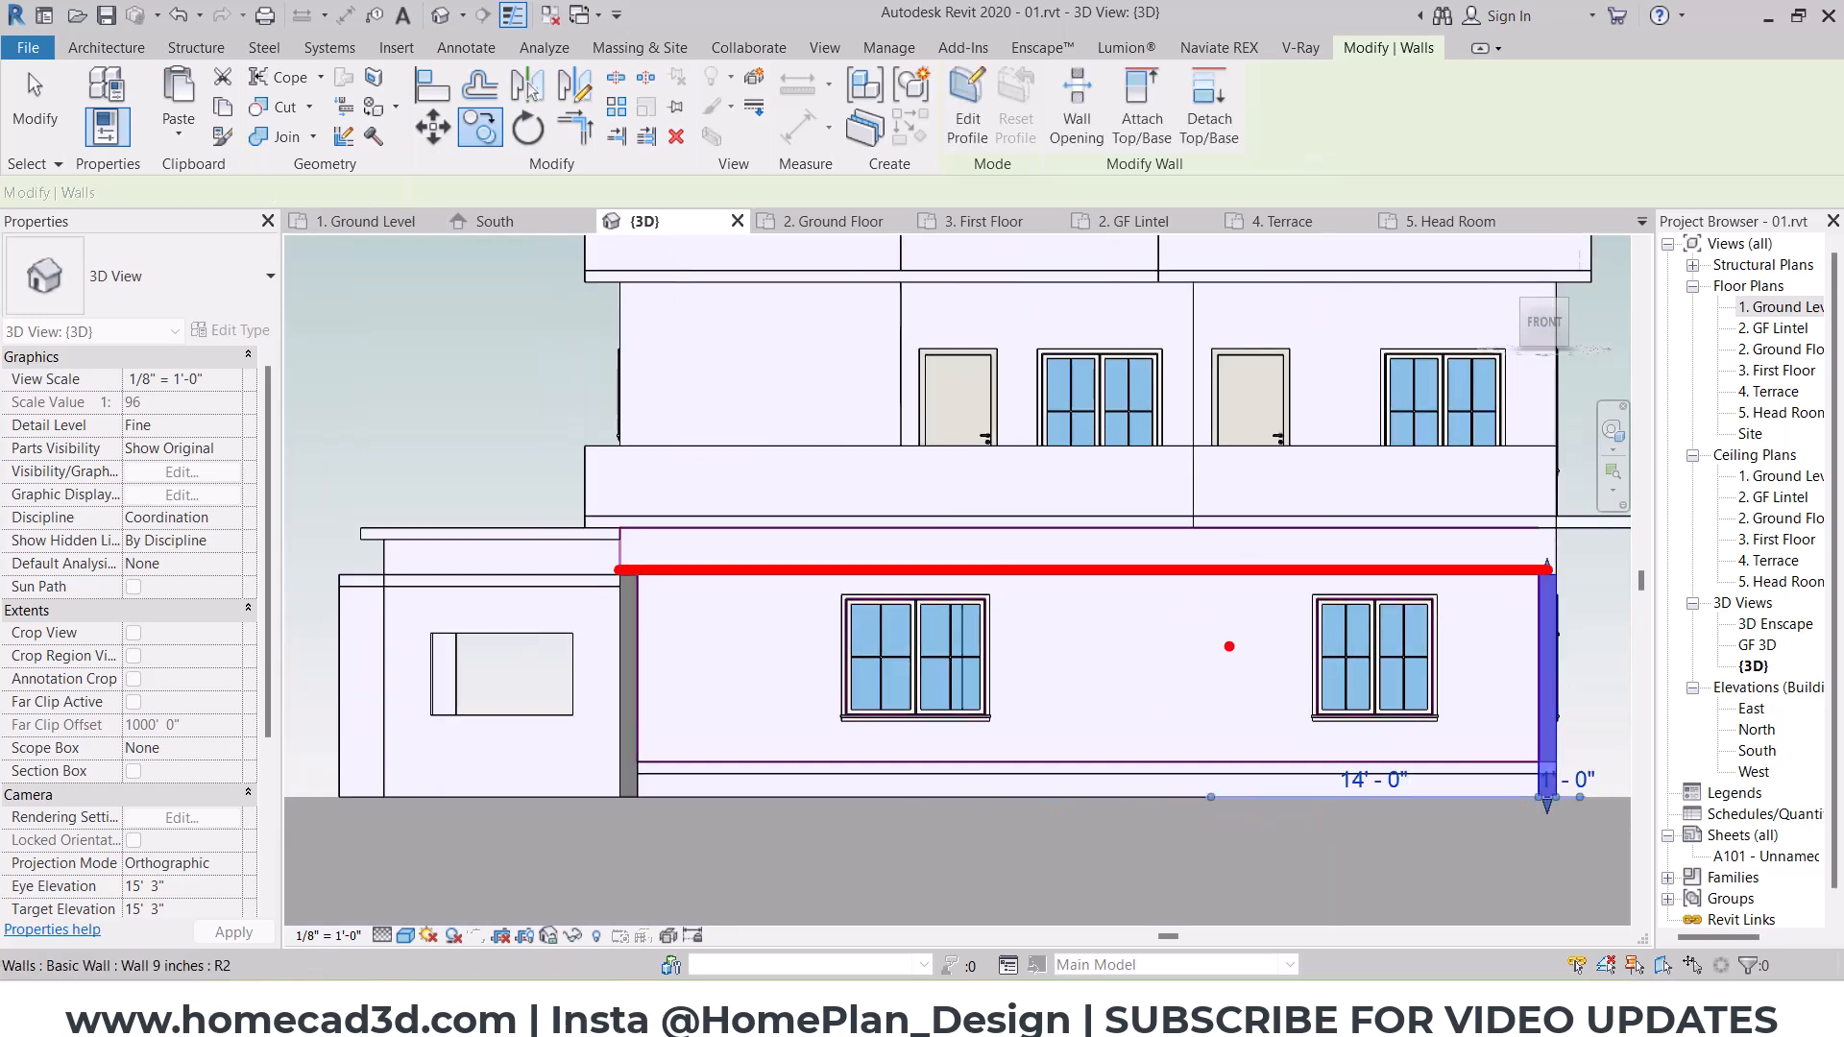
pyautogui.press('Escape')
pyautogui.click(129, 51)
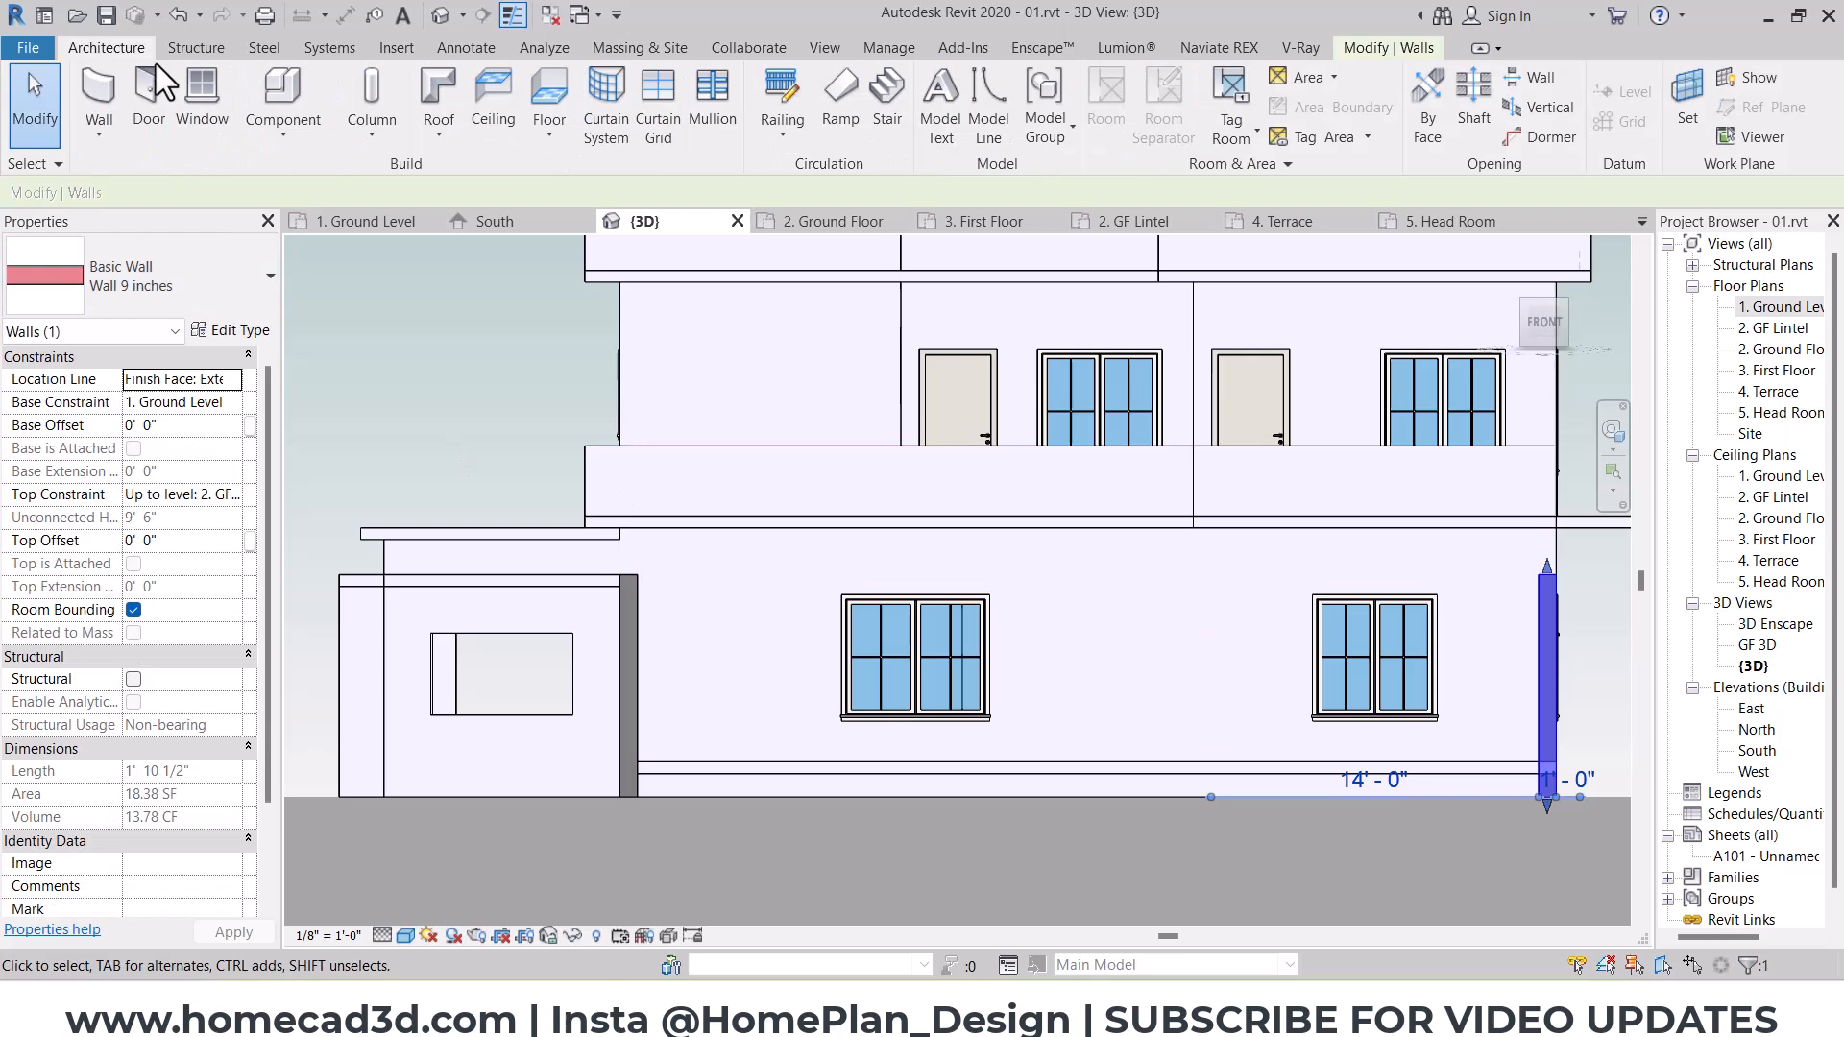
pyautogui.click(291, 223)
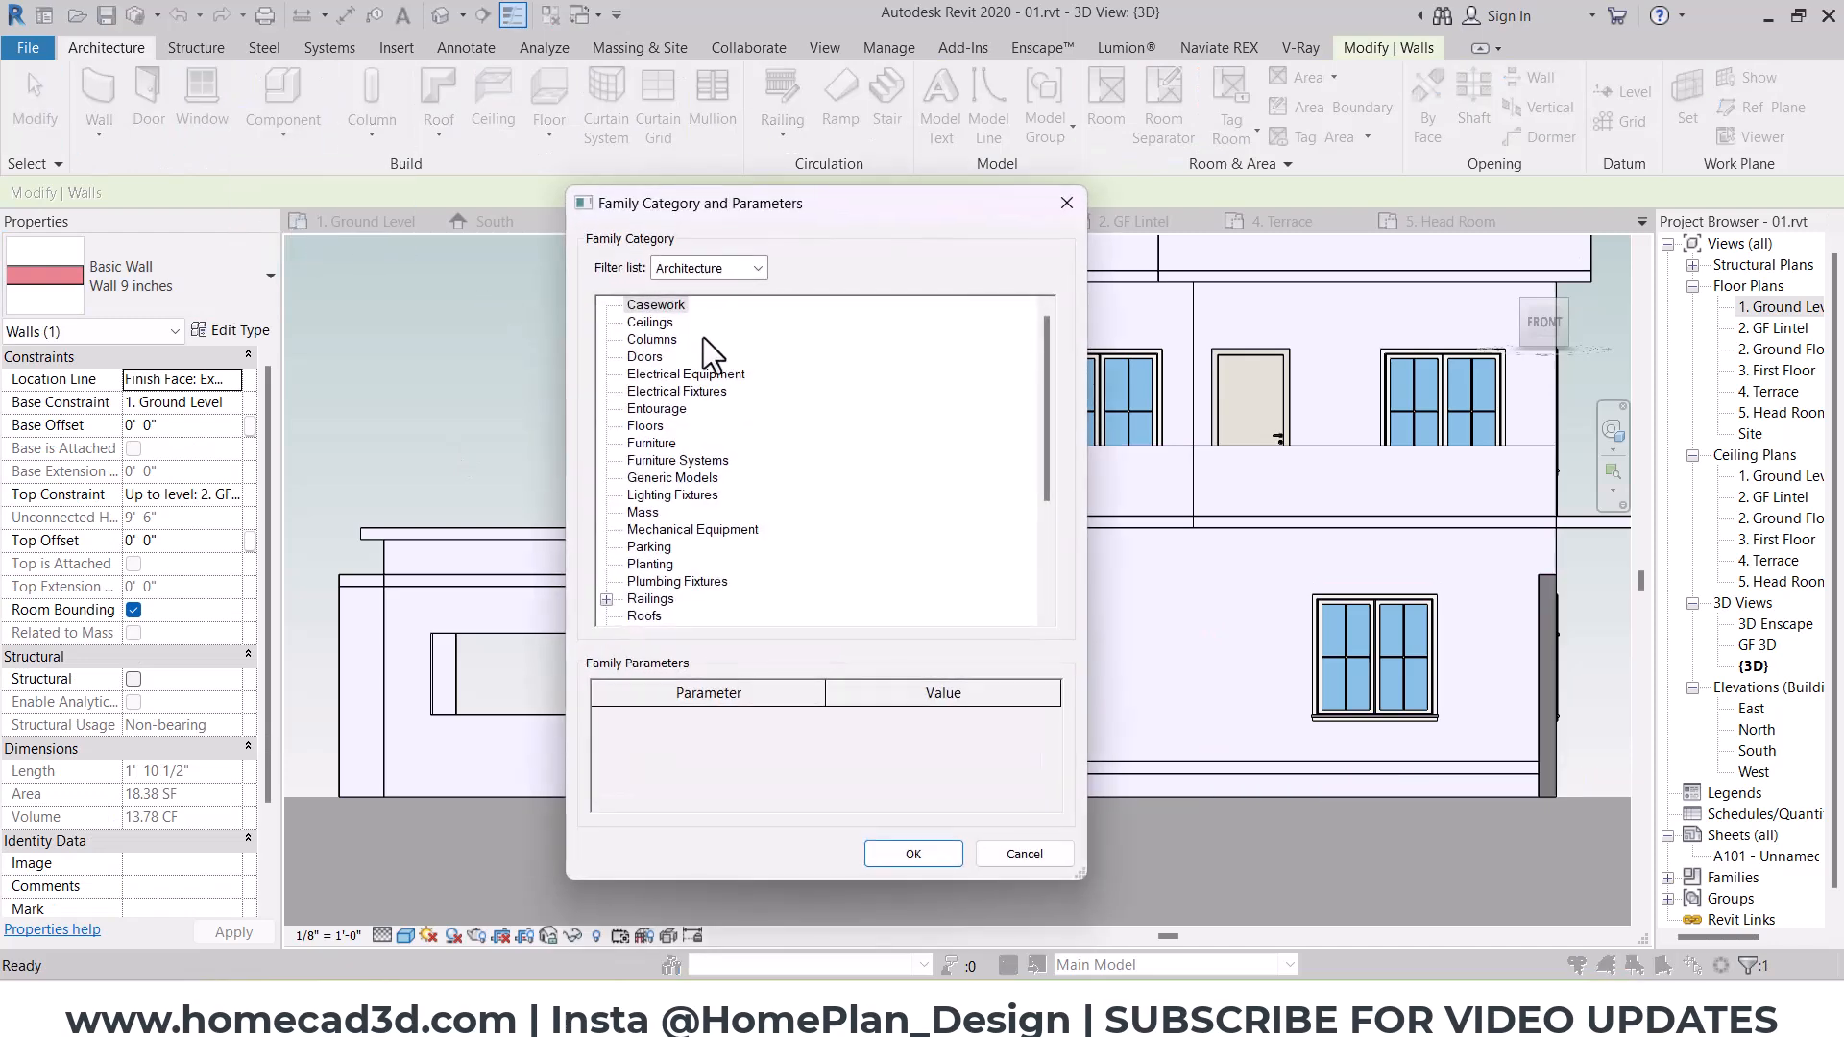
pyautogui.click(915, 851)
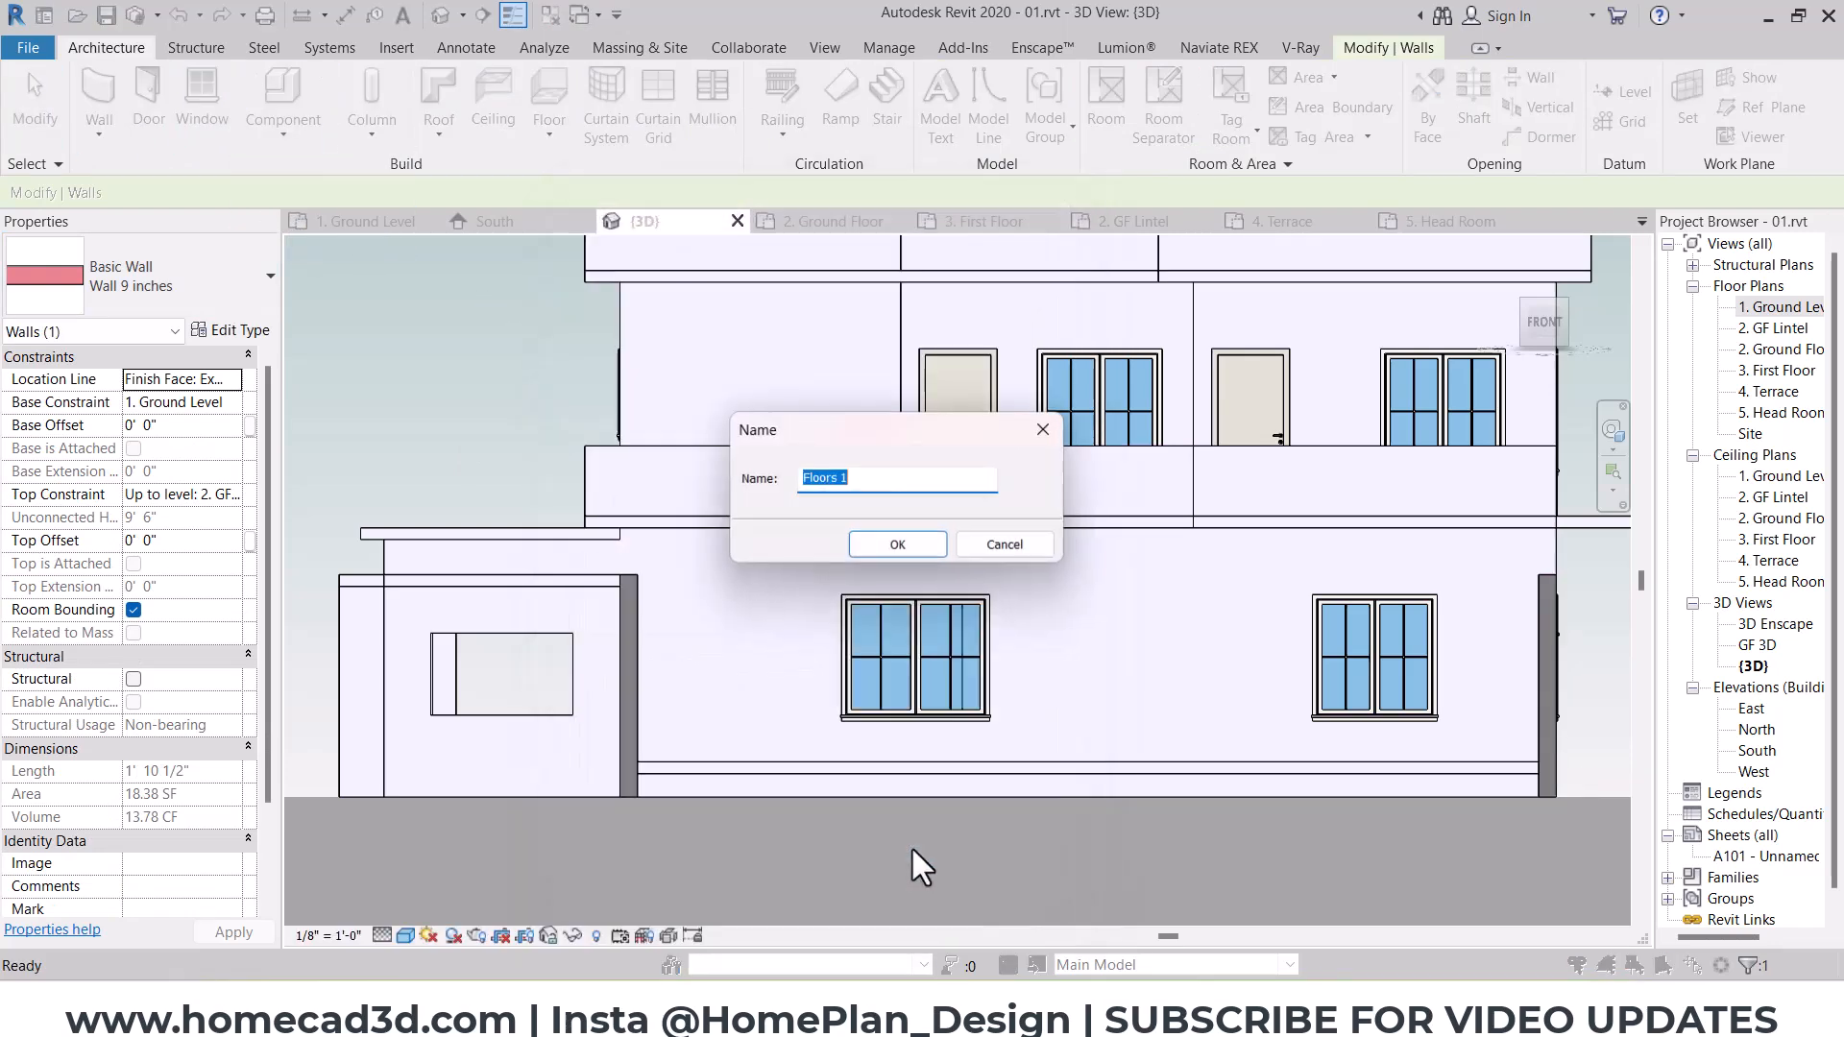
pyautogui.click(1047, 428)
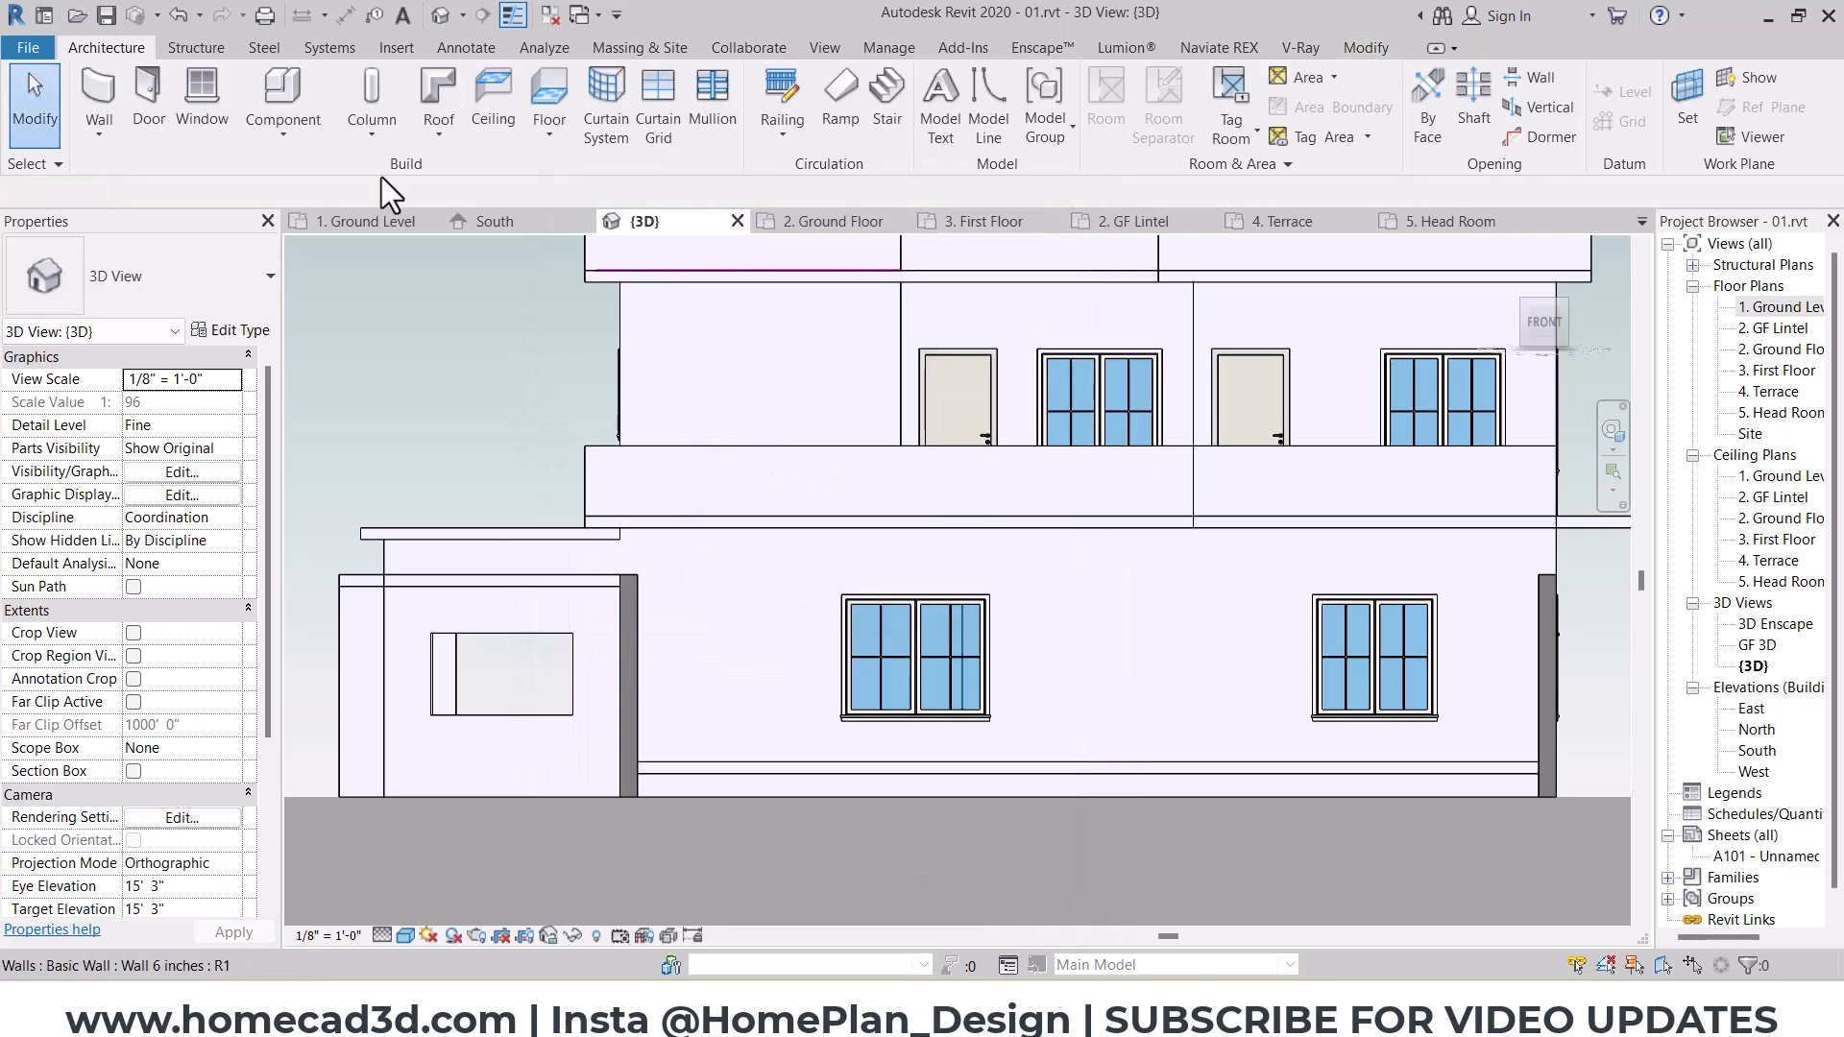
# Step: In the 2. GF Lintel plan, sketch a rectangular 6-inch floor boundary along the south wall spanning from the west stub to the east stub
pyautogui.doubleClick(1777, 329)
pyautogui.scroll(-4, 769, 522)
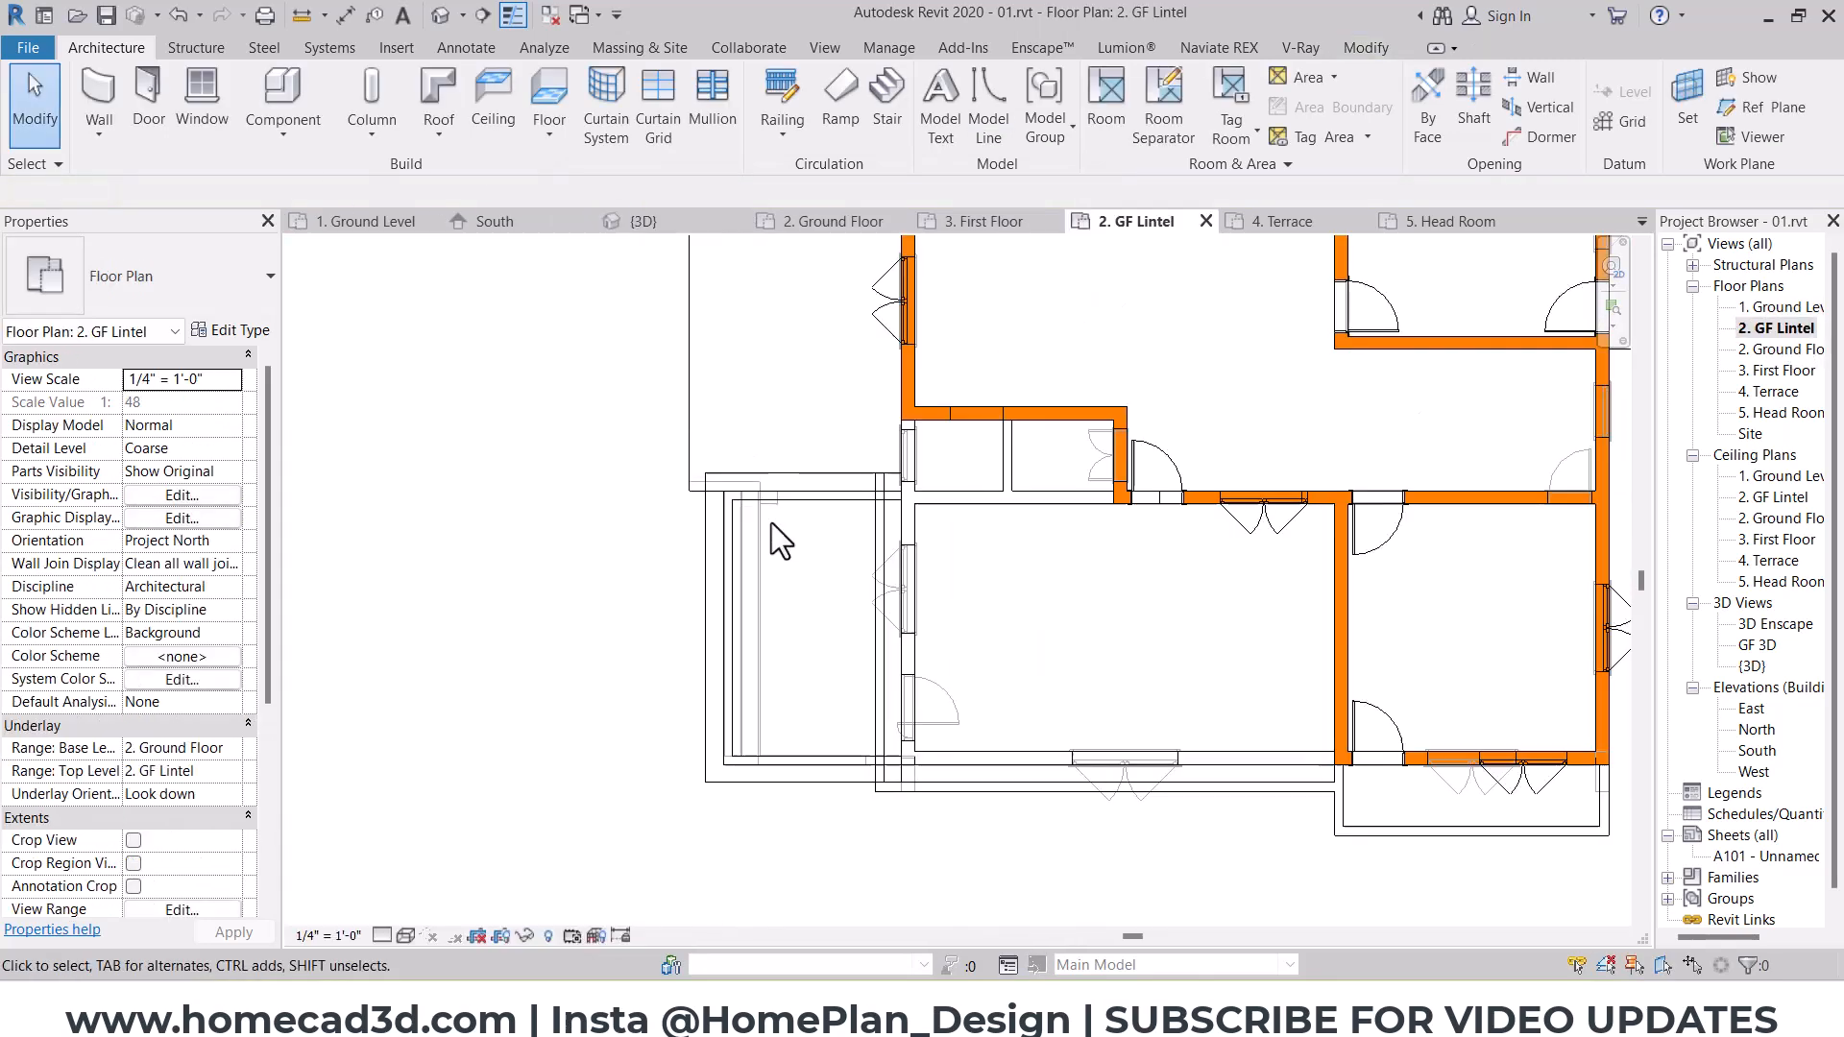
pyautogui.scroll(2, 755, 728)
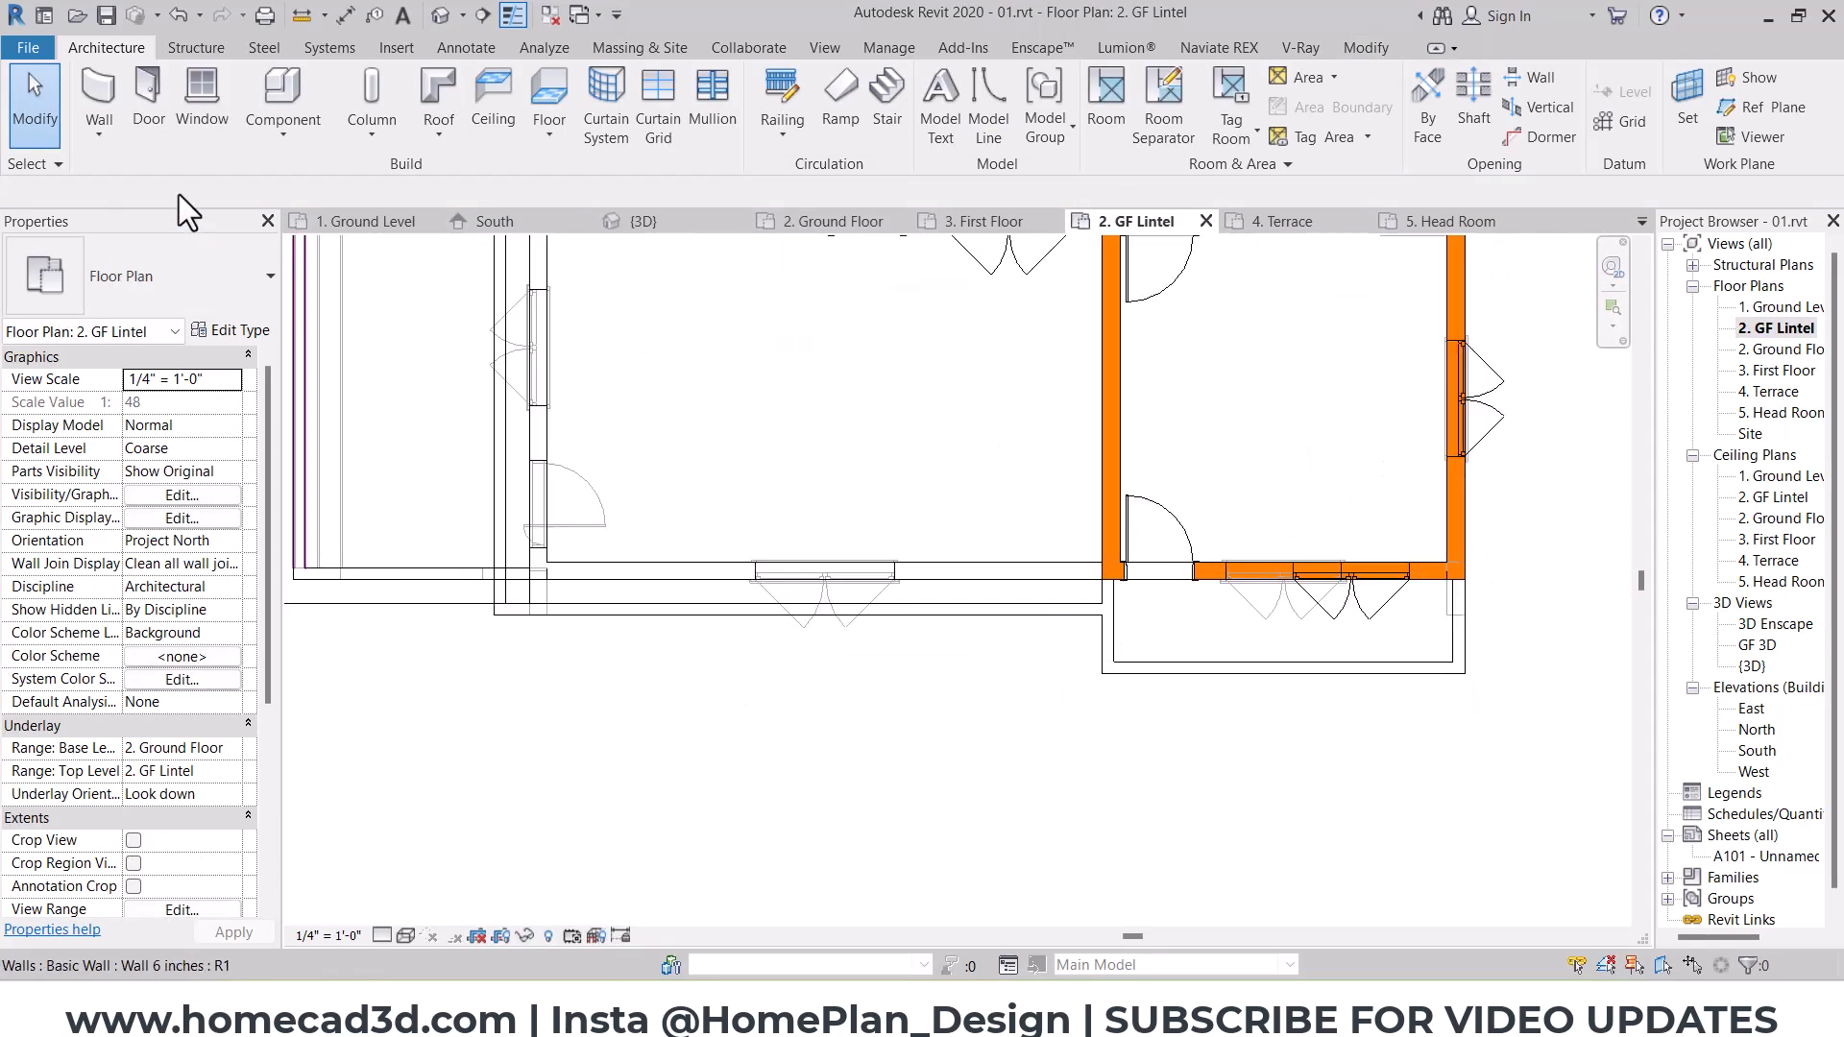
pyautogui.click(550, 101)
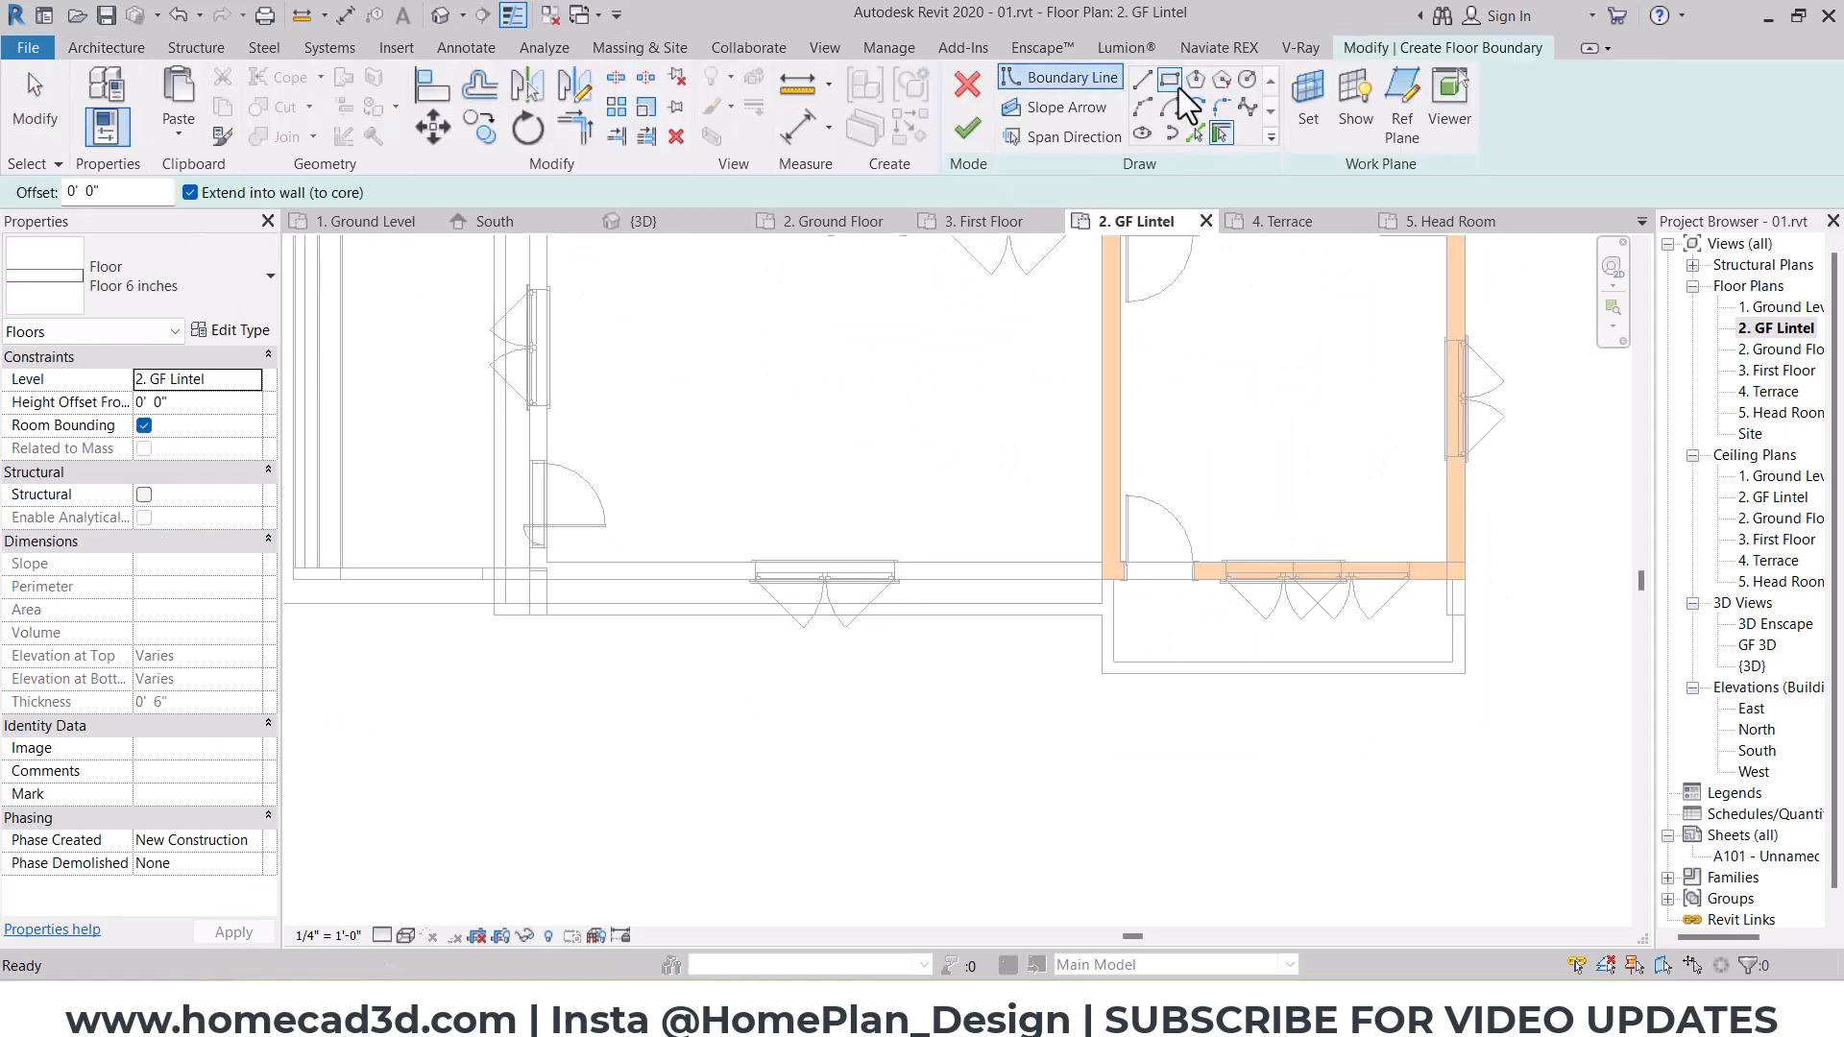
pyautogui.scroll(3, 538, 615)
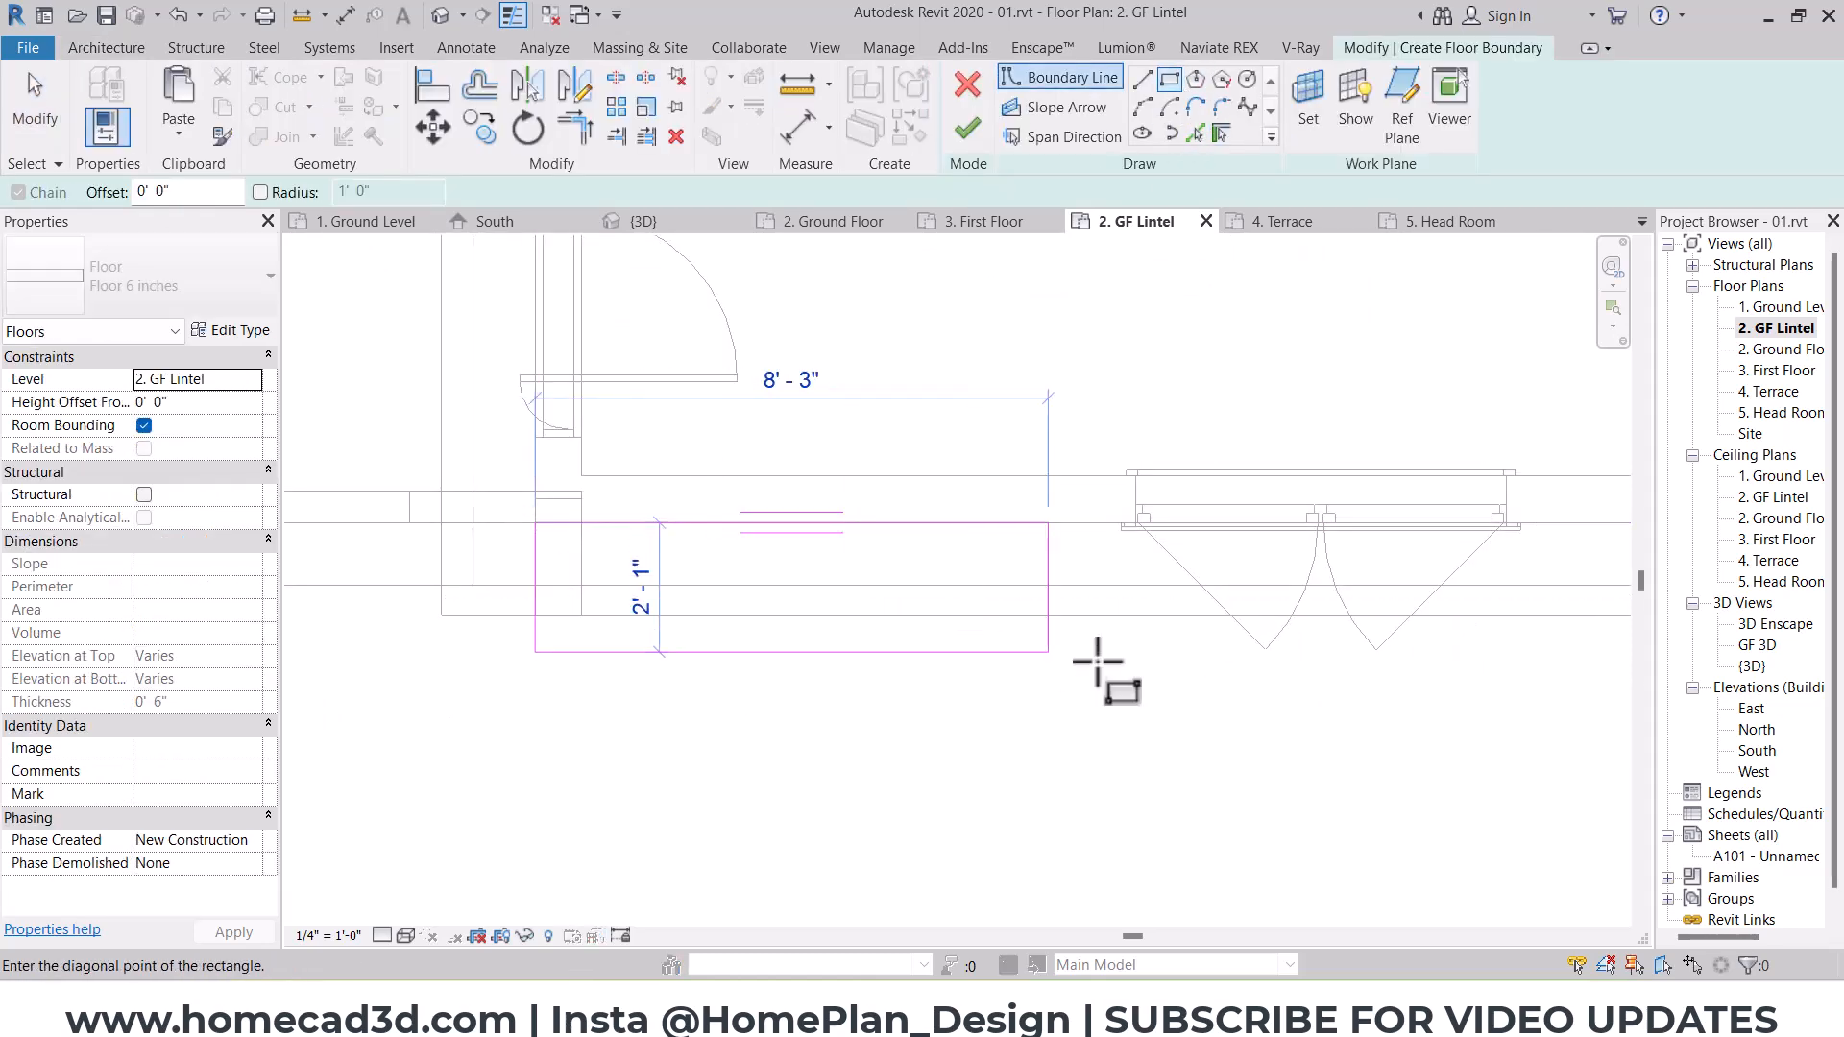
pyautogui.moveTo(1595, 687); pyautogui.dragTo(615, 644, button='middle')
pyautogui.moveTo(1531, 638)
pyautogui.mouseDown(button='middle')
pyautogui.moveTo(1000, 625)
pyautogui.moveTo(1277, 753)
pyautogui.moveTo(844, 803)
pyautogui.mouseUp(button='middle')
pyautogui.click(1504, 558)
pyautogui.press('Escape')
# Step: Finish the lintel-level floor in the 3D view, attaching the walls to its underside and detaching the missed targets
pyautogui.click(442, 18)
pyautogui.scroll(4, 1152, 782)
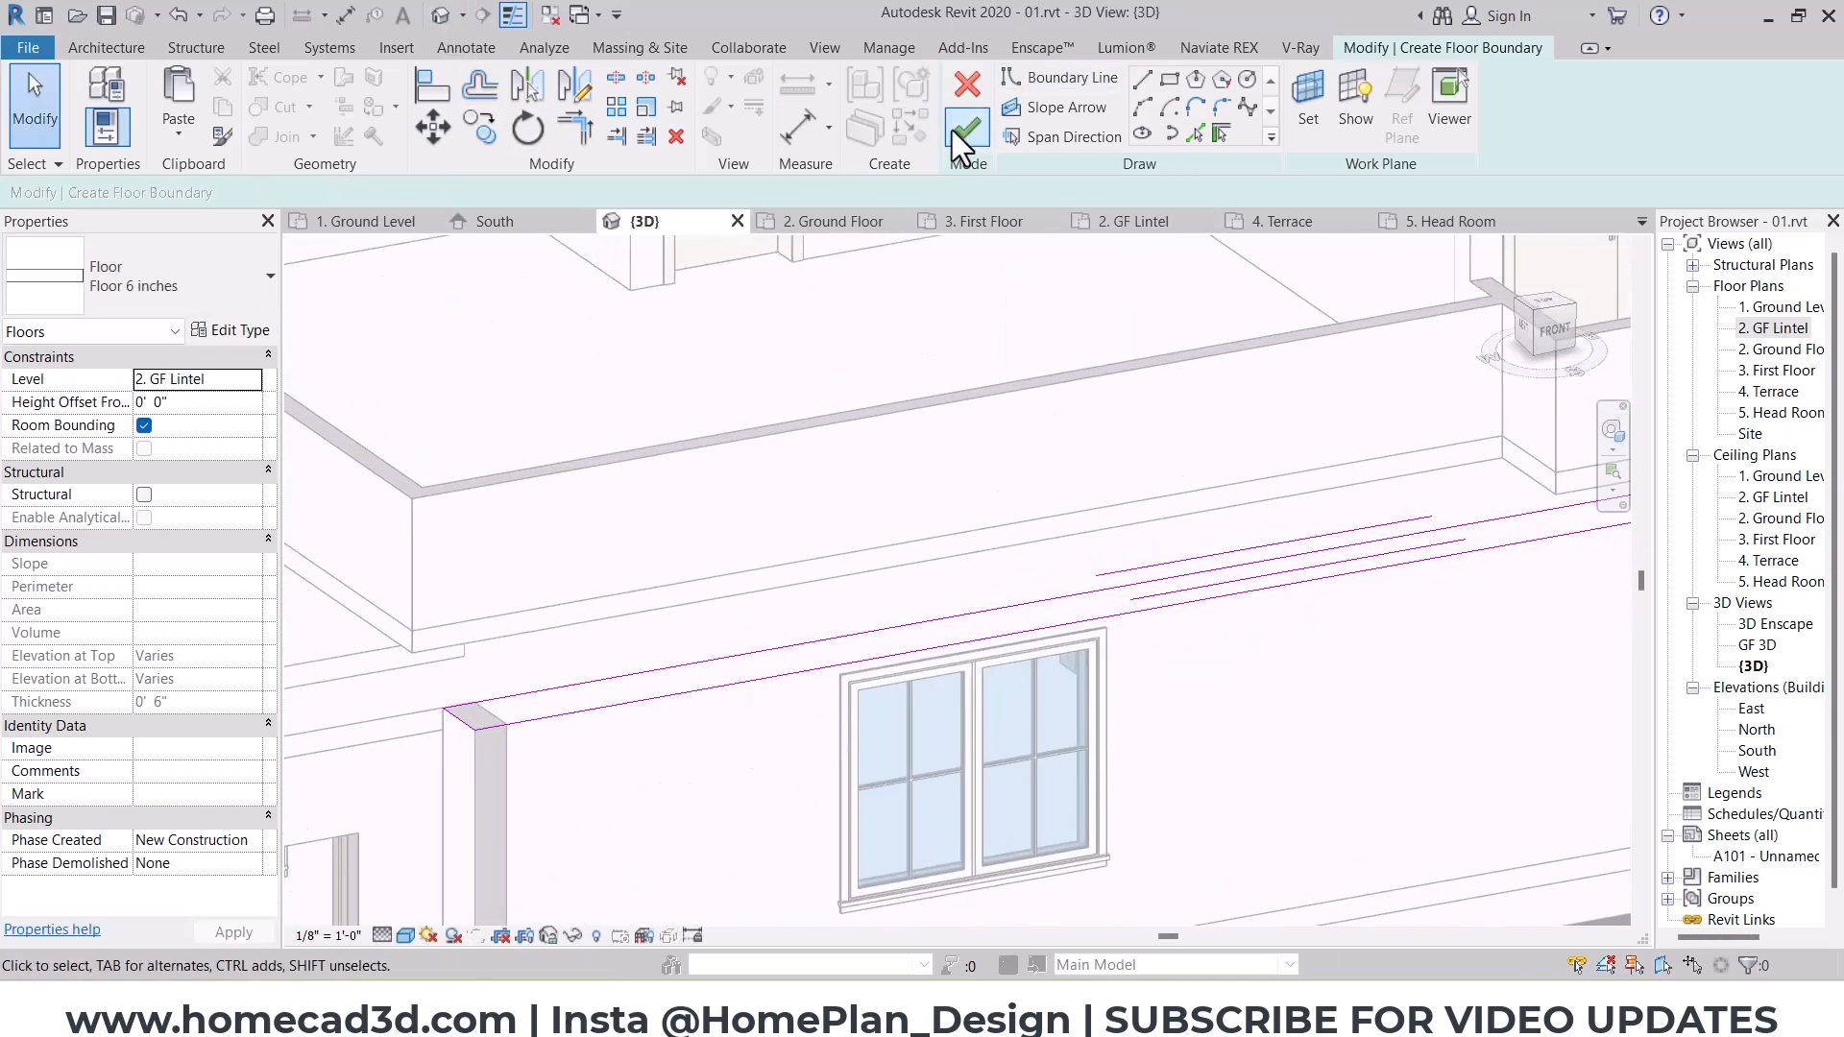
pyautogui.click(964, 138)
pyautogui.click(965, 511)
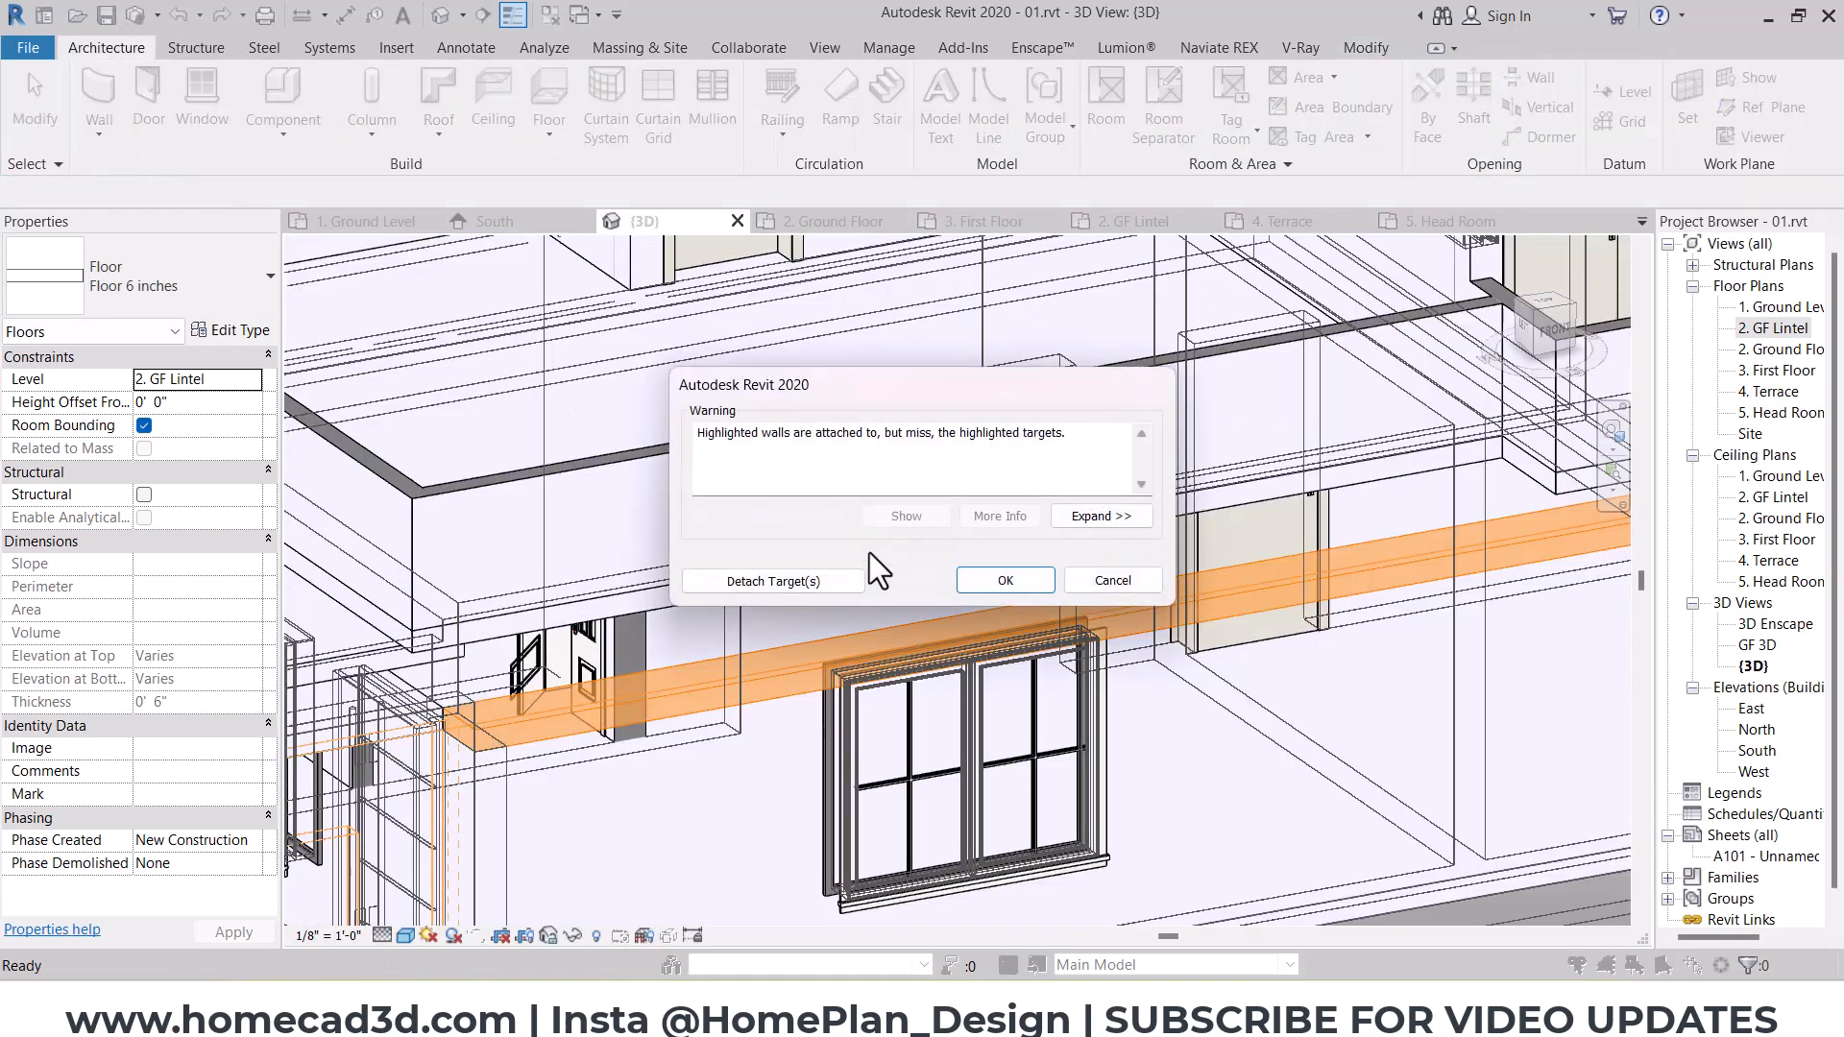
pyautogui.click(816, 580)
pyautogui.press('Escape')
pyautogui.scroll(-2, 1147, 722)
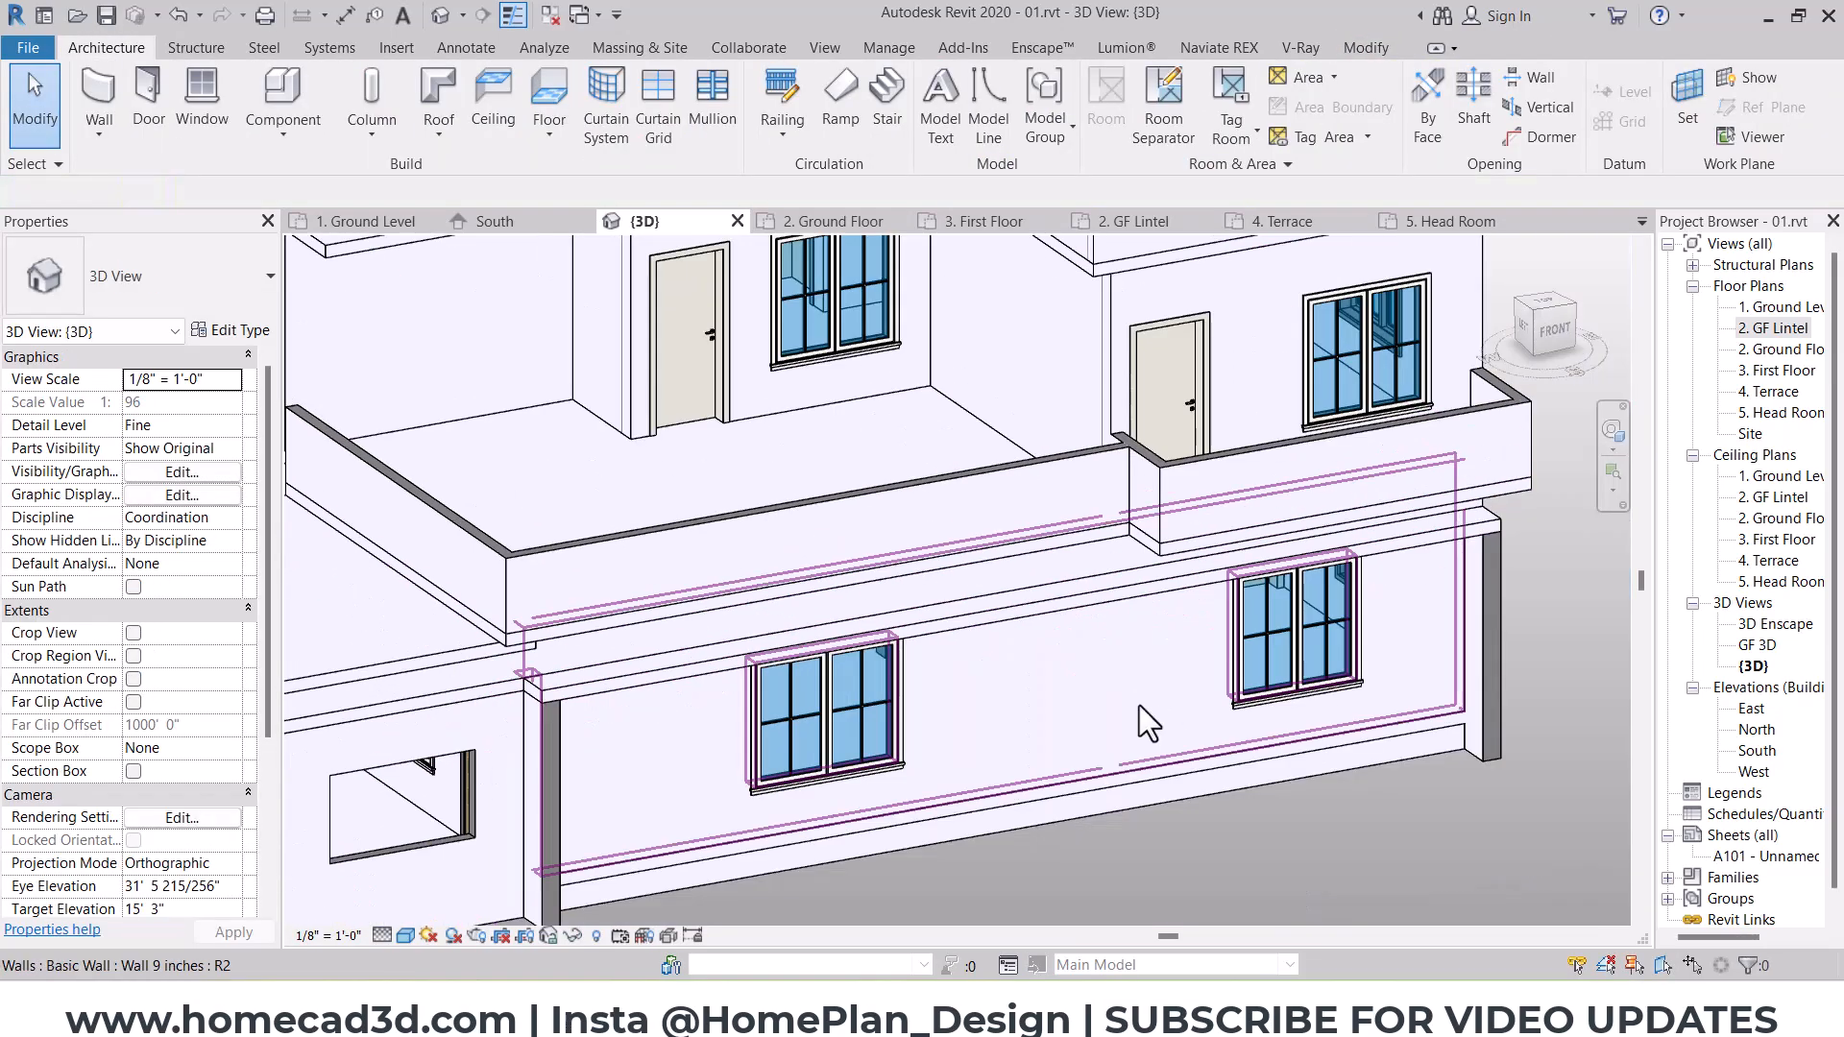
pyautogui.keyDown('shift'); pyautogui.moveTo(1143, 723); pyautogui.dragTo(1268, 715, button='middle'); pyautogui.keyUp('shift')
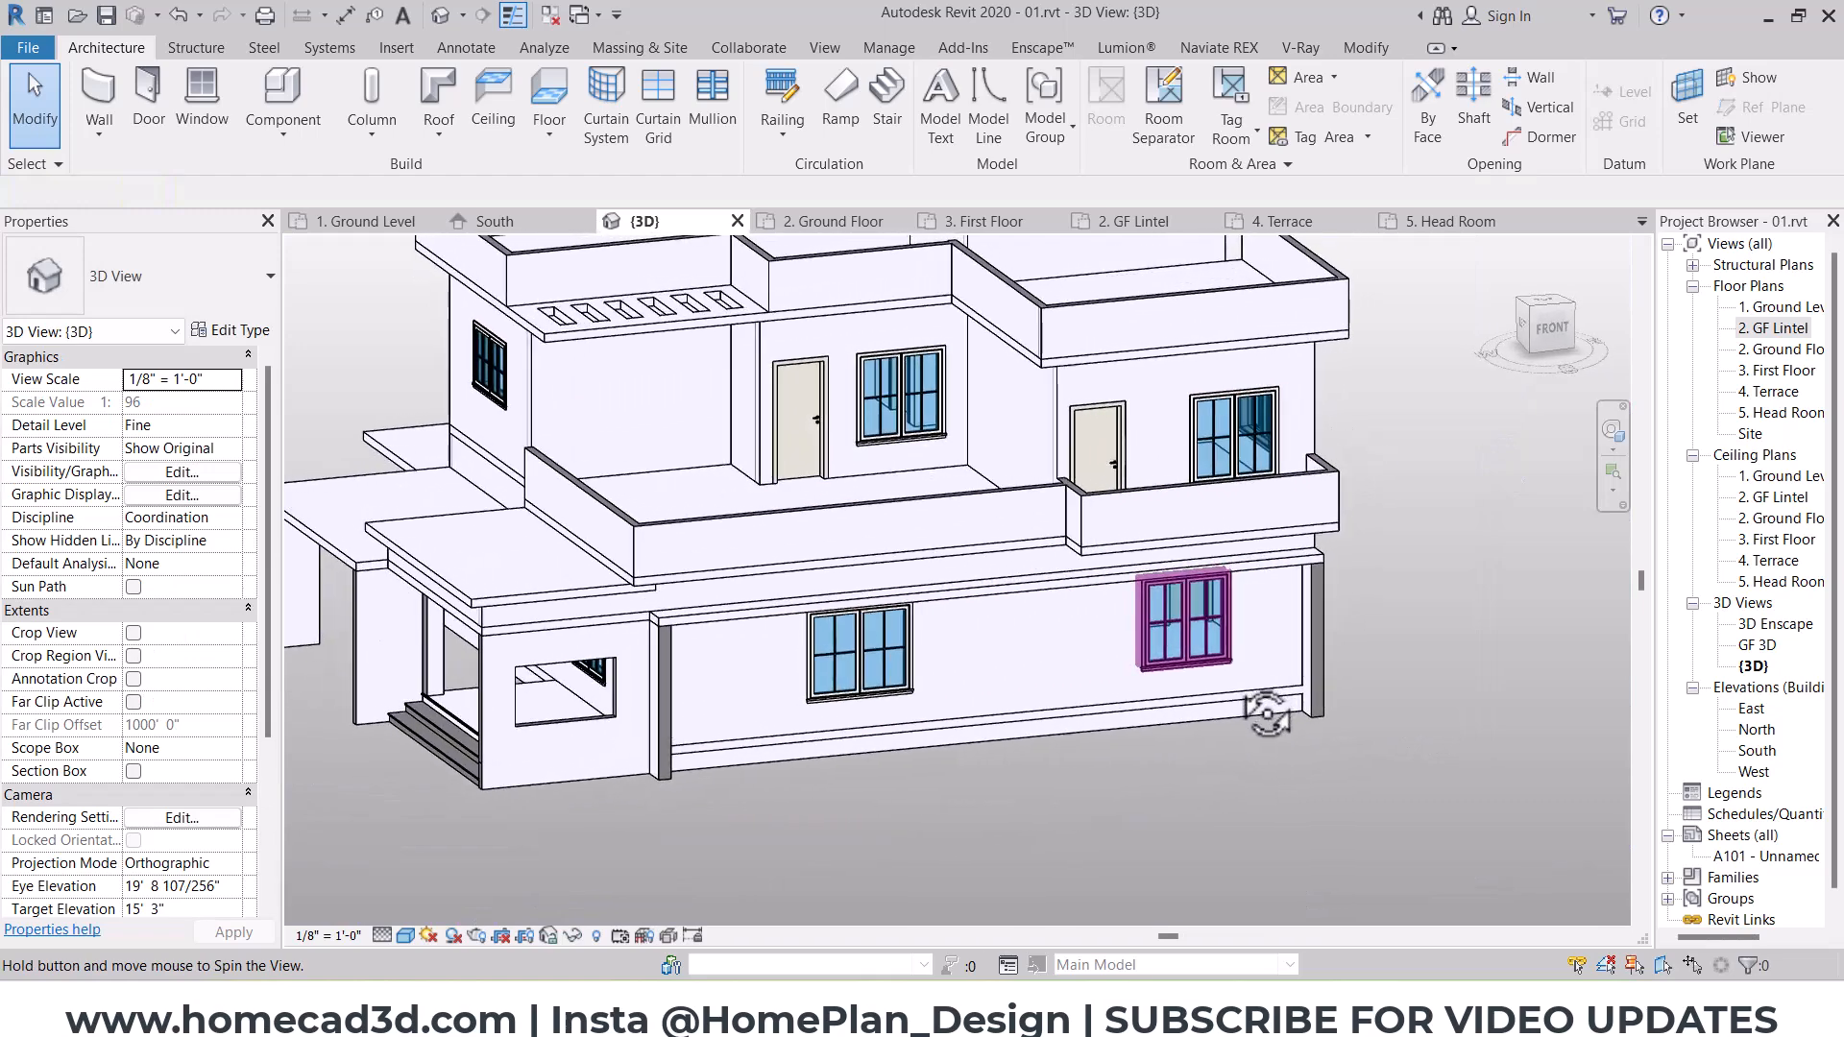
# Step: Copy the southeast stub wall about 26'-3" west, just beside the west window of the south wall
pyautogui.click(1324, 587)
pyautogui.click(1558, 342)
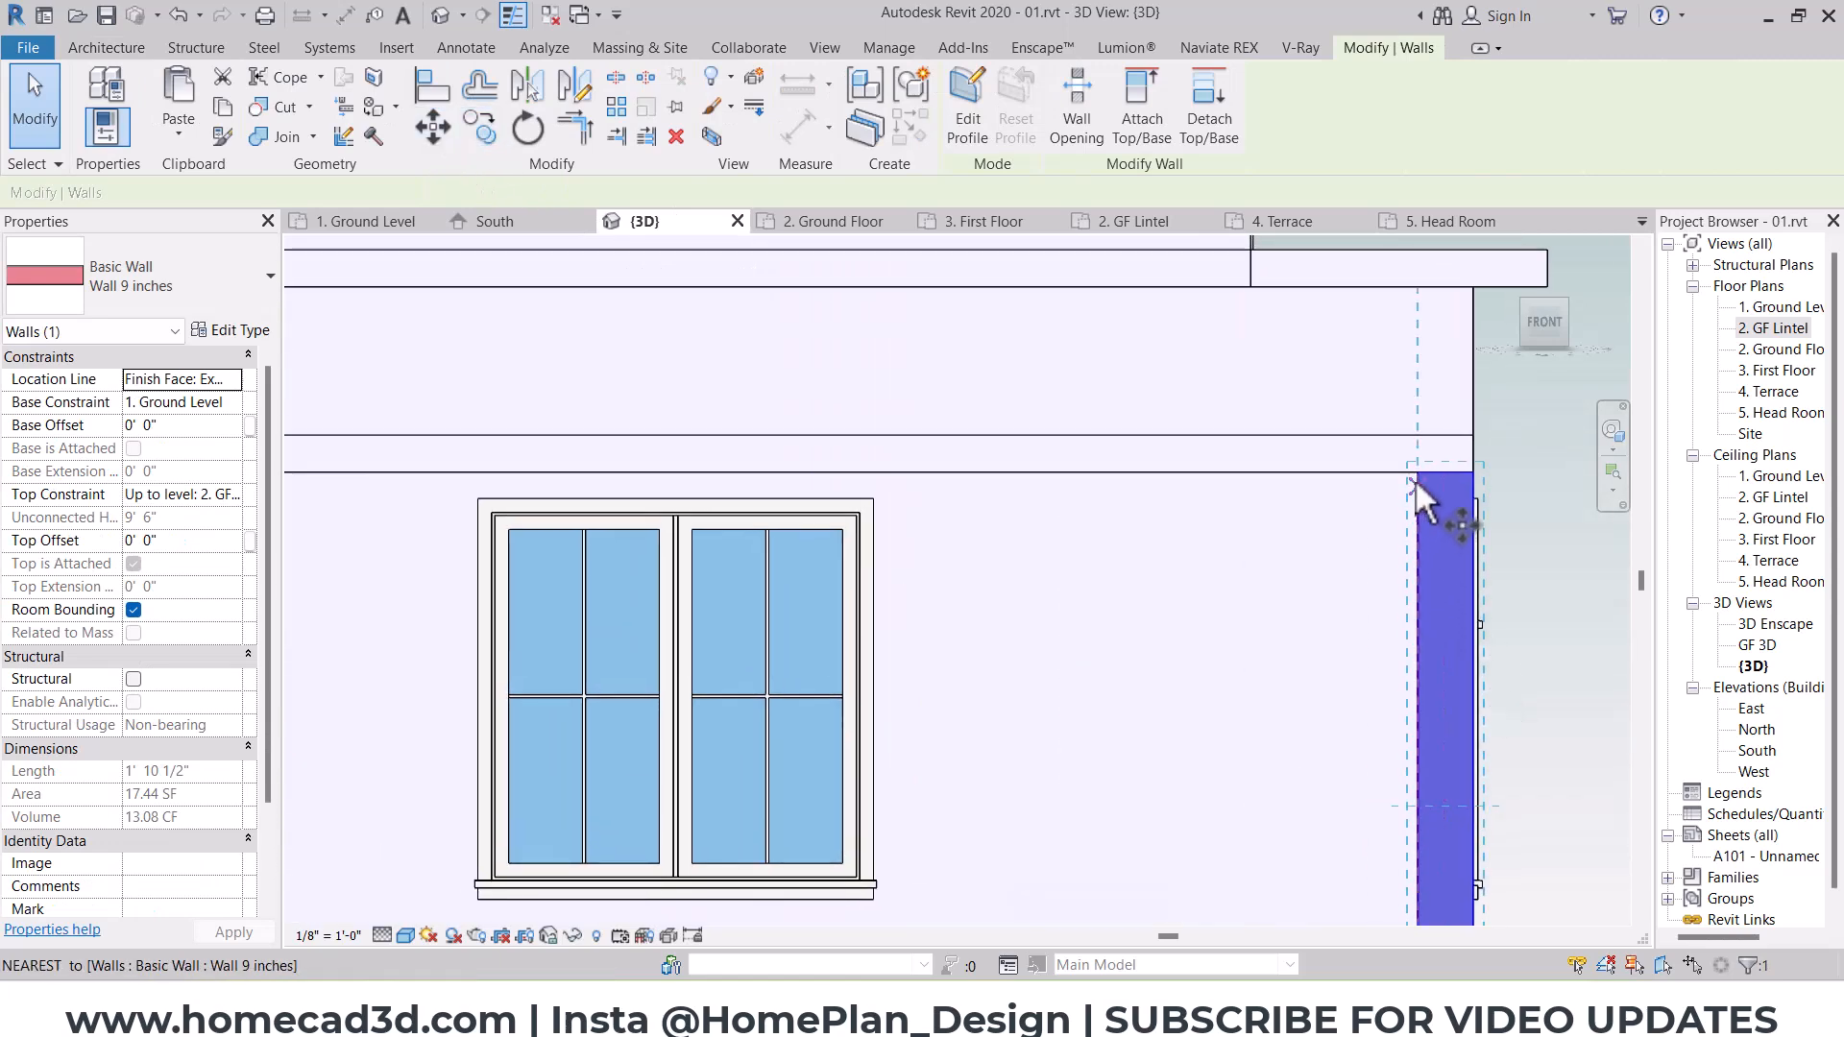
pyautogui.press('c')
pyautogui.press('o')
pyautogui.click(1417, 483)
pyautogui.scroll(-3, 1268, 483)
pyautogui.moveTo(749, 480); pyautogui.dragTo(1210, 497, button='middle')
pyautogui.scroll(2, 562, 495)
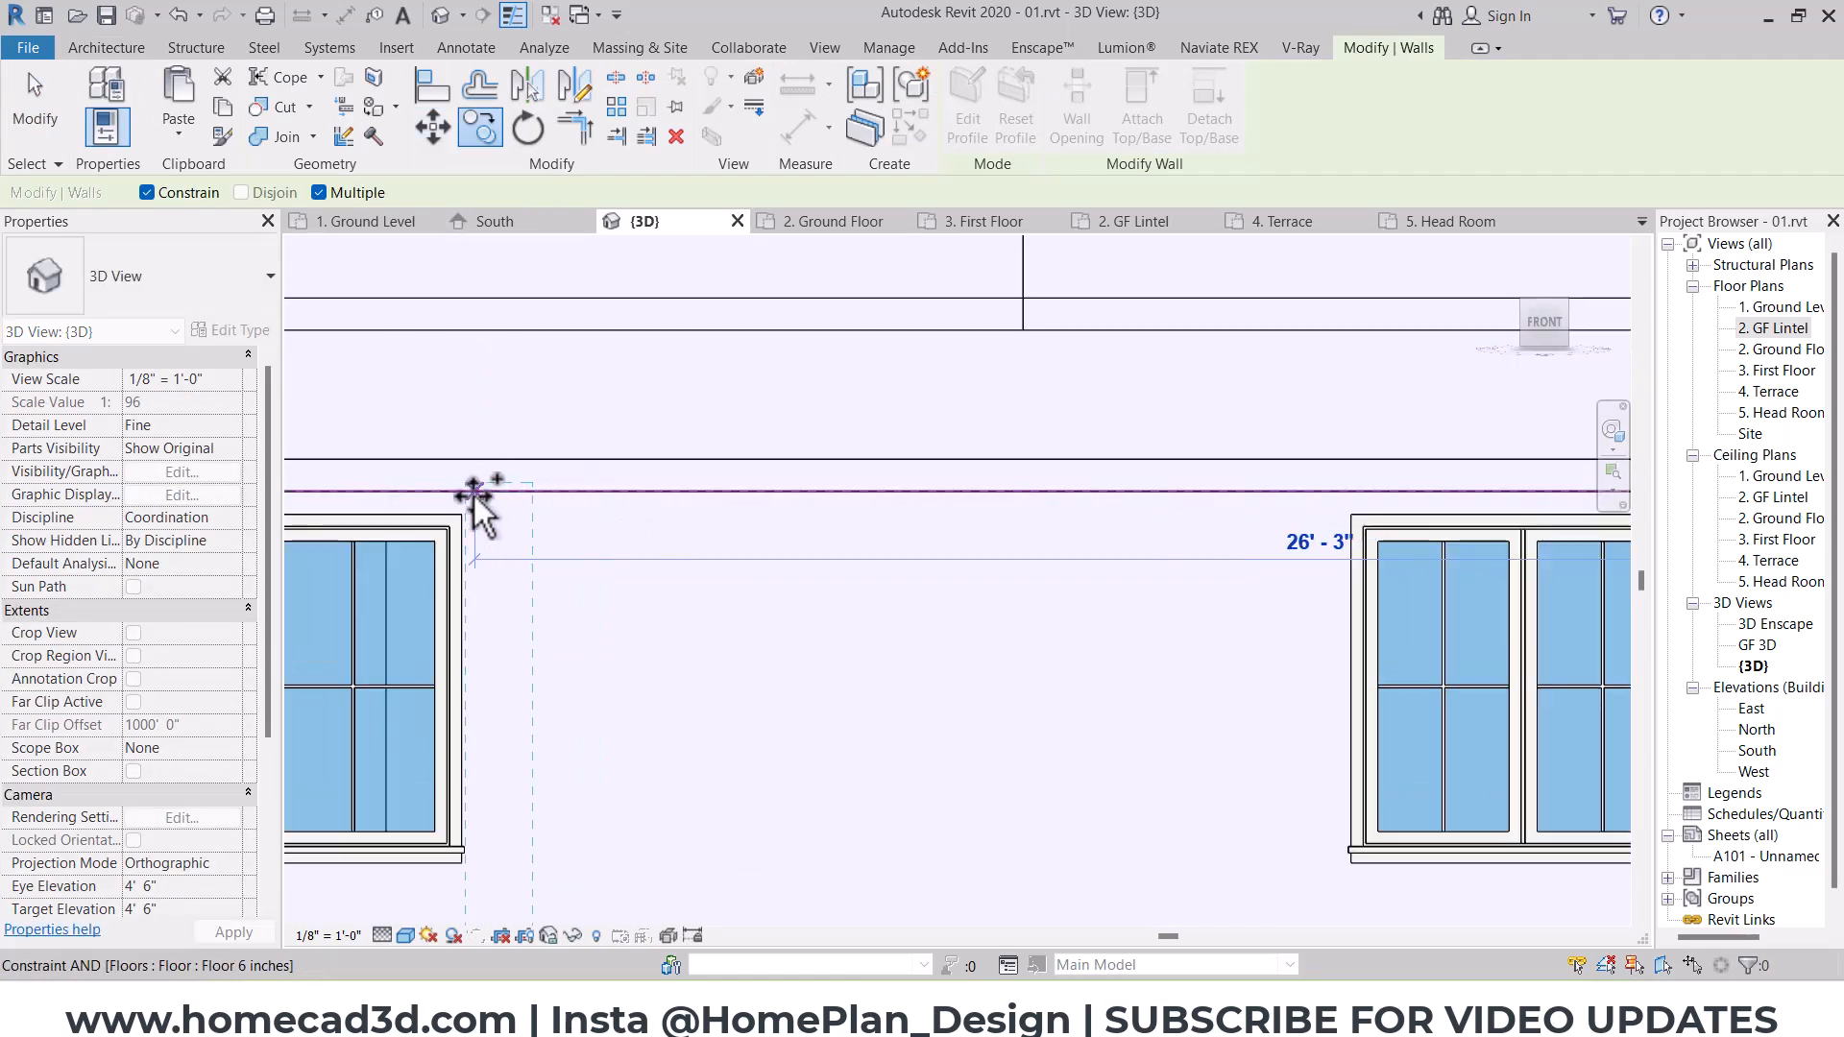
pyautogui.click(476, 494)
pyautogui.moveTo(597, 490); pyautogui.dragTo(827, 498, button='middle')
pyautogui.press('Escape')
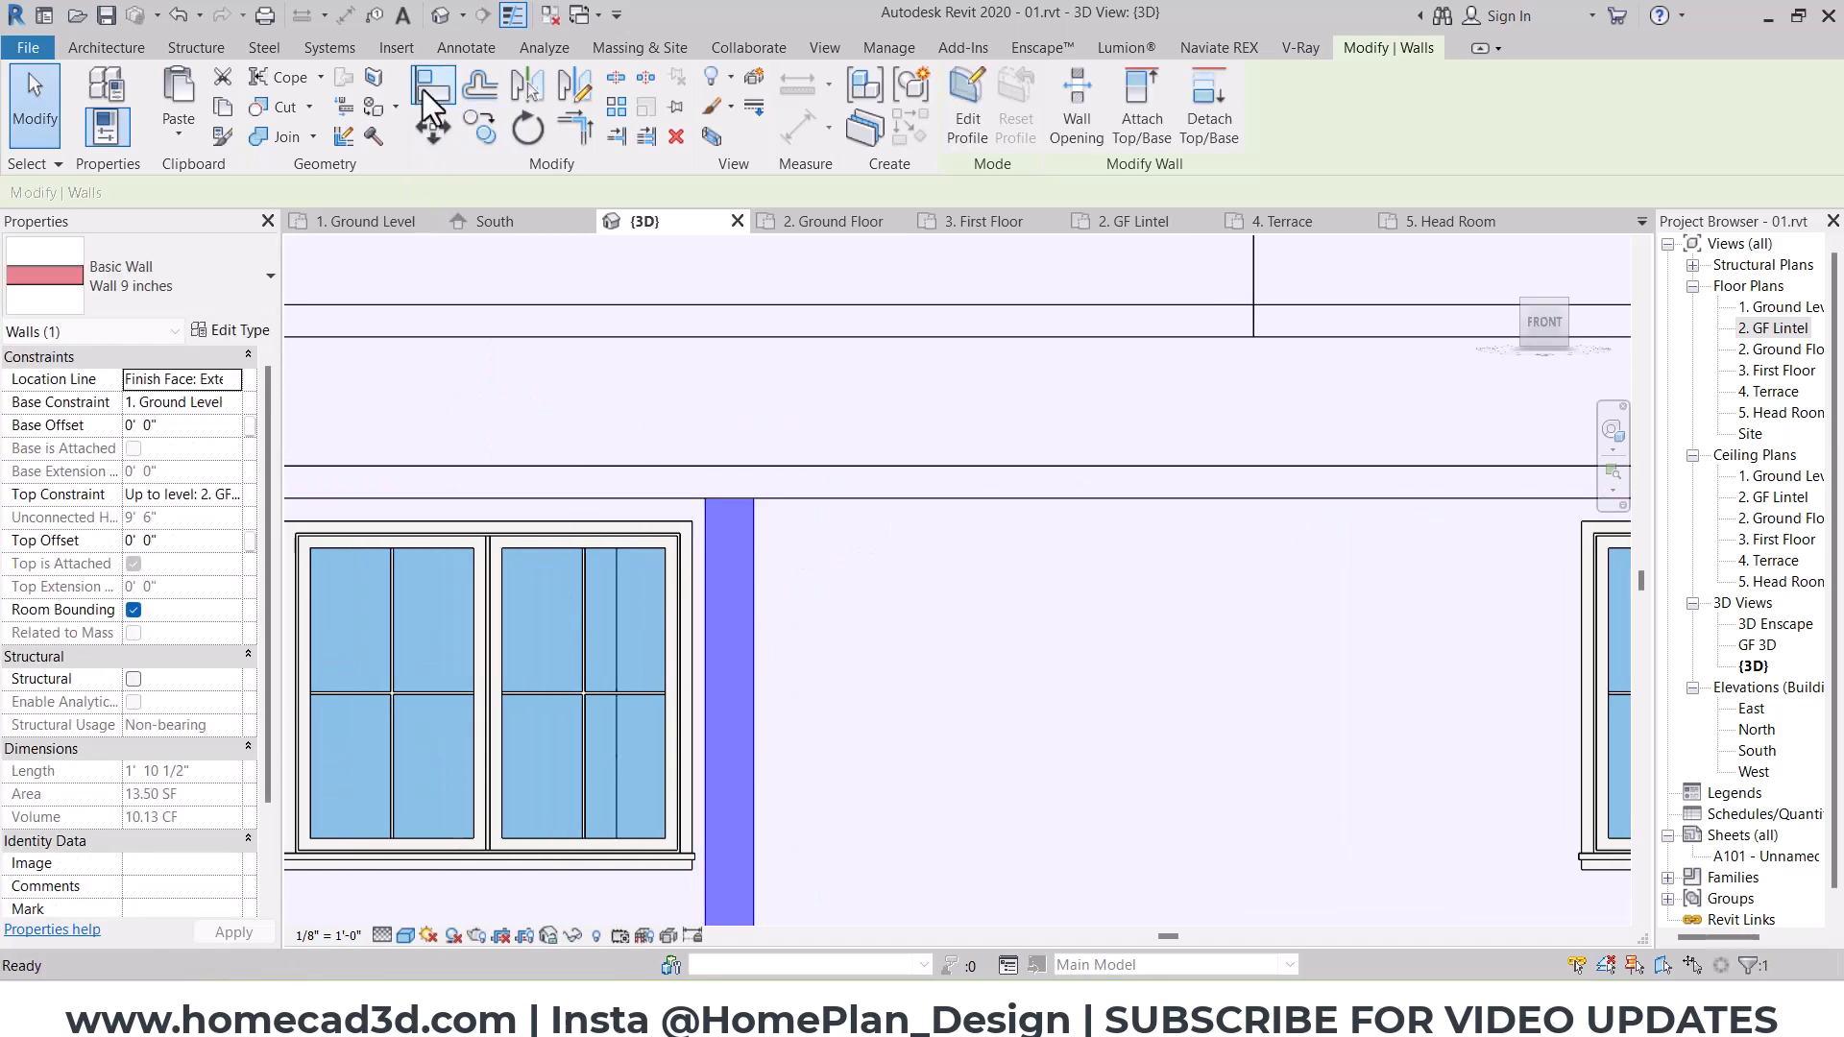
# Step: Align the west face of the copied middle stub wall with the east edge of the neighbouring window frame
pyautogui.click(427, 89)
pyautogui.scroll(2, 654, 423)
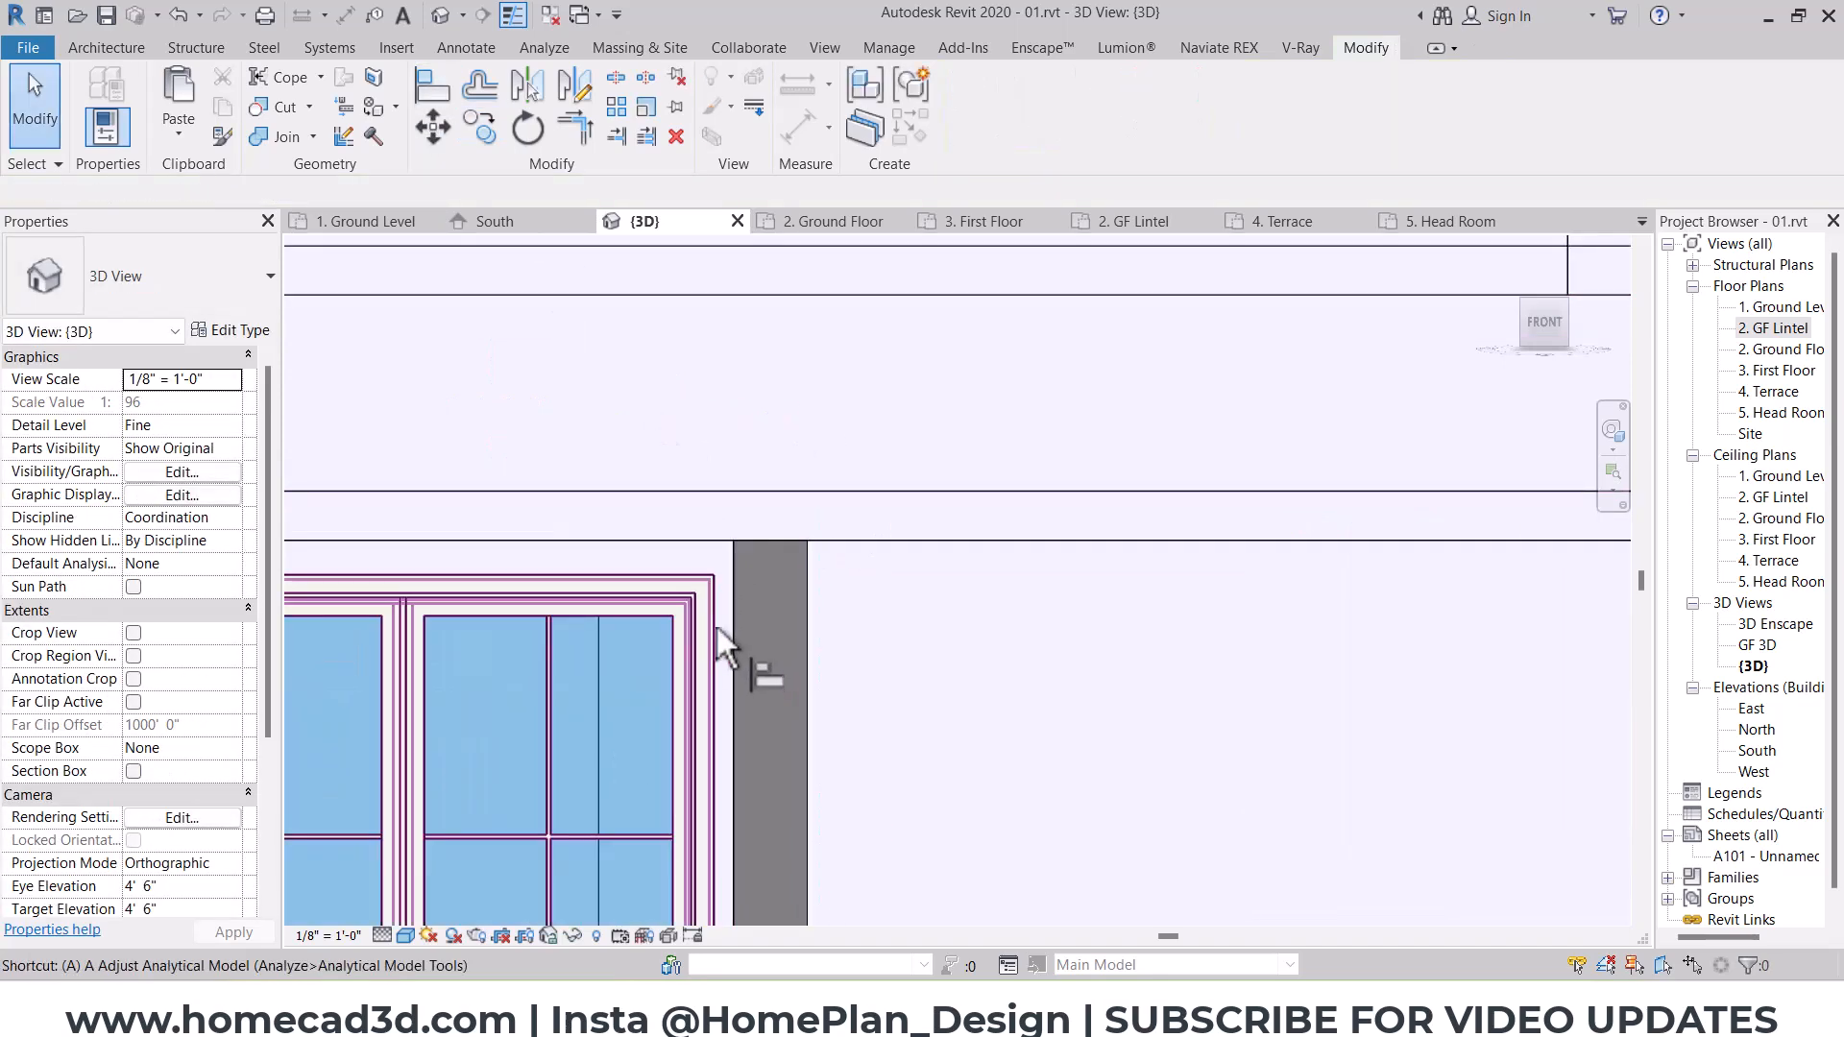
pyautogui.click(720, 623)
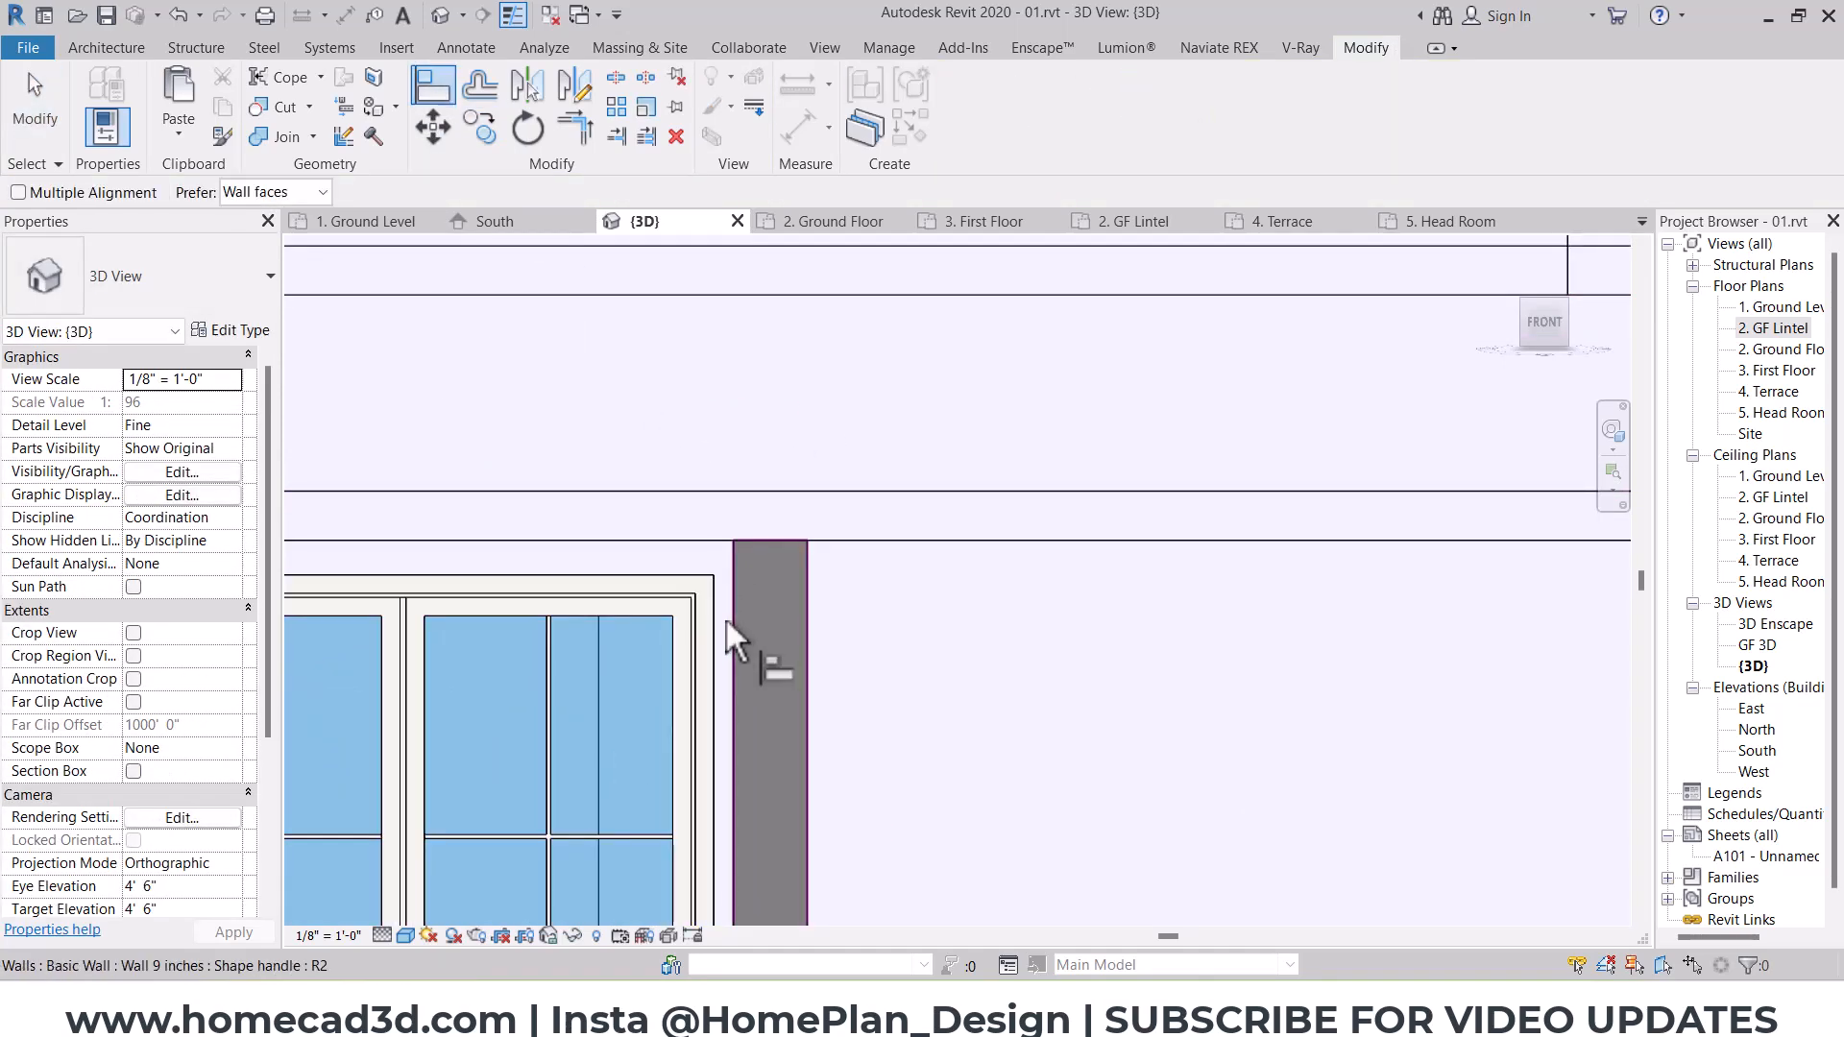
pyautogui.click(723, 618)
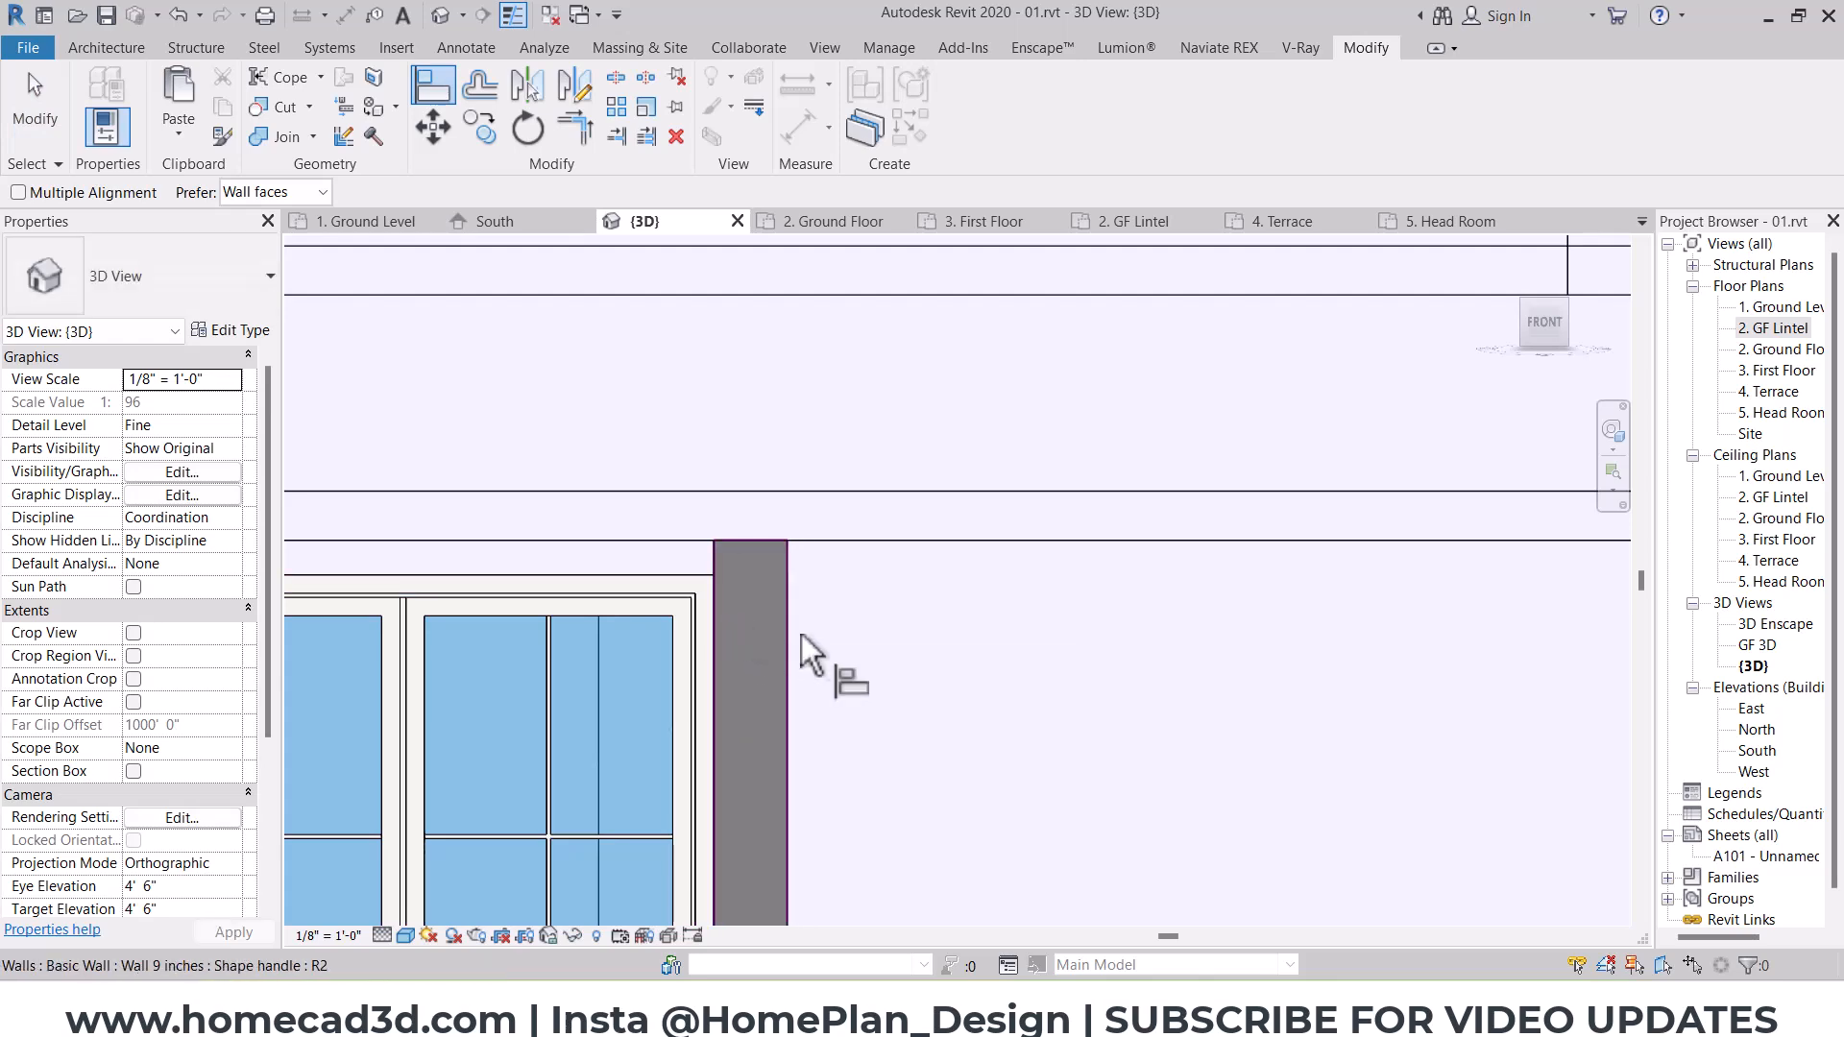
pyautogui.scroll(-5, 836, 639)
pyautogui.press('Escape')
pyautogui.press('Escape')
# Step: Edit the lintel-level slab's boundary so its east edge aligns with the middle stub wall's east face, and finish the sketch
pyautogui.click(1001, 615)
pyautogui.keyDown('shift'); pyautogui.moveTo(1001, 615); pyautogui.dragTo(1087, 742, button='middle'); pyautogui.keyUp('shift')
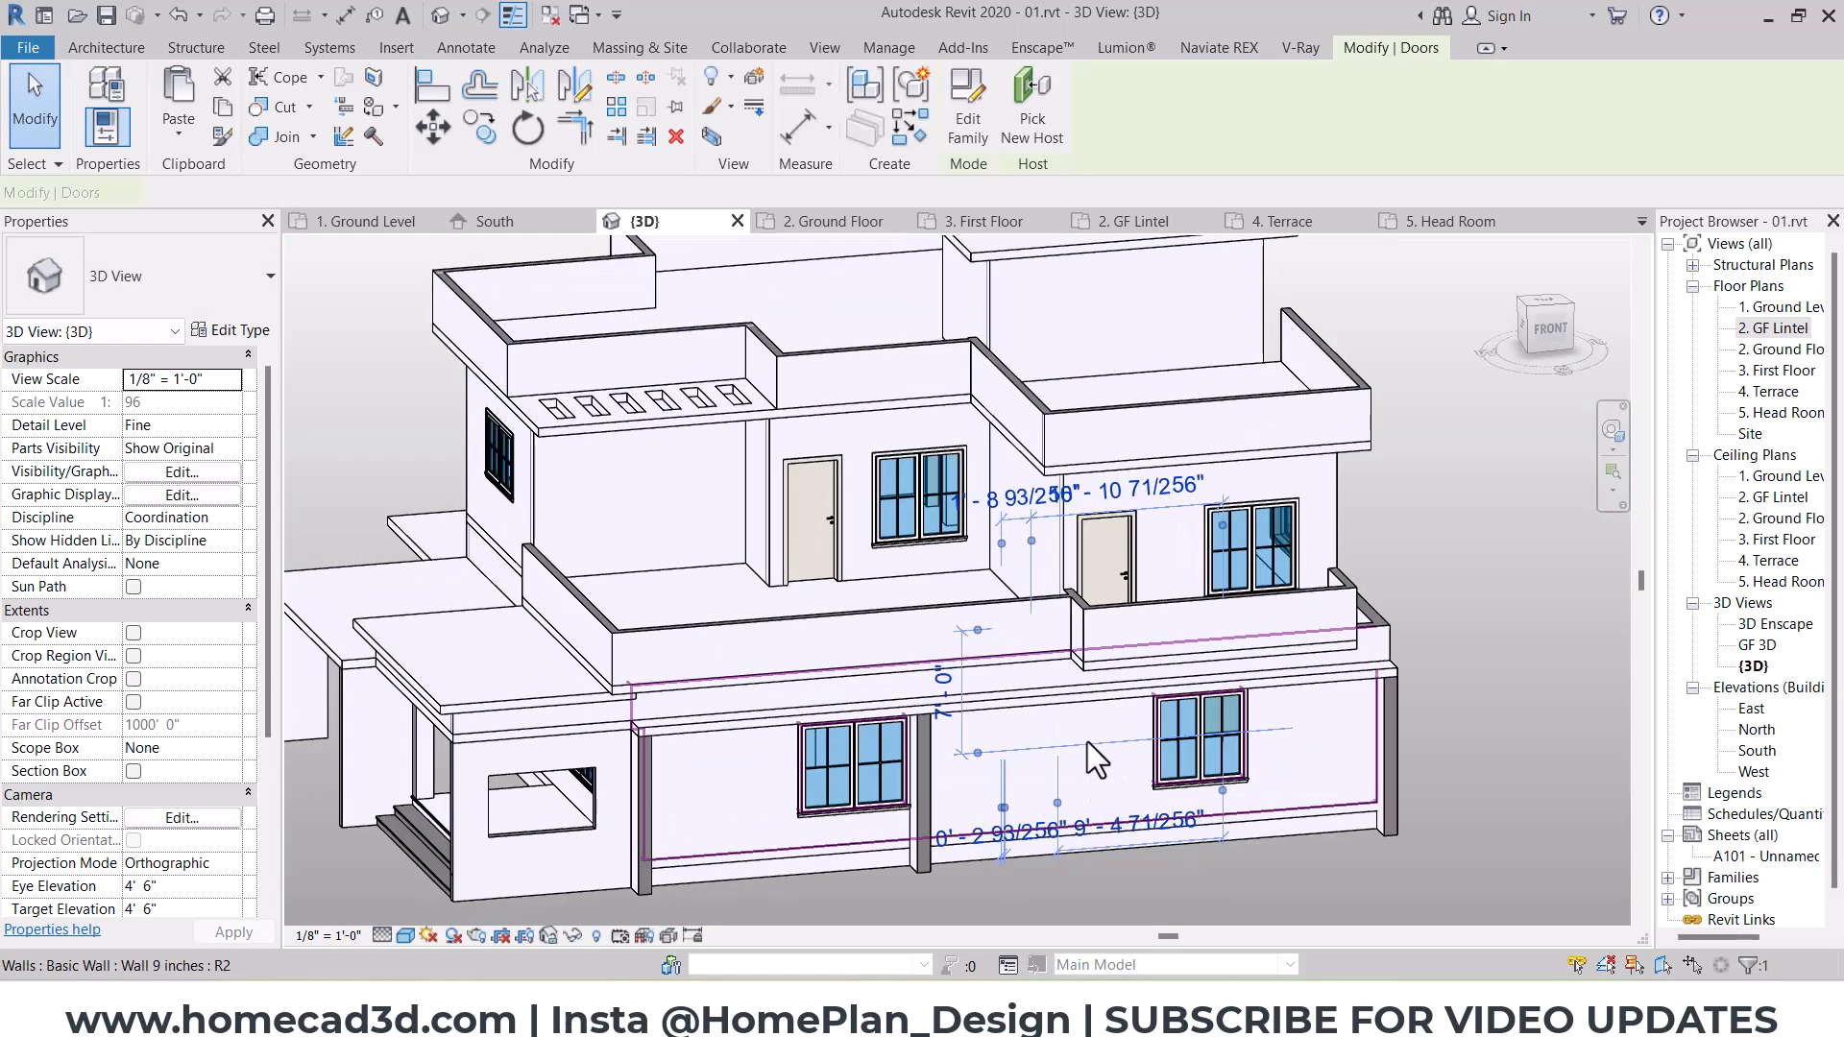
pyautogui.scroll(4, 1087, 741)
pyautogui.click(982, 119)
pyautogui.click(431, 100)
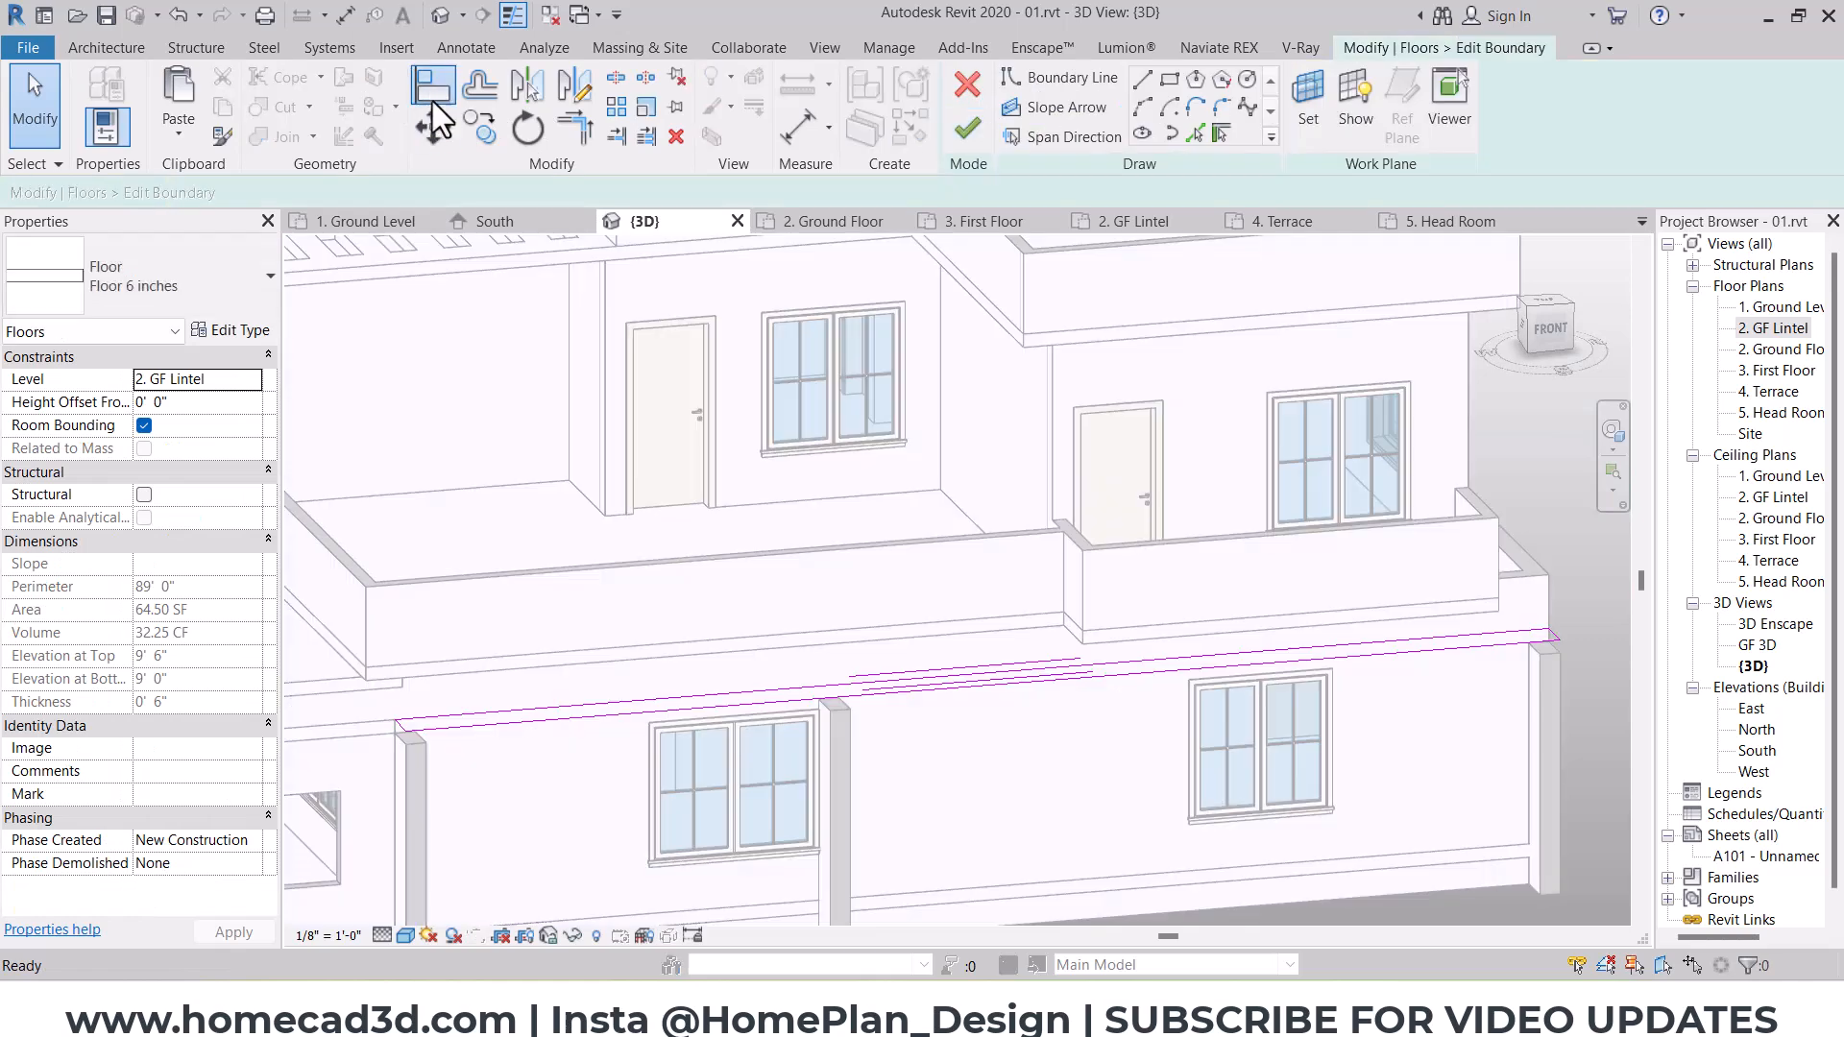
pyautogui.keyDown('shift'); pyautogui.moveTo(1110, 577); pyautogui.dragTo(914, 585, button='middle'); pyautogui.keyUp('shift')
pyautogui.scroll(3, 509, 652)
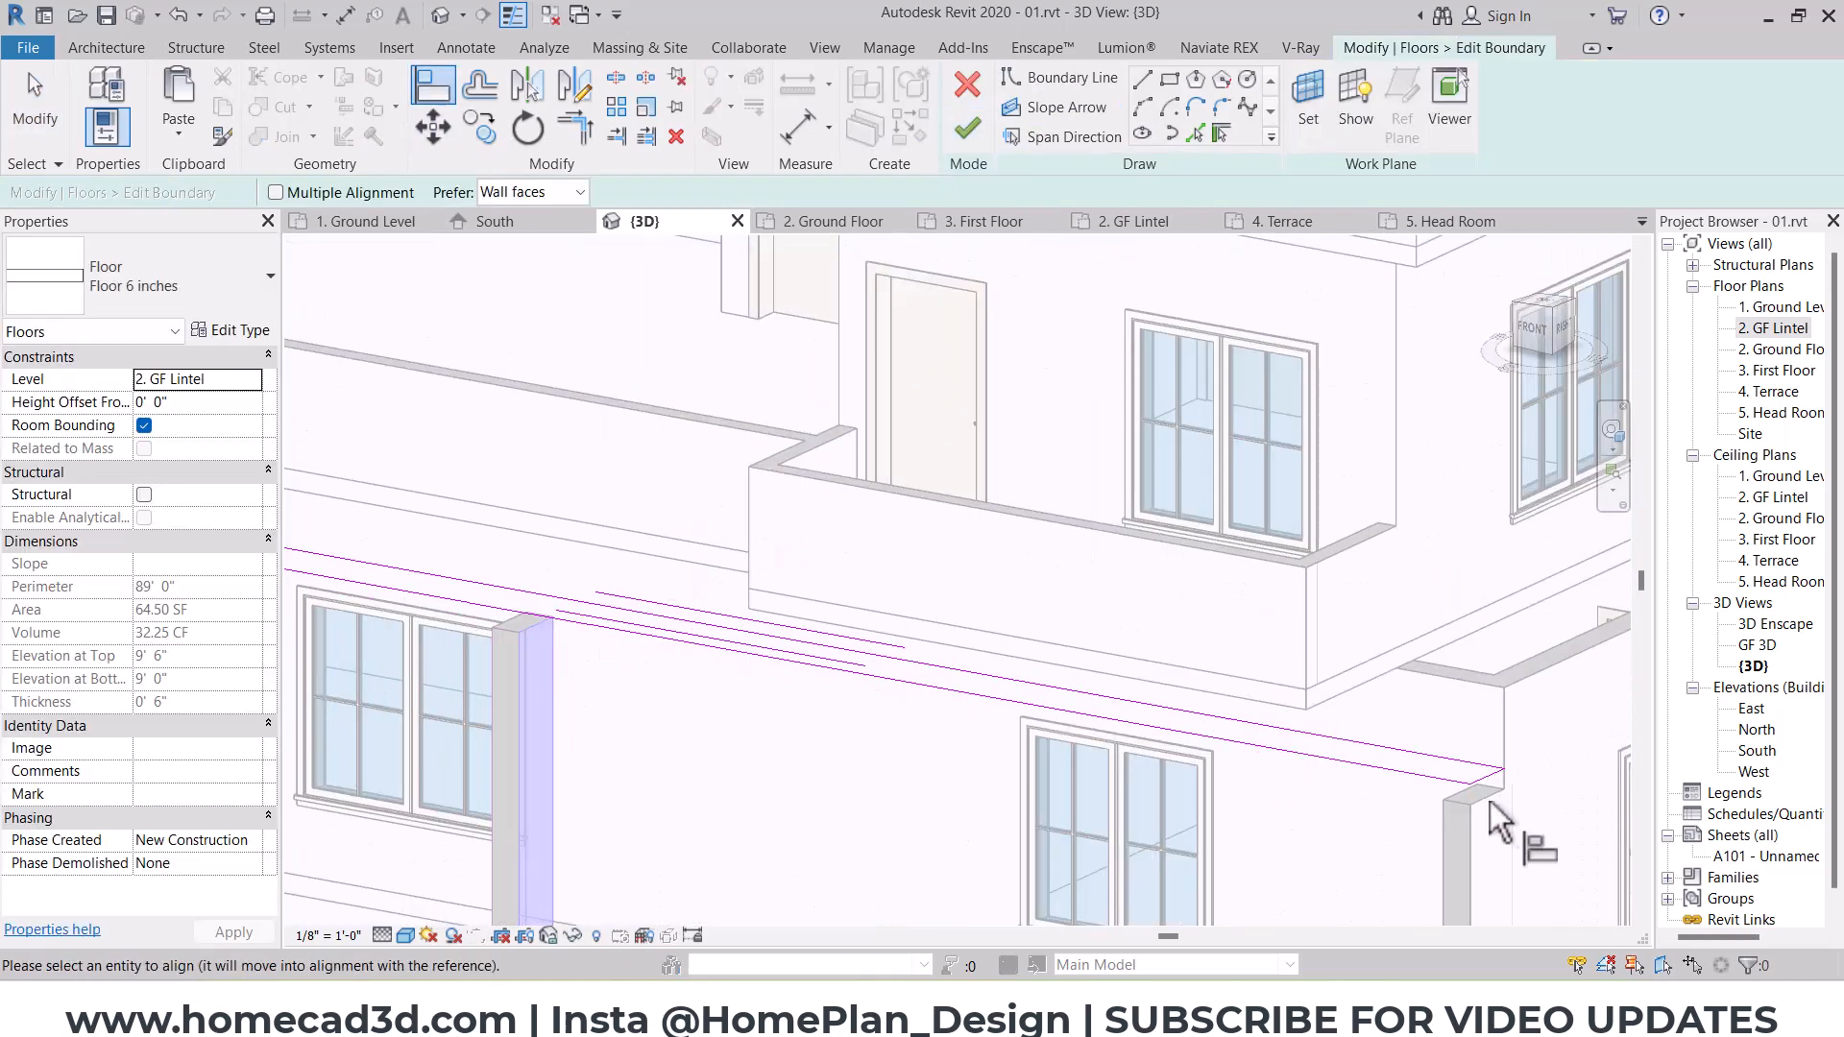
pyautogui.scroll(-5, 795, 691)
pyautogui.press('Escape')
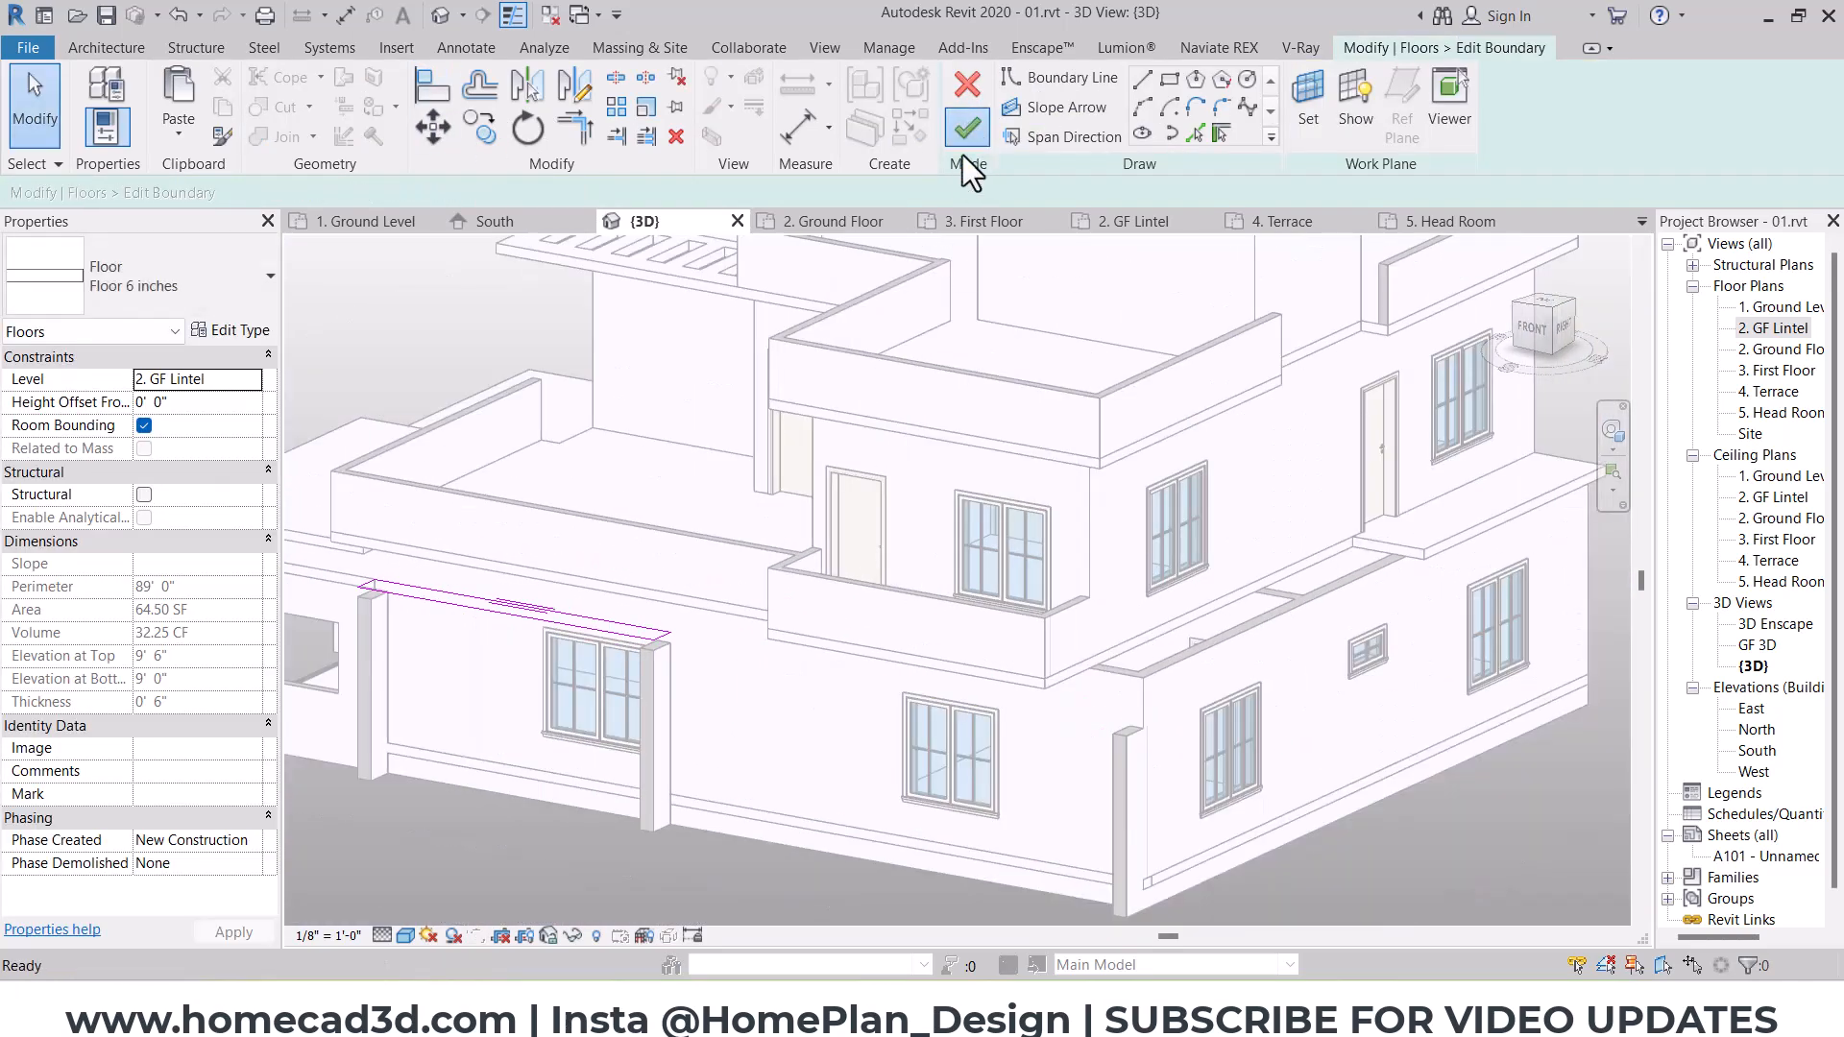
pyautogui.click(966, 138)
pyautogui.doubleClick(629, 632)
pyautogui.keyDown('shift'); pyautogui.moveTo(908, 712); pyautogui.dragTo(1004, 720, button='middle'); pyautogui.keyUp('shift')
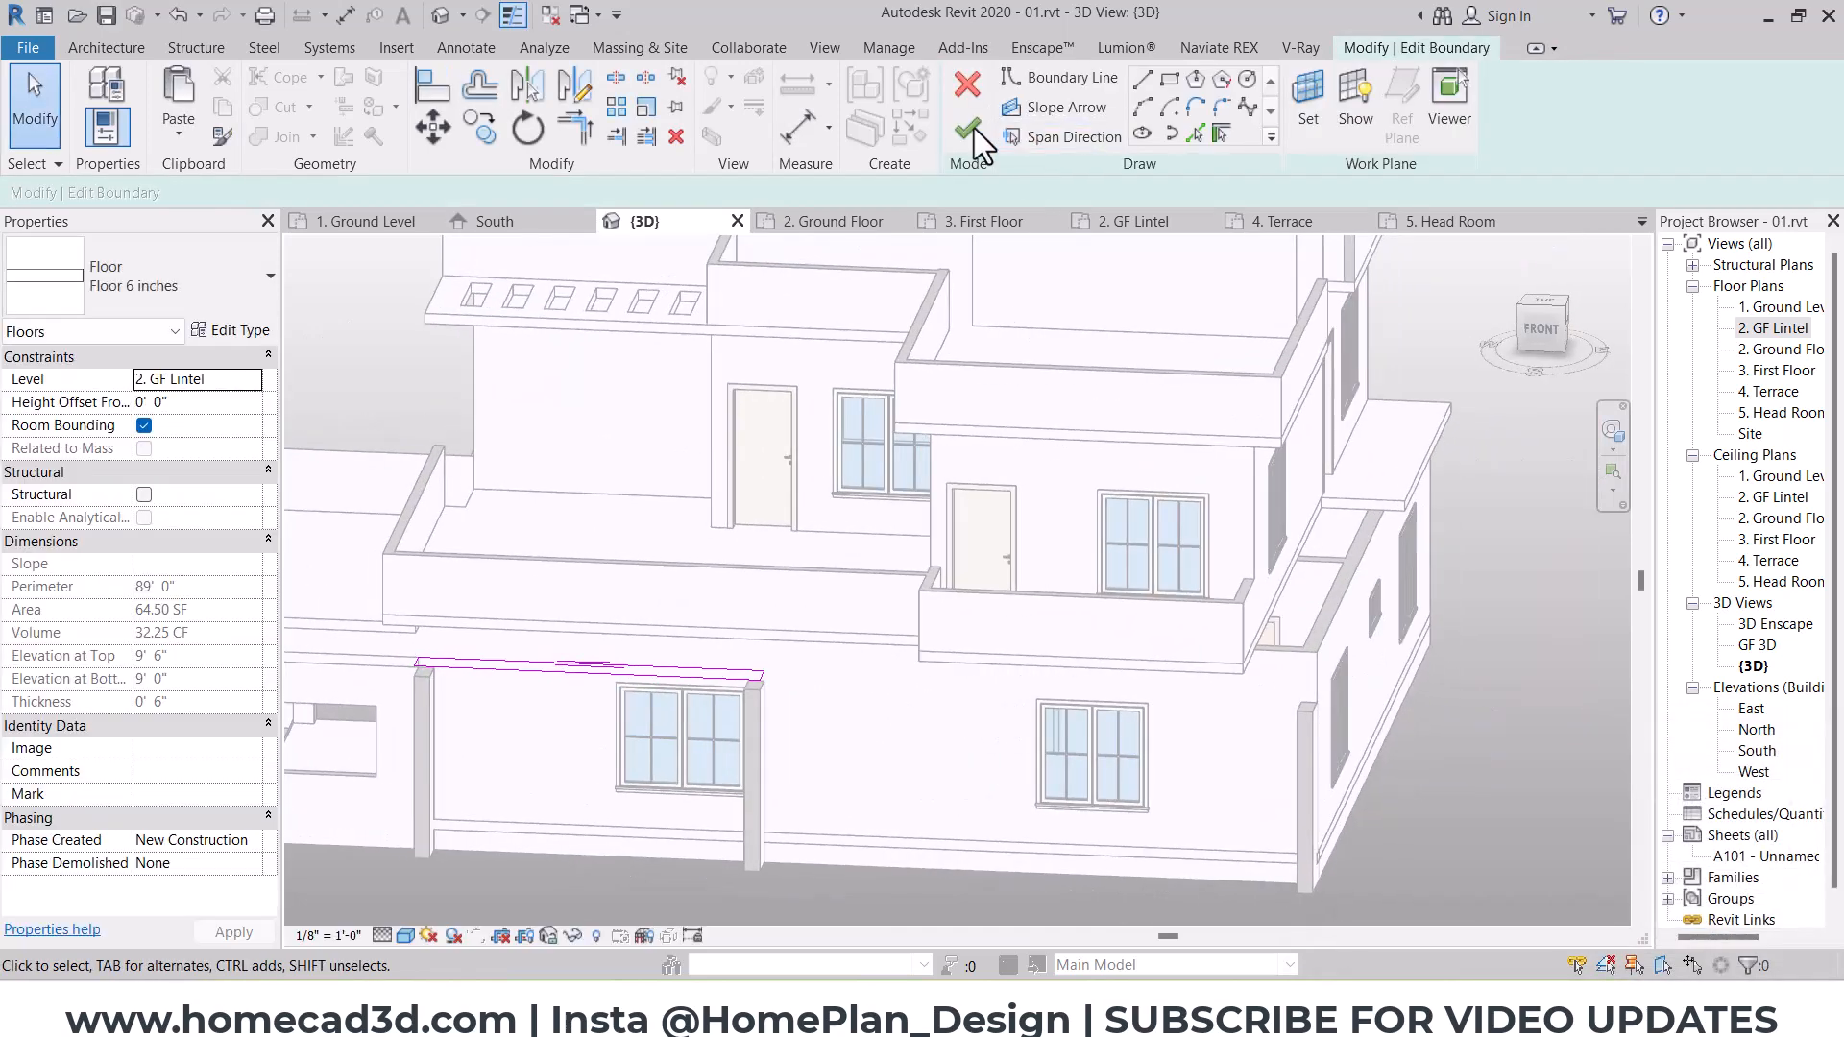
pyautogui.click(969, 133)
pyautogui.click(1497, 948)
# Step: Align the southeast stub wall's outer face with the exterior face of the house's east wall
pyautogui.click(1303, 757)
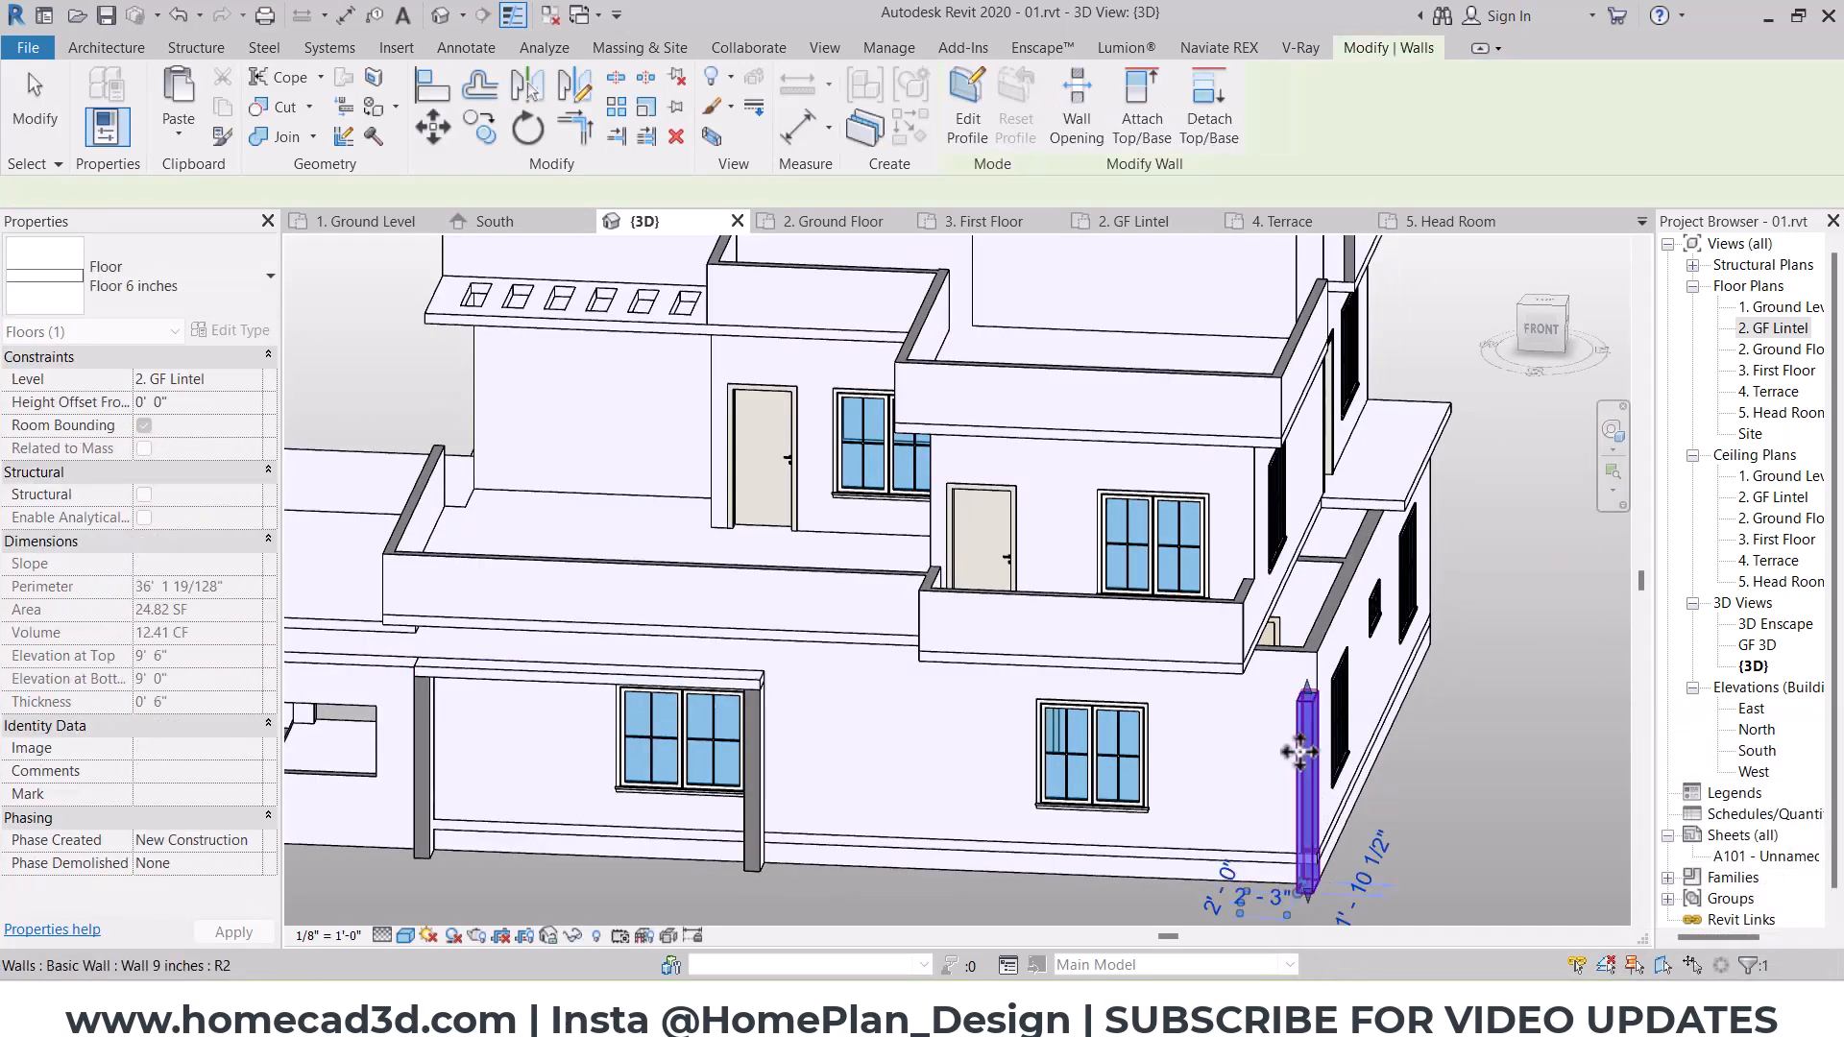
pyautogui.keyDown('shift'); pyautogui.moveTo(1298, 753); pyautogui.dragTo(1350, 663, button='middle'); pyautogui.keyUp('shift')
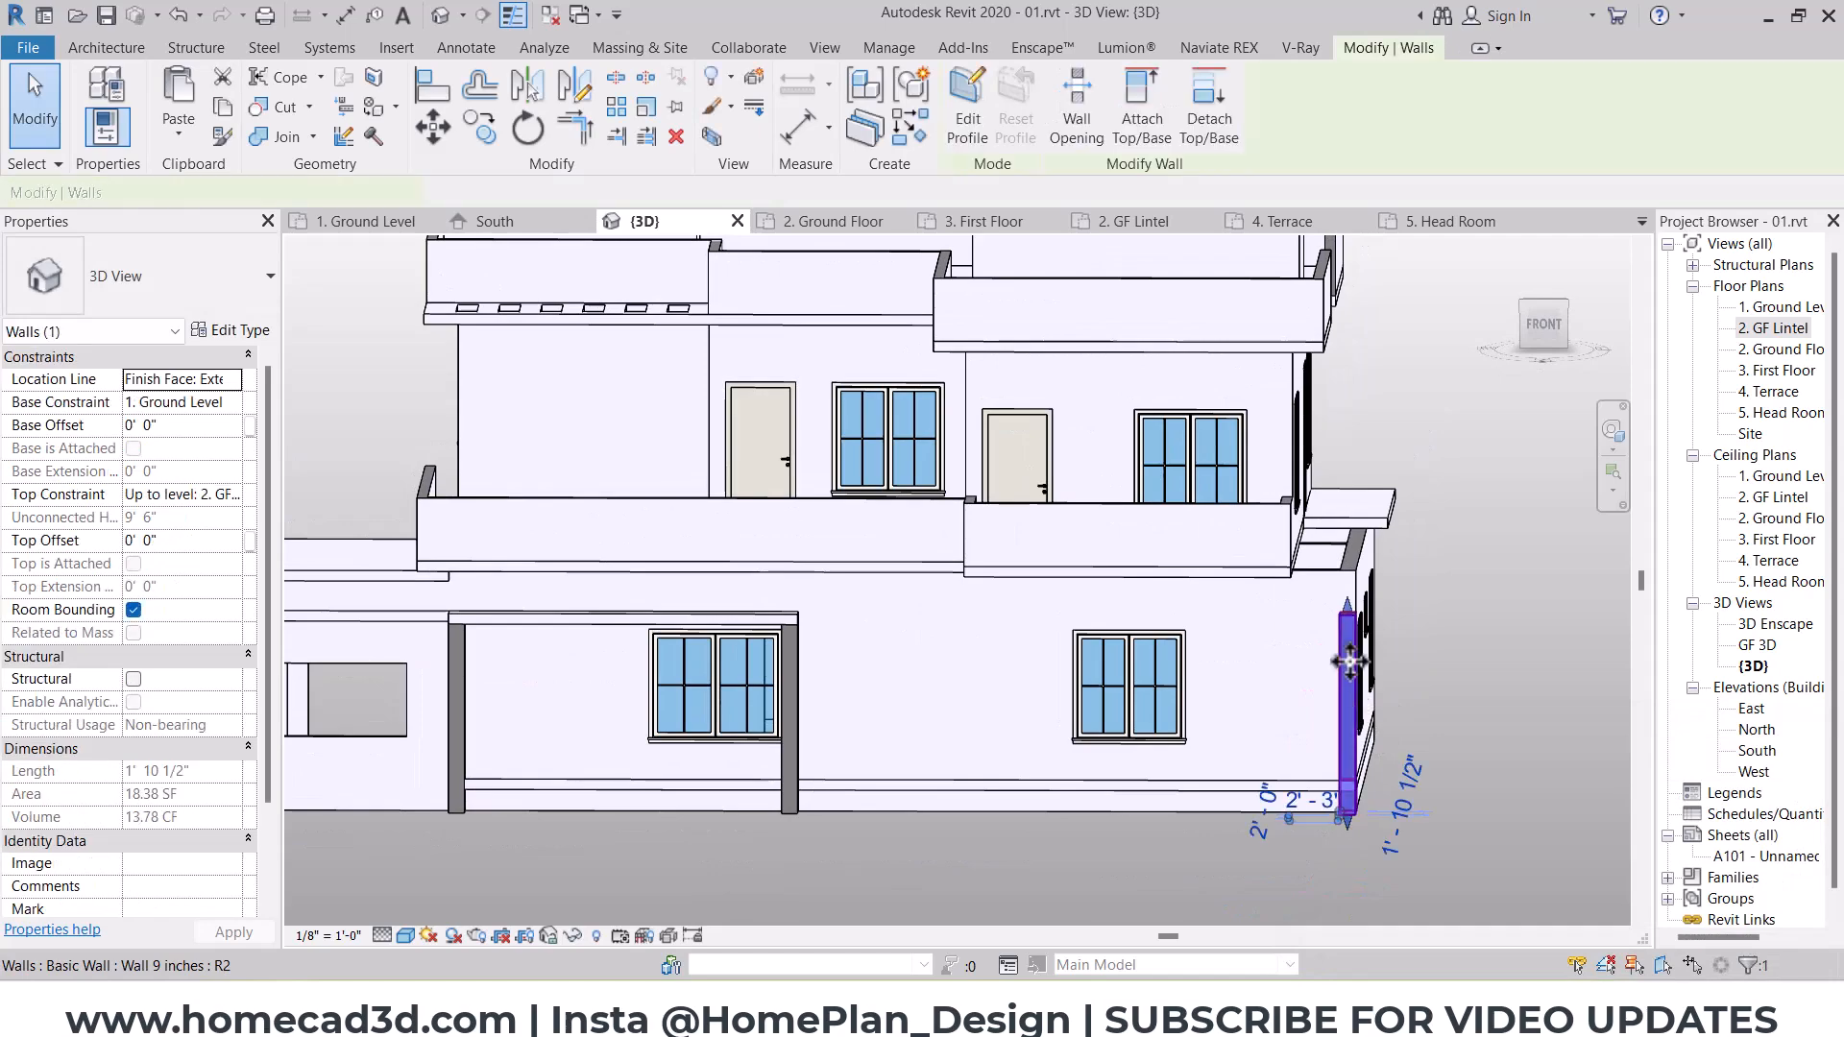
pyautogui.click(1537, 320)
pyautogui.scroll(3, 1226, 581)
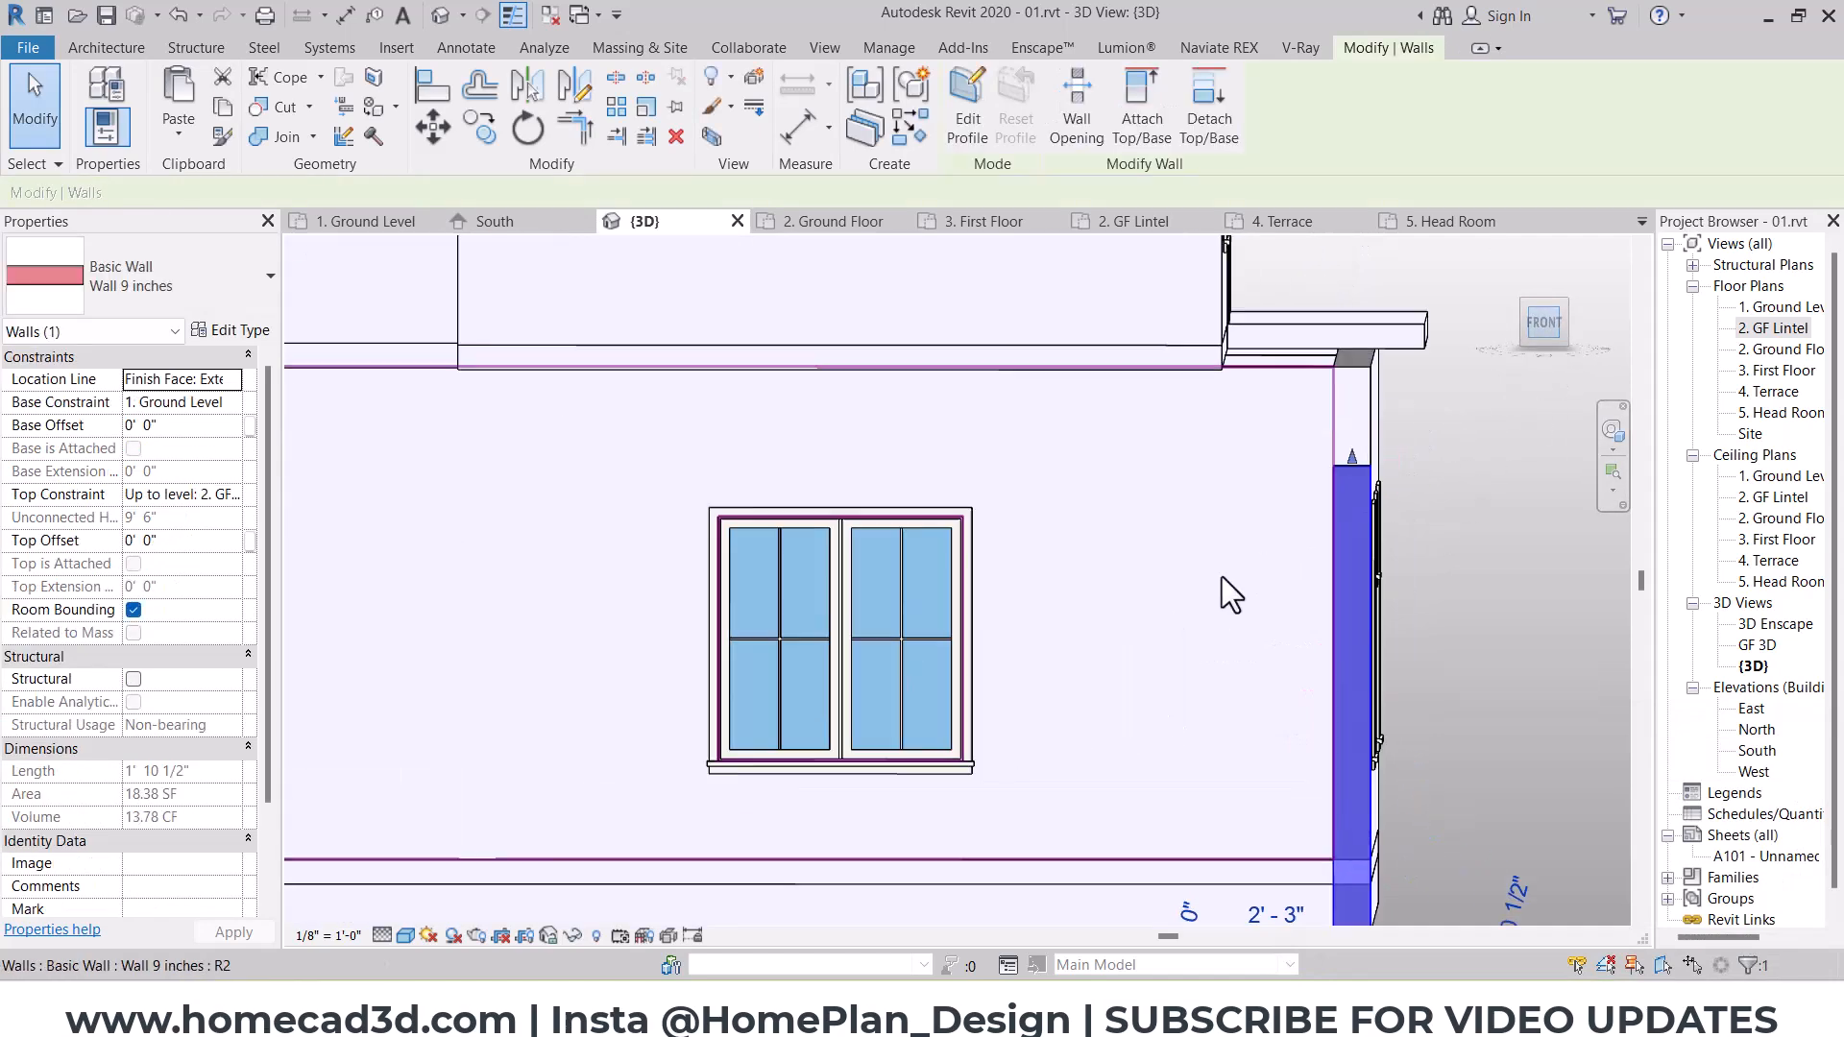
pyautogui.moveTo(1388, 580); pyautogui.dragTo(1038, 485, button='middle')
pyautogui.keyDown('shift'); pyautogui.moveTo(1316, 586); pyautogui.dragTo(1130, 780, button='middle'); pyautogui.keyUp('shift')
pyautogui.scroll(-3, 1133, 509)
pyautogui.moveTo(1264, 308); pyautogui.dragTo(1304, 693, button='middle')
pyautogui.click(1102, 779)
pyautogui.scroll(-2, 1104, 781)
pyautogui.press('a')
pyautogui.press('l')
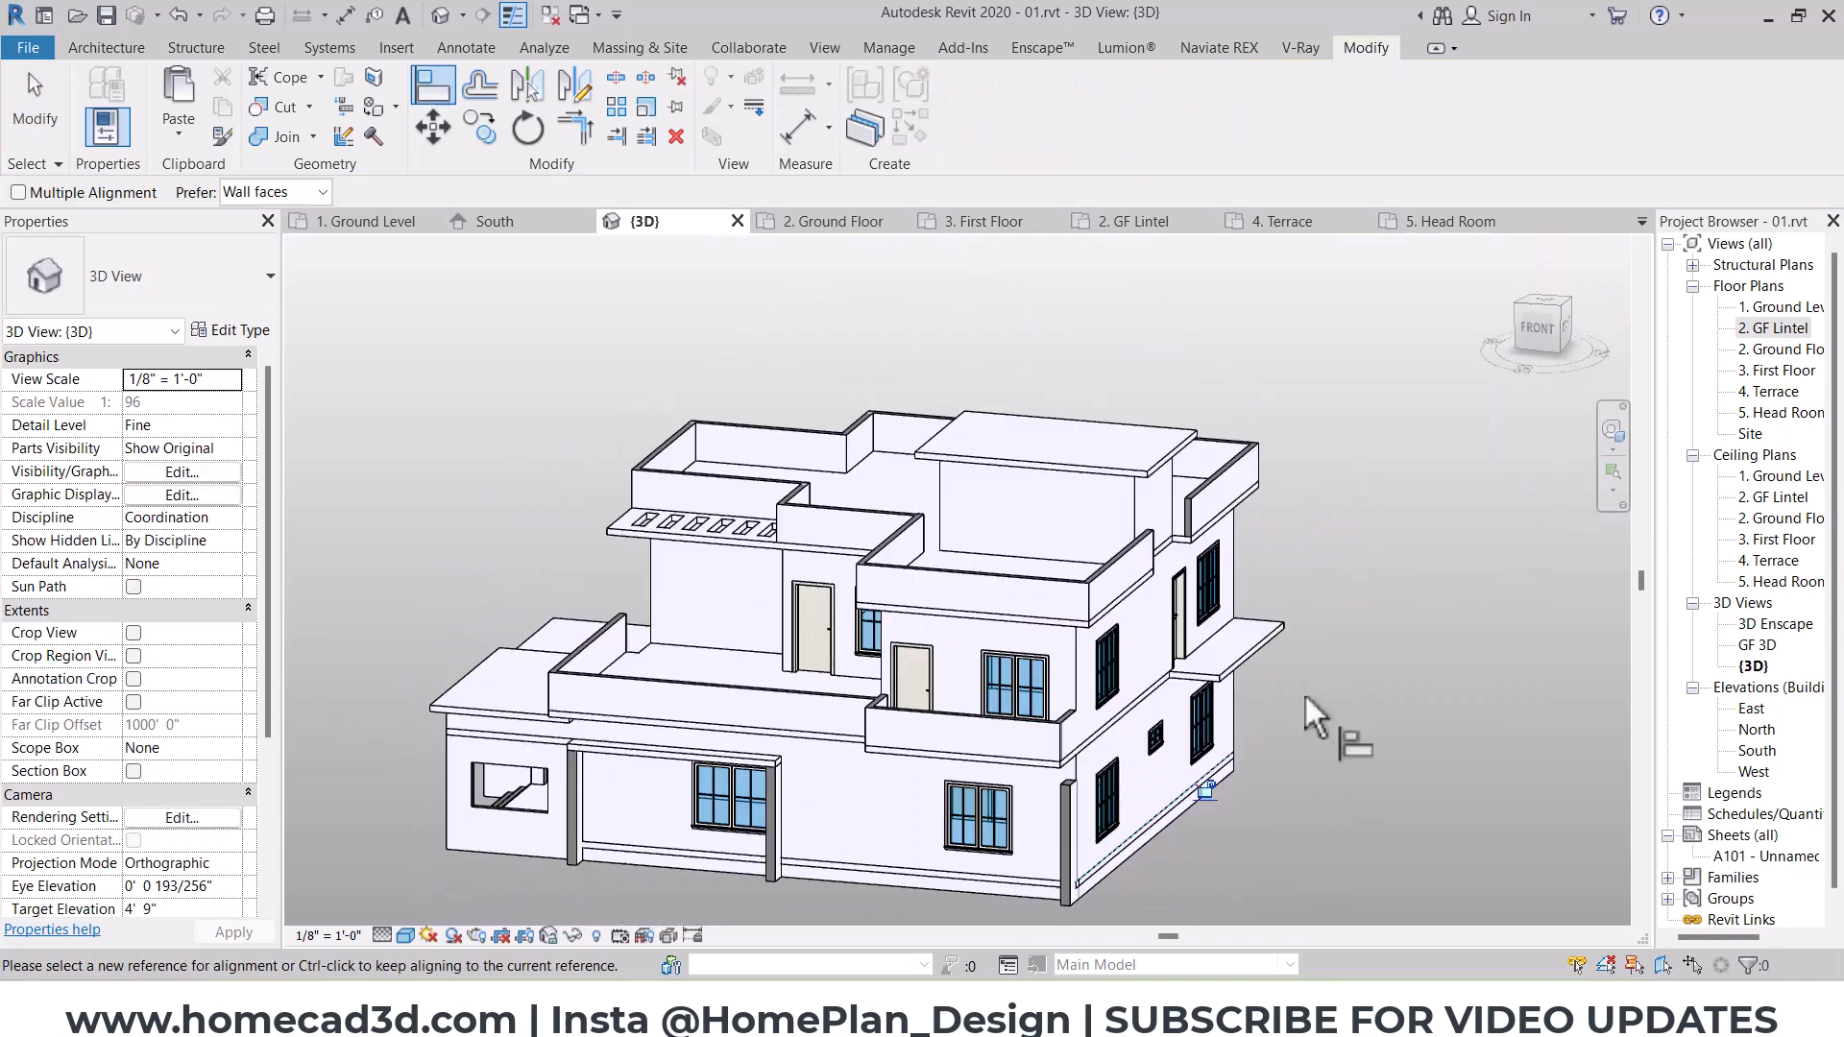
# Step: Align the top of the southeast stub wall with the underside of the first-floor terrace slab
pyautogui.scroll(4, 1301, 701)
pyautogui.scroll(-3, 1187, 735)
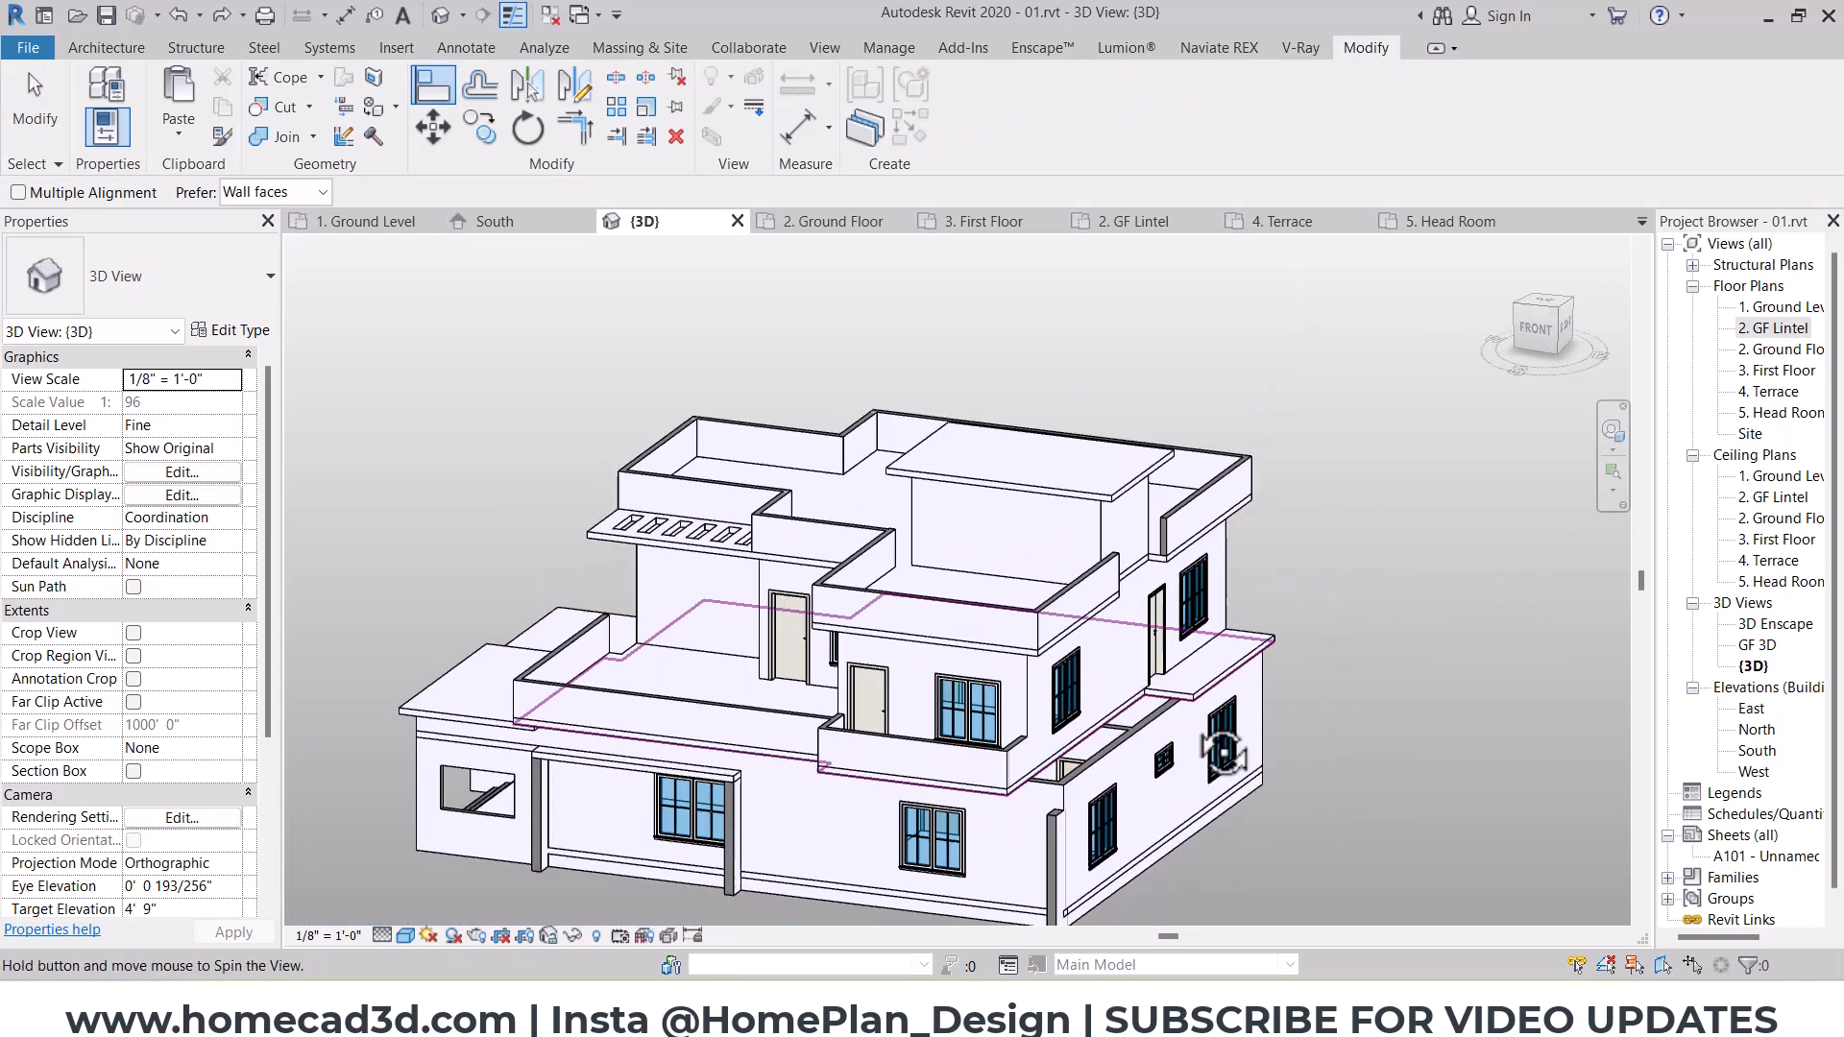
pyautogui.keyDown('shift'); pyautogui.moveTo(1222, 752); pyautogui.dragTo(1213, 636, button='middle'); pyautogui.keyUp('shift')
pyautogui.scroll(2, 1138, 756)
pyautogui.click(1103, 626)
pyautogui.press('Escape')
pyautogui.press('Escape')
# Step: Constrain the top of the southeast stub wall up to level 3. First Floor with a top offset of 0
pyautogui.scroll(-3, 1170, 771)
pyautogui.scroll(4, 1255, 647)
pyautogui.click(1232, 664)
pyautogui.moveTo(1213, 634); pyautogui.dragTo(1218, 590)
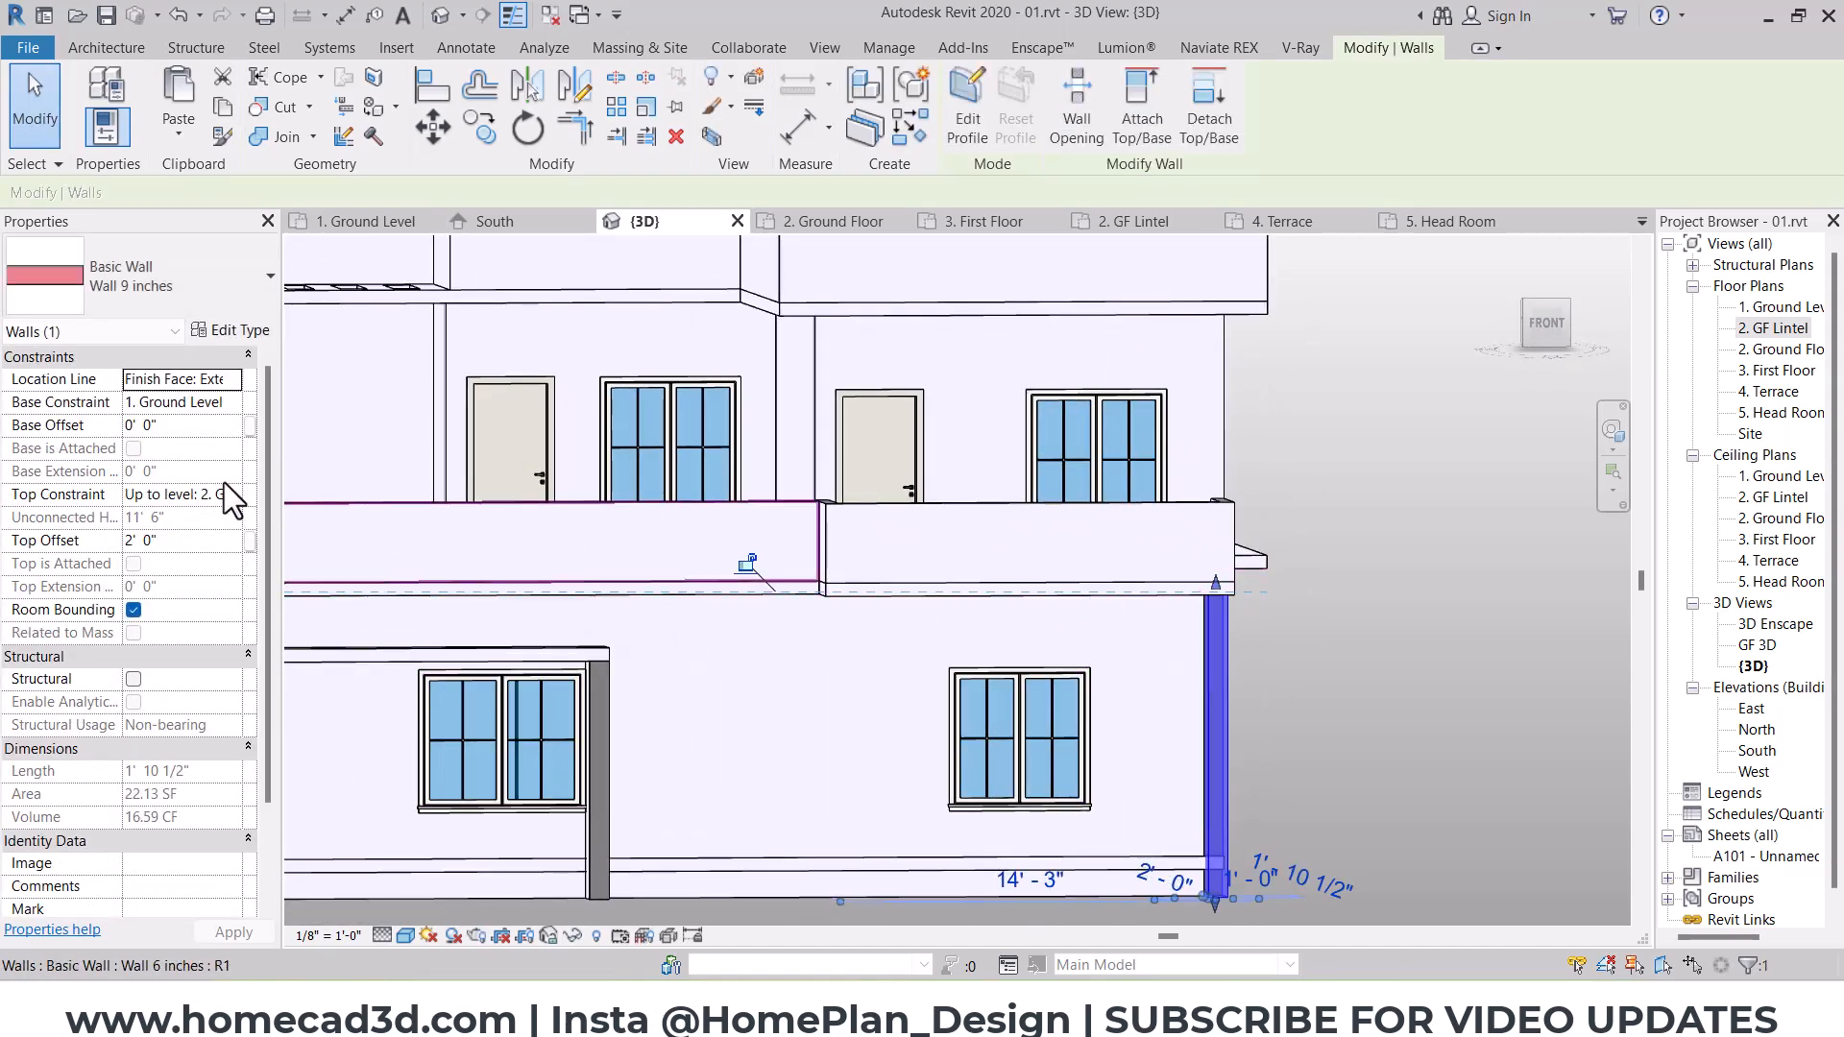
pyautogui.click(235, 597)
pyautogui.click(193, 549)
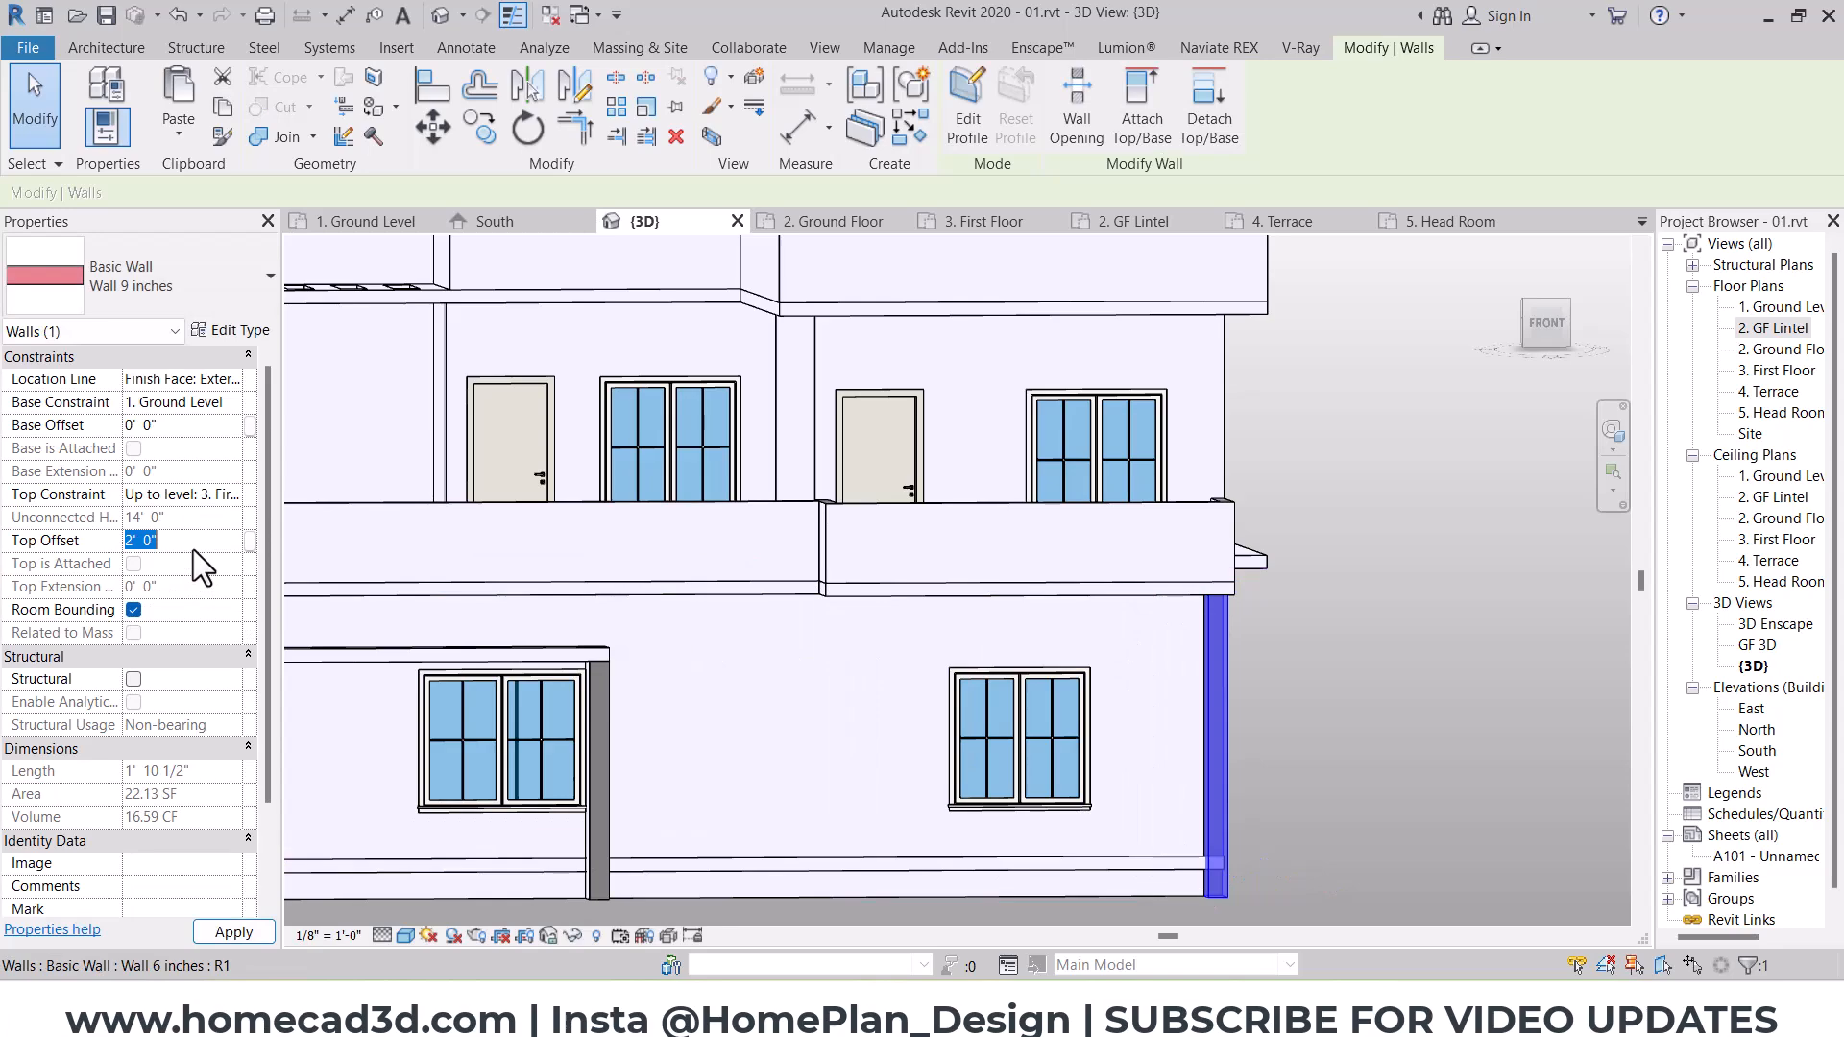
pyautogui.write('0')
pyautogui.click(1356, 593)
# Step: Edit the first-floor slab's boundary, align its south terrace edge with the south wall's exterior face, and delete the too-short line
pyautogui.scroll(-4, 1357, 594)
pyautogui.keyDown('shift'); pyautogui.moveTo(1356, 594); pyautogui.dragTo(1229, 674, button='middle'); pyautogui.keyUp('shift')
pyautogui.scroll(2, 915, 738)
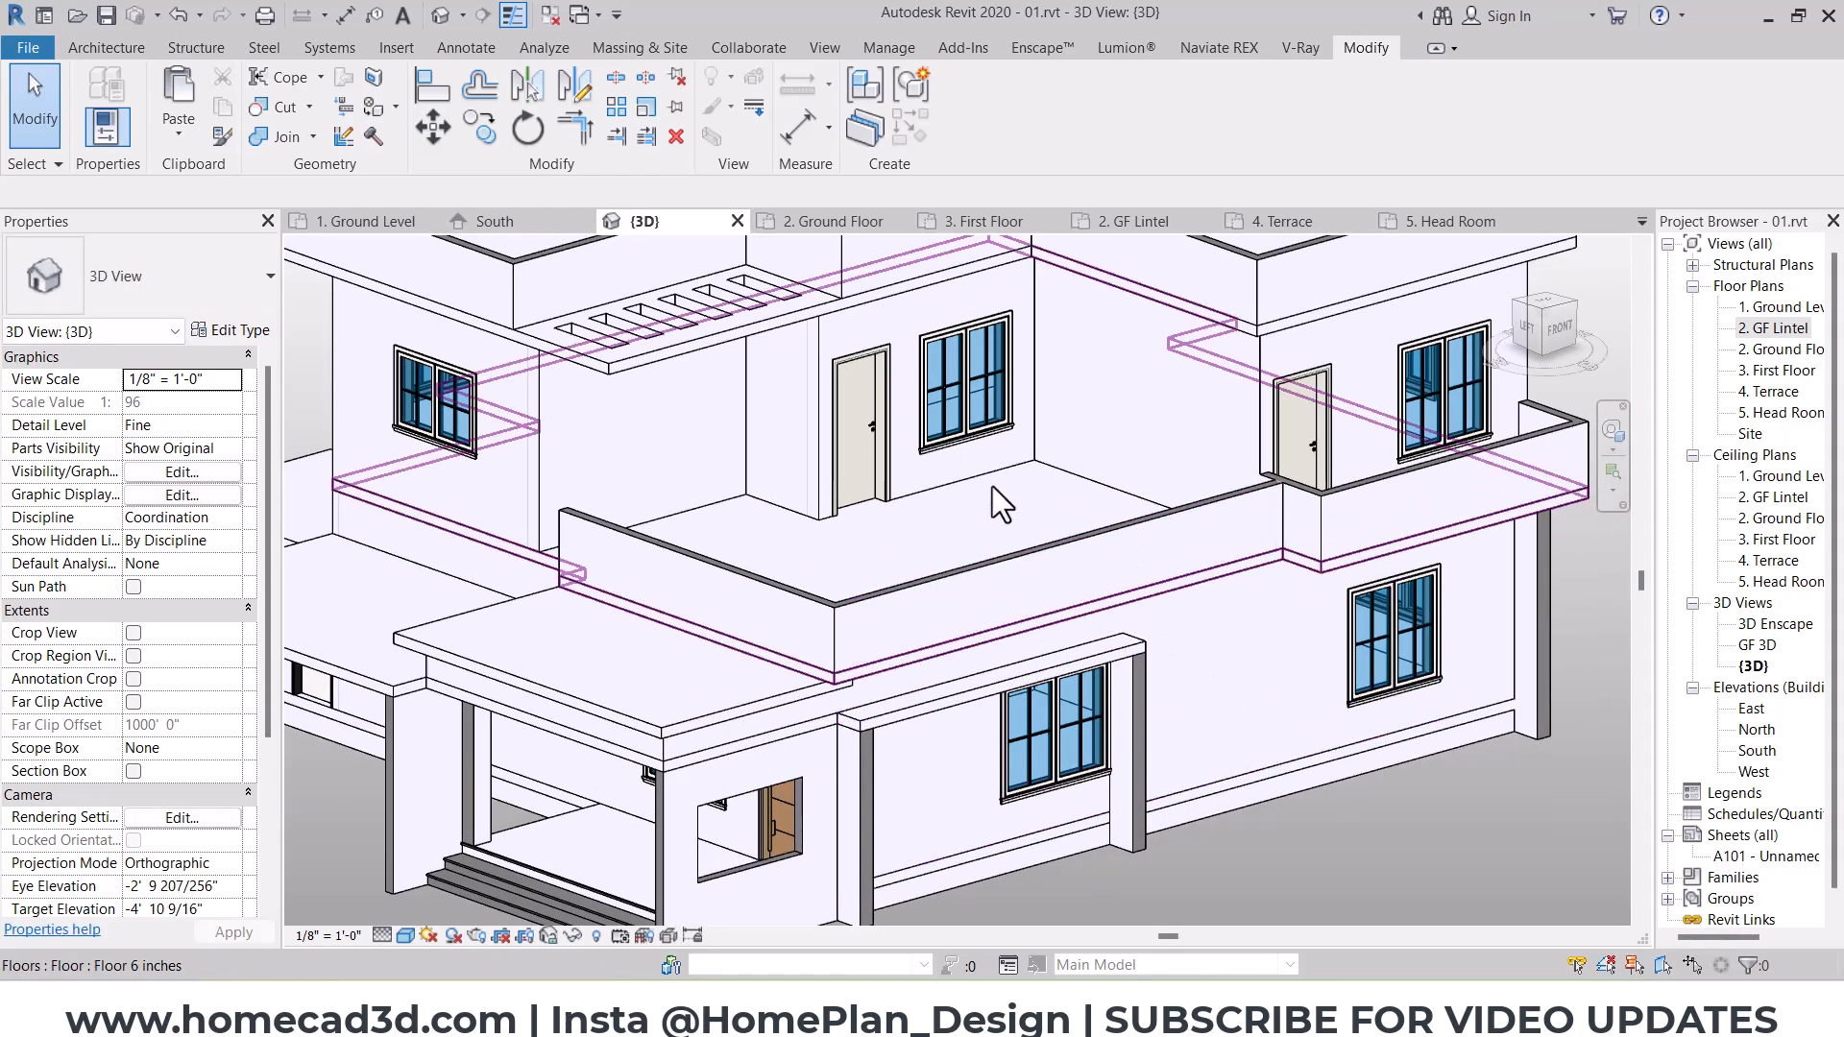
pyautogui.keyDown('shift'); pyautogui.moveTo(995, 483); pyautogui.dragTo(1038, 585, button='middle'); pyautogui.keyUp('shift')
pyautogui.click(1039, 588)
pyautogui.keyDown('shift'); pyautogui.moveTo(1095, 672); pyautogui.dragTo(1134, 666, button='middle'); pyautogui.keyUp('shift')
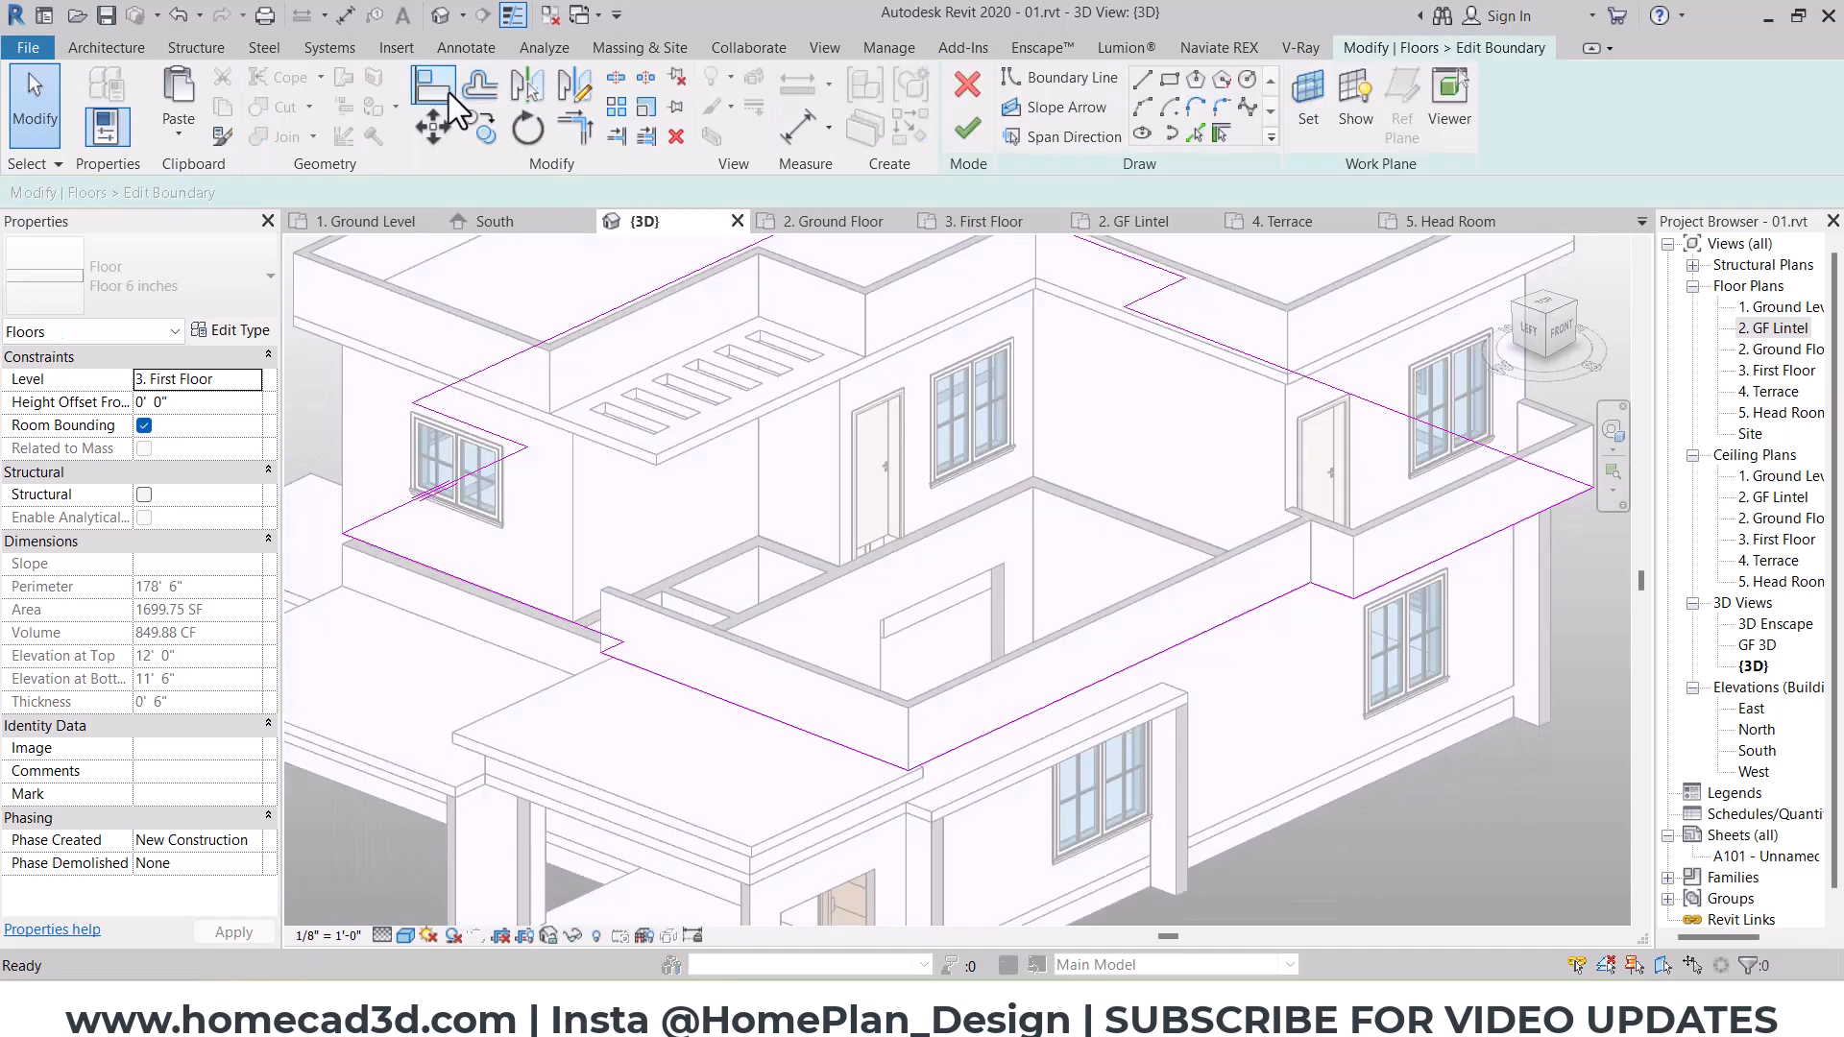
pyautogui.scroll(1, 1207, 690)
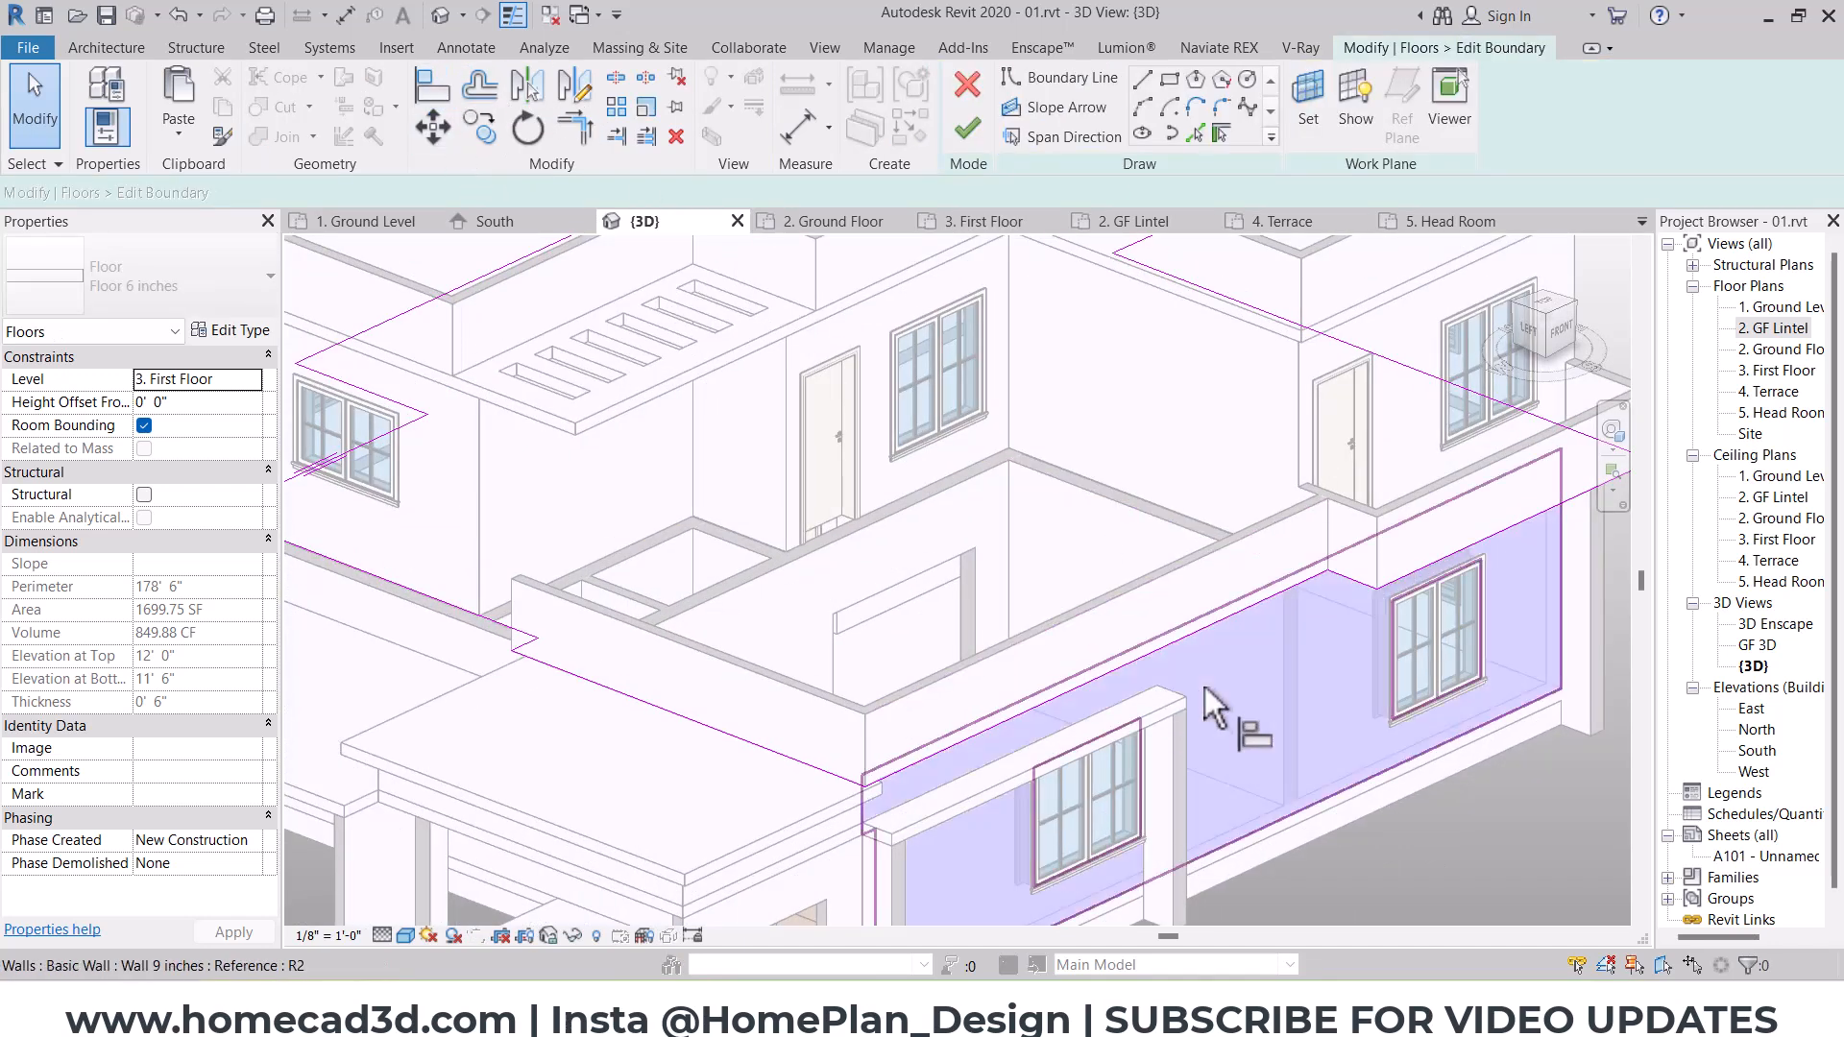
pyautogui.press('a')
pyautogui.press('l')
pyautogui.click(1219, 636)
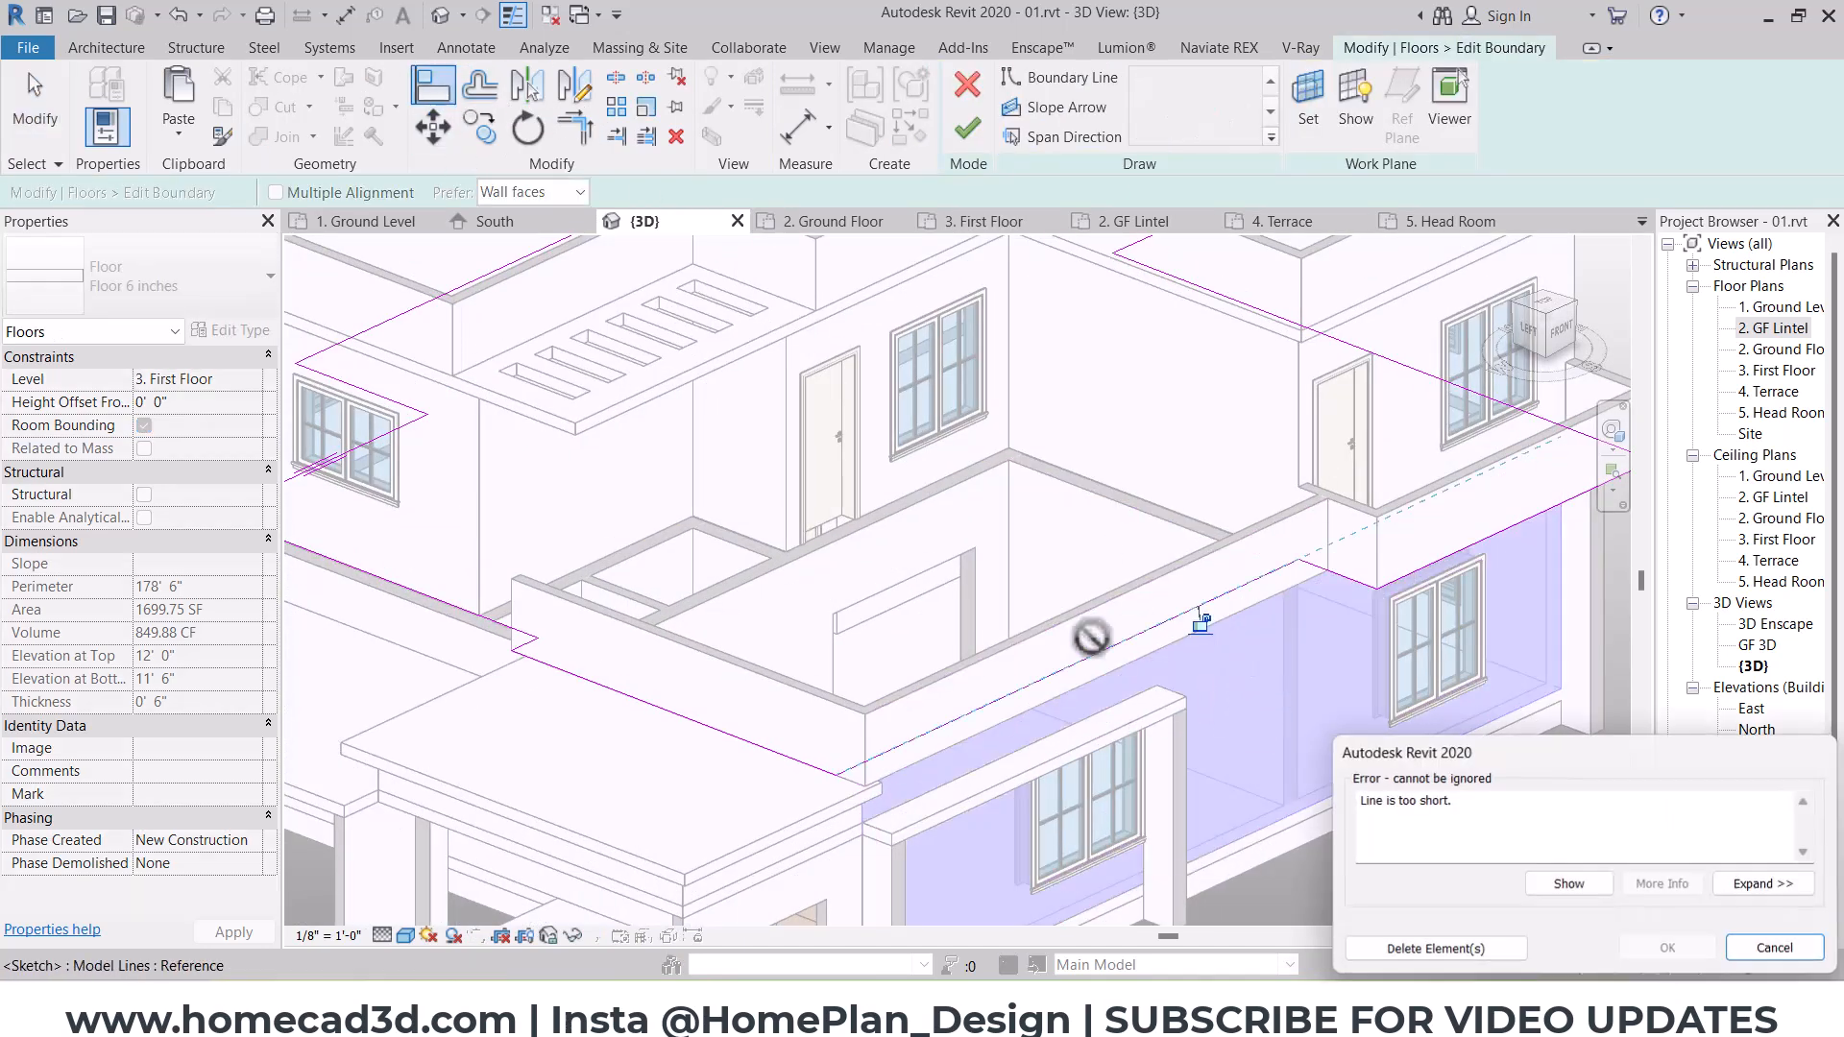
pyautogui.click(1437, 951)
# Step: Align the slab's west terrace edge with the ground-floor west wall's exterior face, finish the sketch, and attach the walls below to the slab
pyautogui.scroll(3, 470, 643)
pyautogui.click(584, 668)
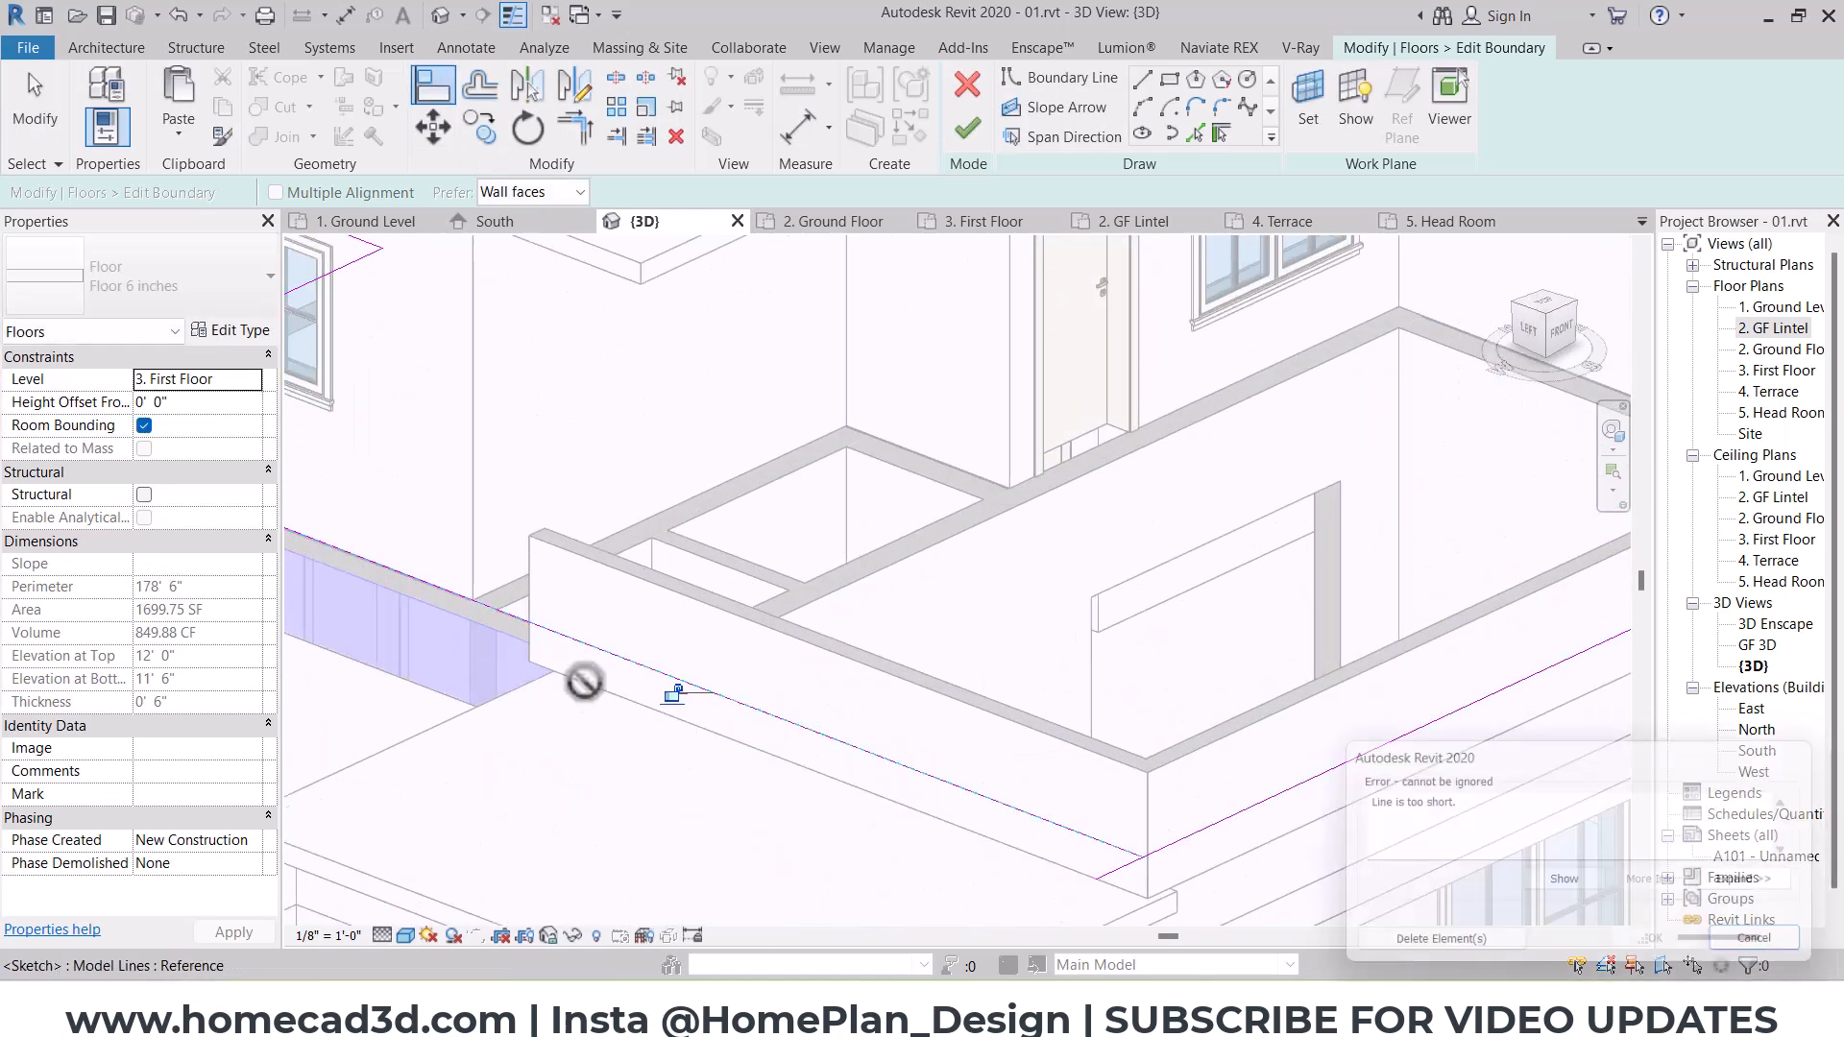
pyautogui.press('t')
pyautogui.press('r')
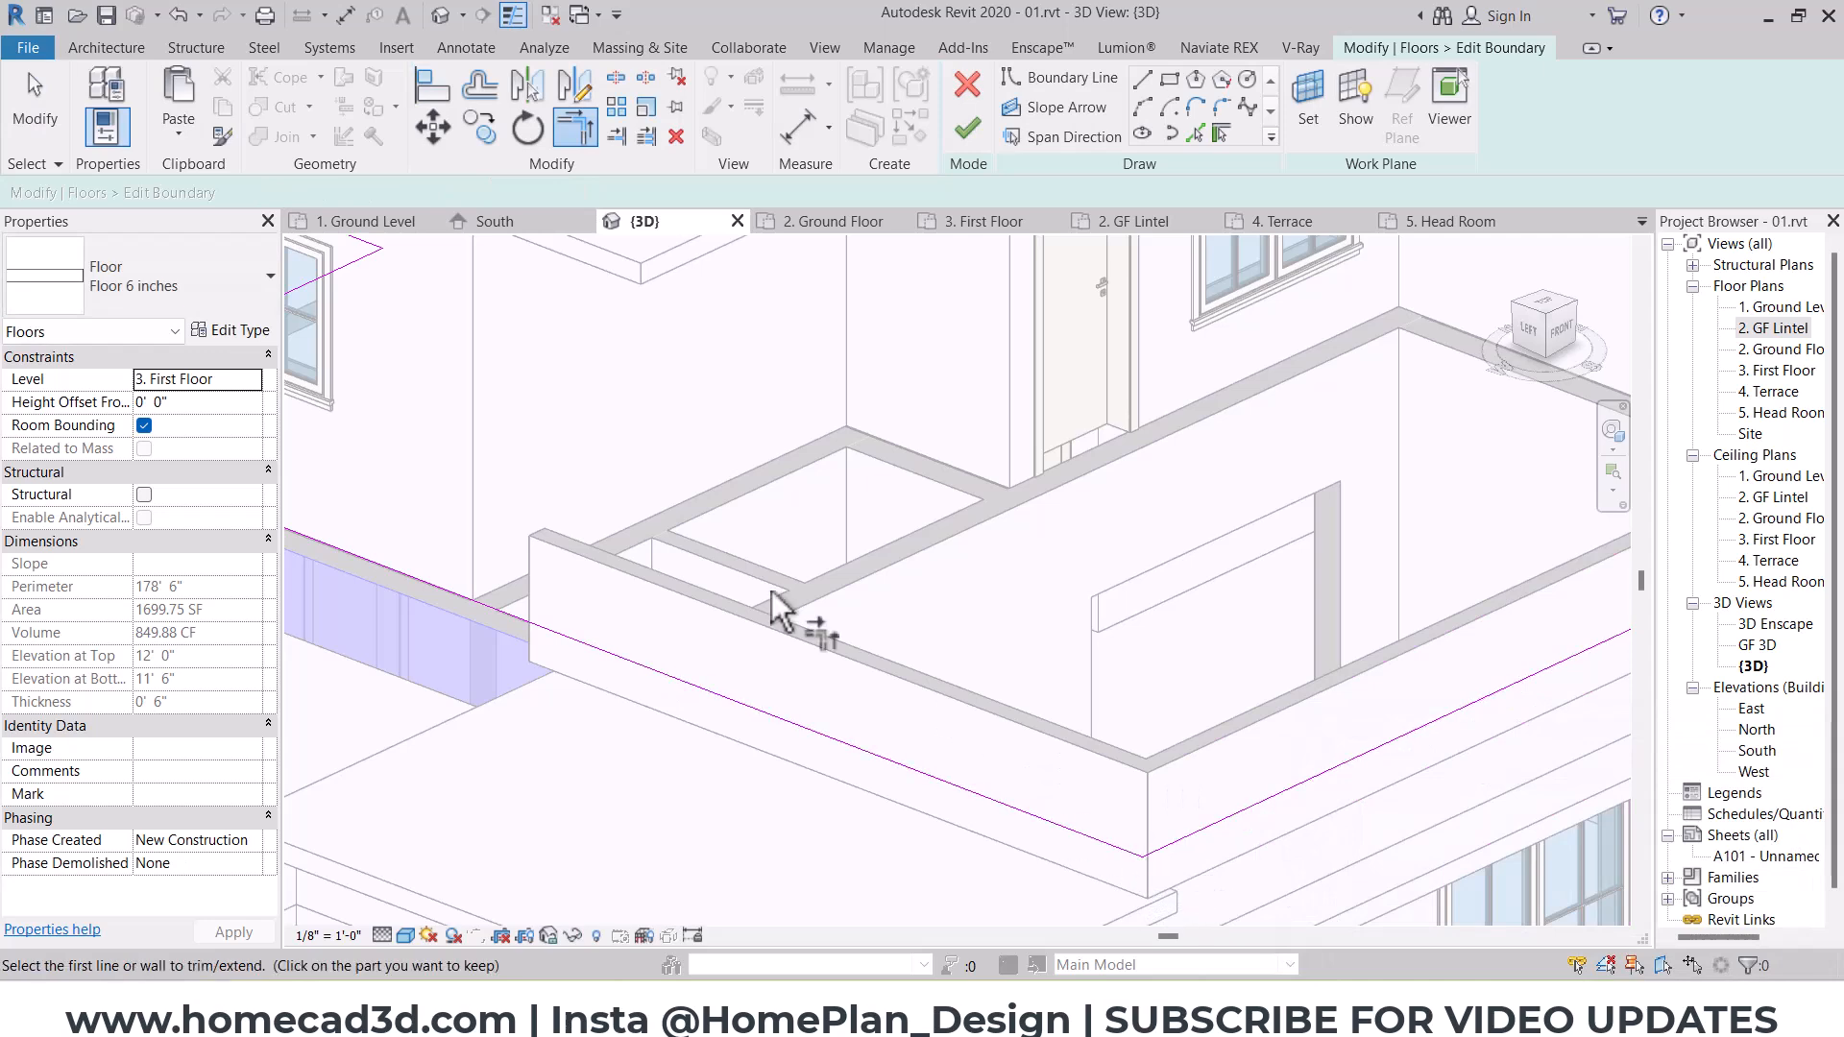
pyautogui.click(967, 128)
pyautogui.click(995, 524)
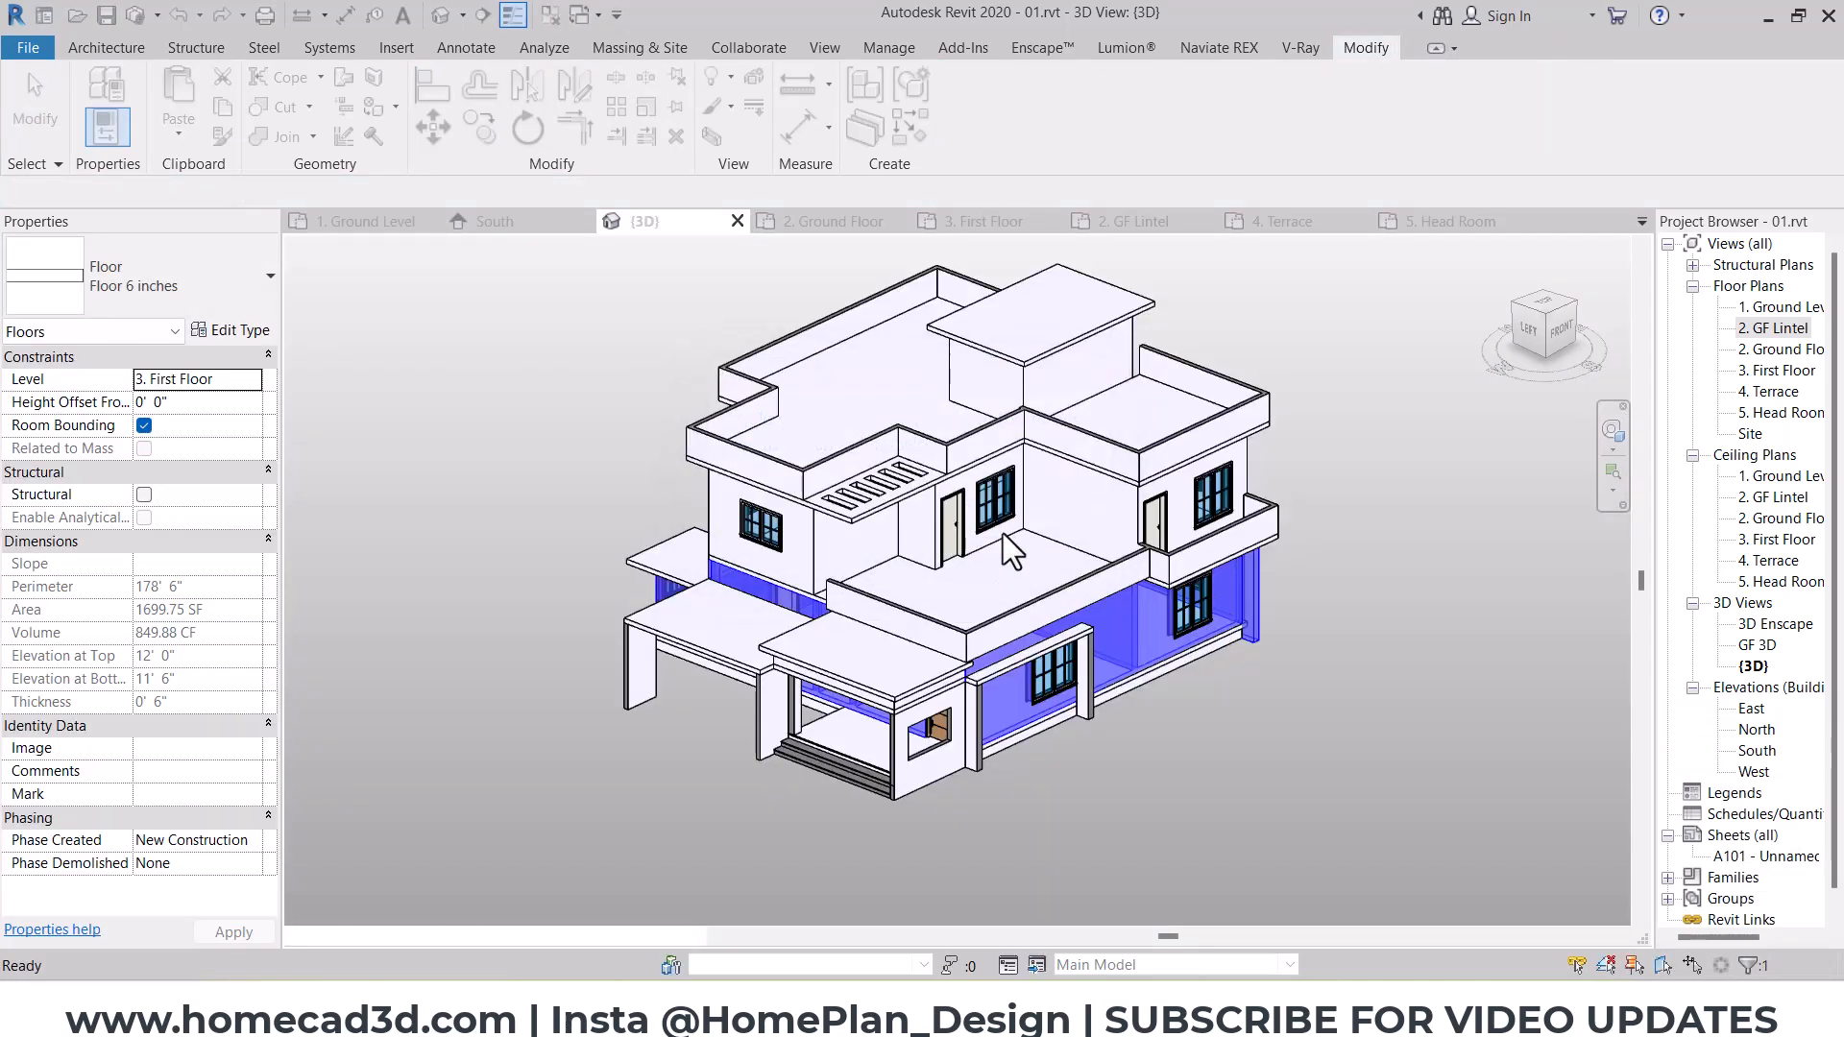
# Step: Align the terrace's south and west parapet walls flush with the exterior faces beneath them
pyautogui.press('Escape')
pyautogui.press('a')
pyautogui.press('l')
pyautogui.scroll(-2, 1160, 619)
pyautogui.moveTo(1575, 679); pyautogui.dragTo(1162, 598, button='middle')
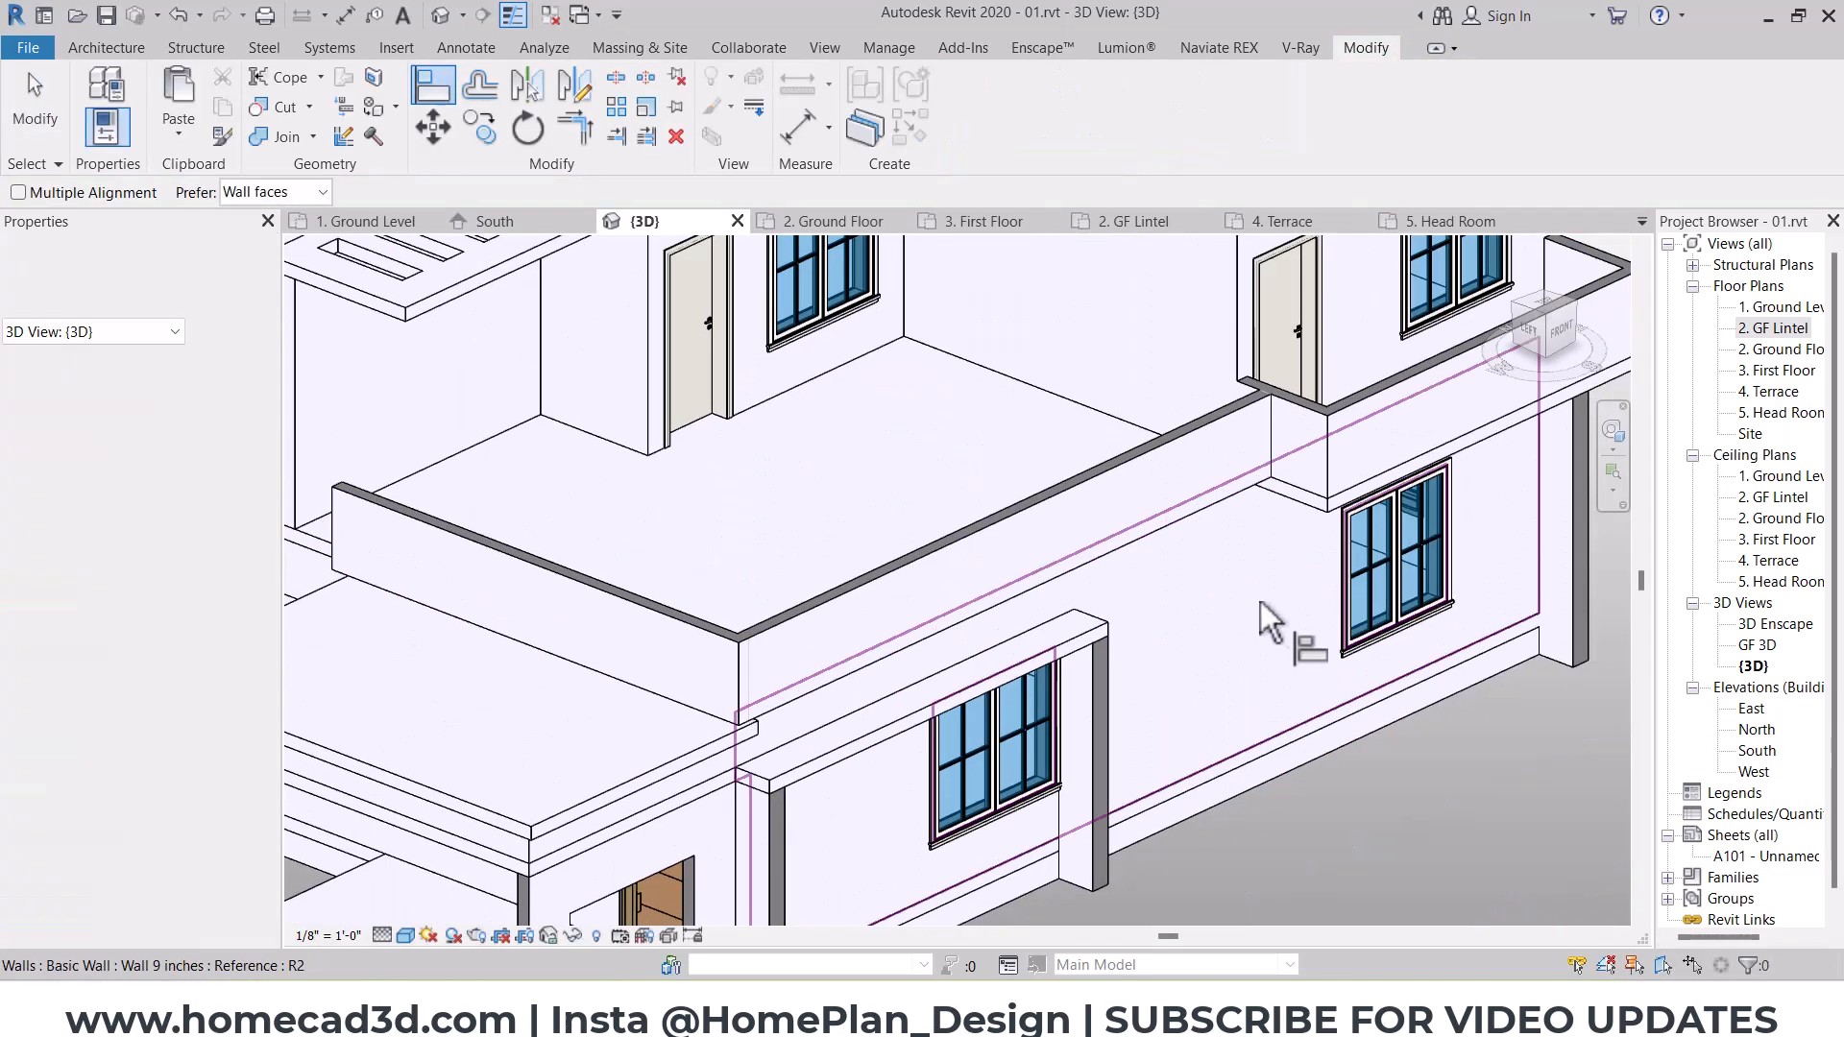
pyautogui.click(1149, 507)
pyautogui.scroll(1, 529, 586)
pyautogui.moveTo(438, 605); pyautogui.dragTo(849, 663, button='middle')
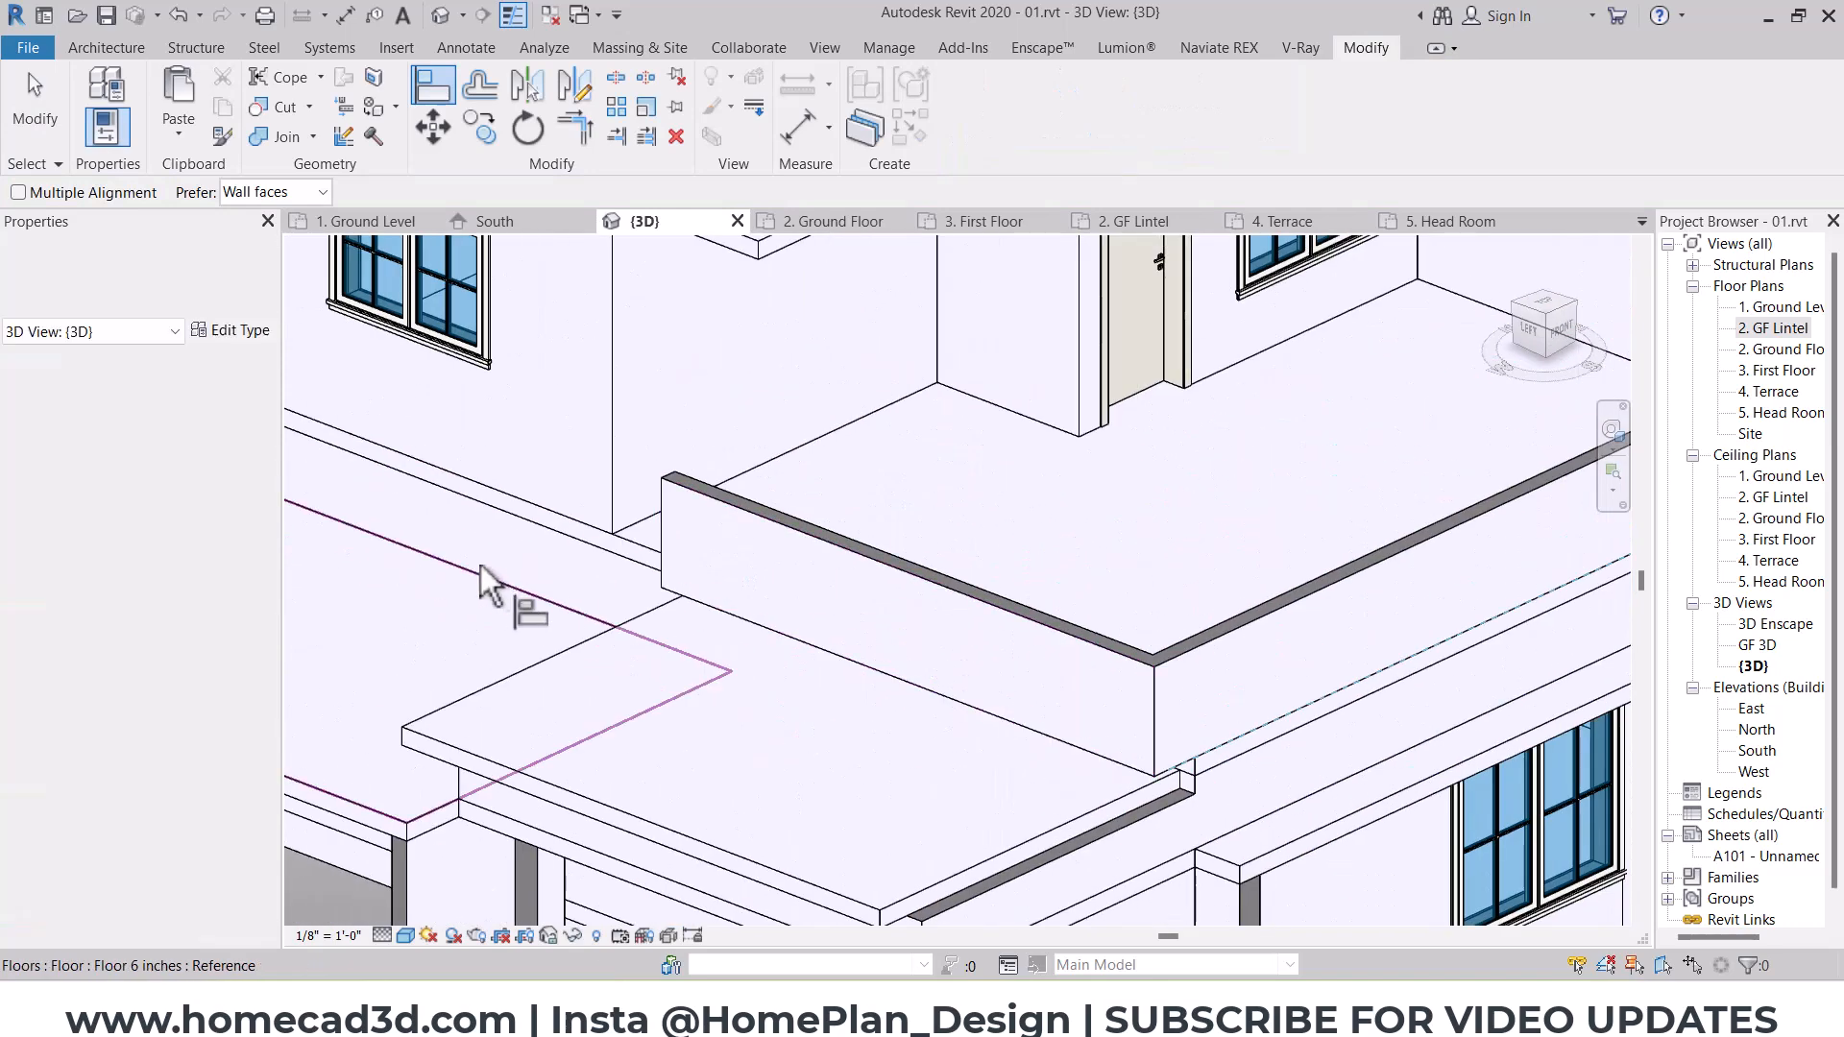
pyautogui.click(483, 555)
pyautogui.click(758, 575)
pyautogui.scroll(-5, 741, 545)
pyautogui.press('Escape')
pyautogui.press('Escape')
# Step: Edit the upper porch roof slab's boundary and align its south edge with the outer face of the porch's south wall
pyautogui.keyDown('shift'); pyautogui.moveTo(1143, 667); pyautogui.dragTo(1090, 682, button='middle'); pyautogui.keyUp('shift')
pyautogui.scroll(5, 1019, 550)
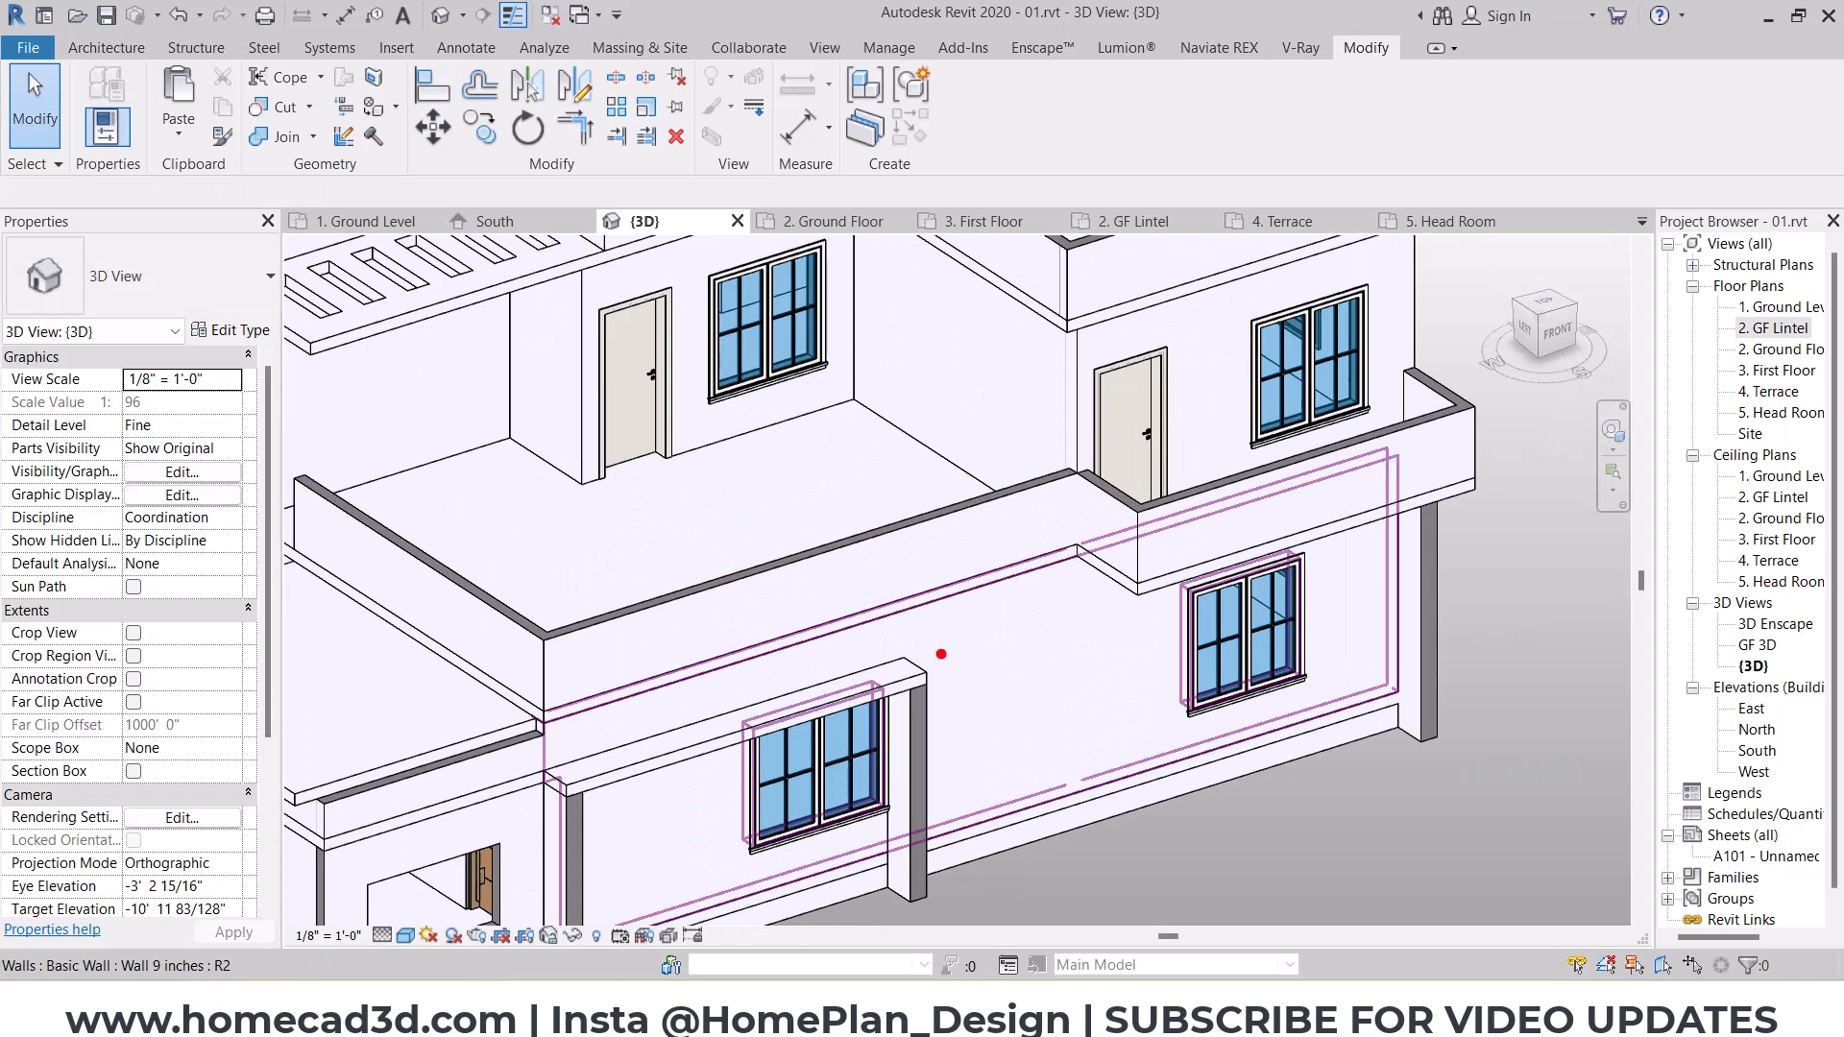
pyautogui.scroll(-4, 1015, 596)
pyautogui.keyDown('shift'); pyautogui.moveTo(1015, 597); pyautogui.dragTo(1369, 620, button='middle'); pyautogui.keyUp('shift')
pyautogui.scroll(2, 1374, 619)
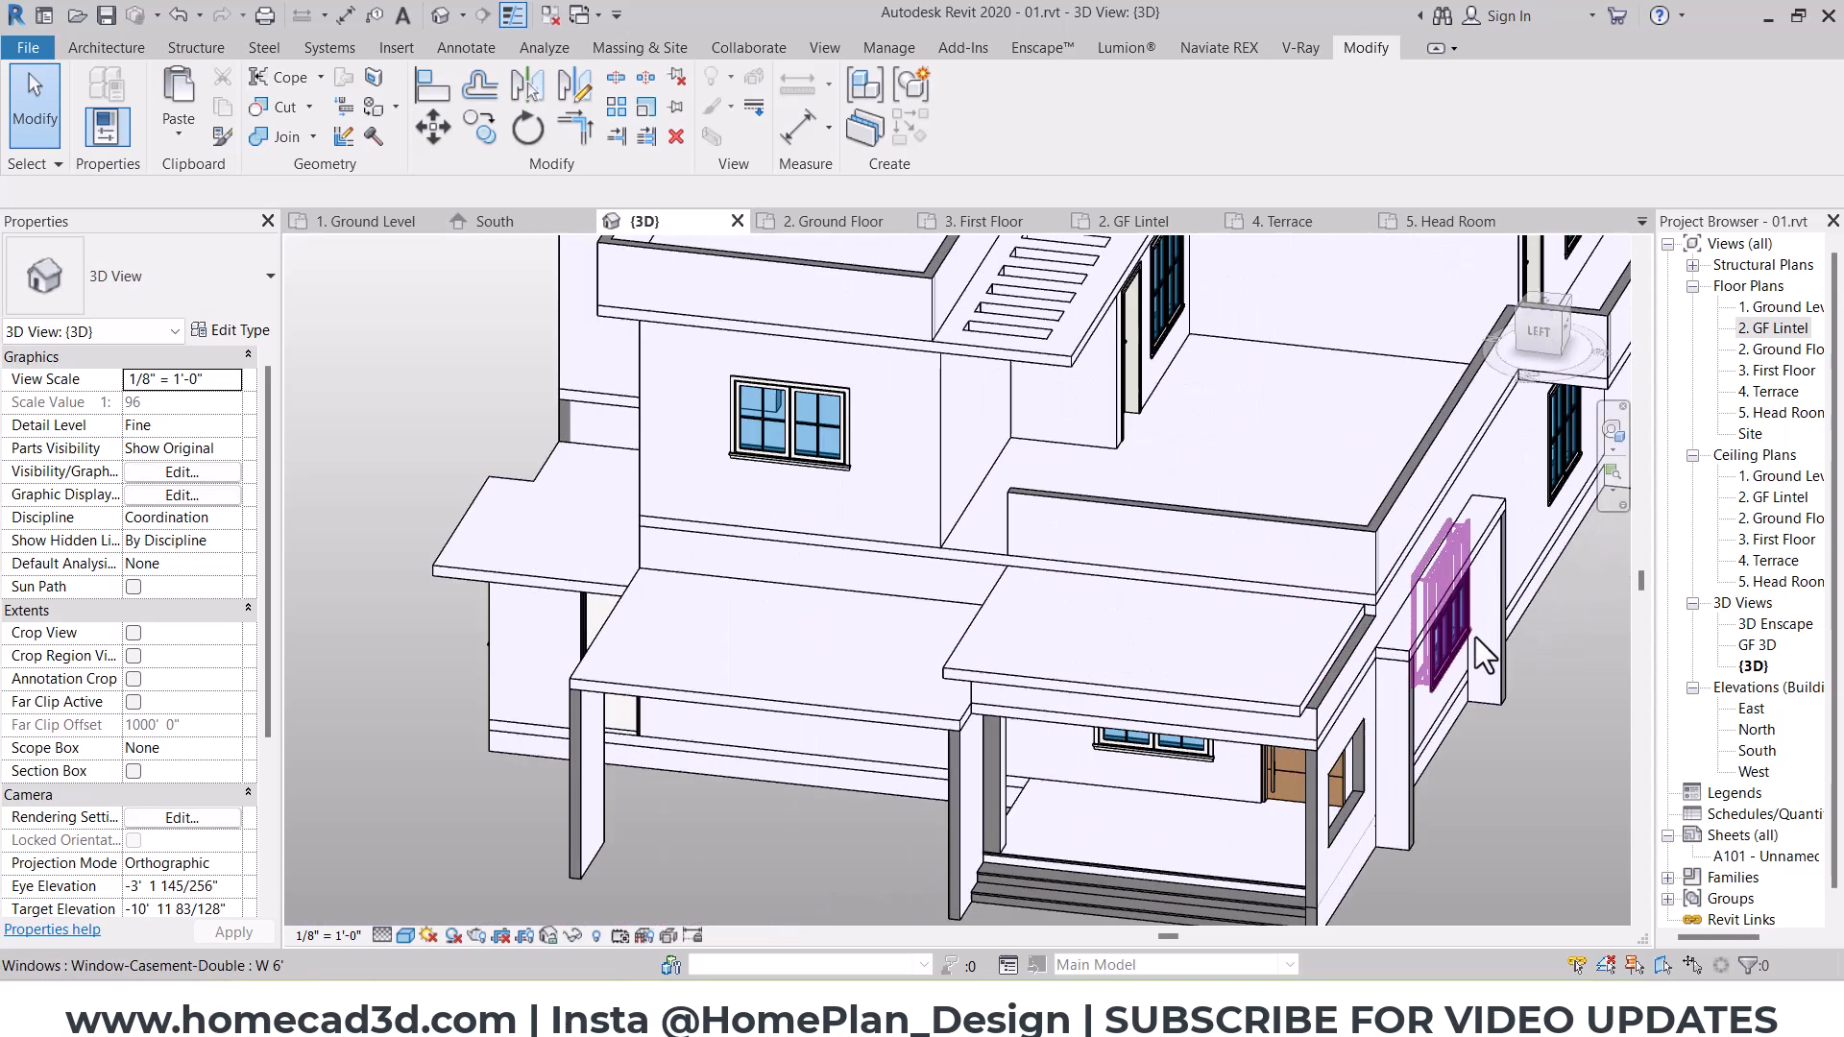
pyautogui.scroll(2, 1476, 639)
pyautogui.click(1228, 627)
pyautogui.keyDown('shift'); pyautogui.moveTo(1297, 699); pyautogui.dragTo(1543, 355, button='middle'); pyautogui.keyUp('shift')
pyautogui.click(1550, 319)
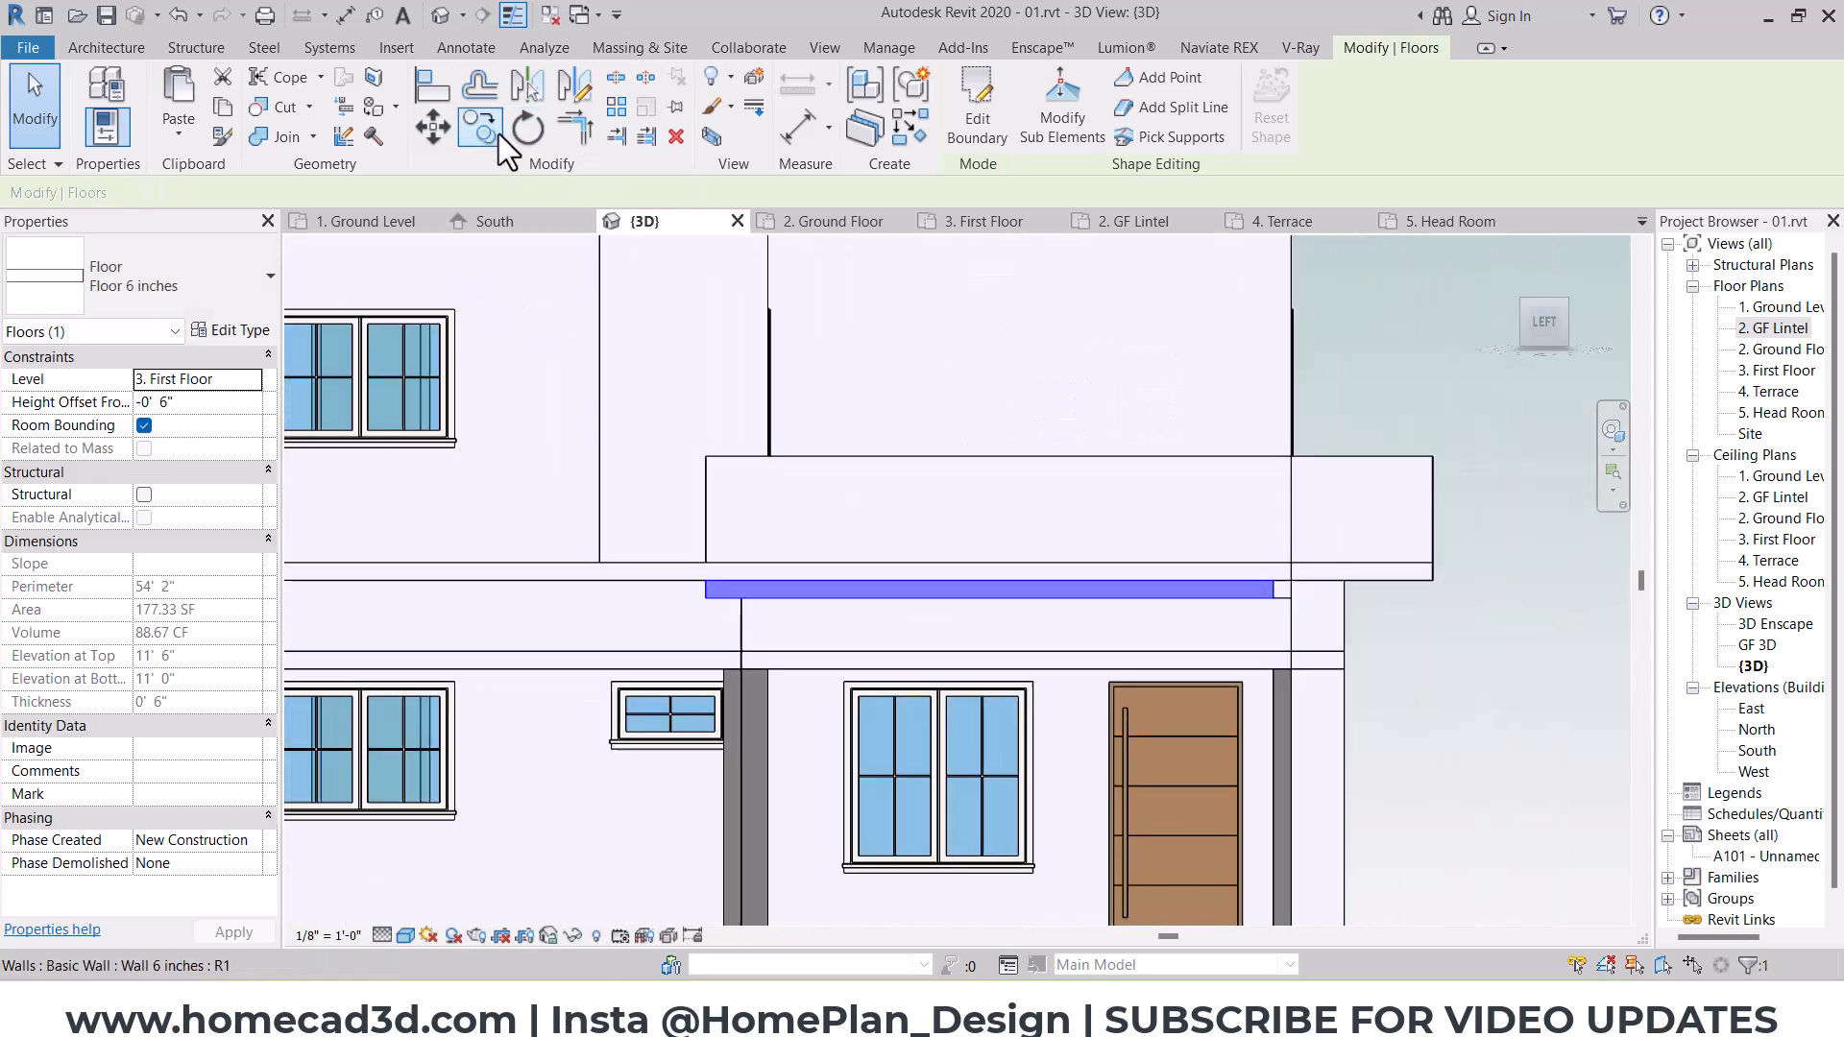
pyautogui.keyDown('shift'); pyautogui.moveTo(830, 351); pyautogui.dragTo(1023, 215, button='middle'); pyautogui.keyUp('shift')
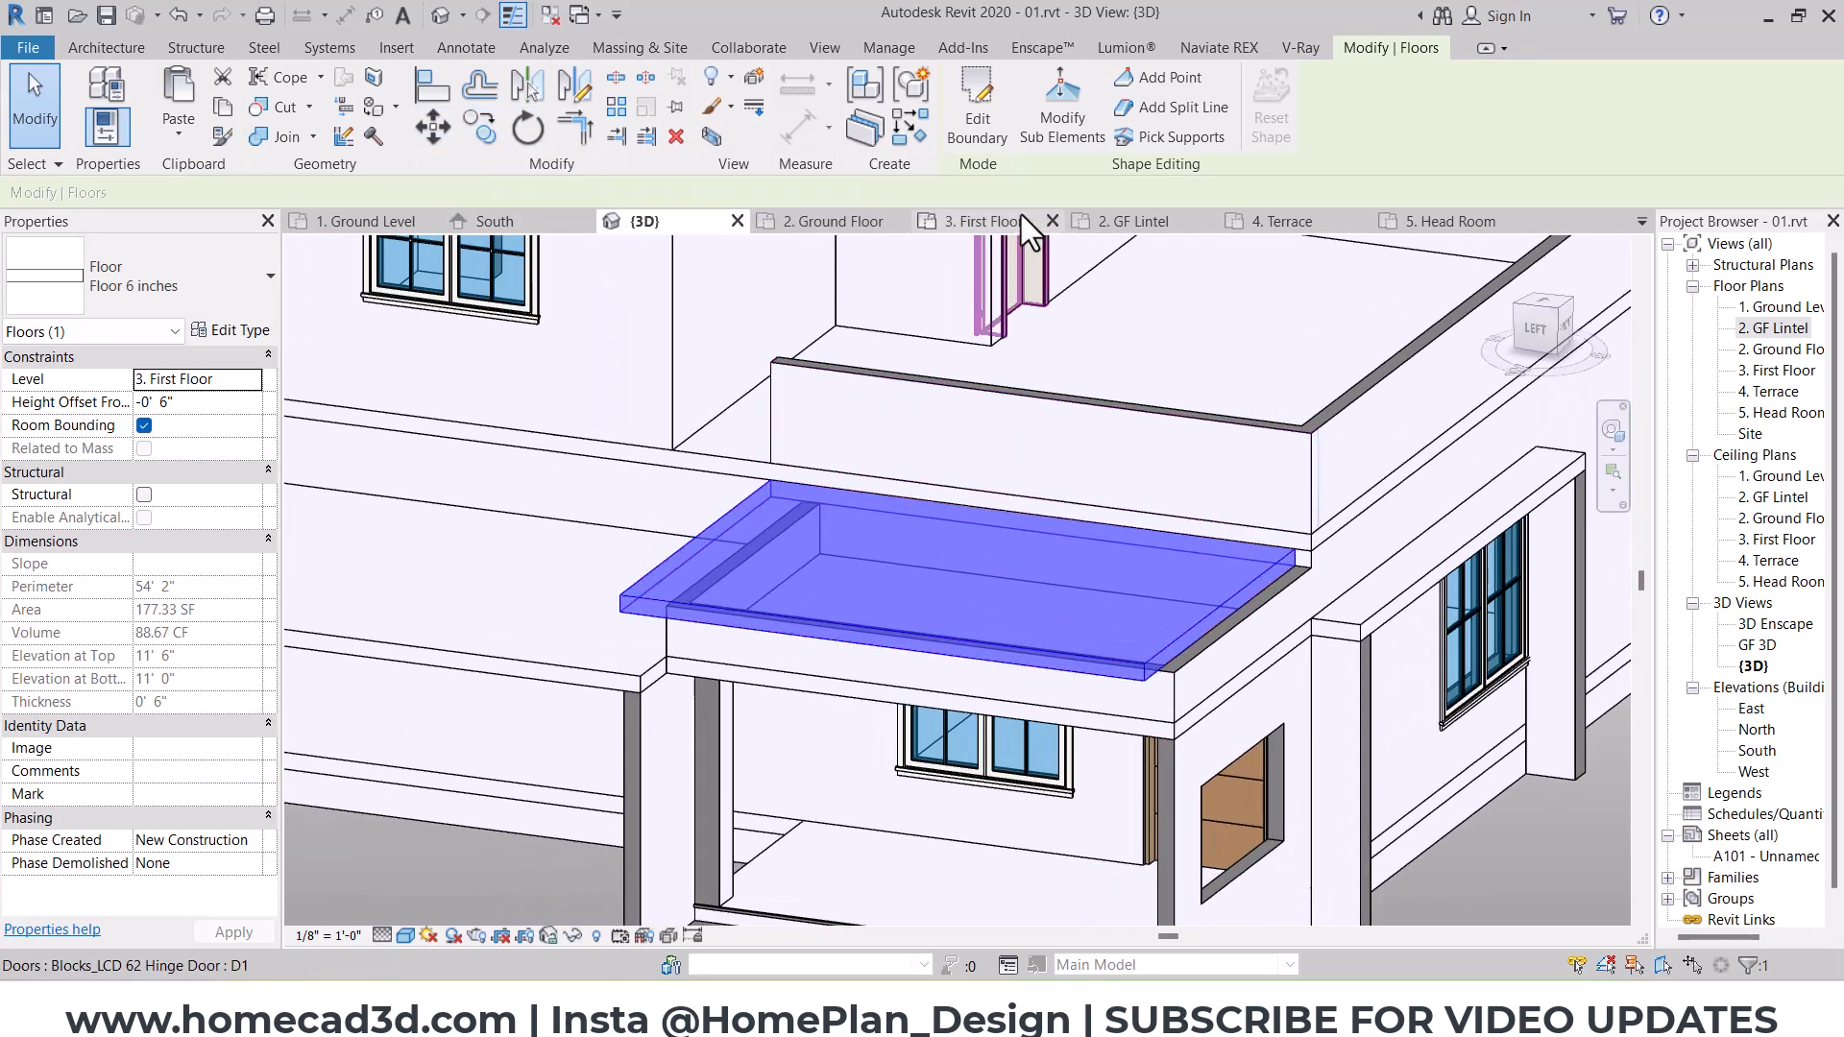
pyautogui.click(977, 125)
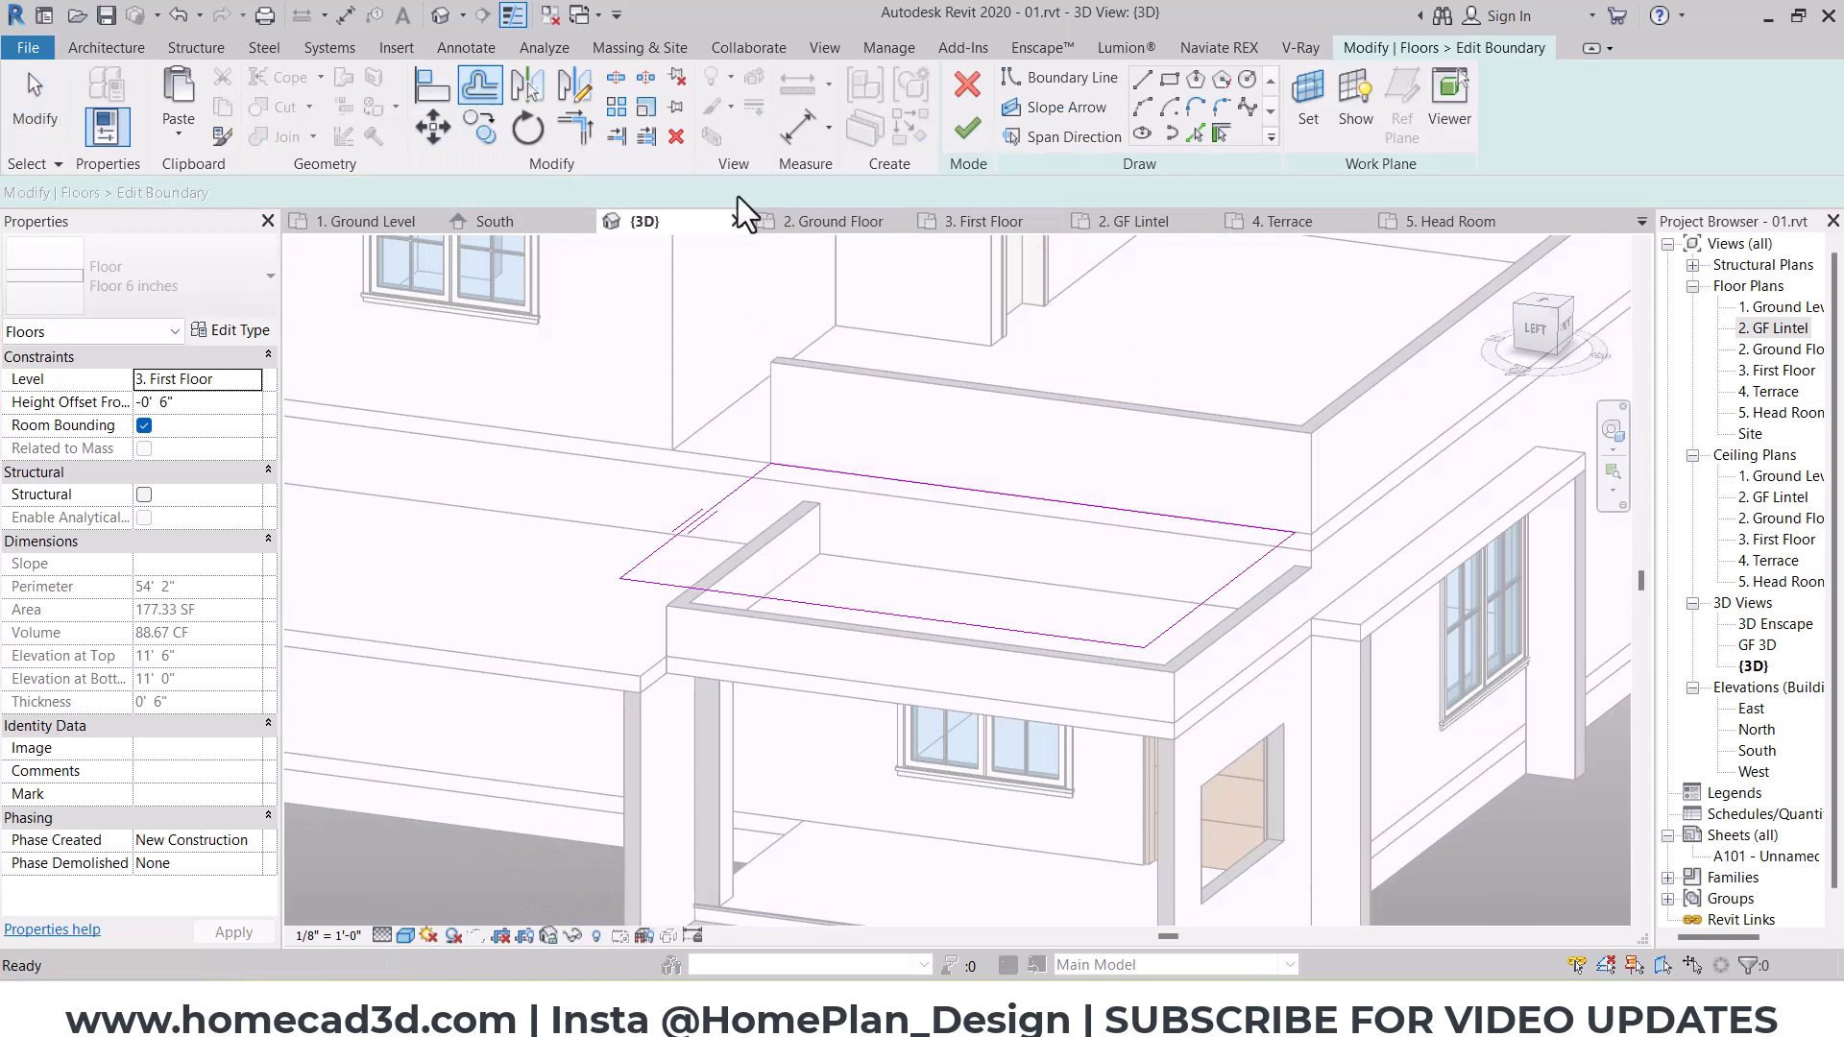
pyautogui.scroll(2, 1301, 638)
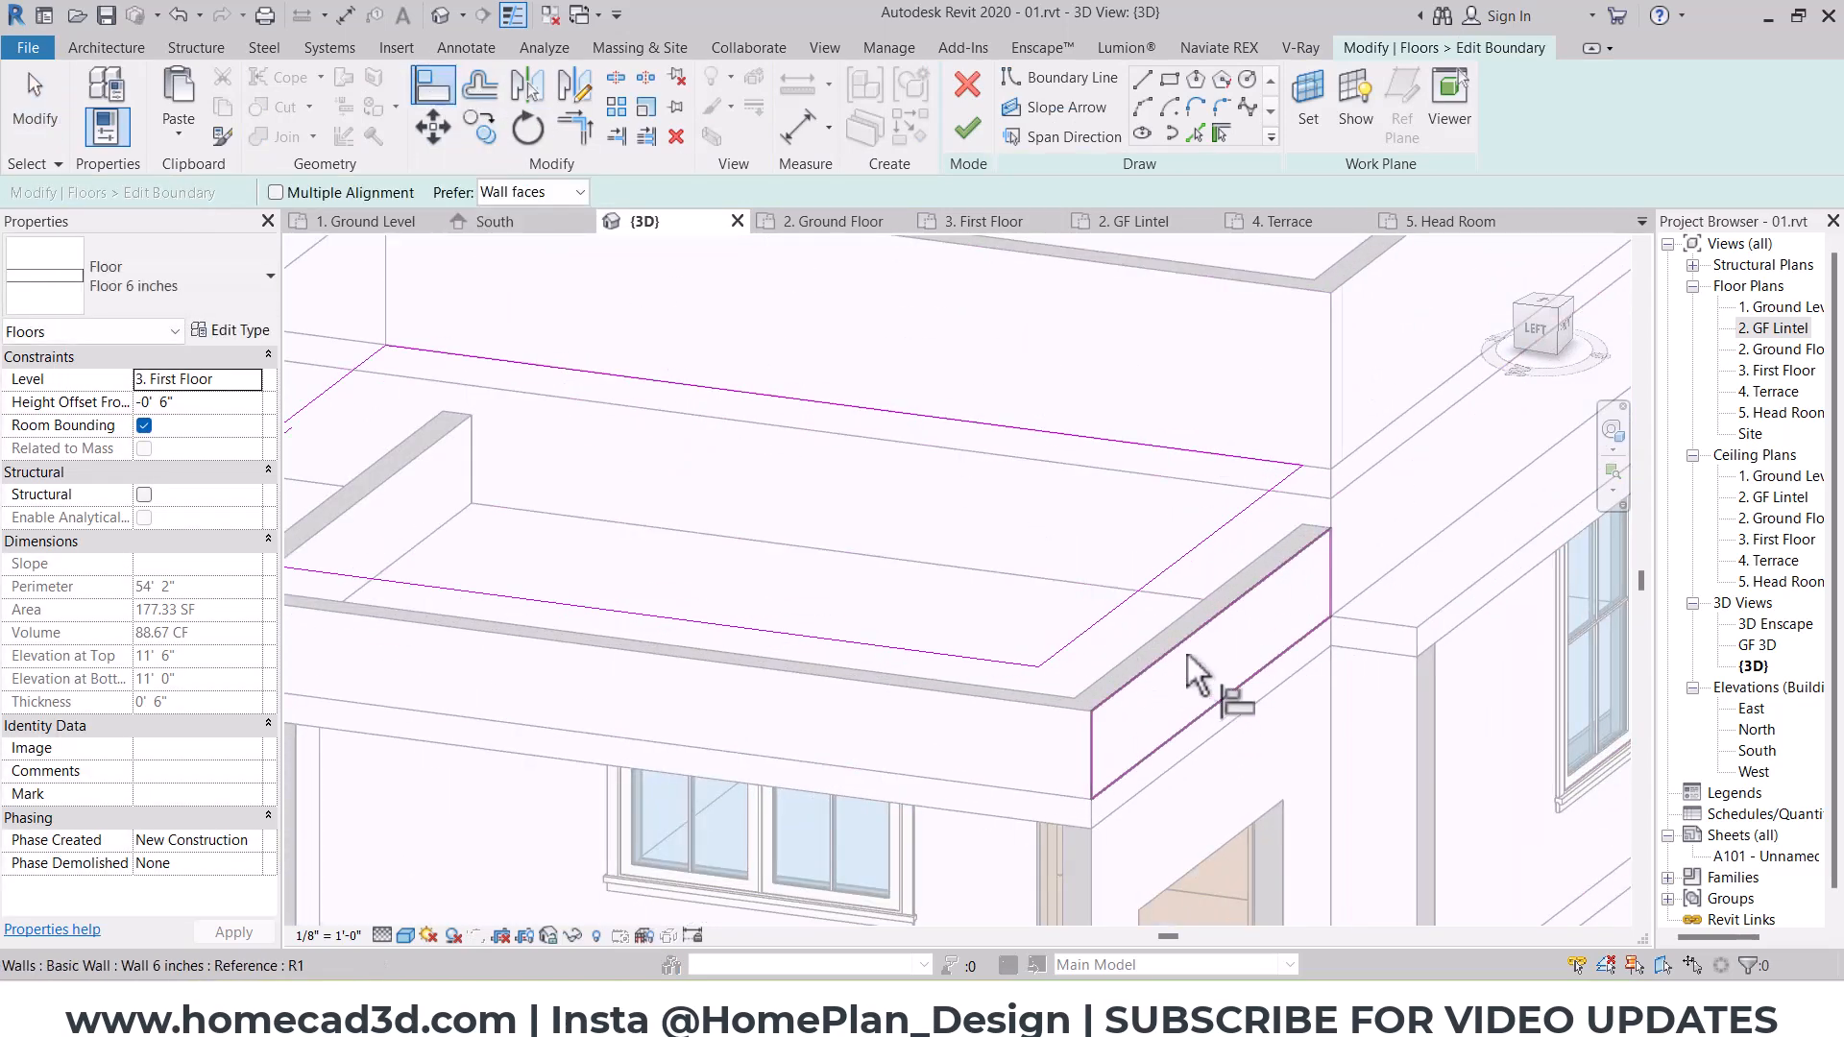
pyautogui.click(1191, 661)
# Step: Offset the upper porch slab's south edge outward by 1' 0", finish the sketch, and attach the walls to its underside
pyautogui.click(497, 90)
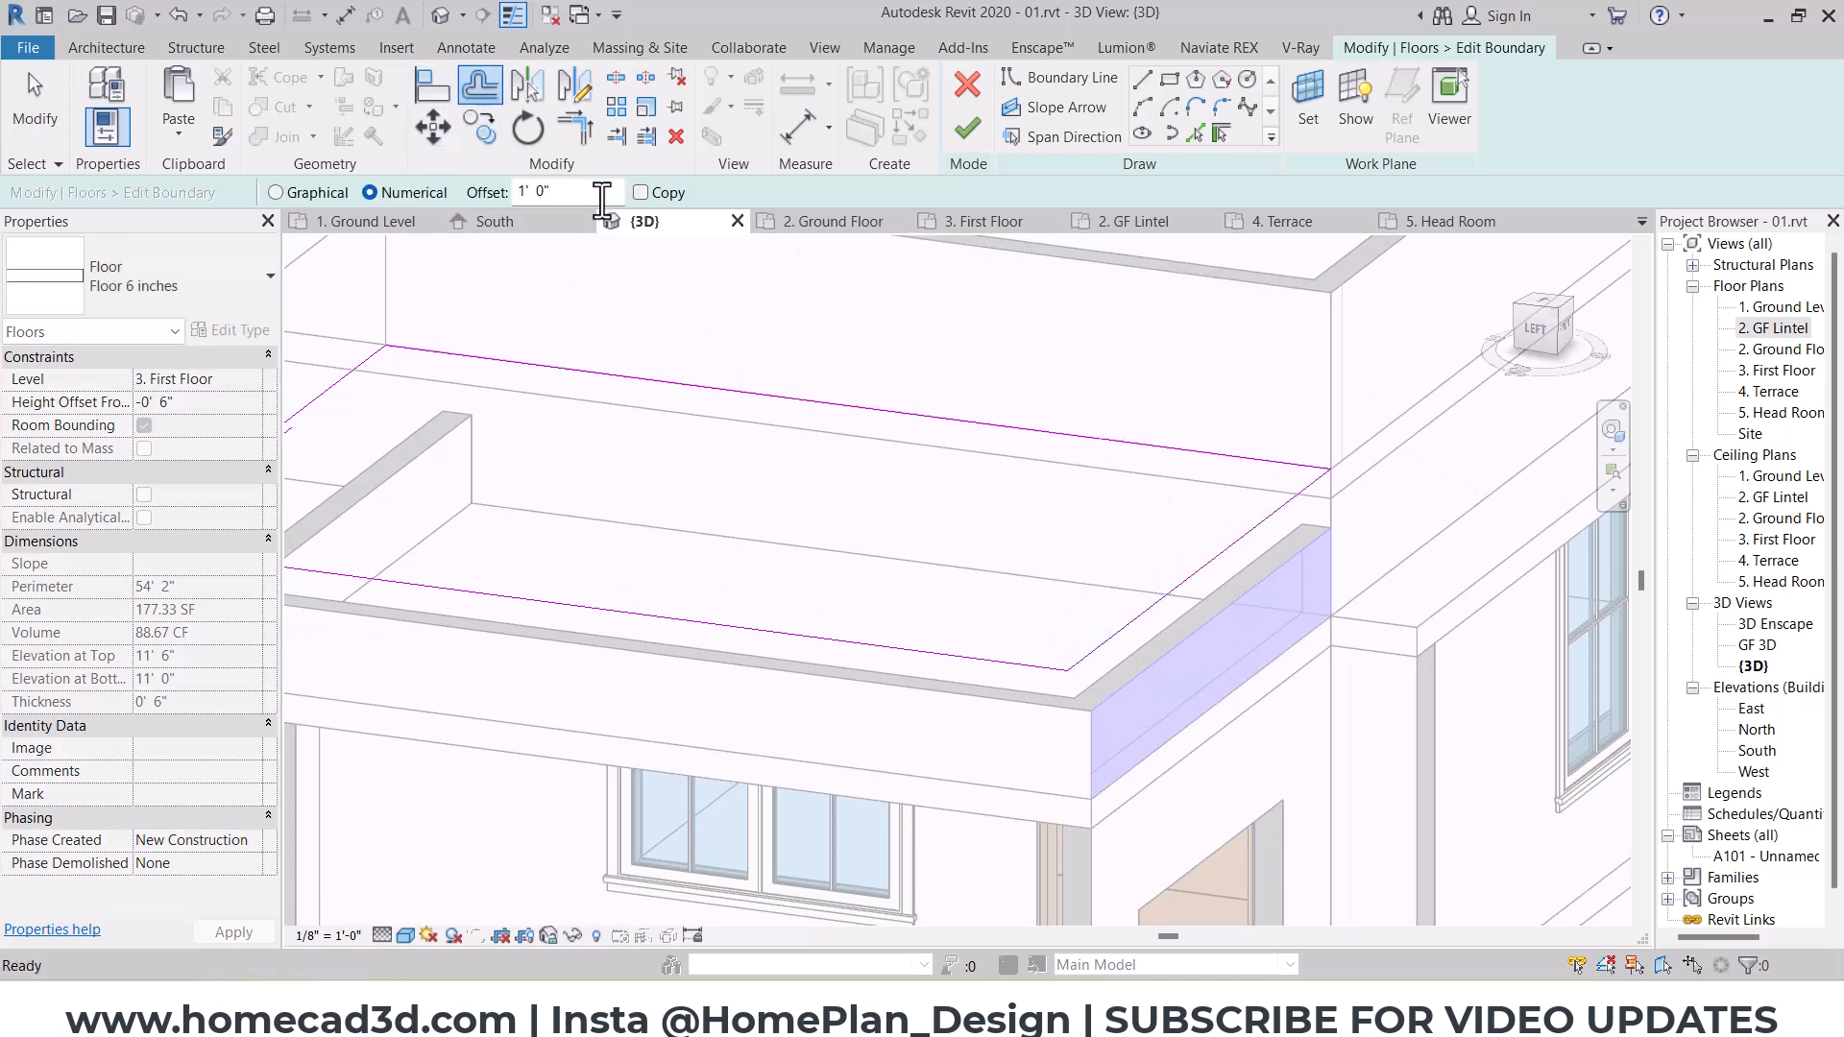
pyautogui.click(1196, 578)
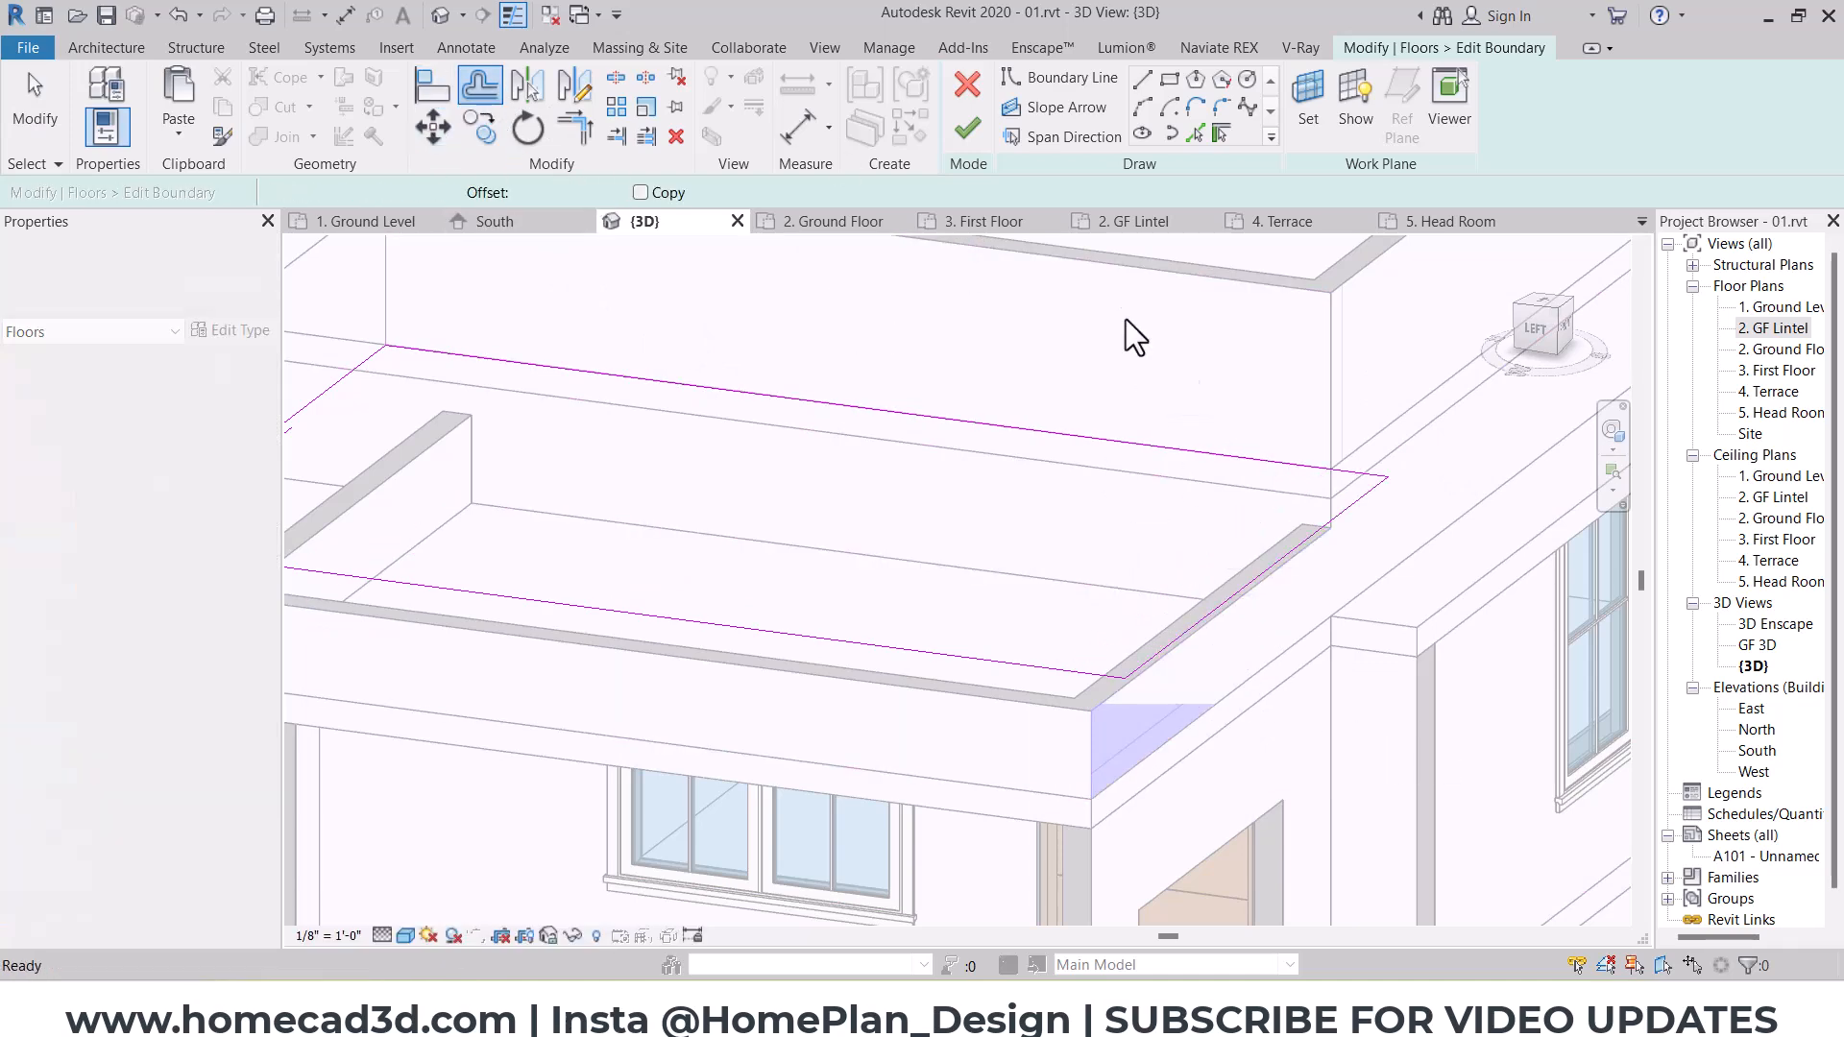
pyautogui.click(969, 127)
pyautogui.click(982, 516)
# Step: Edit the porch's lintel-level slab boundary, offset its south edge outward by 0' 3", finish the sketch, and attach the walls to its underside
pyautogui.scroll(-4, 984, 544)
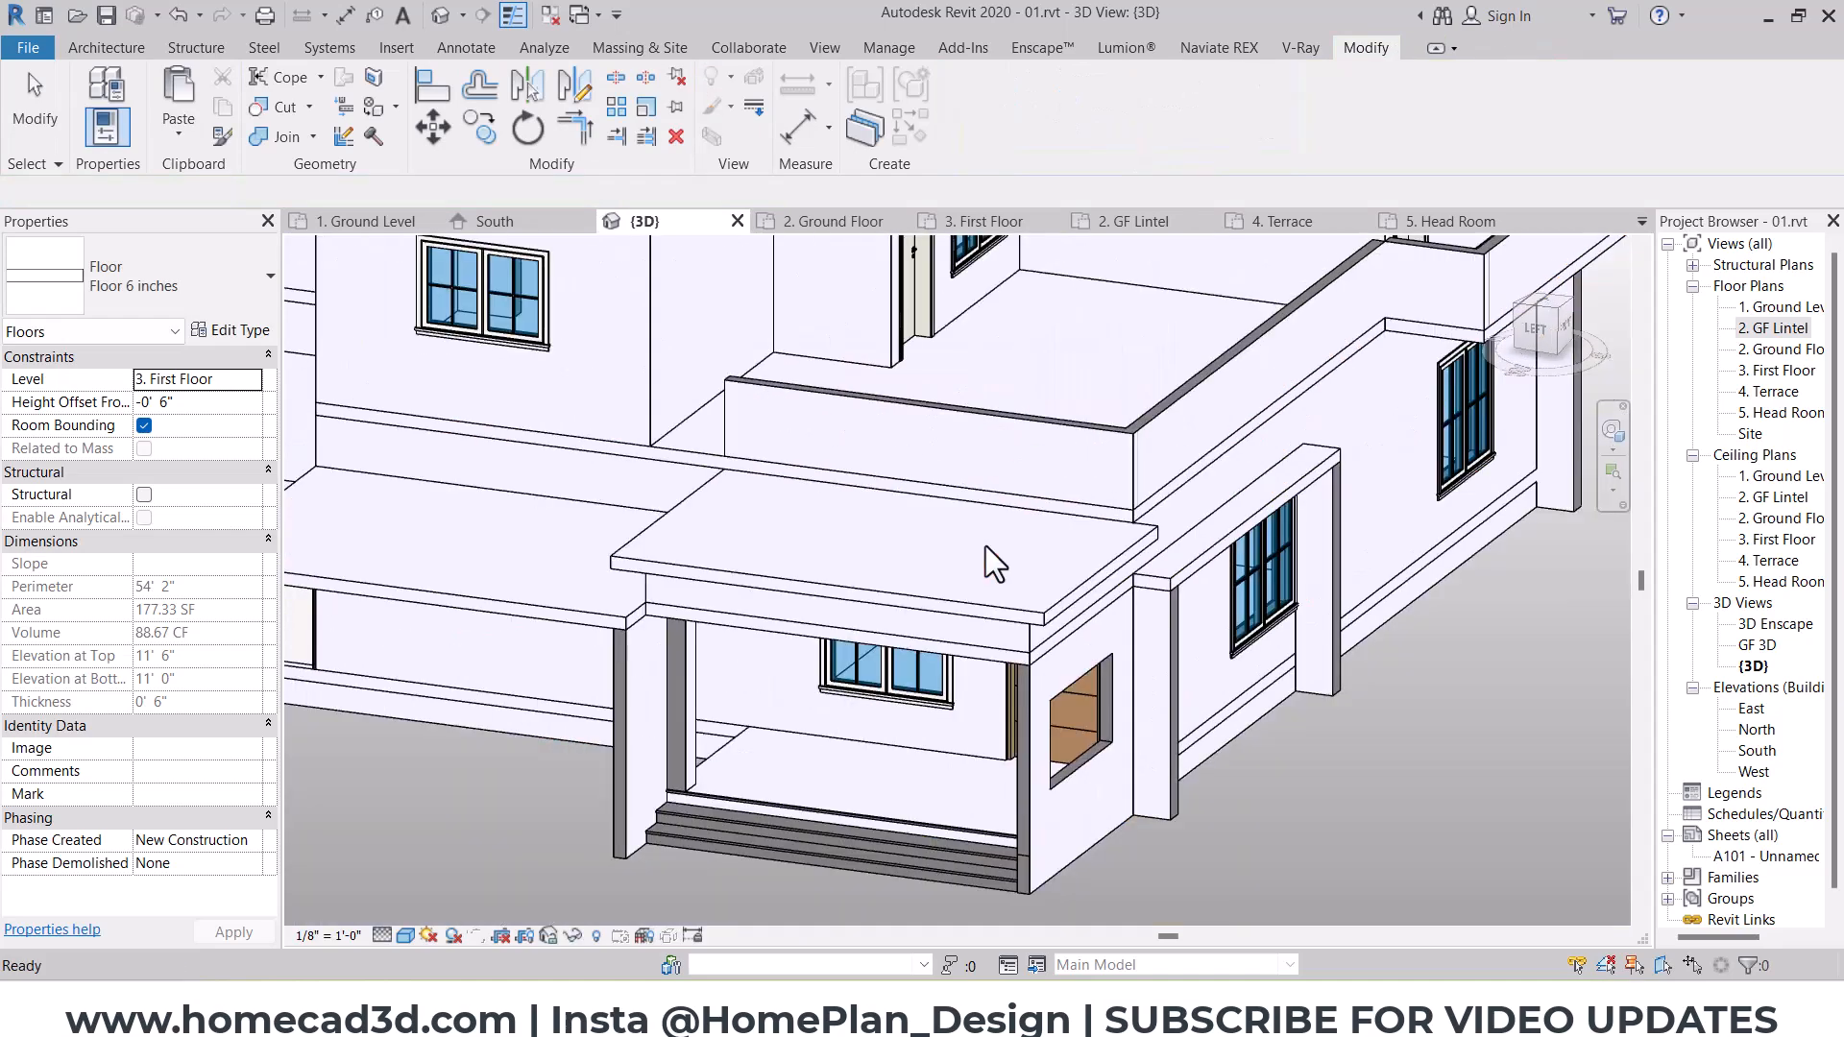
pyautogui.keyDown('shift'); pyautogui.moveTo(1206, 584); pyautogui.dragTo(1252, 659, button='middle'); pyautogui.keyUp('shift')
pyautogui.scroll(3, 1040, 599)
pyautogui.scroll(3, 1035, 596)
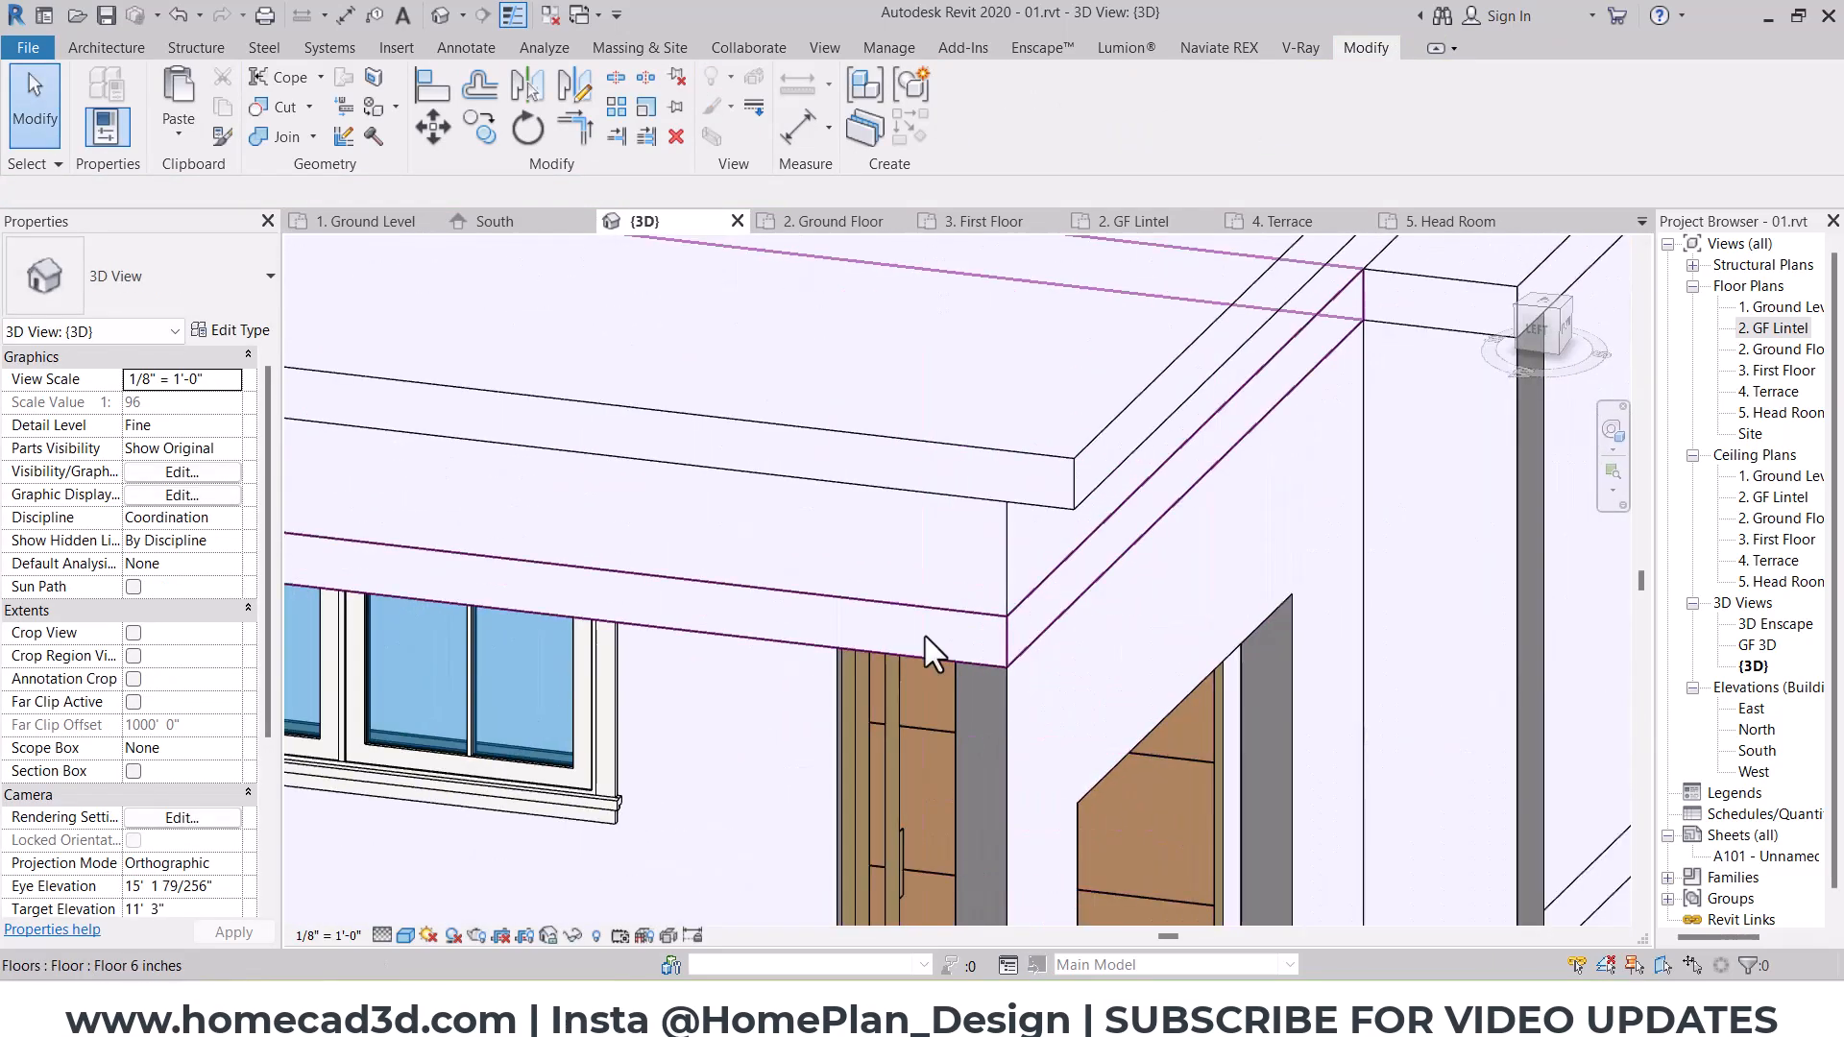
pyautogui.click(932, 632)
pyautogui.moveTo(932, 632)
pyautogui.keyDown('shift'); pyautogui.mouseDown(button='middle')
pyautogui.moveTo(1152, 625)
pyautogui.moveTo(1105, 629)
pyautogui.mouseUp(button='middle'); pyautogui.keyUp('shift')
pyautogui.click(977, 115)
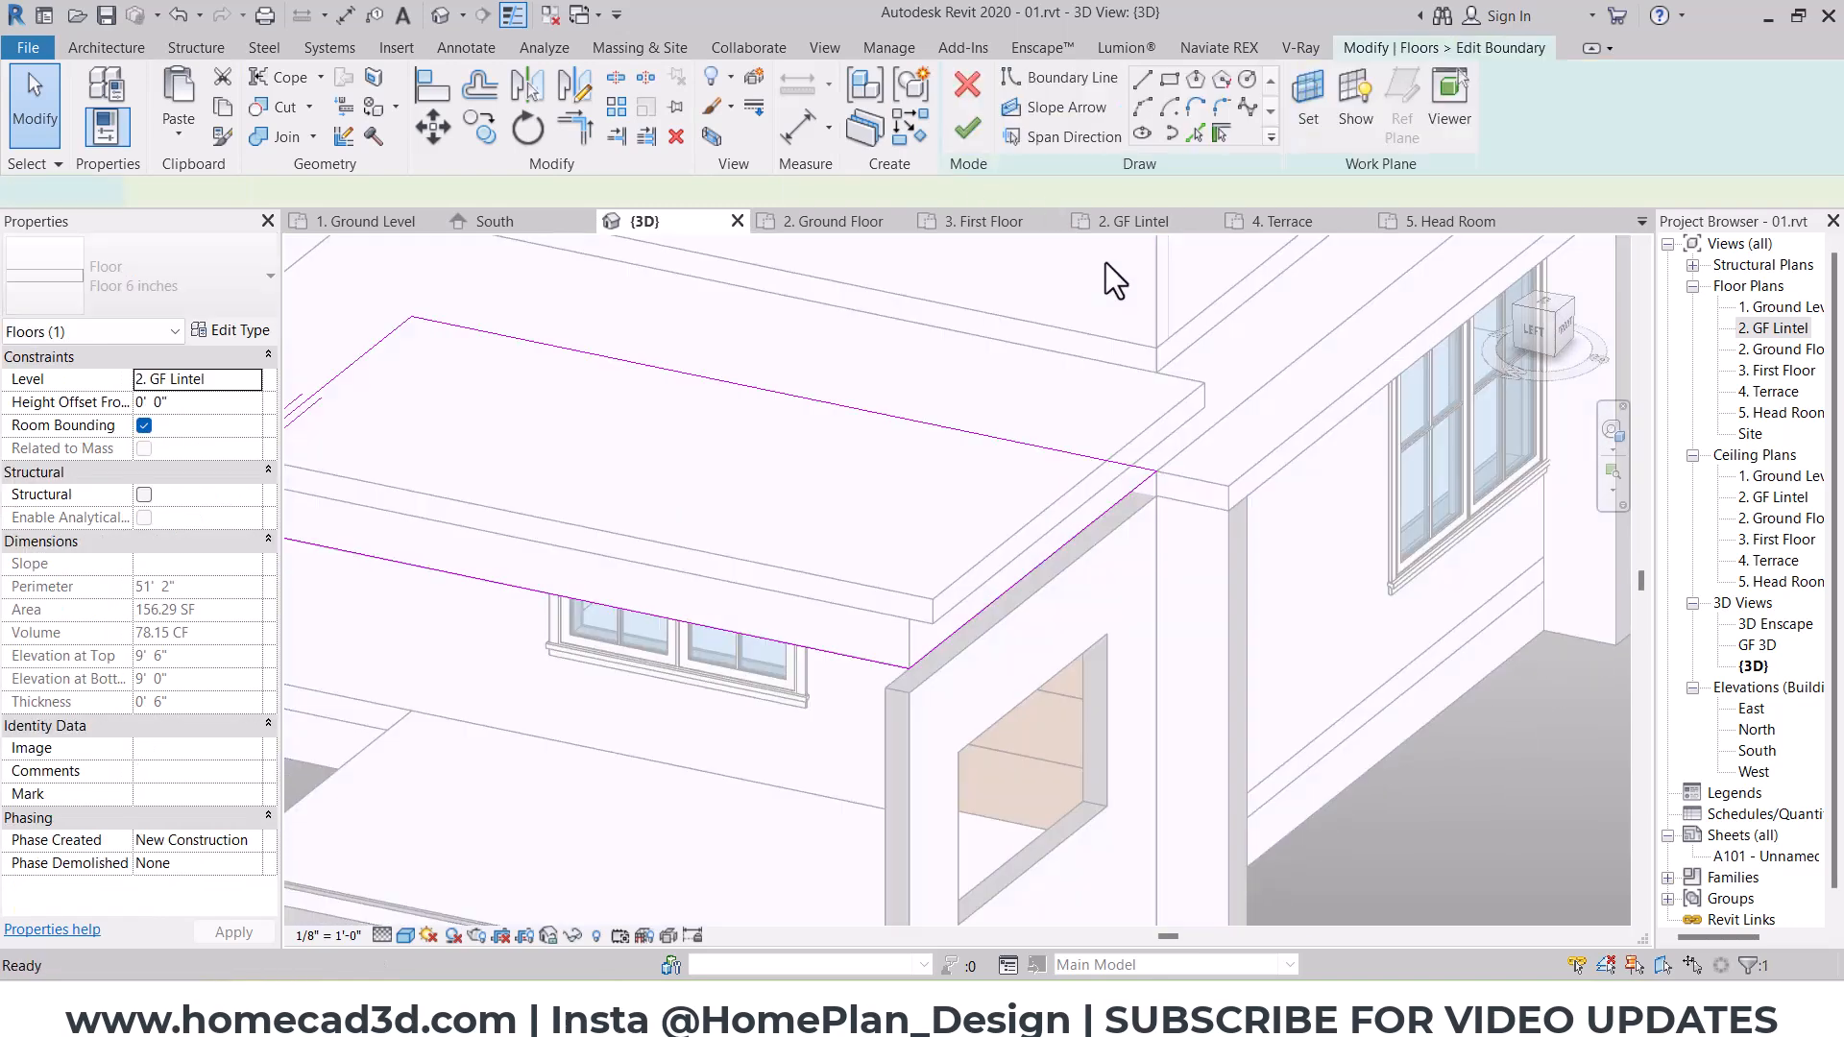
pyautogui.click(482, 94)
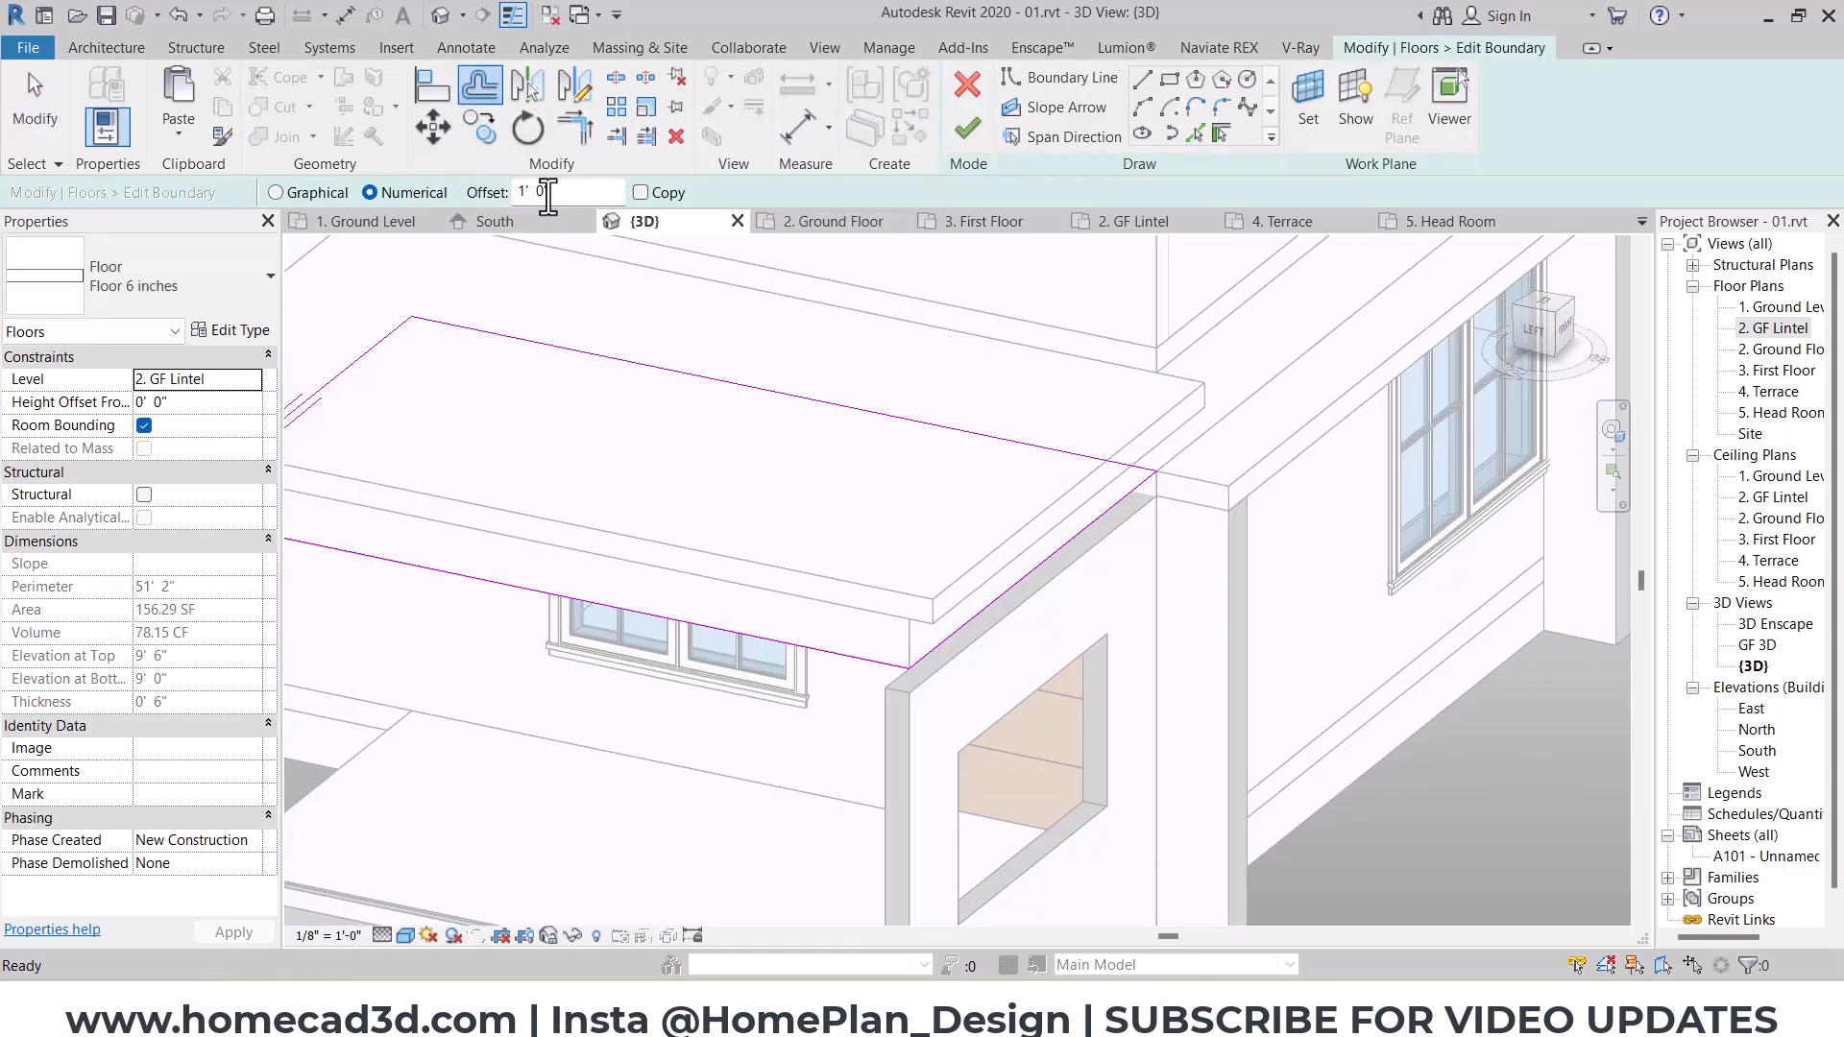
pyautogui.doubleClick(527, 194)
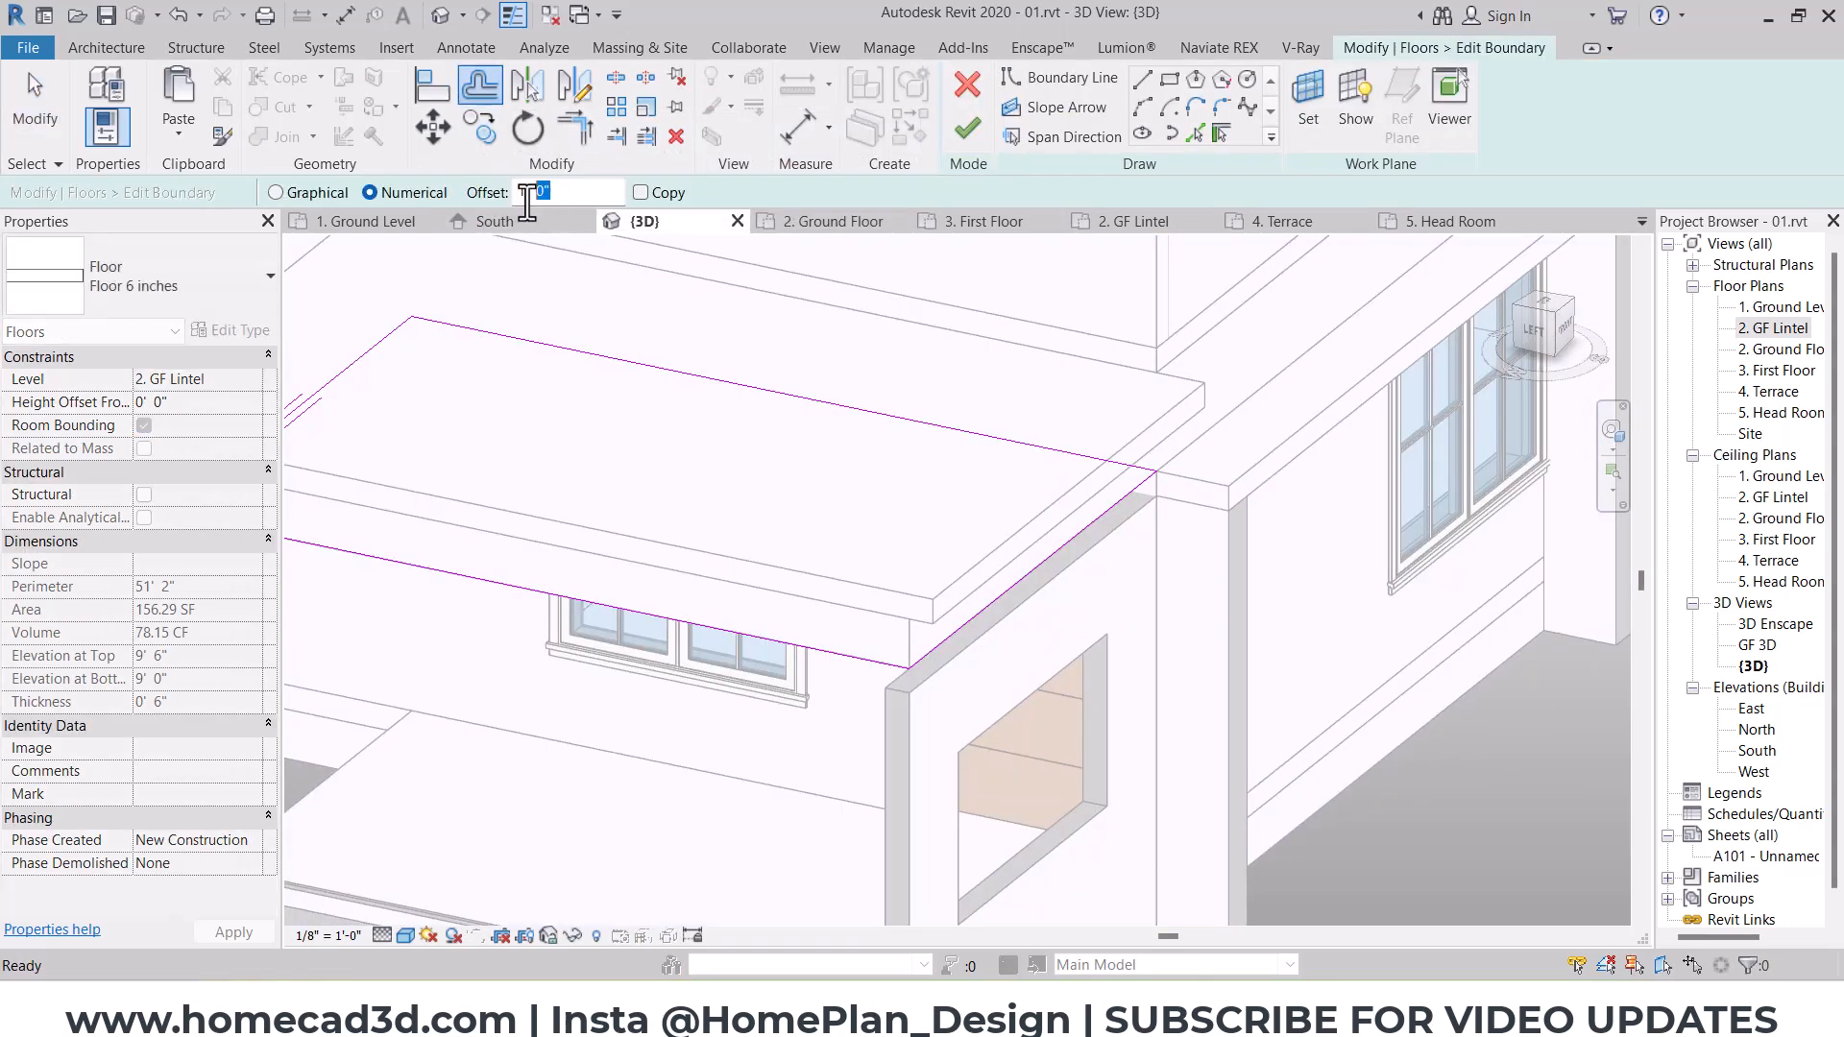
pyautogui.click(1076, 523)
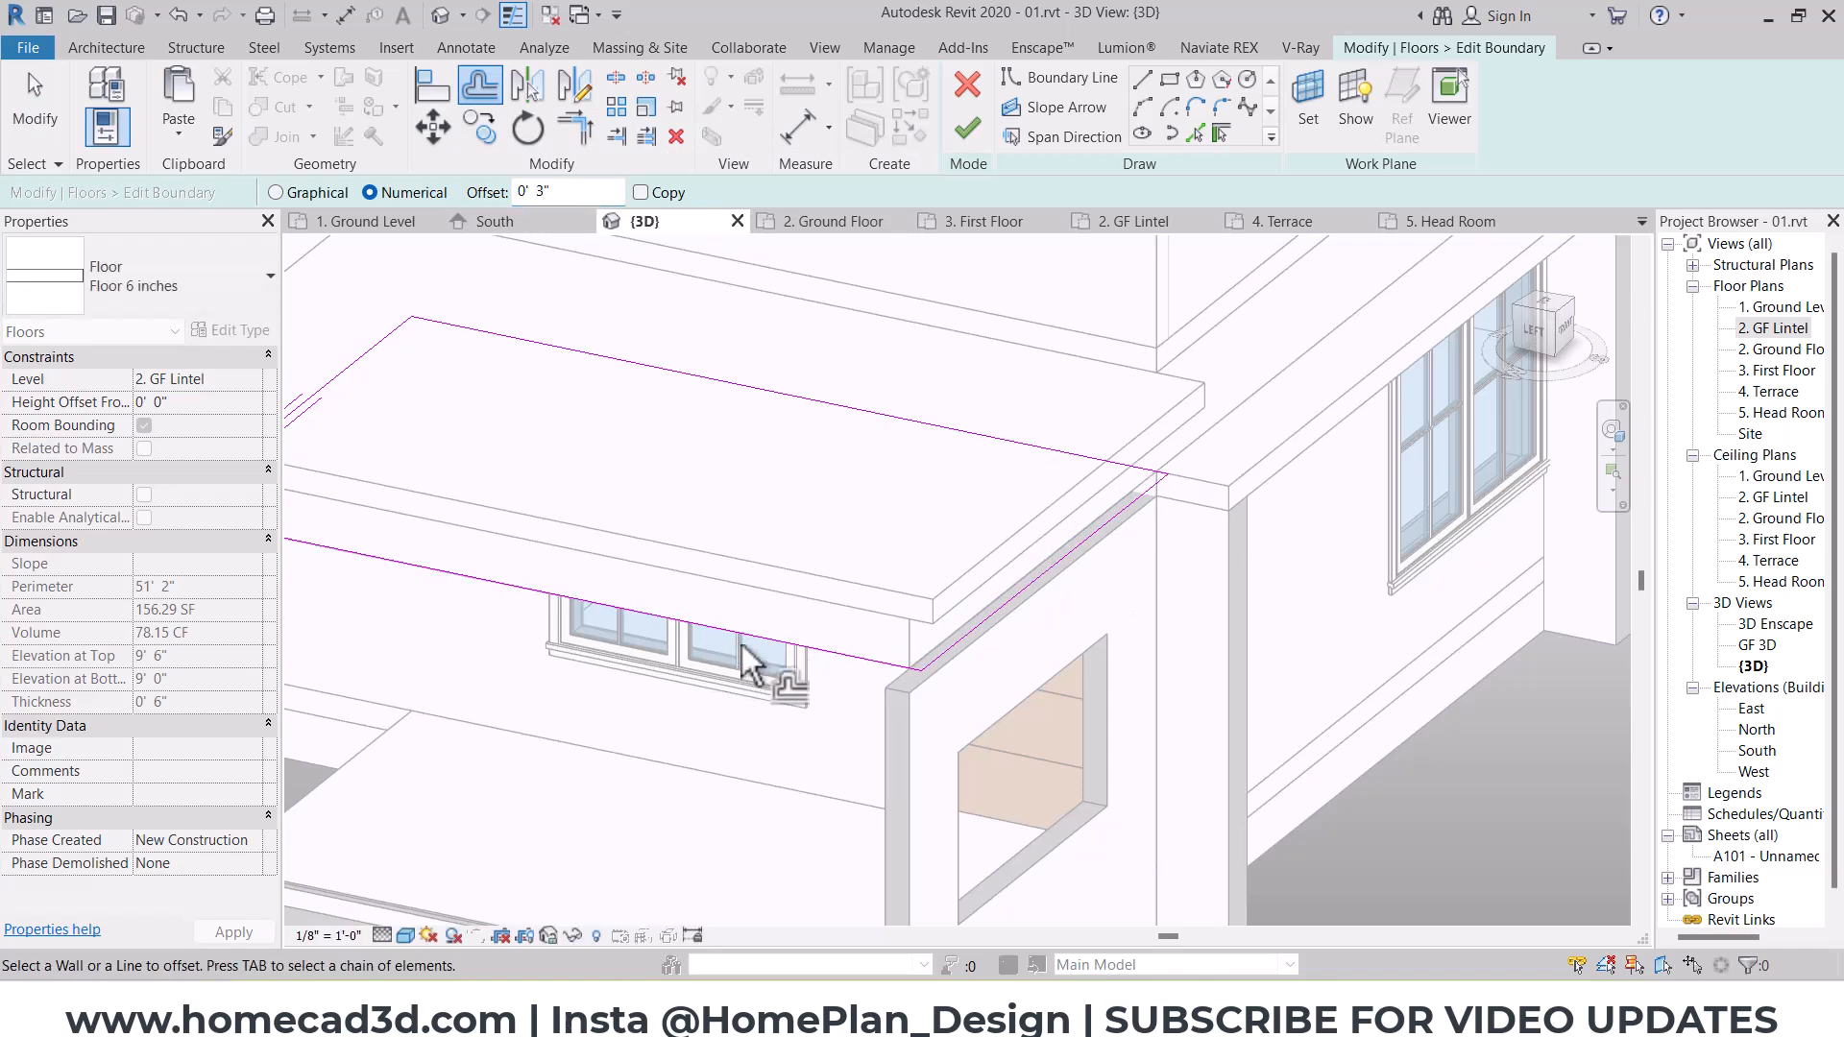
pyautogui.moveTo(718, 658); pyautogui.dragTo(951, 680, button='middle')
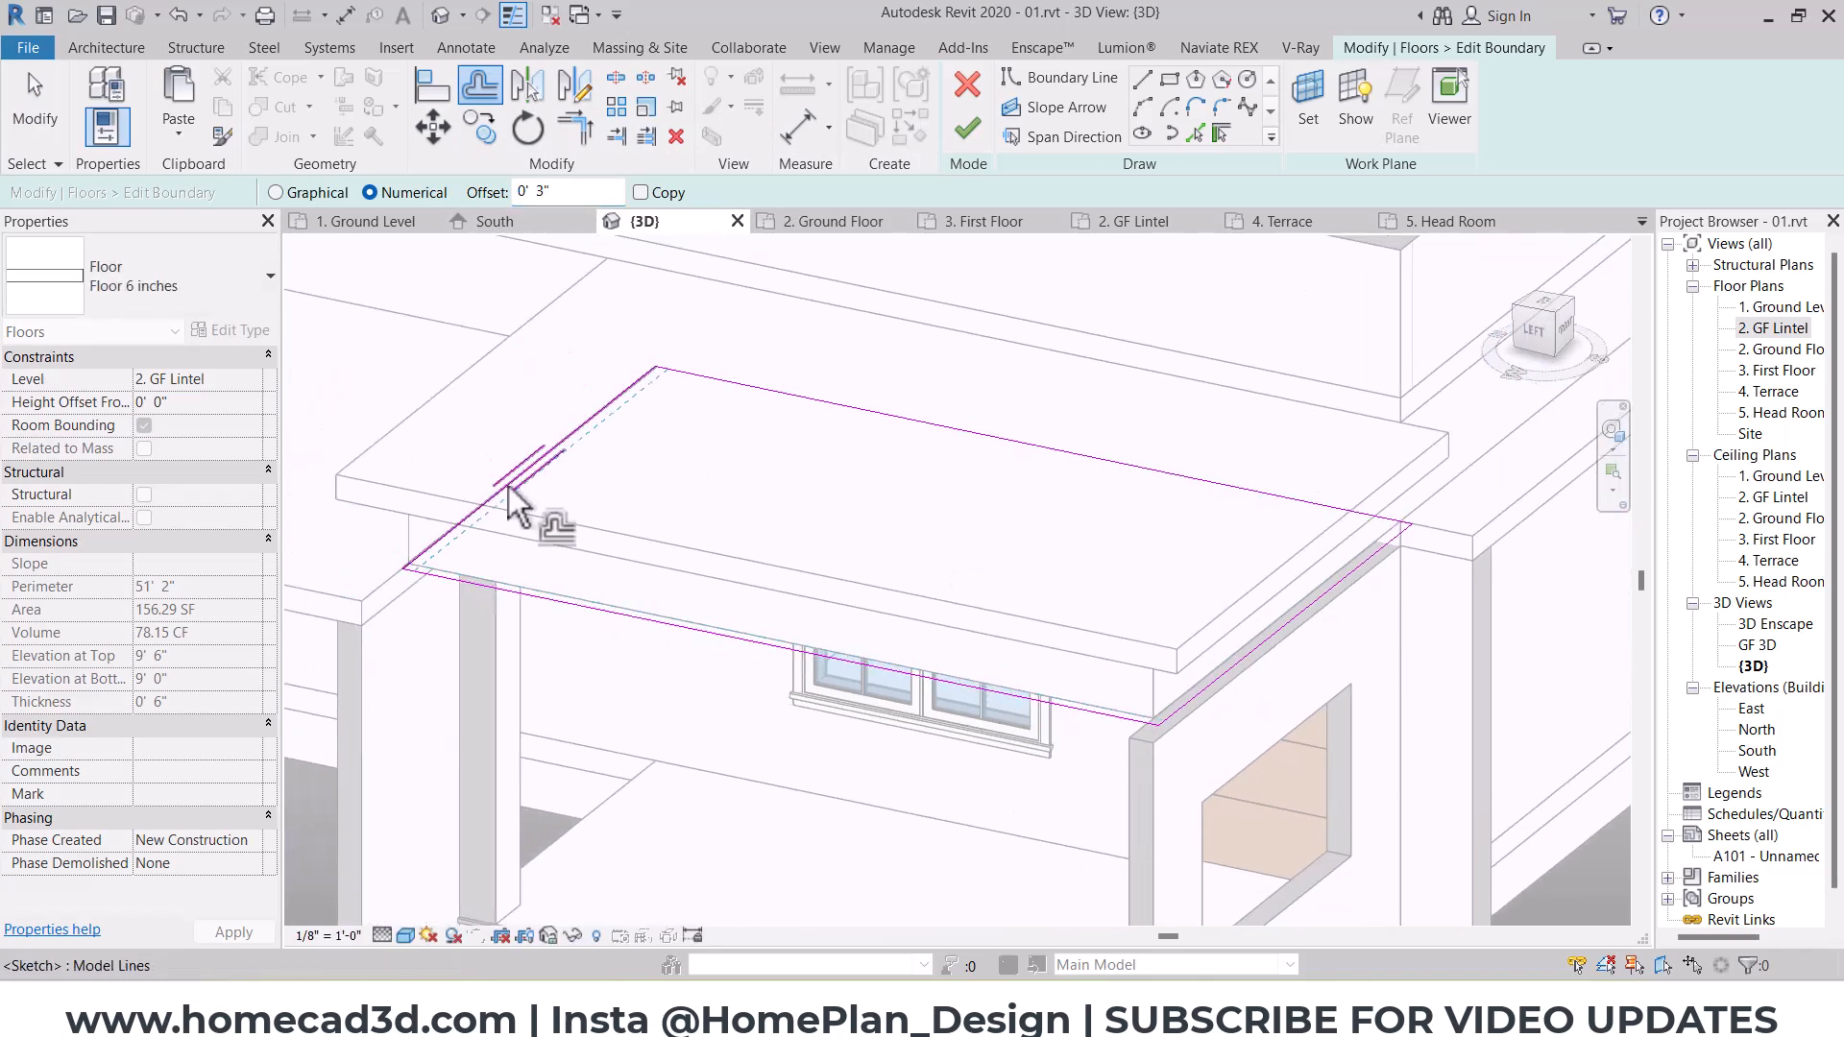
pyautogui.click(968, 127)
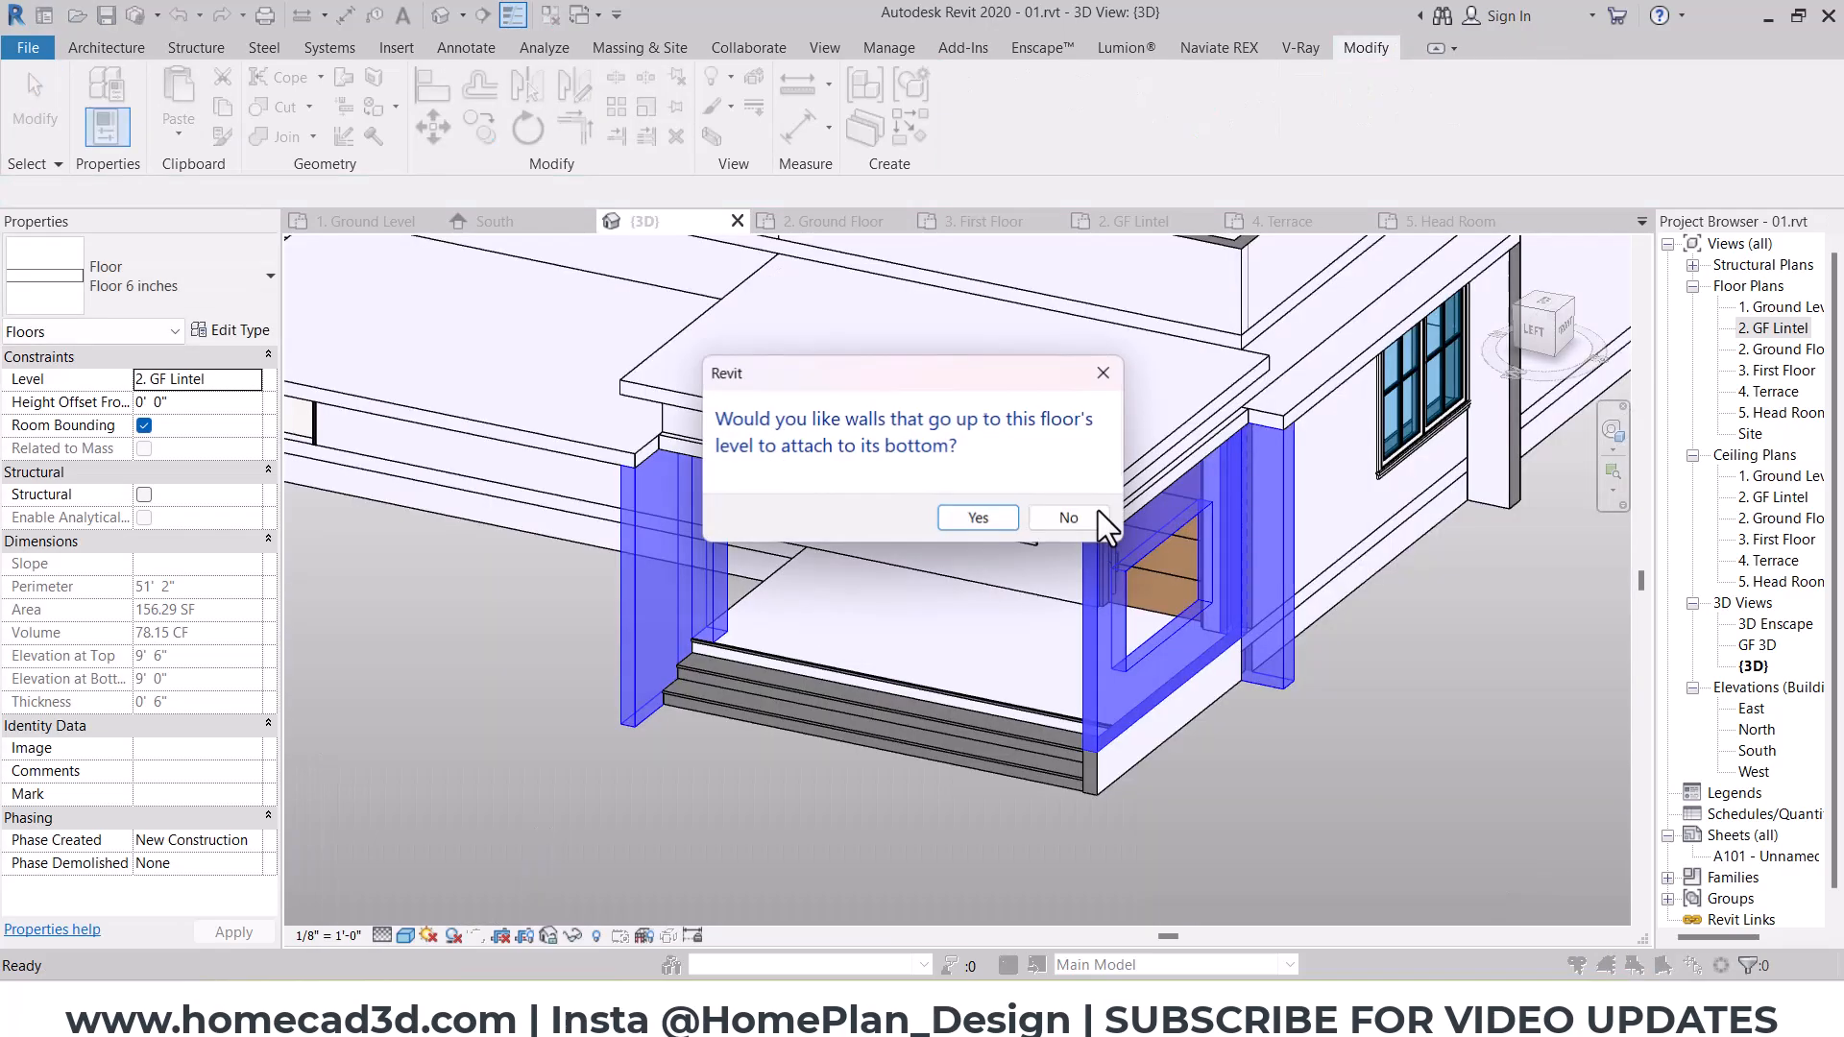
pyautogui.click(979, 517)
pyautogui.keyDown('shift'); pyautogui.moveTo(911, 511); pyautogui.dragTo(684, 615, button='middle'); pyautogui.keyUp('shift')
pyautogui.click(684, 615)
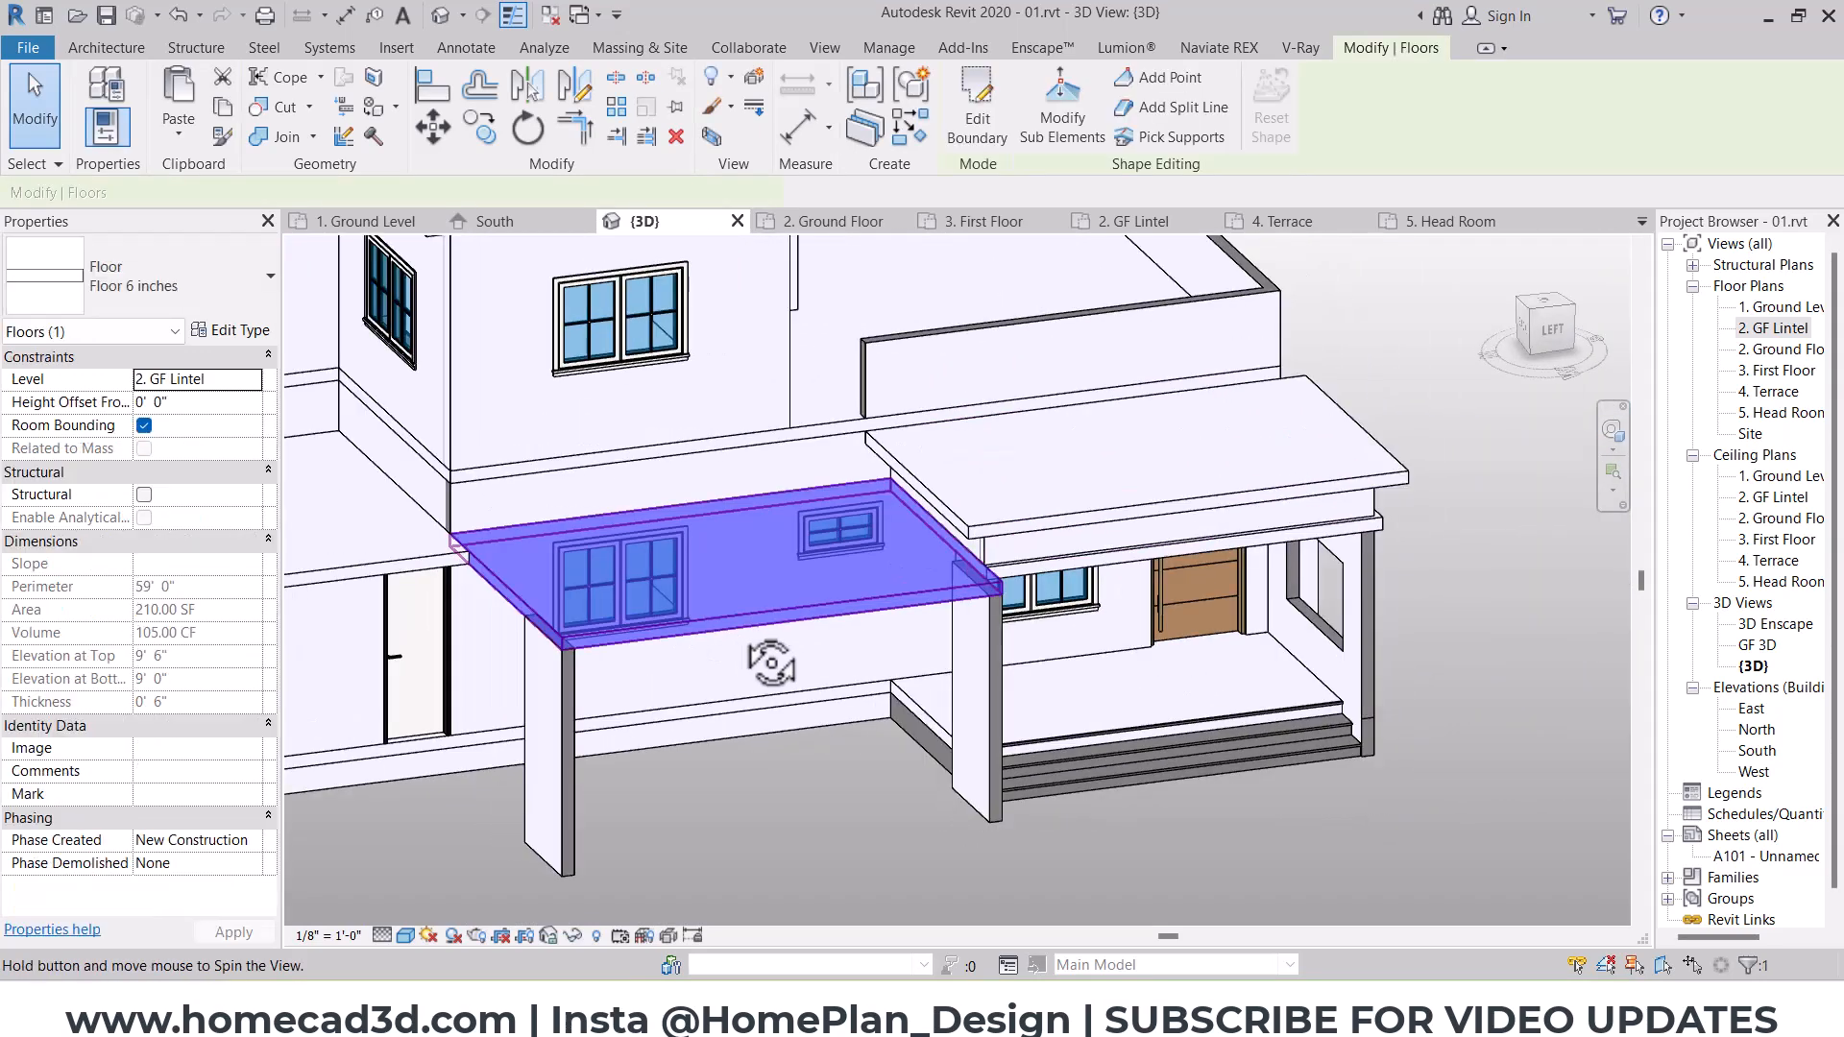
pyautogui.keyDown('shift'); pyautogui.moveTo(771, 664); pyautogui.dragTo(776, 676, button='middle'); pyautogui.keyUp('shift')
pyautogui.moveTo(776, 676); pyautogui.dragTo(1124, 606, button='middle')
pyautogui.press('Escape')
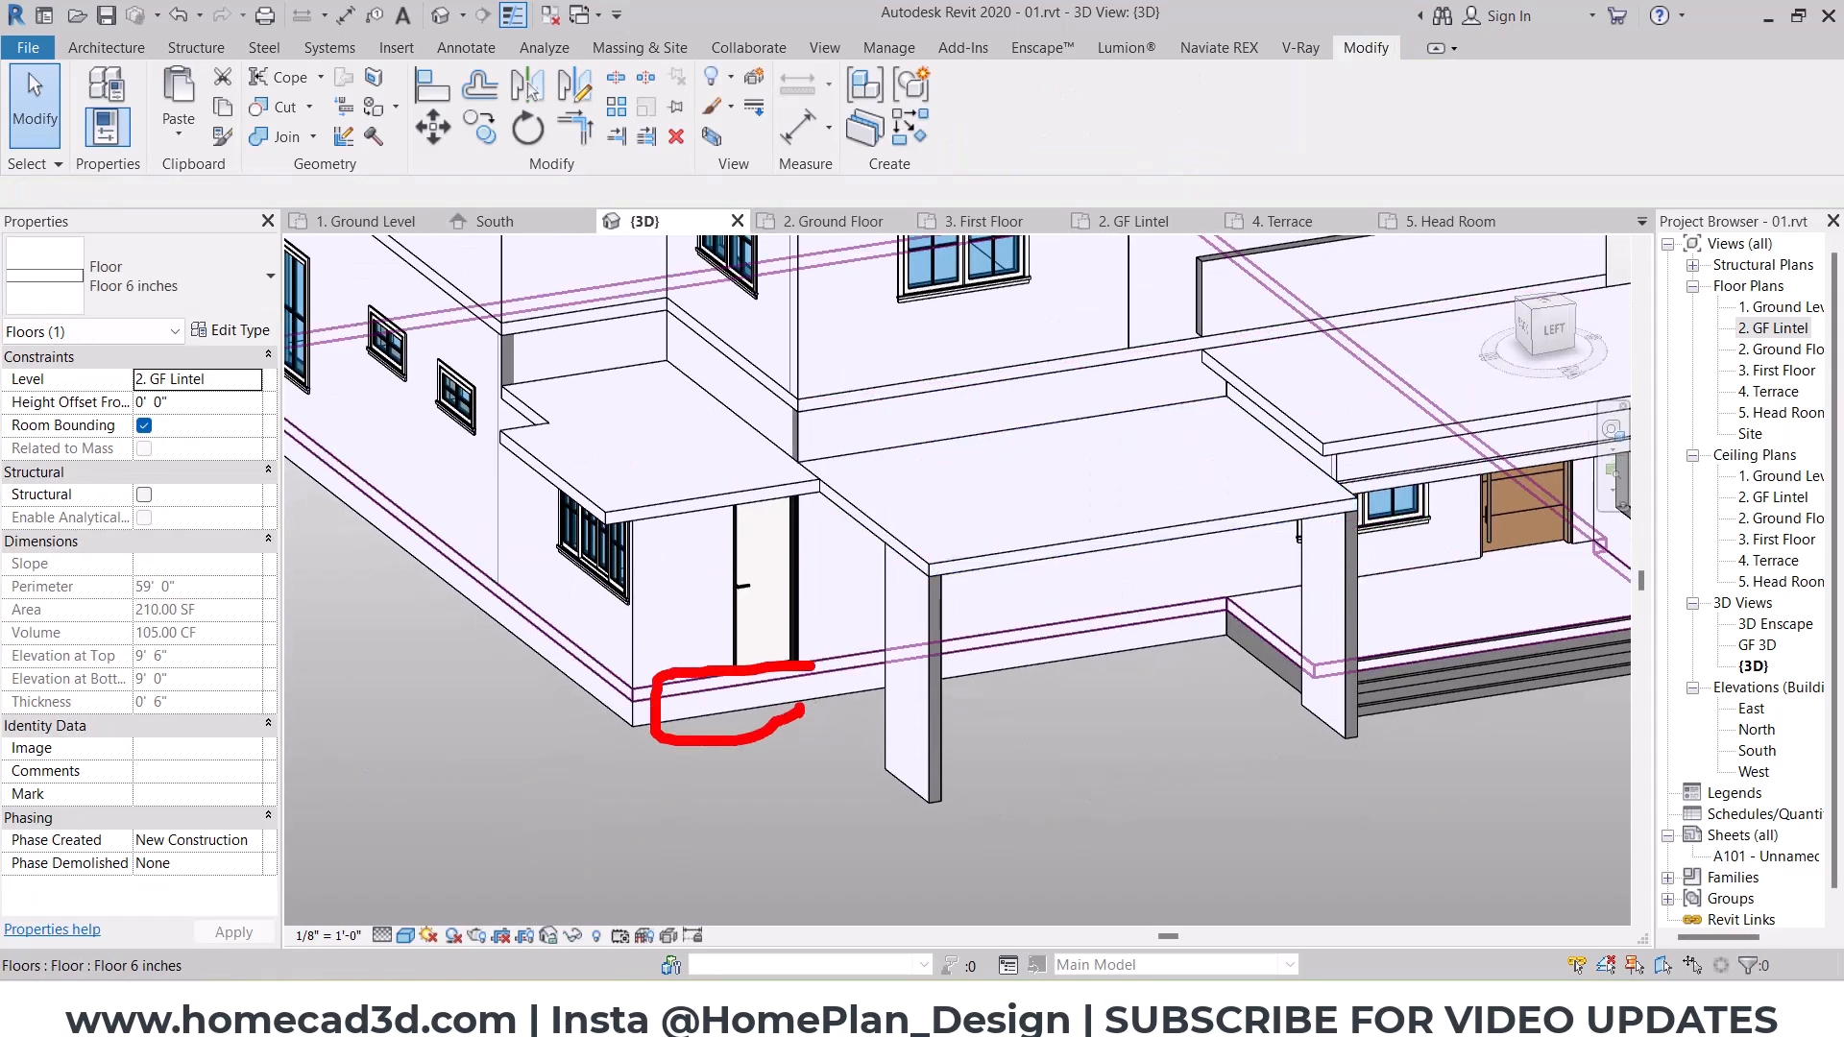
pyautogui.press('Escape')
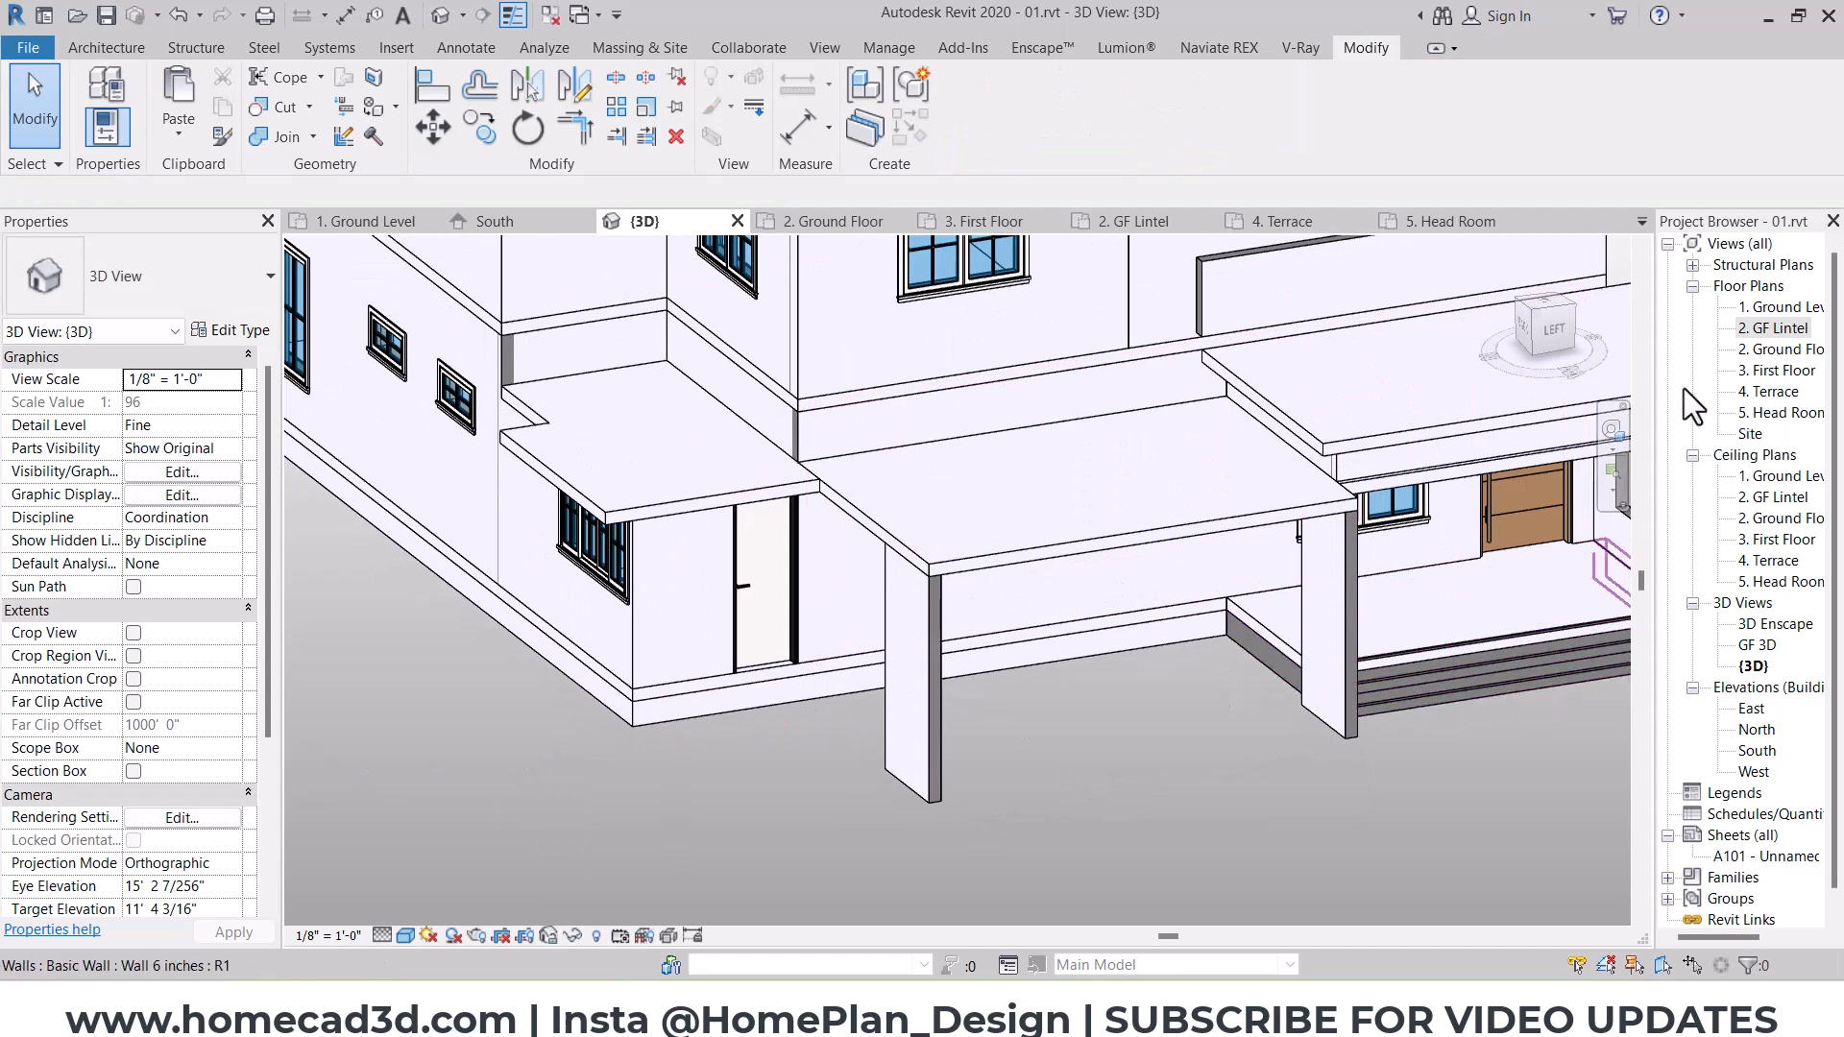
# Step: Copy the porch stairs along the west facade to the northwest corner beneath the side door, and open the copy for in-place editing
pyautogui.click(1554, 330)
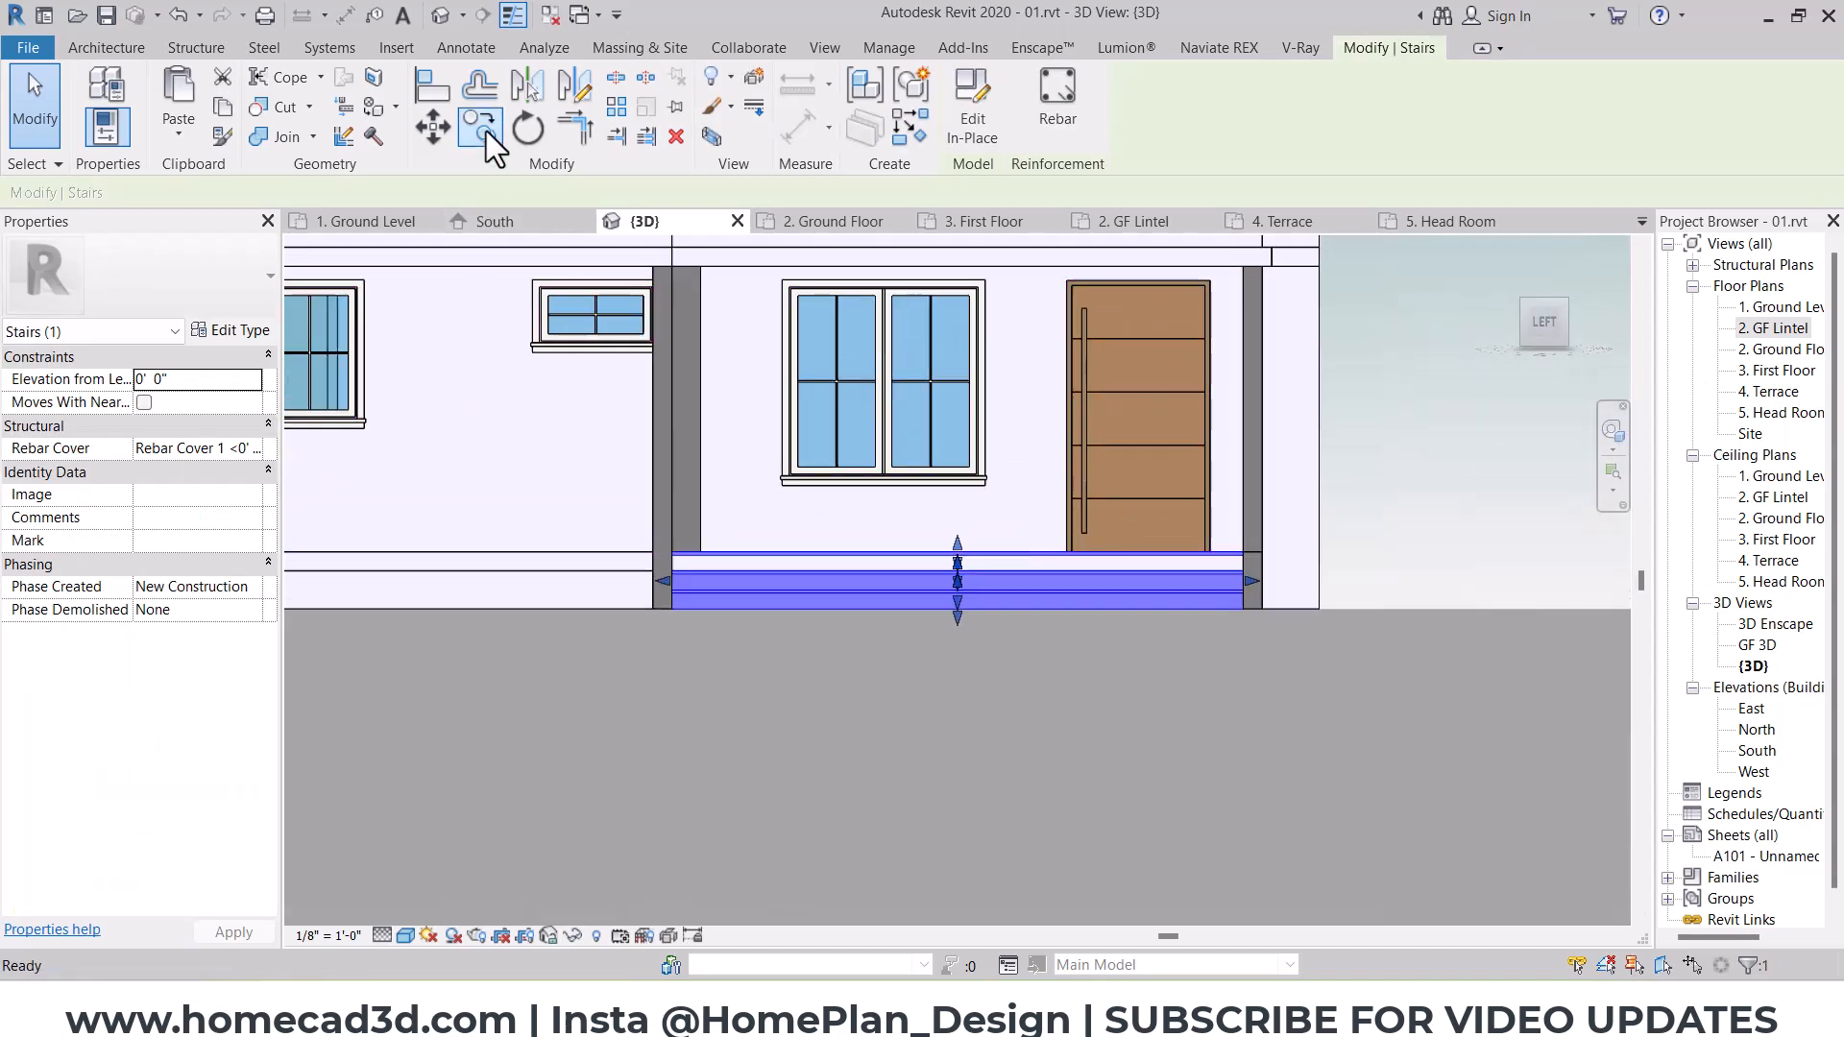
pyautogui.click(482, 126)
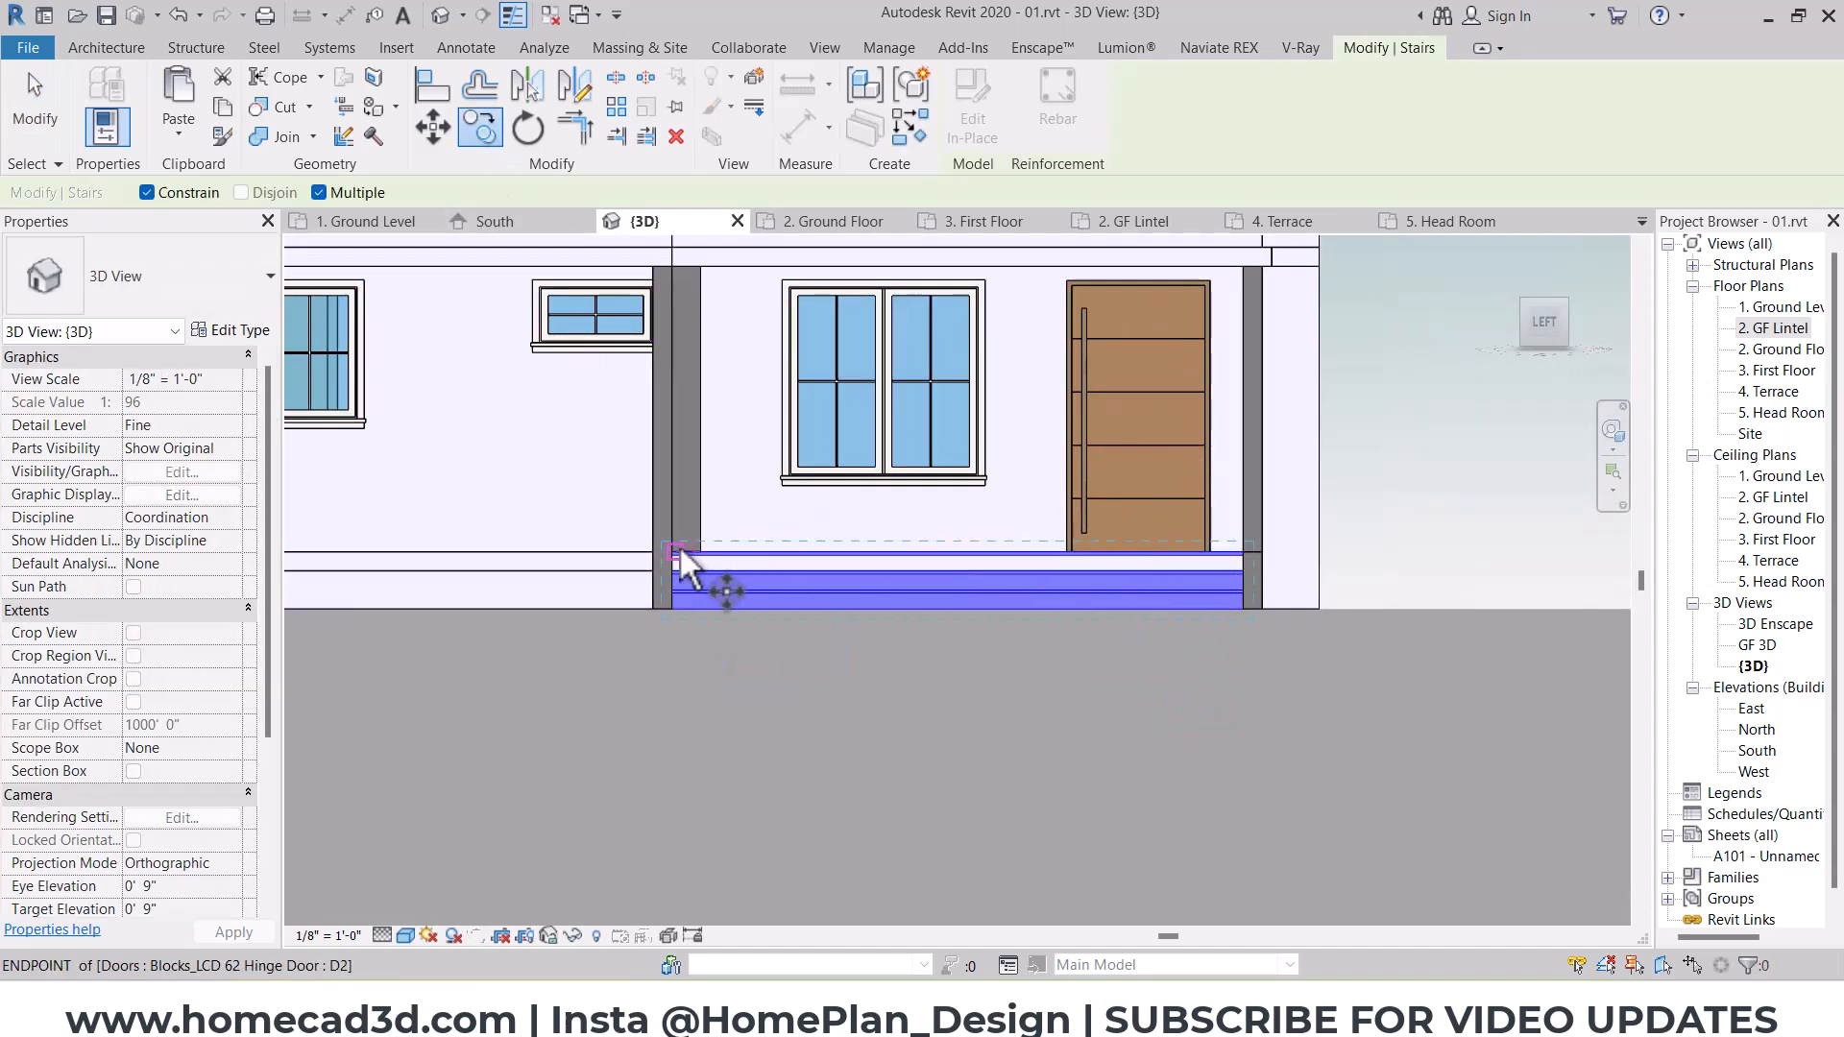
pyautogui.moveTo(565, 553); pyautogui.dragTo(1443, 554, button='middle')
pyautogui.click(627, 552)
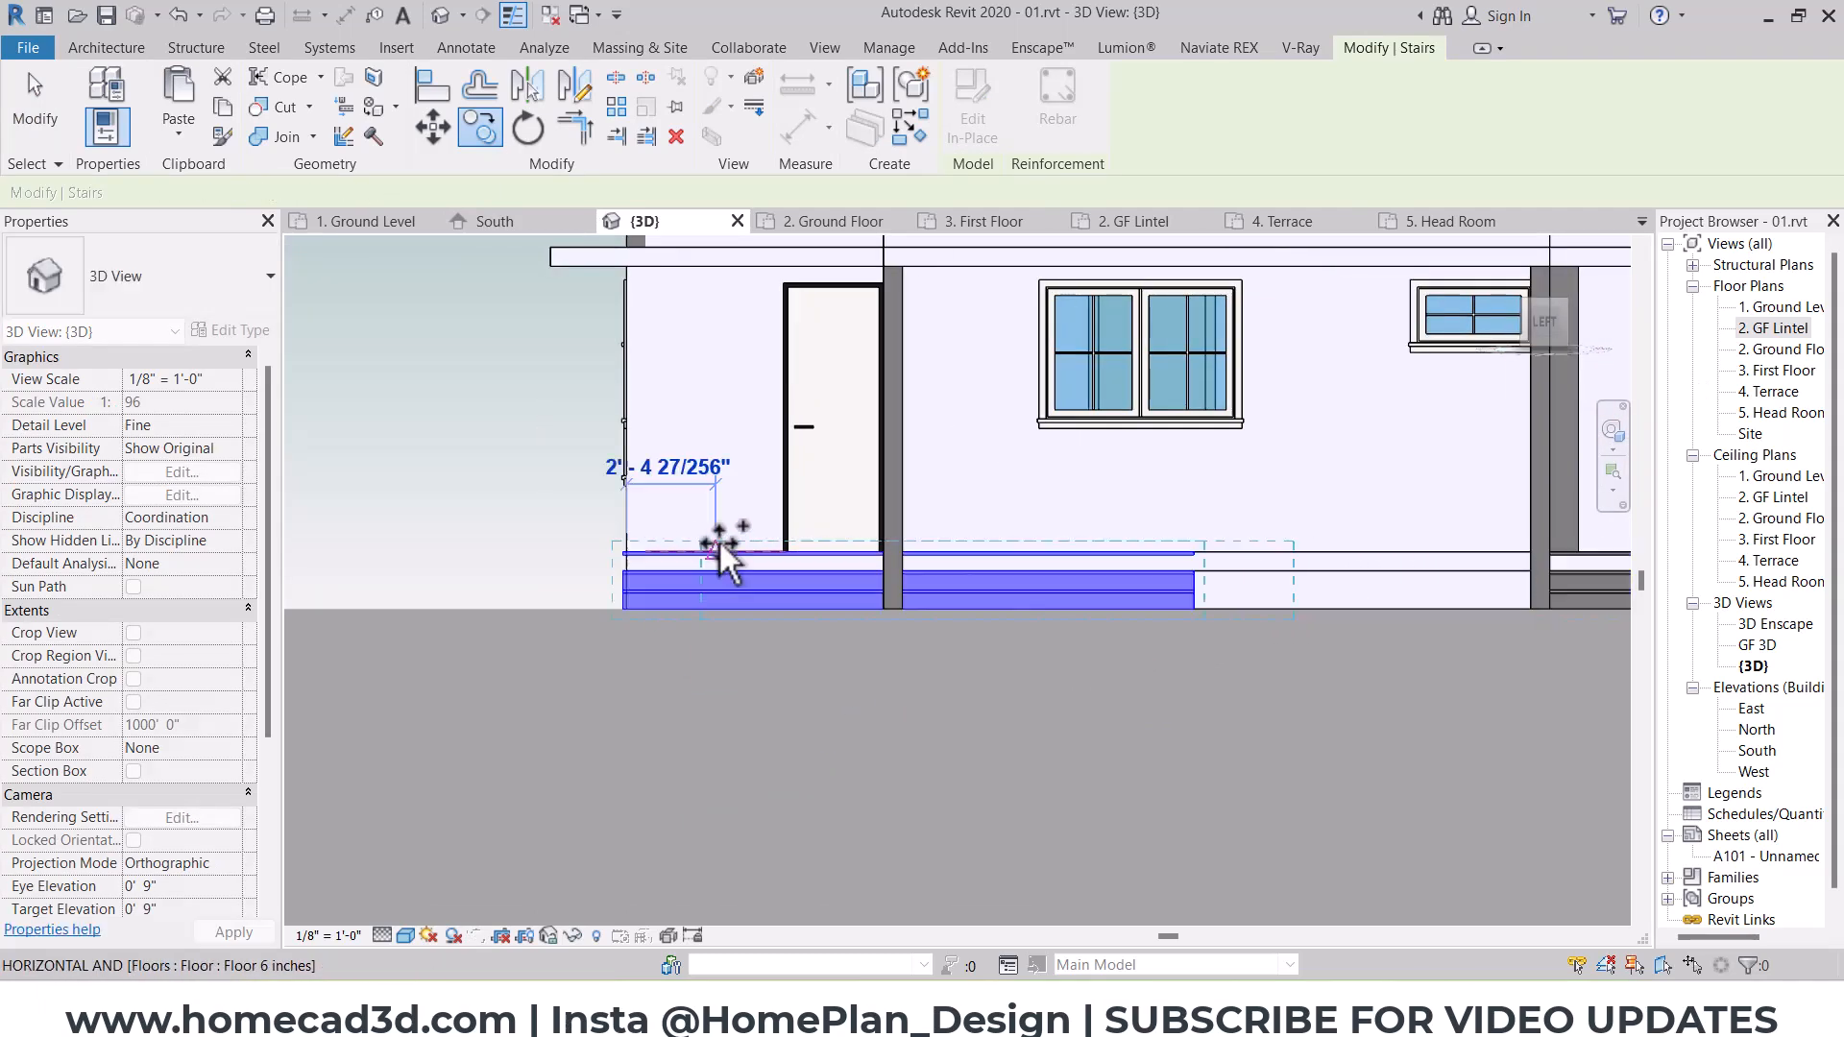
pyautogui.keyDown('shift'); pyautogui.moveTo(718, 539); pyautogui.dragTo(1008, 713, button='middle'); pyautogui.keyUp('shift')
pyautogui.press('Escape')
pyautogui.click(976, 115)
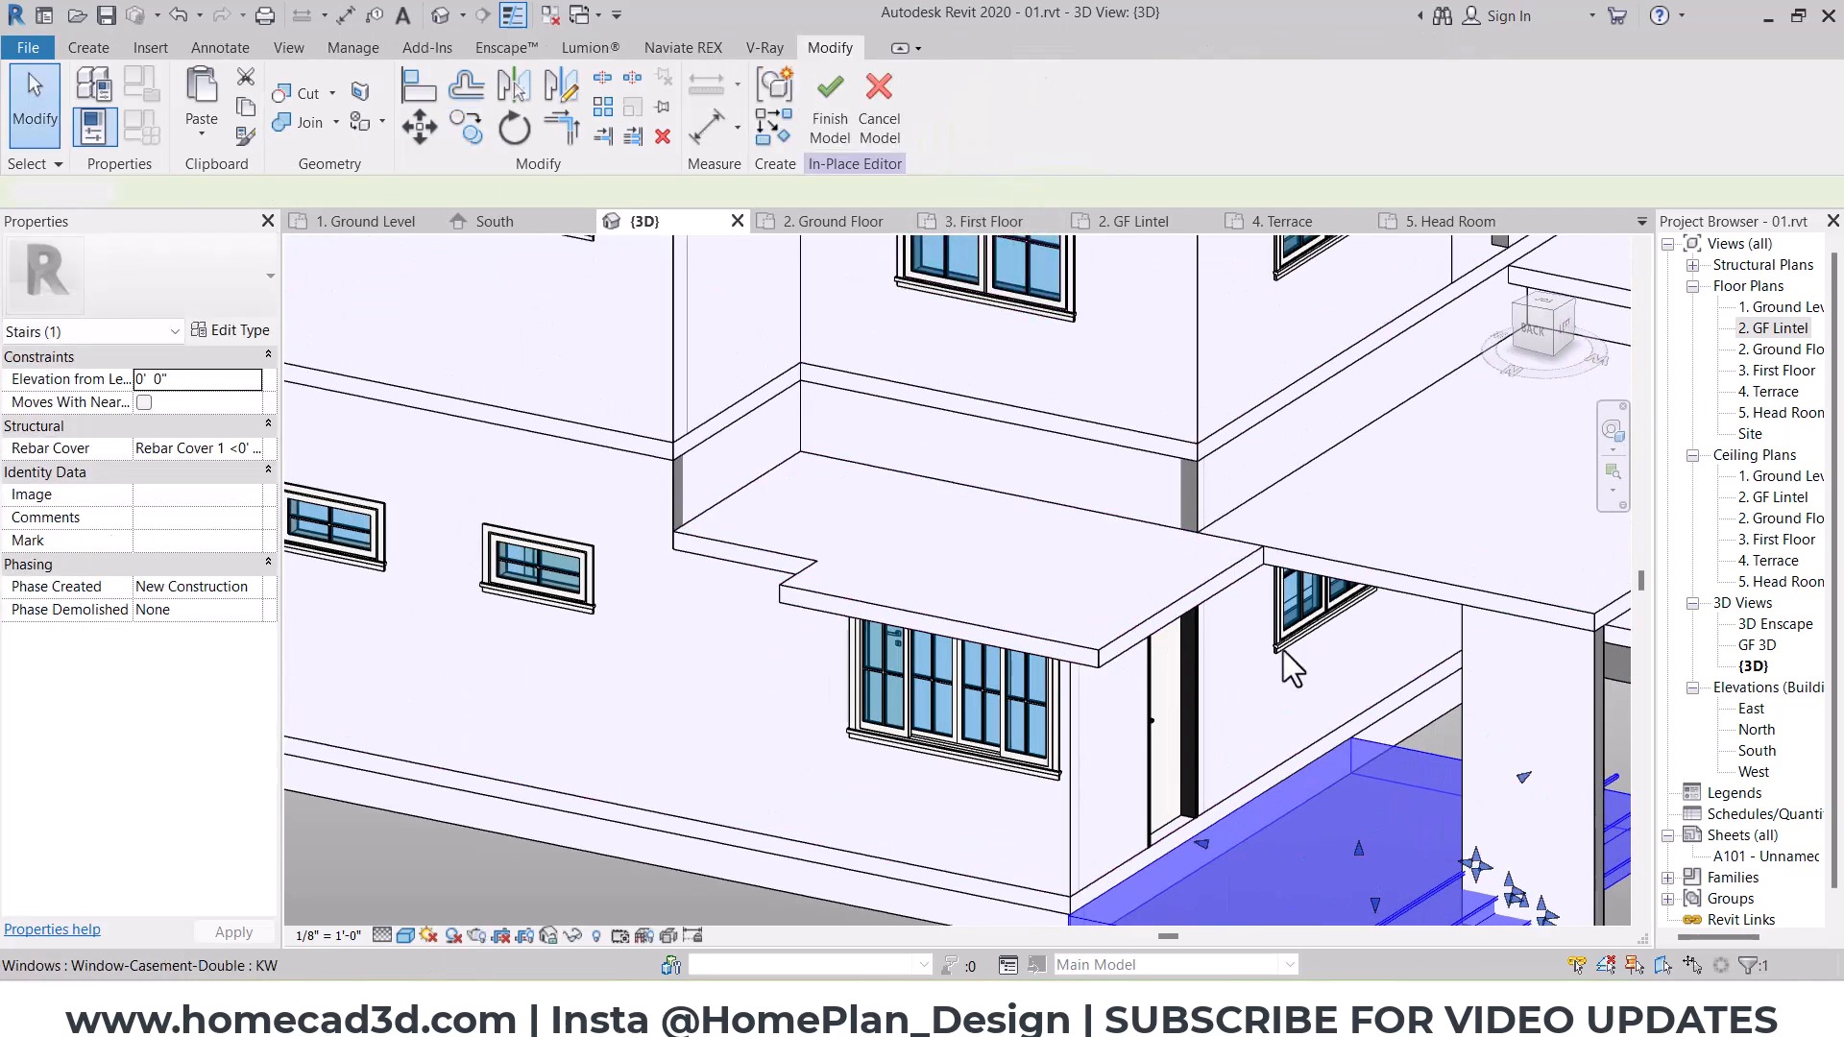
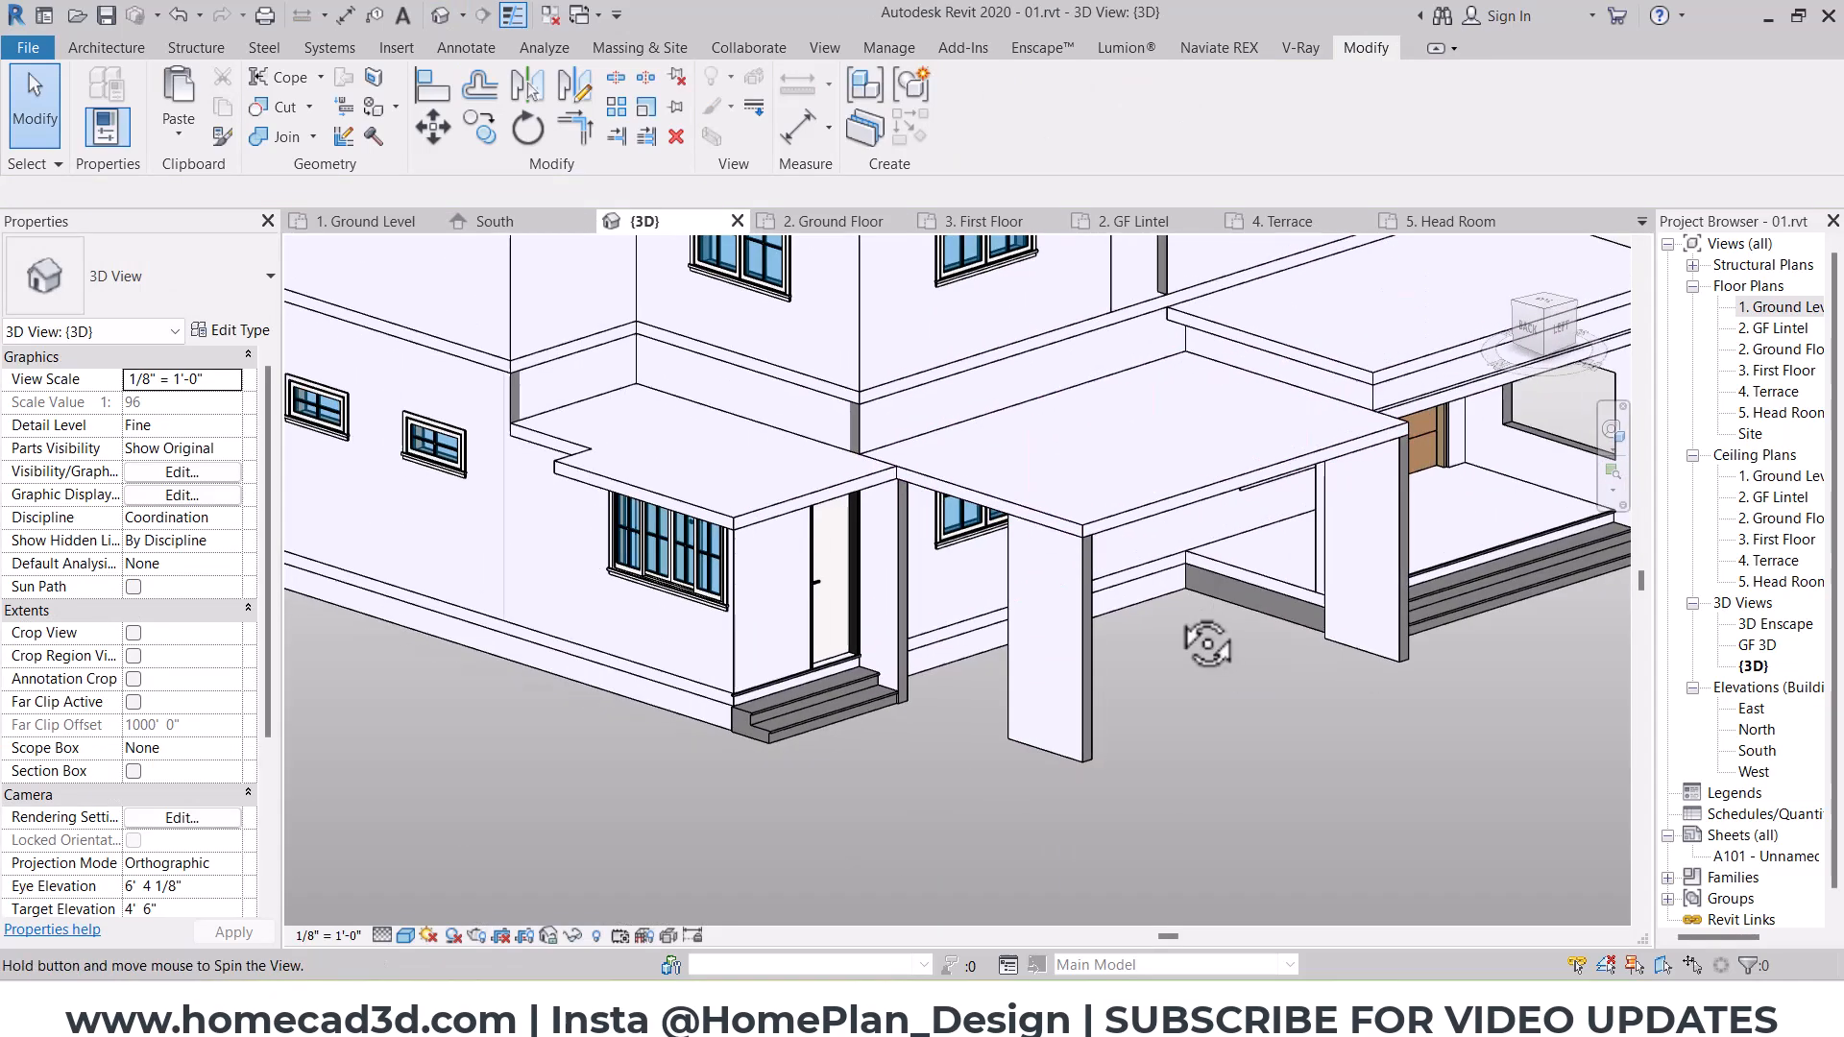
# Step: Align the north end of the first-floor terrace's west parapet with the adjoining south-facing wall of the house
pyautogui.scroll(-1, 959, 569)
pyautogui.moveTo(1542, 419); pyautogui.dragTo(1090, 580, button='middle')
pyautogui.scroll(4, 882, 469)
pyautogui.press('l')
pyautogui.scroll(2, 870, 470)
pyautogui.click(855, 500)
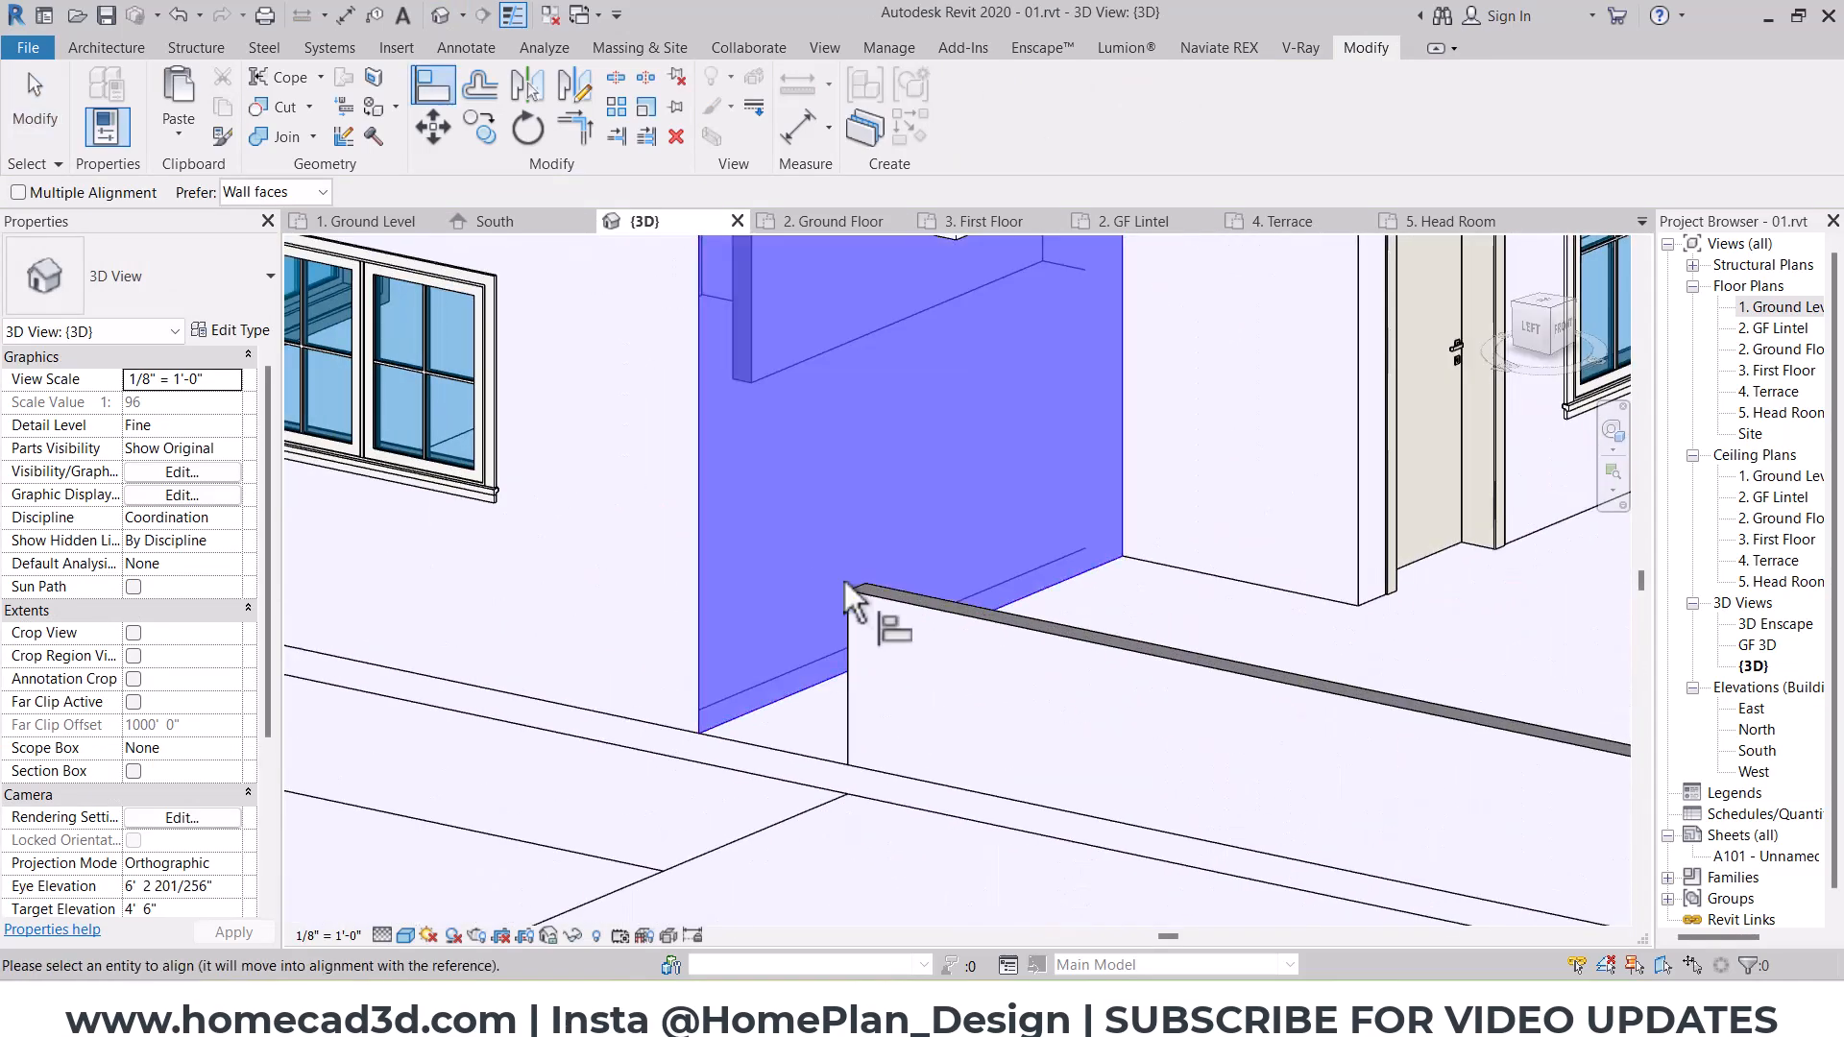
pyautogui.click(846, 613)
pyautogui.press('Escape')
pyautogui.scroll(-5, 922, 581)
# Step: Examine the south facade's window frame, the first-floor slab edge beside it, and the slotted overhang at terrace level
pyautogui.keyDown('shift'); pyautogui.moveTo(1258, 669); pyautogui.dragTo(1180, 492, button='middle'); pyautogui.keyUp('shift')
pyautogui.scroll(2, 1033, 713)
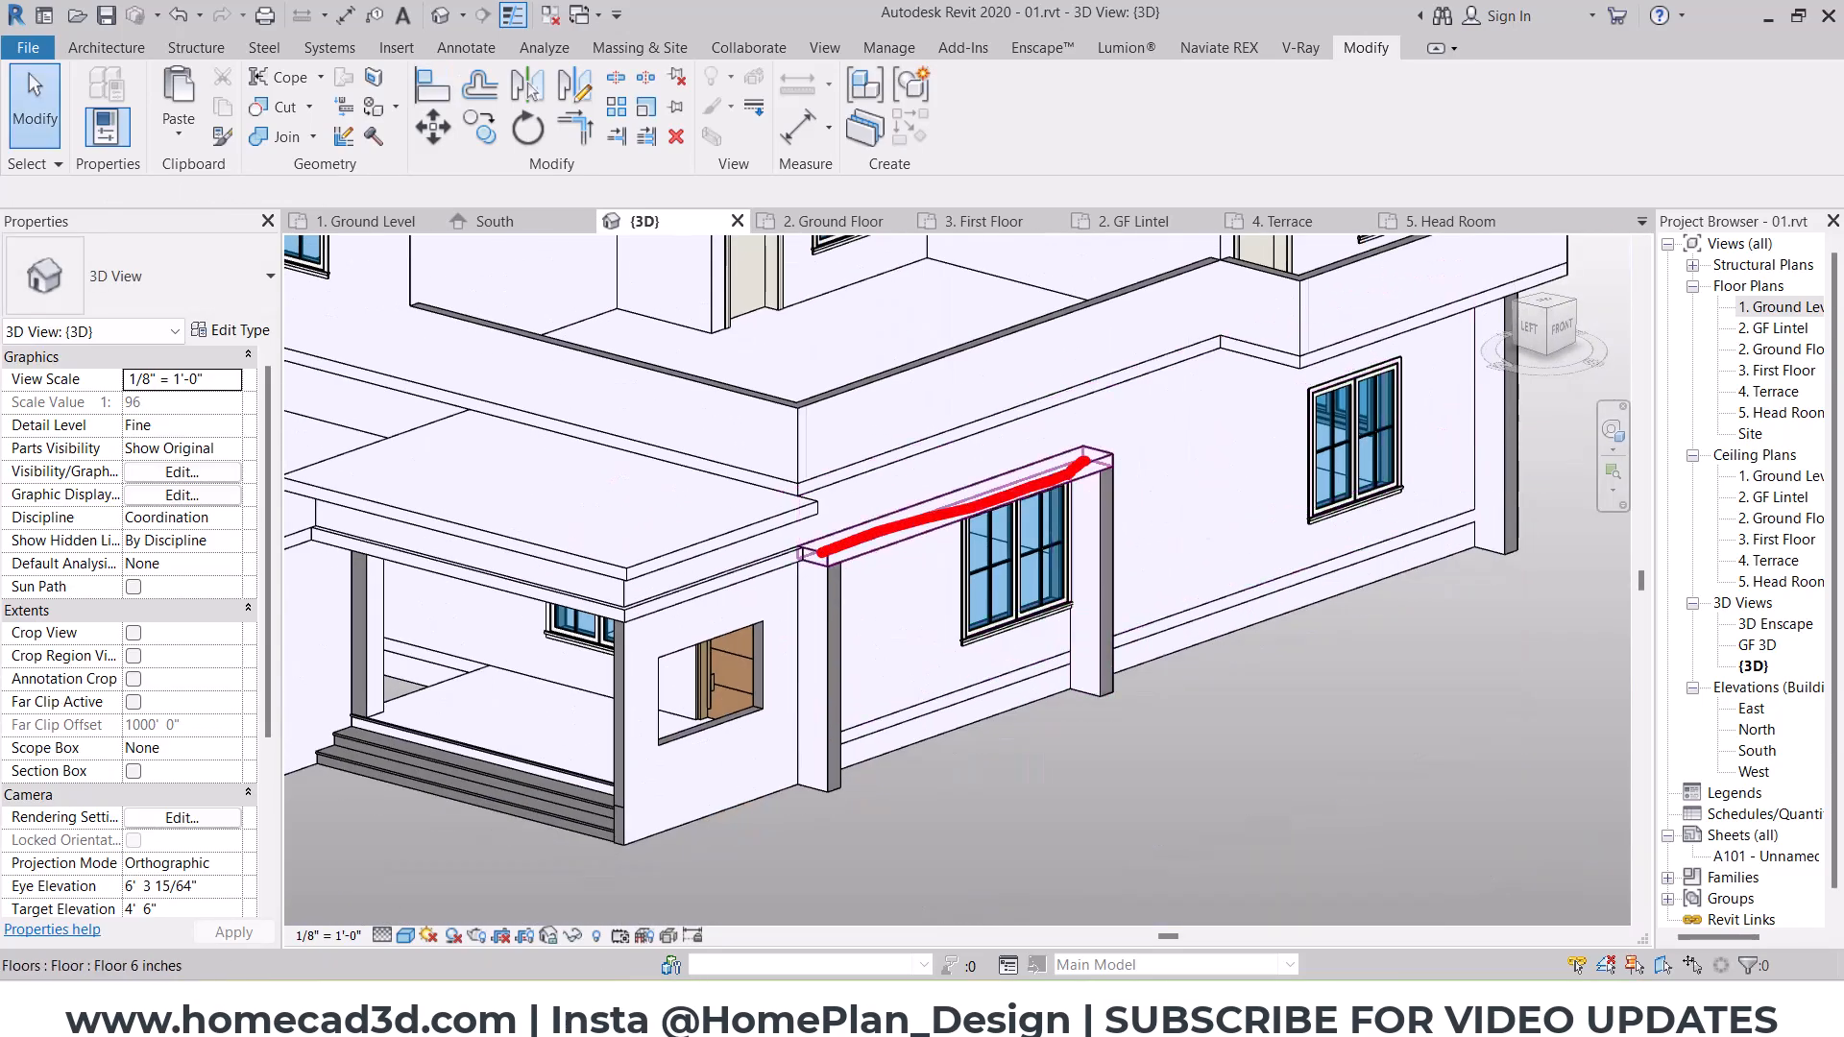
pyautogui.scroll(-2, 1057, 509)
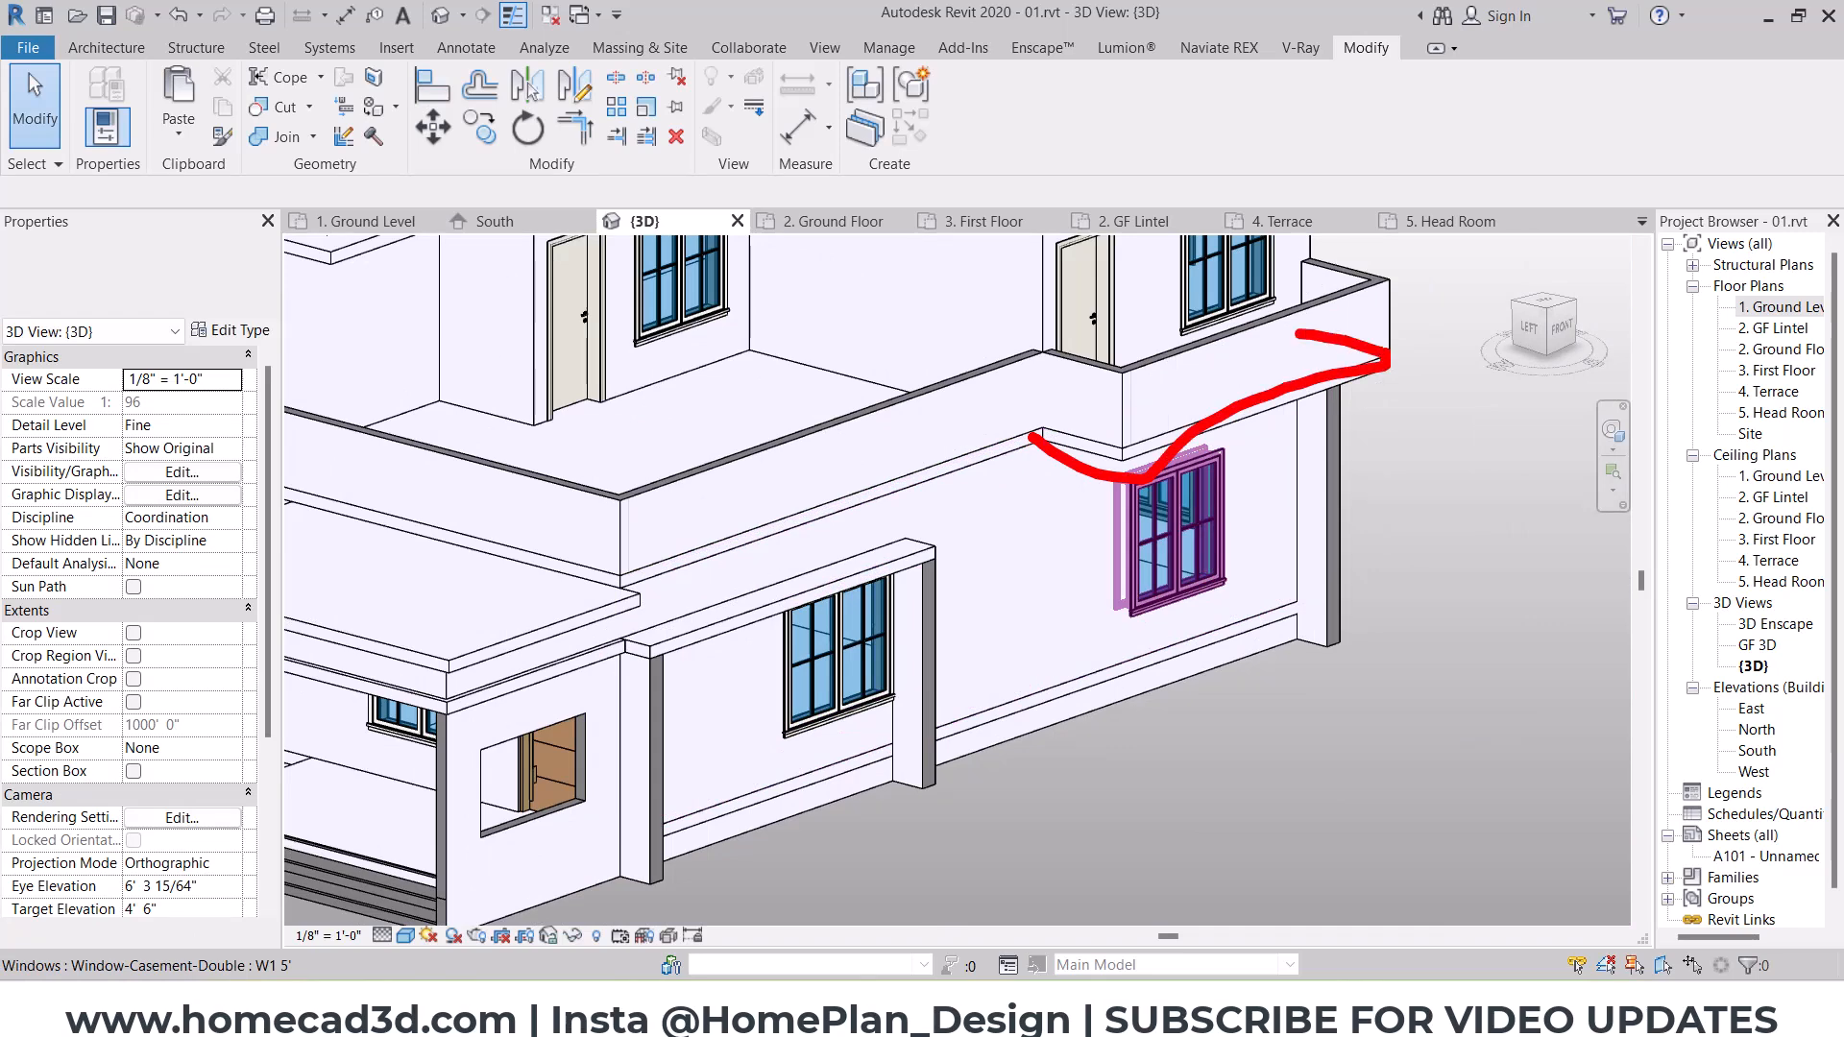
pyautogui.press('Escape')
pyautogui.scroll(-2, 1059, 497)
pyautogui.keyDown('shift'); pyautogui.moveTo(1168, 557); pyautogui.dragTo(1138, 588, button='middle'); pyautogui.keyUp('shift')
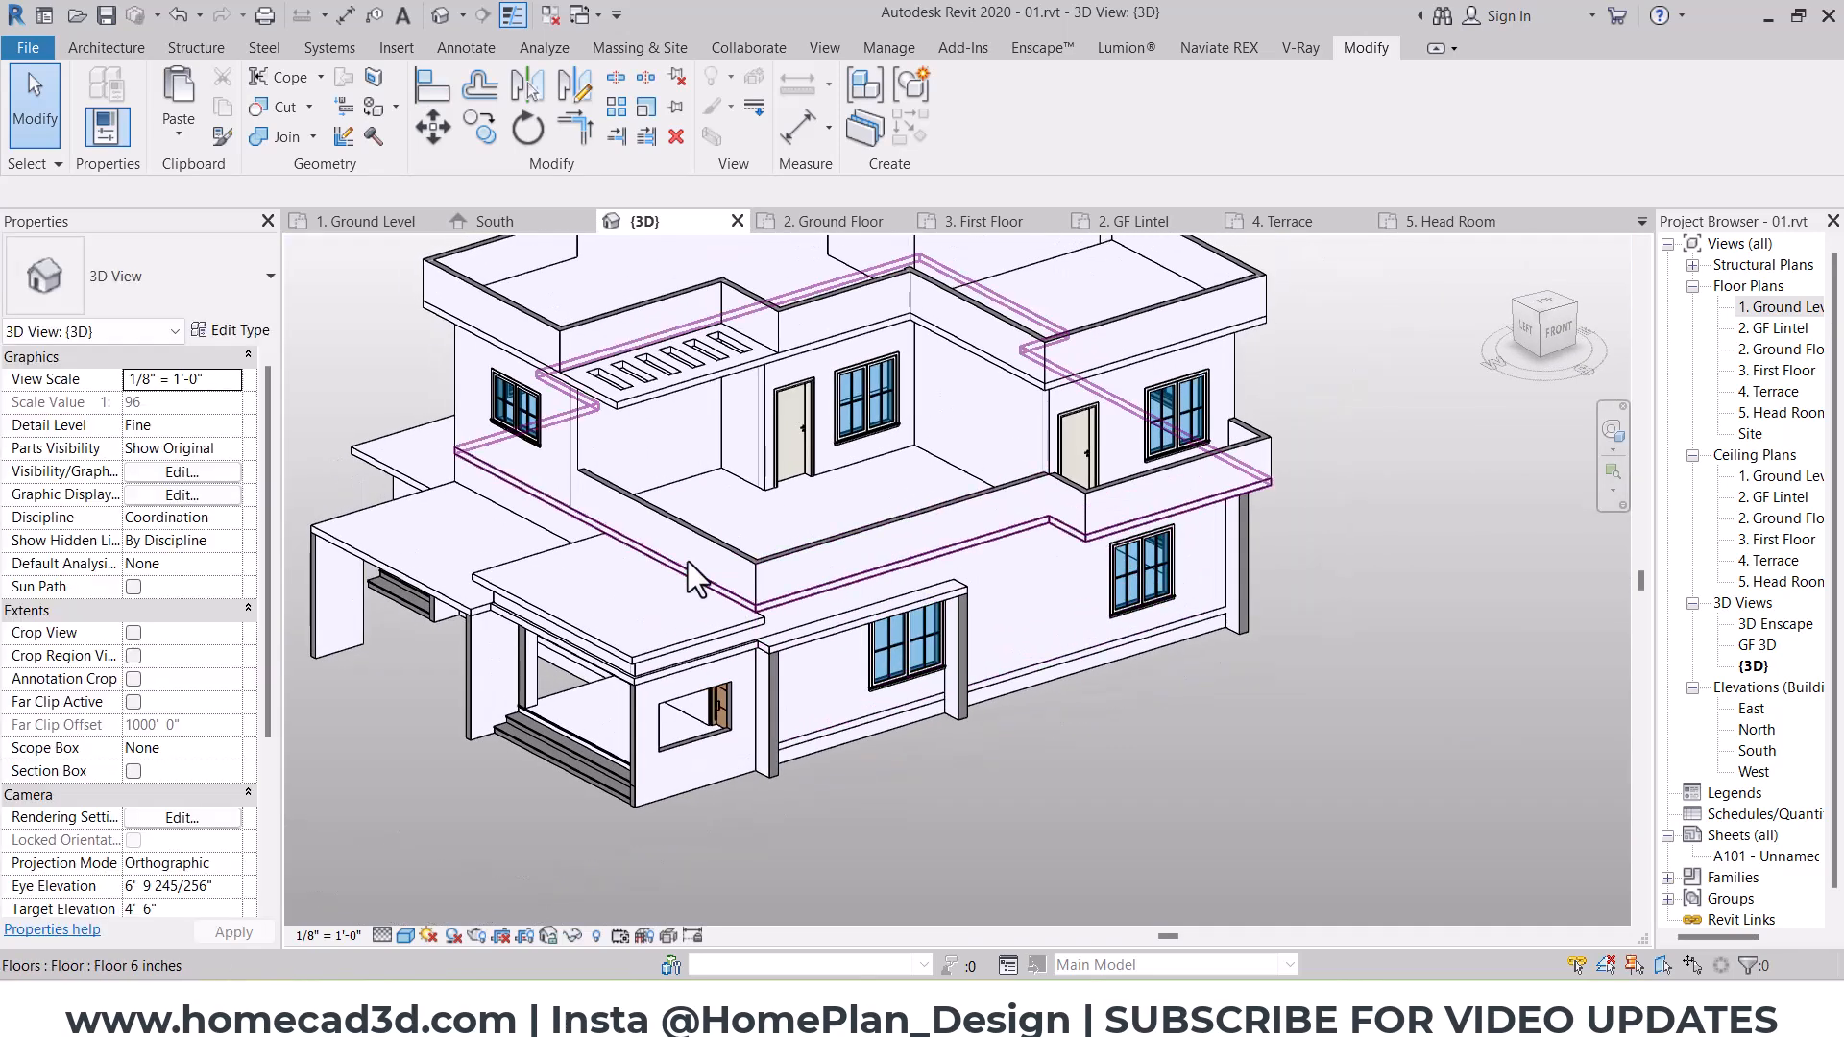
pyautogui.scroll(3, 956, 591)
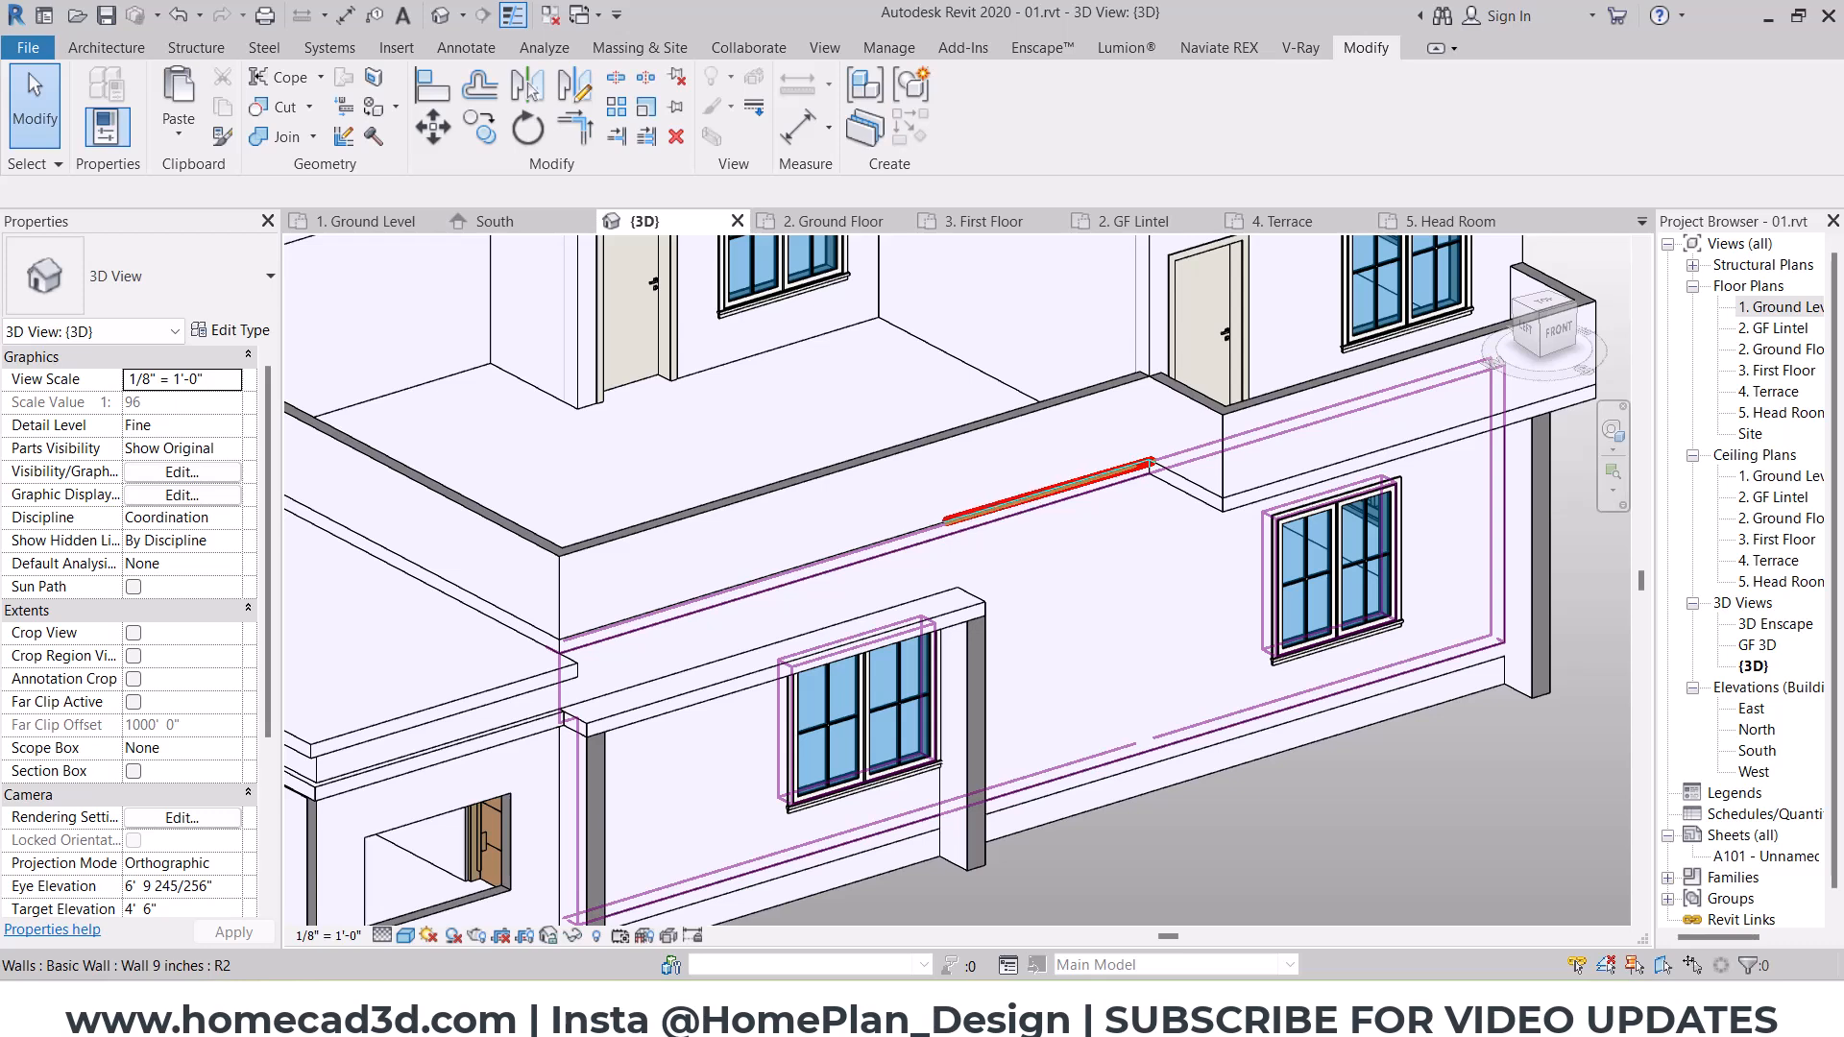
pyautogui.moveTo(927, 588); pyautogui.dragTo(1027, 783, button='middle')
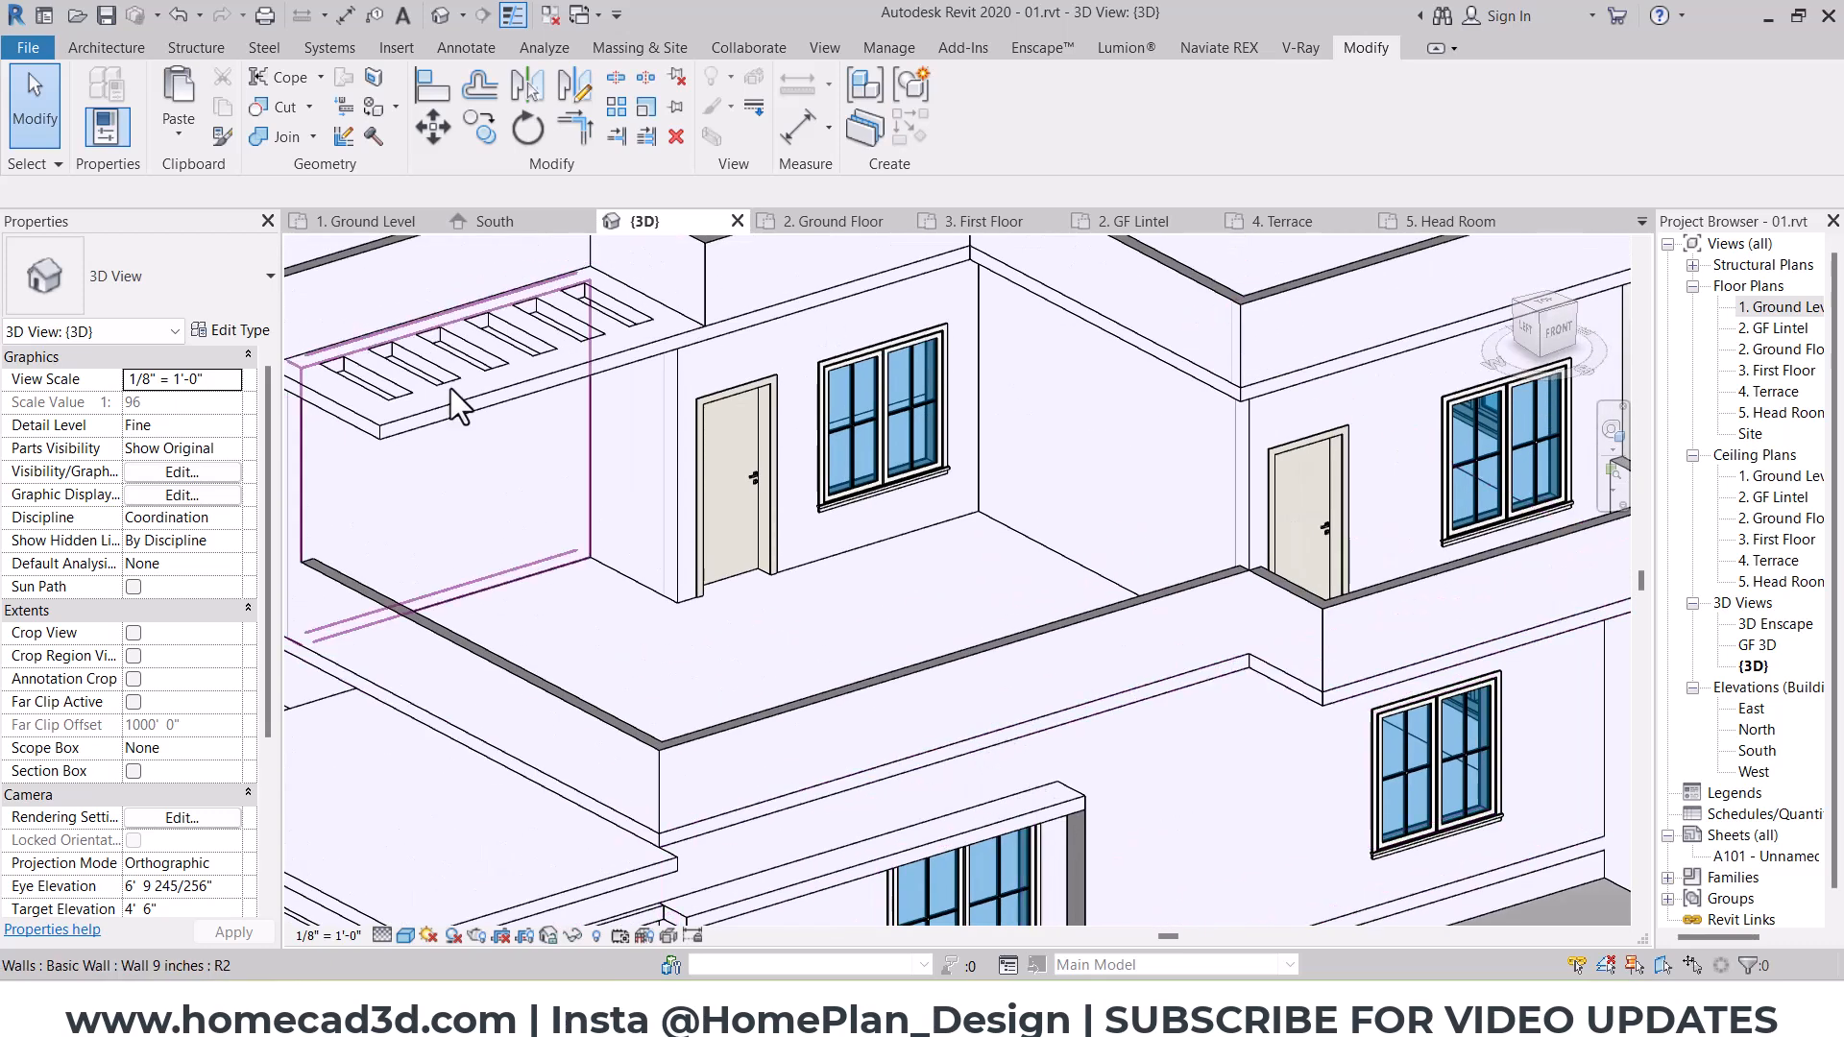
pyautogui.moveTo(514, 332); pyautogui.dragTo(347, 425)
pyautogui.scroll(4, 1312, 705)
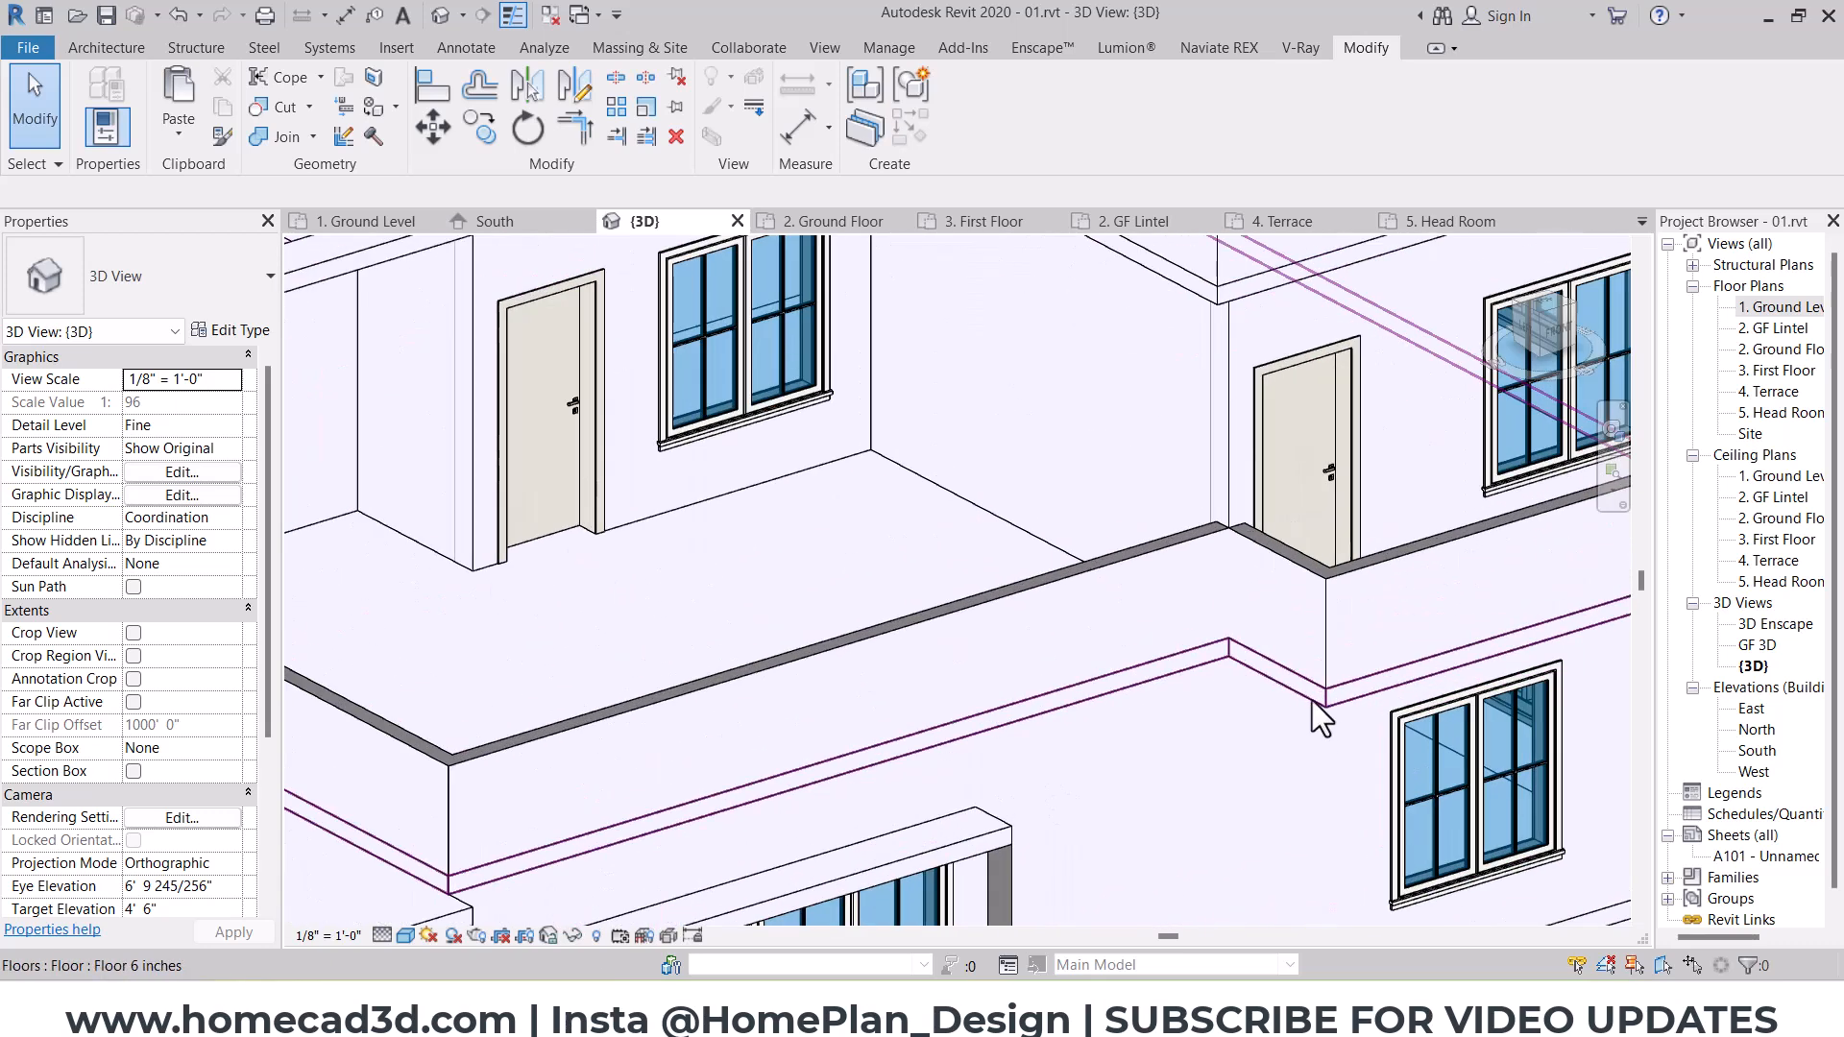
# Step: Edit the first-floor slab's boundary, align its south jog with the inner face of the window frame's east pier, and attach the walls below
pyautogui.click(1255, 689)
pyautogui.click(971, 107)
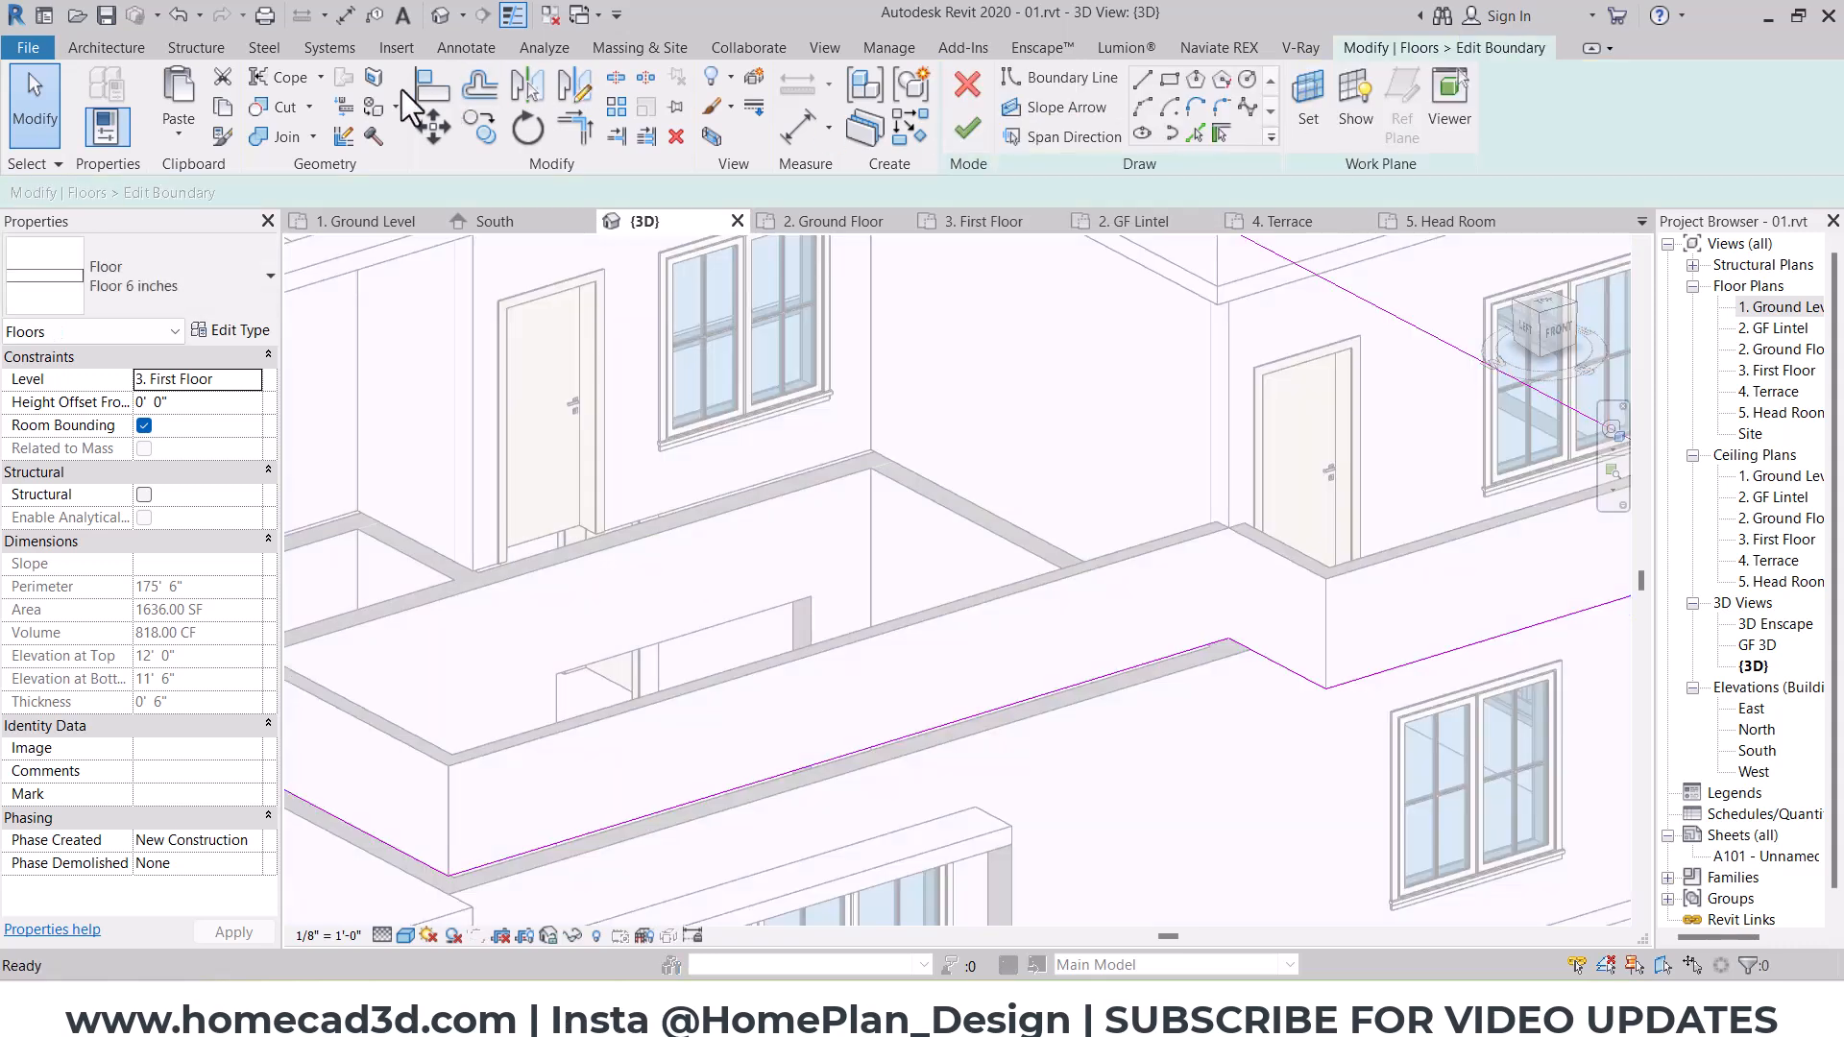
pyautogui.press('a')
pyautogui.press('l')
pyautogui.scroll(2, 1021, 720)
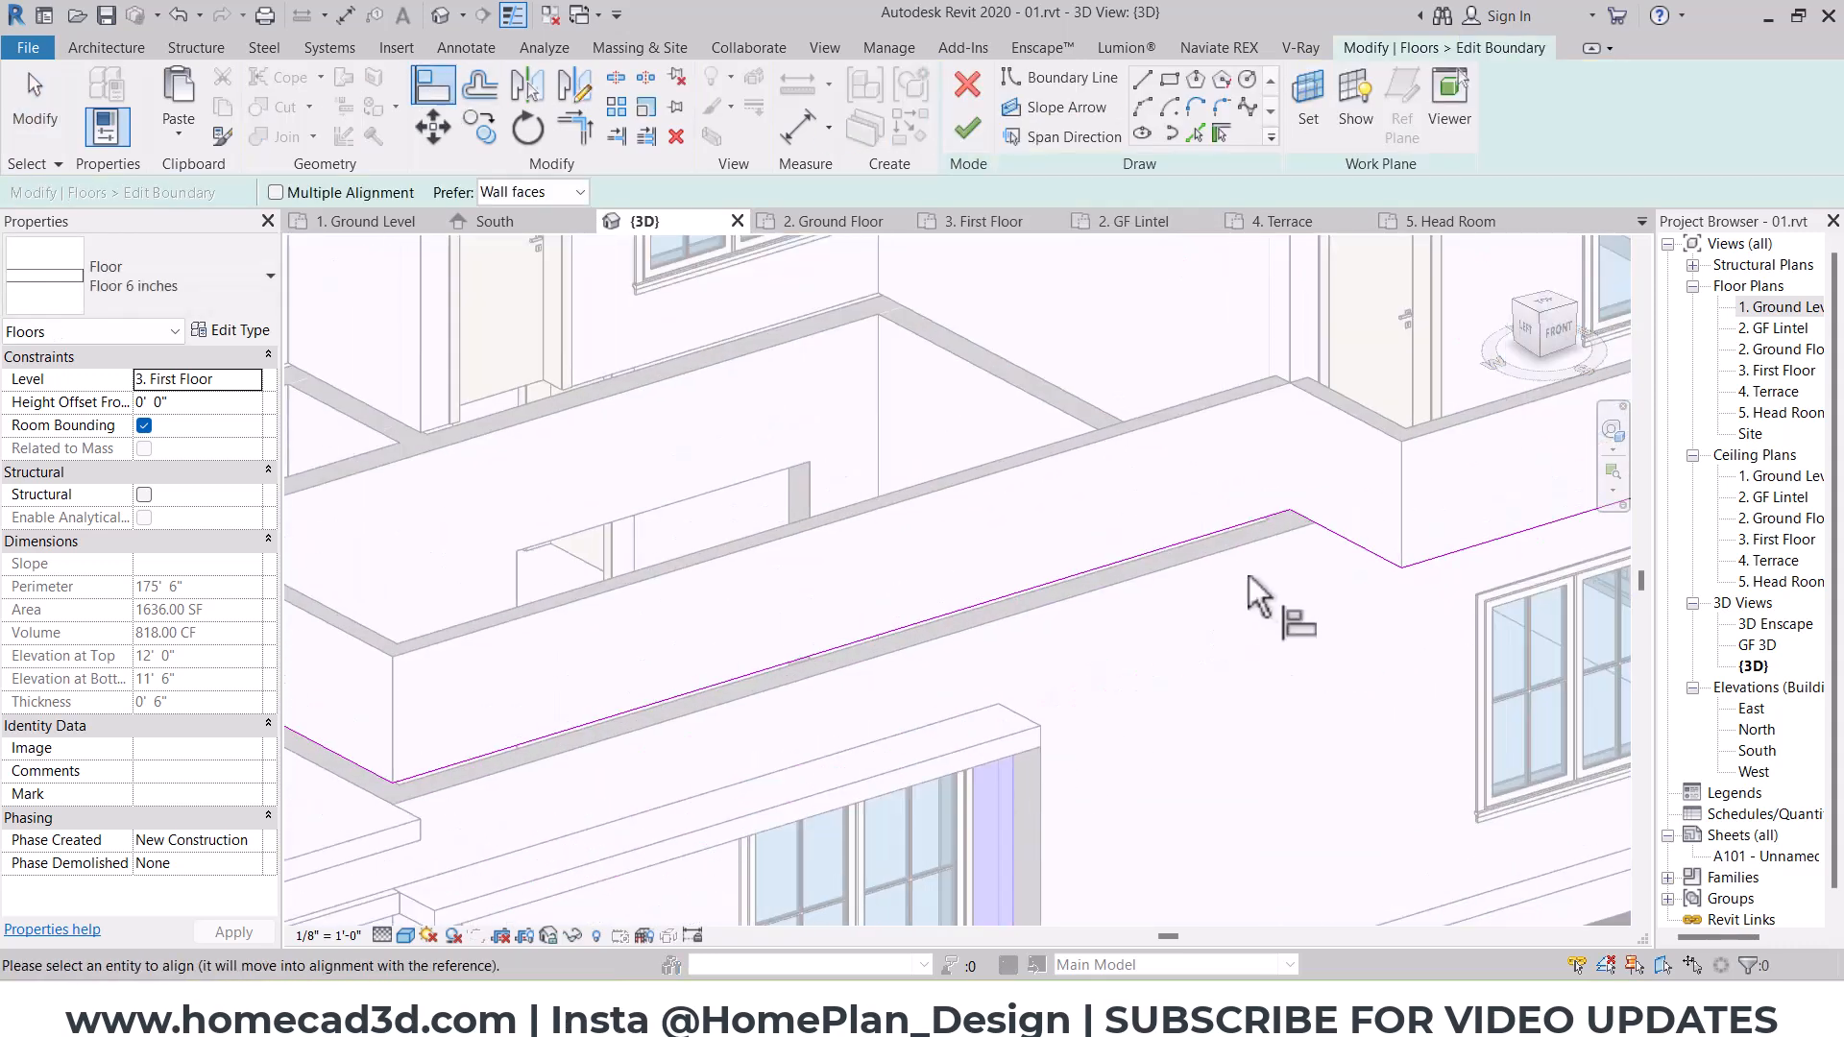
pyautogui.click(1341, 540)
pyautogui.click(969, 128)
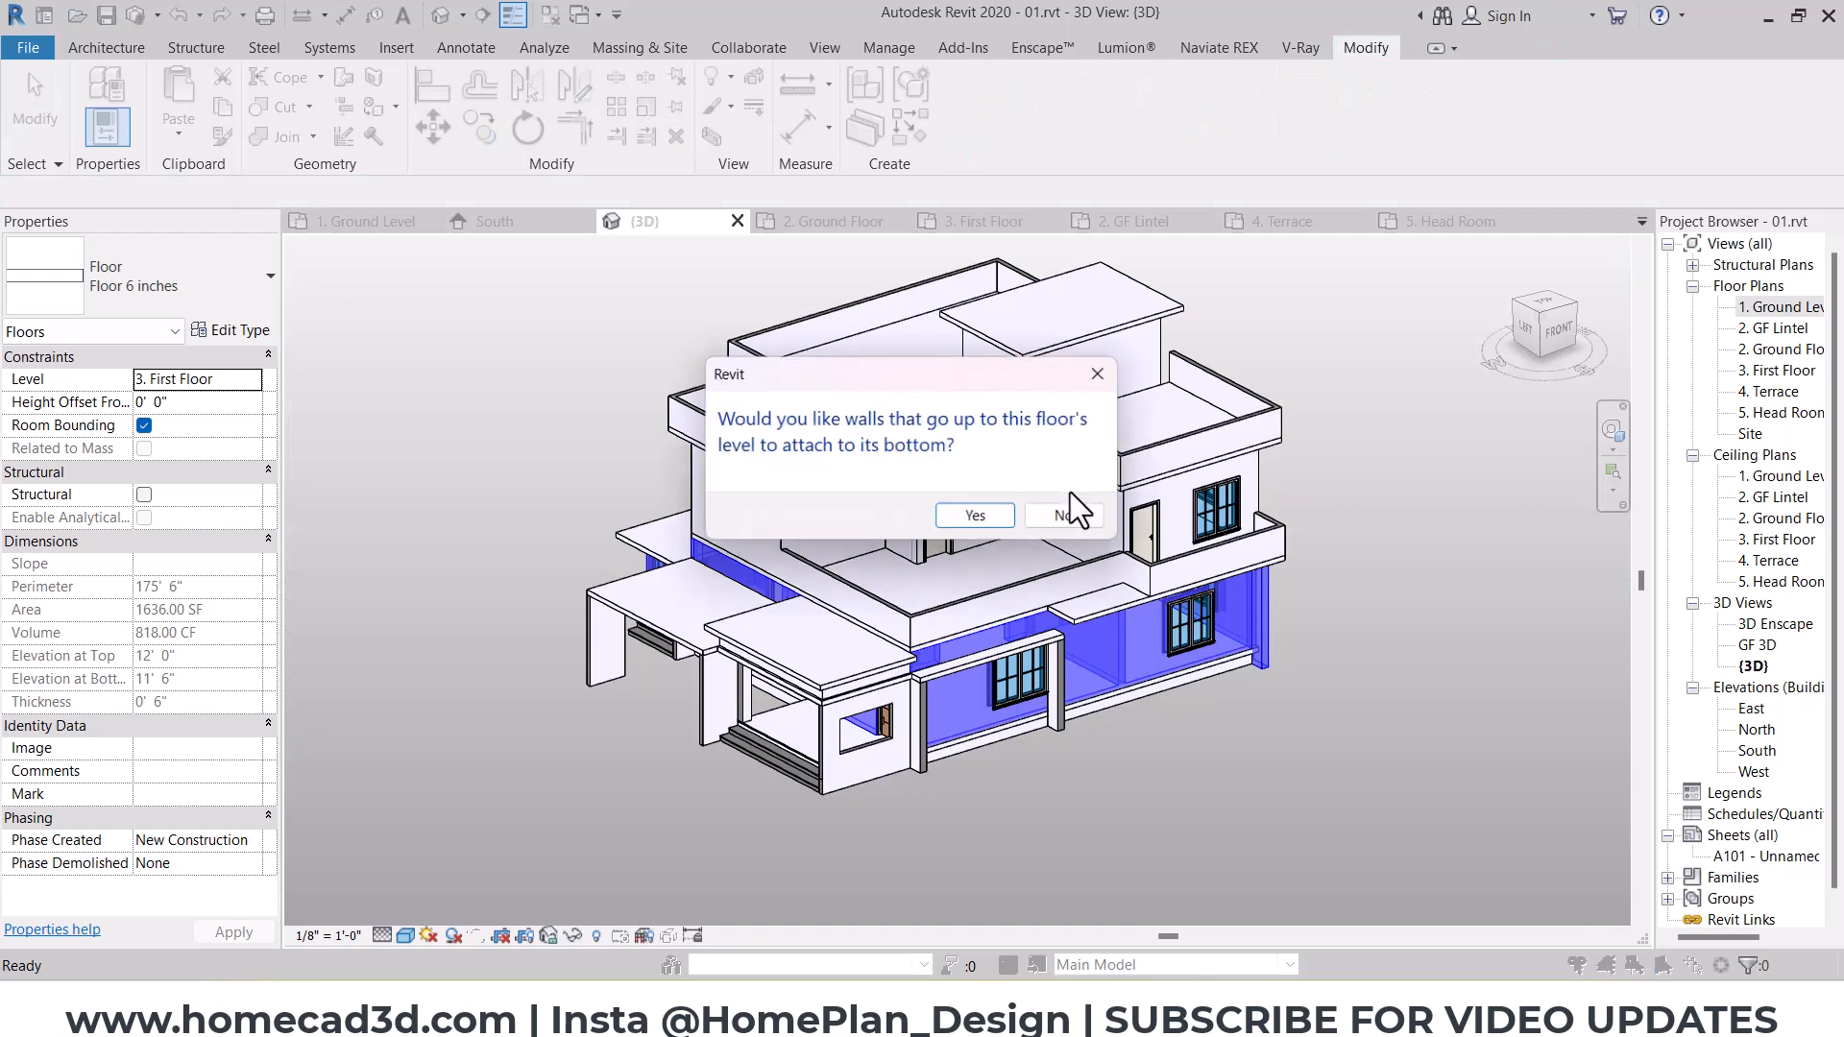
pyautogui.click(972, 517)
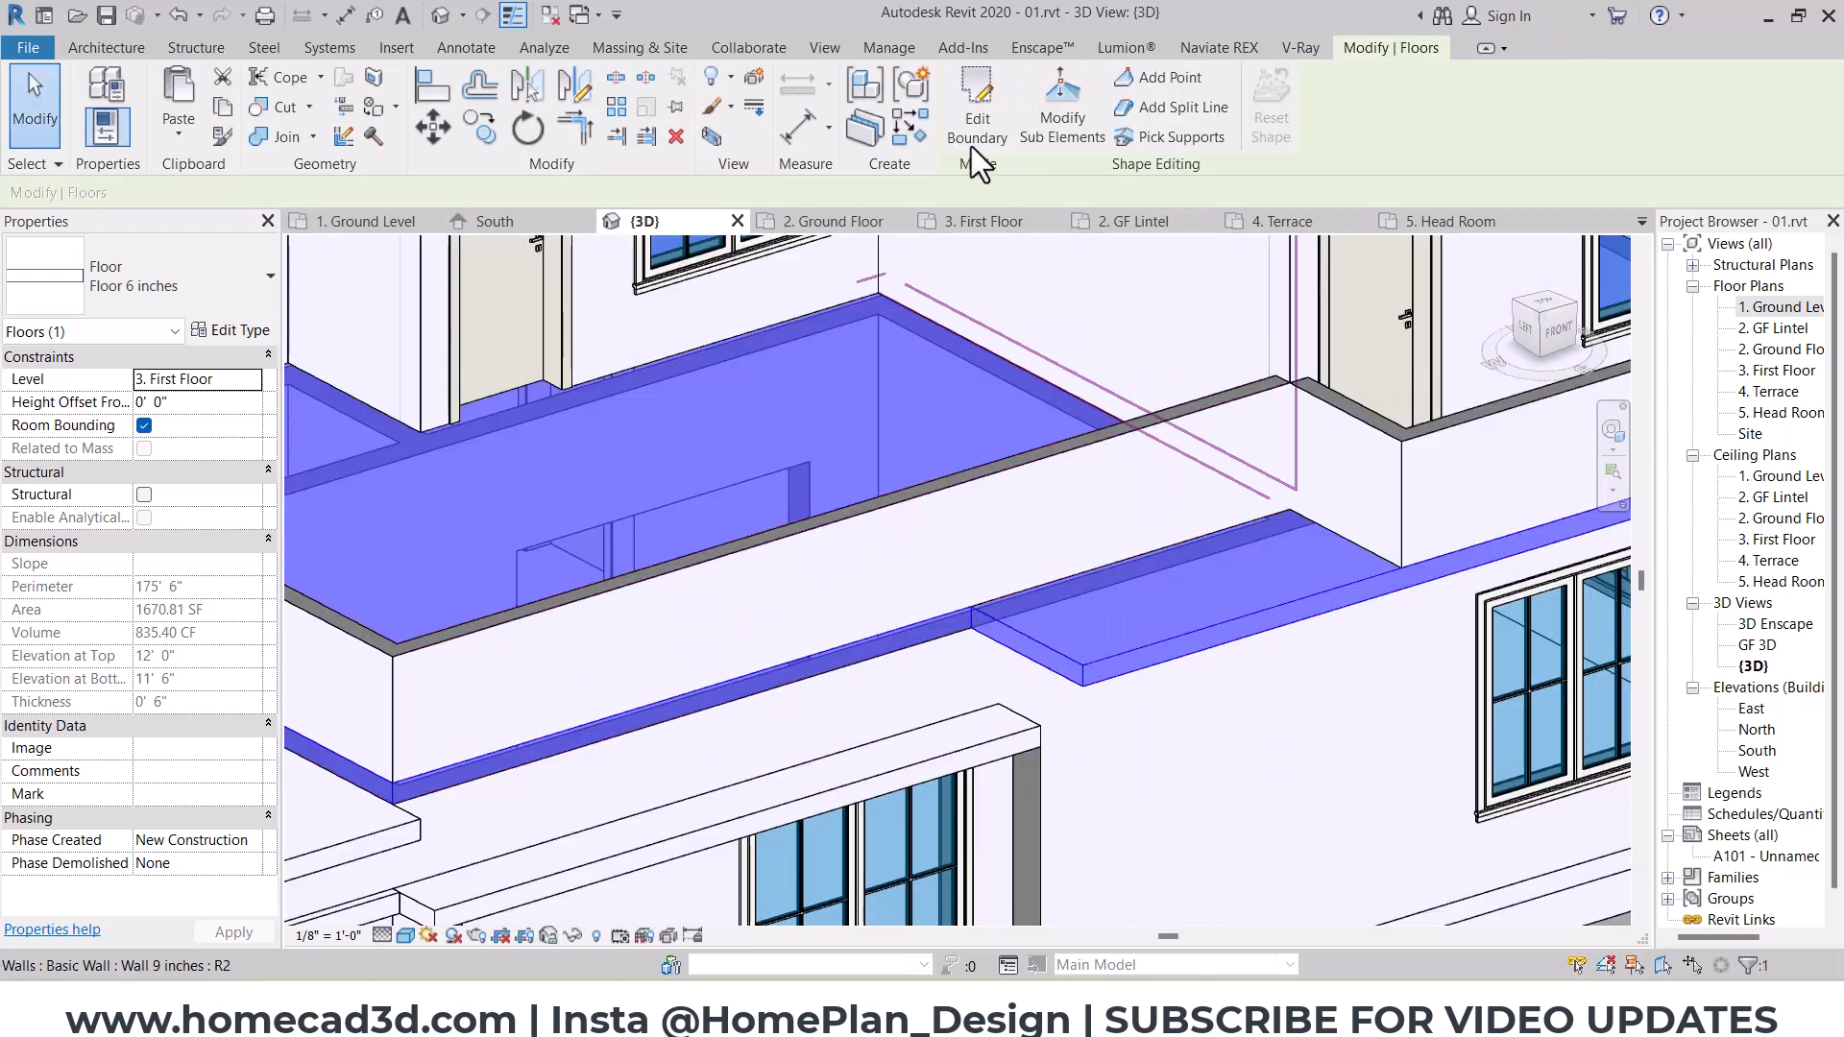
# Step: In the 3. First Floor plan, sketch a rectangular opening in the slab's south projection with a 0' 6" offset and 1' 0" width
pyautogui.doubleClick(1779, 371)
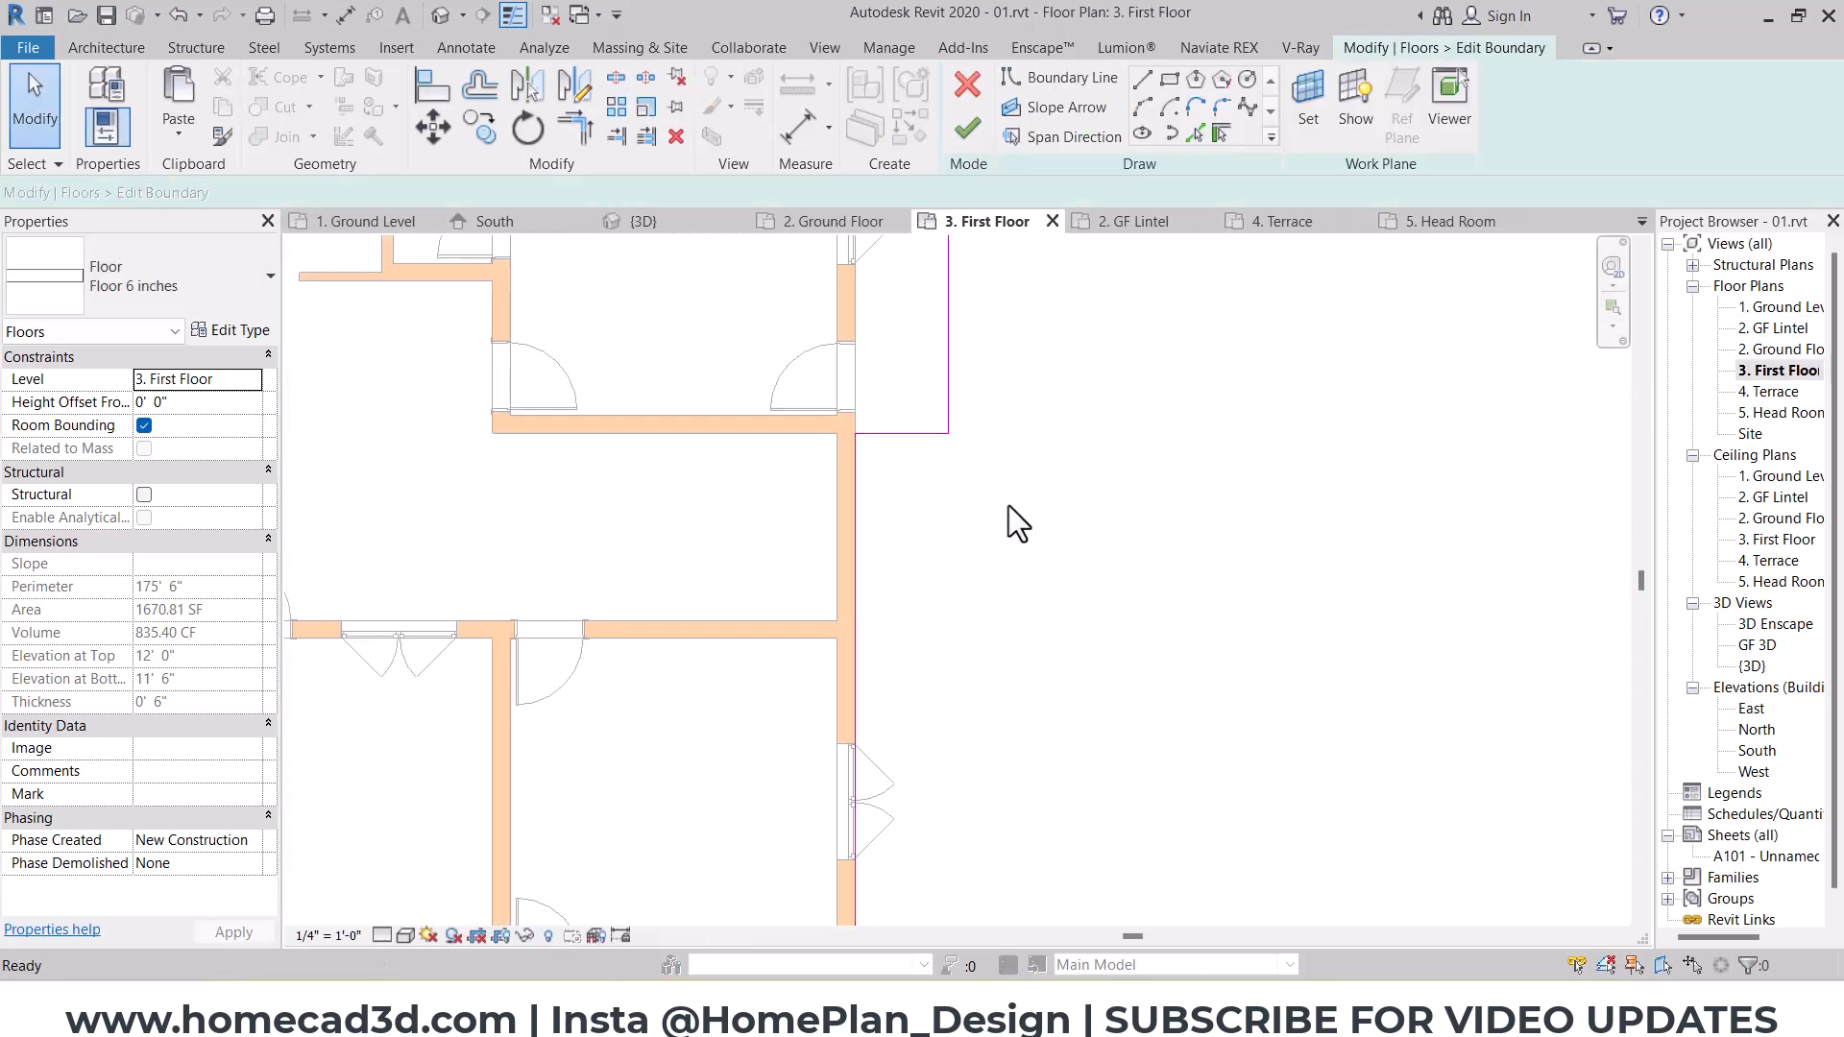
pyautogui.scroll(-3, 809, 569)
pyautogui.scroll(5, 884, 682)
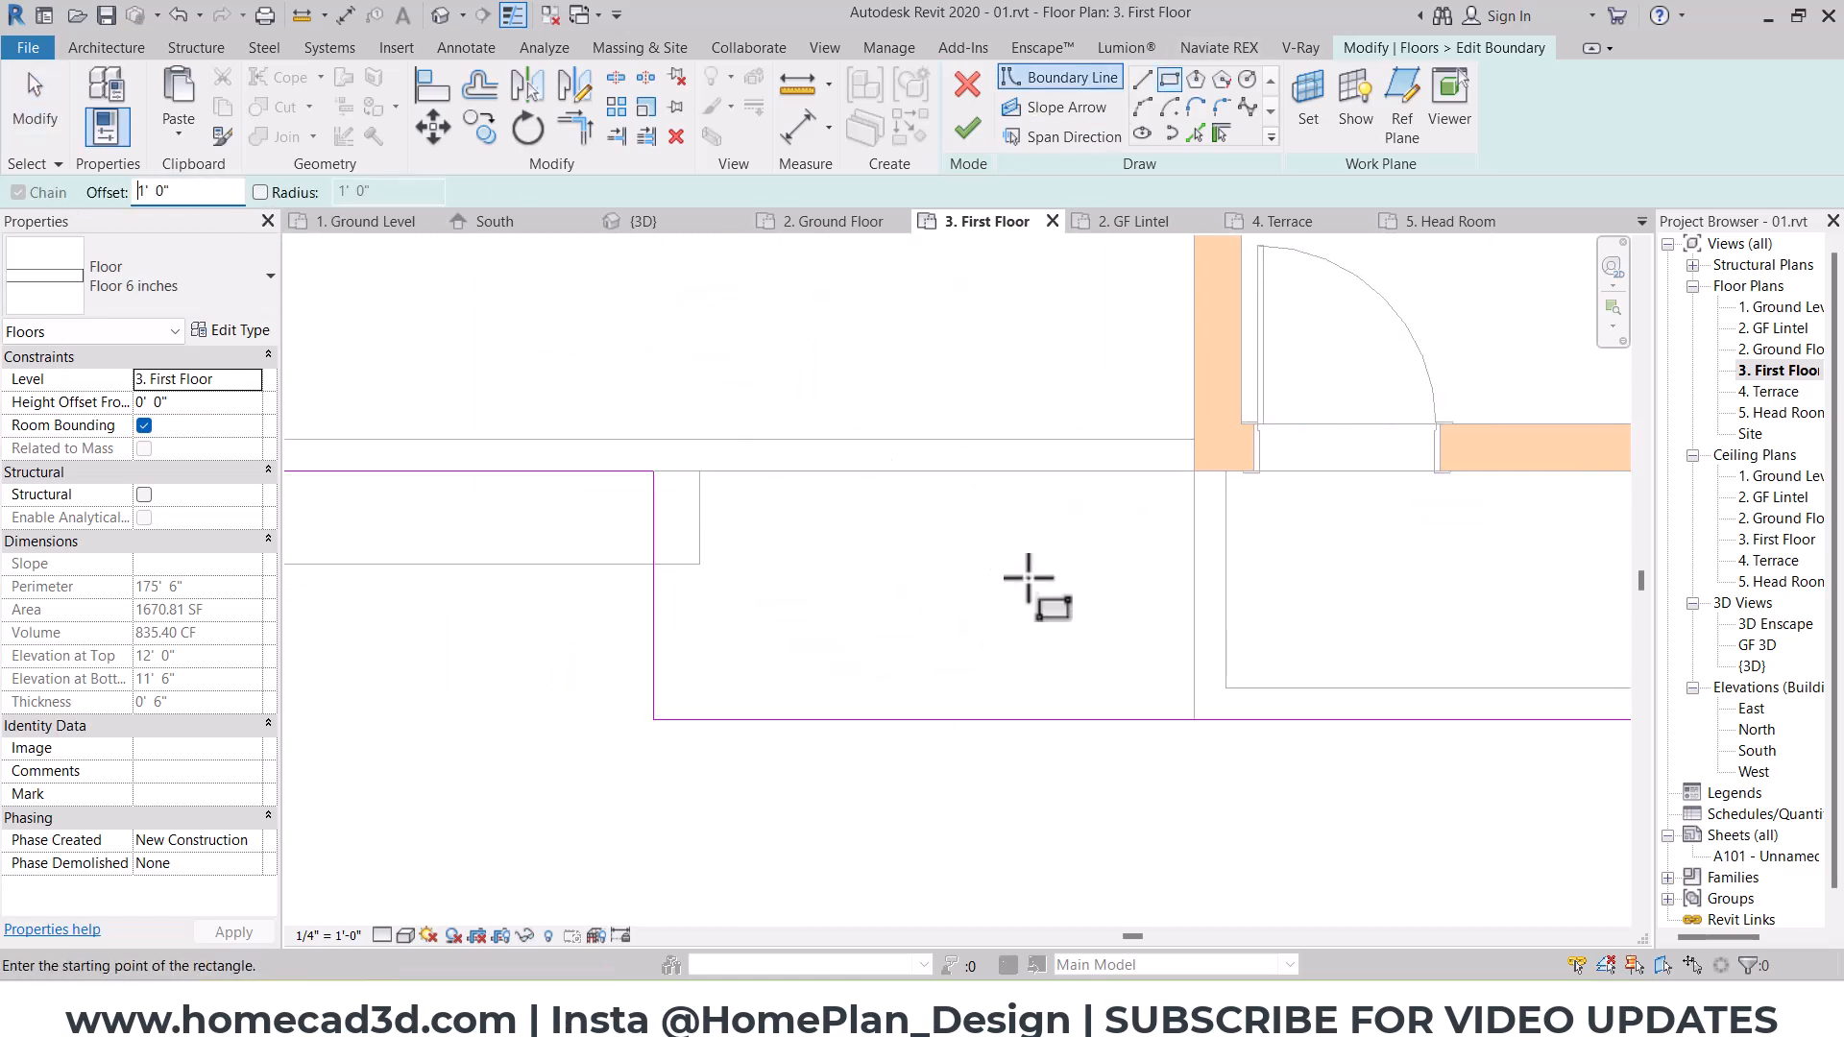
pyautogui.click(1194, 471)
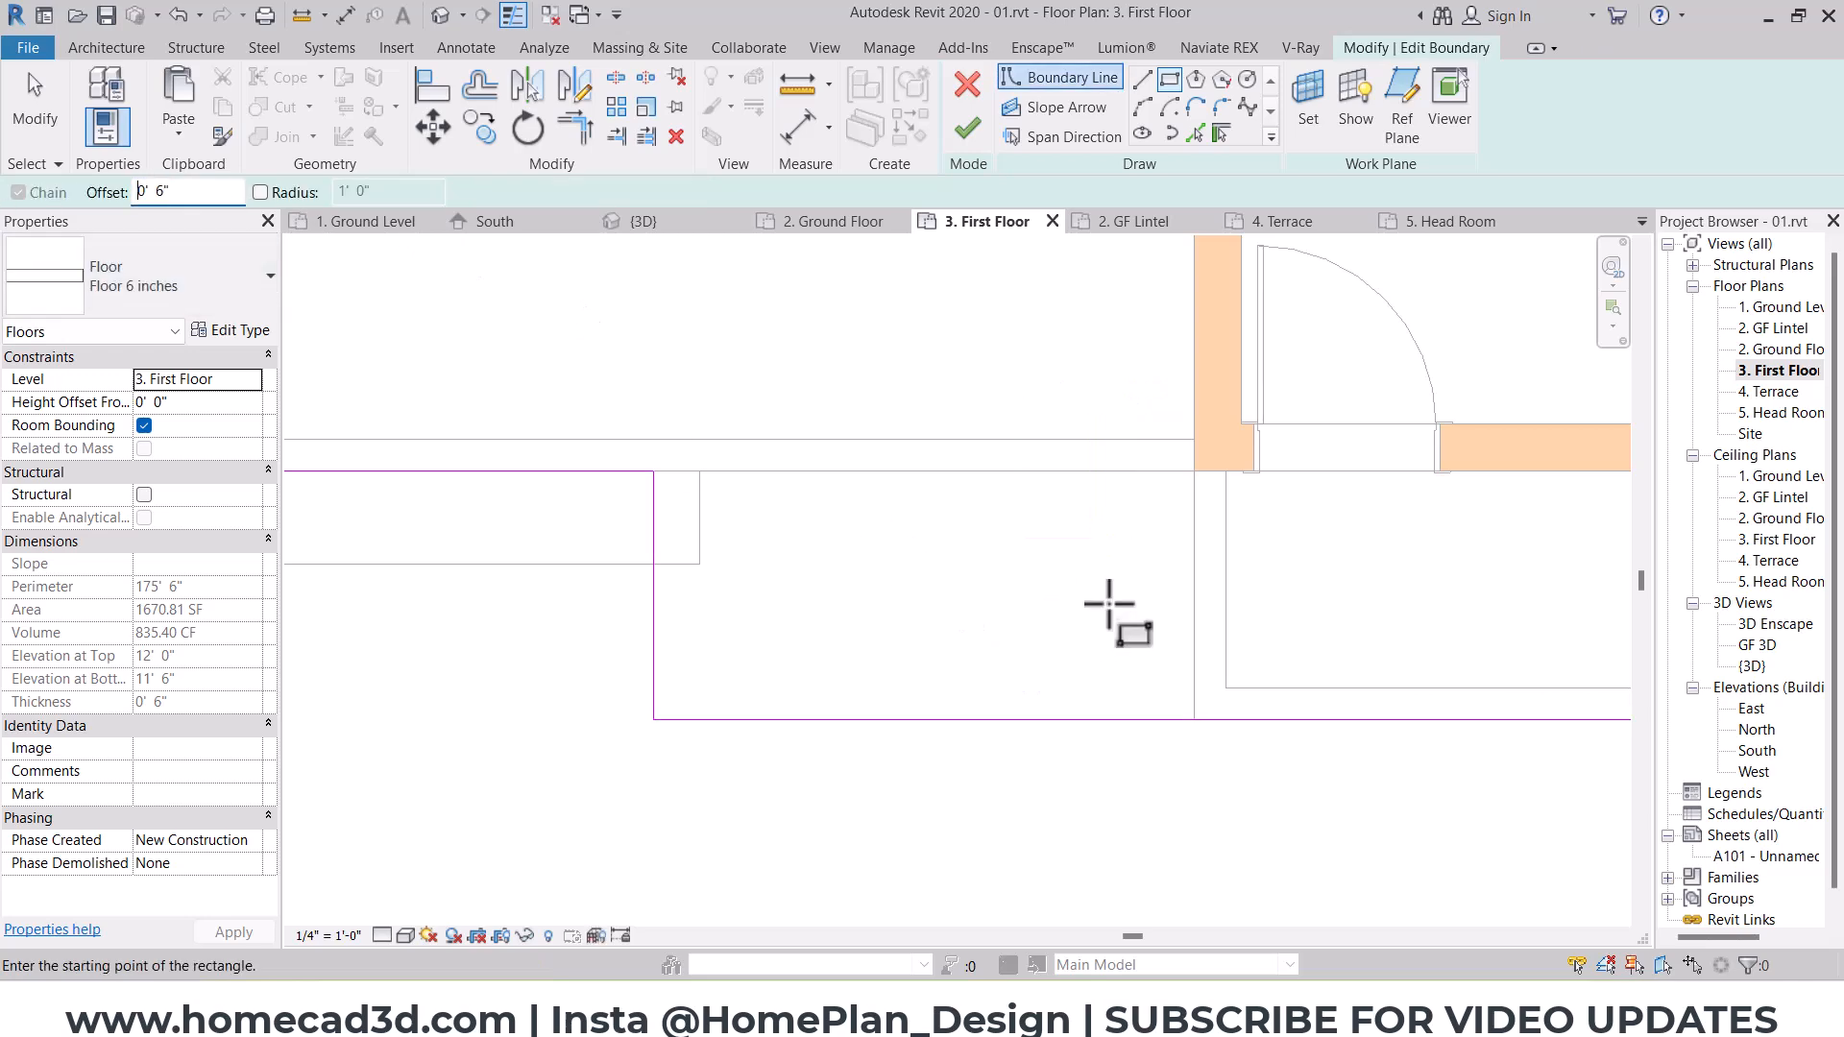
pyautogui.click(1194, 476)
pyautogui.click(1037, 717)
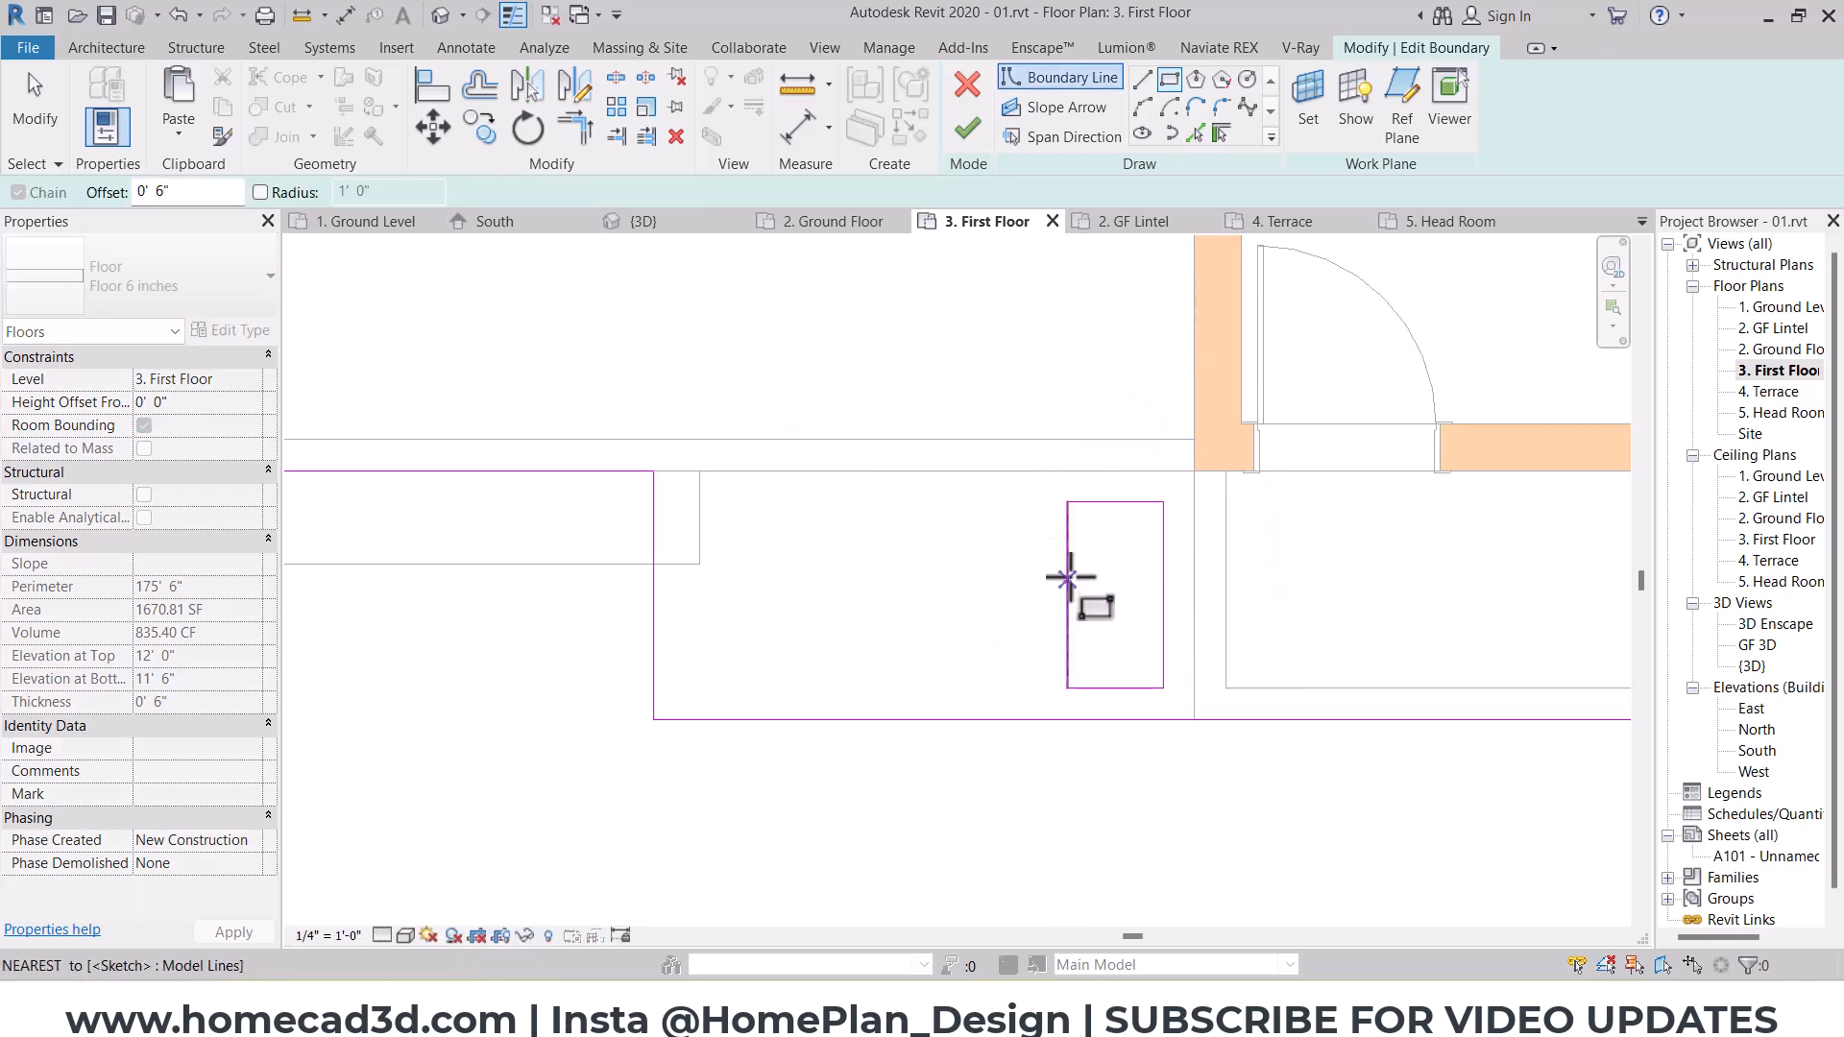
pyautogui.click(1122, 440)
pyautogui.write('1\' - 0"')
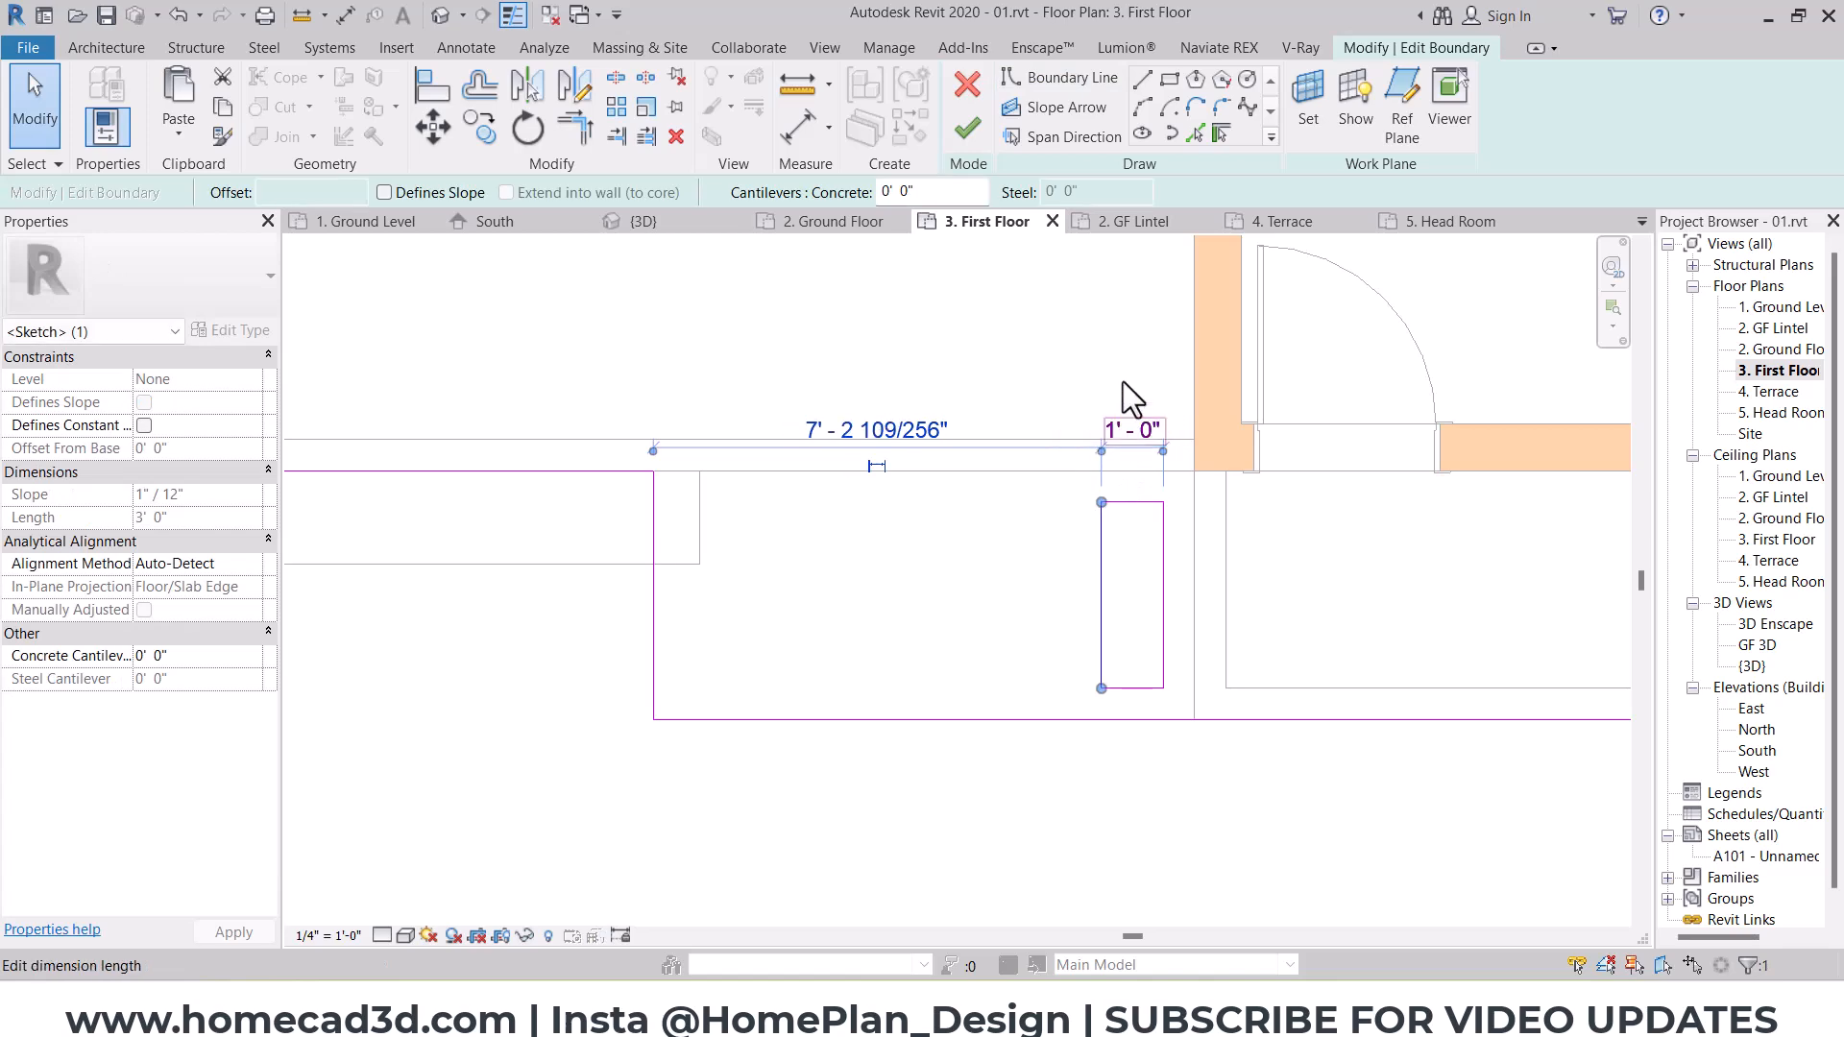
# Step: Copy the rectangular opening repeatedly westward at 1' 6" spacing to make a row of five openings
pyautogui.click(1113, 590)
pyautogui.press('Tab')
pyautogui.click(1105, 578)
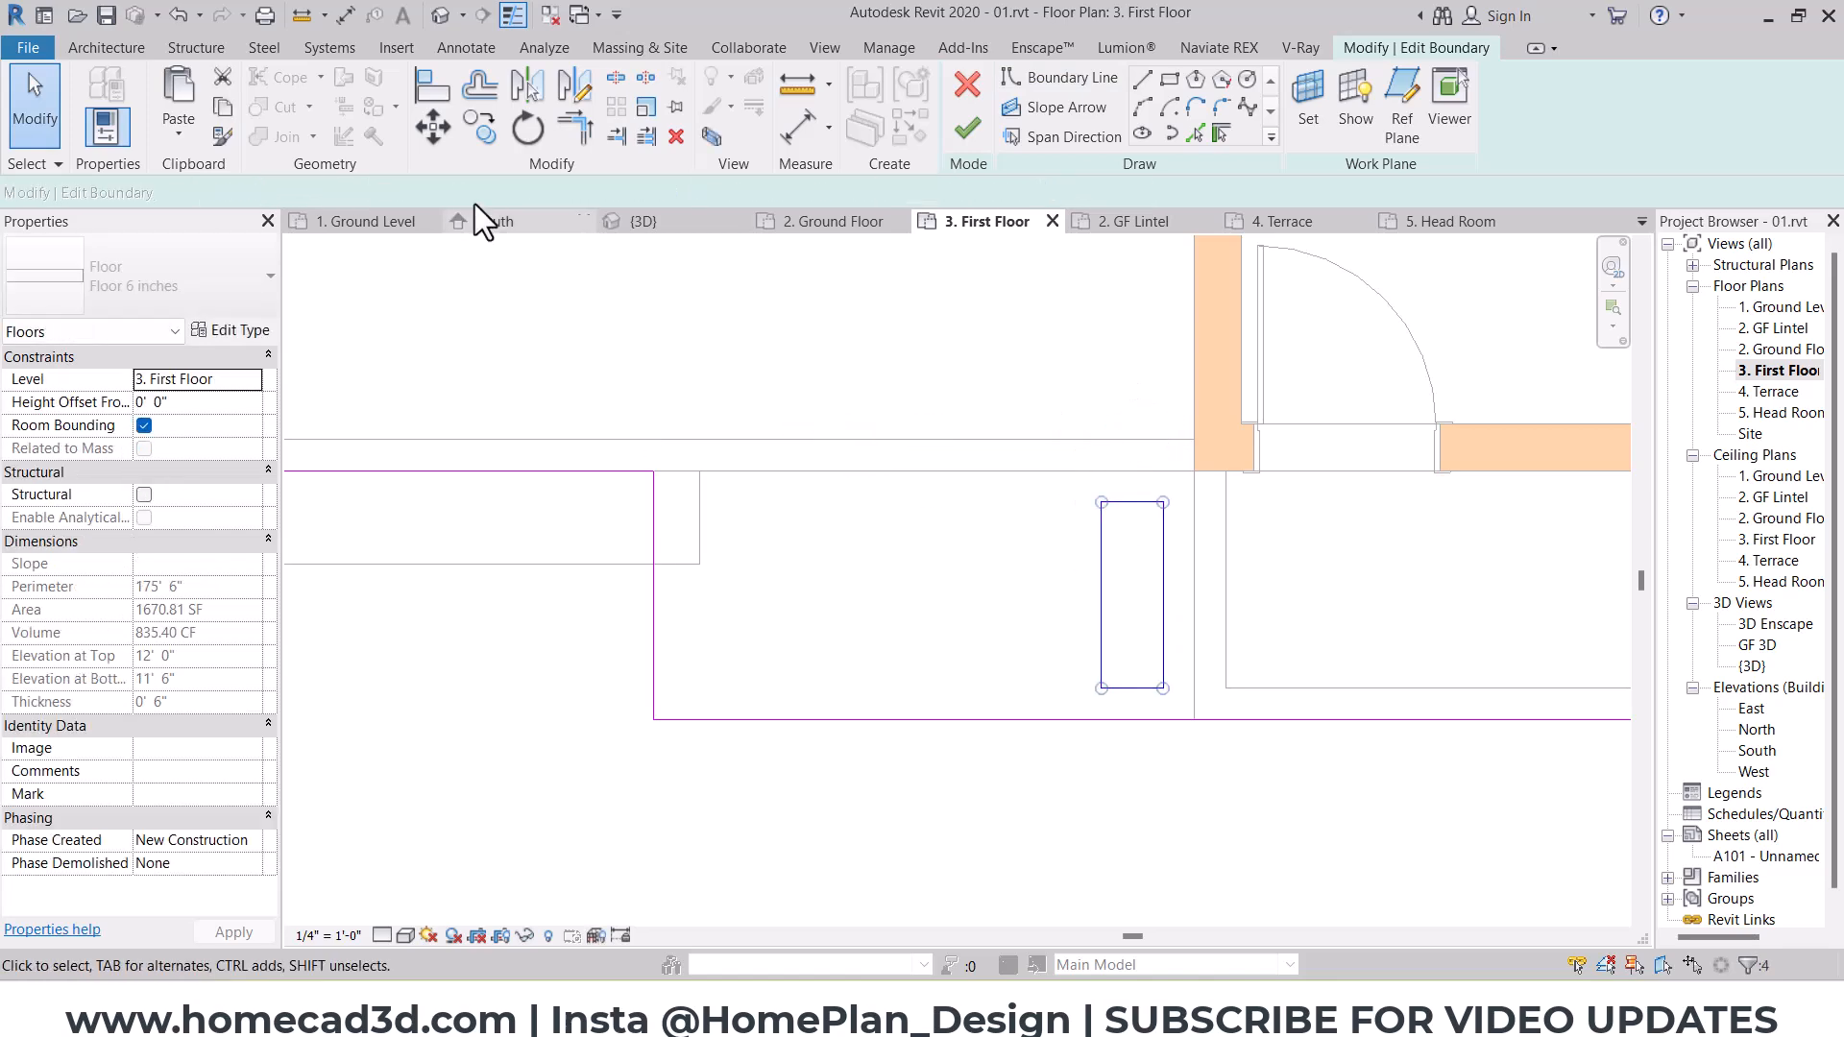
pyautogui.click(483, 134)
pyautogui.scroll(2, 1207, 538)
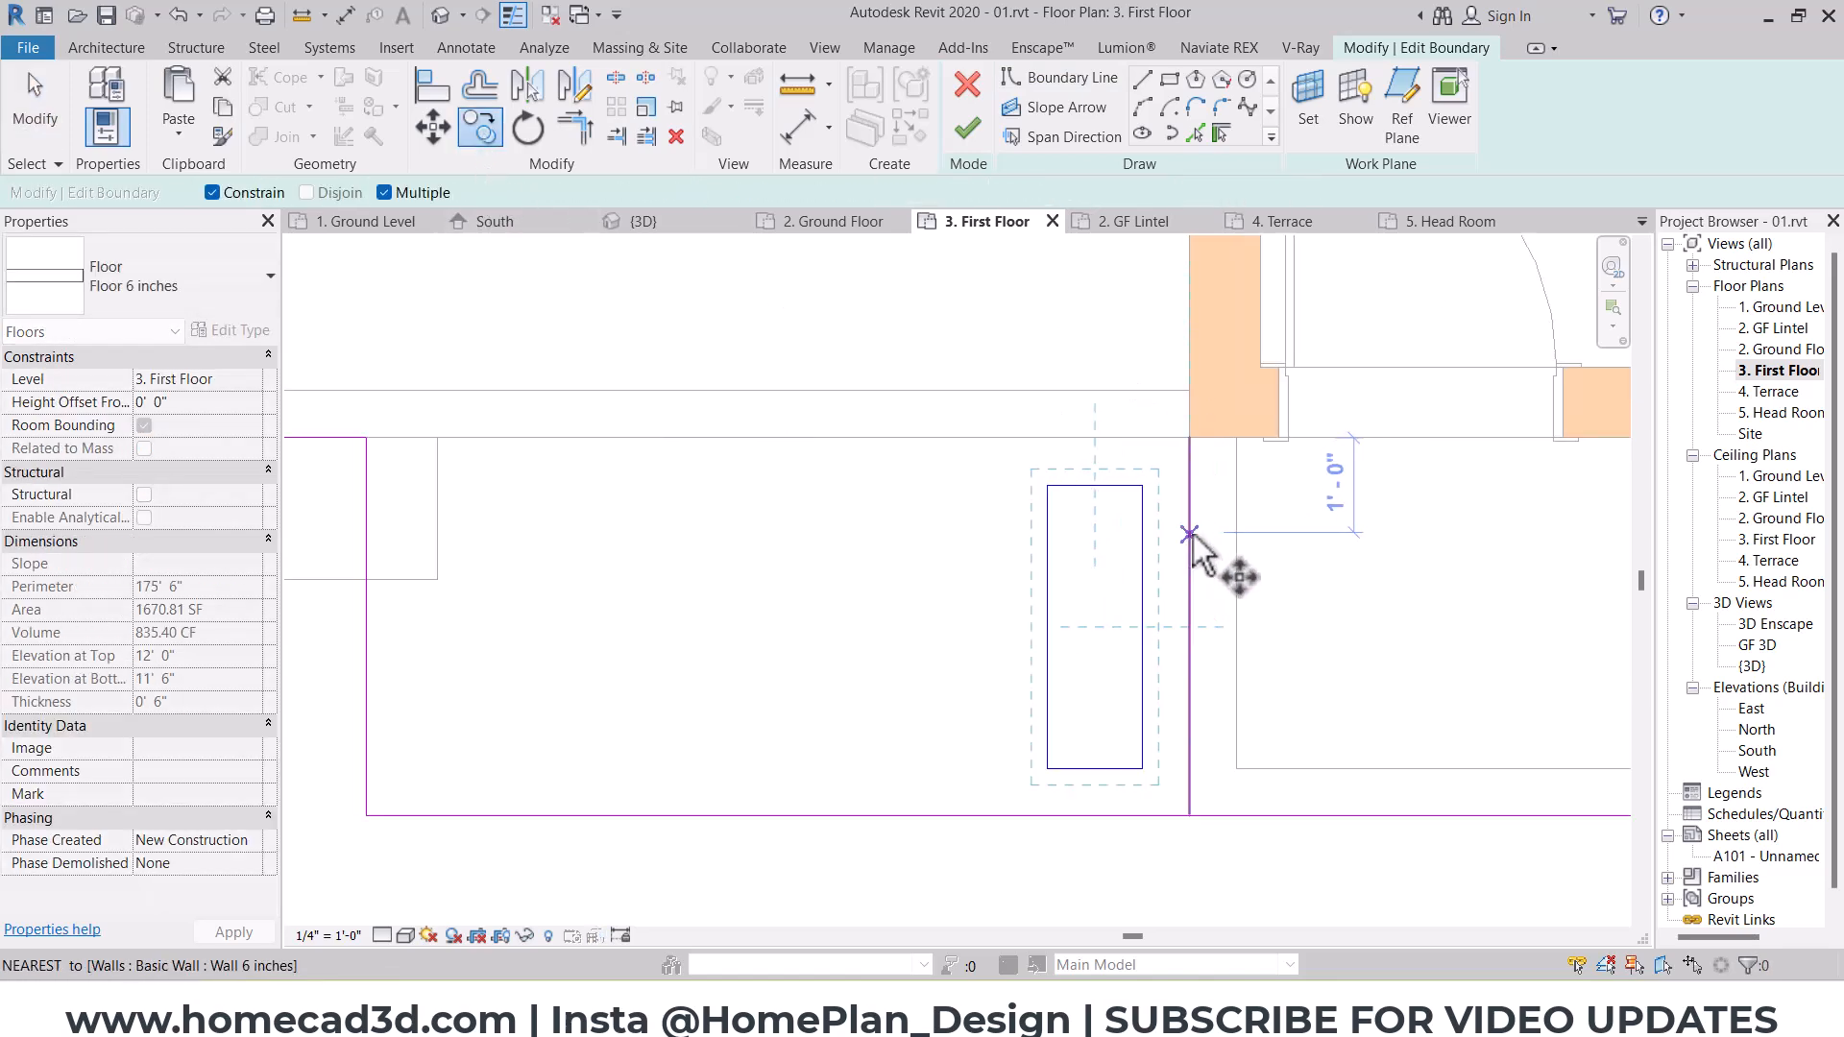
pyautogui.click(1047, 536)
pyautogui.click(907, 536)
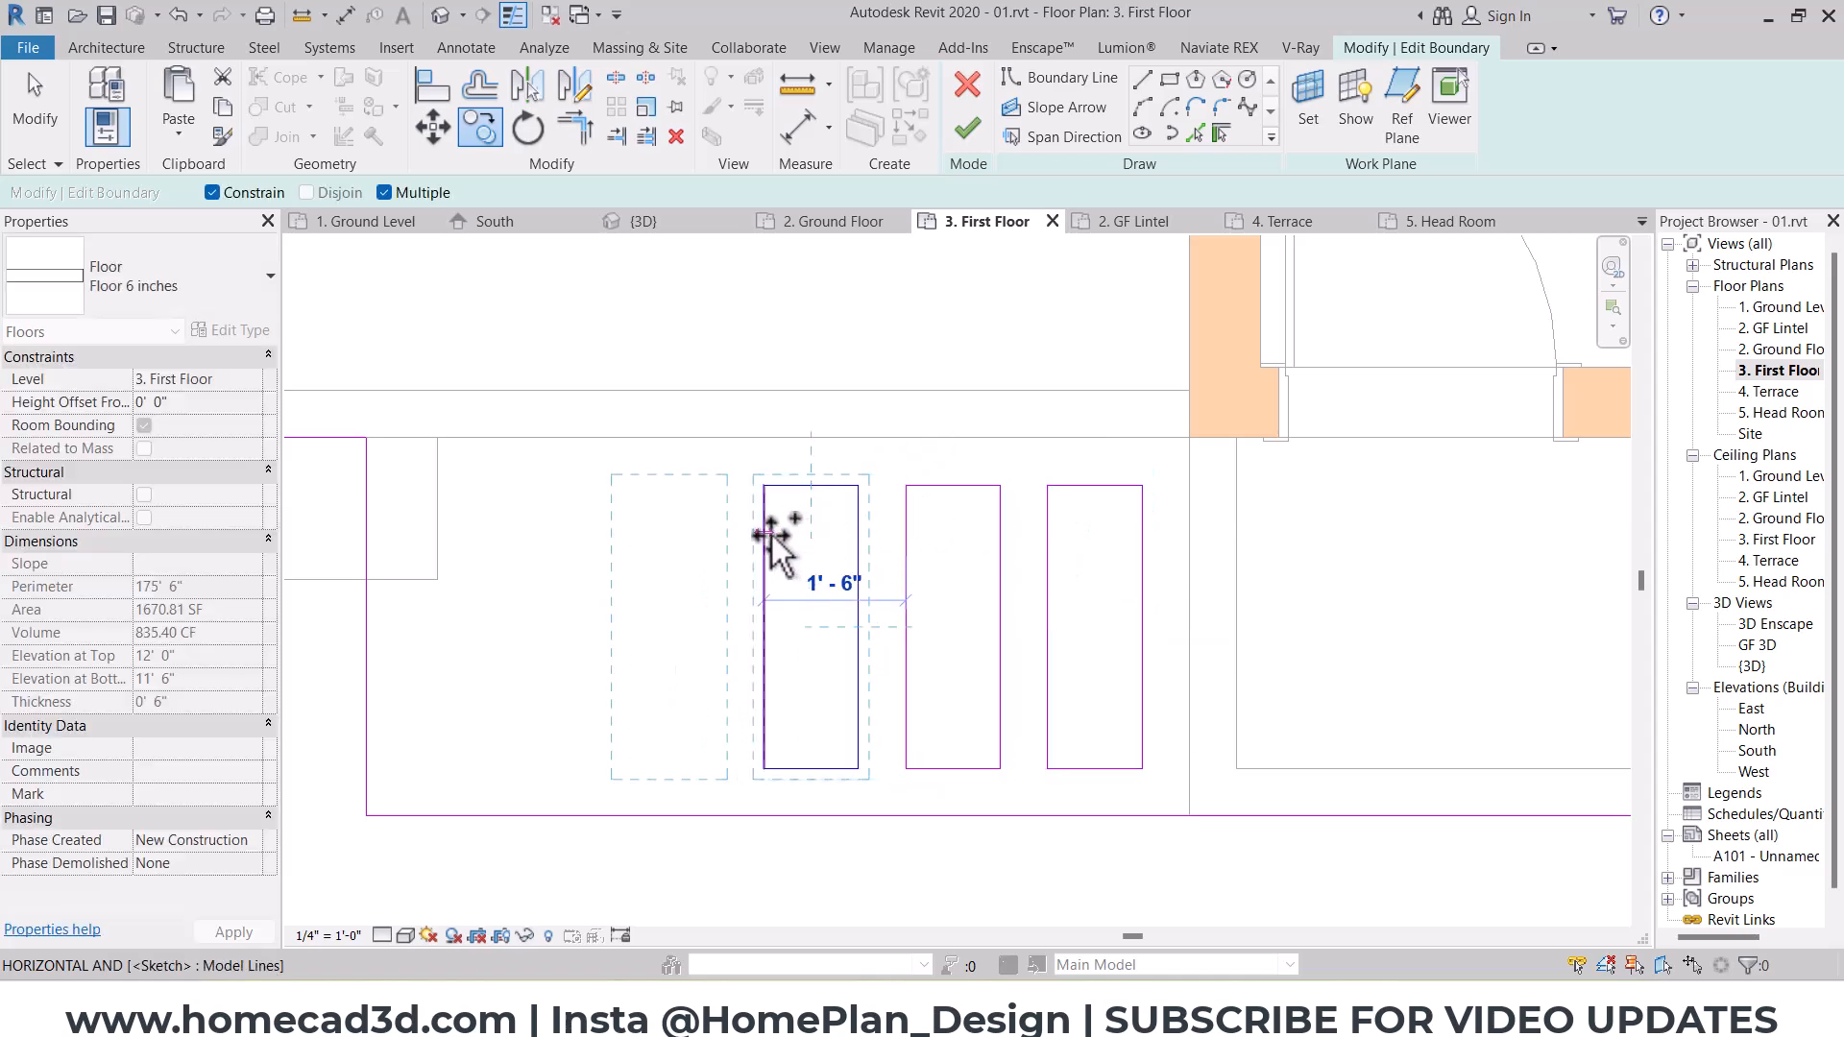
pyautogui.click(765, 535)
pyautogui.click(480, 536)
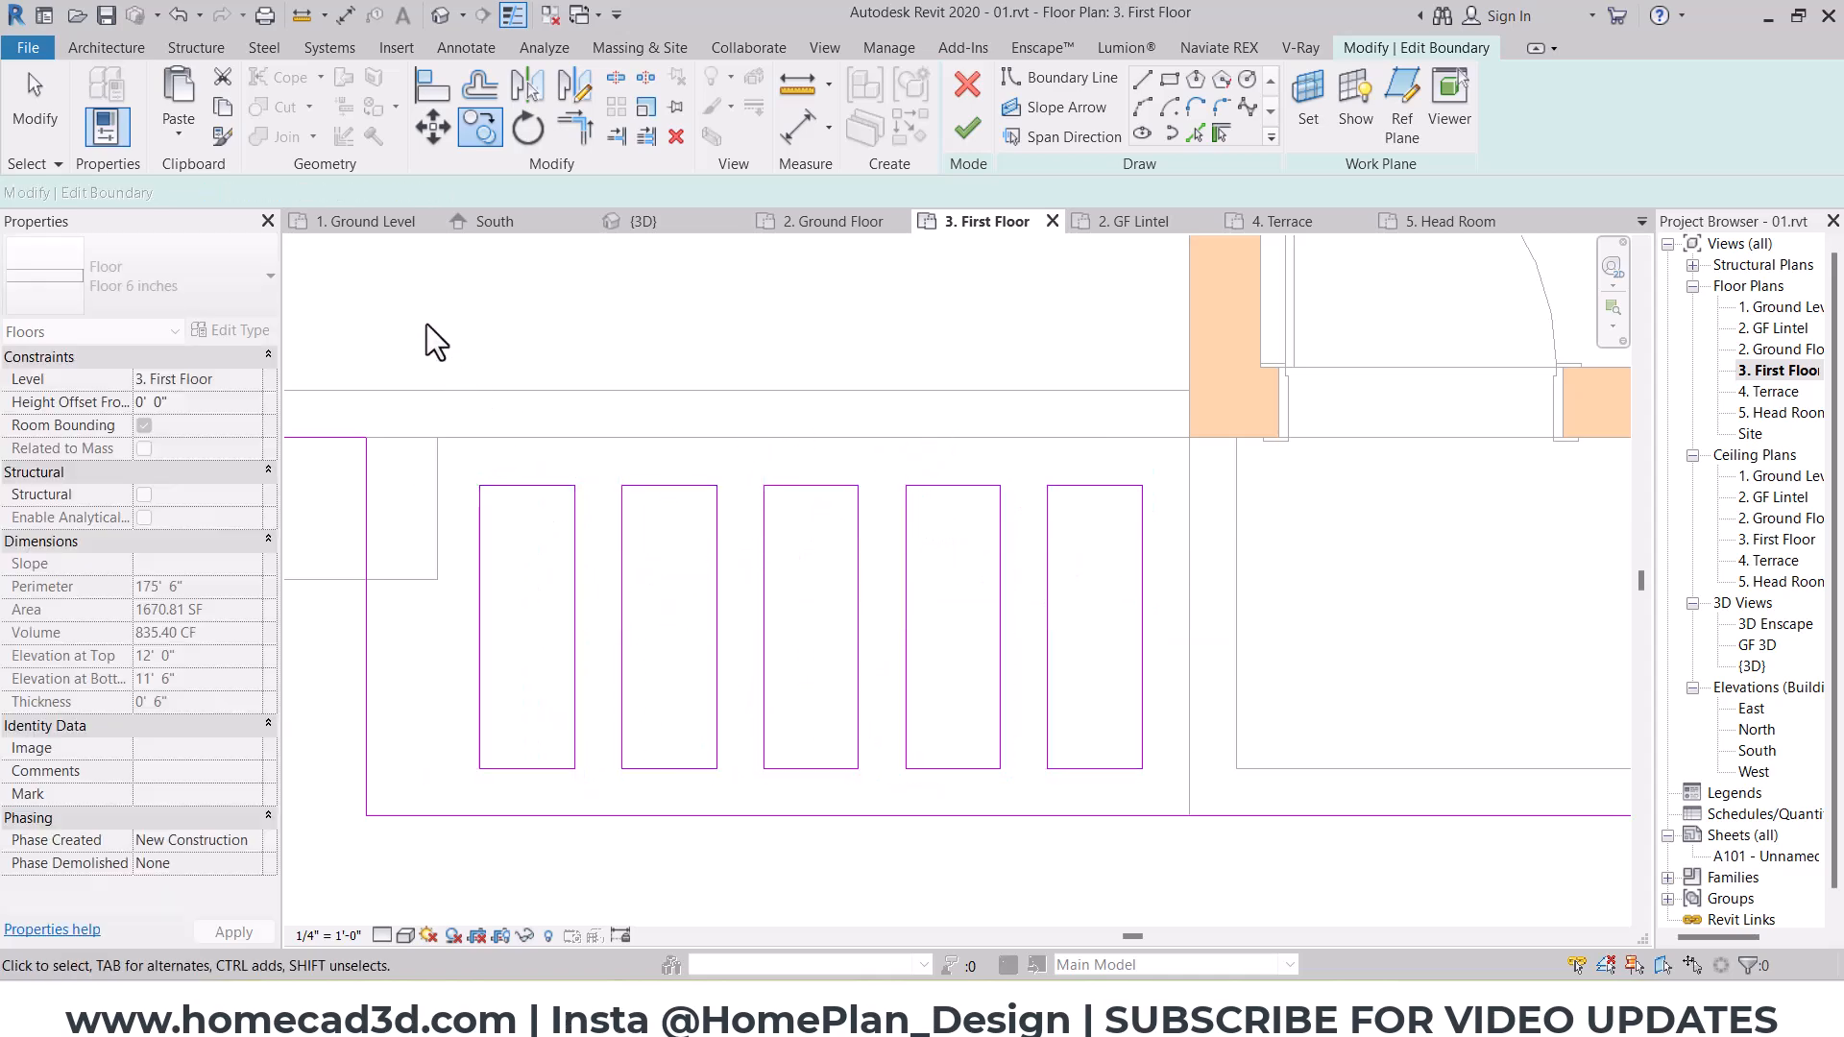
pyautogui.press('Escape')
# Step: Move all five openings 0' 6" west within the slab projection
pyautogui.moveTo(418, 311); pyautogui.dragTo(1196, 824)
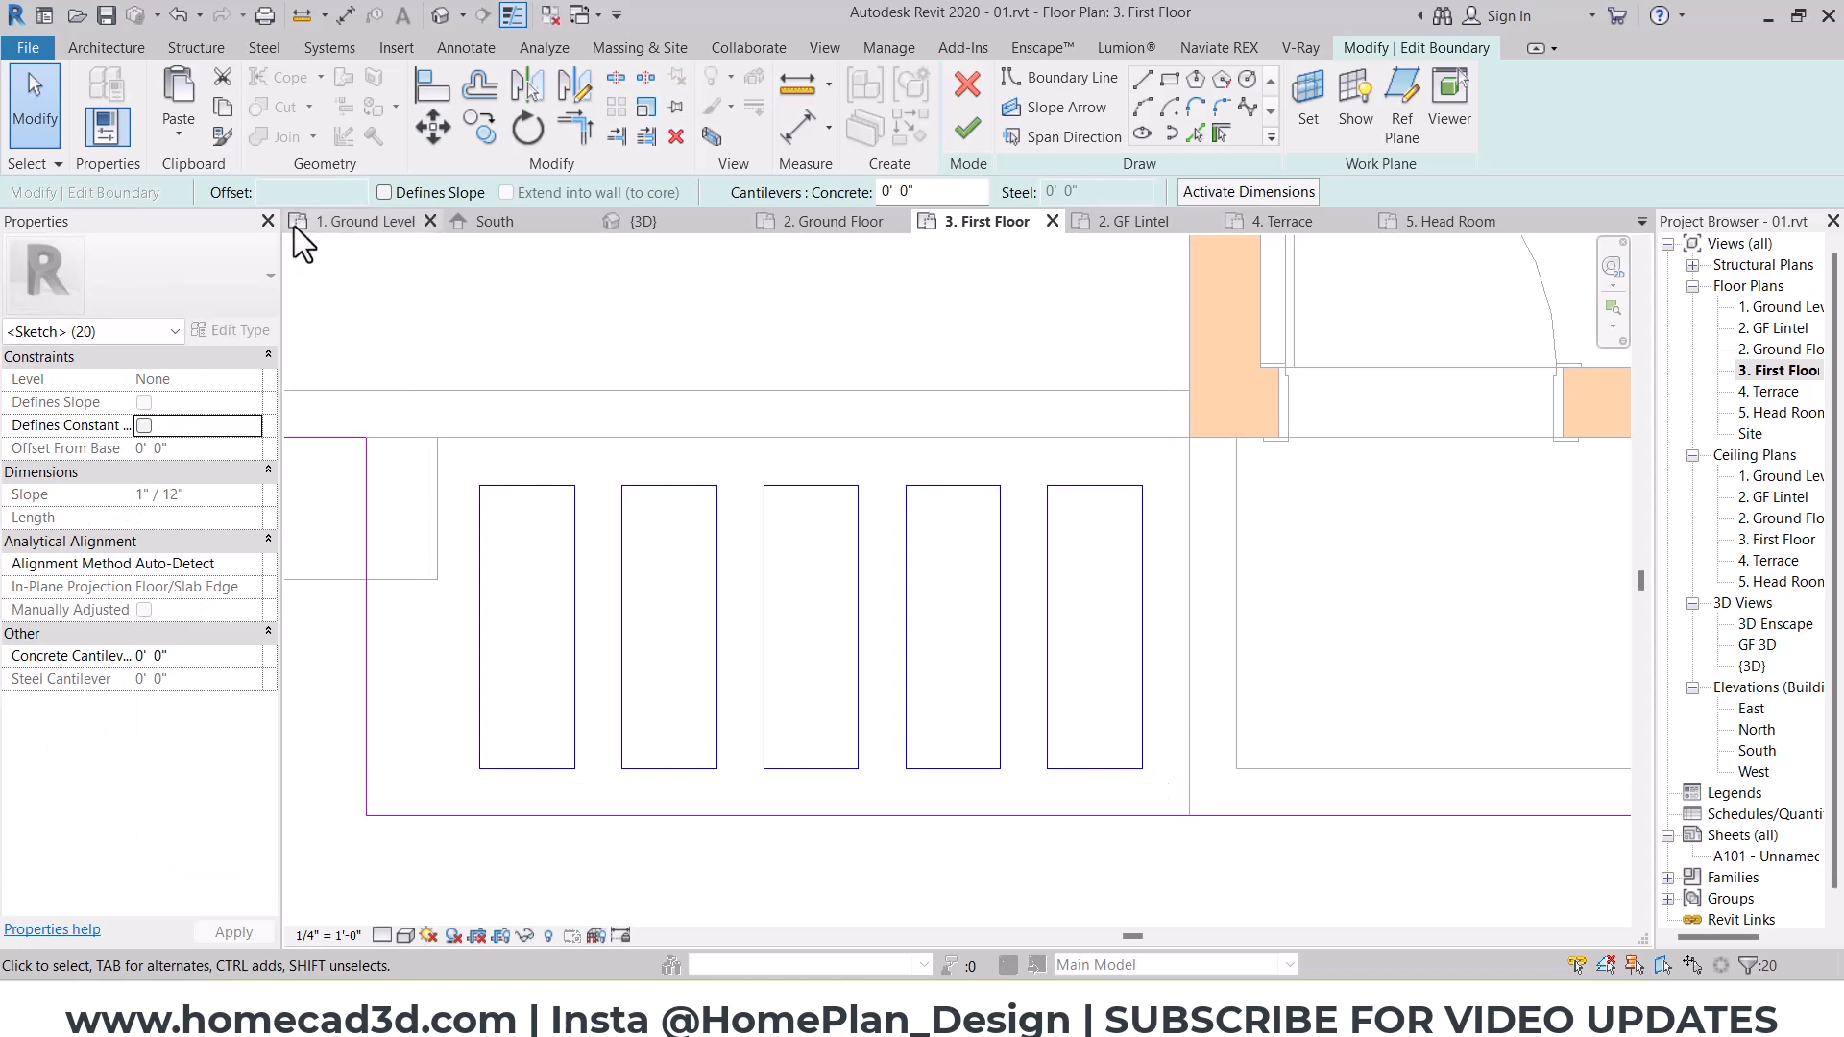
pyautogui.click(450, 133)
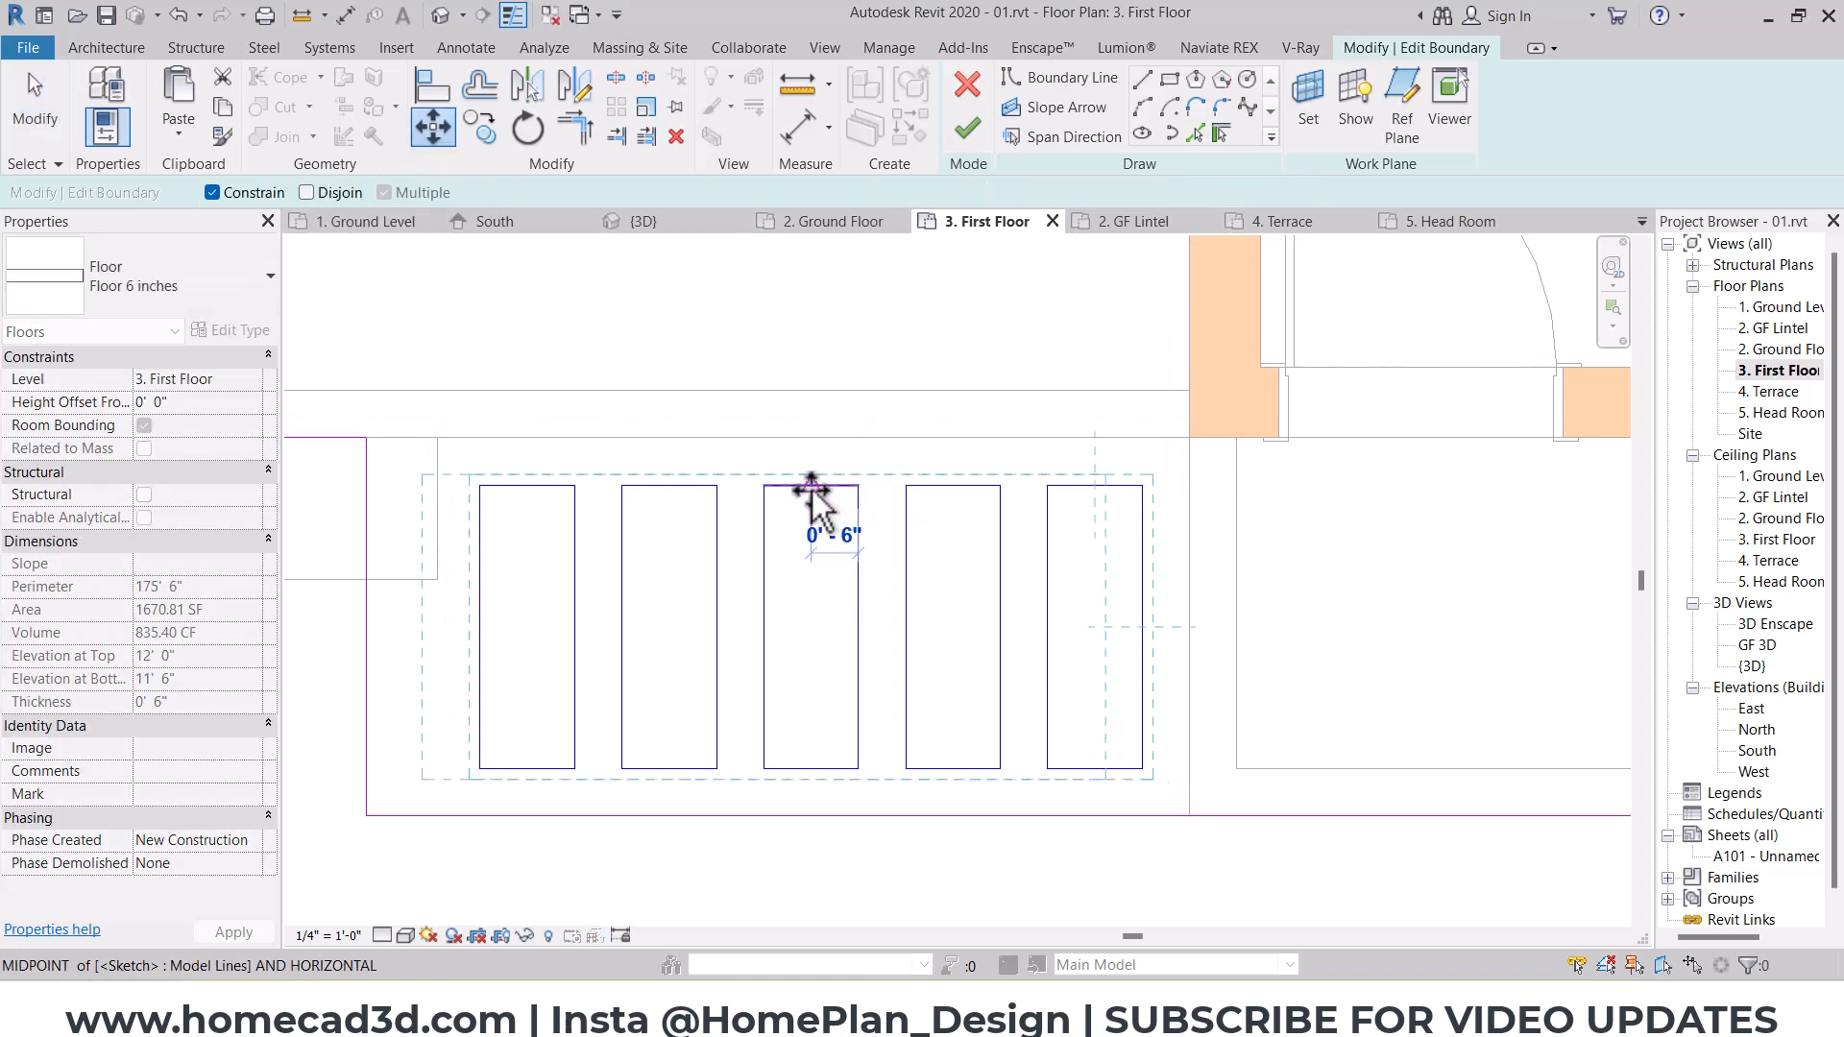
pyautogui.click(812, 489)
pyautogui.press('Escape')
pyautogui.scroll(-2, 899, 534)
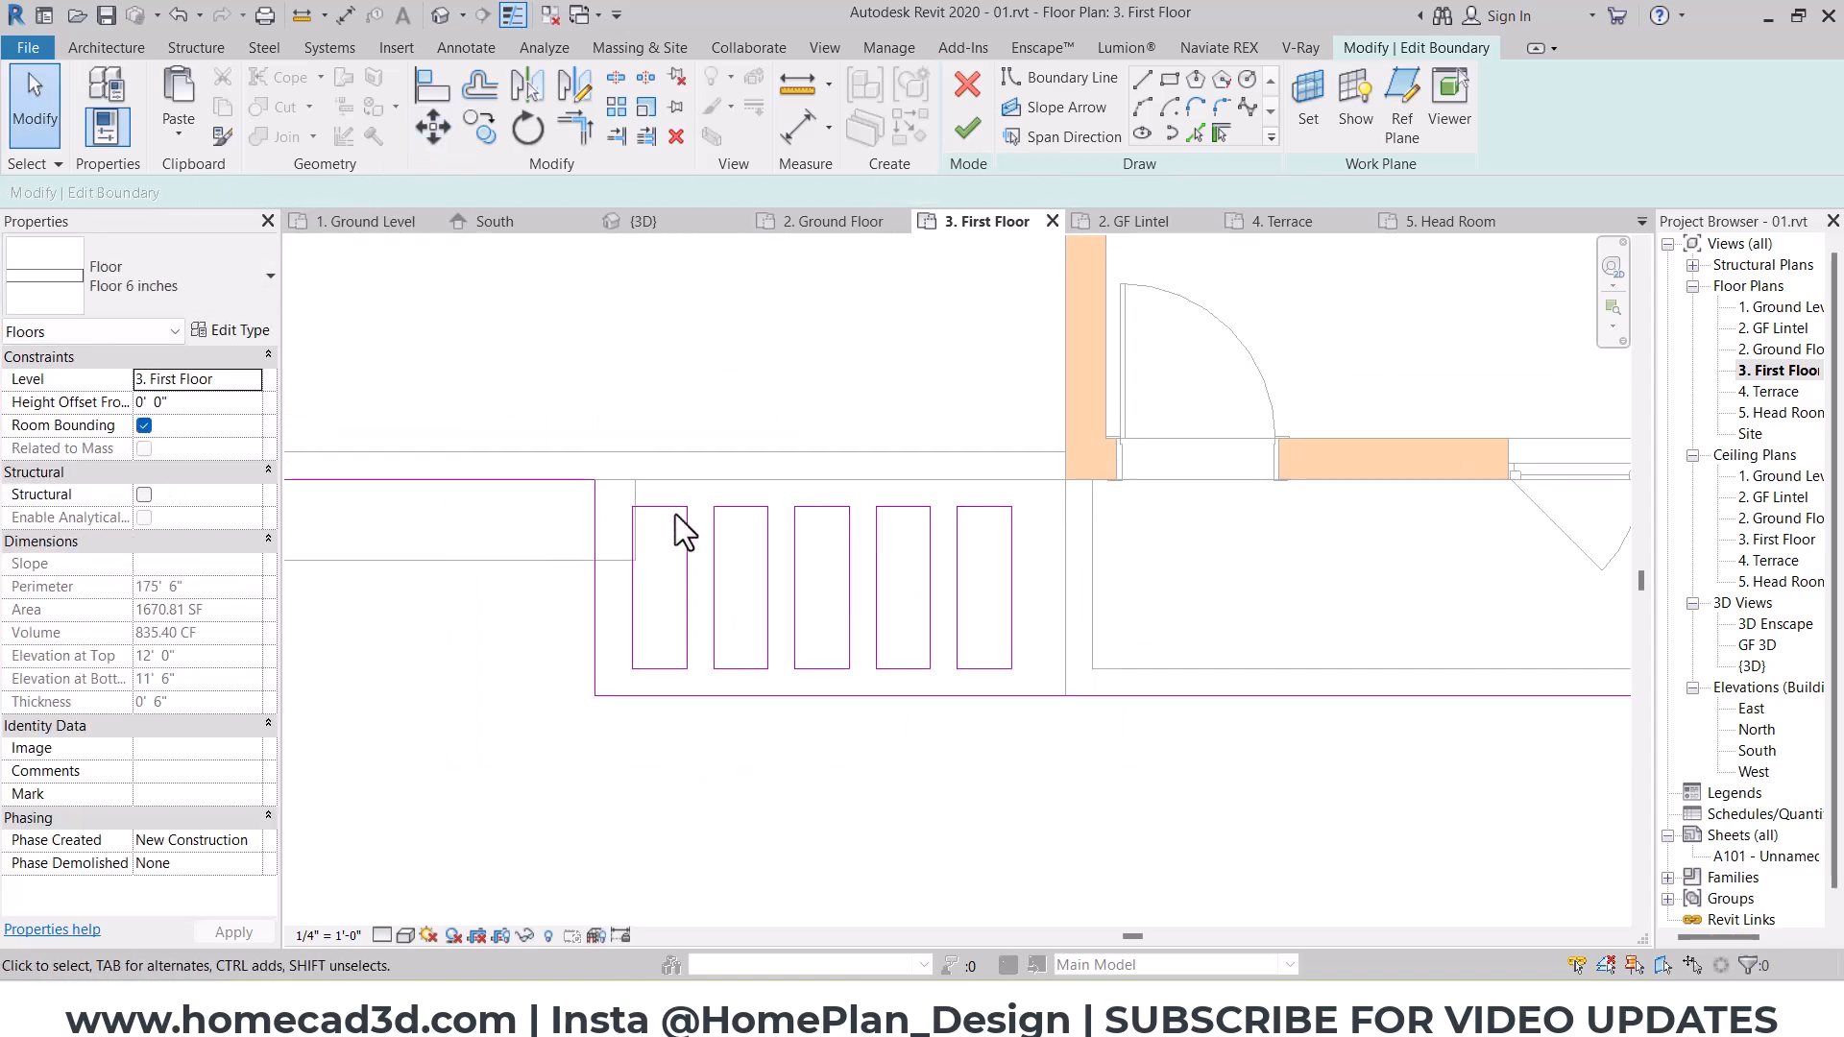
pyautogui.scroll(1, 677, 515)
# Step: Return to the 3D view, finish the first-floor slab sketch, and attach the walls to its underside
pyautogui.click(440, 15)
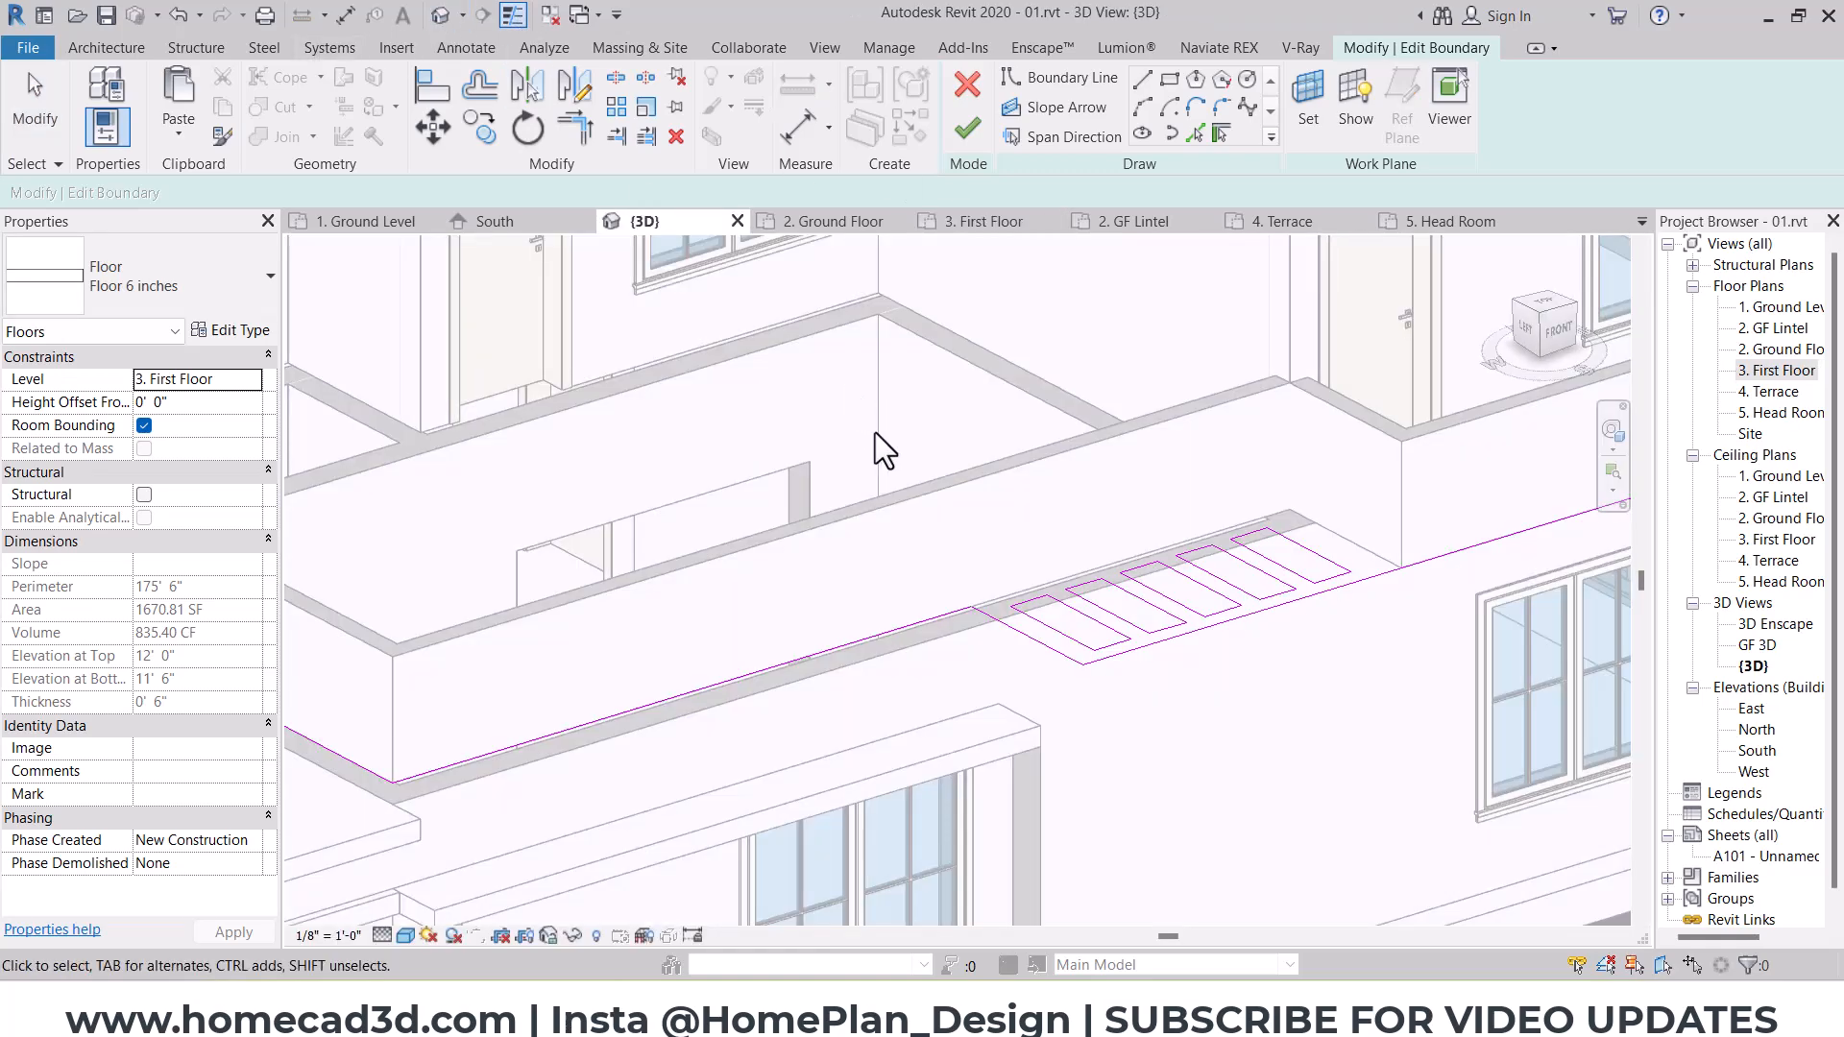
pyautogui.click(966, 132)
pyautogui.click(971, 510)
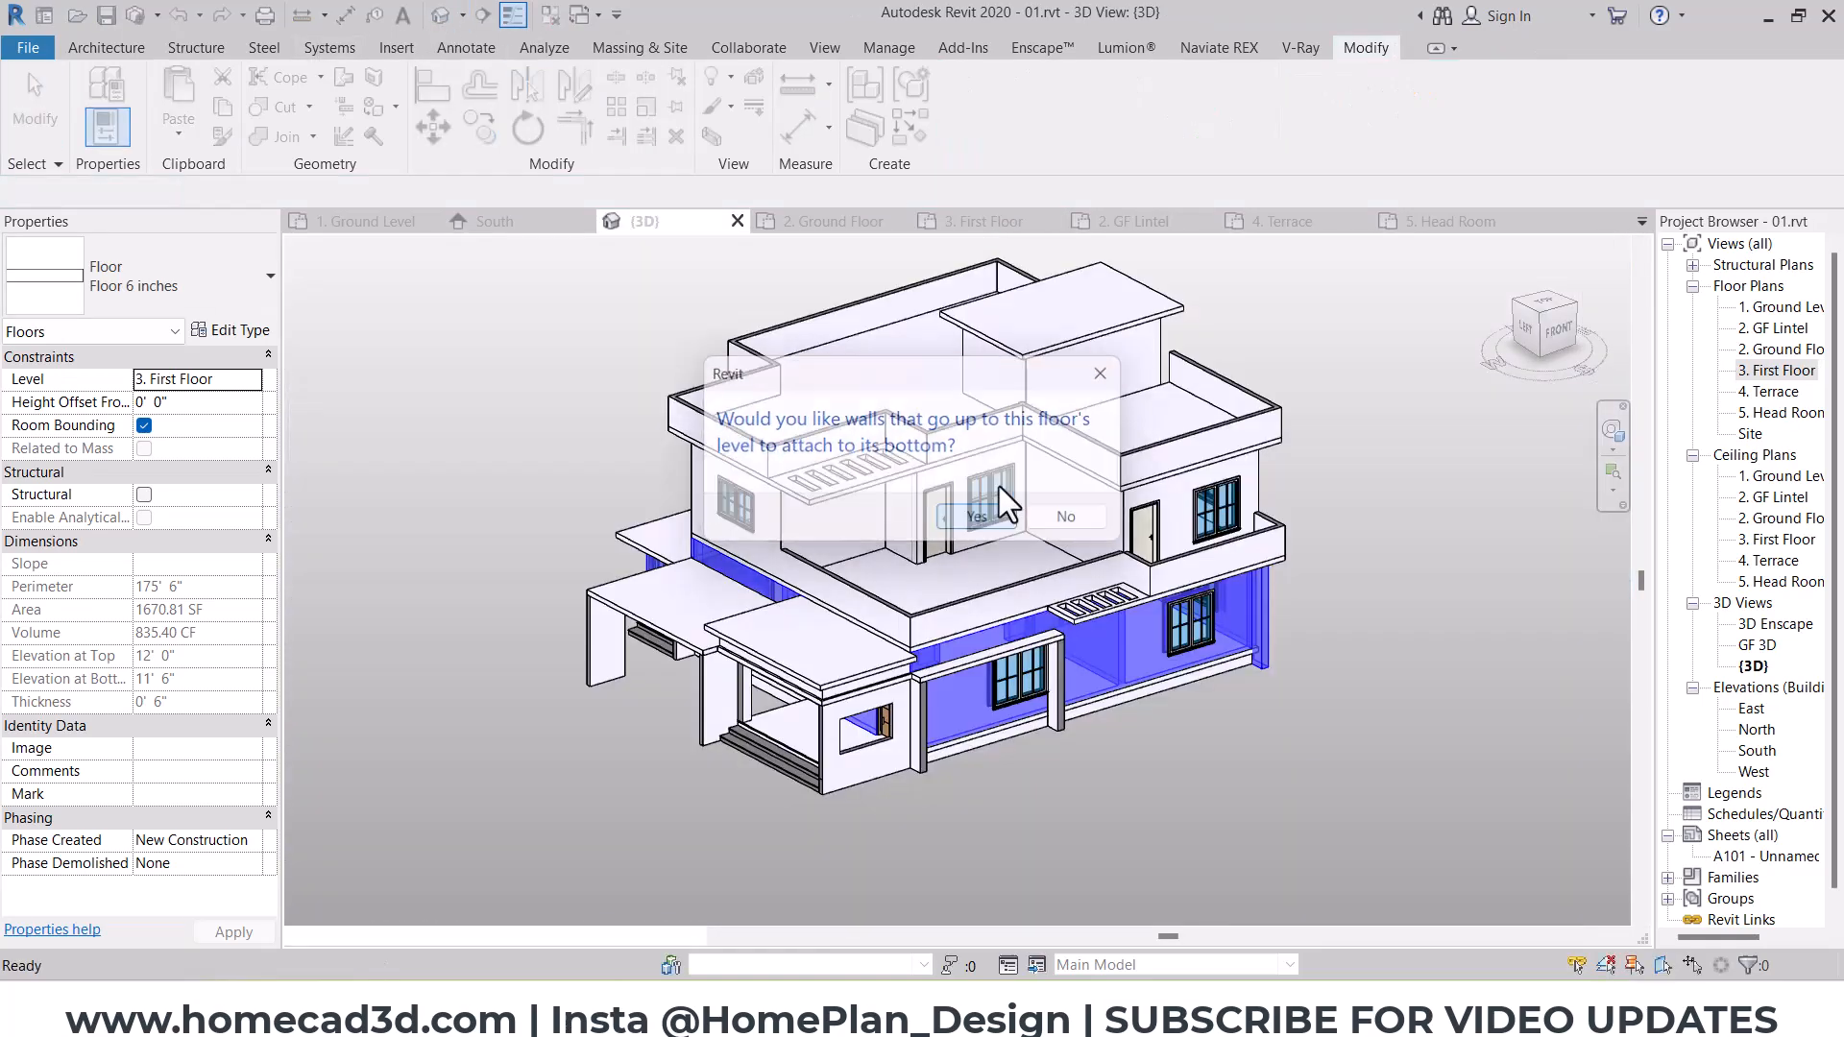
# Step: Edit the terrace slab's boundary, offset both east-side jogs beside the head room toward each other by 0' 9", and finish without attaching walls
pyautogui.keyDown('shift'); pyautogui.moveTo(988, 506); pyautogui.dragTo(1293, 646, button='middle'); pyautogui.keyUp('shift')
pyautogui.moveTo(1227, 590); pyautogui.dragTo(976, 780, button='middle')
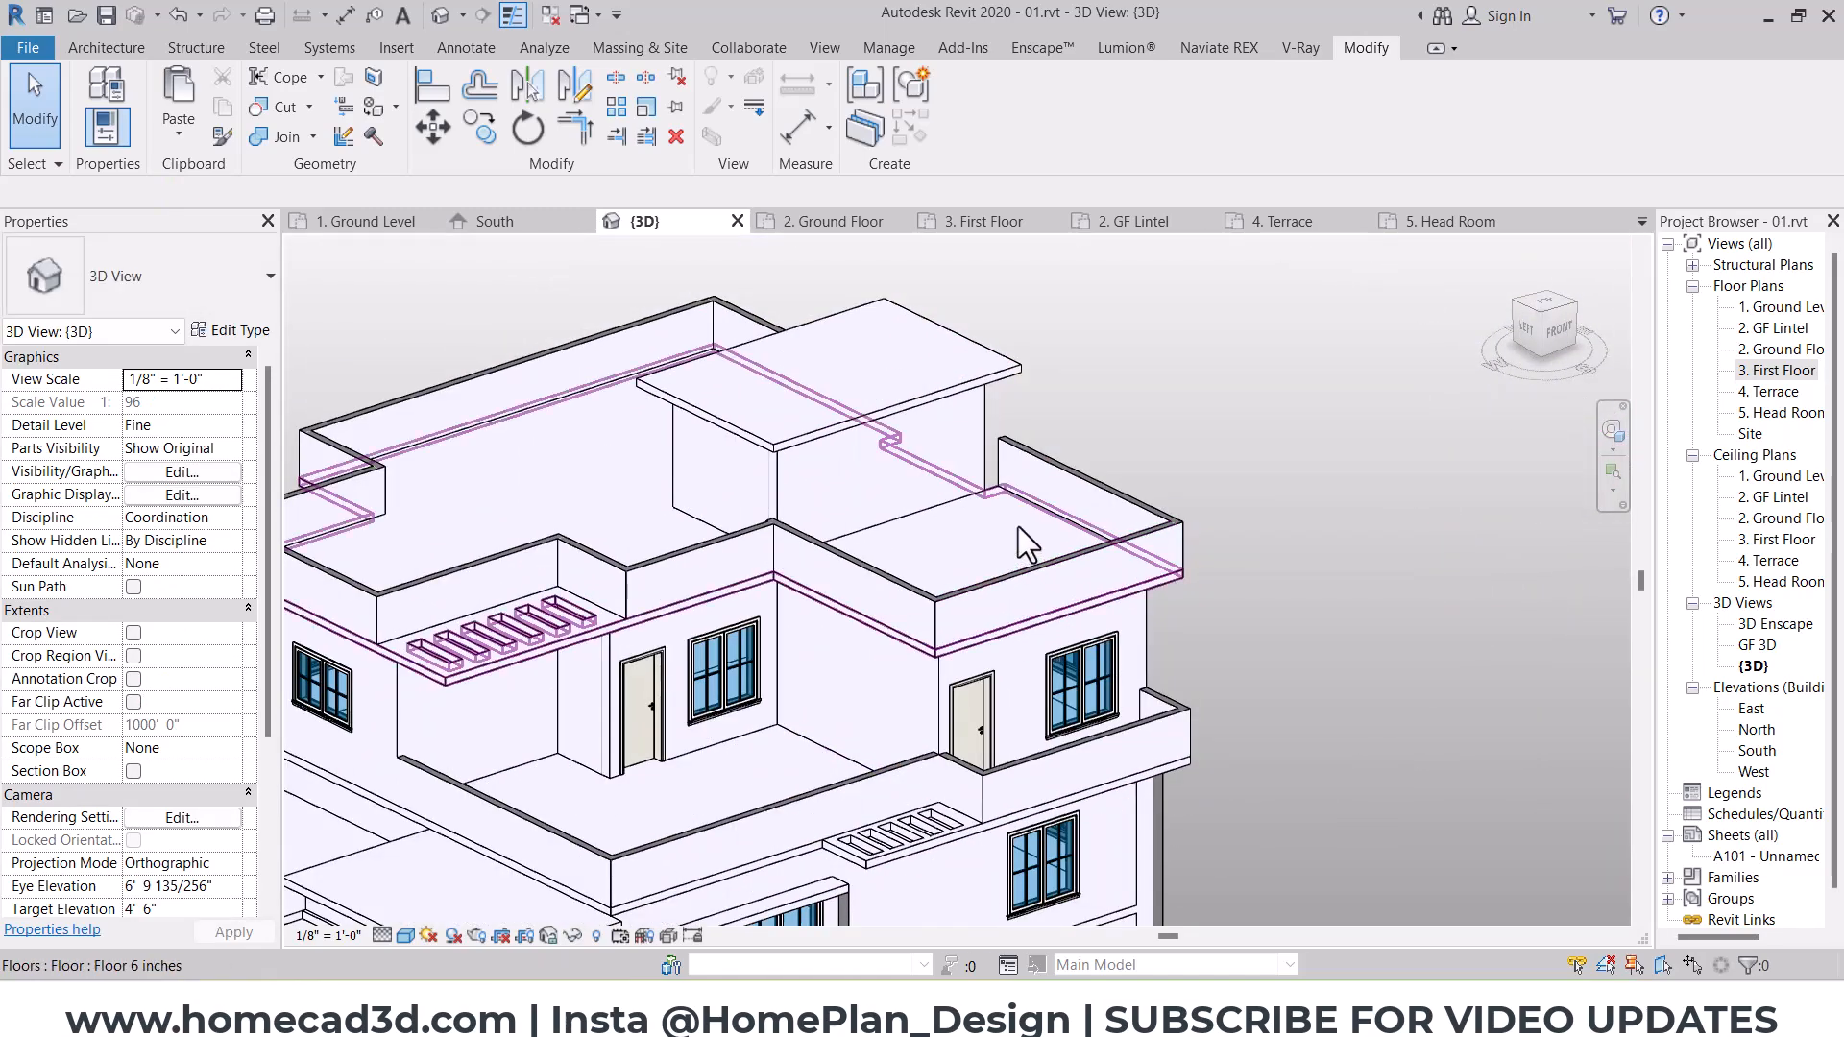
pyautogui.click(1018, 526)
pyautogui.keyDown('shift'); pyautogui.moveTo(989, 615); pyautogui.dragTo(1012, 307, button='middle'); pyautogui.keyUp('shift')
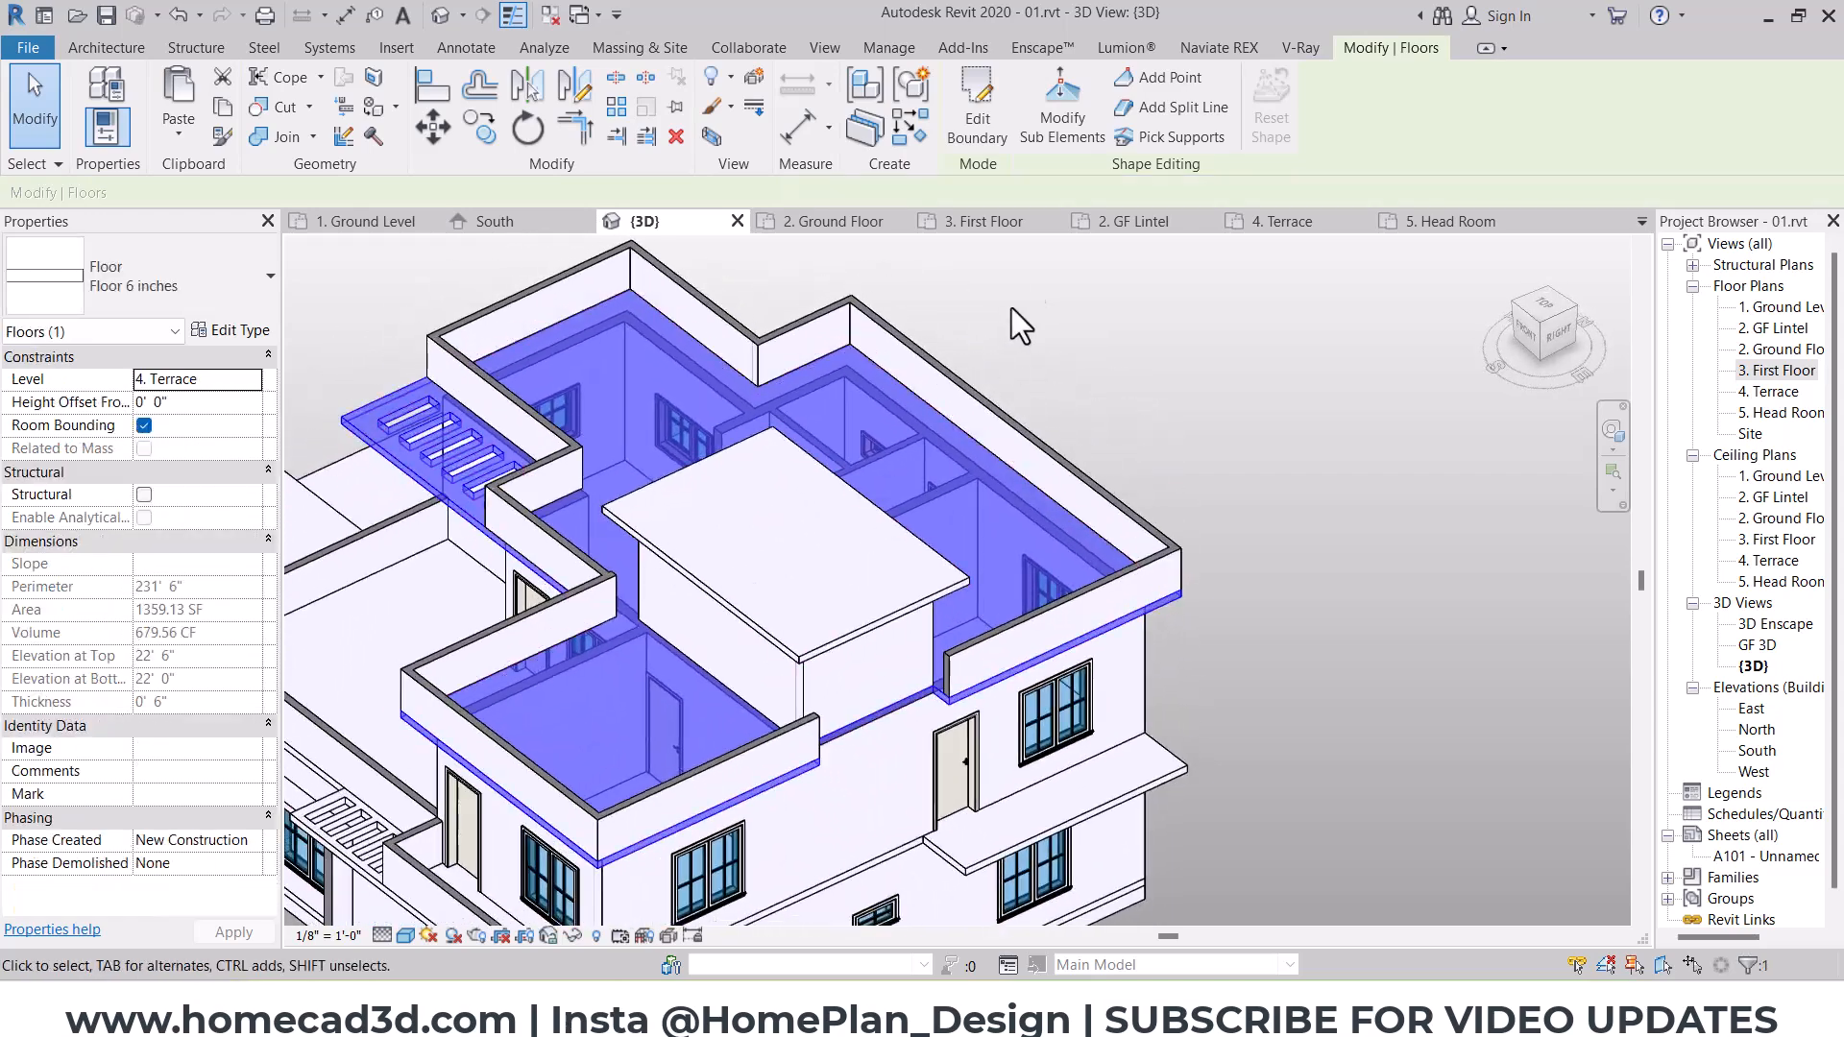
pyautogui.click(975, 114)
pyautogui.click(485, 91)
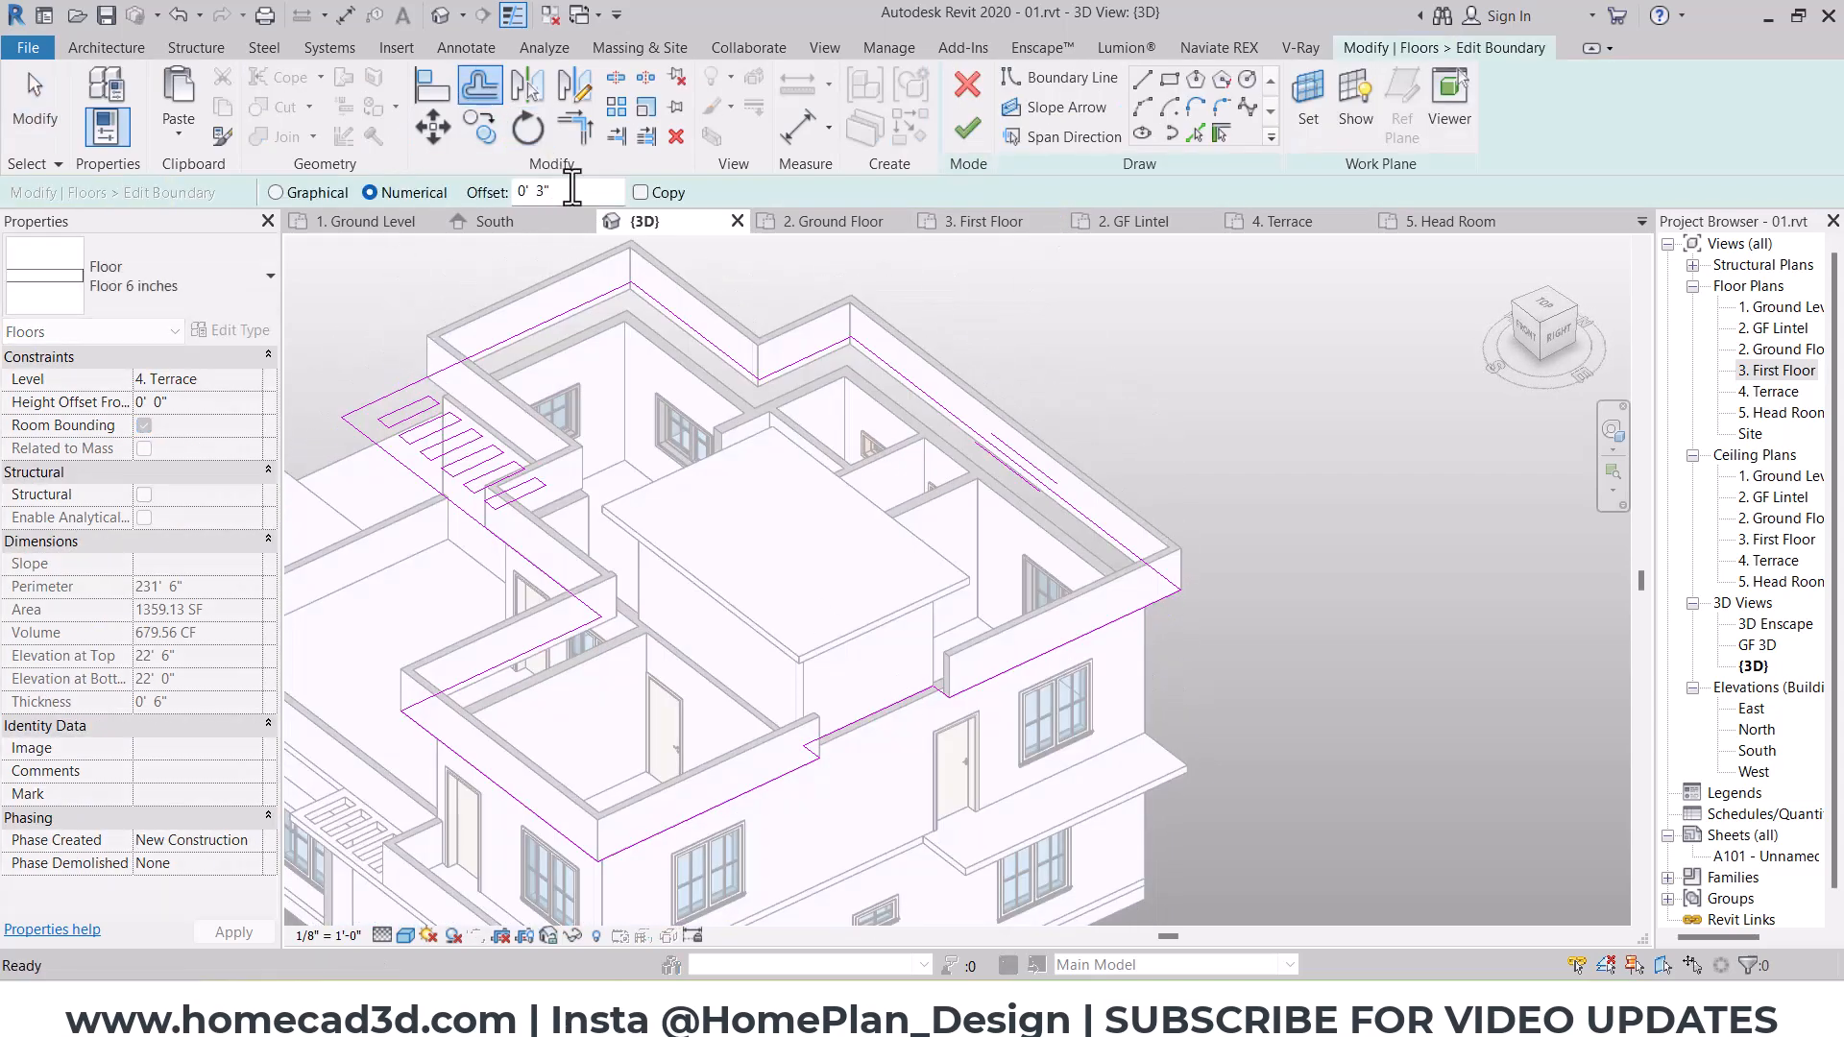
pyautogui.scroll(5, 951, 711)
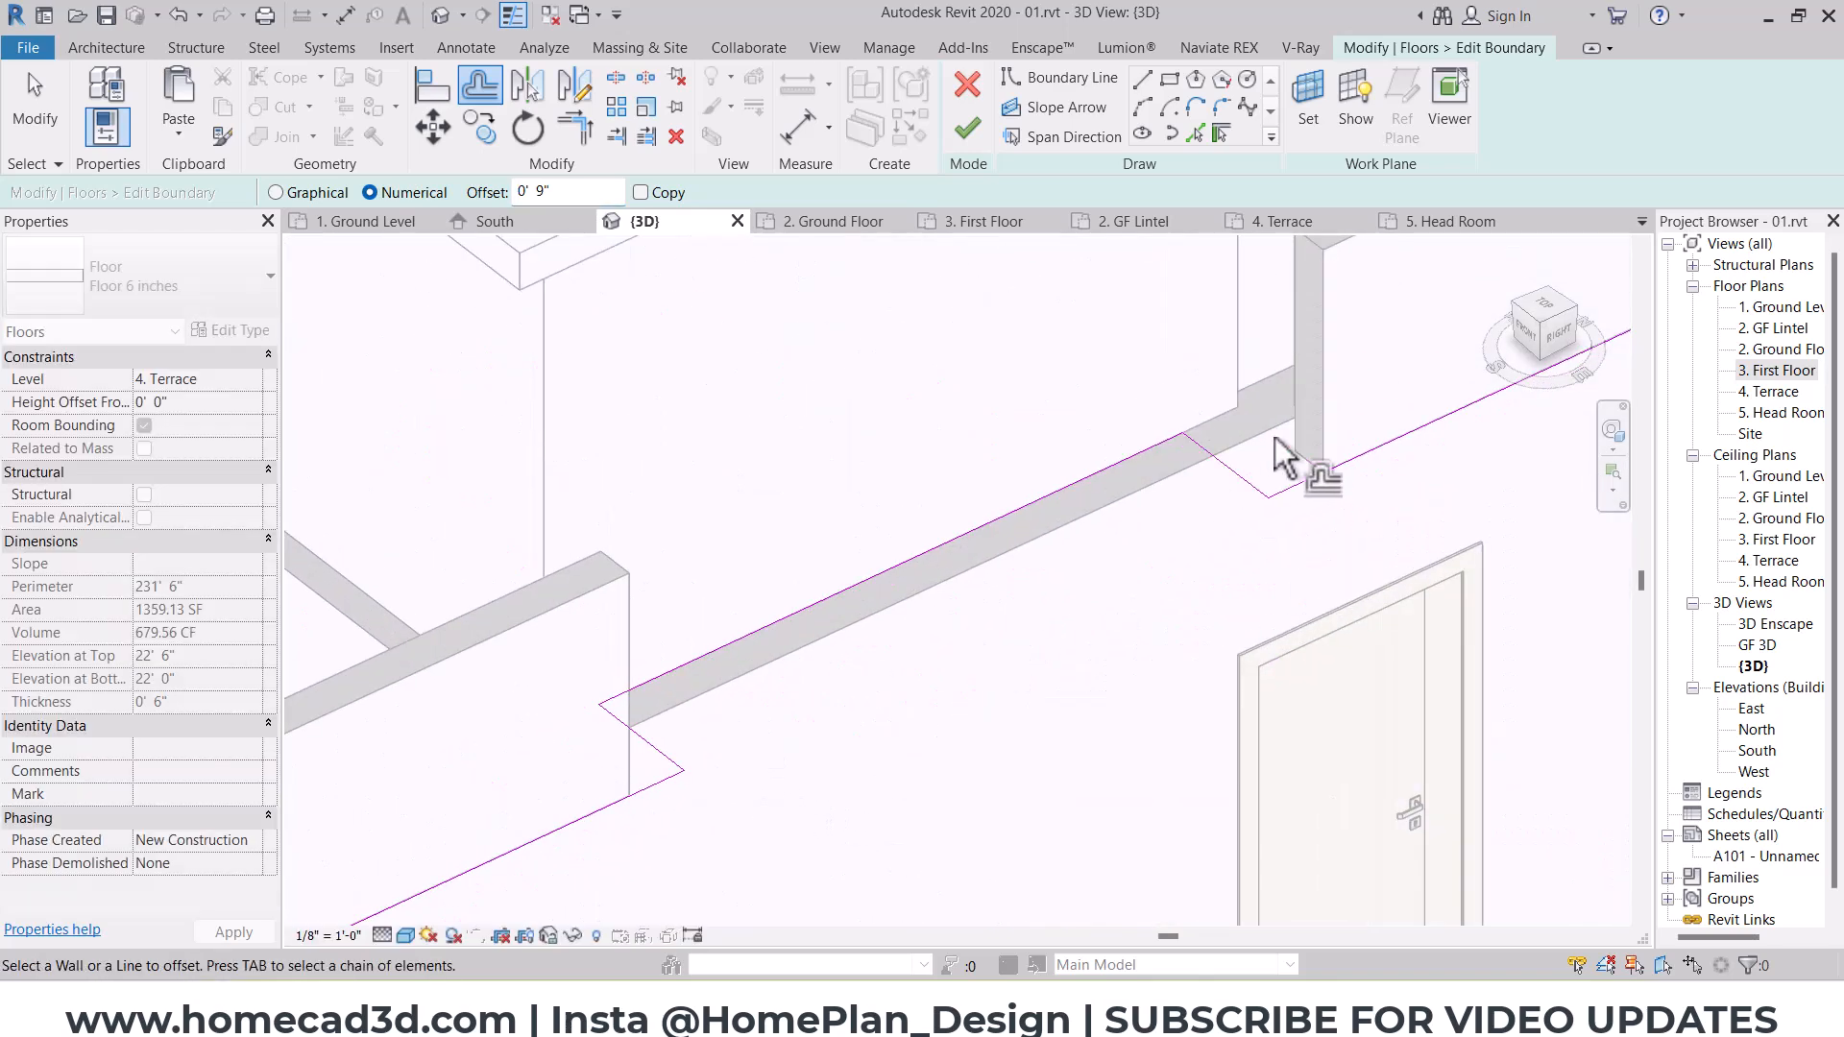
pyautogui.click(967, 128)
pyautogui.click(1088, 514)
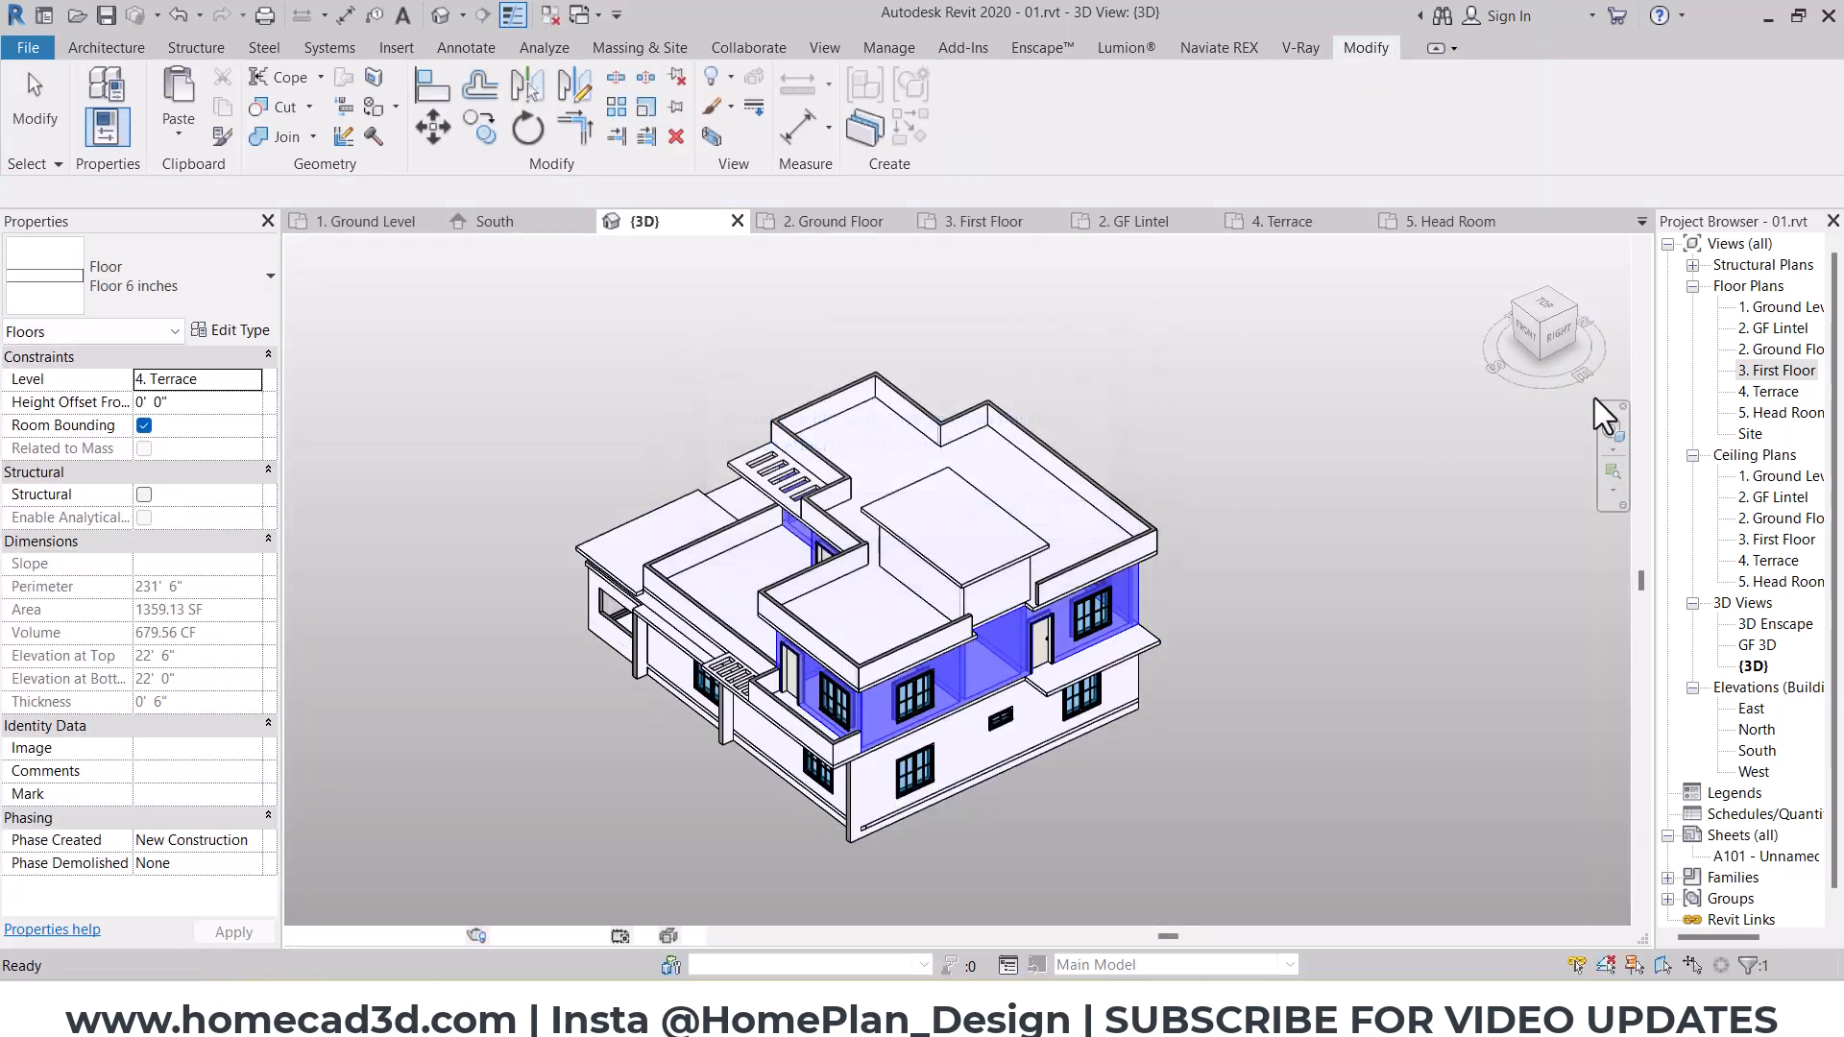
# Step: In the 4. Terrace plan, add 9-inch unconnected walls 3' 0" high along both short slab edges on the head room's east side
pyautogui.doubleClick(1773, 392)
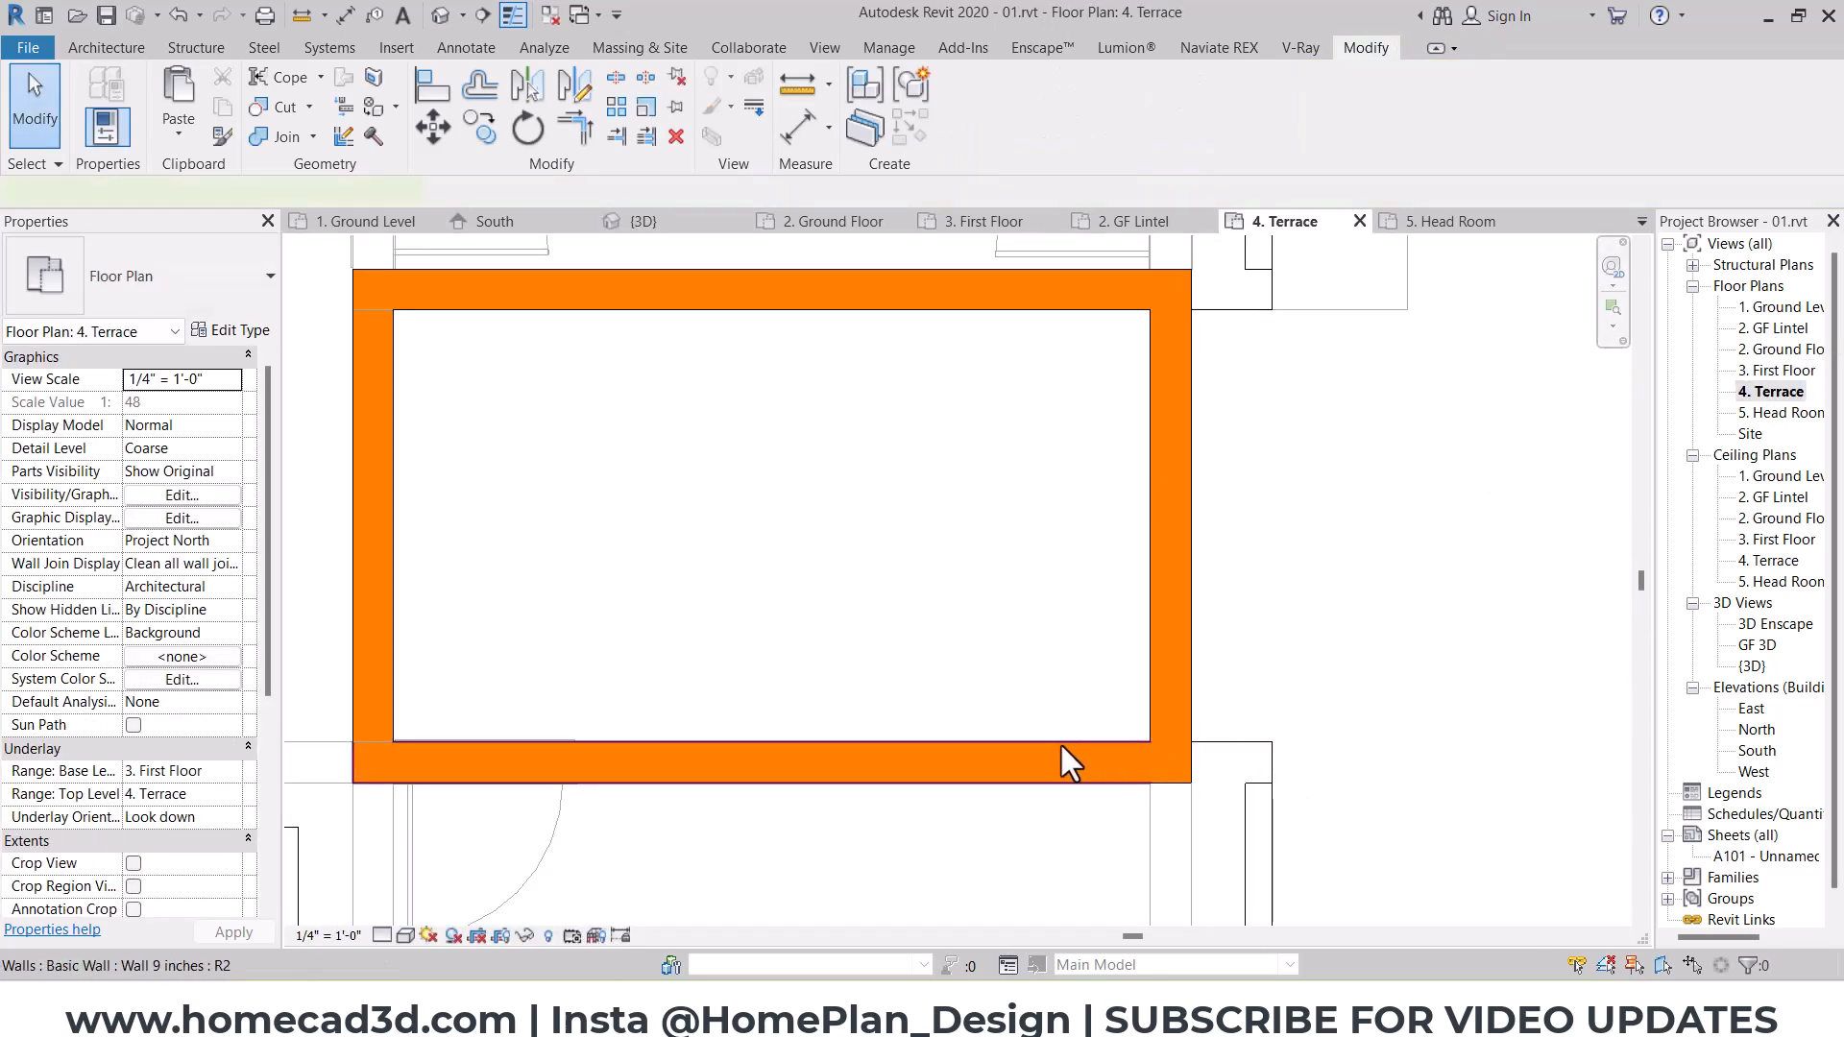
pyautogui.click(1069, 763)
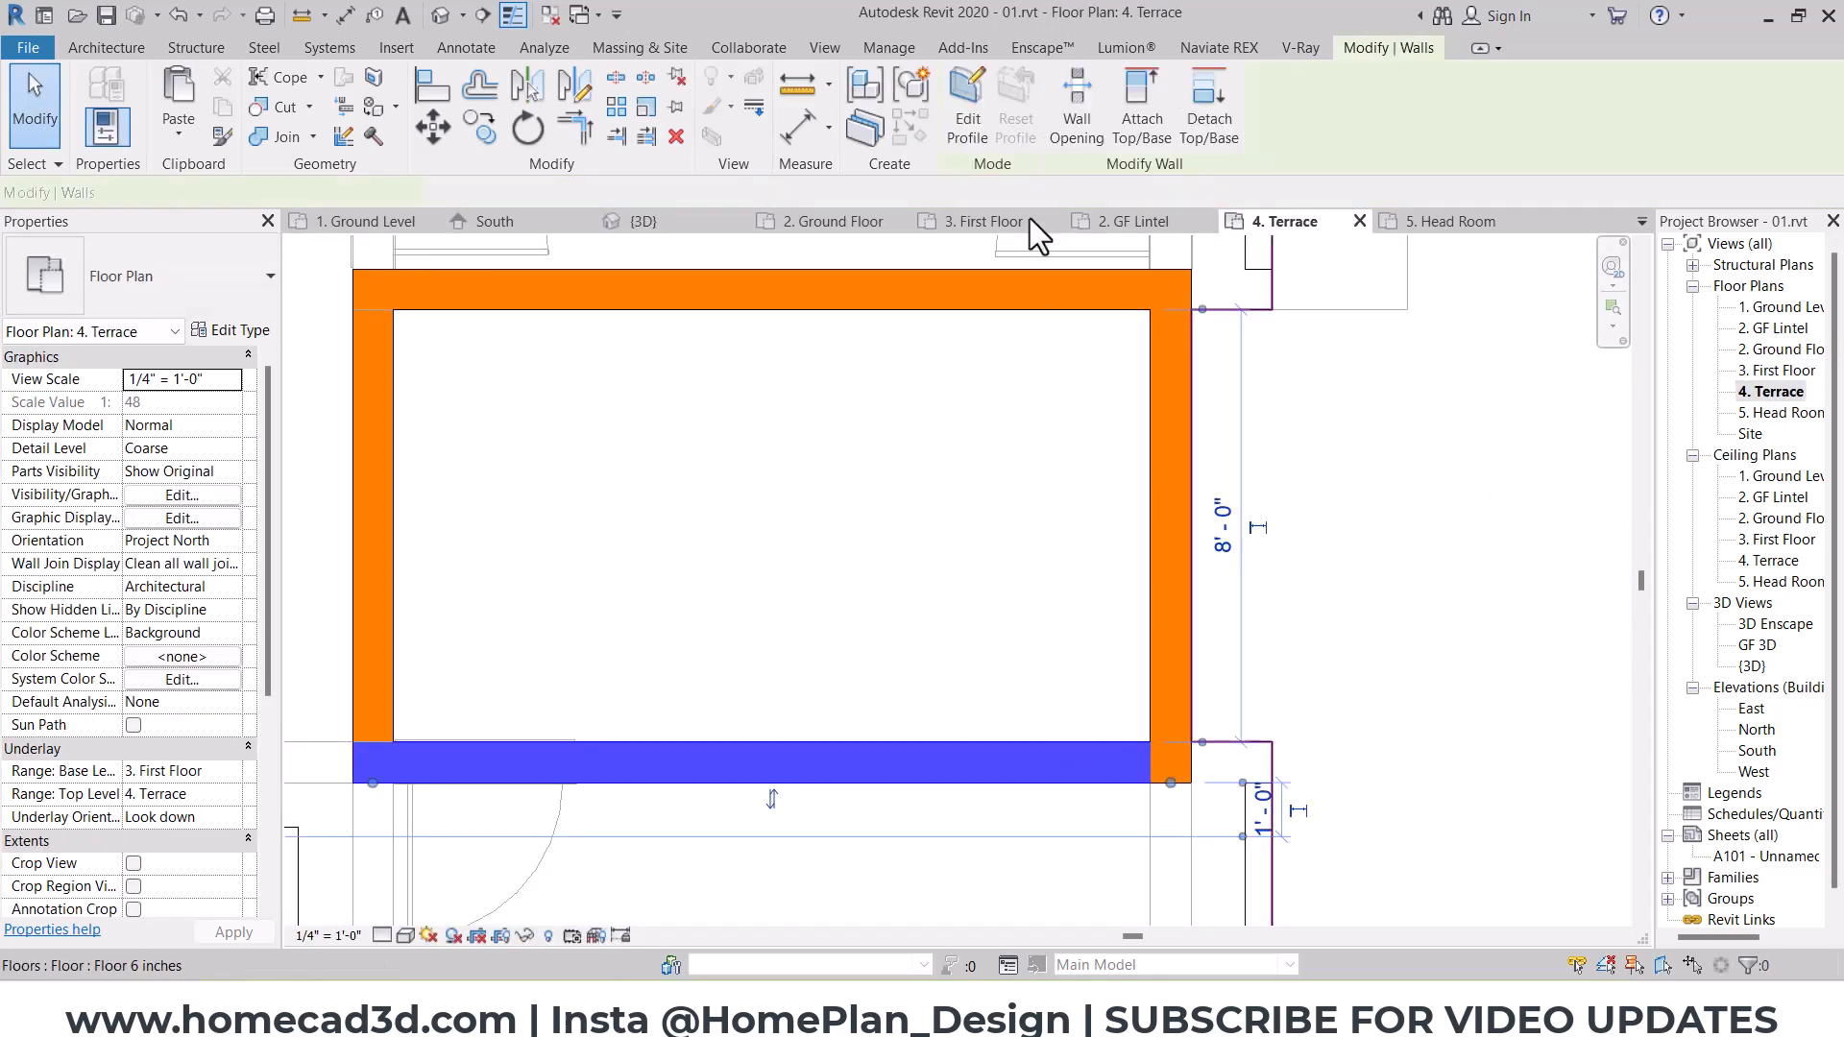
pyautogui.click(924, 133)
pyautogui.click(230, 494)
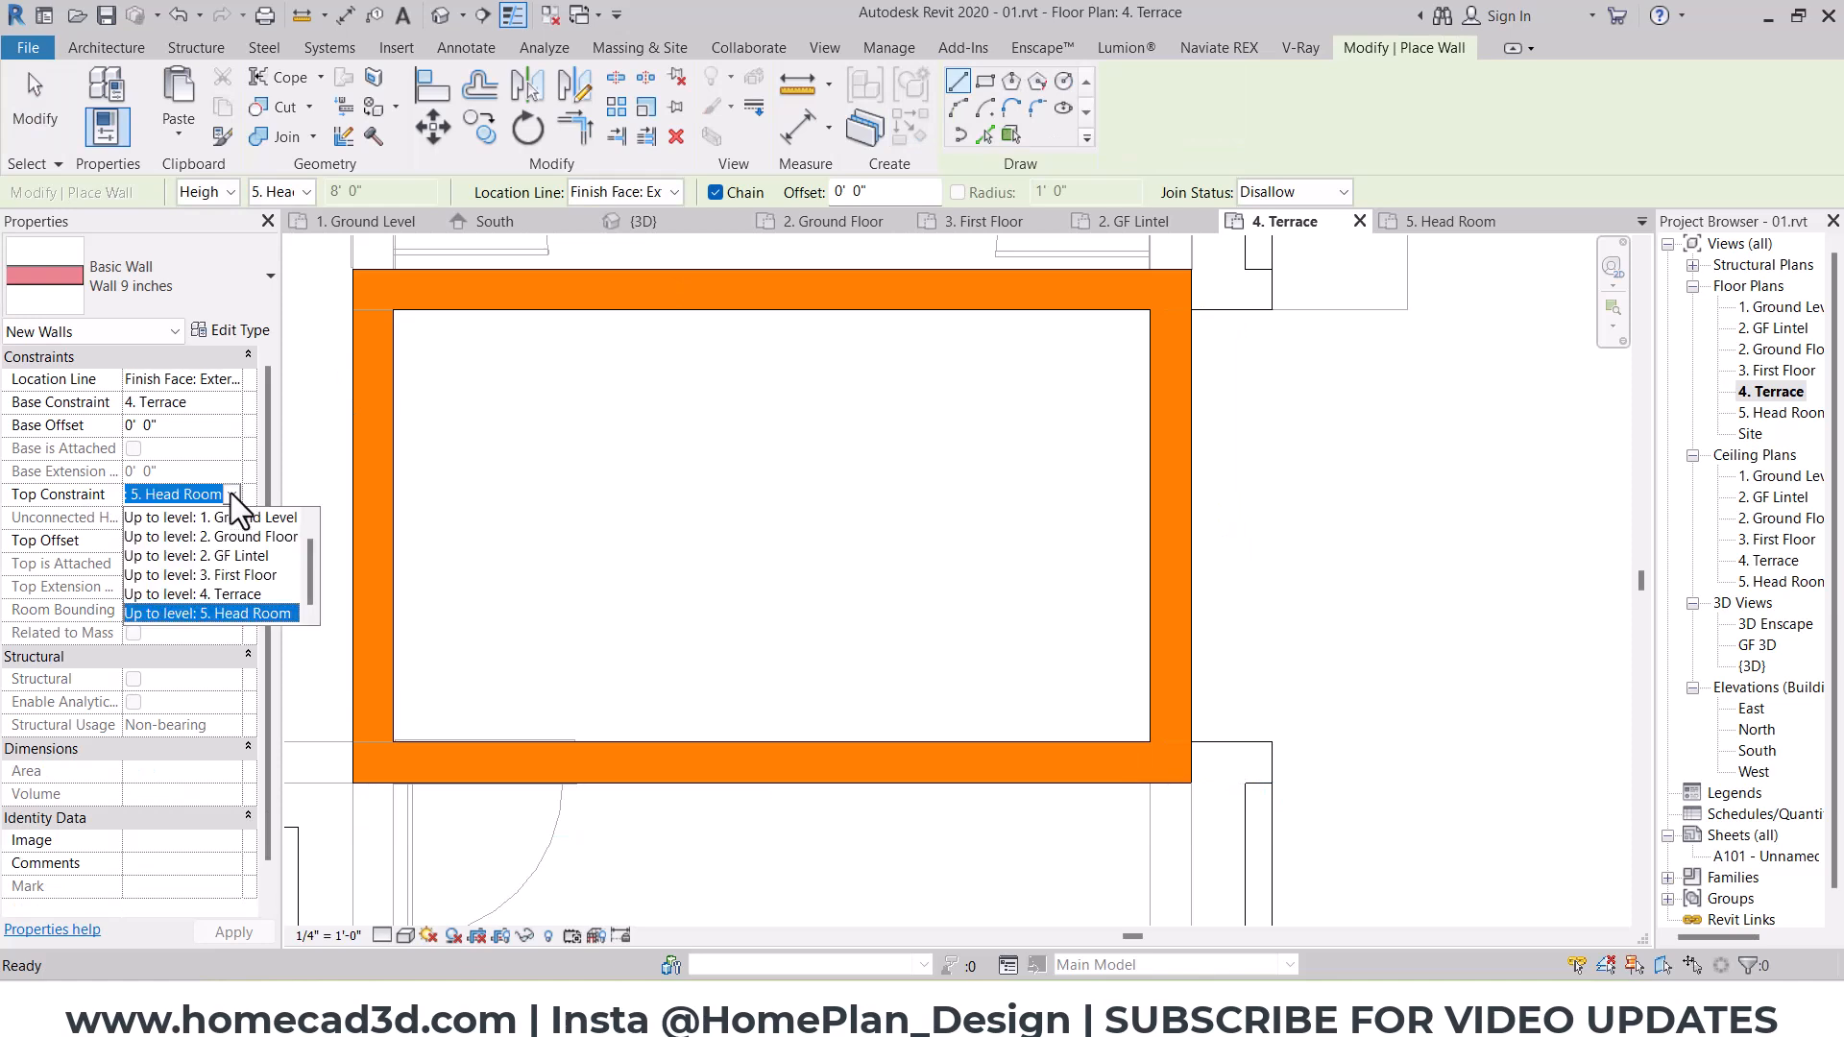
pyautogui.click(185, 510)
pyautogui.write('3\'  0"')
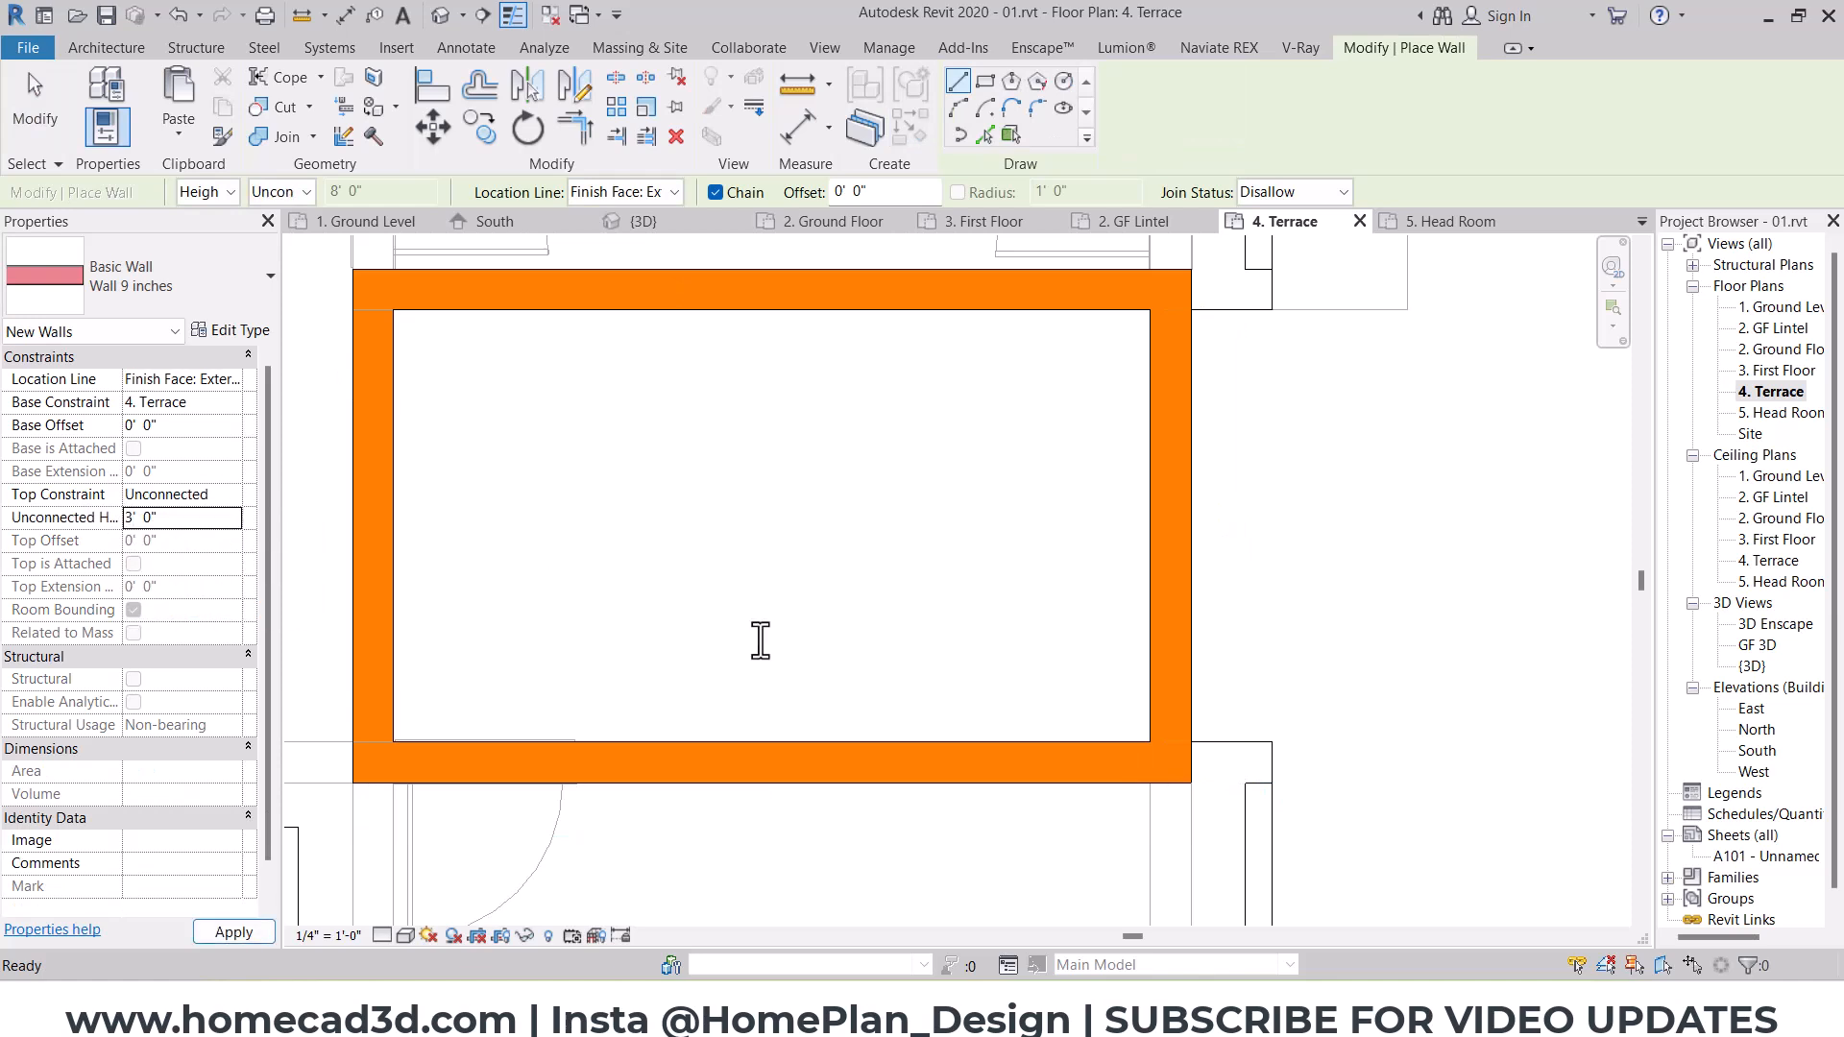
pyautogui.scroll(3, 1276, 768)
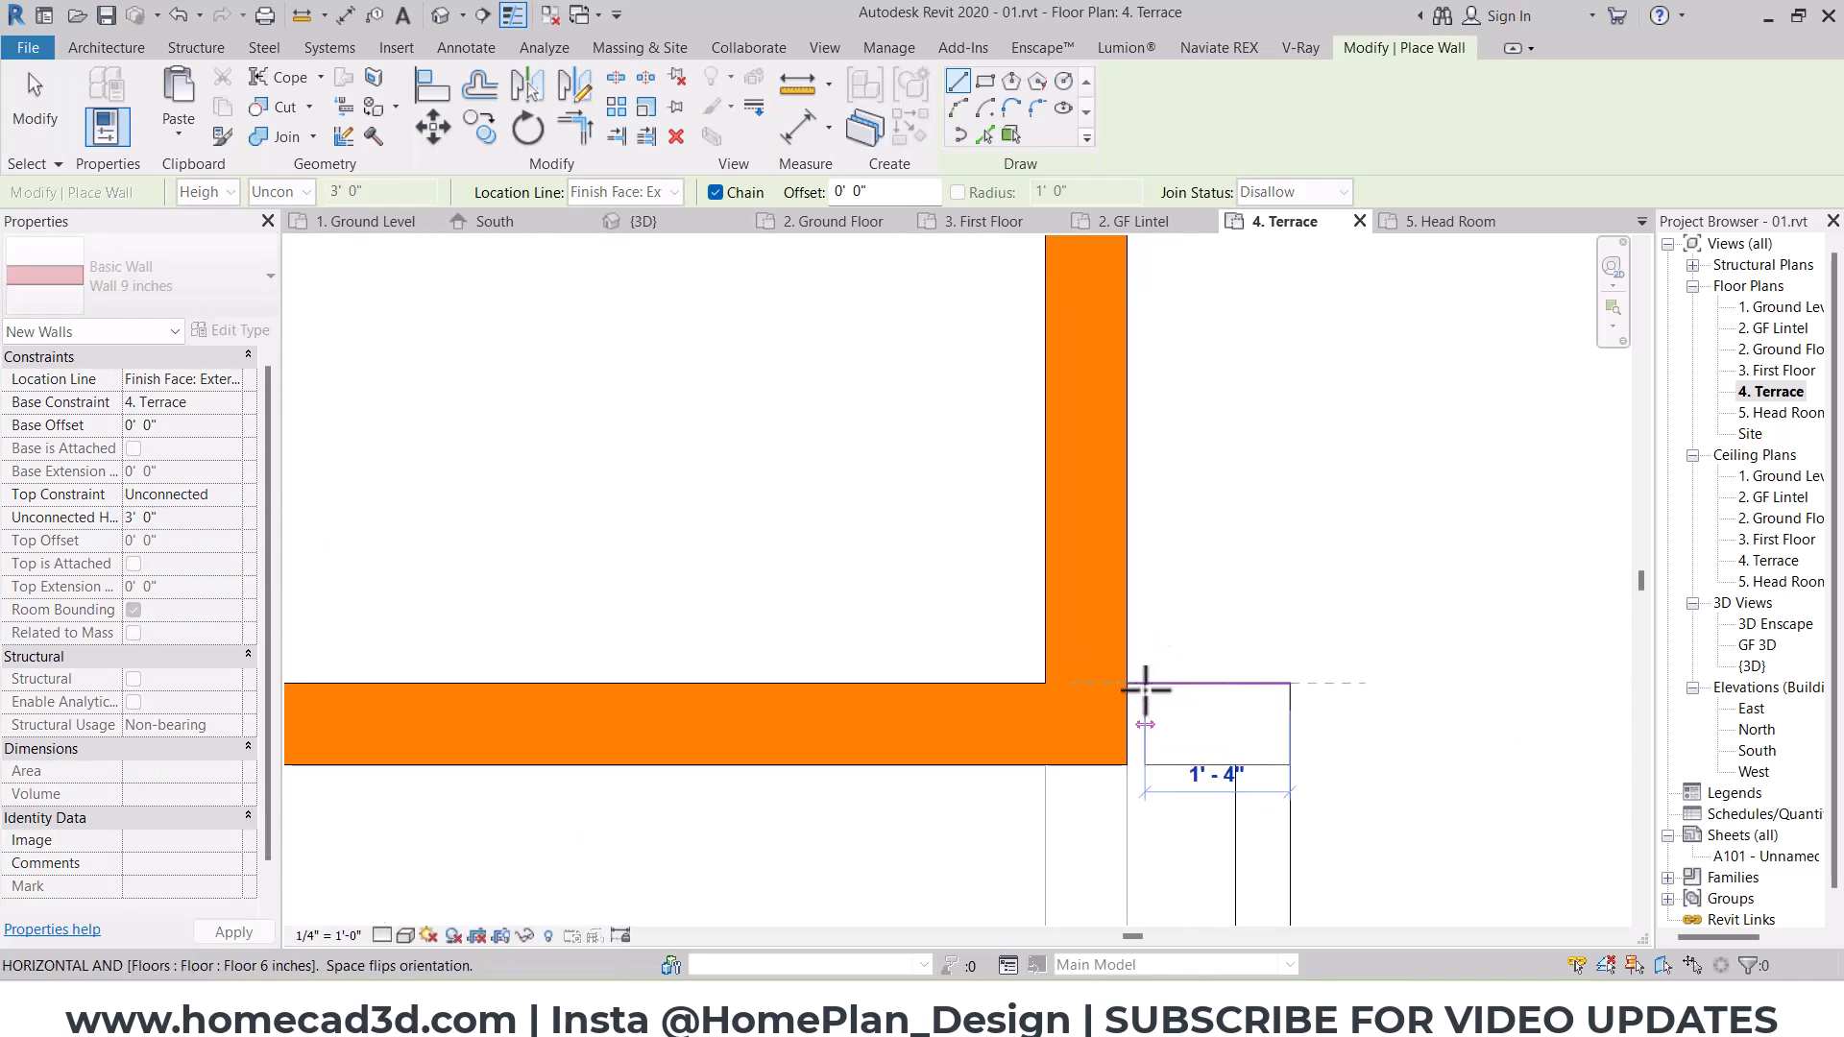
pyautogui.click(1131, 690)
pyautogui.press('Escape')
pyautogui.scroll(-2, 1131, 701)
pyautogui.moveTo(1242, 543); pyautogui.dragTo(1095, 807, button='middle')
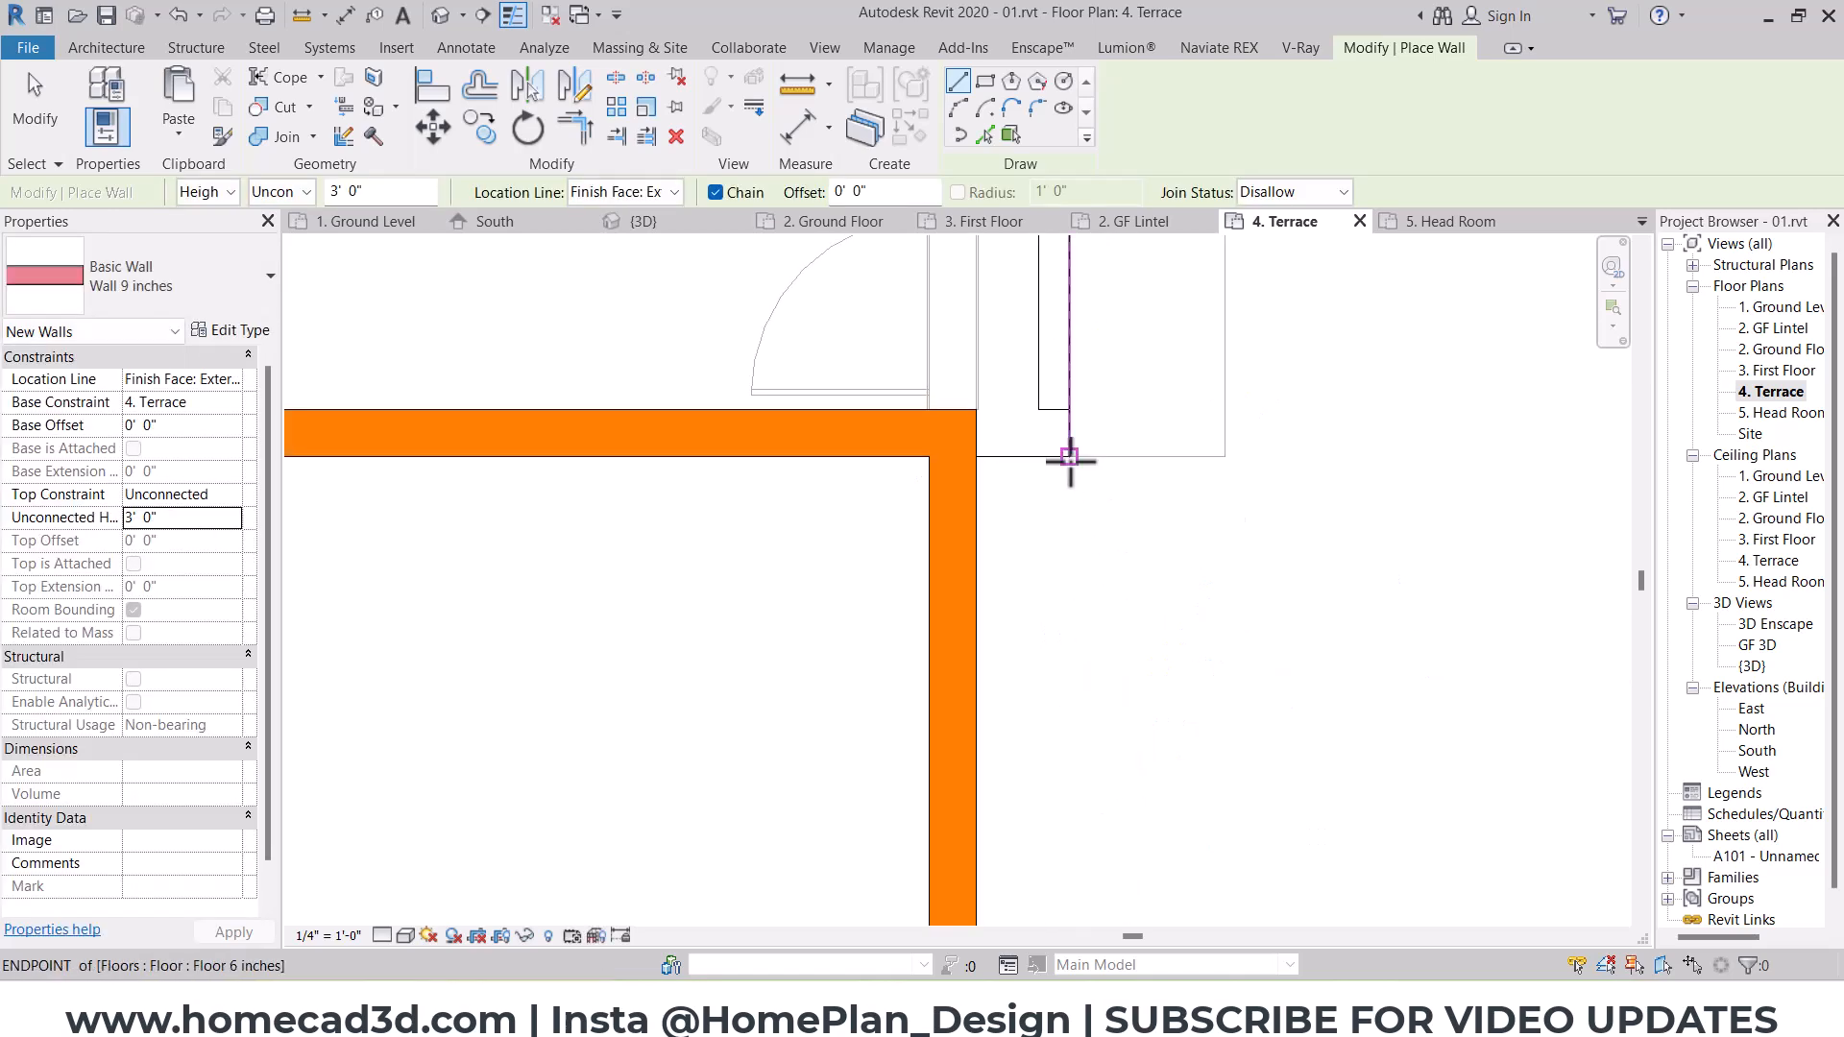
pyautogui.press('Escape')
pyautogui.press('Escape')
# Step: In the 3D view, delete the parapet walls around the south-east room's roof, including the short return beside the head room
pyautogui.click(444, 16)
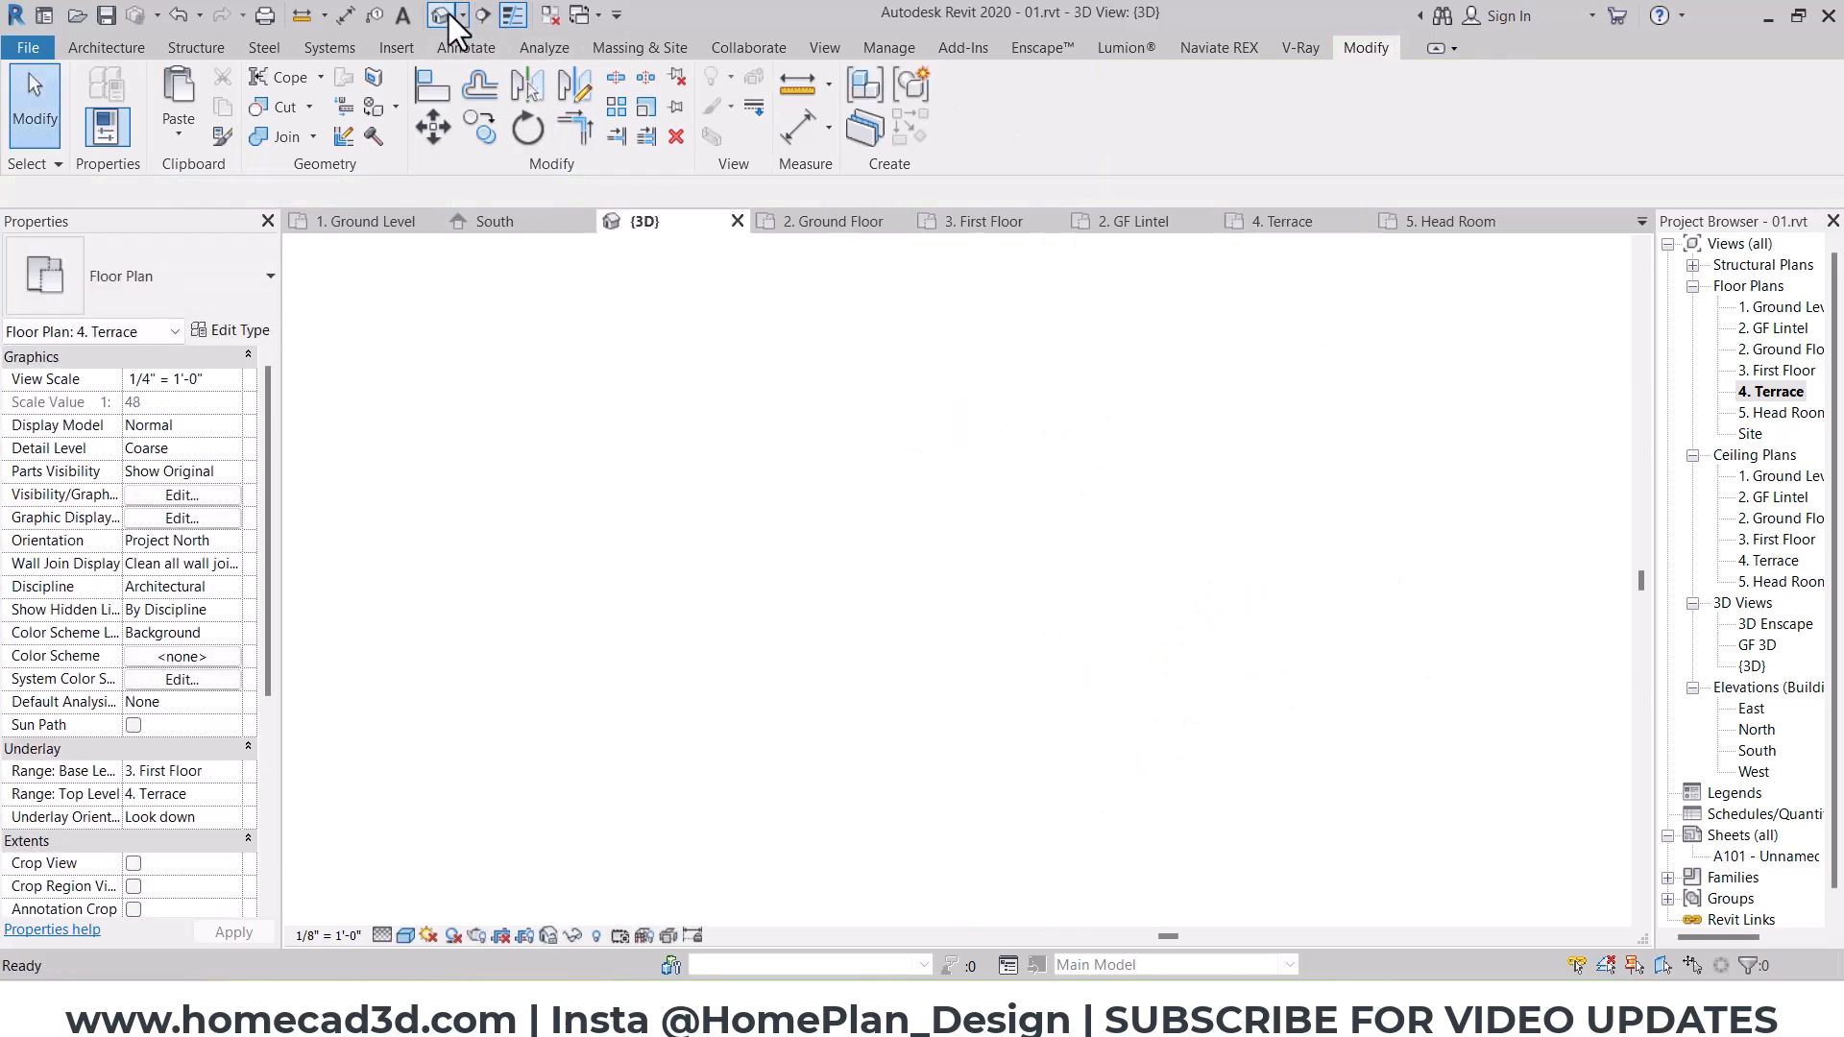
pyautogui.scroll(-5, 1189, 479)
pyautogui.keyDown('shift'); pyautogui.moveTo(1270, 641); pyautogui.dragTo(1295, 588, button='middle'); pyautogui.keyUp('shift')
pyautogui.scroll(-3, 1115, 568)
pyautogui.keyDown('shift'); pyautogui.moveTo(1212, 654); pyautogui.dragTo(1443, 630, button='middle'); pyautogui.keyUp('shift')
pyautogui.keyDown('shift'); pyautogui.moveTo(941, 649); pyautogui.dragTo(1141, 625, button='middle'); pyautogui.keyUp('shift')
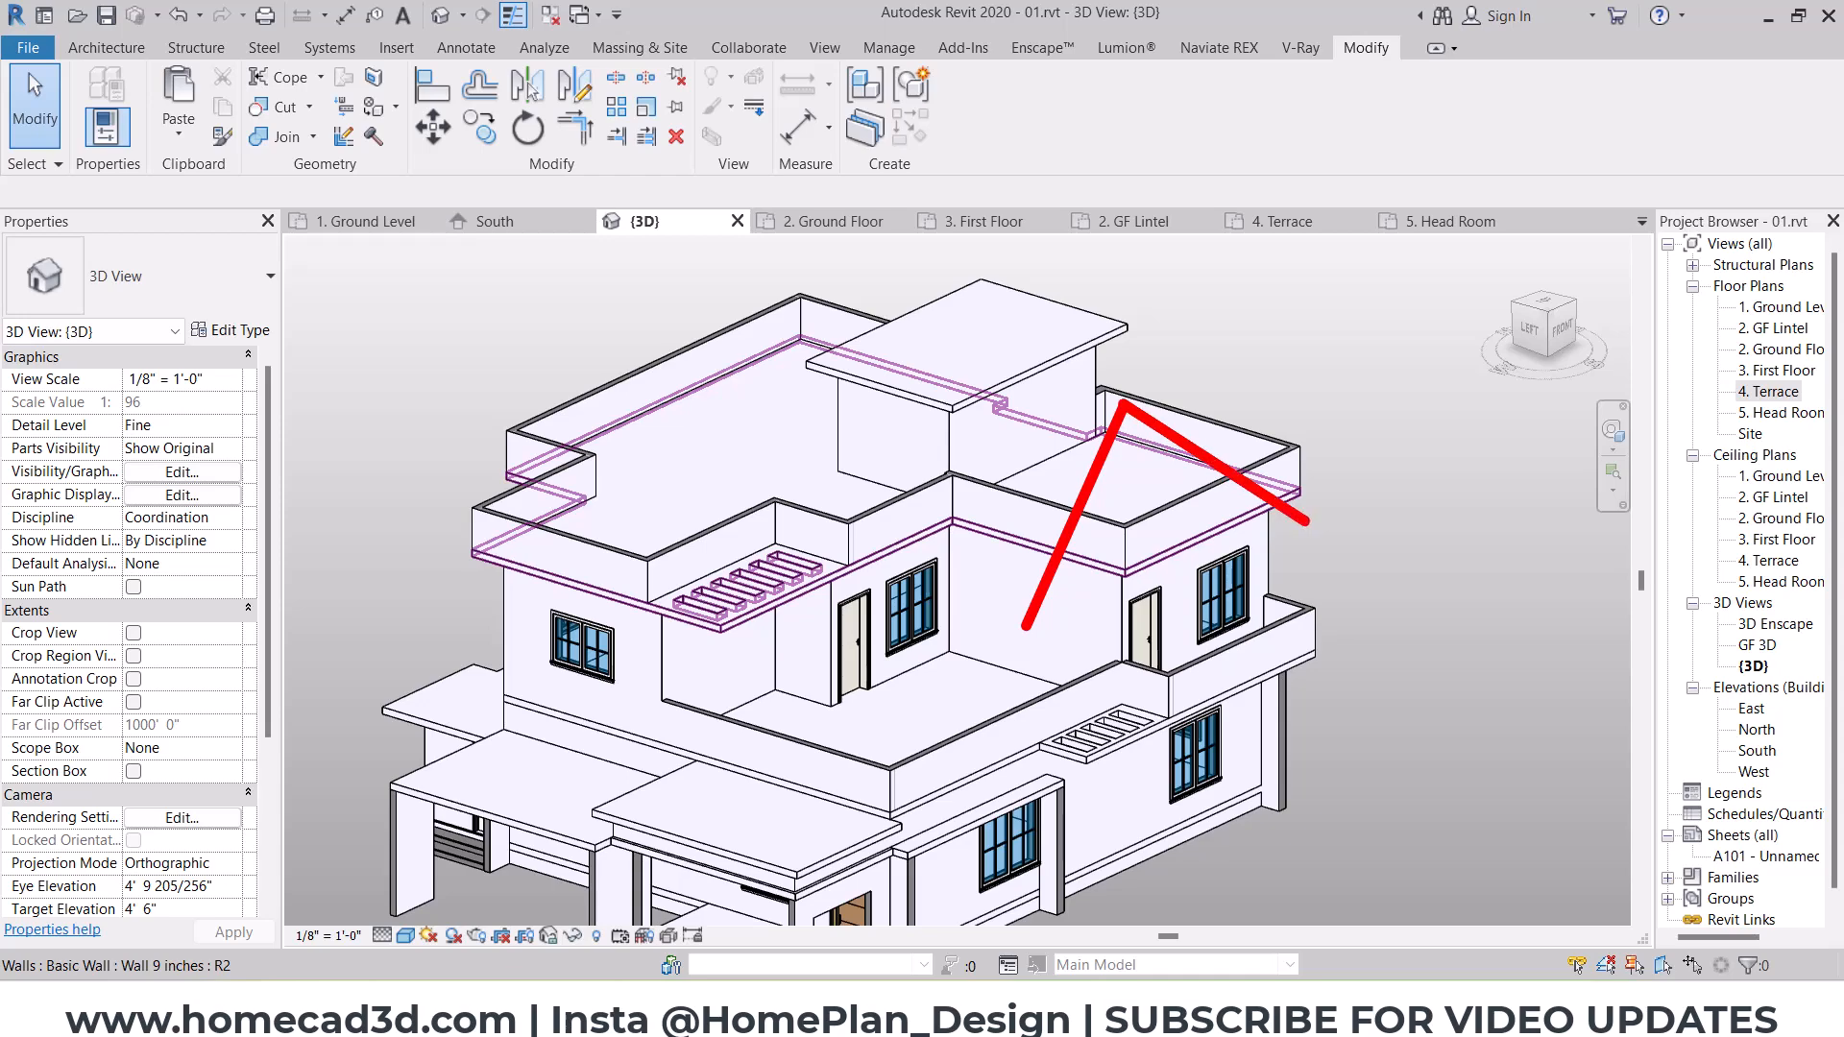
pyautogui.keyDown('shift'); pyautogui.moveTo(1408, 617); pyautogui.dragTo(1352, 674, button='middle'); pyautogui.keyUp('shift')
pyautogui.scroll(2, 1103, 515)
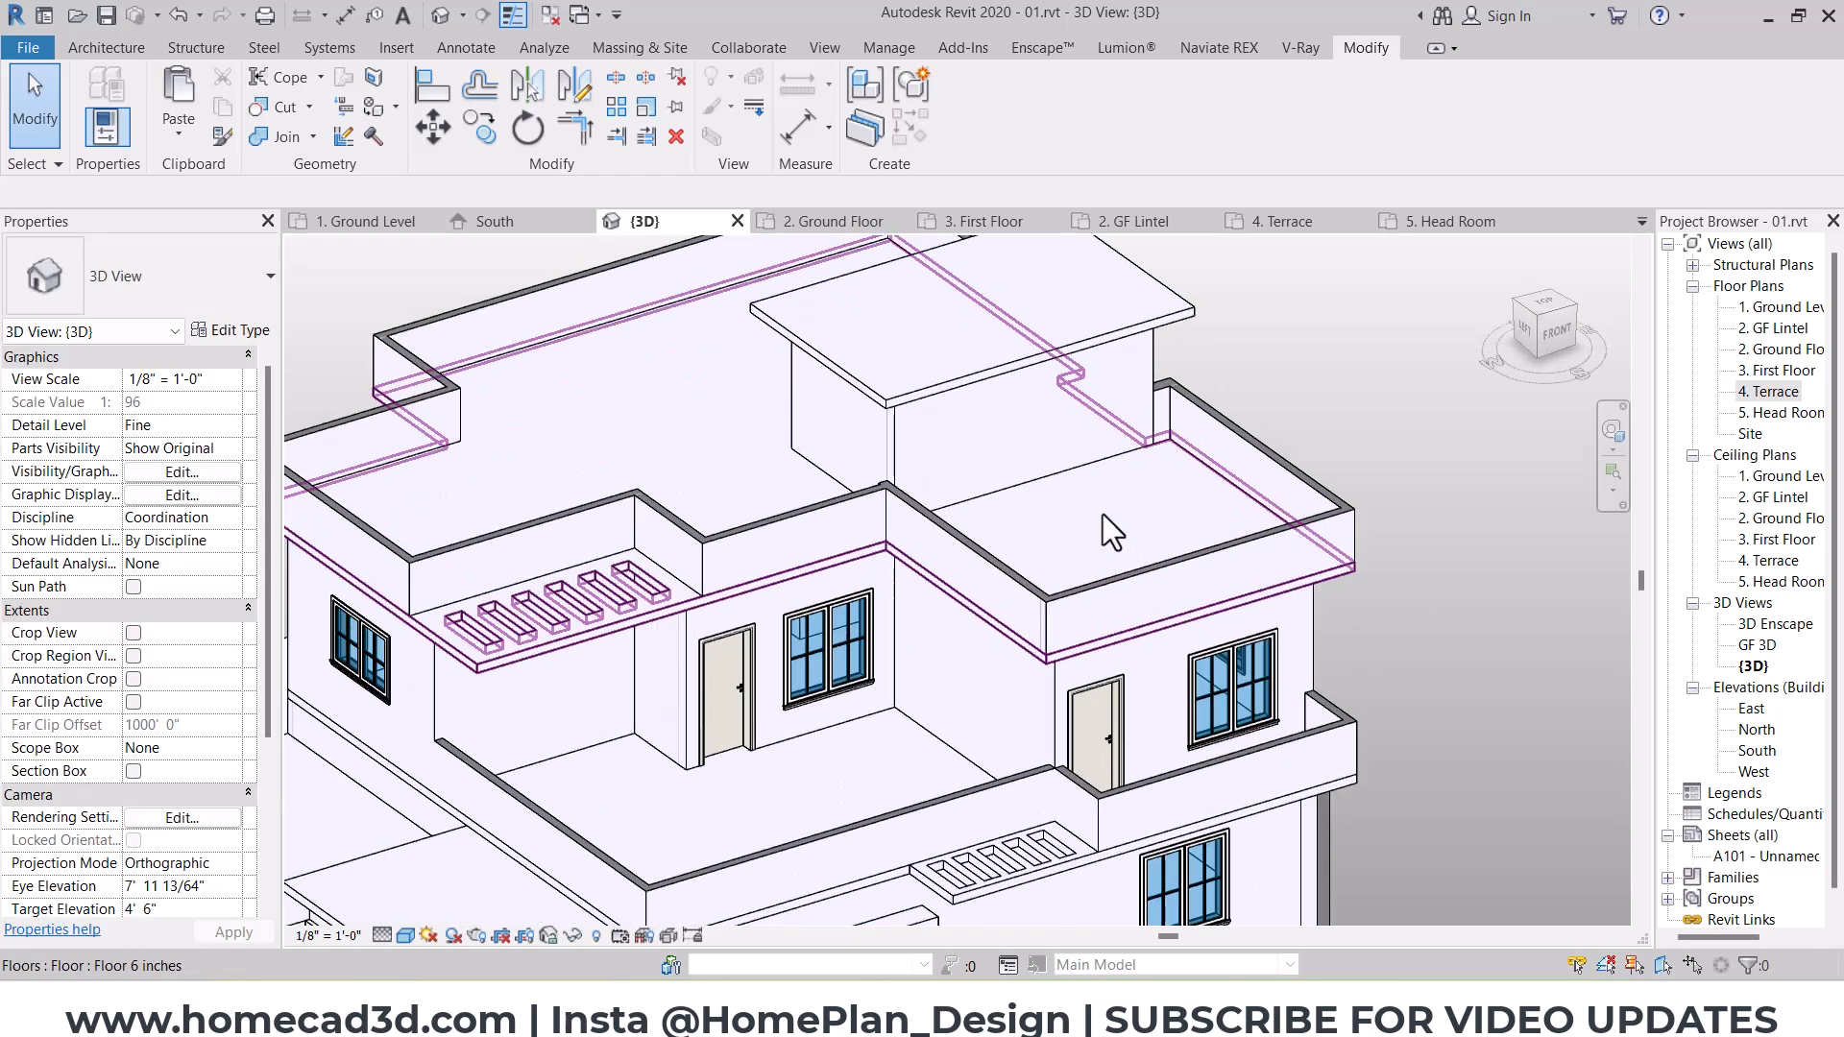
pyautogui.click(1028, 569)
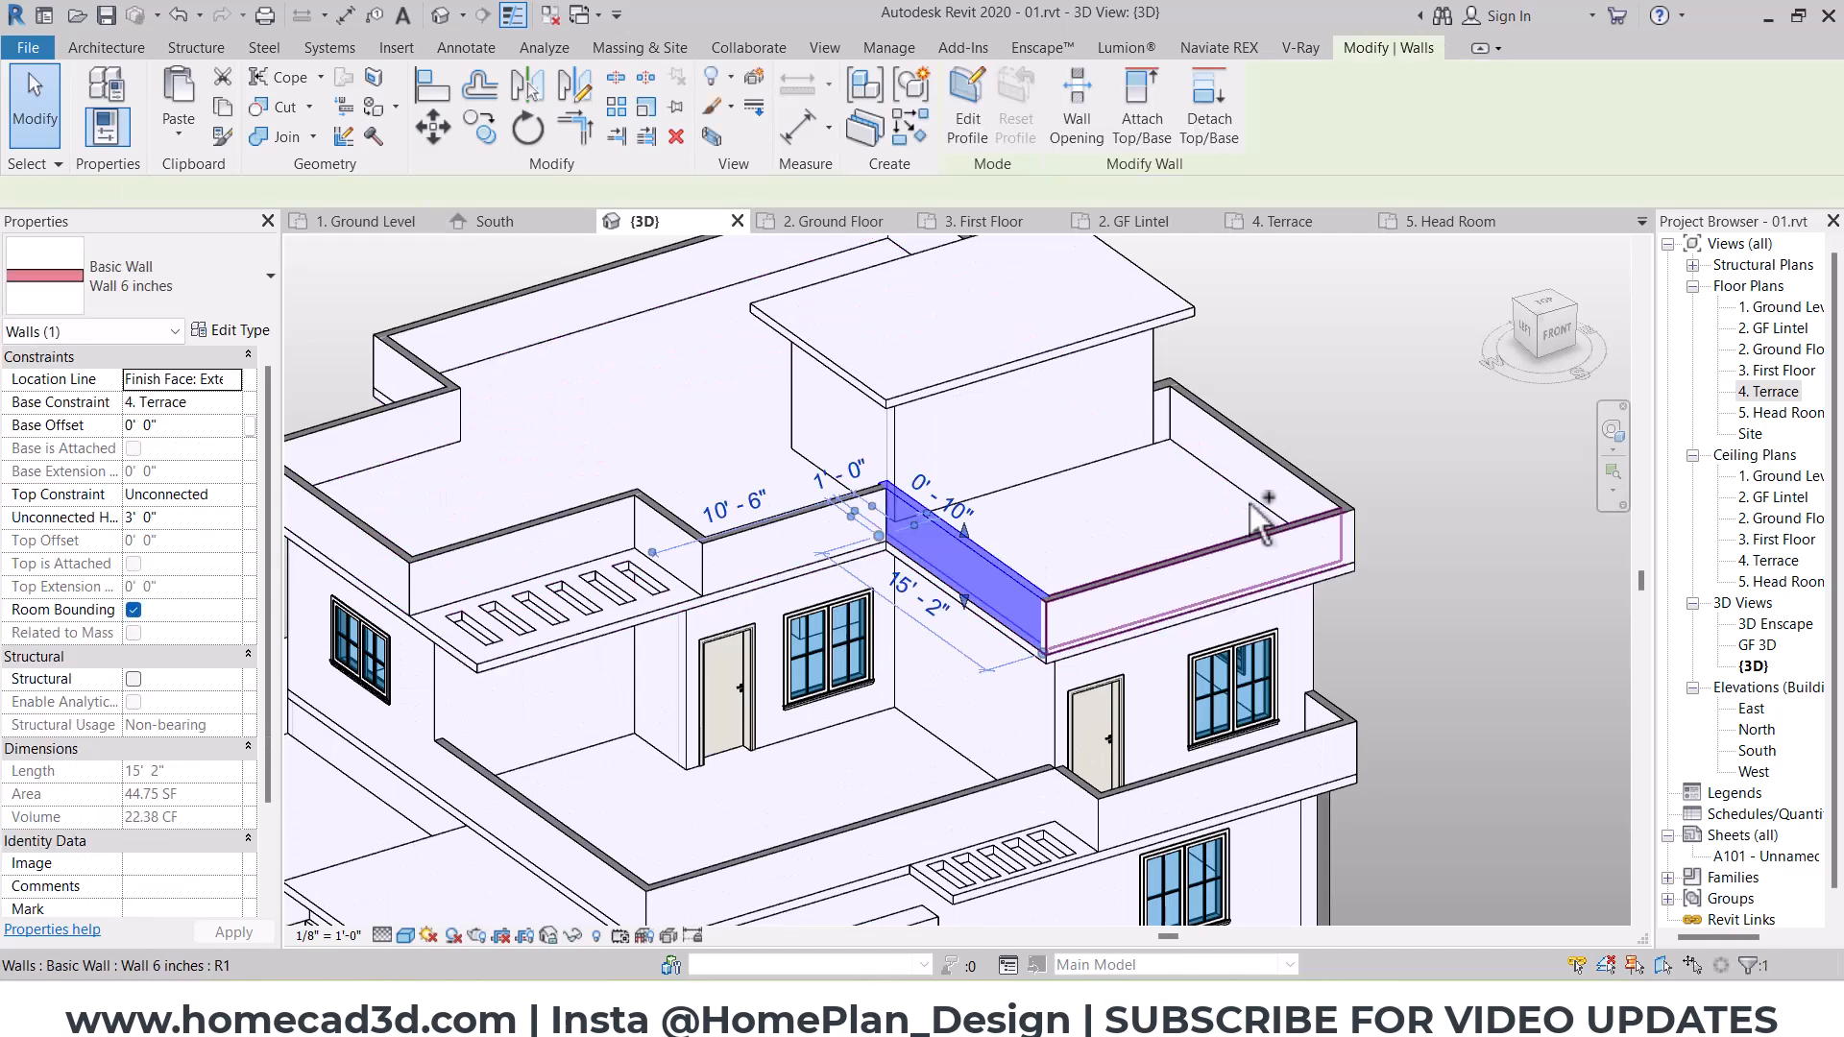
pyautogui.keyDown('ctrl'); pyautogui.click(1257, 538); pyautogui.keyUp('ctrl')
pyautogui.keyDown('ctrl'); pyautogui.click(1249, 469); pyautogui.keyUp('ctrl')
pyautogui.scroll(2, 1185, 398)
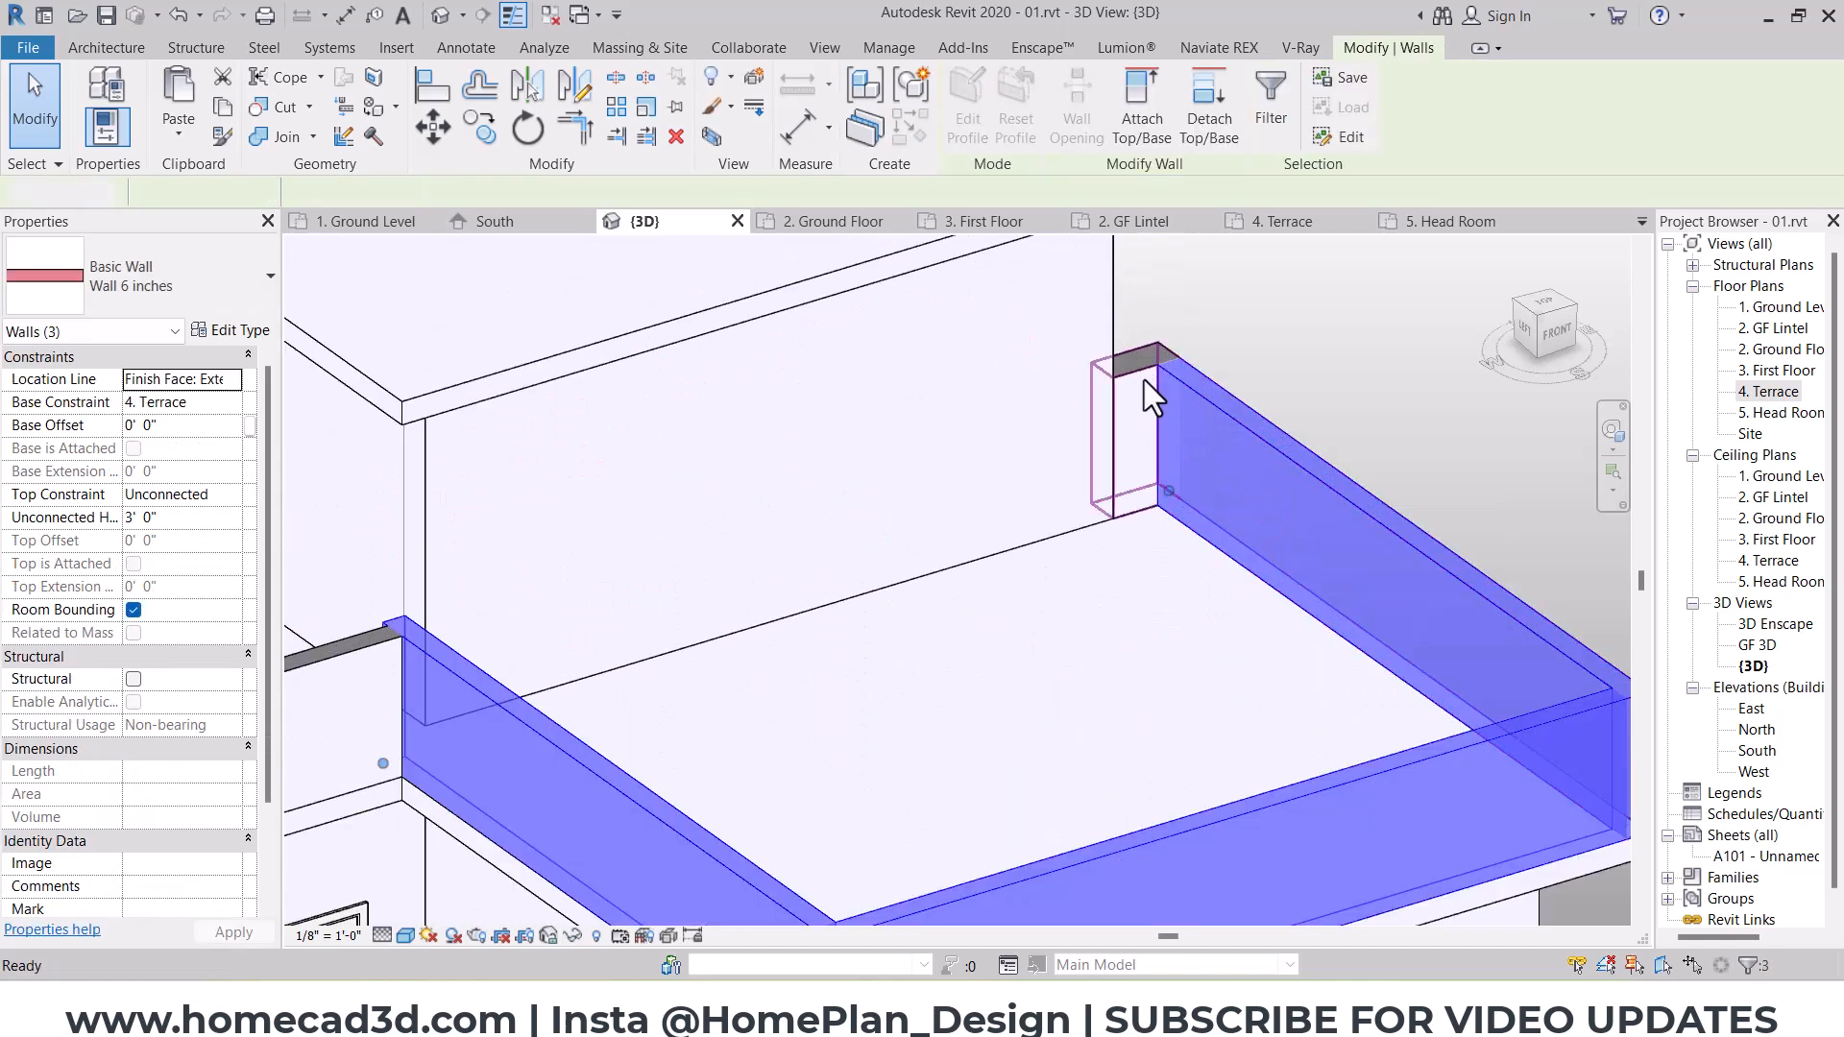
pyautogui.press('Delete')
# Step: Edit the terrace slab's boundary and align its west and south edges over the south-east room with the outer wall faces
pyautogui.scroll(-1, 1088, 452)
pyautogui.moveTo(730, 615); pyautogui.dragTo(908, 625, button='middle')
pyautogui.click(1212, 619)
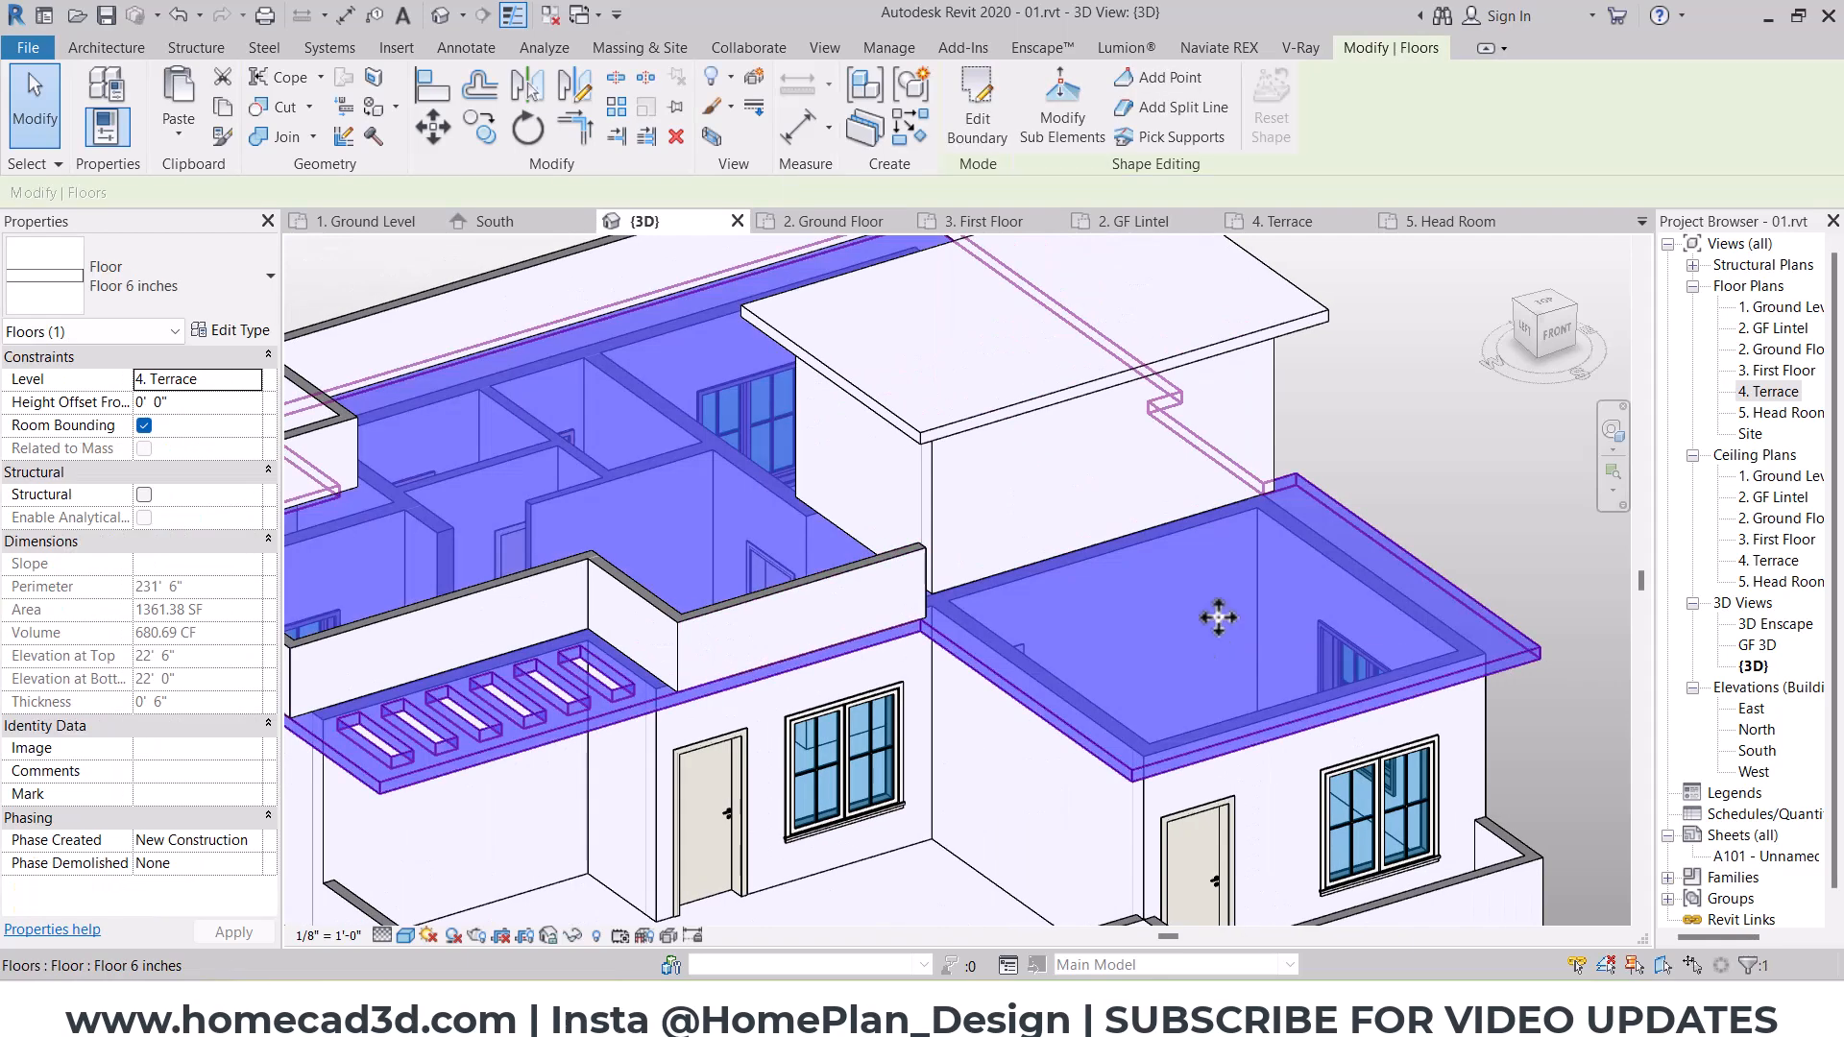
pyautogui.click(976, 105)
pyautogui.press('a')
pyautogui.press('l')
pyautogui.scroll(3, 1018, 712)
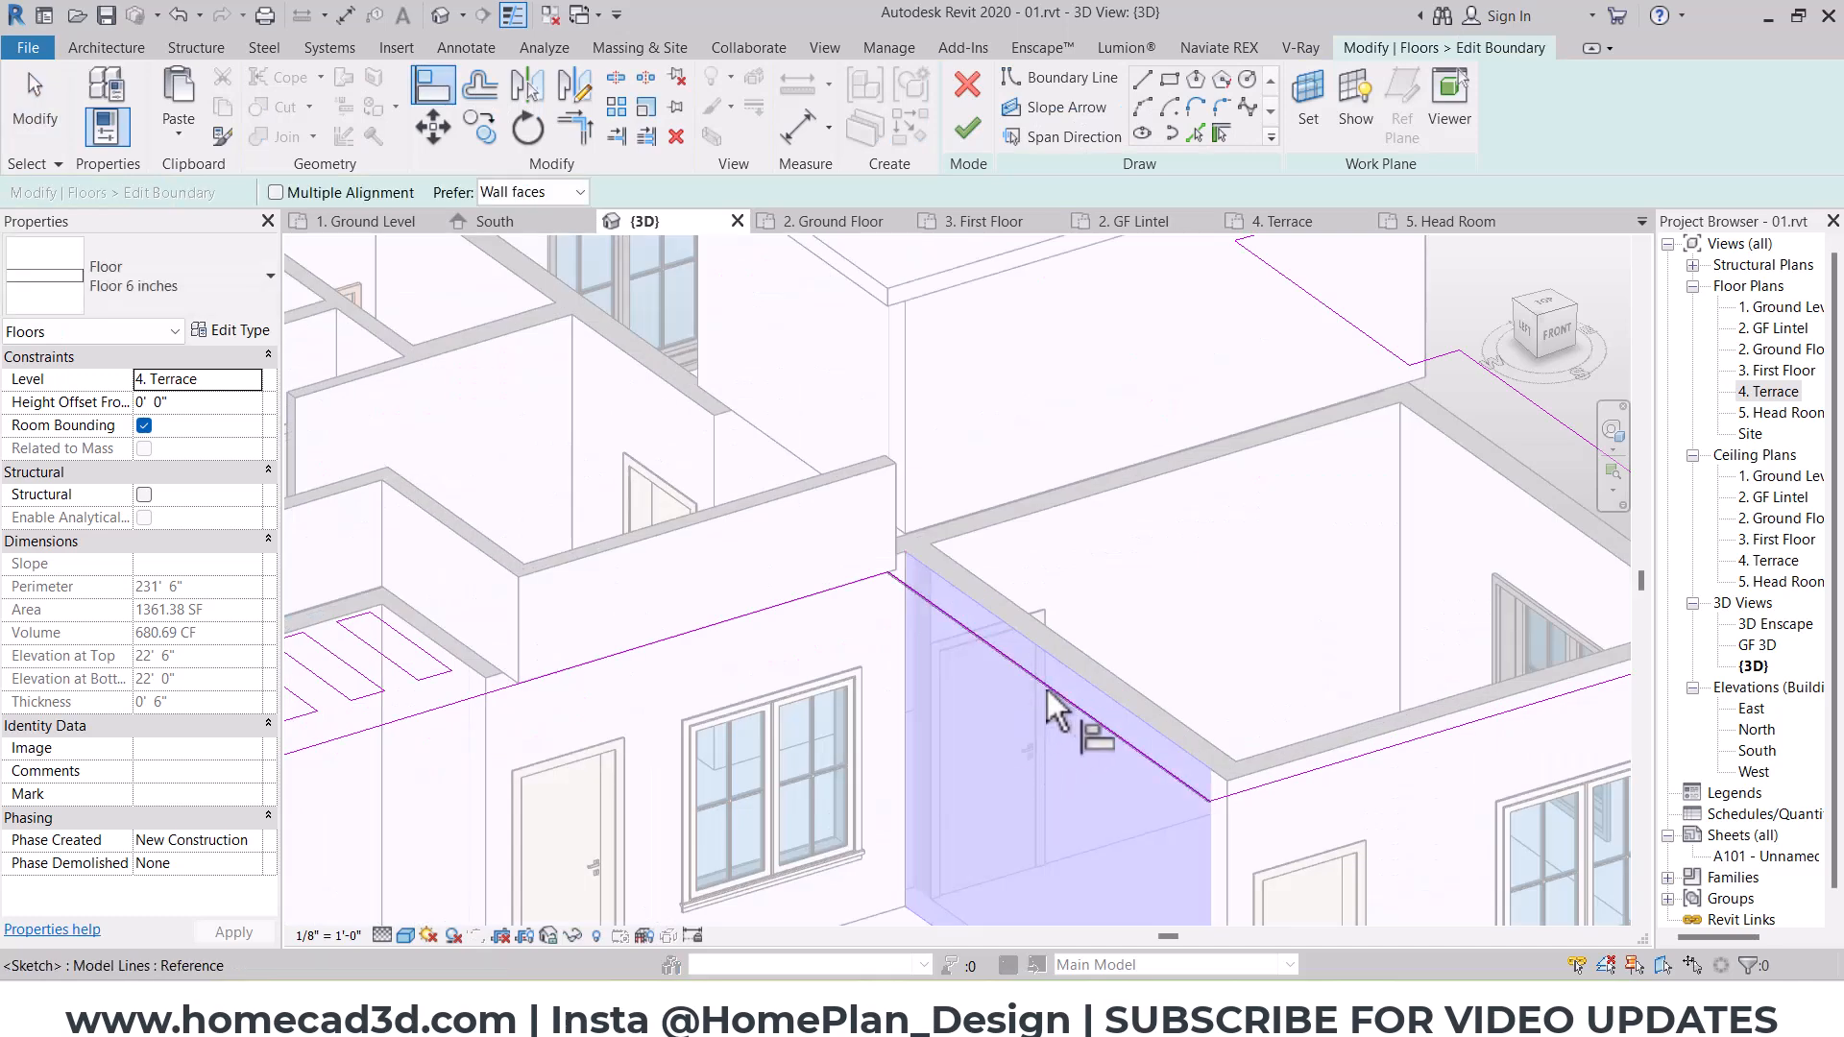
pyautogui.click(1047, 689)
pyautogui.click(1391, 780)
pyautogui.click(1393, 757)
# Step: Align the slab's east edge with the south-east room's outer wall face, delete the too-short line, and finish the boundary
pyautogui.scroll(-3, 1391, 734)
pyautogui.keyDown('shift'); pyautogui.moveTo(1387, 709); pyautogui.dragTo(1304, 658, button='middle'); pyautogui.keyUp('shift')
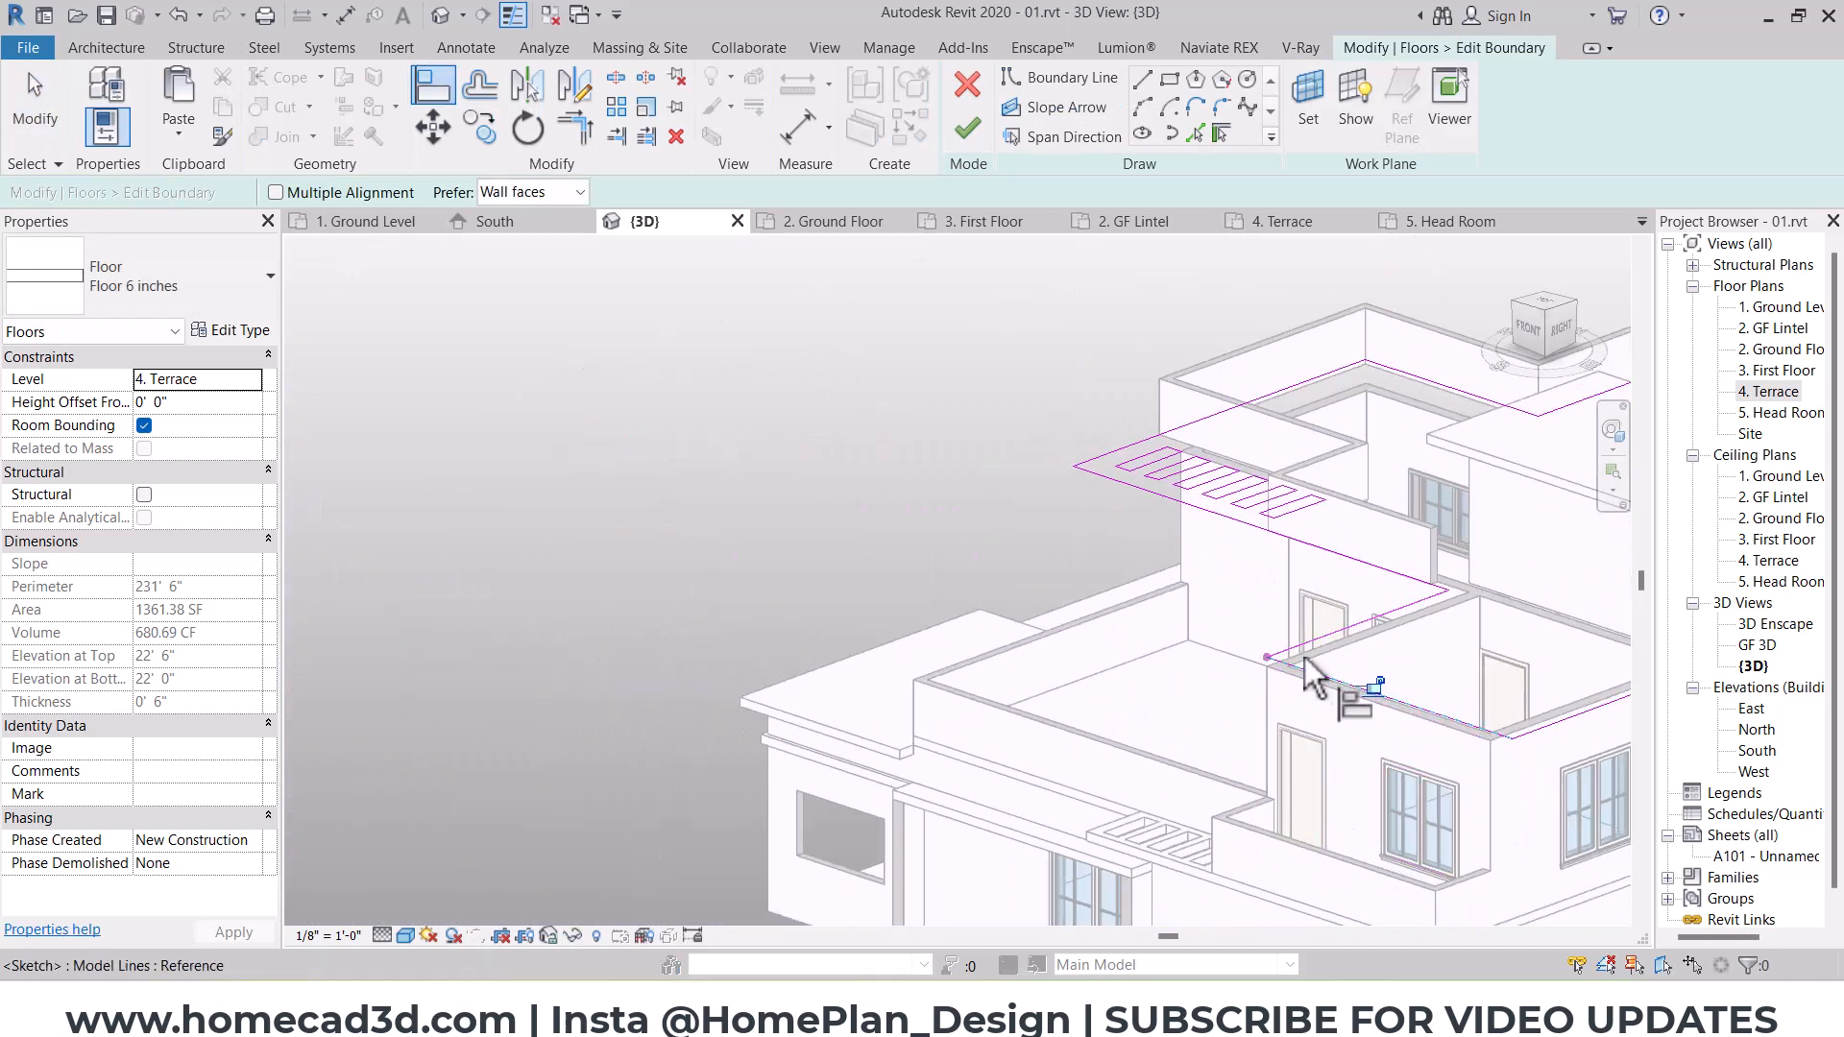
pyautogui.scroll(3, 1308, 672)
pyautogui.click(1205, 721)
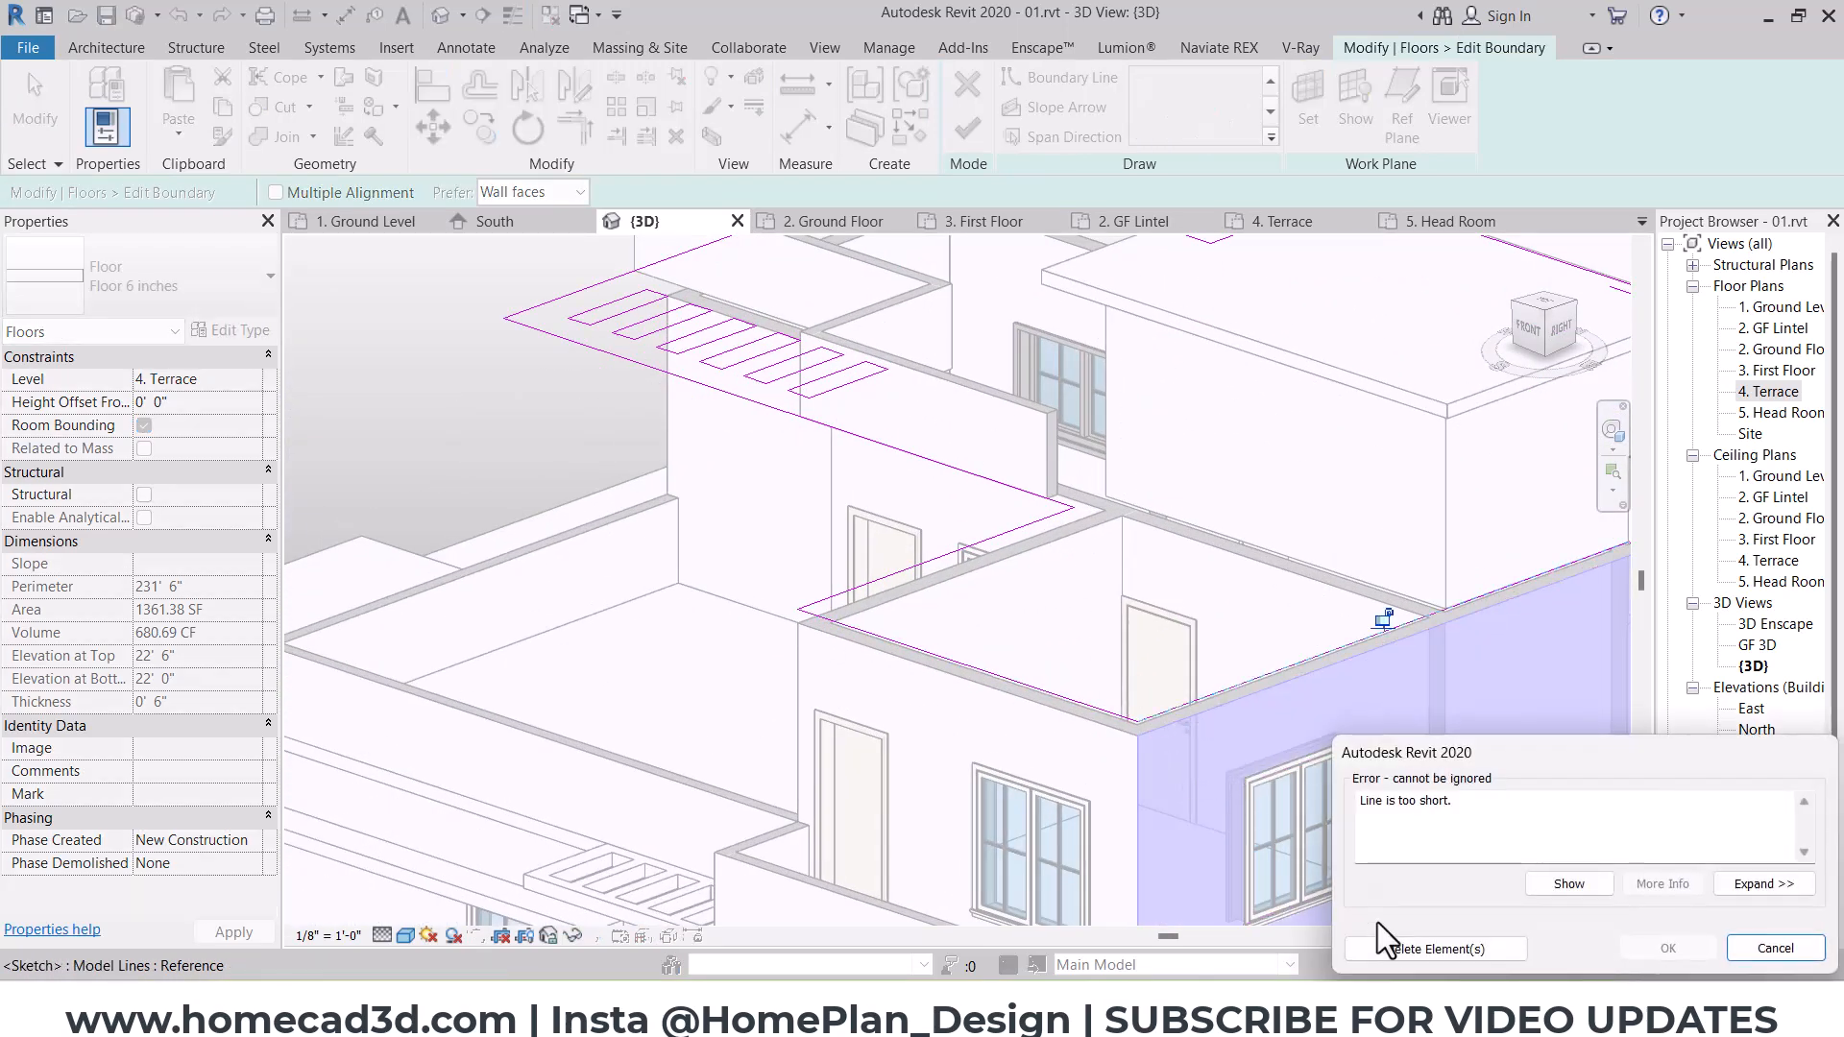
pyautogui.click(1425, 949)
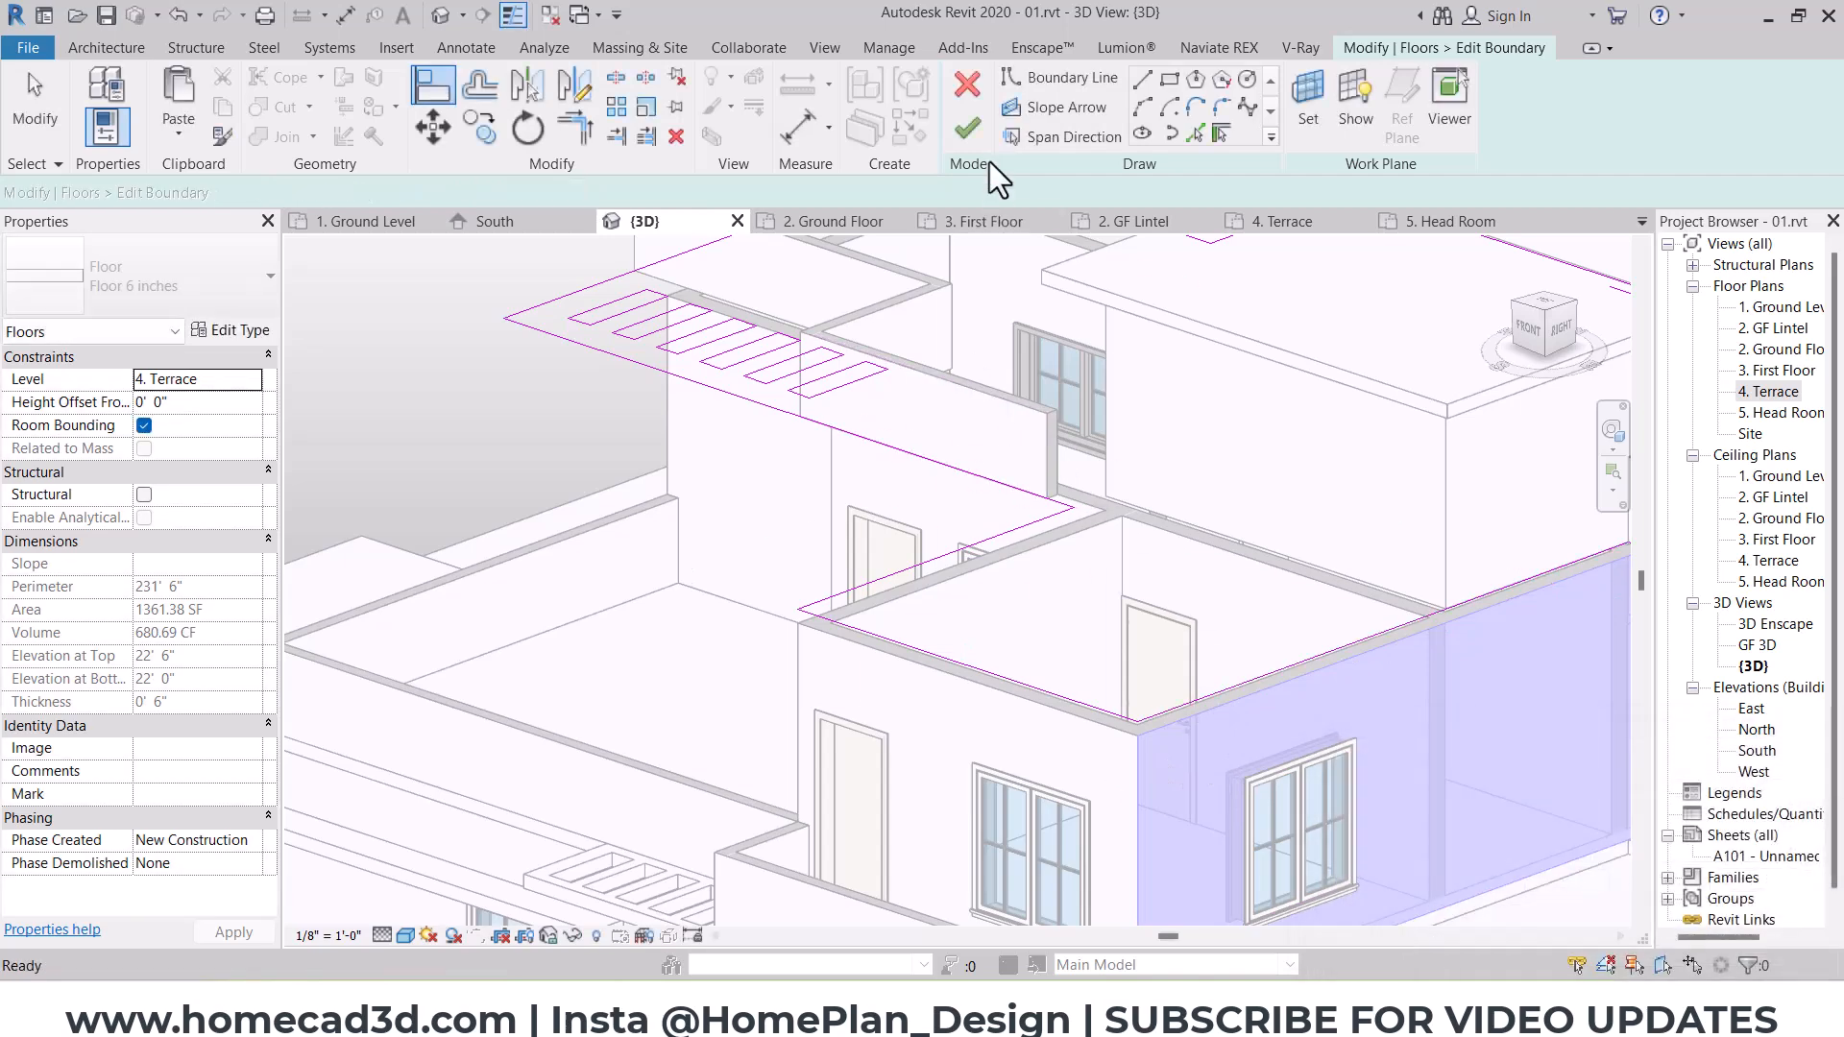
pyautogui.click(967, 128)
pyautogui.click(976, 516)
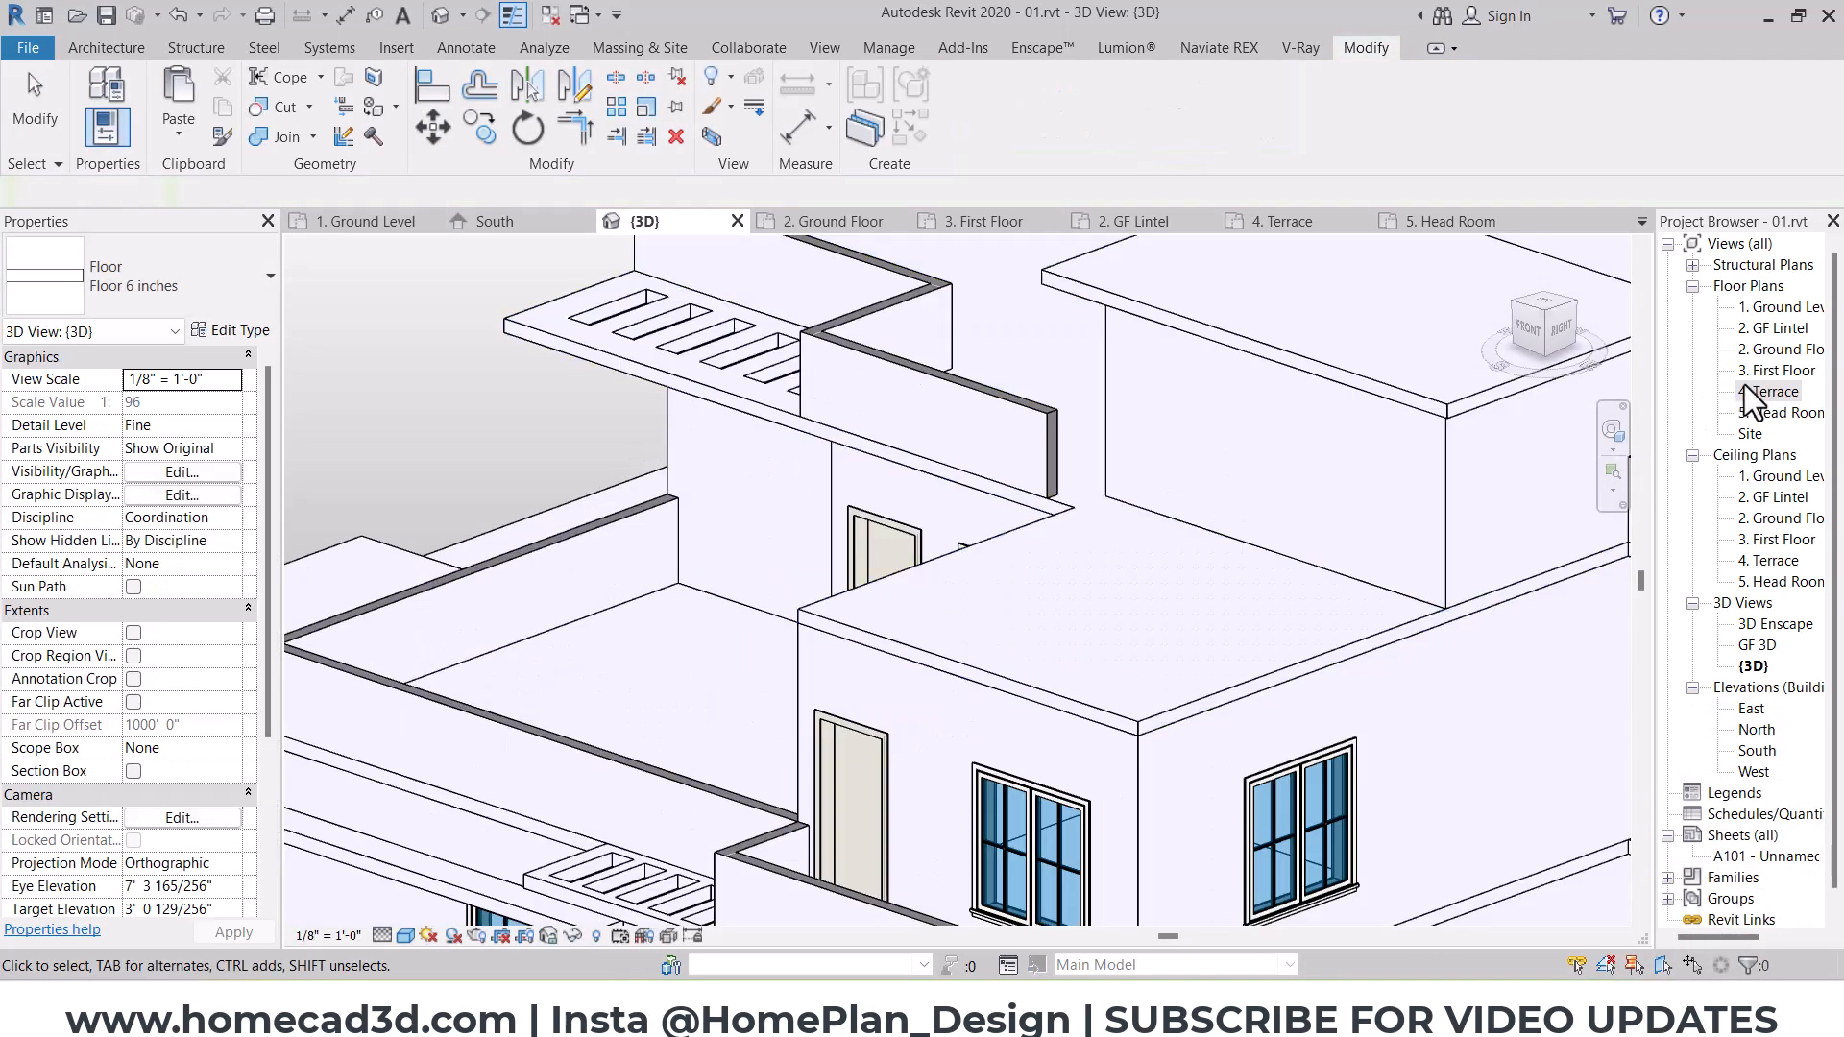
# Step: In the 4. Terrace plan, start a footprint roof and sketch a rectangular boundary offset 2' 0" outside the south-east room
pyautogui.doubleClick(1758, 391)
pyautogui.scroll(-4, 885, 551)
pyautogui.moveTo(779, 776); pyautogui.dragTo(869, 630, button='middle')
pyautogui.scroll(2, 868, 630)
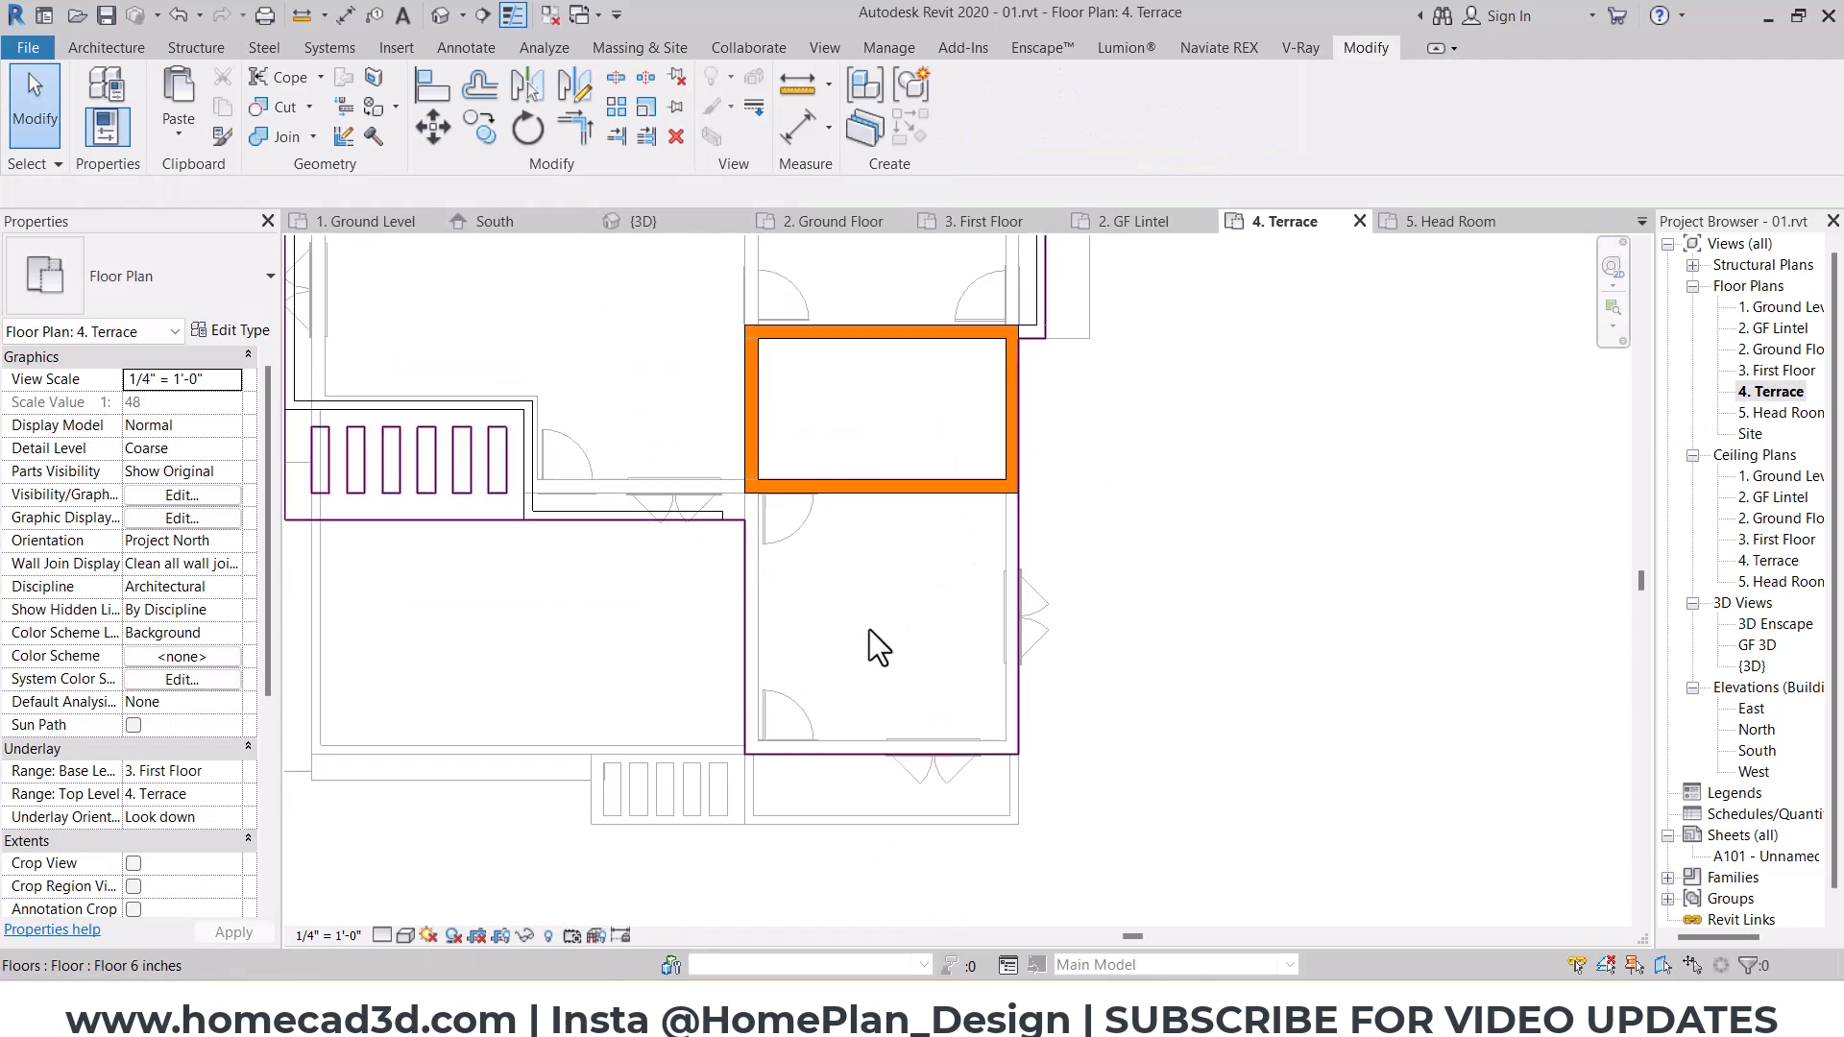
pyautogui.click(111, 52)
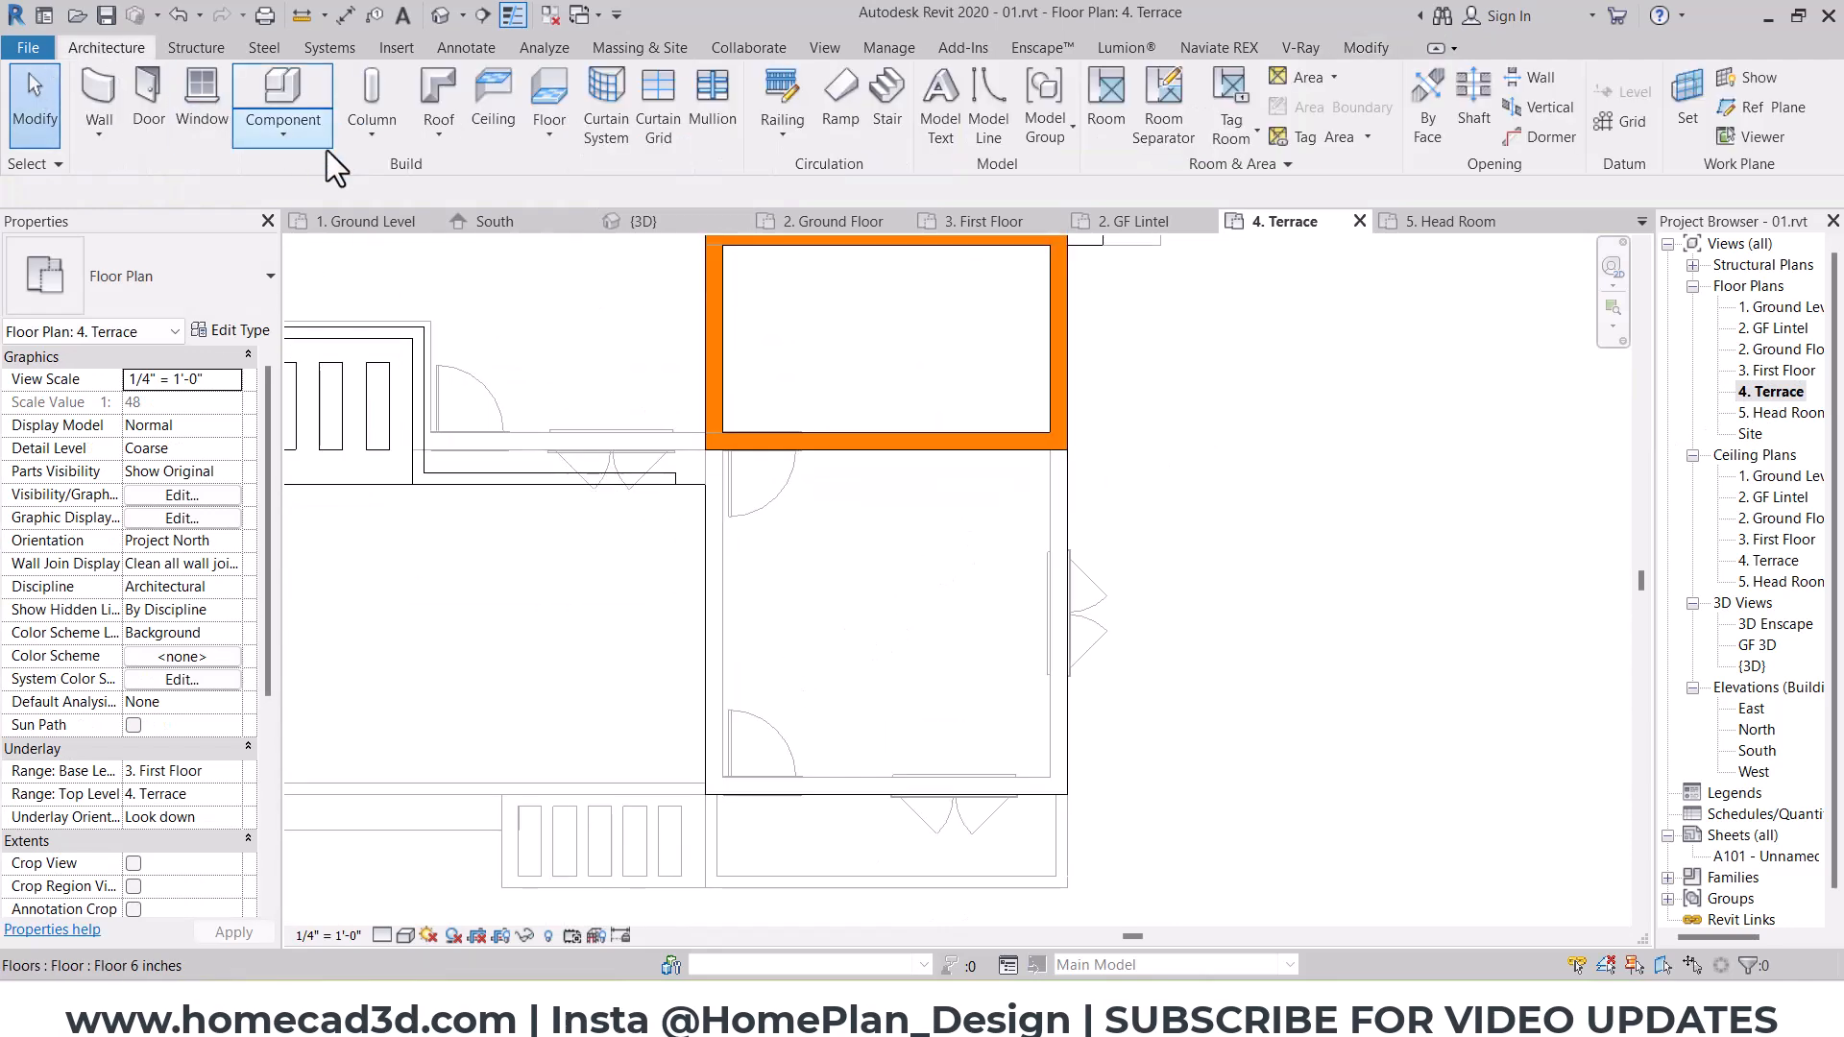
pyautogui.click(441, 125)
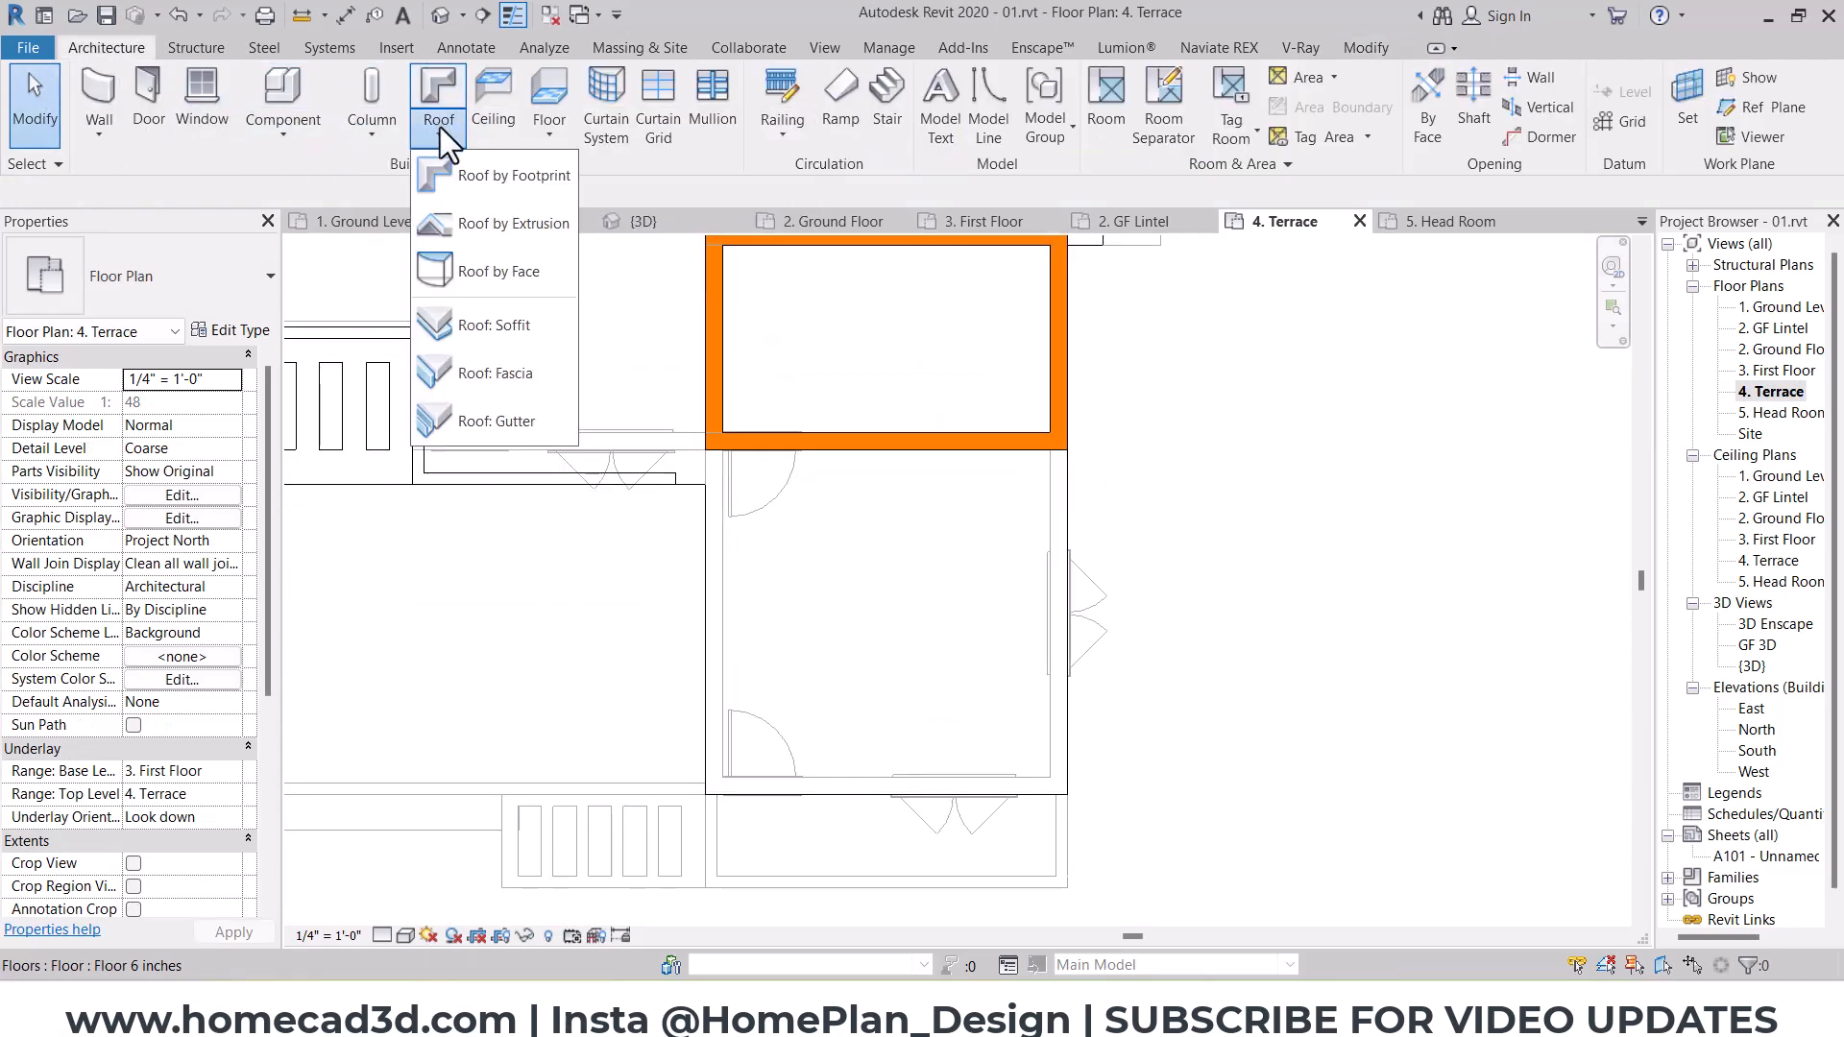
pyautogui.click(474, 169)
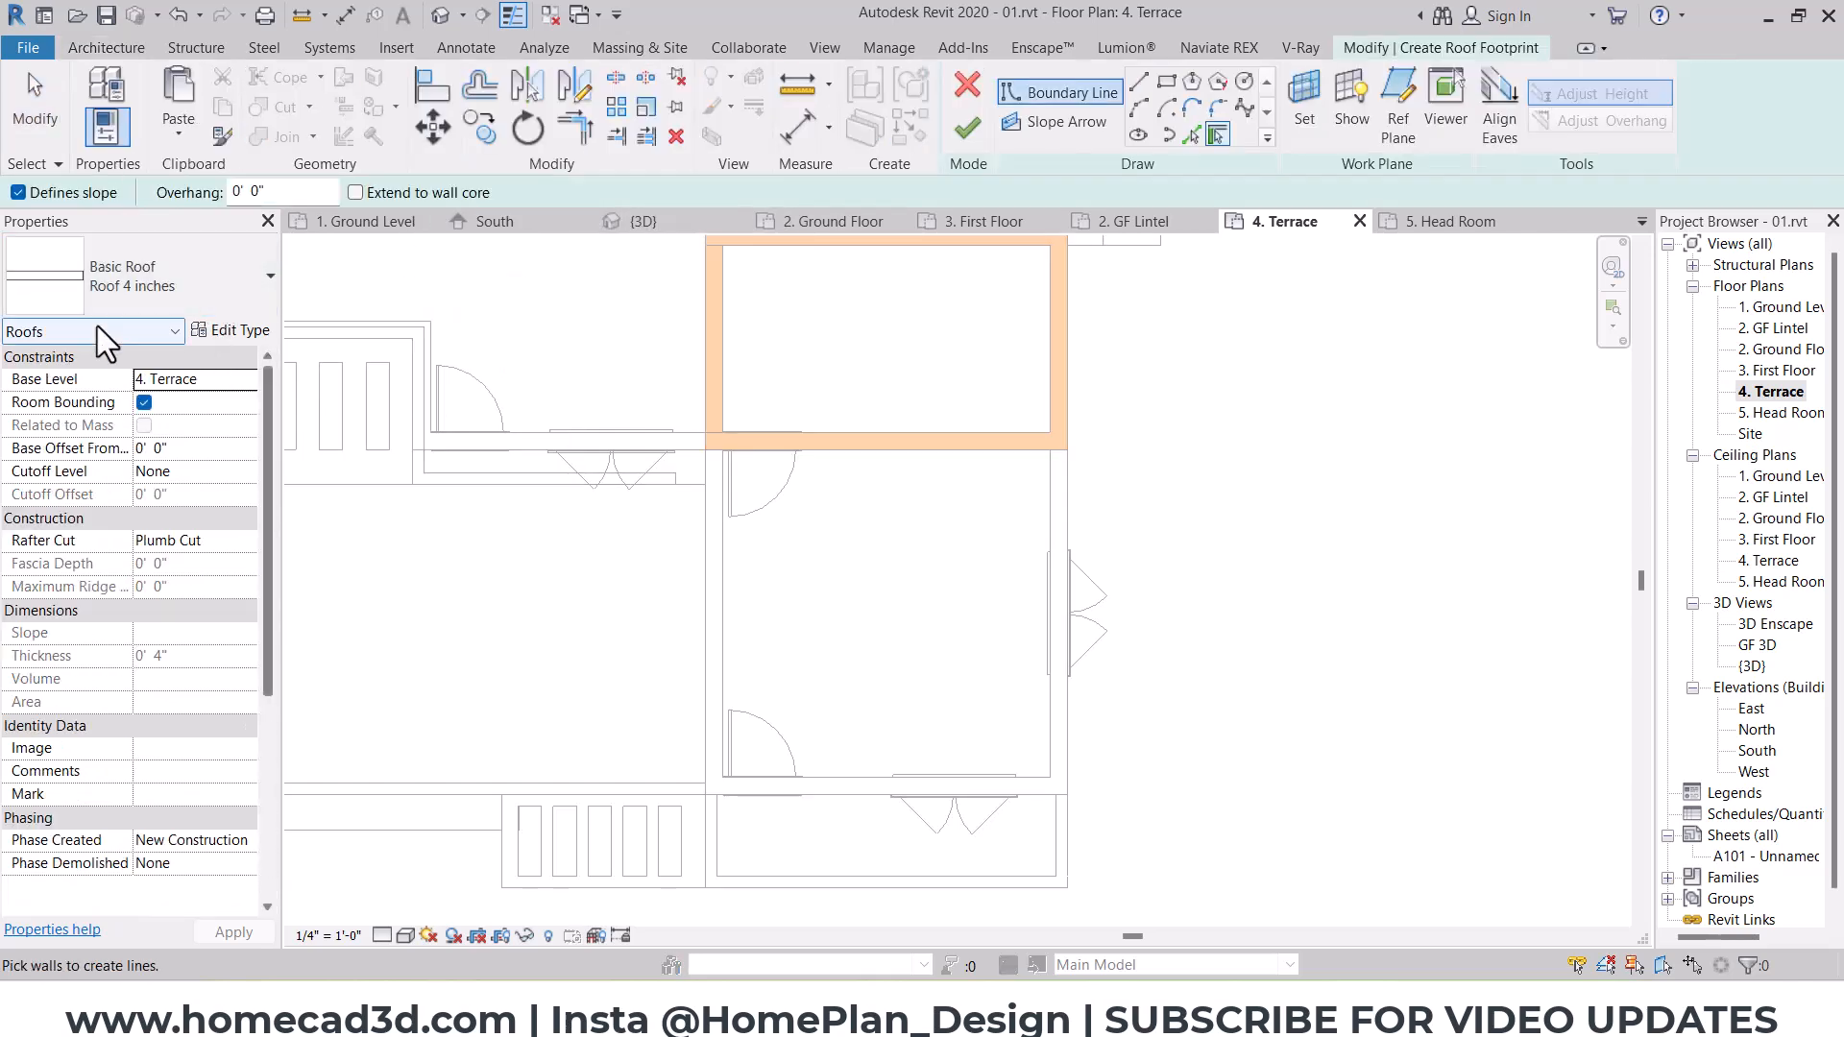
pyautogui.click(1164, 85)
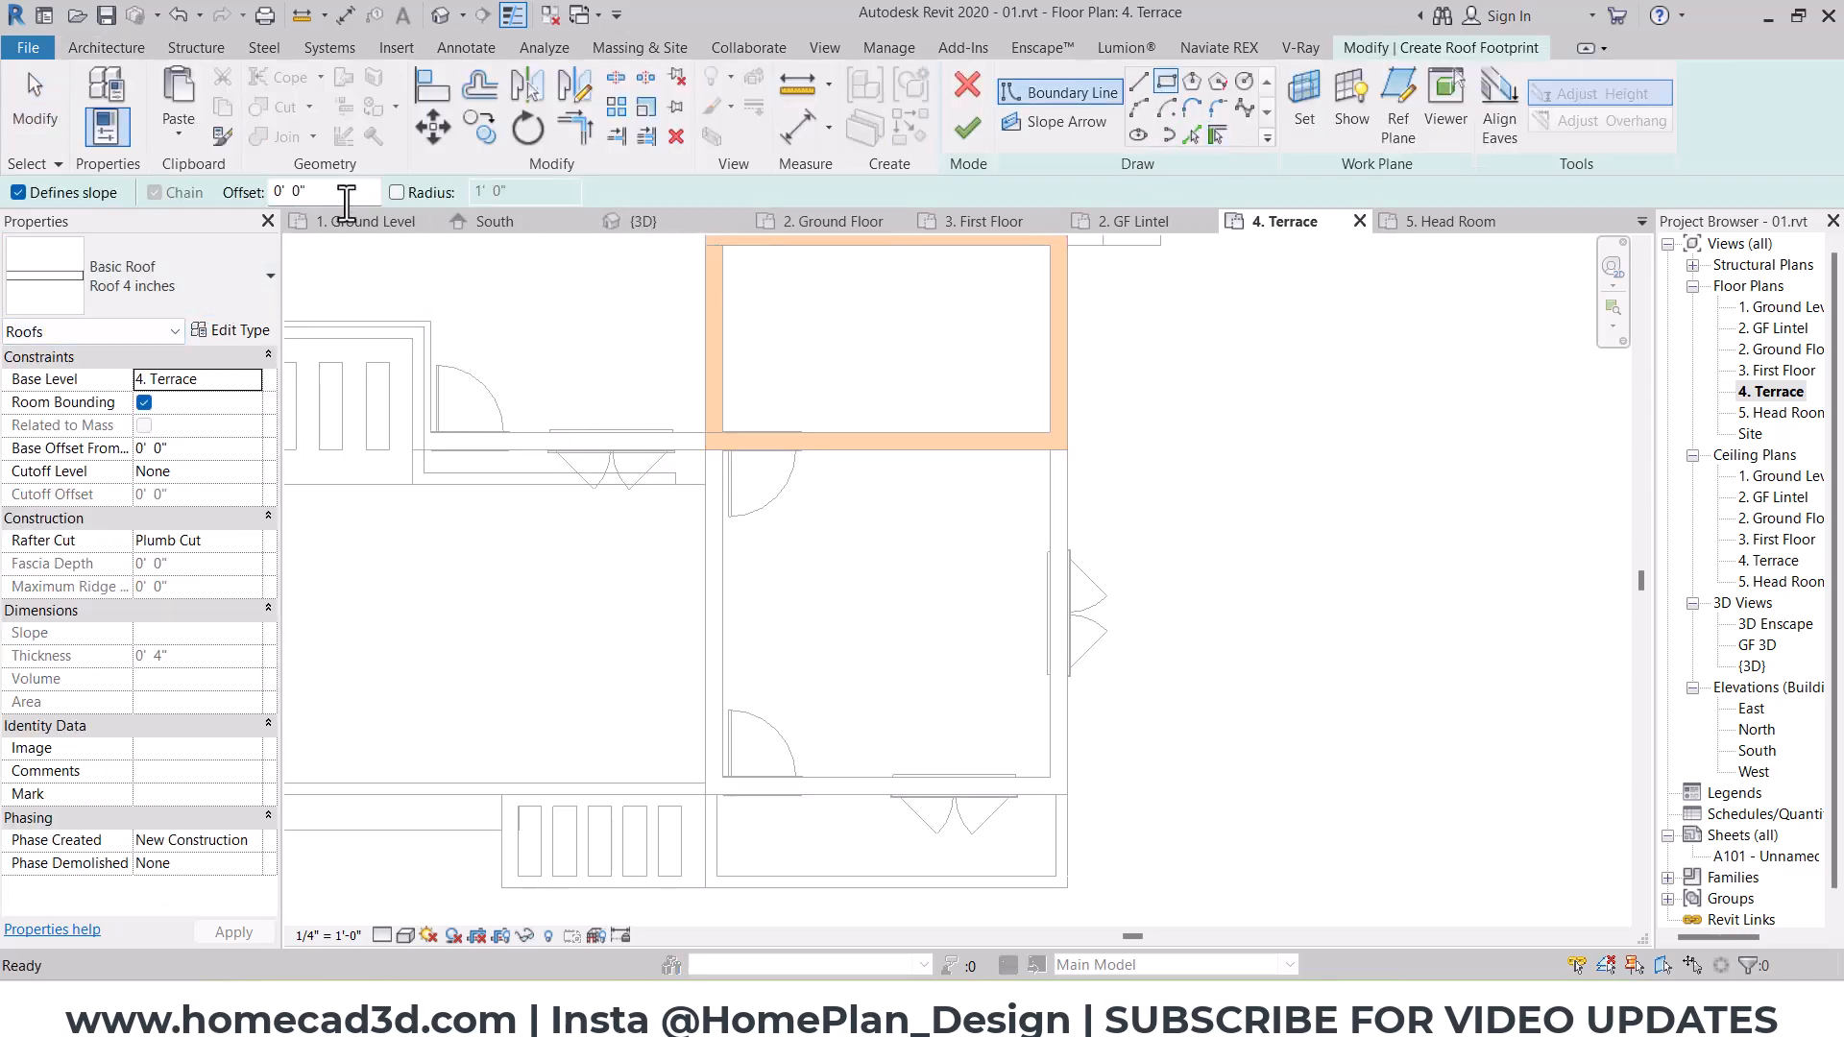
pyautogui.scroll(1, 1088, 457)
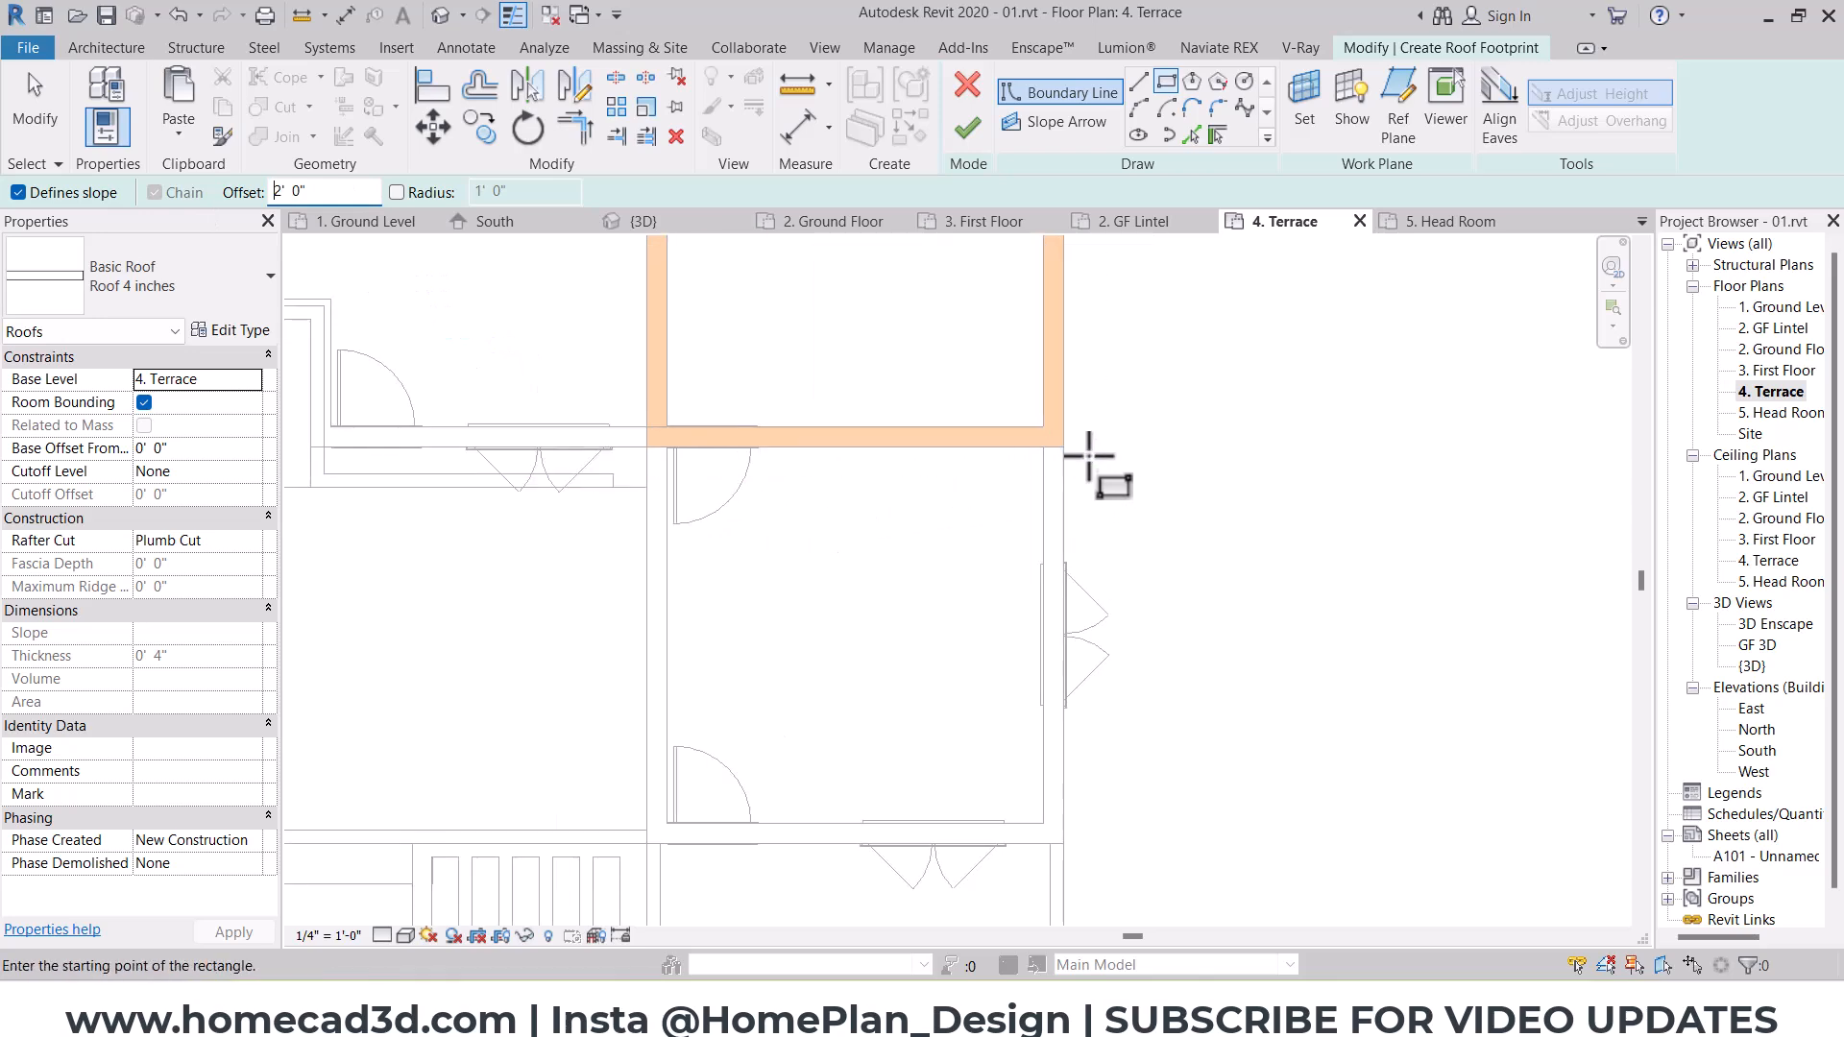
pyautogui.click(1076, 446)
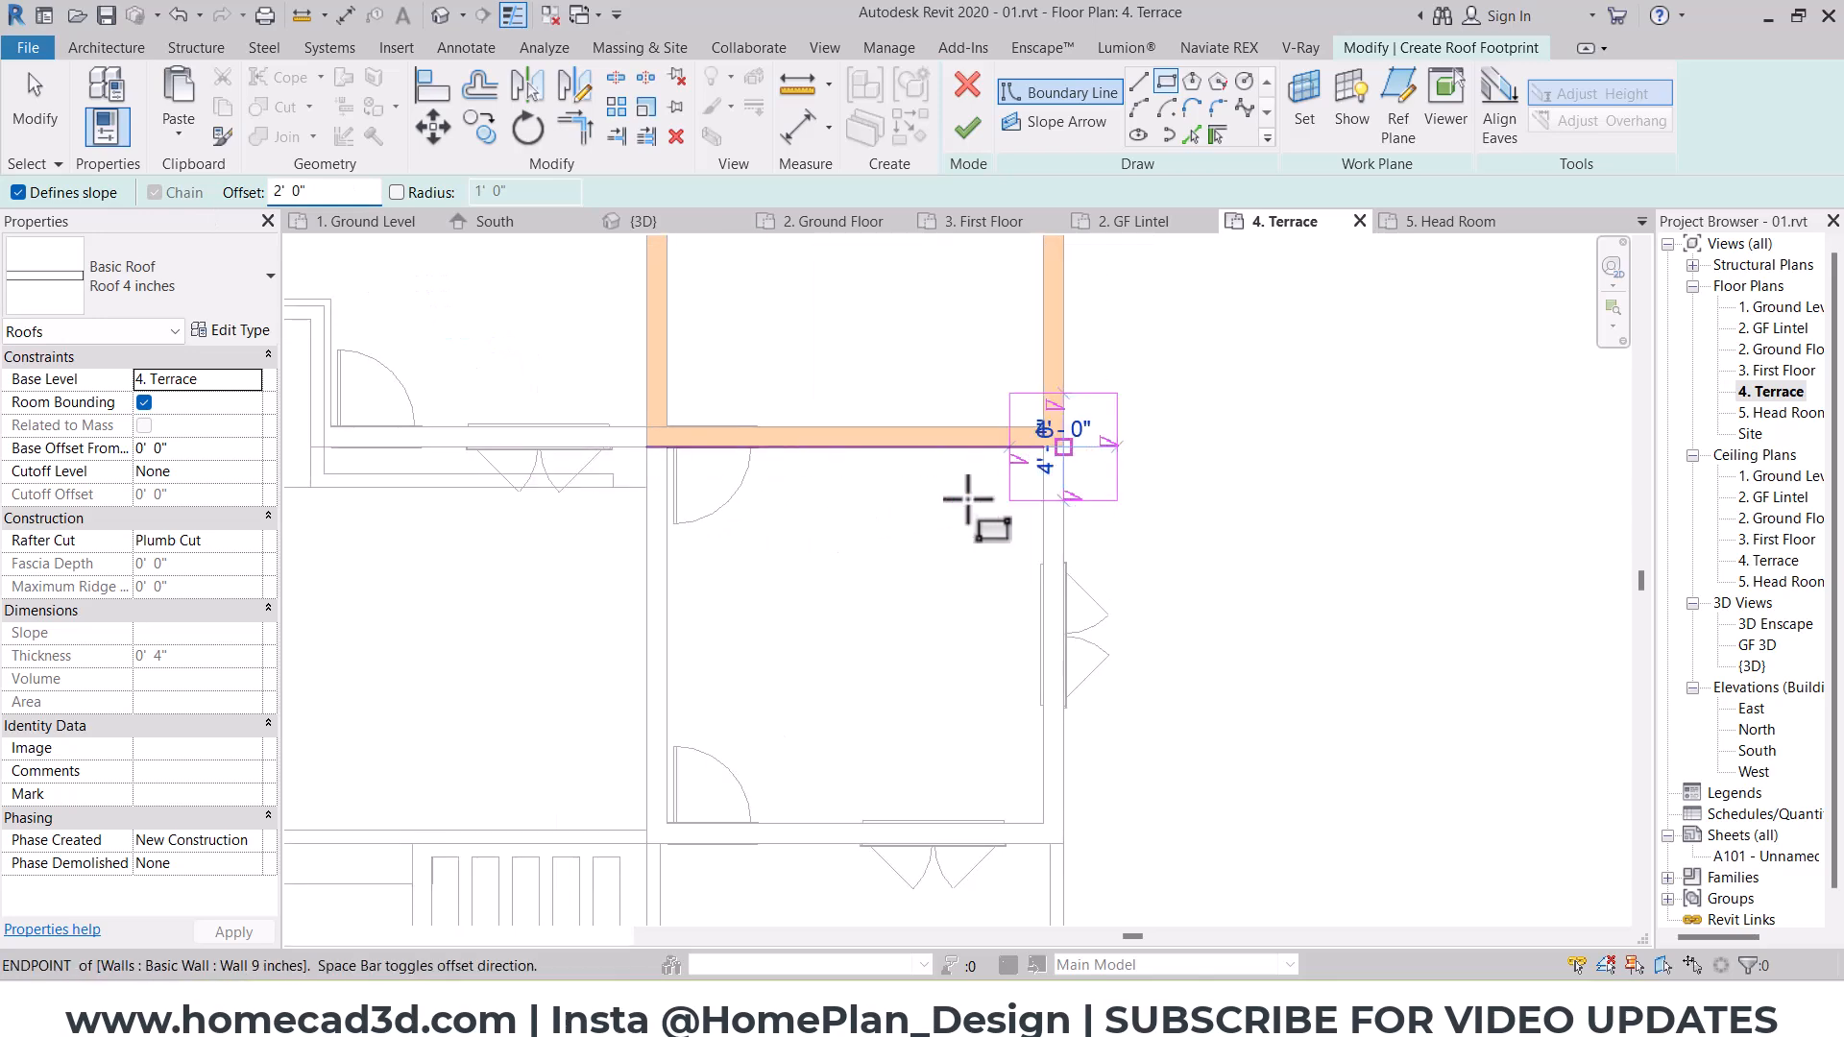
pyautogui.click(646, 843)
pyautogui.press('Escape')
pyautogui.press('Escape')
# Step: Turn off slope definition for the roof footprint's north and south edges, return to the 3D view, and finish the roof
pyautogui.scroll(-2, 666, 602)
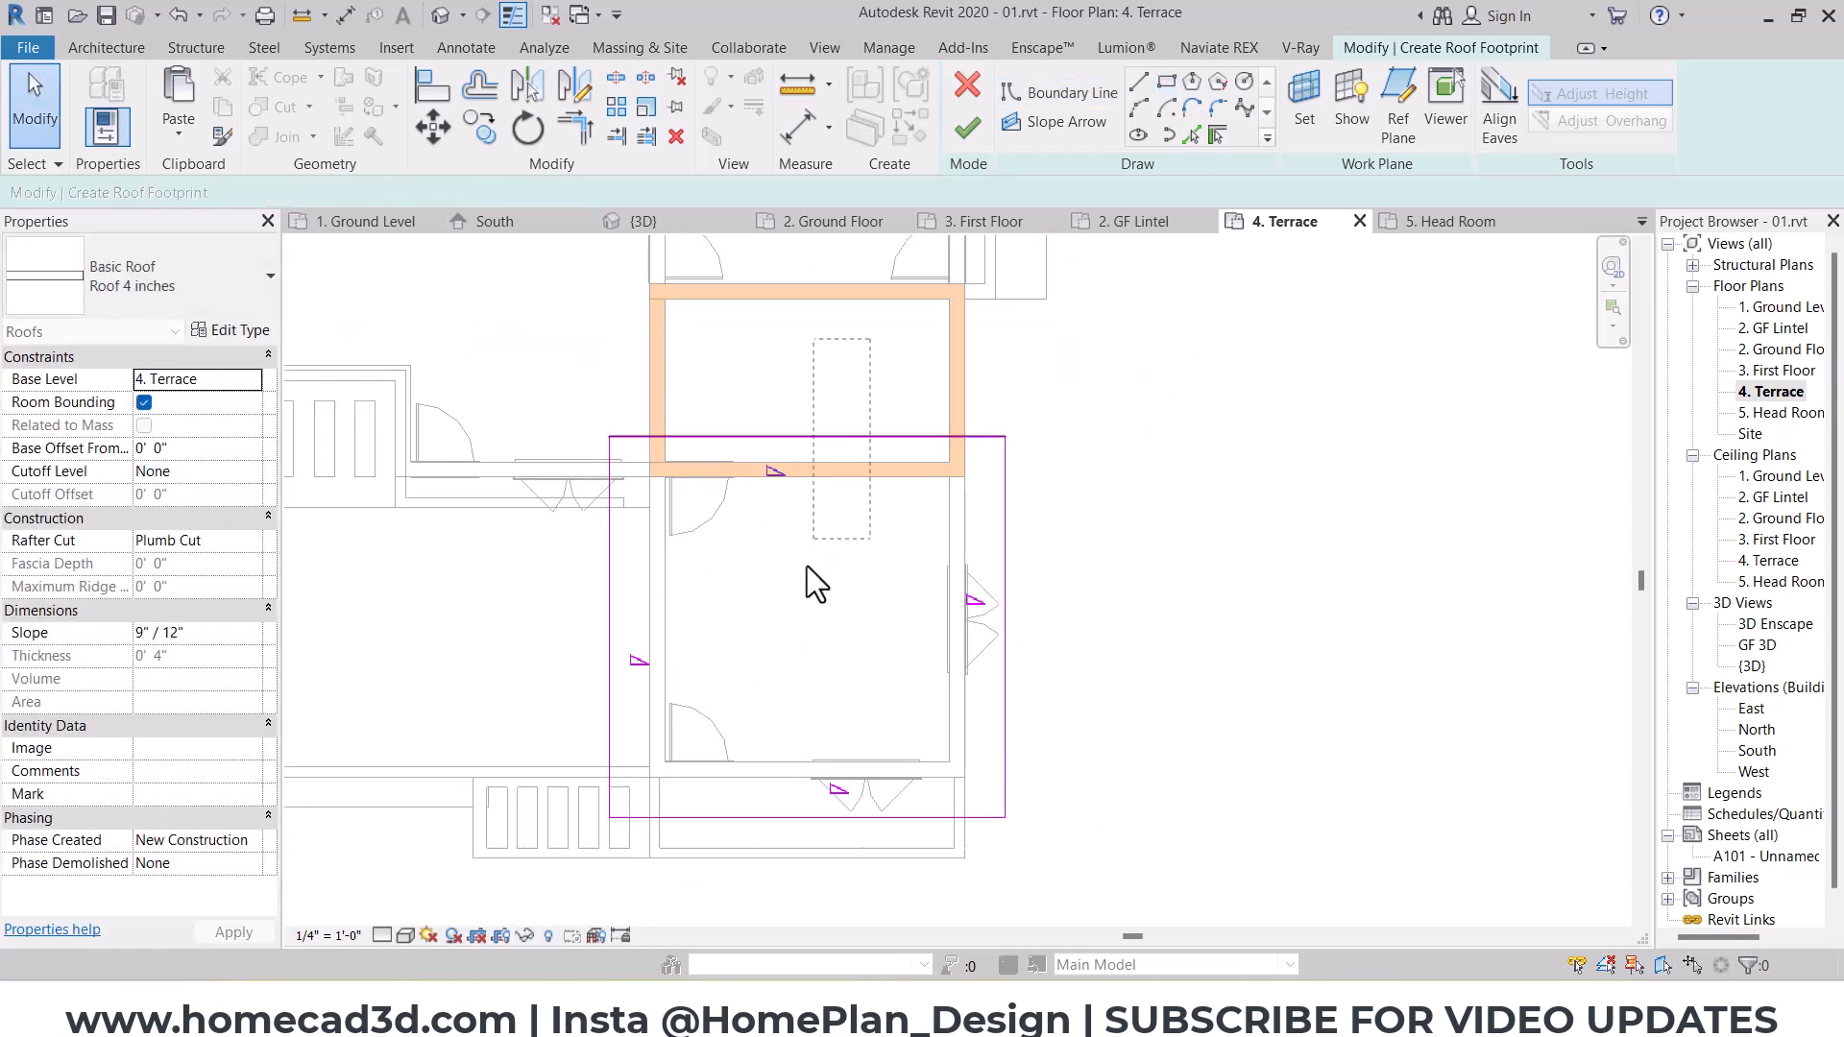
pyautogui.moveTo(765, 842); pyautogui.dragTo(764, 853)
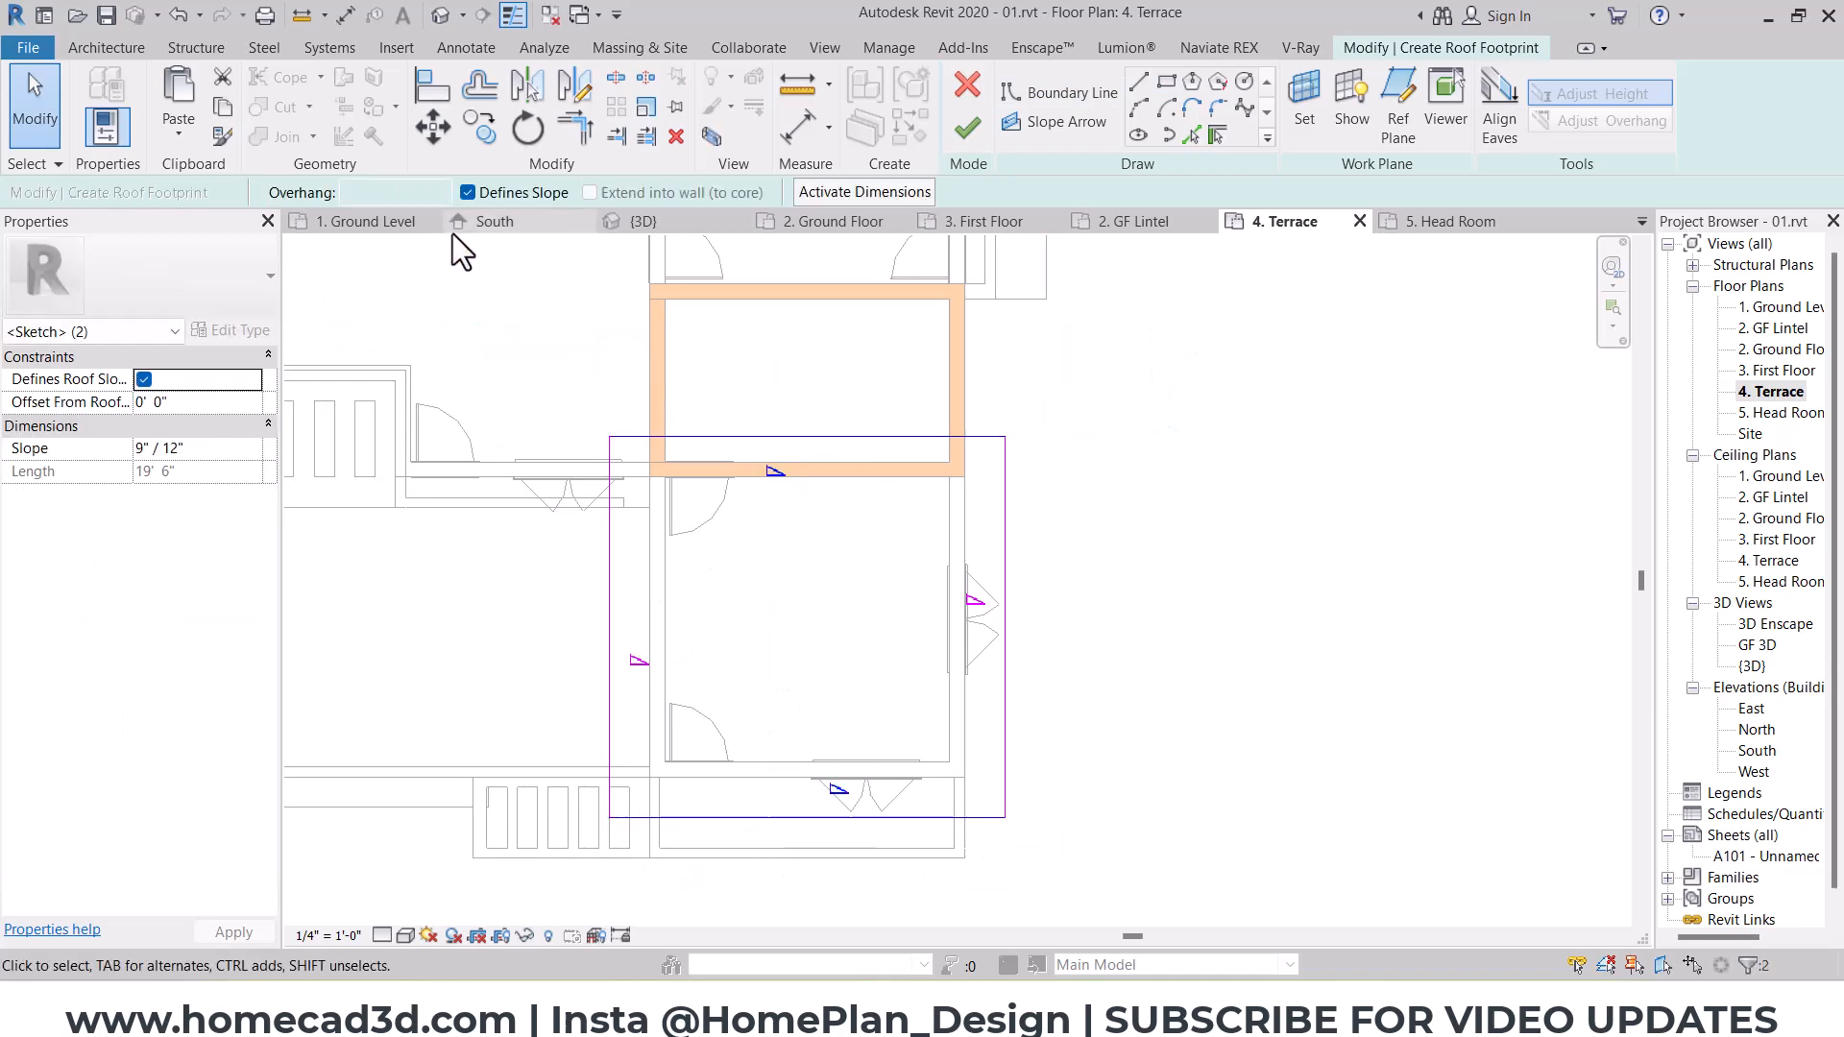
pyautogui.click(488, 191)
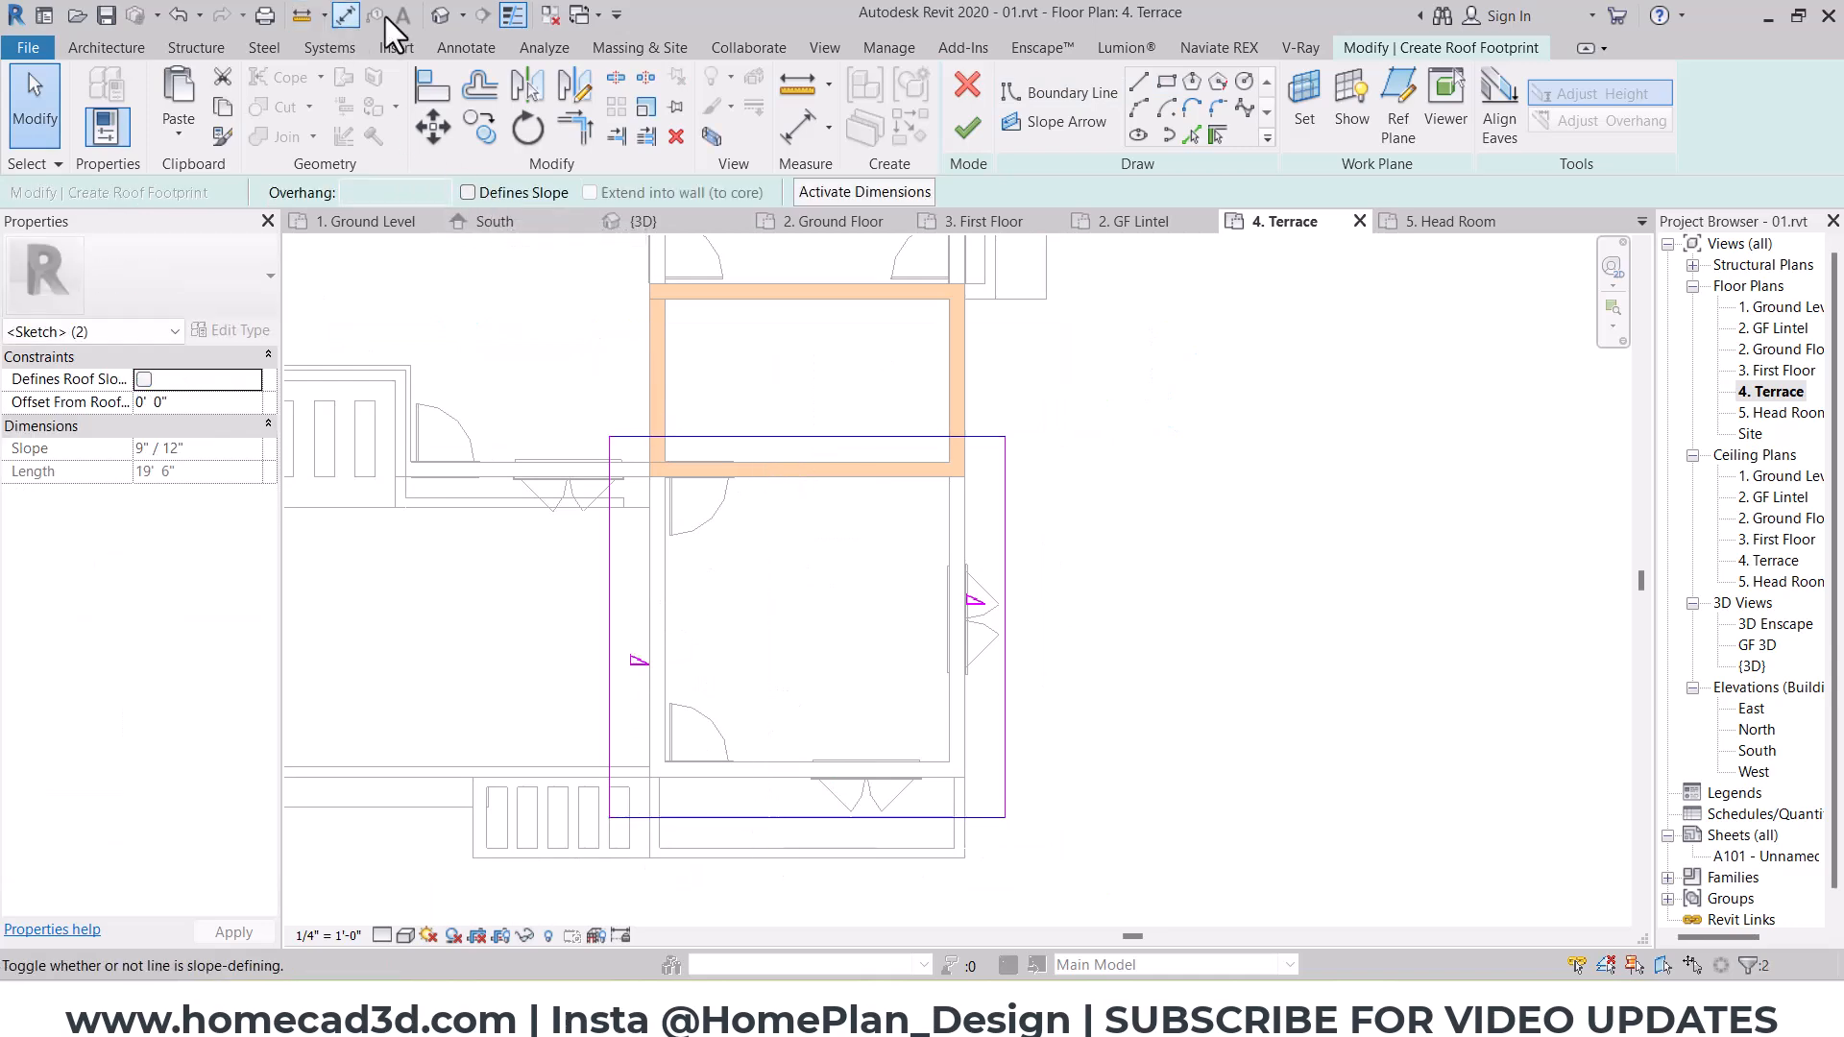
pyautogui.click(440, 15)
pyautogui.keyDown('shift'); pyautogui.moveTo(1124, 603); pyautogui.dragTo(1218, 474, button='middle'); pyautogui.keyUp('shift')
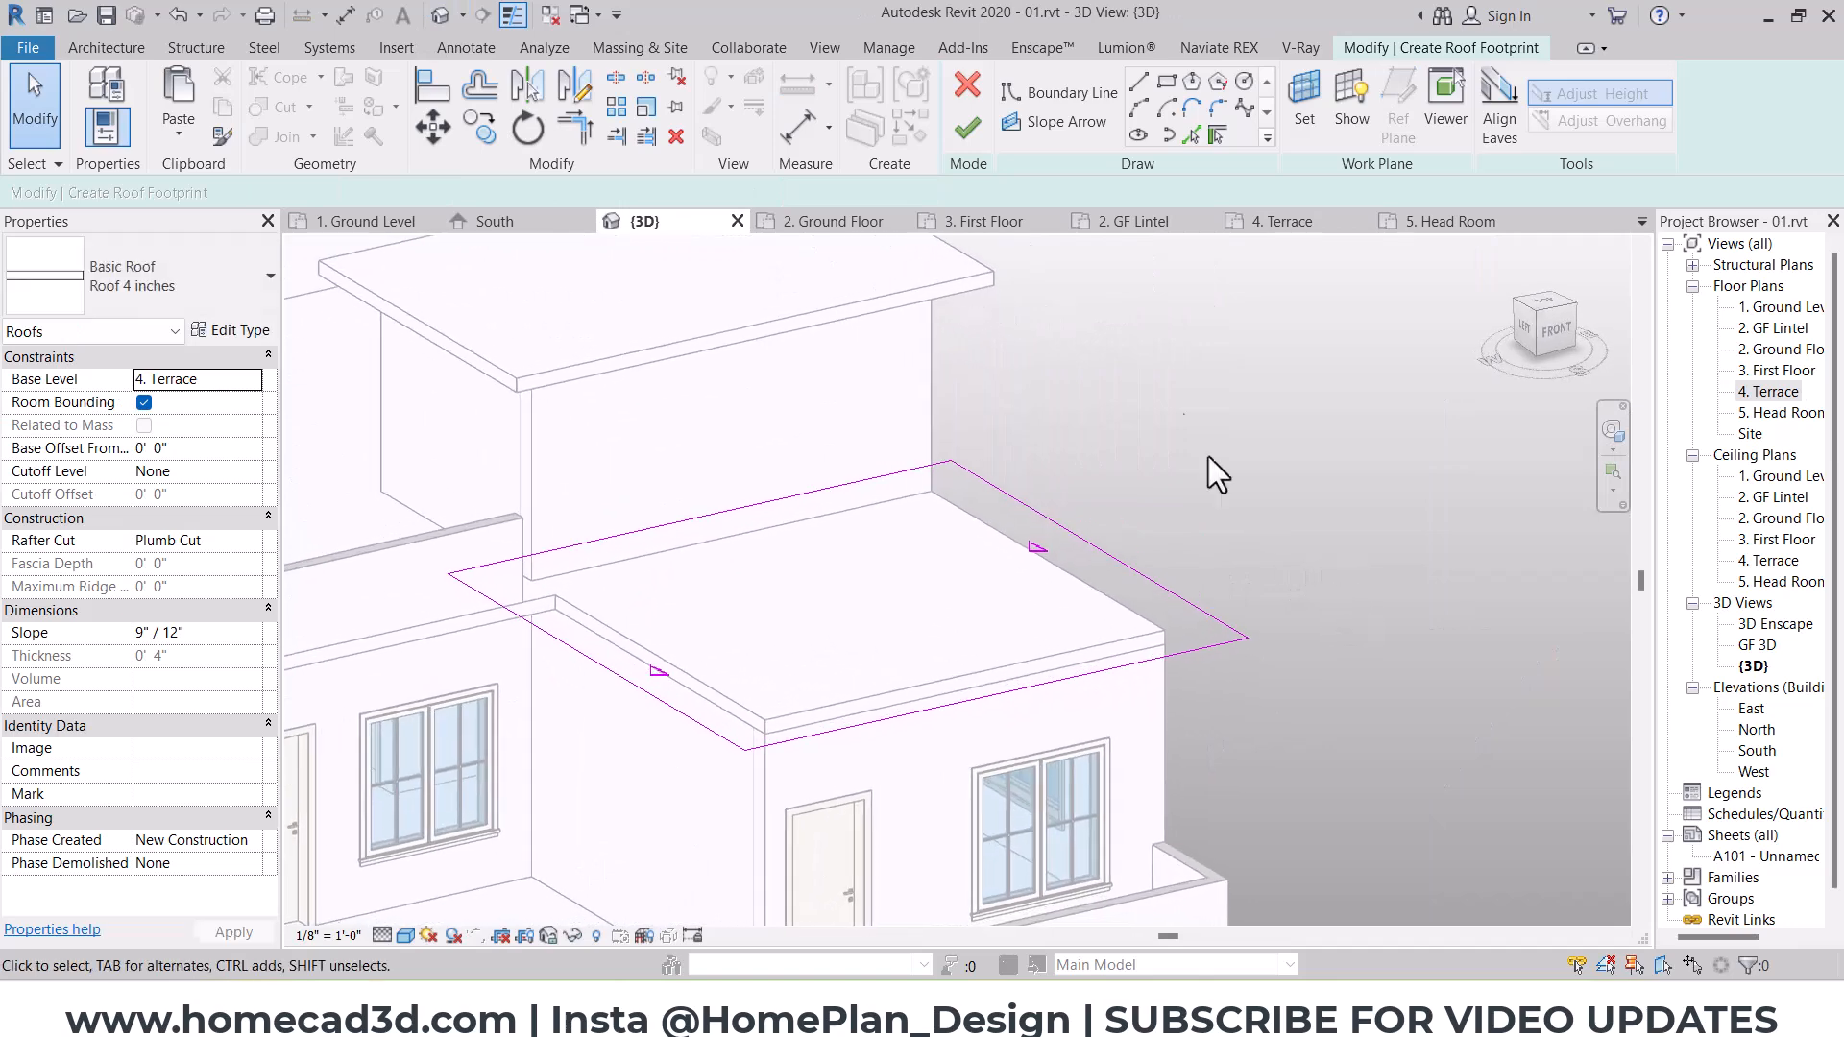
pyautogui.click(967, 145)
pyautogui.click(1178, 516)
pyautogui.scroll(-3, 768, 521)
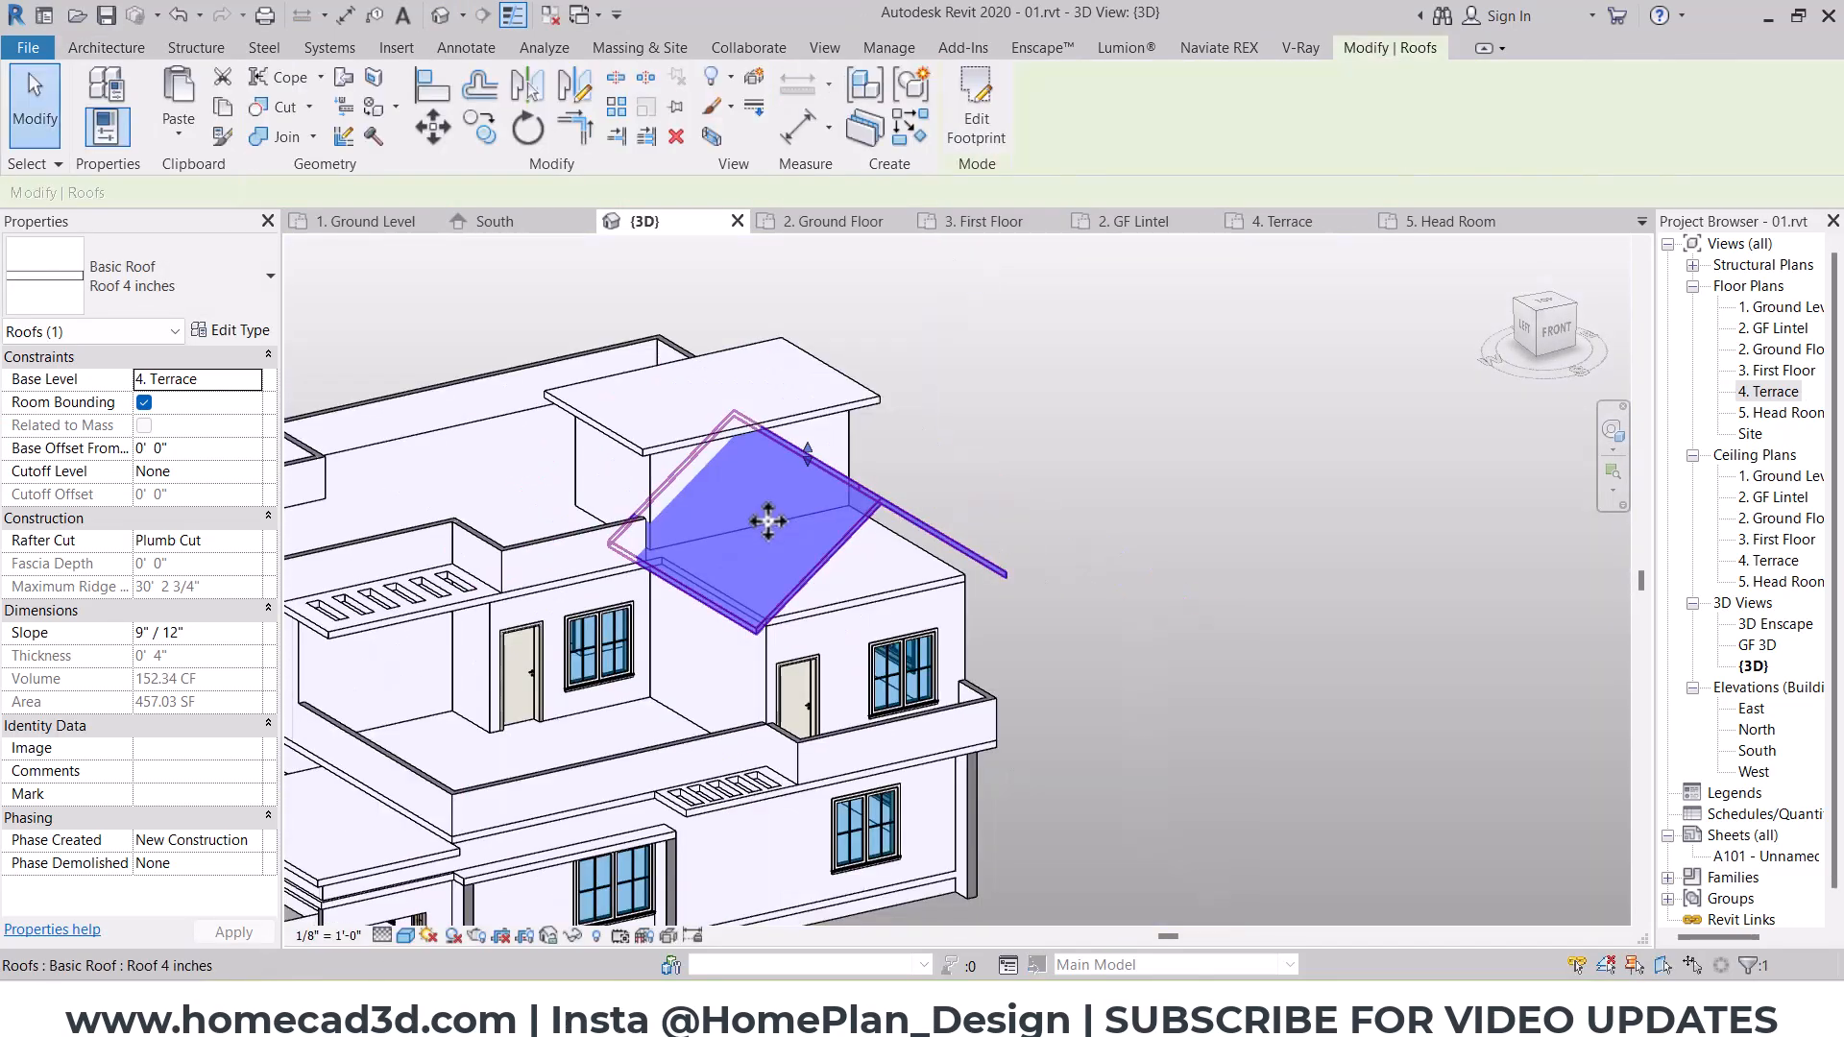
pyautogui.press('Escape')
# Step: Set the project's slope units to decimal degrees with 0 decimal places
pyautogui.keyDown('shift'); pyautogui.moveTo(961, 619); pyautogui.dragTo(912, 576, button='middle'); pyautogui.keyUp('shift')
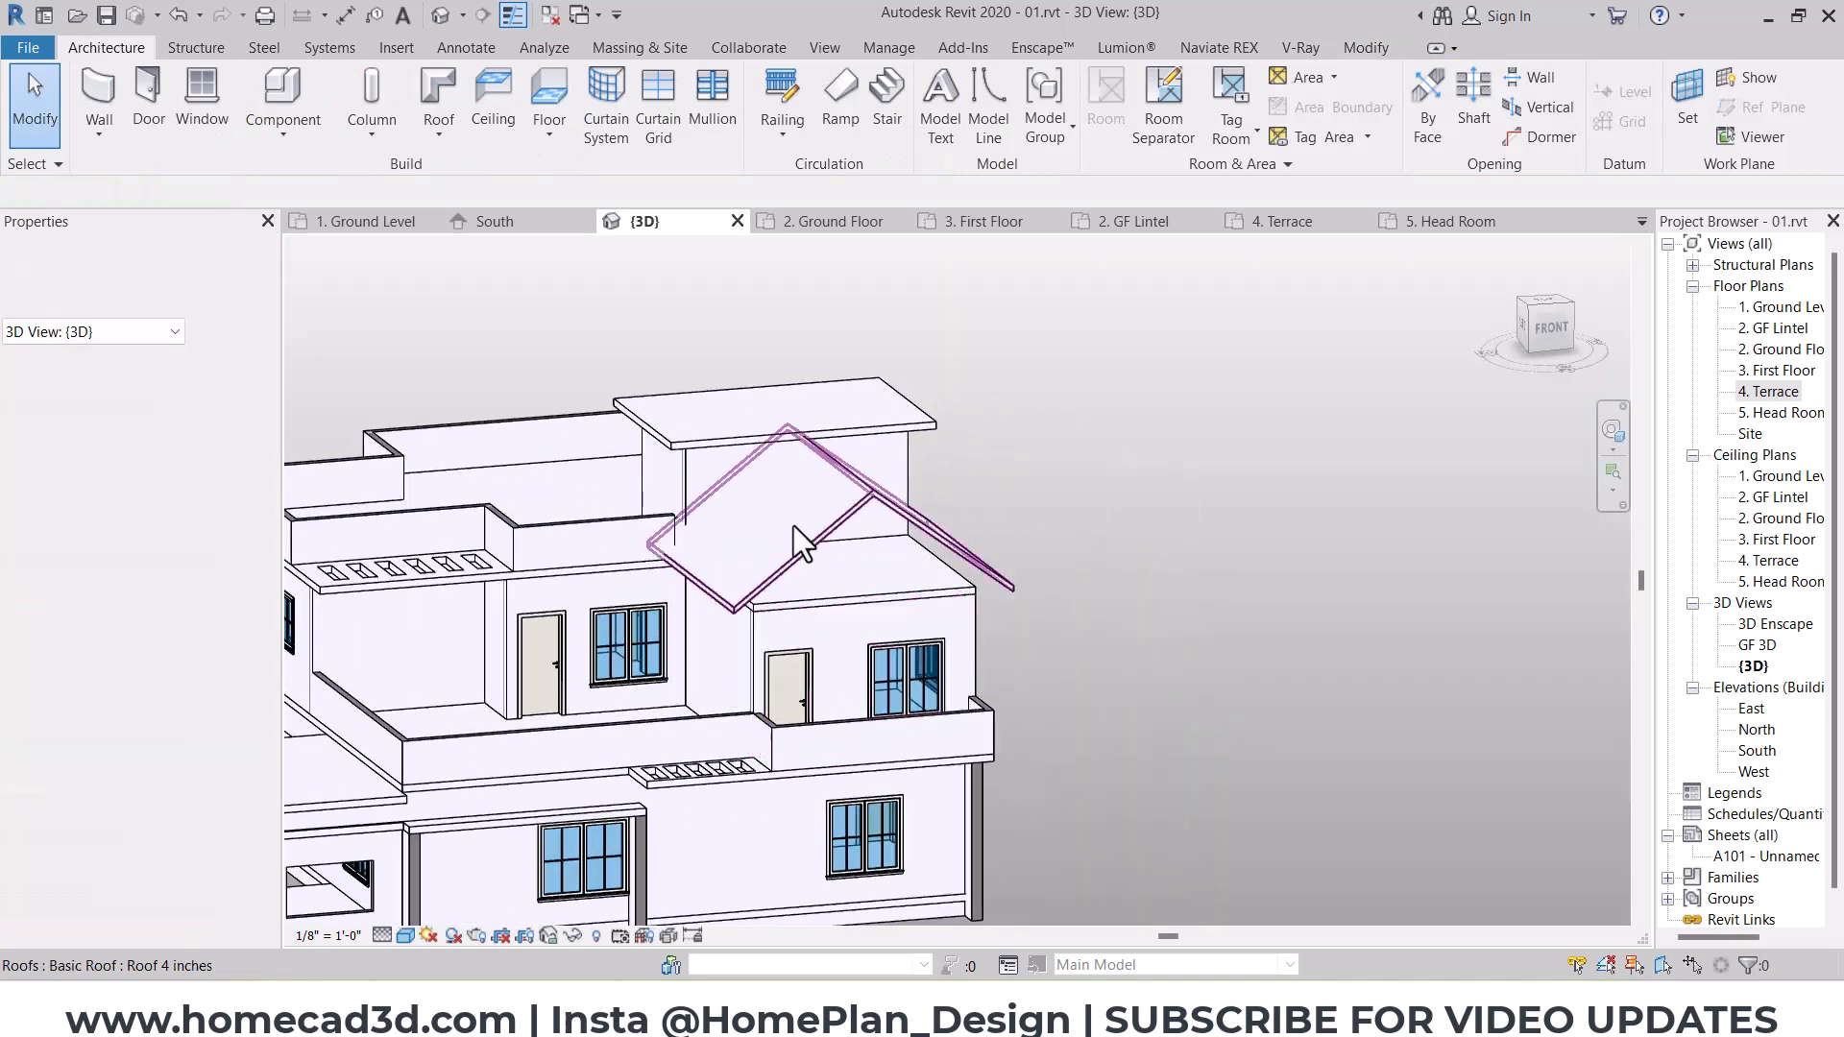
pyautogui.scroll(3, 794, 527)
pyautogui.click(817, 505)
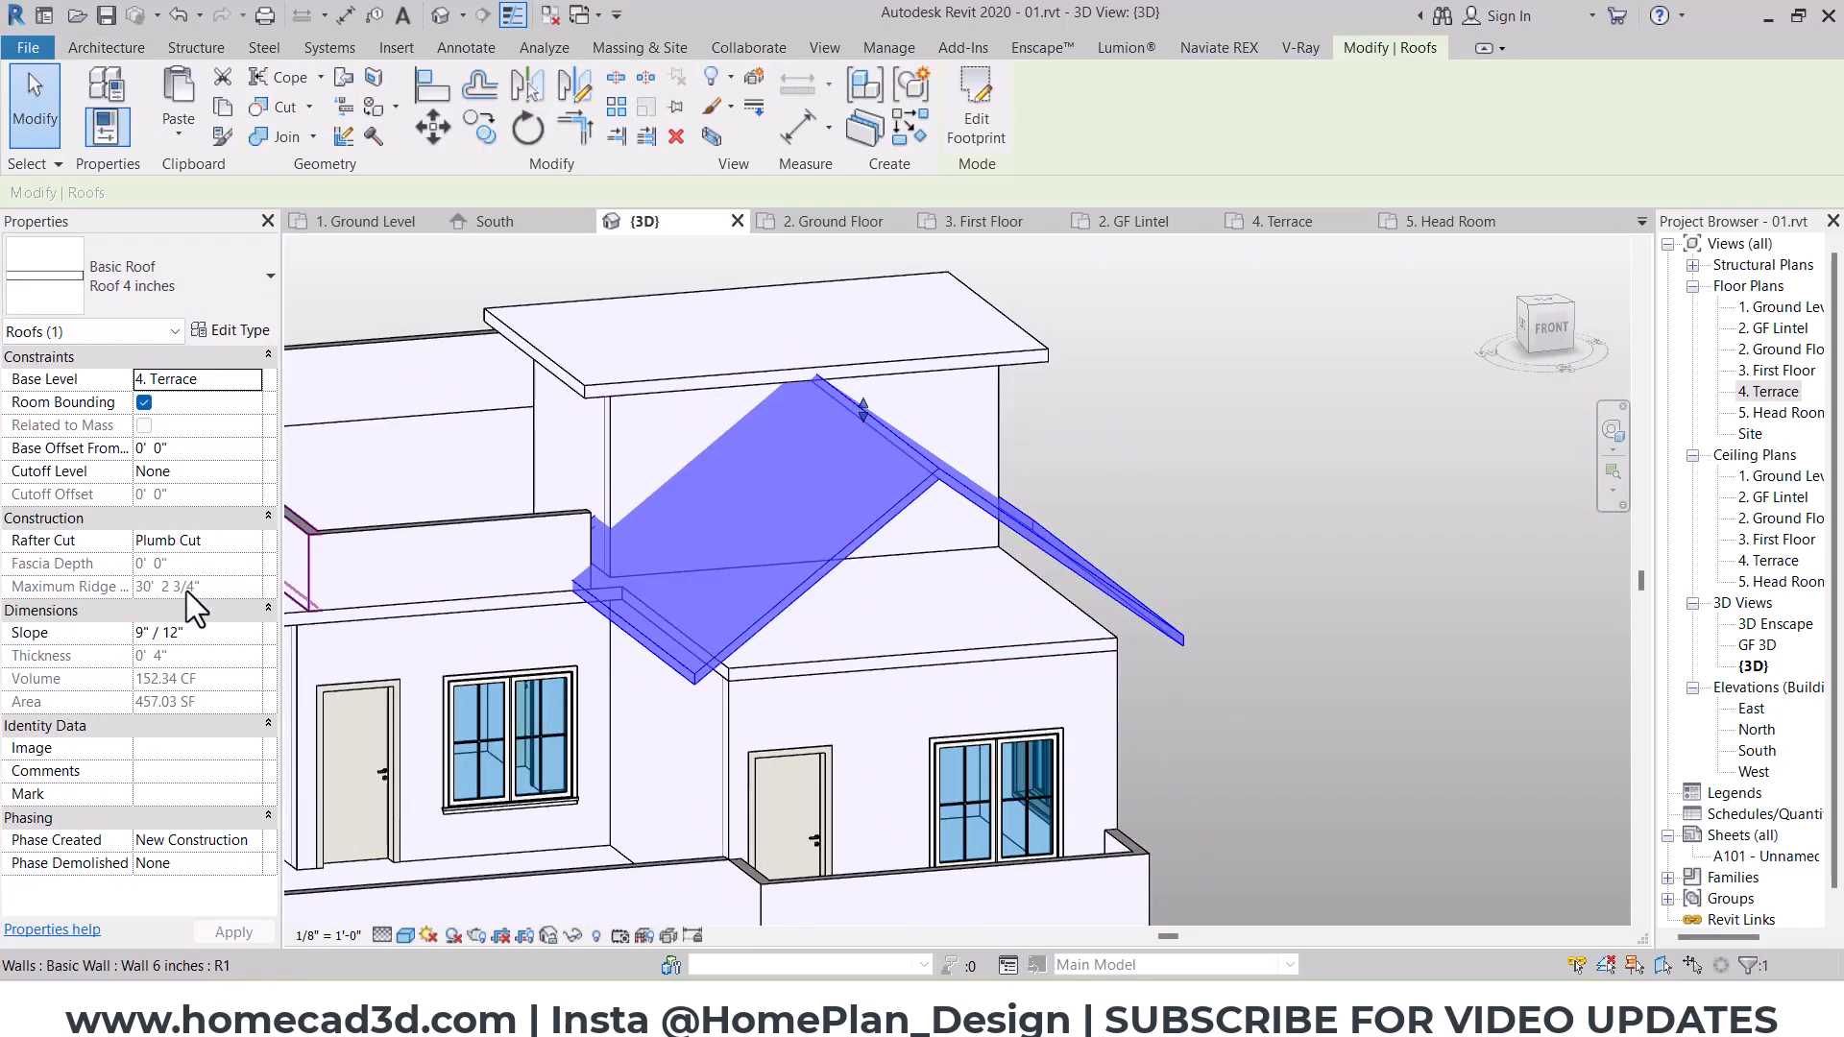
pyautogui.press('Escape')
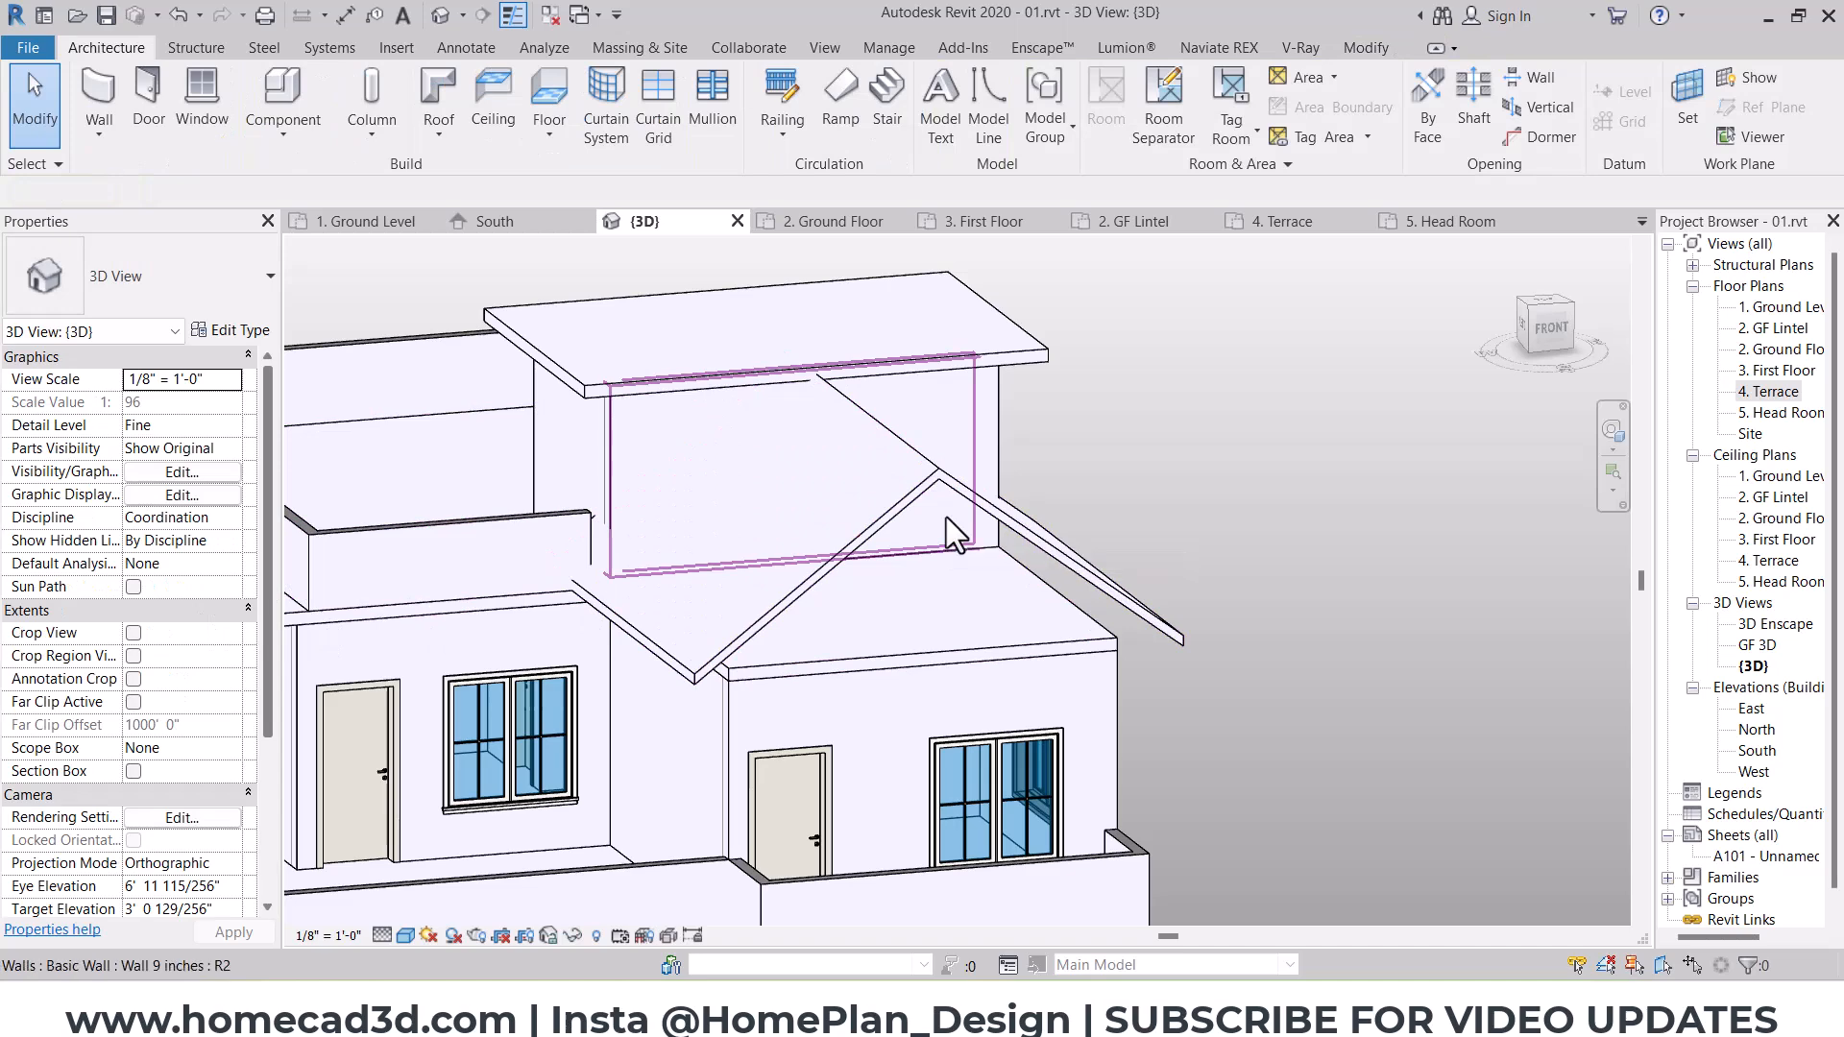
pyautogui.press('u')
pyautogui.press('n')
pyautogui.click(953, 429)
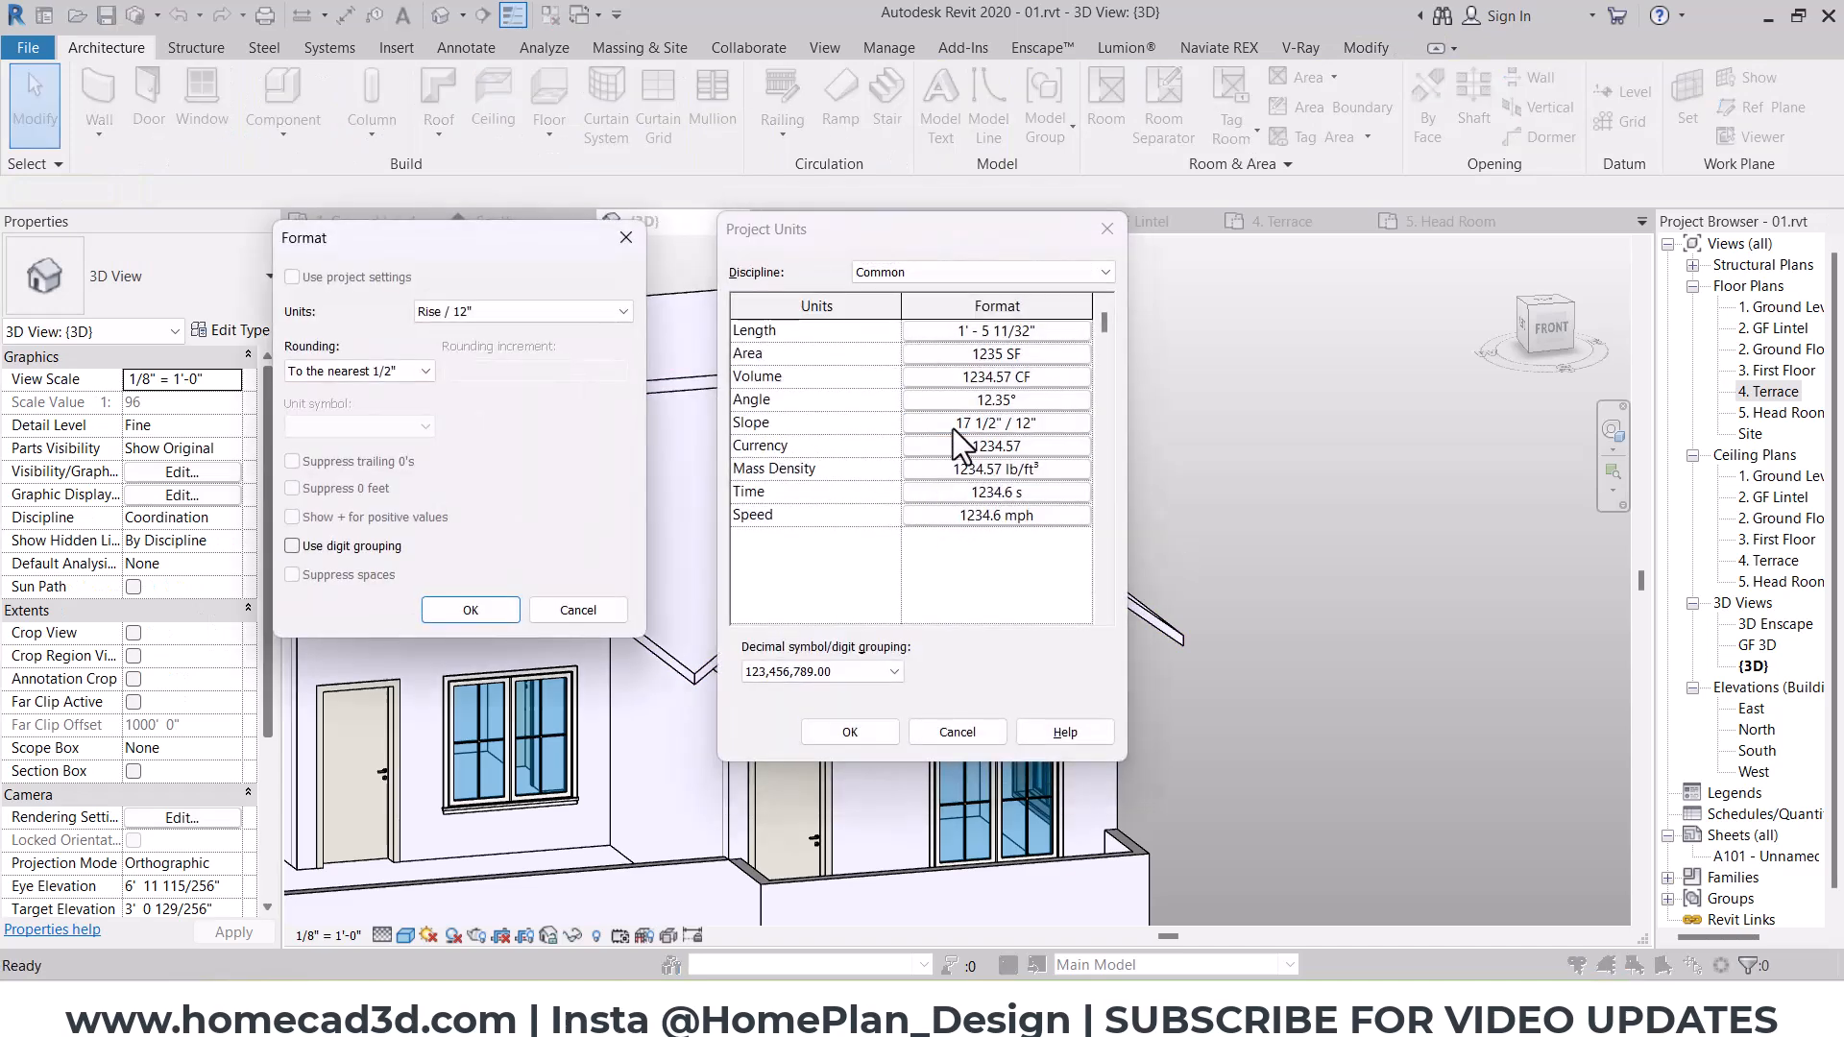
pyautogui.click(528, 311)
pyautogui.click(473, 423)
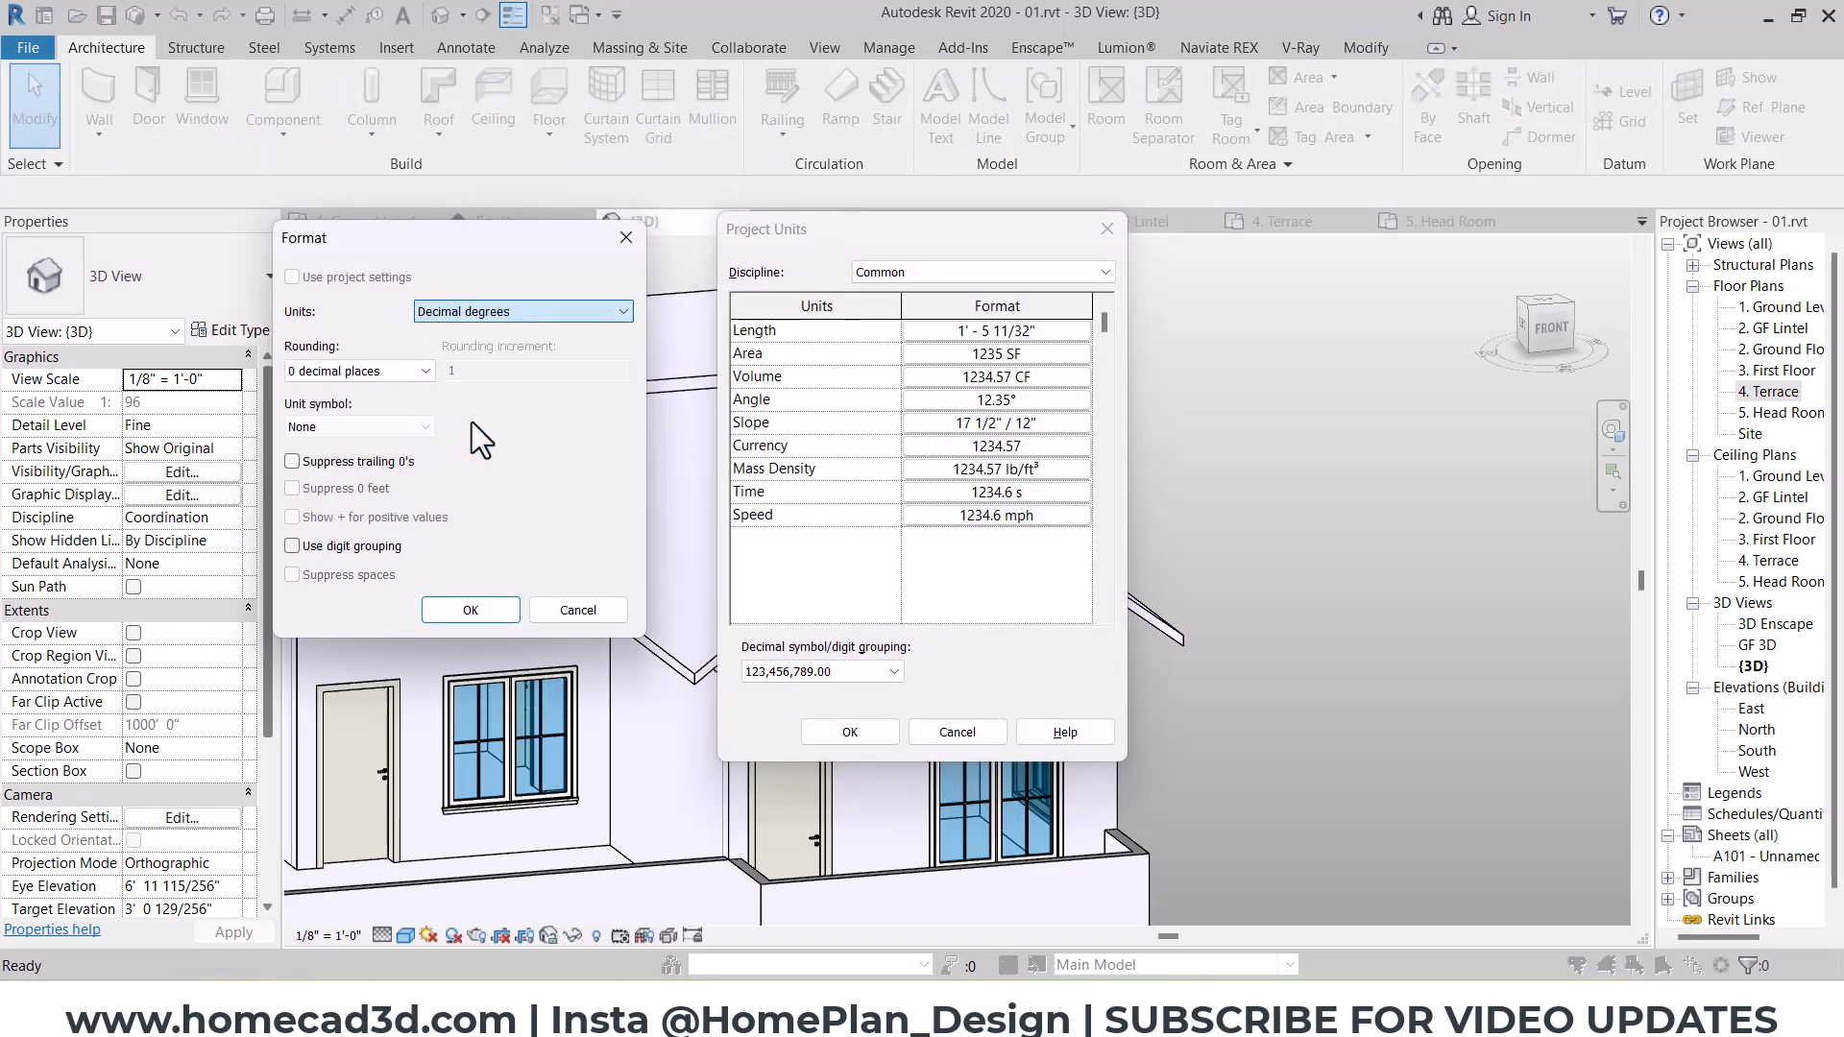
pyautogui.click(470, 610)
pyautogui.click(850, 732)
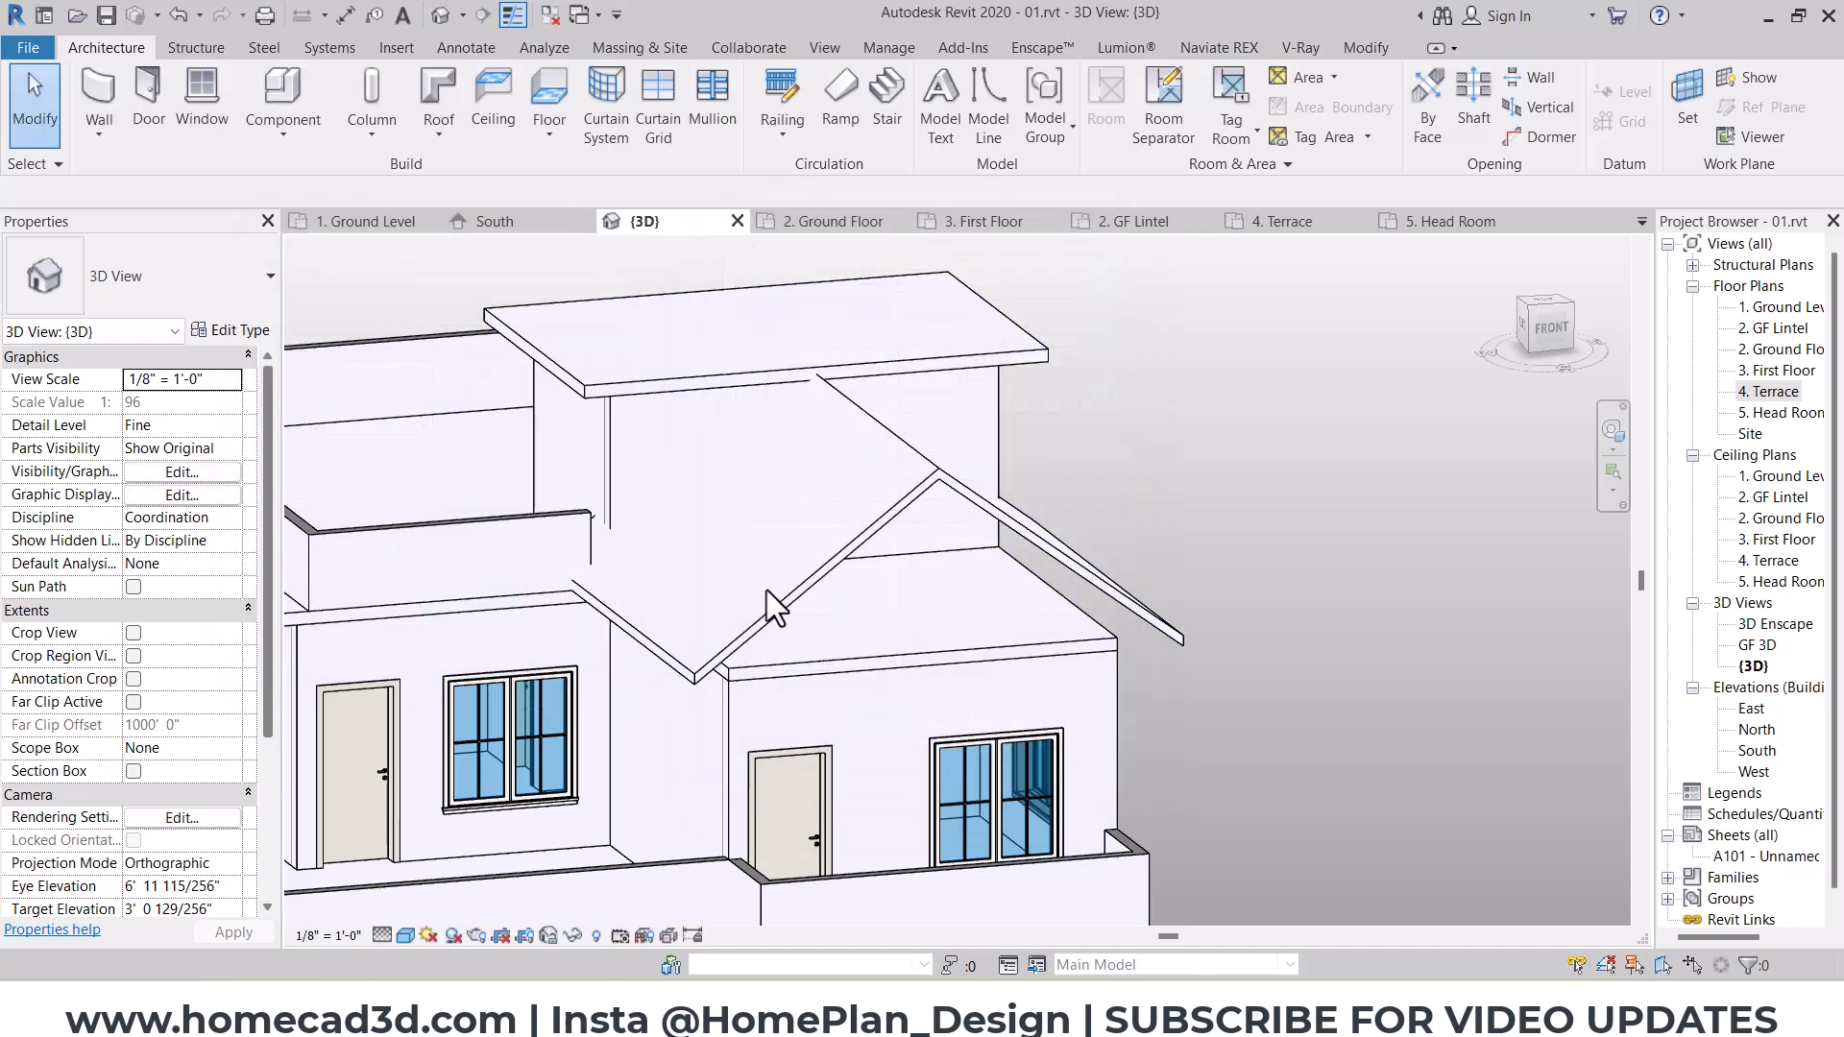
# Step: Set the slope of the roof over the south-east room to 25 degrees
pyautogui.click(740, 515)
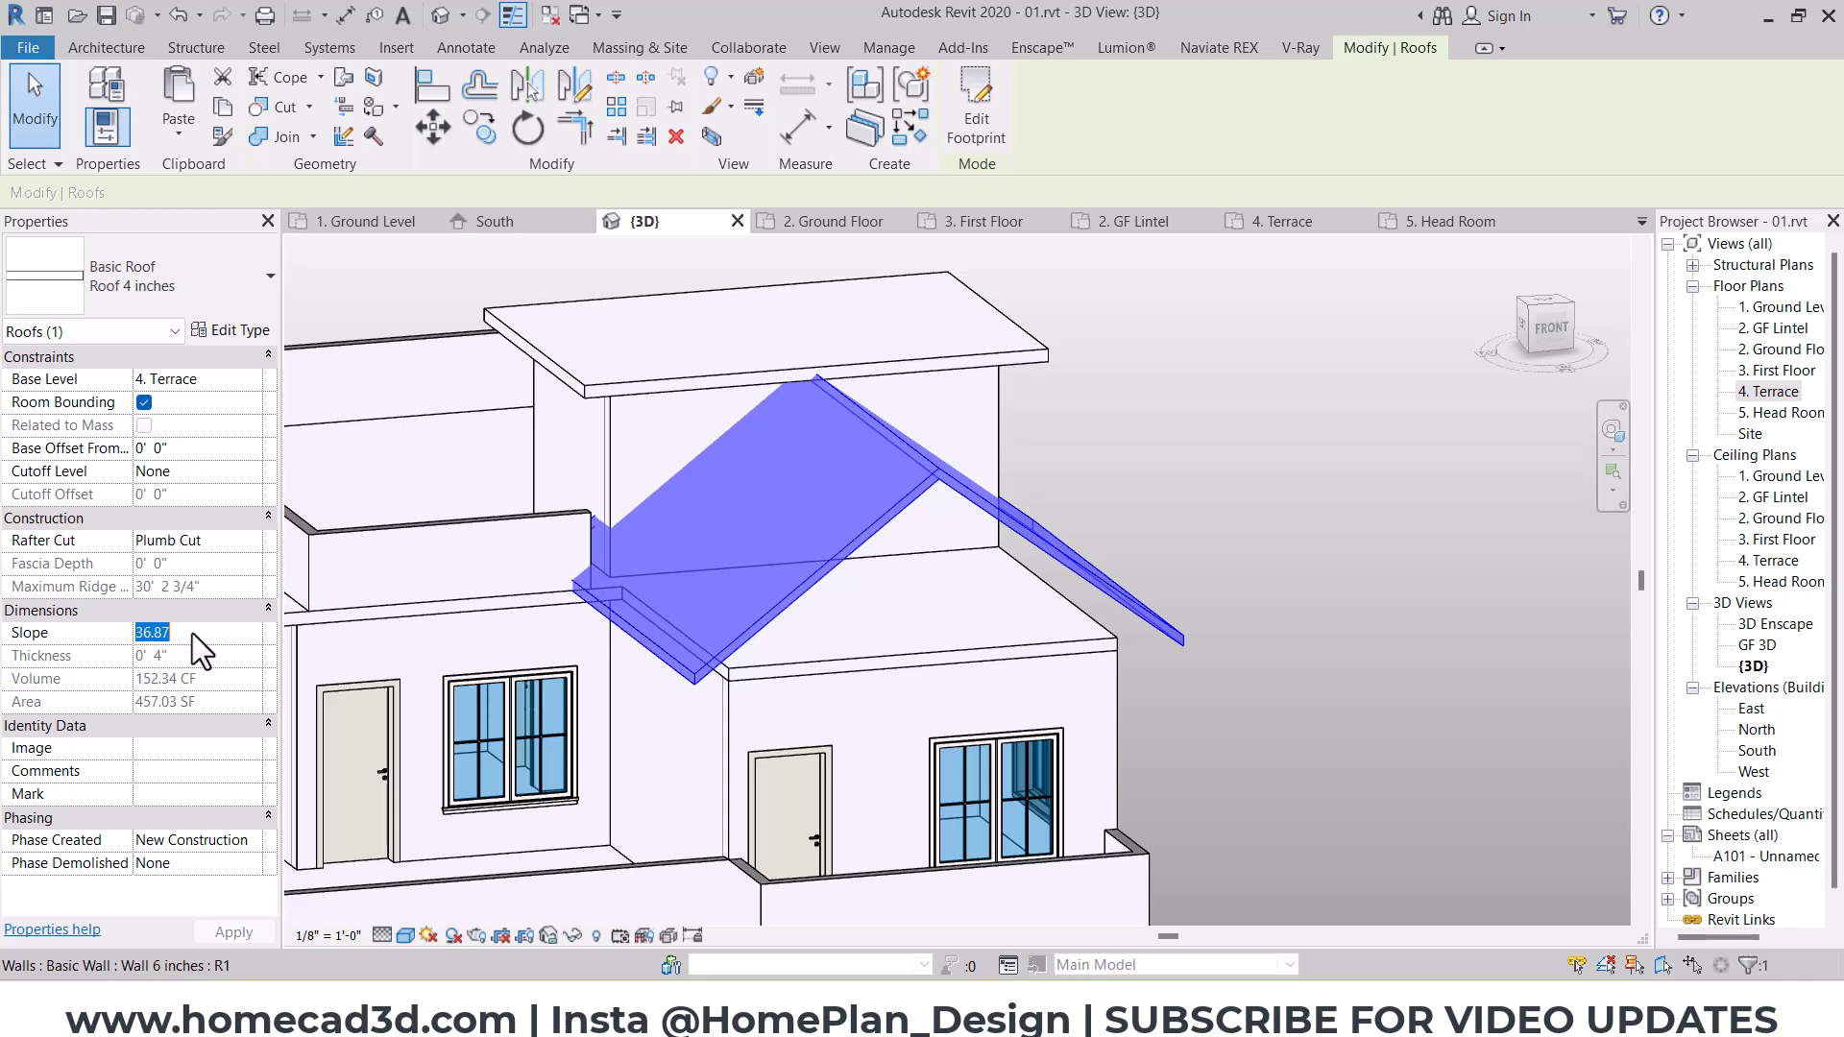
pyautogui.write('25')
pyautogui.click(1220, 533)
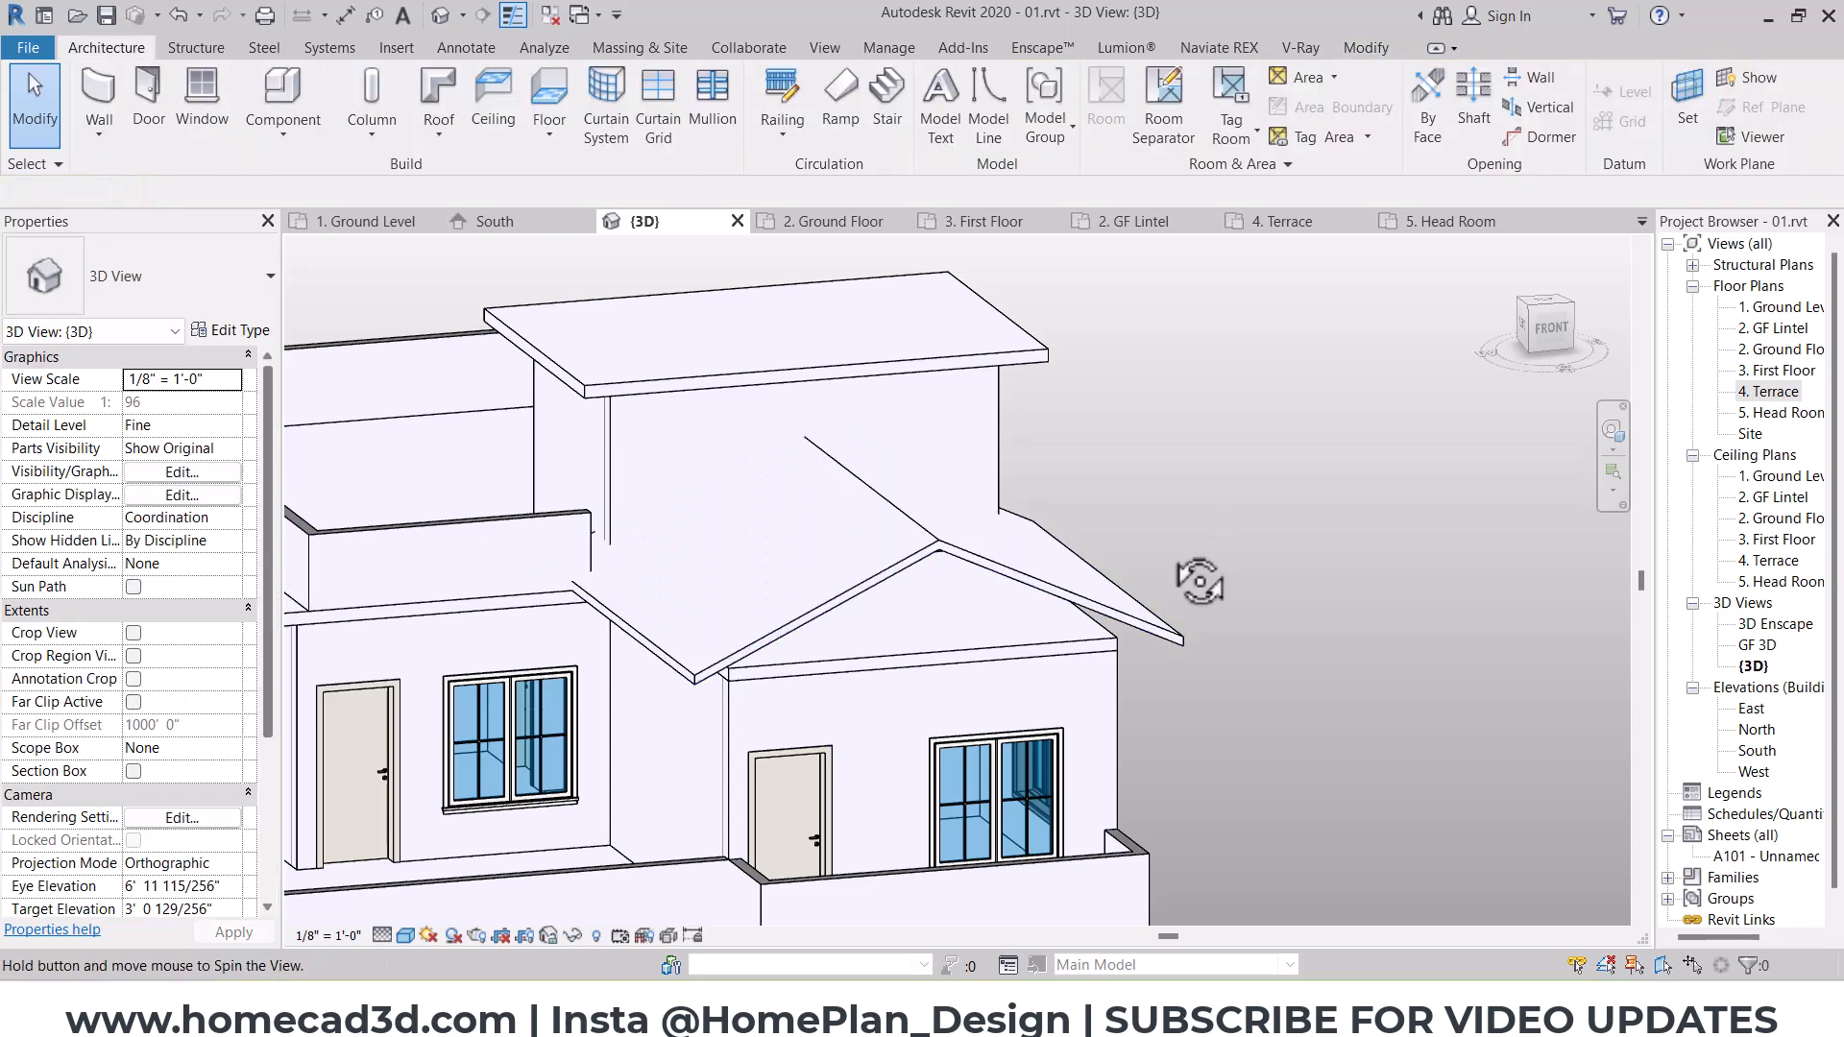
# Step: Edit the gable roof's footprint, align its north edge with the head room's outer south wall face, and finish
pyautogui.keyDown('shift'); pyautogui.moveTo(1199, 580); pyautogui.dragTo(946, 580, button='middle'); pyautogui.keyUp('shift')
pyautogui.click(946, 591)
pyautogui.keyDown('shift'); pyautogui.moveTo(1227, 539); pyautogui.dragTo(864, 264, button='middle'); pyautogui.keyUp('shift')
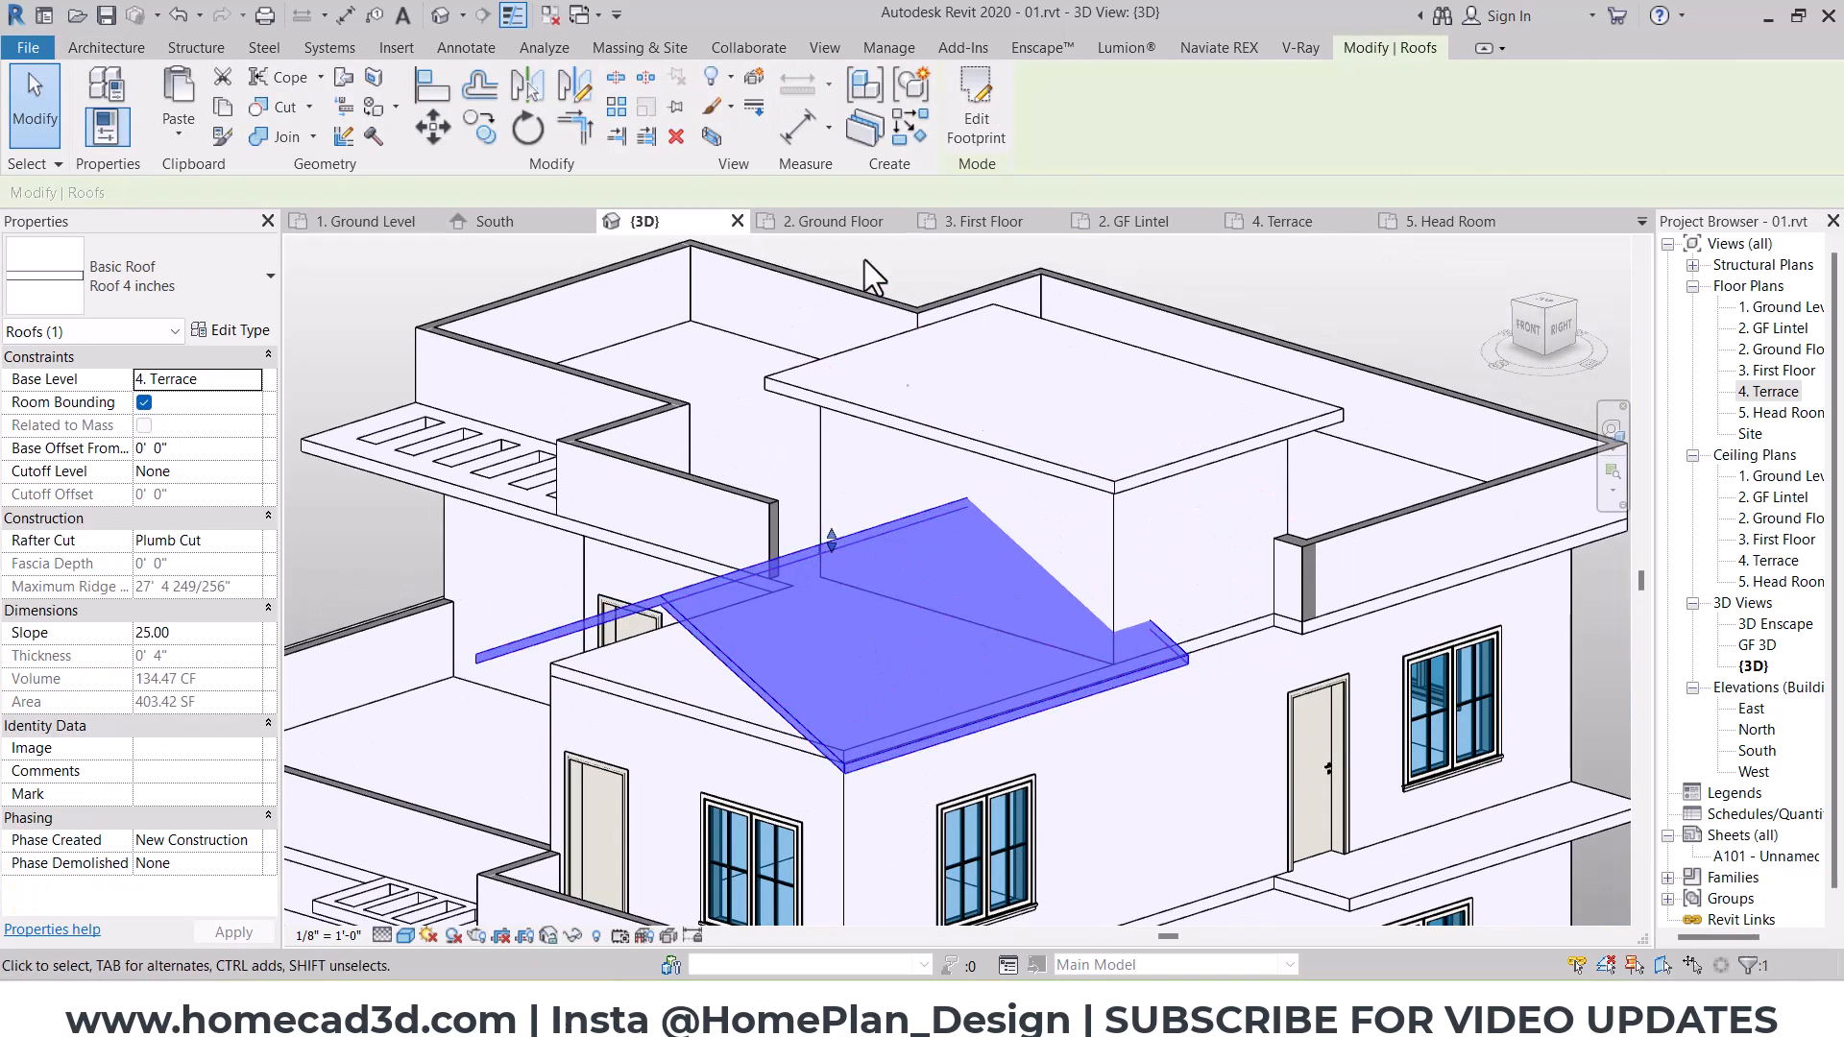
pyautogui.click(960, 90)
pyautogui.click(444, 90)
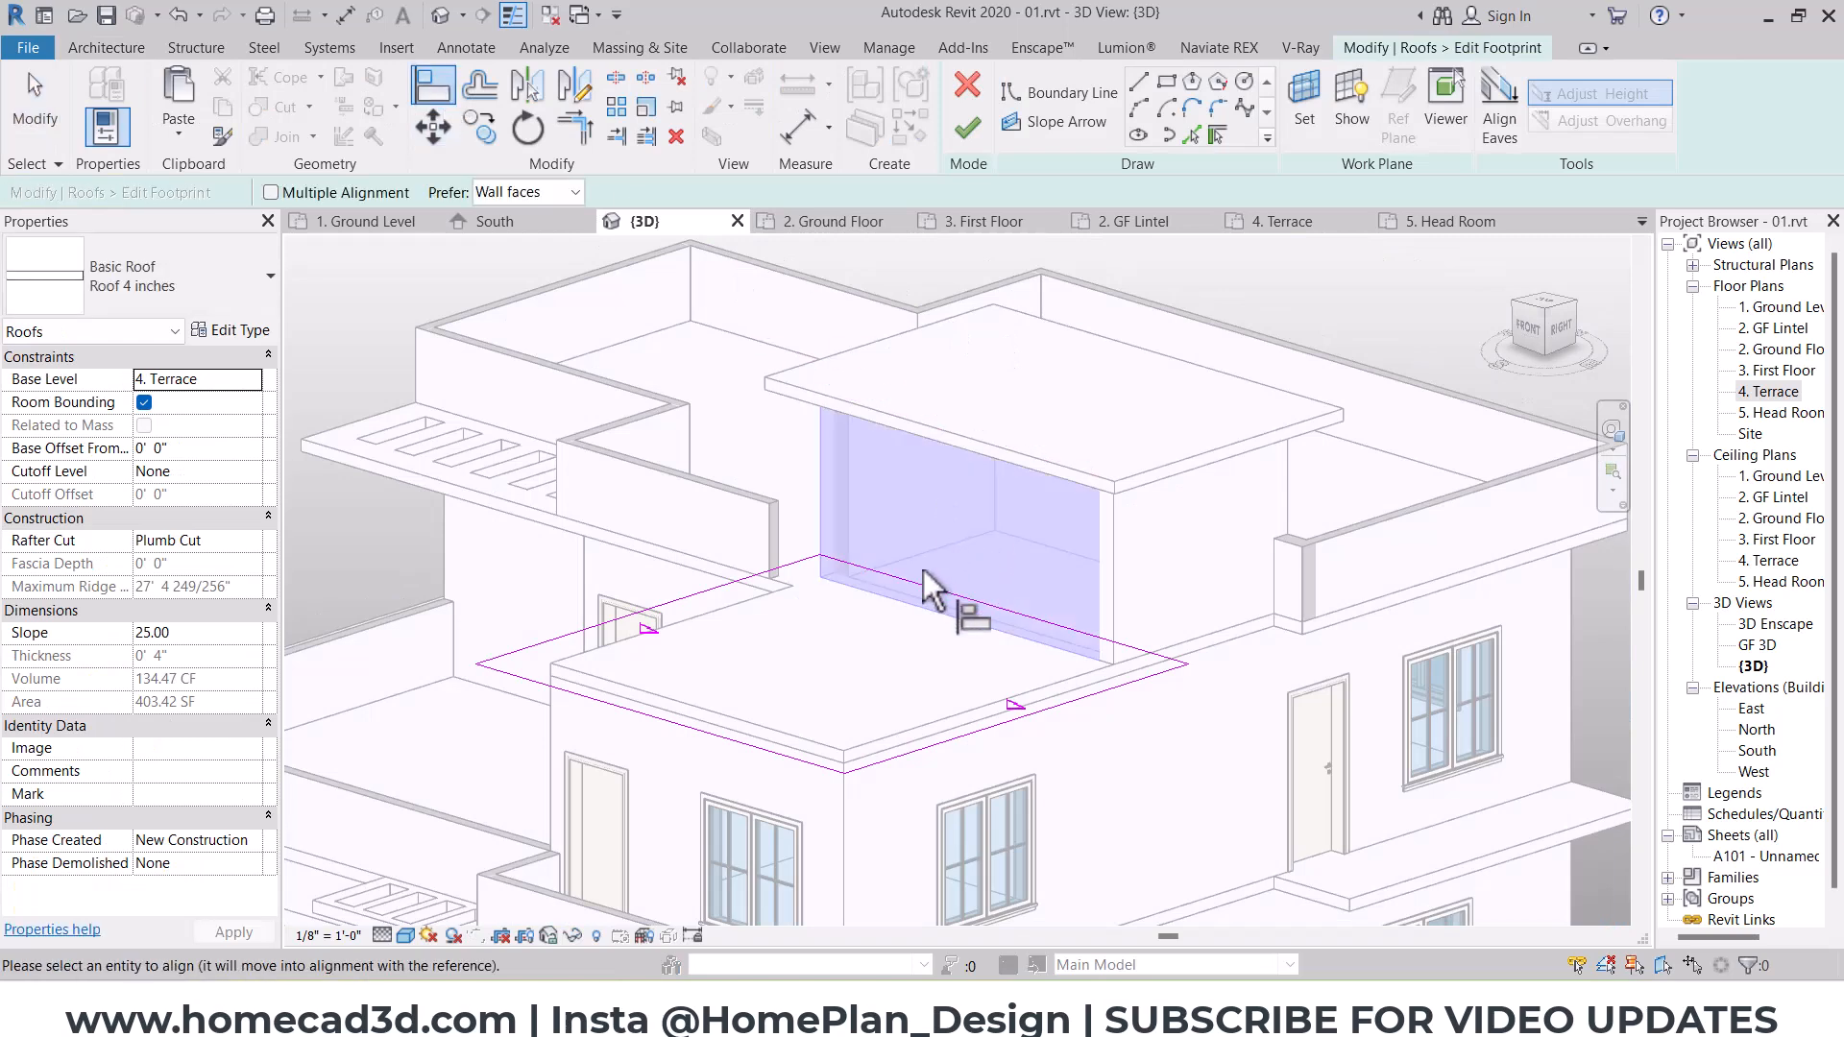
pyautogui.press('Escape')
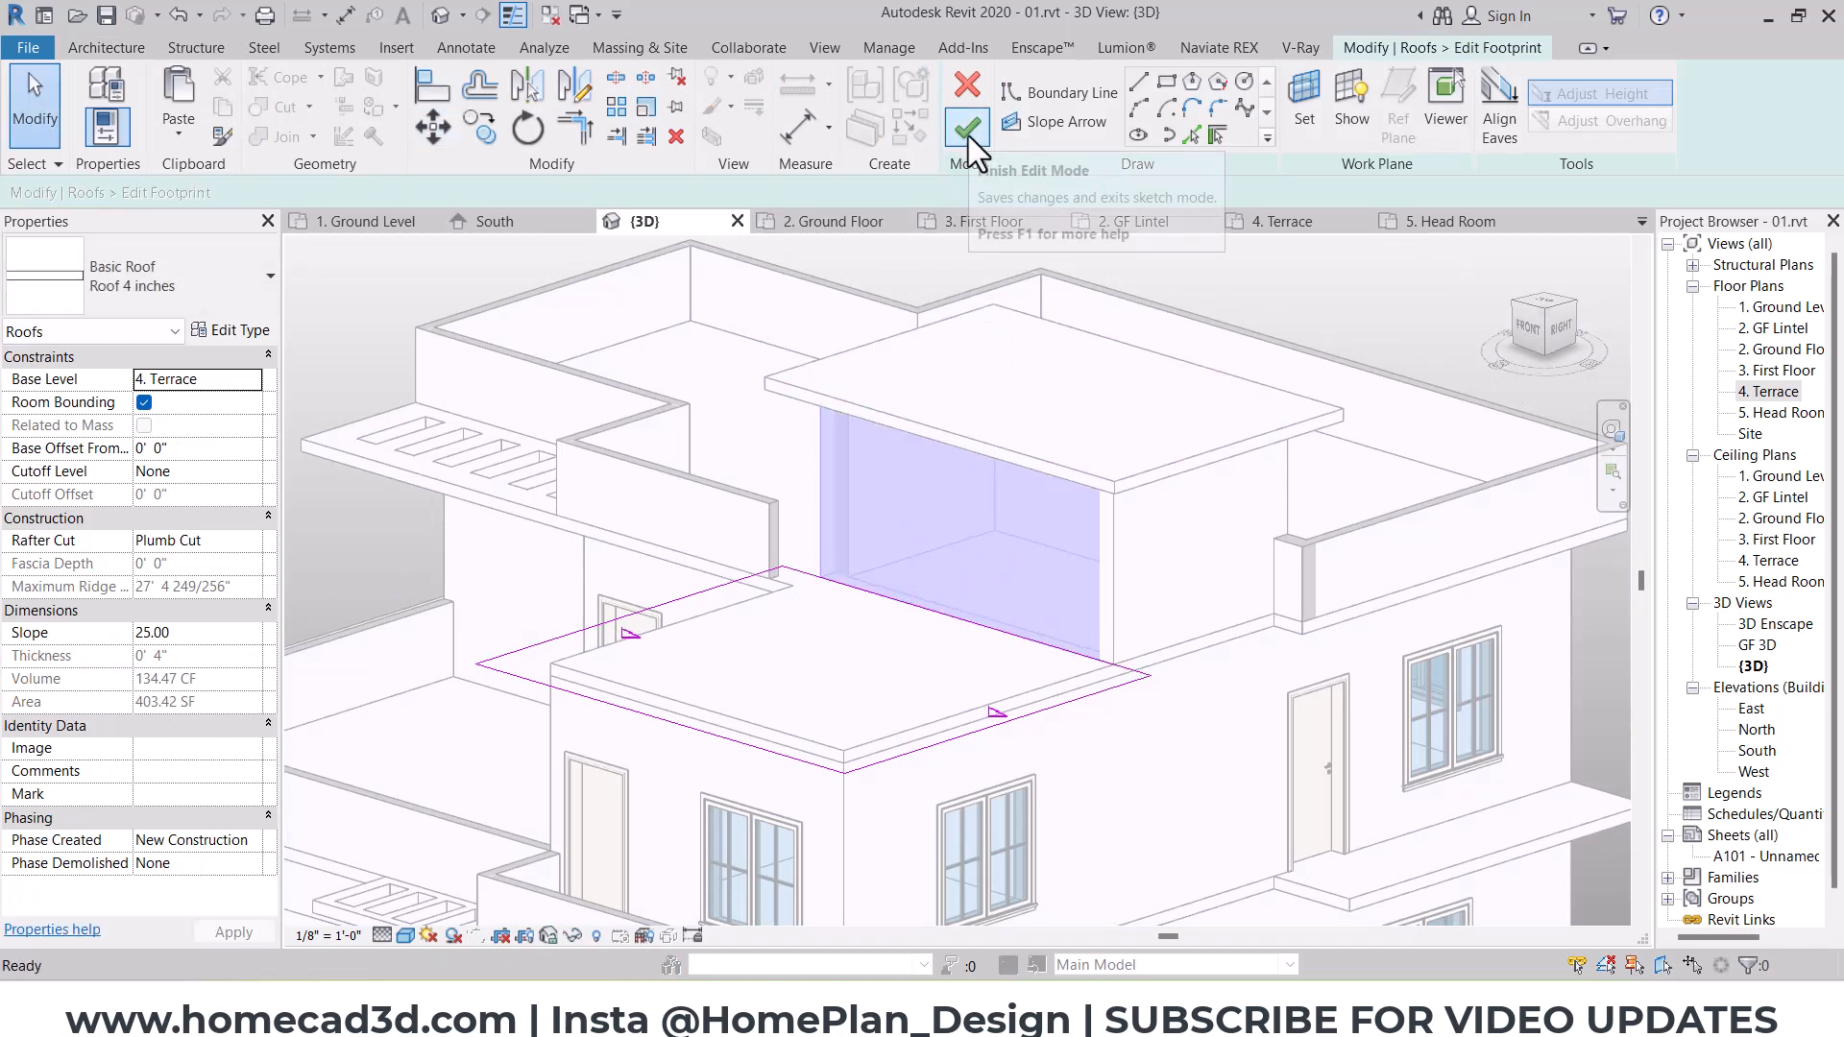
pyautogui.click(968, 136)
# Step: Delete the terrace parapet segment on the south side between the slotted overhang and the gable roof
pyautogui.scroll(3, 951, 563)
pyautogui.click(987, 517)
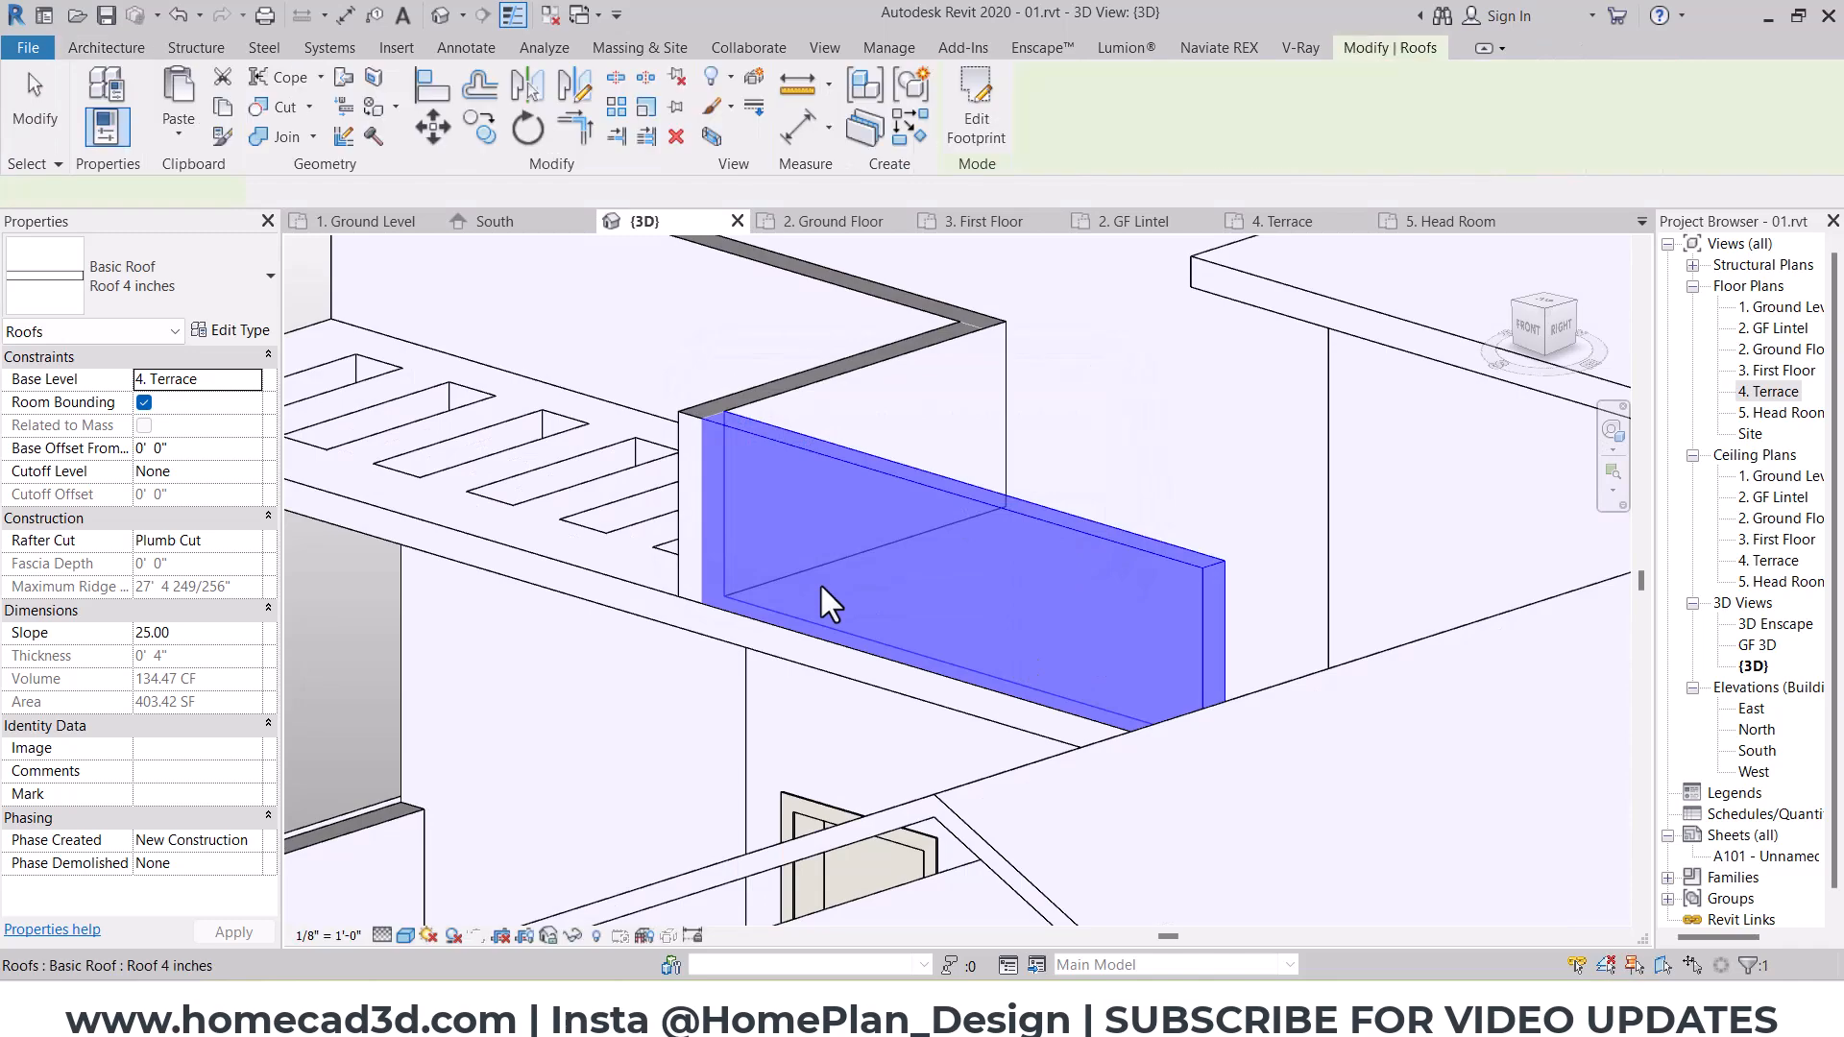
pyautogui.scroll(-4, 820, 582)
pyautogui.press('Escape')
pyautogui.keyDown('shift'); pyautogui.moveTo(826, 599); pyautogui.dragTo(919, 700, button='middle'); pyautogui.keyUp('shift')
pyautogui.scroll(1, 768, 670)
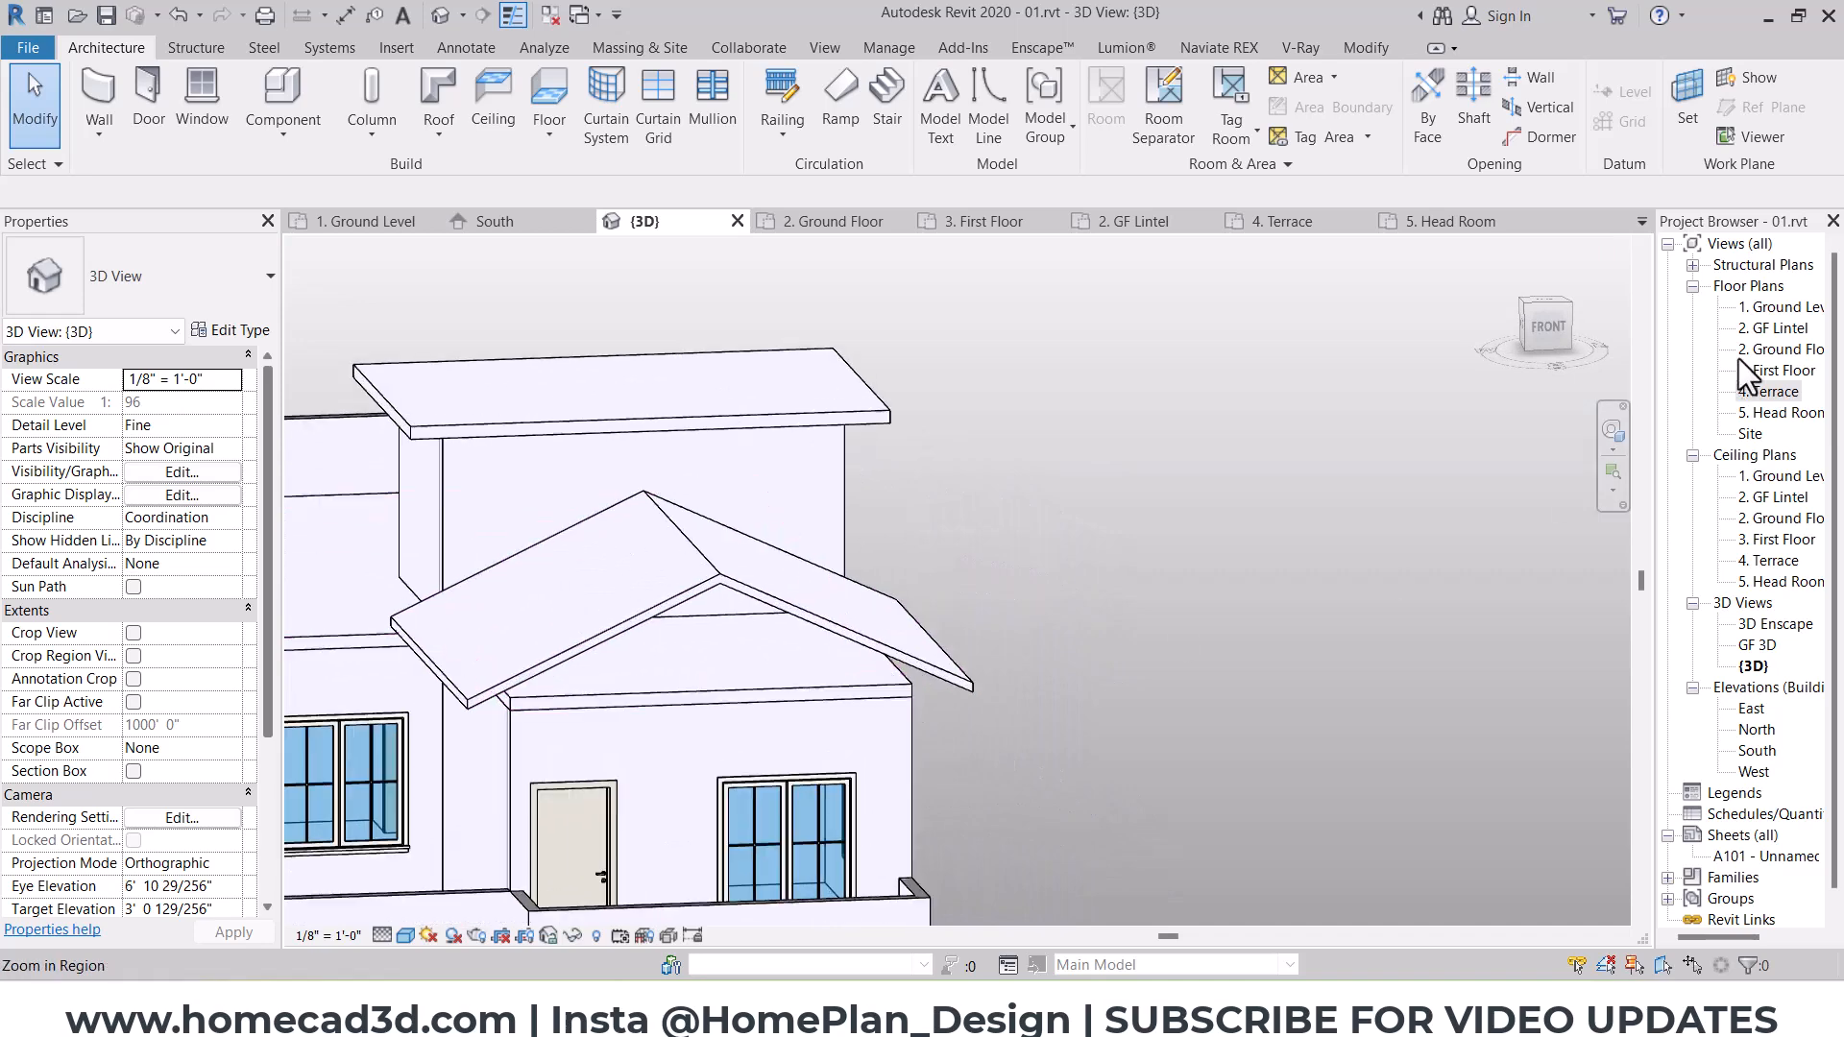
# Step: In the 4. Terrace plan, draw 3' 0" high, 9-inch walls along the west, south and east edges of the south-east room
pyautogui.doubleClick(1768, 394)
pyautogui.press('w')
pyautogui.press('a')
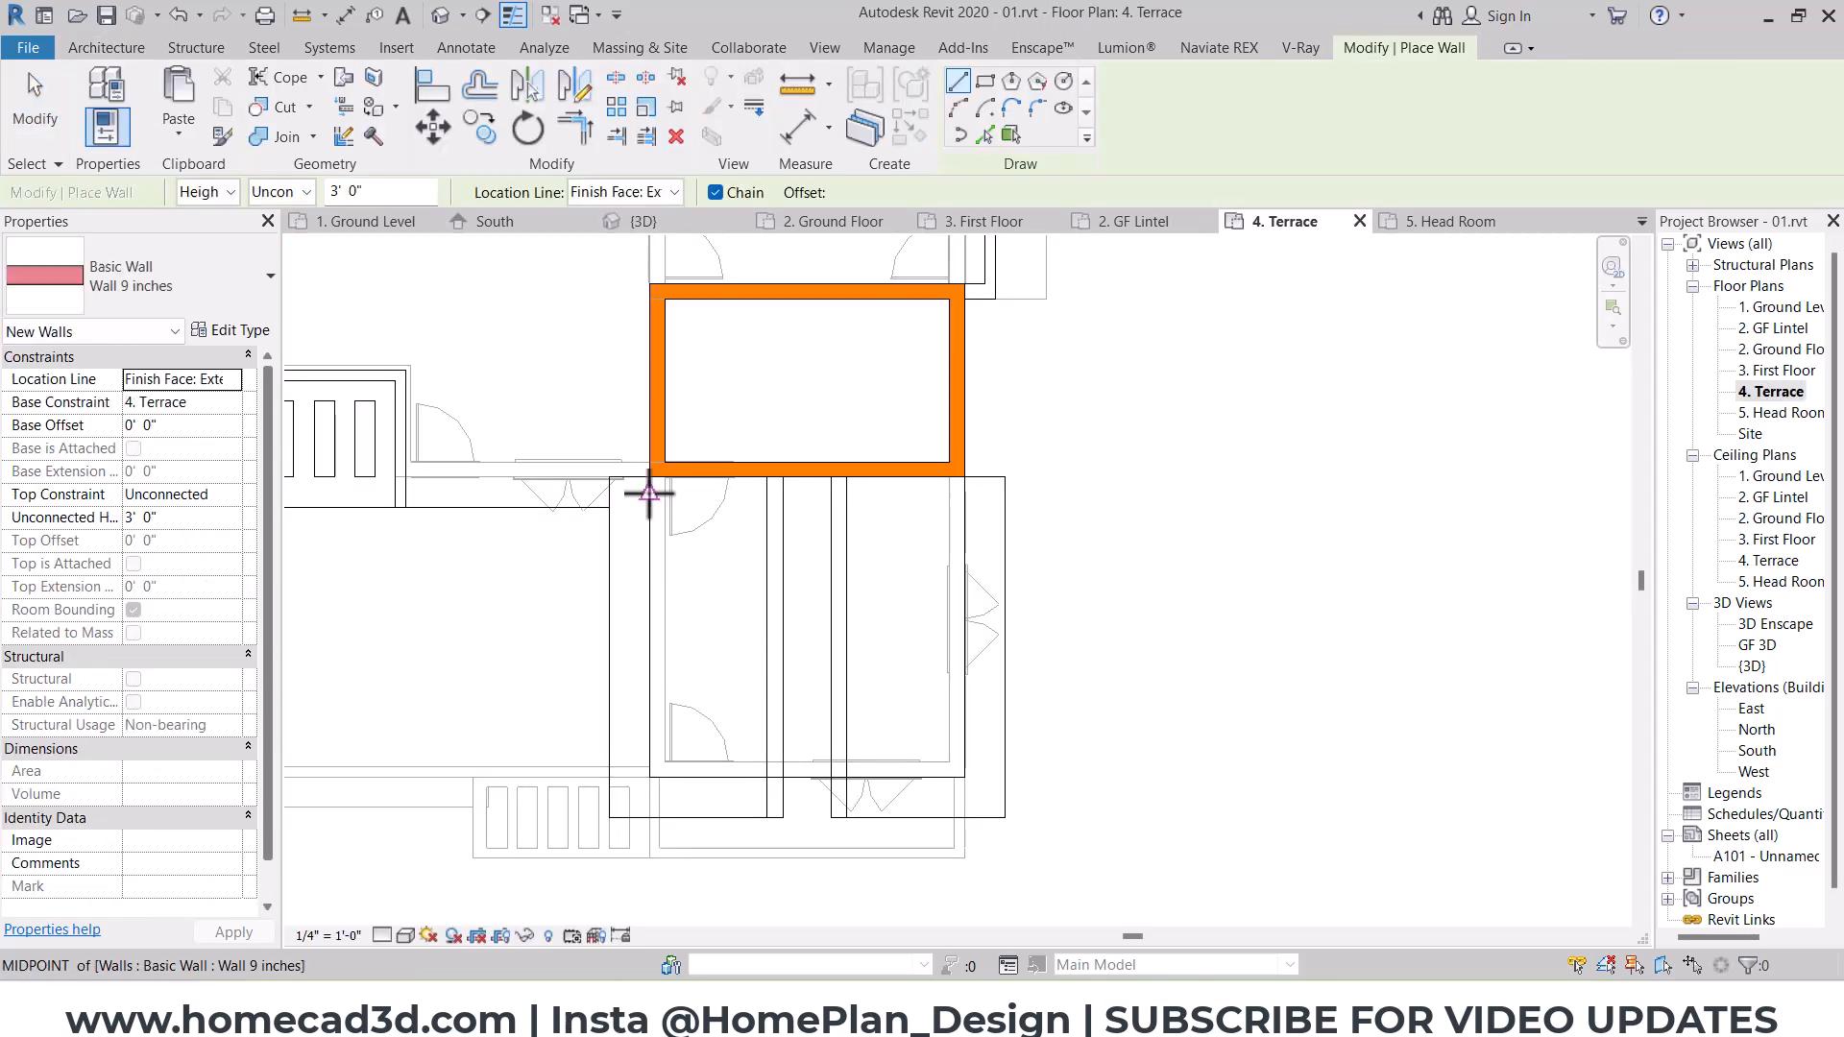
pyautogui.scroll(3, 643, 480)
pyautogui.click(650, 469)
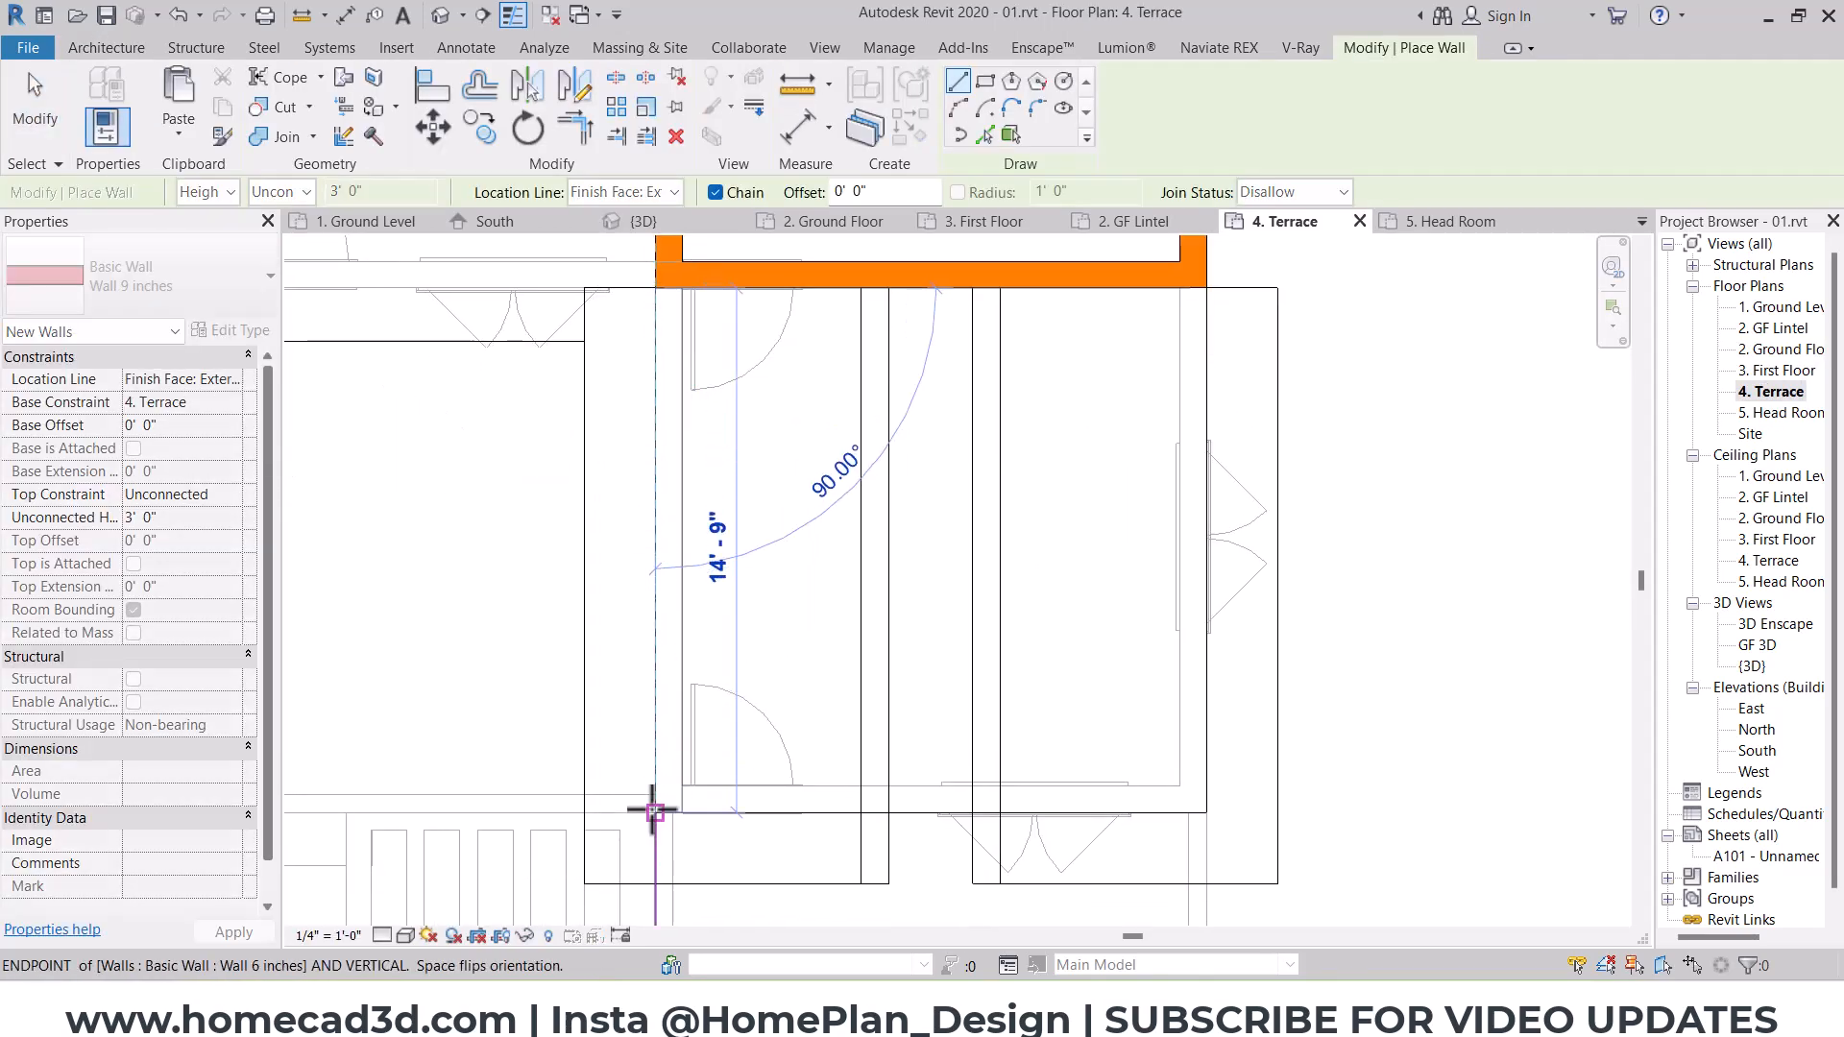
pyautogui.click(653, 811)
pyautogui.click(1207, 812)
pyautogui.click(1207, 288)
pyautogui.press('Escape')
pyautogui.press('Escape')
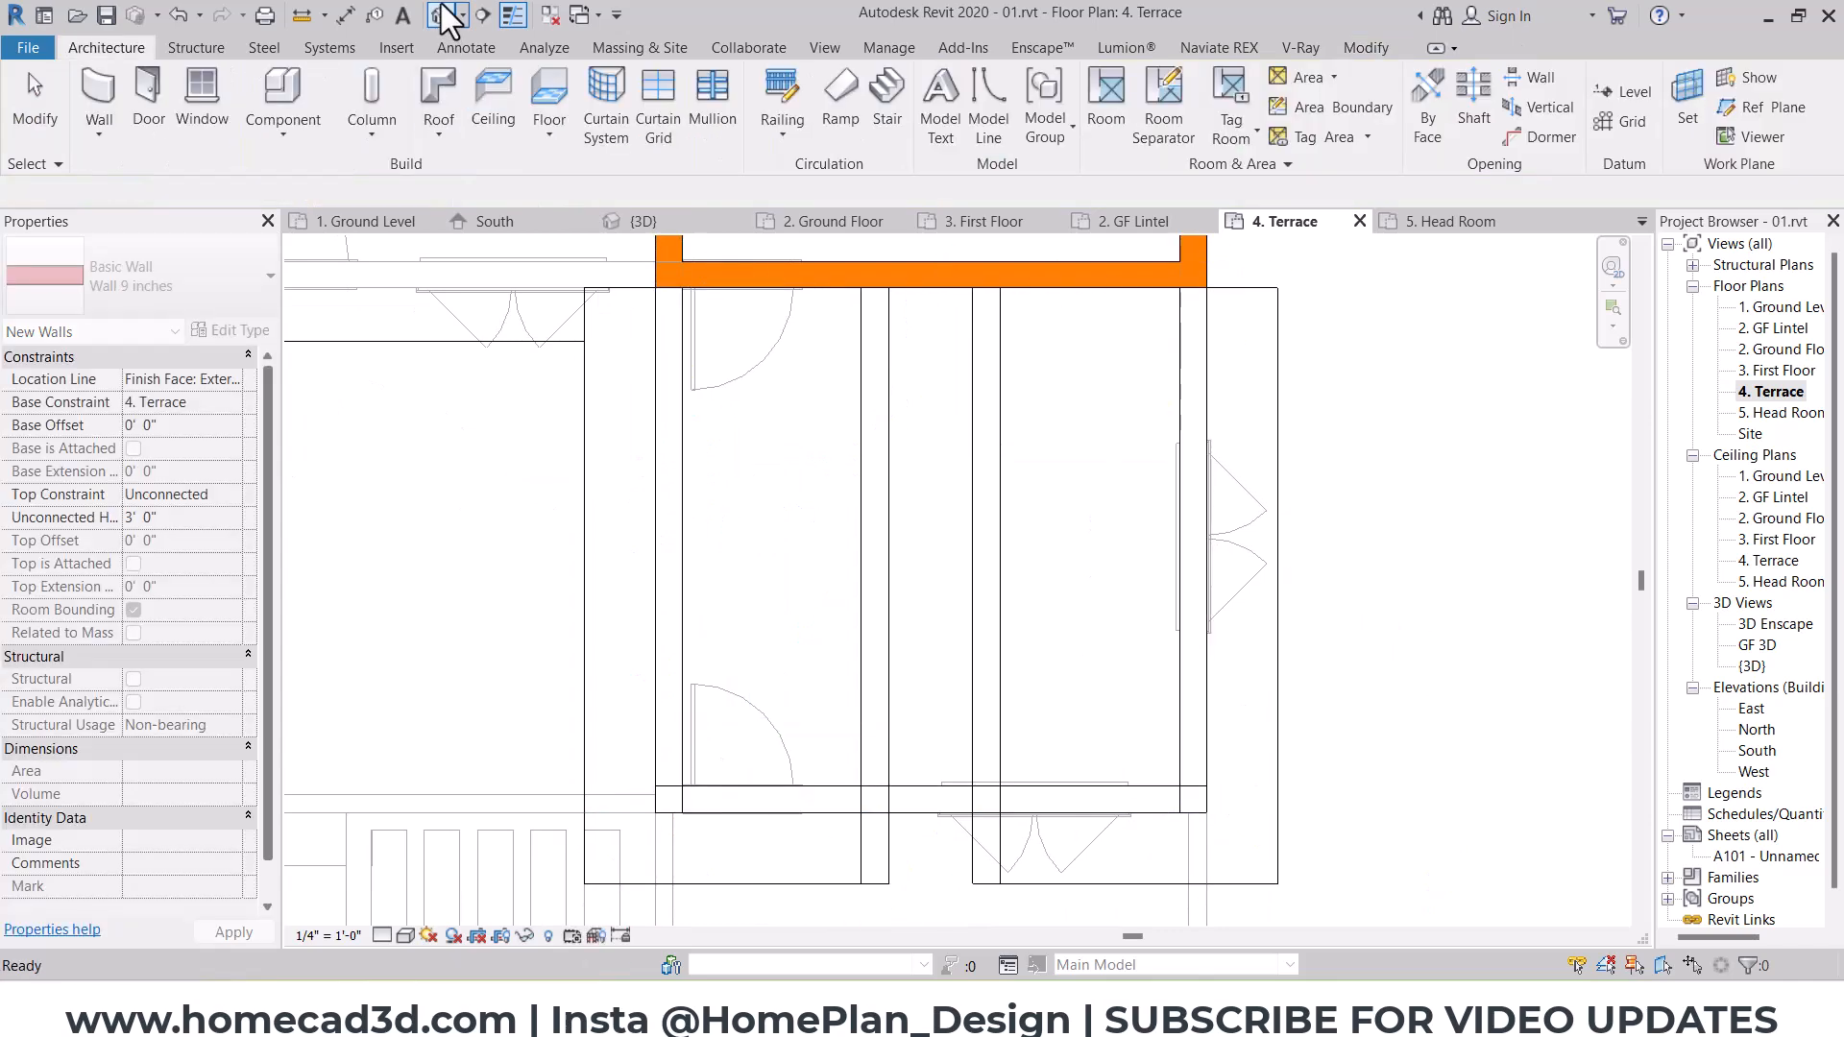
# Step: In the 3D view, attach the tops of the three new terrace walls to the underside of the gable roof
pyautogui.click(444, 16)
pyautogui.scroll(3, 709, 626)
pyautogui.click(709, 626)
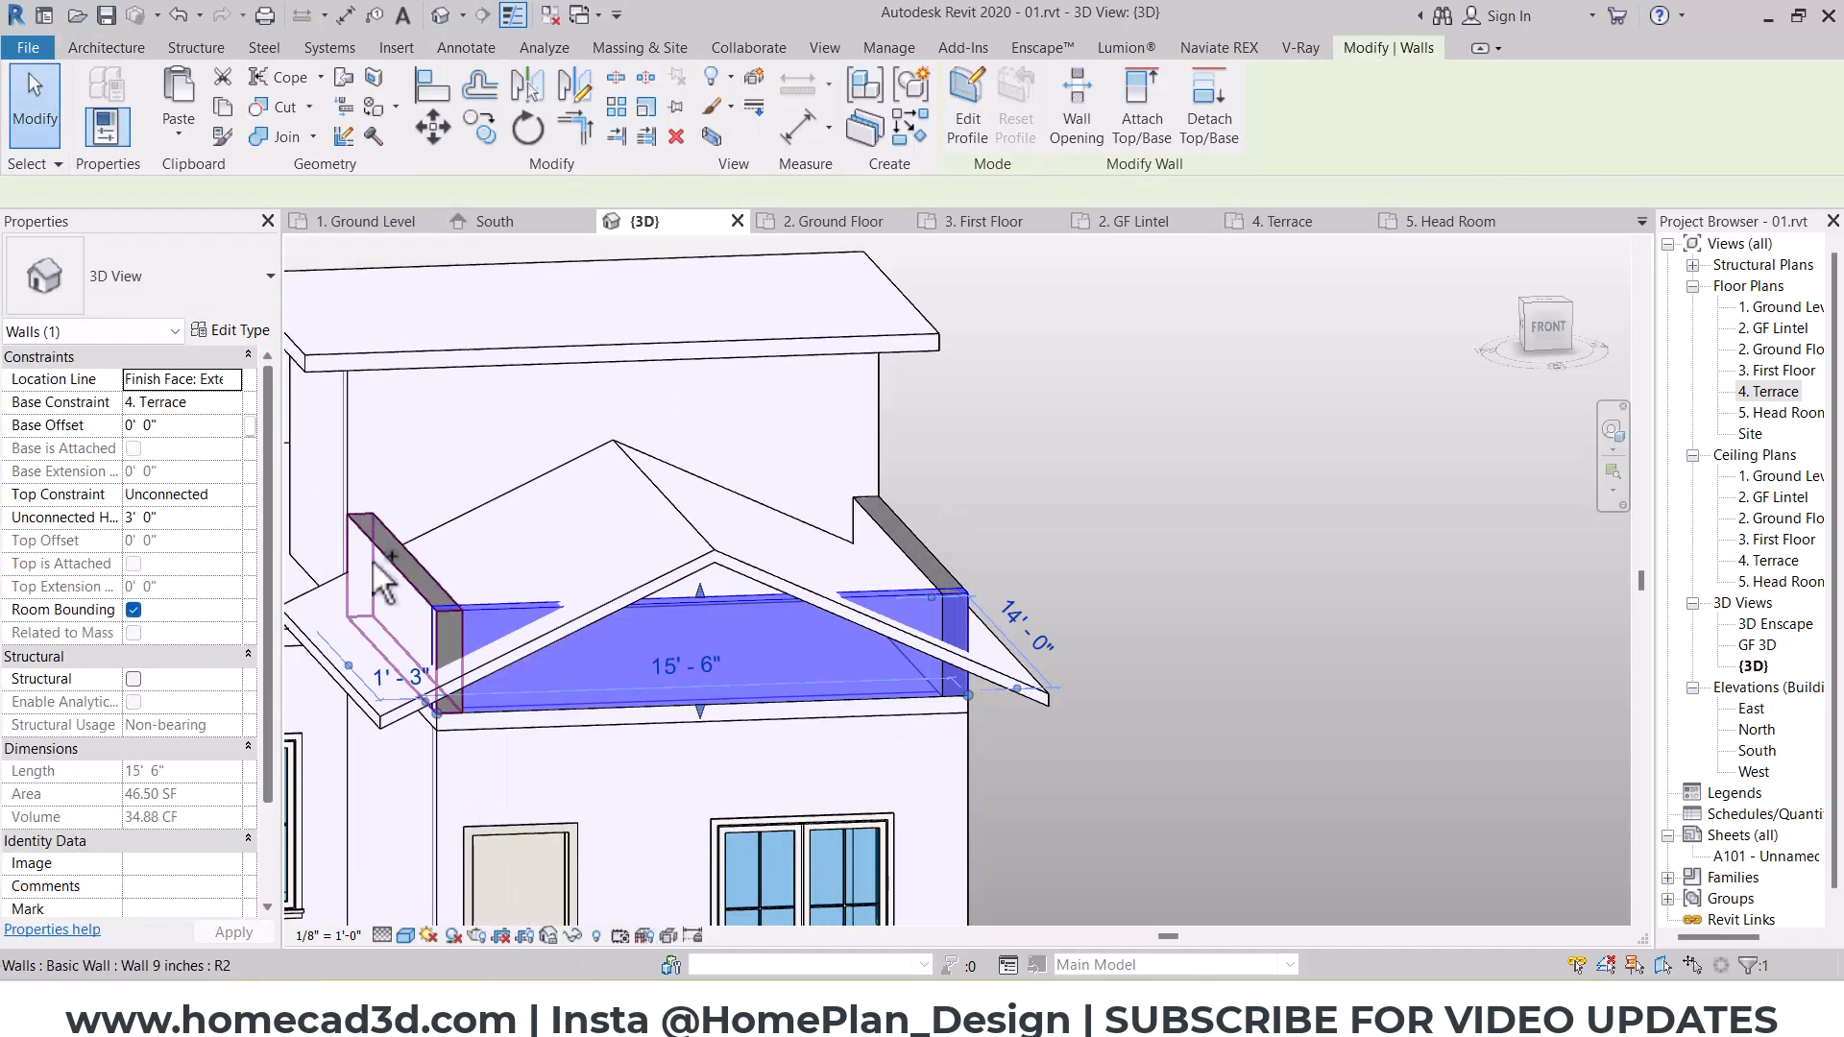
pyautogui.keyDown('ctrl'); pyautogui.click(383, 581); pyautogui.keyUp('ctrl')
pyautogui.keyDown('ctrl'); pyautogui.click(927, 547); pyautogui.keyUp('ctrl')
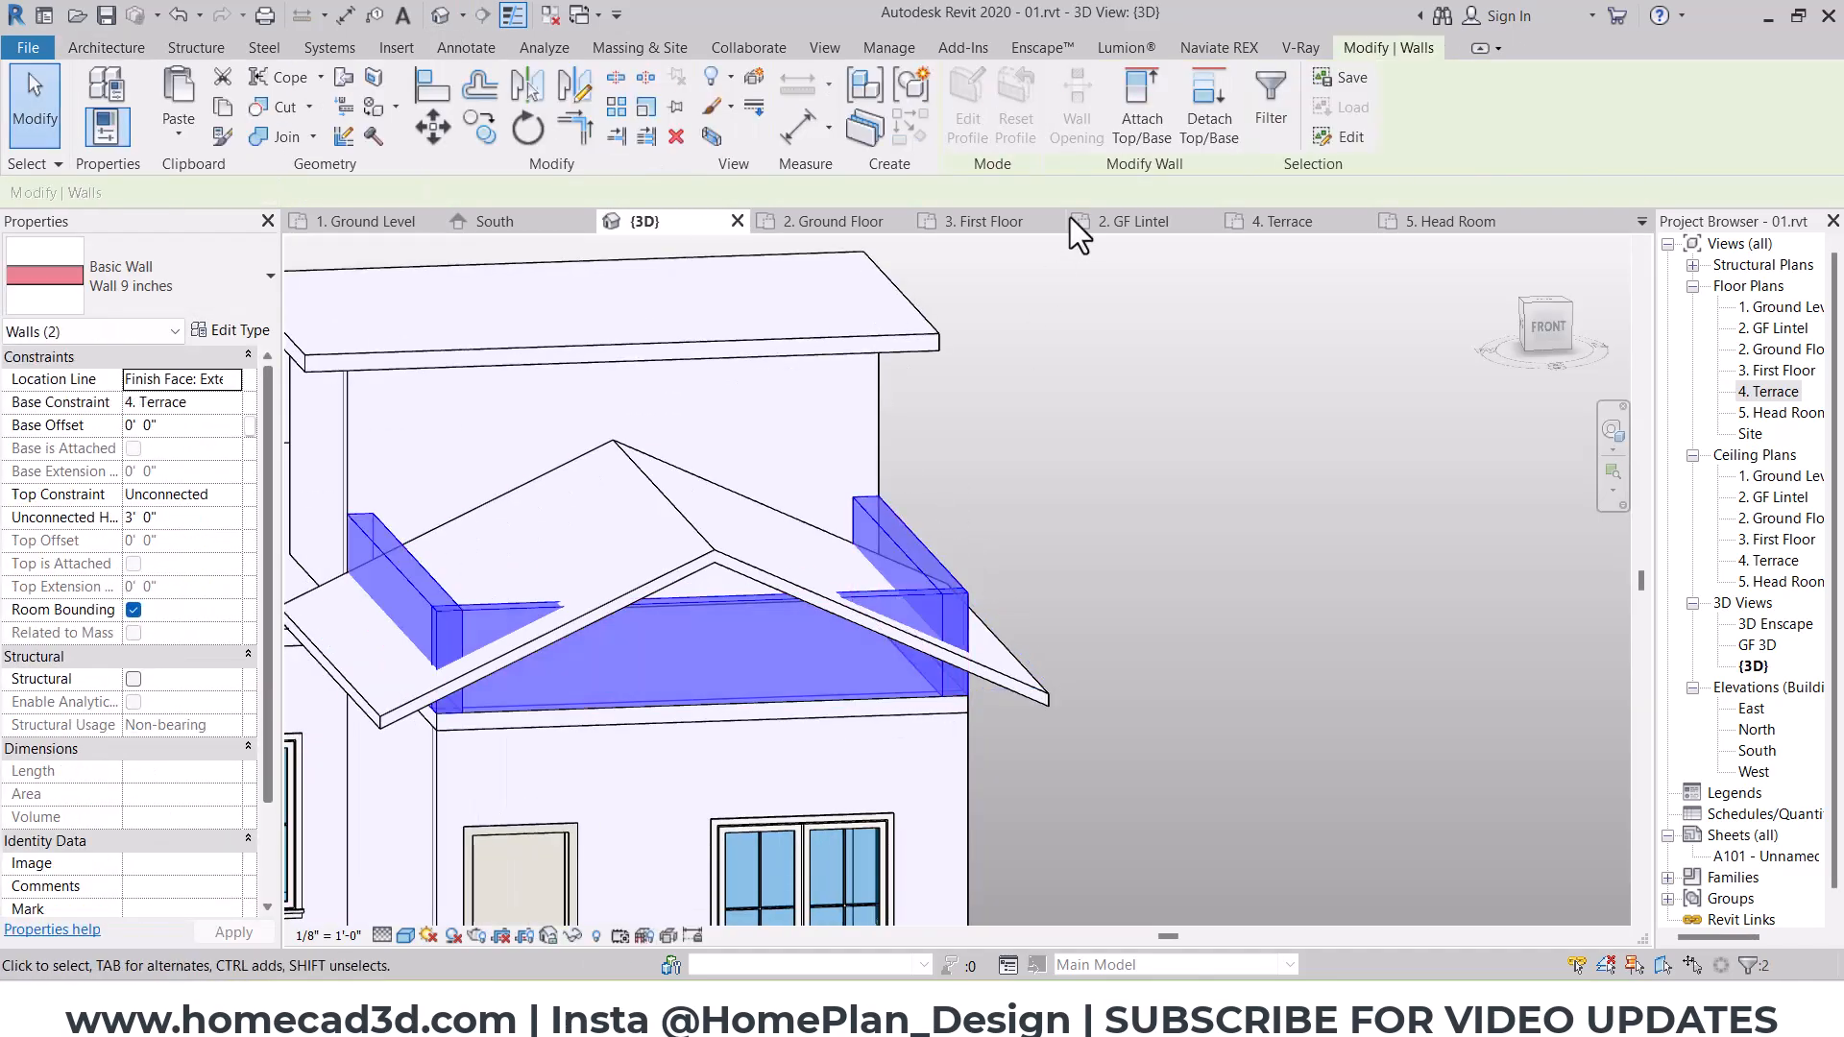
pyautogui.click(669, 528)
pyautogui.scroll(-3, 767, 526)
pyautogui.press('Escape')
# Step: Use Wall Joins to allow joining at both corners of the south gable wall
pyautogui.scroll(4, 846, 624)
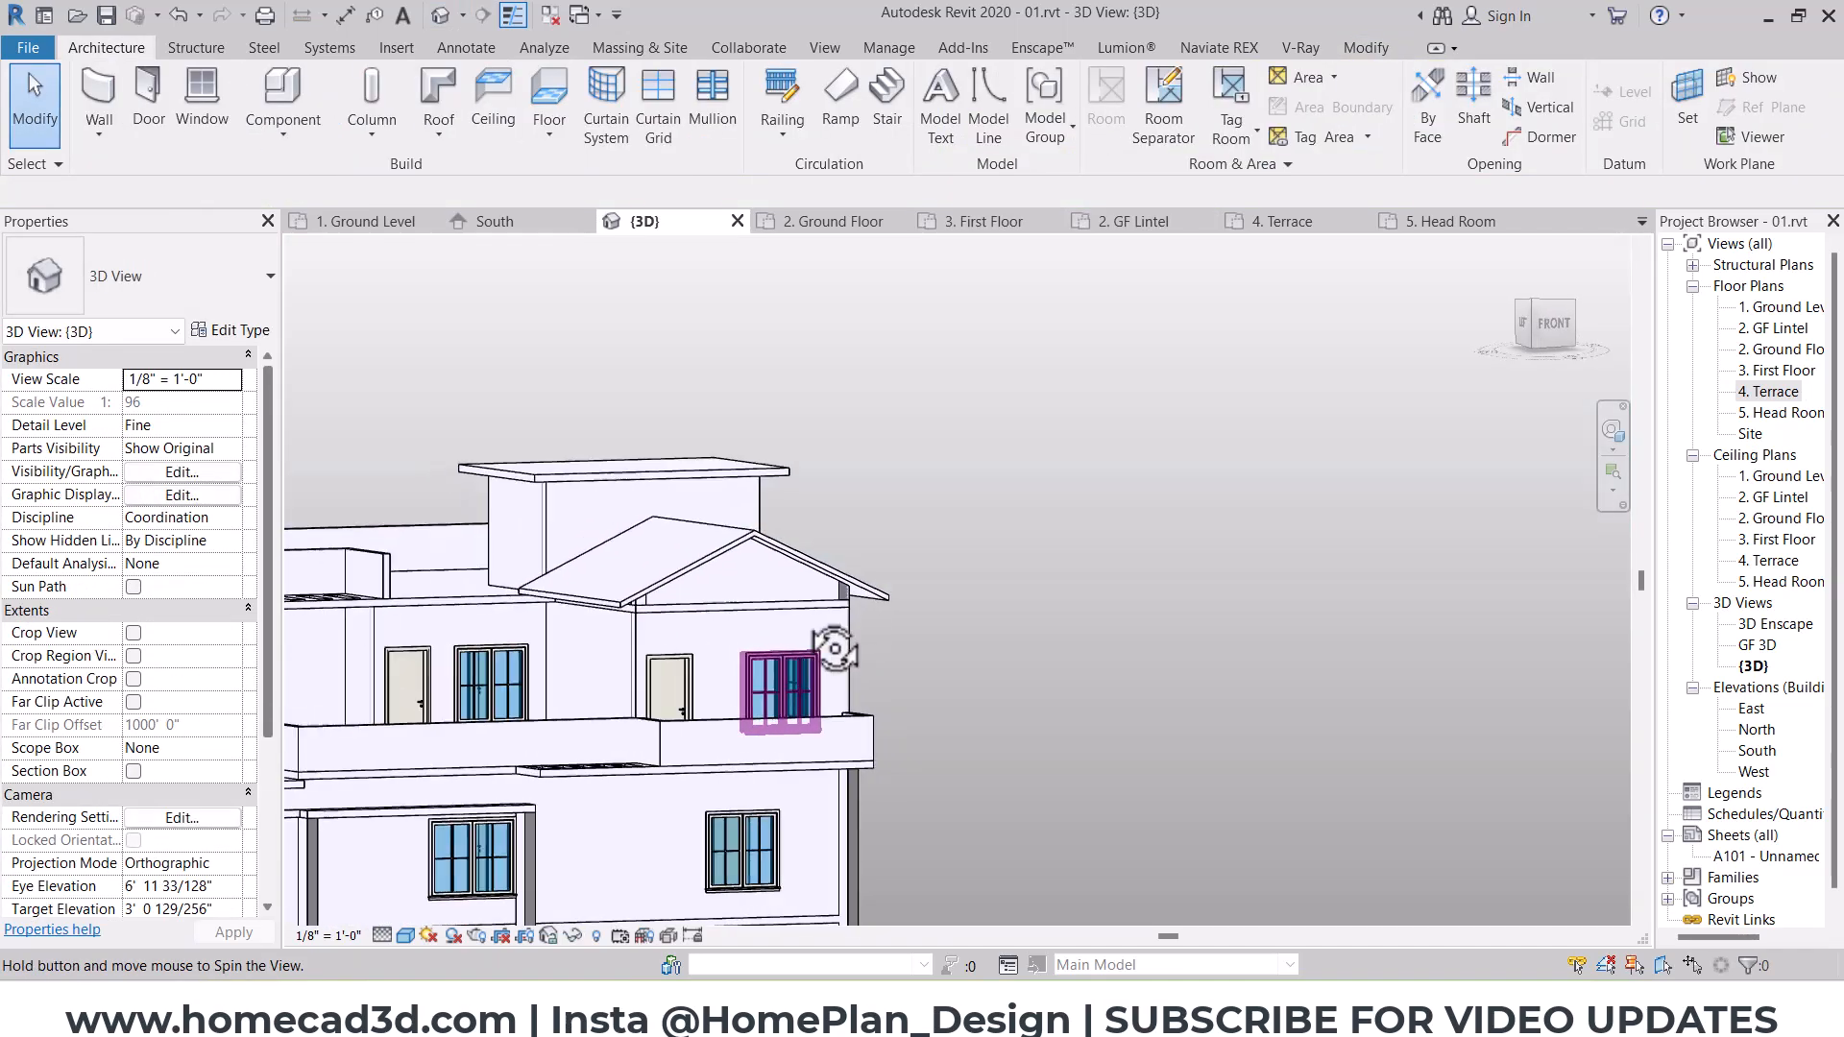
pyautogui.click(866, 574)
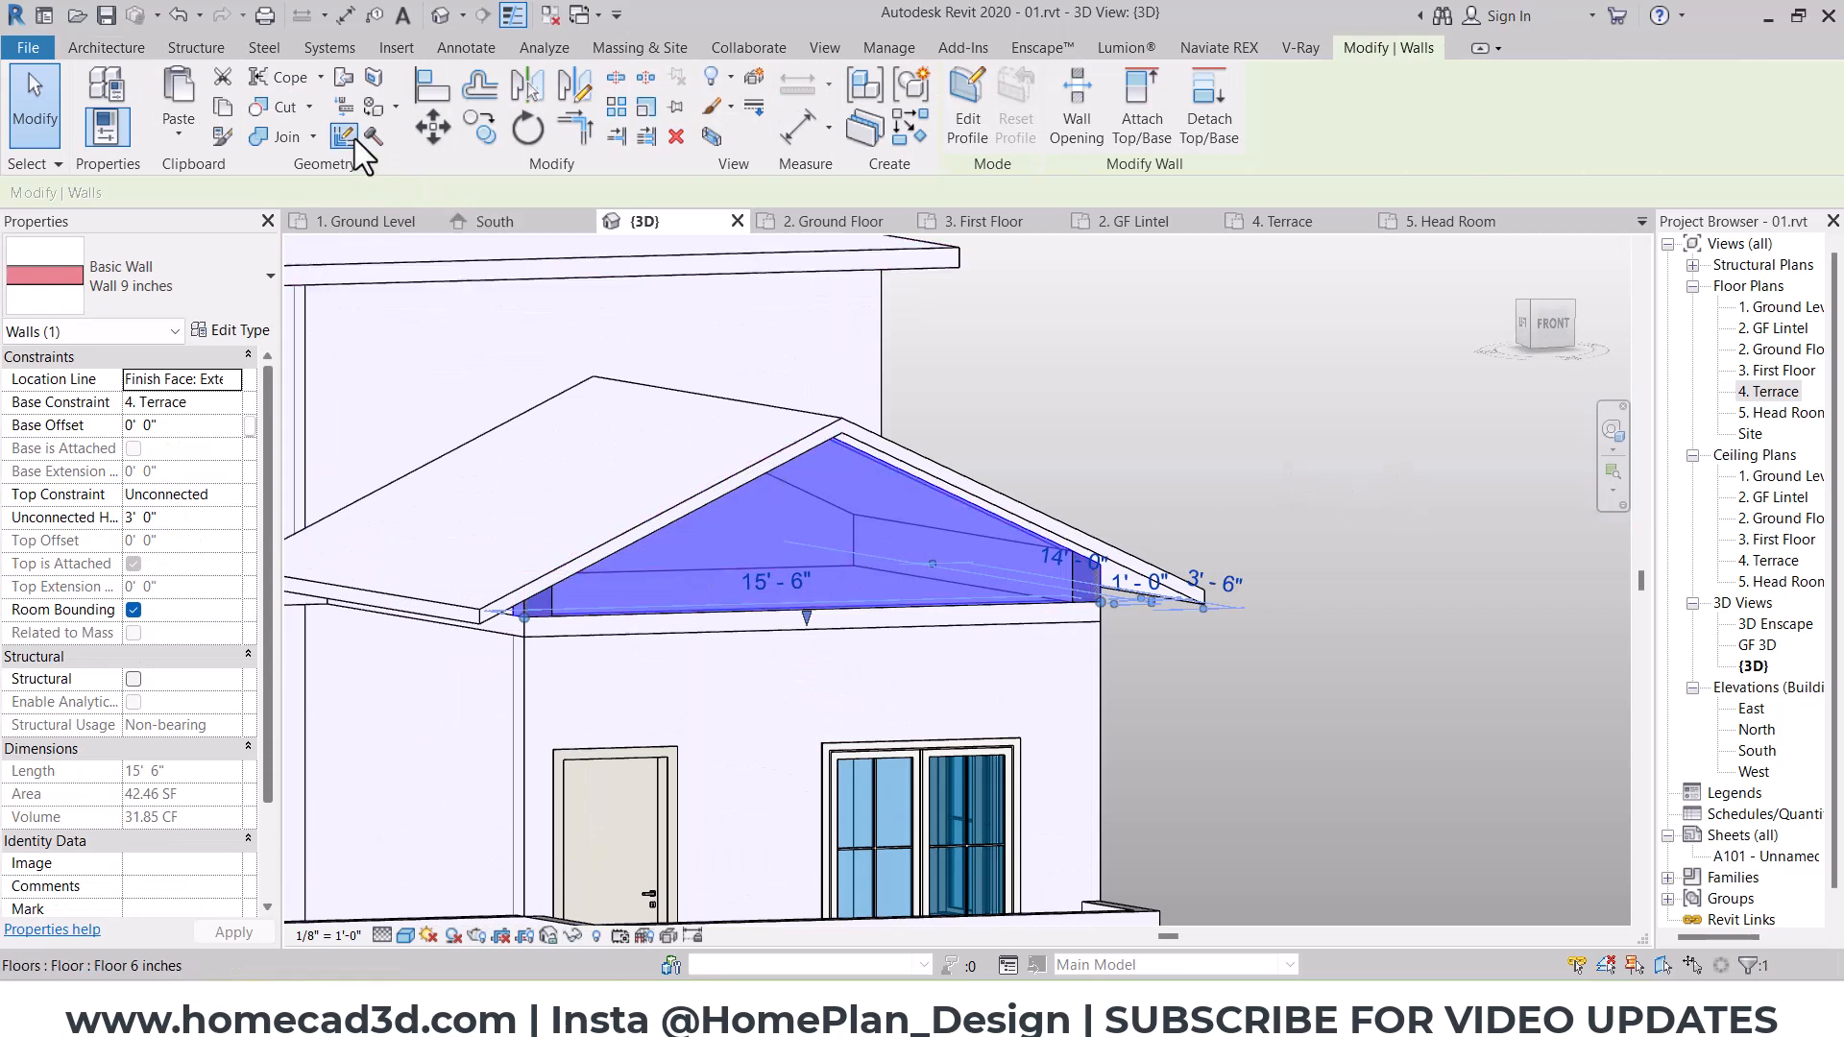
pyautogui.press('Escape')
pyautogui.click(544, 612)
pyautogui.click(509, 192)
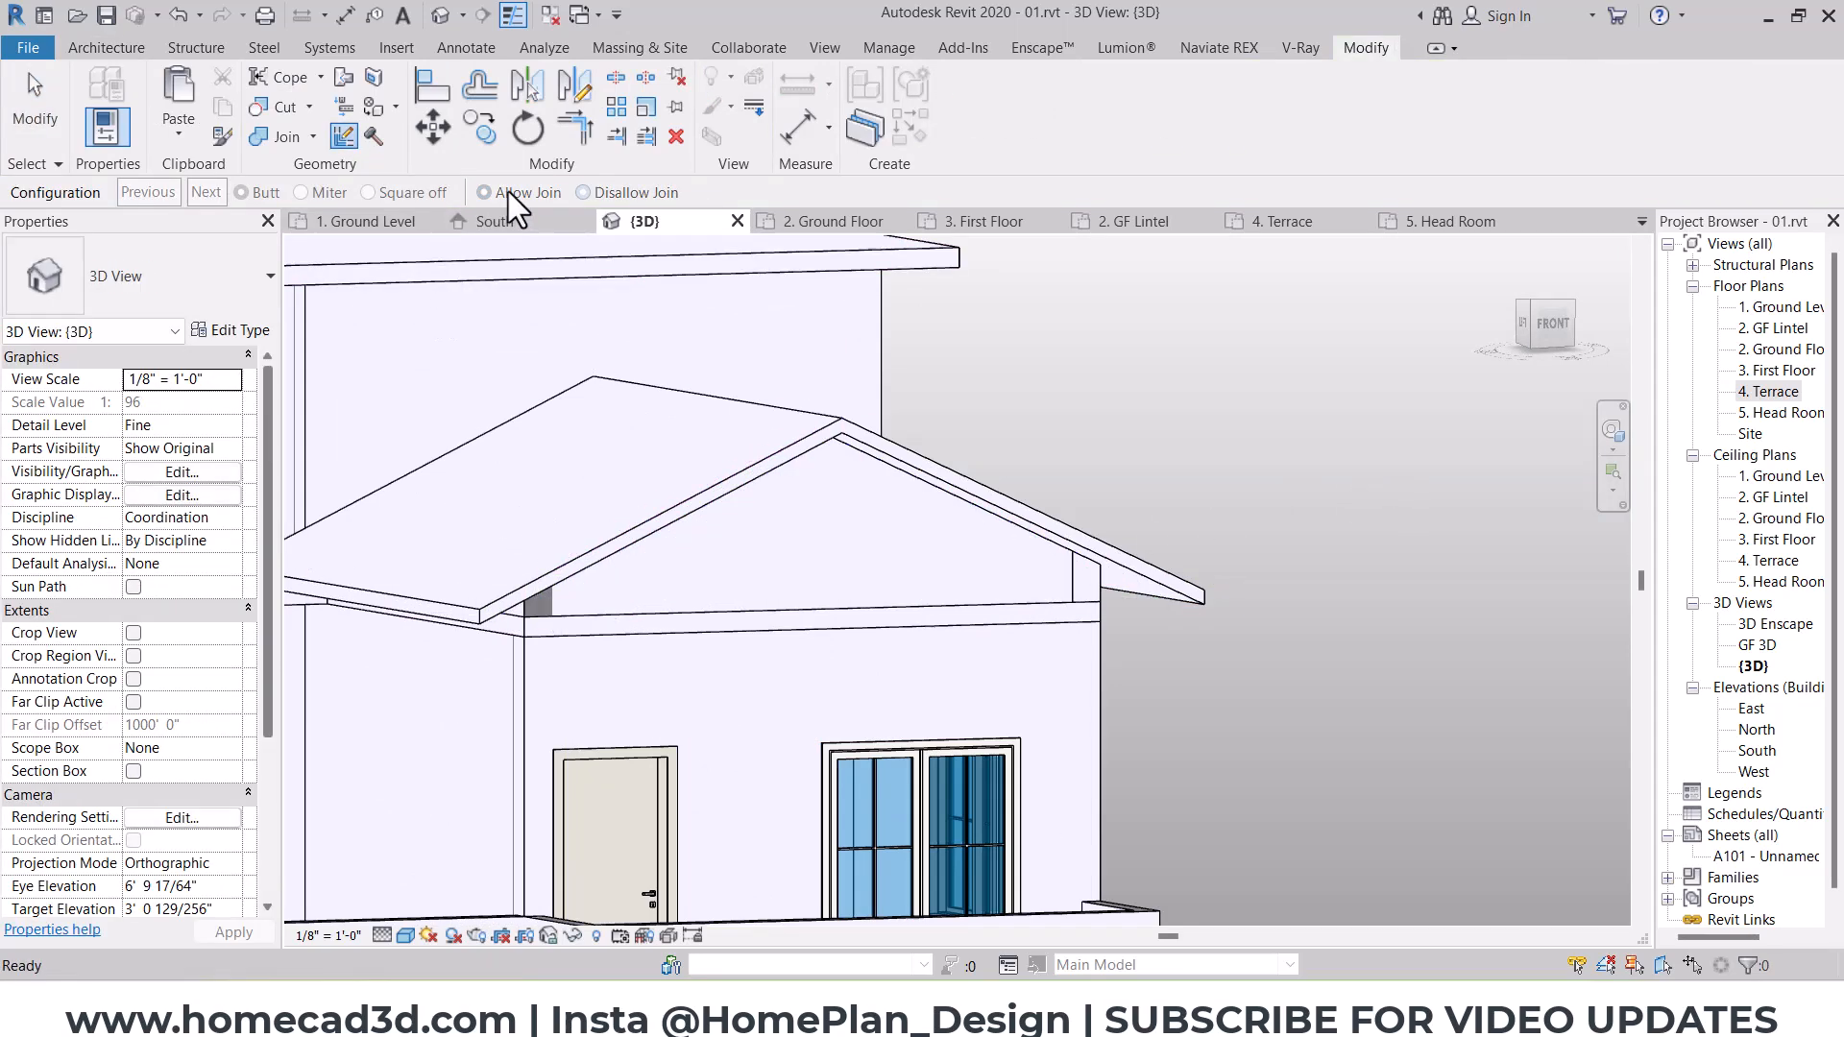
pyautogui.press('Escape')
pyautogui.click(343, 137)
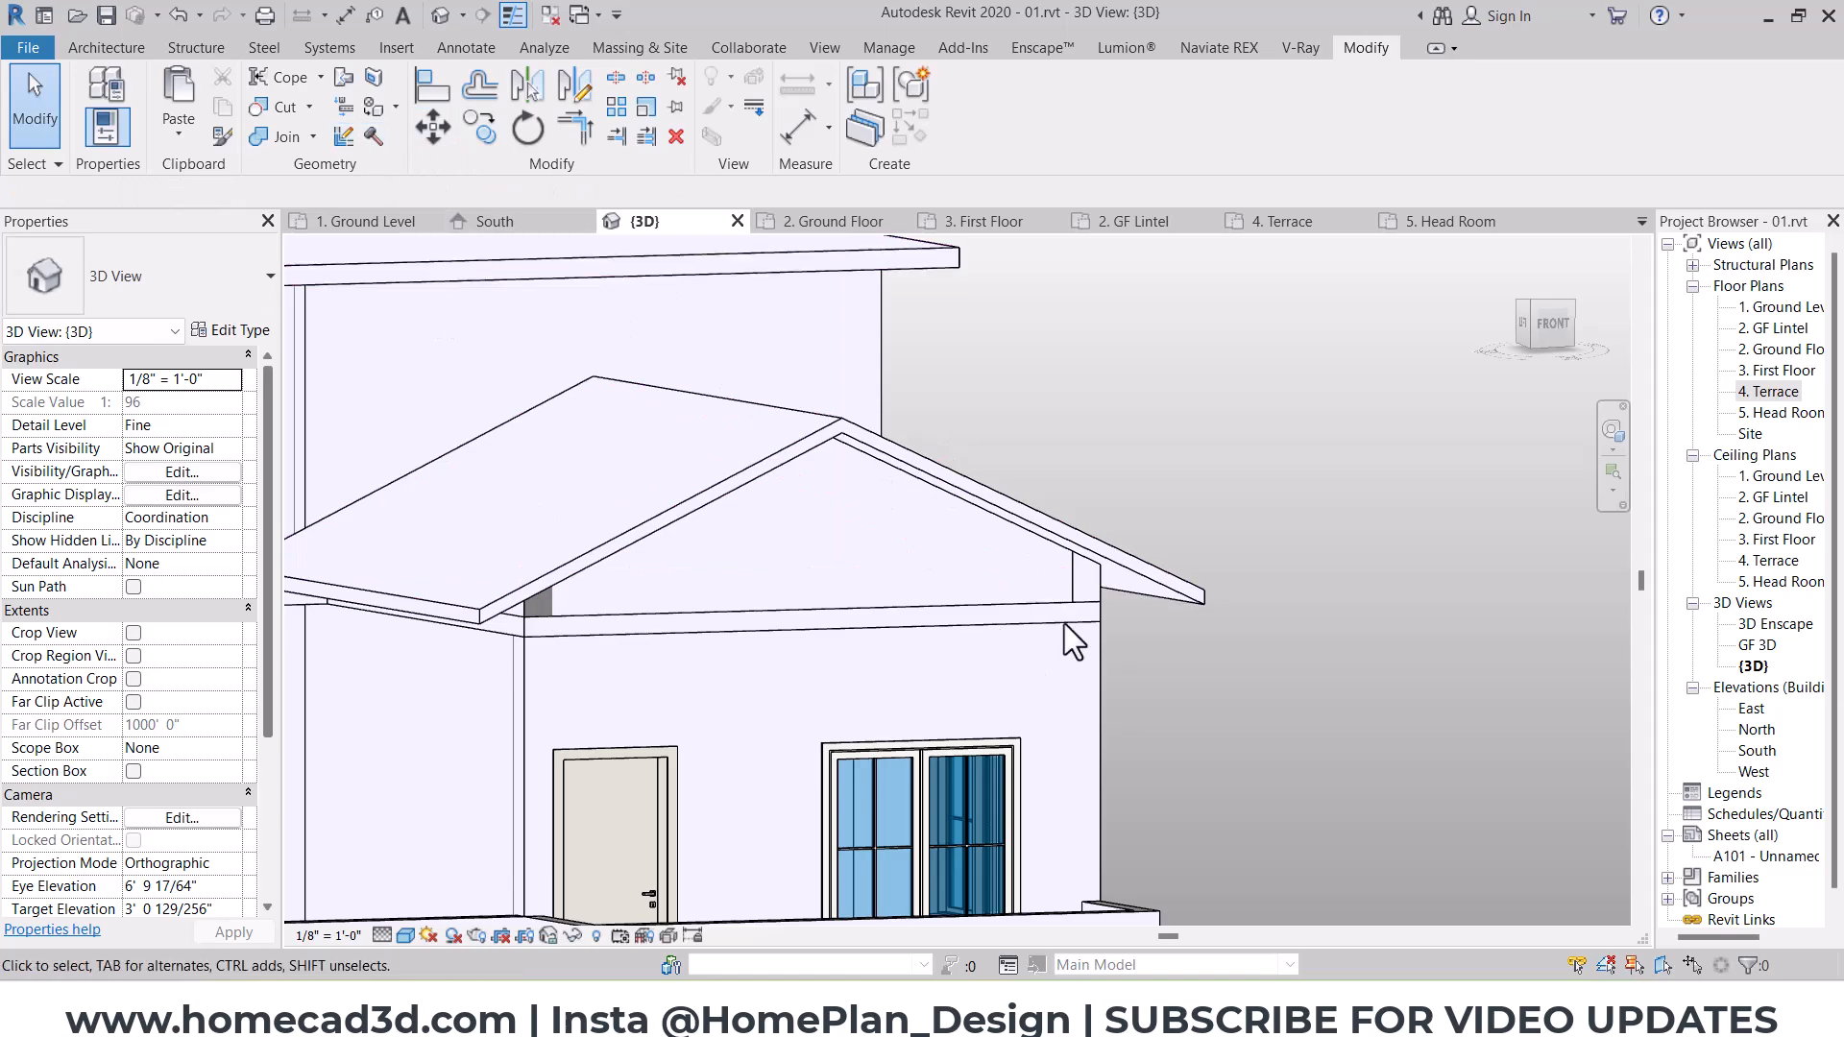
pyautogui.press('Escape')
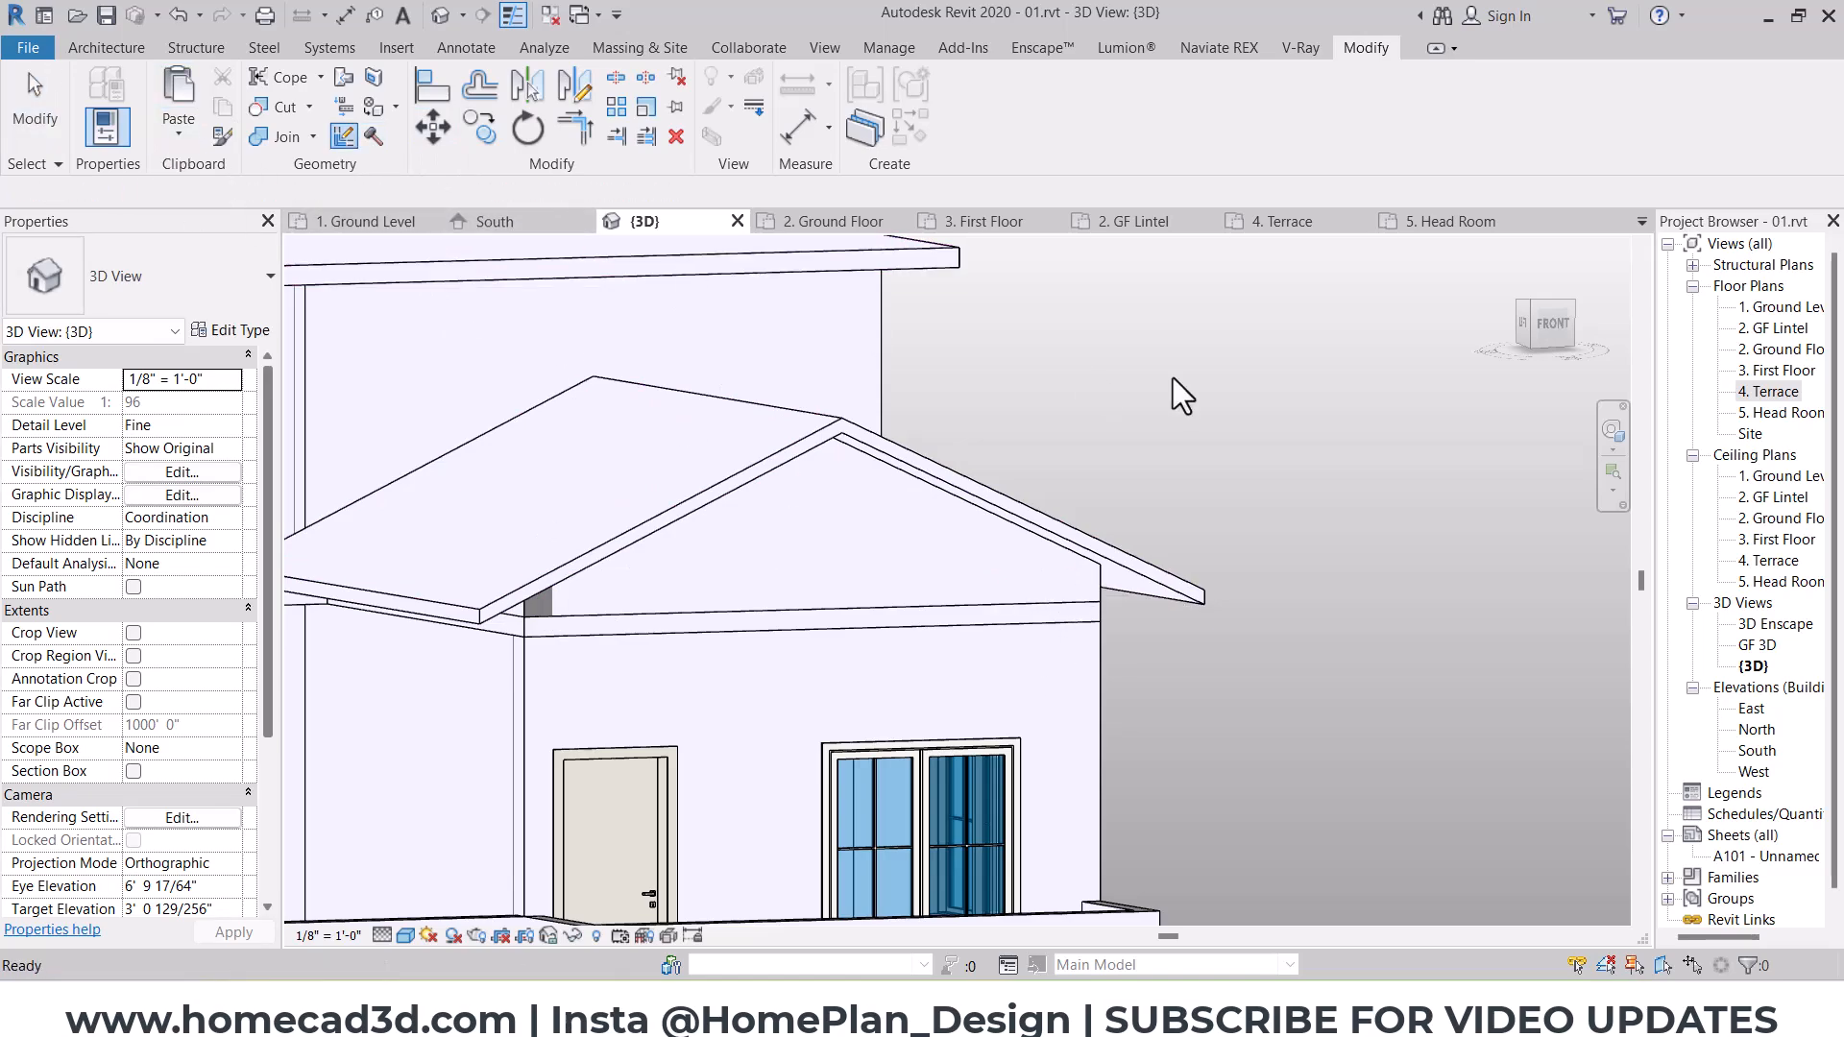
# Step: In the South elevation, add a level offset 8' 0" above 3. First Floor
pyautogui.scroll(-5, 1124, 423)
pyautogui.keyDown('shift'); pyautogui.moveTo(1075, 461); pyautogui.dragTo(1066, 629, button='middle'); pyautogui.keyUp('shift')
pyautogui.scroll(4, 997, 559)
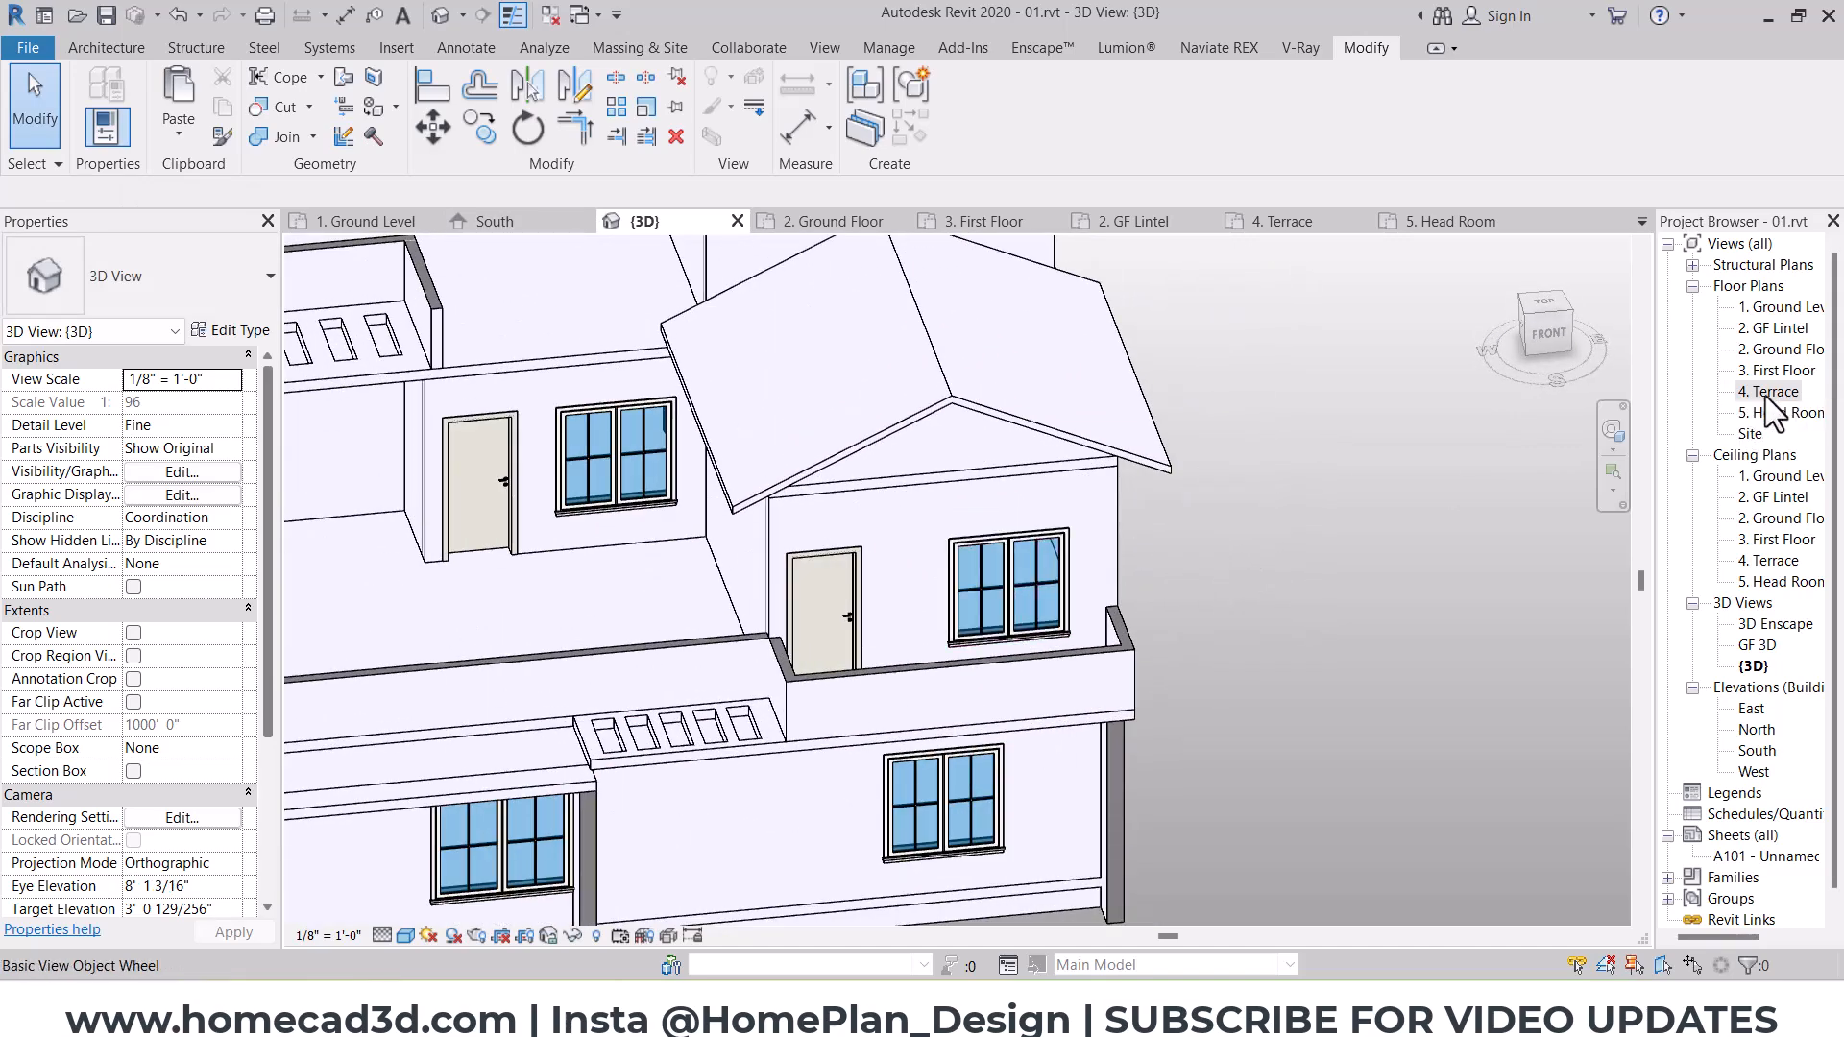
pyautogui.doubleClick(1757, 748)
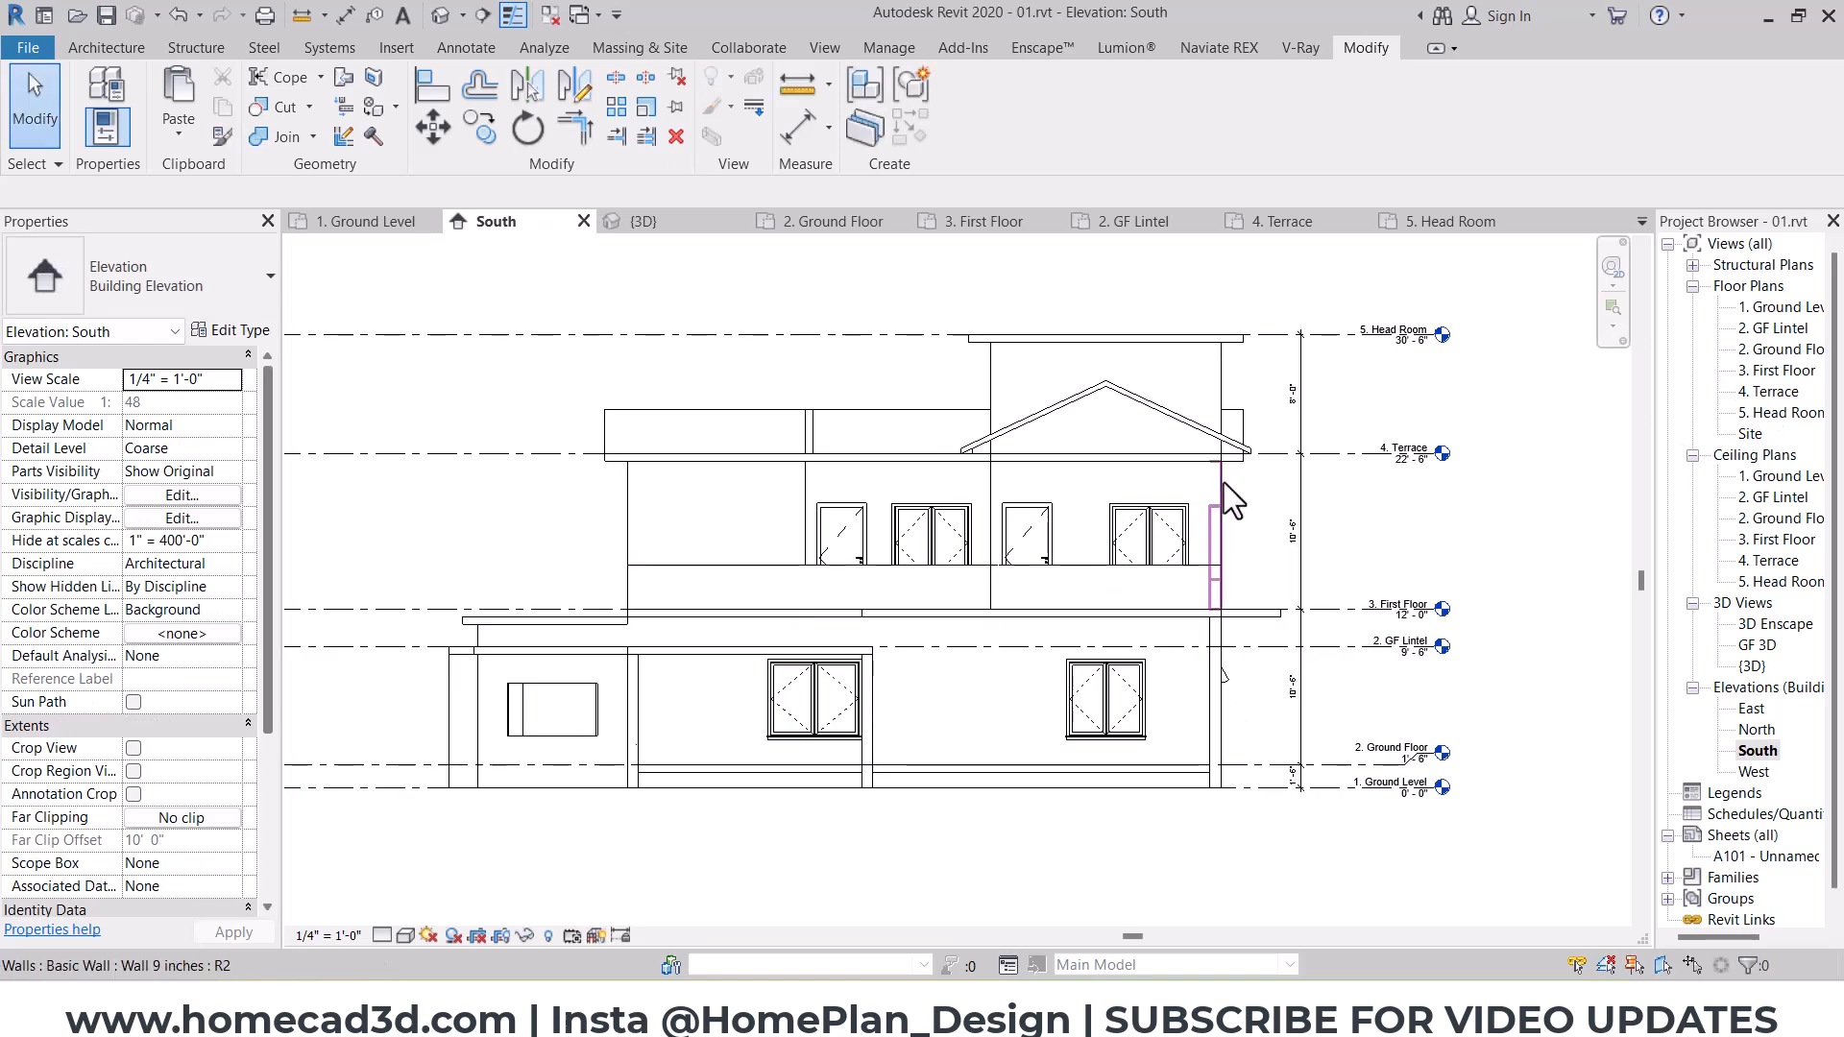
pyautogui.scroll(3, 1226, 577)
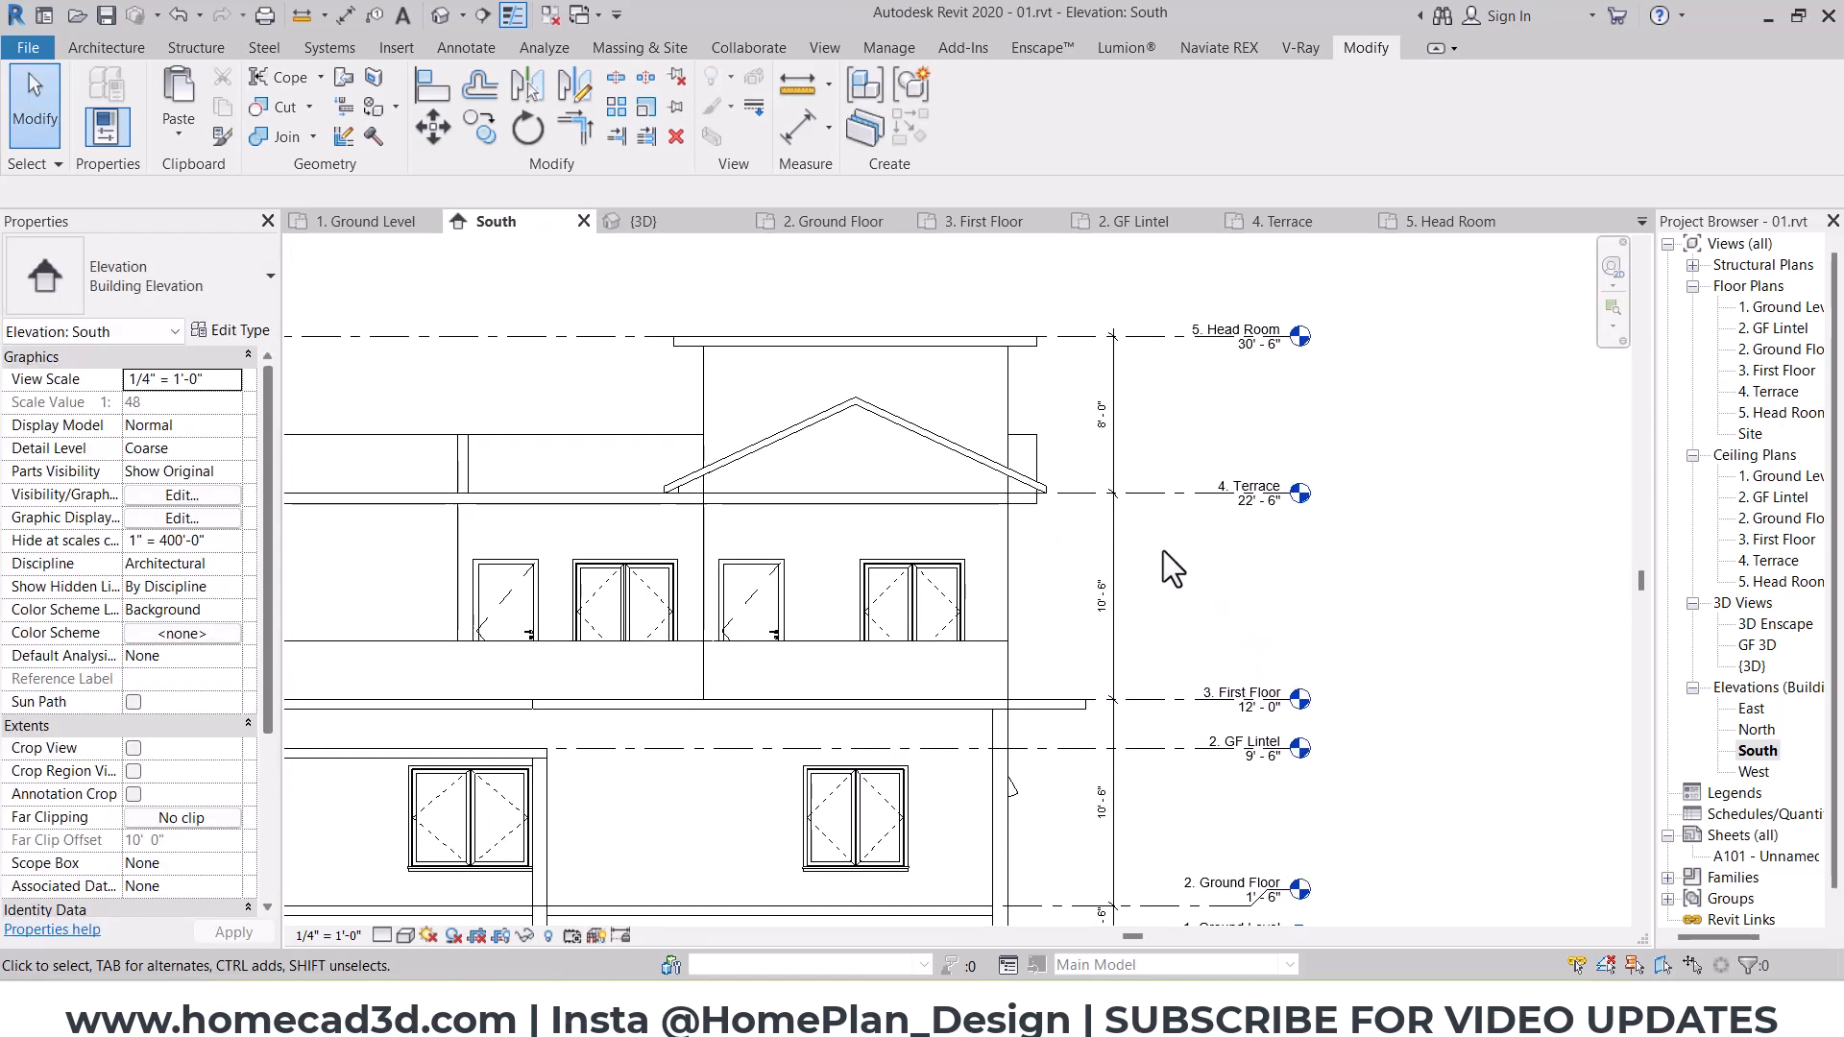
pyautogui.press('l')
pyautogui.press('l')
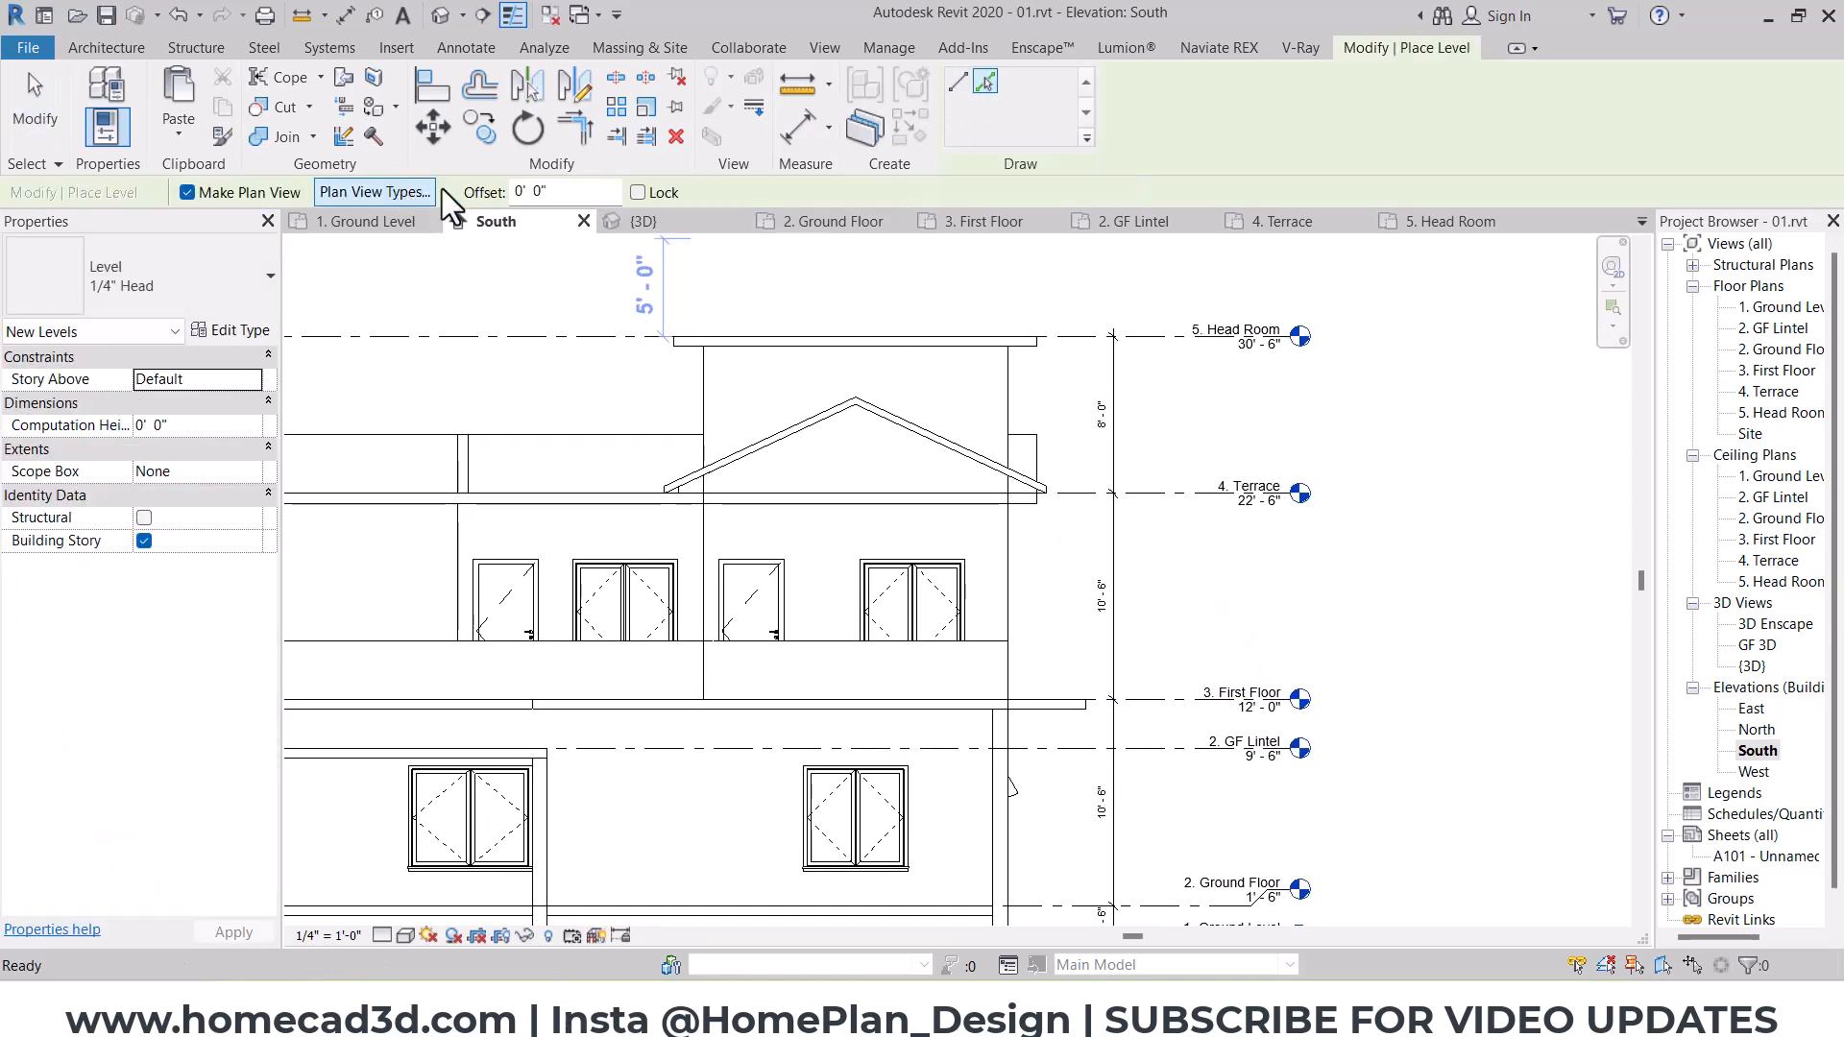
pyautogui.write('8')
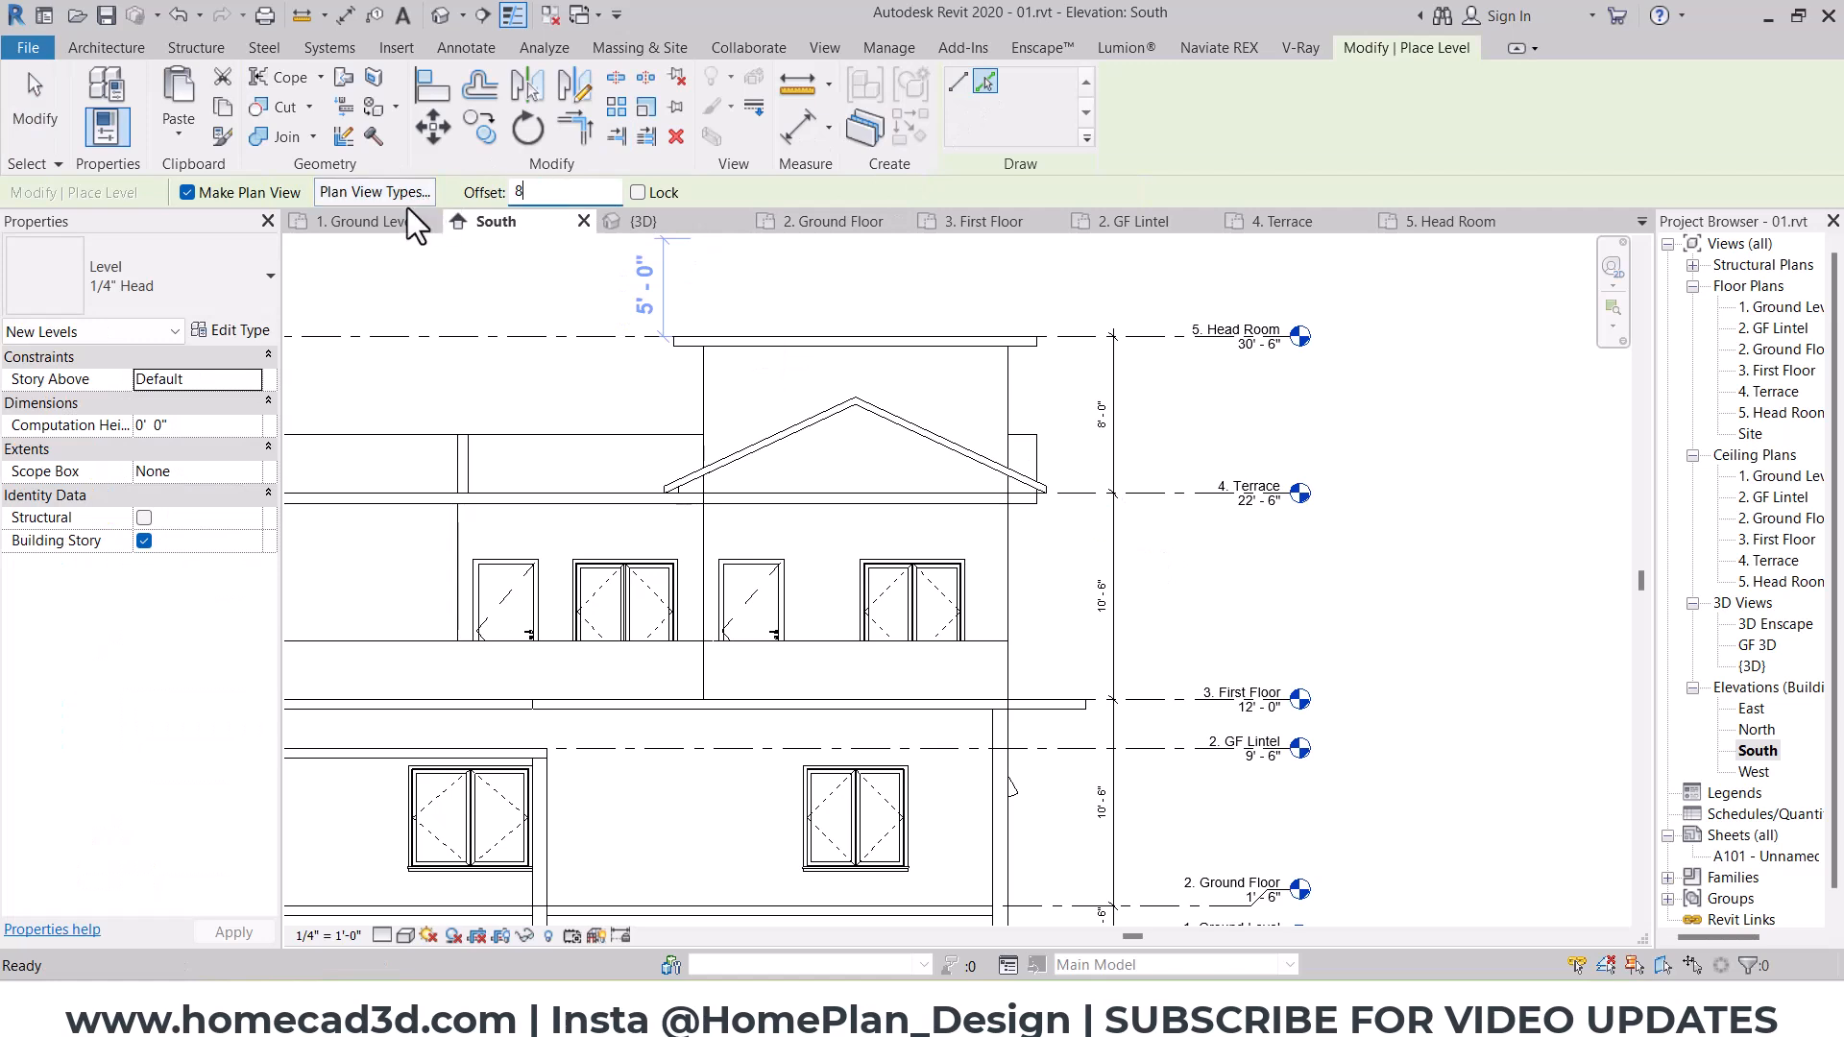
pyautogui.click(1156, 697)
pyautogui.press('Escape')
pyautogui.press('Escape')
# Step: Rename the new 20' 0" level as 3. FF Lintel
pyautogui.scroll(2, 1196, 577)
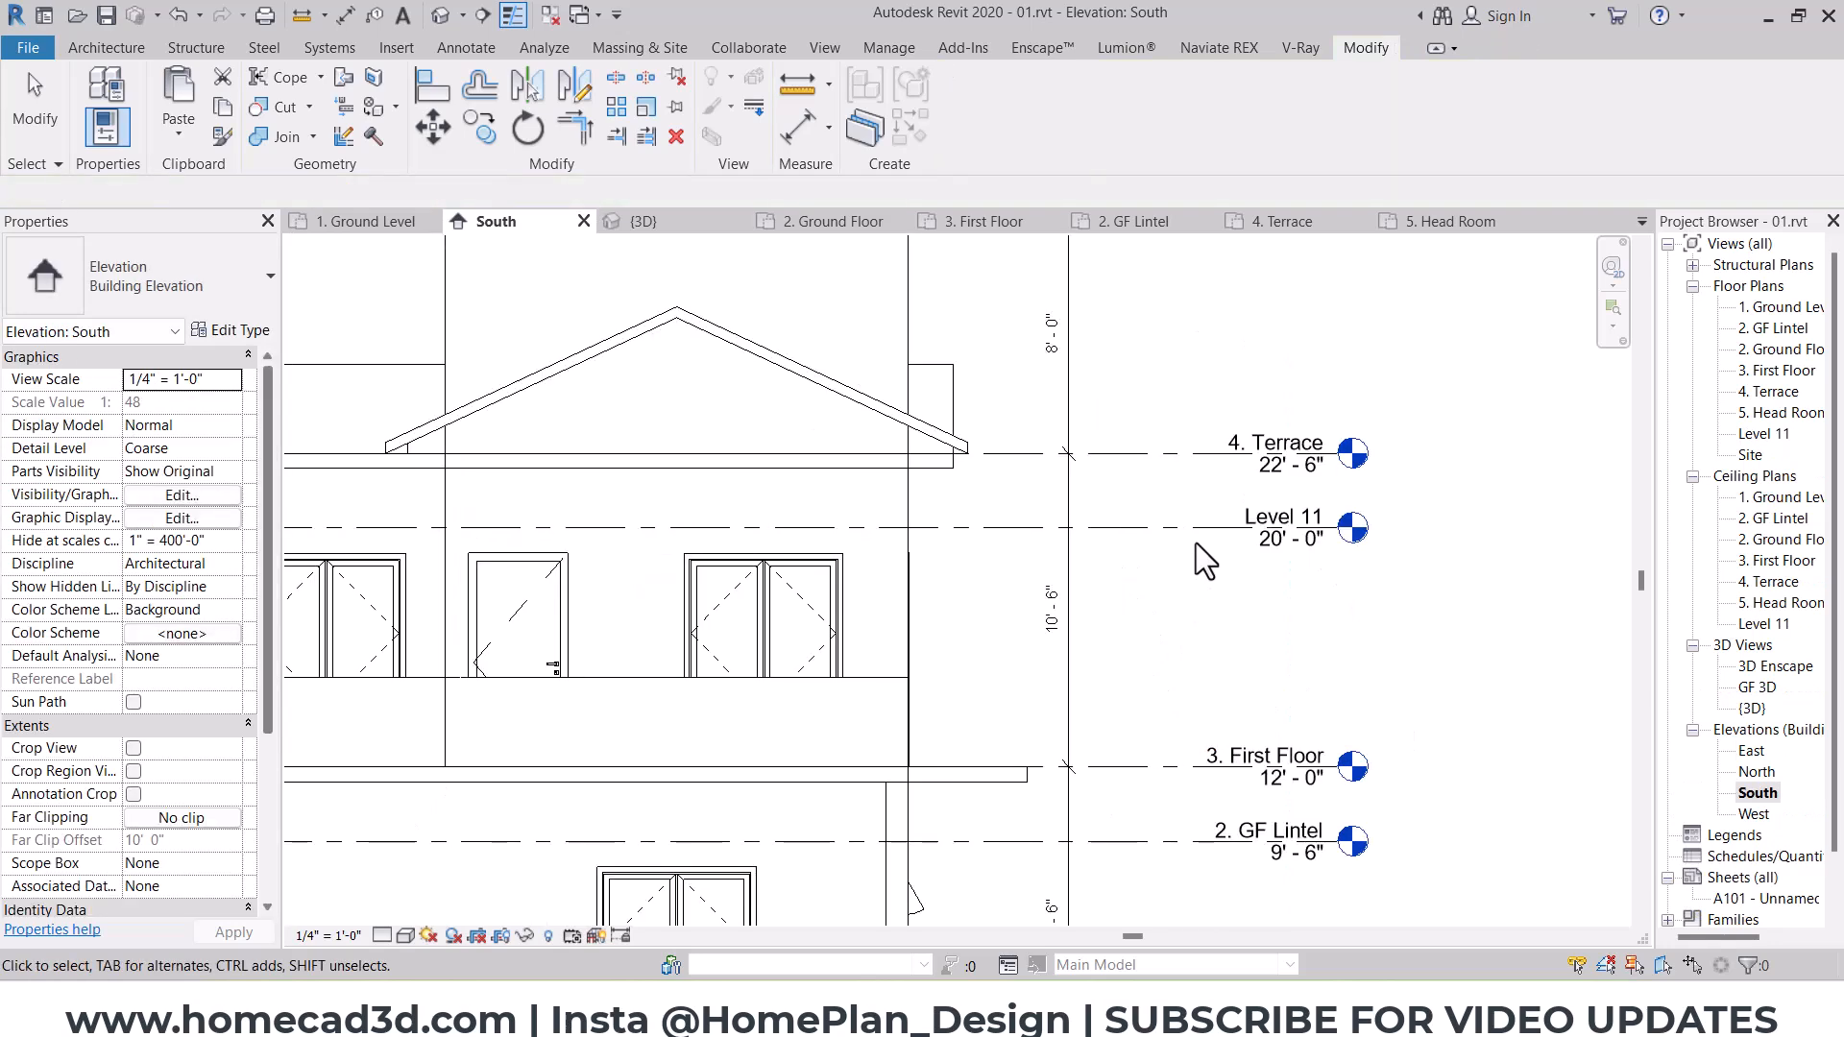
pyautogui.click(1275, 526)
pyautogui.click(1275, 527)
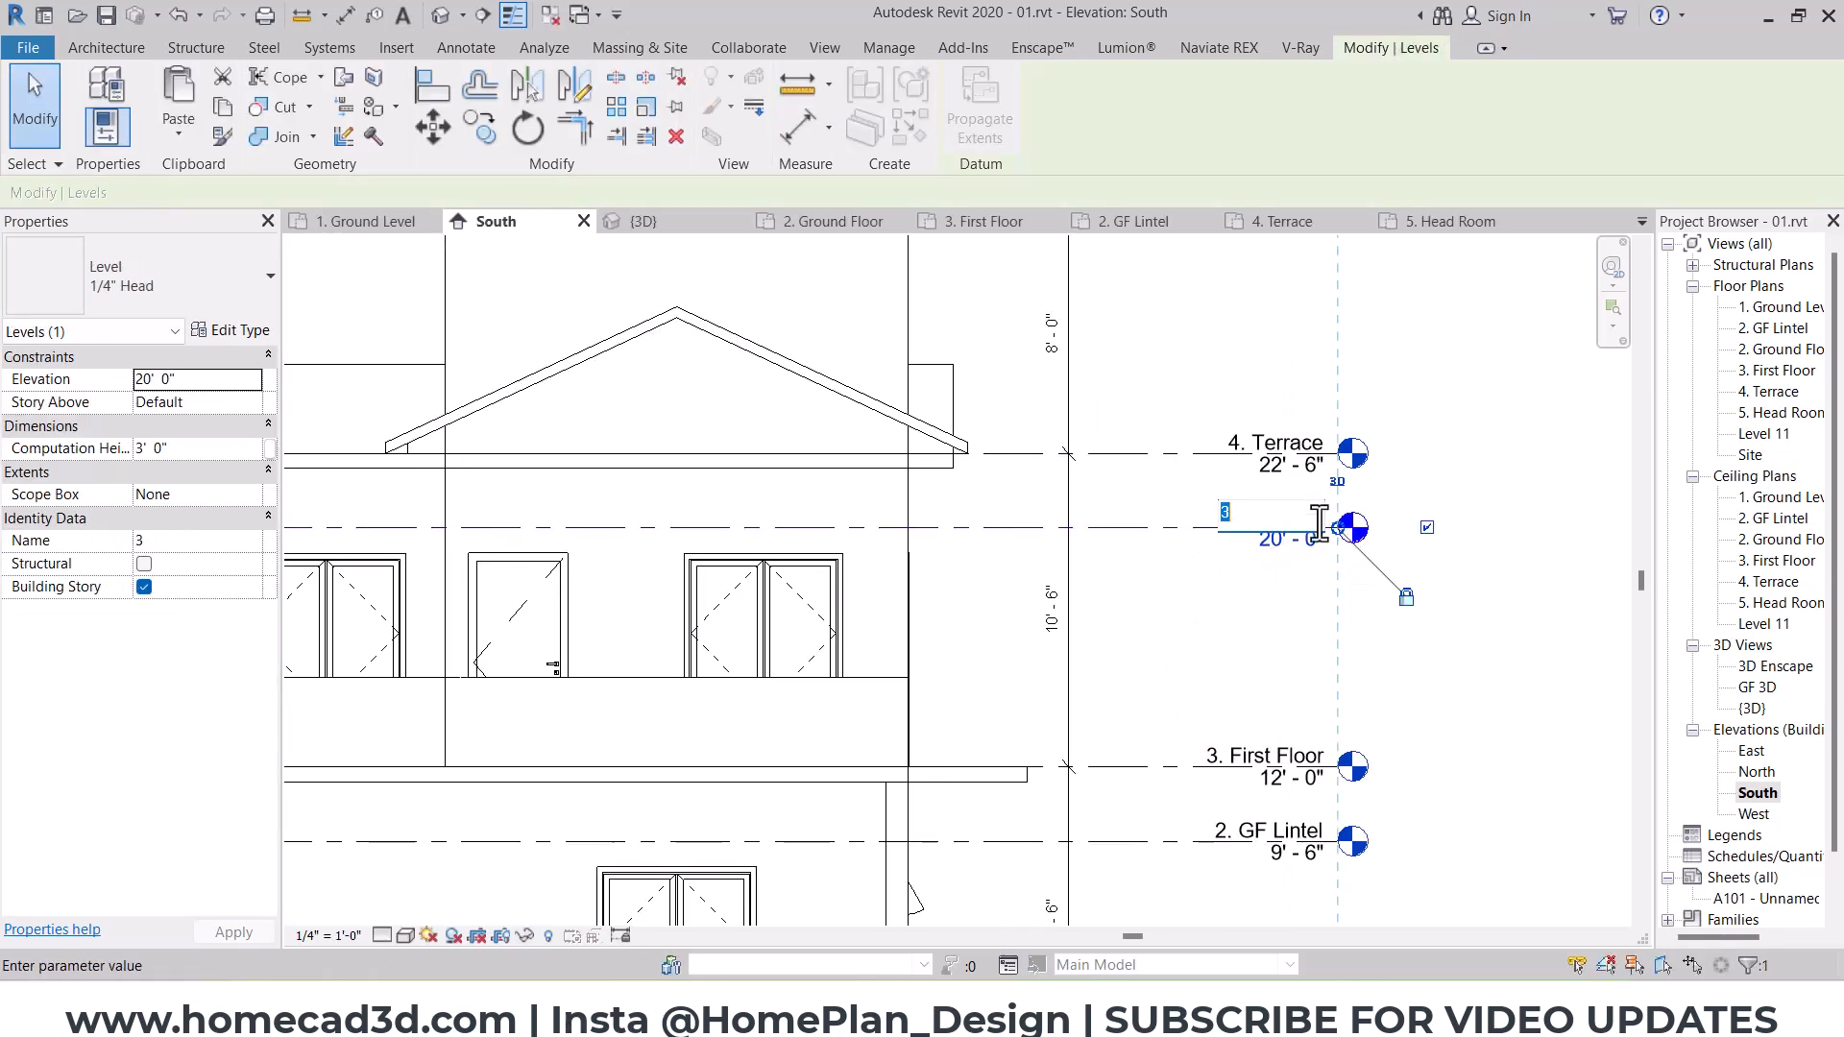
pyautogui.write('3.')
pyautogui.press('capslock')
pyautogui.write('FF Lintel')
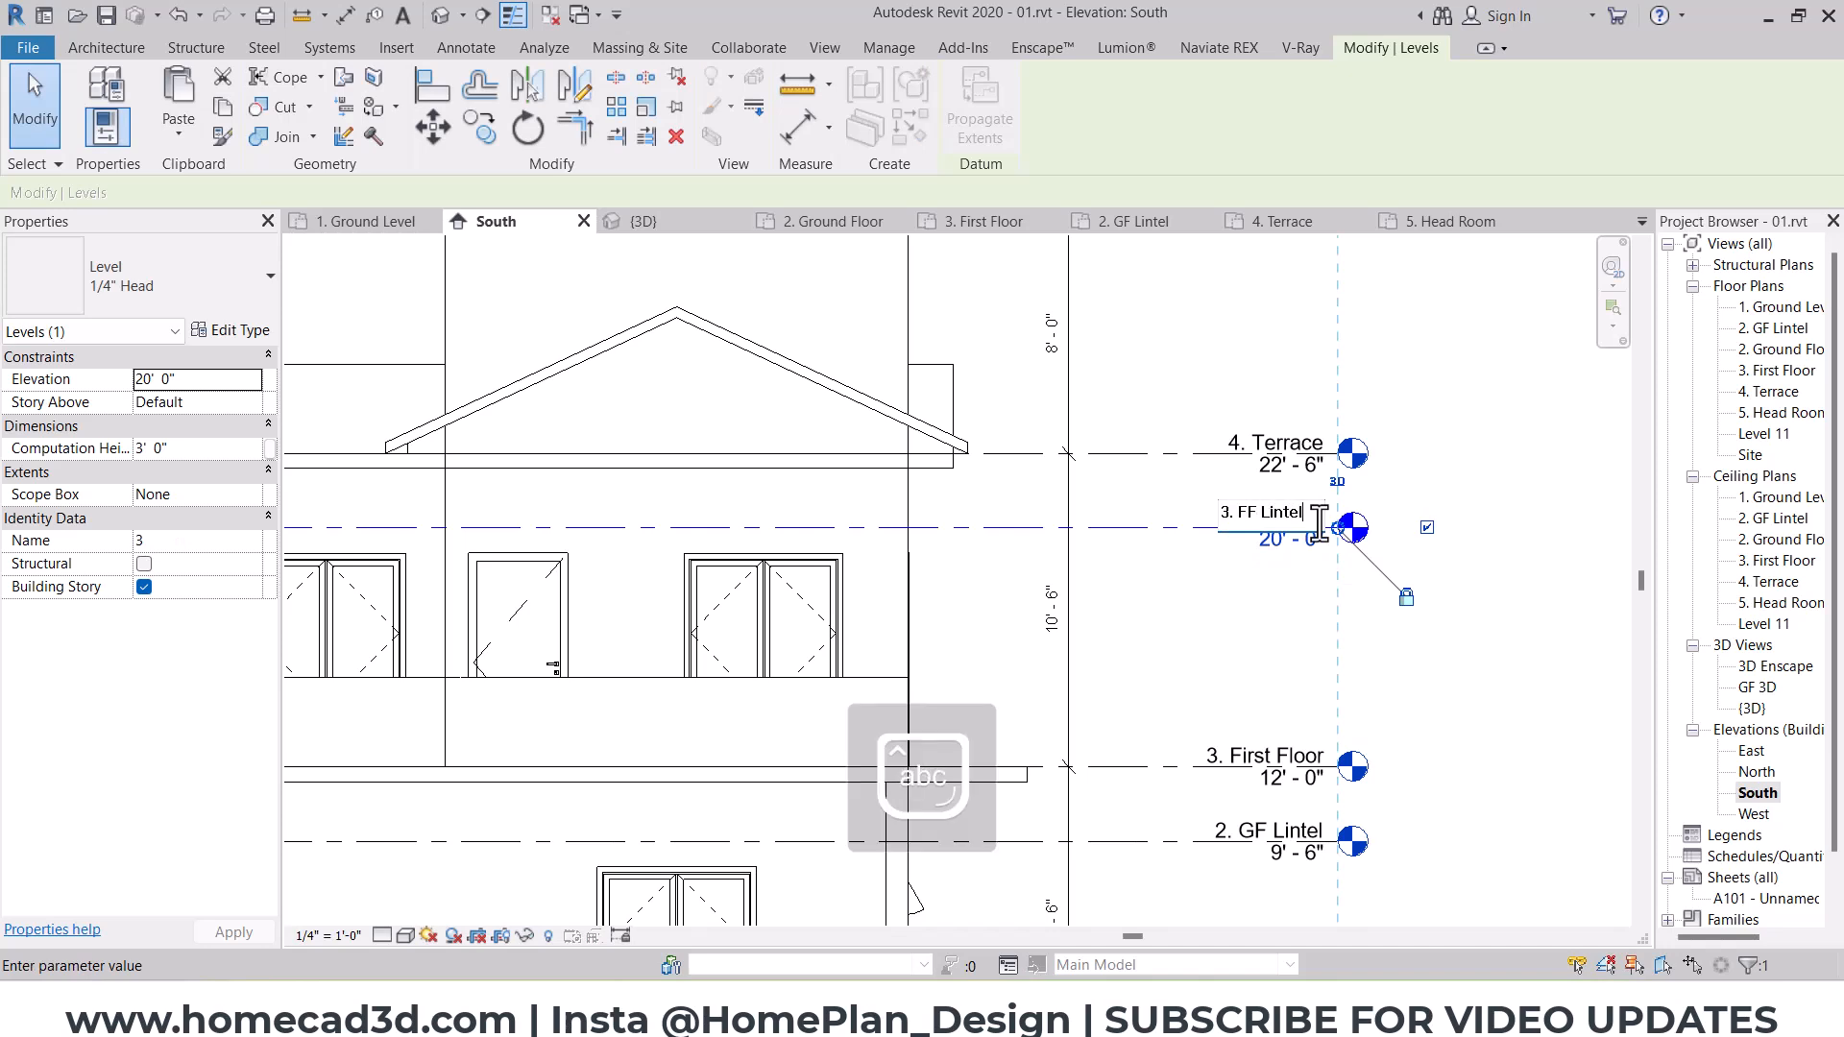
pyautogui.click(1141, 534)
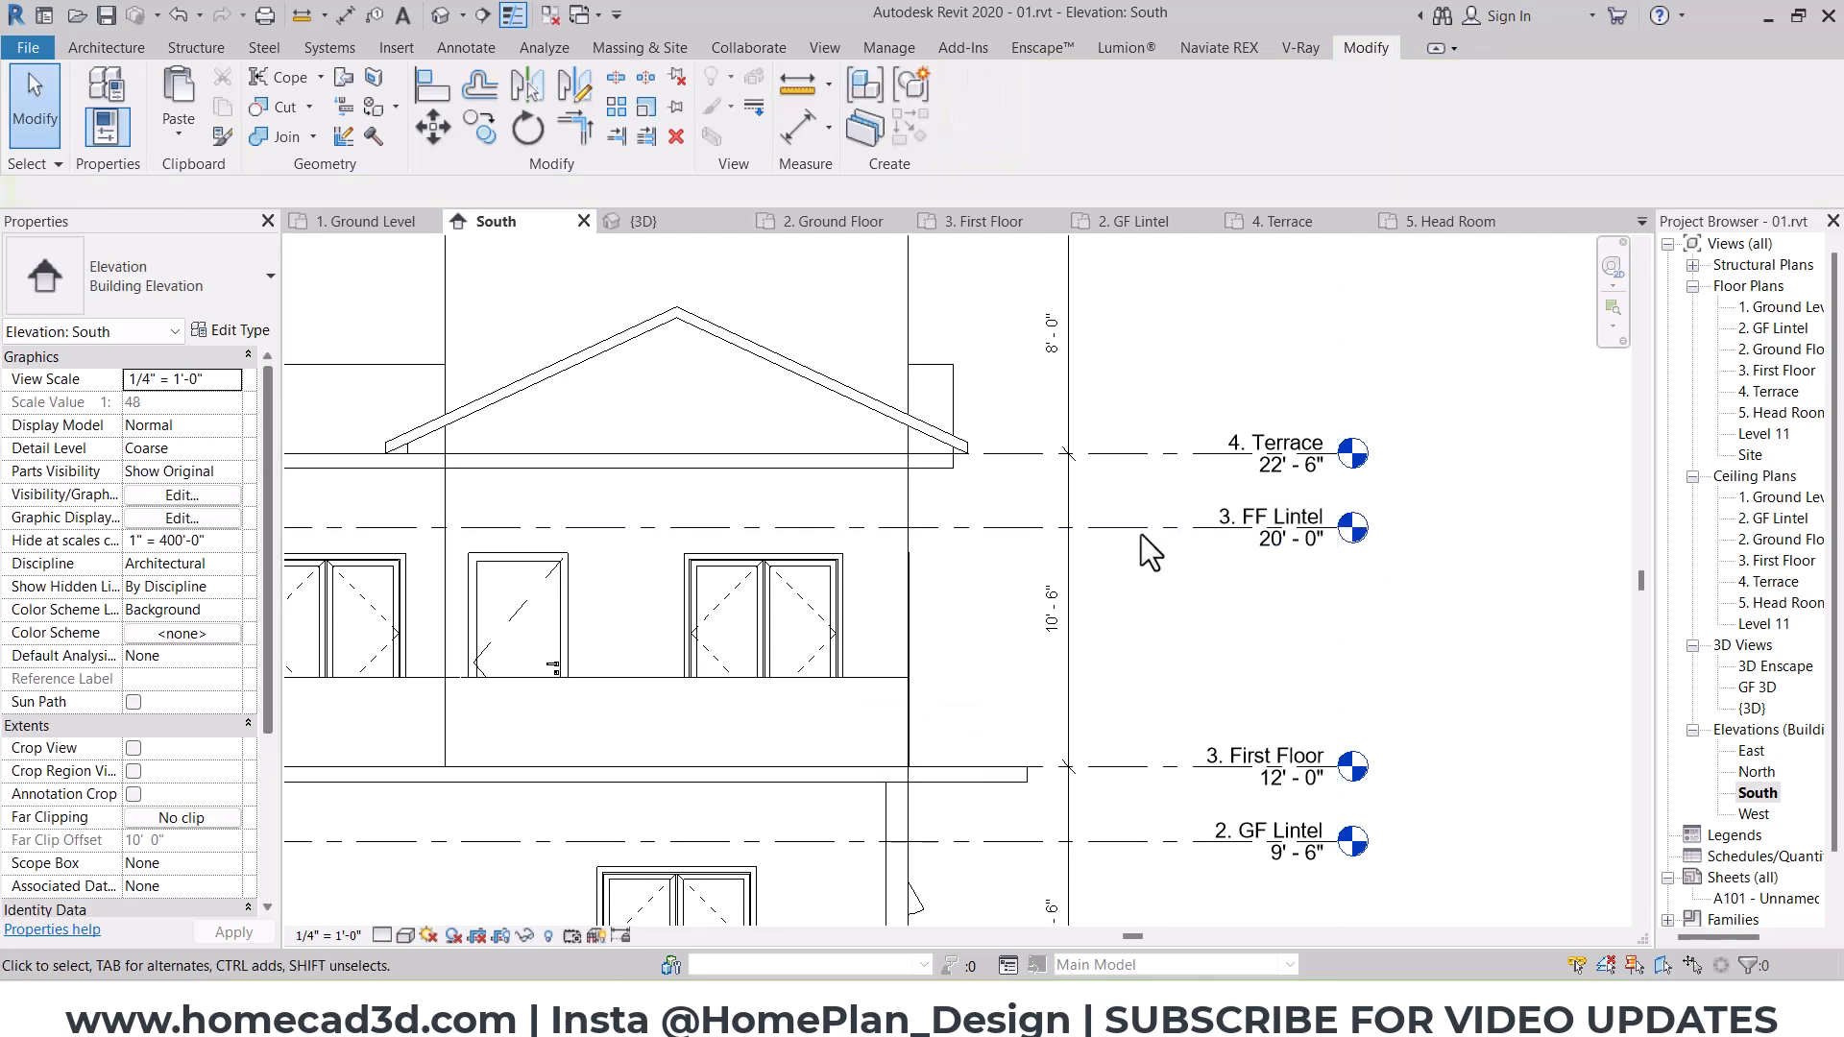
# Step: Open the Level 11 floor plan and rename it as 3.FF LINTEL
pyautogui.scroll(-1, 1093, 532)
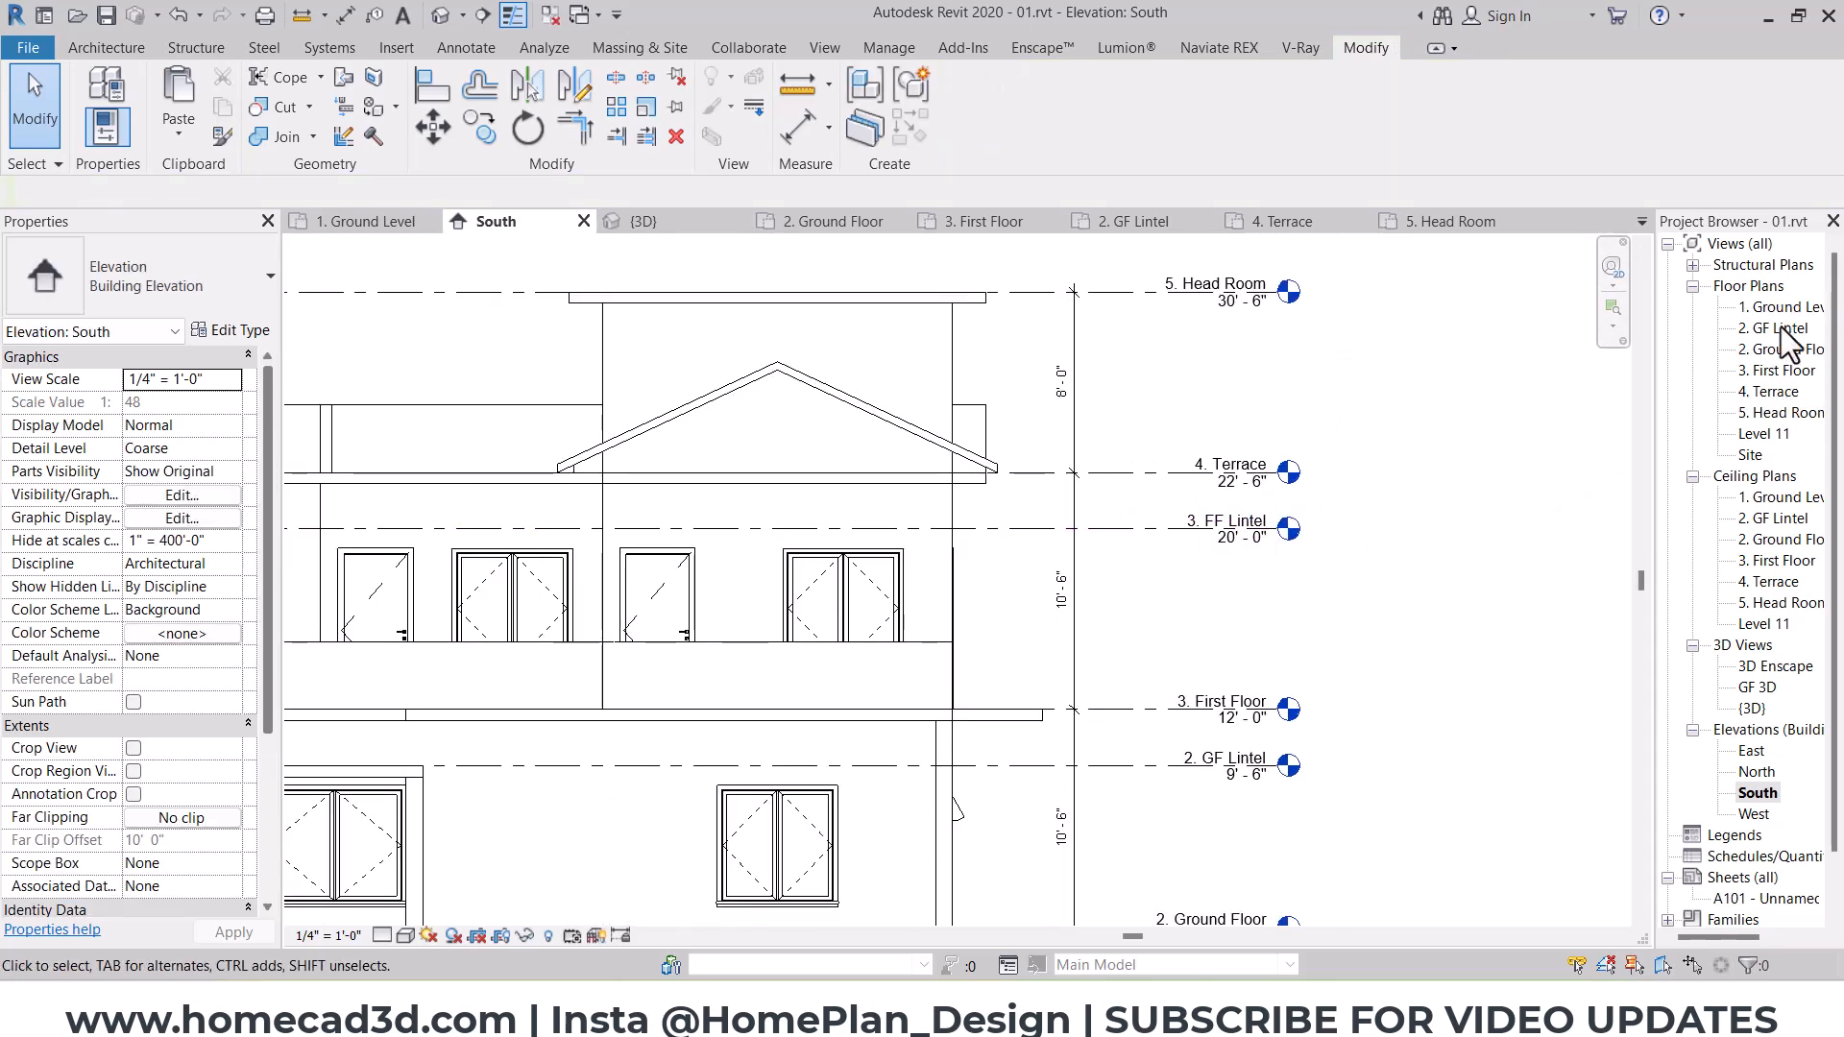
pyautogui.click(1766, 434)
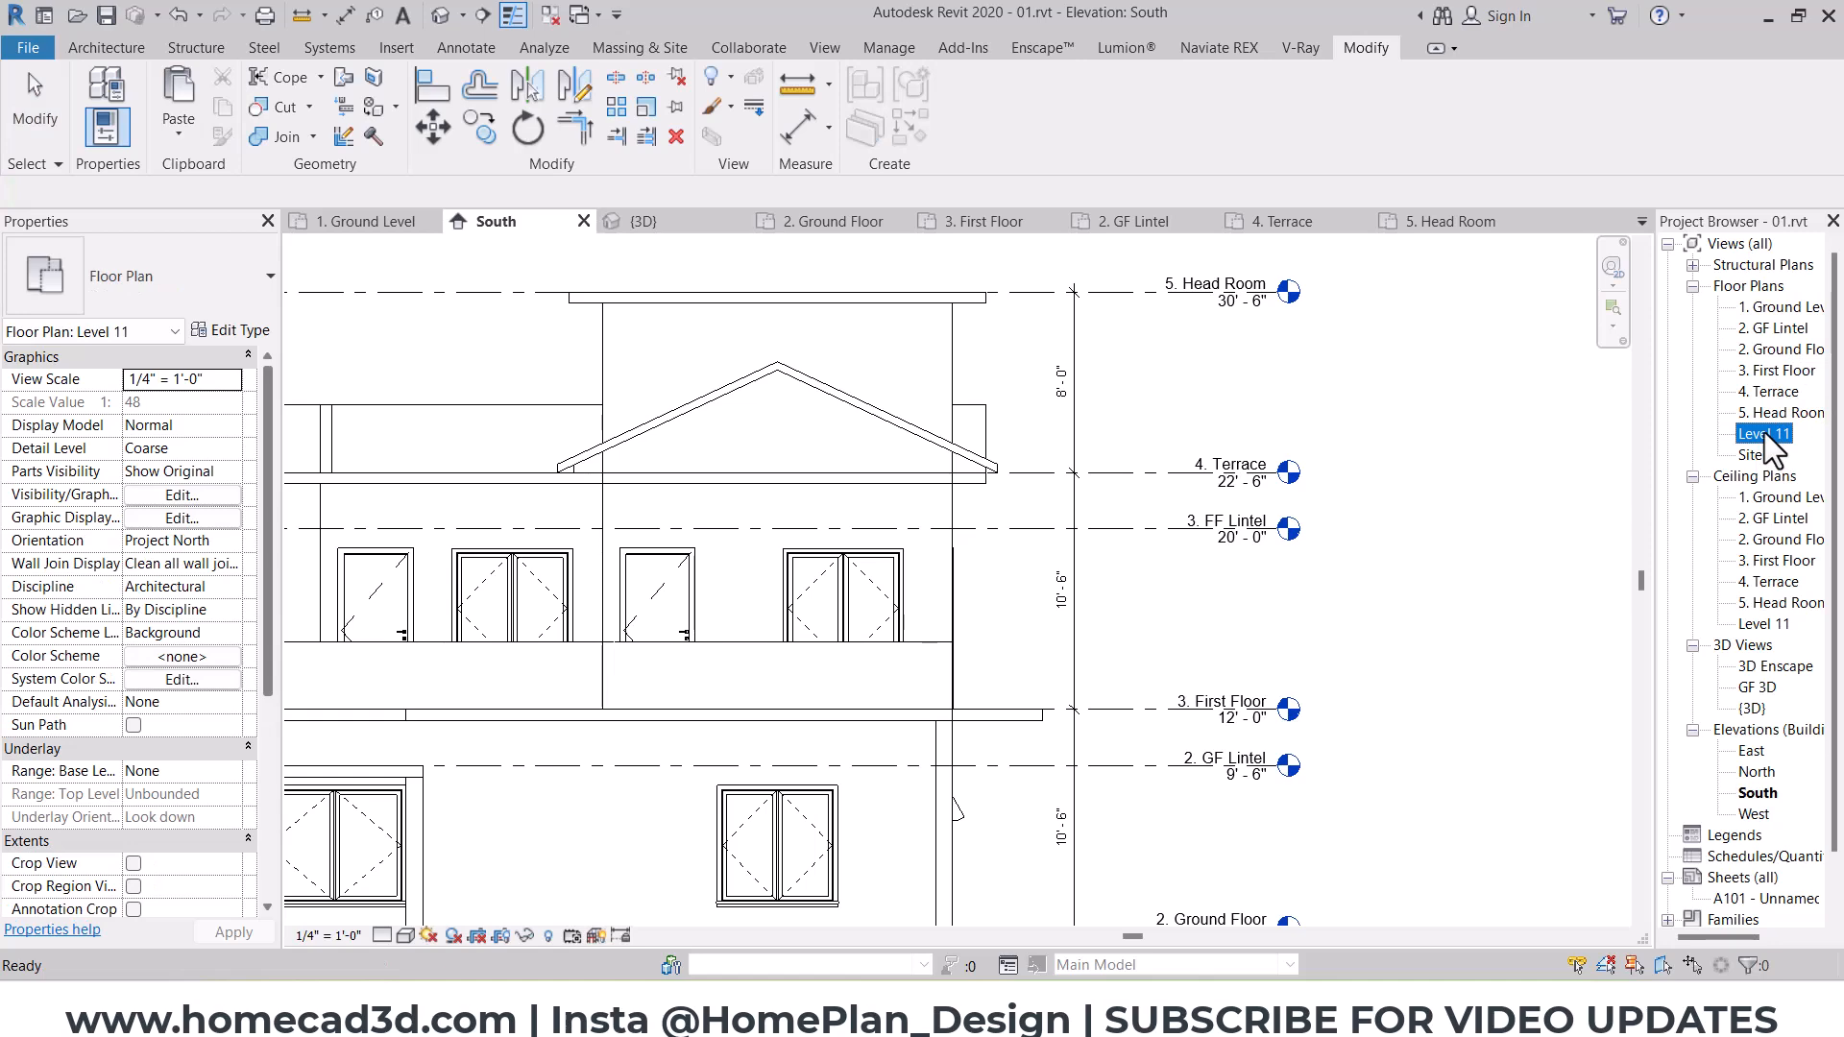
pyautogui.doubleClick(1765, 432)
pyautogui.rightClick(1766, 432)
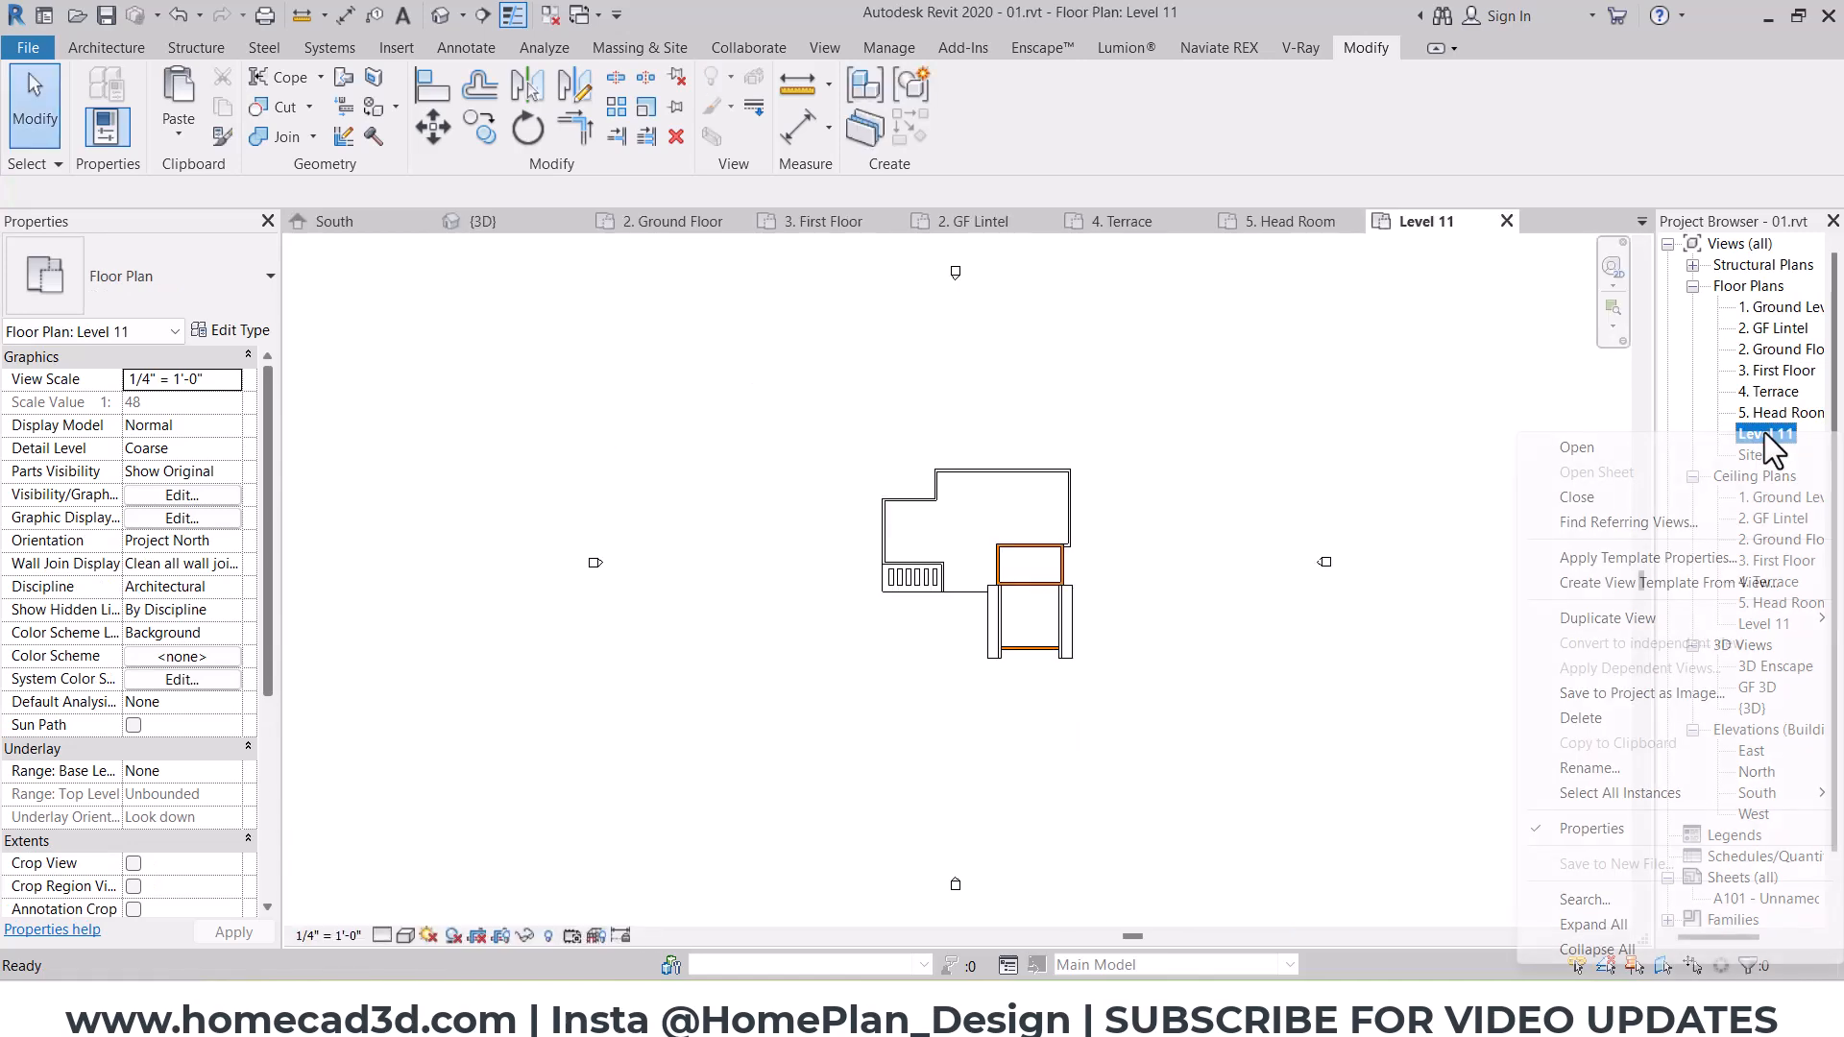
pyautogui.click(1614, 766)
pyautogui.press('capslock')
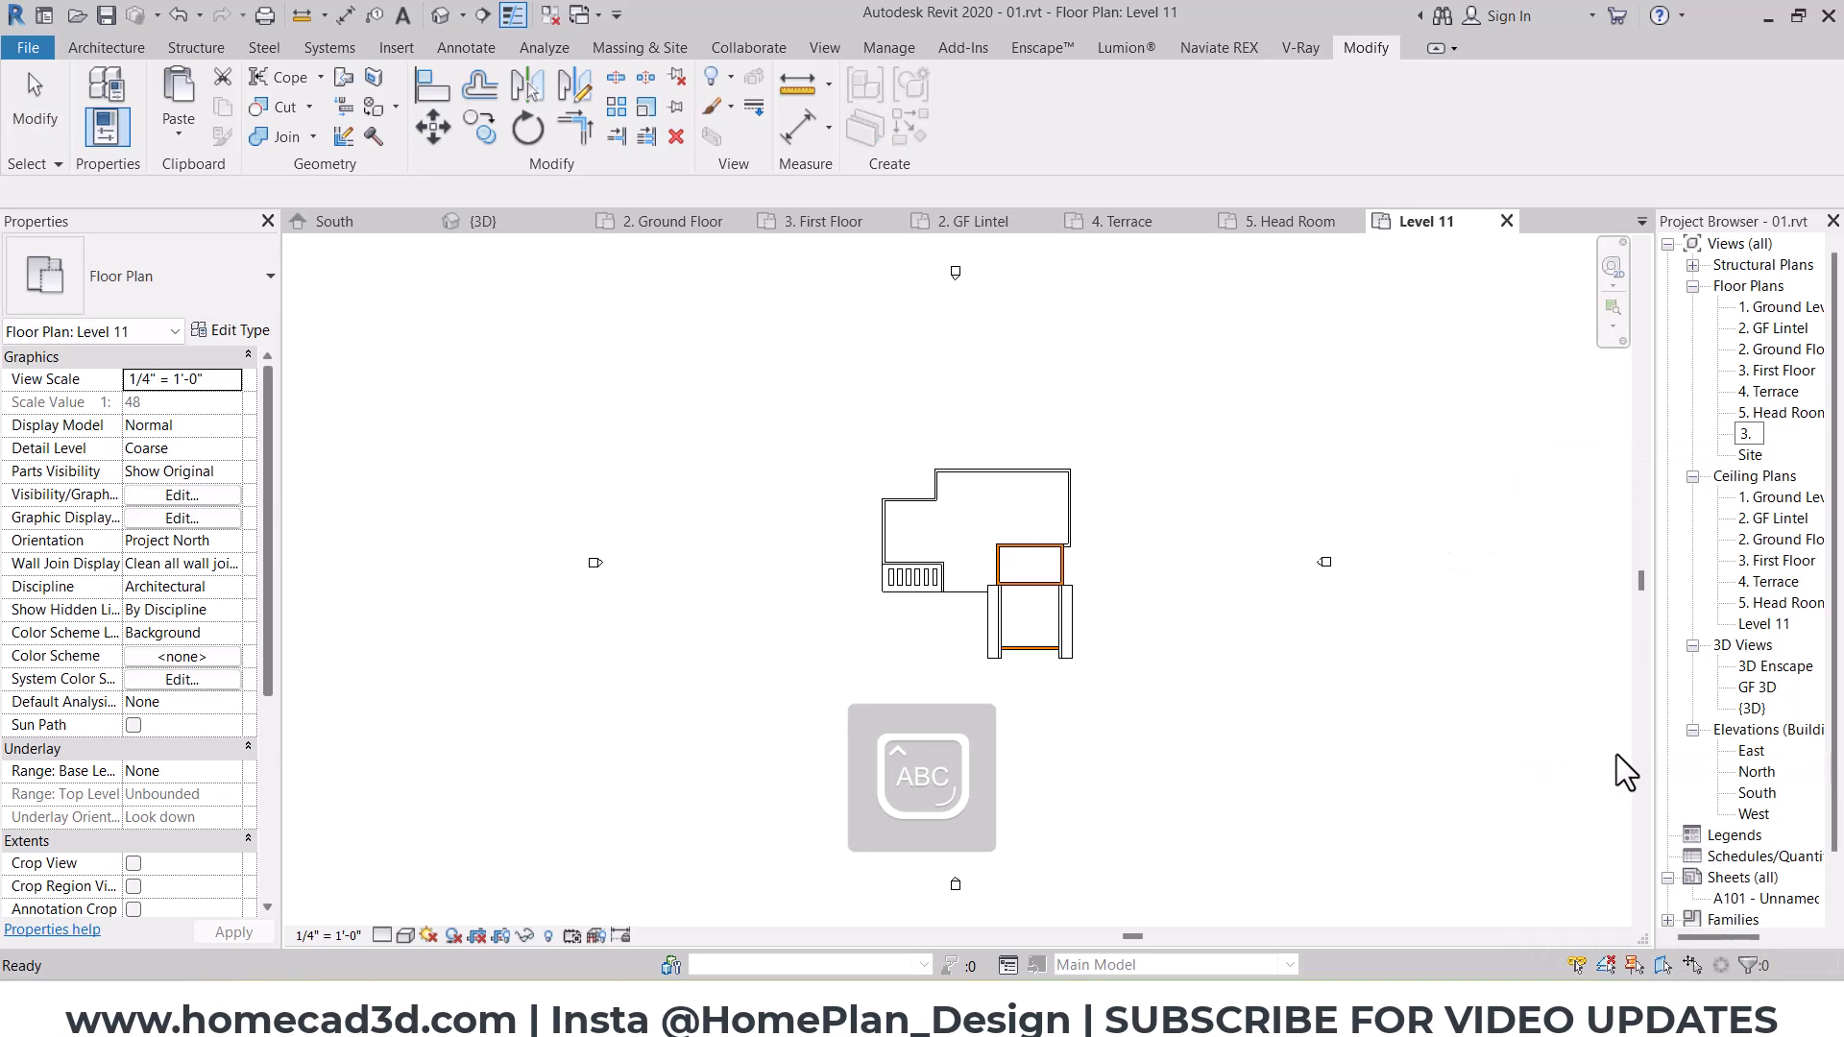
pyautogui.write('3.FF LINTEL')
pyautogui.press('Return')
# Step: Start a floor and sketch a rectangle 15' 6" wide and about 6' 6" deep along the south-east room's south wall, then return to 3D
pyautogui.scroll(4, 1051, 653)
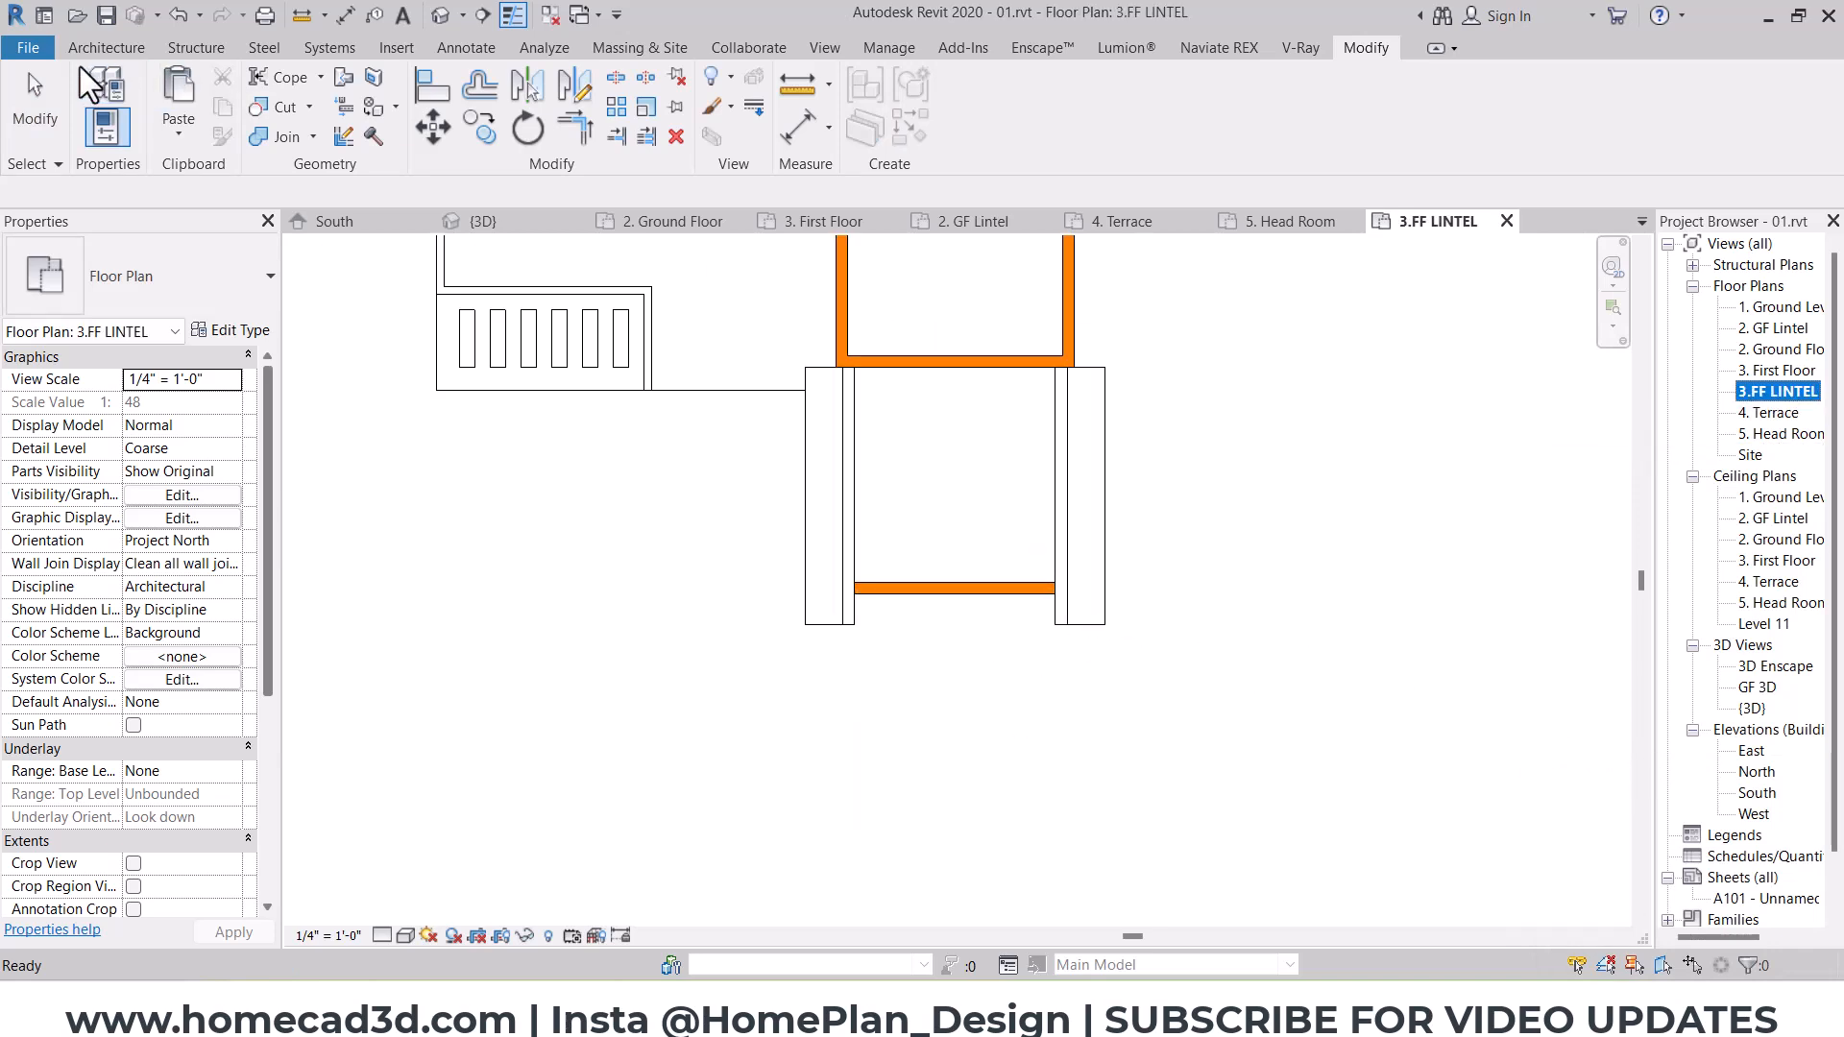
pyautogui.click(140, 47)
pyautogui.click(560, 97)
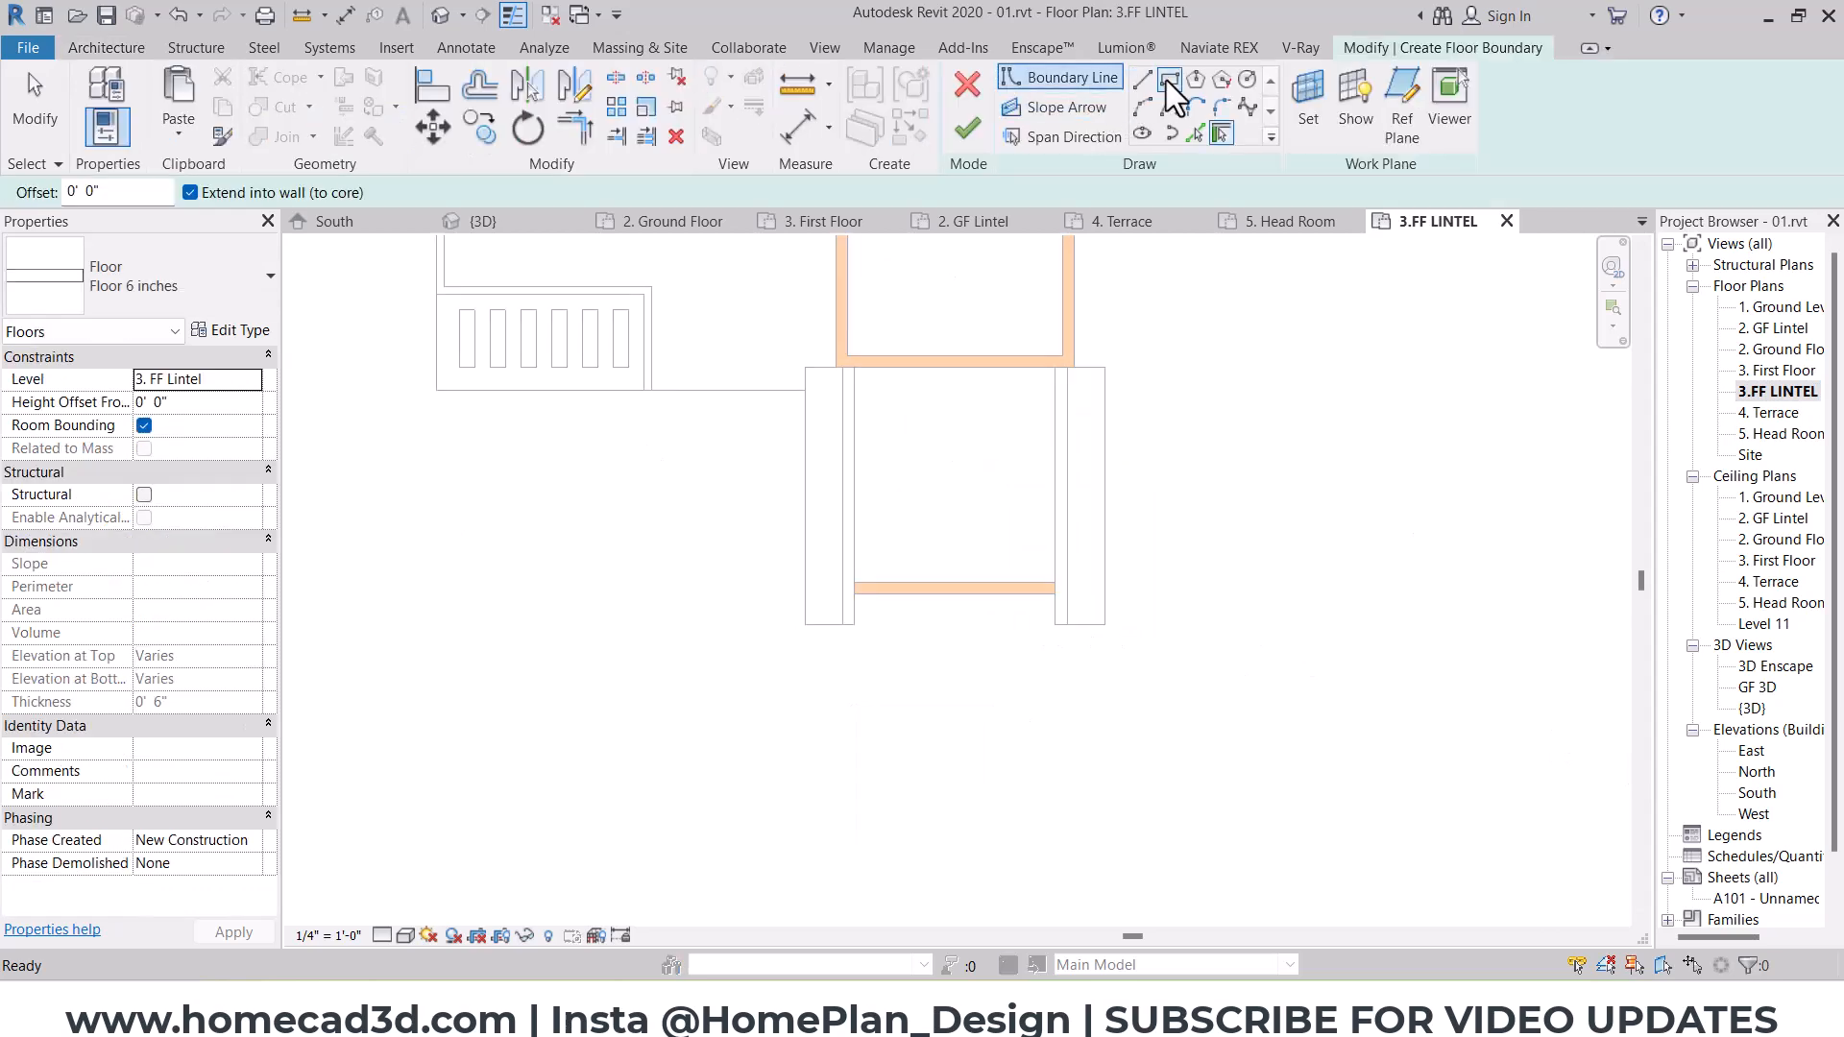
pyautogui.scroll(2, 951, 596)
pyautogui.click(776, 597)
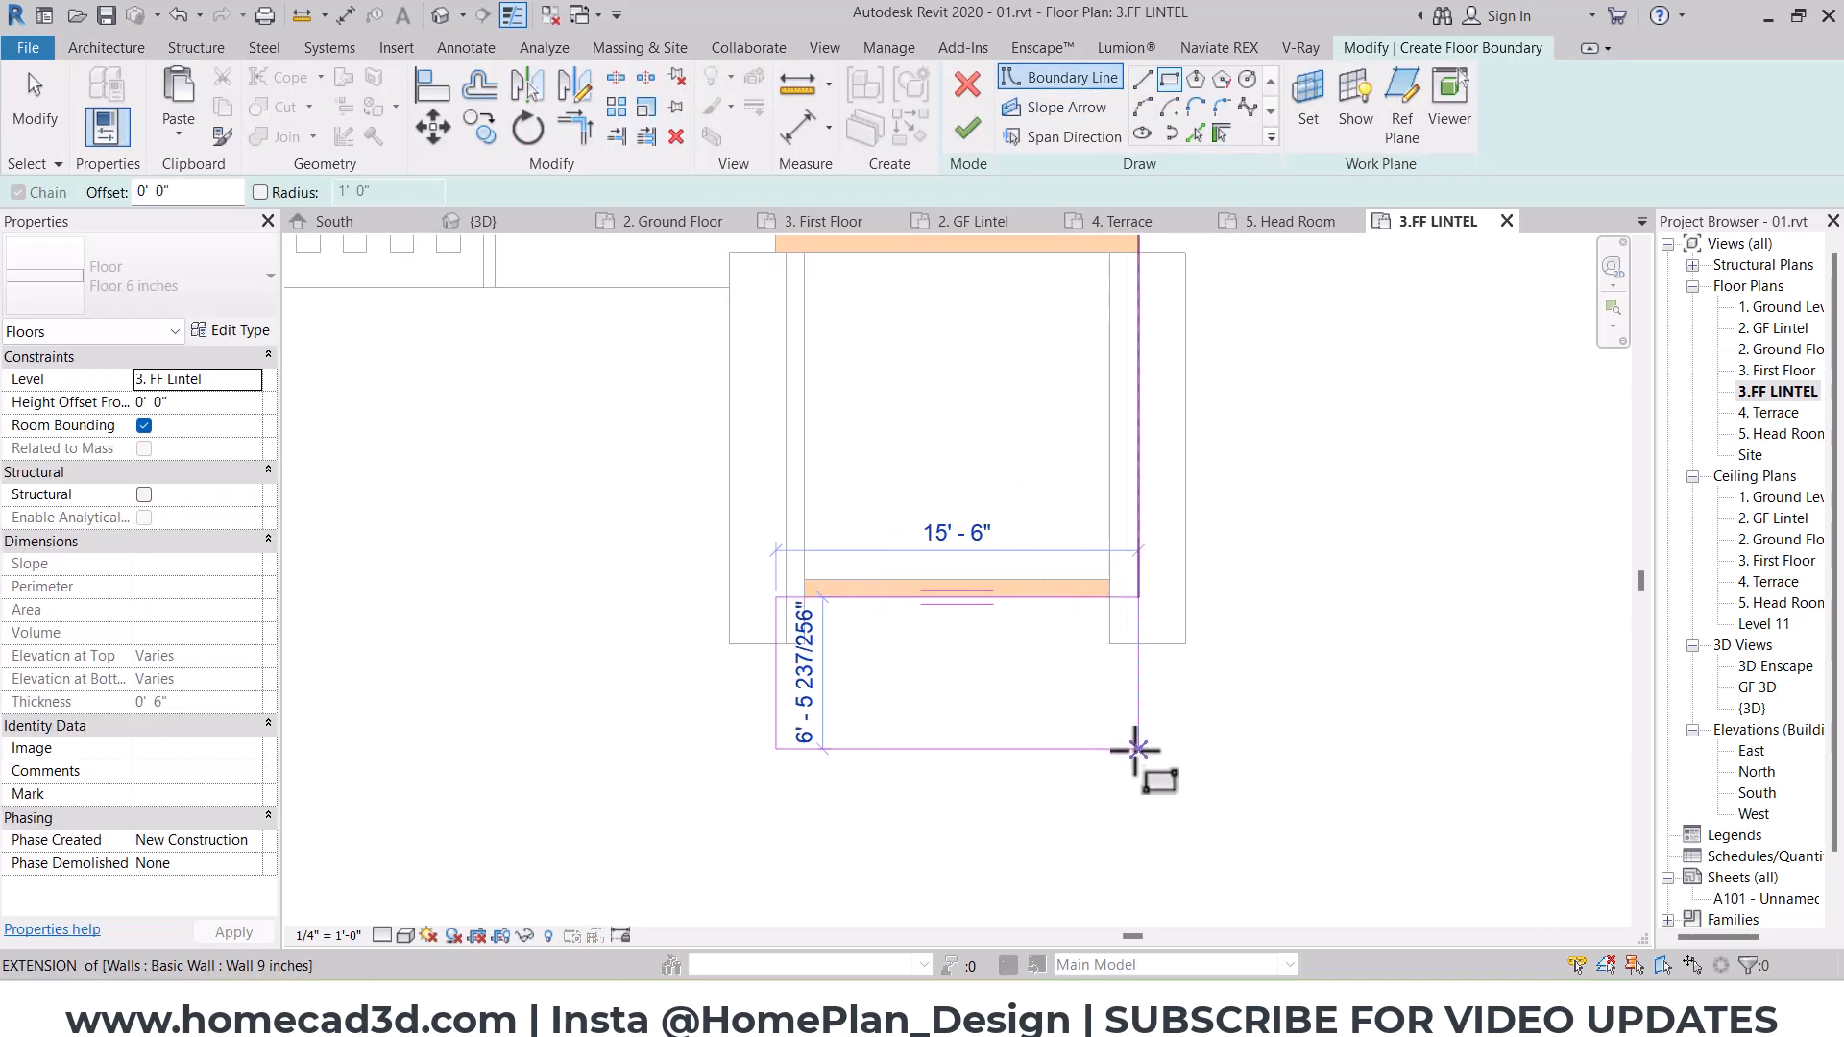
pyautogui.click(1137, 750)
pyautogui.press('Escape')
pyautogui.press('Escape')
pyautogui.click(441, 15)
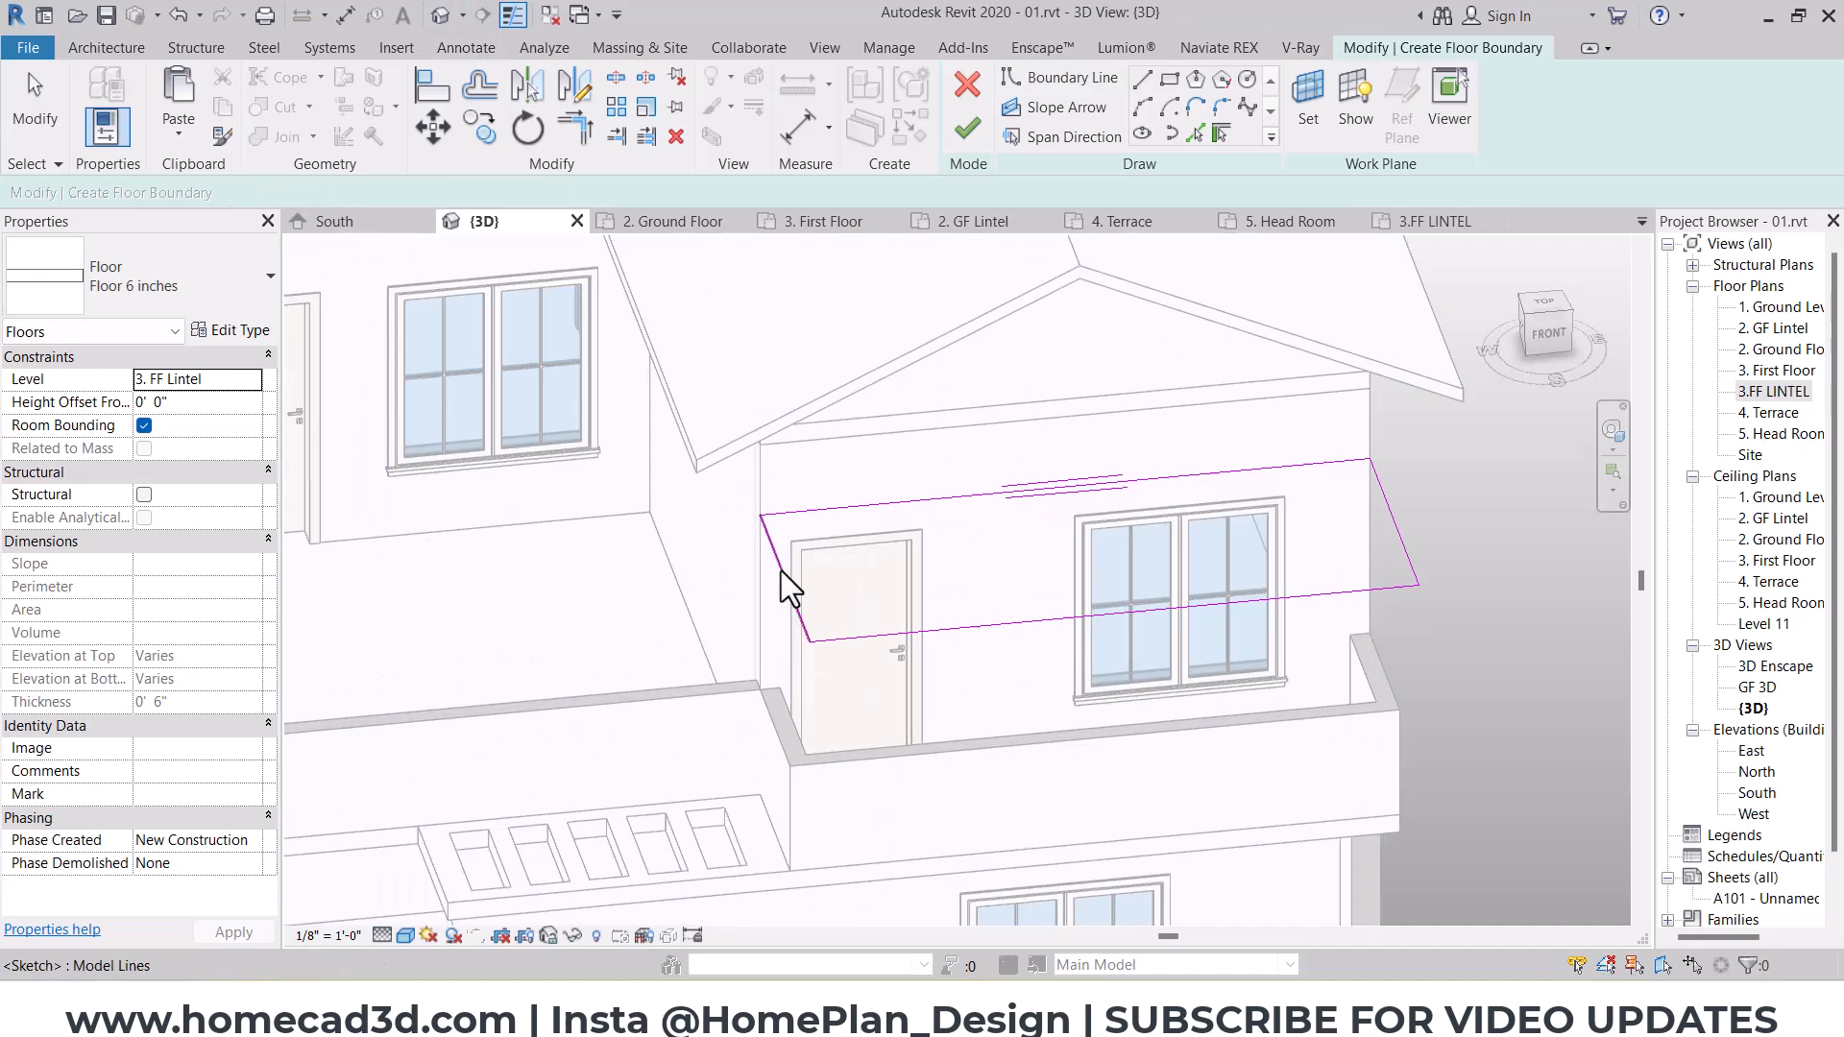
# Step: Align the lintel slab sketch's front edge with the outer face of the front balcony parapet and finish the floor
pyautogui.scroll(3, 781, 571)
pyautogui.press('a')
pyautogui.press('l')
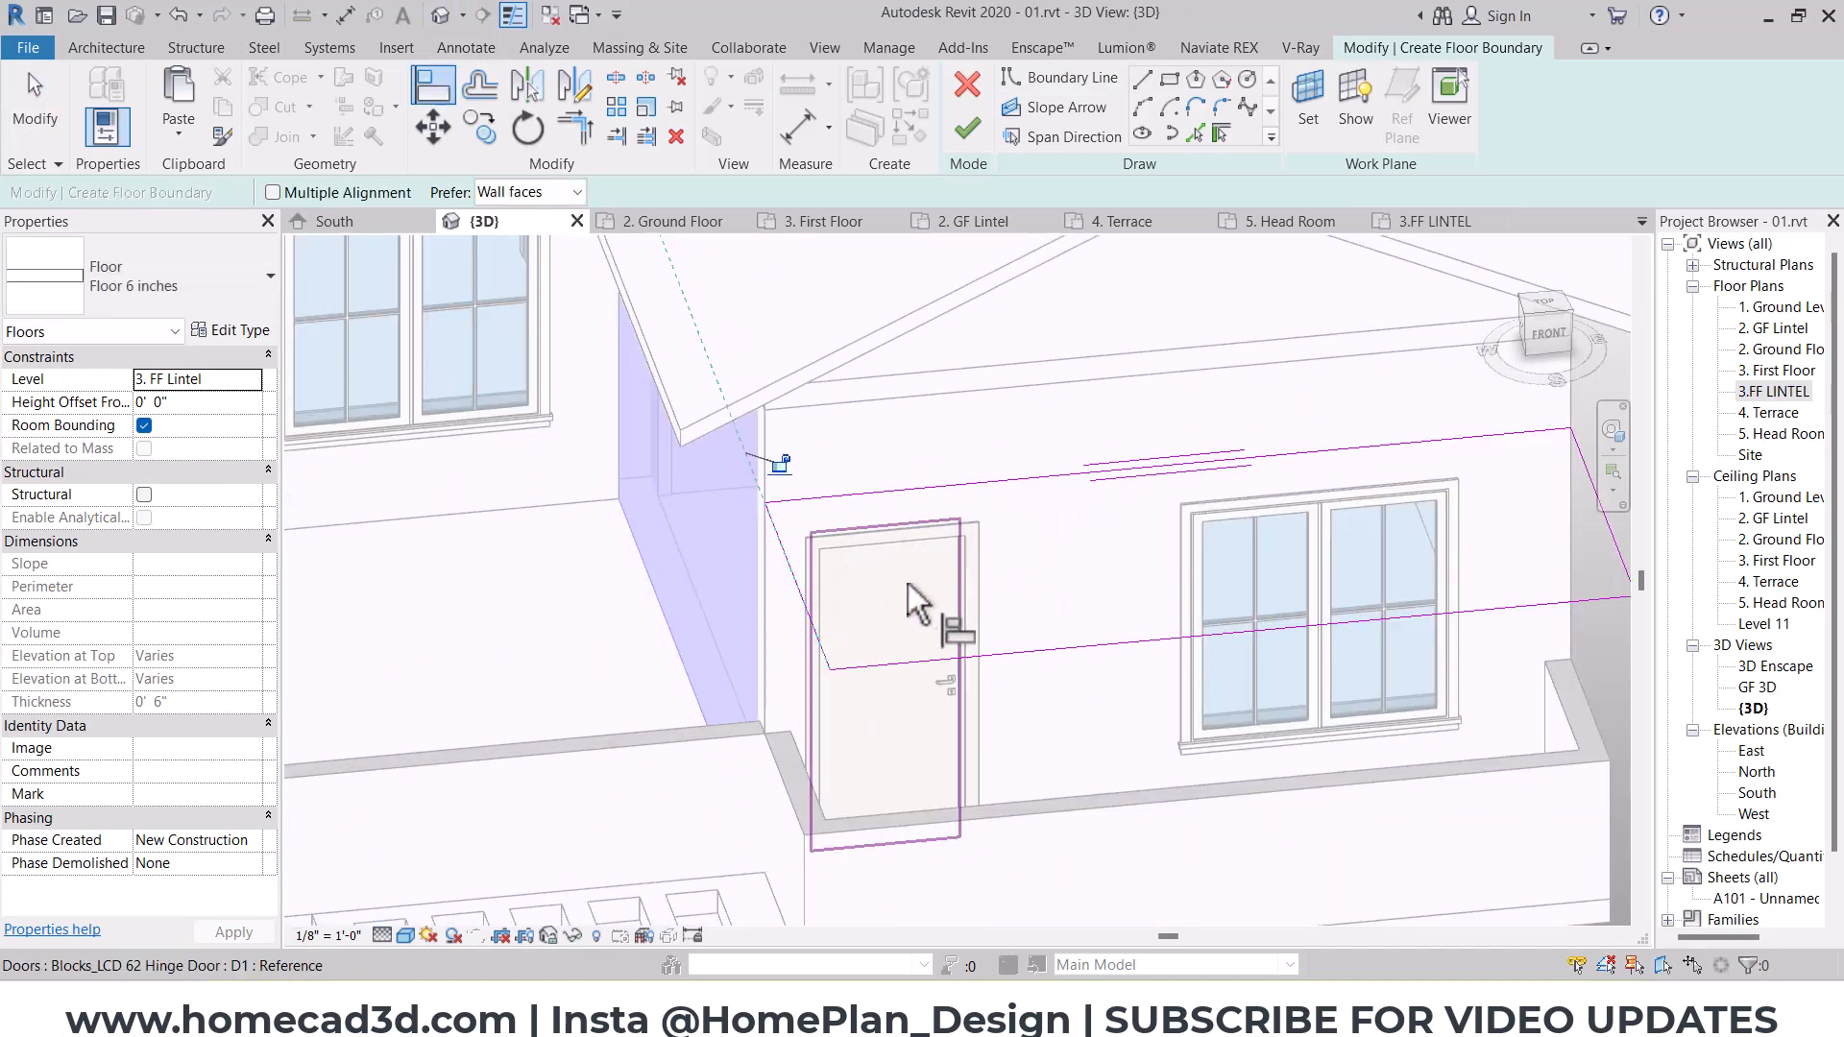
pyautogui.moveTo(926, 605)
pyautogui.keyDown('shift'); pyautogui.mouseDown(button='middle')
pyautogui.moveTo(845, 515)
pyautogui.moveTo(1165, 794)
pyautogui.mouseUp(button='middle'); pyautogui.keyUp('shift')
pyautogui.moveTo(1021, 753); pyautogui.dragTo(1371, 708, button='middle')
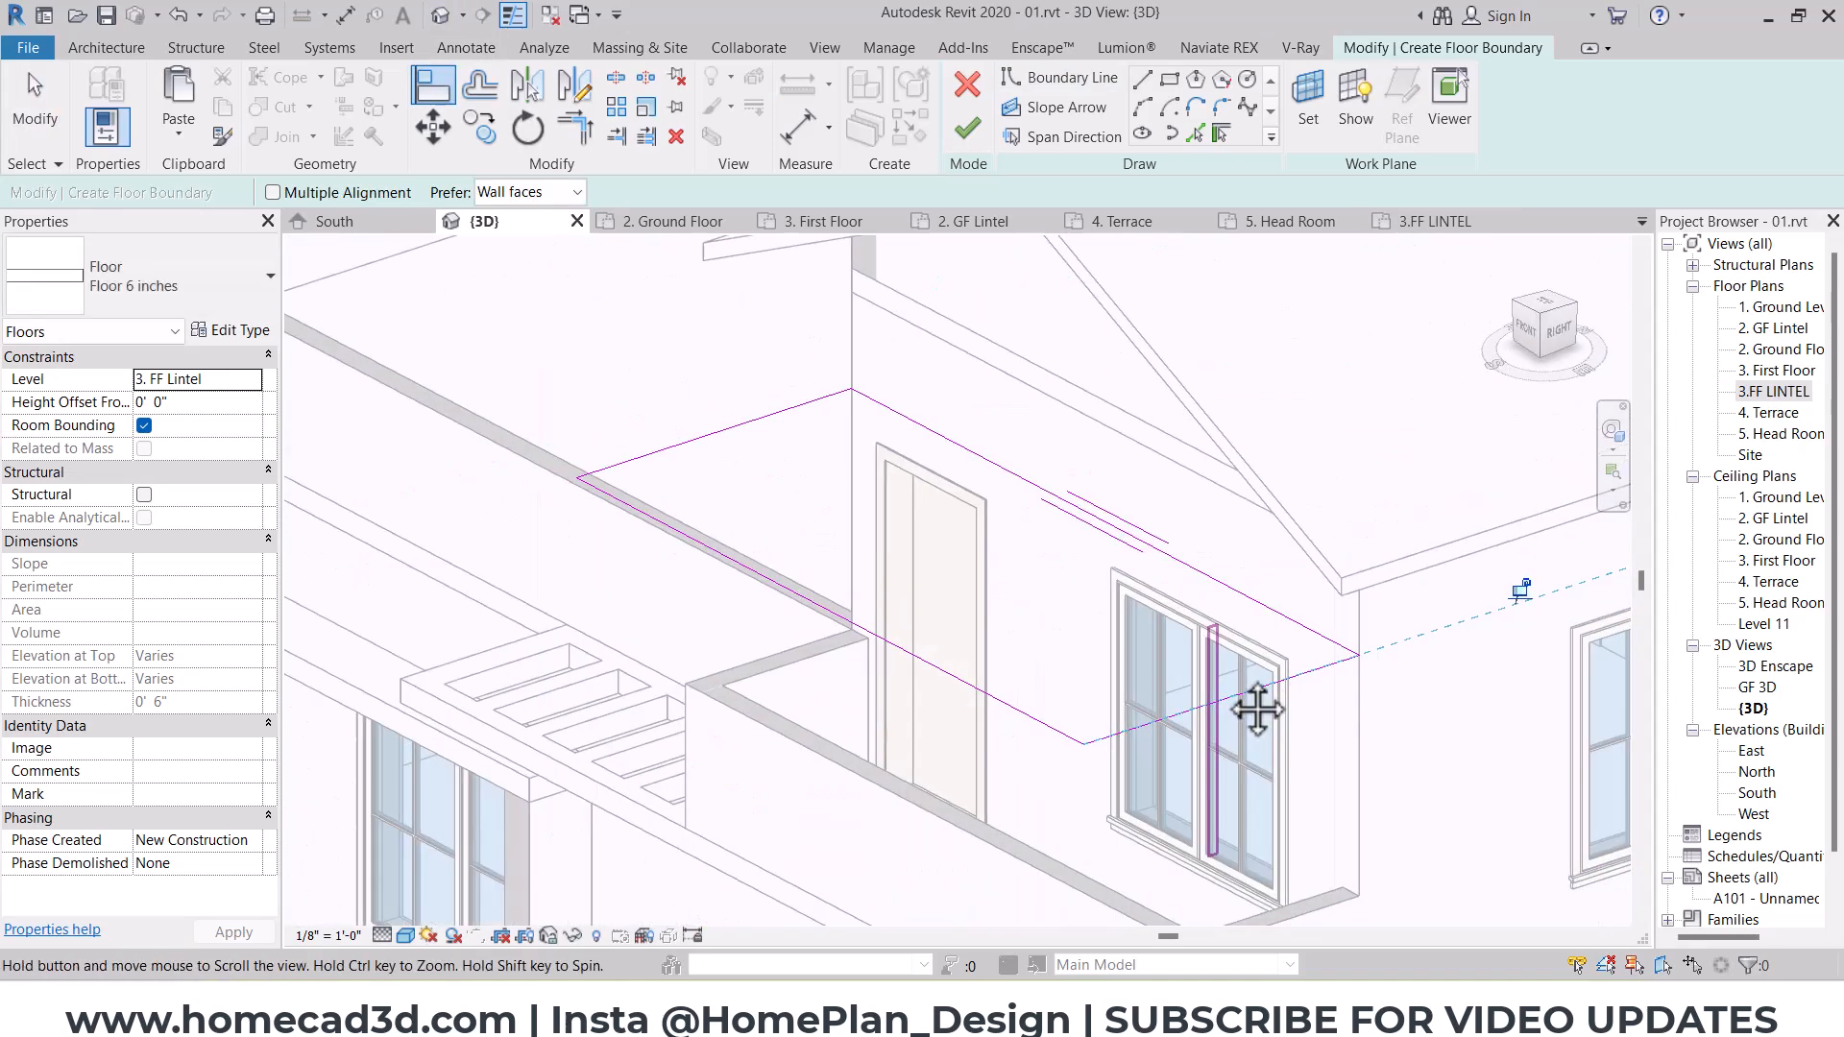
pyautogui.press('Escape')
pyautogui.click(747, 764)
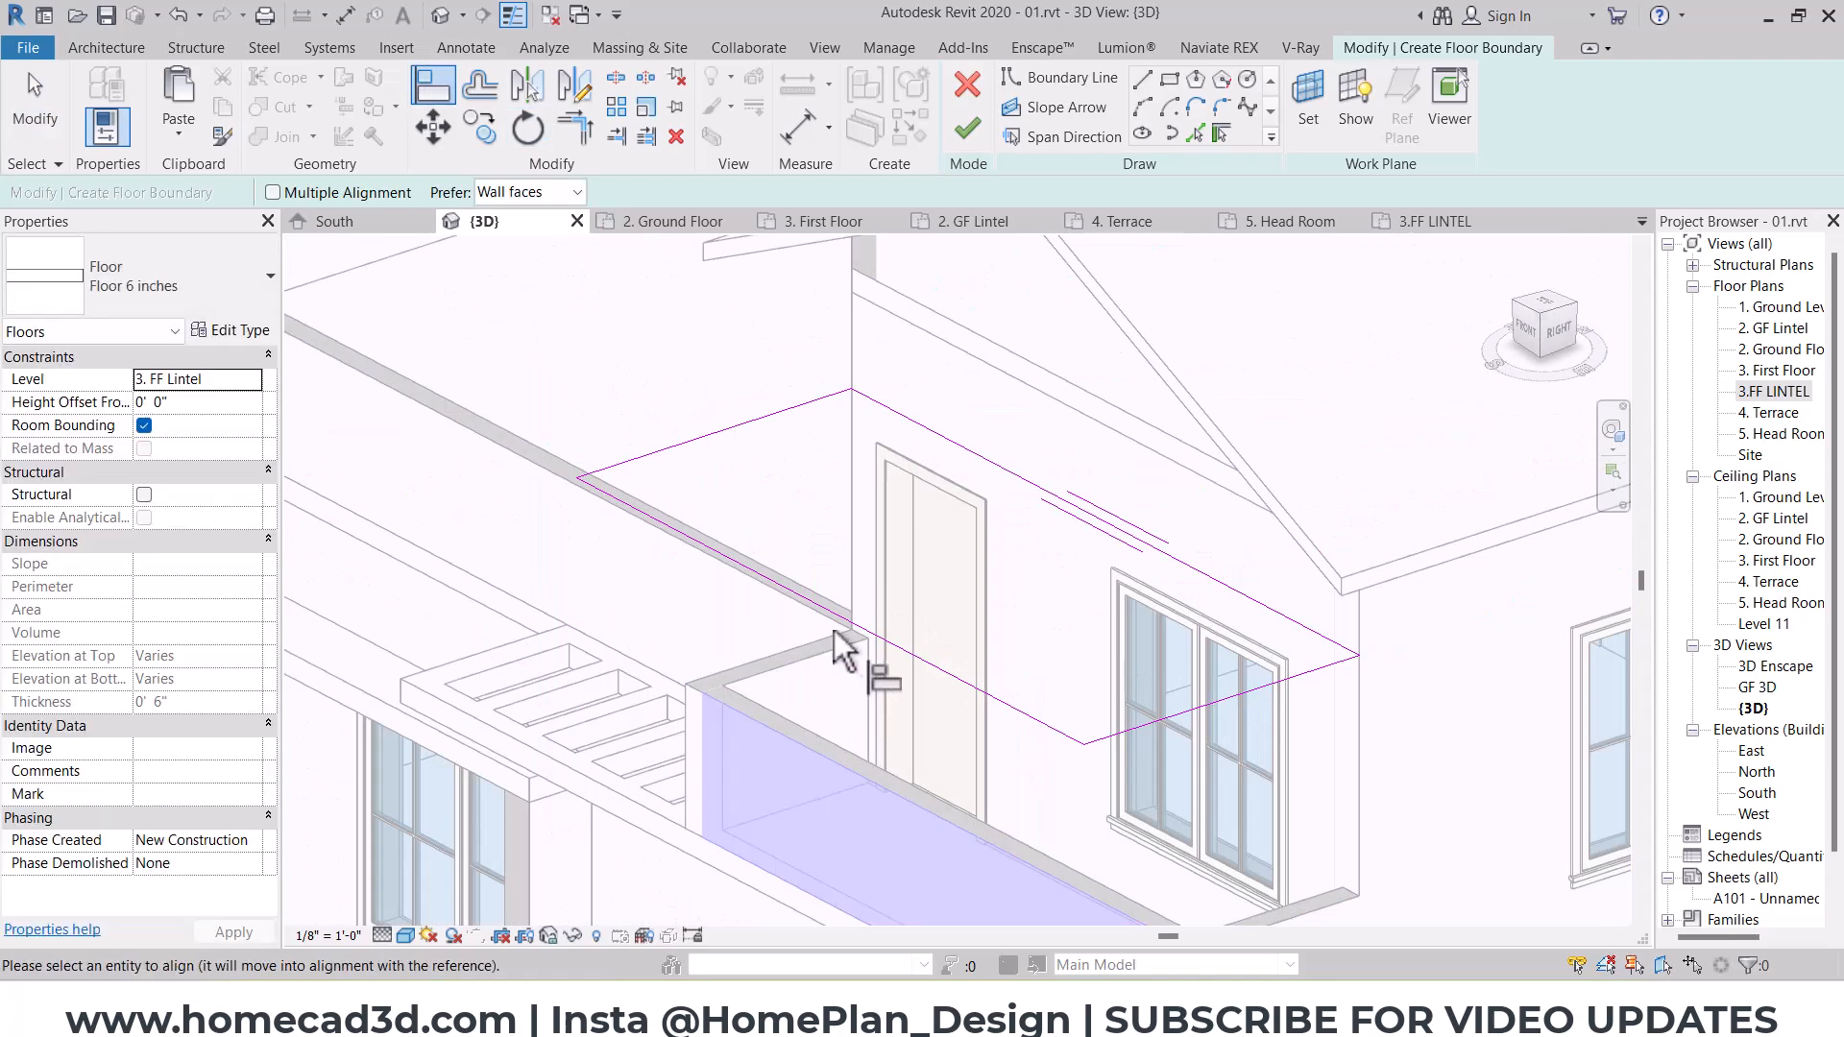
pyautogui.click(843, 618)
pyautogui.scroll(-3, 862, 461)
pyautogui.press('Escape')
pyautogui.click(968, 128)
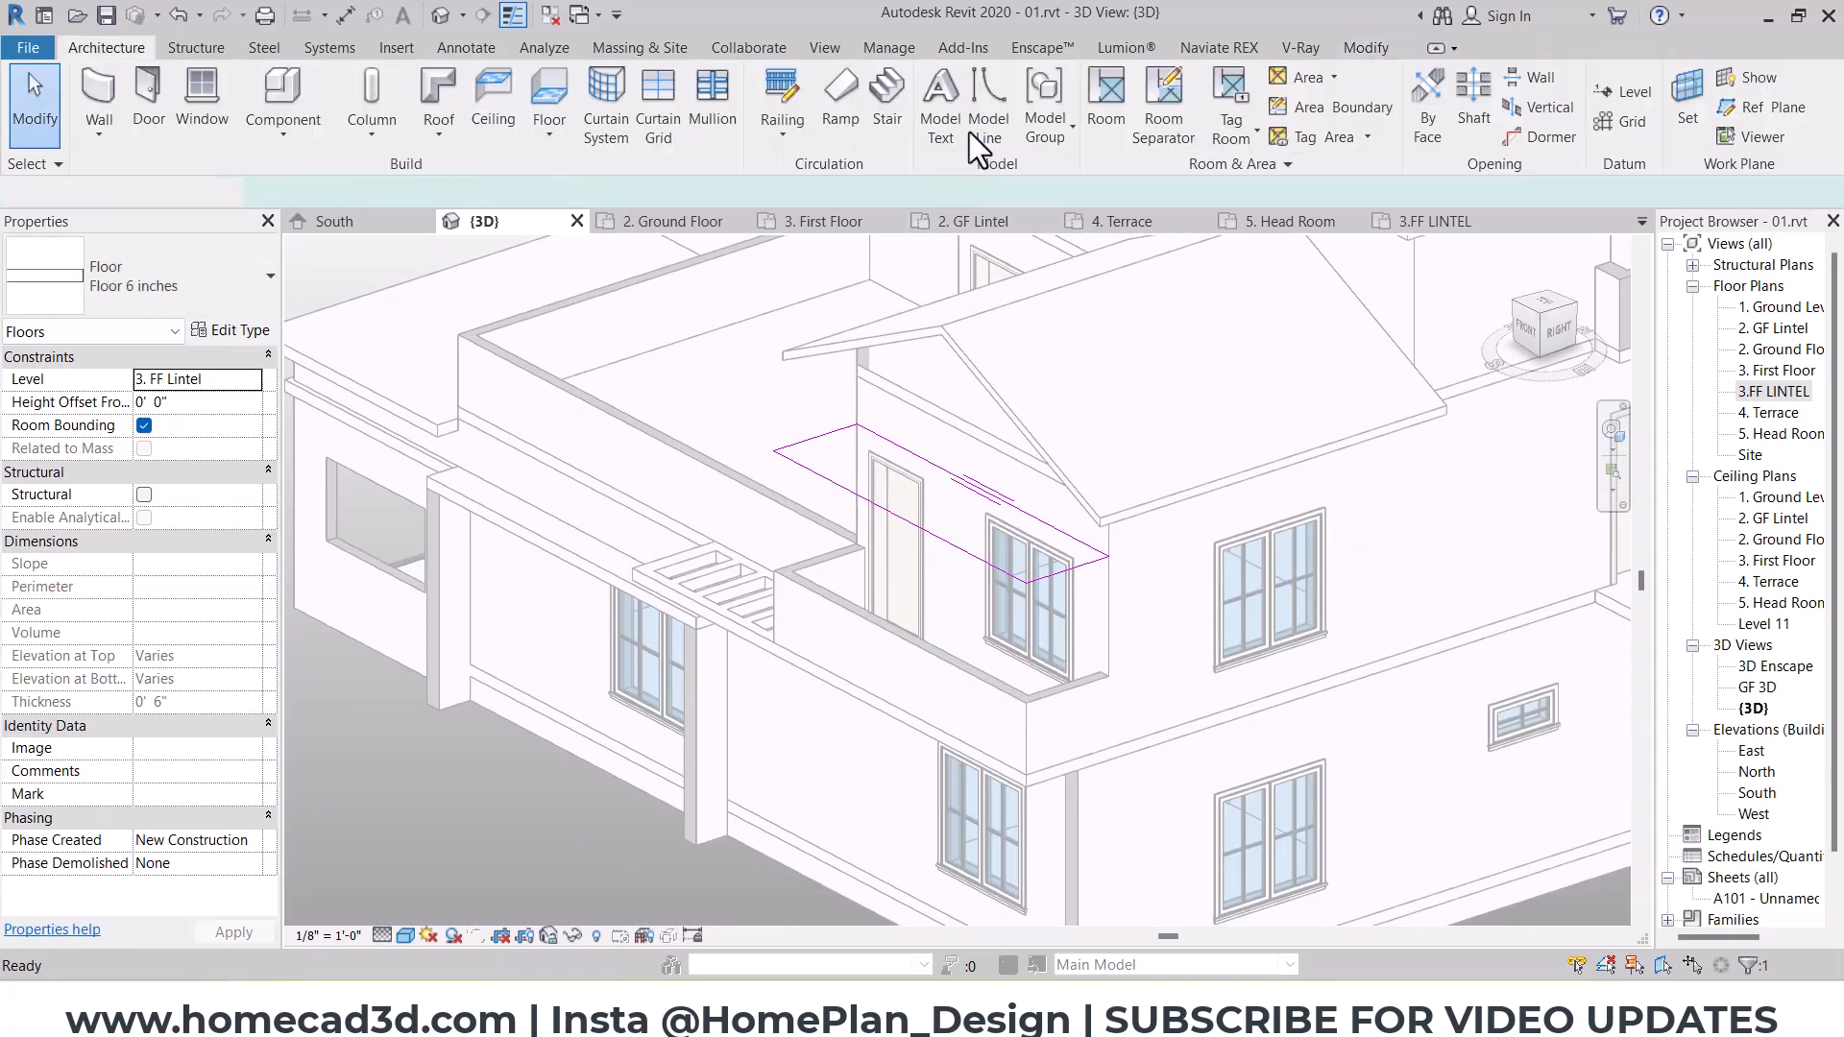
pyautogui.press('Escape')
# Step: Attach the tops of the two short side parapet walls of the south-east balcony to the lintel slab above
pyautogui.click(1070, 712)
pyautogui.moveTo(1070, 713)
pyautogui.keyDown('shift'); pyautogui.mouseDown(button='middle')
pyautogui.moveTo(1232, 747)
pyautogui.moveTo(745, 766)
pyautogui.mouseUp(button='middle'); pyautogui.keyUp('shift')
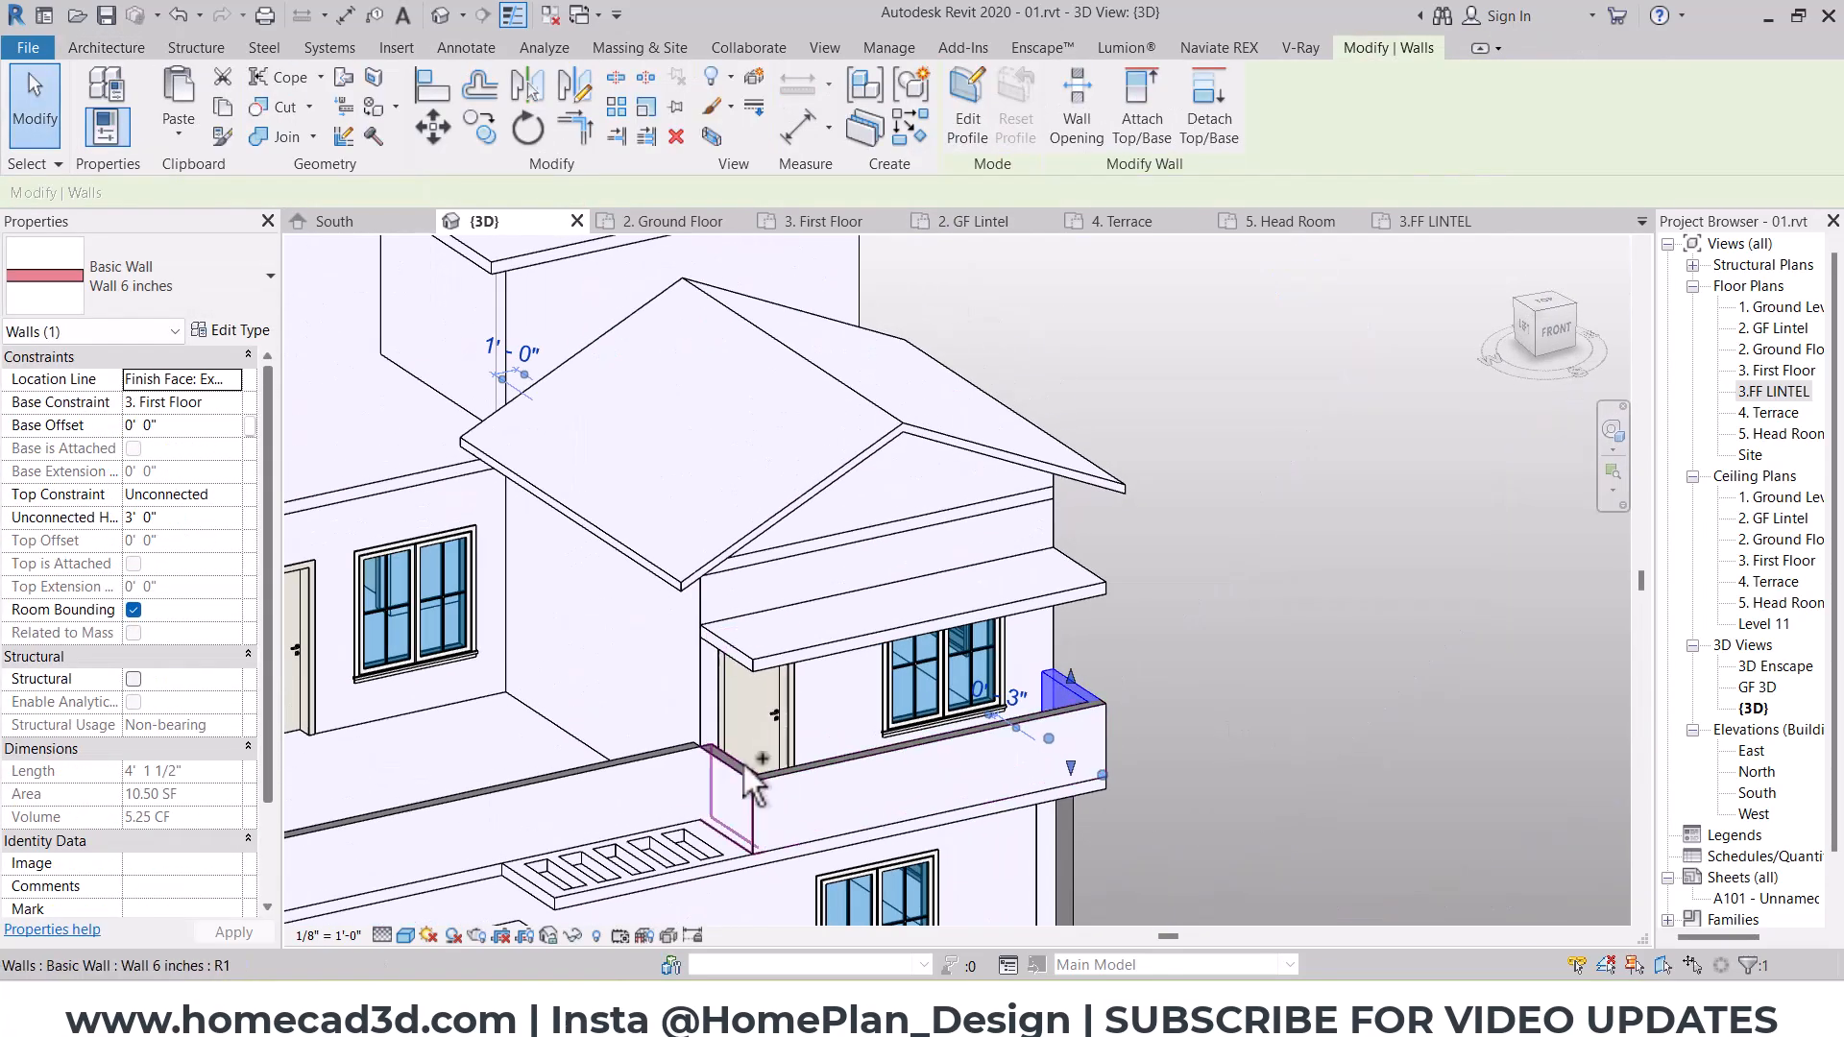
pyautogui.keyDown('ctrl'); pyautogui.click(745, 793); pyautogui.keyUp('ctrl')
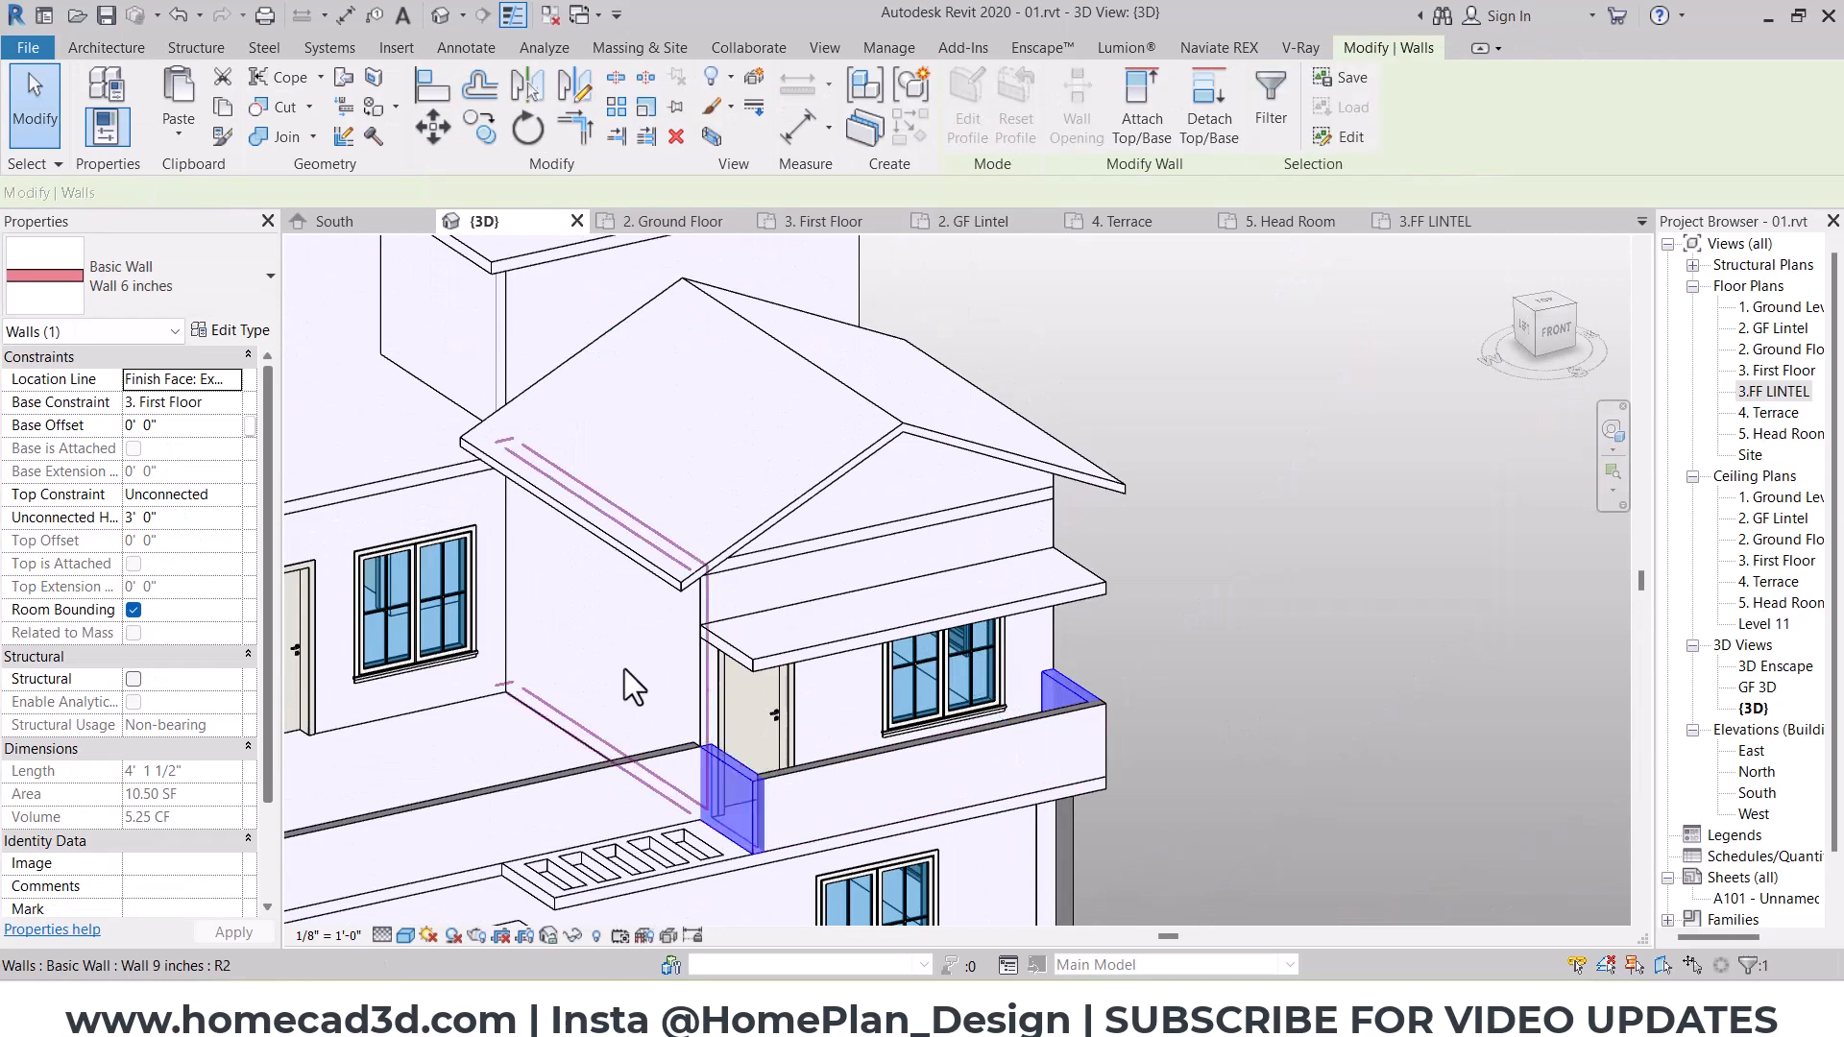
pyautogui.click(1160, 119)
pyautogui.click(1056, 575)
pyautogui.keyDown('shift'); pyautogui.moveTo(1154, 662); pyautogui.dragTo(999, 657, button='middle'); pyautogui.keyUp('shift')
pyautogui.scroll(2, 1045, 630)
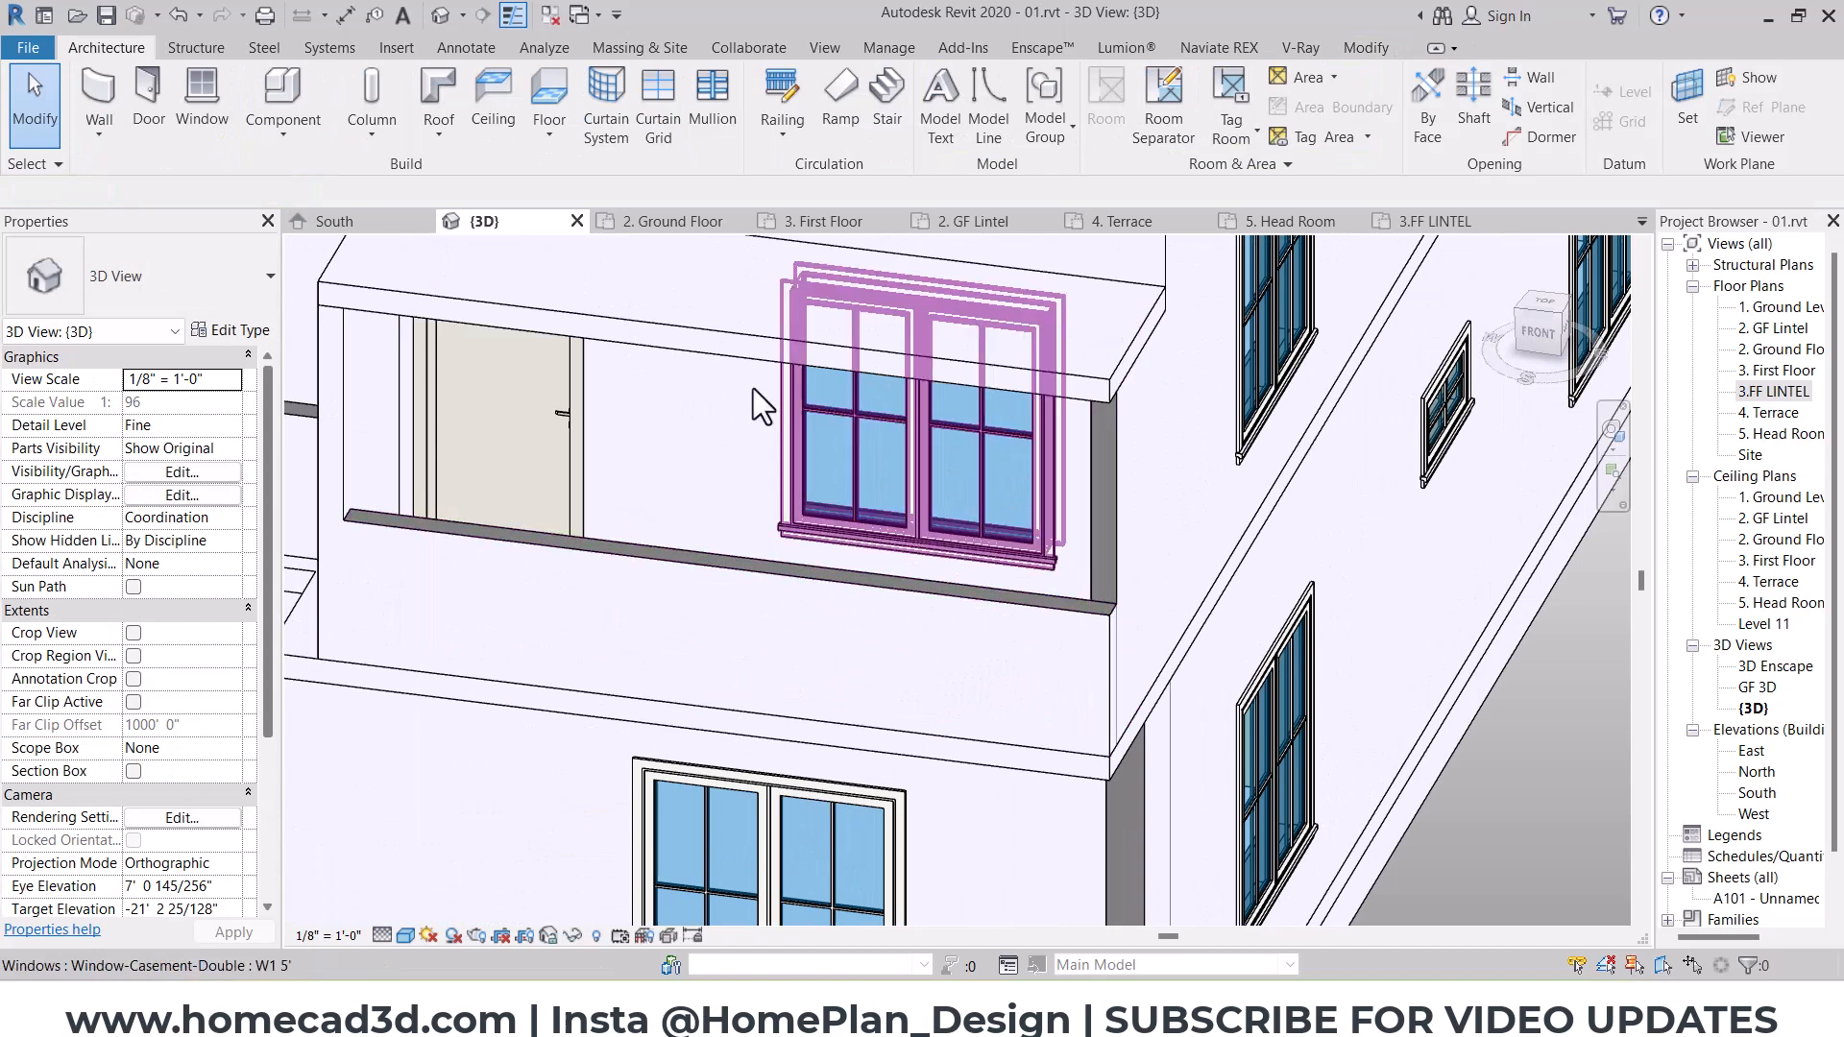
# Step: Edit the wall join at the balcony's south-east corner, switching it to the next butt configuration
pyautogui.click(1350, 56)
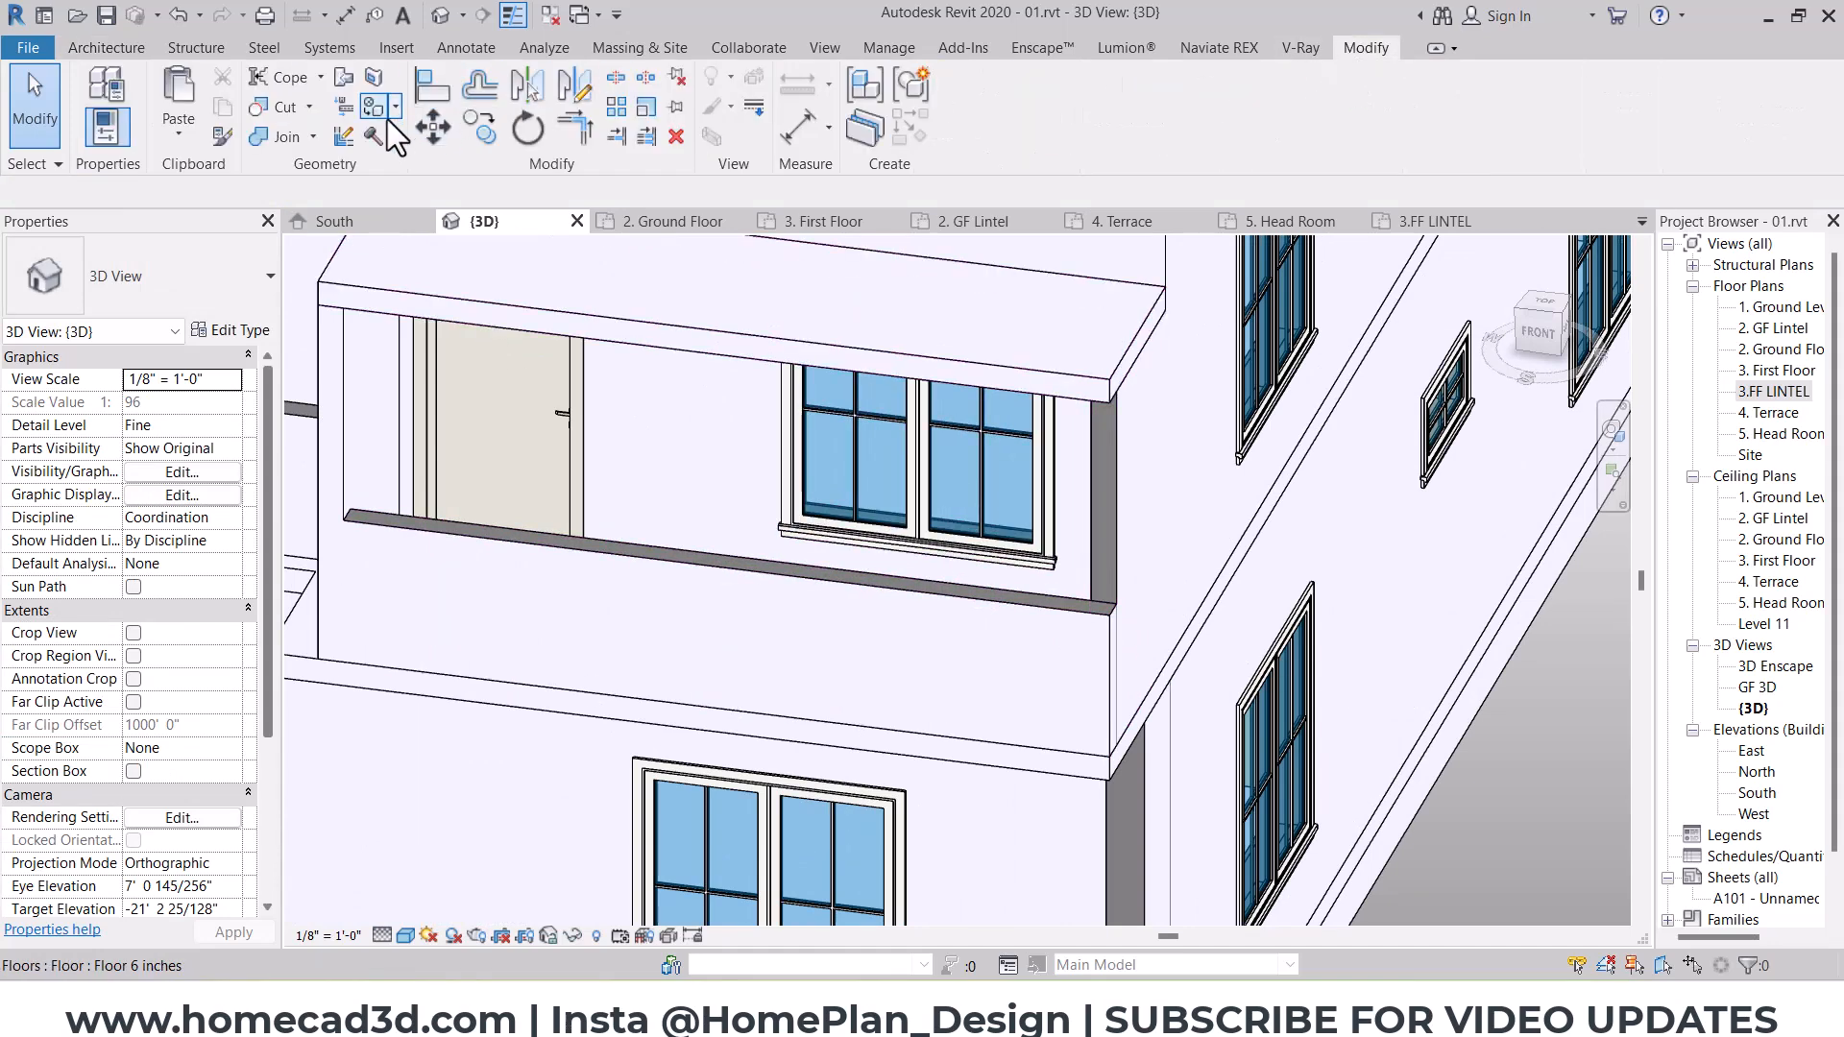
pyautogui.click(1100, 747)
pyautogui.click(207, 192)
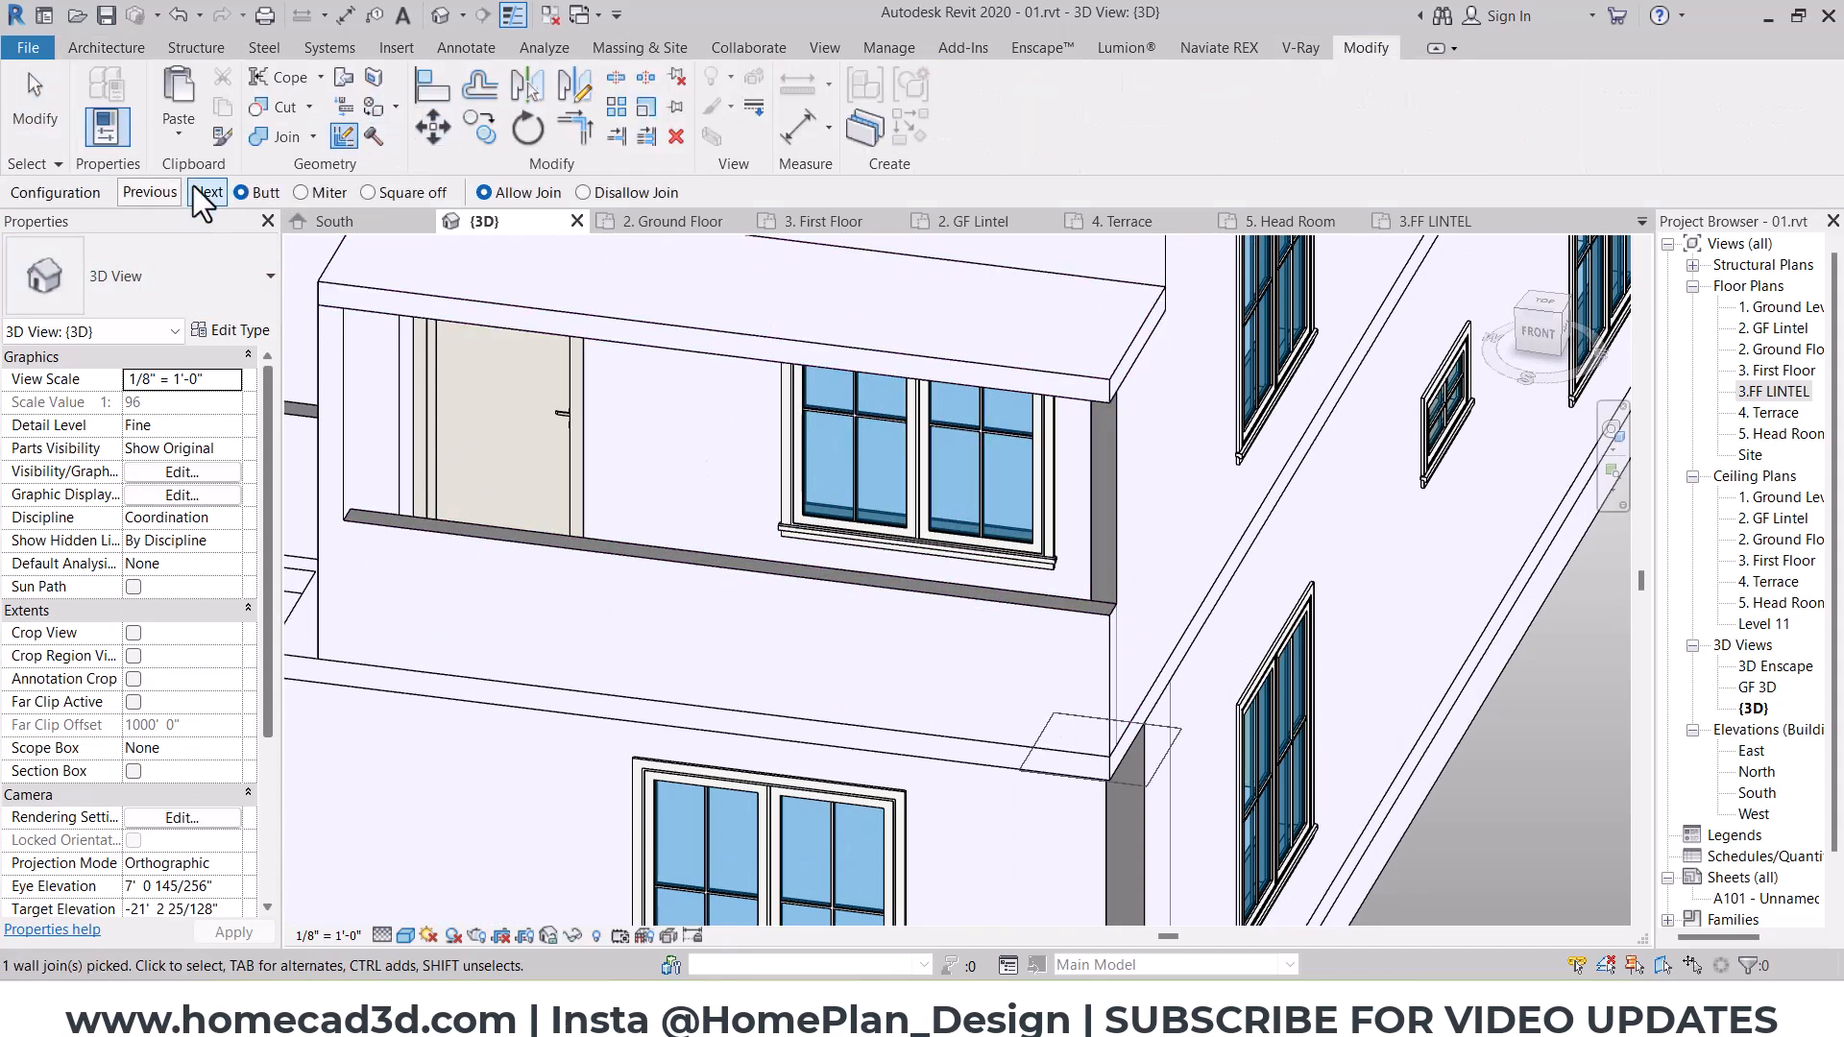
pyautogui.press('Escape')
# Step: Set the unconnected height of the balcony's front parapet wall to 0' 6"
pyautogui.click(778, 611)
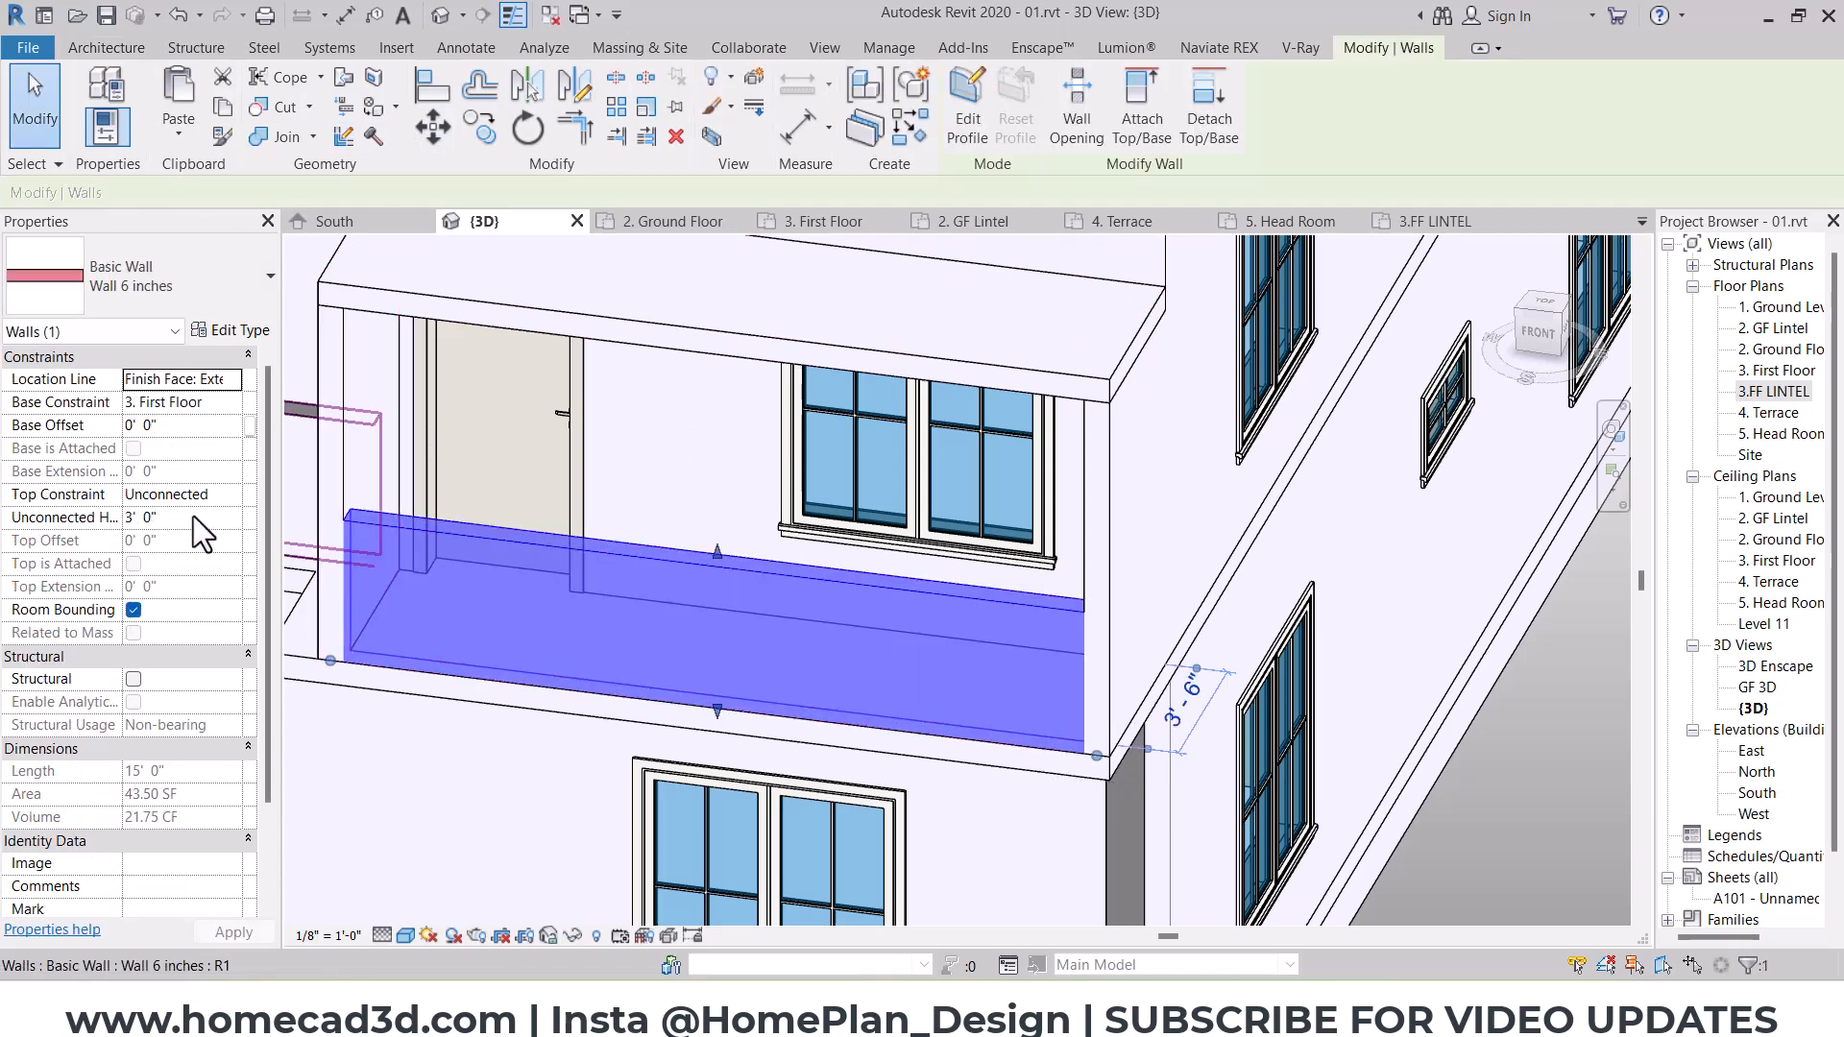
pyautogui.write('6"')
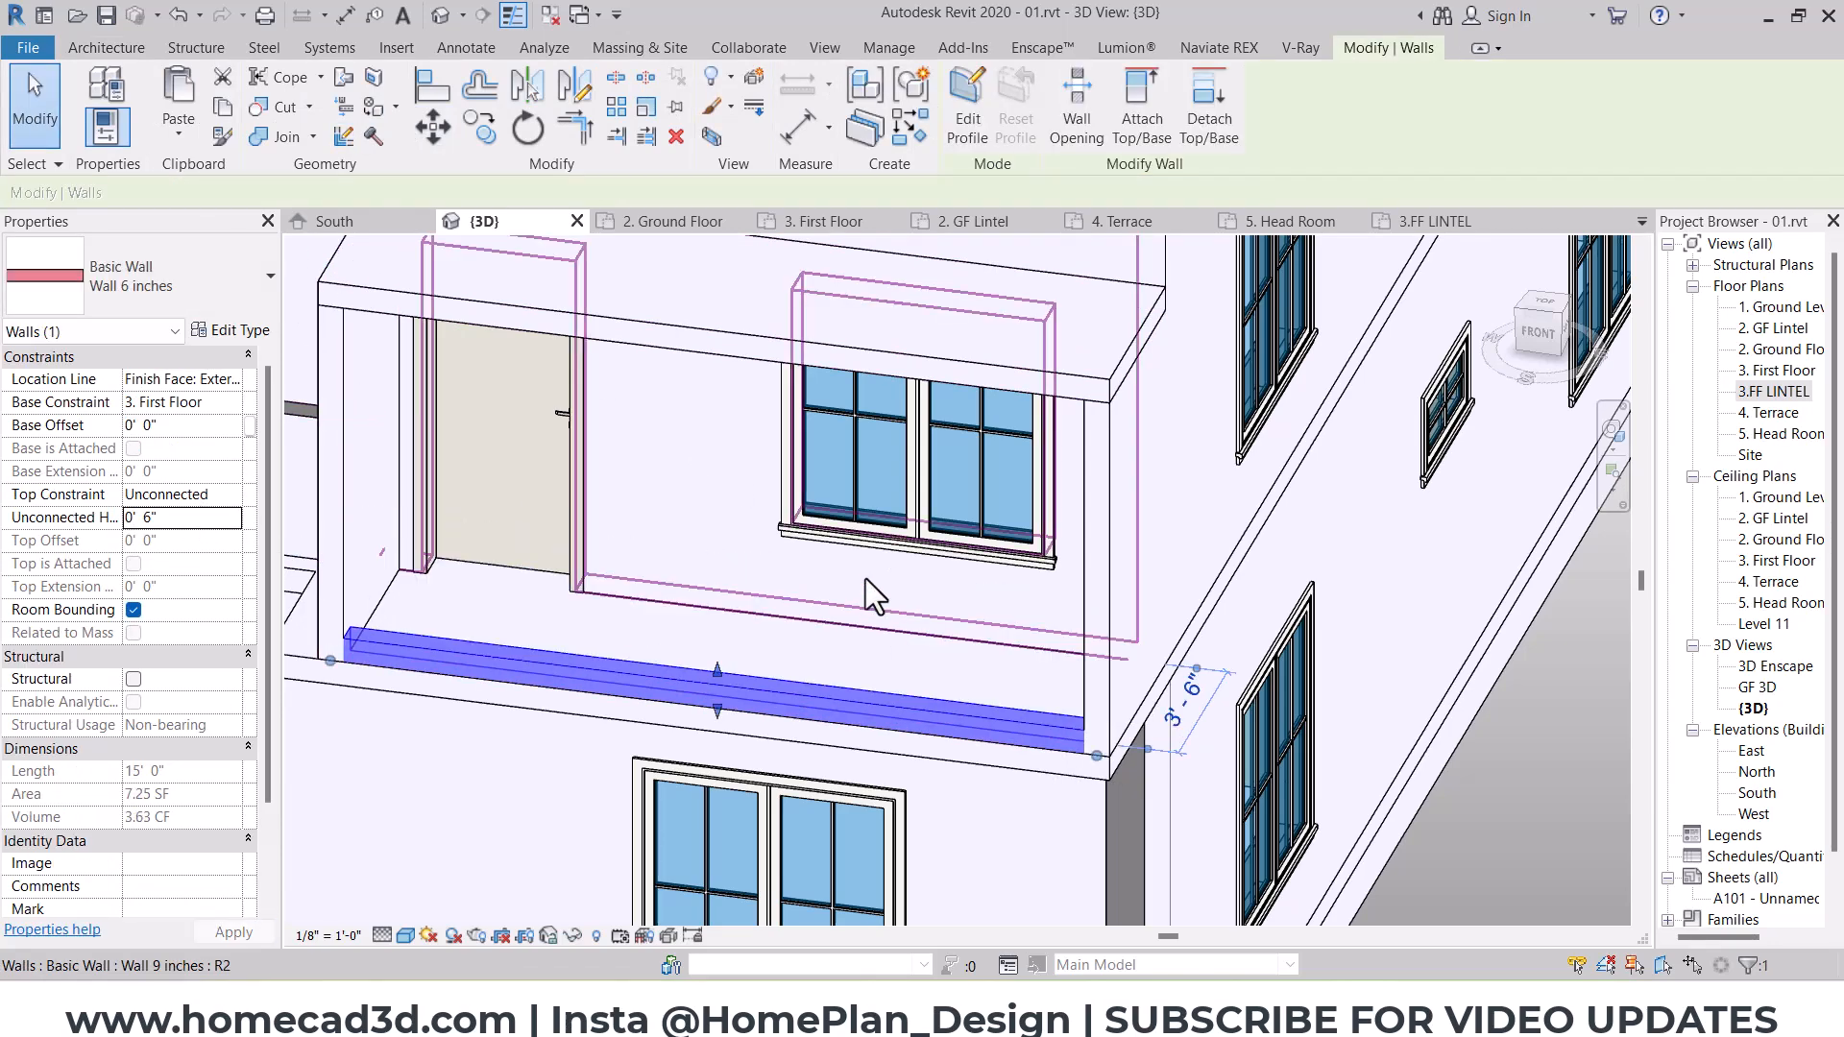
pyautogui.press('Escape')
# Step: In the 3. First Floor plan, add a 14' 6" Glass Panel - Bottom Fill railing along the balcony's low front wall and return to 3D
pyautogui.doubleClick(1777, 371)
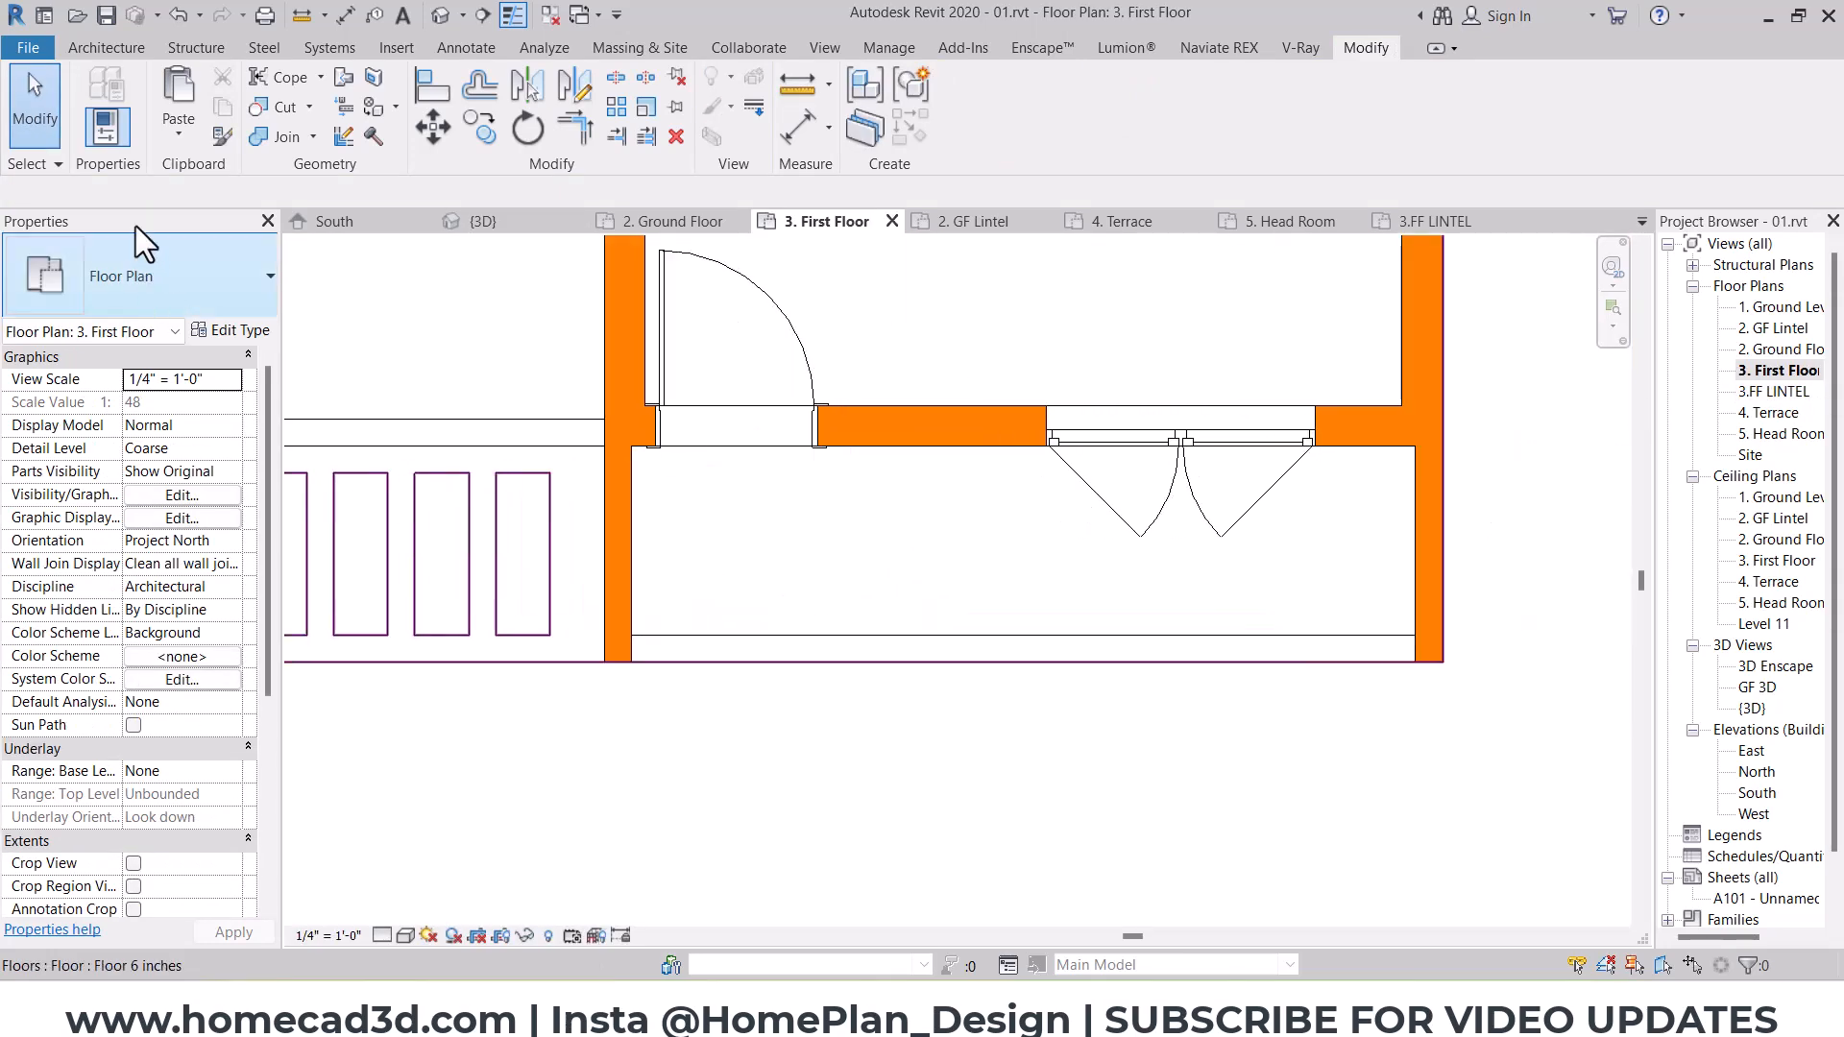
pyautogui.click(114, 50)
pyautogui.click(780, 100)
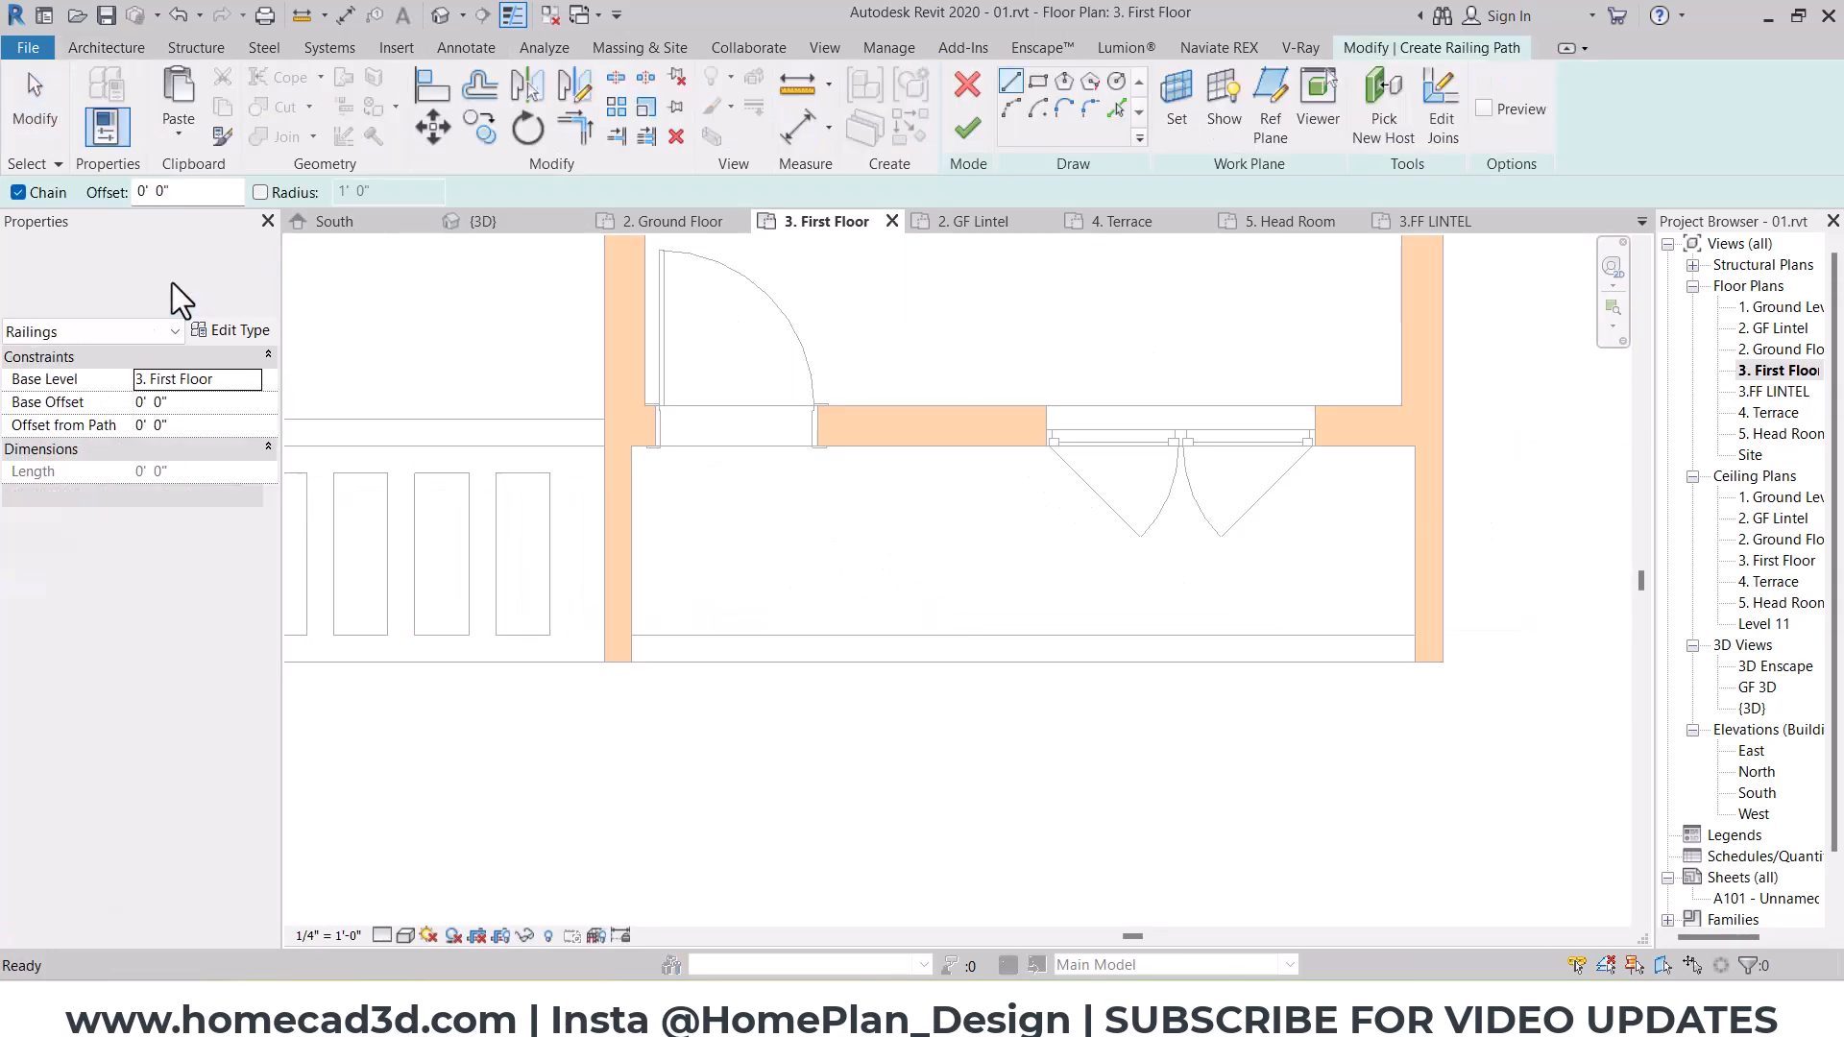
pyautogui.click(173, 293)
pyautogui.click(126, 392)
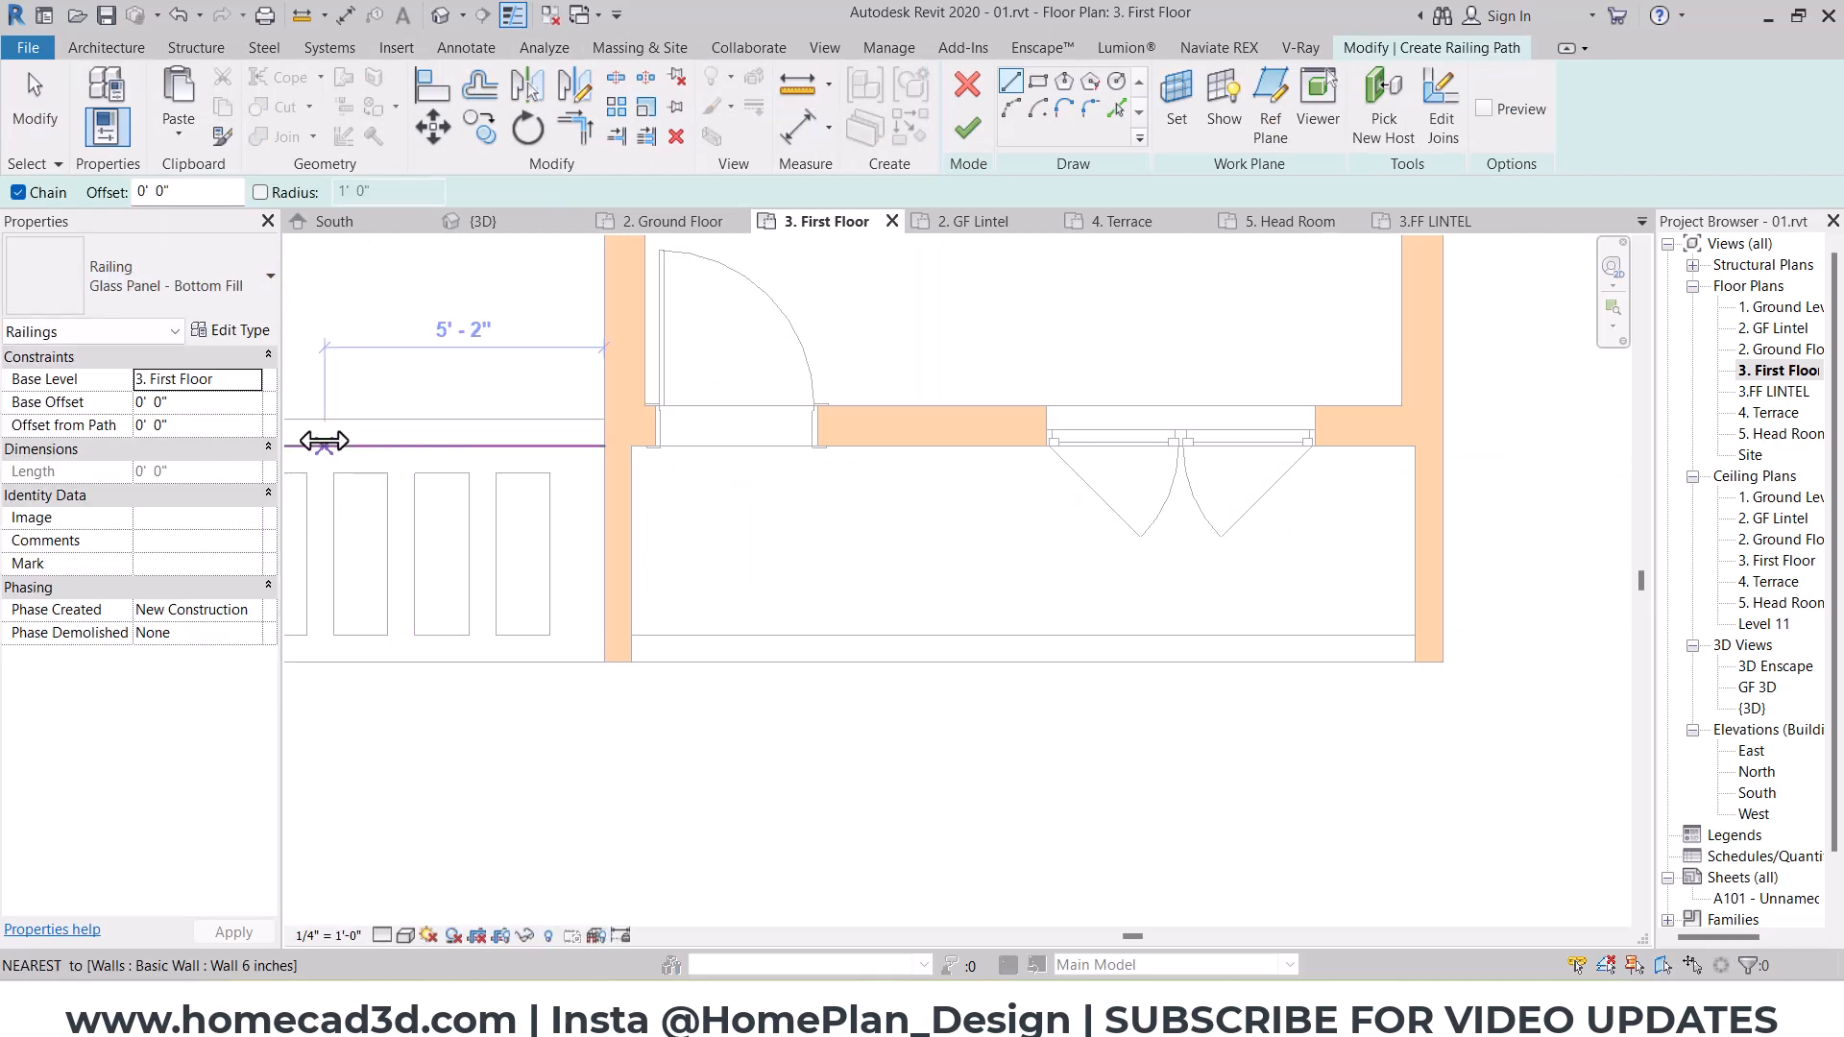
pyautogui.click(632, 648)
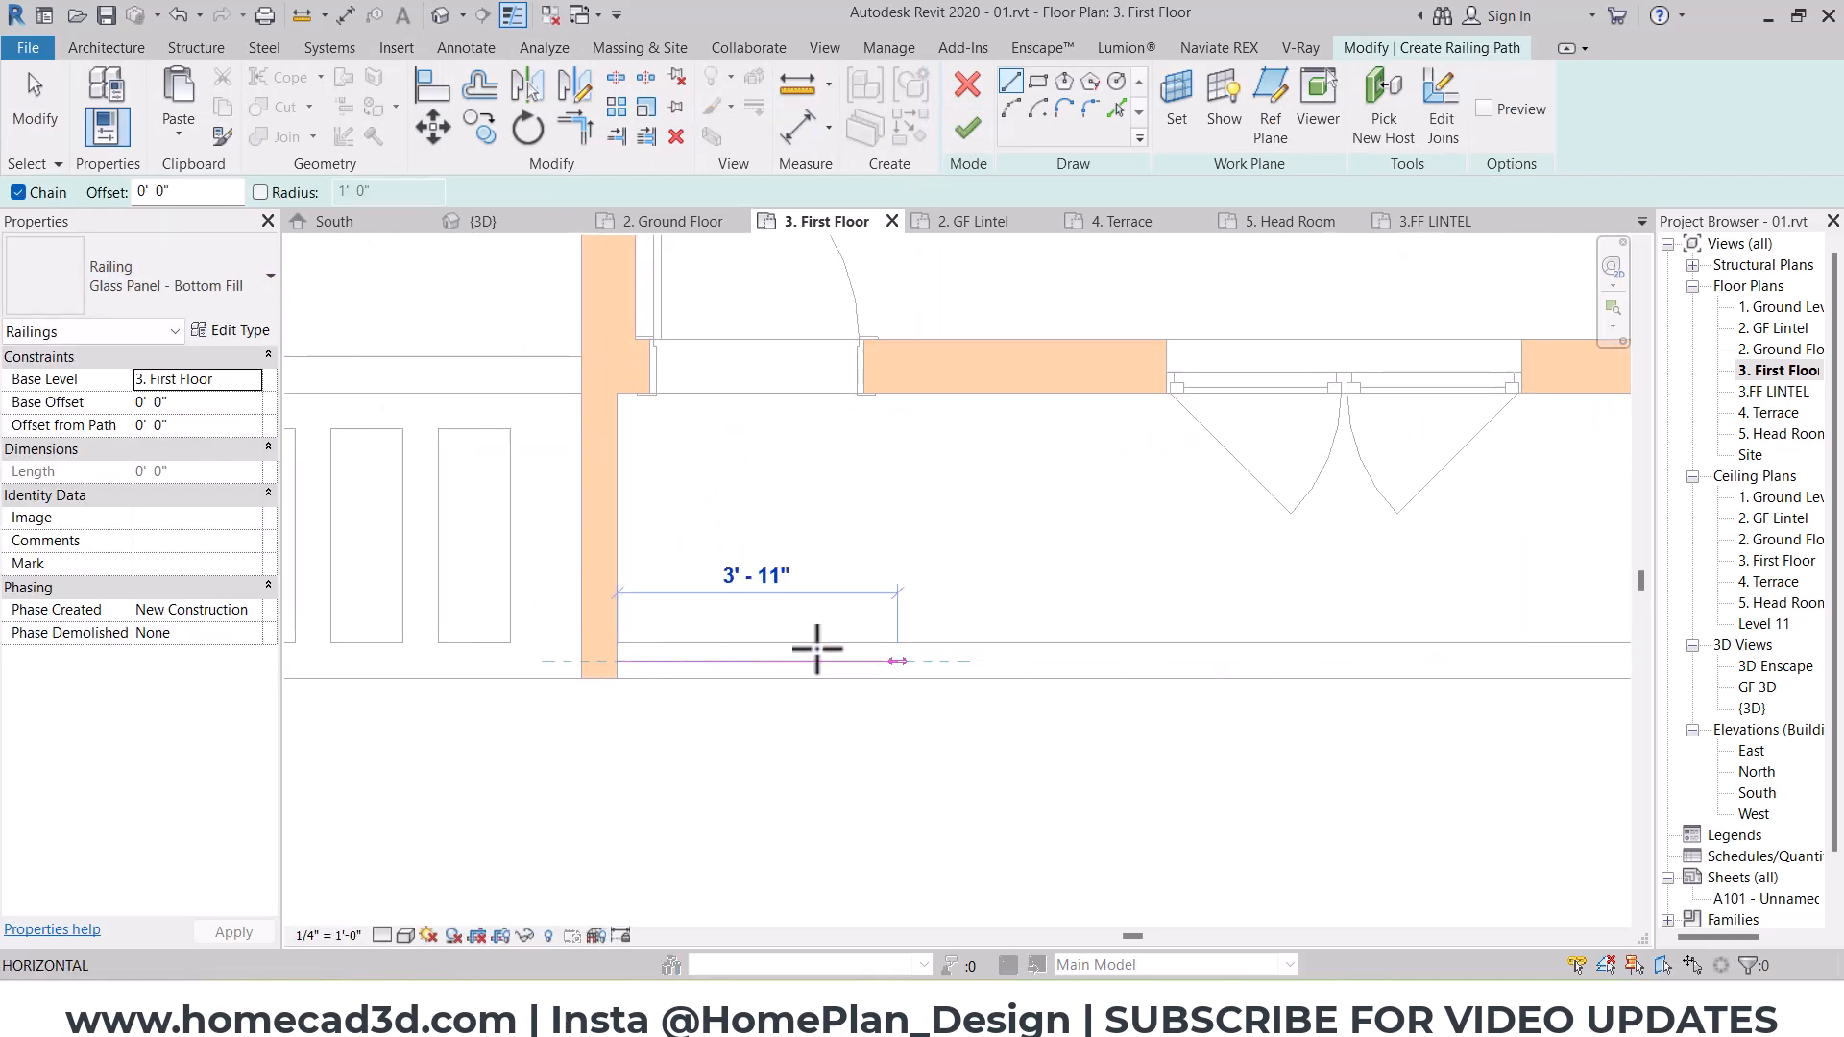
pyautogui.scroll(2, 1183, 659)
pyautogui.click(1492, 646)
pyautogui.press('Escape')
pyautogui.press('Escape')
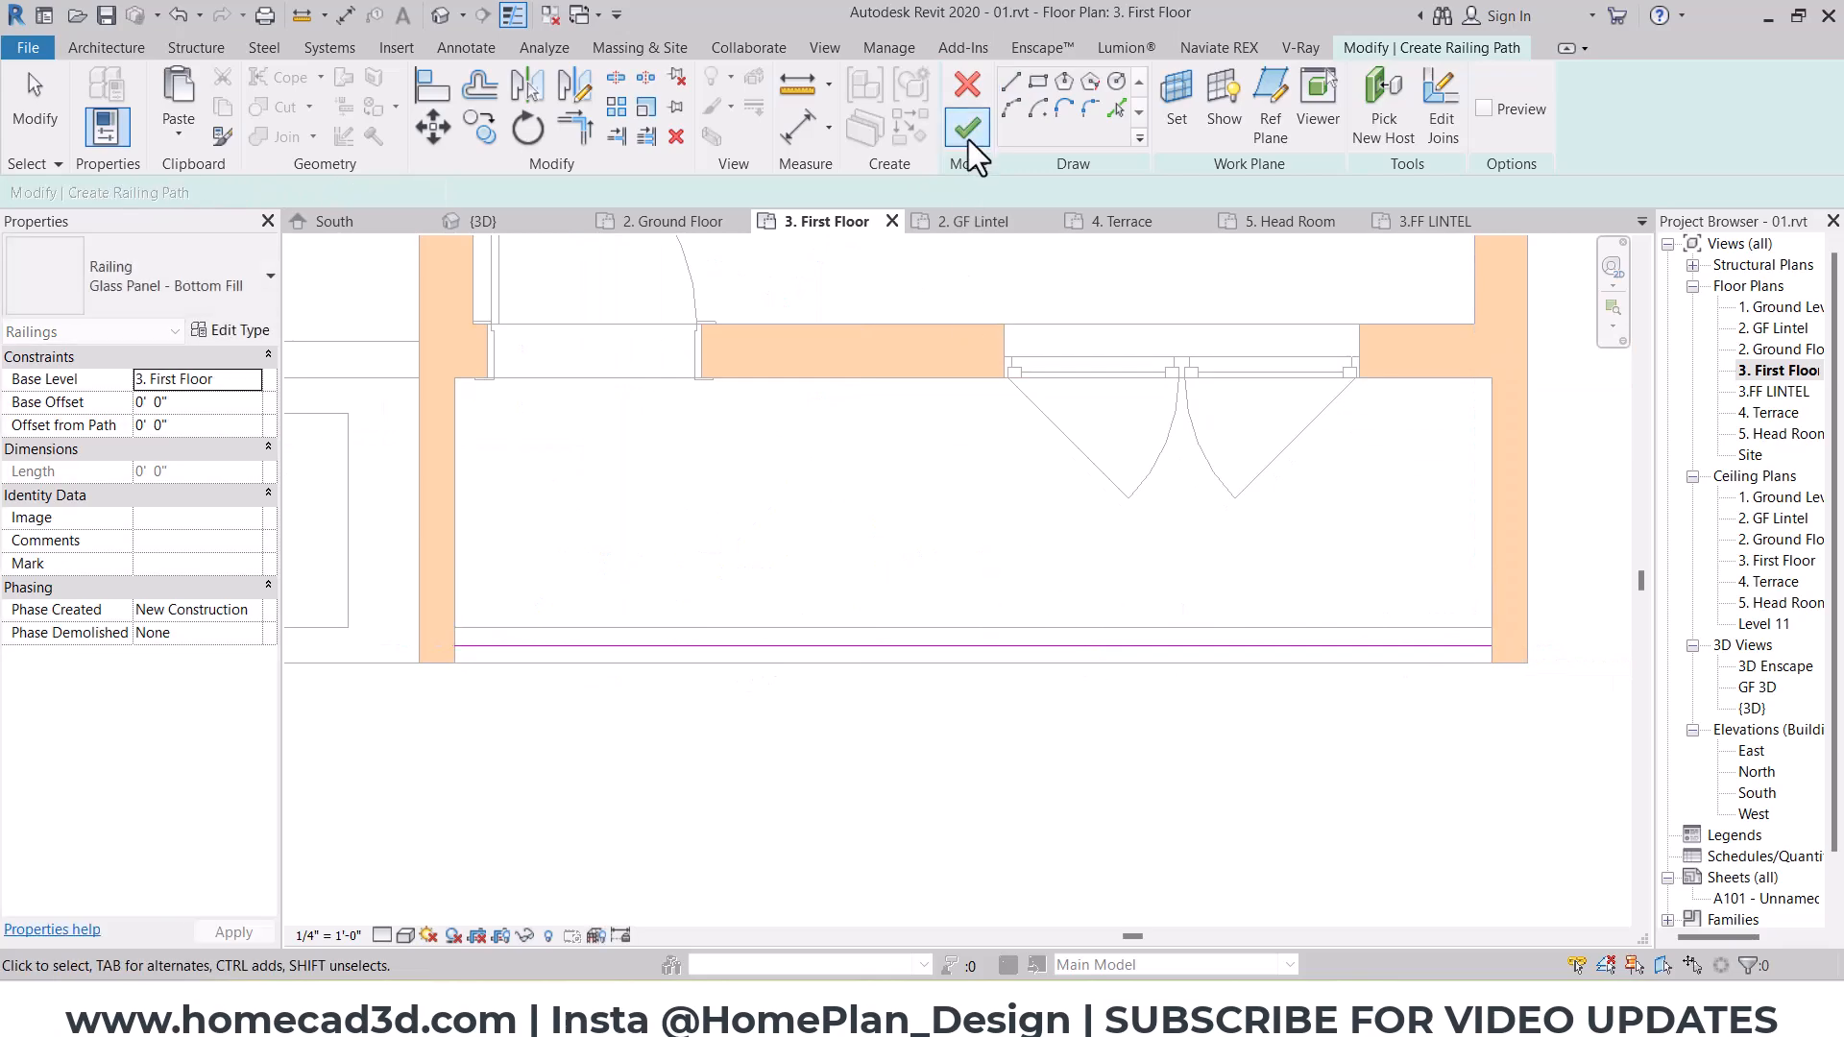
pyautogui.click(968, 128)
pyautogui.click(441, 14)
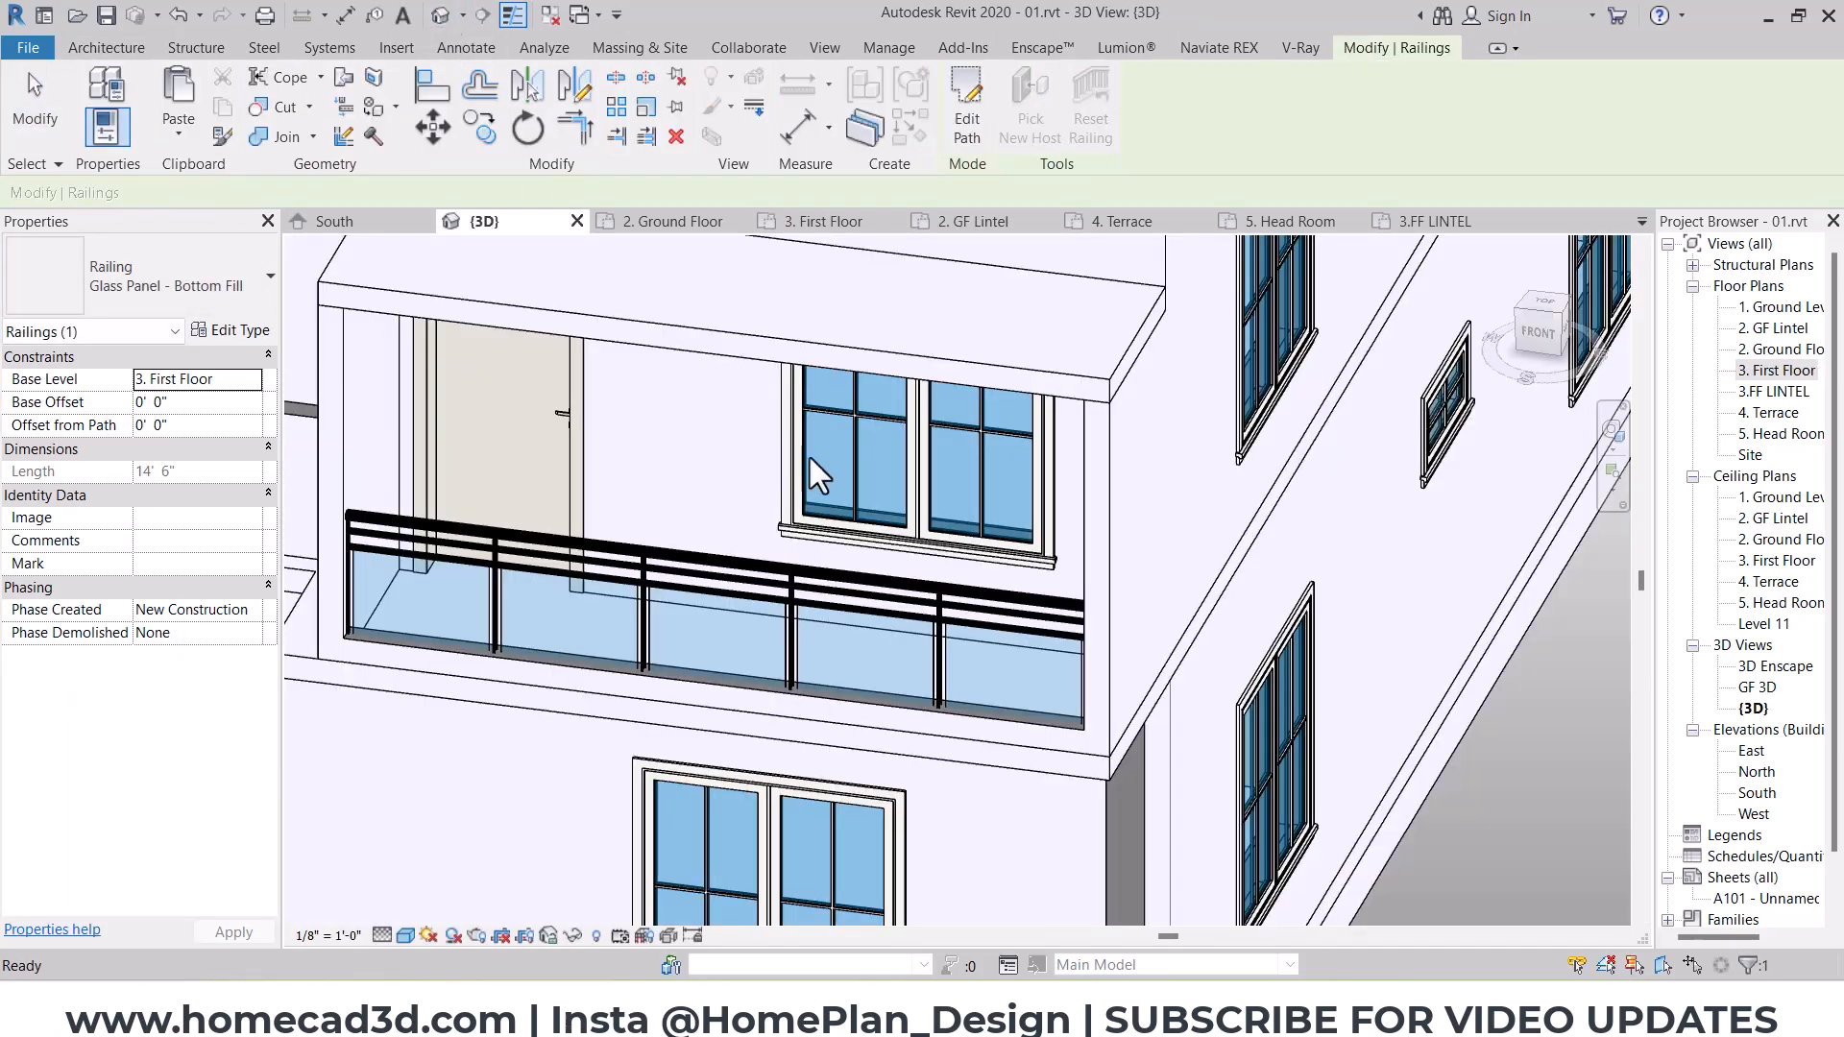
# Step: Examine the south-east balcony with its side walls and slab, and the gable wall above, from the front
pyautogui.keyDown('shift'); pyautogui.moveTo(807, 465); pyautogui.dragTo(1074, 607, button='middle'); pyautogui.keyUp('shift')
pyautogui.scroll(-3, 1061, 606)
pyautogui.hotkey('ctrl', '2')
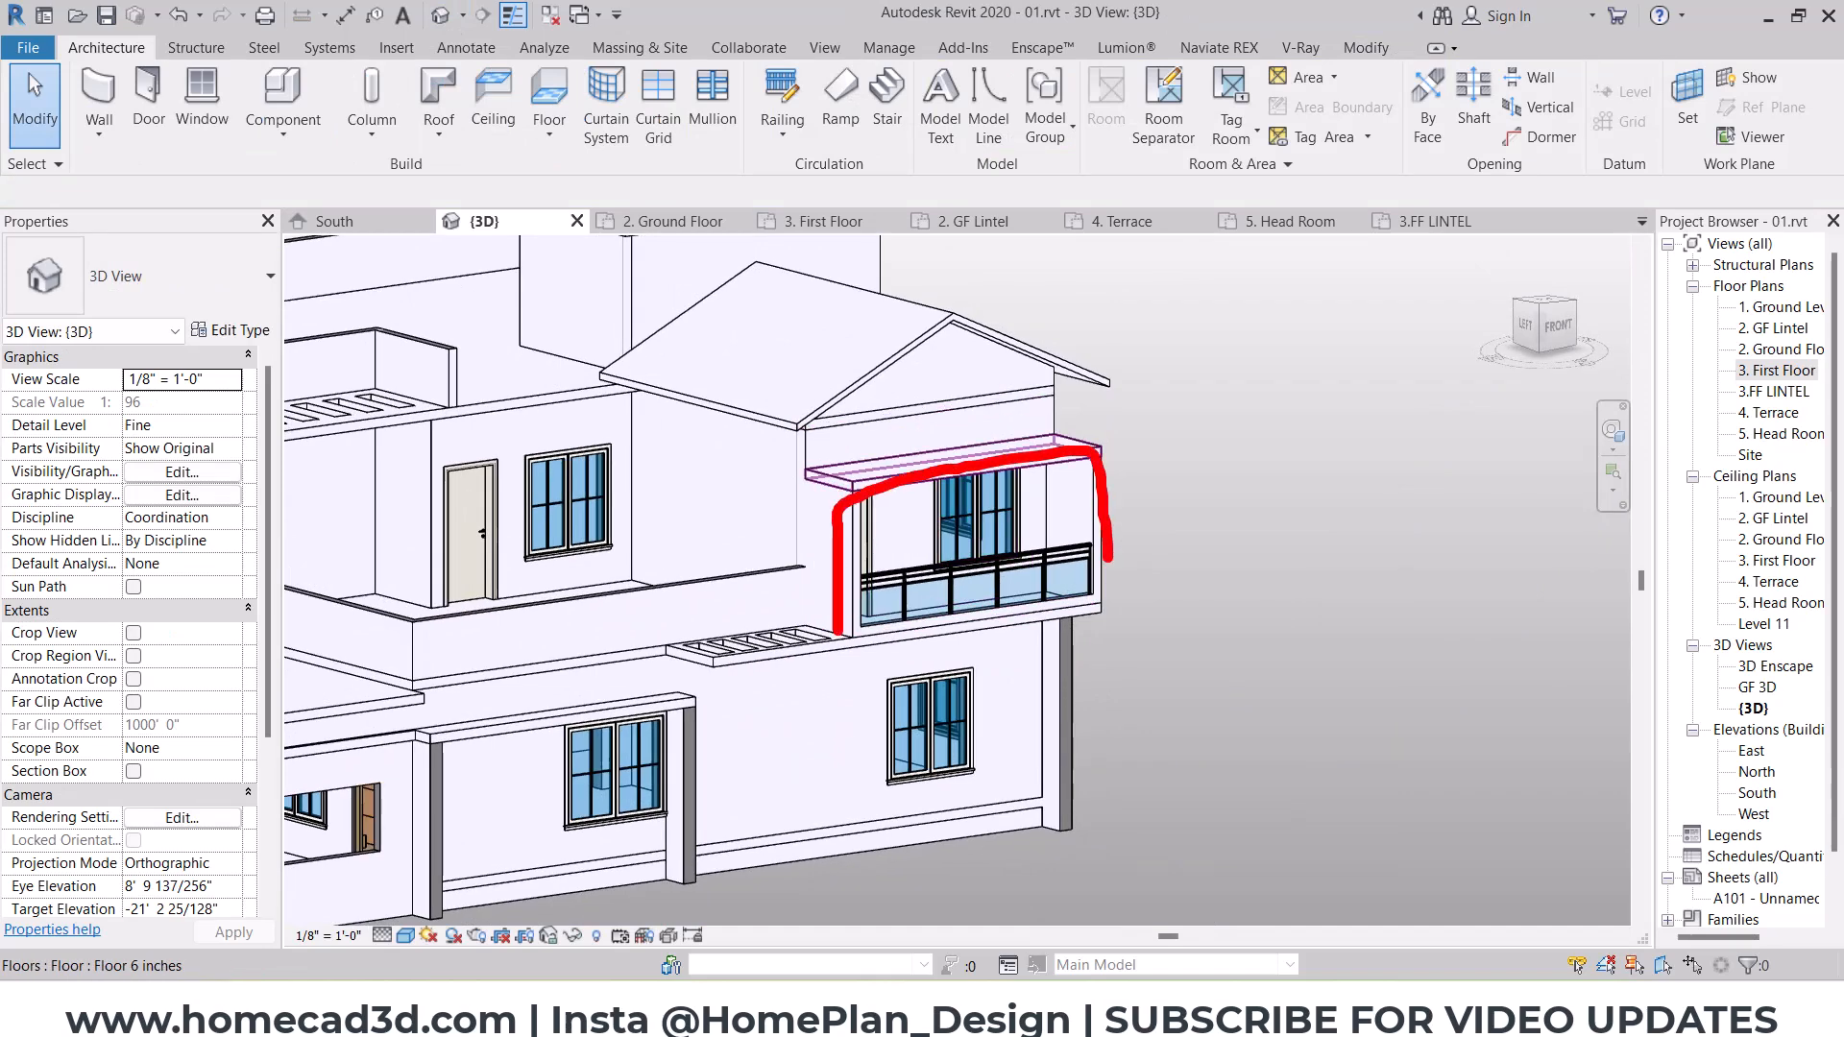
pyautogui.press('Escape')
pyautogui.scroll(-2, 905, 515)
pyautogui.moveTo(1119, 558)
pyautogui.keyDown('shift'); pyautogui.mouseDown(button='middle')
pyautogui.moveTo(947, 548)
pyautogui.moveTo(978, 540)
pyautogui.mouseUp(button='middle'); pyautogui.keyUp('shift')
pyautogui.scroll(2, 983, 441)
pyautogui.hotkey('ctrl', '2')
pyautogui.moveTo(908, 394); pyautogui.dragTo(908, 549)
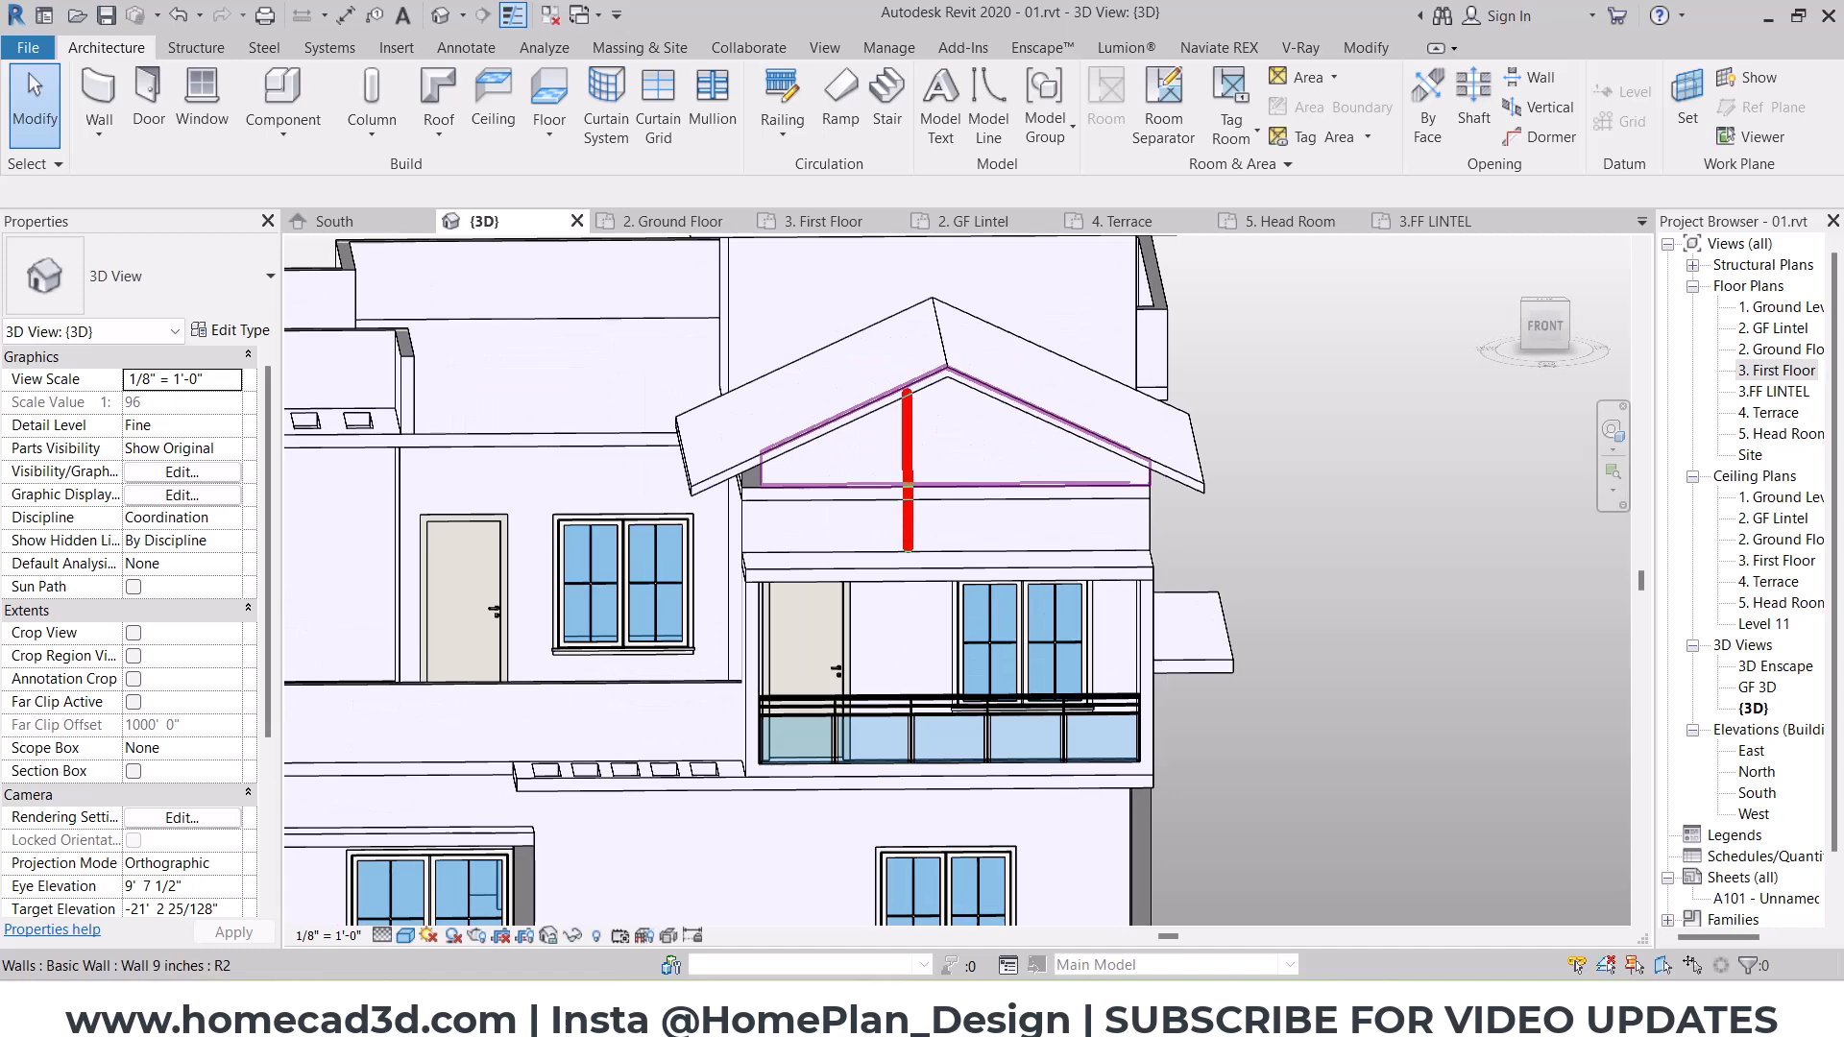
pyautogui.press('Escape')
pyautogui.scroll(-3, 914, 515)
pyautogui.moveTo(914, 524); pyautogui.dragTo(1146, 598, button='middle')
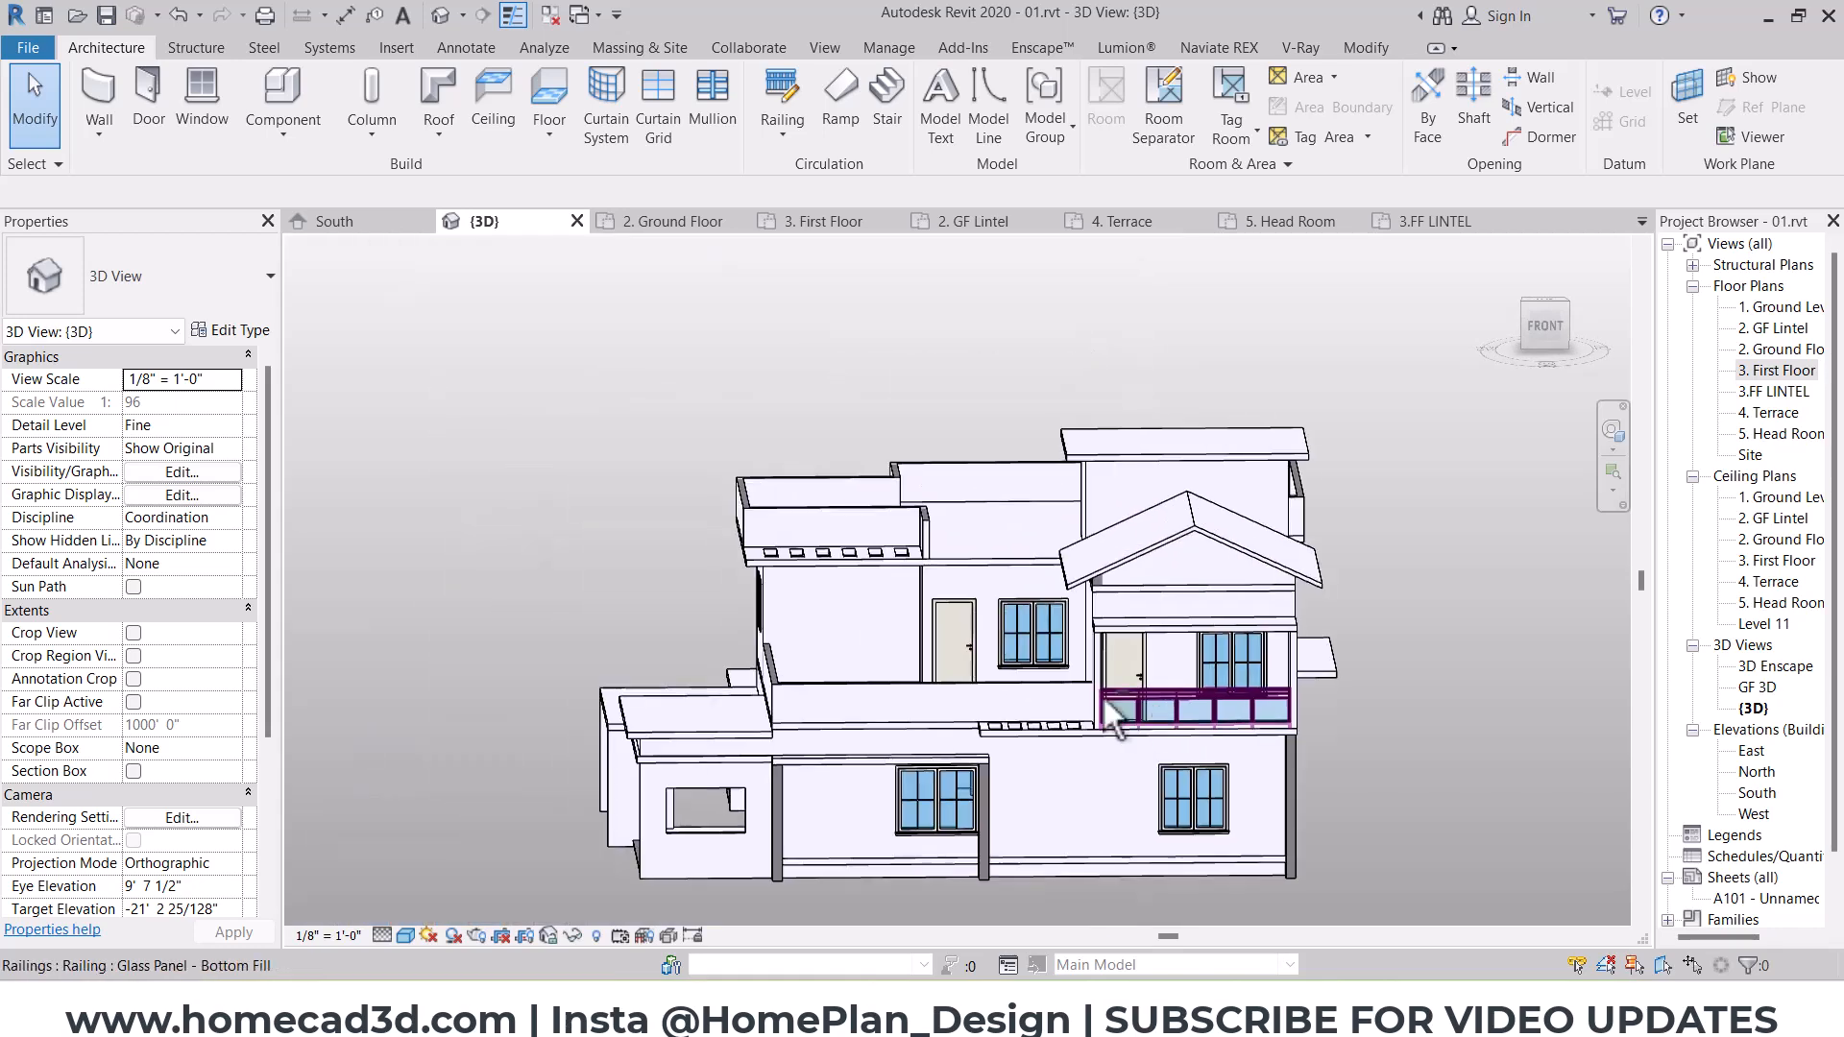
# Step: Examine the projecting west room and the terrace slab and parapets above it from several angles
pyautogui.moveTo(1120, 728)
pyautogui.keyDown('shift'); pyautogui.mouseDown(button='middle')
pyautogui.moveTo(1239, 646)
pyautogui.moveTo(1263, 646)
pyautogui.moveTo(1275, 713)
pyautogui.mouseUp(button='middle'); pyautogui.keyUp('shift')
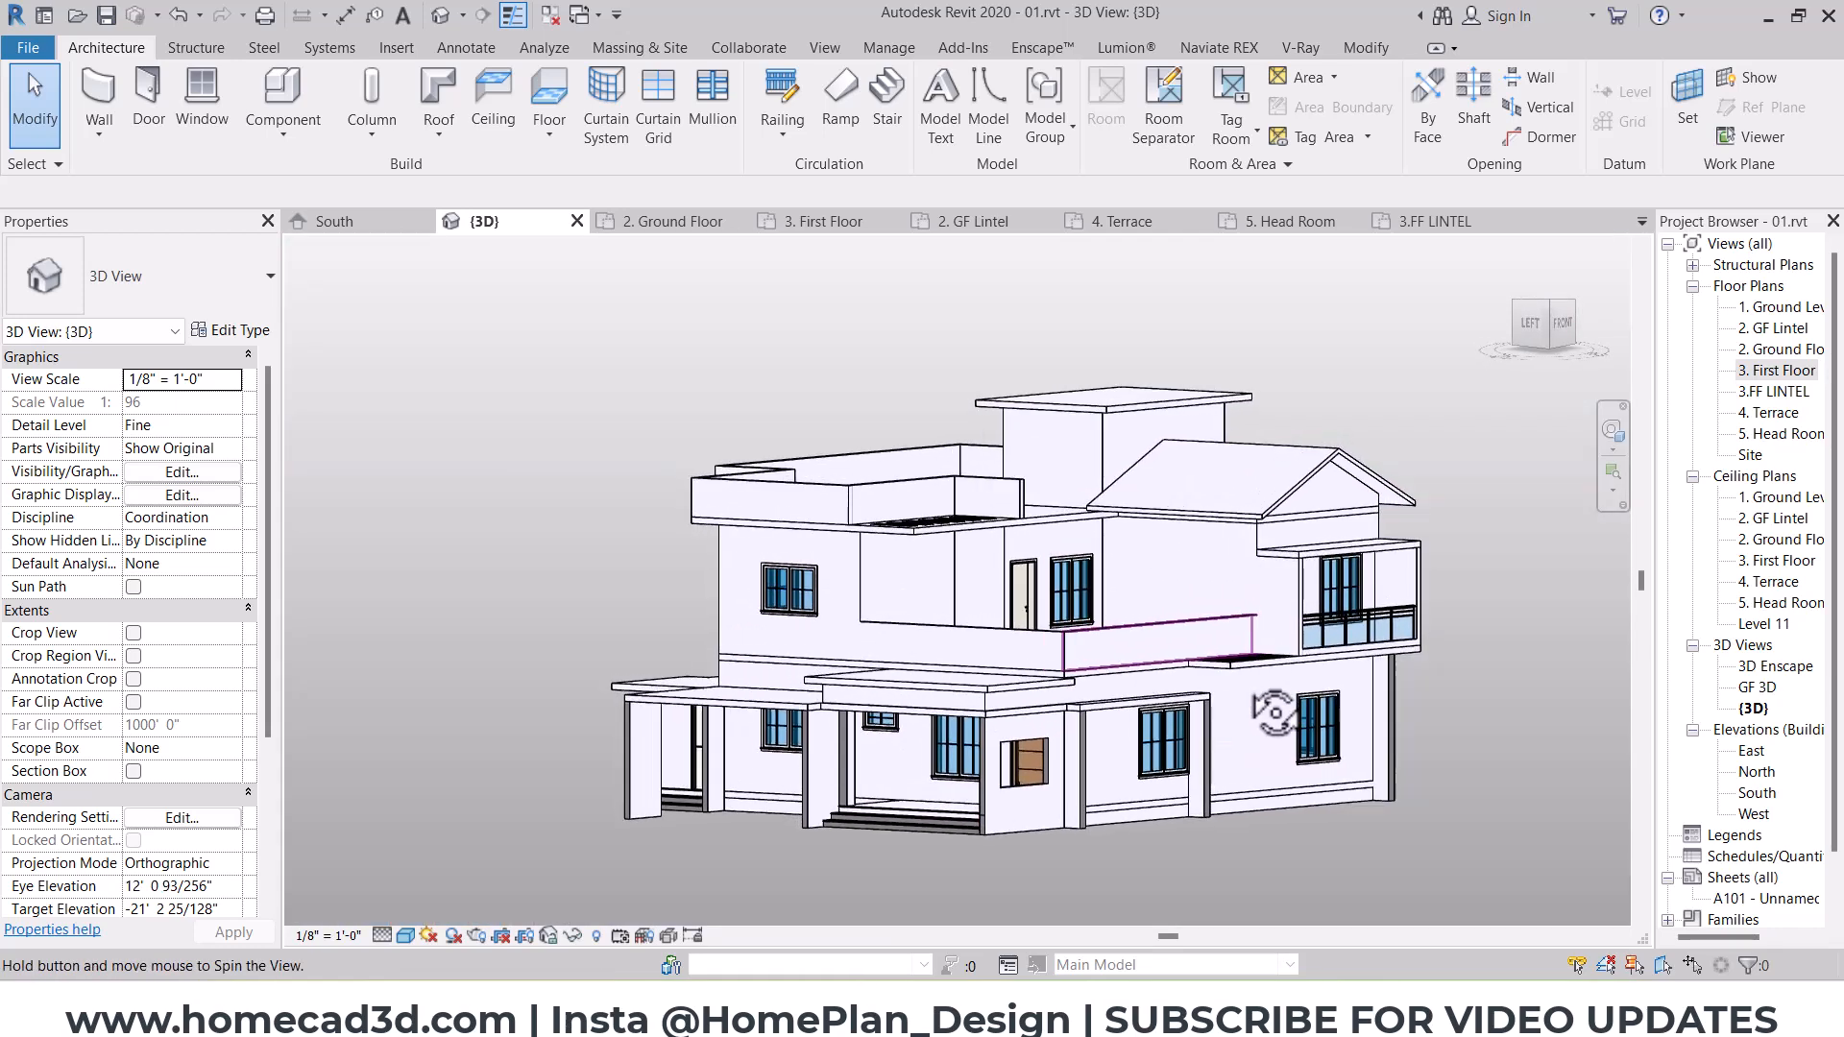
pyautogui.hotkey('ctrl', '2')
pyautogui.press('Escape')
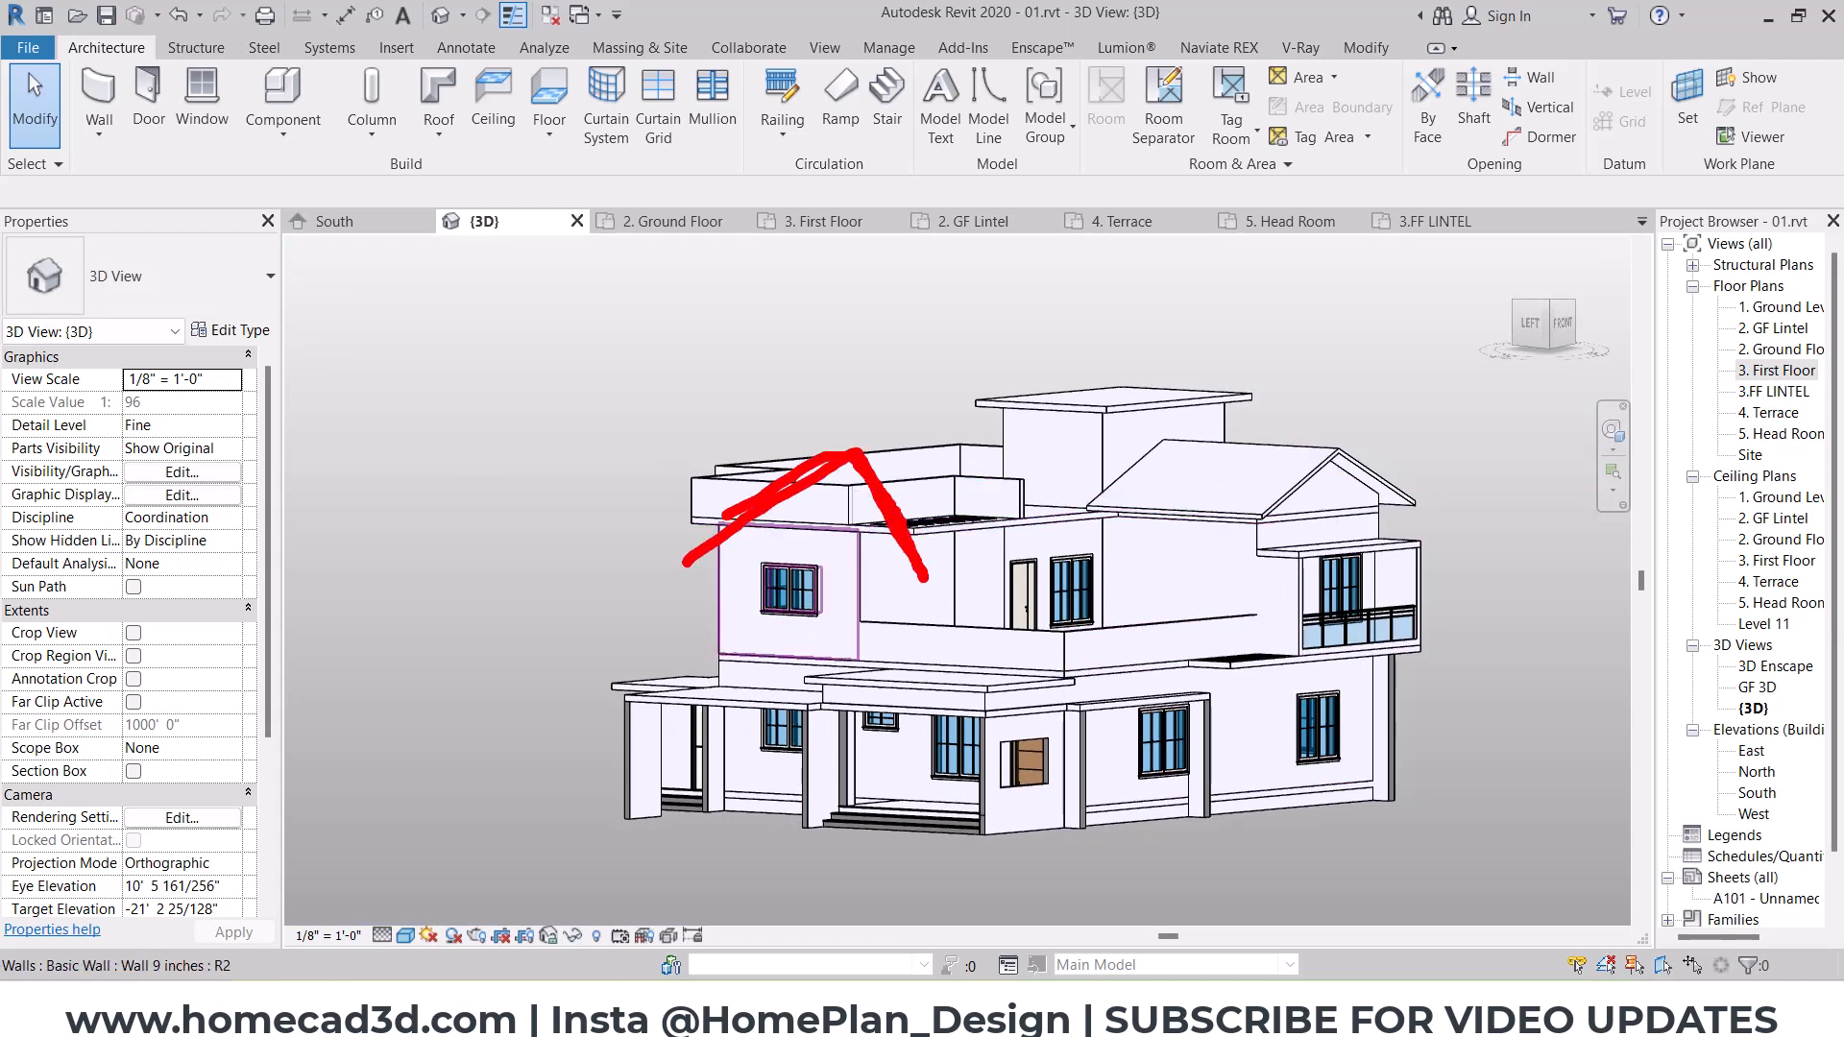
pyautogui.press('Escape')
pyautogui.moveTo(992, 573)
pyautogui.keyDown('shift'); pyautogui.mouseDown(button='middle')
pyautogui.moveTo(975, 567)
pyautogui.moveTo(1079, 618)
pyautogui.moveTo(1120, 605)
pyautogui.moveTo(1102, 730)
pyautogui.moveTo(1039, 607)
pyautogui.mouseUp(button='middle'); pyautogui.keyUp('shift')
pyautogui.keyDown('shift'); pyautogui.moveTo(970, 706); pyautogui.dragTo(1099, 740, button='middle'); pyautogui.keyUp('shift')
pyautogui.scroll(3, 1075, 650)
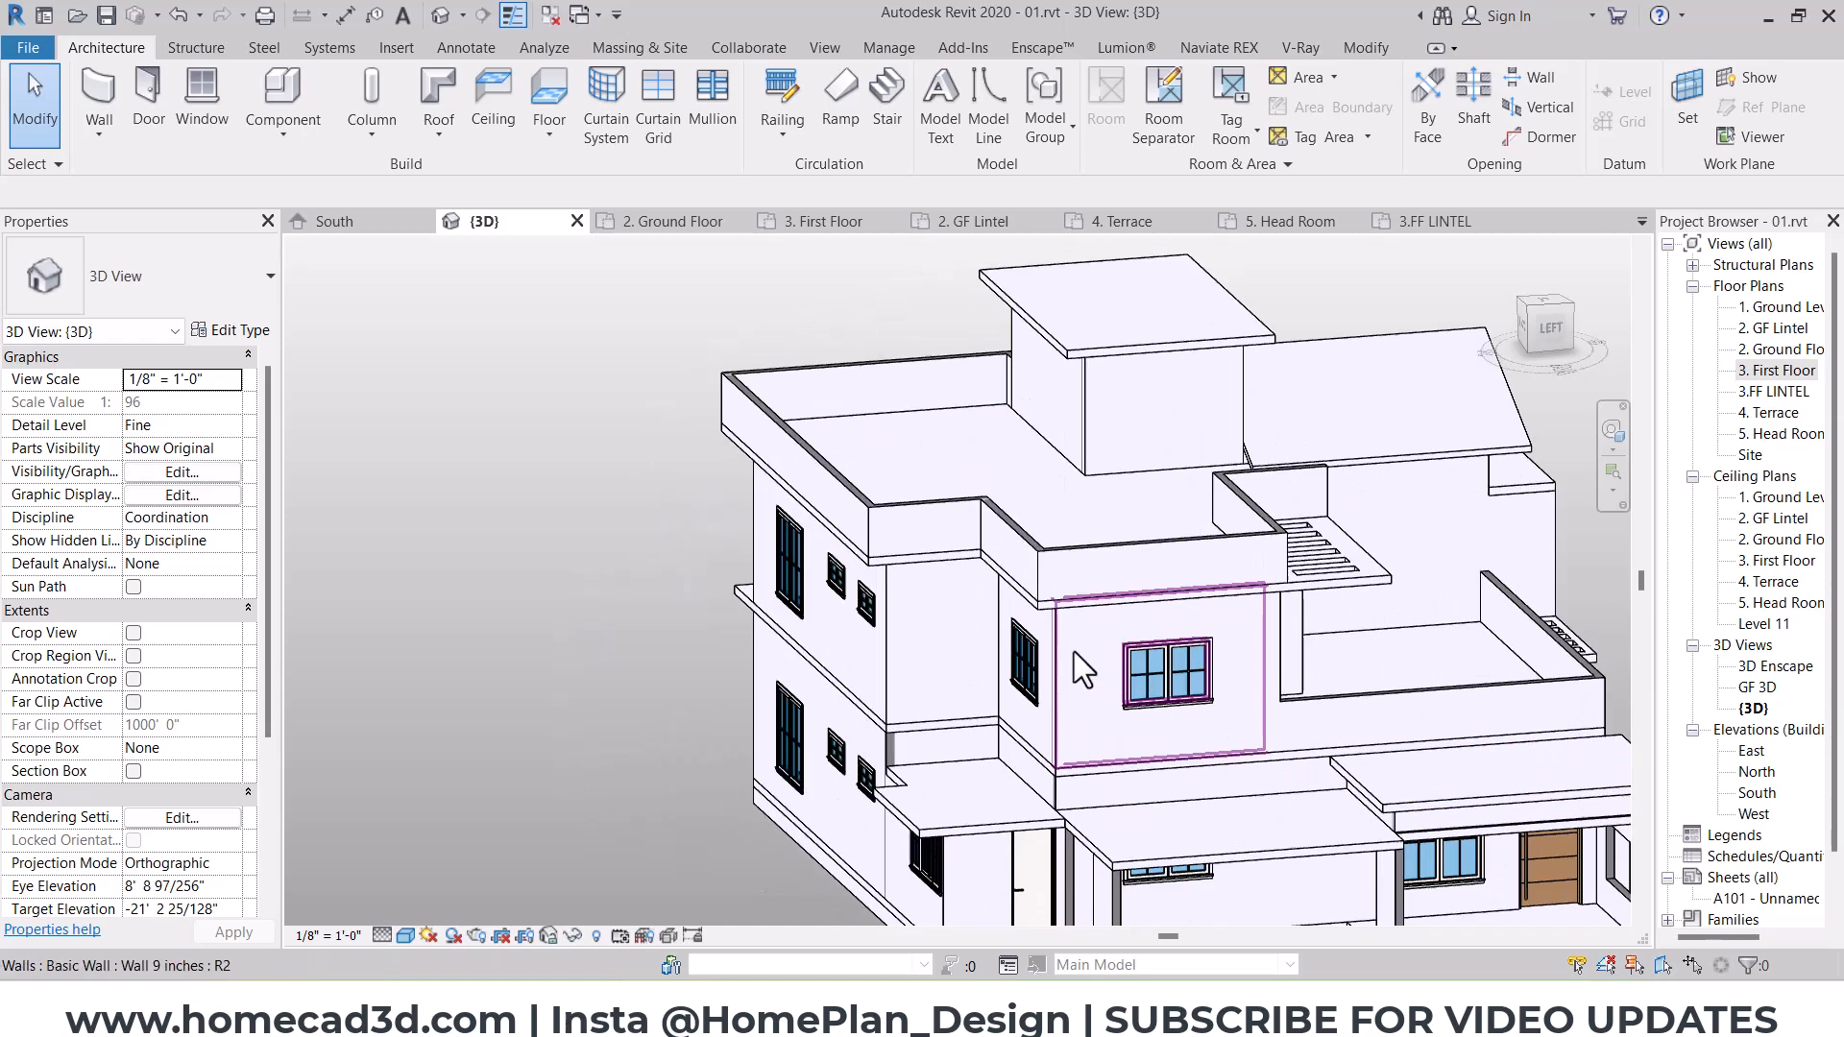
pyautogui.hotkey('ctrl', '2')
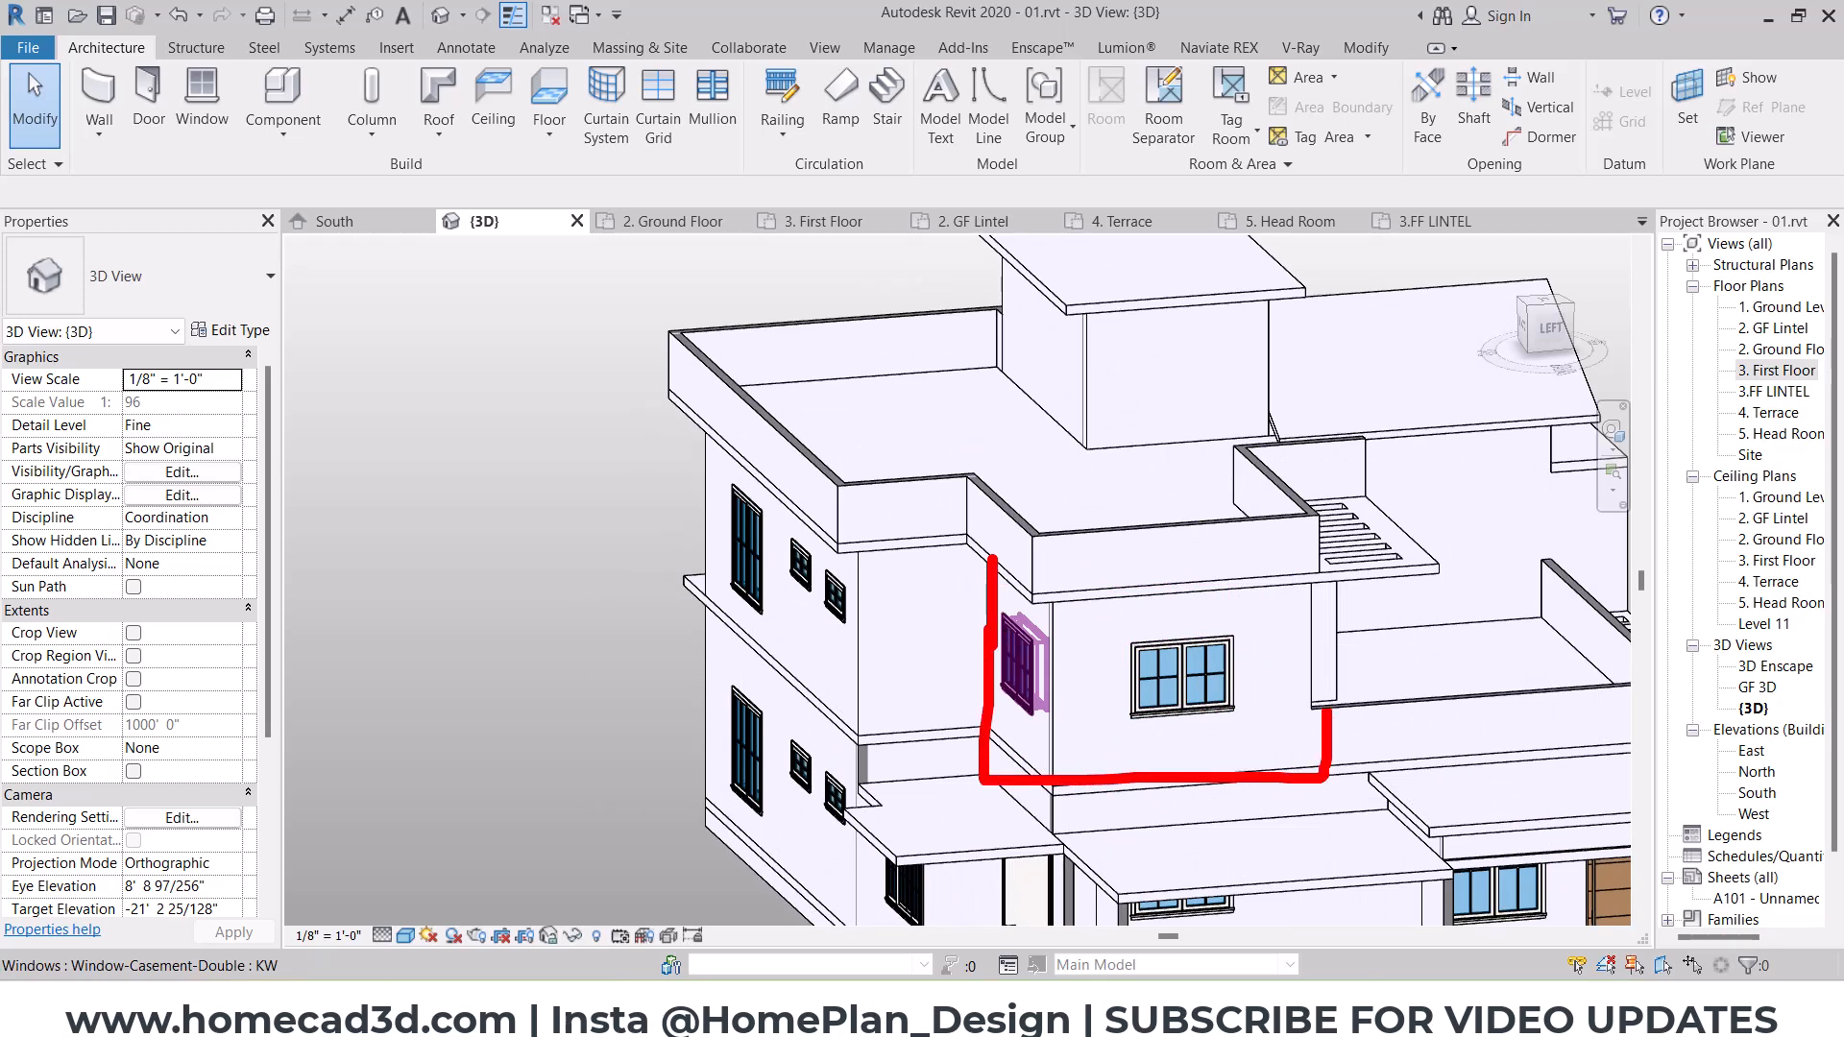
pyautogui.press('Escape')
pyautogui.moveTo(1318, 577)
pyautogui.keyDown('shift'); pyautogui.mouseDown(button='middle')
pyautogui.moveTo(1301, 823)
pyautogui.moveTo(1169, 564)
pyautogui.mouseUp(button='middle'); pyautogui.keyUp('shift')
pyautogui.hotkey('ctrl', '2')
pyautogui.press('Escape')
pyautogui.moveTo(1203, 773); pyautogui.dragTo(1162, 478, button='middle')
pyautogui.hotkey('ctrl', '2')
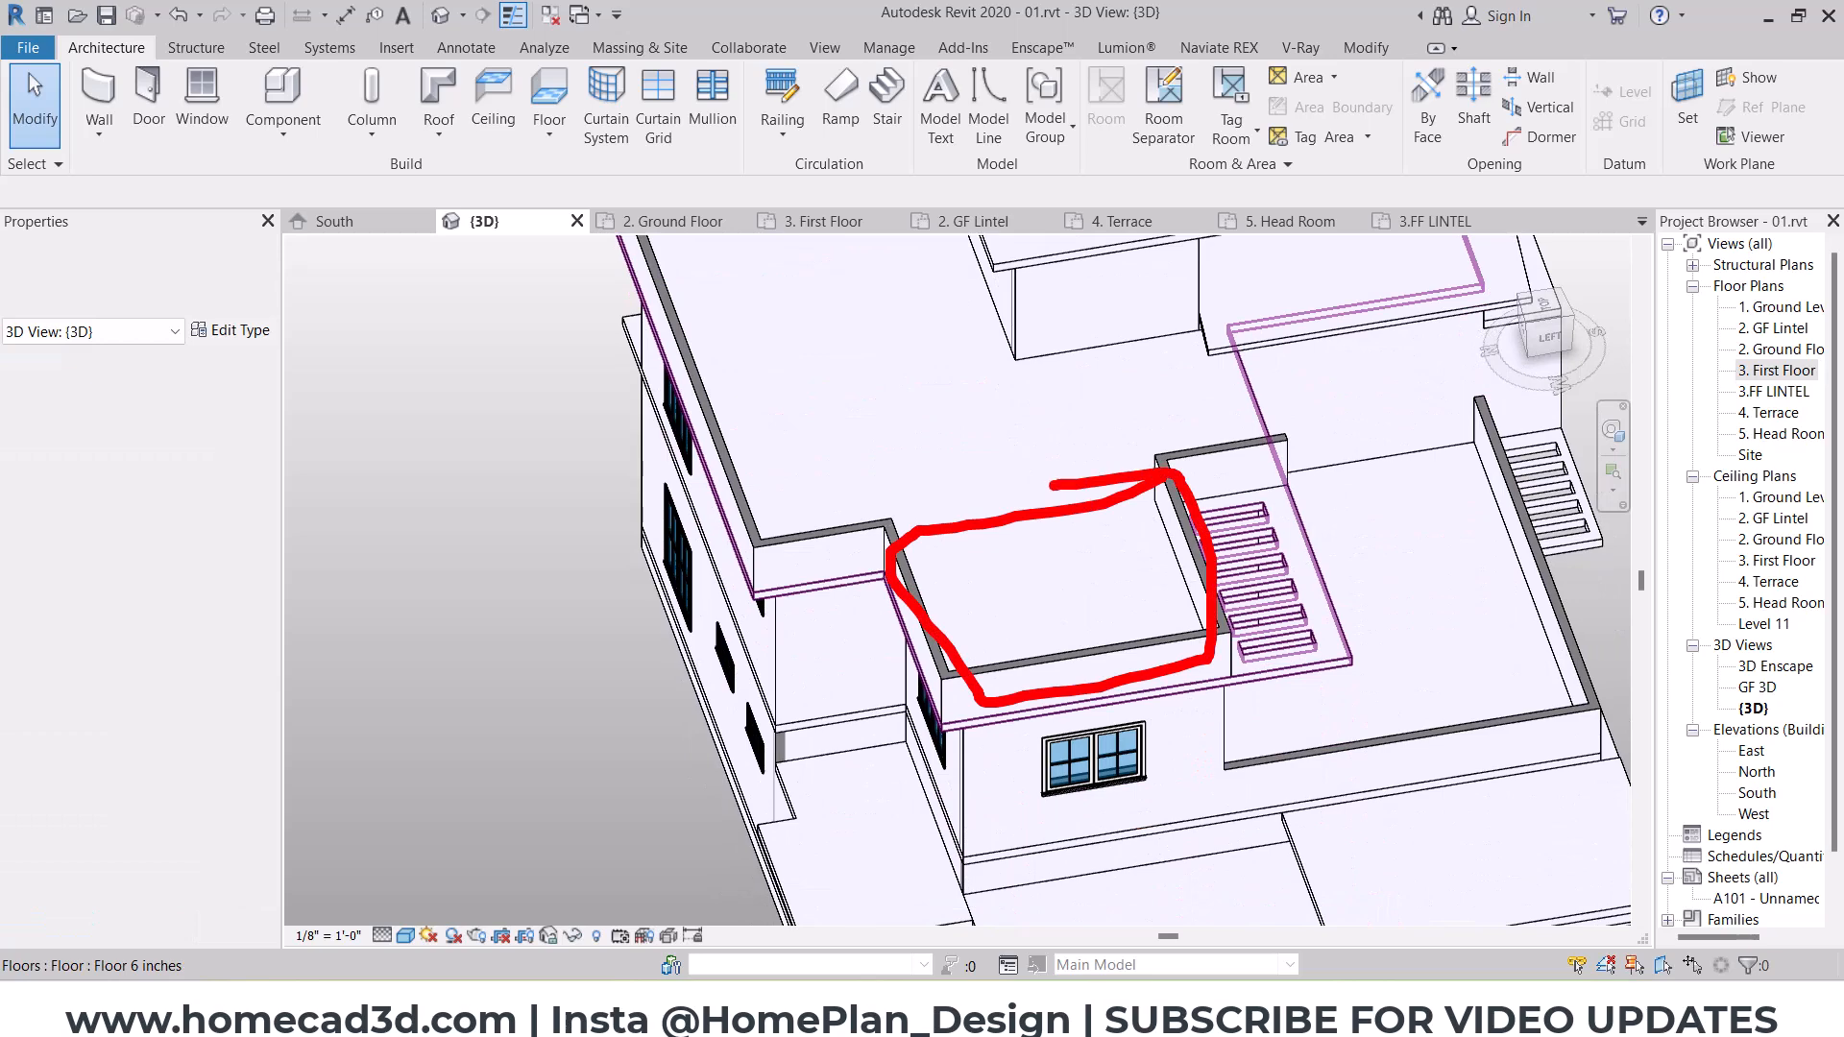
pyautogui.moveTo(1055, 485); pyautogui.dragTo(1043, 488)
pyautogui.press('Escape')
pyautogui.keyDown('shift'); pyautogui.moveTo(1278, 678); pyautogui.dragTo(1067, 711, button='middle'); pyautogui.keyUp('shift')
pyautogui.moveTo(1067, 711); pyautogui.dragTo(1121, 665, button='middle')
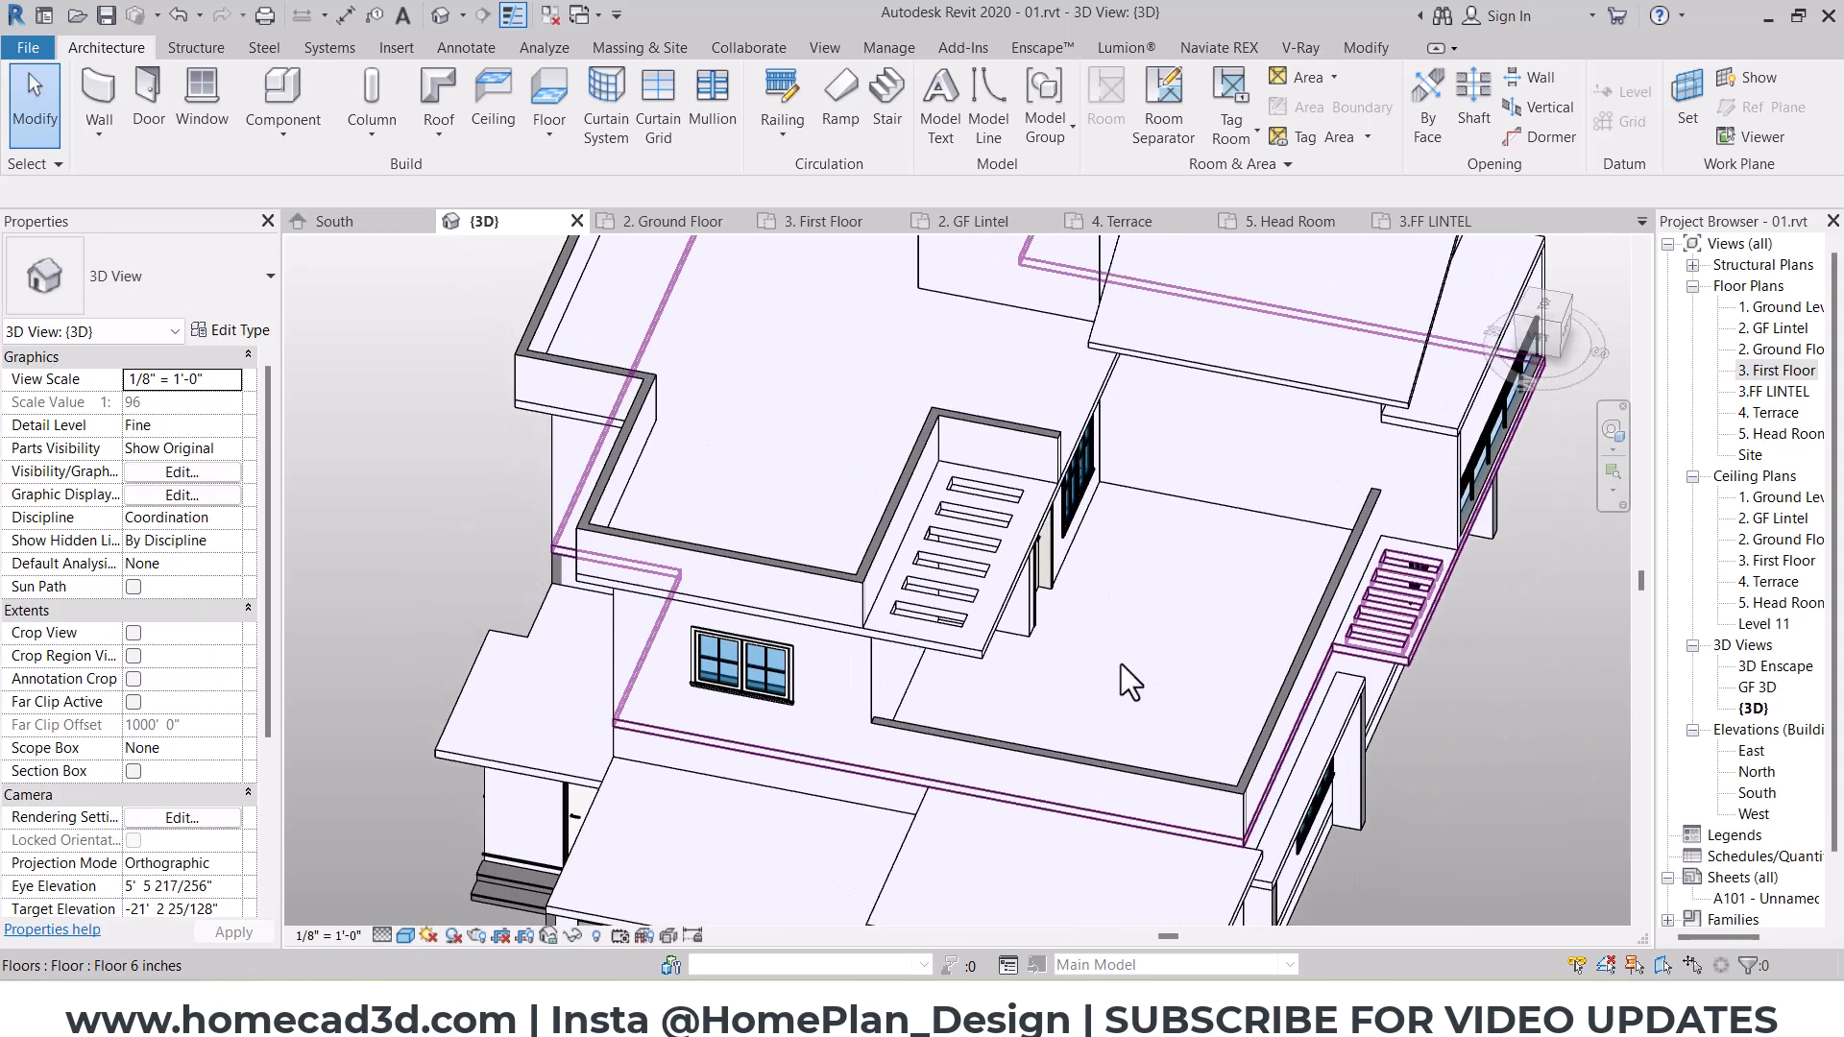
# Step: Open the 4. Terrace floor's boundary for editing and delete the slot outlines in its west overhang
pyautogui.click(1000, 574)
pyautogui.moveTo(974, 258); pyautogui.dragTo(974, 286, button='middle')
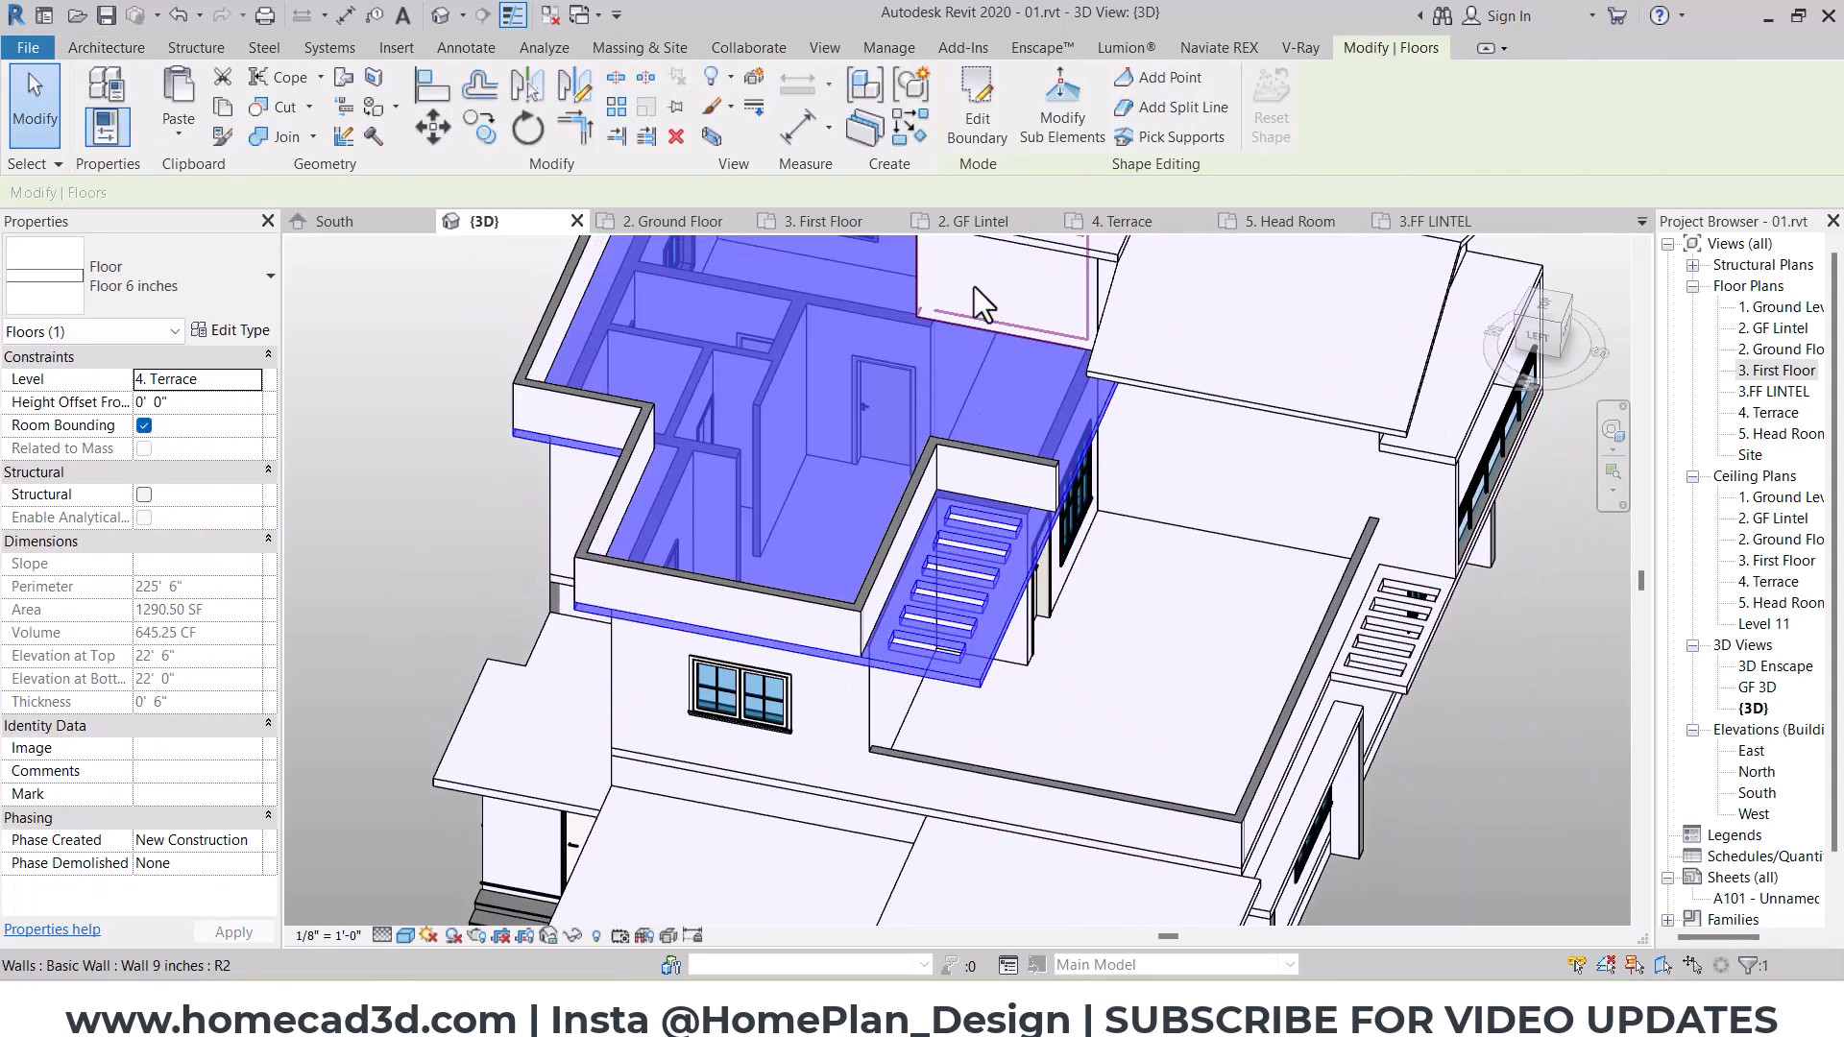
pyautogui.click(978, 106)
pyautogui.scroll(3, 960, 509)
pyautogui.moveTo(778, 392); pyautogui.dragTo(1067, 734)
pyautogui.press('Escape')
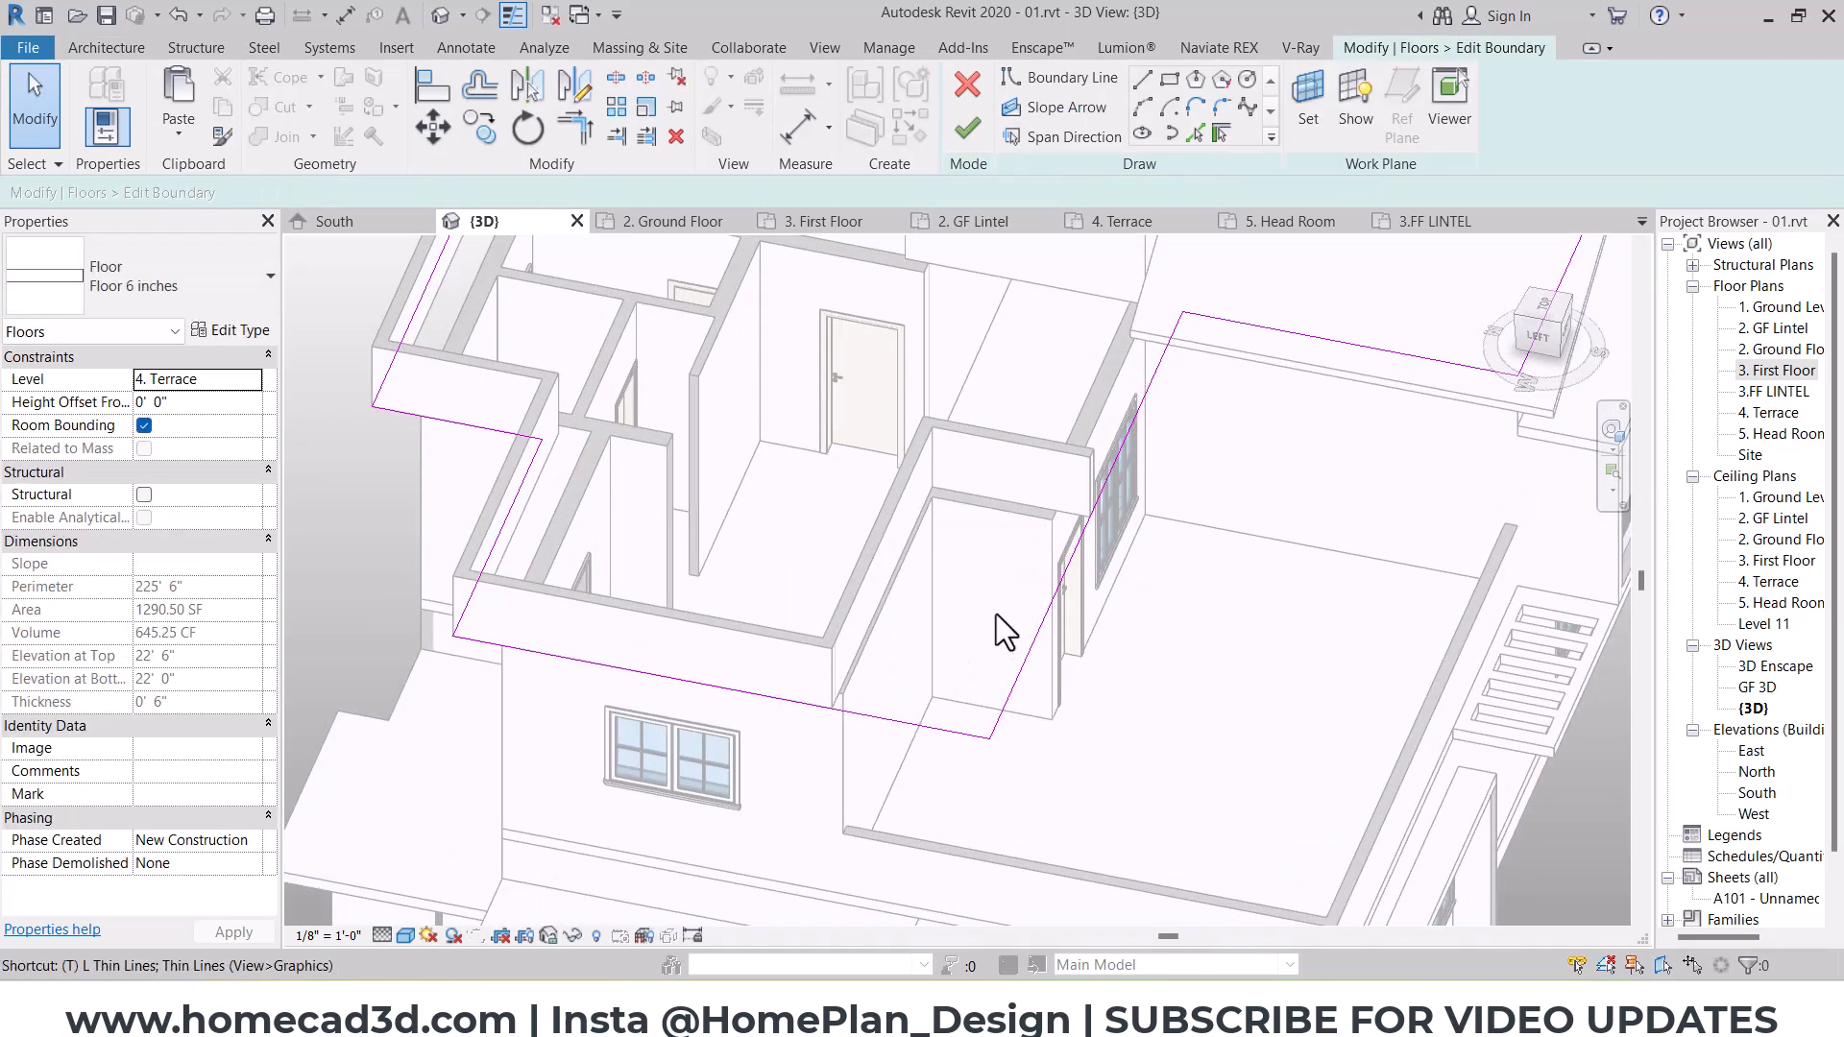
# Step: Trim the terrace boundary to a corner that excludes the projecting west room and delete the leftover boundary lines
pyautogui.press('t')
pyautogui.press('r')
pyautogui.click(473, 427)
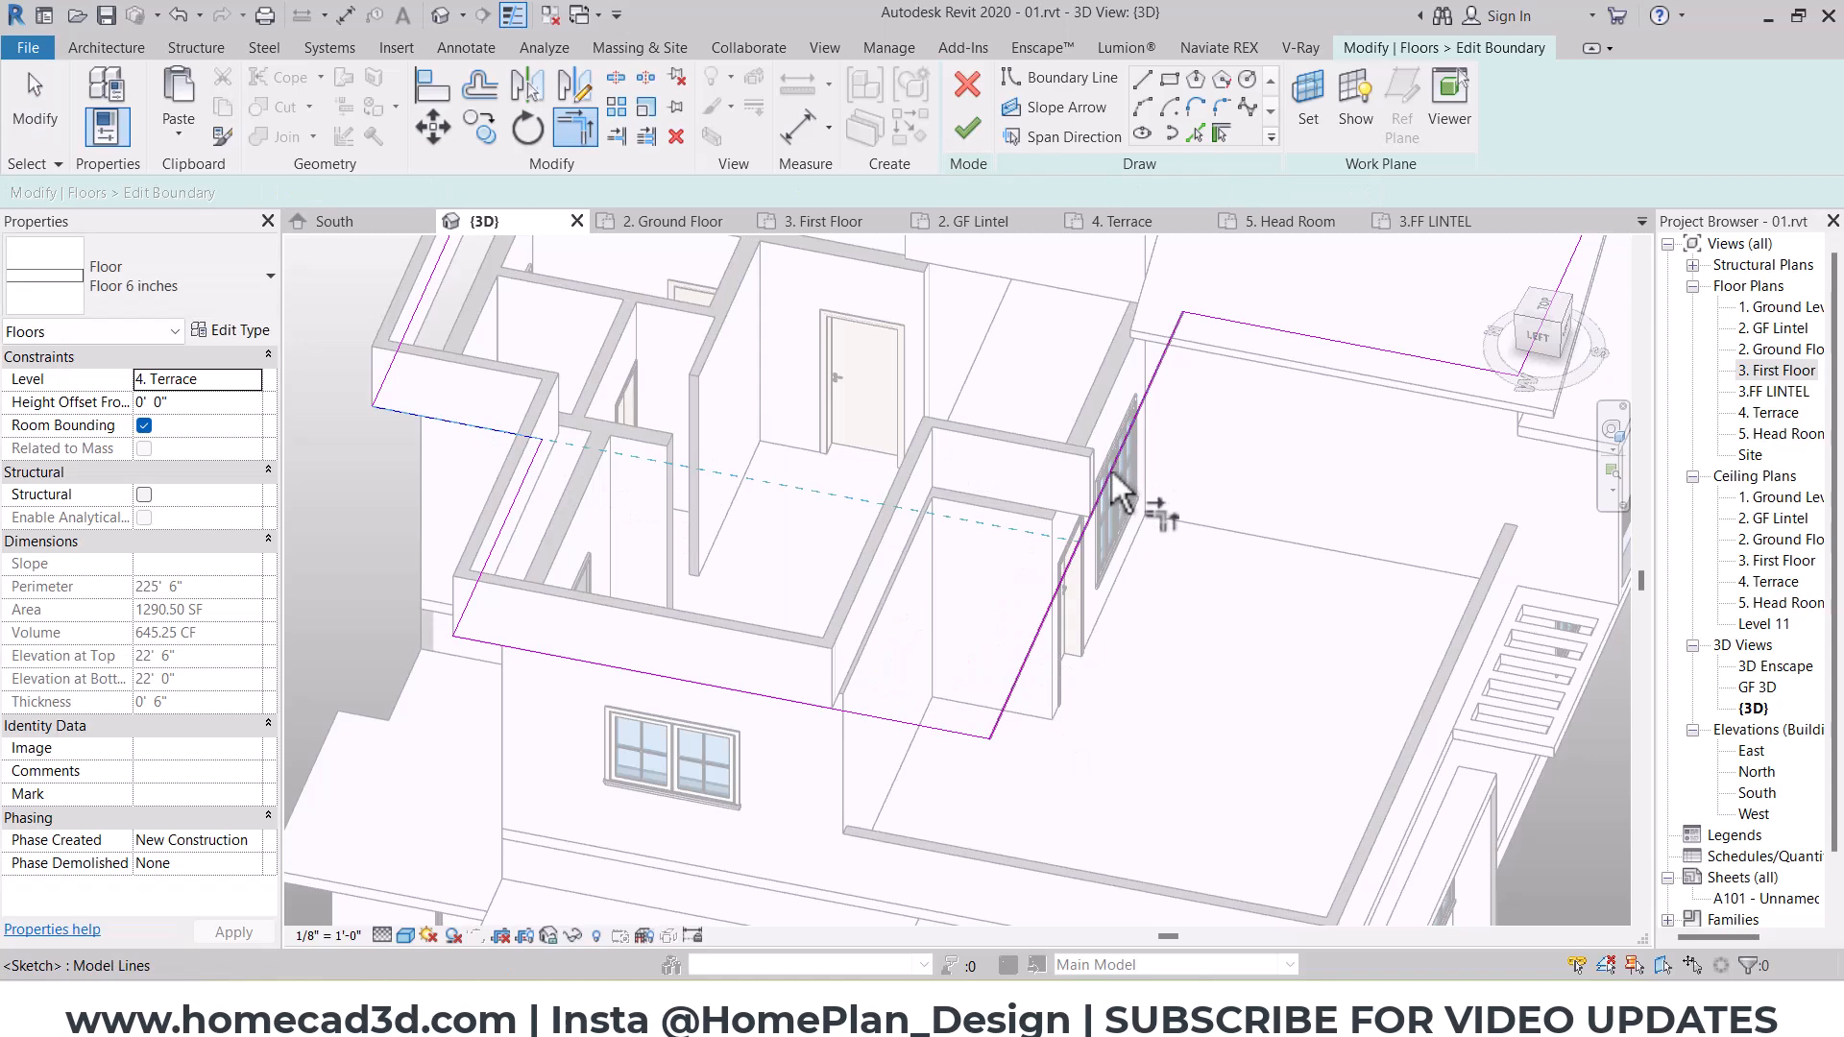
pyautogui.press('Escape')
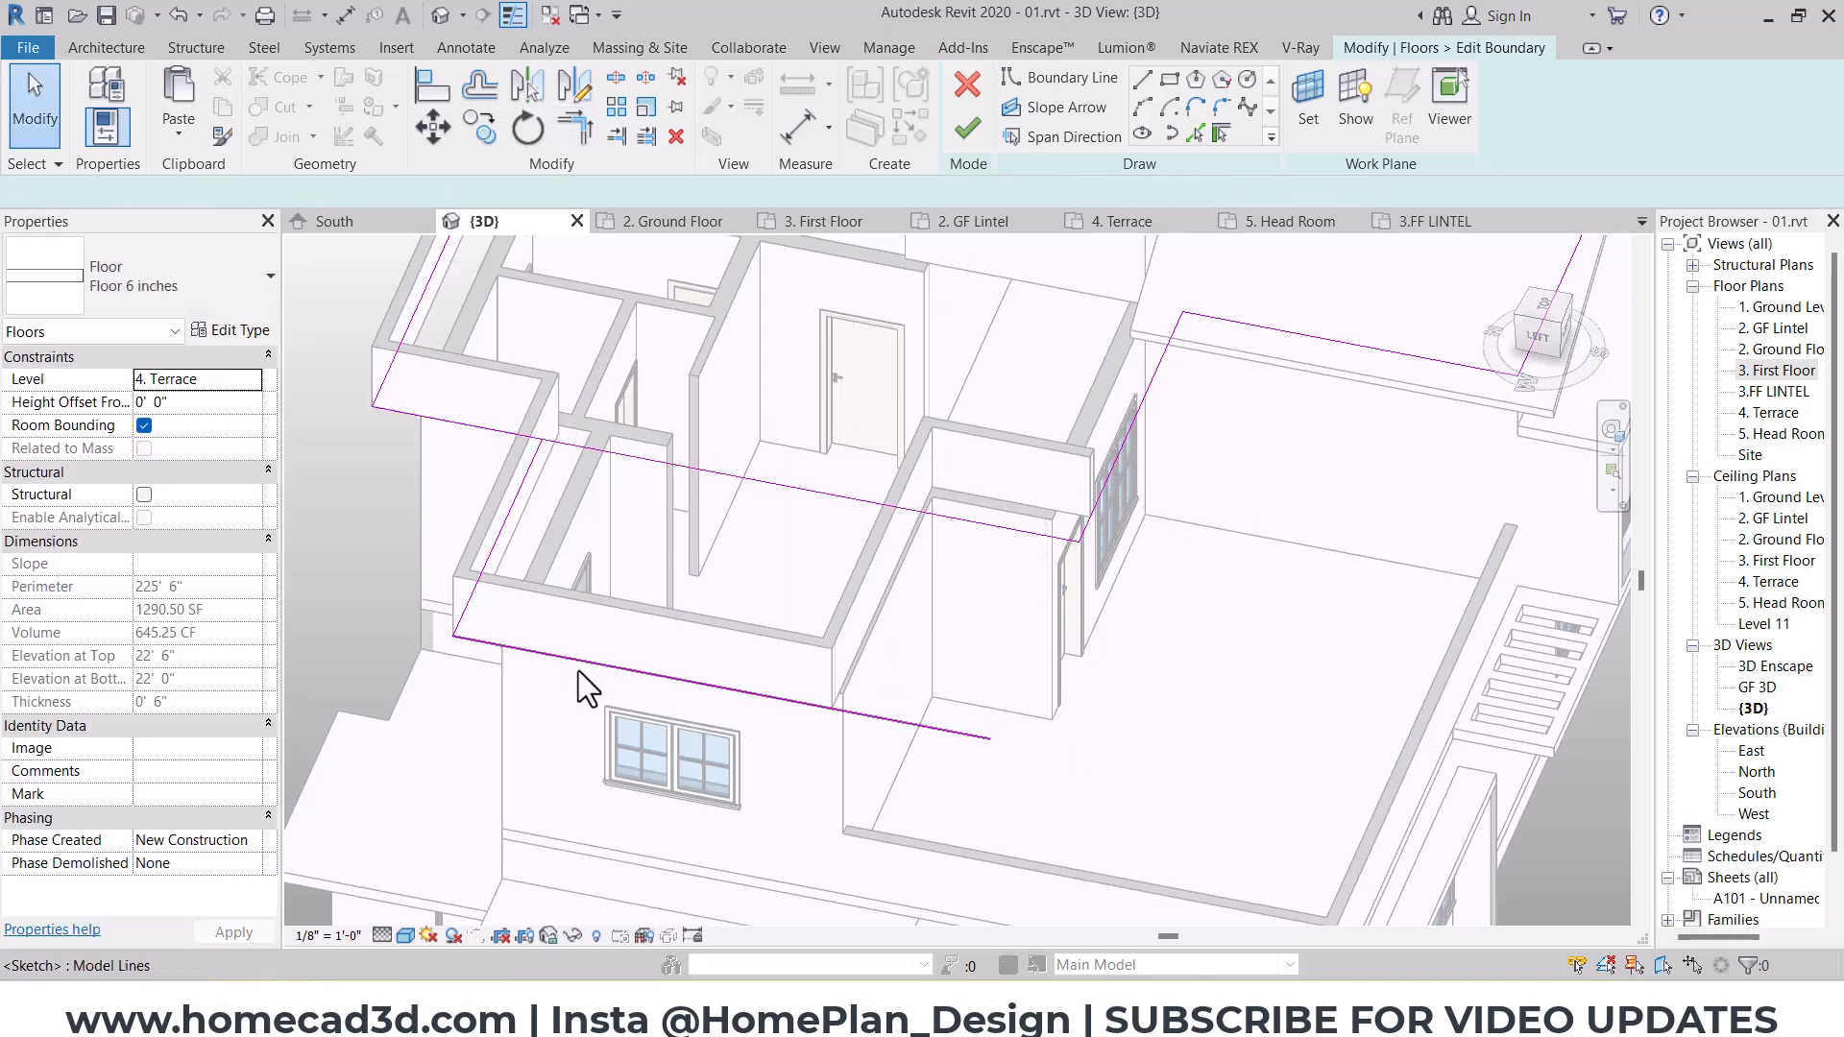
pyautogui.click(578, 671)
pyautogui.press('Delete')
pyautogui.press('Delete')
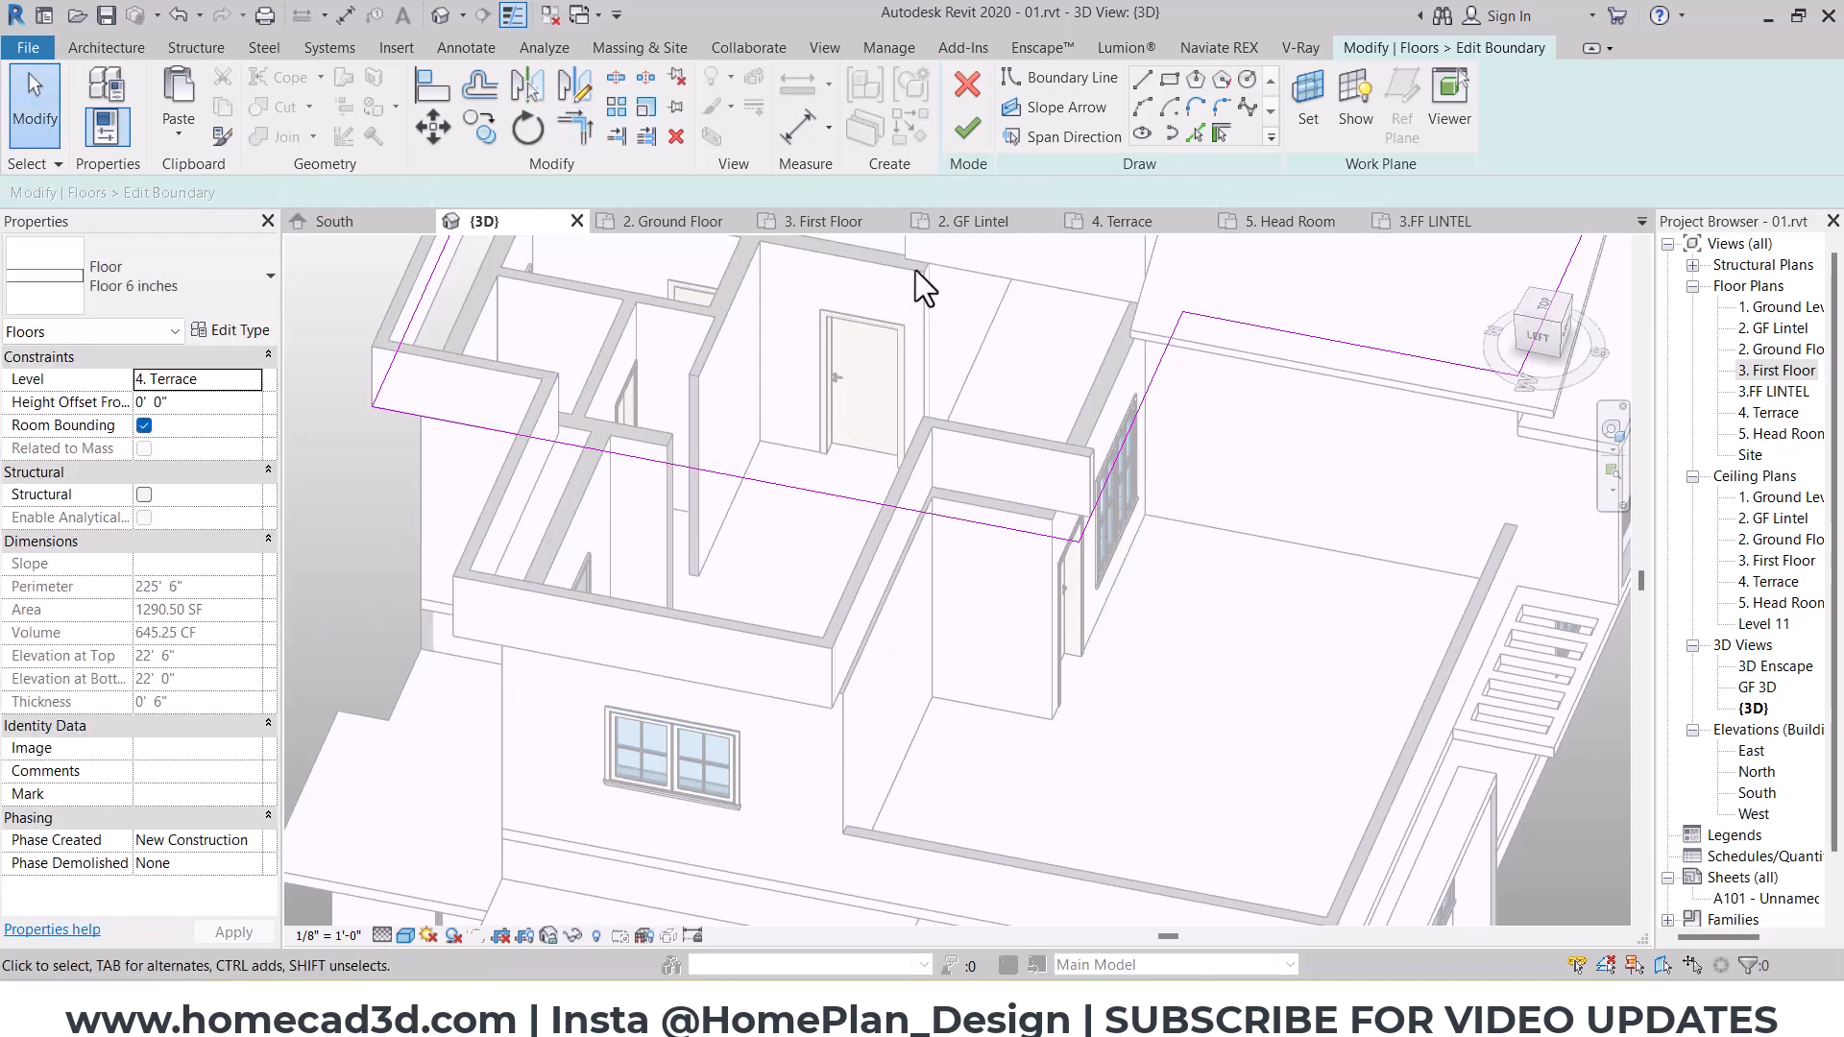
# Step: Finish the terrace floor boundary and detach the walls that no longer meet the slab
pyautogui.click(972, 129)
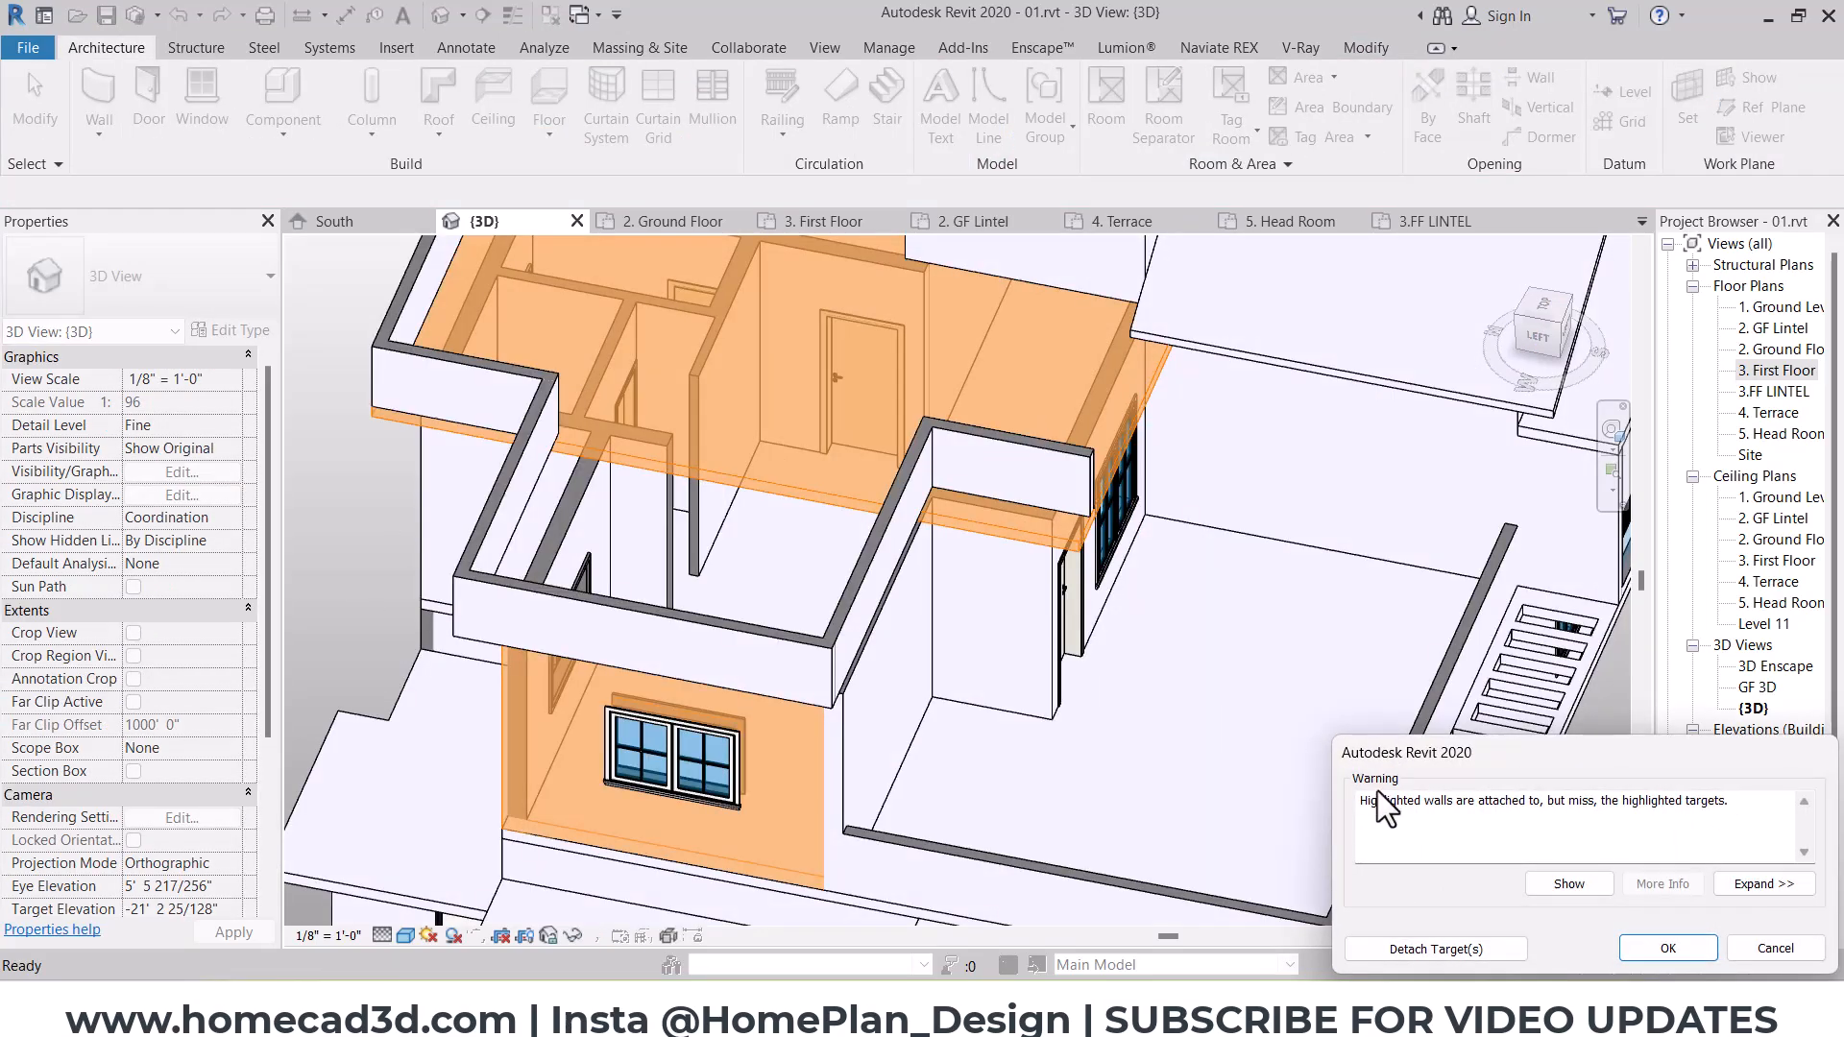
pyautogui.press('Escape')
pyautogui.click(972, 136)
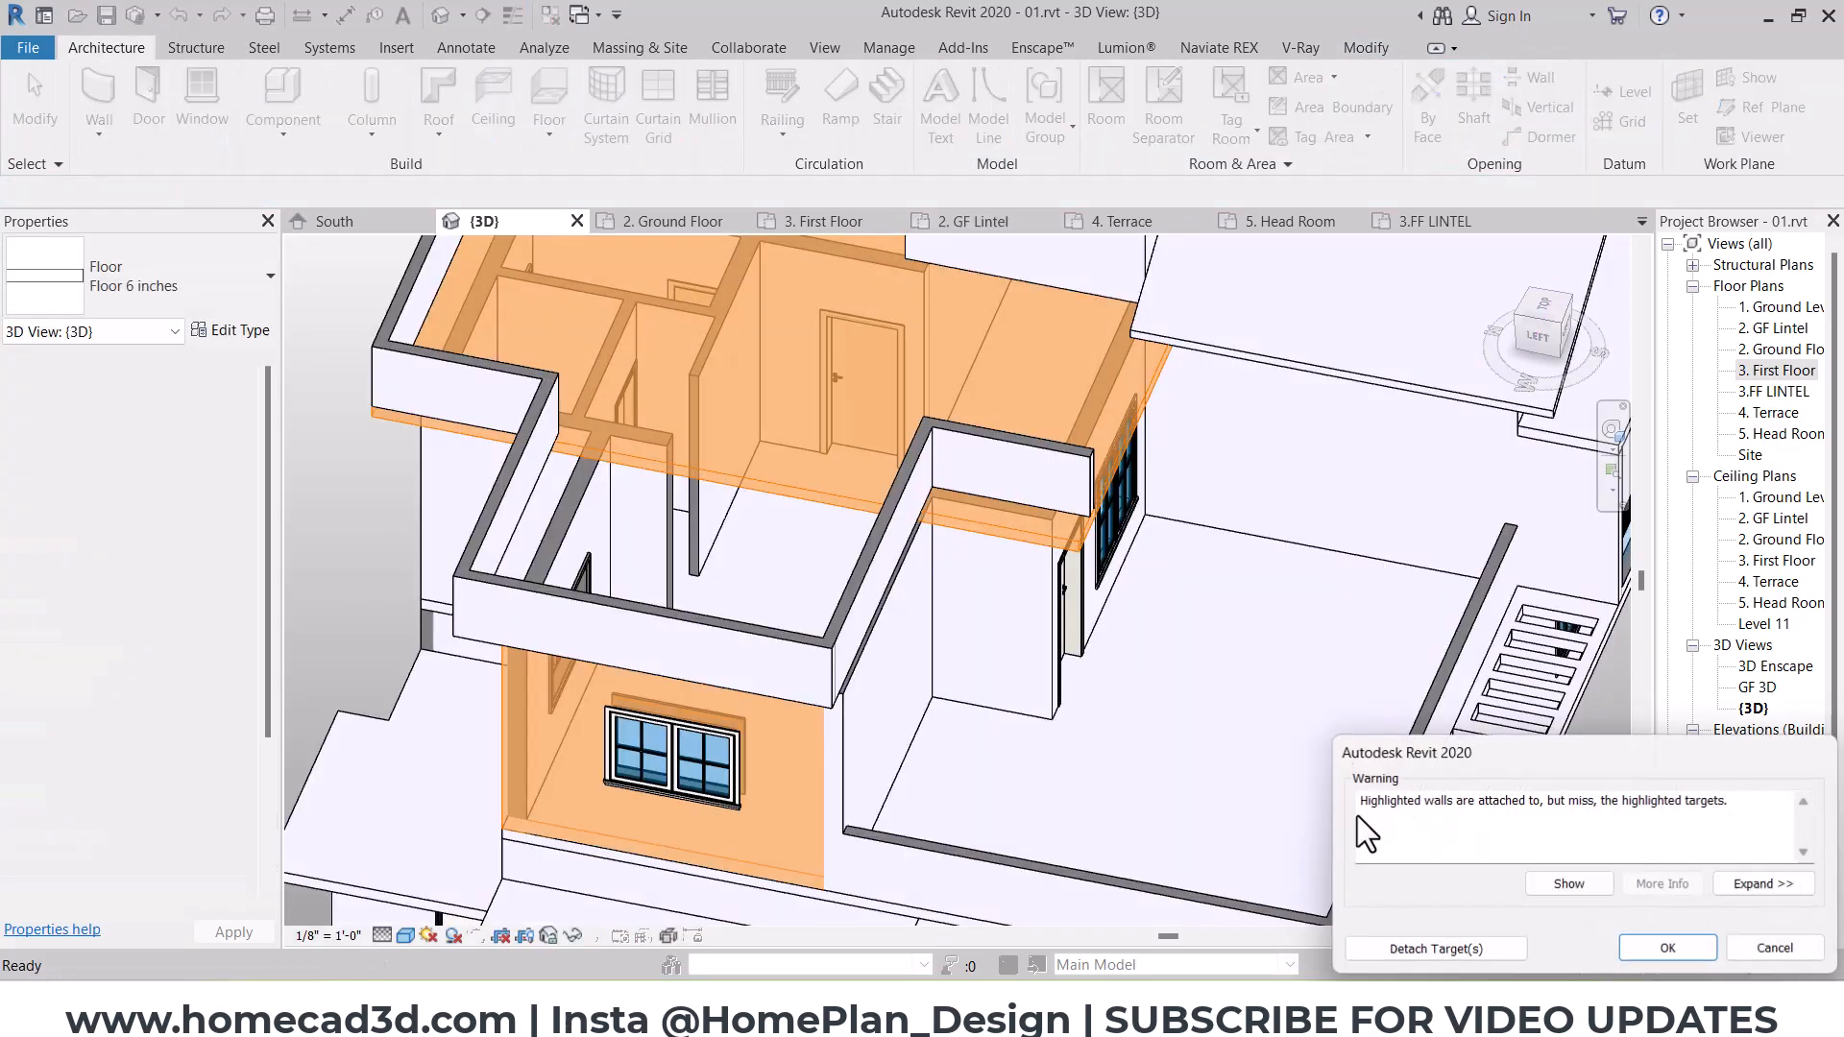
pyautogui.click(1414, 945)
# Step: Delete the three terrace parapet walls around the projecting west room
pyautogui.click(868, 549)
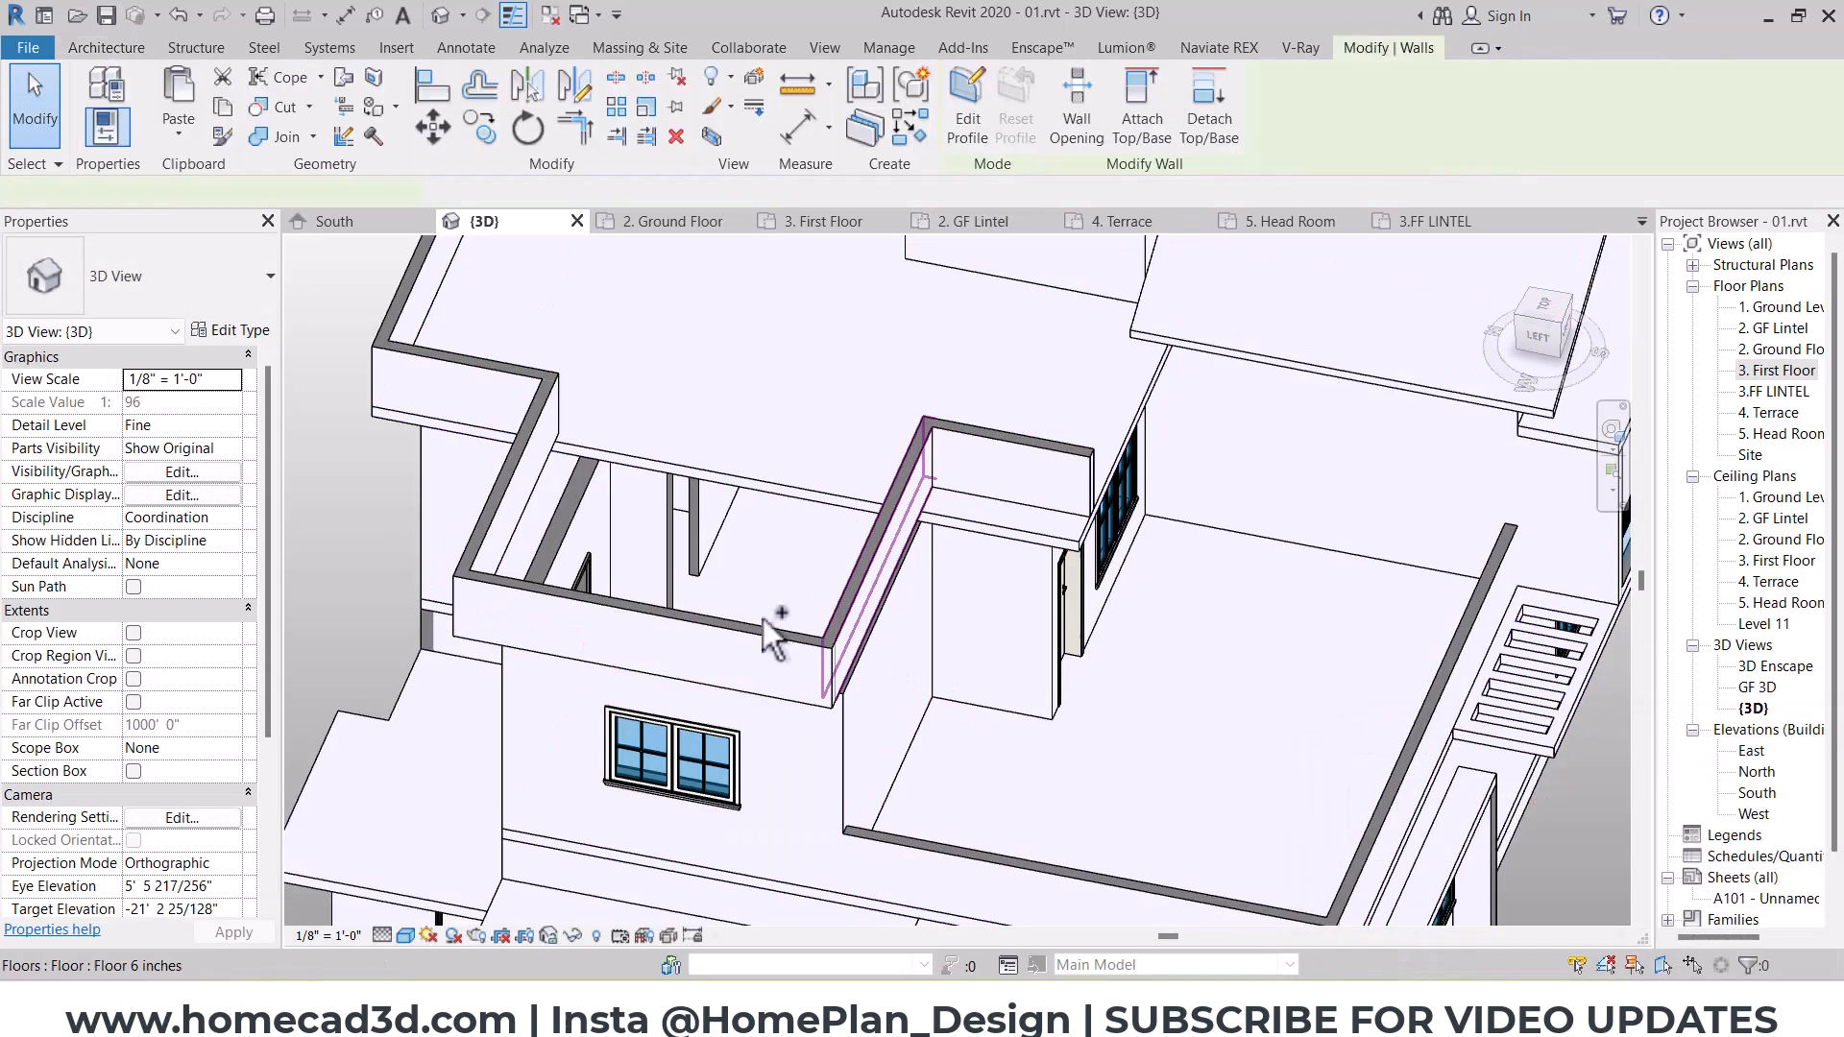
pyautogui.keyDown('ctrl'); pyautogui.click(764, 623); pyautogui.keyUp('ctrl')
pyautogui.keyDown('ctrl'); pyautogui.click(518, 492); pyautogui.keyUp('ctrl')
pyautogui.press('Delete')
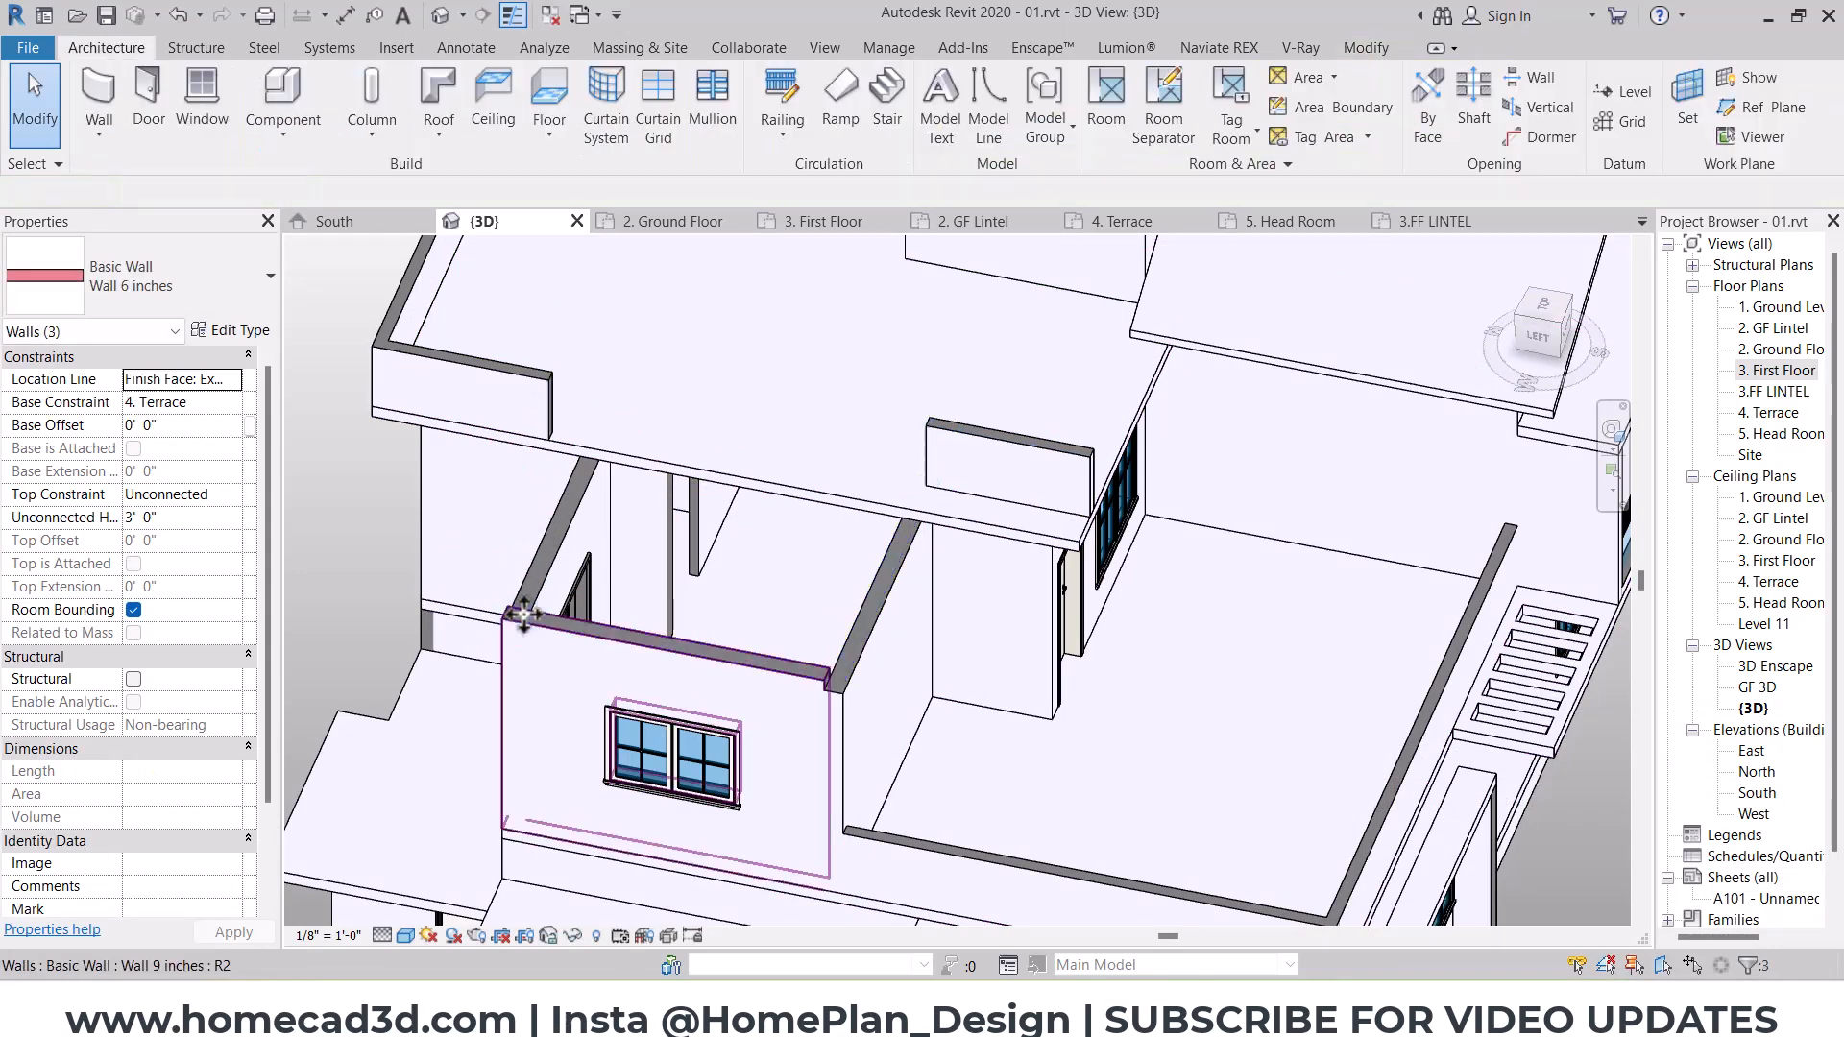
# Step: In the 4. Terrace plan, sketch a rectangular roof footprint around the projecting west room with a 2' 0" offset
pyautogui.scroll(-2, 953, 643)
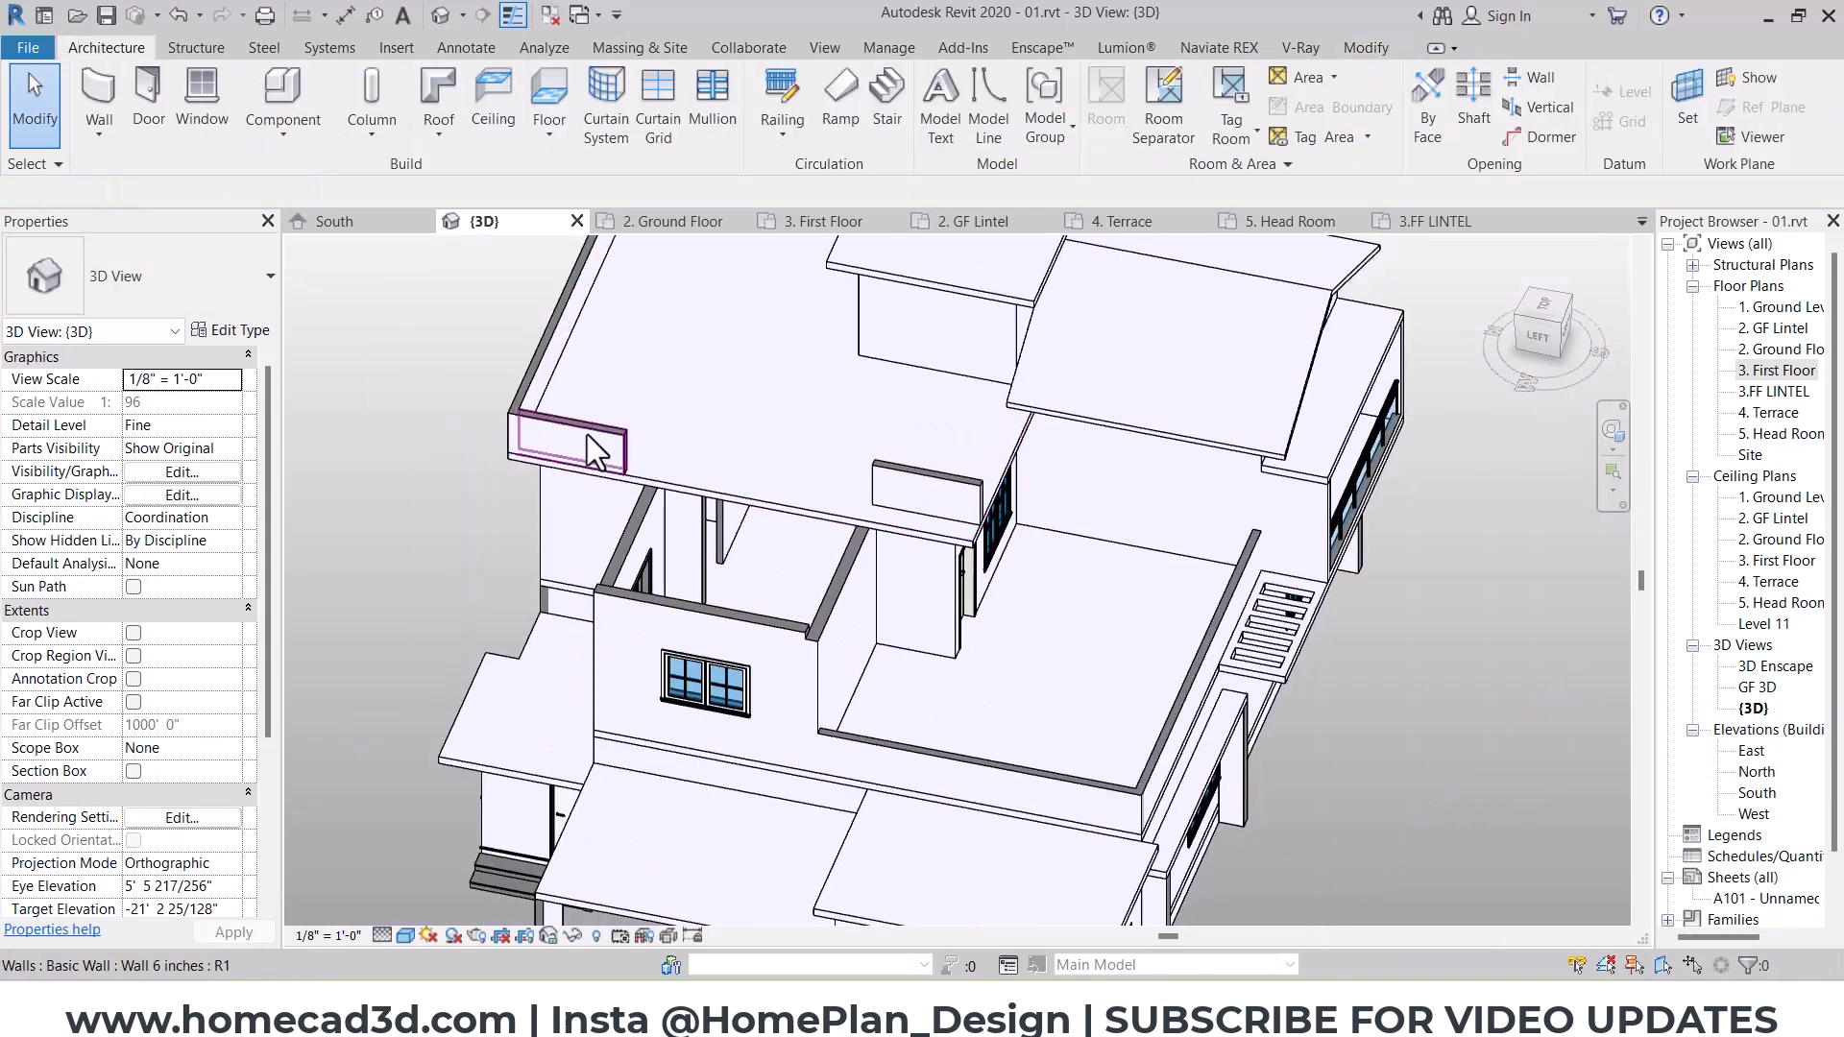
pyautogui.click(1539, 336)
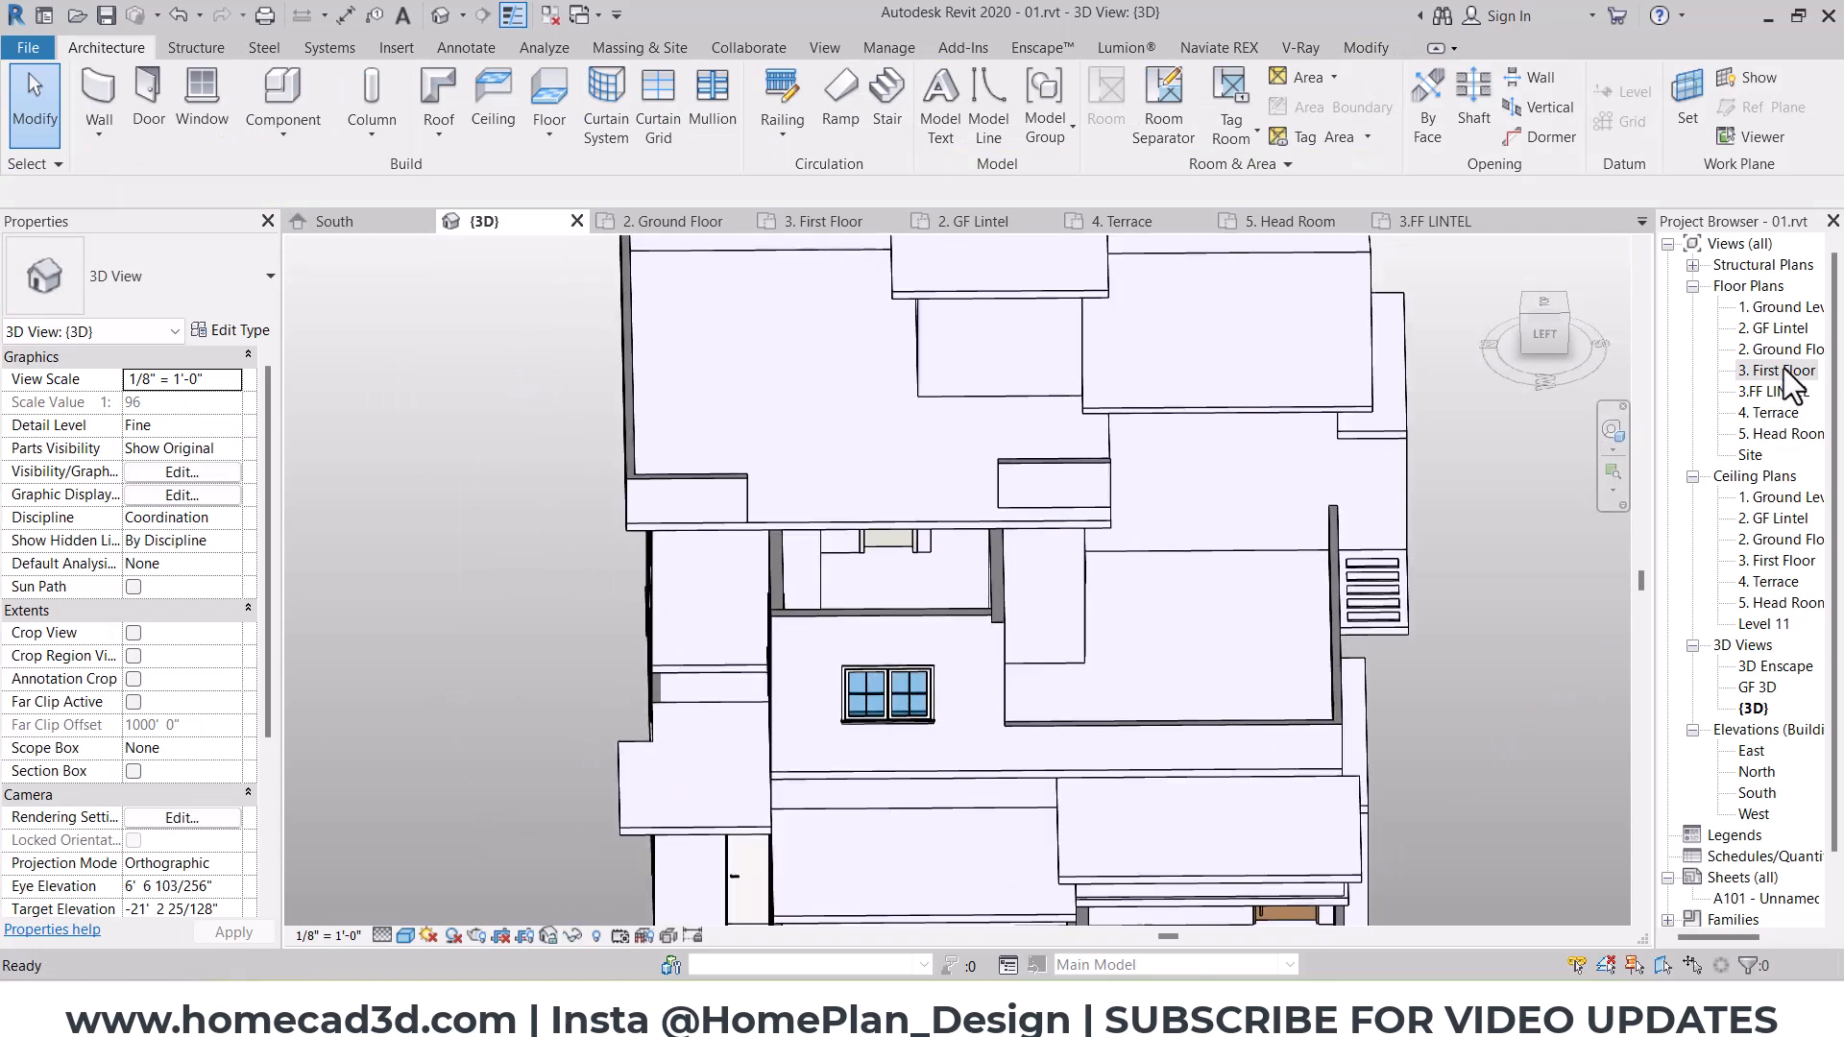
pyautogui.doubleClick(1772, 415)
pyautogui.scroll(-3, 988, 576)
pyautogui.moveTo(1018, 713); pyautogui.dragTo(1388, 913, button='middle')
pyautogui.moveTo(933, 659); pyautogui.dragTo(960, 752, button='middle')
pyautogui.scroll(1, 953, 448)
pyautogui.moveTo(736, 382)
pyautogui.keyDown('ctrl'); pyautogui.mouseDown()
pyautogui.moveTo(1098, 709)
pyautogui.moveTo(1078, 700)
pyautogui.mouseUp(); pyautogui.keyUp('ctrl')
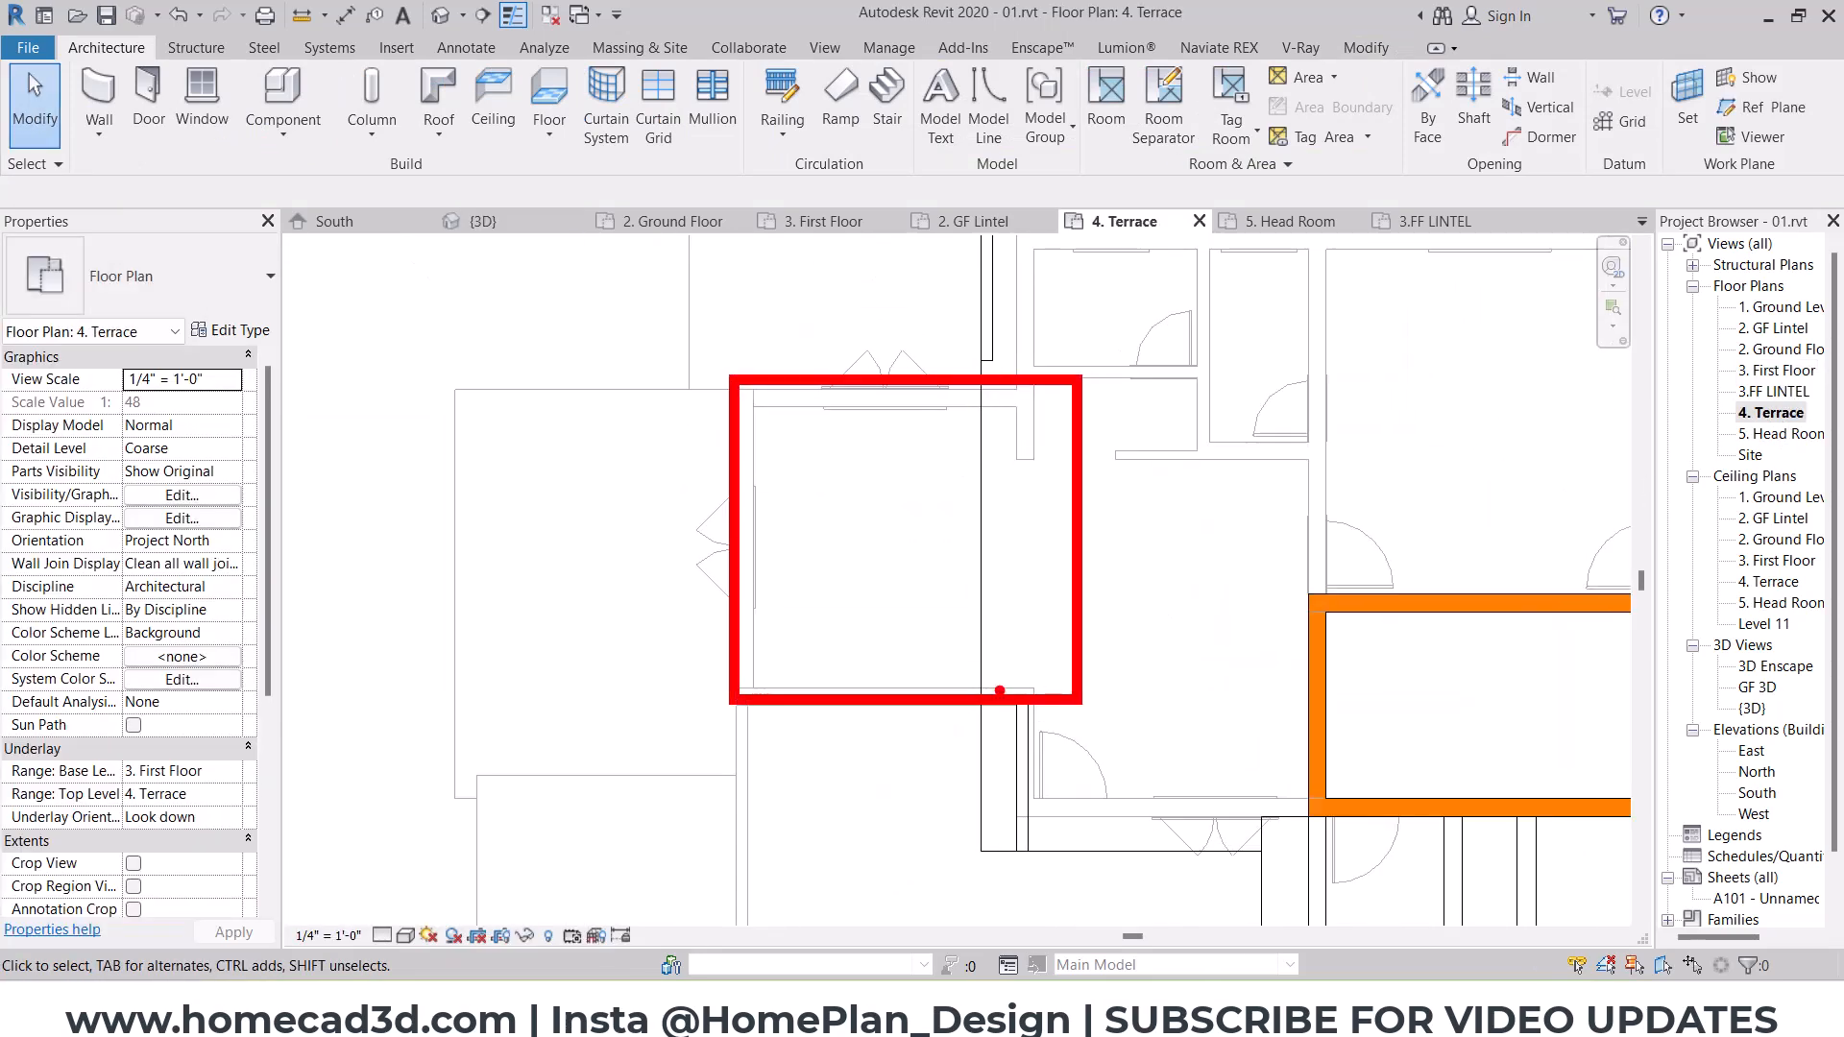
pyautogui.press('Escape')
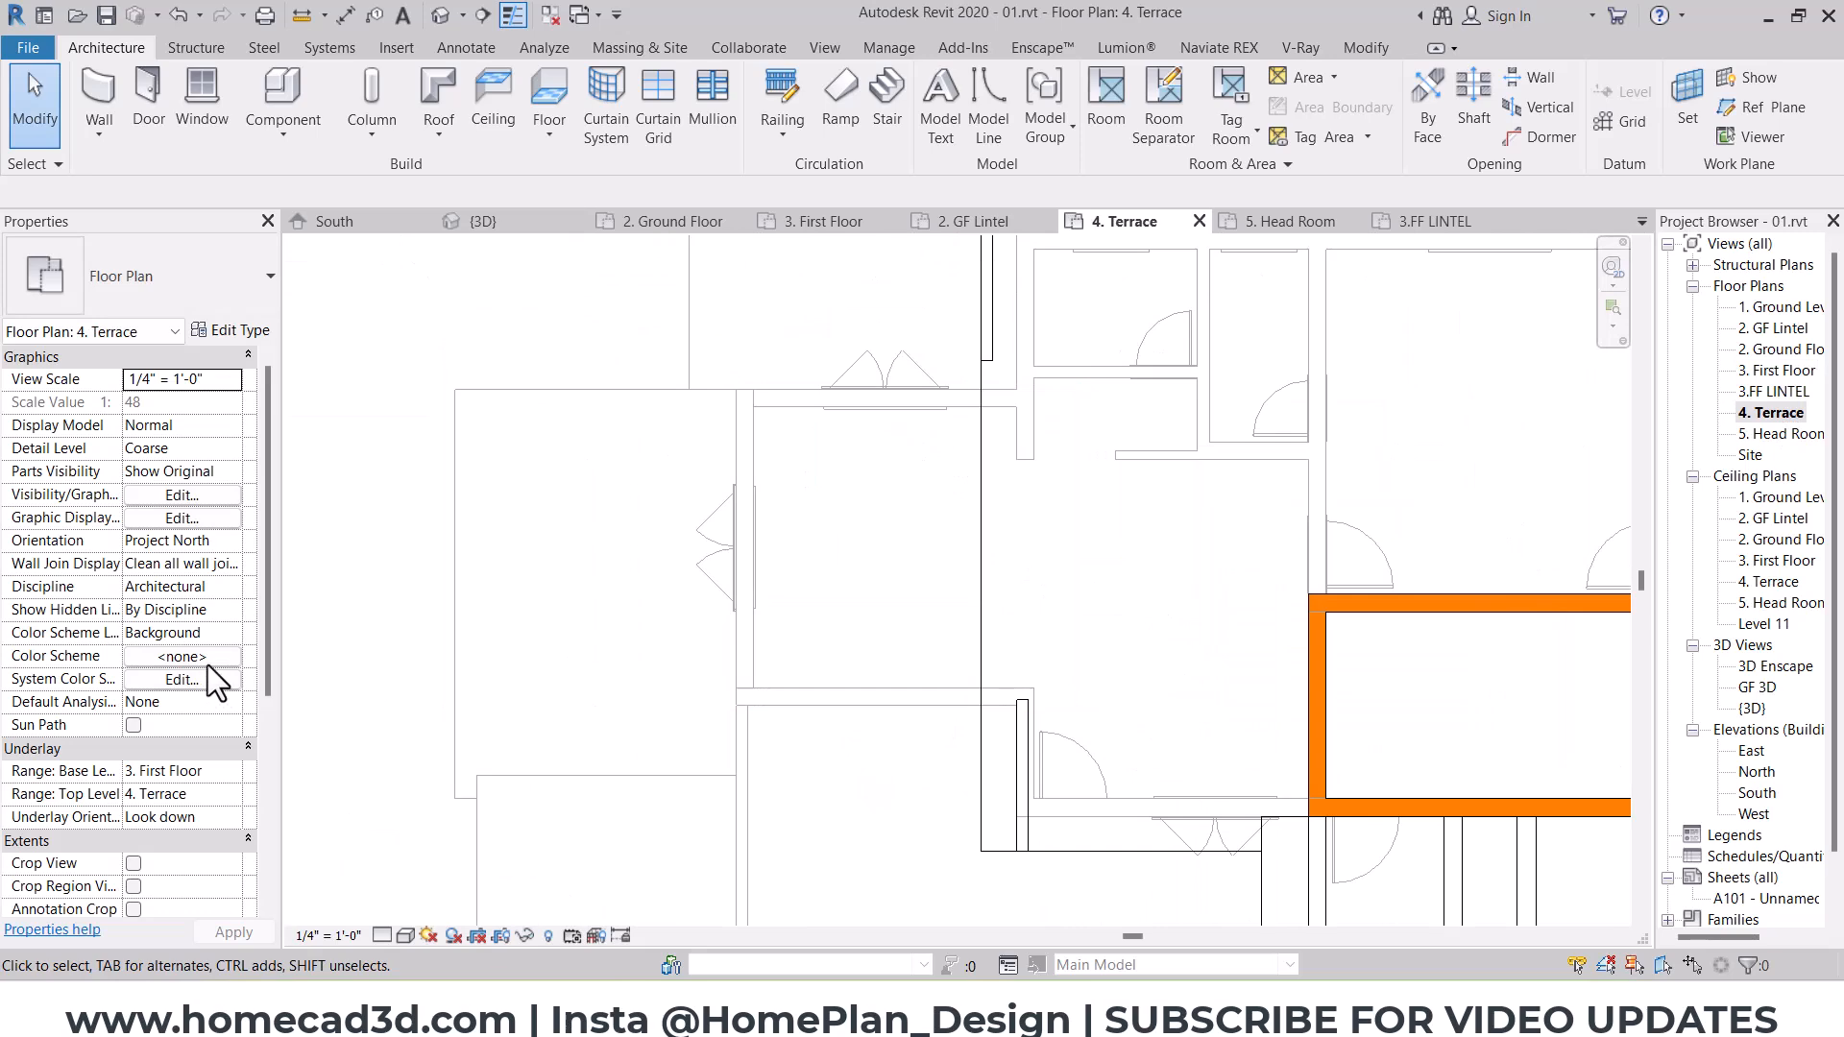
pyautogui.click(433, 100)
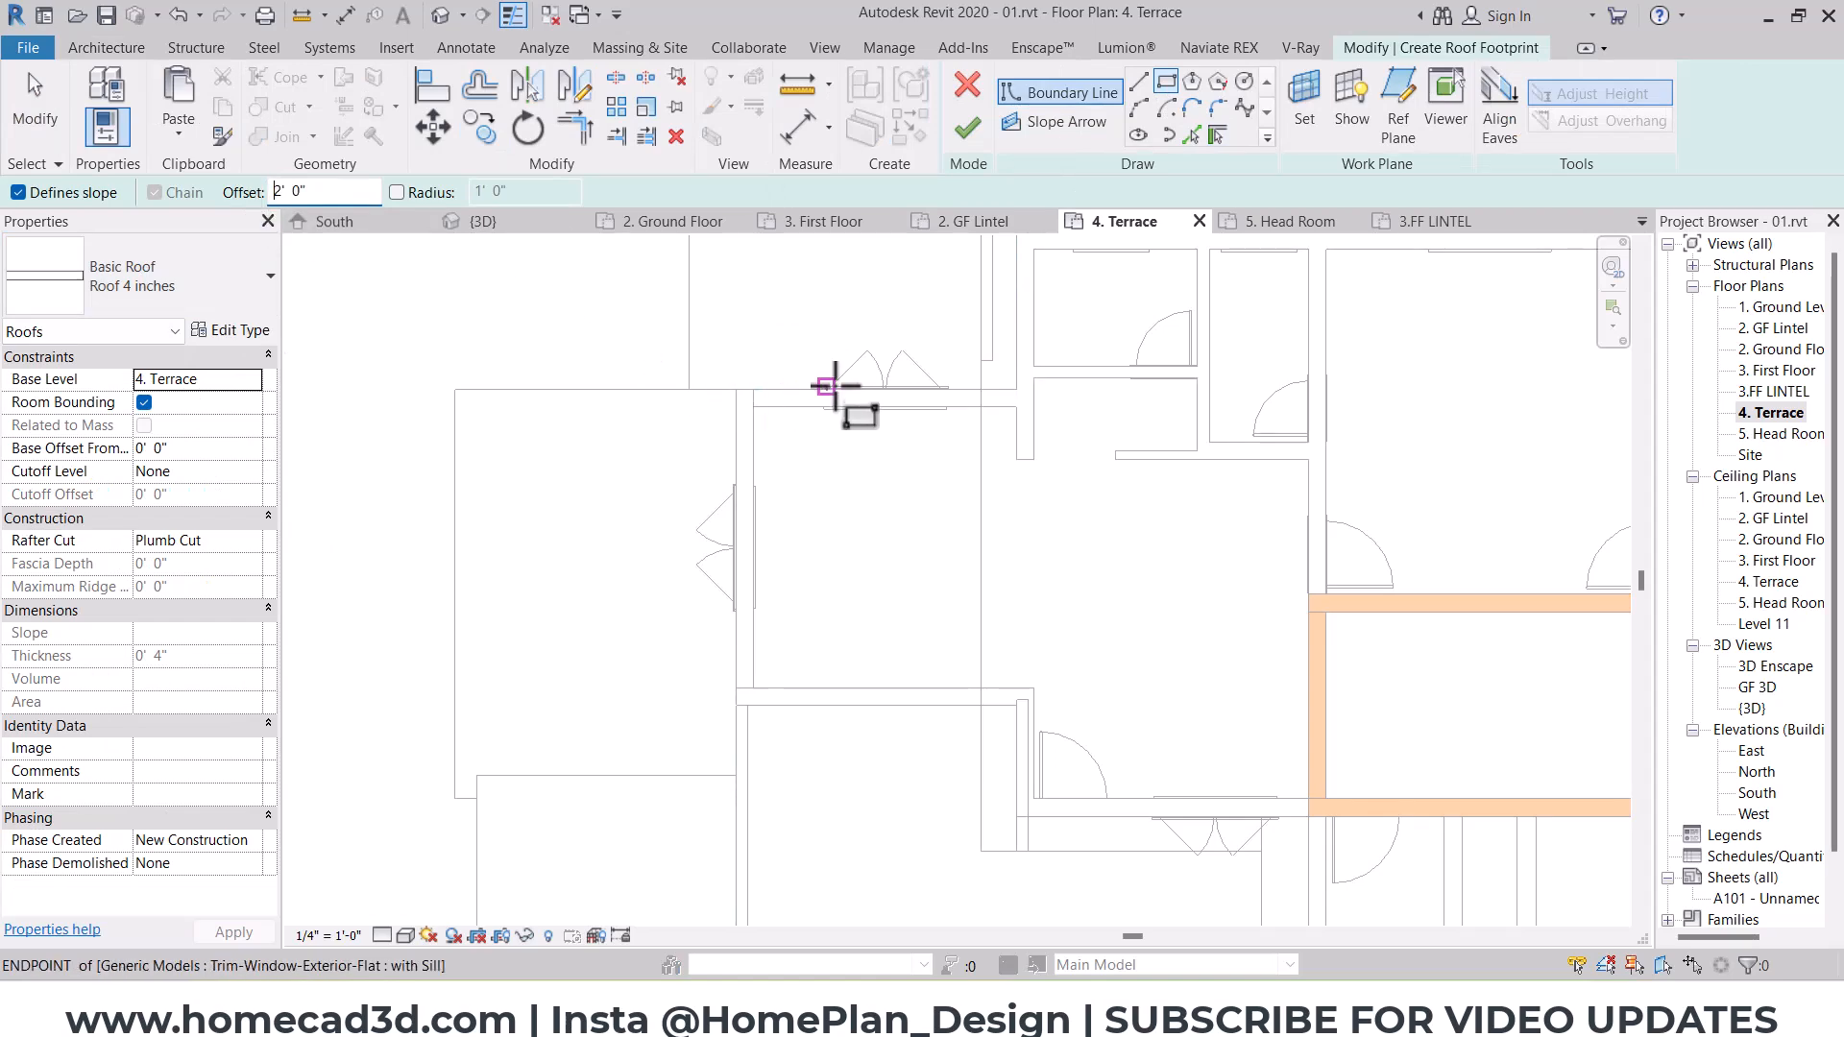
pyautogui.scroll(3, 826, 389)
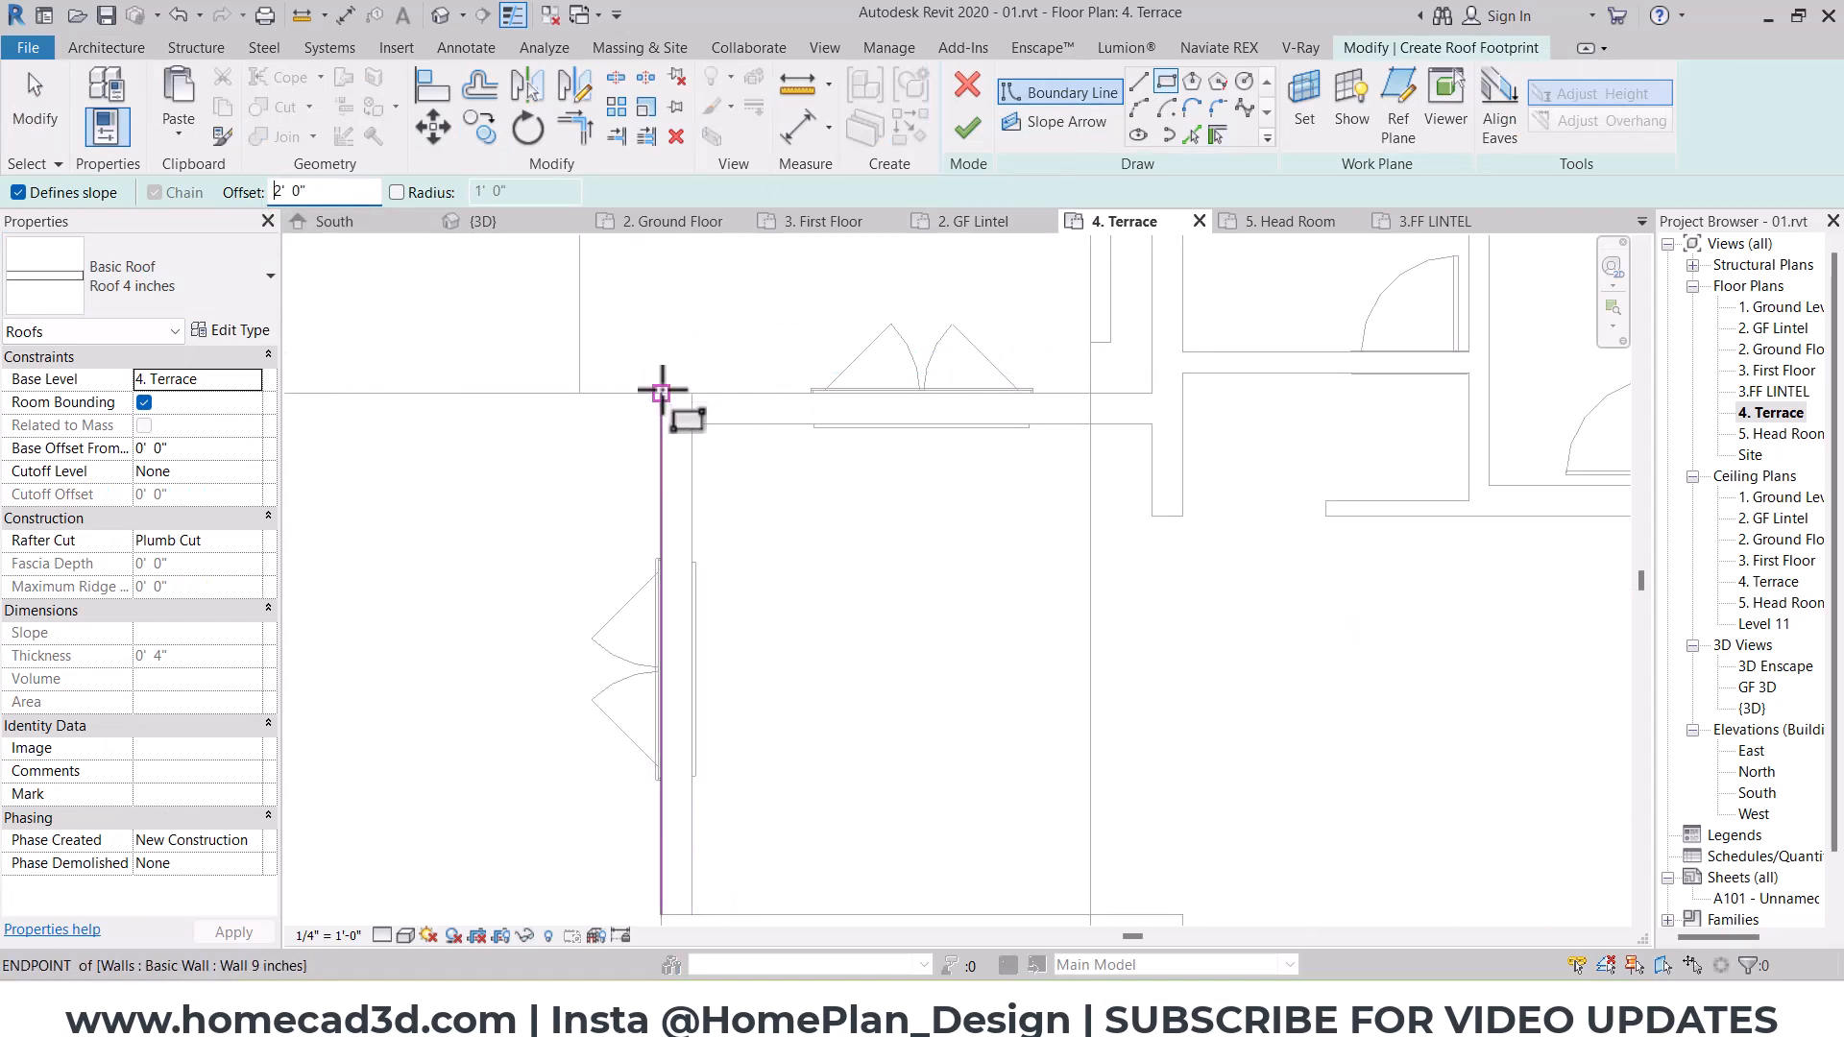
pyautogui.click(661, 391)
pyautogui.moveTo(886, 754); pyautogui.dragTo(886, 610, button='middle')
pyautogui.click(1083, 747)
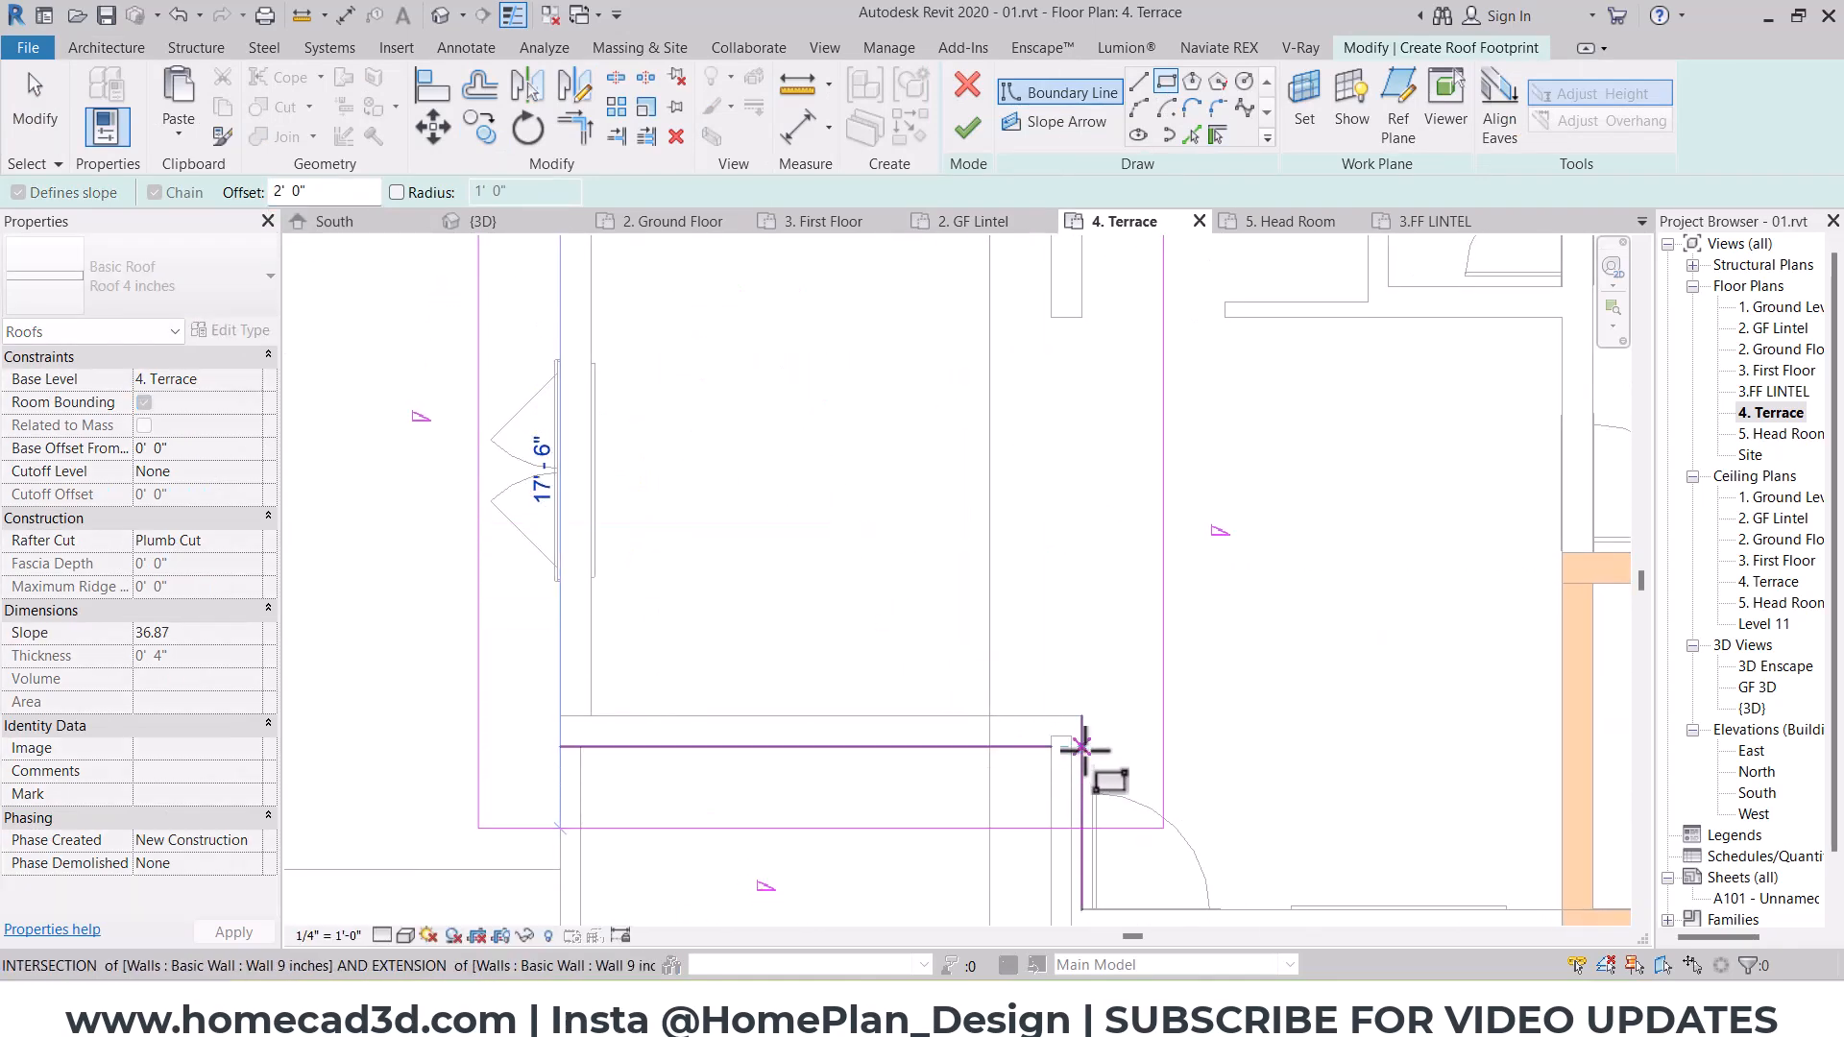
pyautogui.scroll(-2, 1080, 751)
pyautogui.press('Escape')
pyautogui.press('Escape')
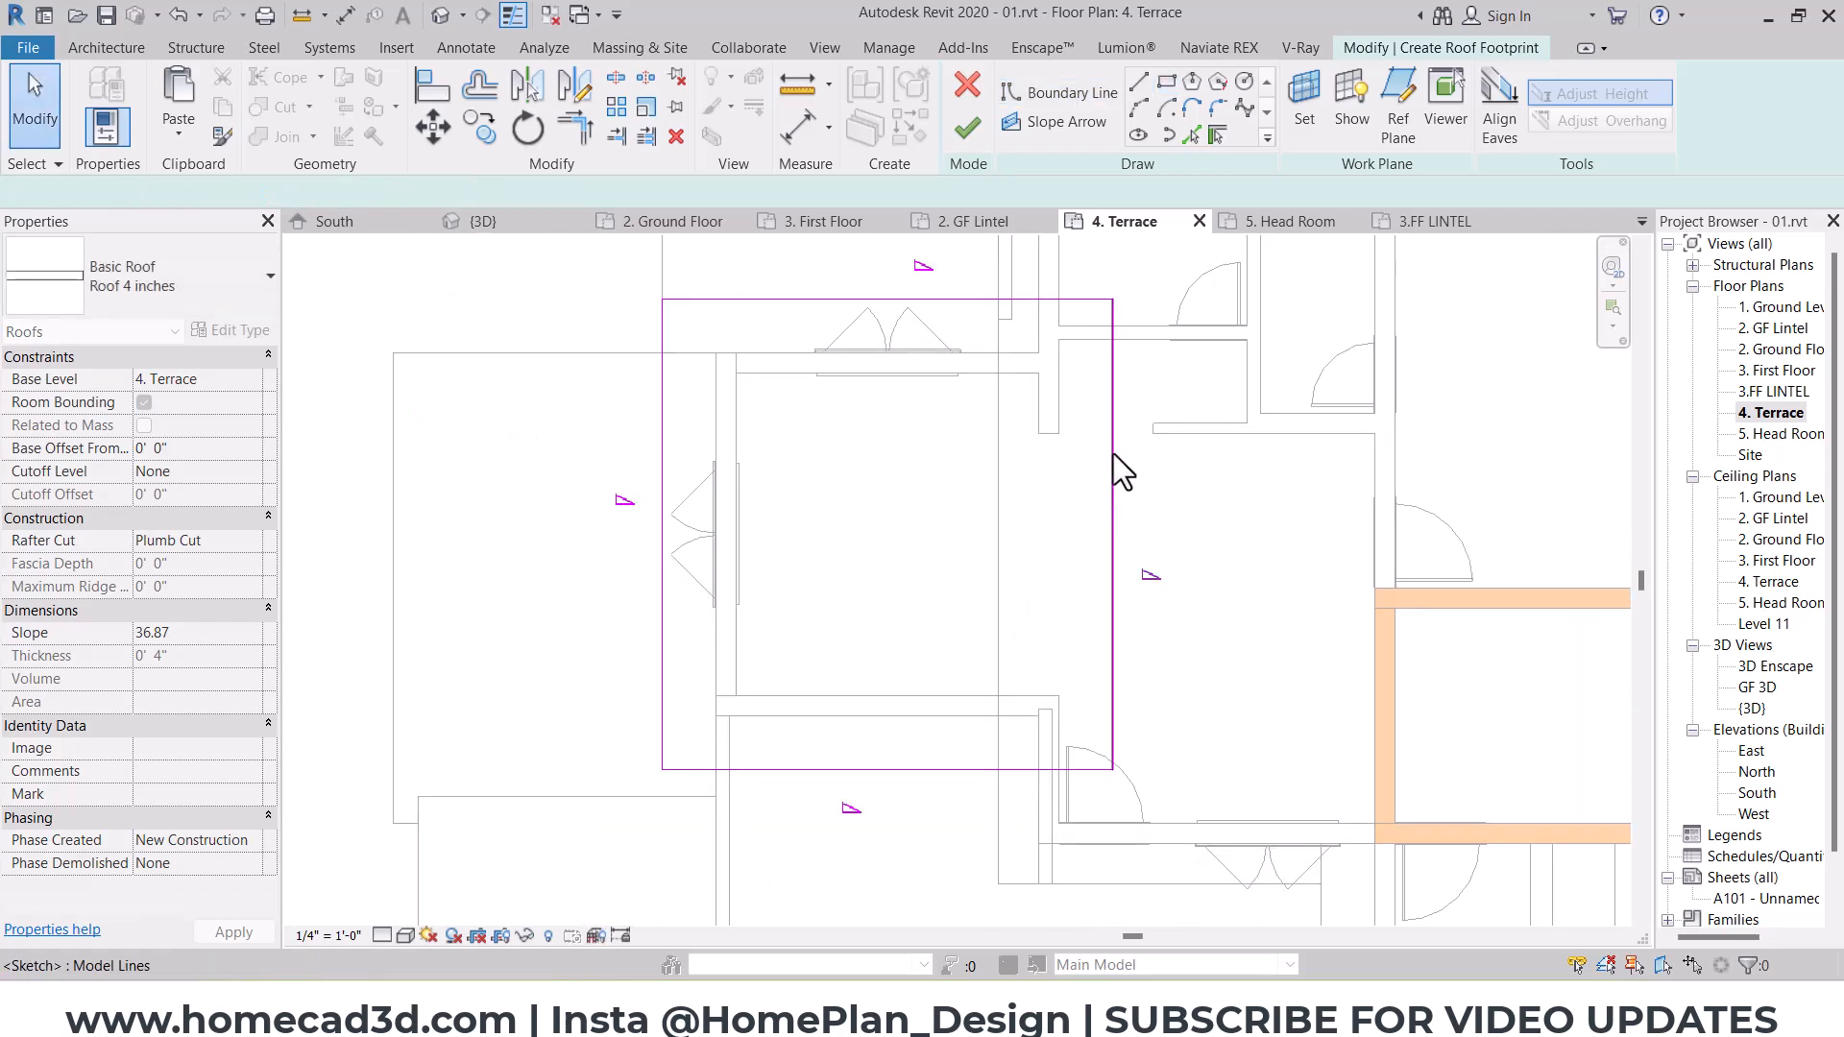
# Step: Pull the roof footprint's east edge back to the room's wall line and make its east and west edges non-slope-defining
pyautogui.moveTo(1113, 455); pyautogui.dragTo(1059, 503)
pyautogui.click(1173, 482)
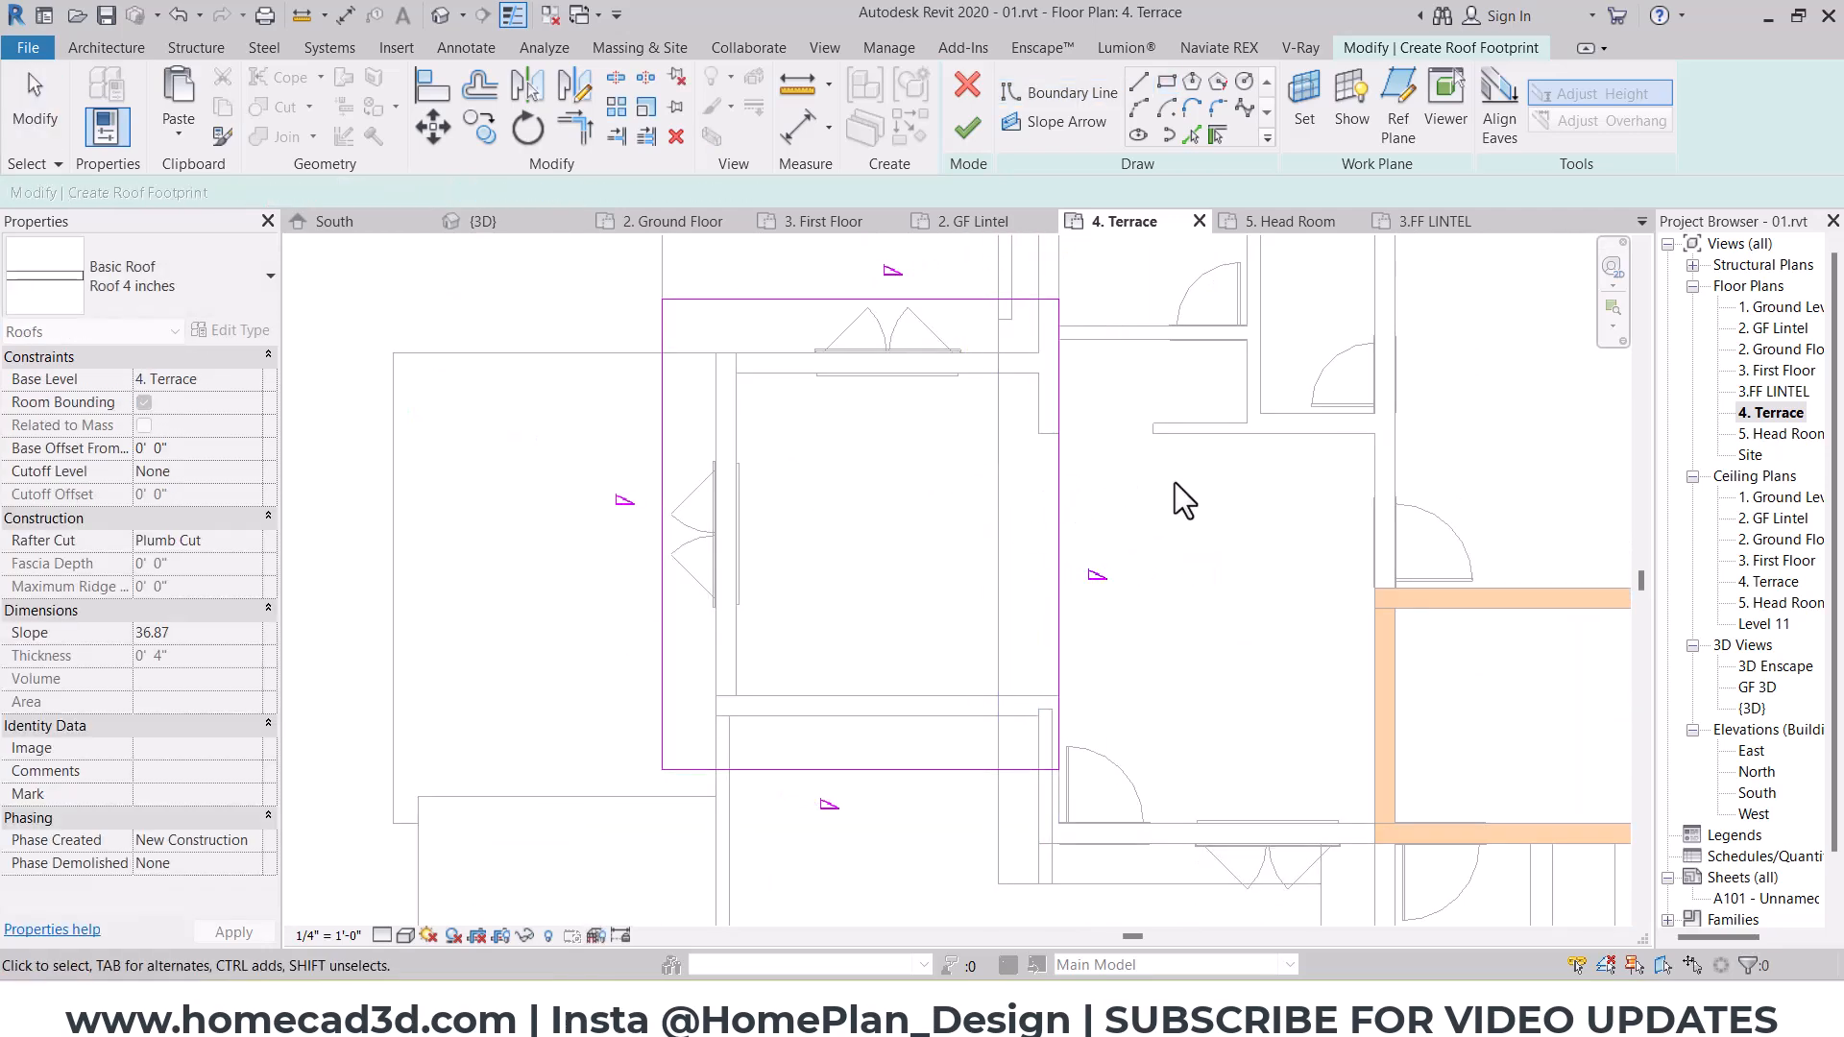
pyautogui.moveTo(1191, 465); pyautogui.dragTo(365, 584)
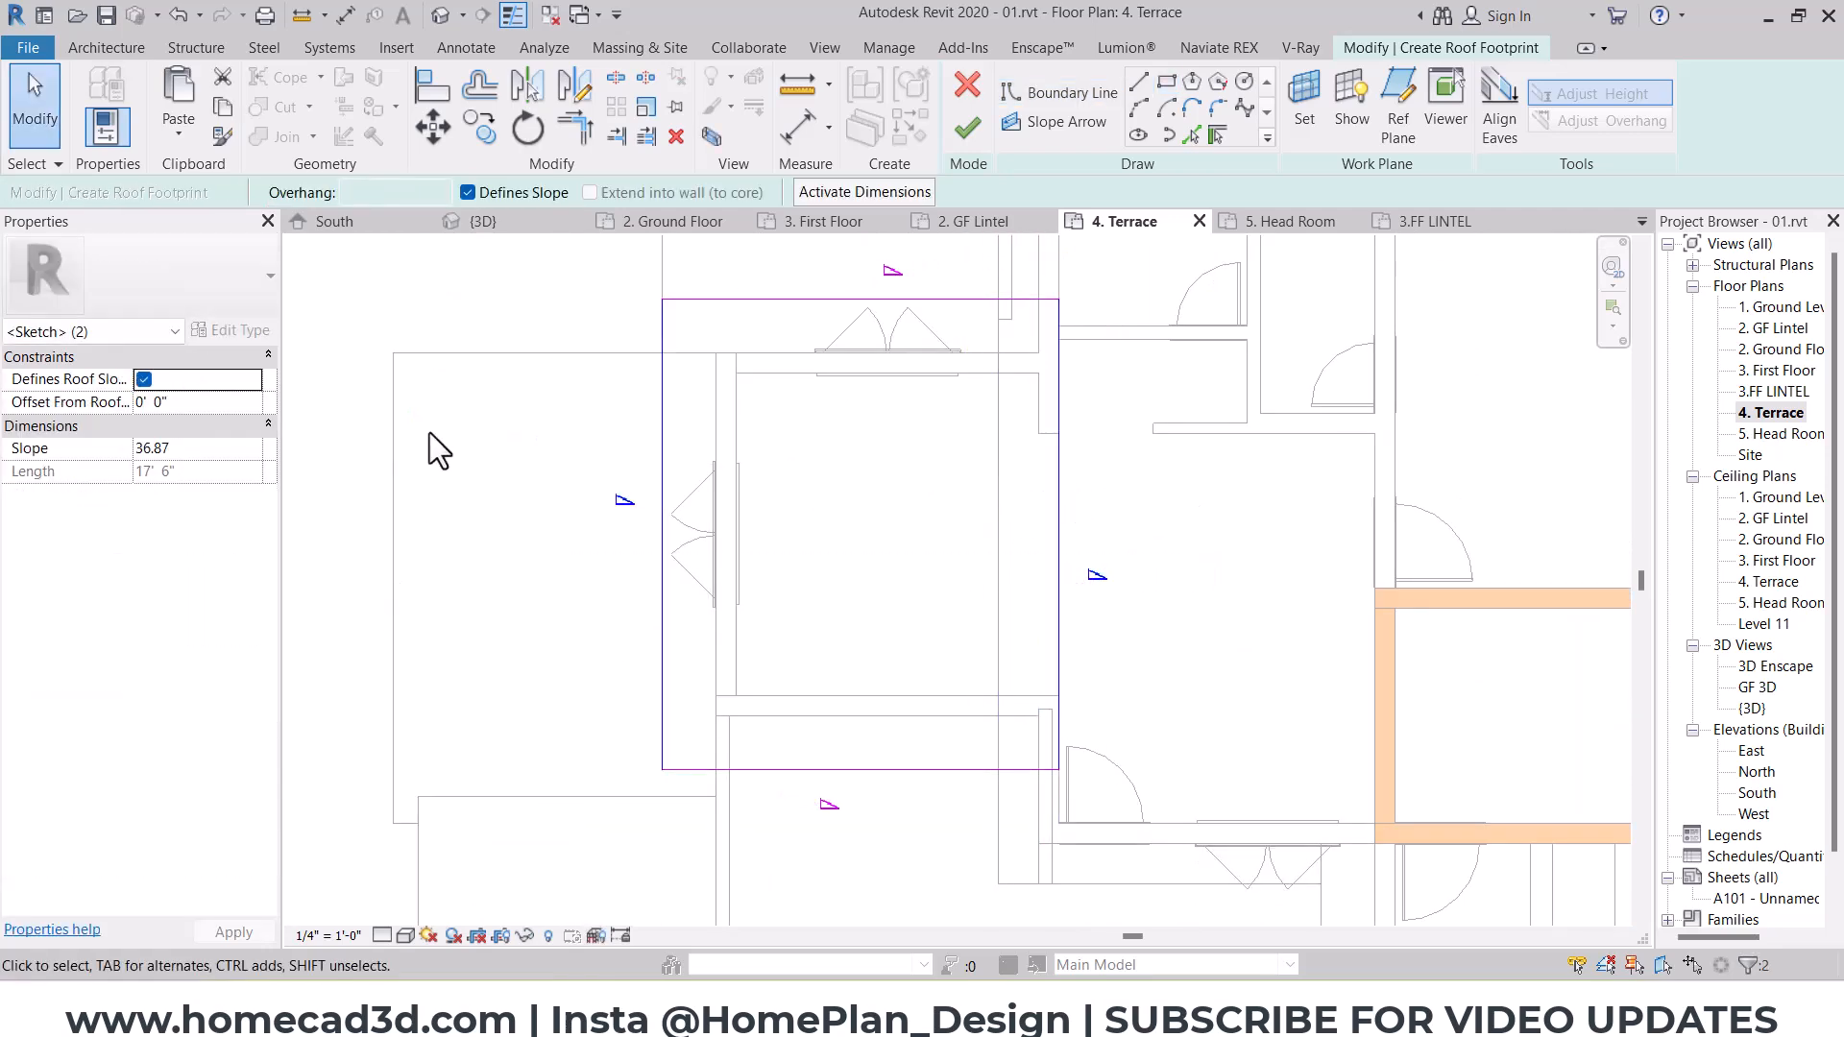
pyautogui.click(441, 15)
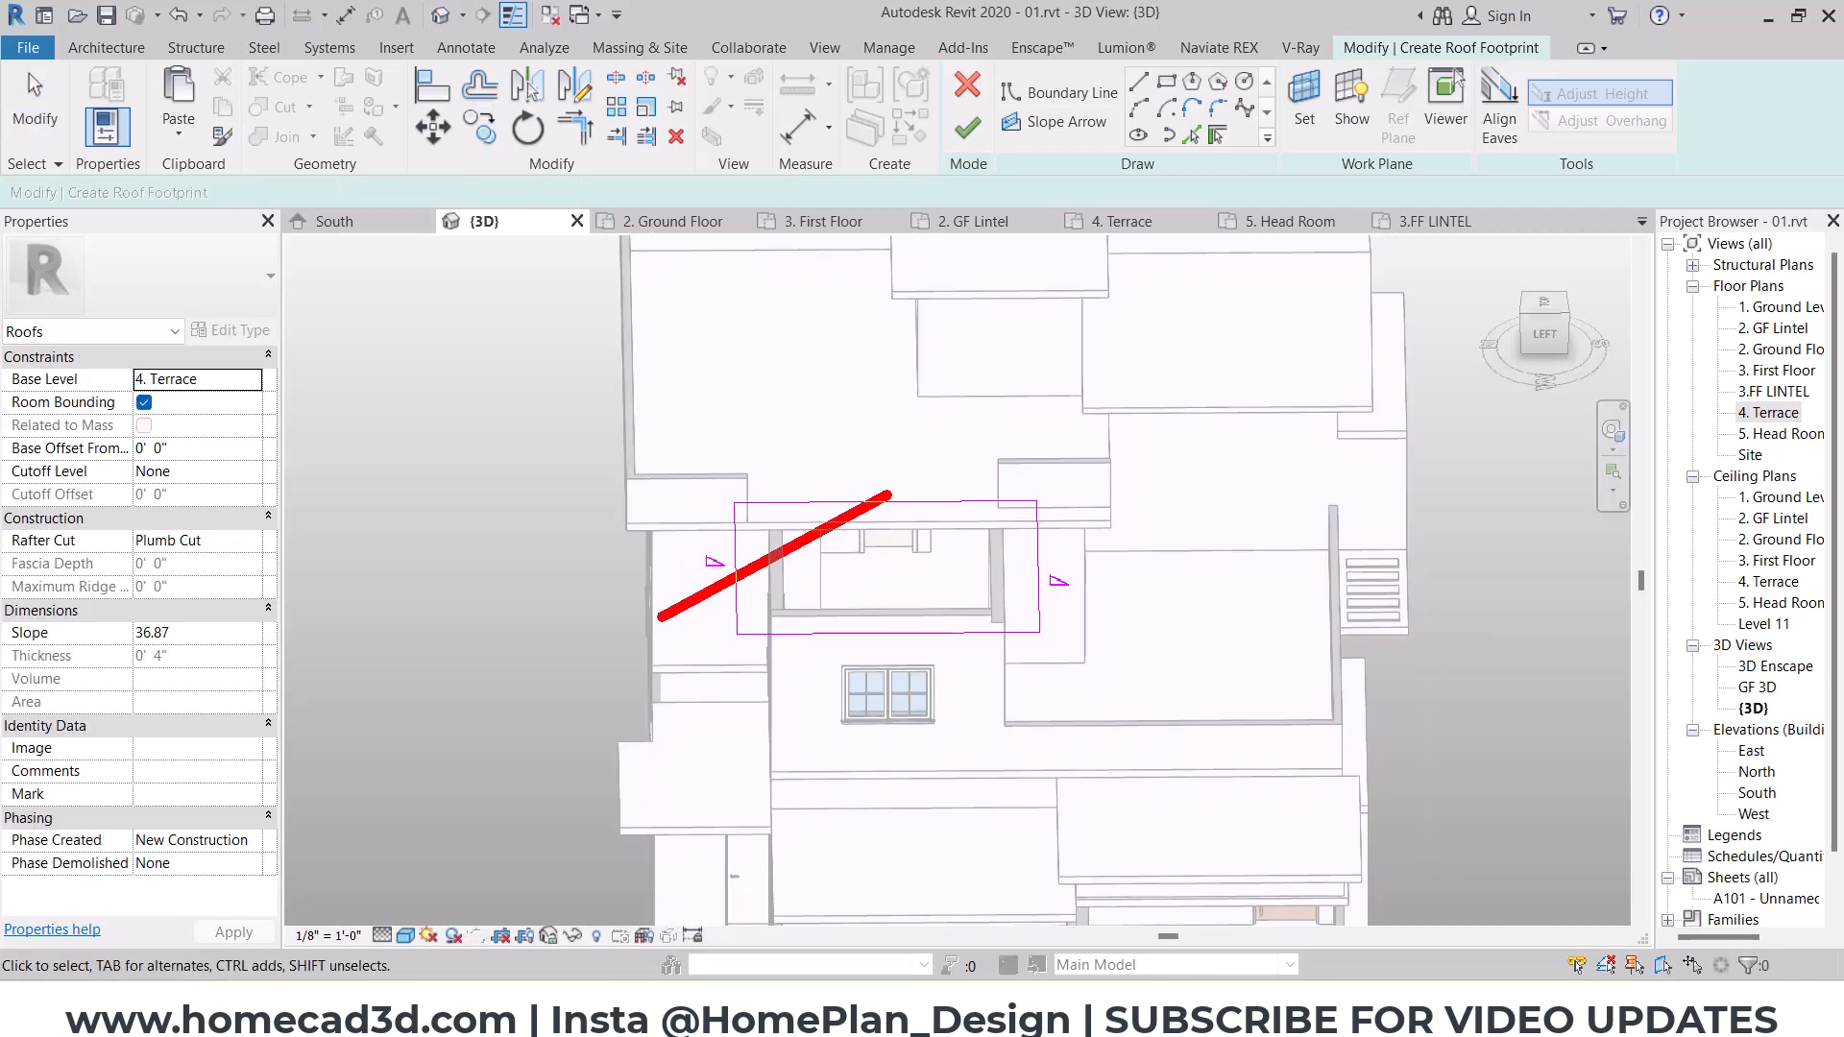
# Step: Finish the west room's gable roof and set its slope to 25
pyautogui.click(965, 131)
pyautogui.click(1061, 519)
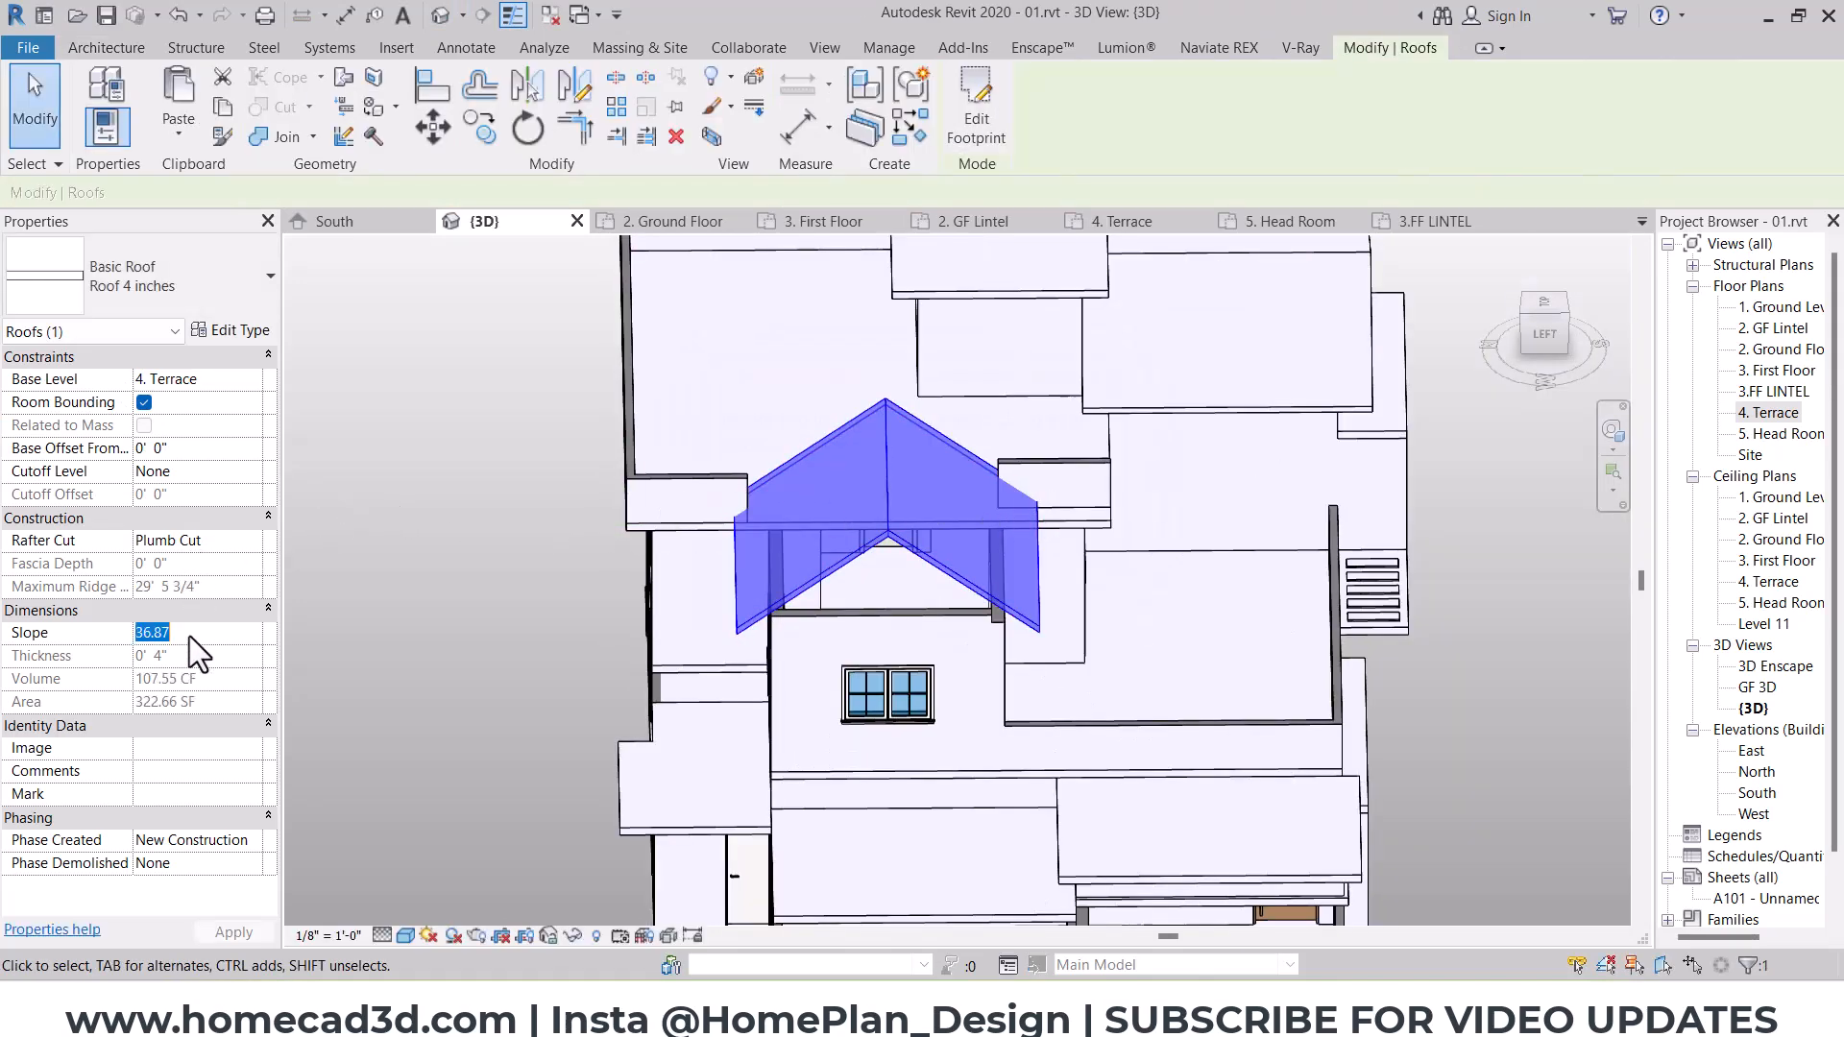
pyautogui.write('25')
pyautogui.keyDown('shift'); pyautogui.moveTo(1176, 749); pyautogui.dragTo(1001, 613, button='middle'); pyautogui.keyUp('shift')
pyautogui.press('Escape')
# Step: Attach the tops of the west room's three outer walls to the new gable roof
pyautogui.click(1005, 630)
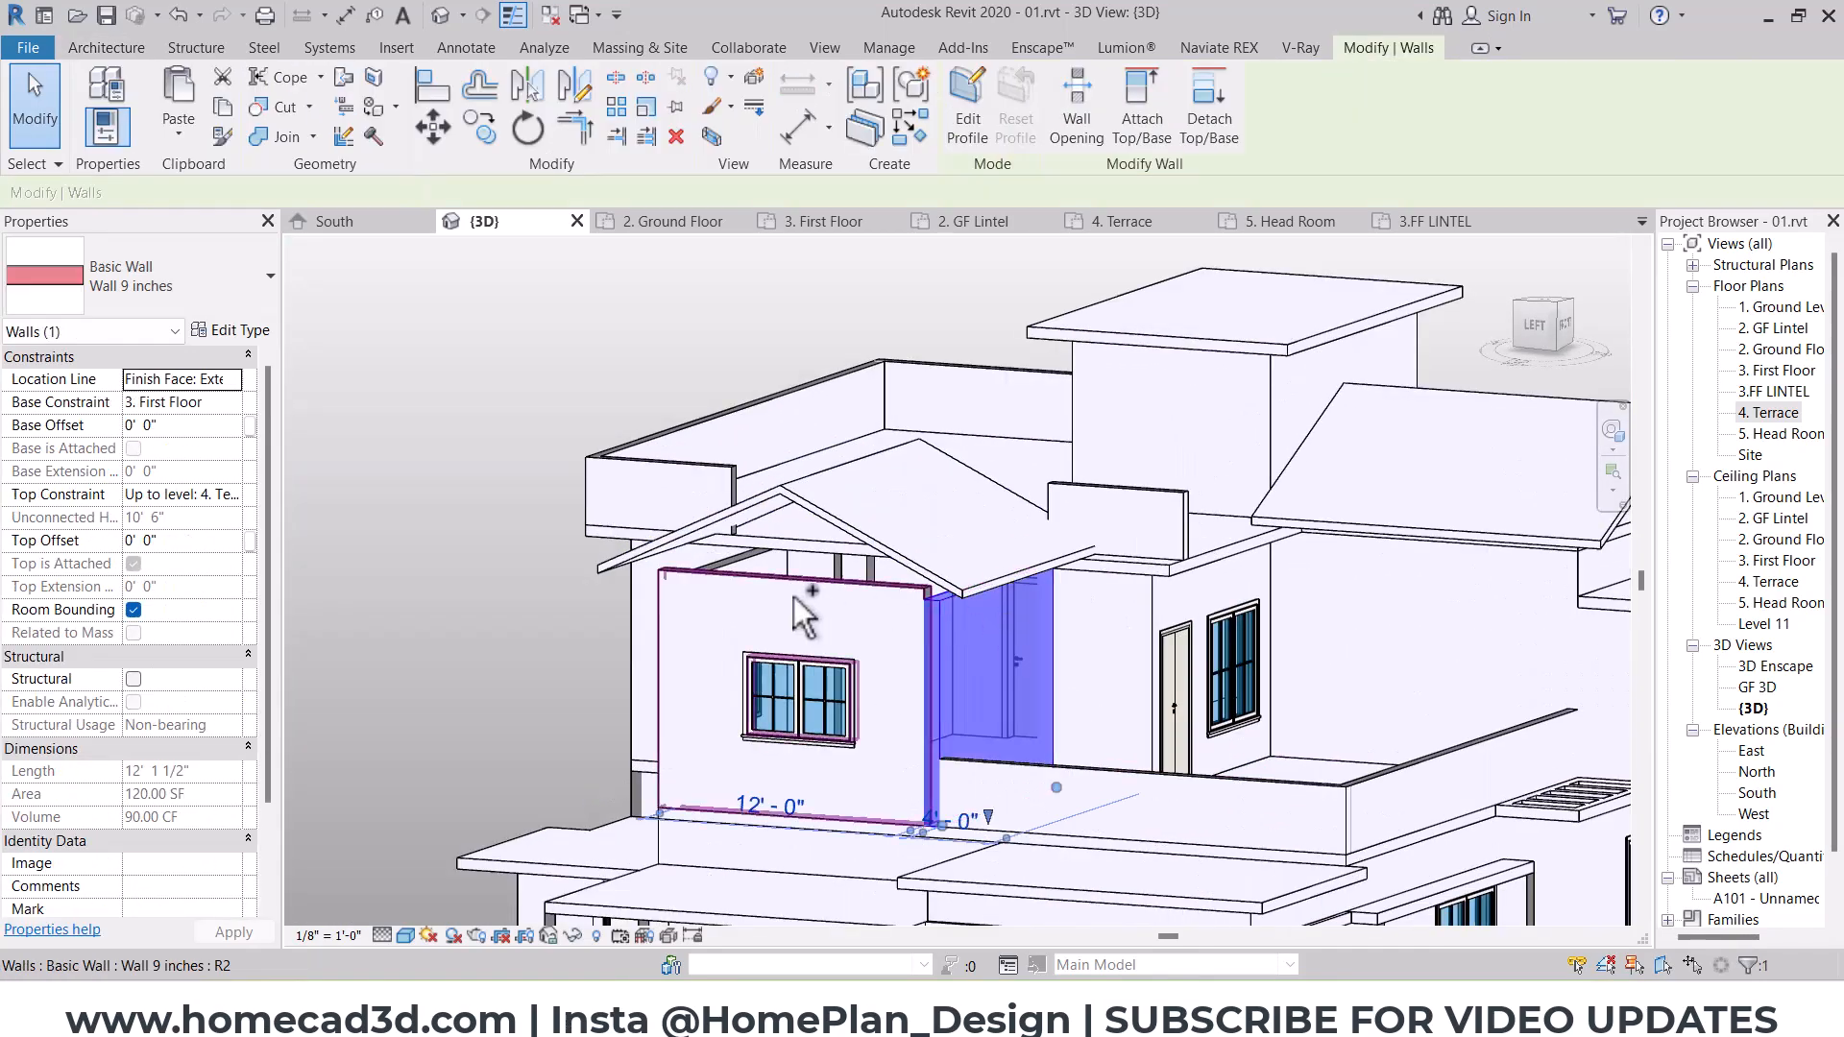
pyautogui.keyDown('ctrl'); pyautogui.click(774, 574); pyautogui.keyUp('ctrl')
pyautogui.keyDown('shift'); pyautogui.moveTo(774, 573); pyautogui.dragTo(766, 585, button='middle'); pyautogui.keyUp('shift')
pyautogui.scroll(2, 754, 563)
pyautogui.keyDown('ctrl'); pyautogui.click(753, 557); pyautogui.keyUp('ctrl')
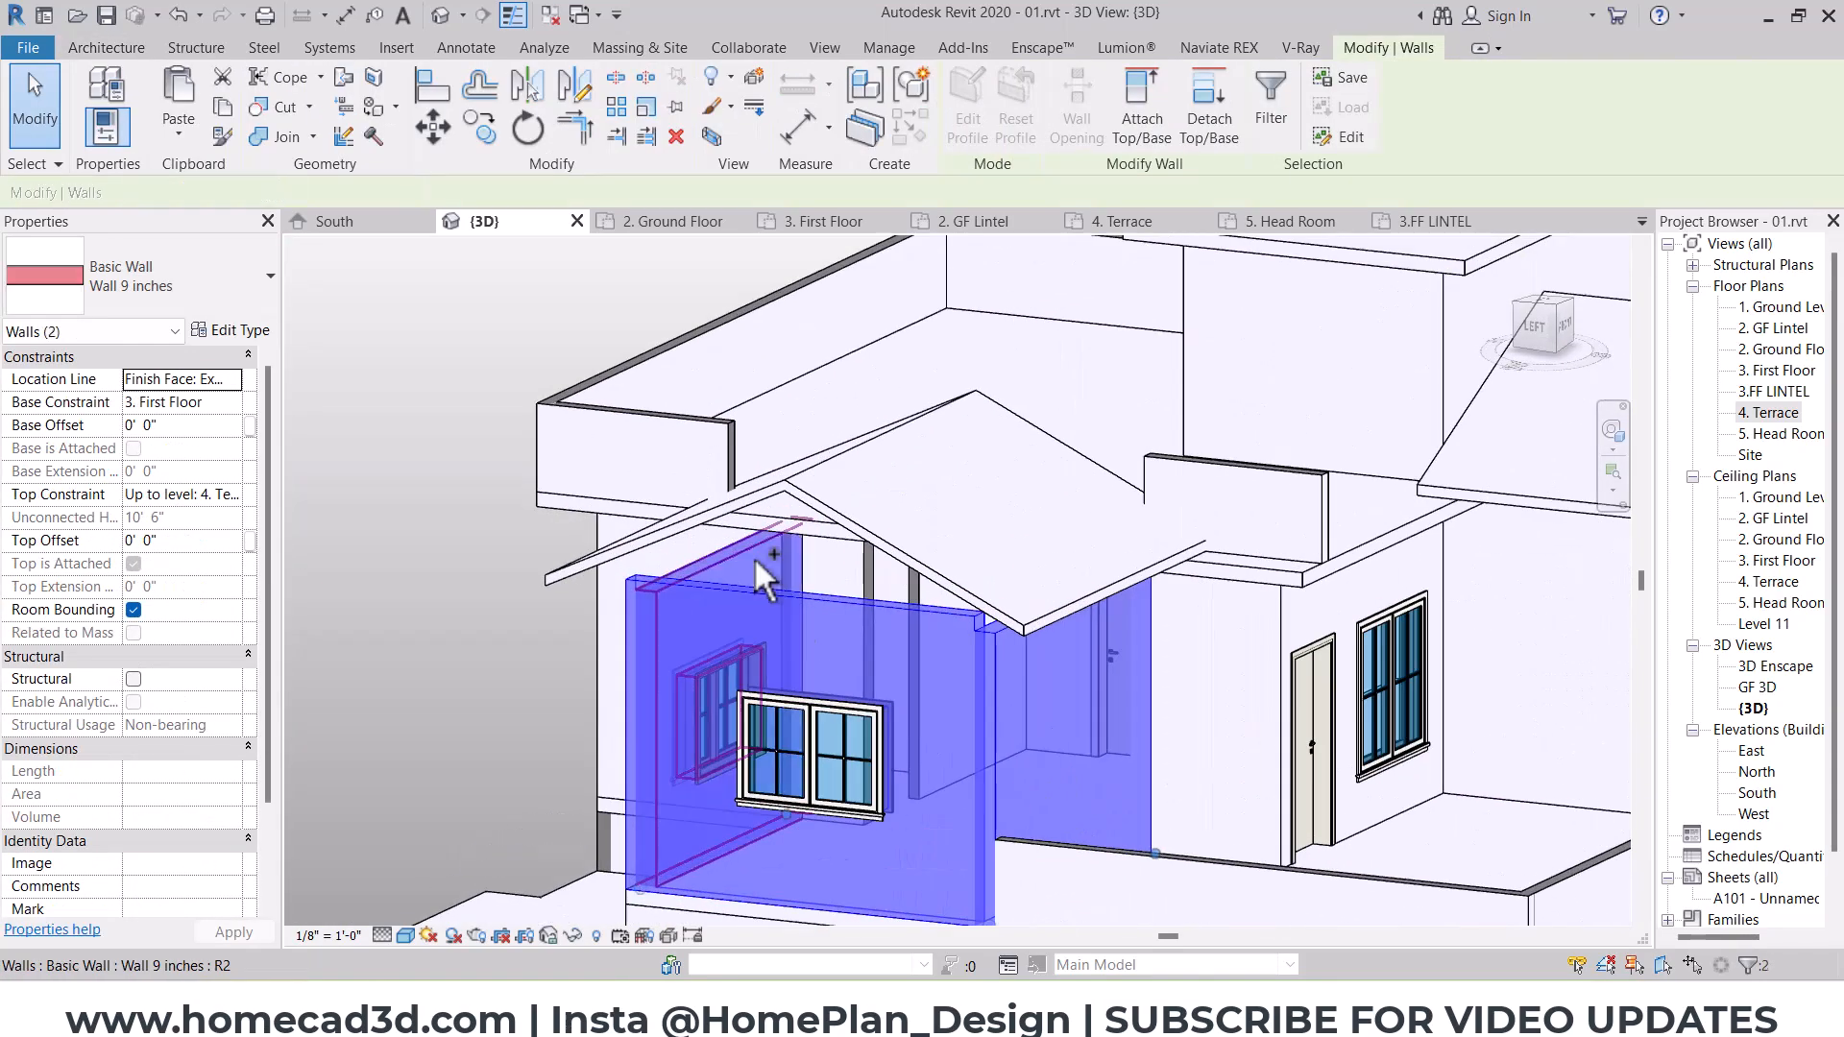
pyautogui.click(1126, 117)
pyautogui.click(878, 474)
pyautogui.press('Escape')
pyautogui.keyDown('shift'); pyautogui.moveTo(878, 474); pyautogui.dragTo(675, 497, button='middle'); pyautogui.keyUp('shift')
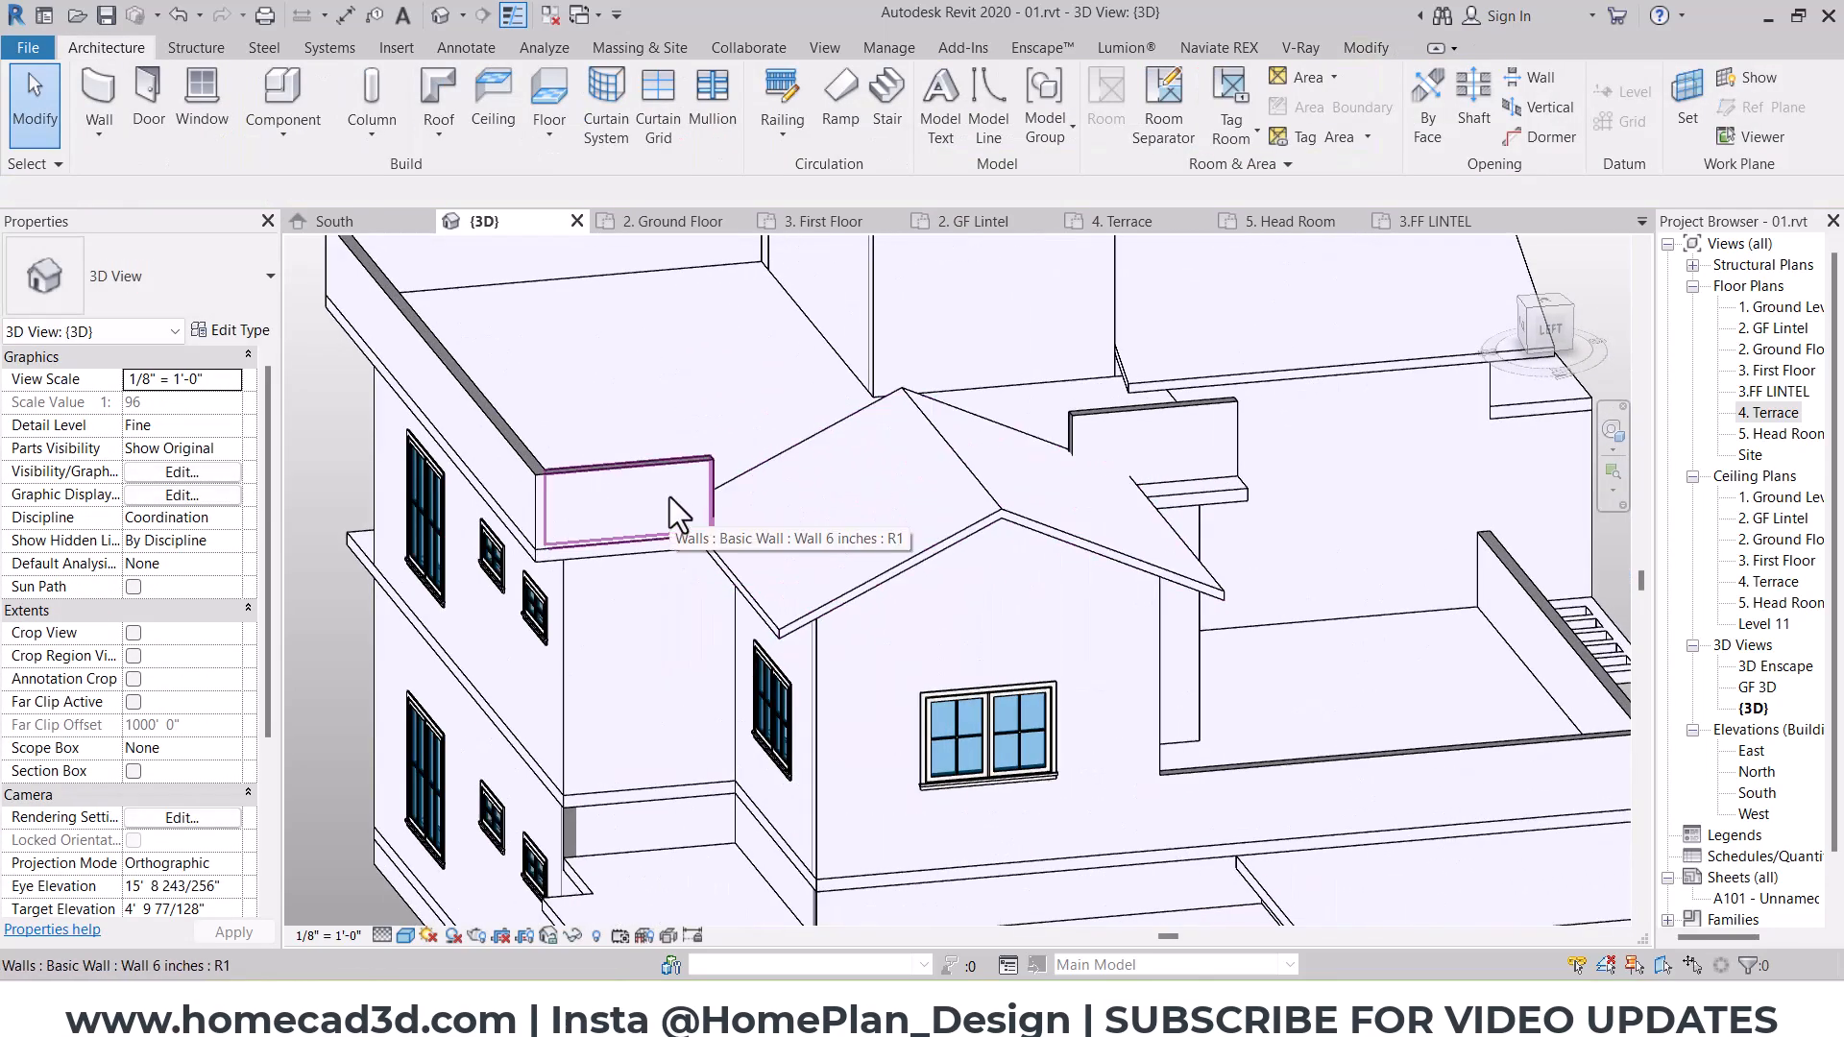
# Step: Delete the short leftover parapet wall on the terrace's west edge, south of the new gable roof
pyautogui.click(674, 497)
pyautogui.keyDown('shift'); pyautogui.moveTo(759, 562); pyautogui.dragTo(796, 578, button='middle'); pyautogui.keyUp('shift')
pyautogui.press('Escape')
pyautogui.click(1093, 371)
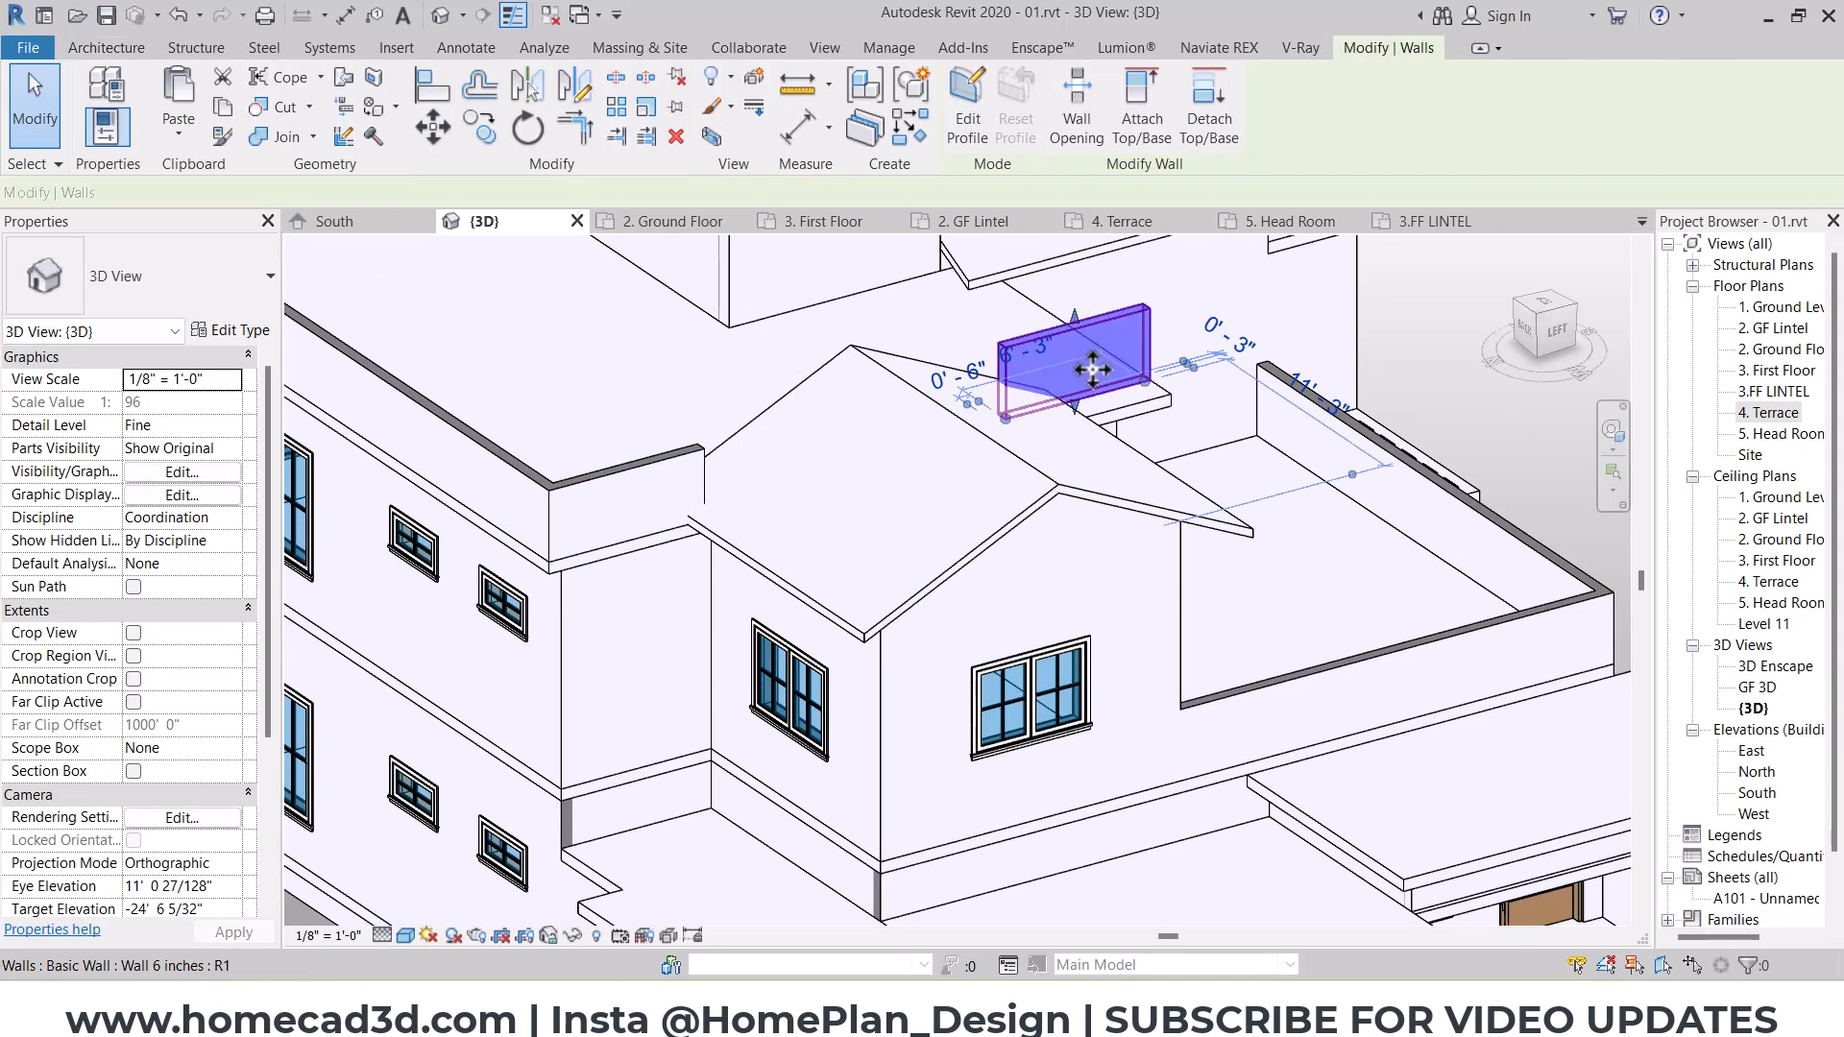
pyautogui.press('Delete')
# Step: Align the end of the remaining west parapet with the terrace slab's south edge so the wall runs past the gable roof
pyautogui.keyDown('shift'); pyautogui.moveTo(1182, 480); pyautogui.dragTo(879, 469, button='middle'); pyautogui.keyUp('shift')
pyautogui.press('a')
pyautogui.press('l')
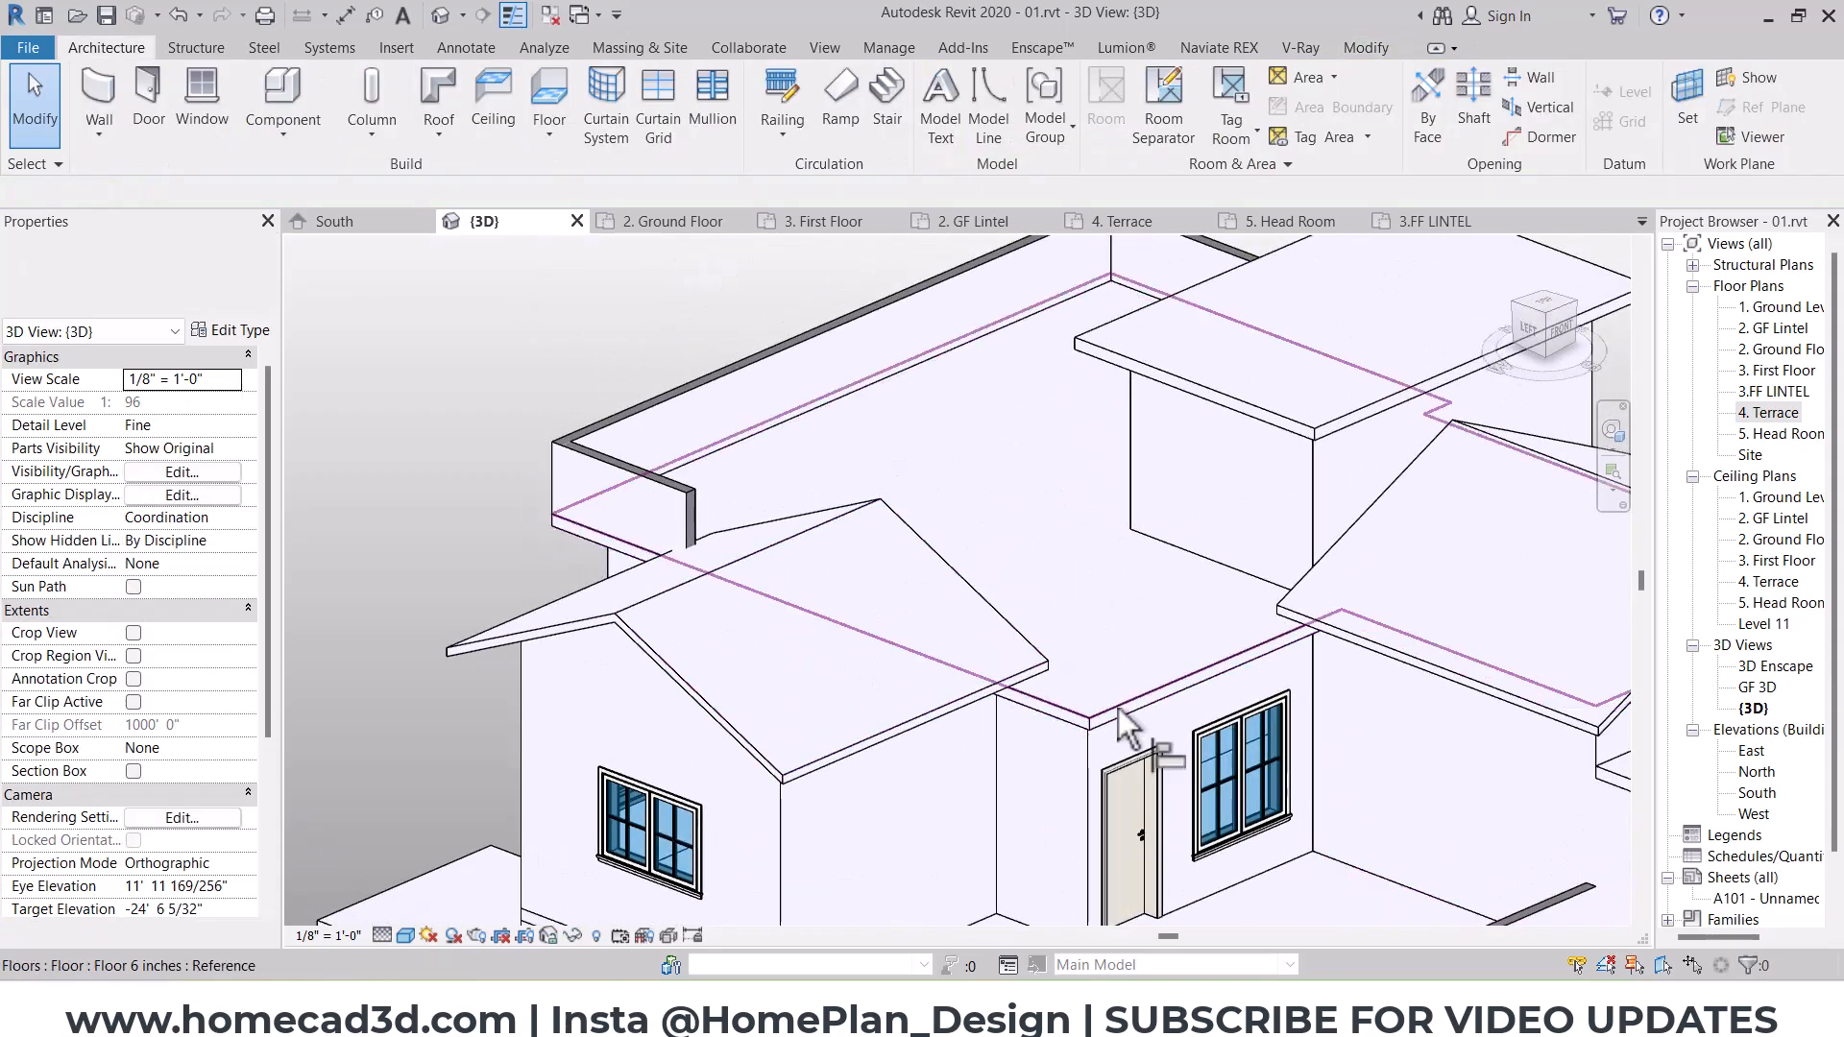
pyautogui.scroll(3, 1121, 725)
pyautogui.click(1139, 735)
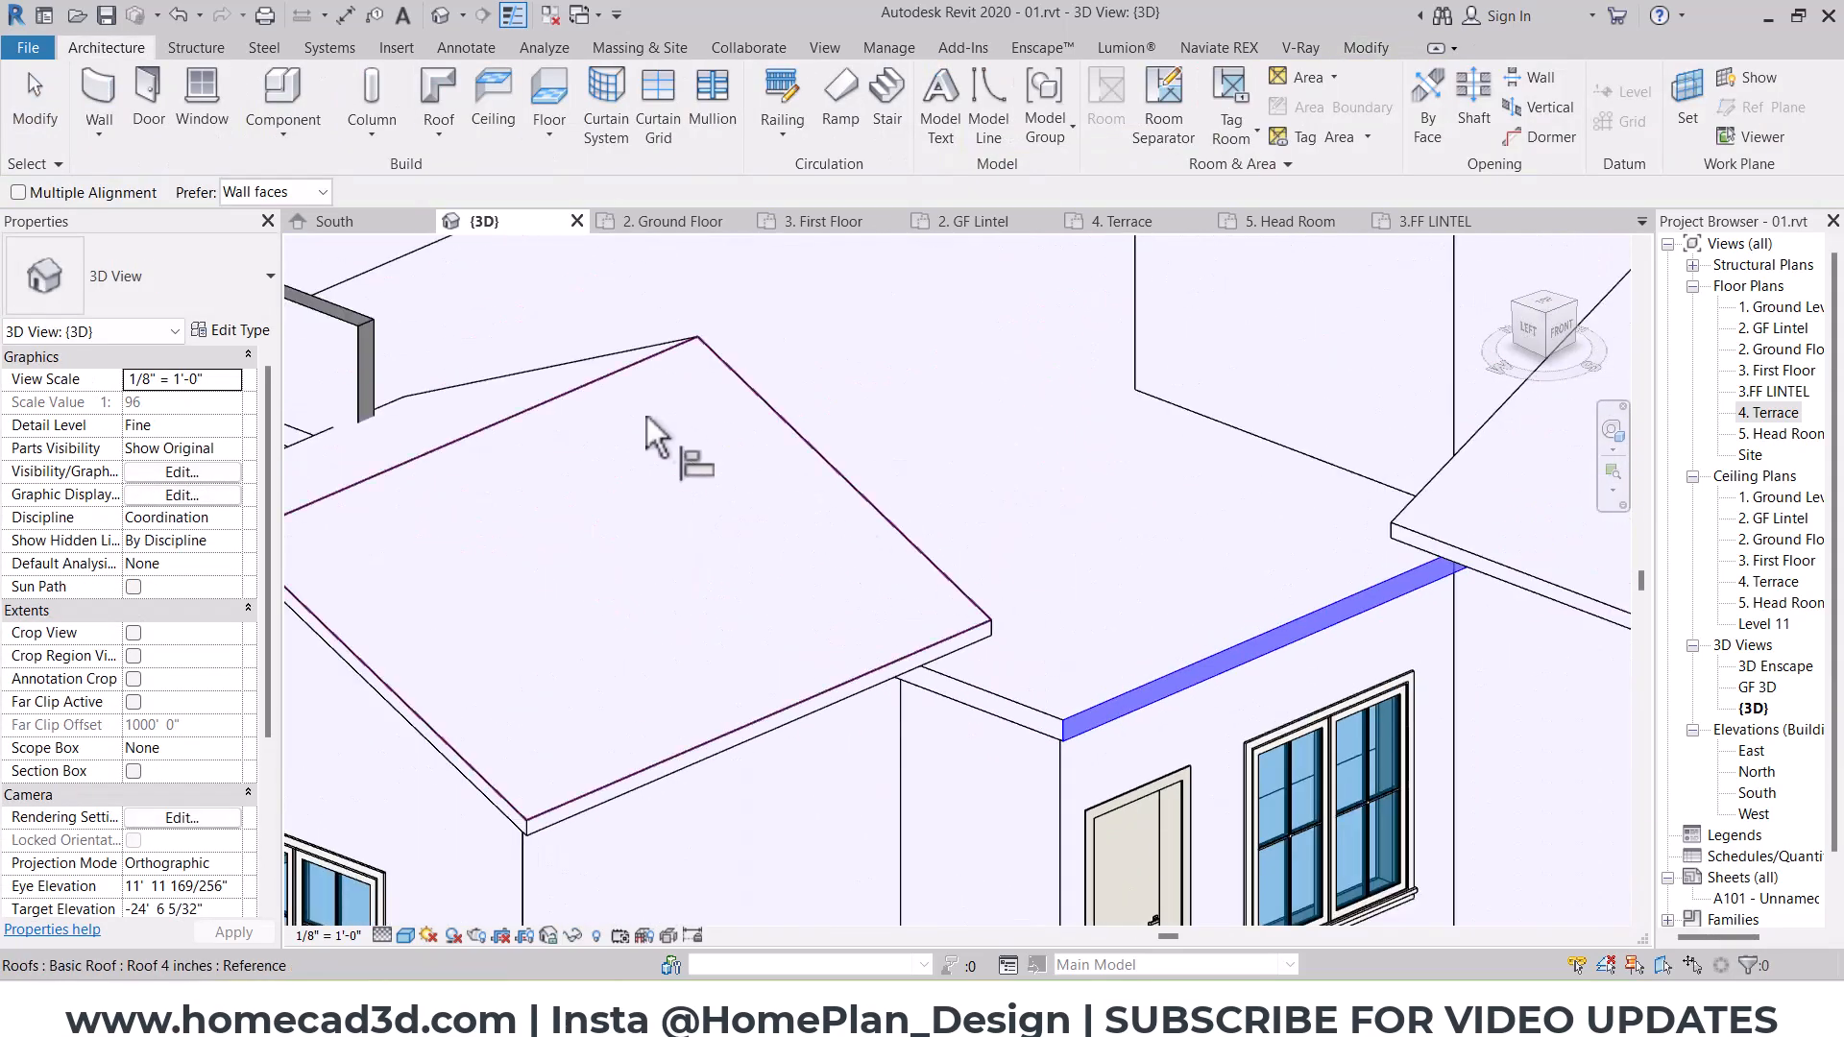
pyautogui.click(370, 368)
pyautogui.scroll(-3, 814, 455)
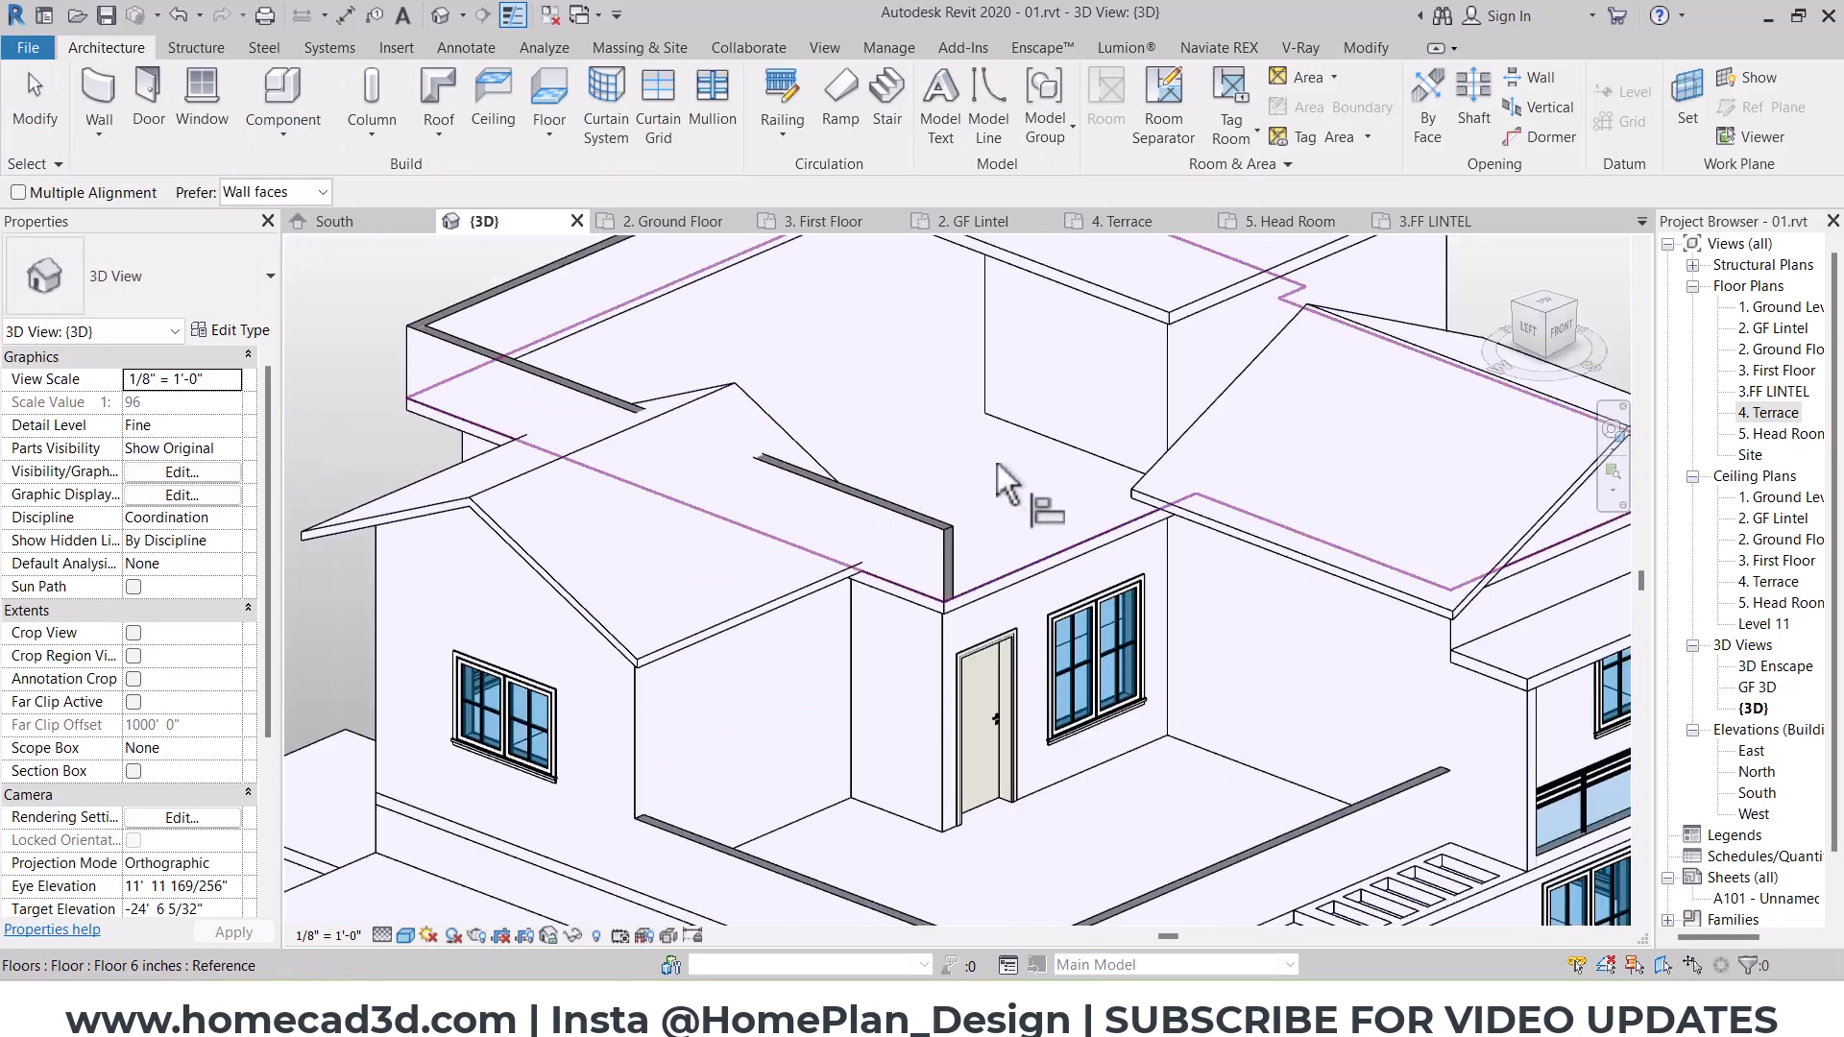
pyautogui.press('Escape')
pyautogui.moveTo(1138, 586)
pyautogui.keyDown('shift'); pyautogui.mouseDown(button='middle')
pyautogui.moveTo(1223, 514)
pyautogui.moveTo(1278, 538)
pyautogui.moveTo(1191, 557)
pyautogui.moveTo(1162, 587)
pyautogui.mouseUp(button='middle'); pyautogui.keyUp('shift')
# Step: In the 4. Terrace plan, draw a matching 3' 0" high, 6-inch parapet from the head room's southwest corner to the west parapet
pyautogui.doubleClick(1766, 413)
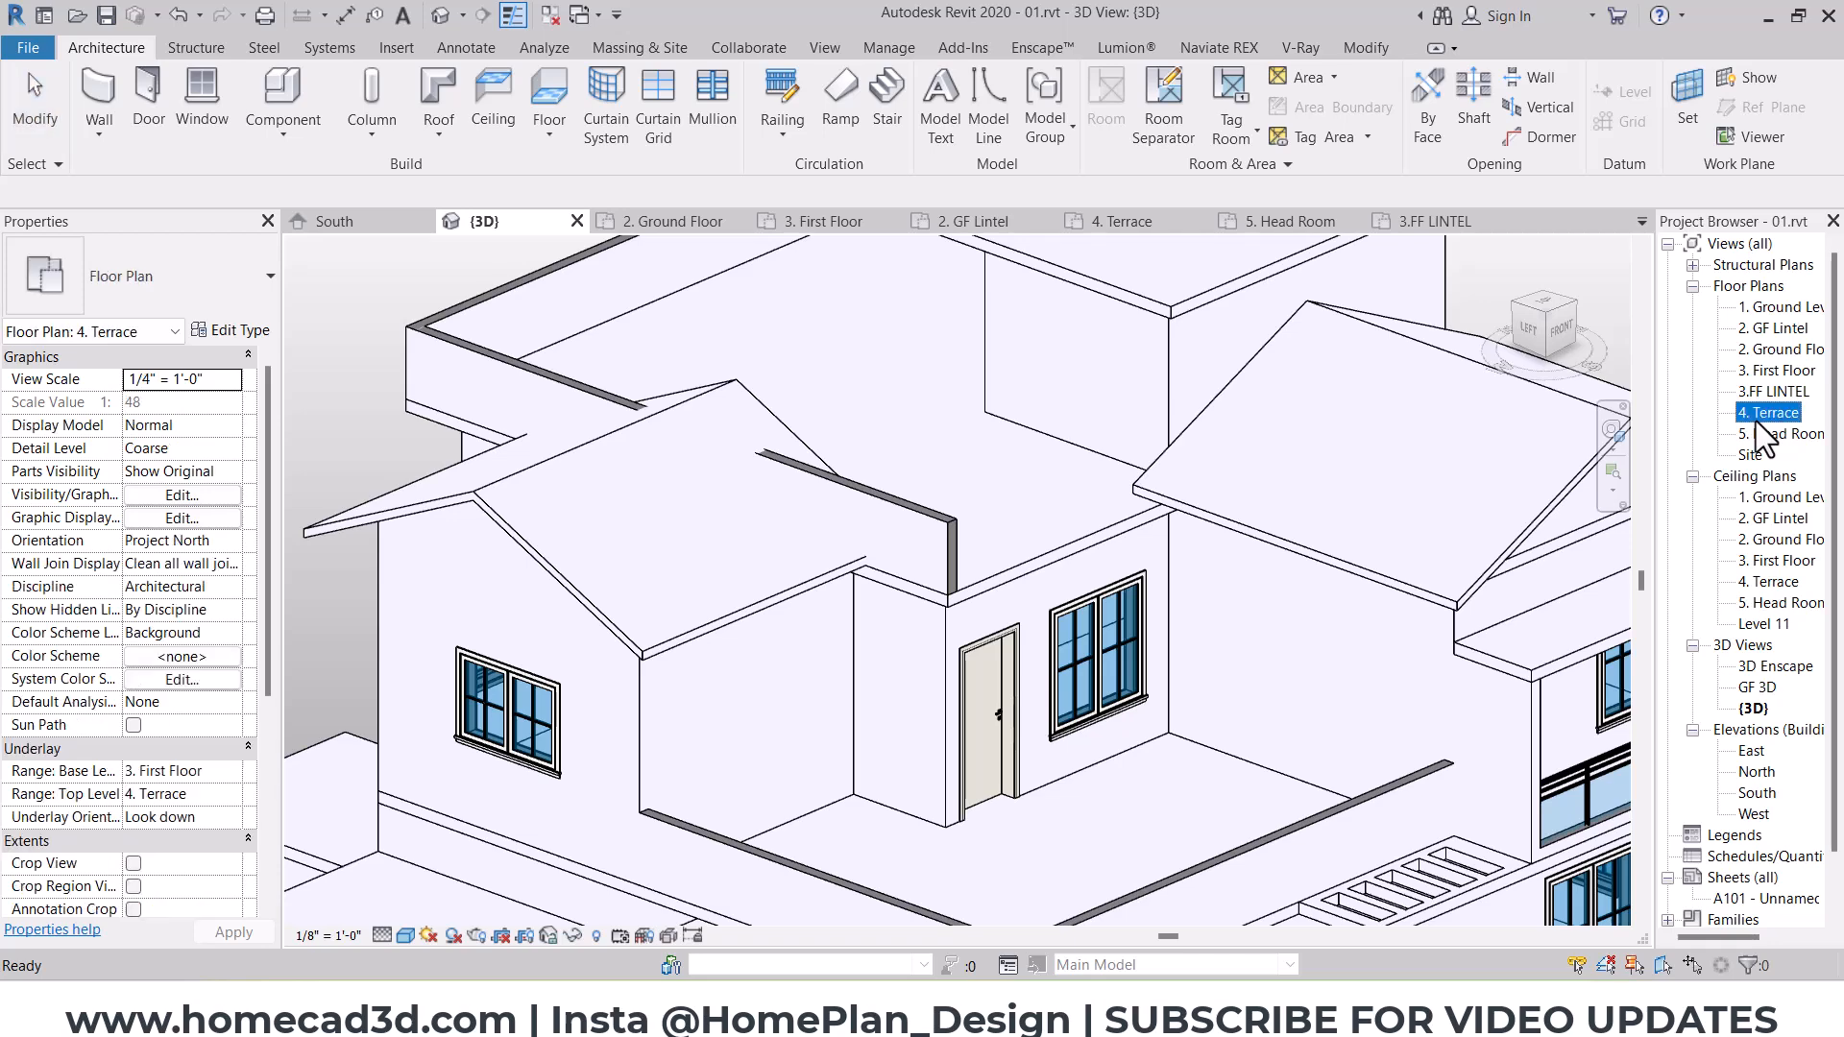
pyautogui.moveTo(777, 601); pyautogui.dragTo(786, 508, button='middle')
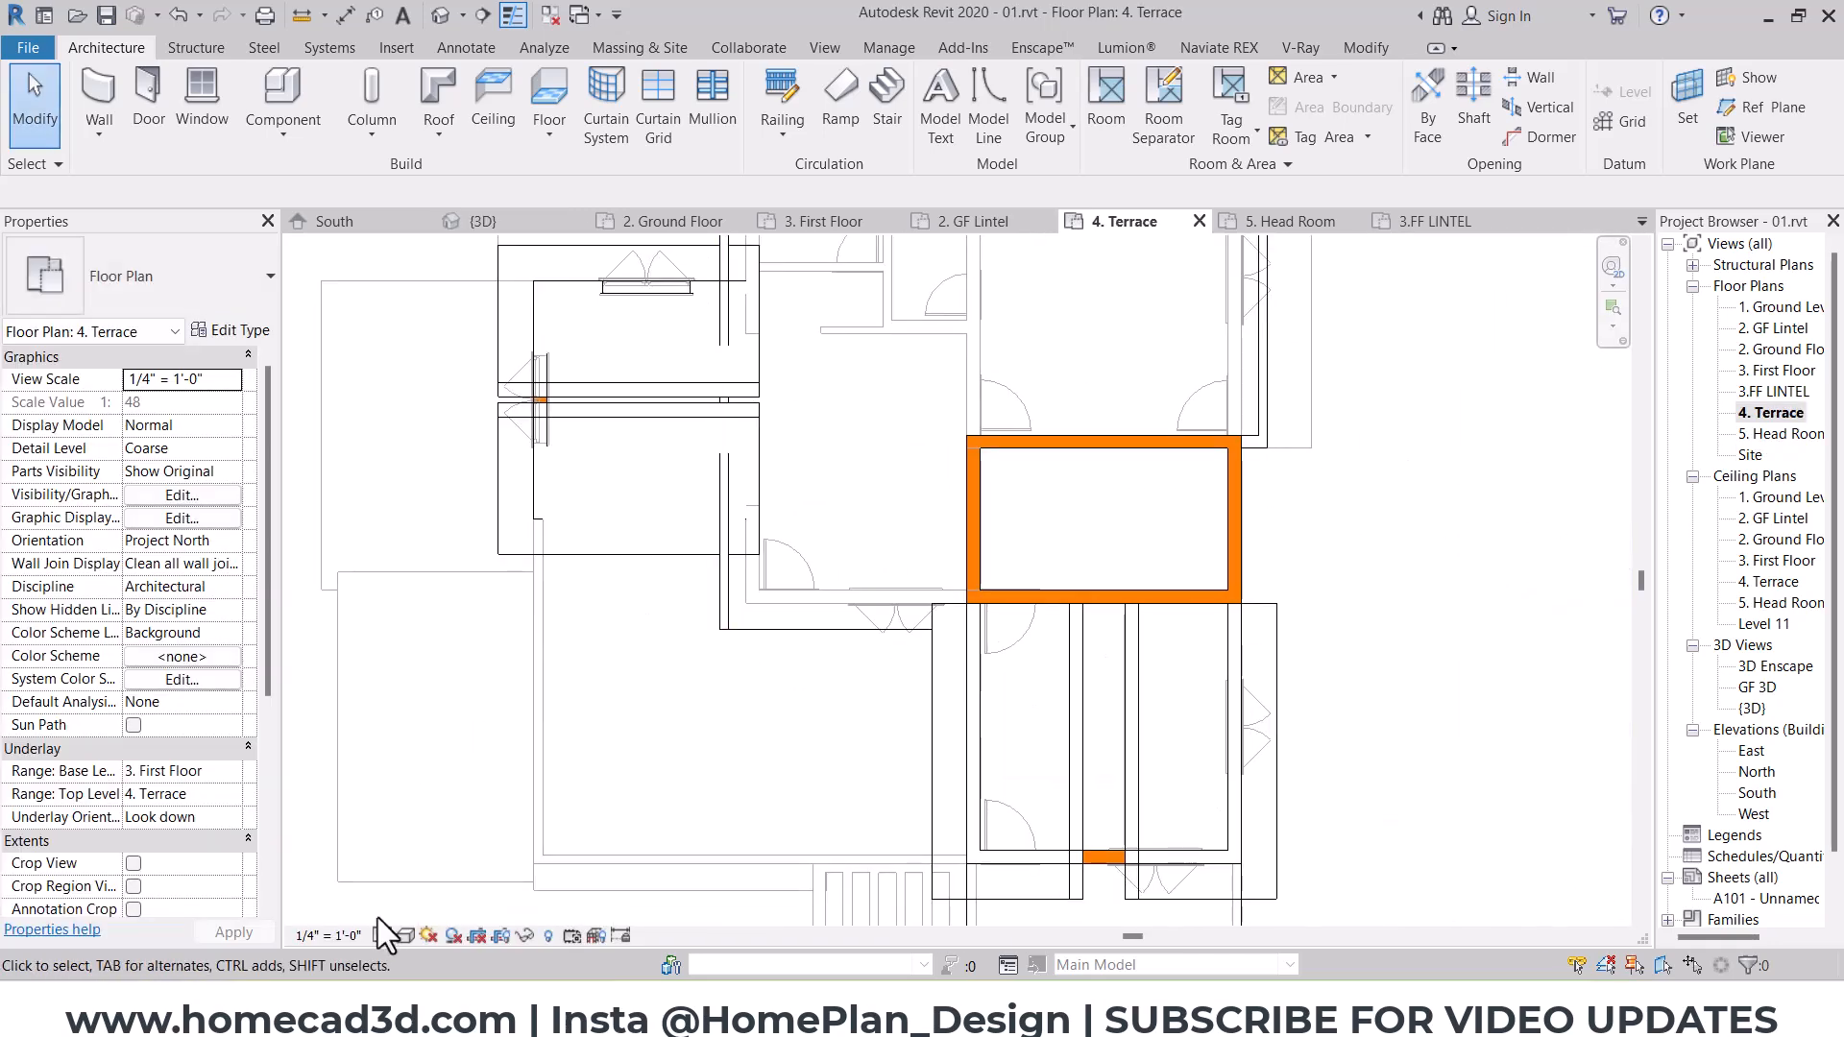
pyautogui.scroll(3, 716, 630)
pyautogui.click(724, 615)
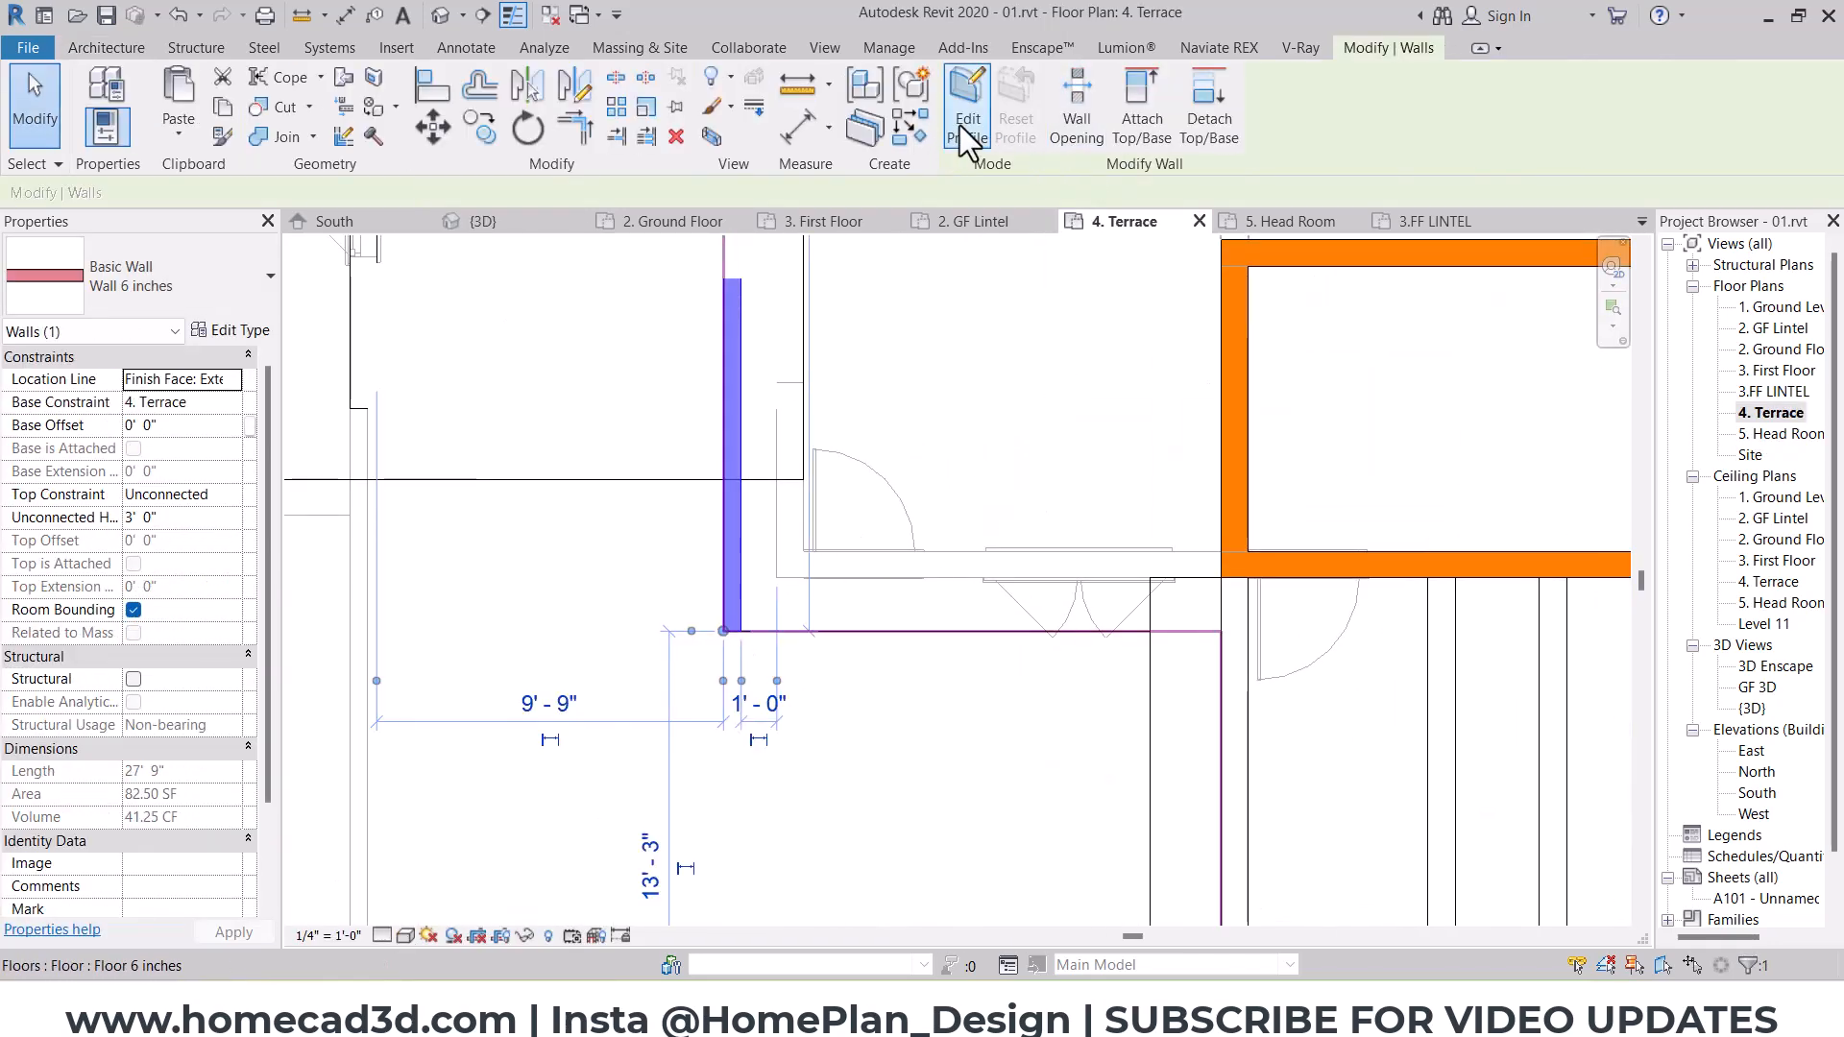
pyautogui.click(917, 129)
pyautogui.click(1221, 578)
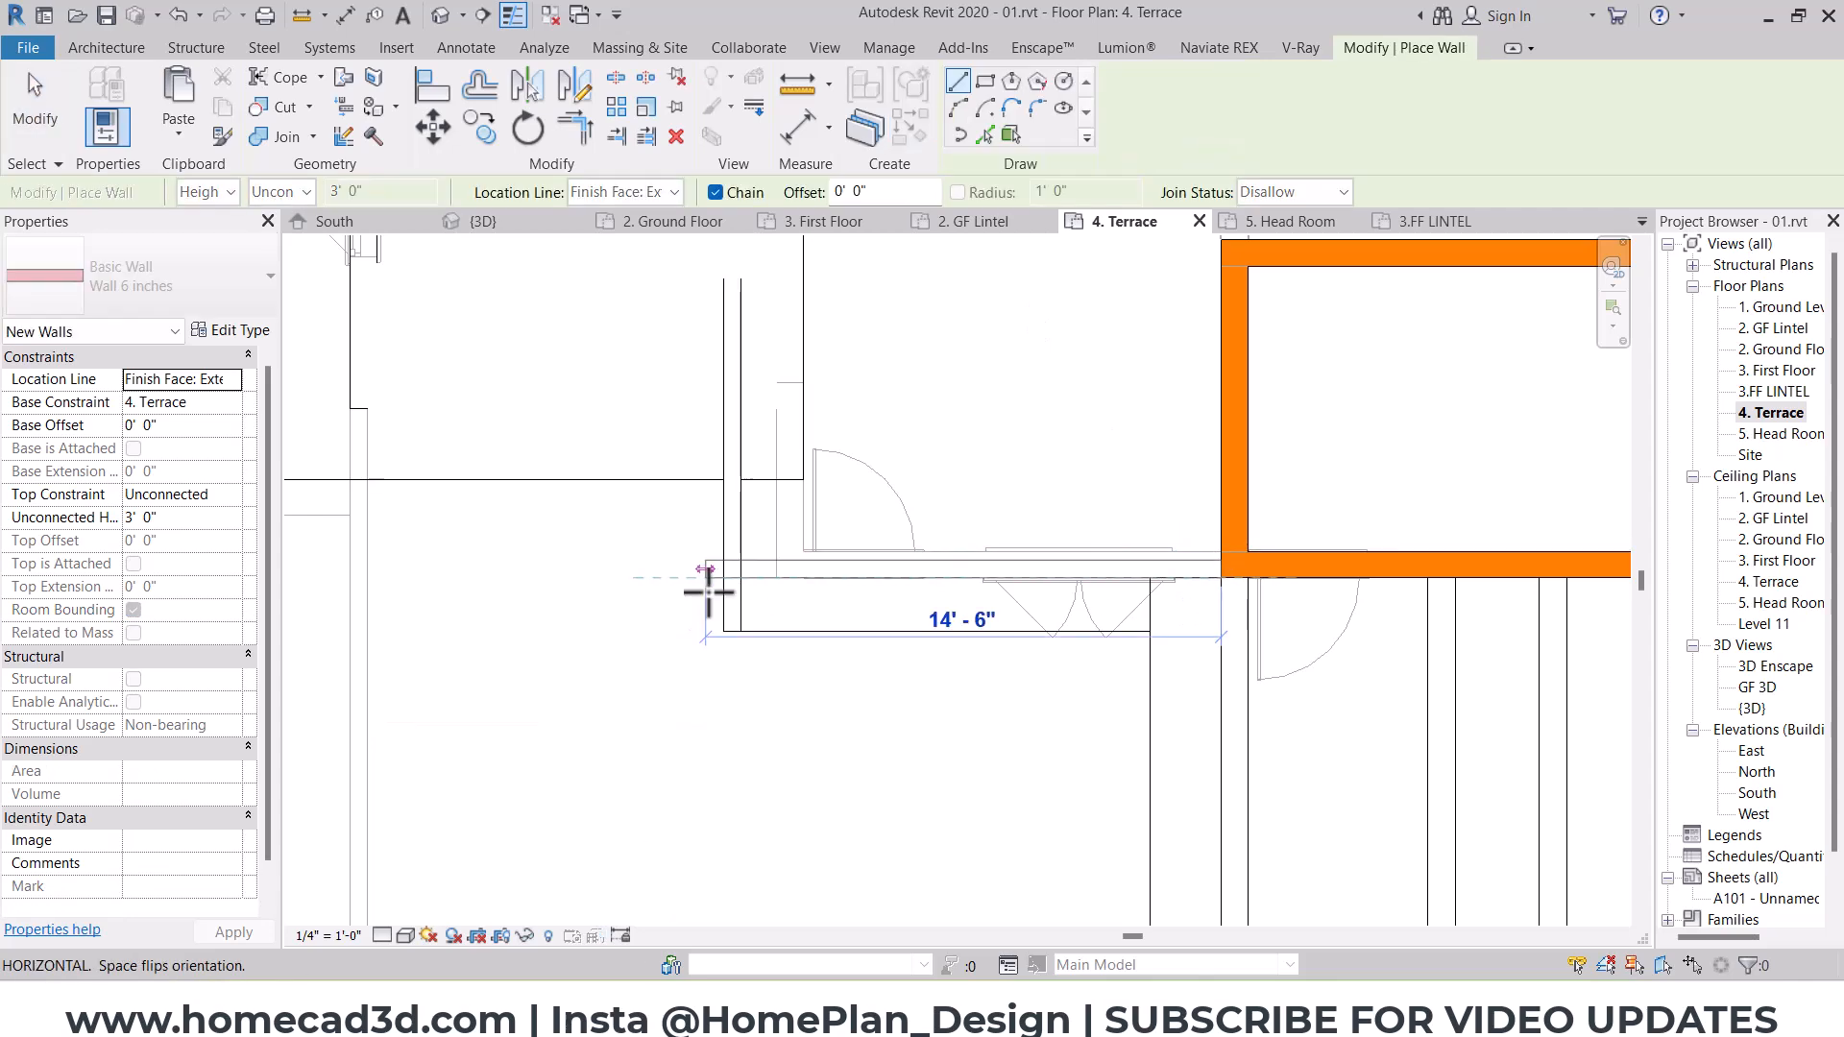
pyautogui.click(732, 578)
pyautogui.press('Escape')
pyautogui.press('Escape')
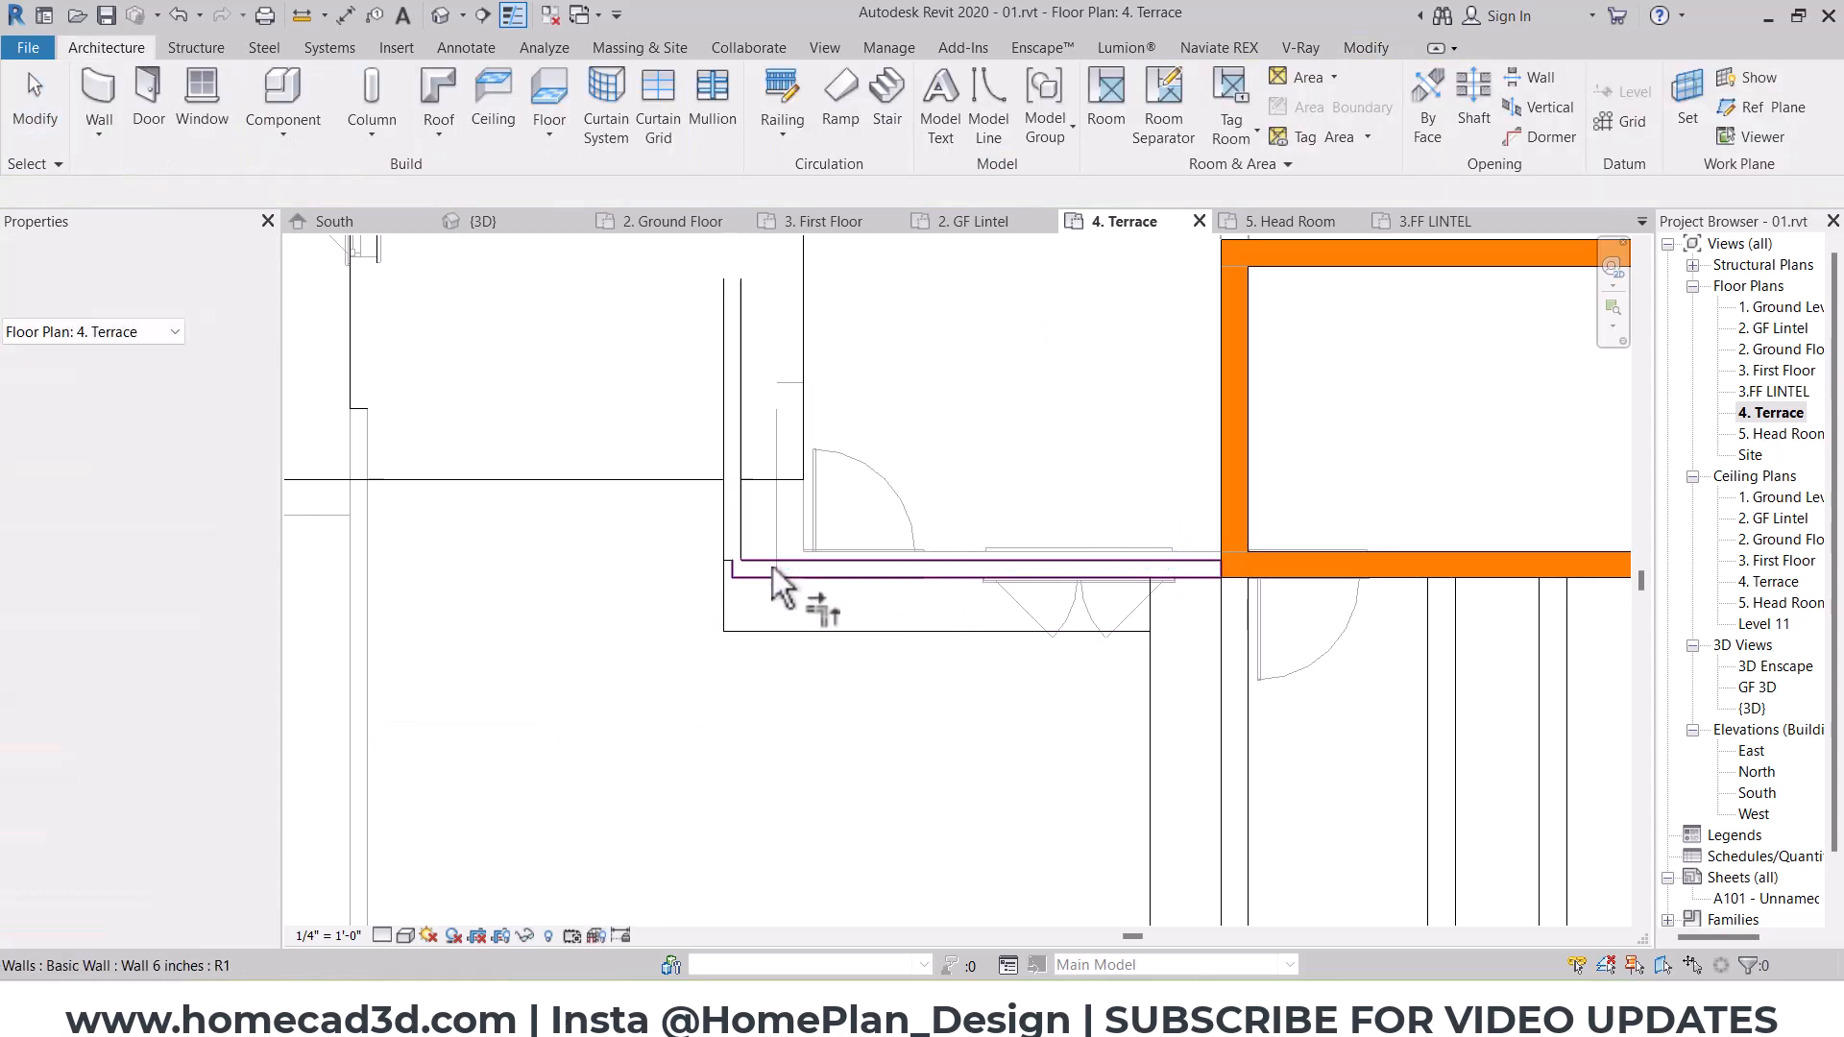
# Step: Close the corner between the west parapet and the new south parapet so their ends meet flush
pyautogui.scroll(3, 722, 557)
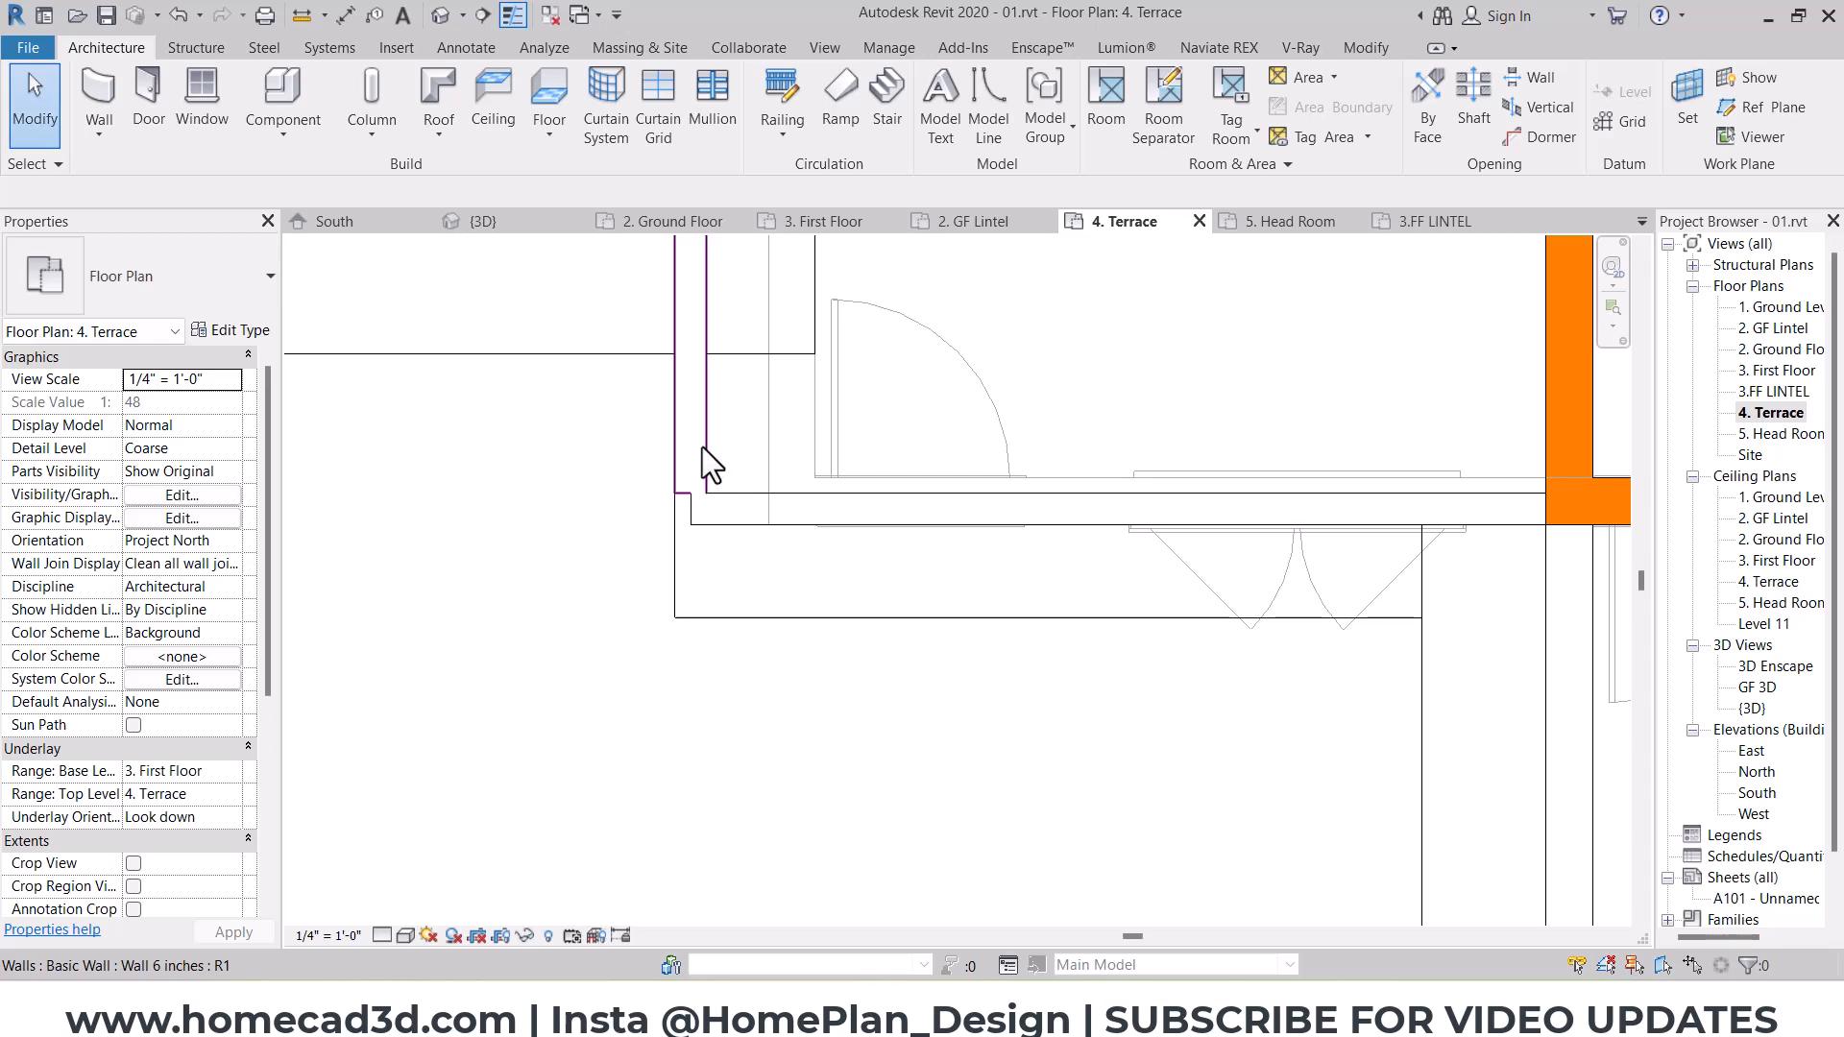
pyautogui.click(700, 450)
pyautogui.moveTo(676, 510); pyautogui.dragTo(674, 526)
pyautogui.press('Escape')
pyautogui.click(720, 517)
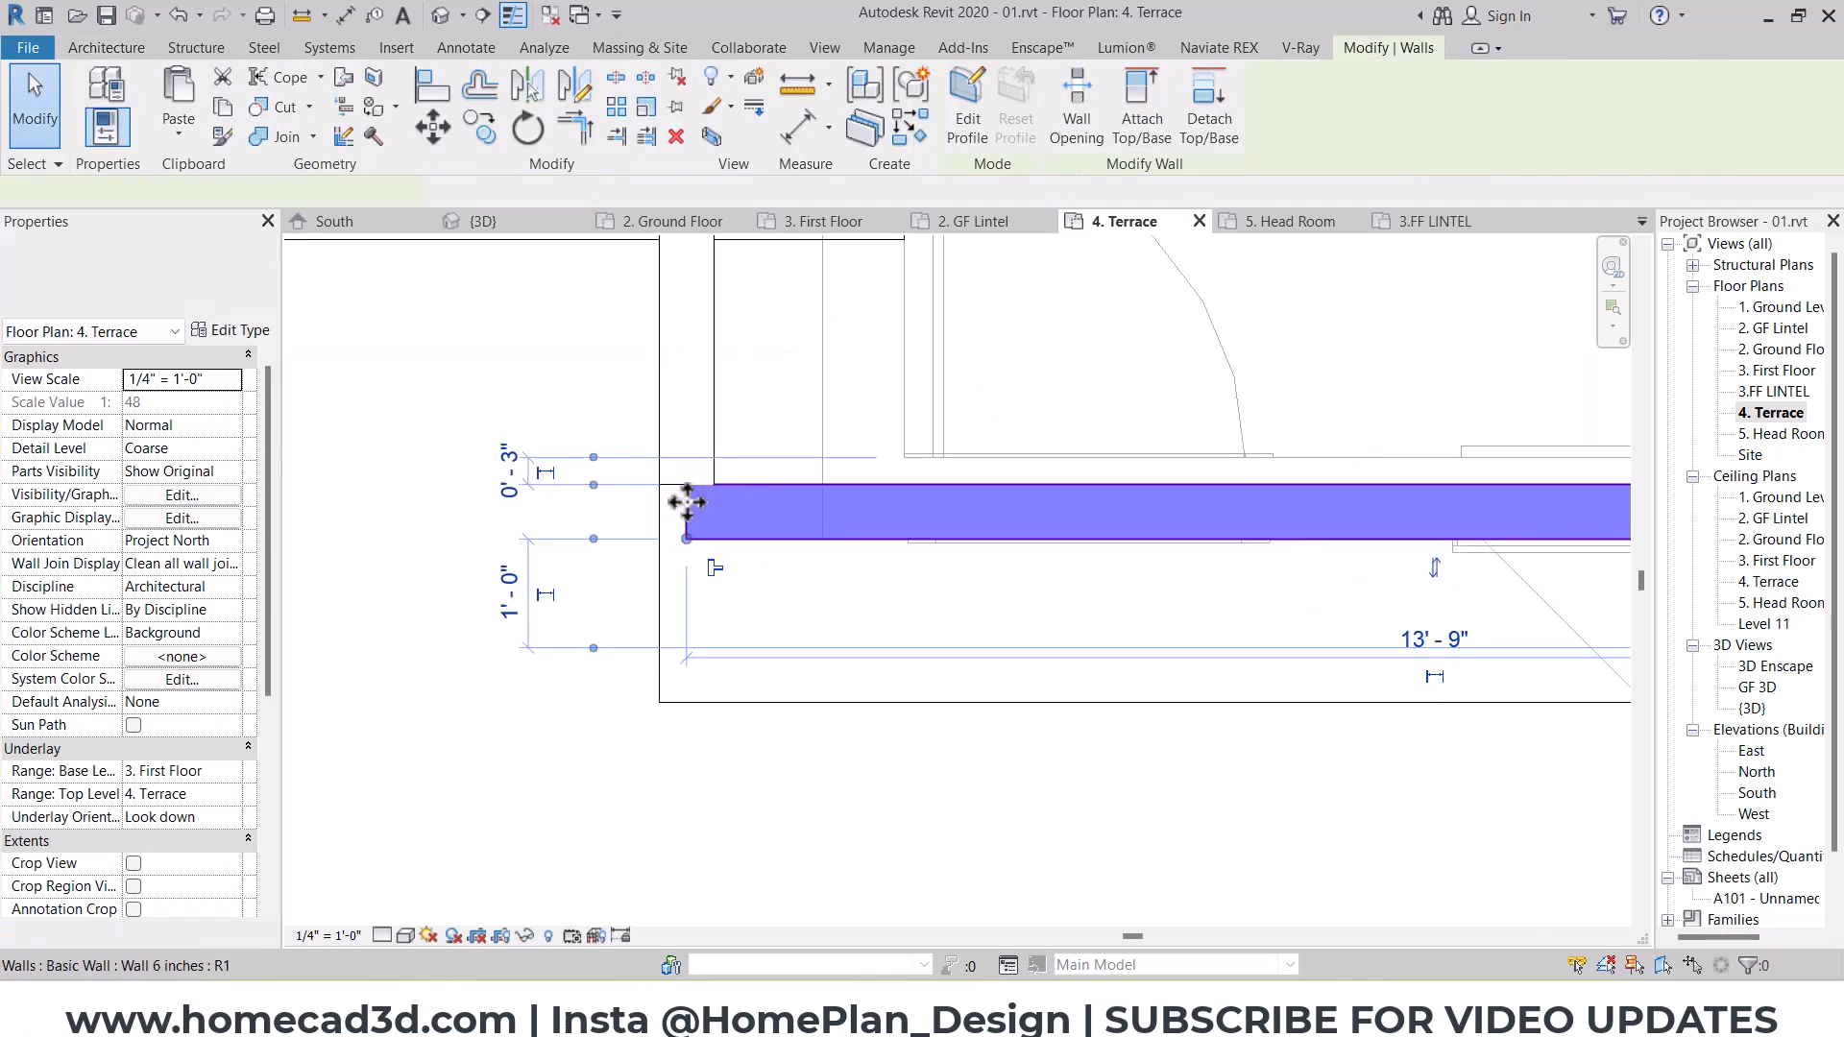
pyautogui.scroll(2, 673, 538)
pyautogui.press('Escape')
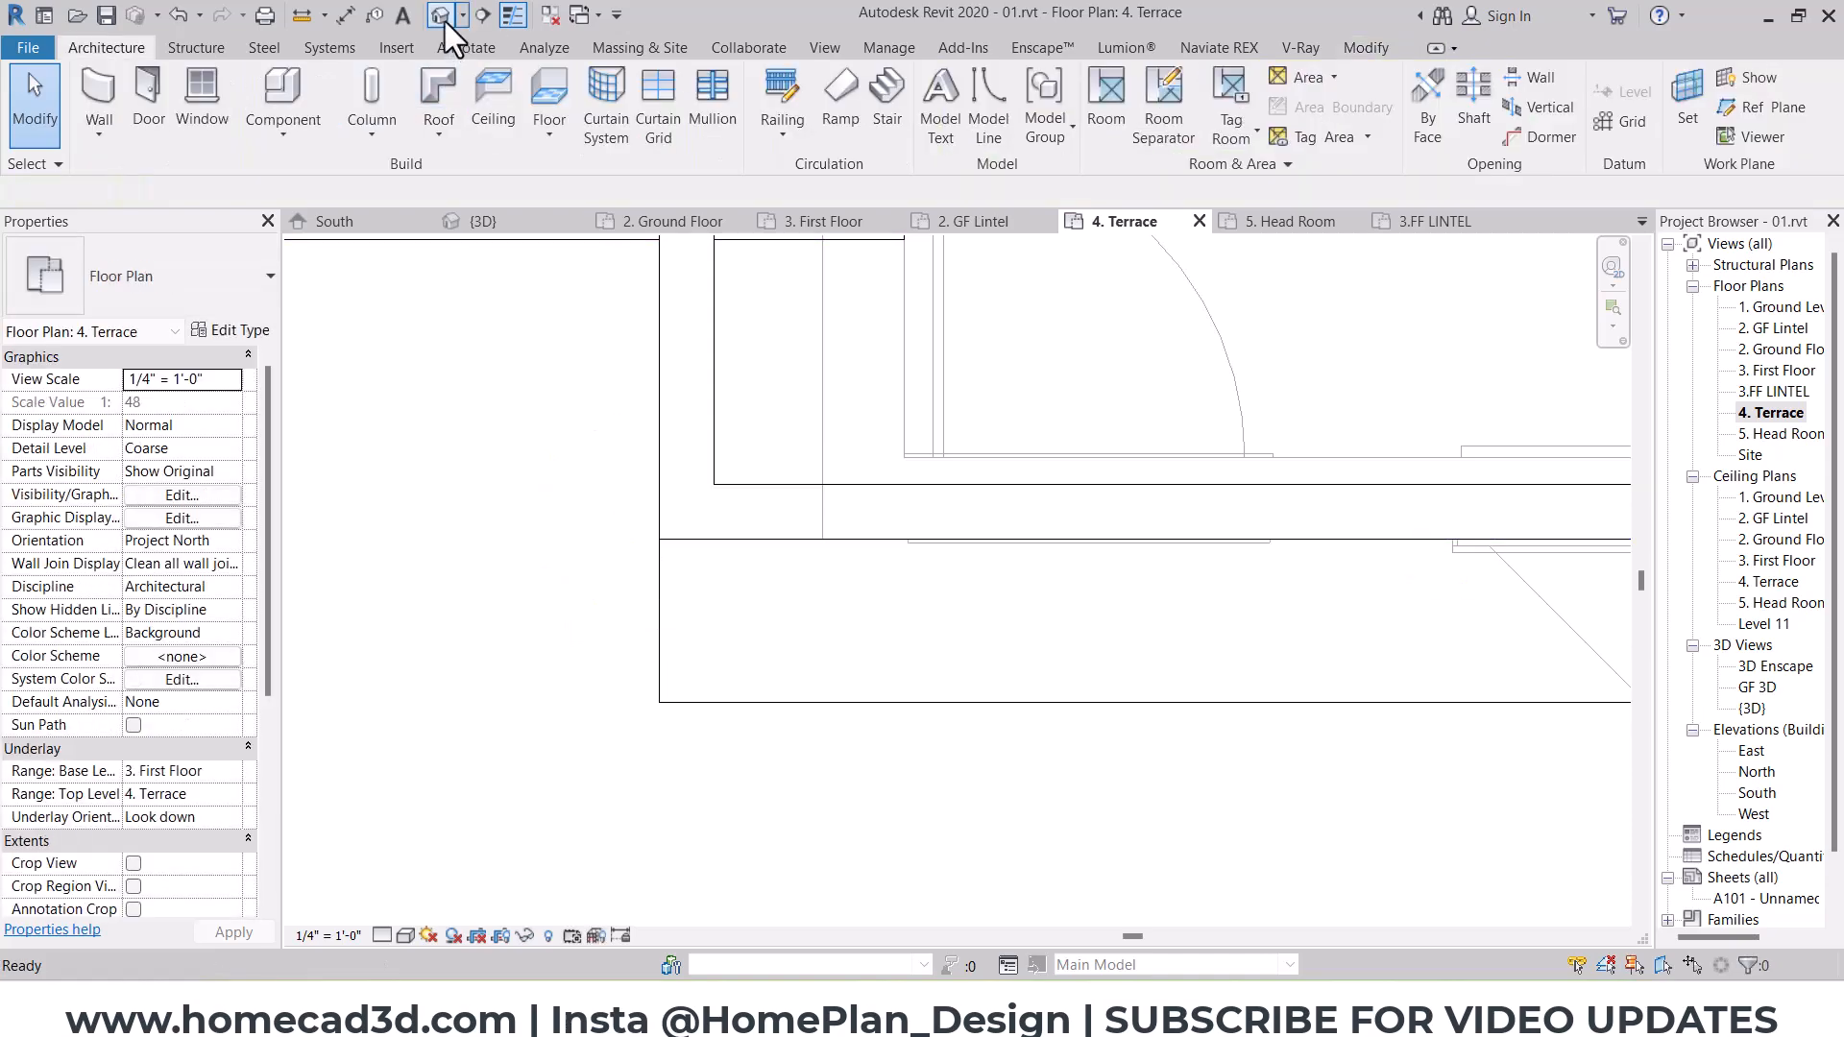
# Step: Edit the 4. Terrace floor's boundary, aligning its south edge with the outer face of the door-and-window wall, and finish the floor
pyautogui.click(441, 16)
pyautogui.scroll(-4, 1045, 541)
pyautogui.keyDown('shift'); pyautogui.moveTo(1047, 528); pyautogui.dragTo(1079, 580, button='middle'); pyautogui.keyUp('shift')
pyautogui.scroll(2, 990, 528)
pyautogui.click(961, 527)
pyautogui.keyDown('shift'); pyautogui.moveTo(960, 526); pyautogui.dragTo(980, 518, button='middle'); pyautogui.keyUp('shift')
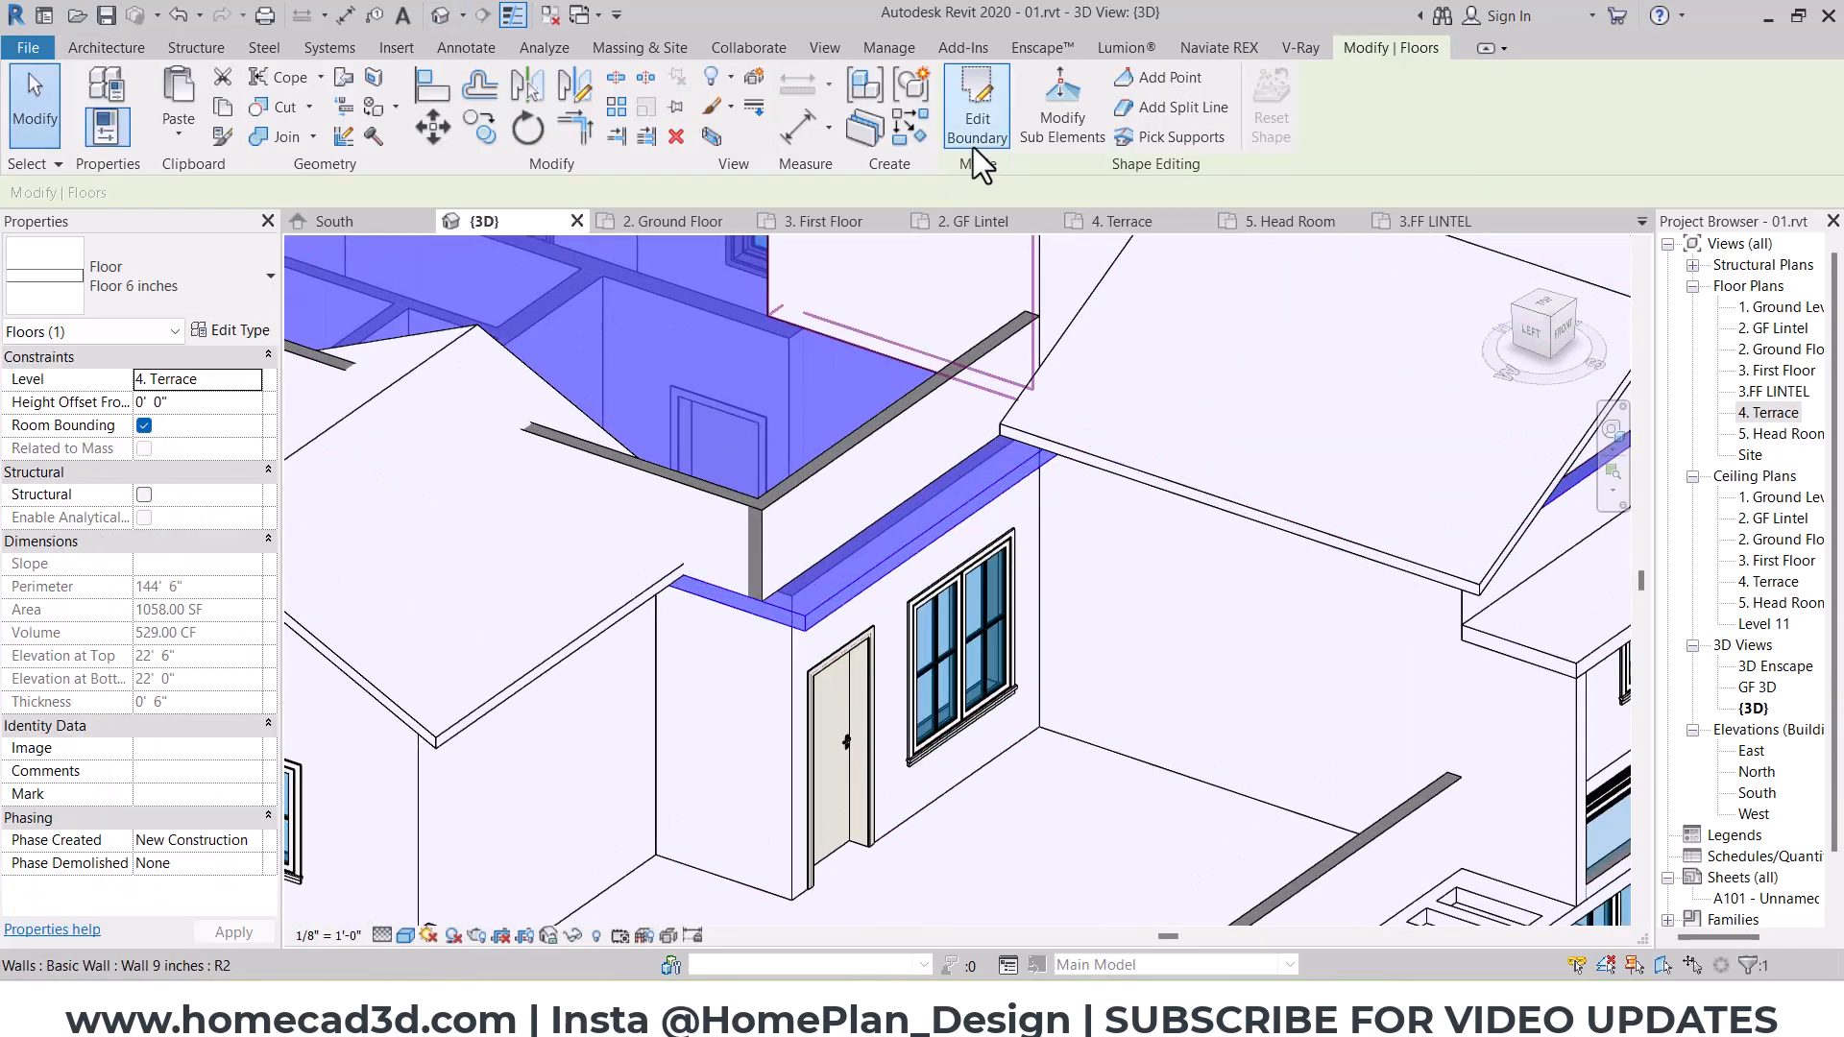
pyautogui.scroll(1, 903, 599)
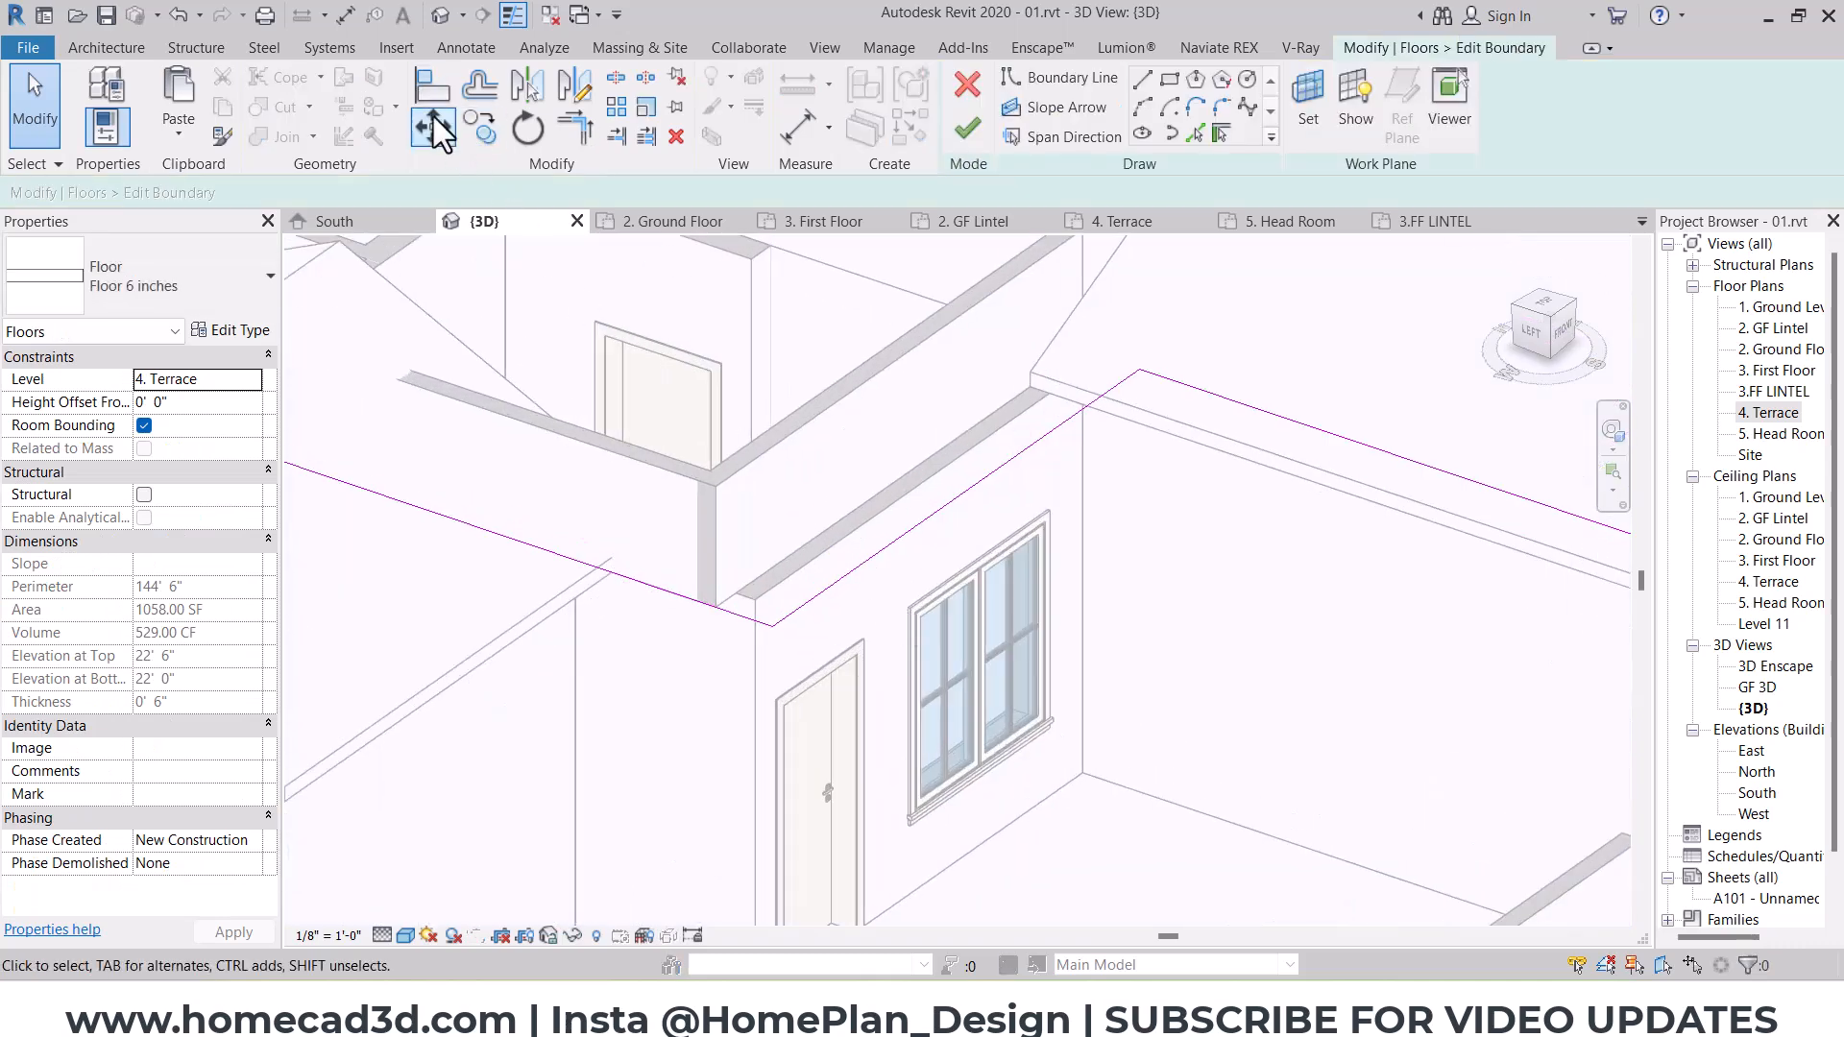
pyautogui.press('a')
pyautogui.press('l')
pyautogui.click(867, 567)
pyautogui.click(951, 329)
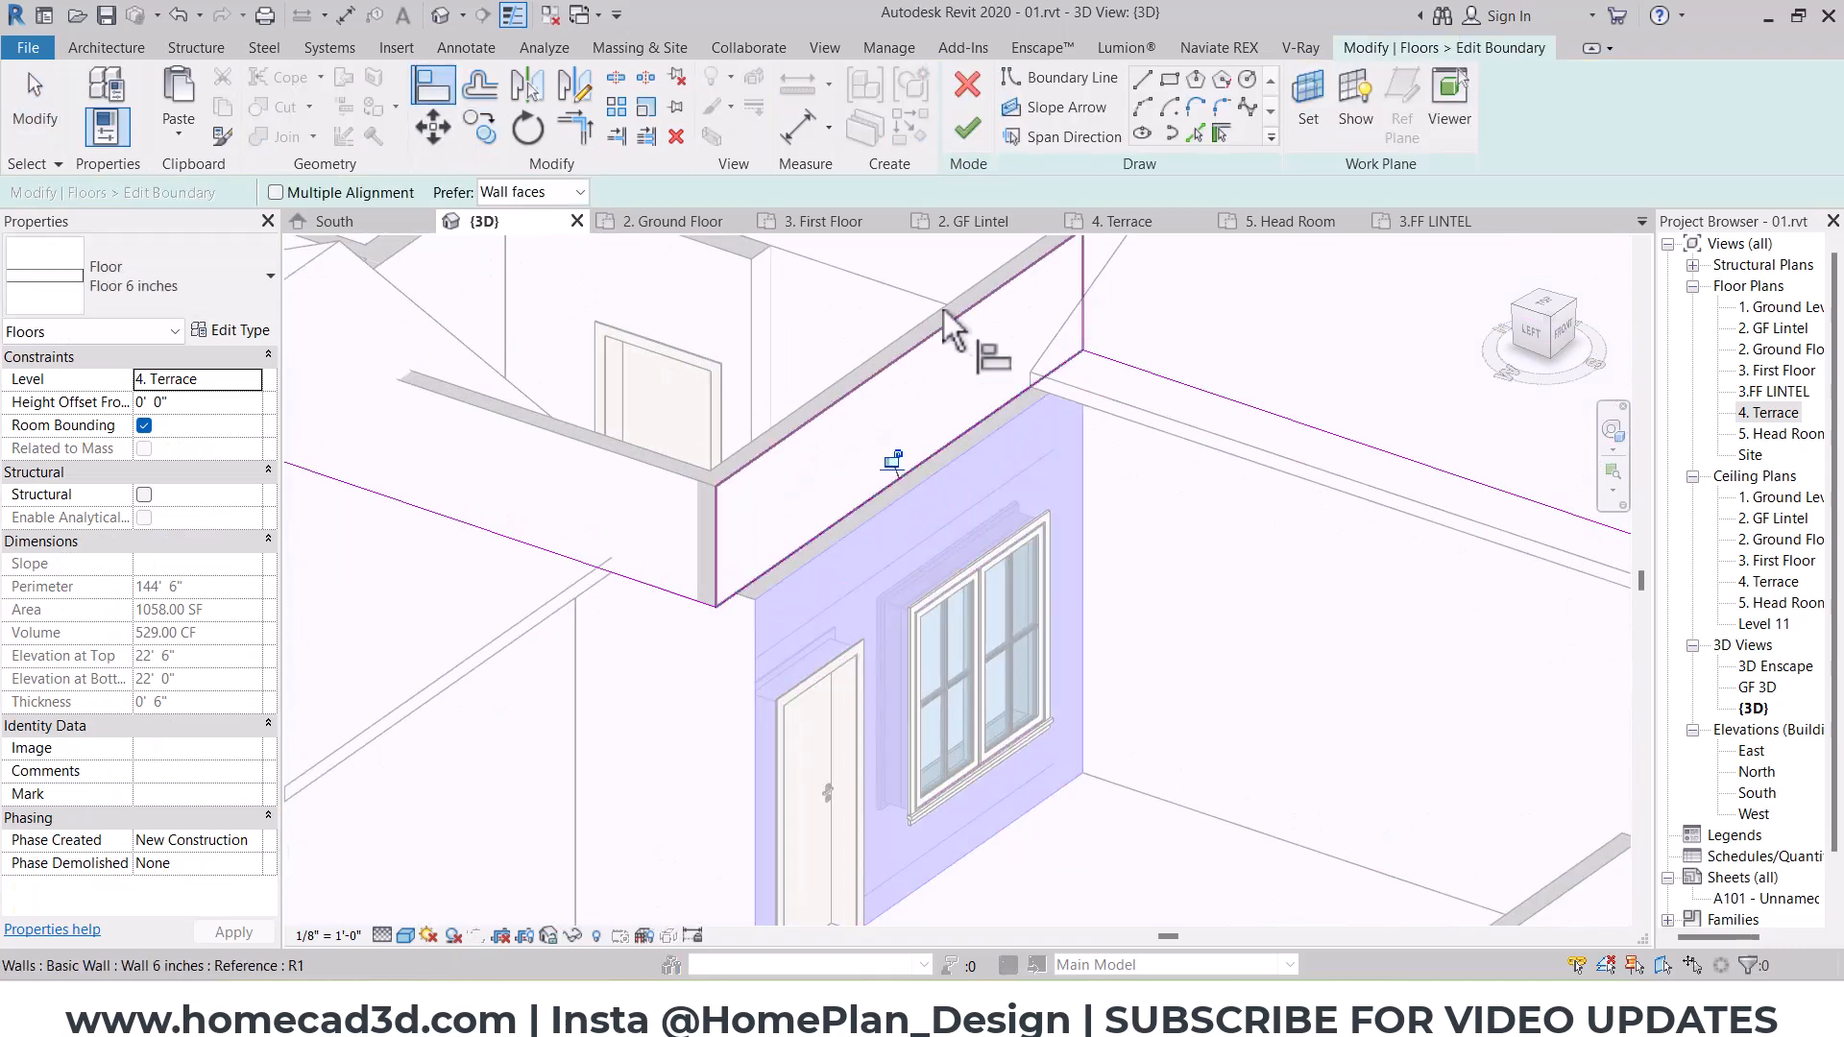
pyautogui.click(967, 130)
pyautogui.click(1006, 526)
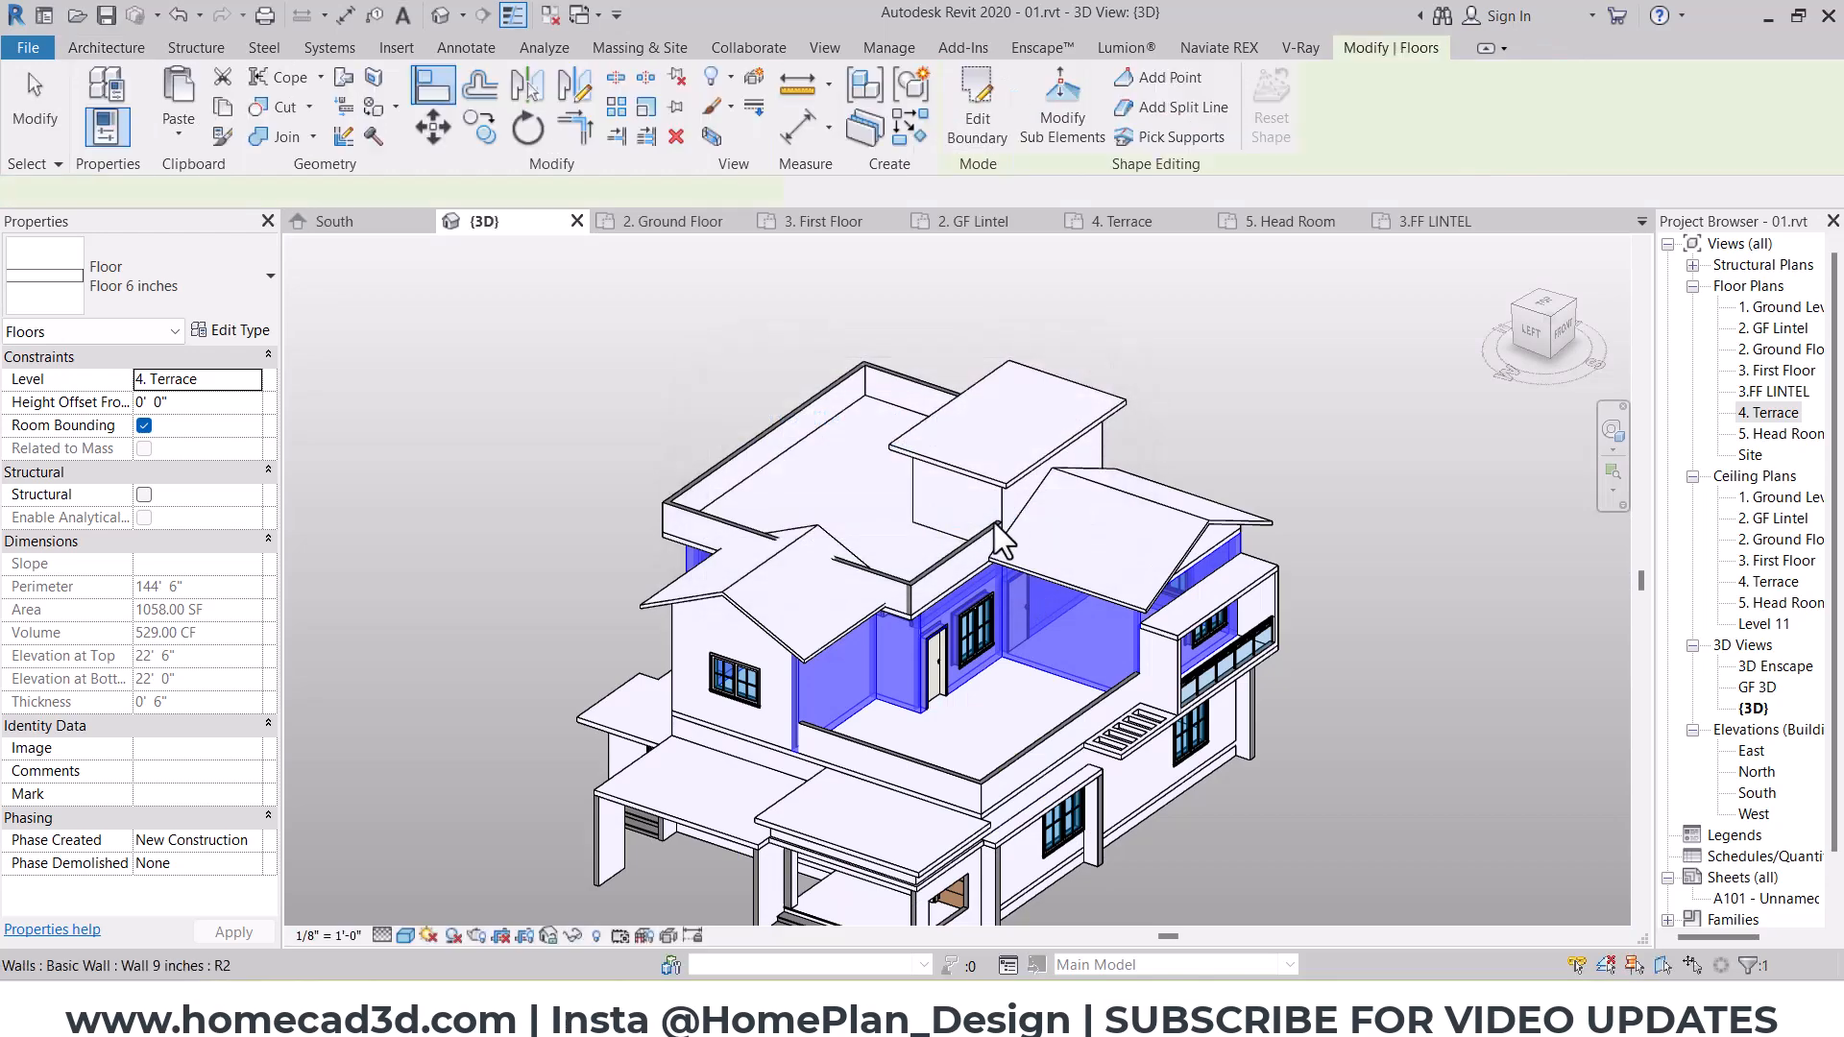
pyautogui.press('Escape')
pyautogui.scroll(-4, 819, 559)
pyautogui.click(1026, 580)
pyautogui.keyDown('shift'); pyautogui.moveTo(935, 625); pyautogui.dragTo(902, 503, button='middle'); pyautogui.keyUp('shift')
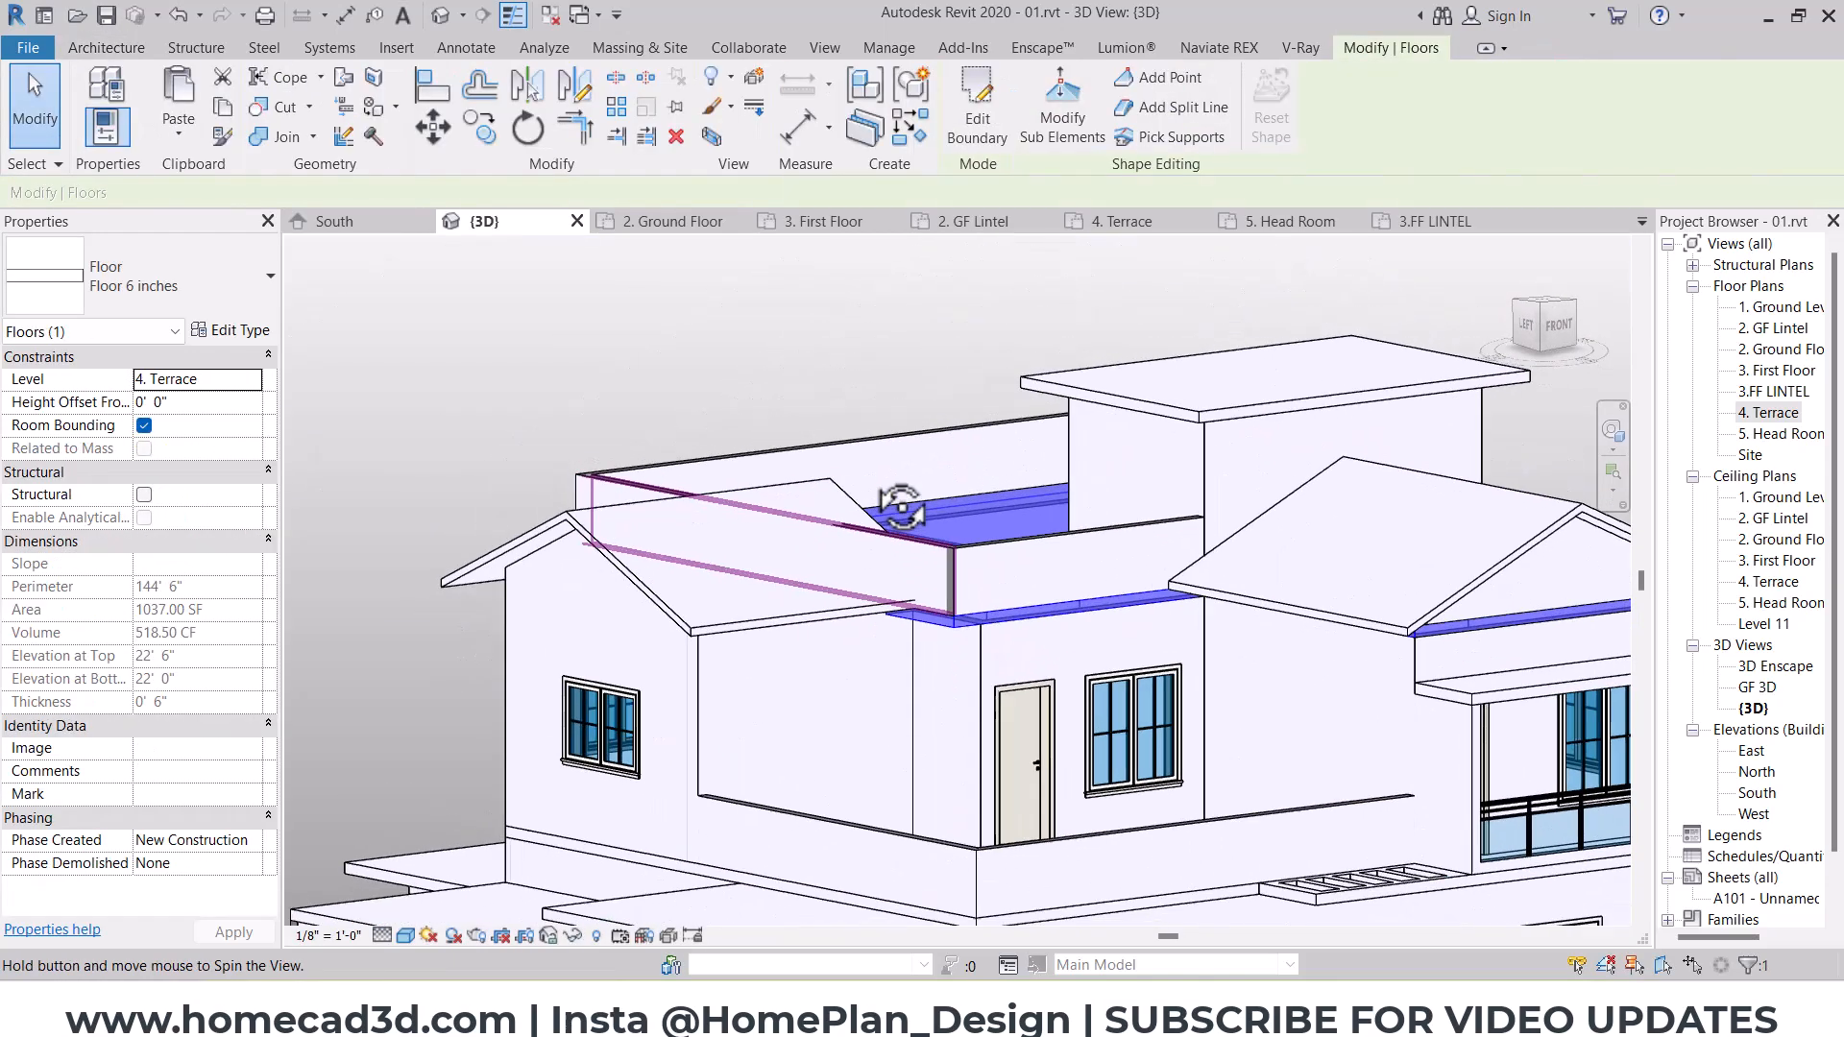
pyautogui.keyDown('shift'); pyautogui.moveTo(954, 620); pyautogui.dragTo(1033, 509, button='middle'); pyautogui.keyUp('shift')
pyautogui.press('Escape')
# Step: In the 3.FF LINTEL plan, start a 6-inch floor and sketch a rectangular boundary just south of the terrace edge, west of the gable-roofed room
pyautogui.doubleClick(1773, 391)
pyautogui.scroll(-3, 896, 629)
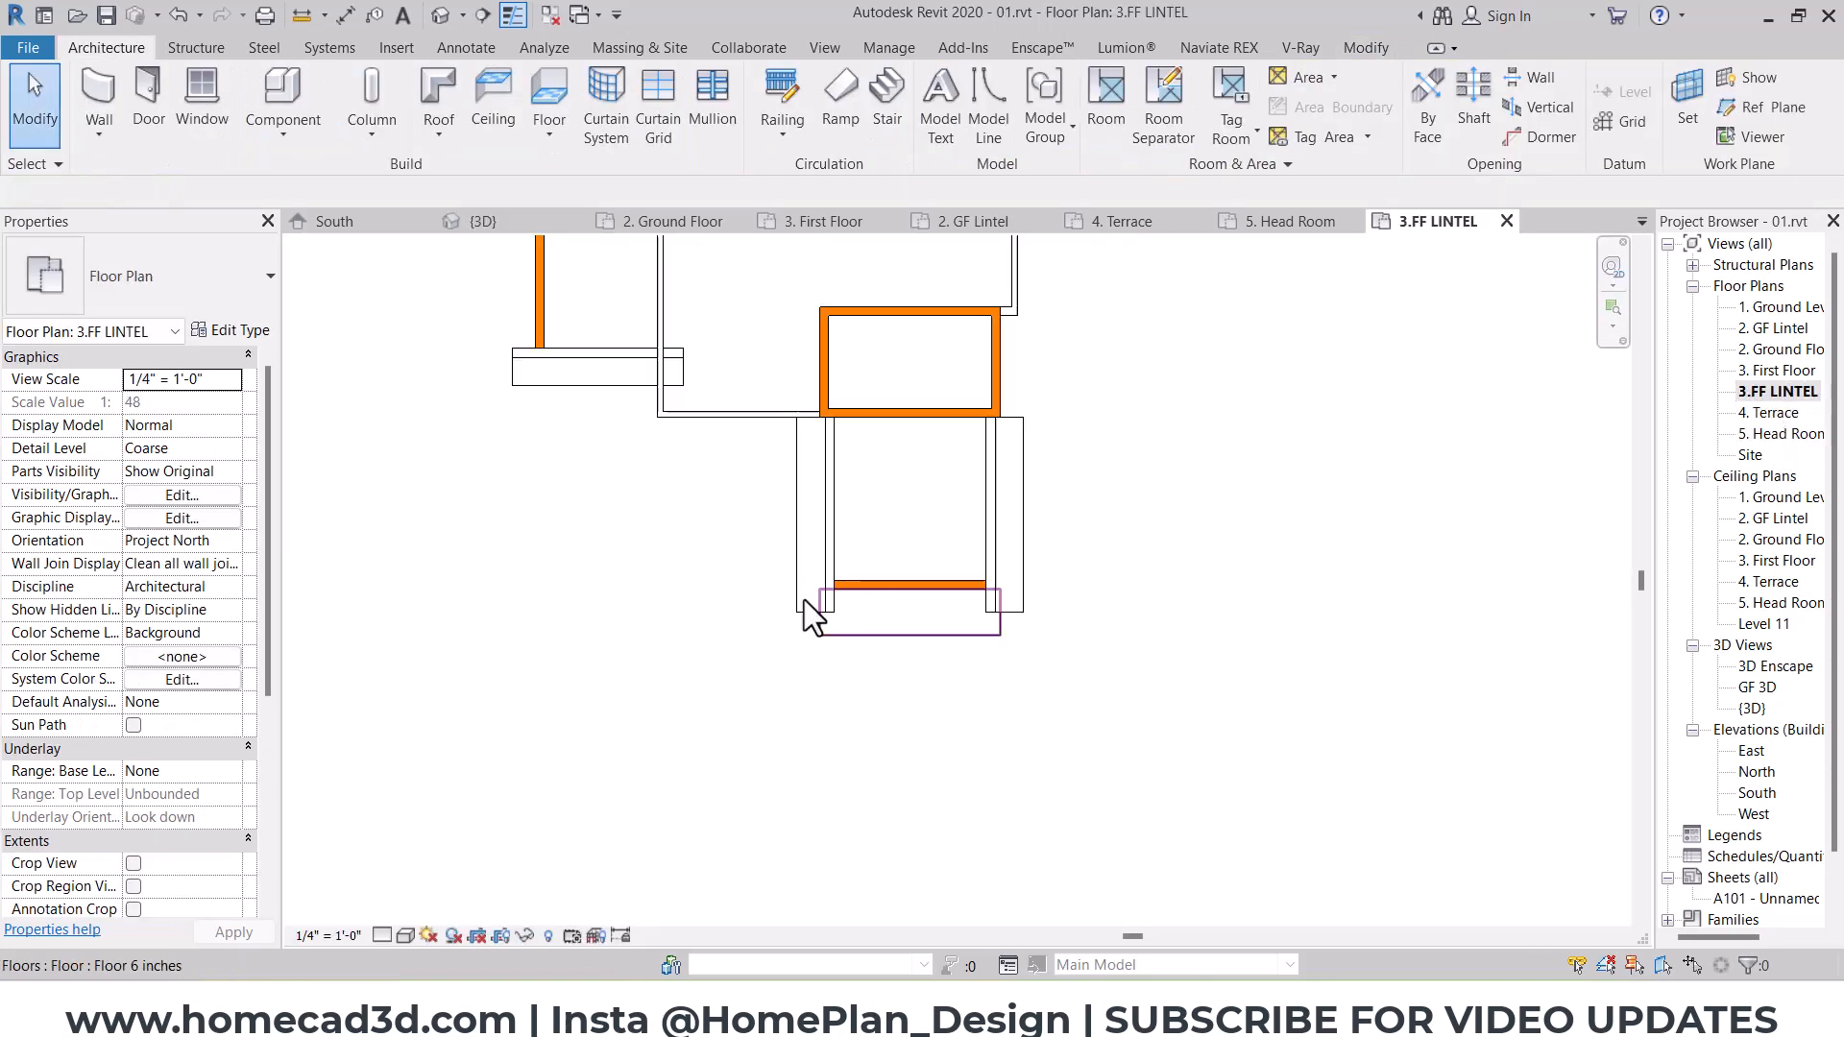
pyautogui.scroll(2, 896, 630)
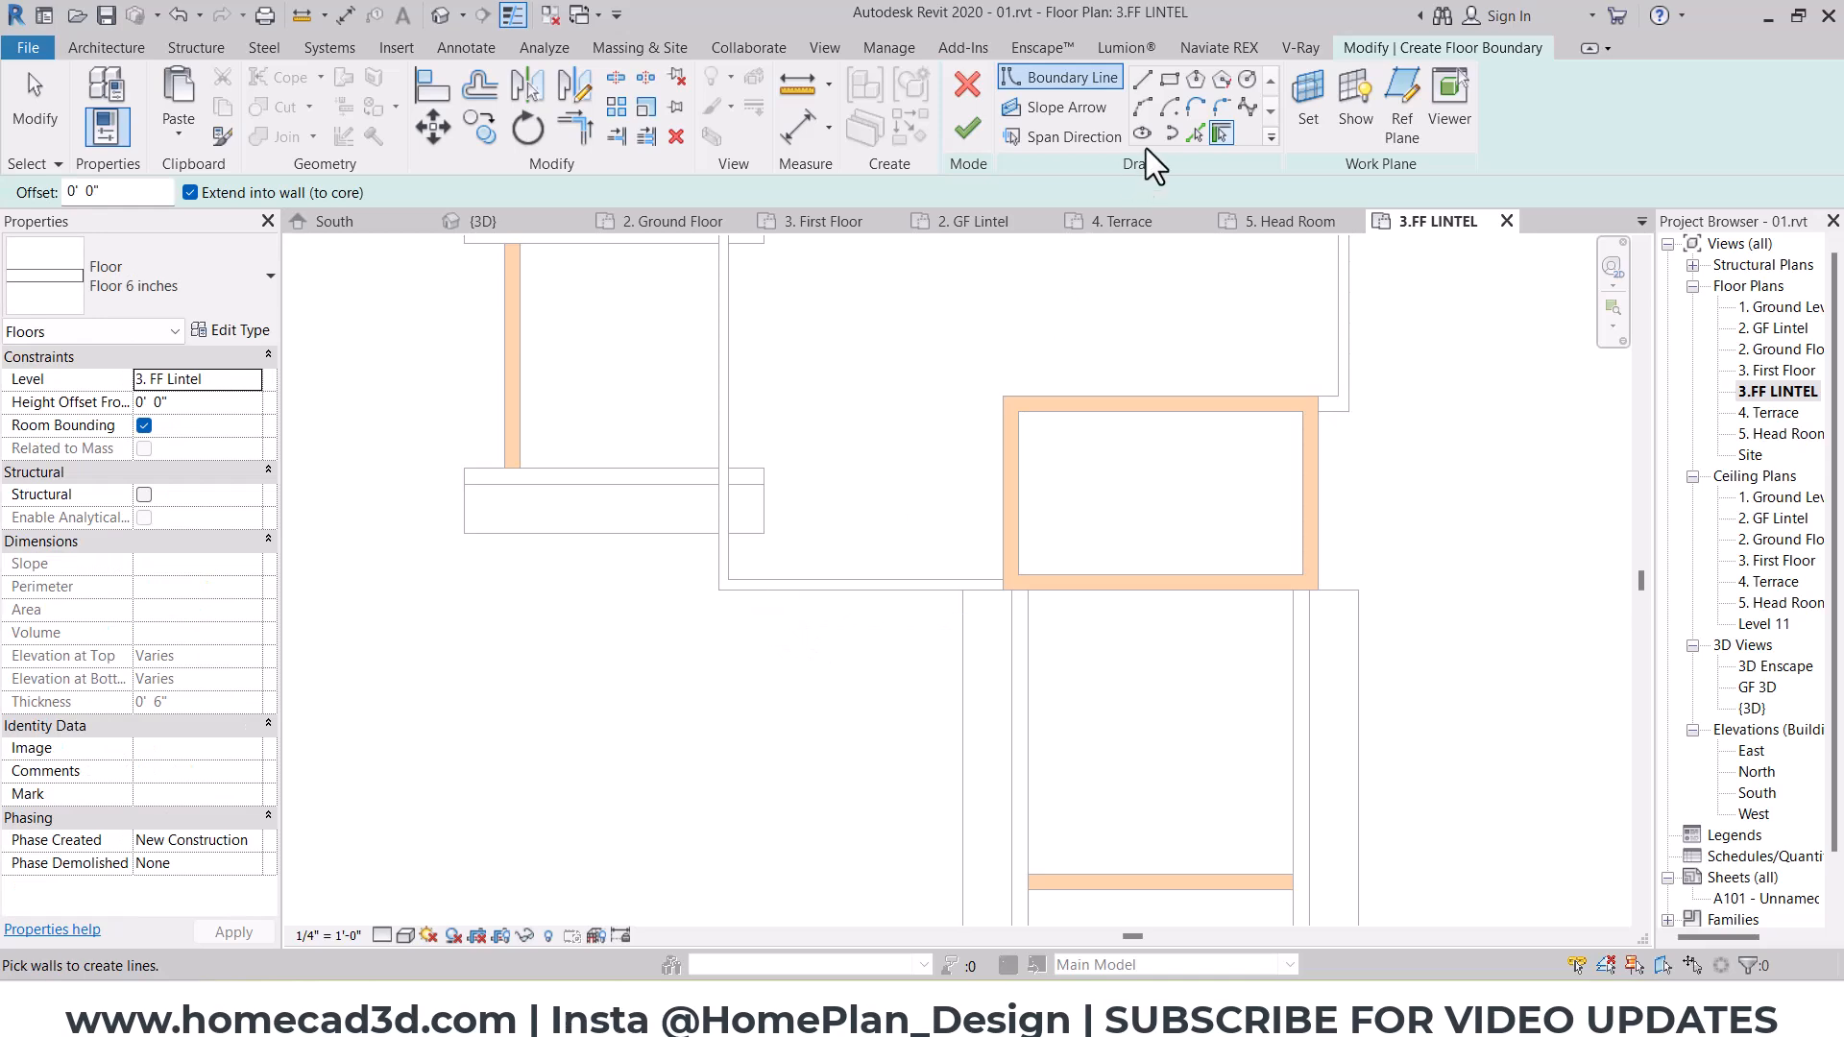
pyautogui.click(719, 620)
pyautogui.click(870, 732)
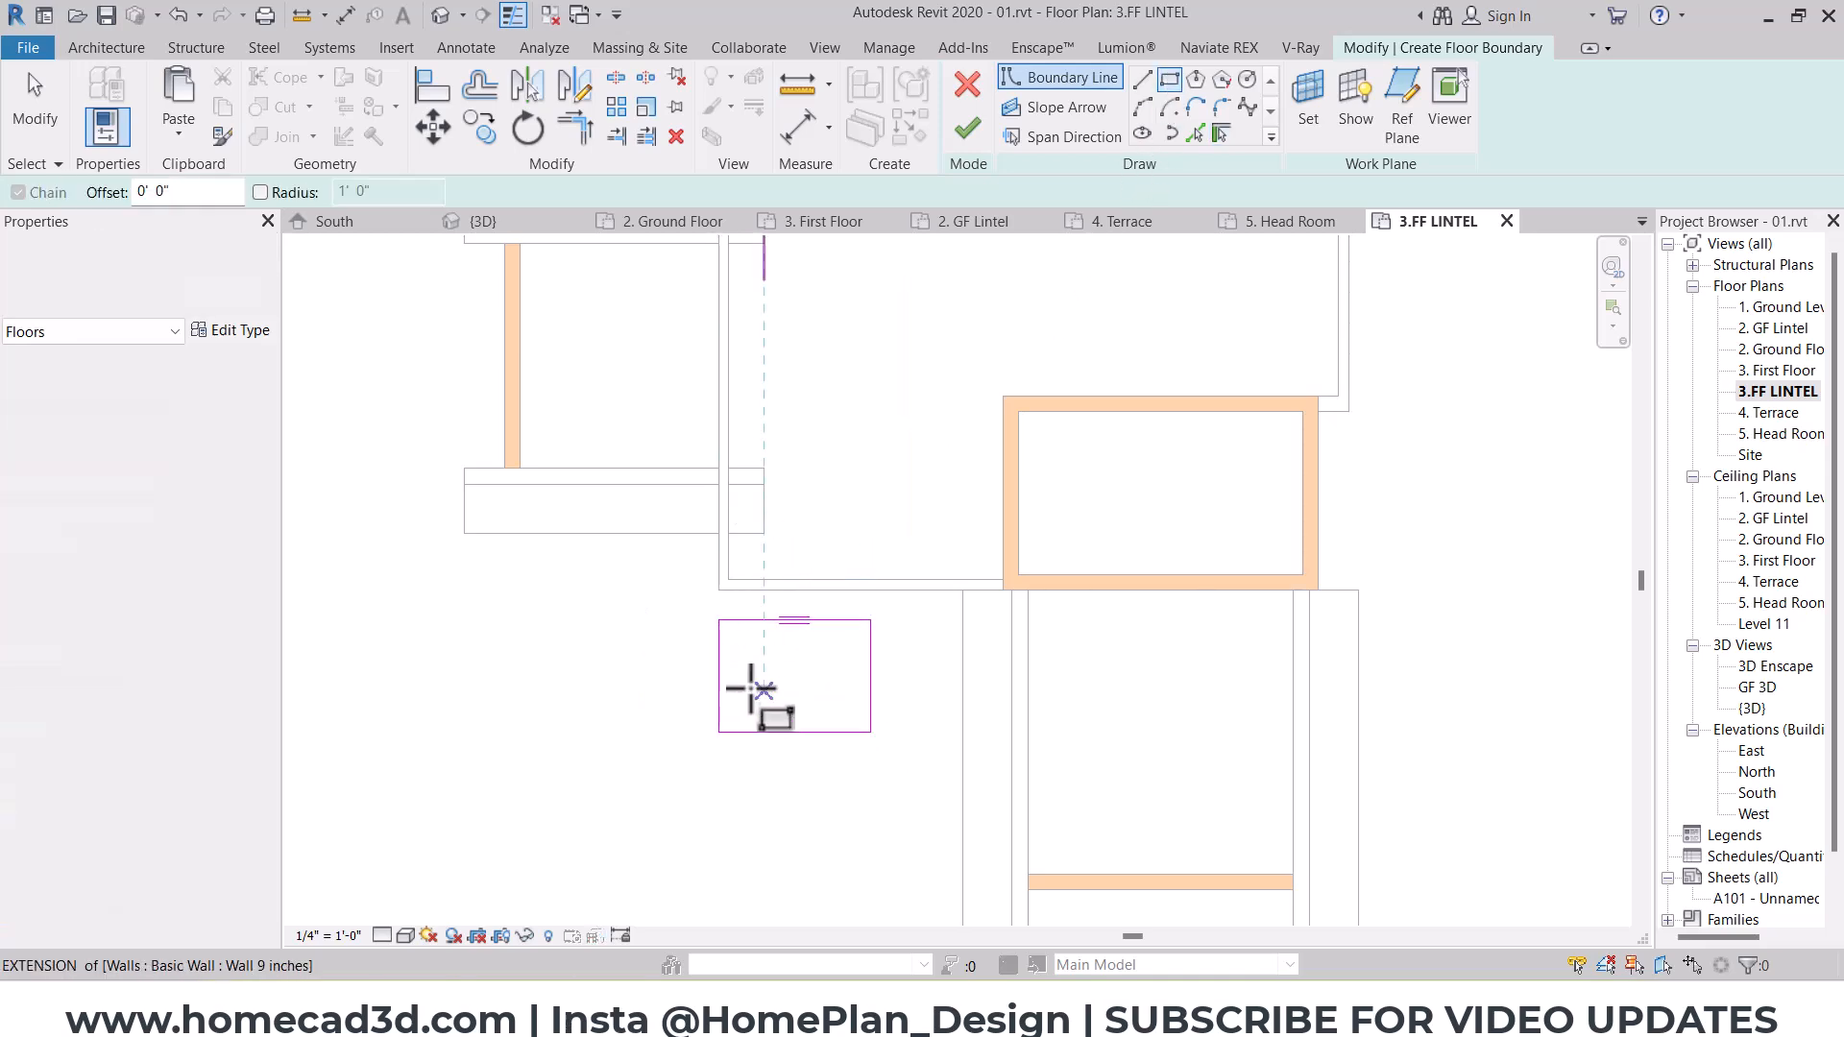
# Step: In 3D, align the boundary's back edge with the door-and-window wall, its east edge with the side wall, and its west edge with the wall's end
pyautogui.click(442, 19)
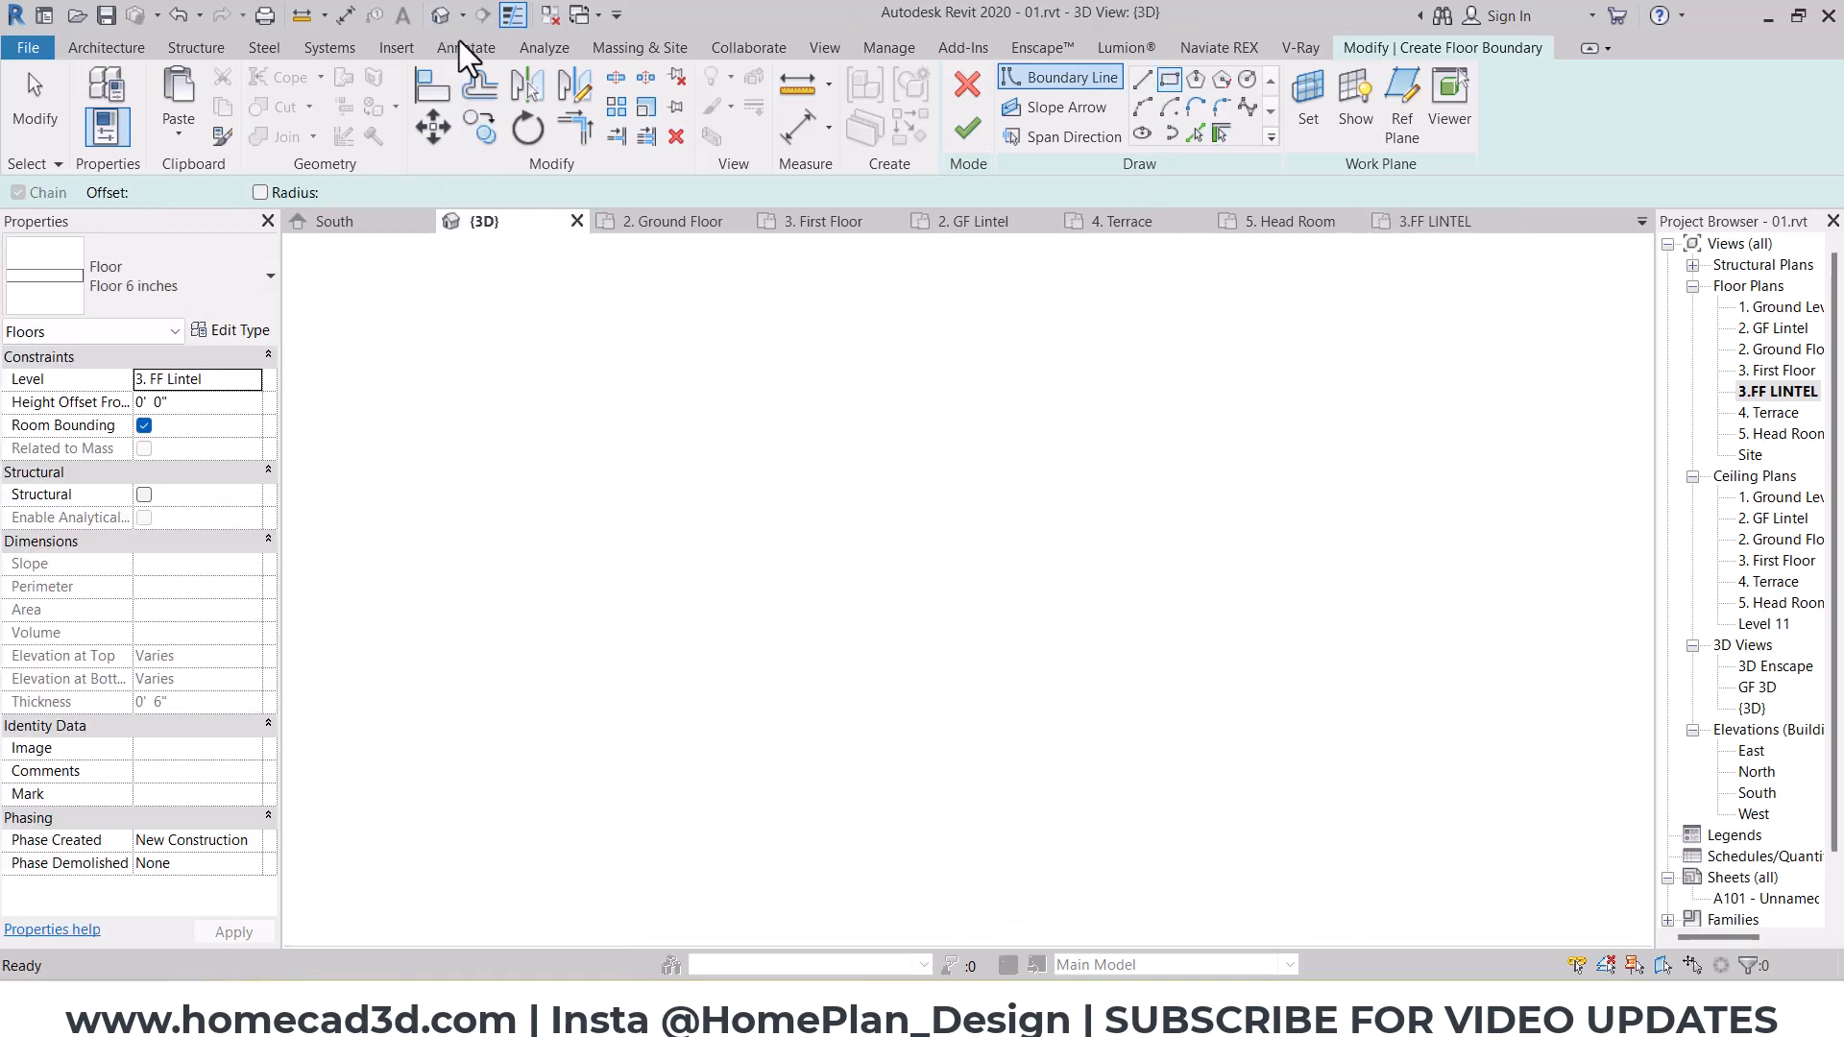
pyautogui.click(423, 101)
pyautogui.scroll(2, 996, 679)
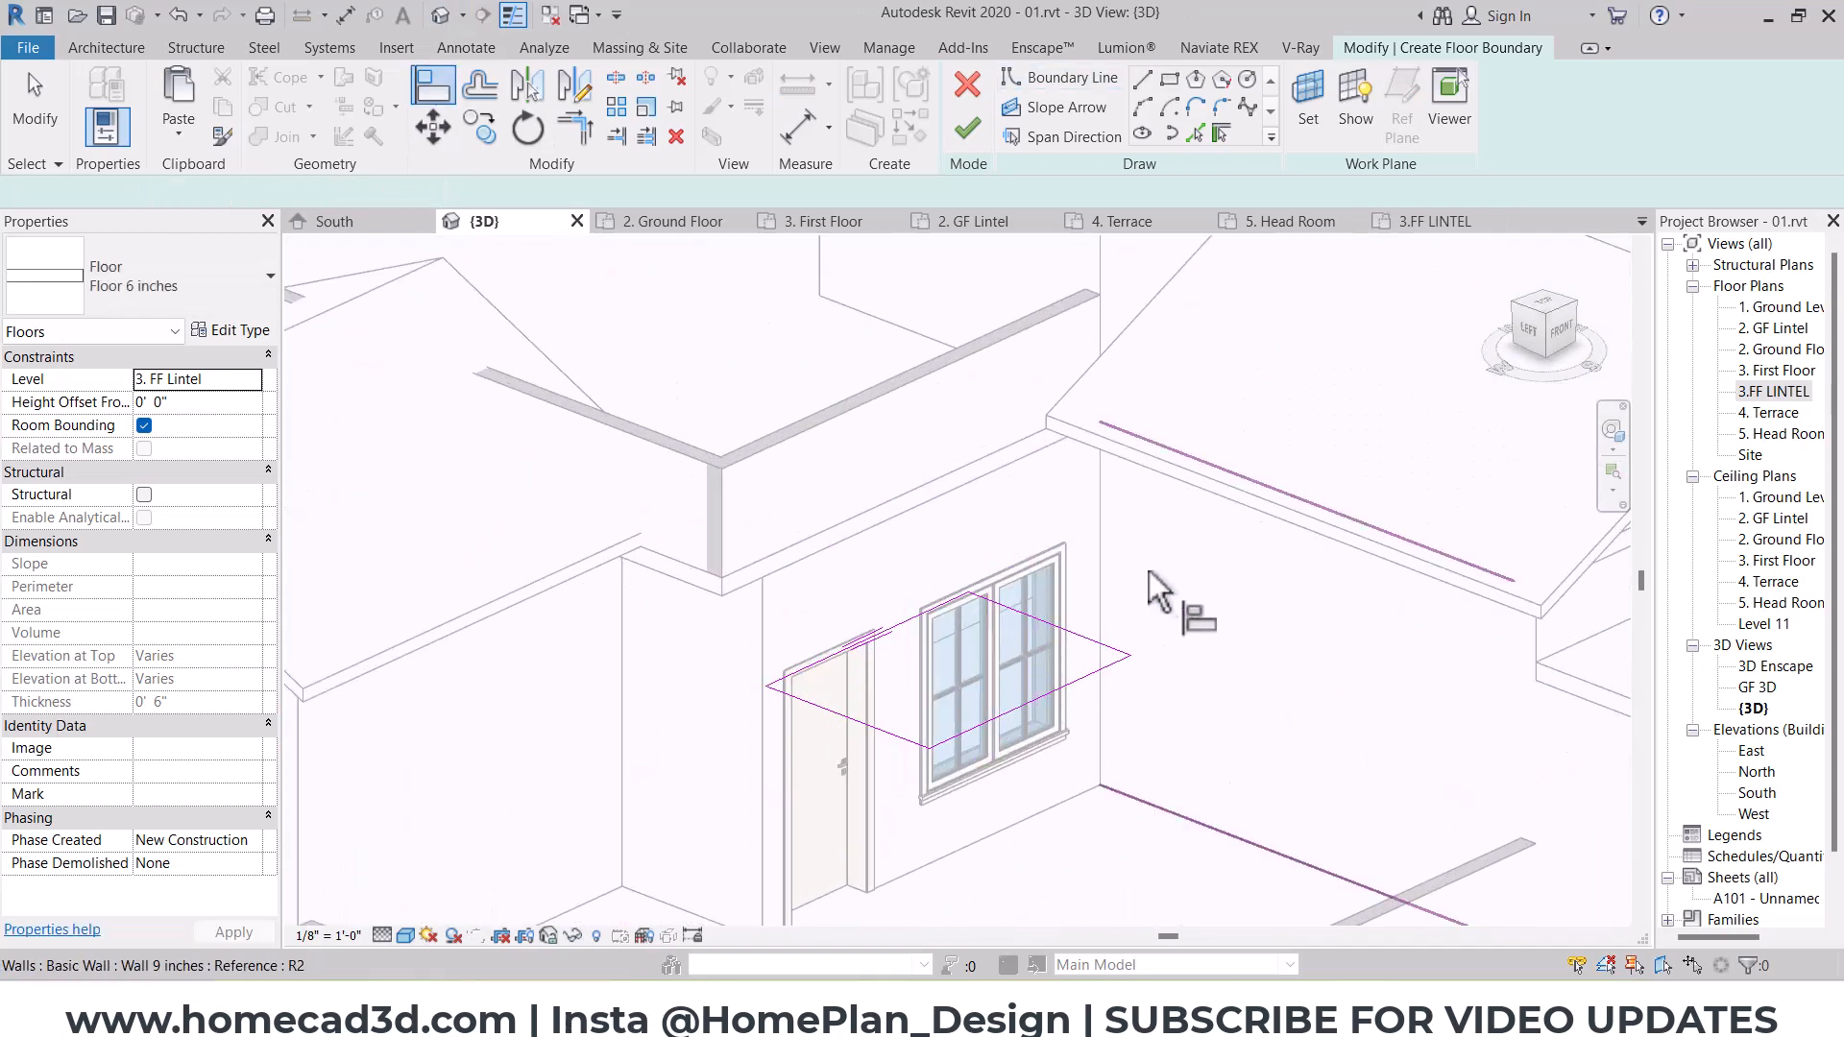
pyautogui.click(1083, 642)
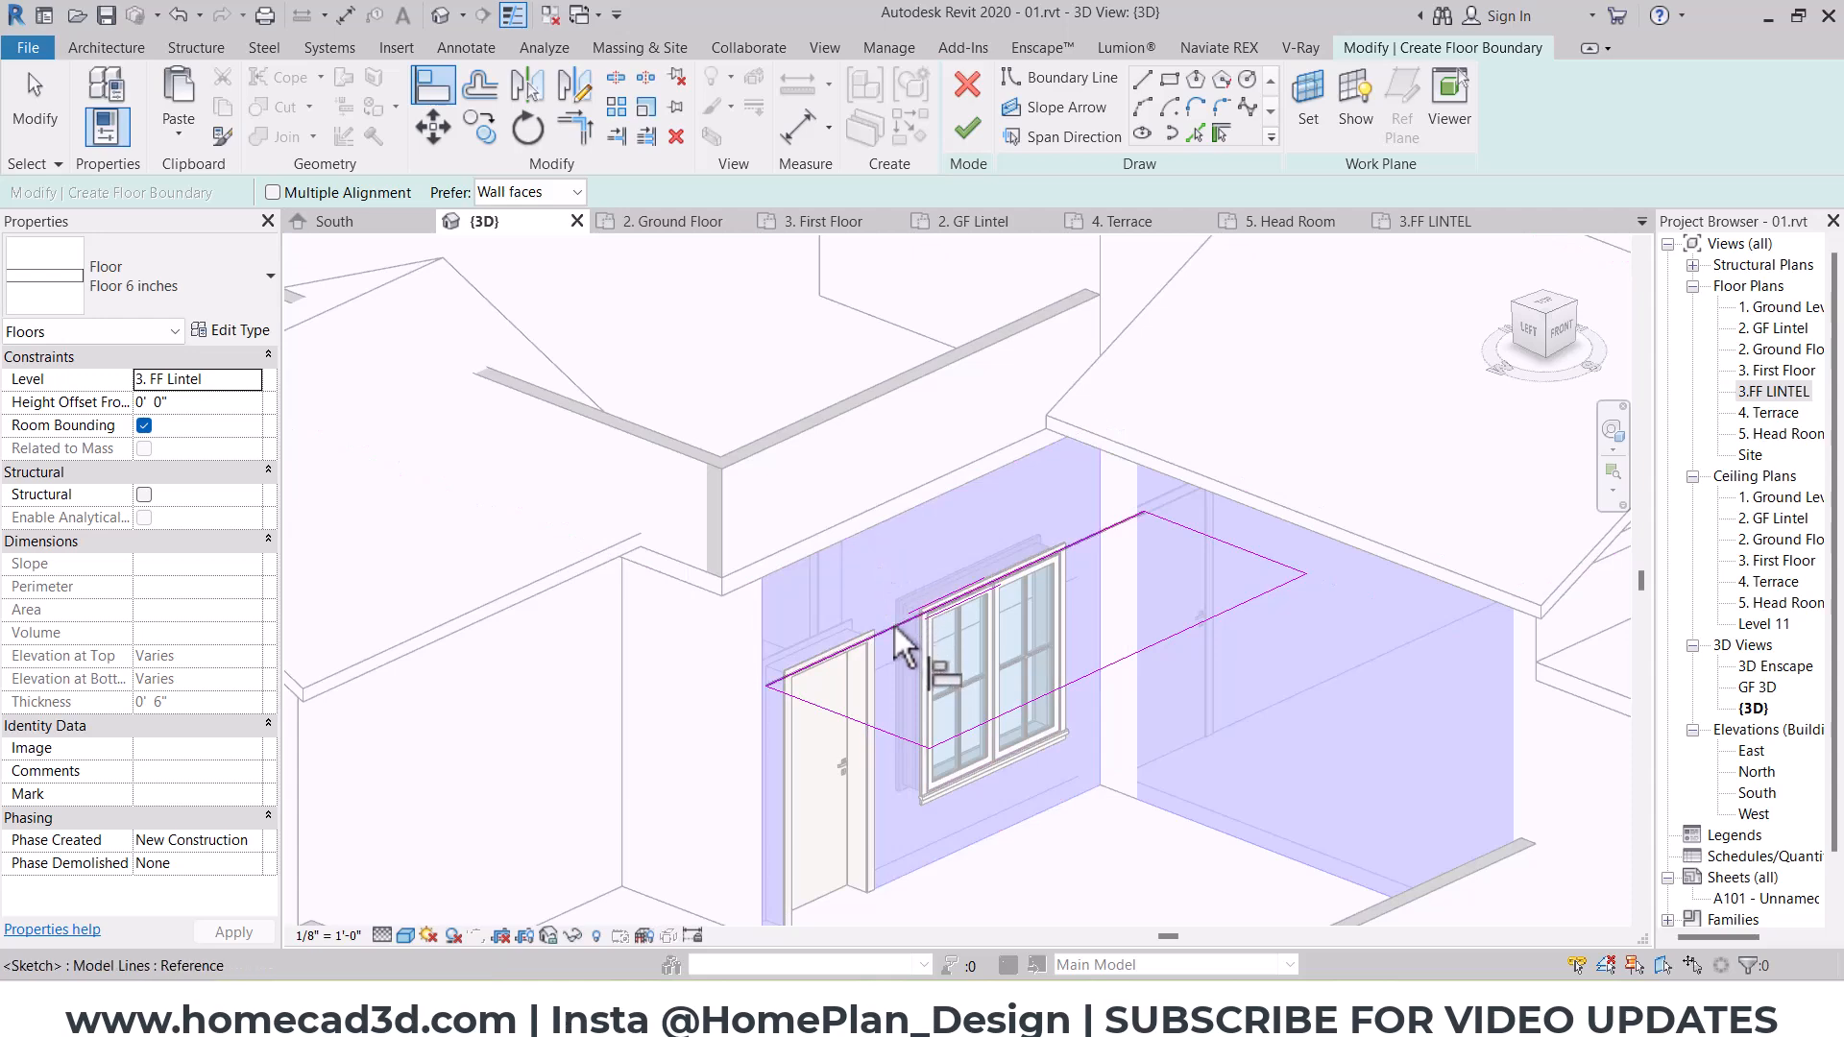
pyautogui.click(682, 626)
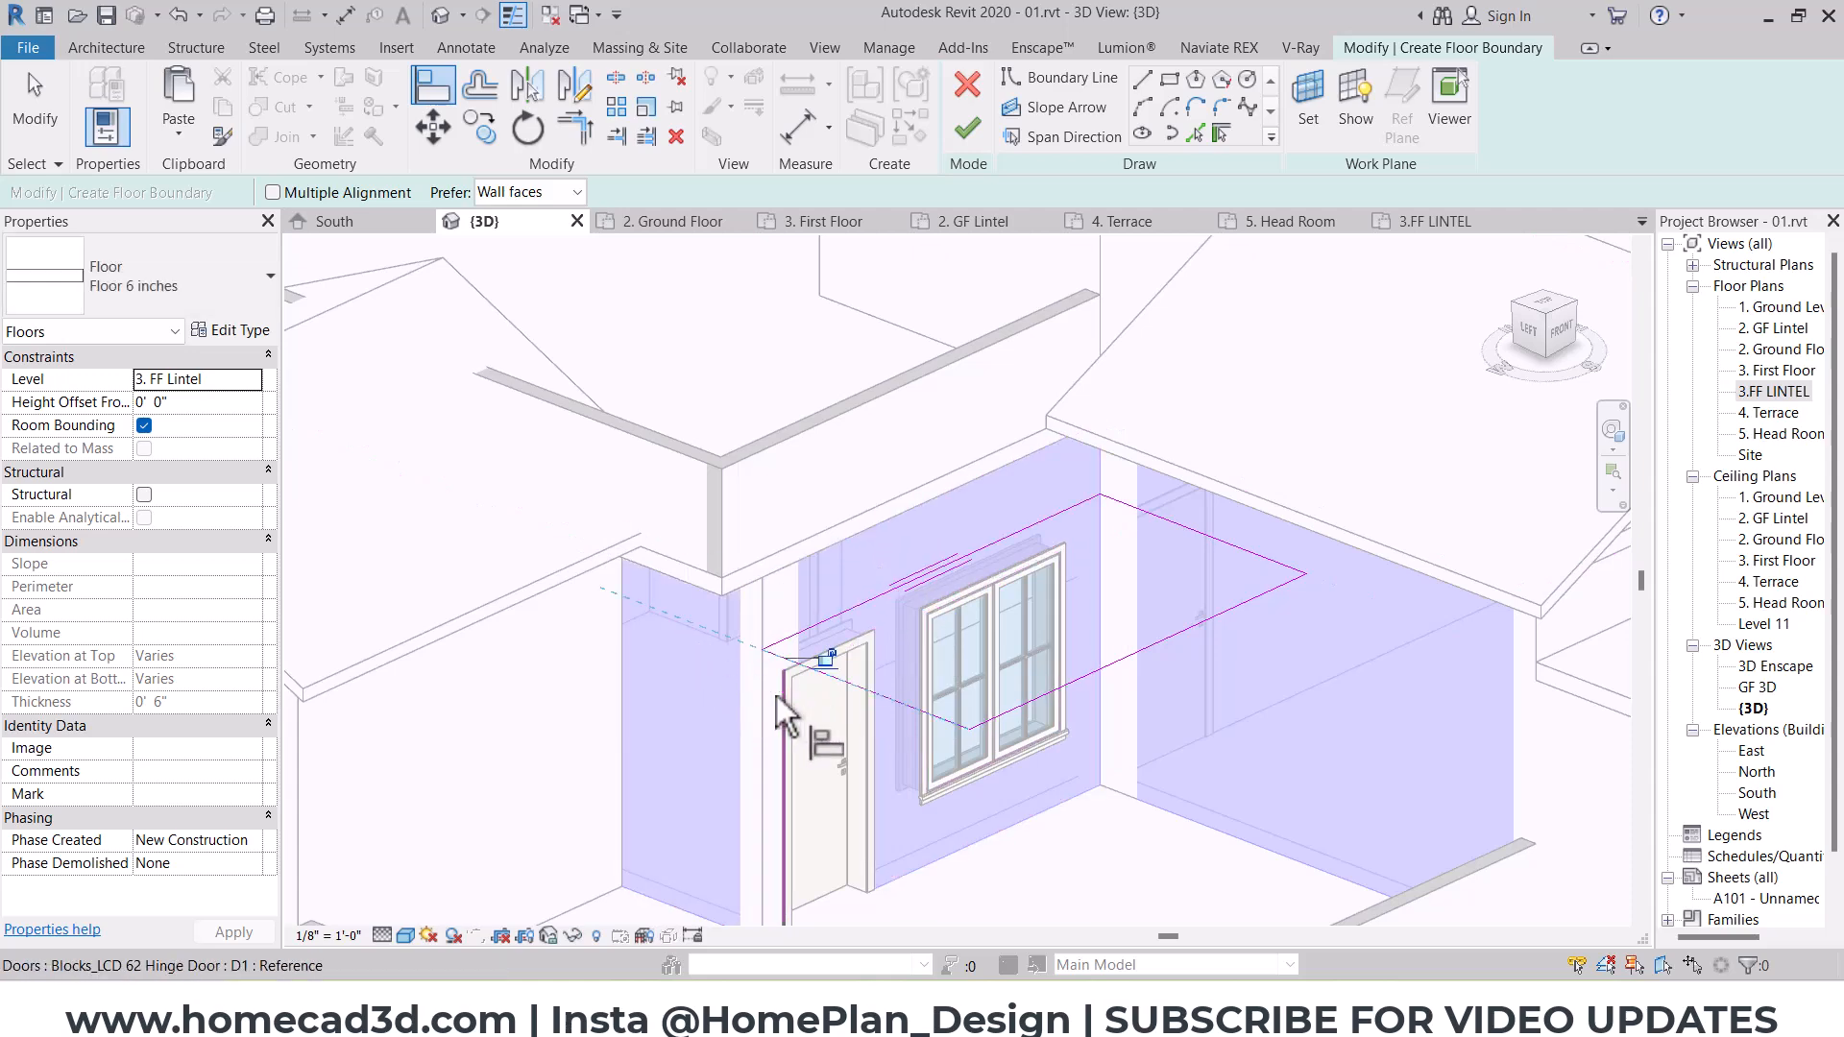
pyautogui.press('Escape')
pyautogui.press('Escape')
# Step: Set the lintel slab sketch's projection from the door-and-window wall to 2' and finish the floor
pyautogui.click(1229, 609)
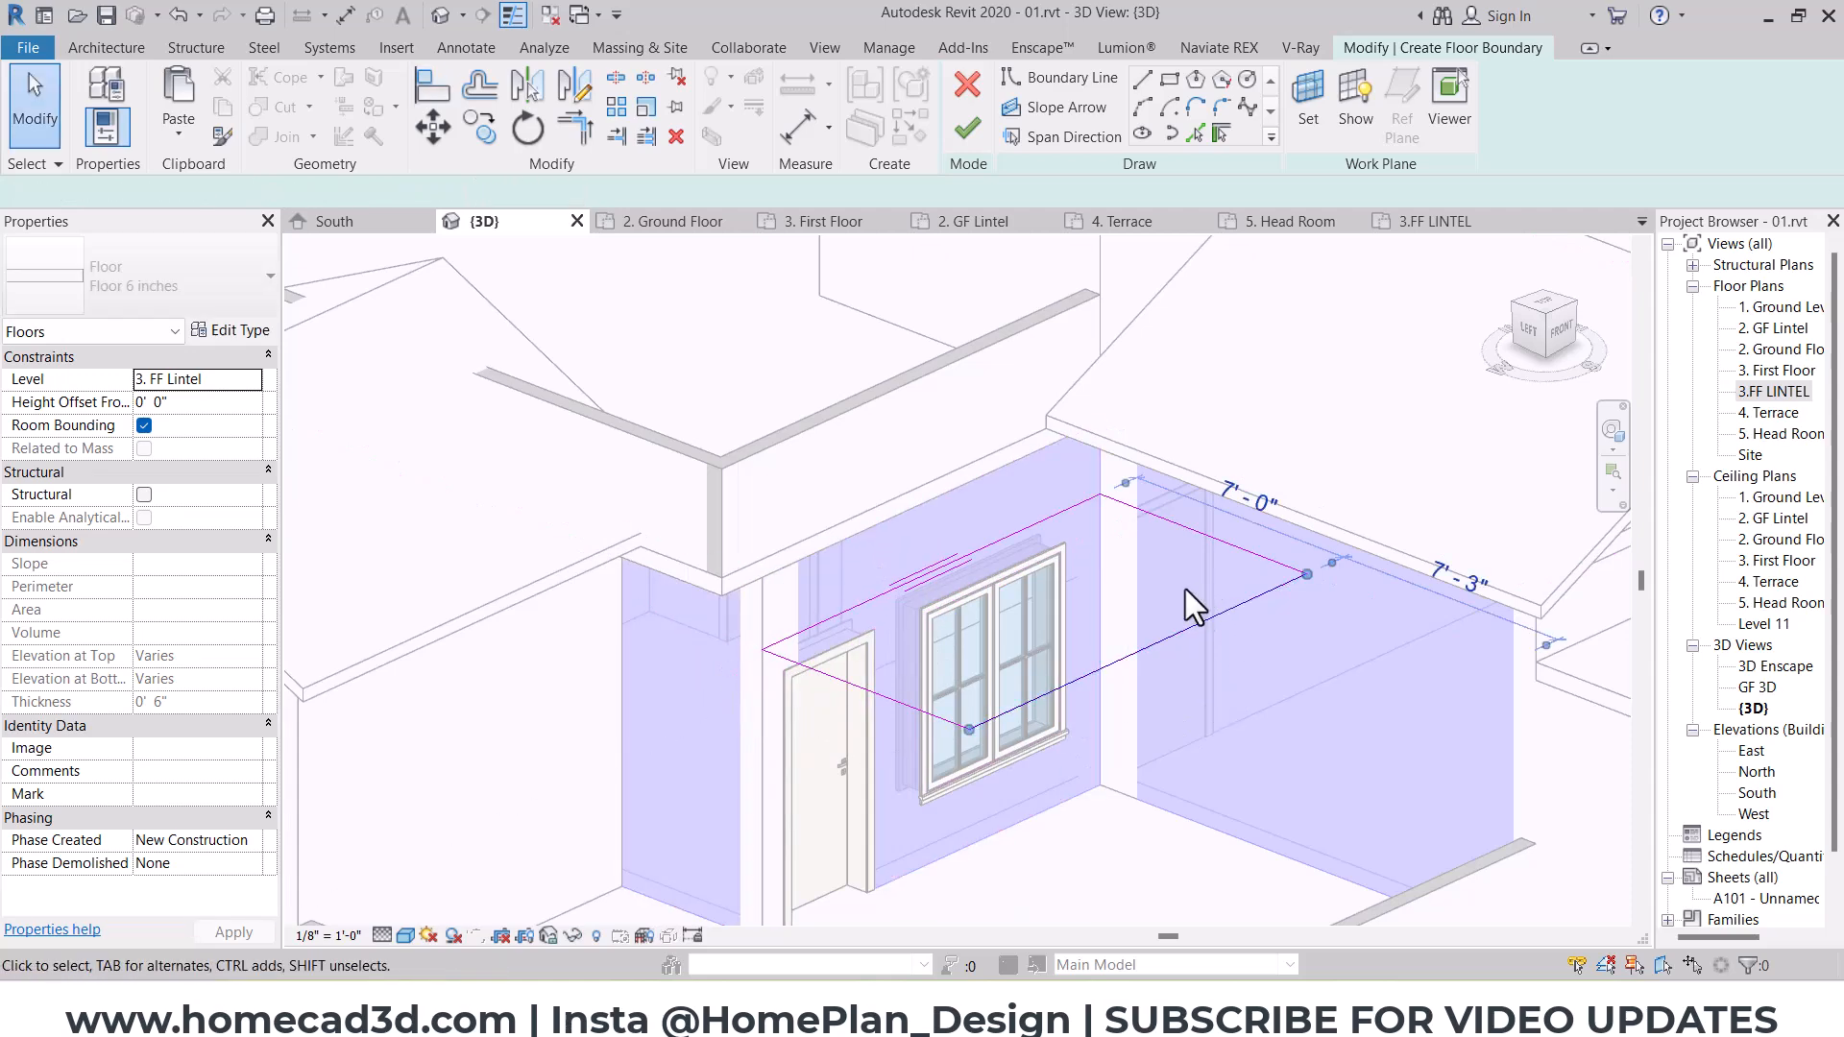
pyautogui.click(1245, 503)
pyautogui.write("2'")
pyautogui.press('Return')
pyautogui.click(942, 277)
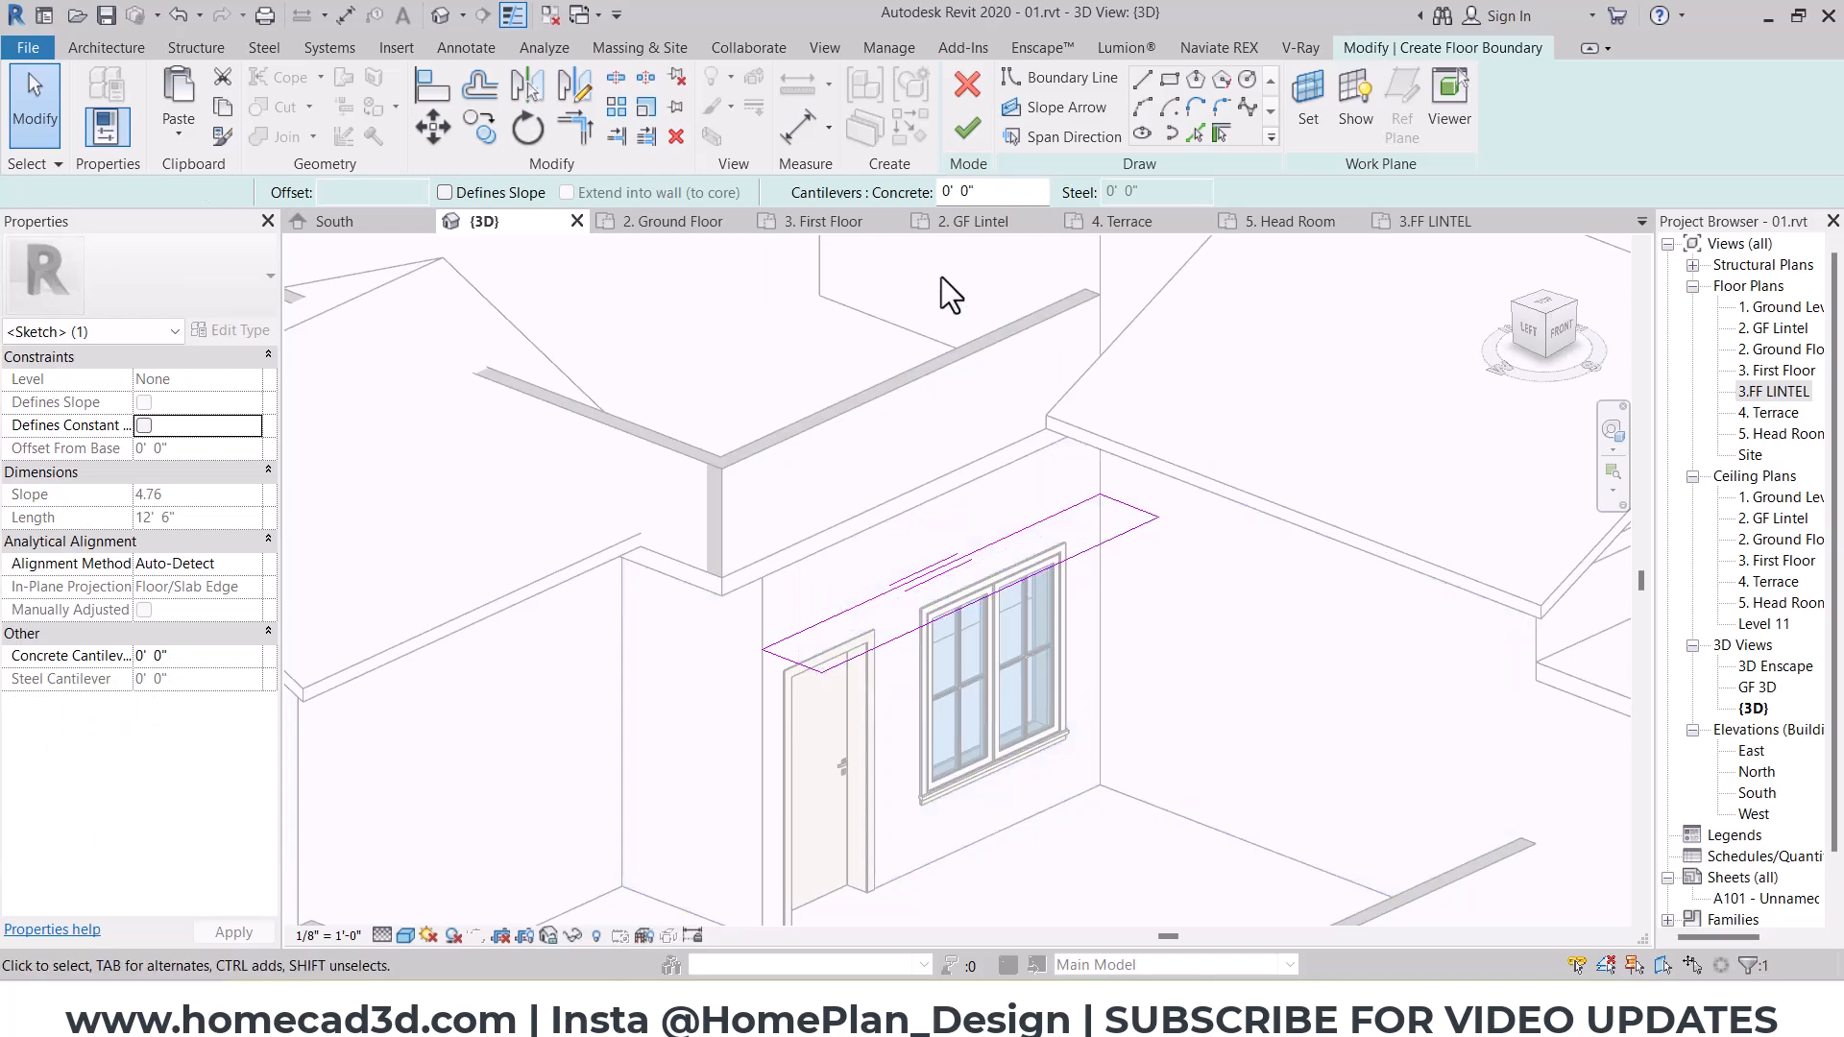
pyautogui.click(967, 128)
pyautogui.press('Escape')
# Step: Select the two parapet walls around the open first-floor terrace and set their unconnected height to 0' 6"
pyautogui.scroll(-5, 891, 523)
pyautogui.keyDown('shift'); pyautogui.moveTo(891, 523); pyautogui.dragTo(1235, 673, button='middle'); pyautogui.keyUp('shift')
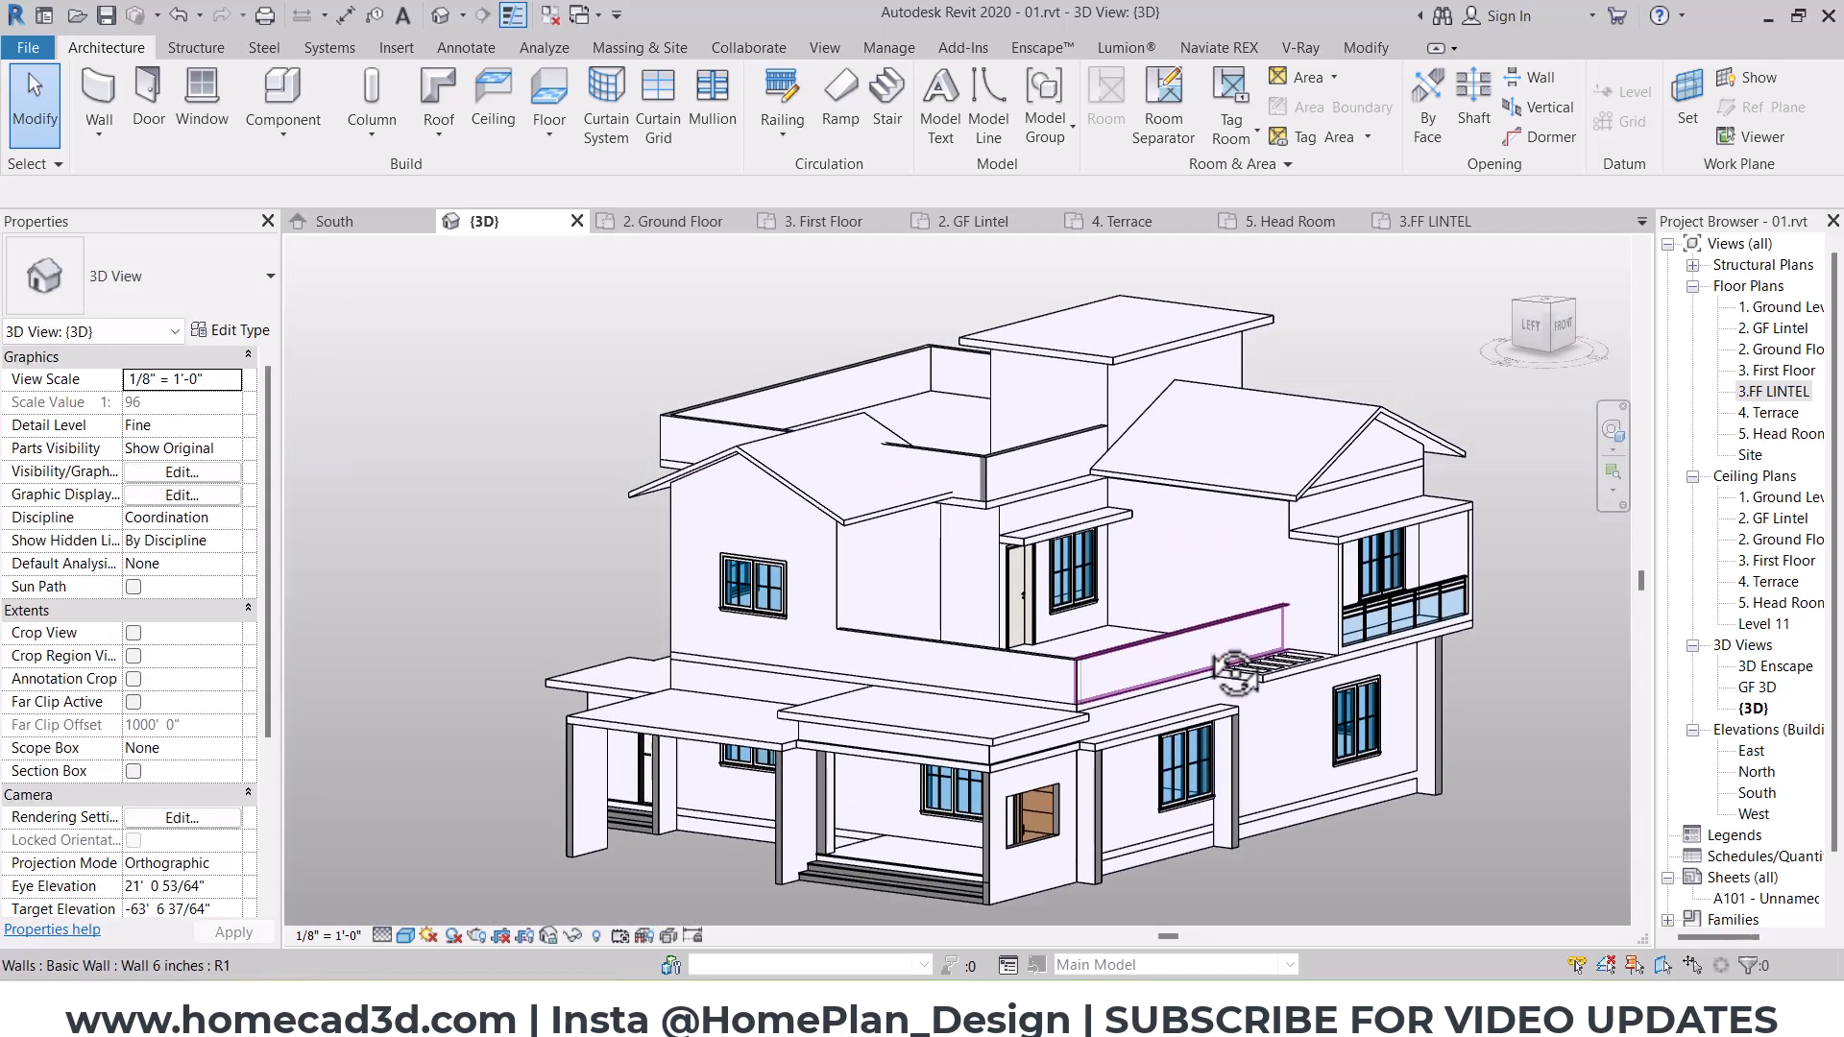
pyautogui.scroll(5, 1016, 672)
pyautogui.click(1016, 673)
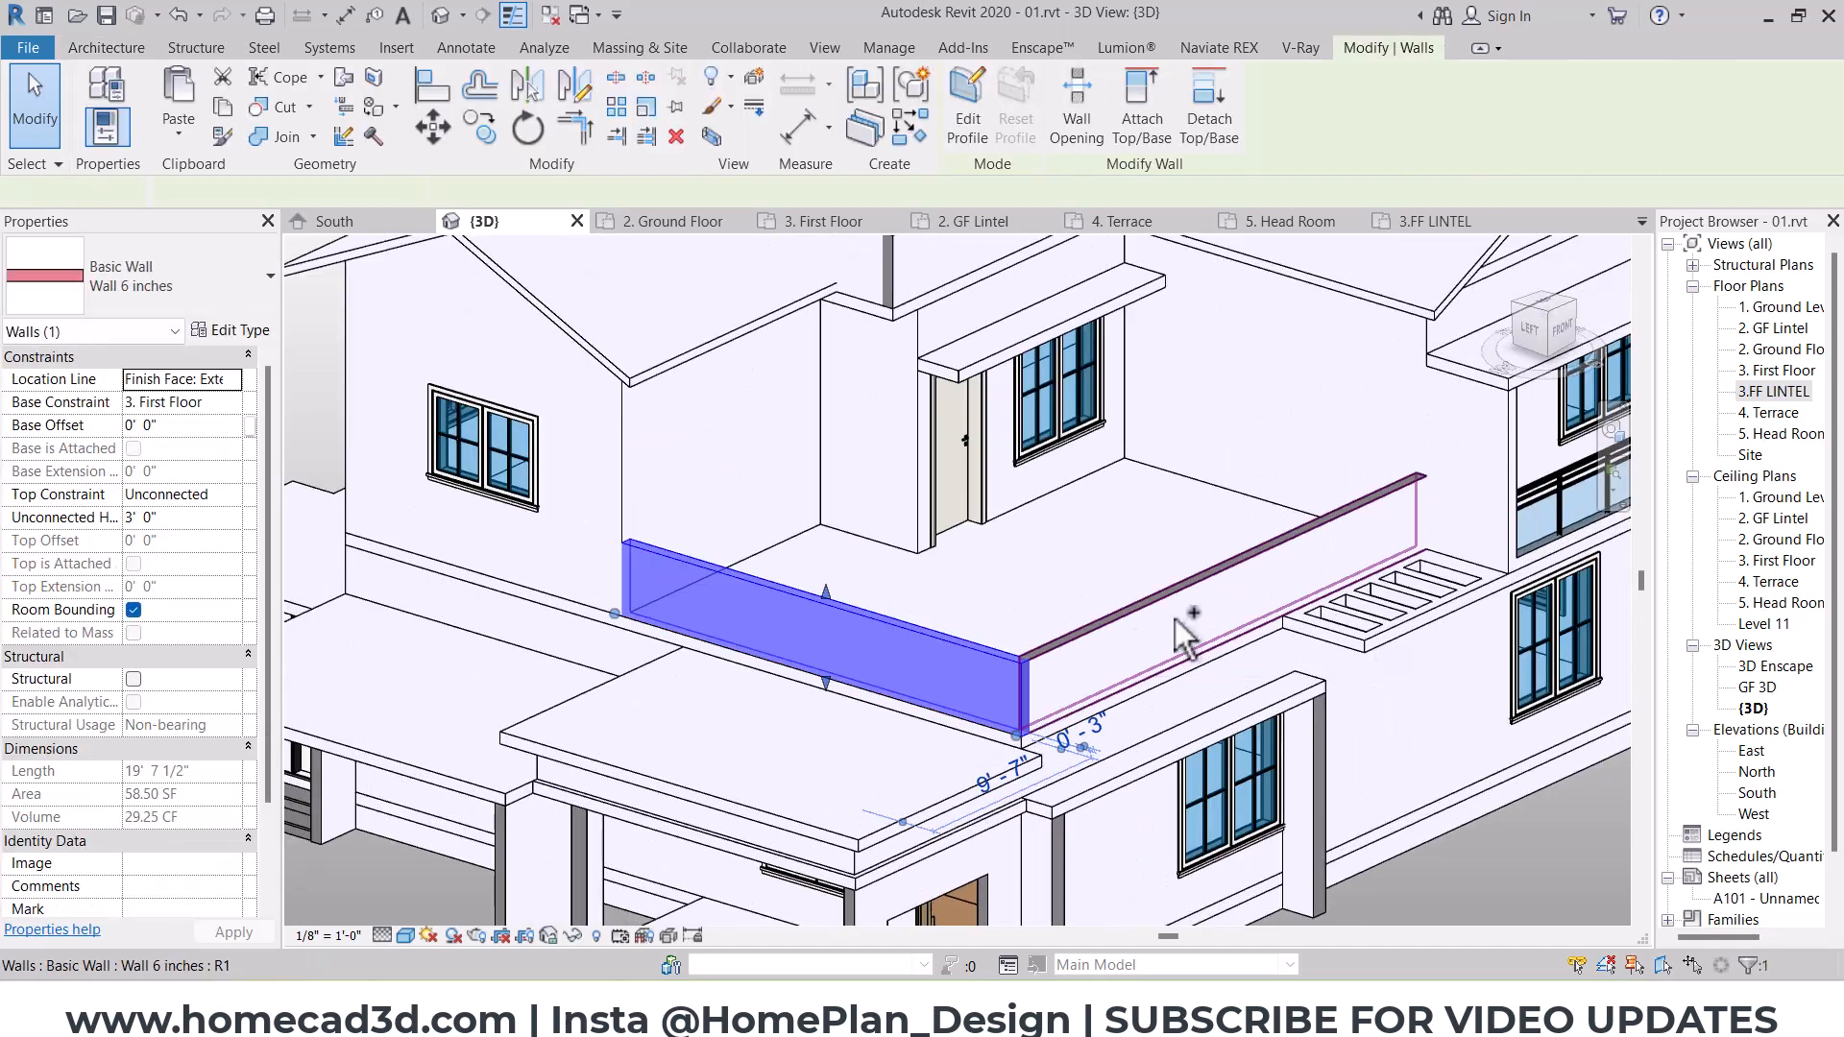
pyautogui.keyDown('ctrl'); pyautogui.click(1176, 621); pyautogui.keyUp('ctrl')
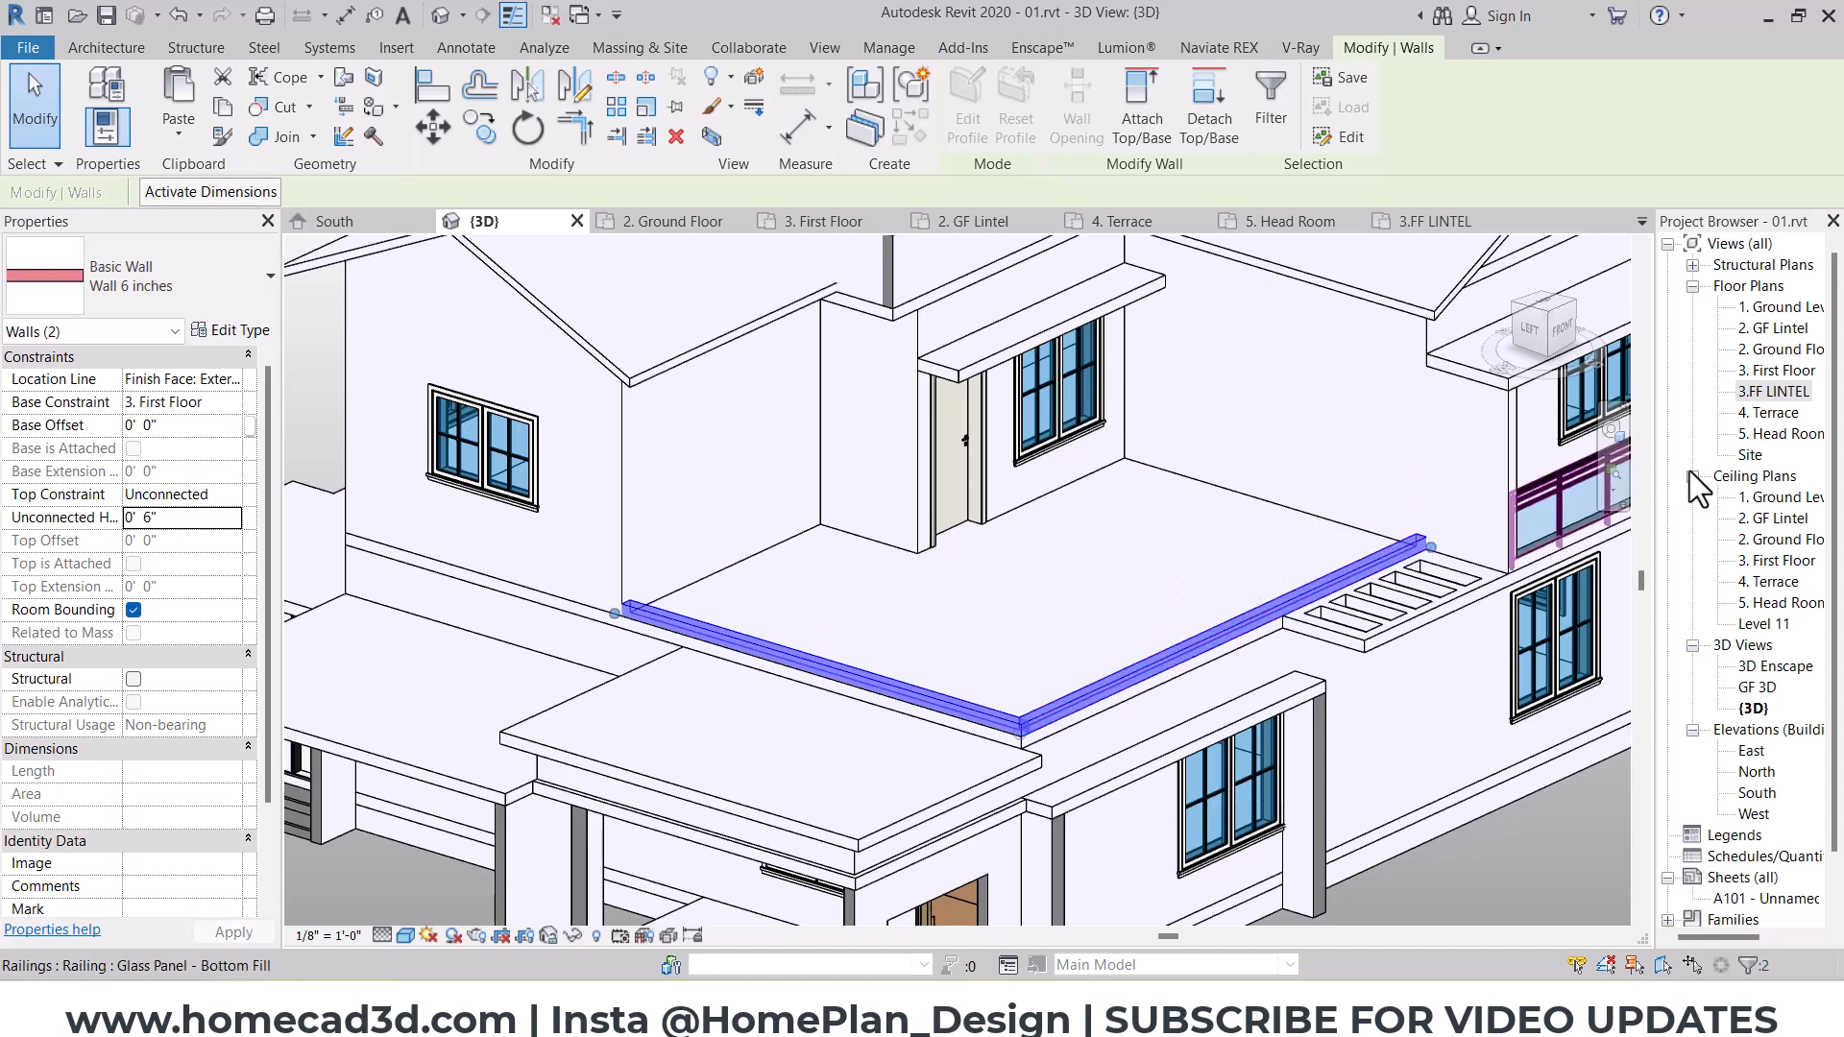
# Step: Start a railing in the 3. First Floor plan using the Handrail - Pipe (Iron) type
pyautogui.doubleClick(1762, 389)
pyautogui.doubleClick(1772, 370)
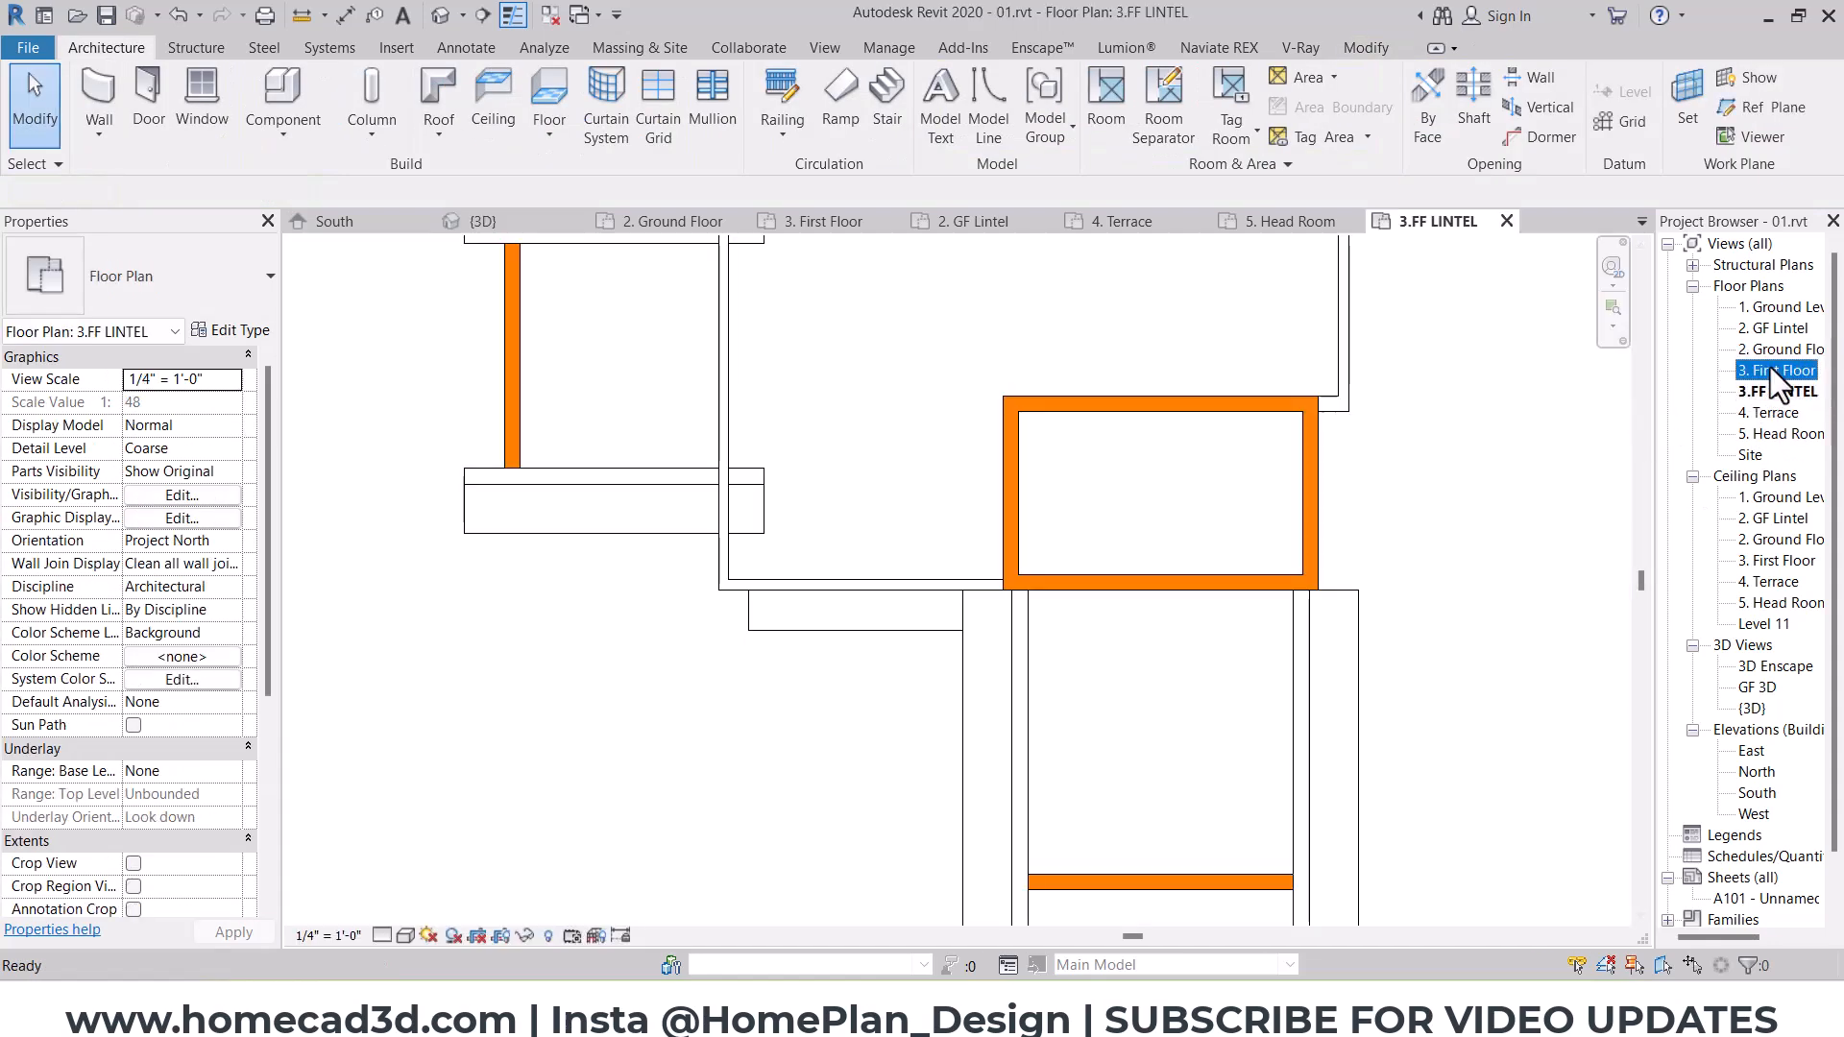
pyautogui.moveTo(830, 532); pyautogui.dragTo(1484, 876, button='middle')
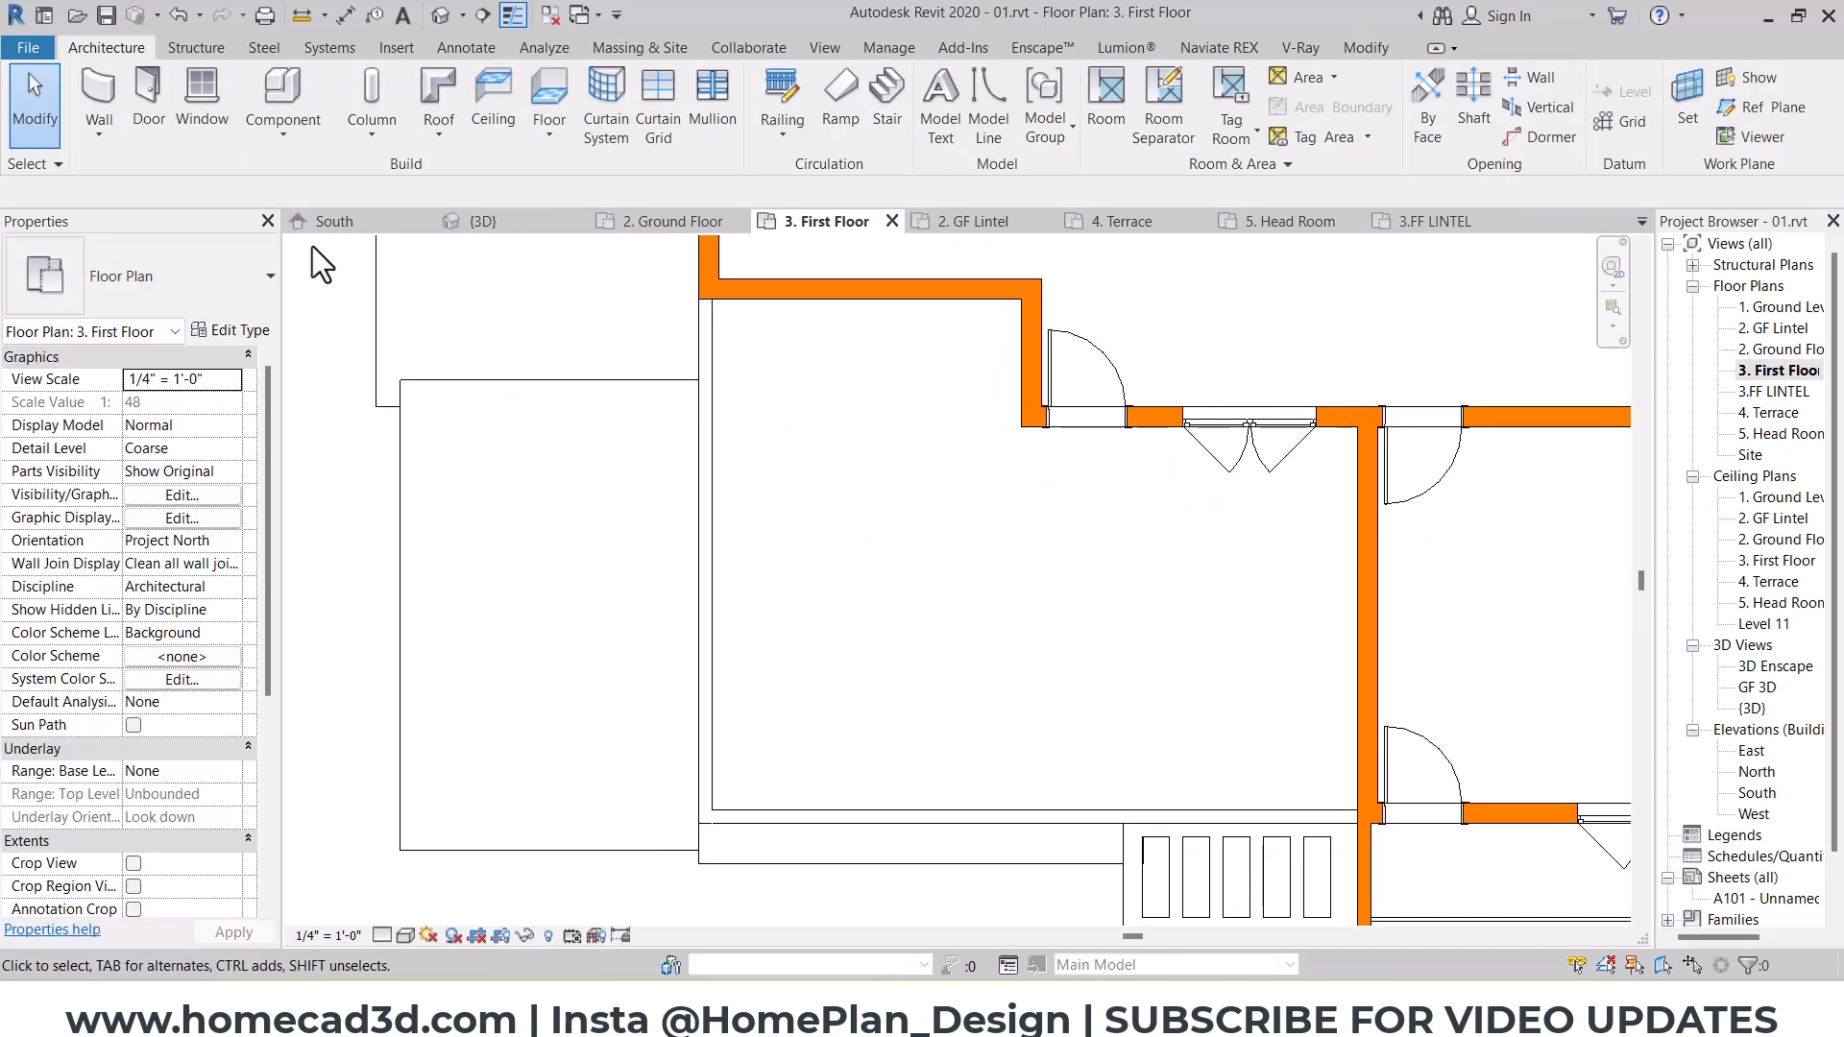
pyautogui.click(781, 106)
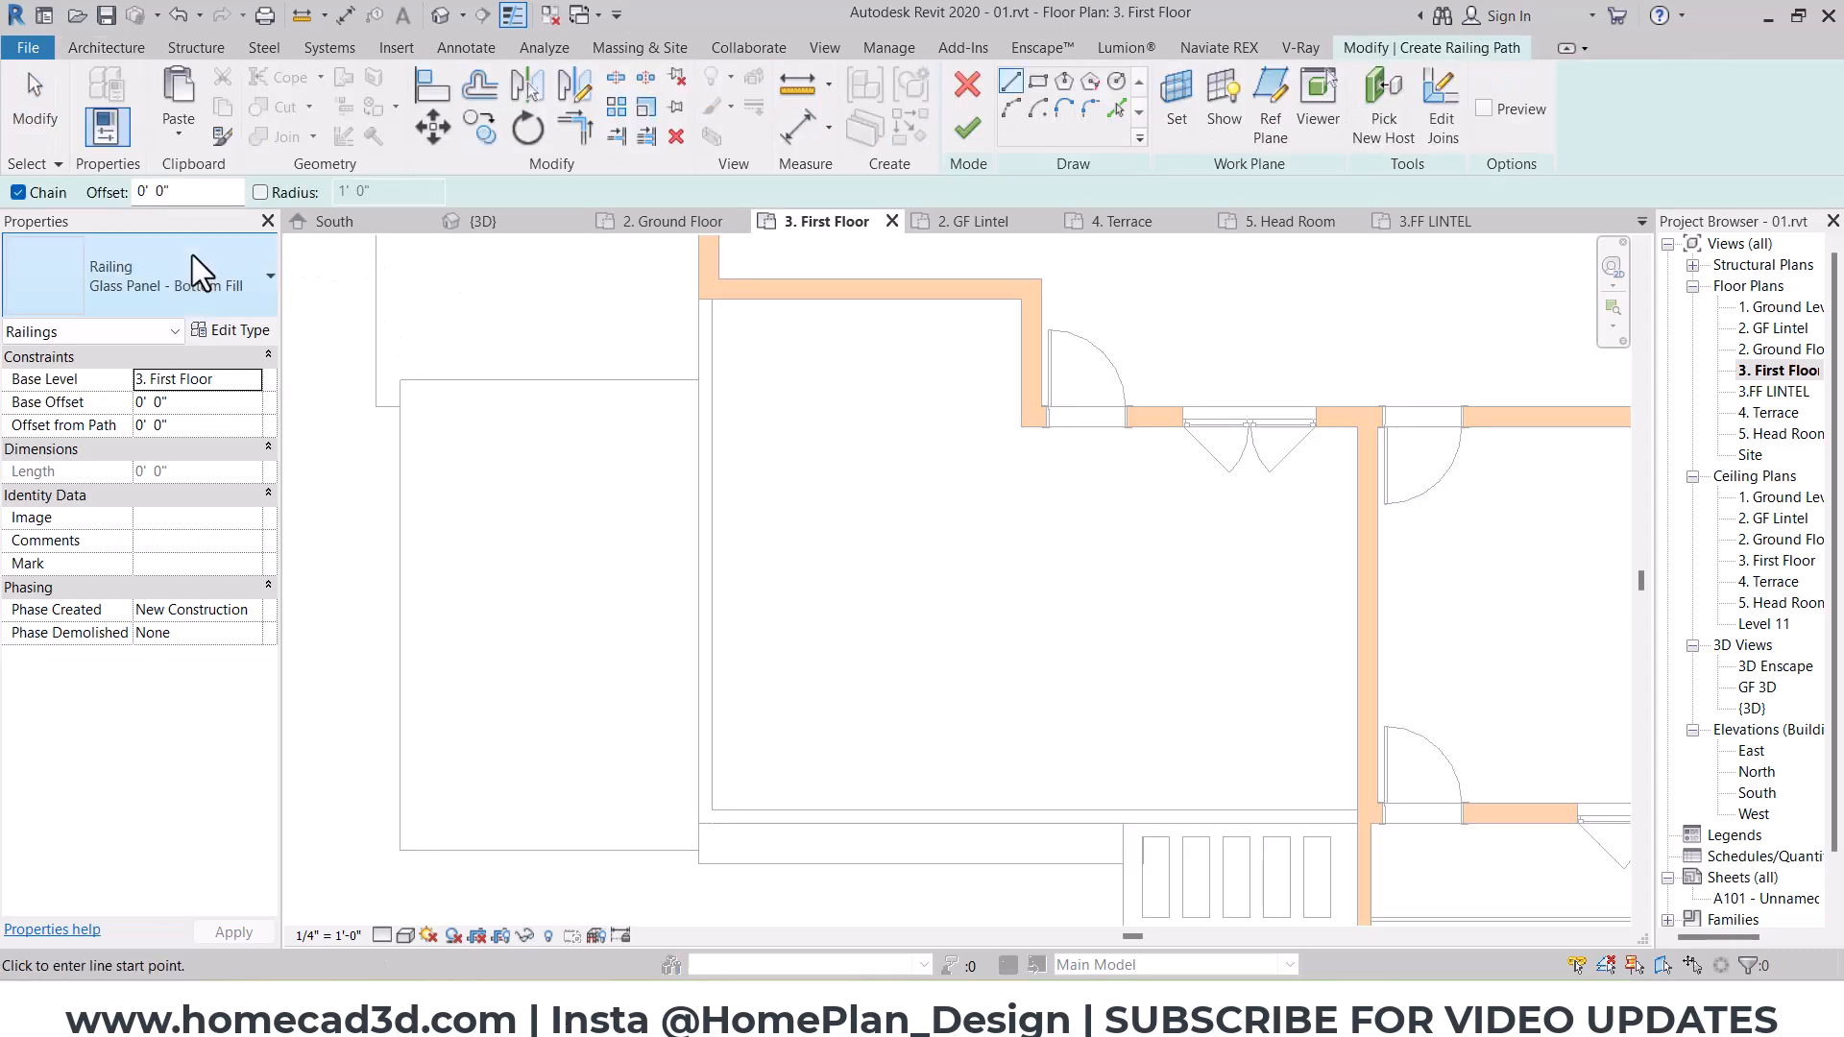
pyautogui.click(192, 255)
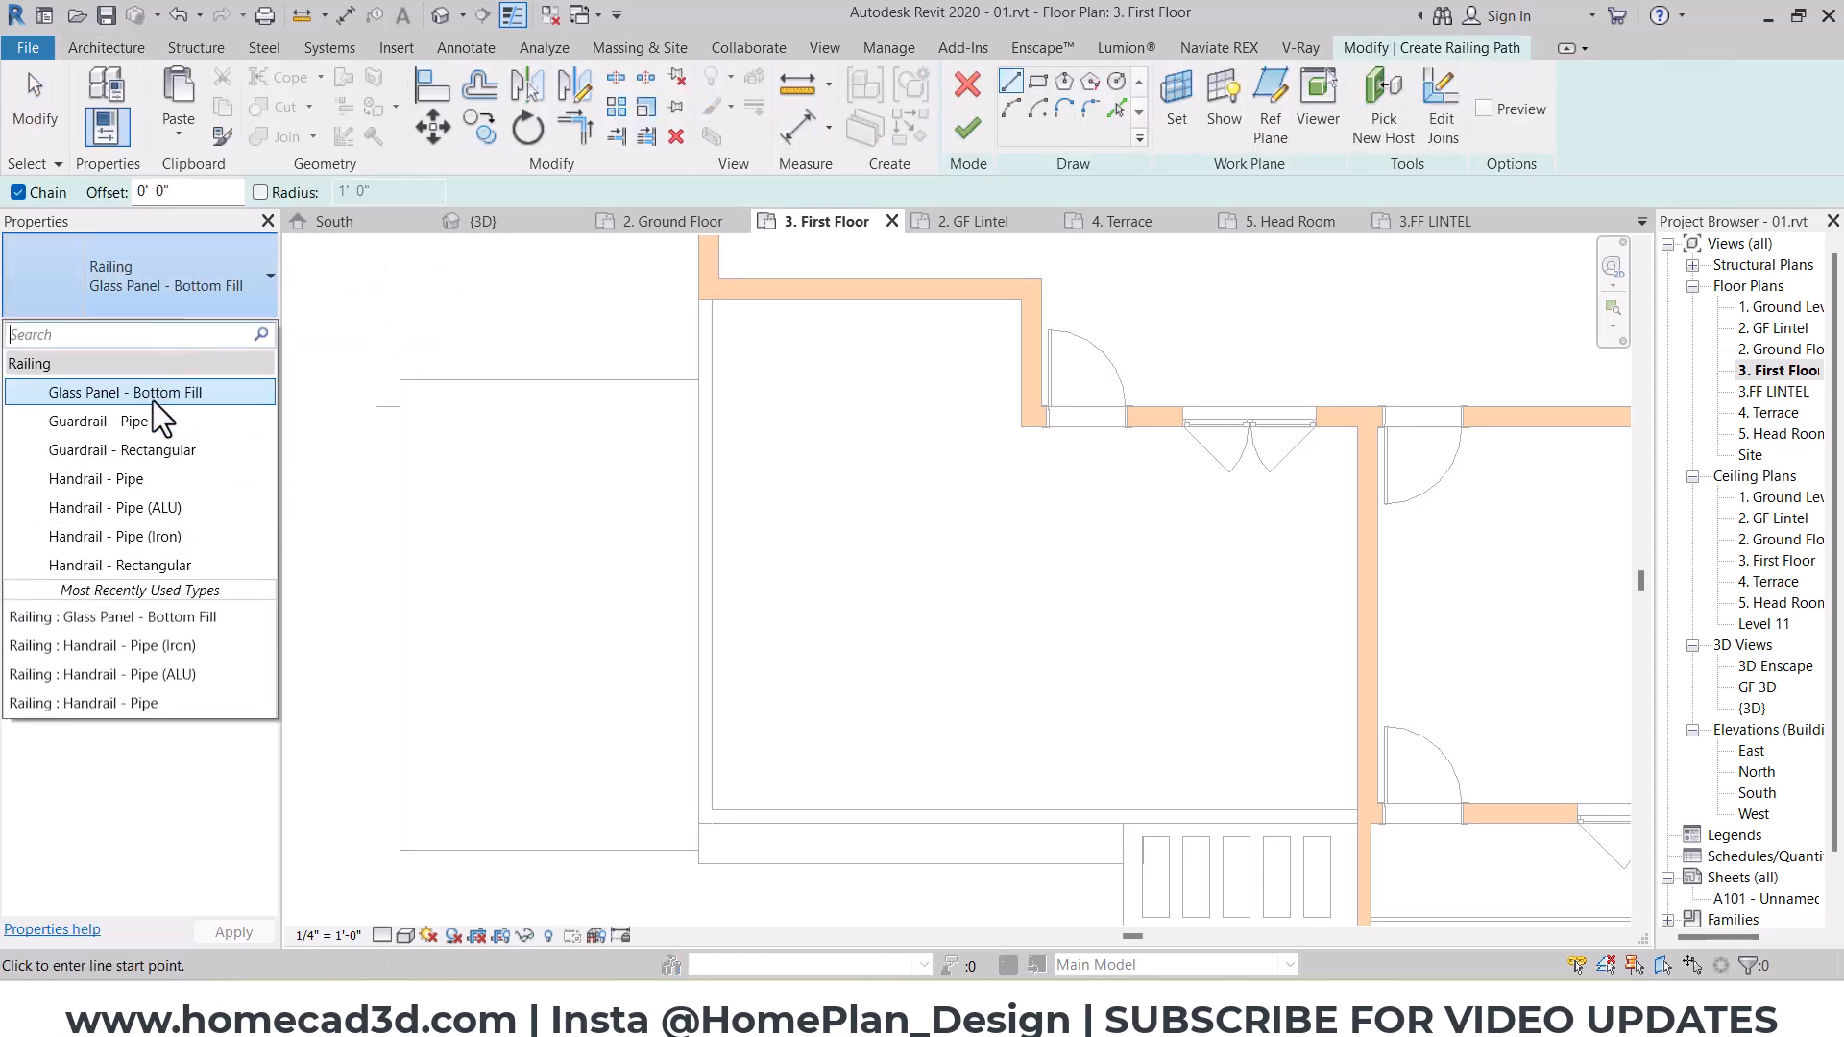
pyautogui.click(164, 536)
# Step: Sketch the railing path along the centrelines of the west and south parapets, from the room wall to the east wall, and finish it
pyautogui.scroll(6, 744, 290)
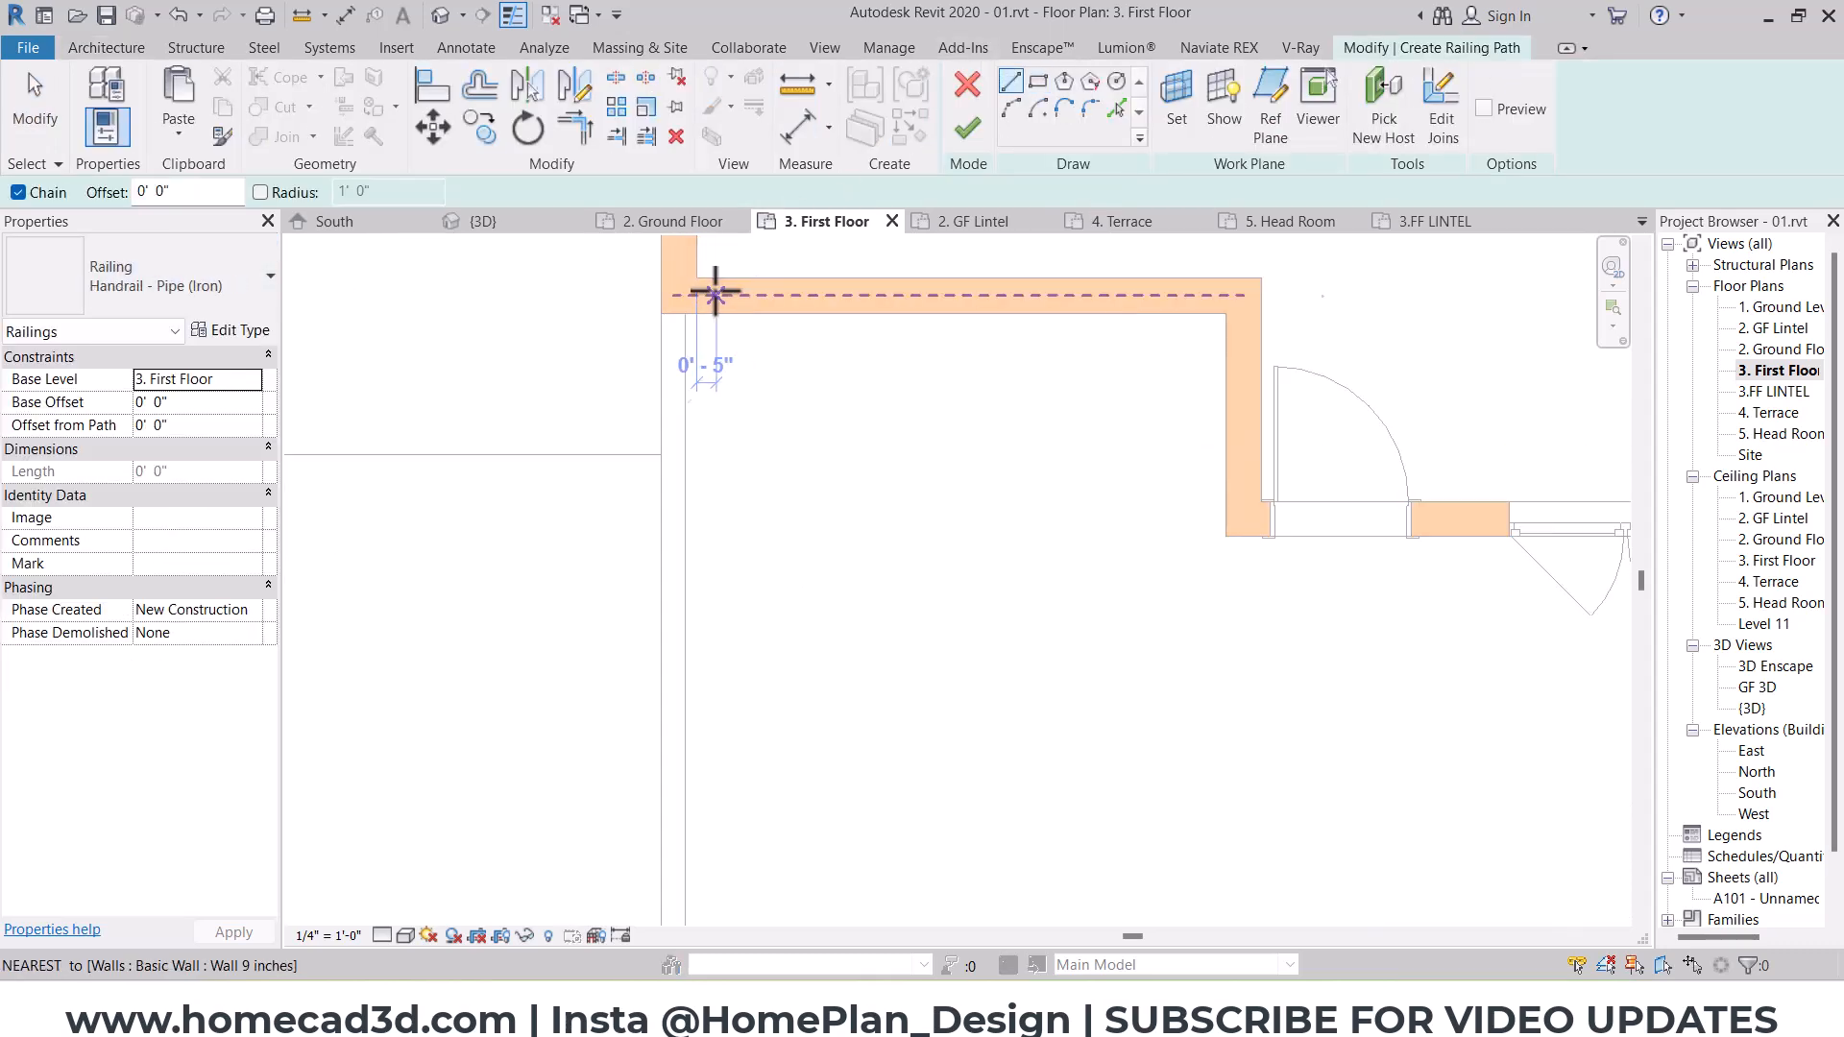
pyautogui.click(662, 321)
pyautogui.scroll(-5, 658, 509)
pyautogui.moveTo(654, 672); pyautogui.dragTo(671, 256, button='middle')
pyautogui.scroll(2, 654, 681)
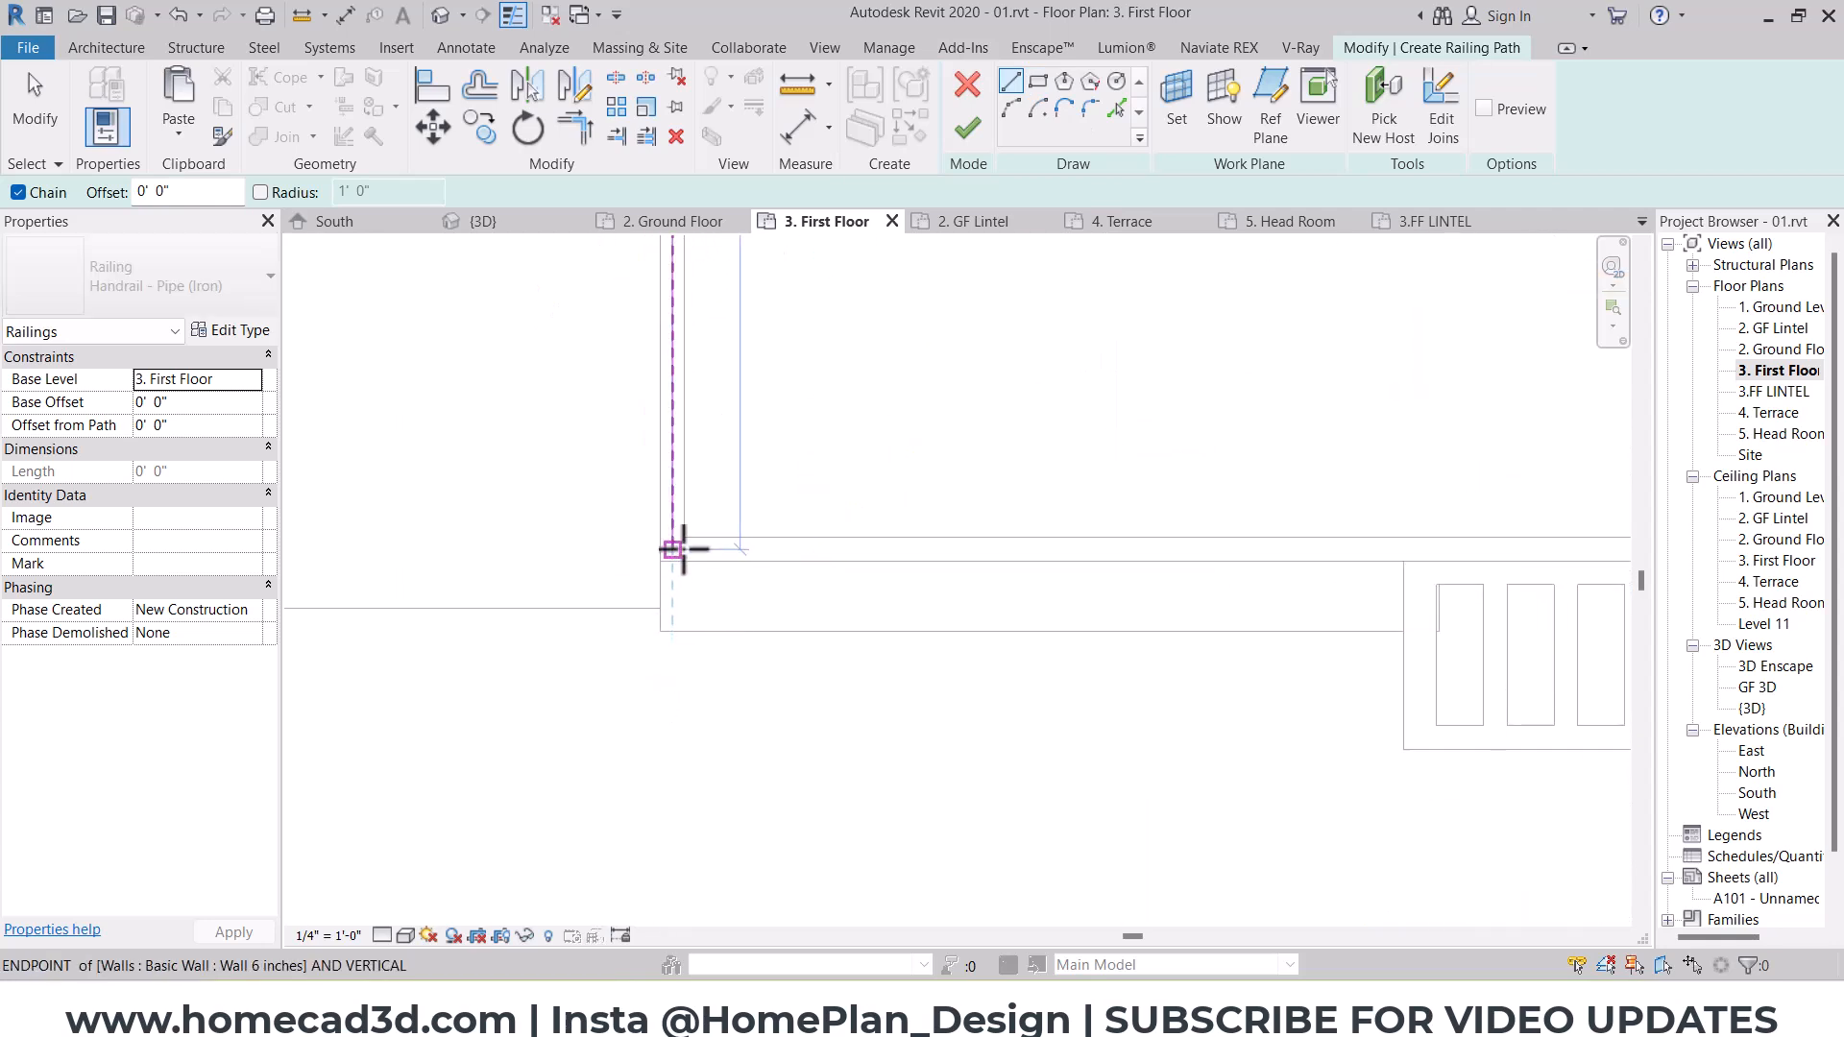
pyautogui.moveTo(1010, 549); pyautogui.dragTo(462, 557, button='middle')
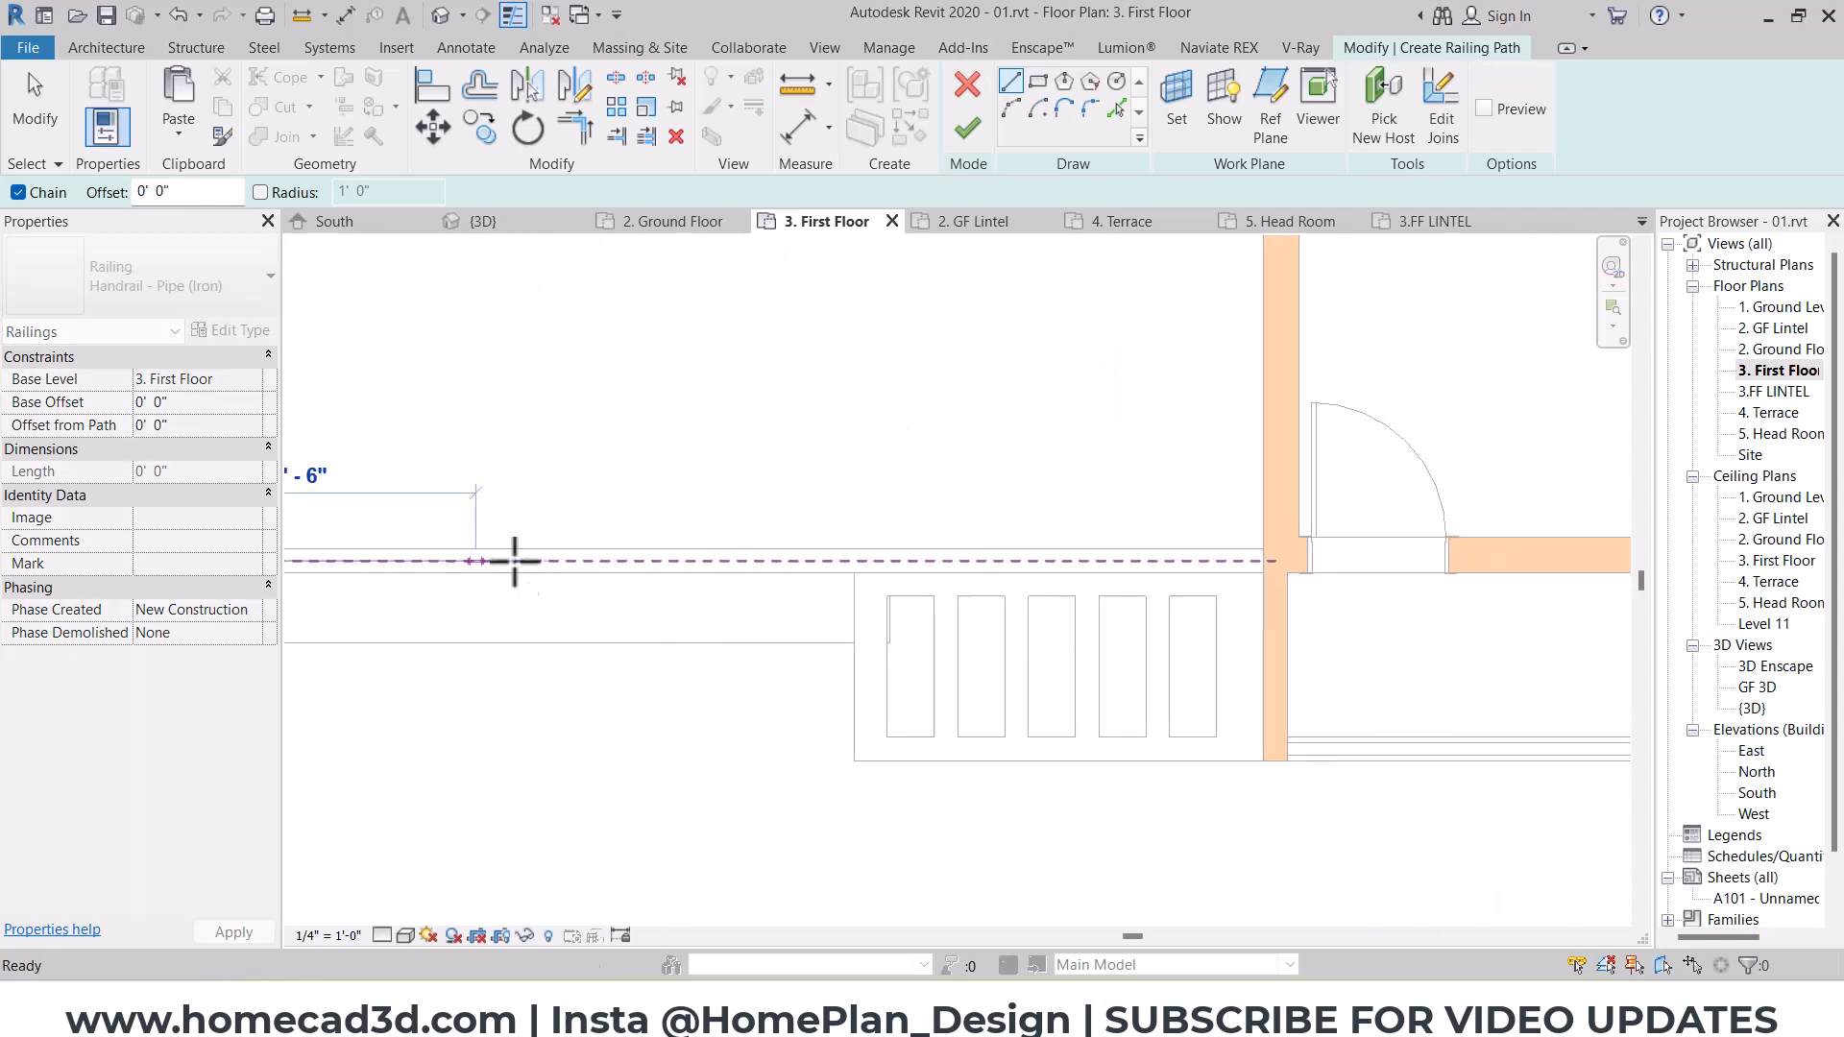
pyautogui.click(1265, 561)
pyautogui.click(967, 128)
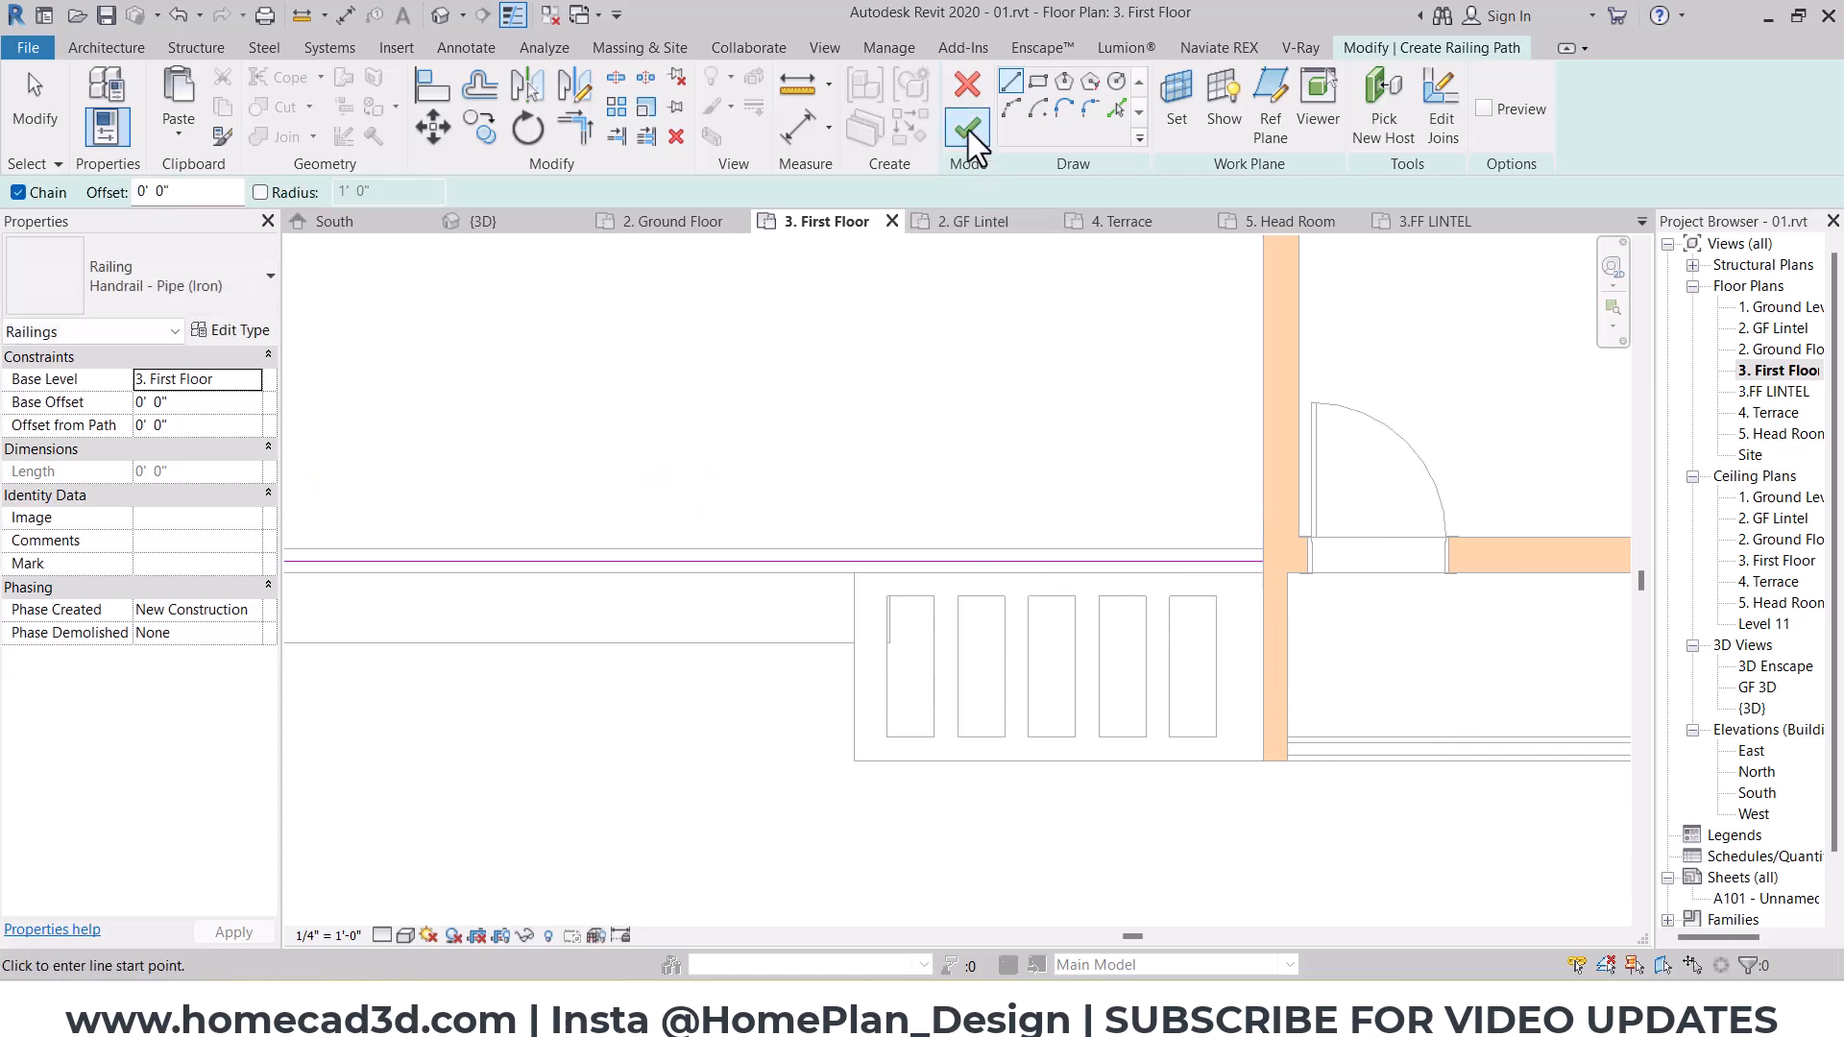
# Step: In 3D, set the unconnected height of both parapet walls under the iron railing to 1' 6"
pyautogui.click(441, 17)
pyautogui.scroll(6, 1214, 515)
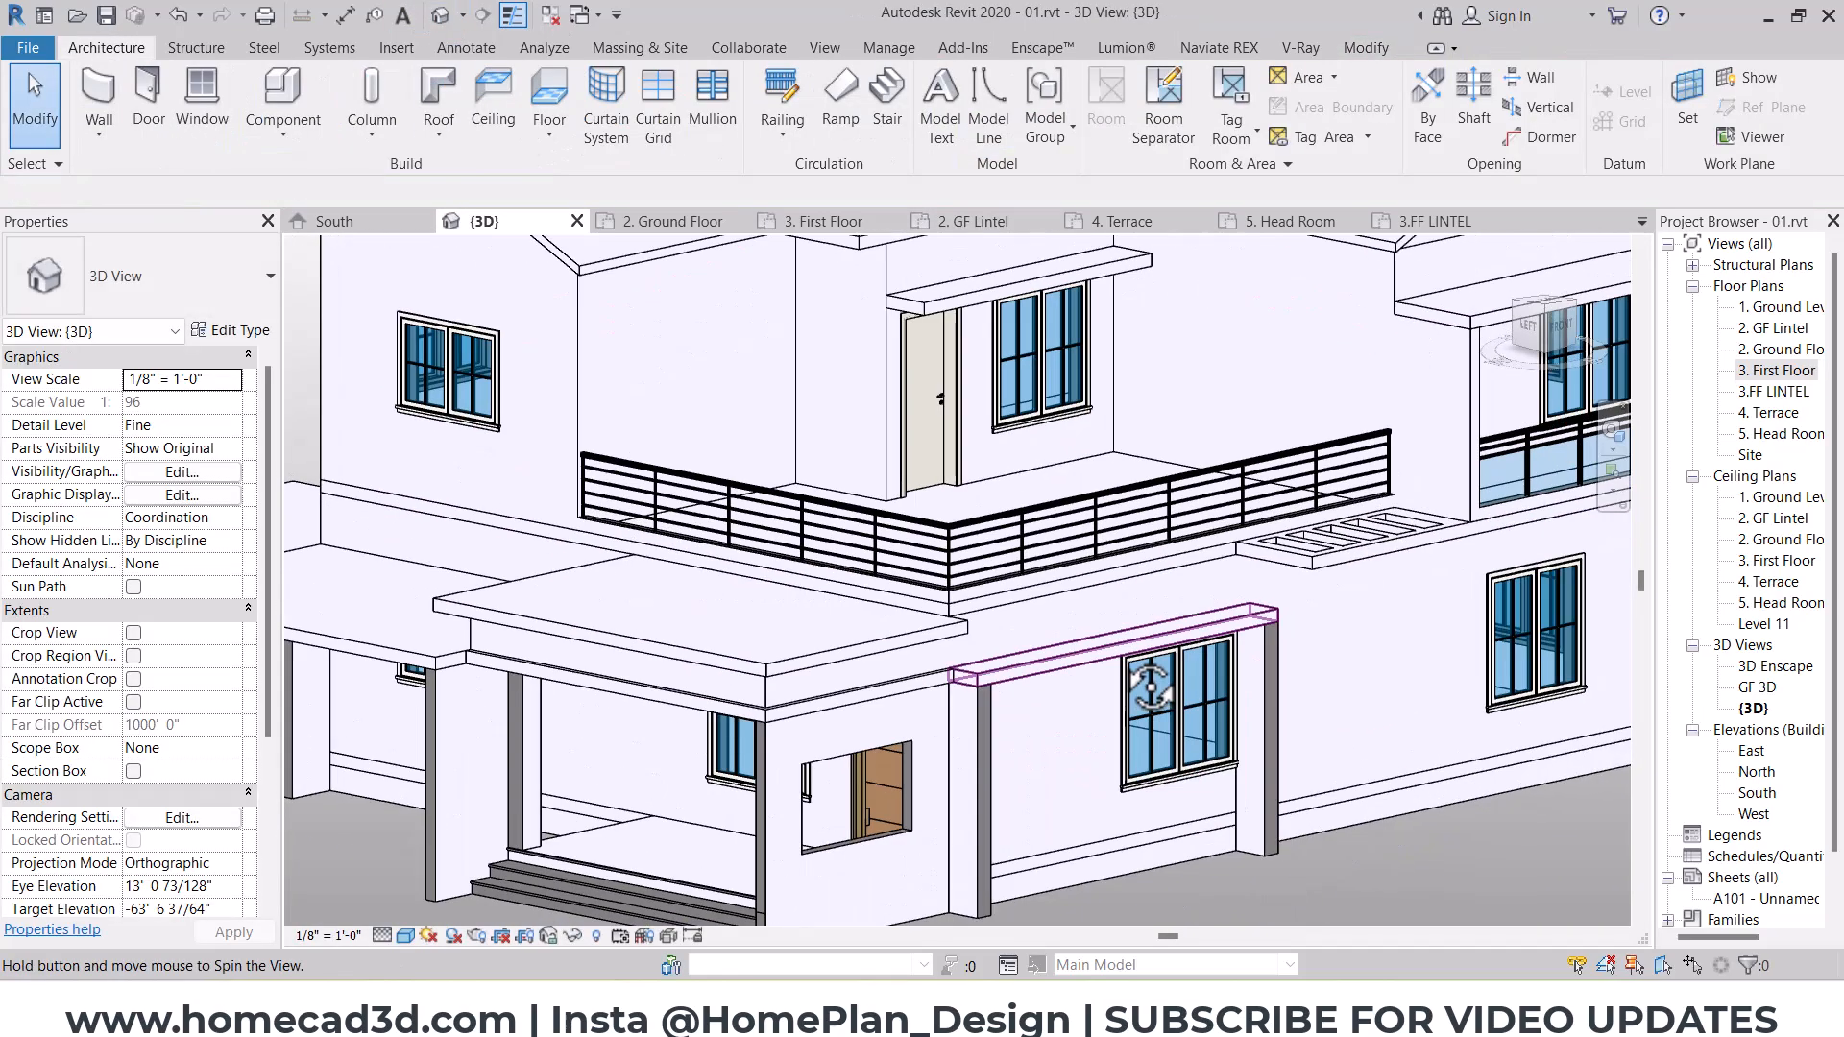
pyautogui.click(893, 595)
pyautogui.keyDown('ctrl'); pyautogui.click(880, 586); pyautogui.keyUp('ctrl')
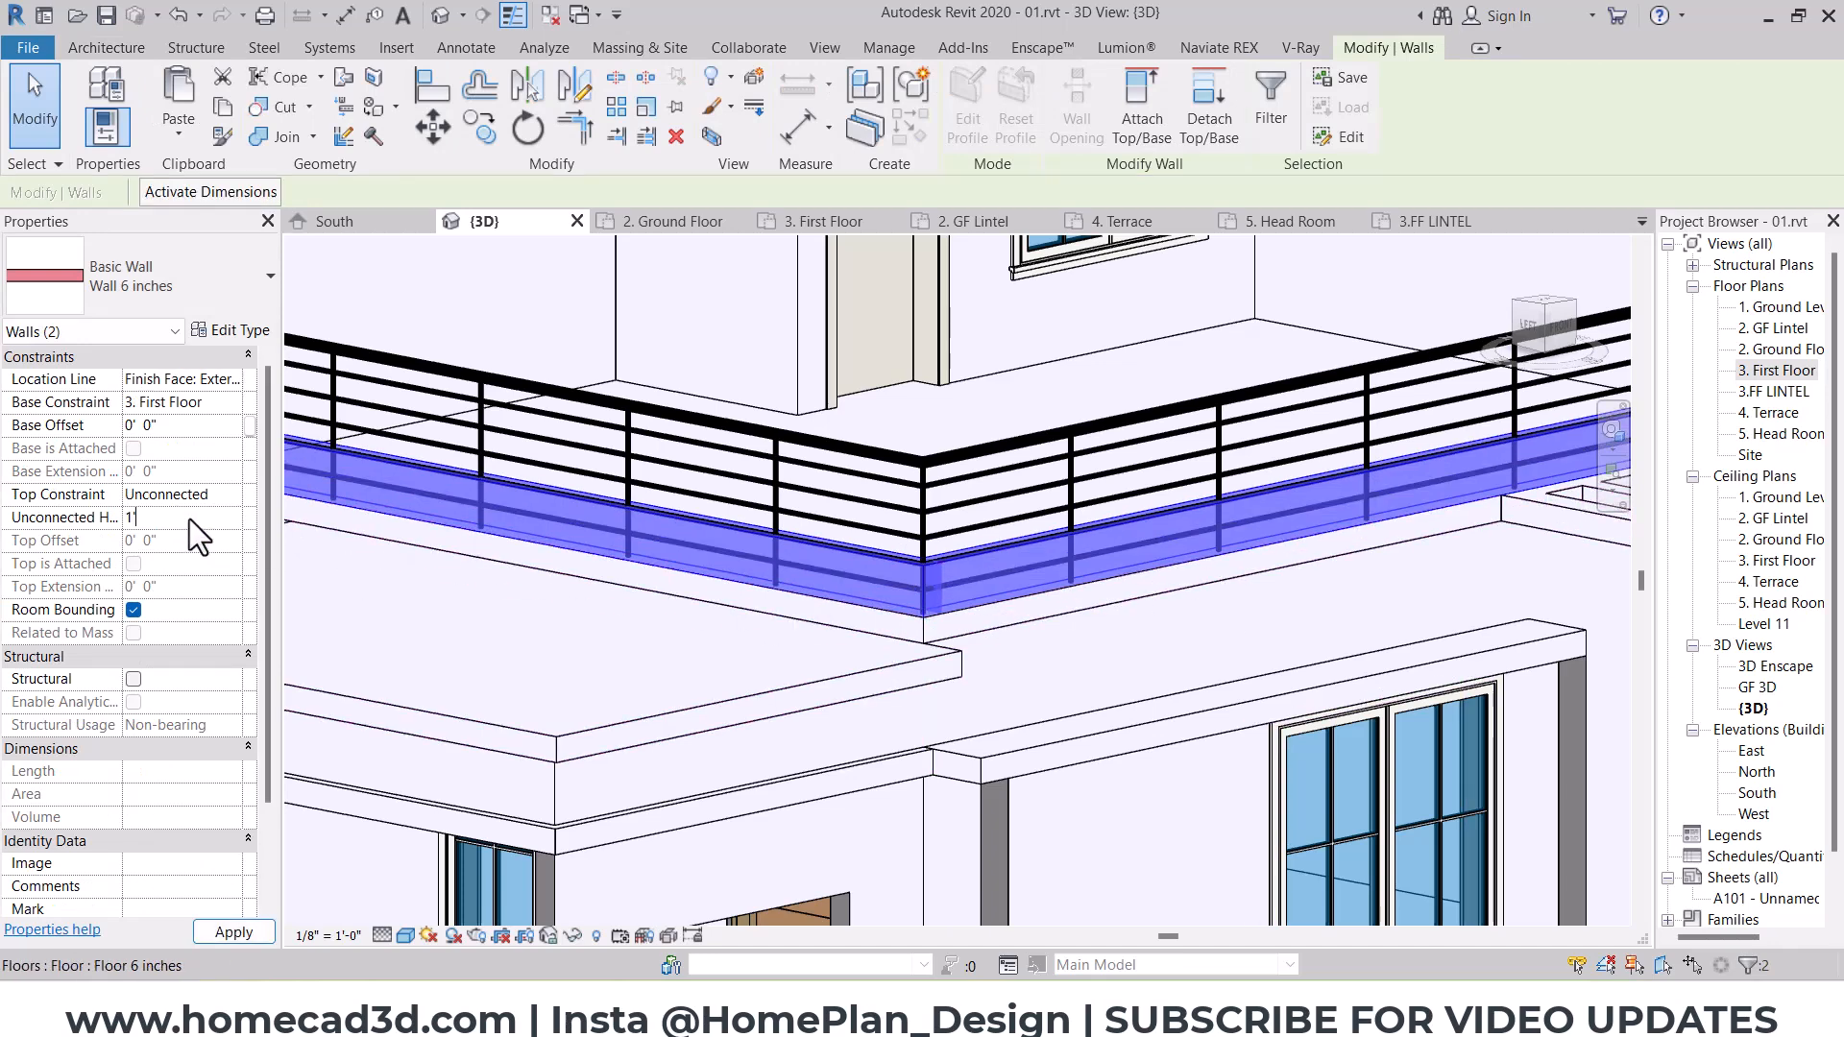
pyautogui.press('Escape')
pyautogui.scroll(-2, 960, 573)
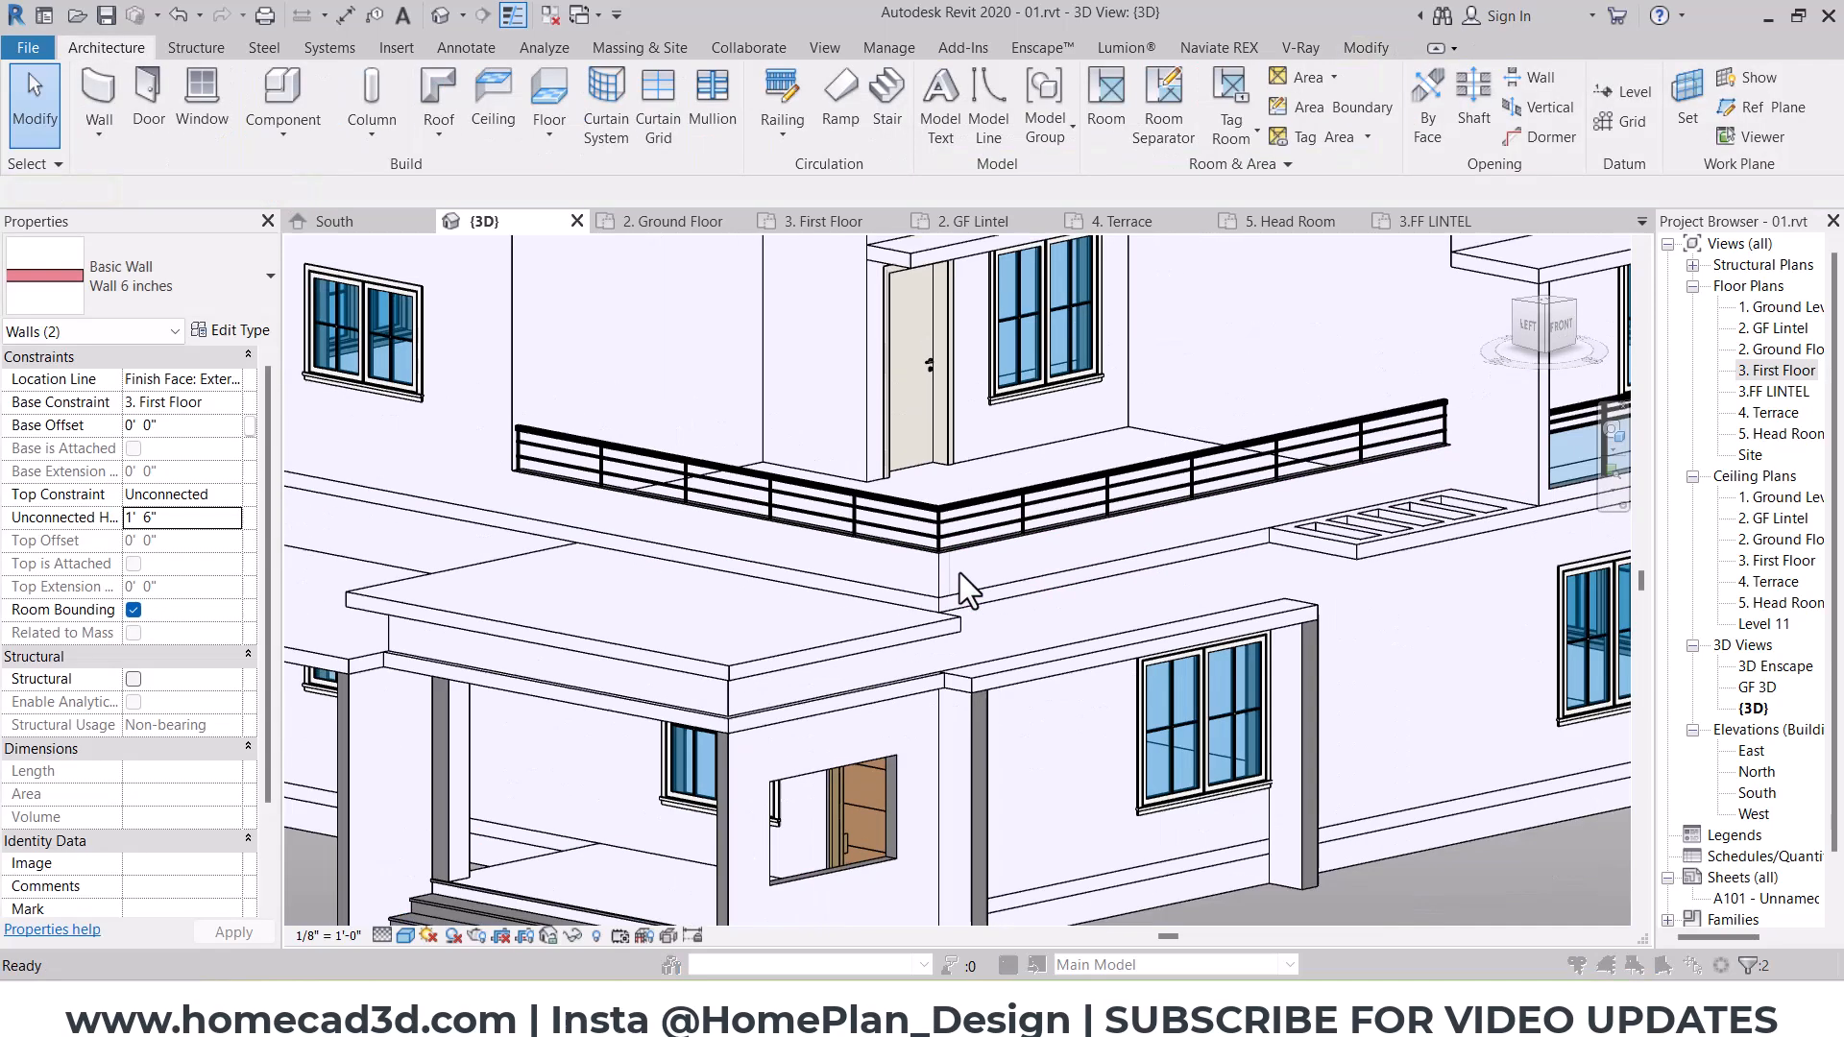
pyautogui.click(961, 438)
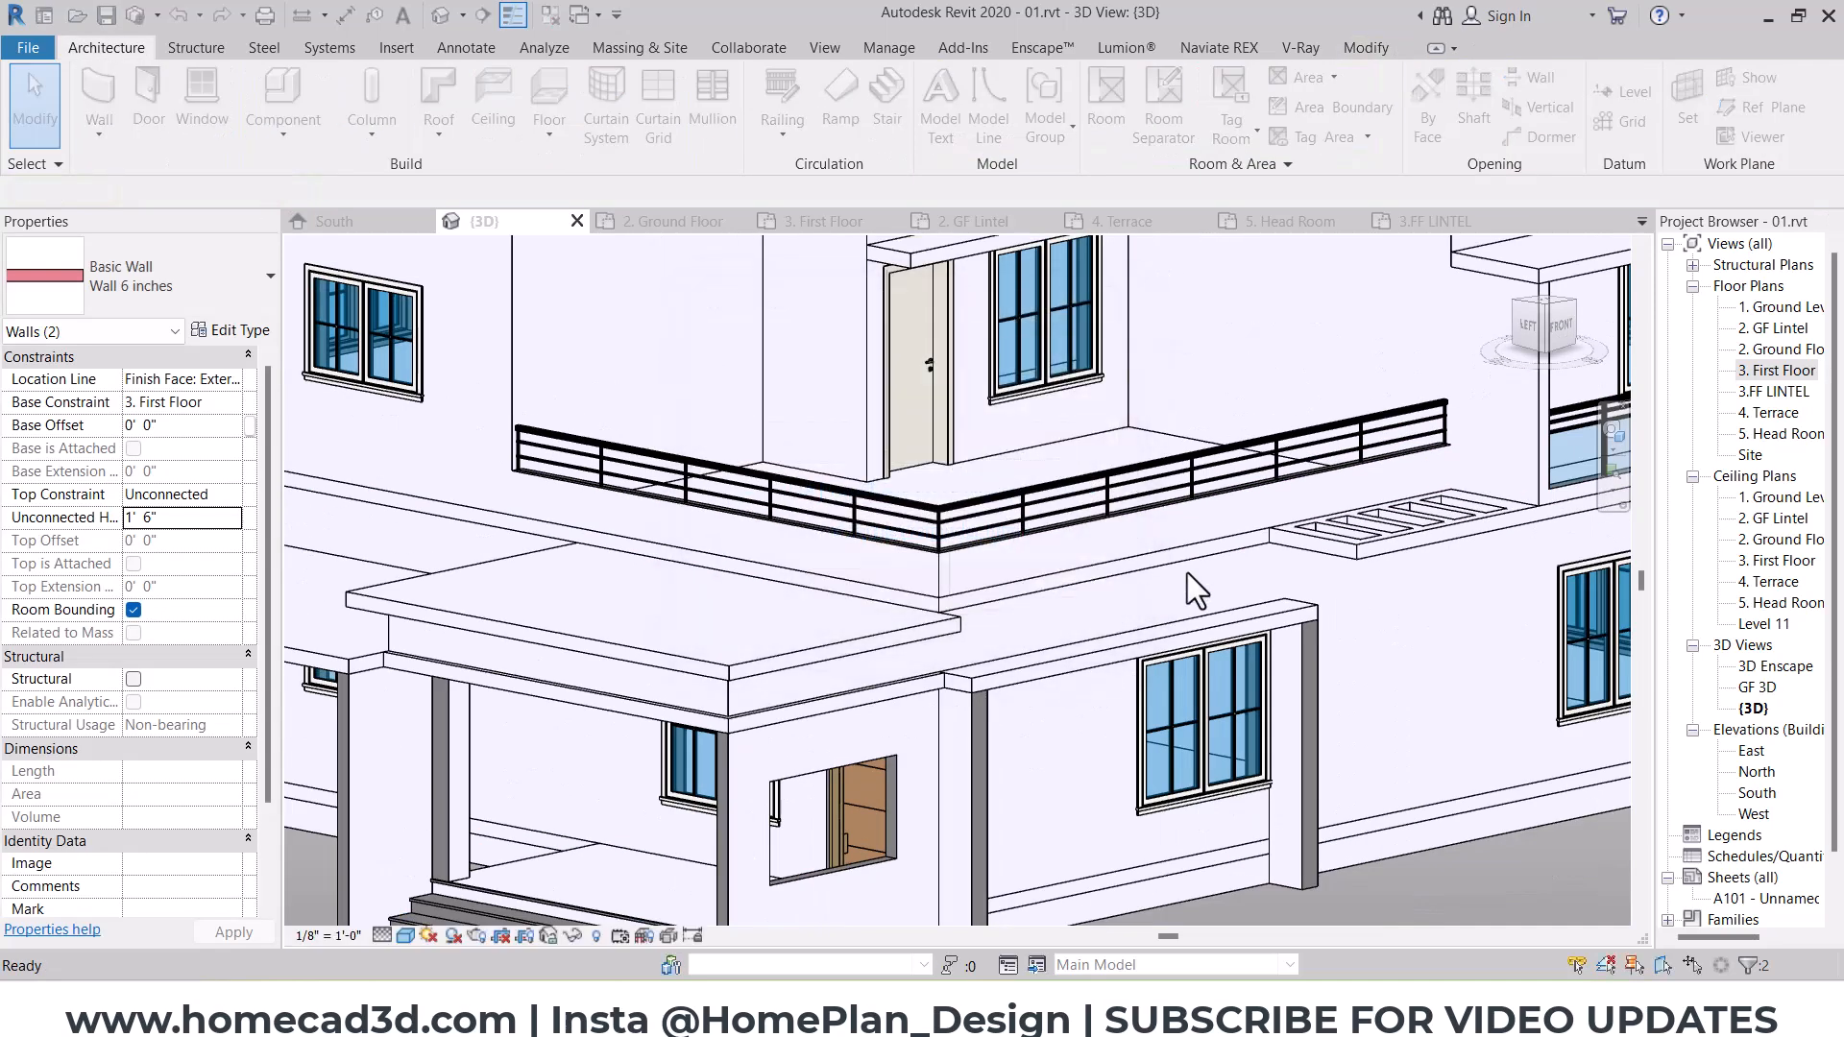
# Step: Show the house from its left side and create an in-place model, keeping the Casework category and accepting the name
pyautogui.scroll(-5, 964, 561)
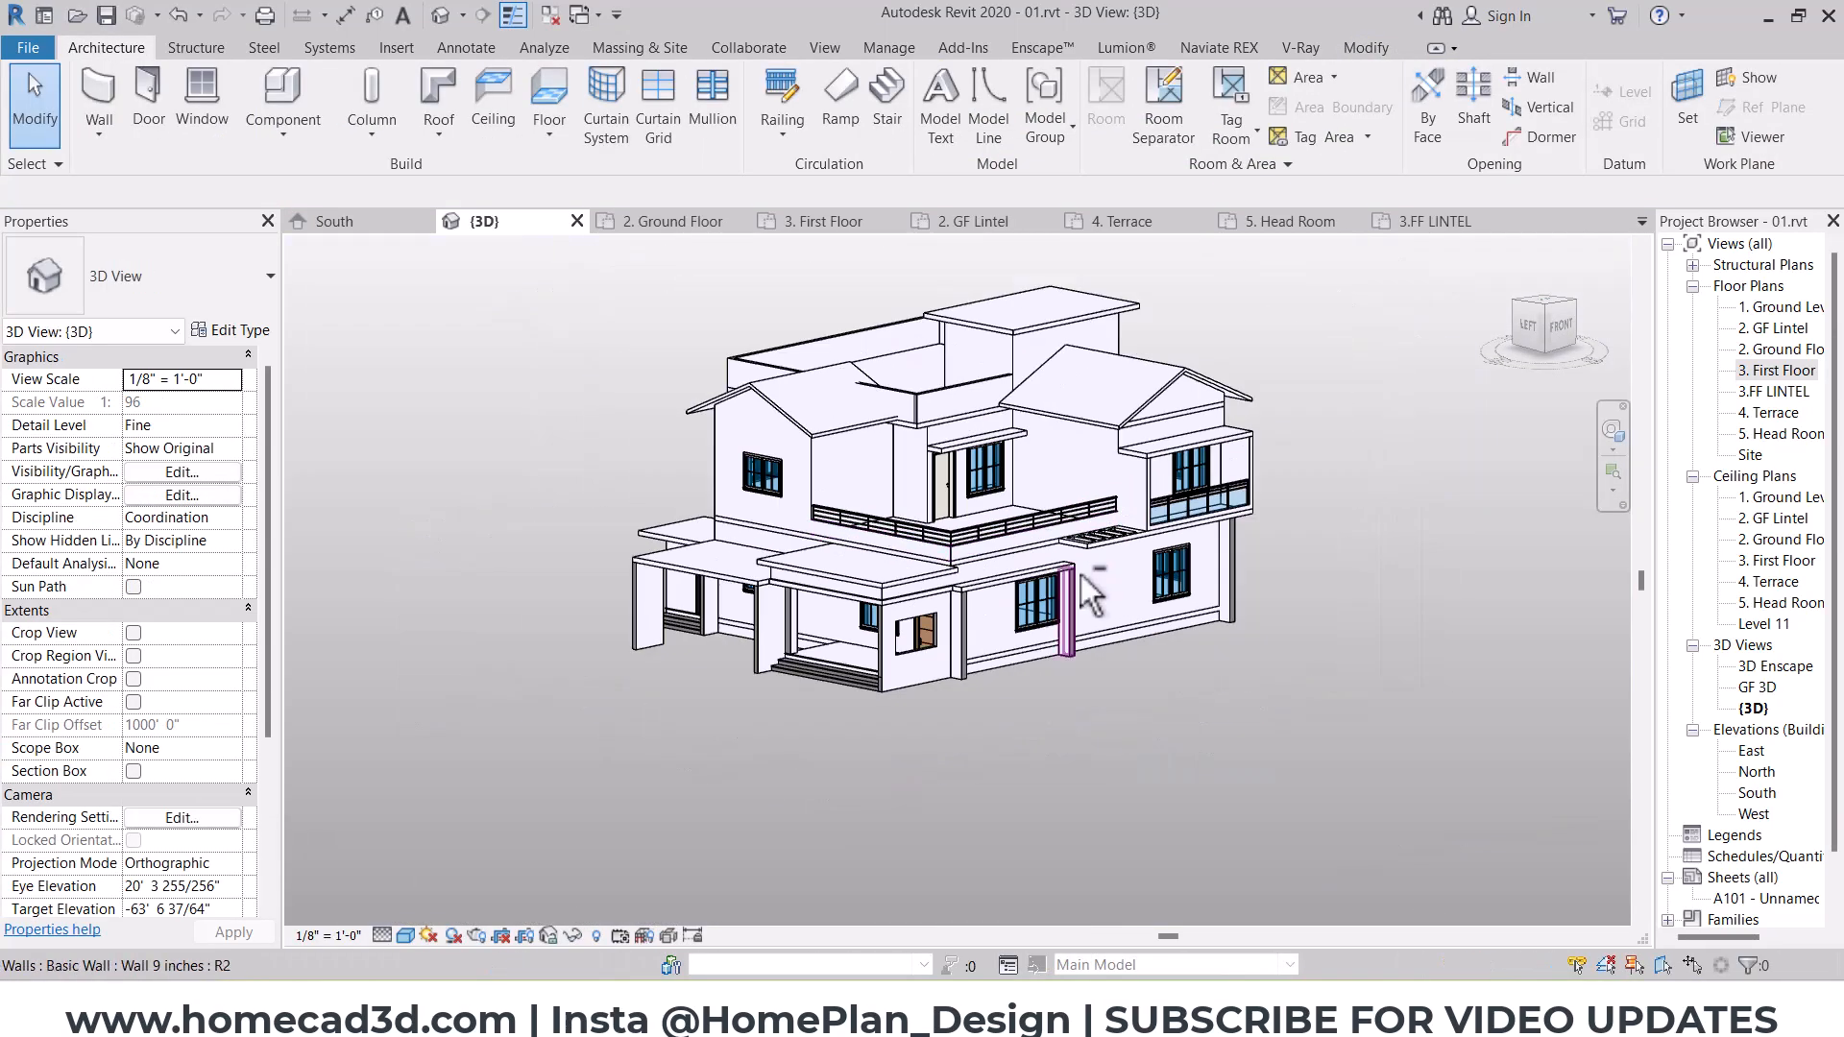
pyautogui.keyDown('shift'); pyautogui.moveTo(1068, 595); pyautogui.dragTo(850, 543, button='middle'); pyautogui.keyUp('shift')
pyautogui.scroll(3, 850, 543)
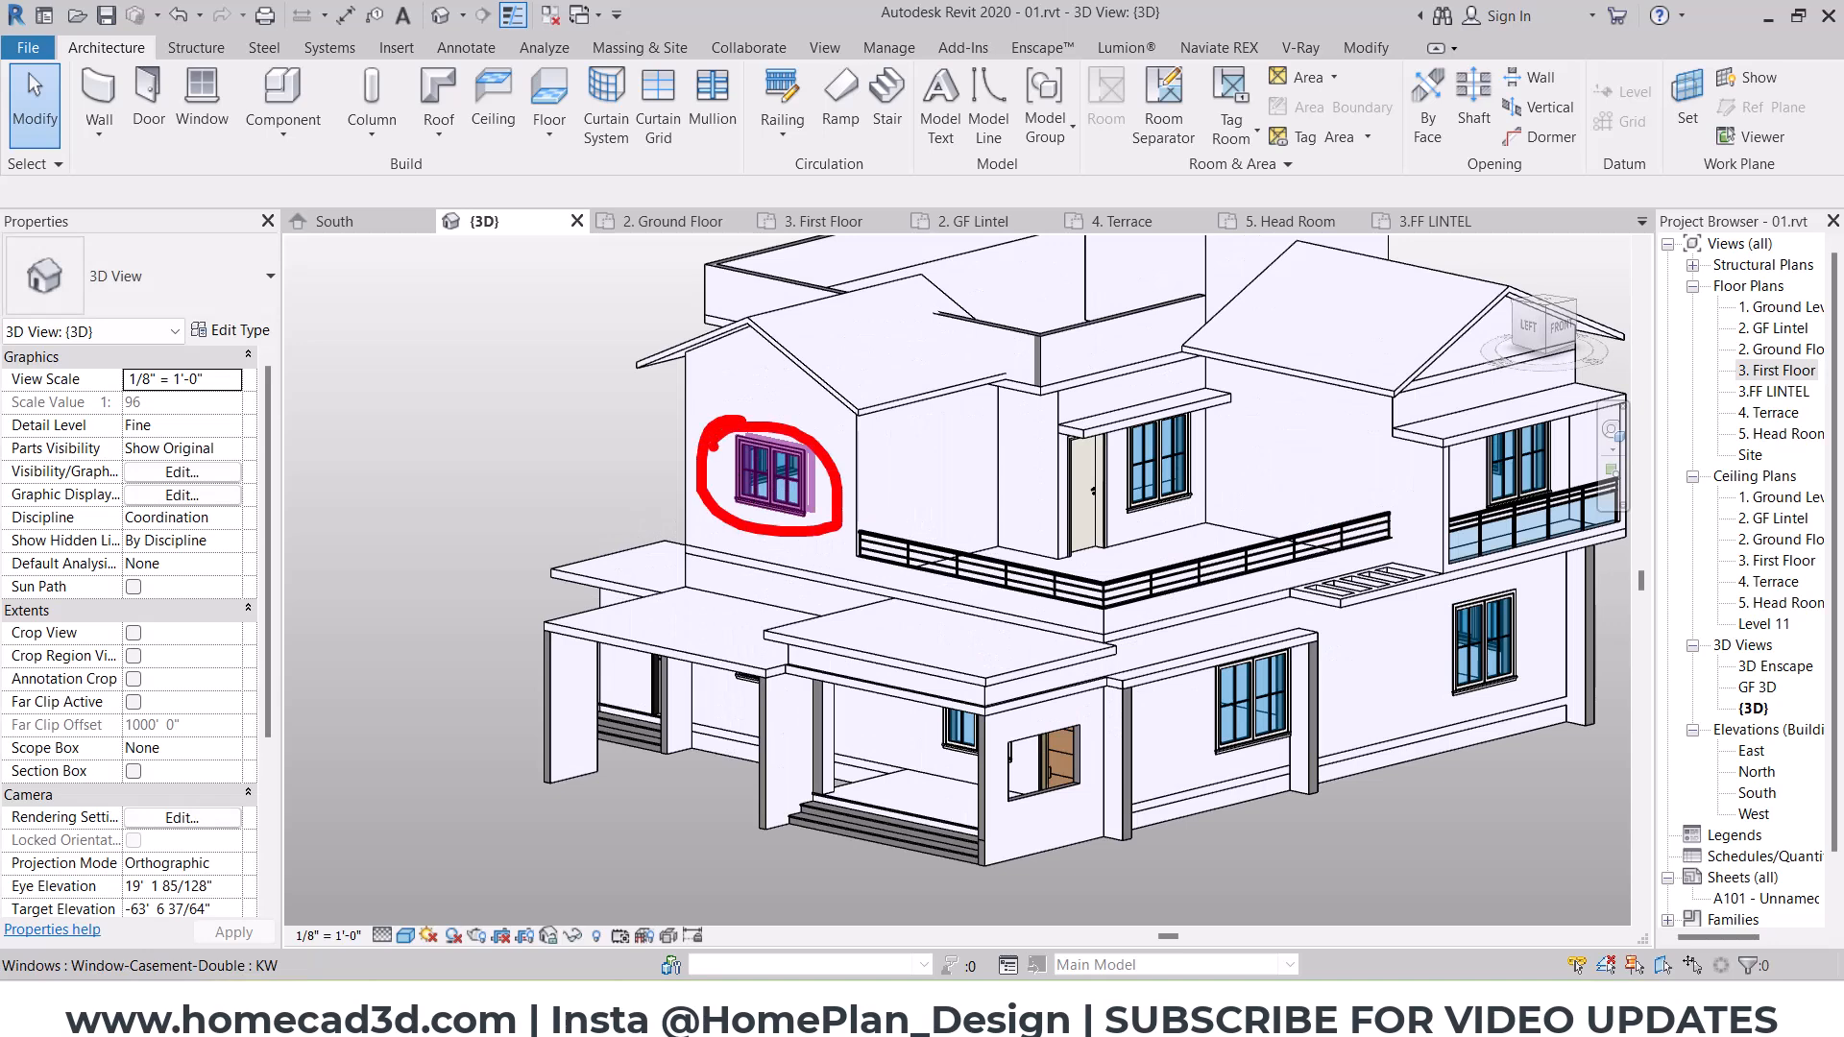
pyautogui.click(1529, 327)
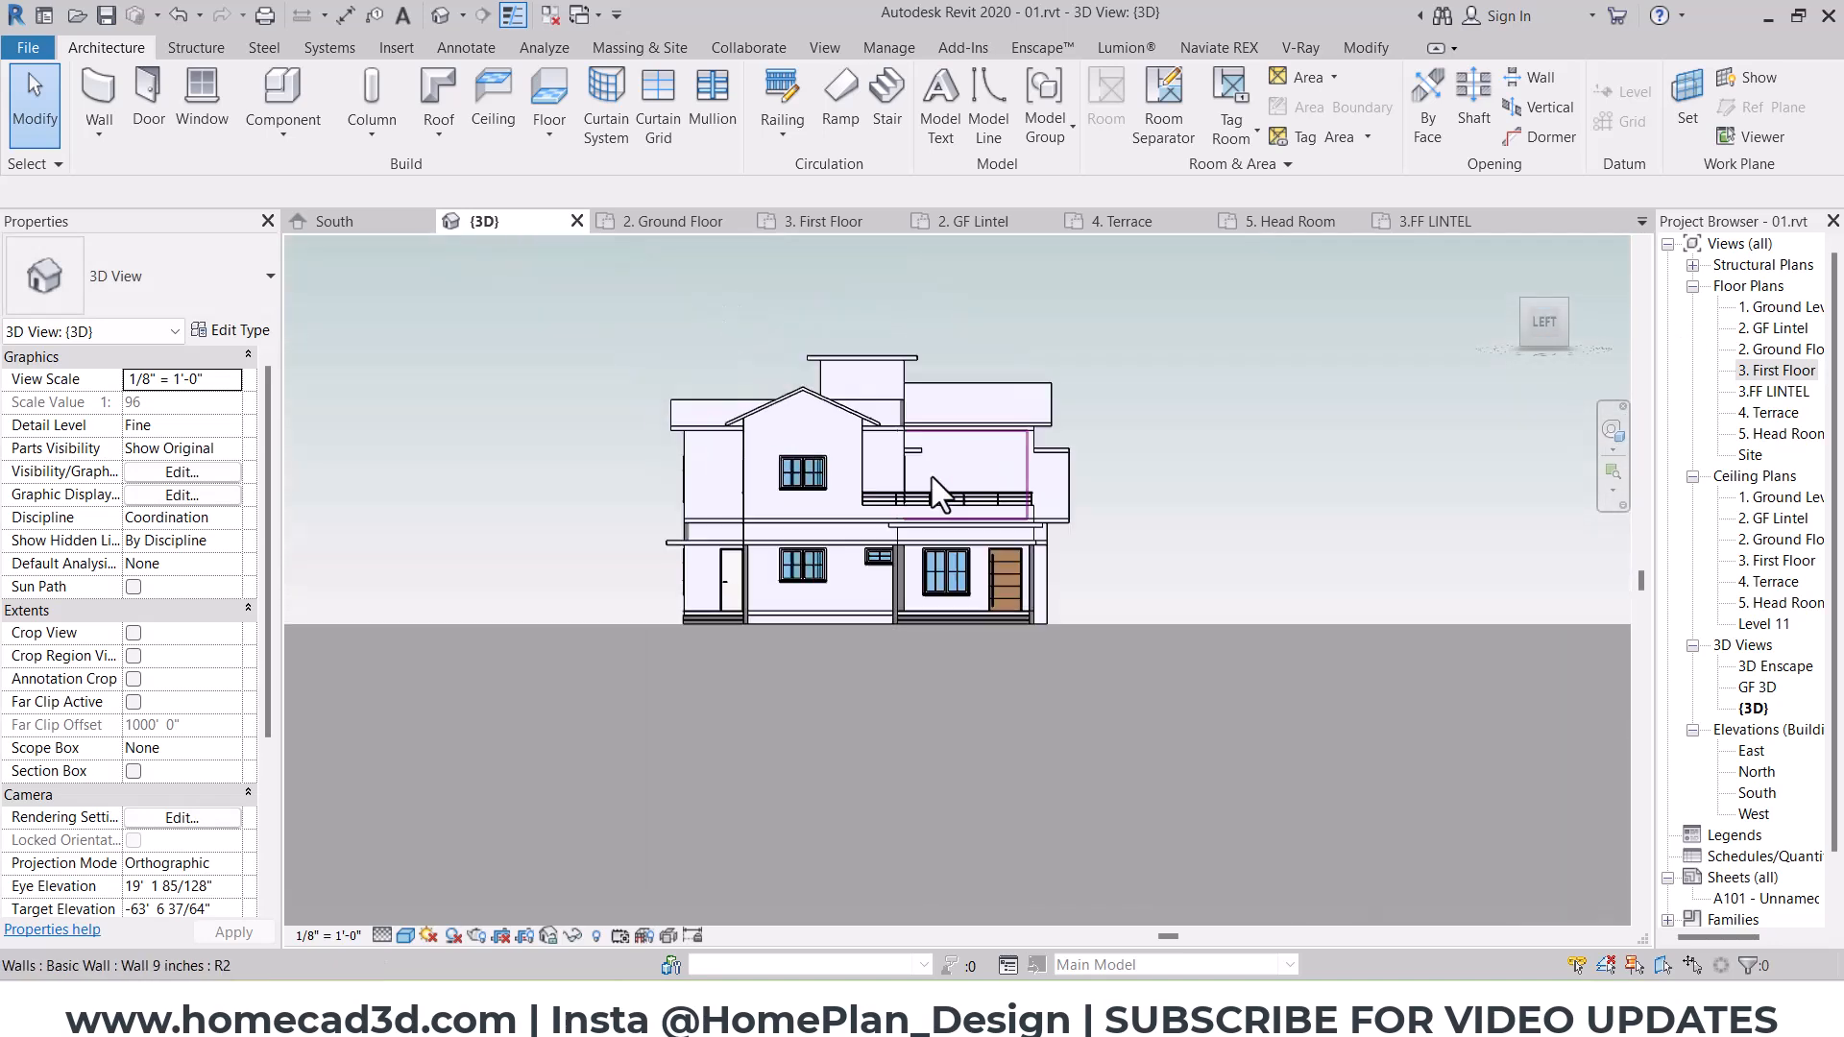
pyautogui.scroll(5, 872, 565)
pyautogui.click(263, 137)
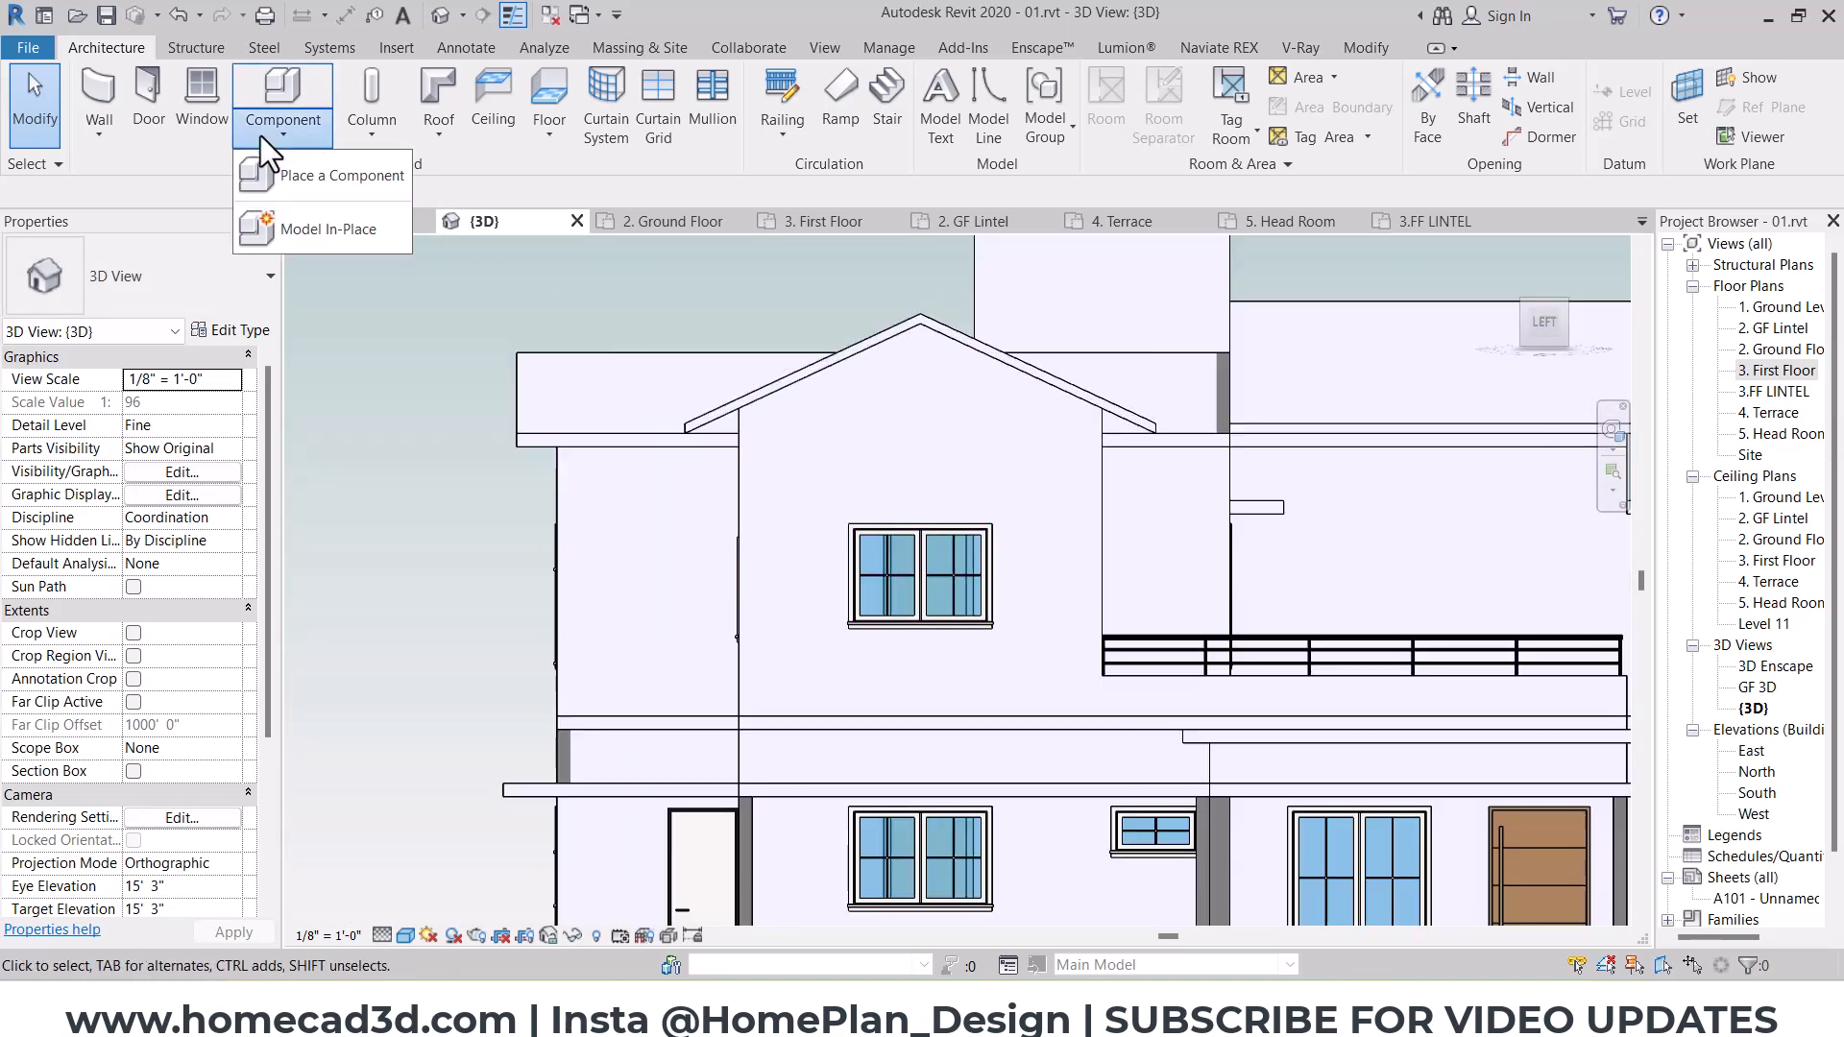
pyautogui.click(306, 227)
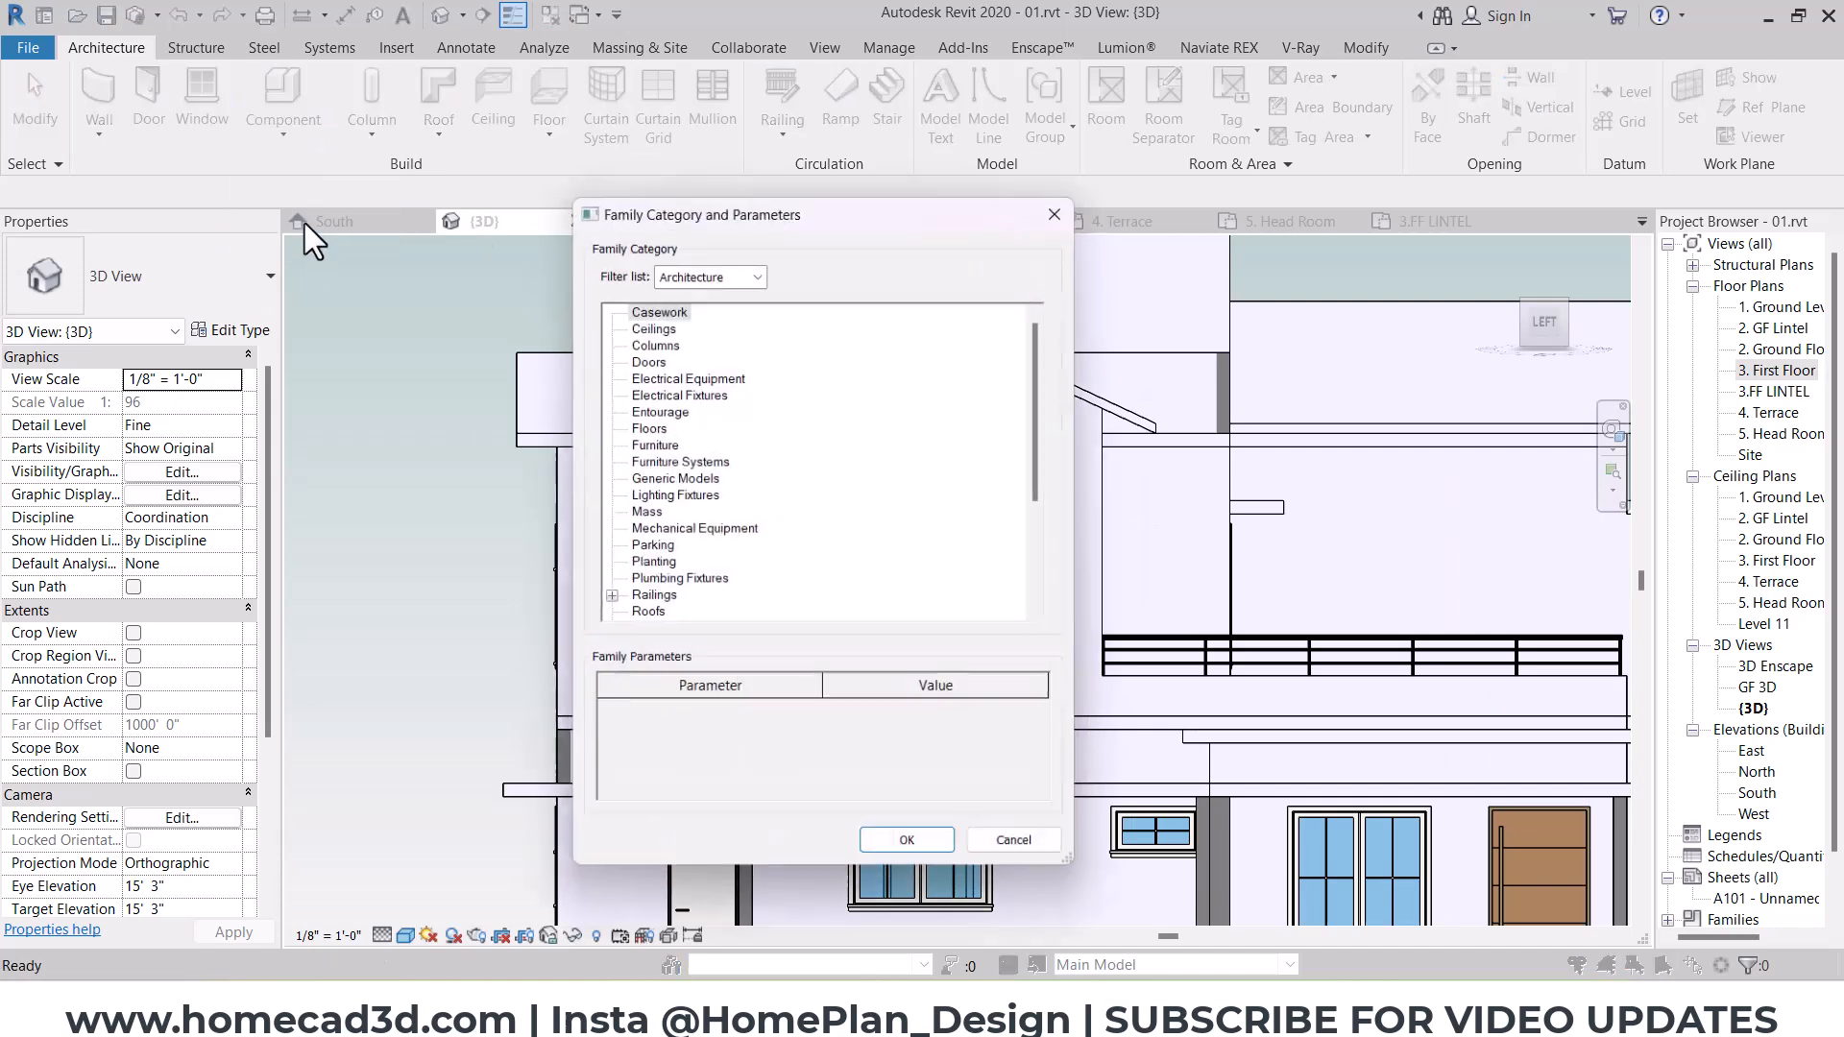
pyautogui.click(949, 857)
pyautogui.click(884, 544)
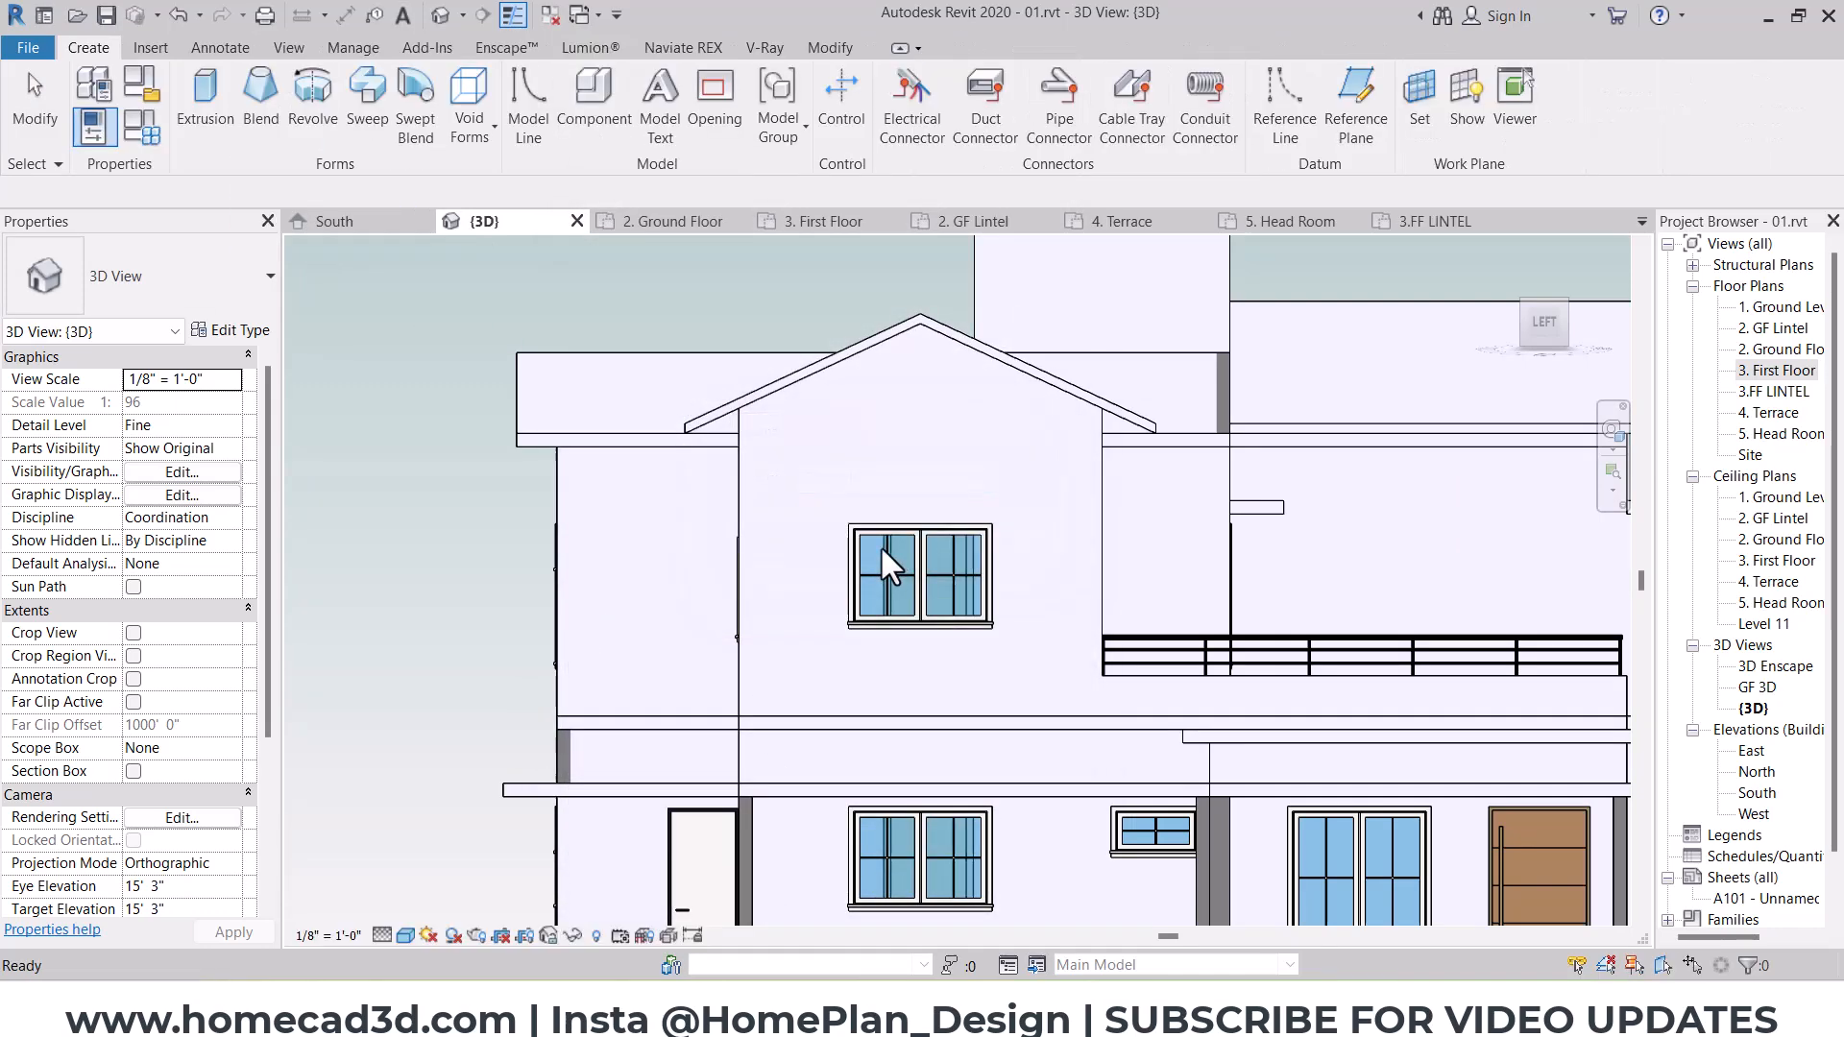
# Step: Start an extrusion and pick the face of the gable wall around the upper window as its work plane
pyautogui.click(200, 113)
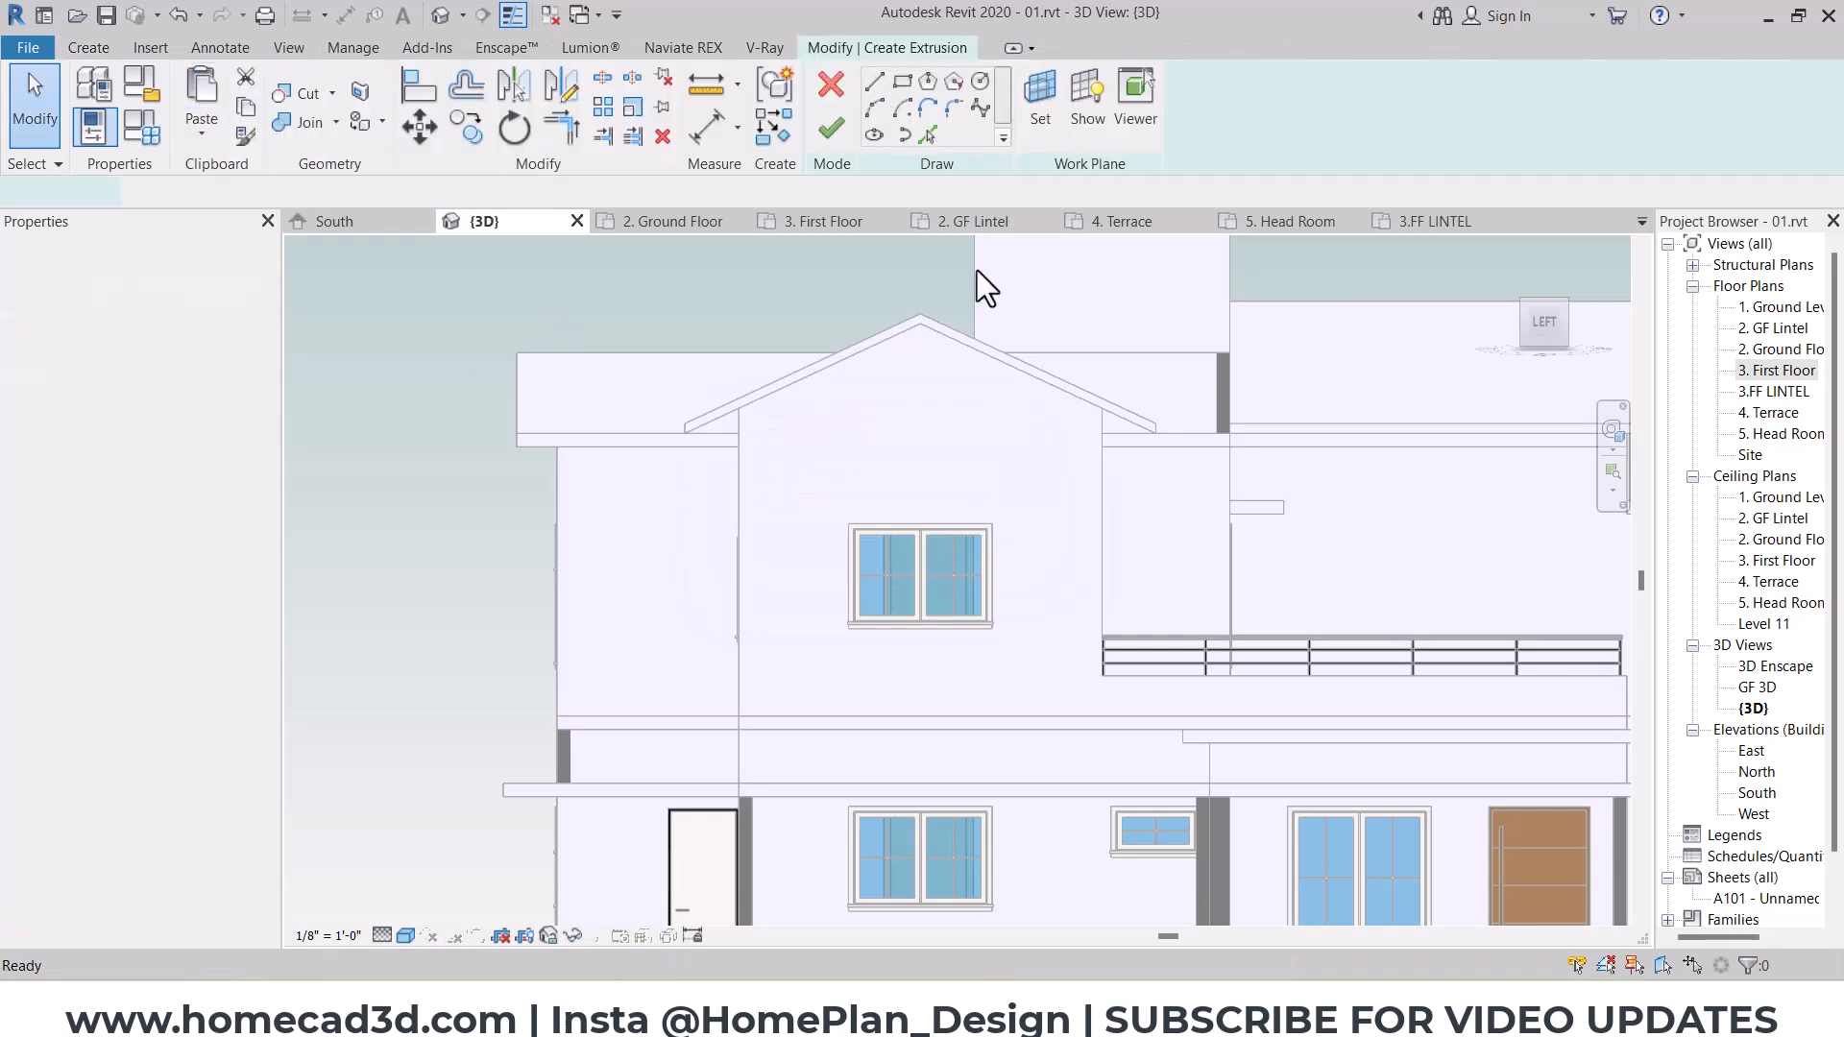
pyautogui.click(1028, 111)
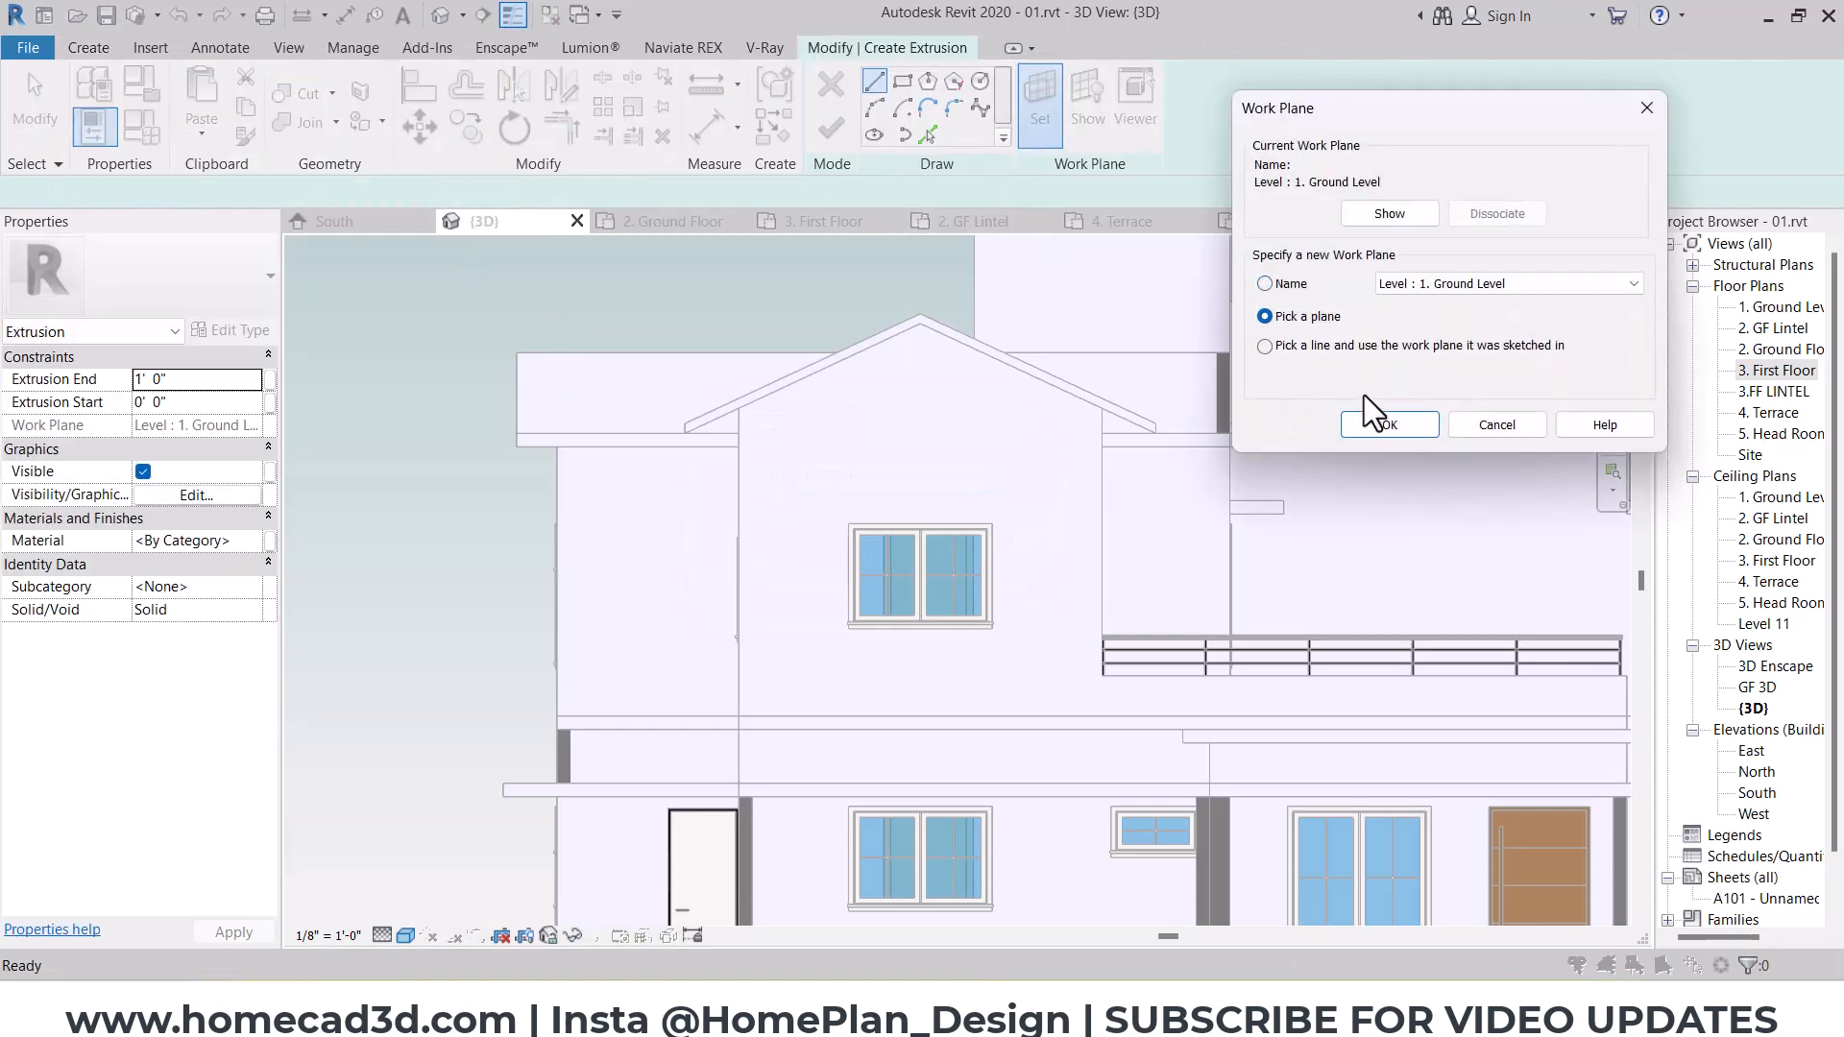
pyautogui.click(1375, 422)
pyautogui.click(942, 452)
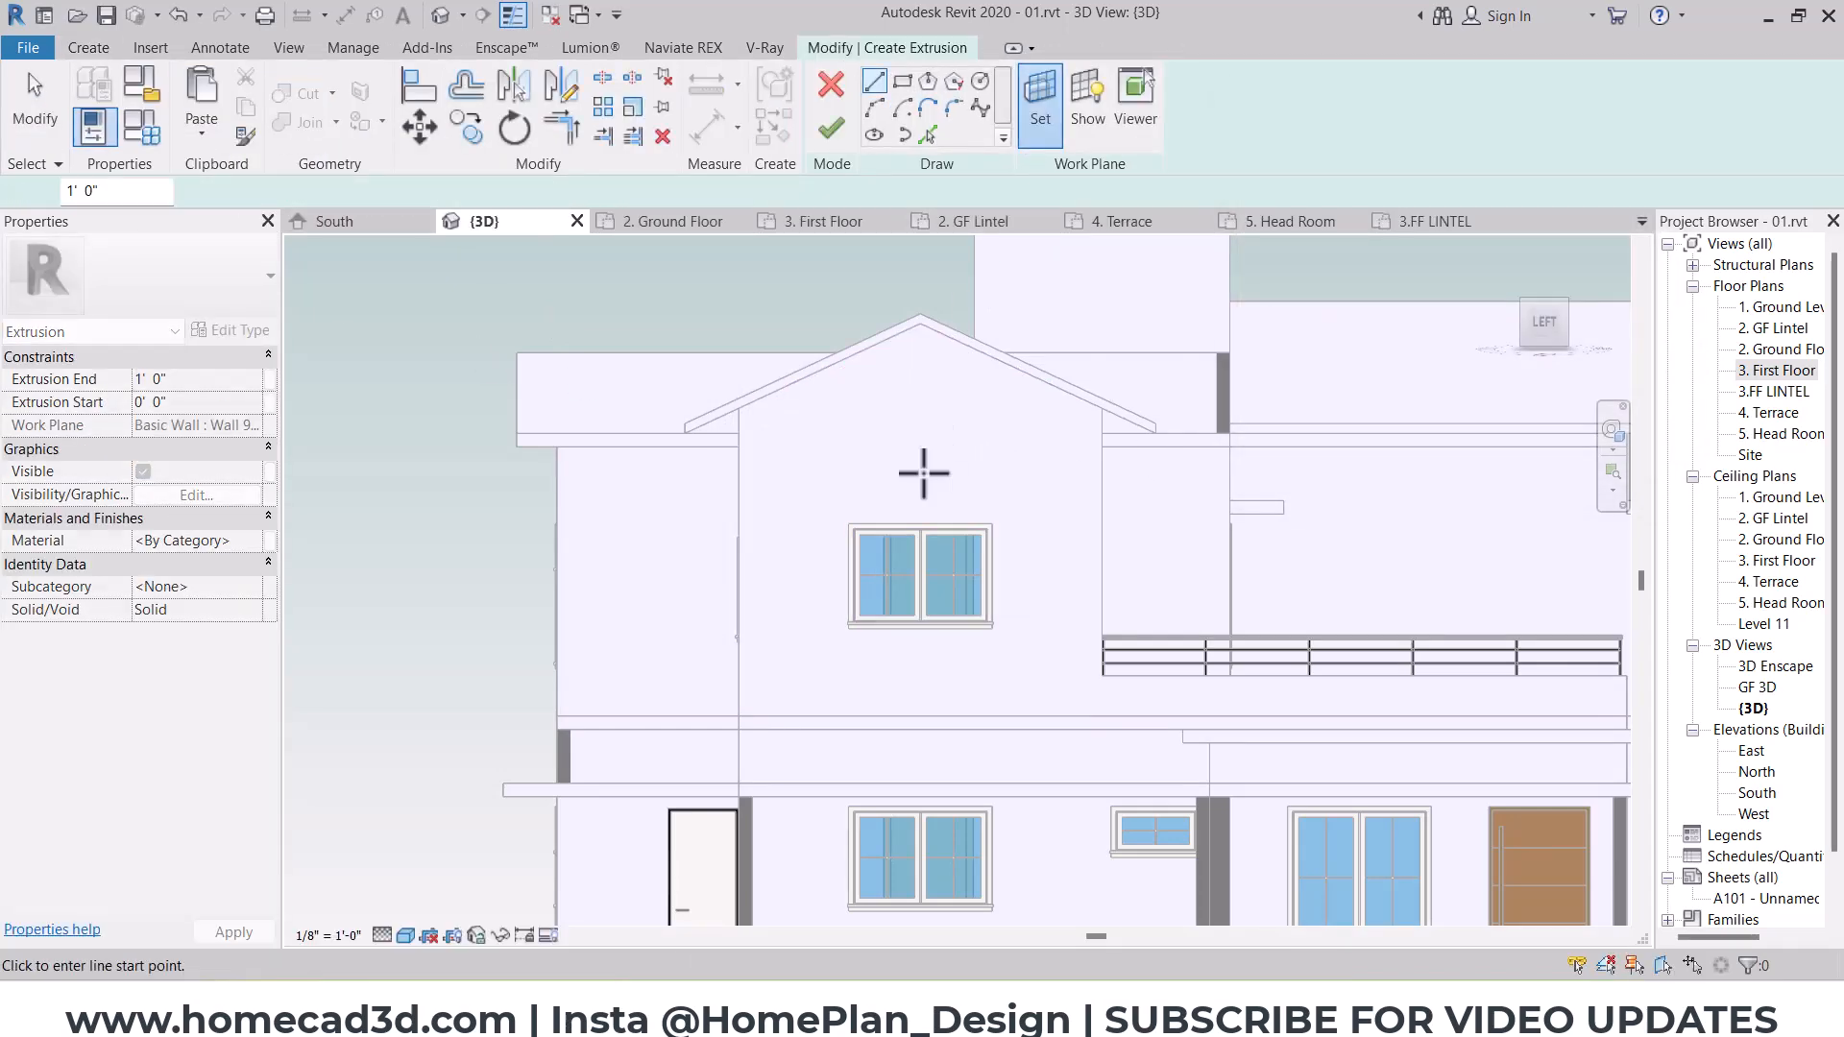
# Step: Sketch a rectangle along the outer edge of the upper gable window's trim, from its upper corner to the opposite sill corner
pyautogui.scroll(2, 922, 471)
pyautogui.click(900, 82)
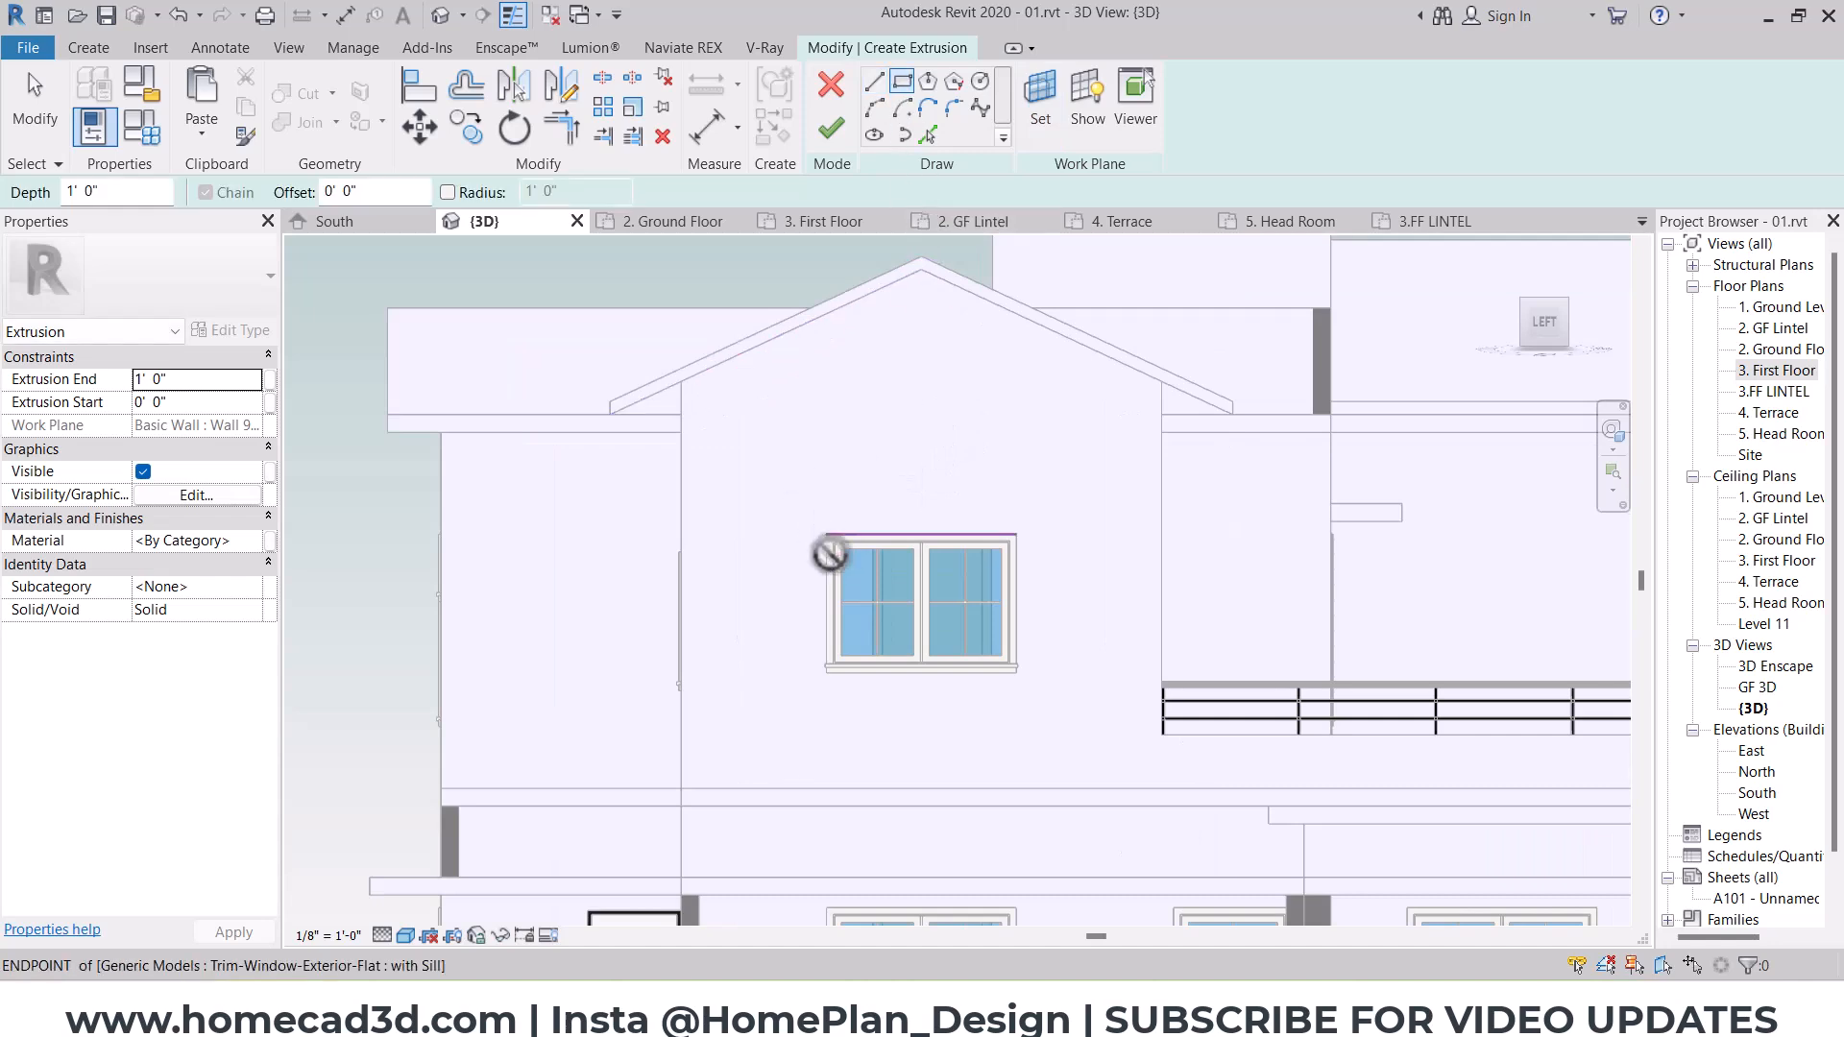
pyautogui.click(827, 536)
pyautogui.click(1016, 672)
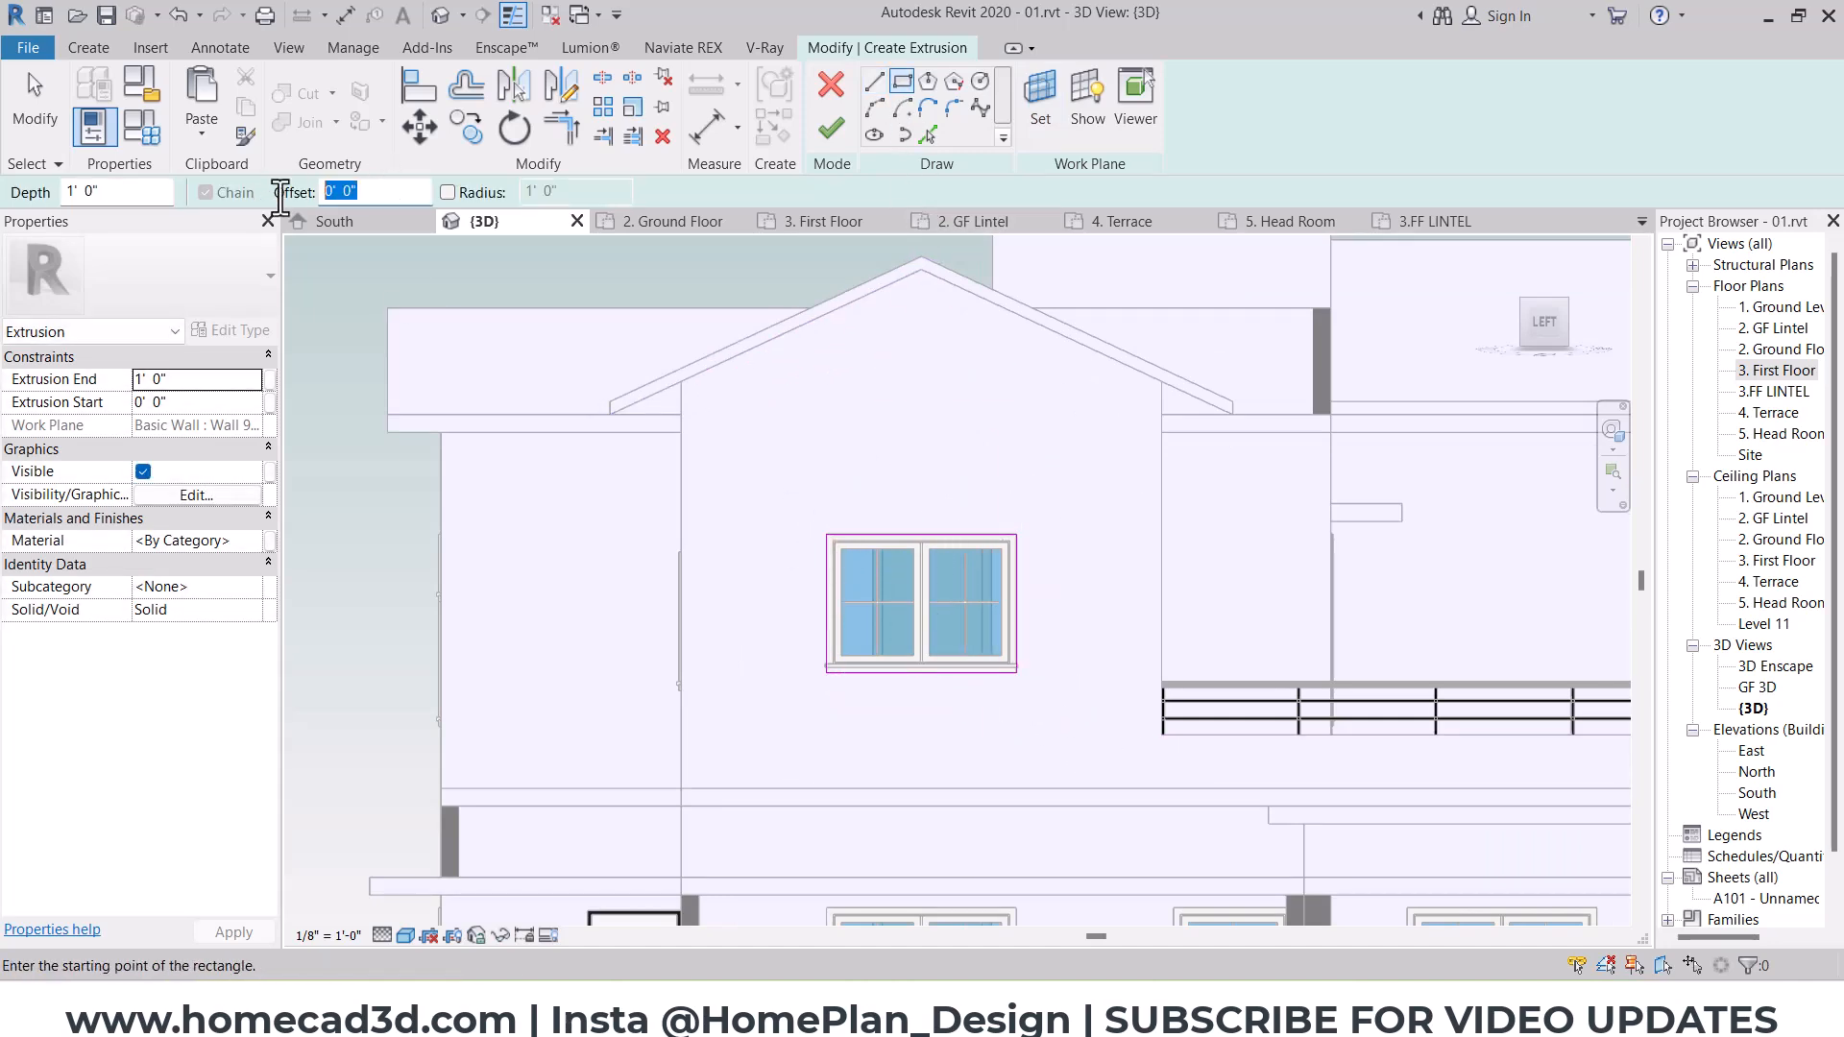
# Step: Sketch a second rectangle offset 6" outward around the upper gable window's trim outline
pyautogui.write('6"')
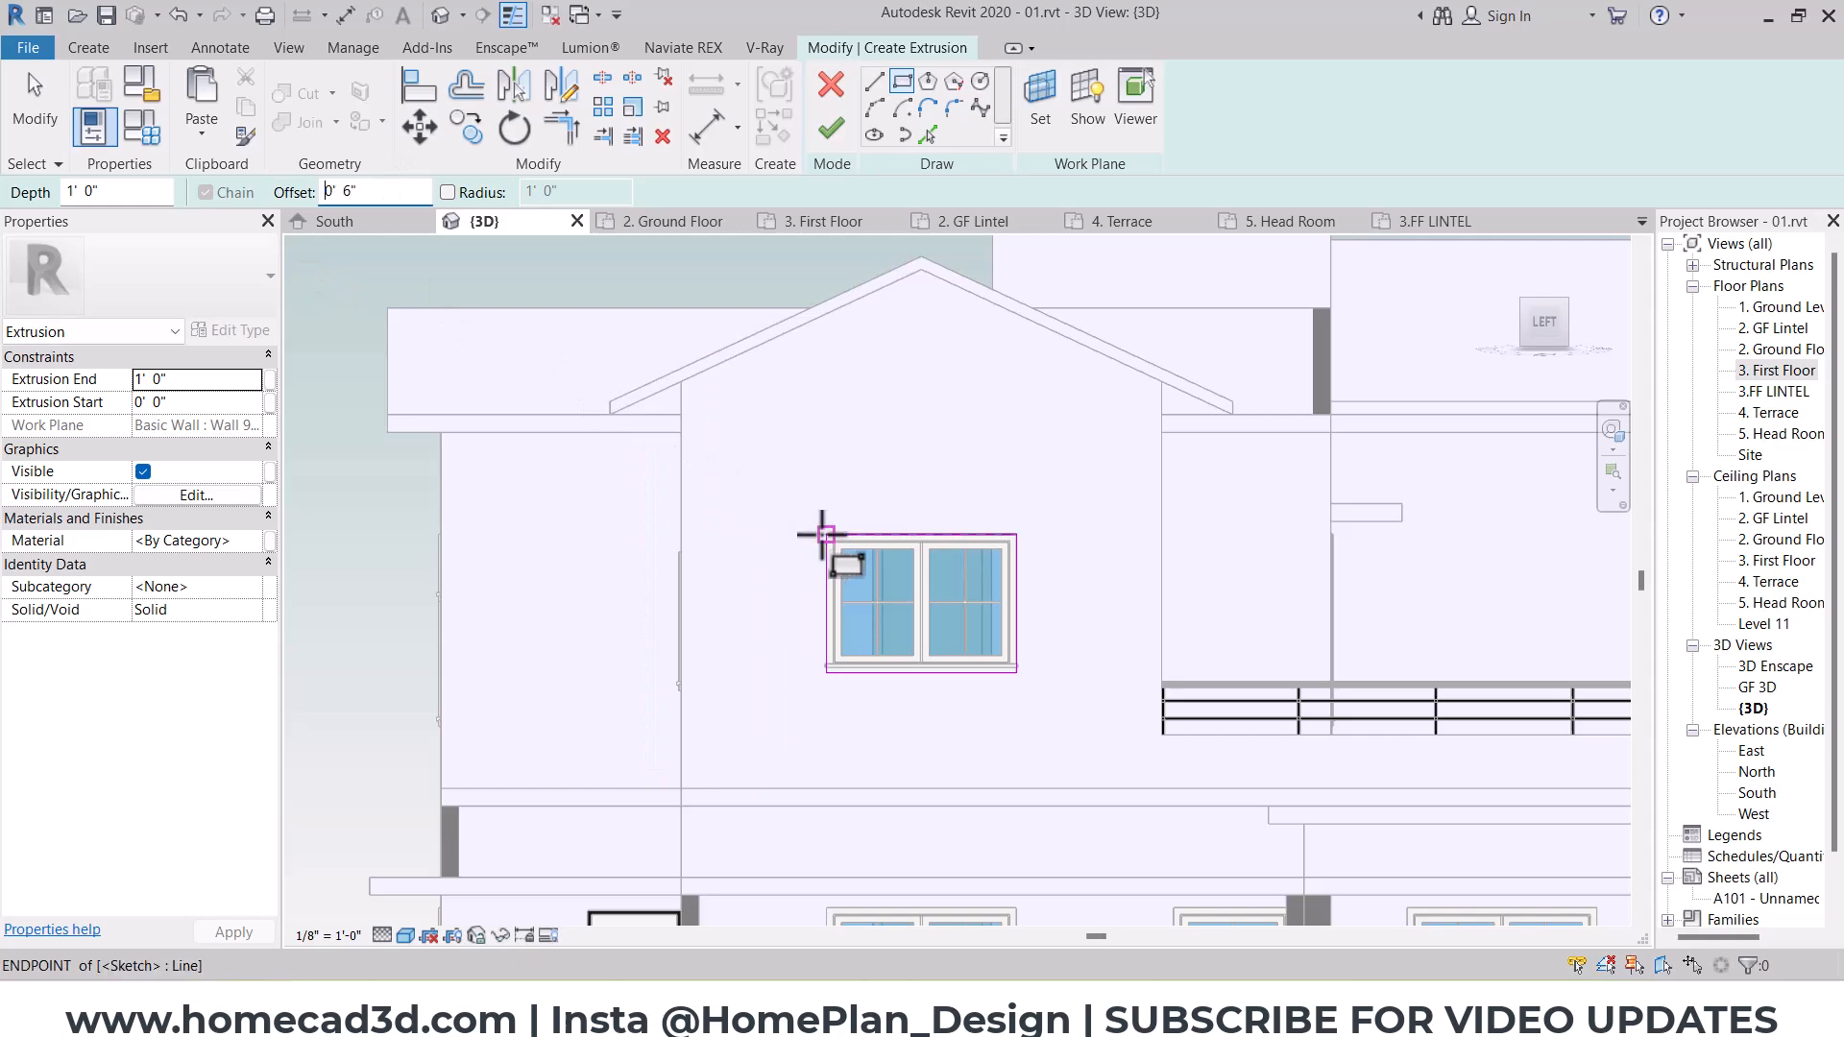
pyautogui.click(822, 534)
pyautogui.click(1014, 672)
pyautogui.press('Escape')
pyautogui.moveTo(989, 720); pyautogui.dragTo(1001, 486, button='middle')
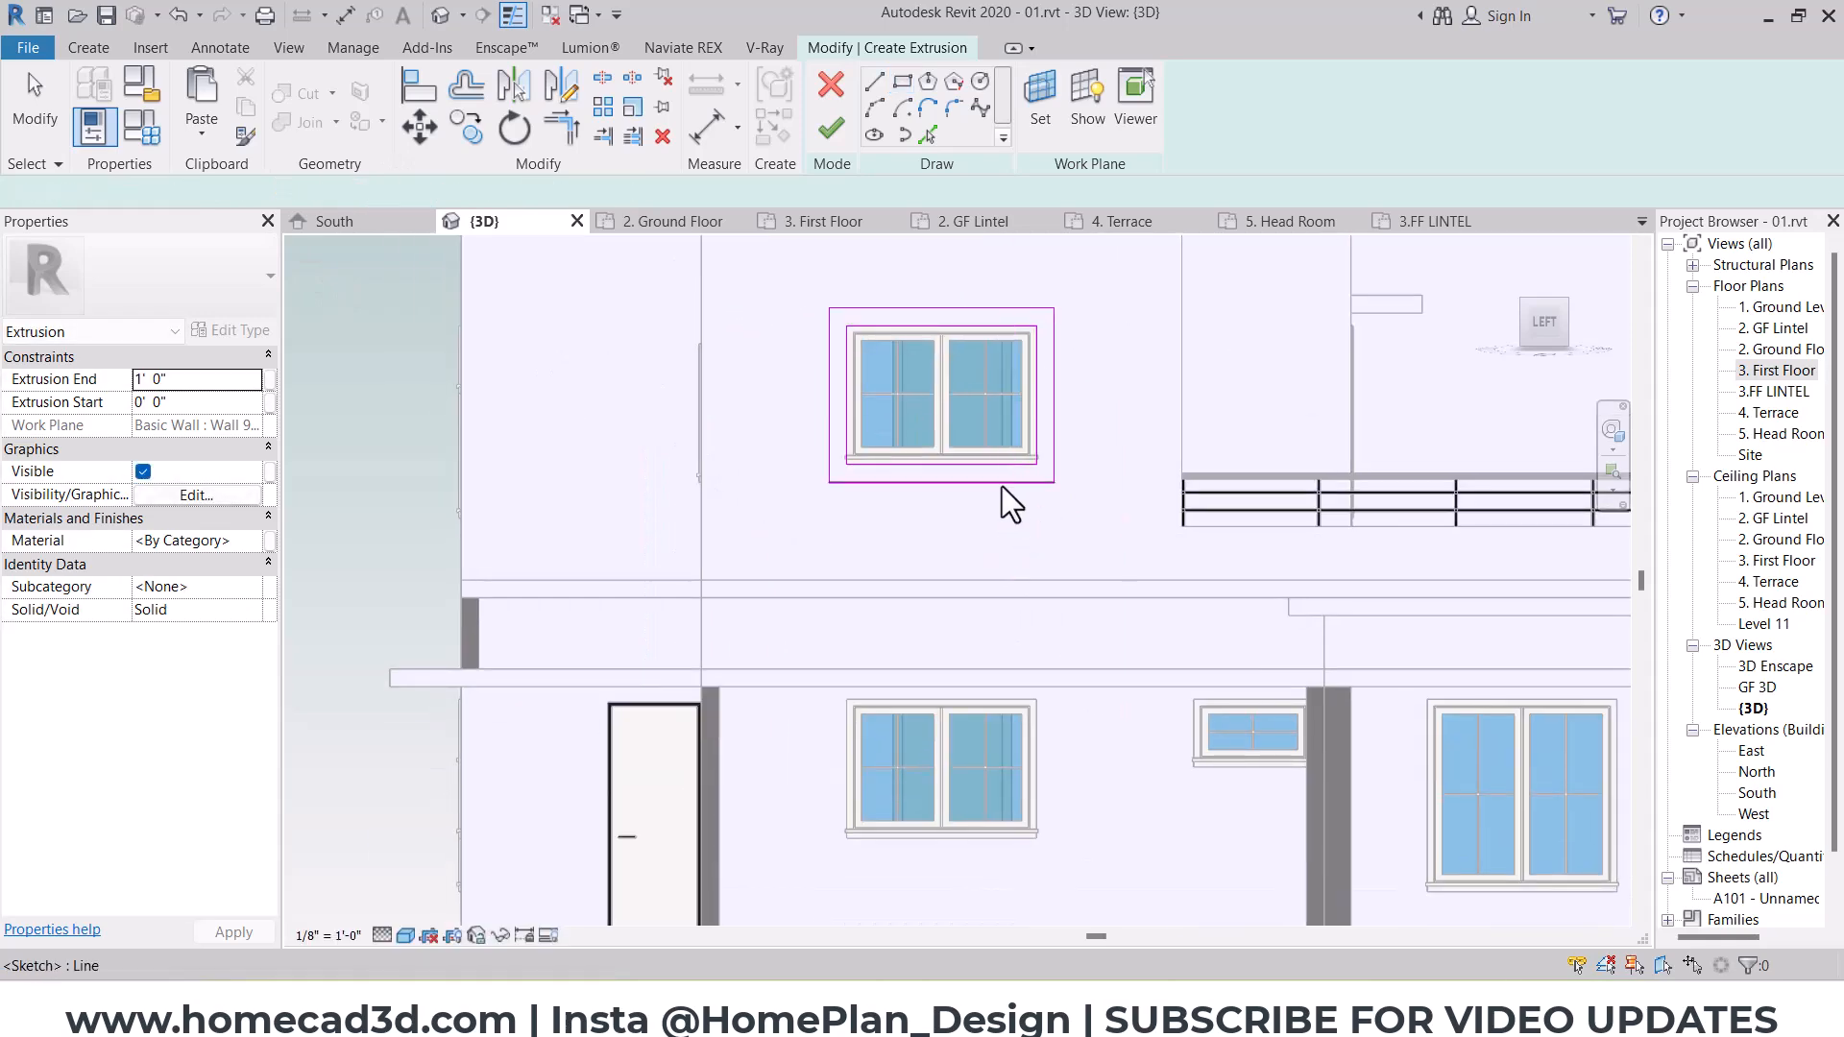
# Step: Stretch the outer rectangle down to the slab below the gable wall and up to just under the gable roof
pyautogui.moveTo(1001, 483)
pyautogui.mouseDown()
pyautogui.moveTo(1018, 486)
pyautogui.moveTo(1005, 669)
pyautogui.mouseUp()
pyautogui.moveTo(991, 363); pyautogui.dragTo(983, 648, button='middle')
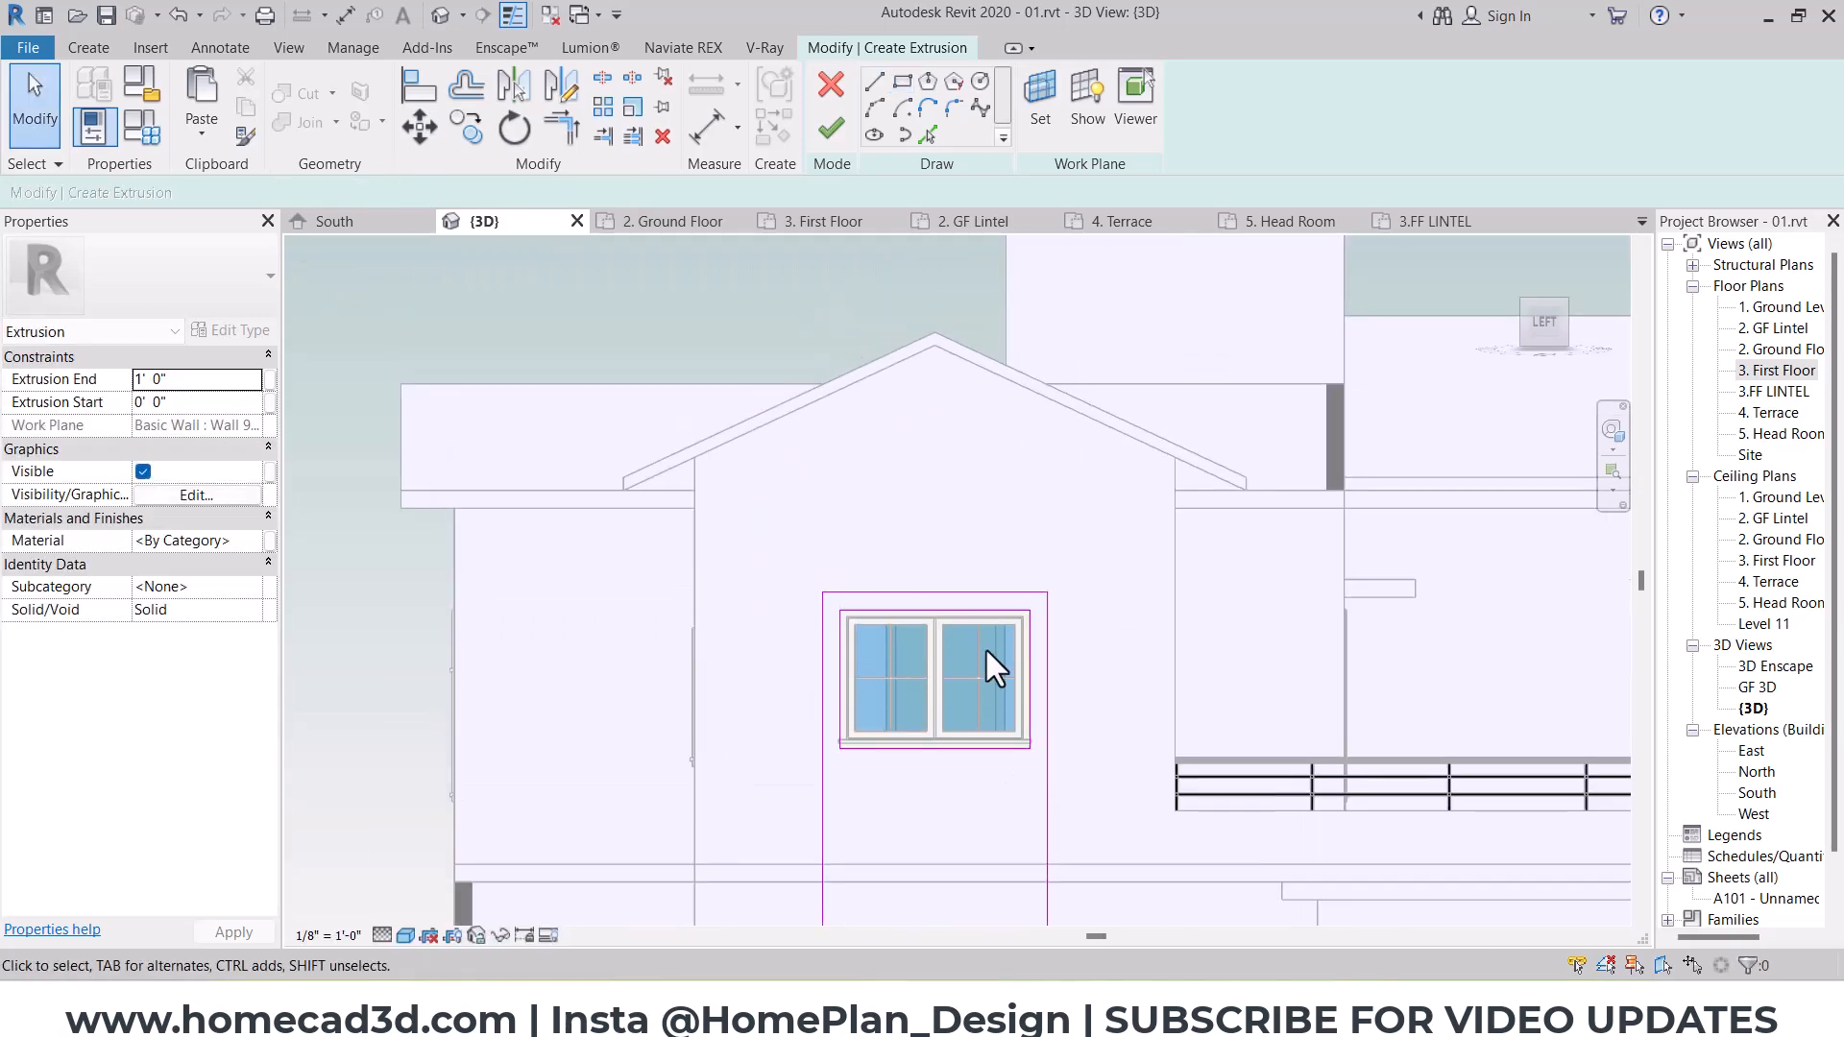
pyautogui.click(955, 592)
pyautogui.moveTo(955, 591); pyautogui.dragTo(946, 399)
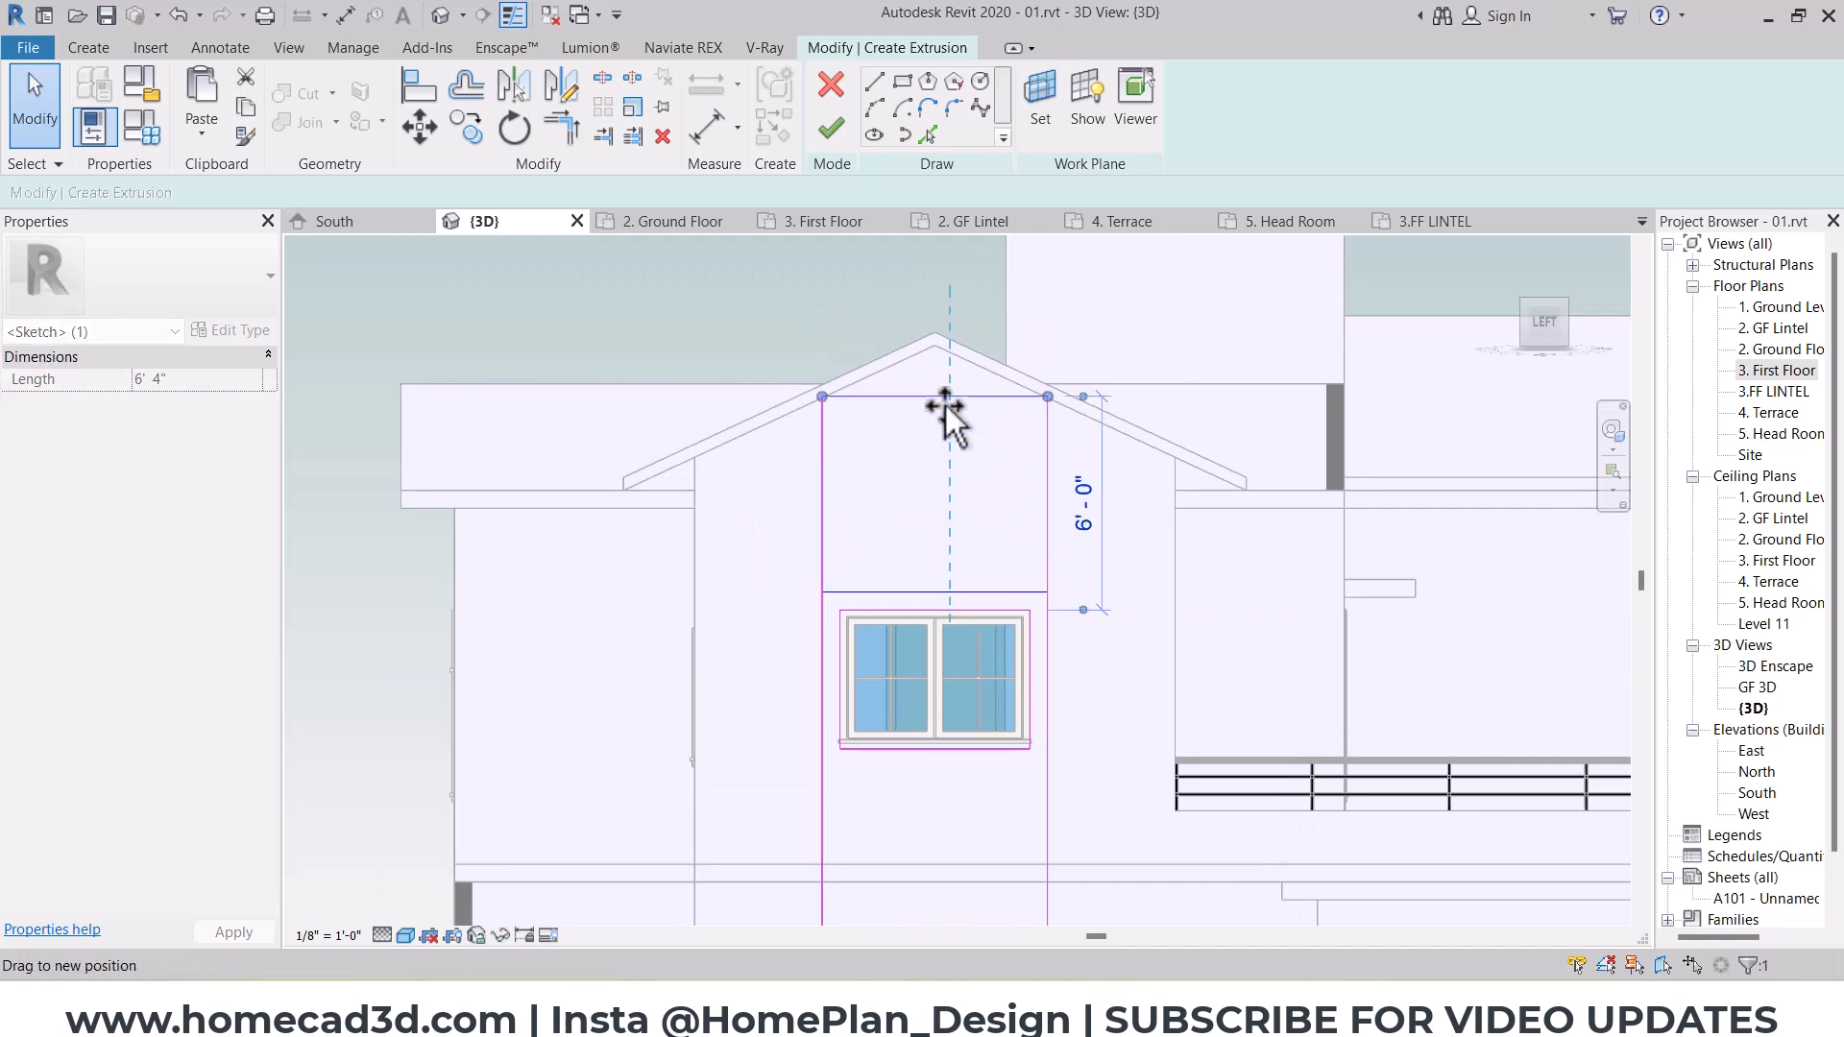
# Step: Pick the gable roof's two underside edges as sketch lines and trim them to the outer rectangle's sides
pyautogui.scroll(3, 943, 332)
pyautogui.click(927, 134)
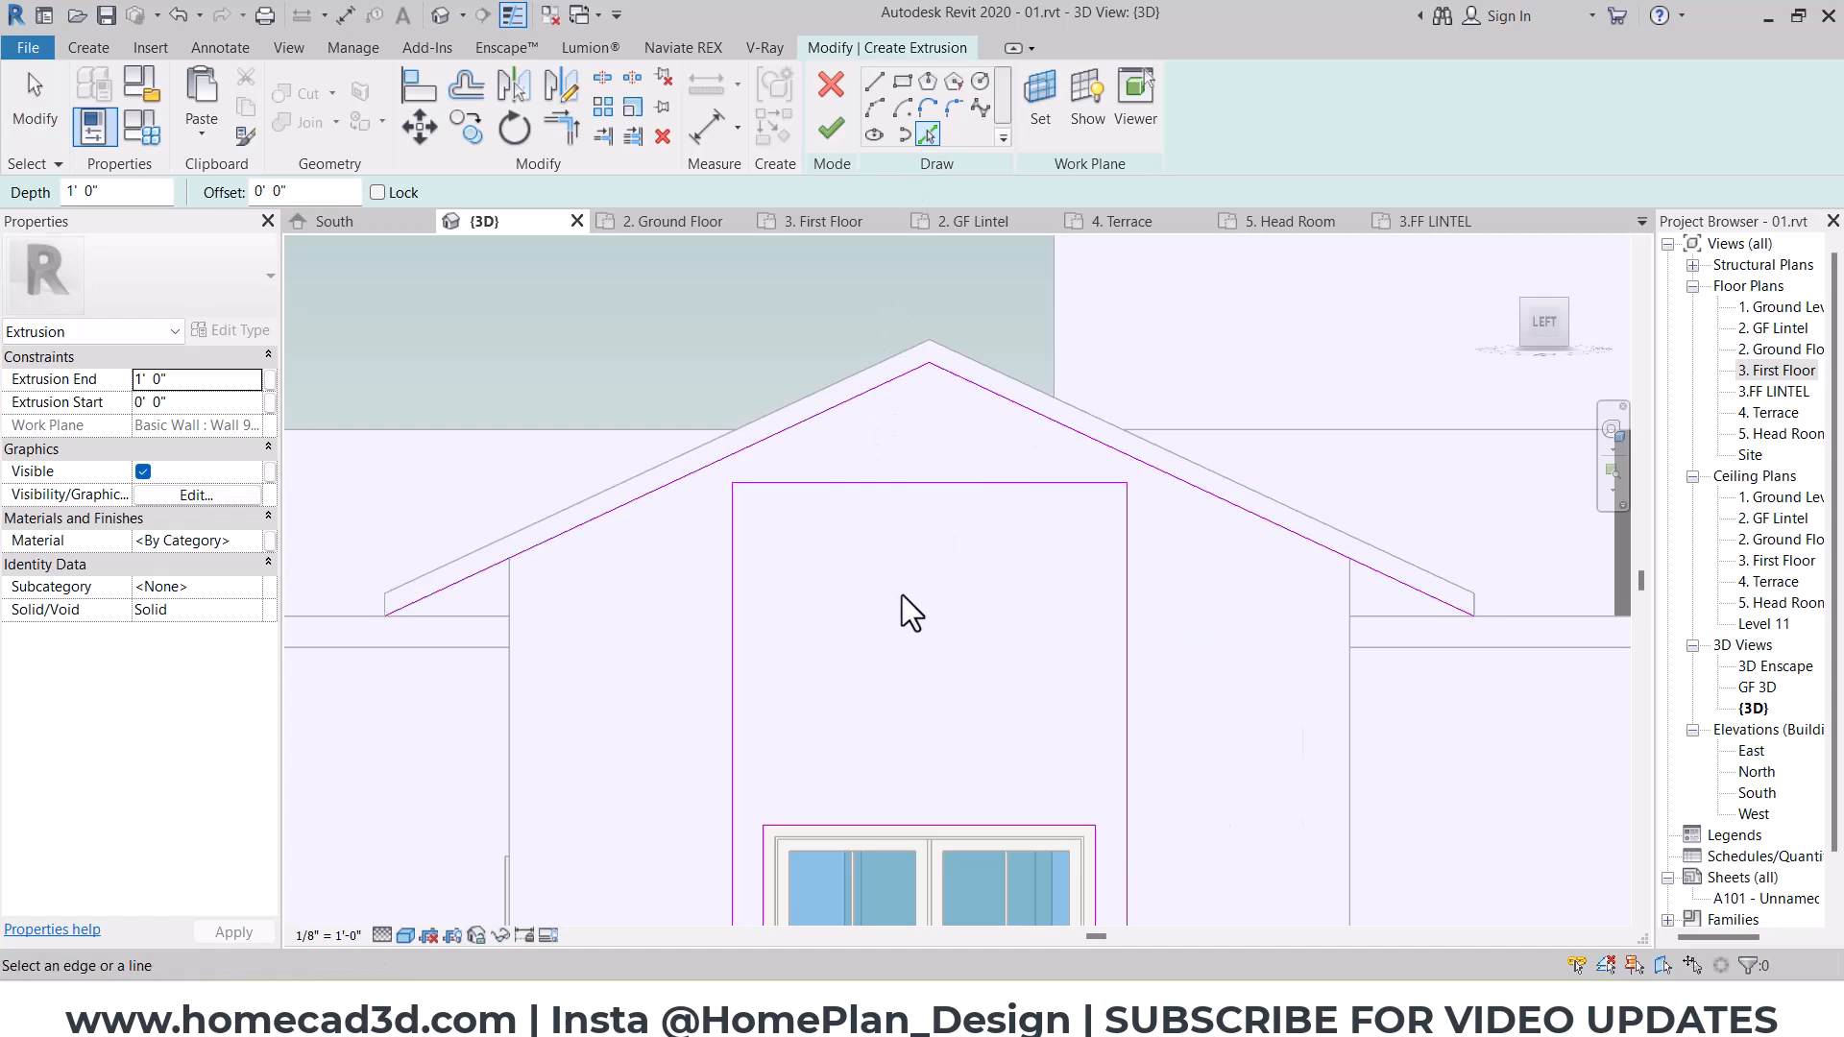
pyautogui.press('Escape')
pyautogui.click(731, 559)
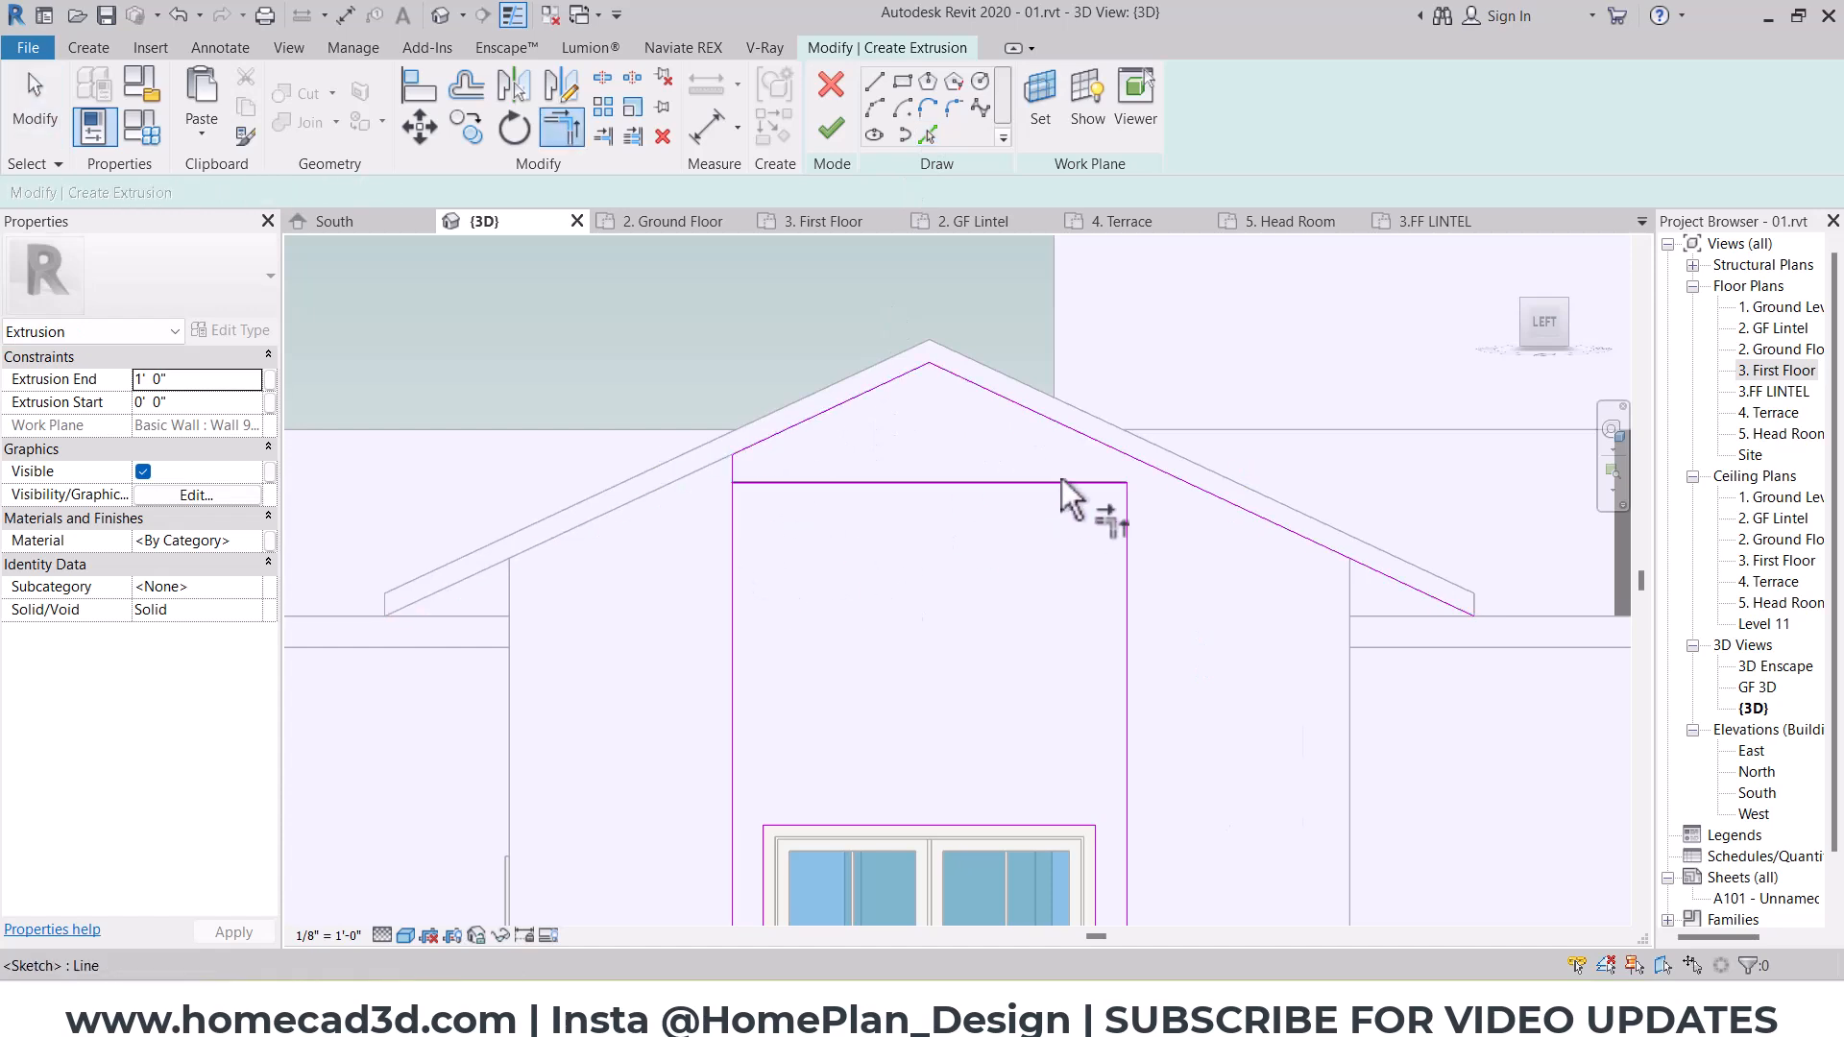
pyautogui.click(1095, 468)
# Step: Delete the leftover horizontal sketch line below the gable peak
pyautogui.press('Escape')
pyautogui.click(1087, 487)
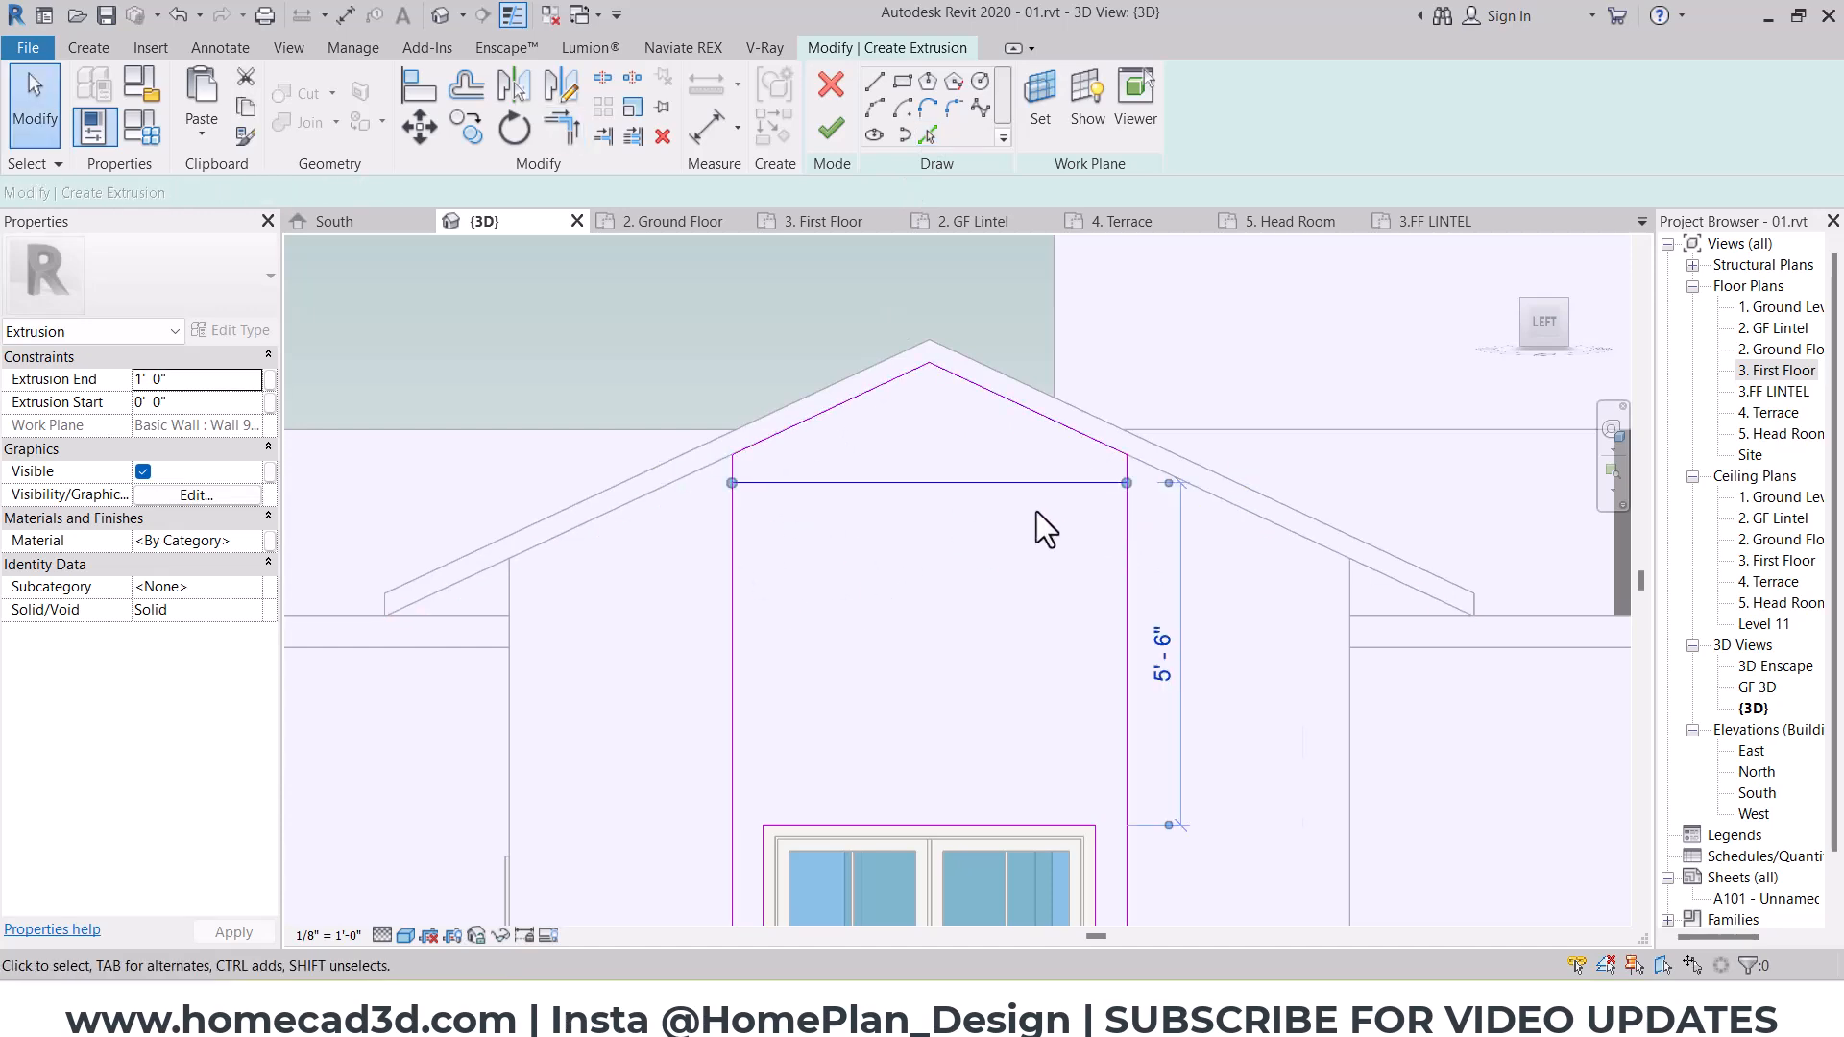
pyautogui.press('Delete')
# Step: Finish the sketch of the window surround and set its extrusion end to 6"
pyautogui.scroll(-3, 996, 510)
pyautogui.keyDown('shift'); pyautogui.moveTo(1155, 509); pyautogui.dragTo(1095, 648, button='middle'); pyautogui.keyUp('shift')
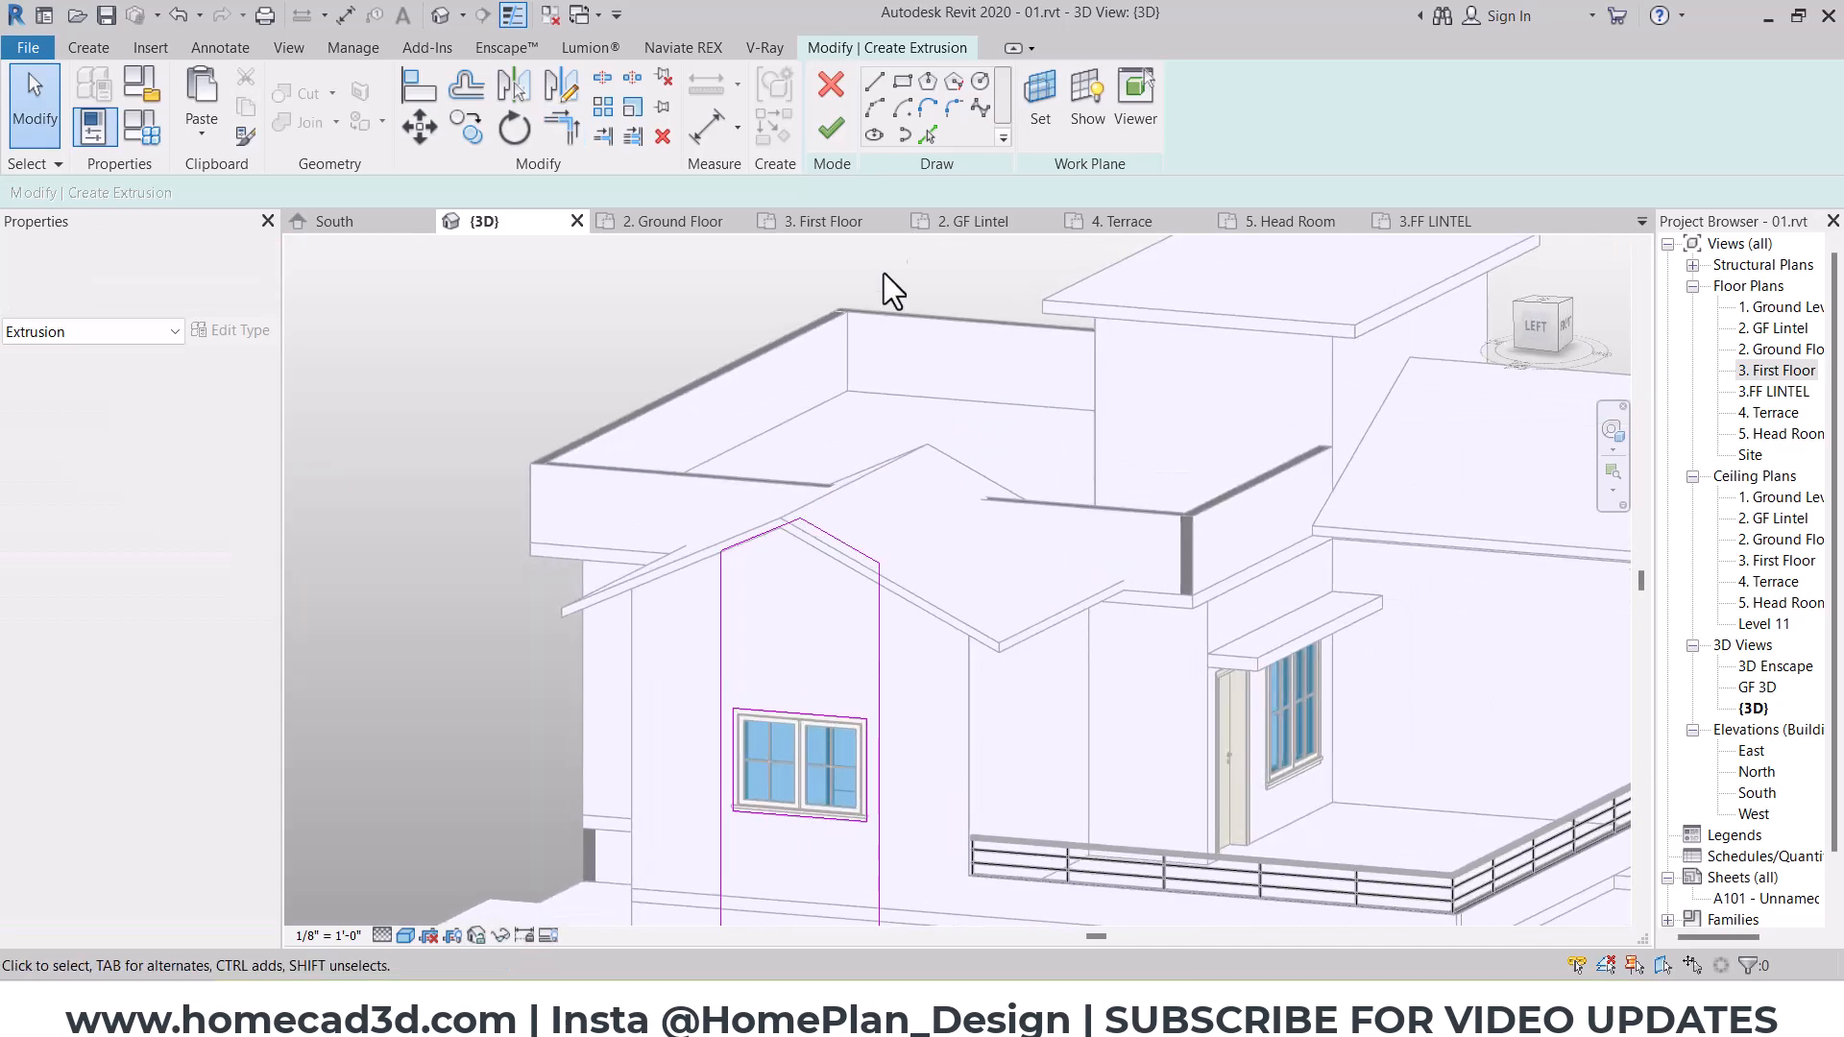
pyautogui.click(832, 131)
pyautogui.scroll(5, 840, 514)
pyautogui.click(225, 381)
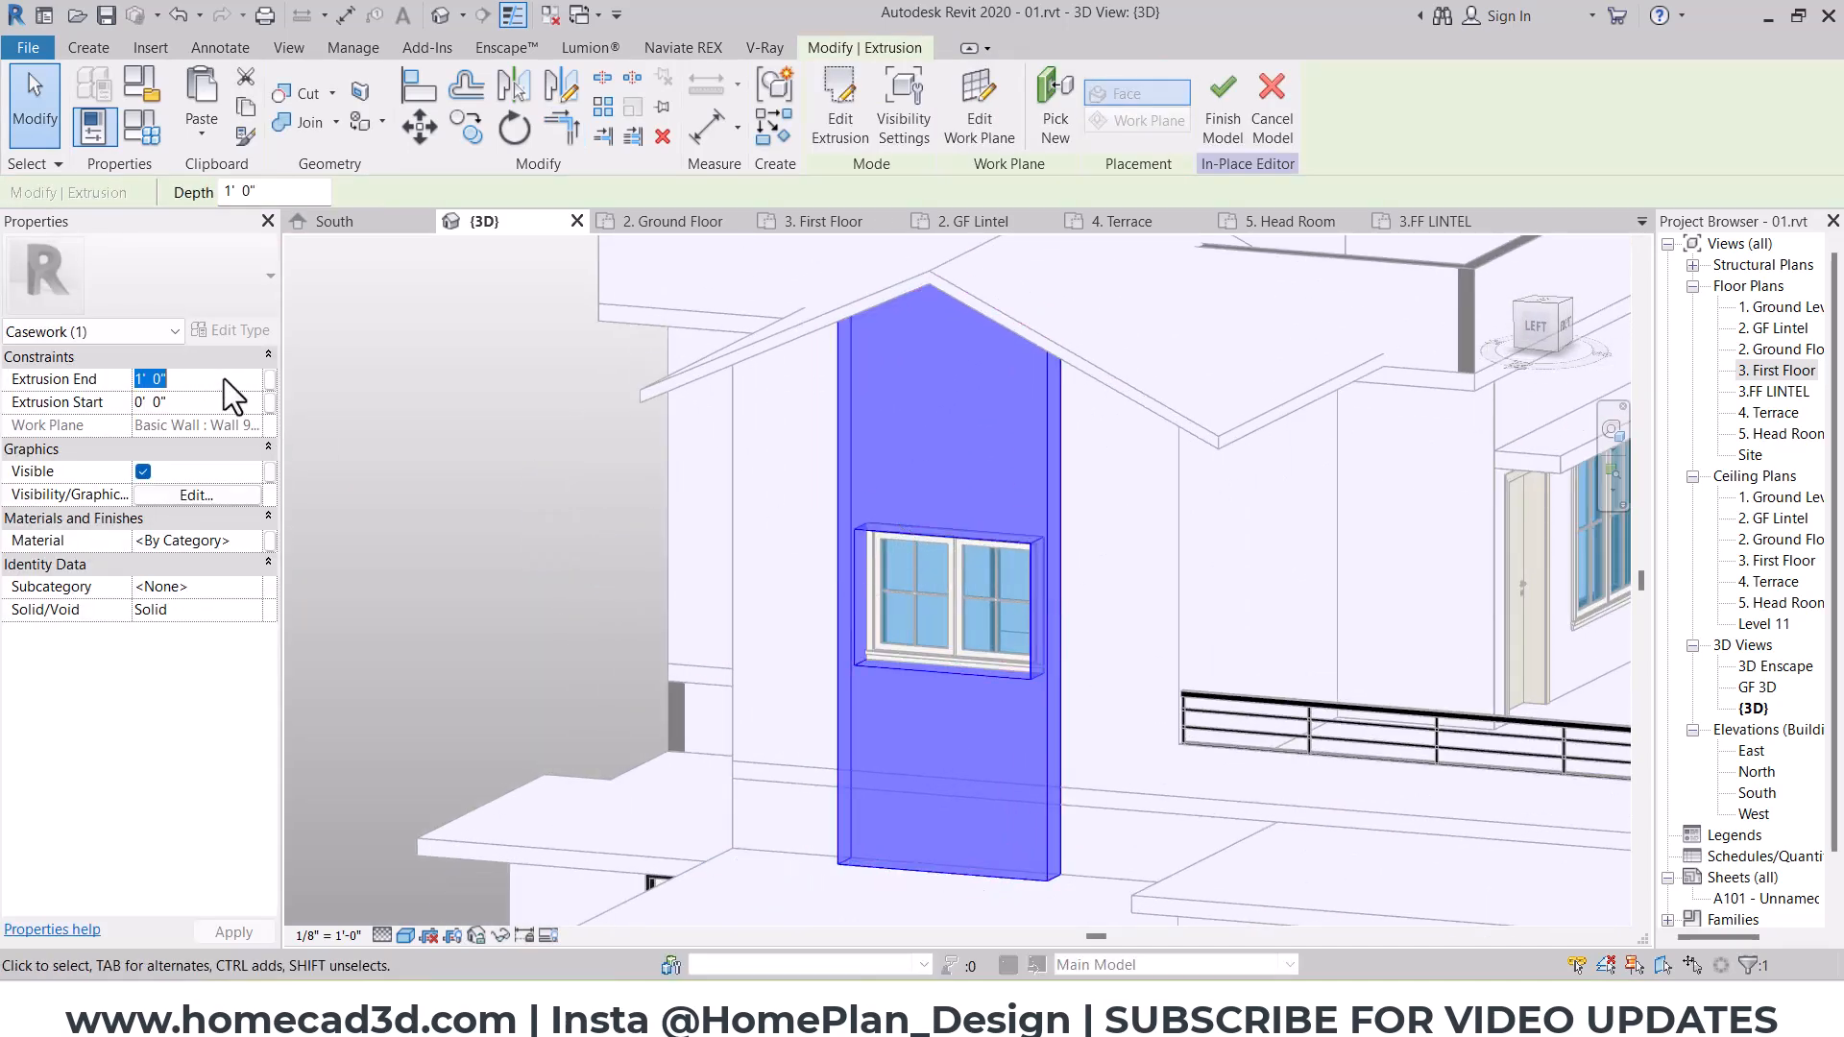
pyautogui.write('6"')
# Step: Edit the surround's sketch from the left view and offset both outer side lines outward by 4"
pyautogui.click(1543, 329)
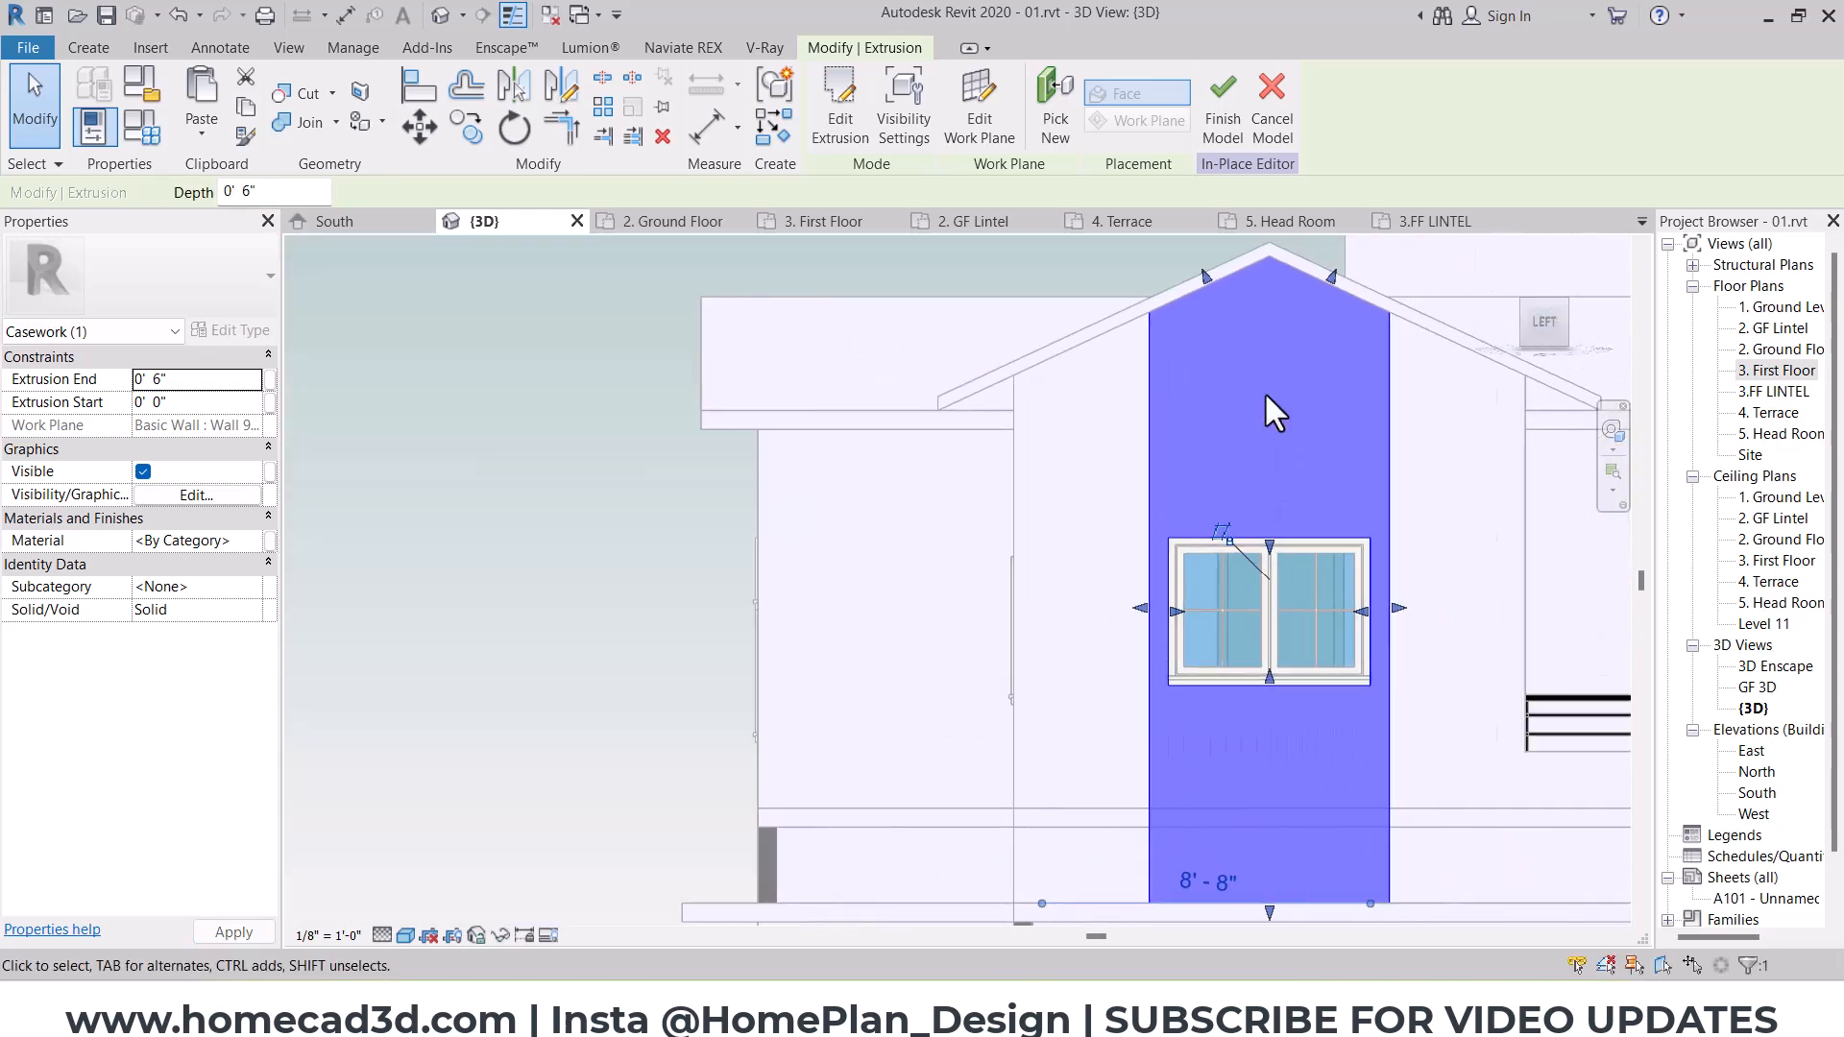
pyautogui.moveTo(1264, 390); pyautogui.dragTo(959, 390, button='middle')
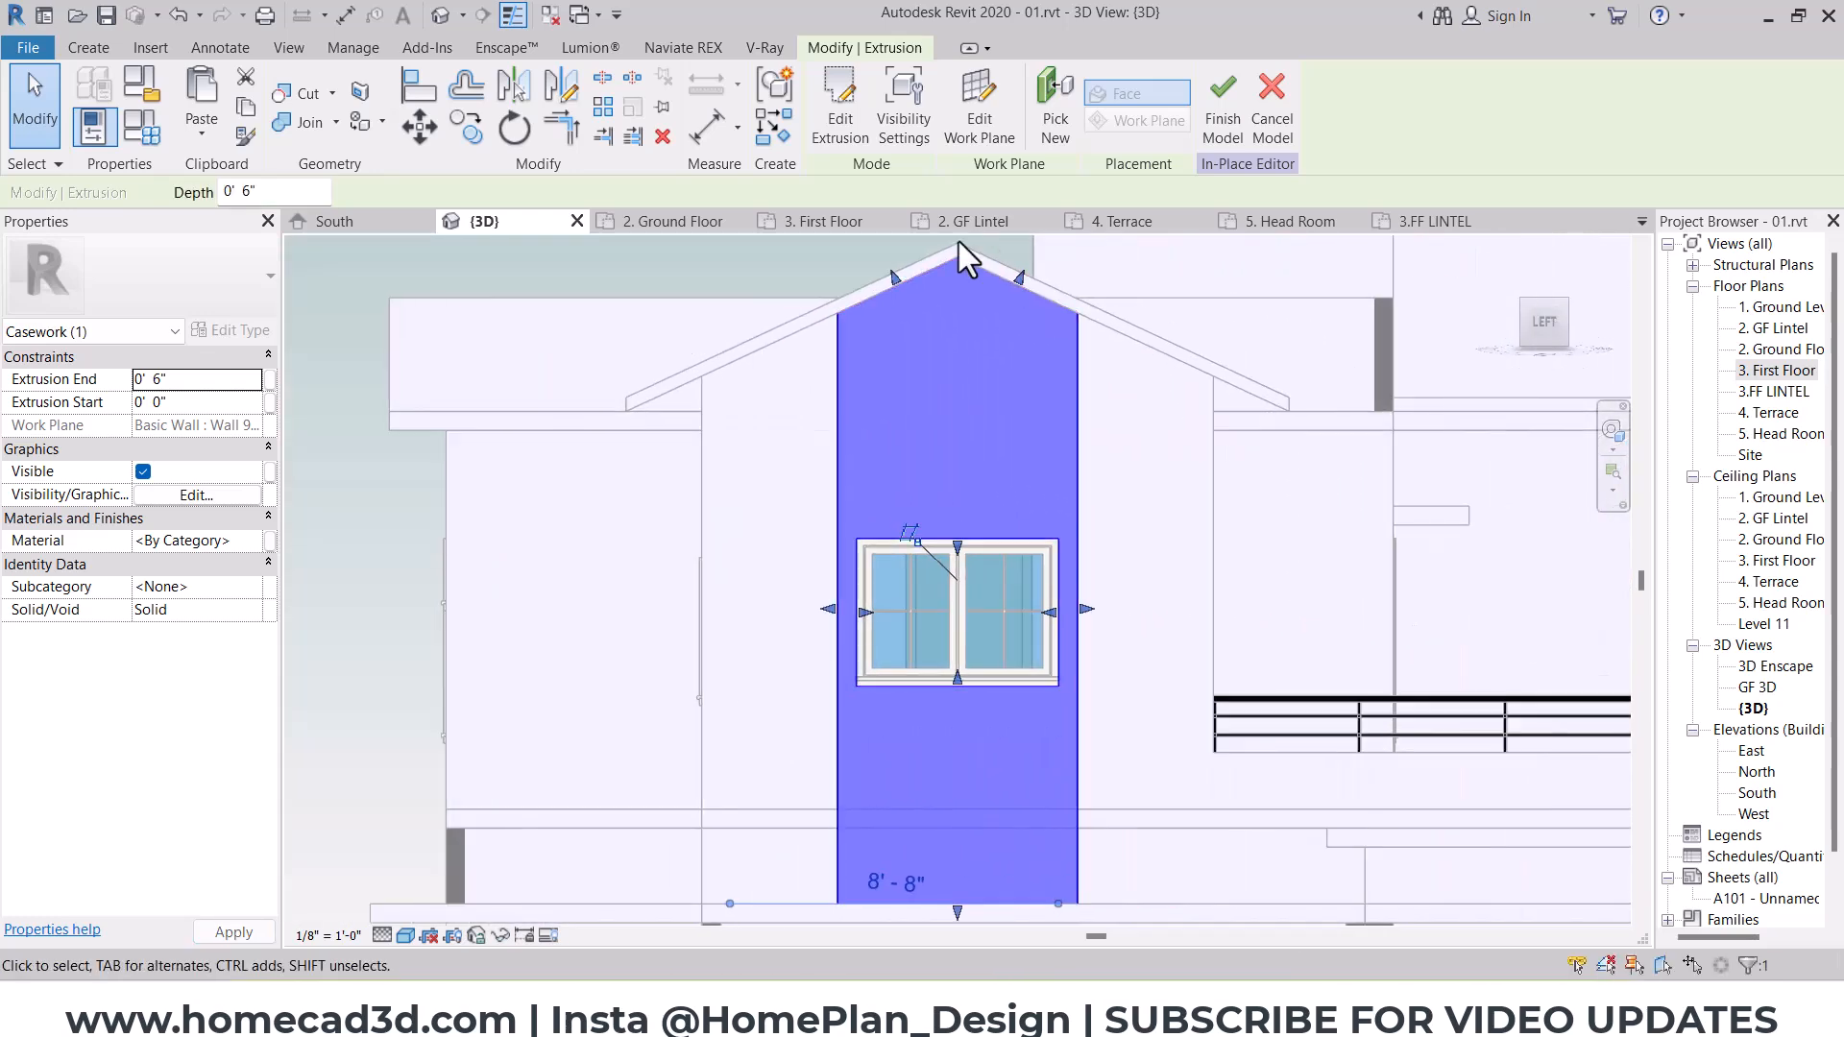
pyautogui.click(840, 144)
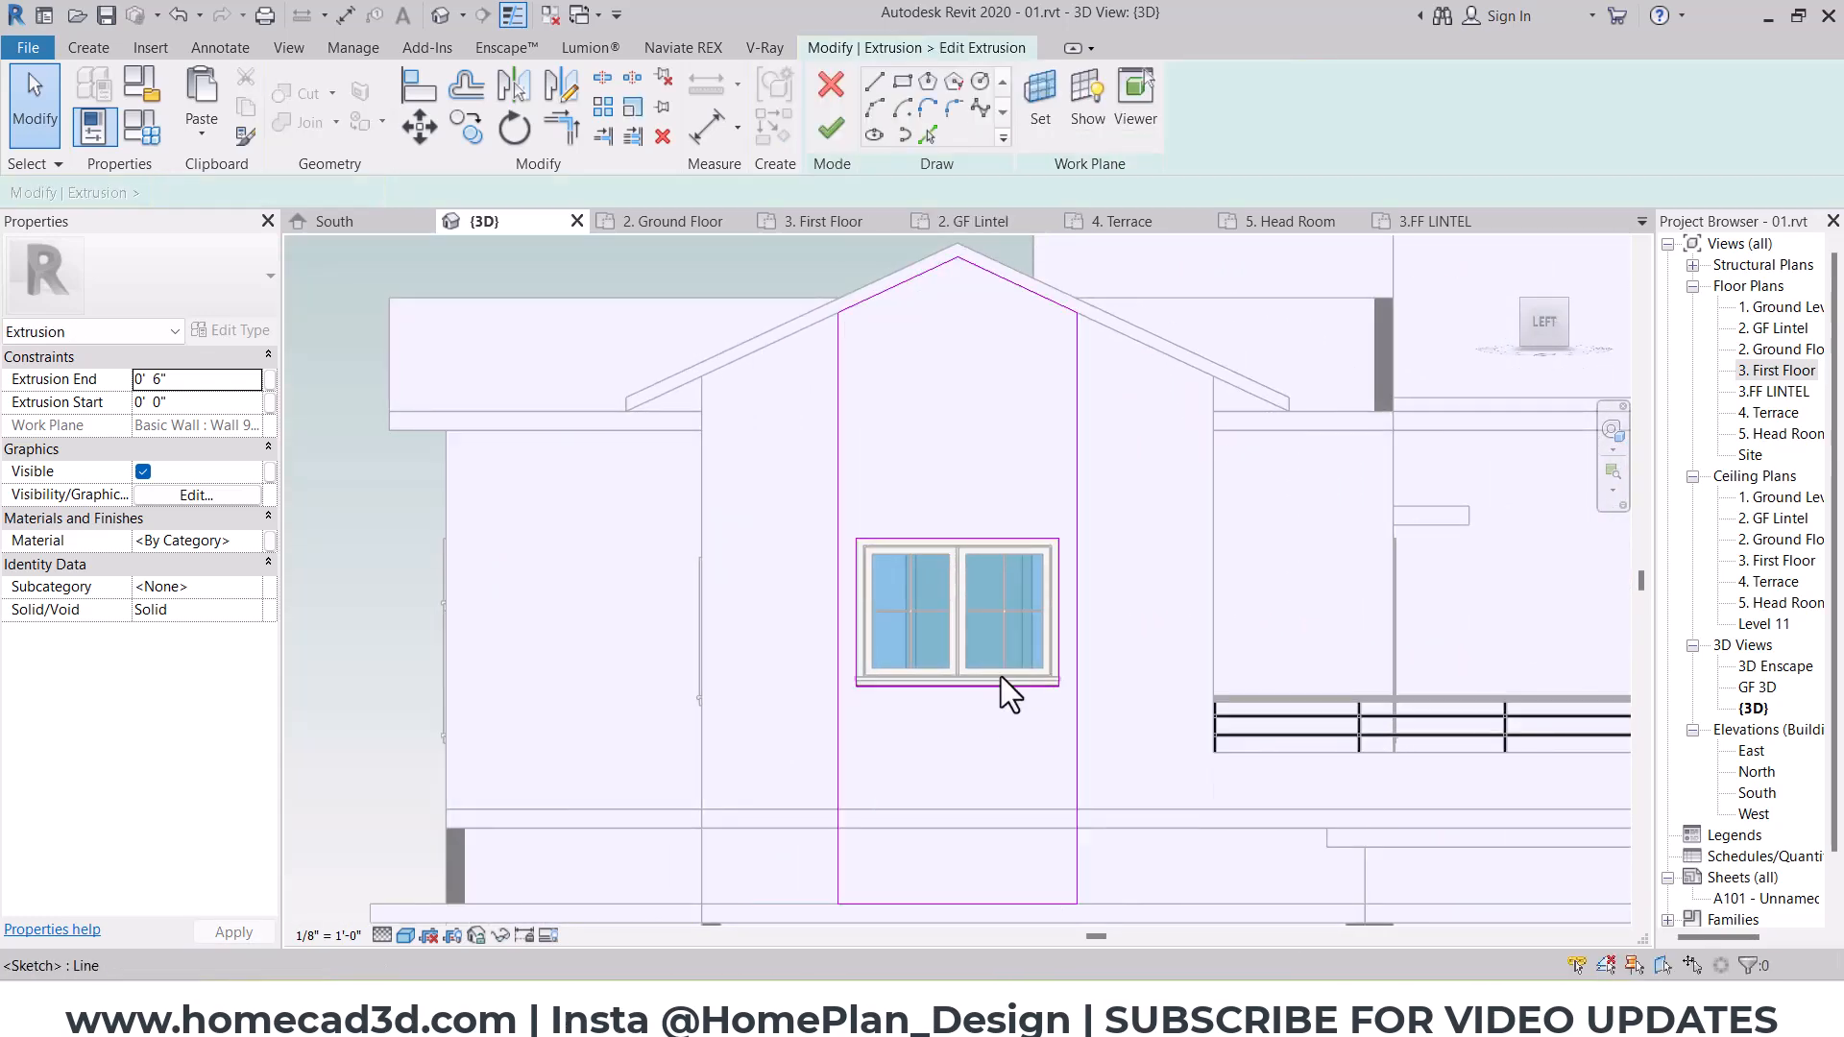
pyautogui.scroll(2, 1001, 676)
pyautogui.click(469, 96)
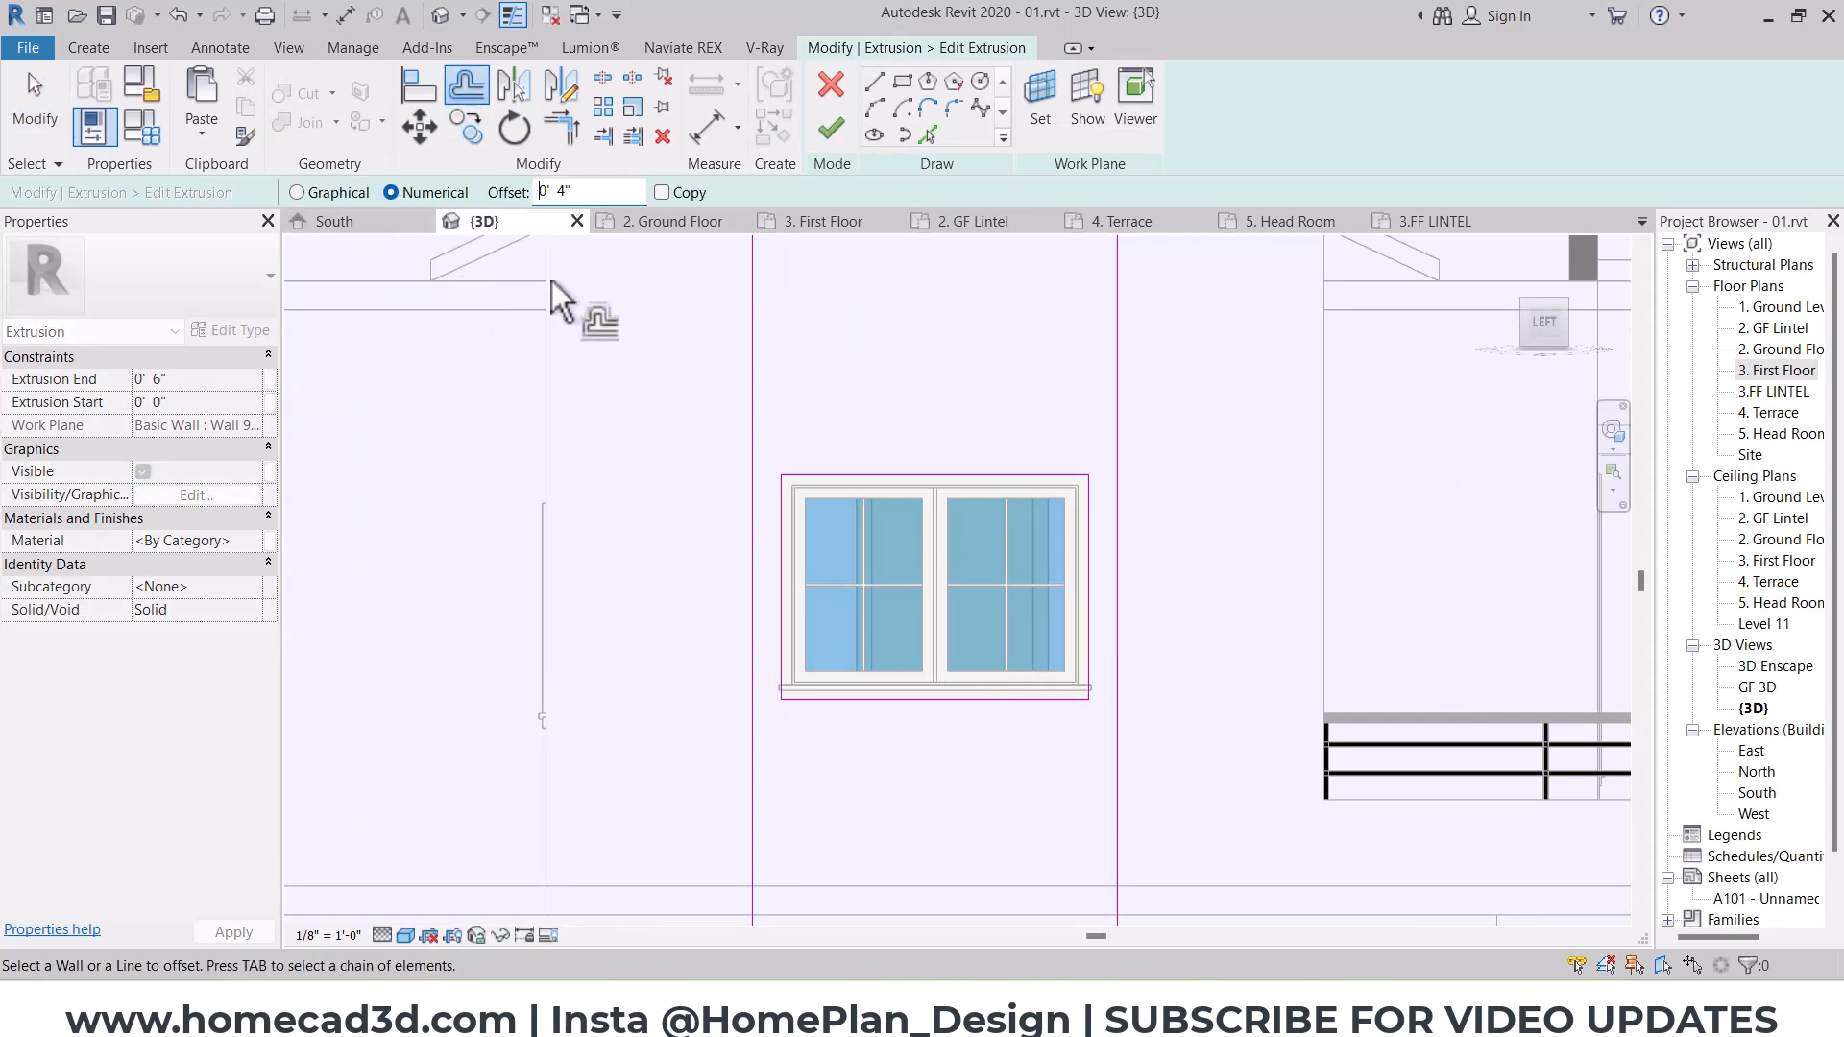
pyautogui.click(752, 417)
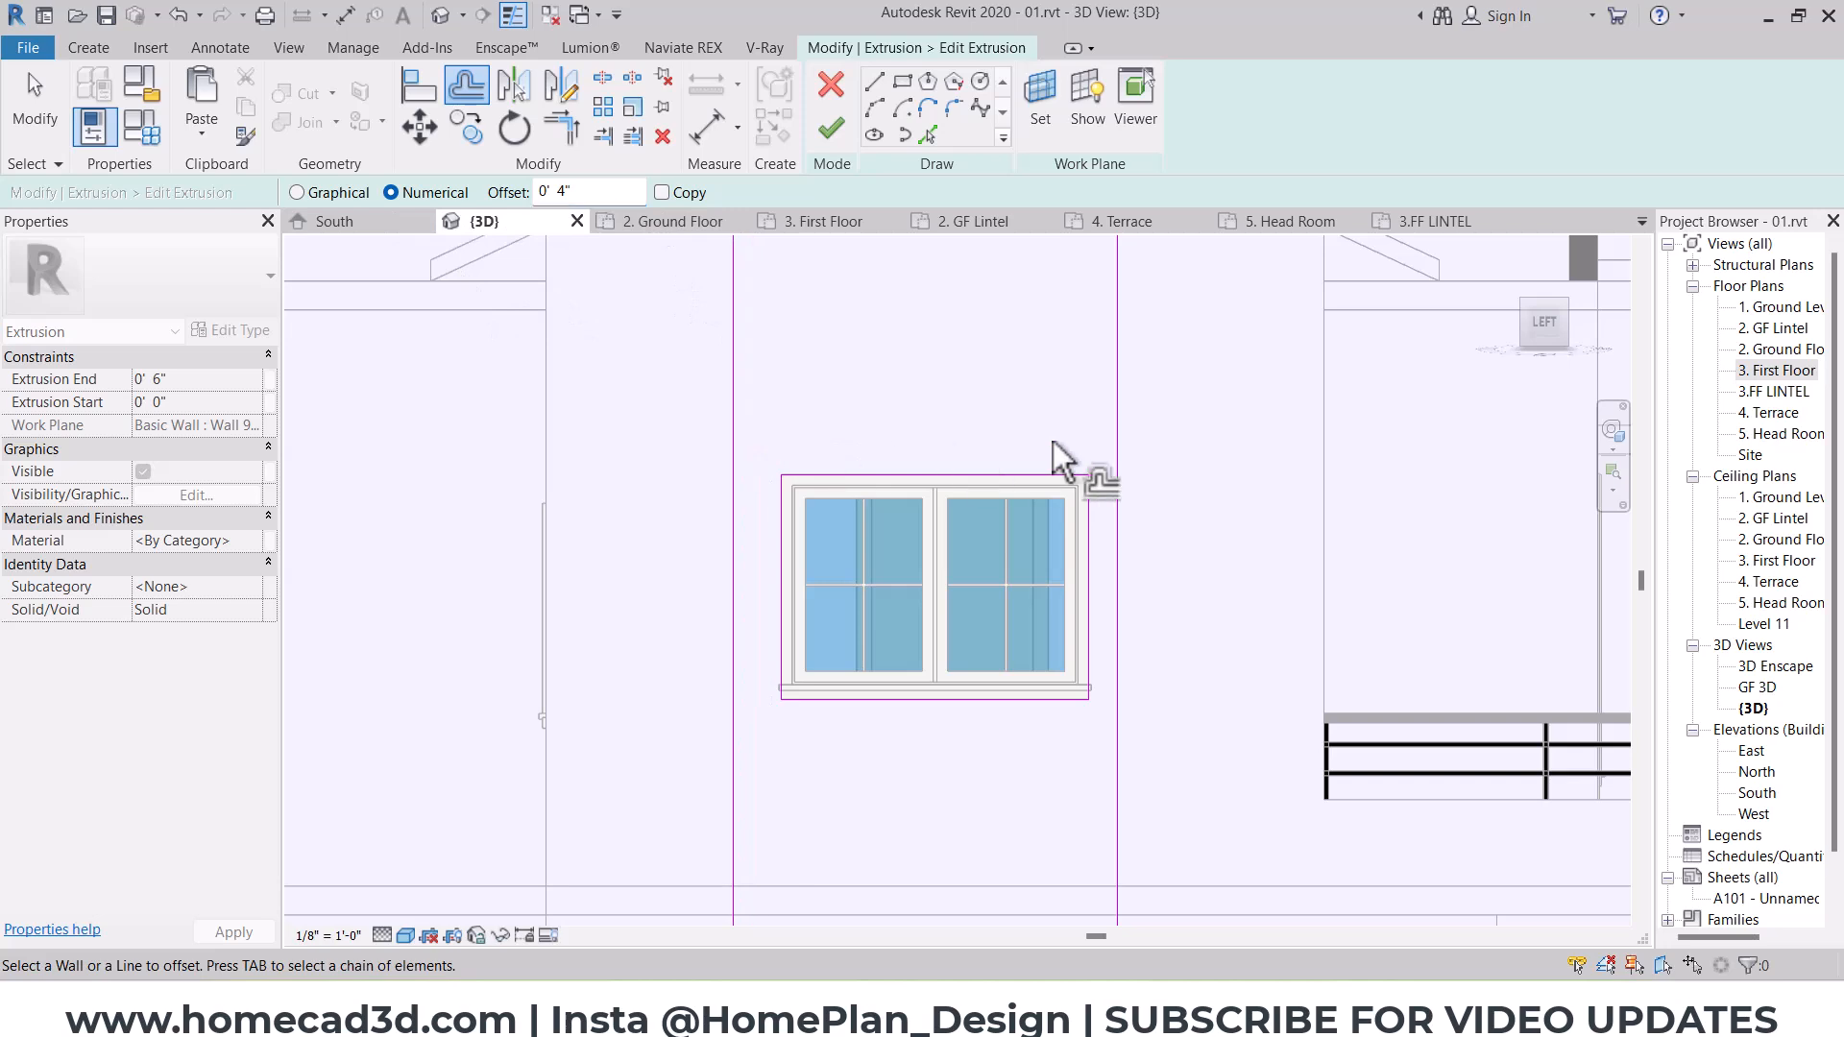
pyautogui.click(1119, 443)
# Step: Offset the edges of the surround's window opening outward by 4" and finish the sketch
pyautogui.scroll(2, 1121, 444)
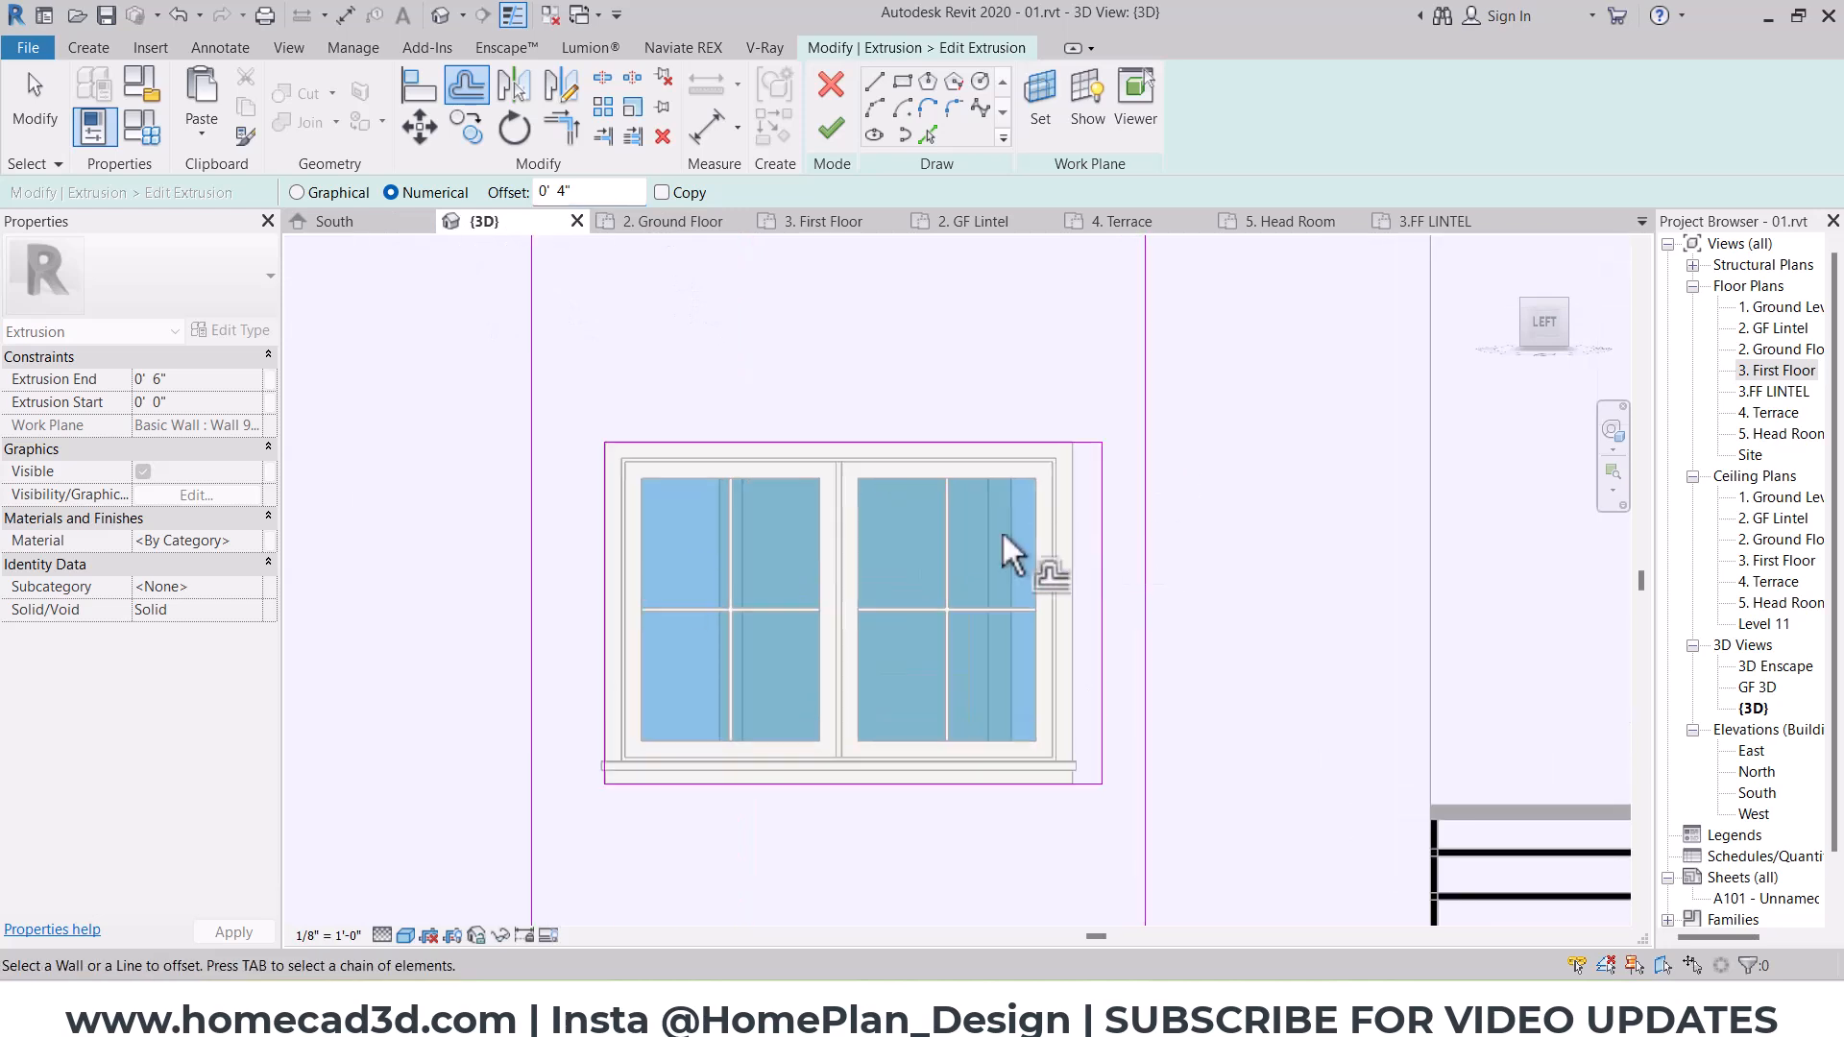
pyautogui.click(767, 444)
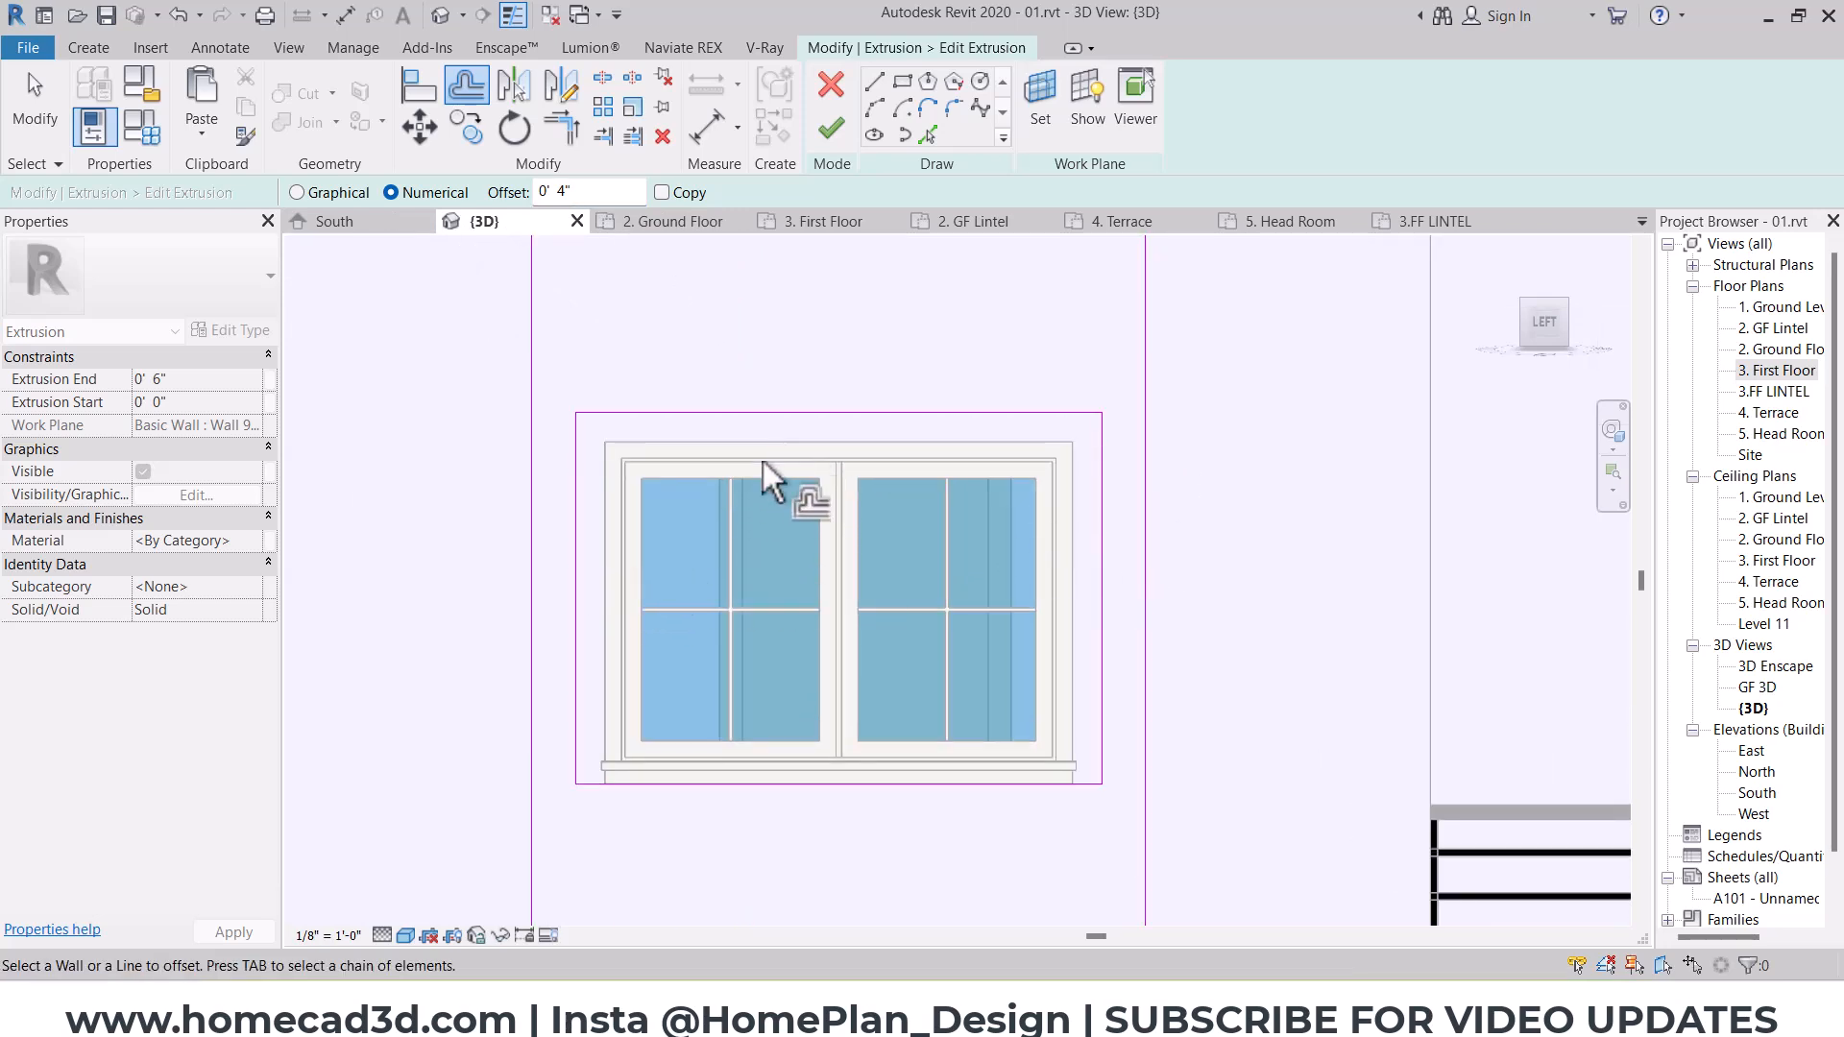
pyautogui.click(768, 793)
pyautogui.click(831, 127)
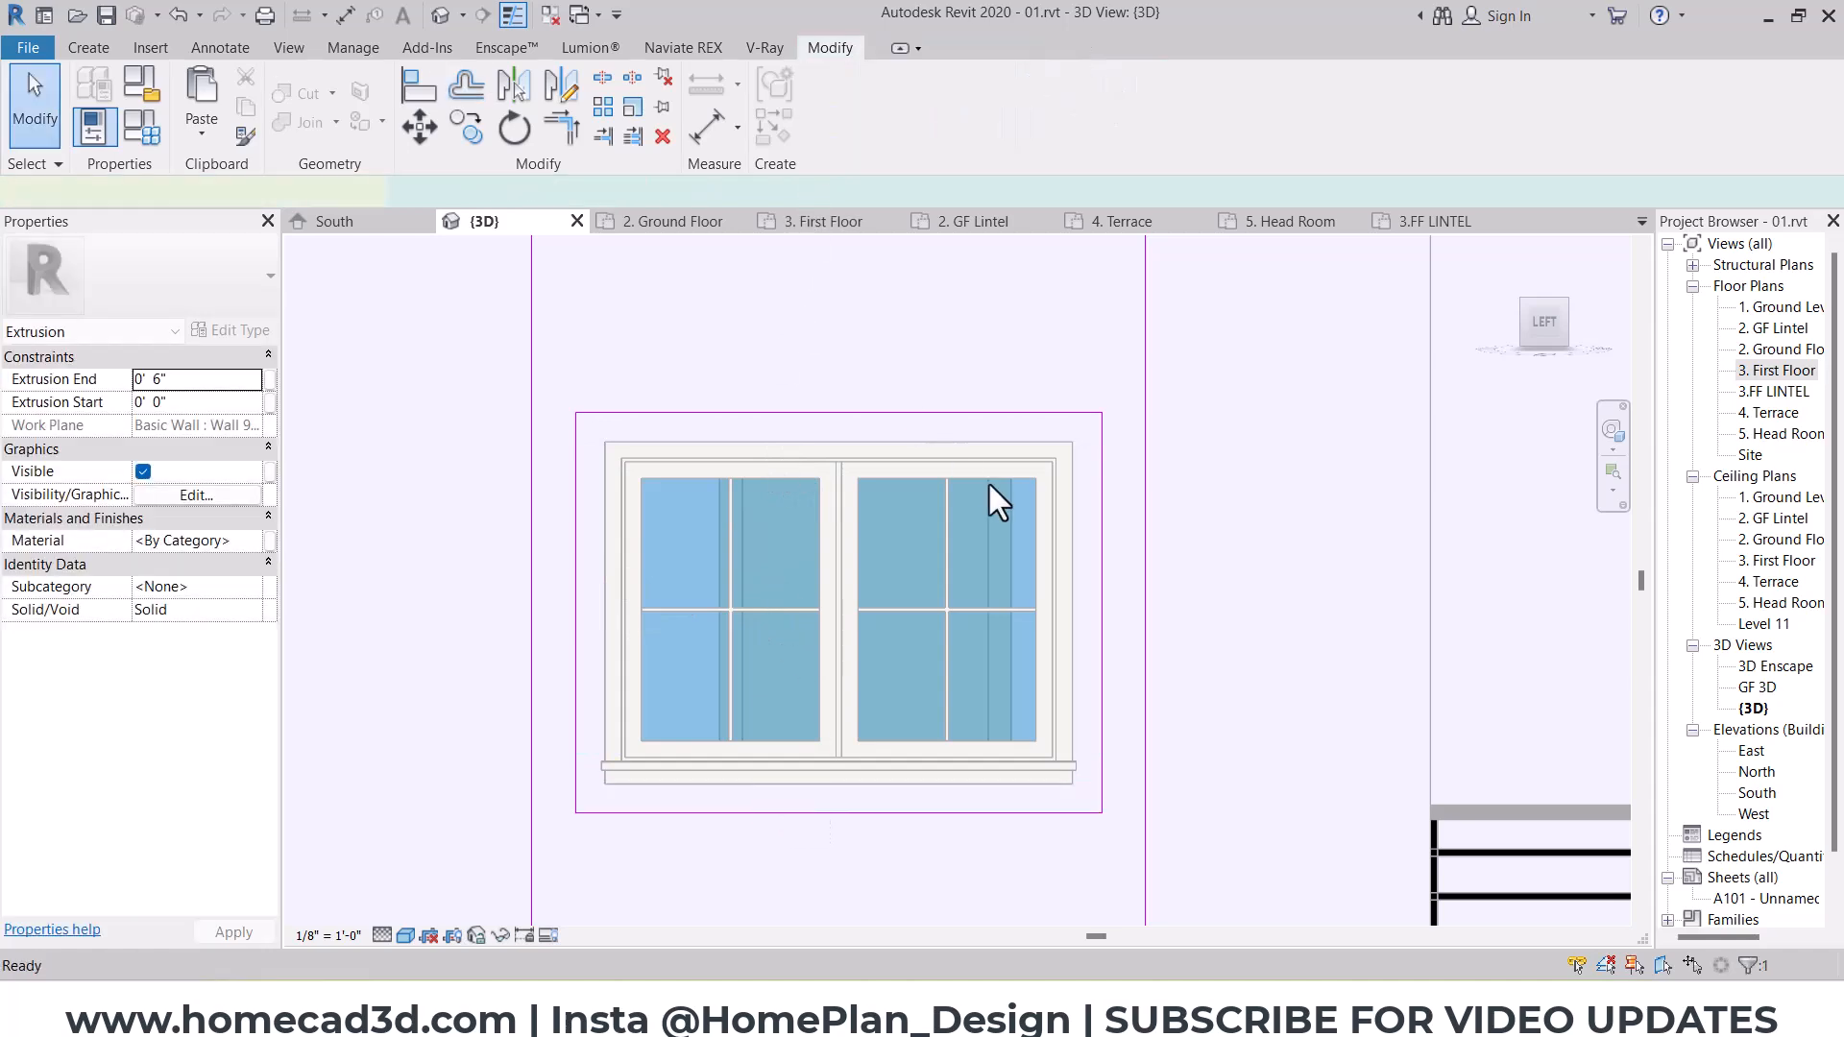
# Step: Create a frame extrusion between two rectangles, one along the surround's opening and one along the window trim's outer edge
pyautogui.click(86, 48)
pyautogui.click(205, 101)
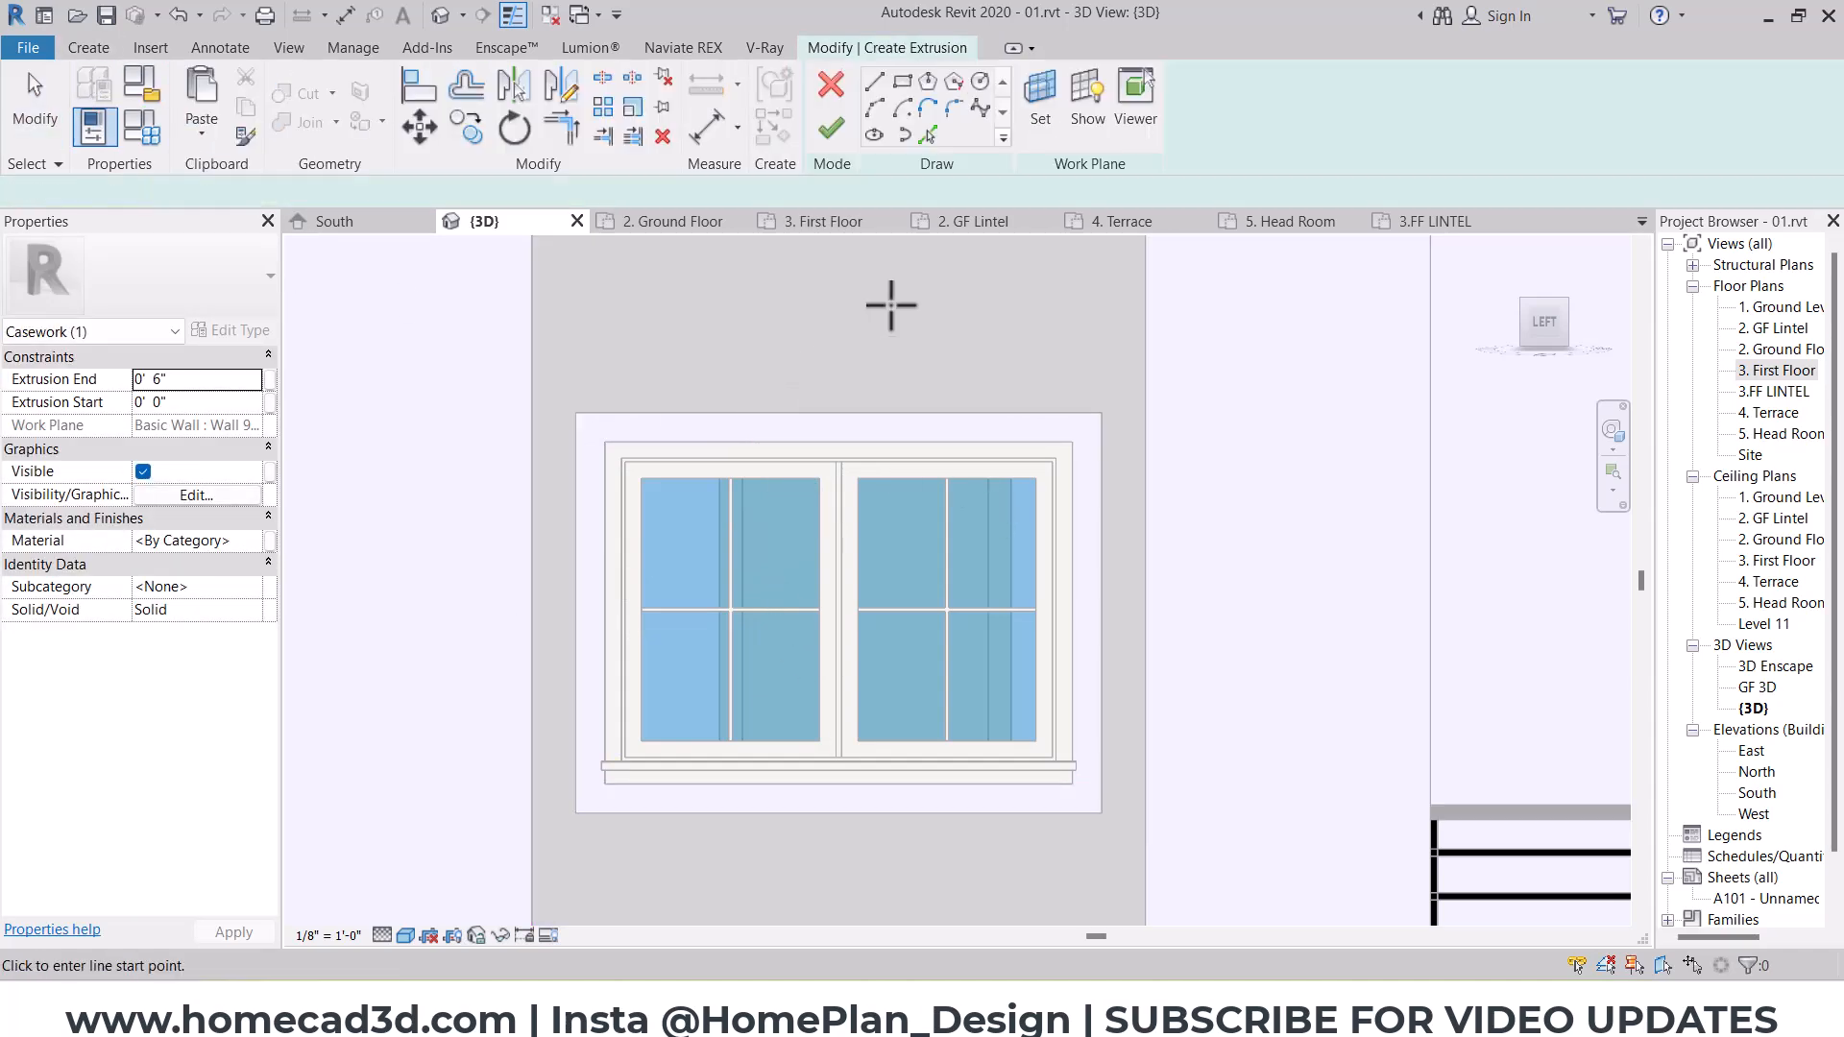
pyautogui.click(901, 83)
pyautogui.click(576, 414)
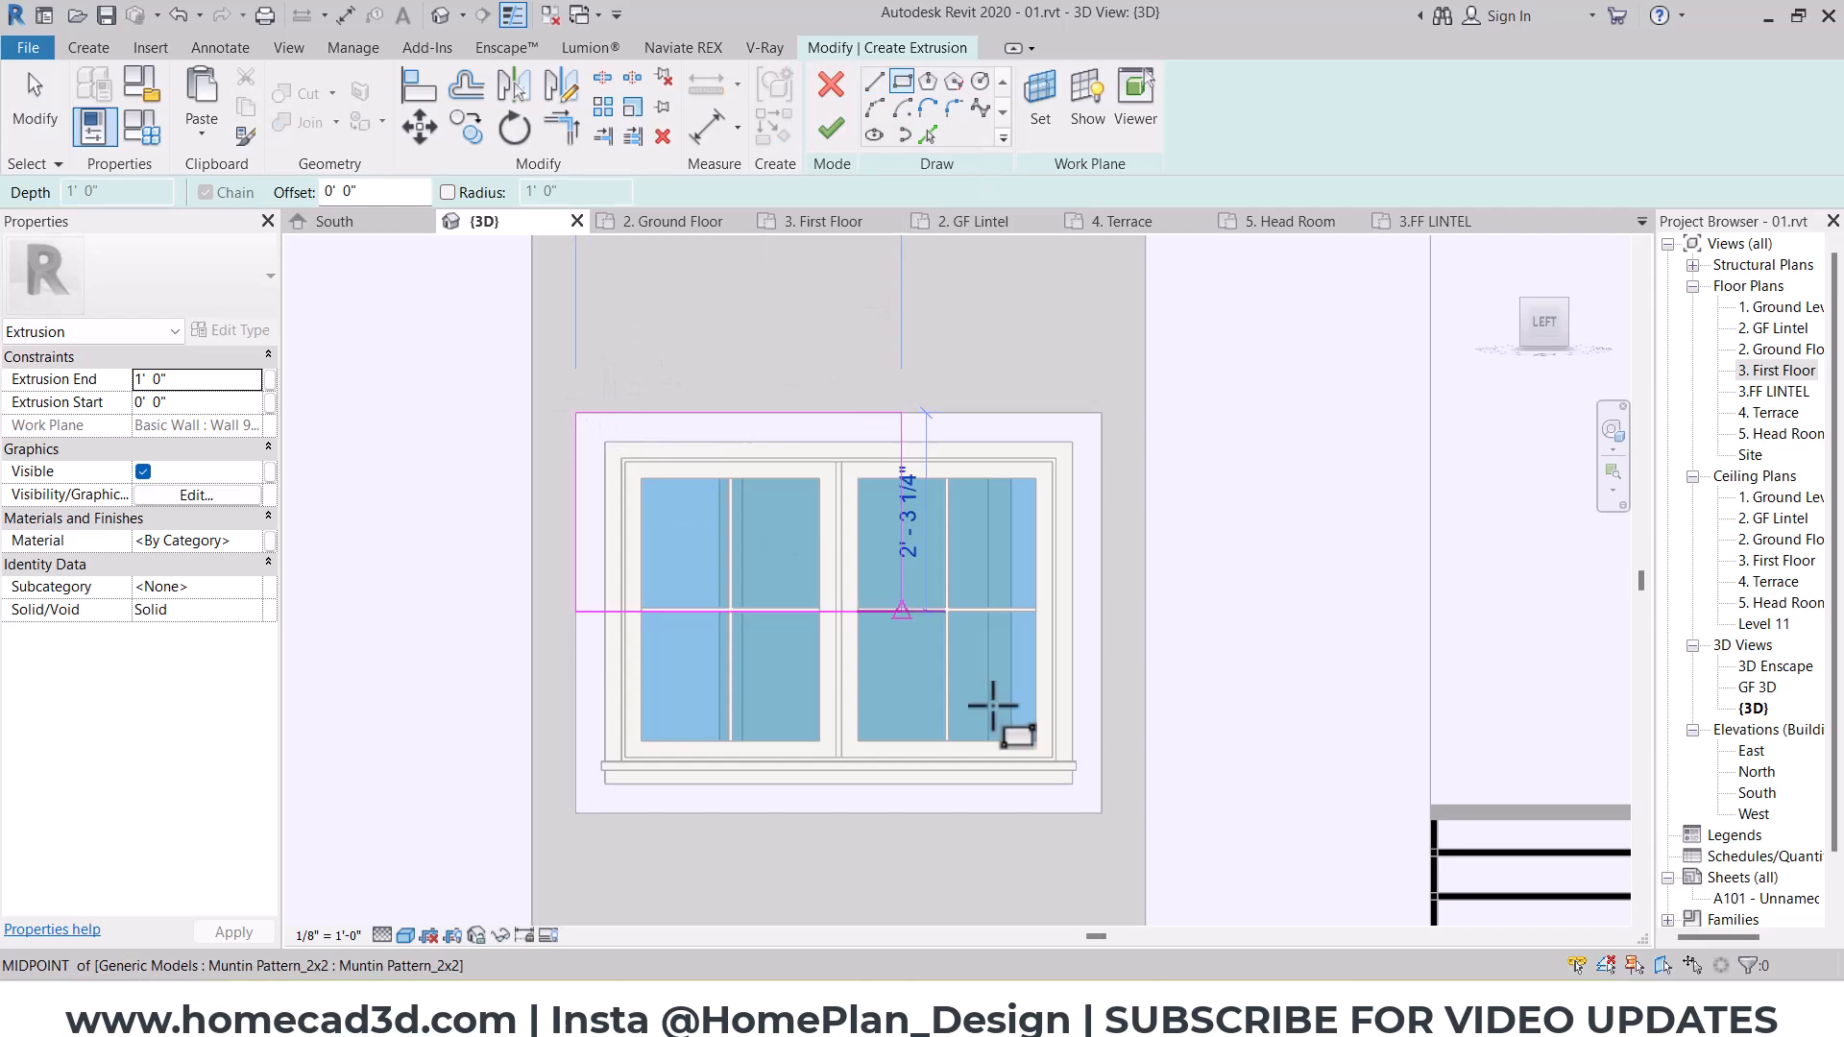
pyautogui.click(1102, 813)
pyautogui.click(1073, 783)
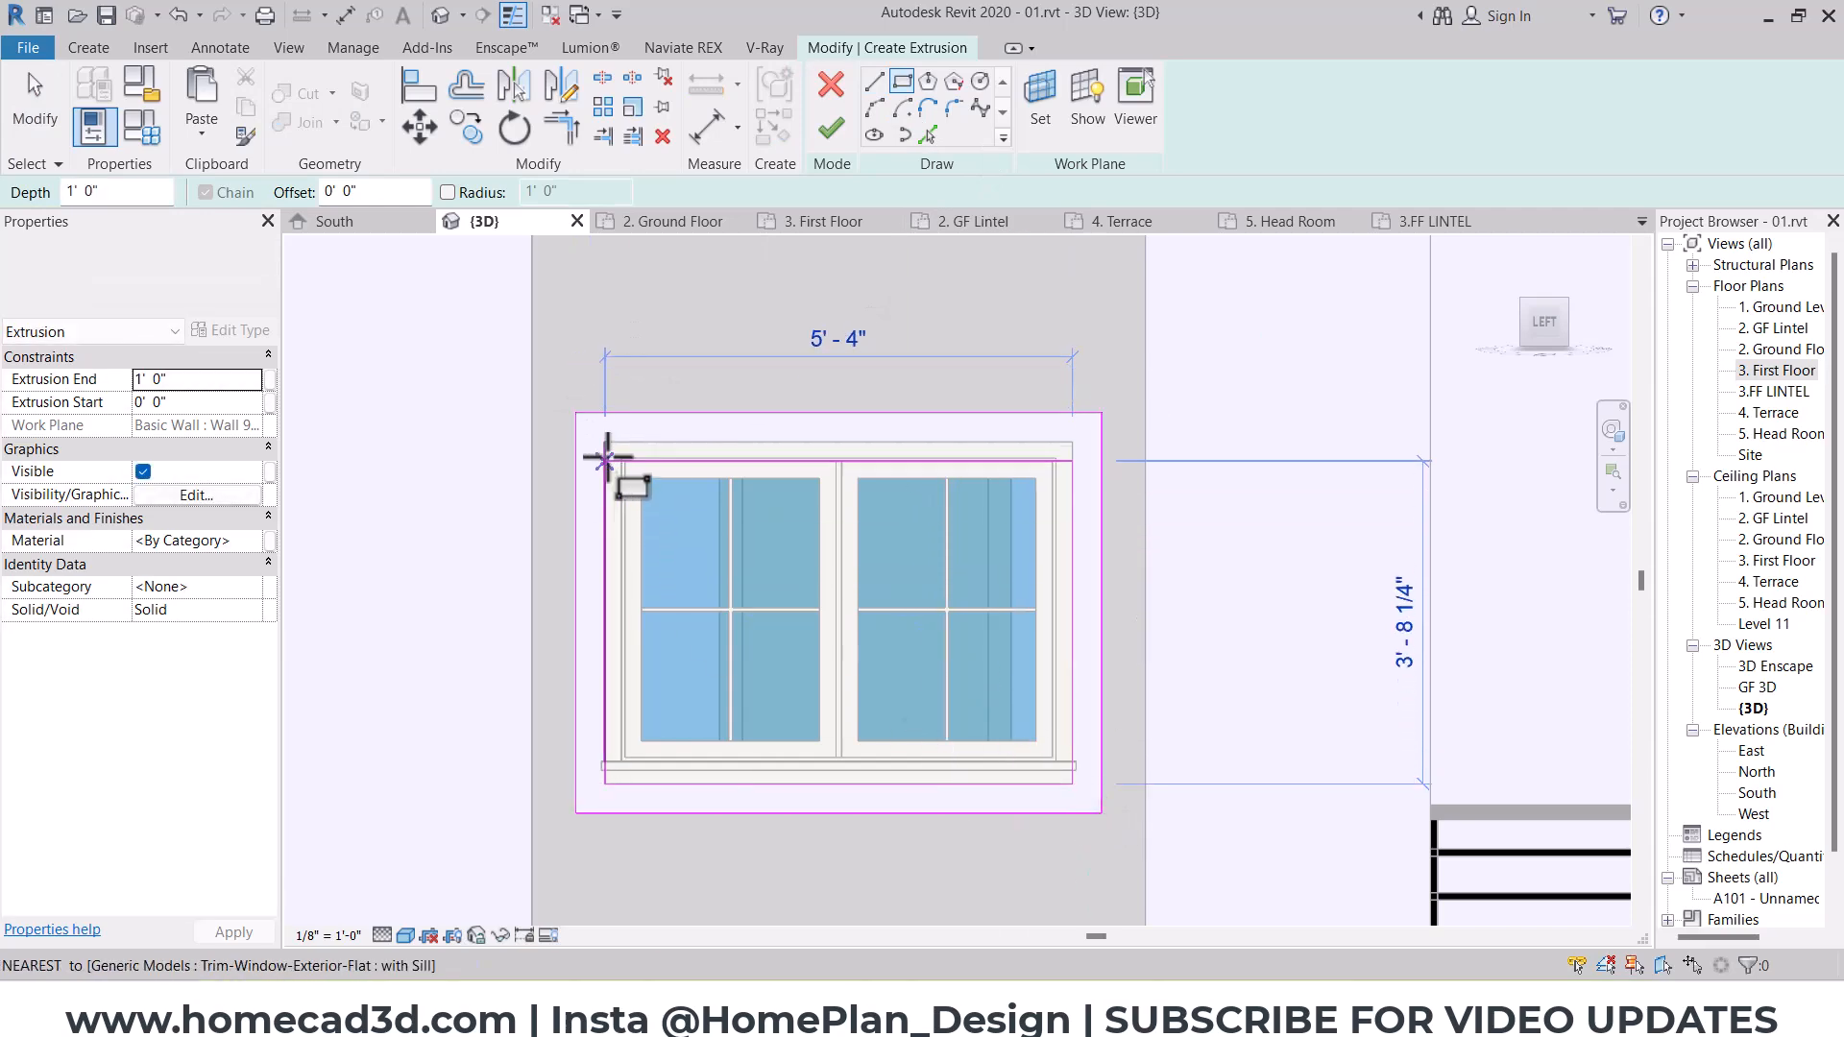
pyautogui.click(605, 442)
pyautogui.press('Escape')
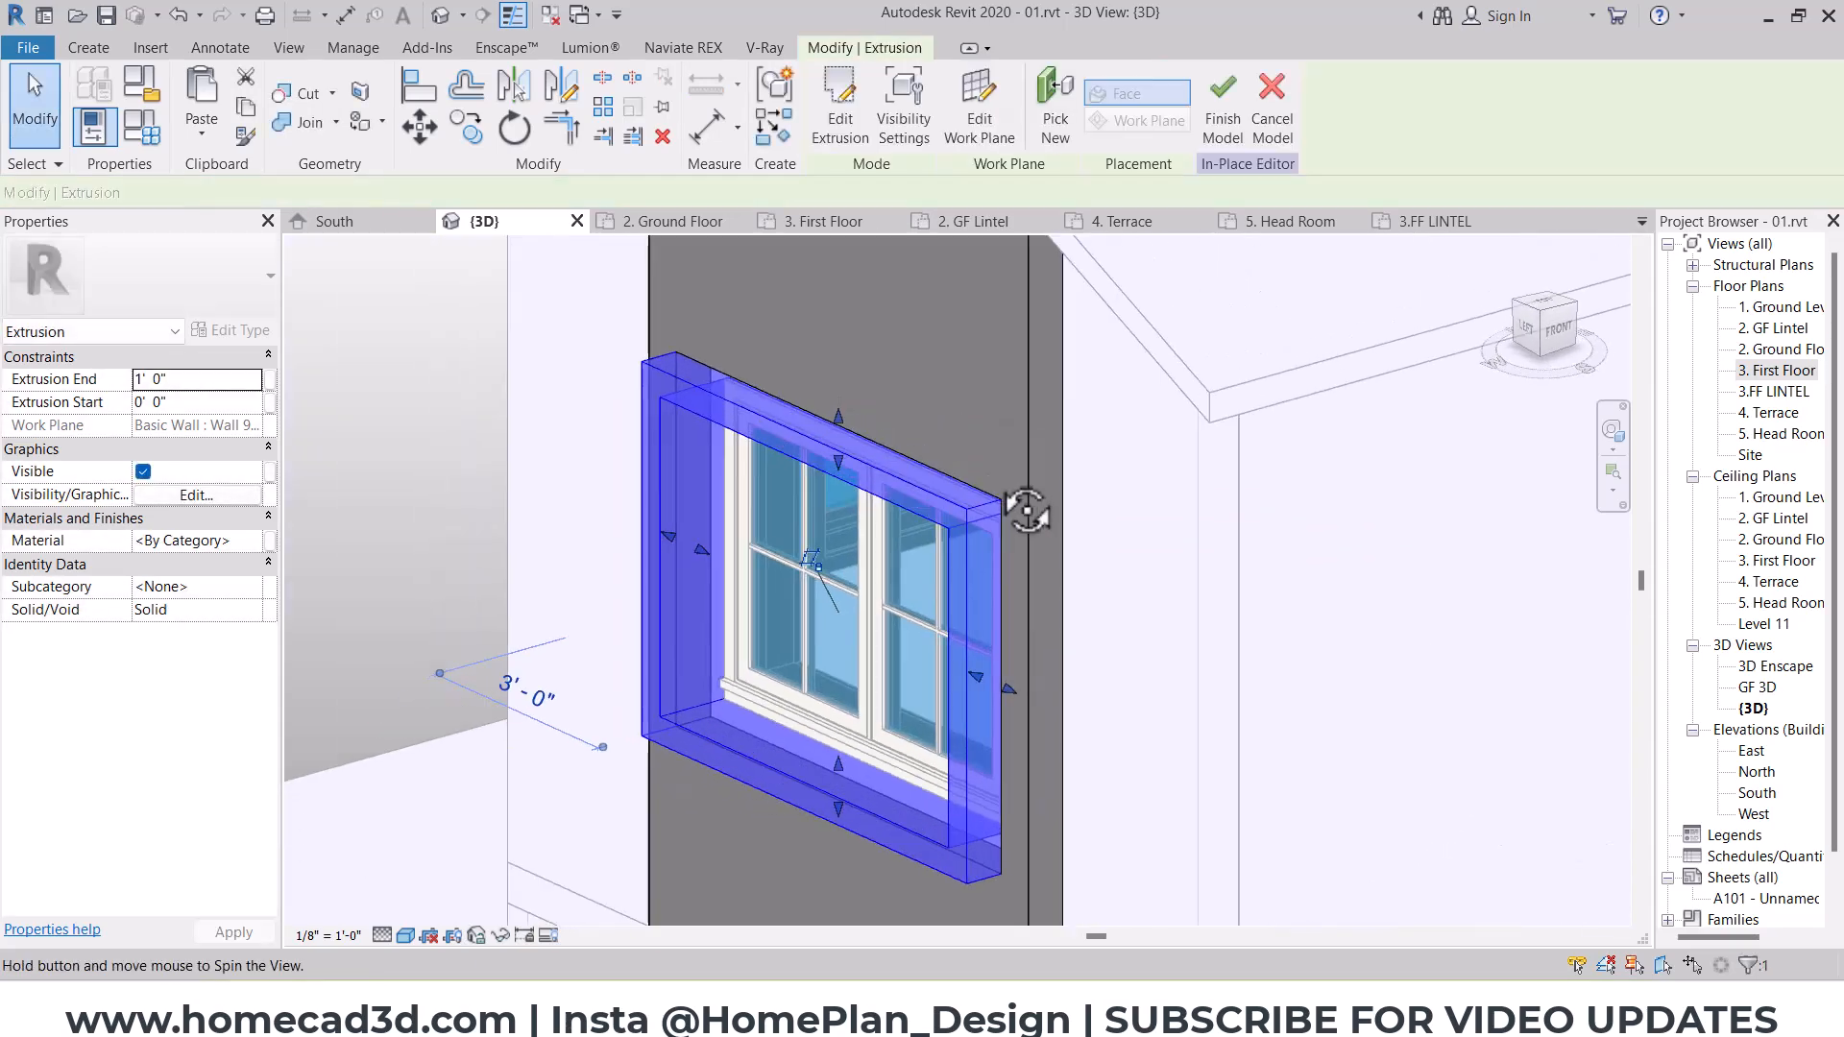
# Step: Set the window frame's extrusion end to 1' 6" and finish the in-place model
pyautogui.click(221, 384)
pyautogui.write('1\'6"')
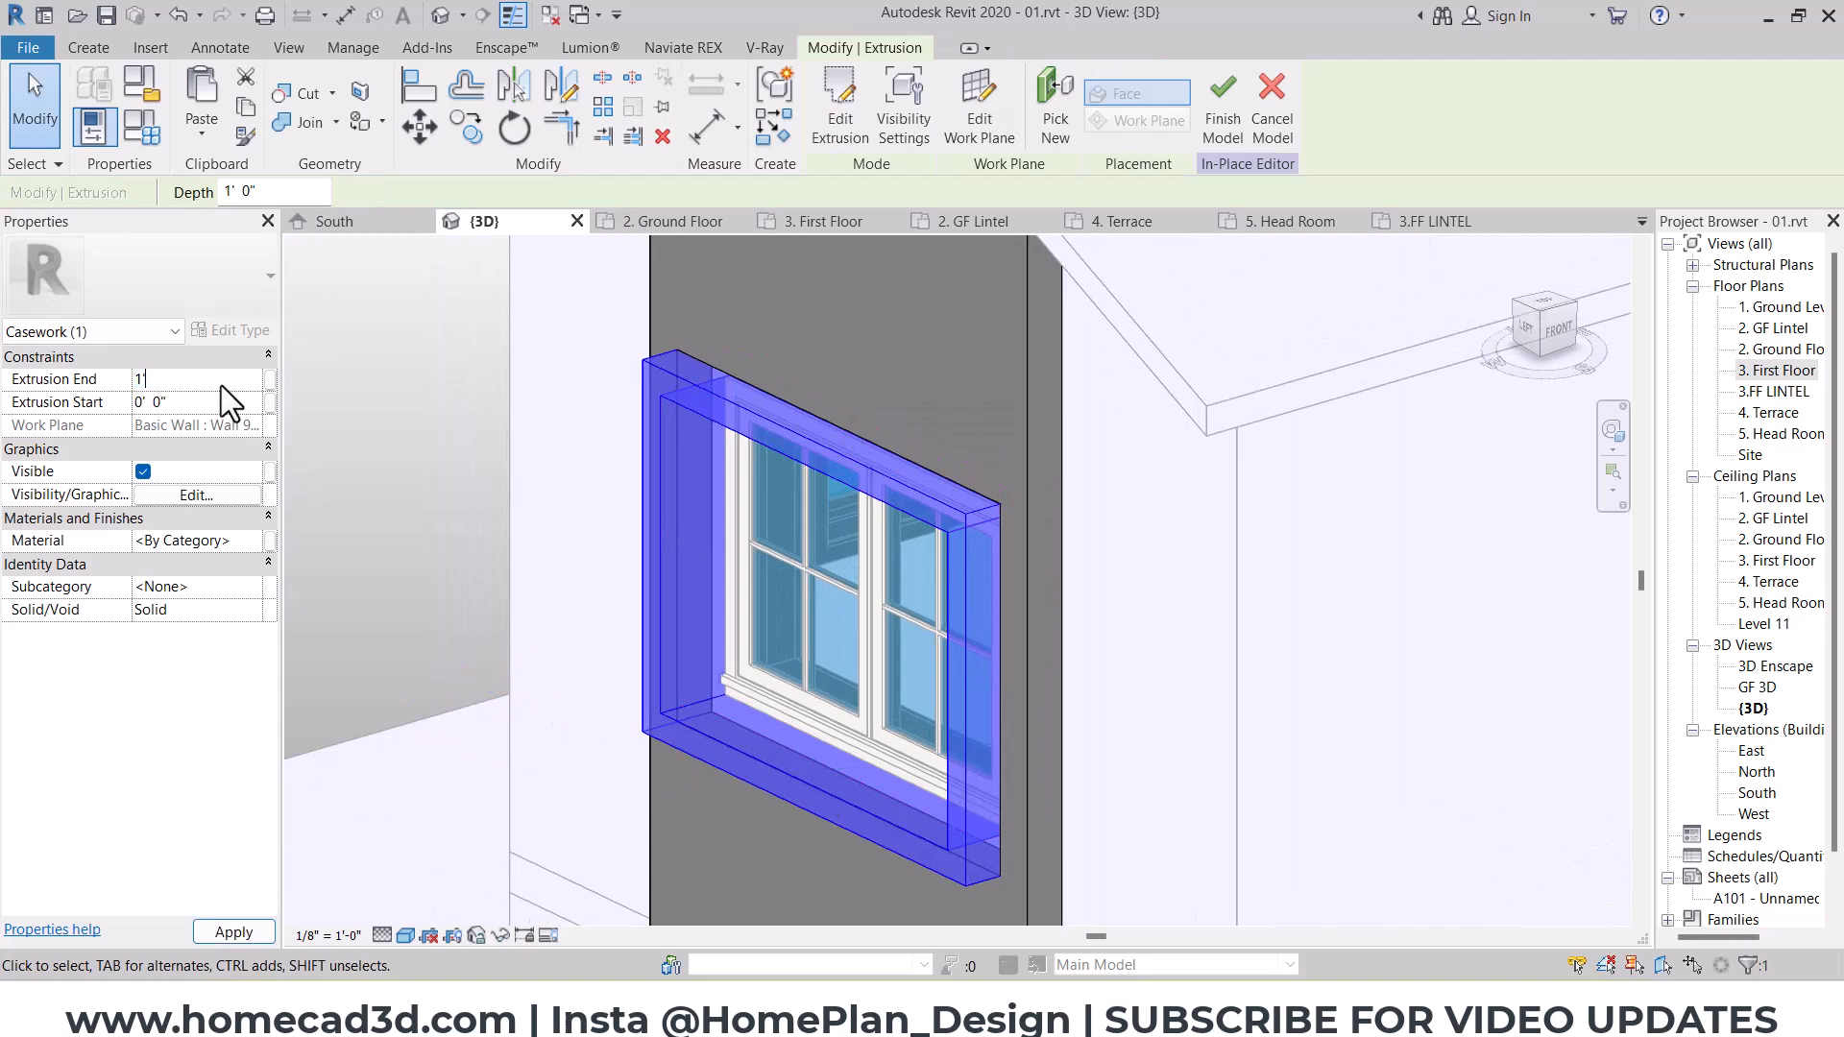
pyautogui.press('Return')
pyautogui.scroll(-3, 745, 446)
pyautogui.press('Escape')
pyautogui.scroll(-5, 809, 481)
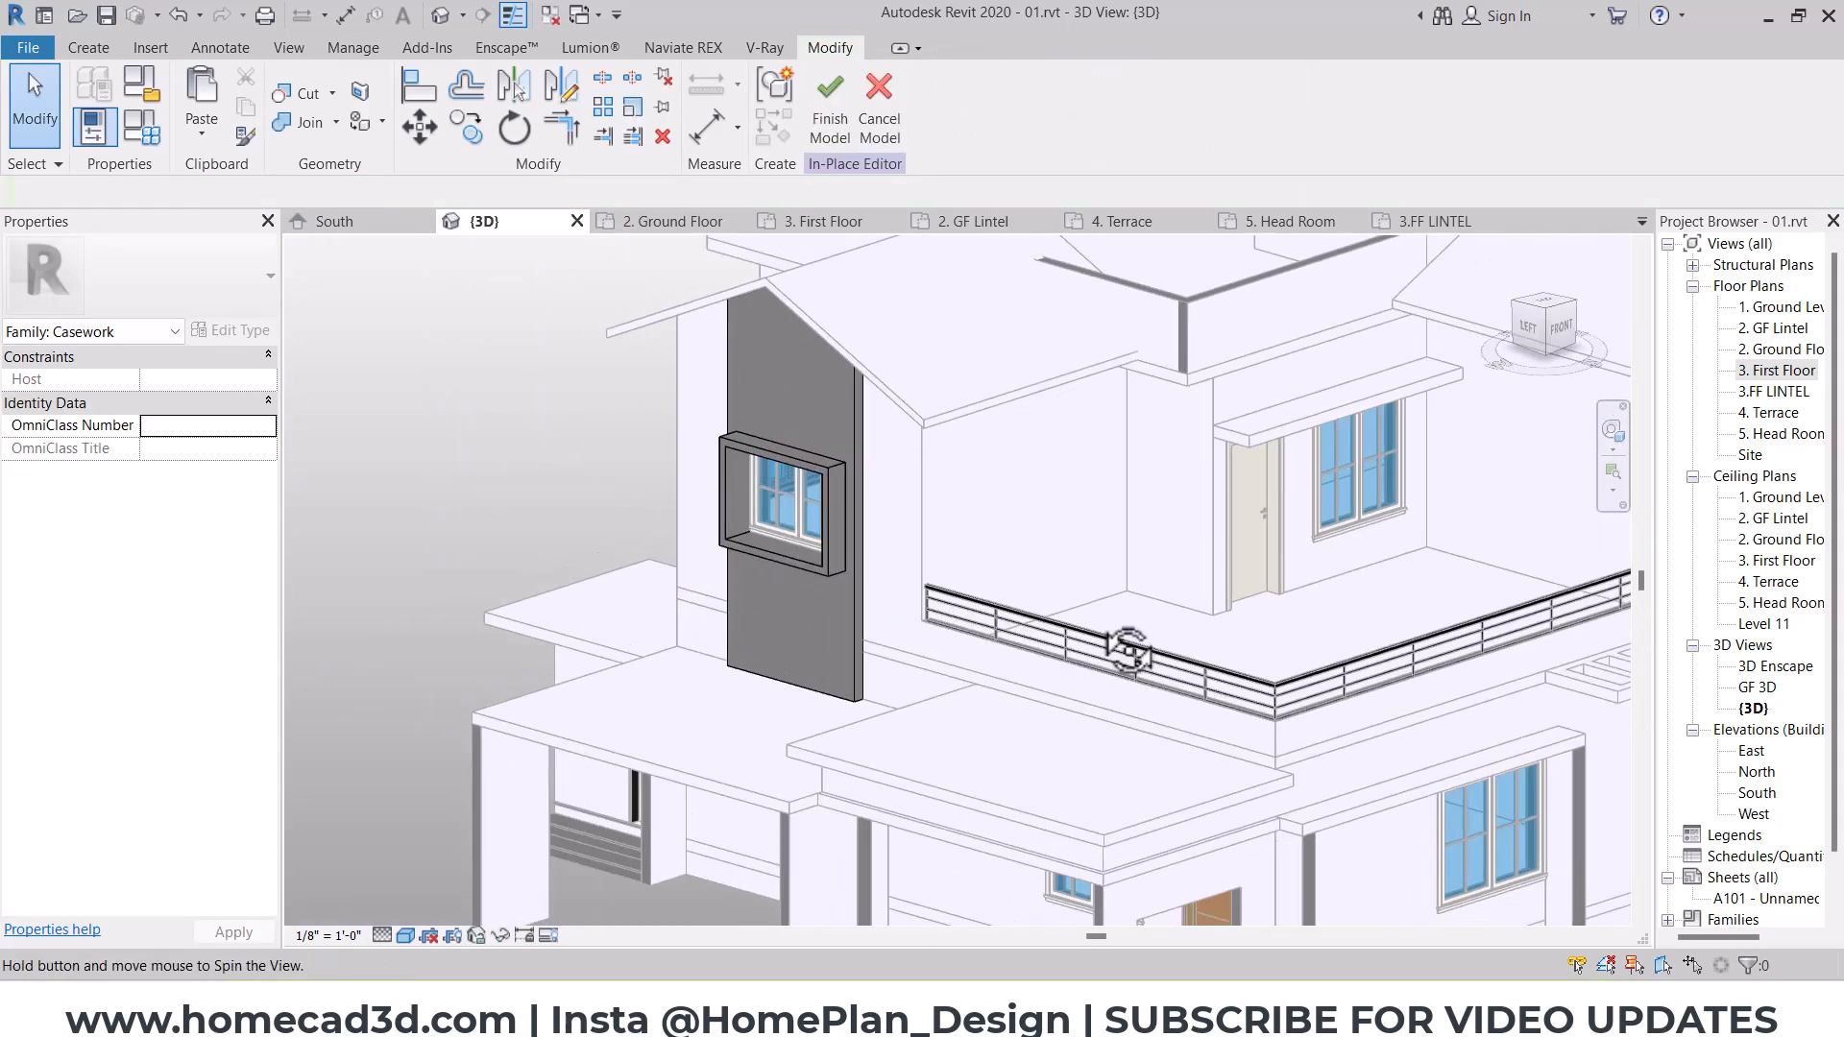
pyautogui.click(828, 134)
# Step: Examine the finished window surround and the front balcony gable from several sides of the house
pyautogui.keyDown('shift'); pyautogui.moveTo(1328, 652); pyautogui.dragTo(1173, 719, button='middle'); pyautogui.keyUp('shift')
pyautogui.keyDown('shift'); pyautogui.moveTo(1009, 597); pyautogui.dragTo(1086, 700, button='middle'); pyautogui.keyUp('shift')
pyautogui.click(1018, 510)
pyautogui.keyDown('shift'); pyautogui.moveTo(903, 576); pyautogui.dragTo(638, 546, button='middle'); pyautogui.keyUp('shift')
pyautogui.press('Escape')
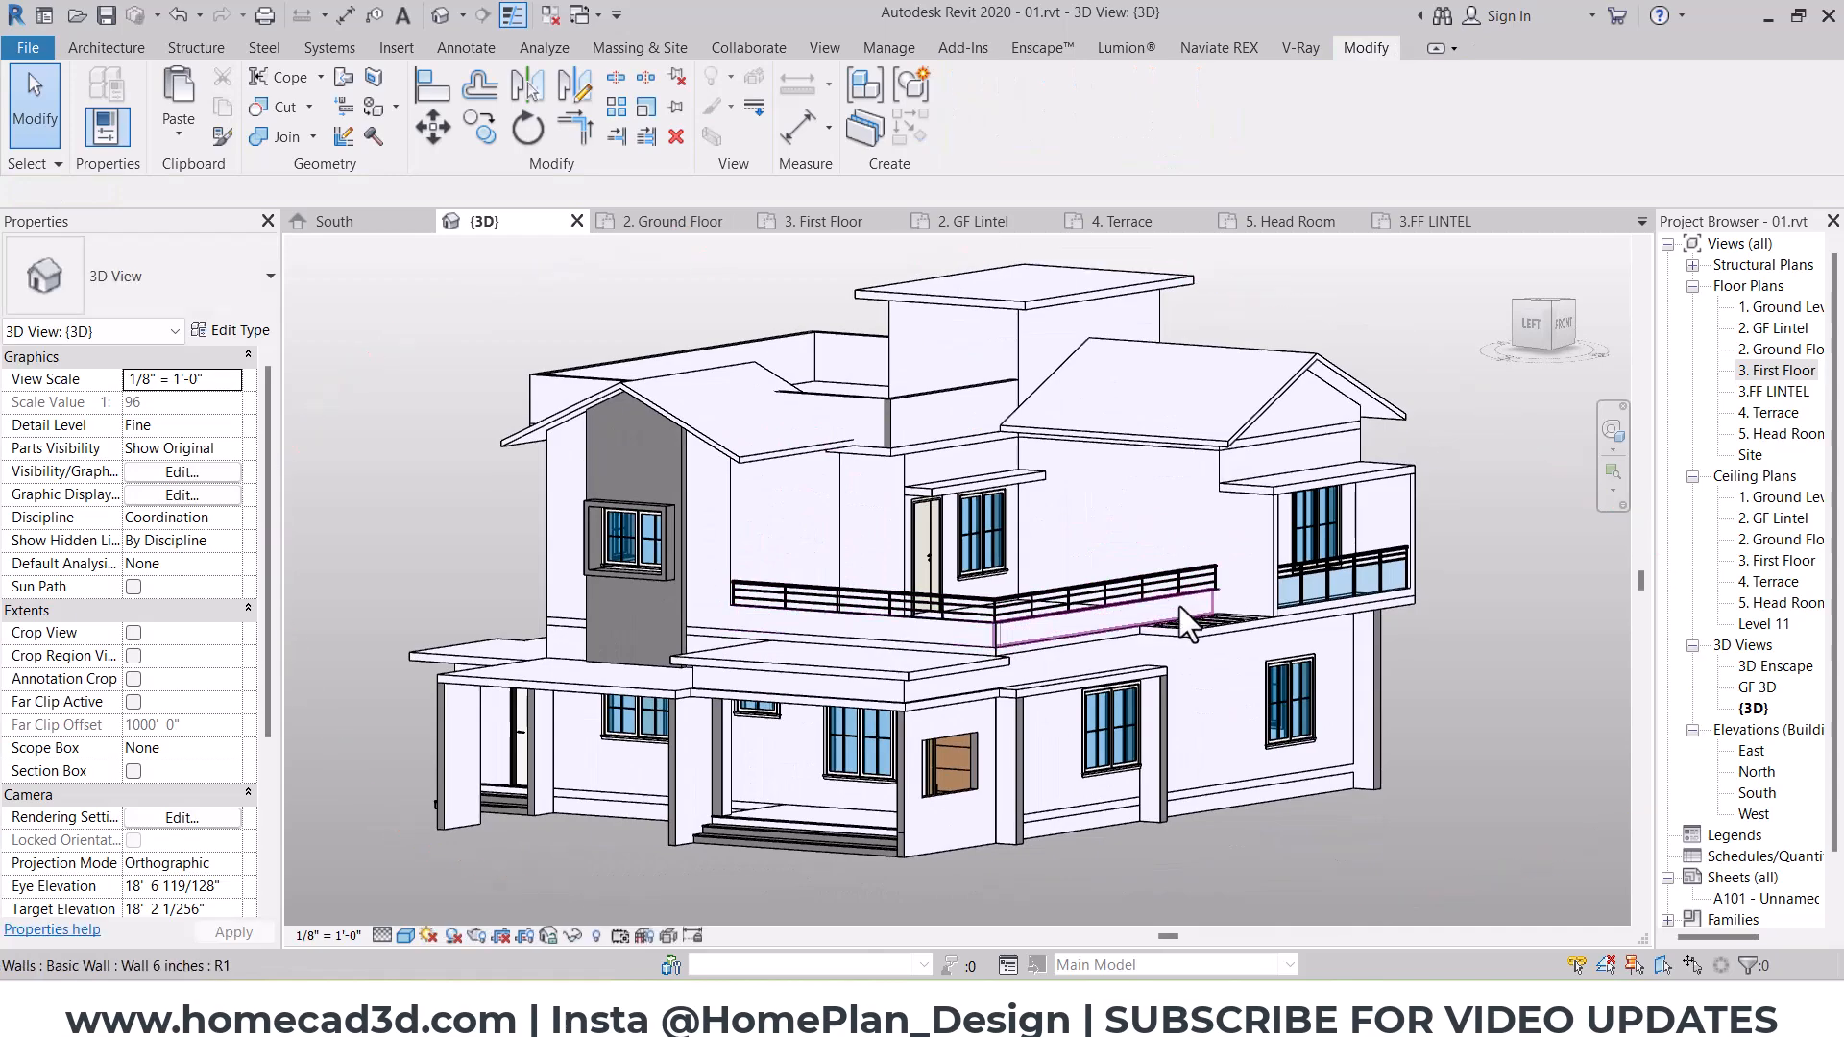
pyautogui.keyDown('shift'); pyautogui.moveTo(1206, 613); pyautogui.dragTo(1174, 617, button='middle'); pyautogui.keyUp('shift')
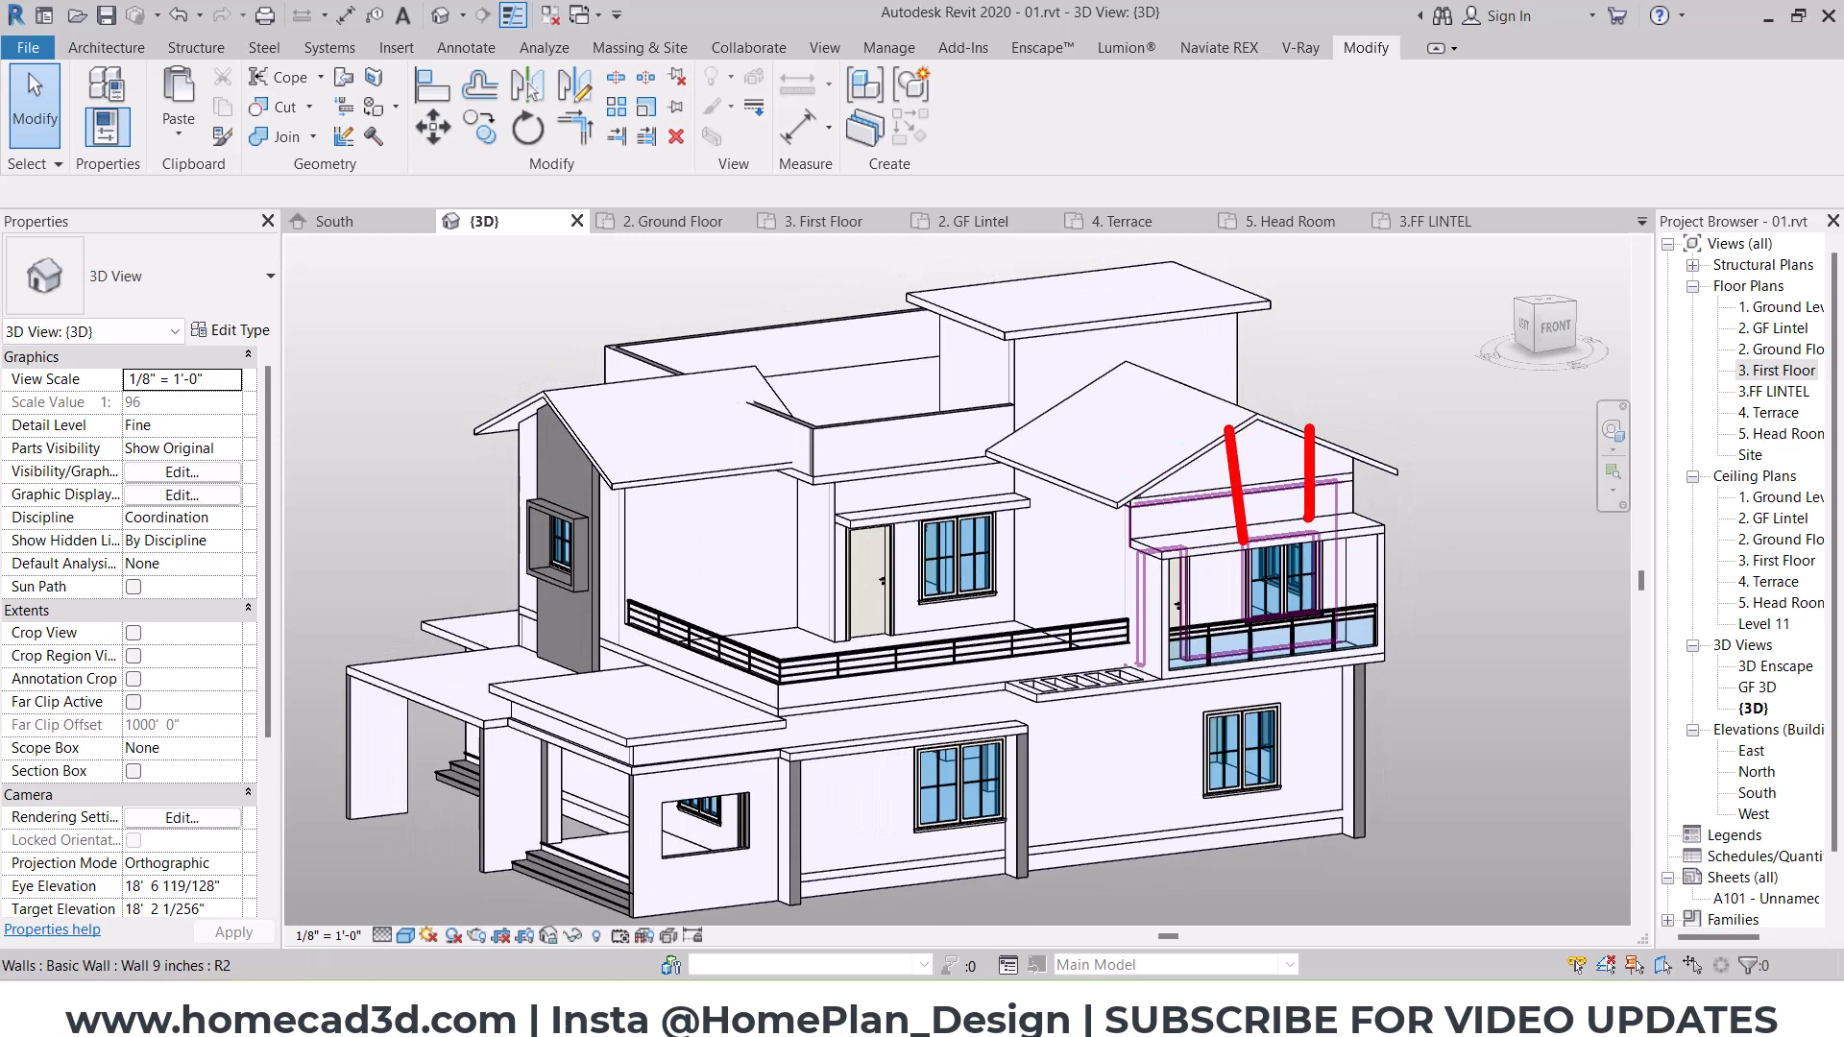
pyautogui.press('Escape')
pyautogui.scroll(-2, 1245, 525)
pyautogui.keyDown('shift'); pyautogui.moveTo(1153, 607); pyautogui.dragTo(1177, 615, button='middle'); pyautogui.keyUp('shift')
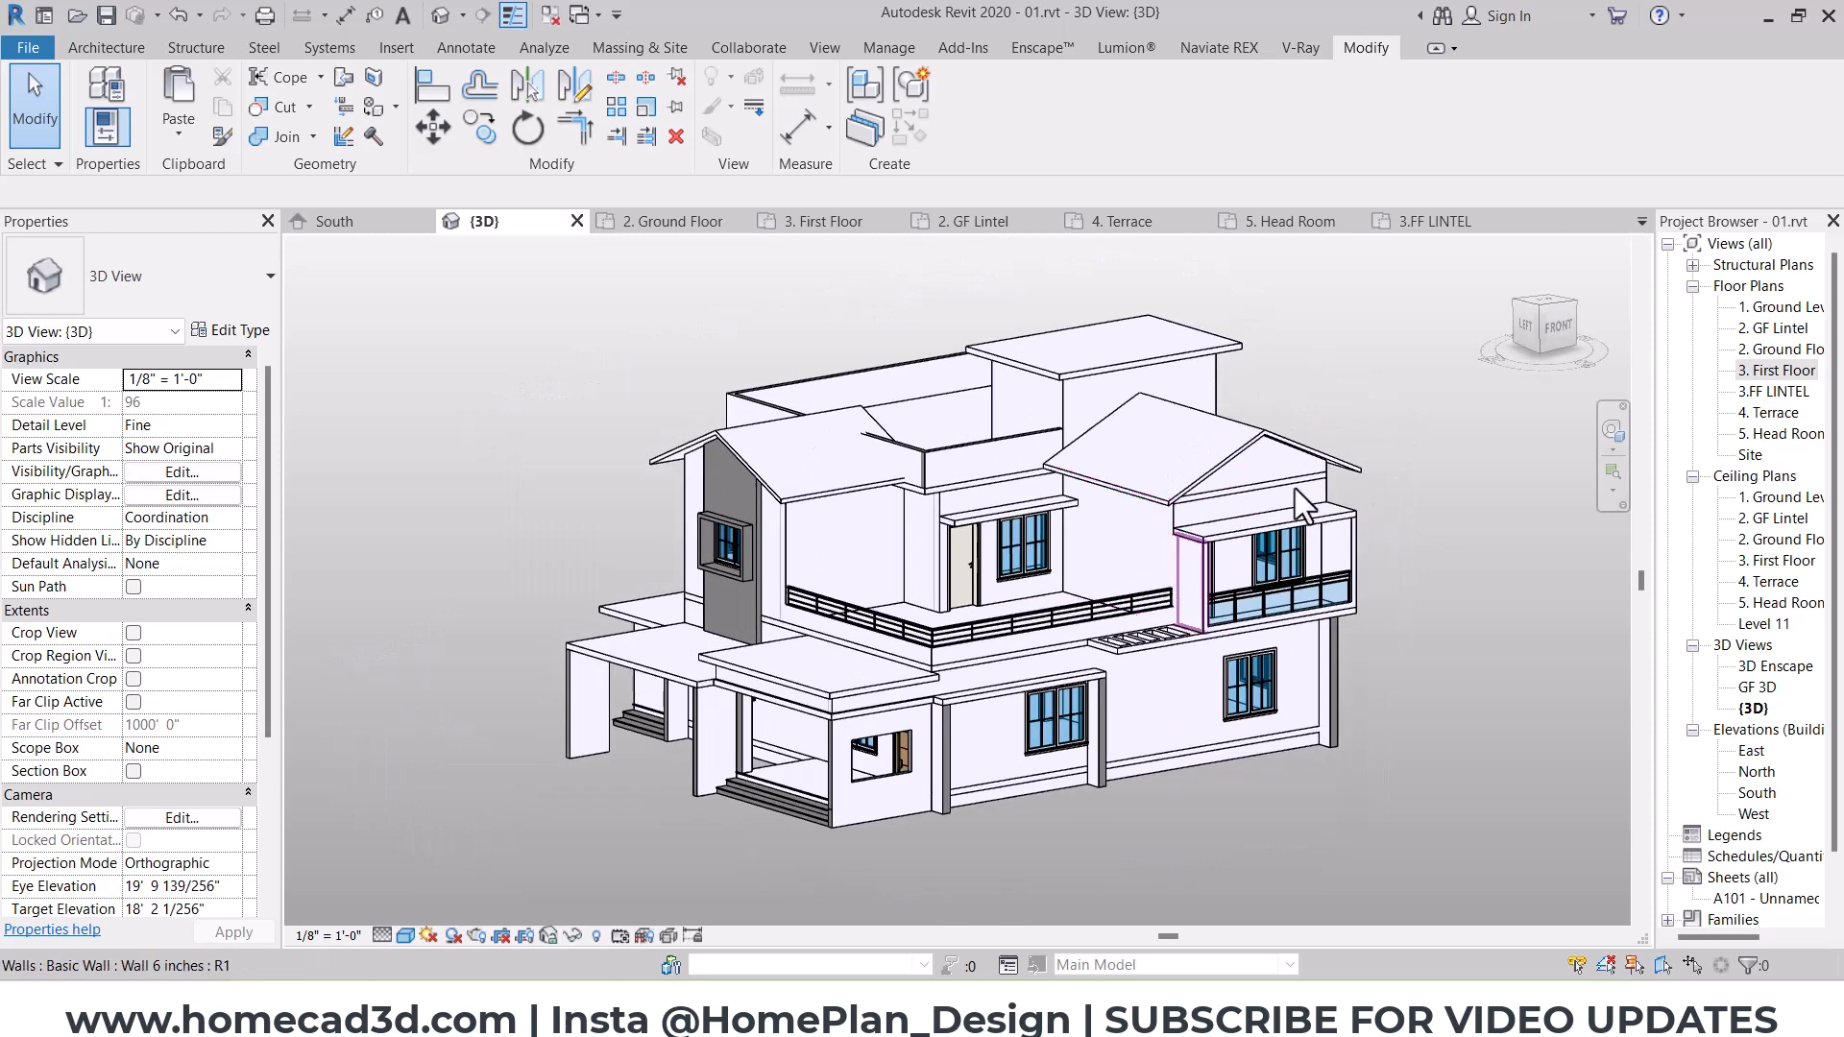
# Step: Show the front gable in front view and create an in-place model, keeping the Casework category and accepting the name
pyautogui.click(1560, 343)
pyautogui.scroll(5, 1107, 484)
pyautogui.moveTo(1107, 484); pyautogui.dragTo(878, 565, button='middle')
pyautogui.scroll(2, 985, 491)
pyautogui.moveTo(888, 469); pyautogui.dragTo(1066, 578, button='middle')
pyautogui.scroll(1, 1067, 578)
pyautogui.click(114, 48)
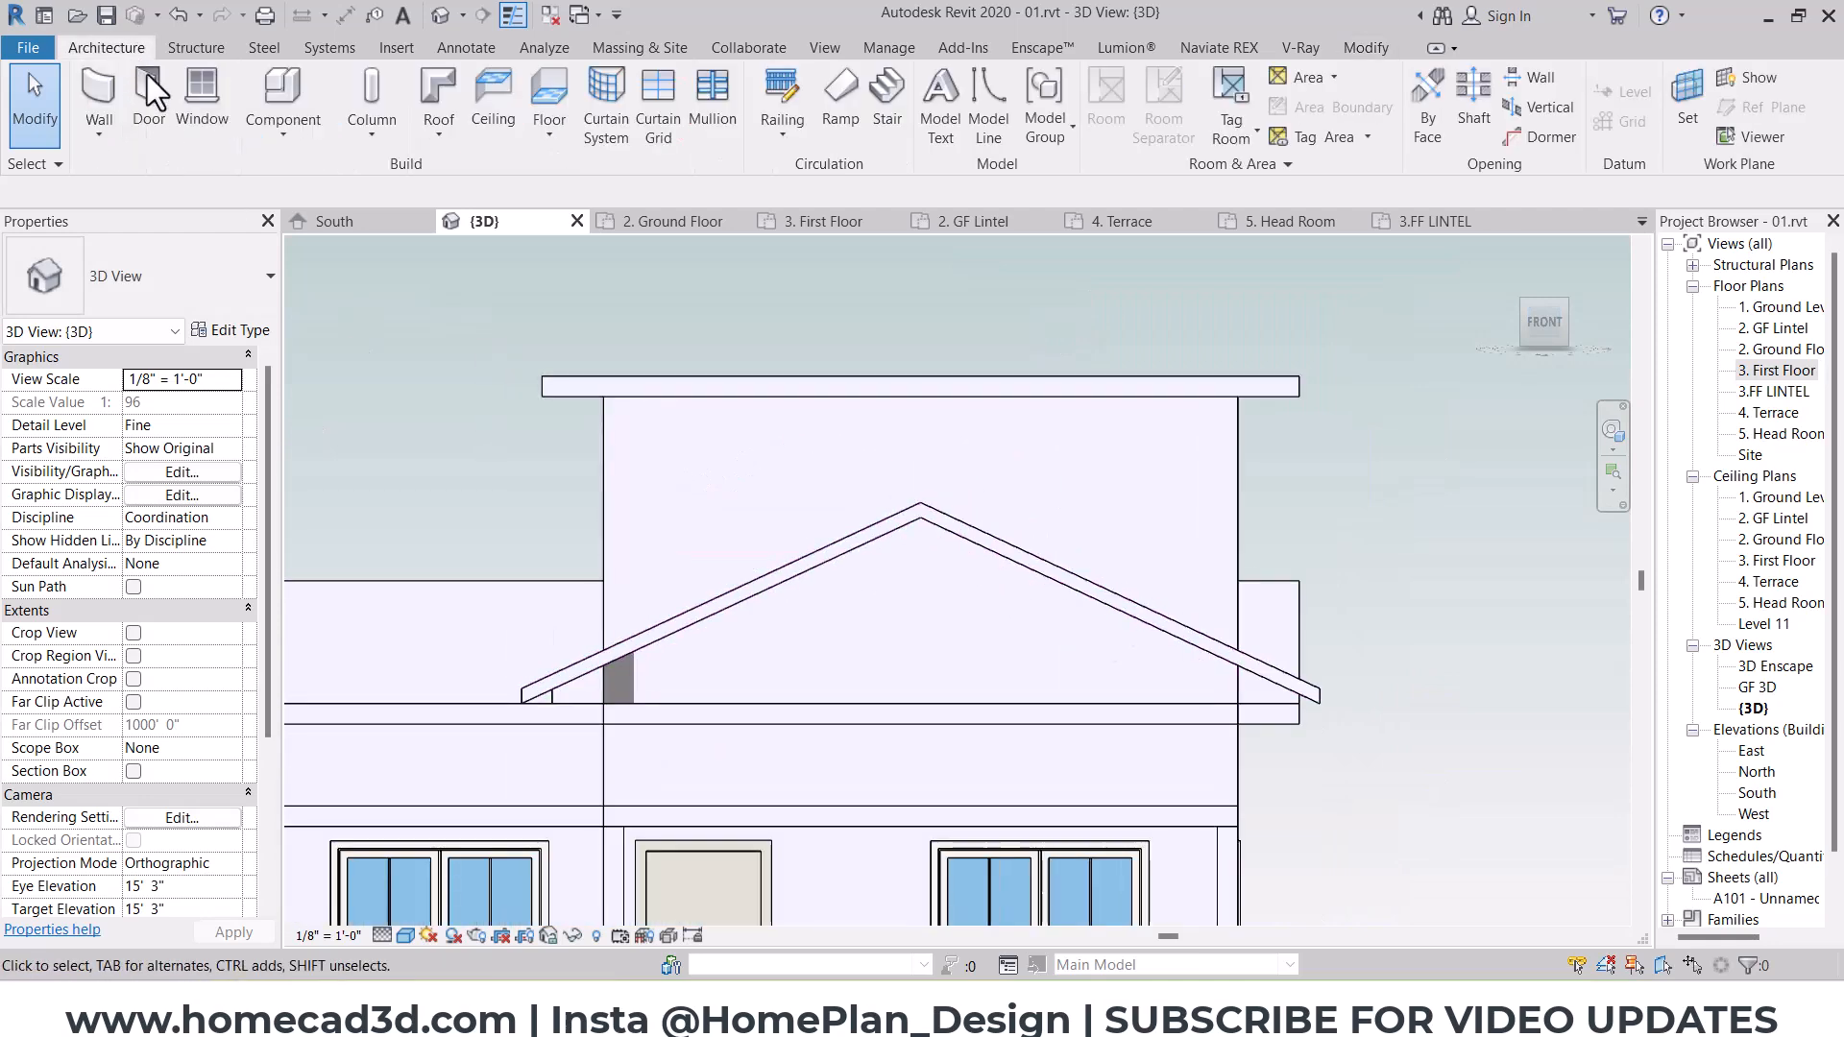
pyautogui.click(314, 236)
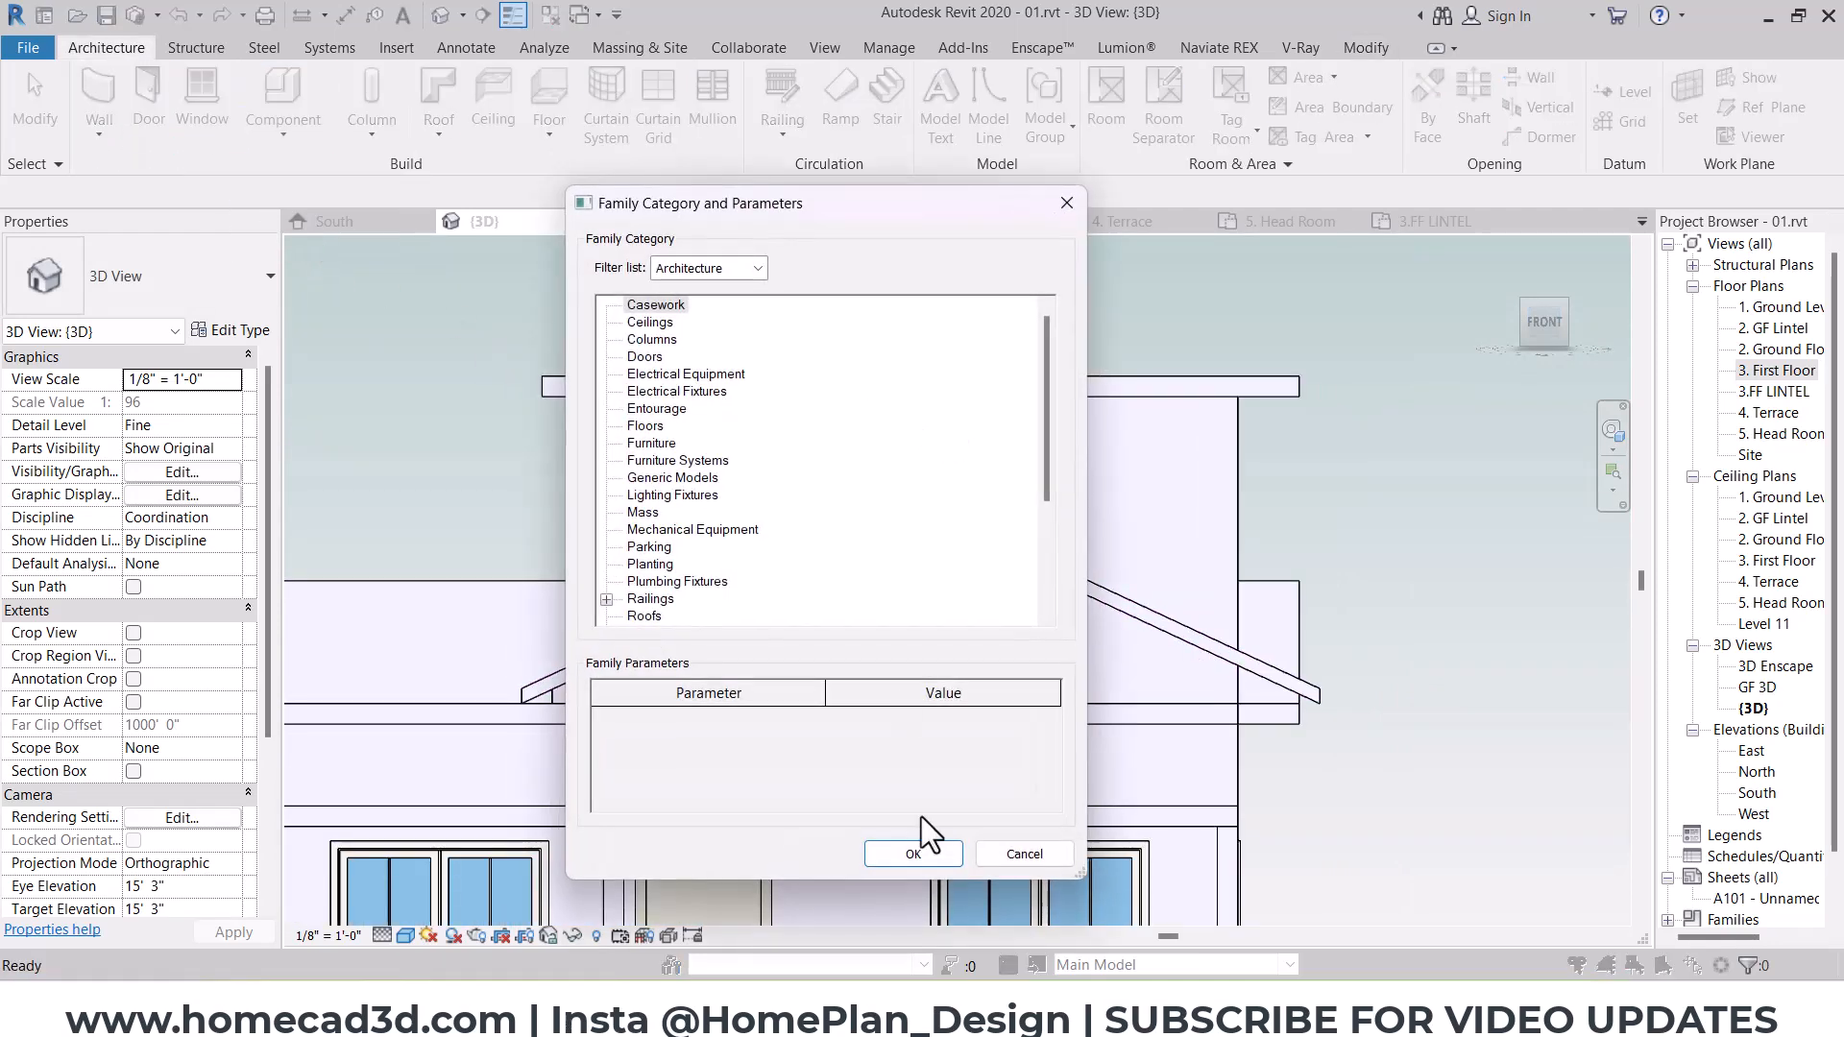
pyautogui.click(911, 849)
pyautogui.click(907, 554)
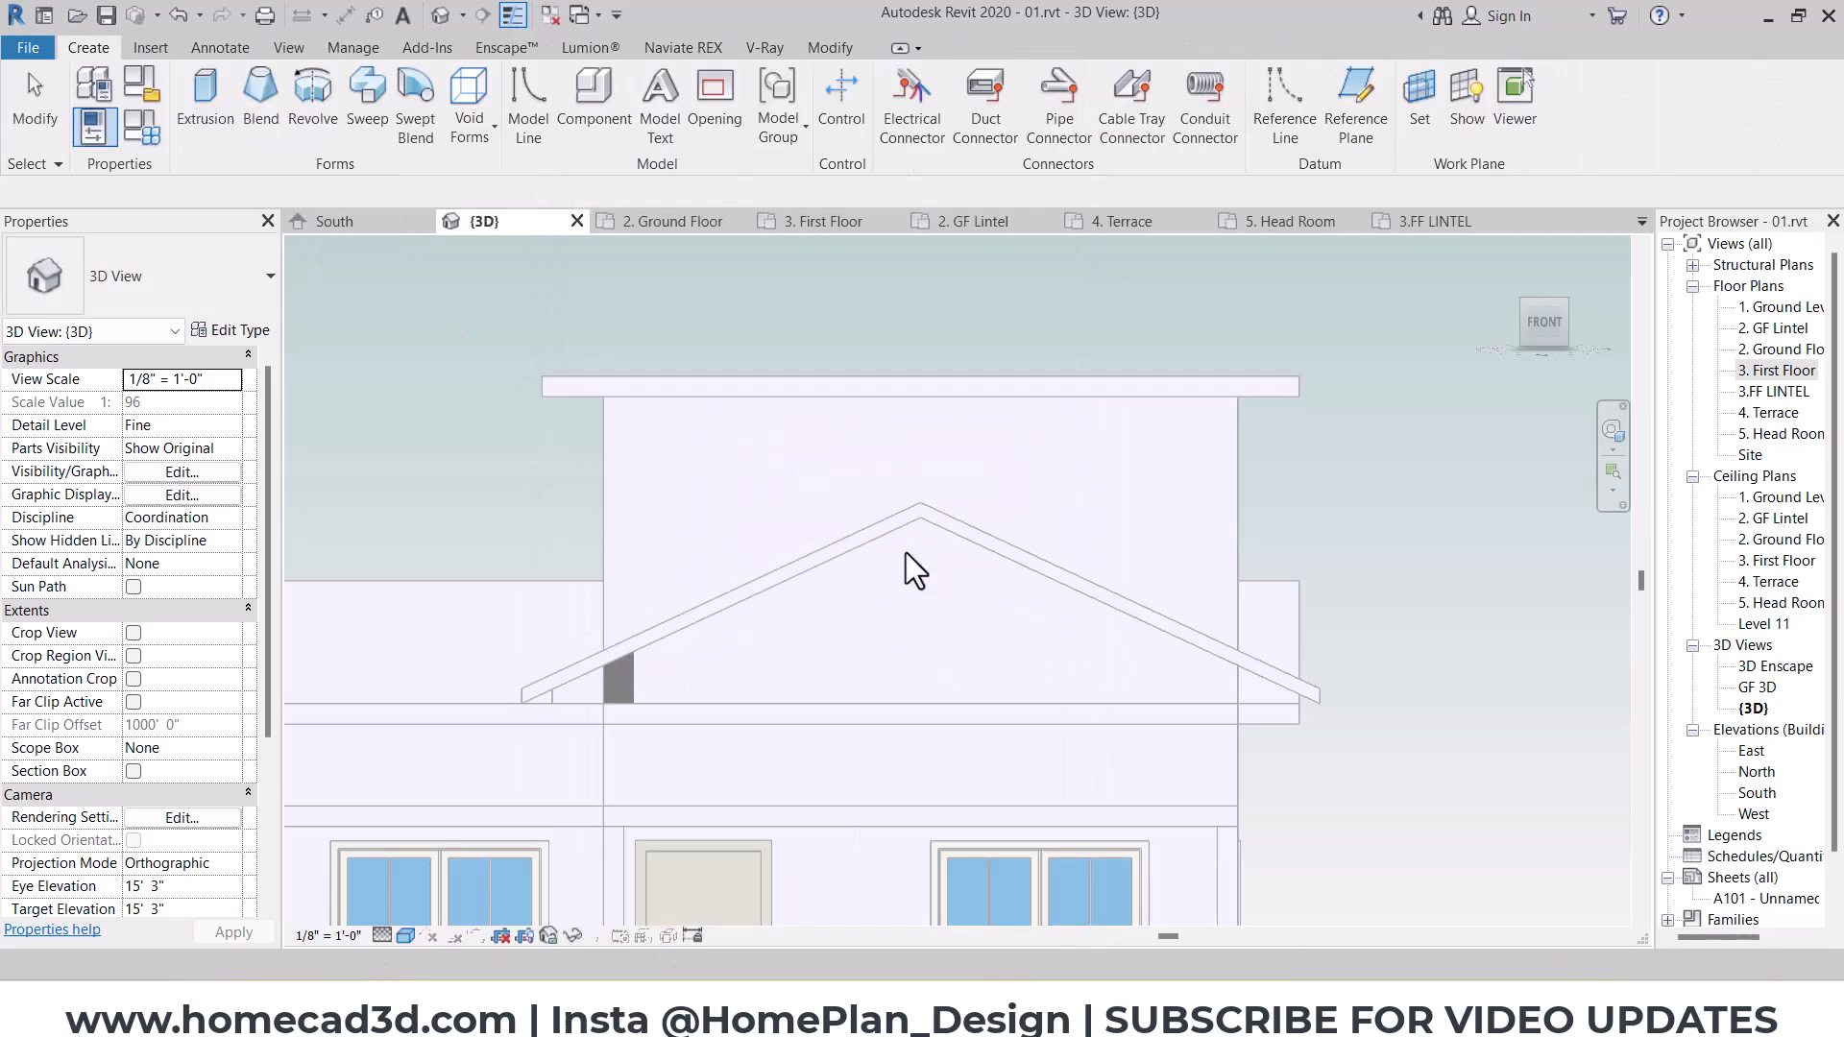
# Step: Start an extrusion and pick the face of the front gable wall as its work plane
pyautogui.click(1040, 97)
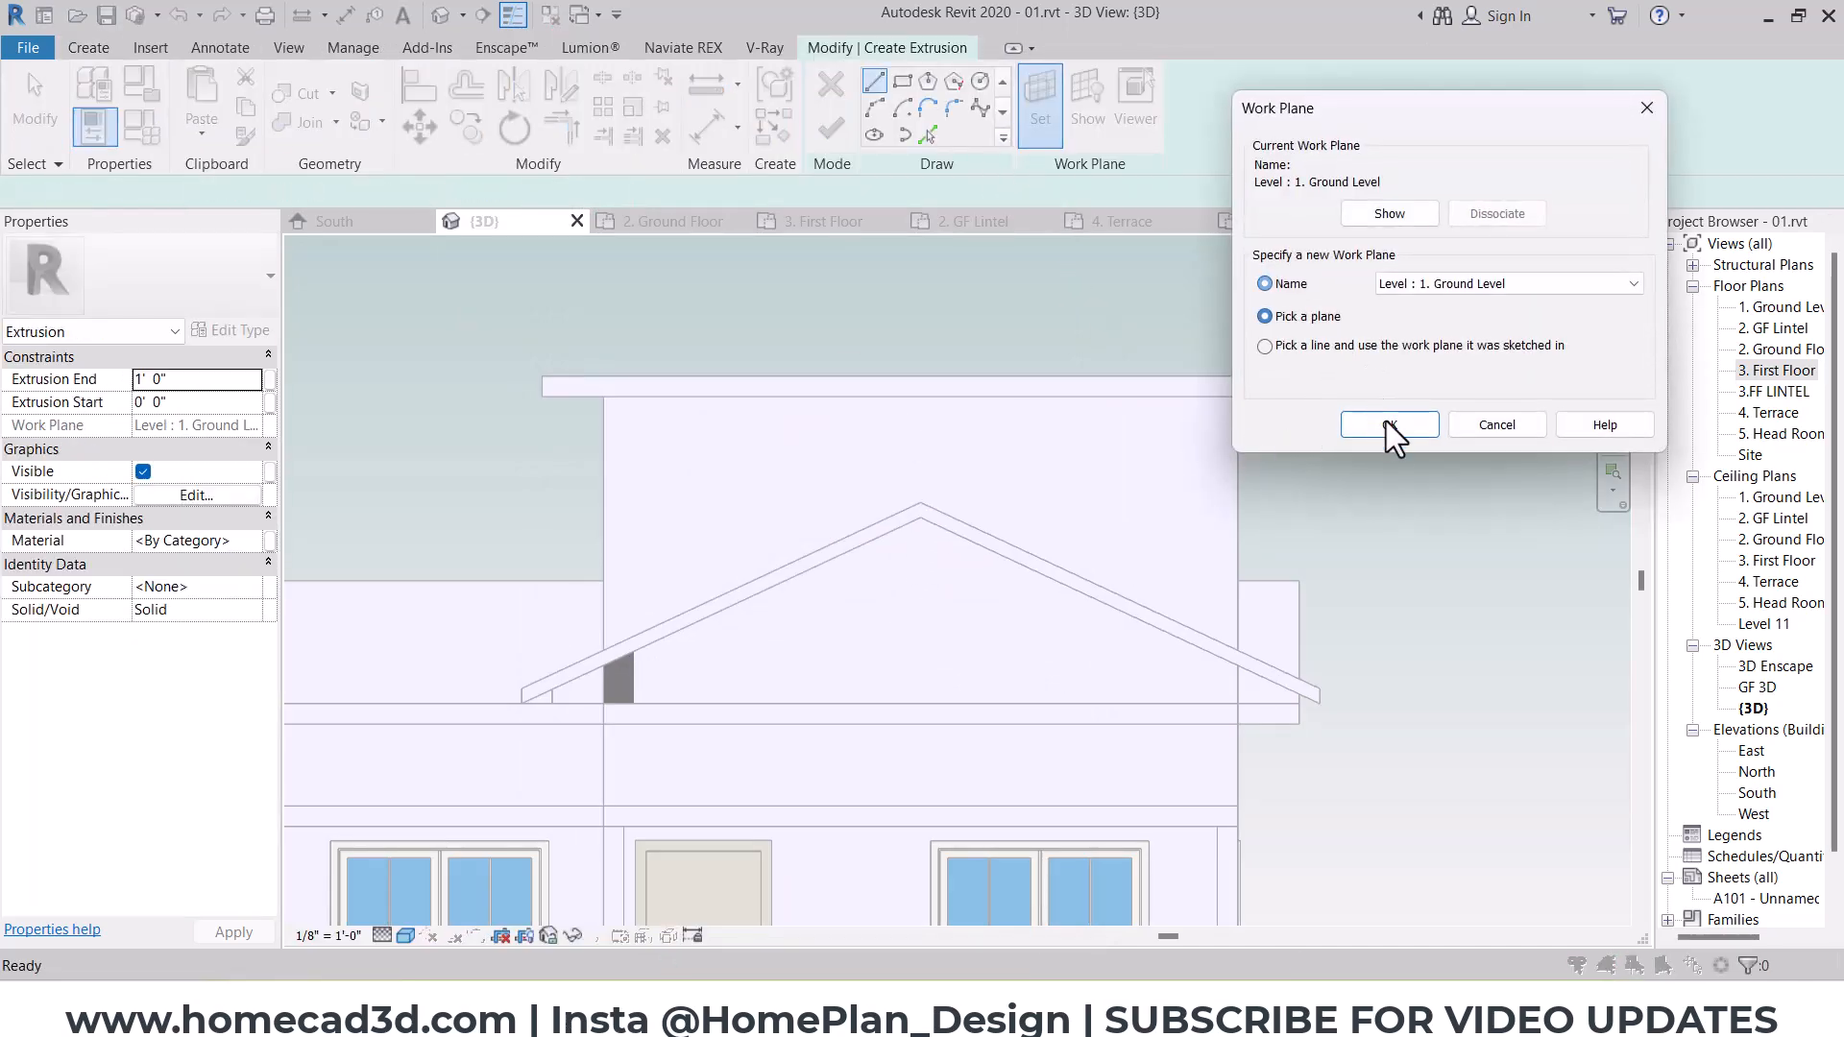
pyautogui.click(1390, 425)
pyautogui.click(934, 530)
# Step: Sketch a closed profile about 7' 9" wide under the right half of the front gable roof and extrude it to 6"
pyautogui.click(920, 518)
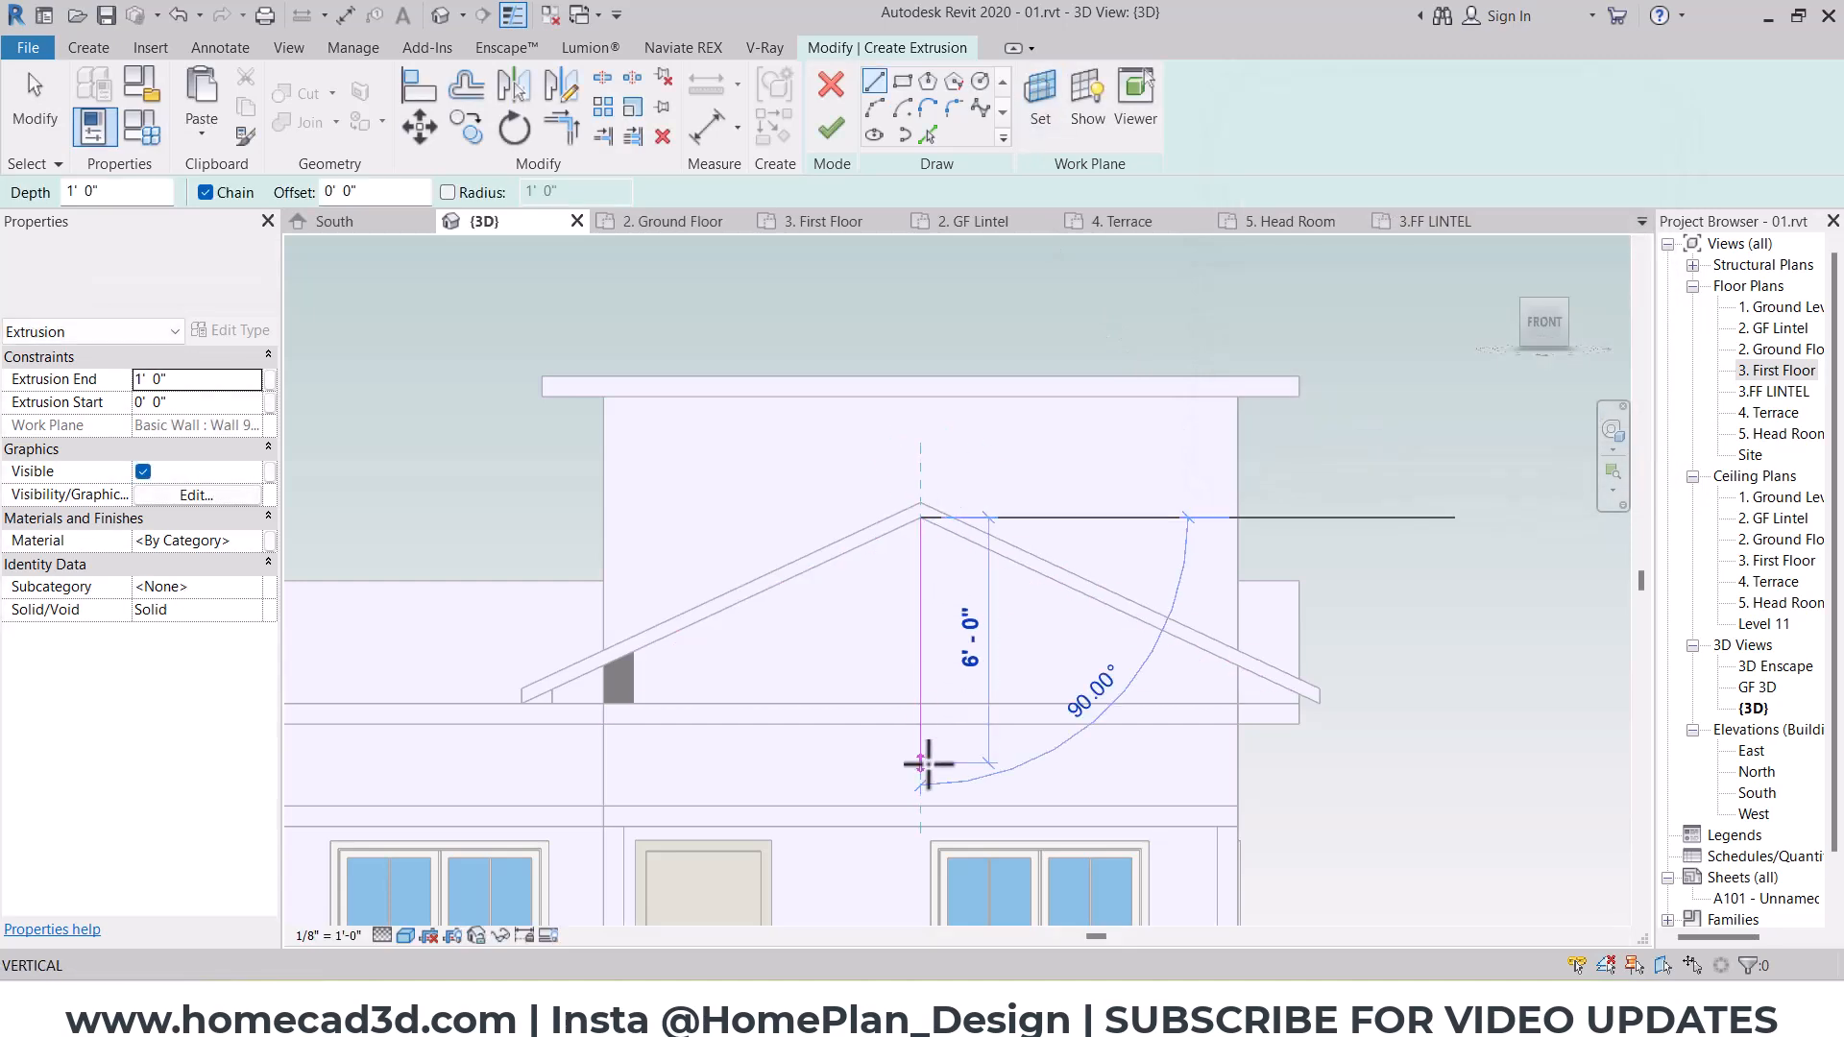
pyautogui.click(921, 805)
pyautogui.click(1237, 805)
pyautogui.click(1238, 666)
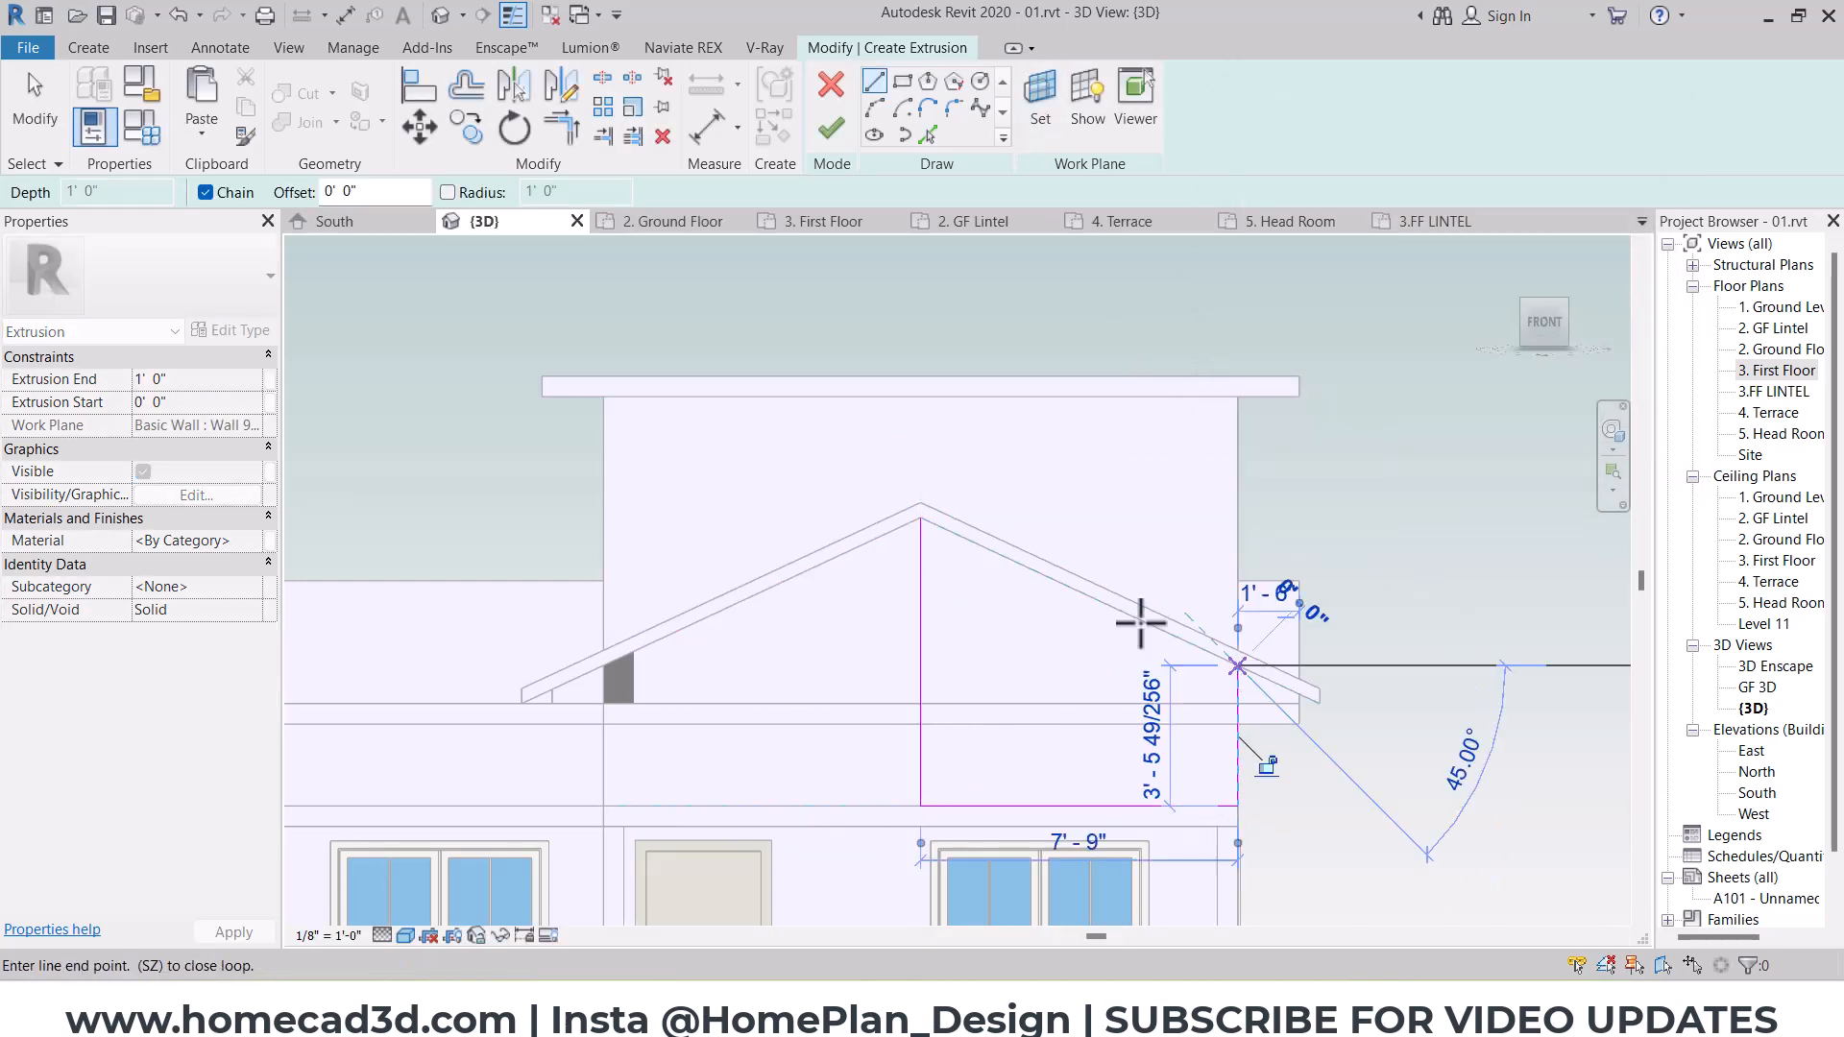
pyautogui.click(921, 519)
pyautogui.click(828, 128)
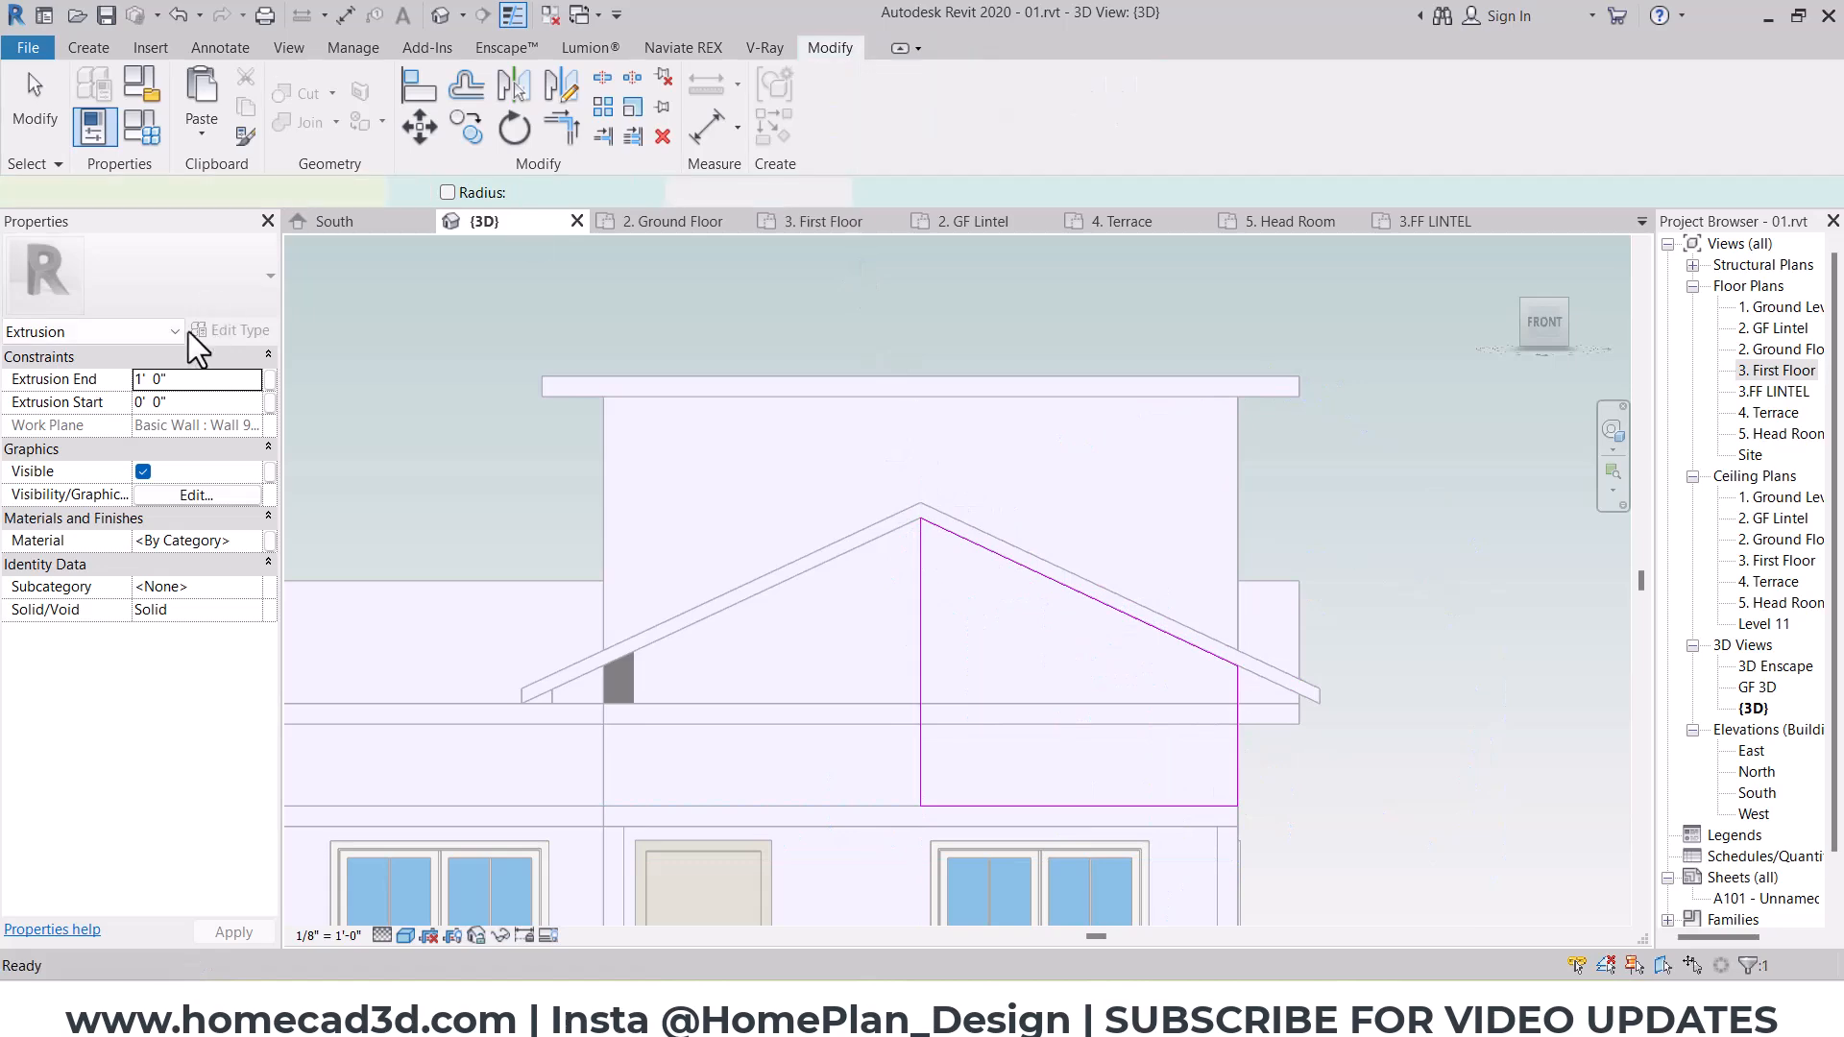
pyautogui.click(226, 380)
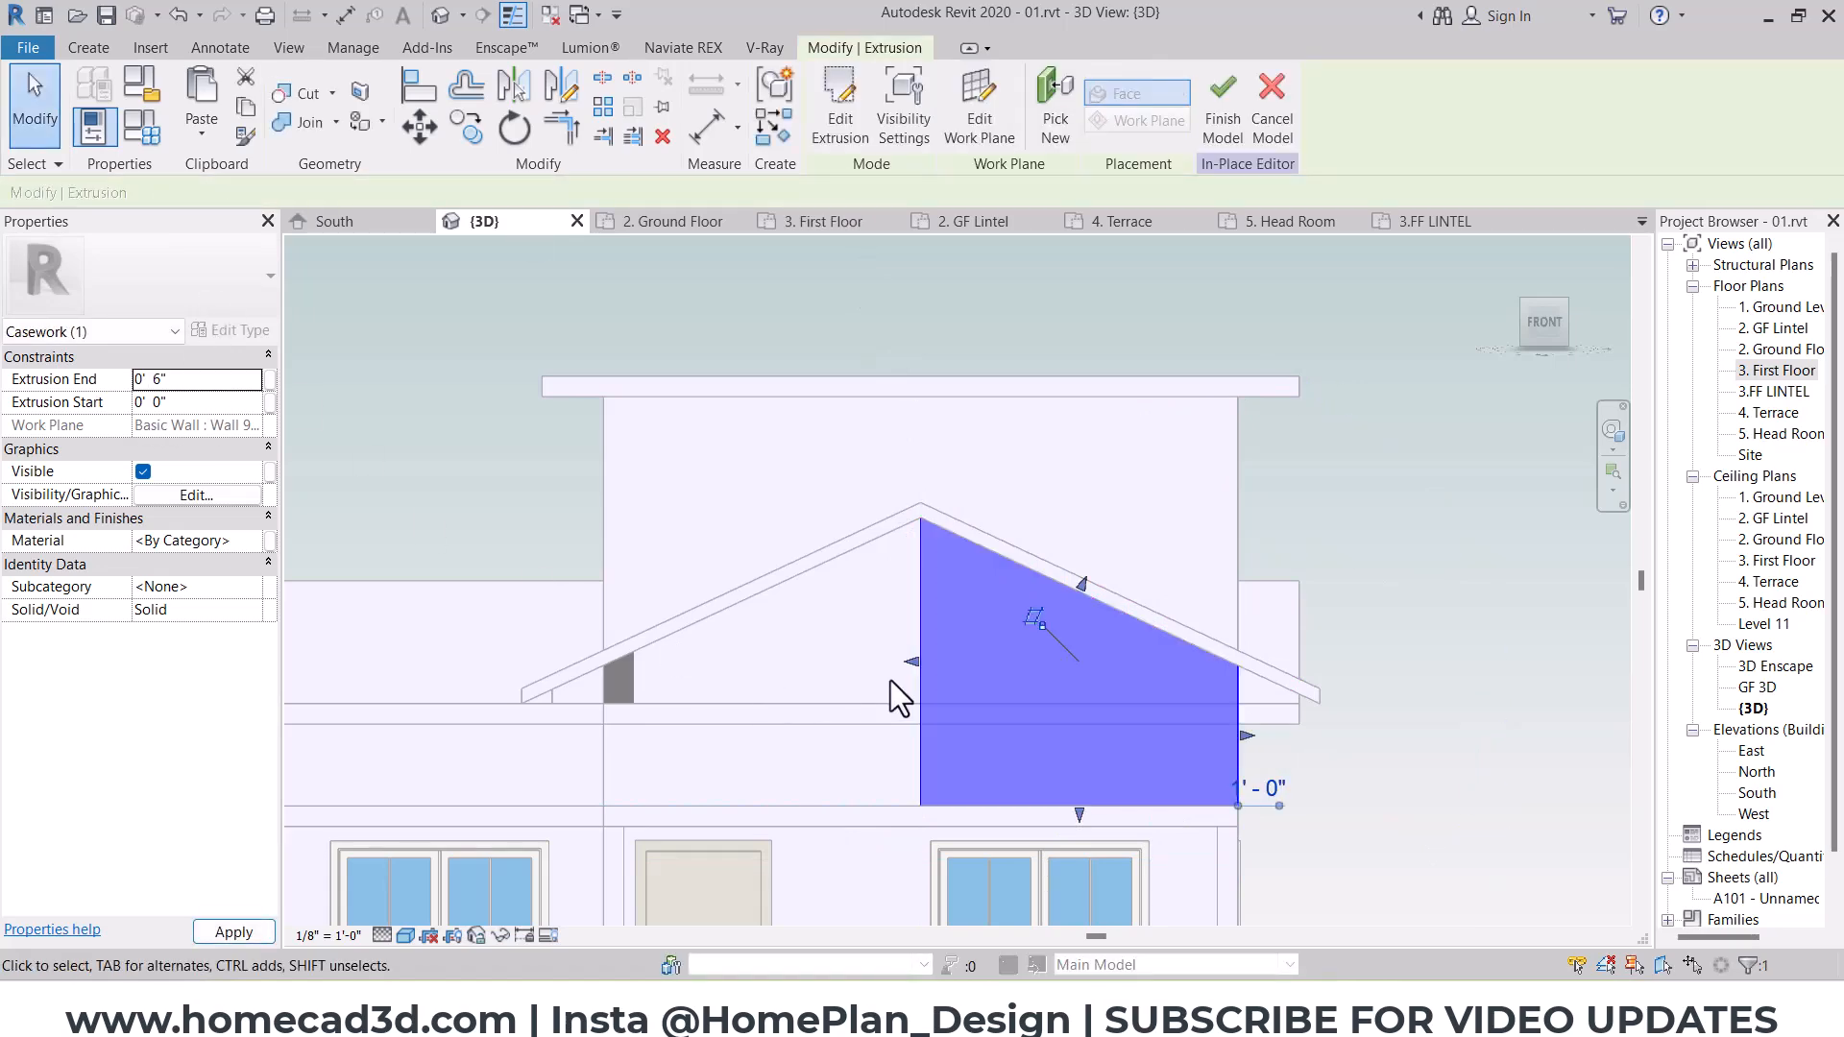
# Step: Sketch a closed vertical strip about 3" wide along the cladding panel's tall edge, from the floor slab to the gable roof, and extrude it 1' 0"
pyautogui.moveTo(890, 680); pyautogui.dragTo(907, 542, button='middle')
pyautogui.click(112, 53)
pyautogui.click(186, 100)
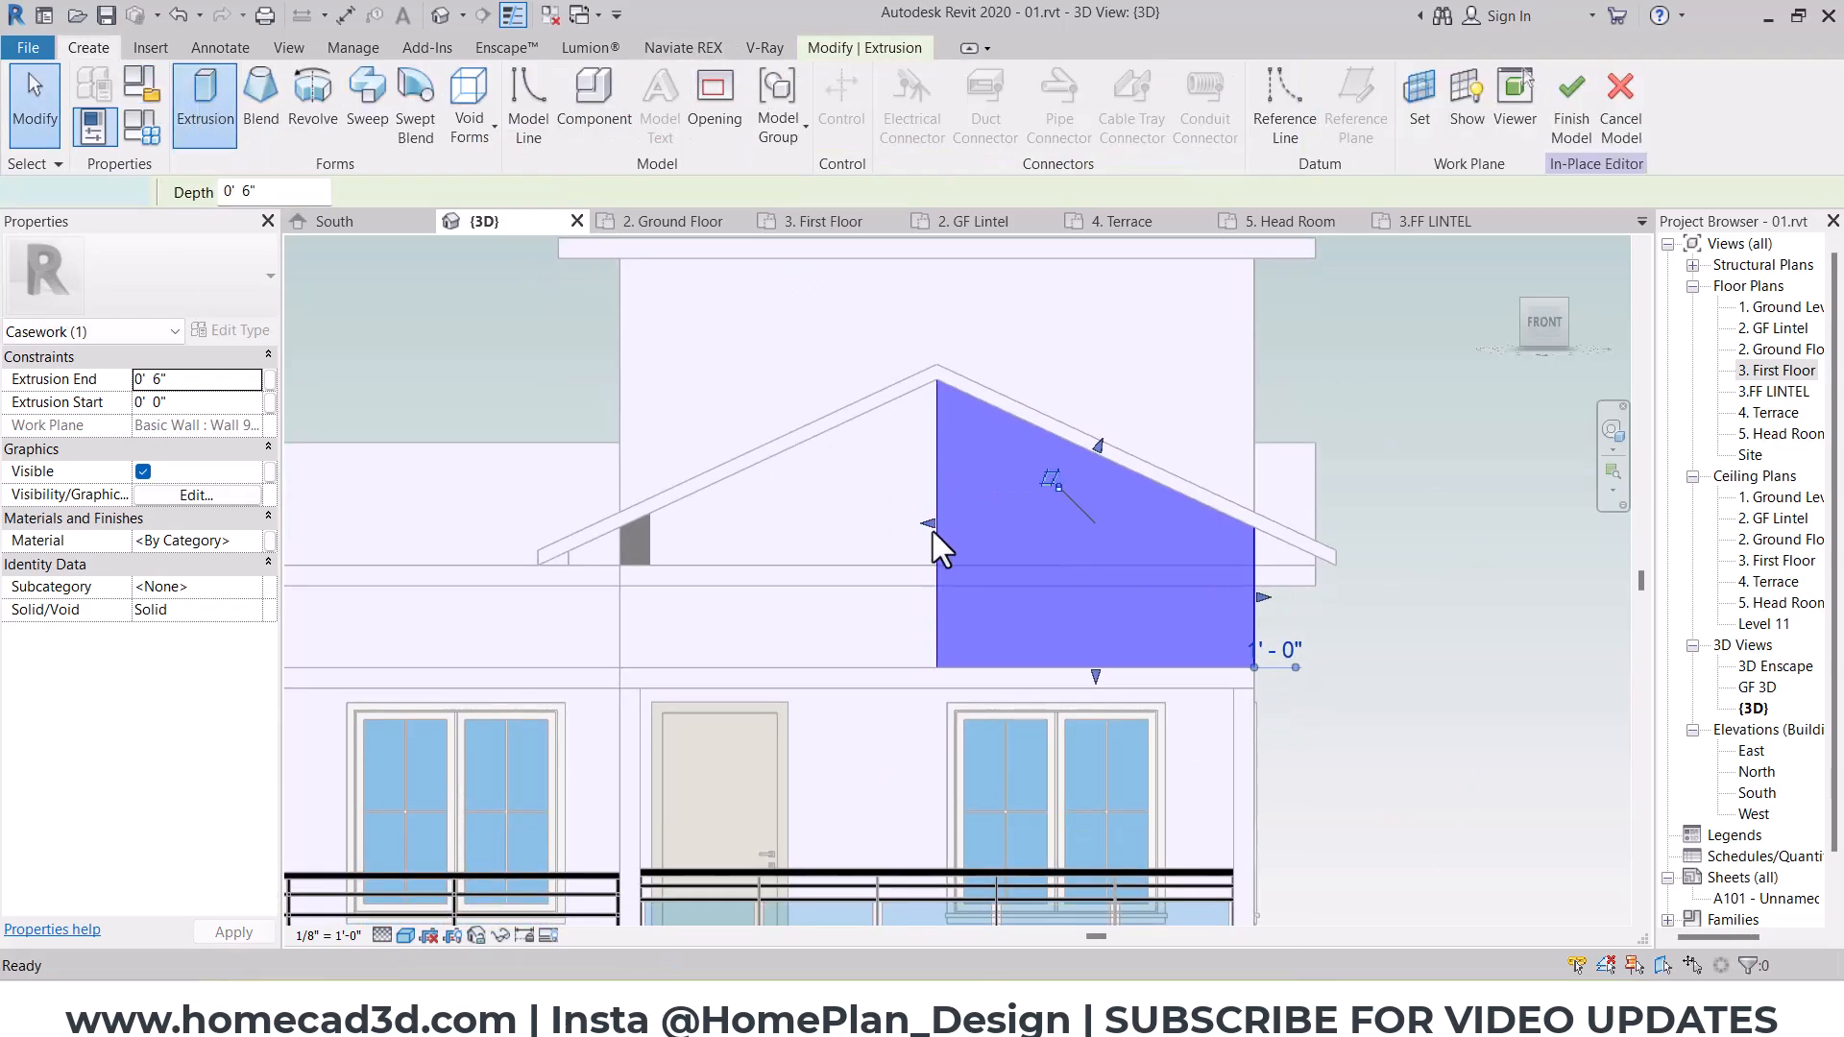
pyautogui.scroll(3, 933, 534)
pyautogui.click(940, 304)
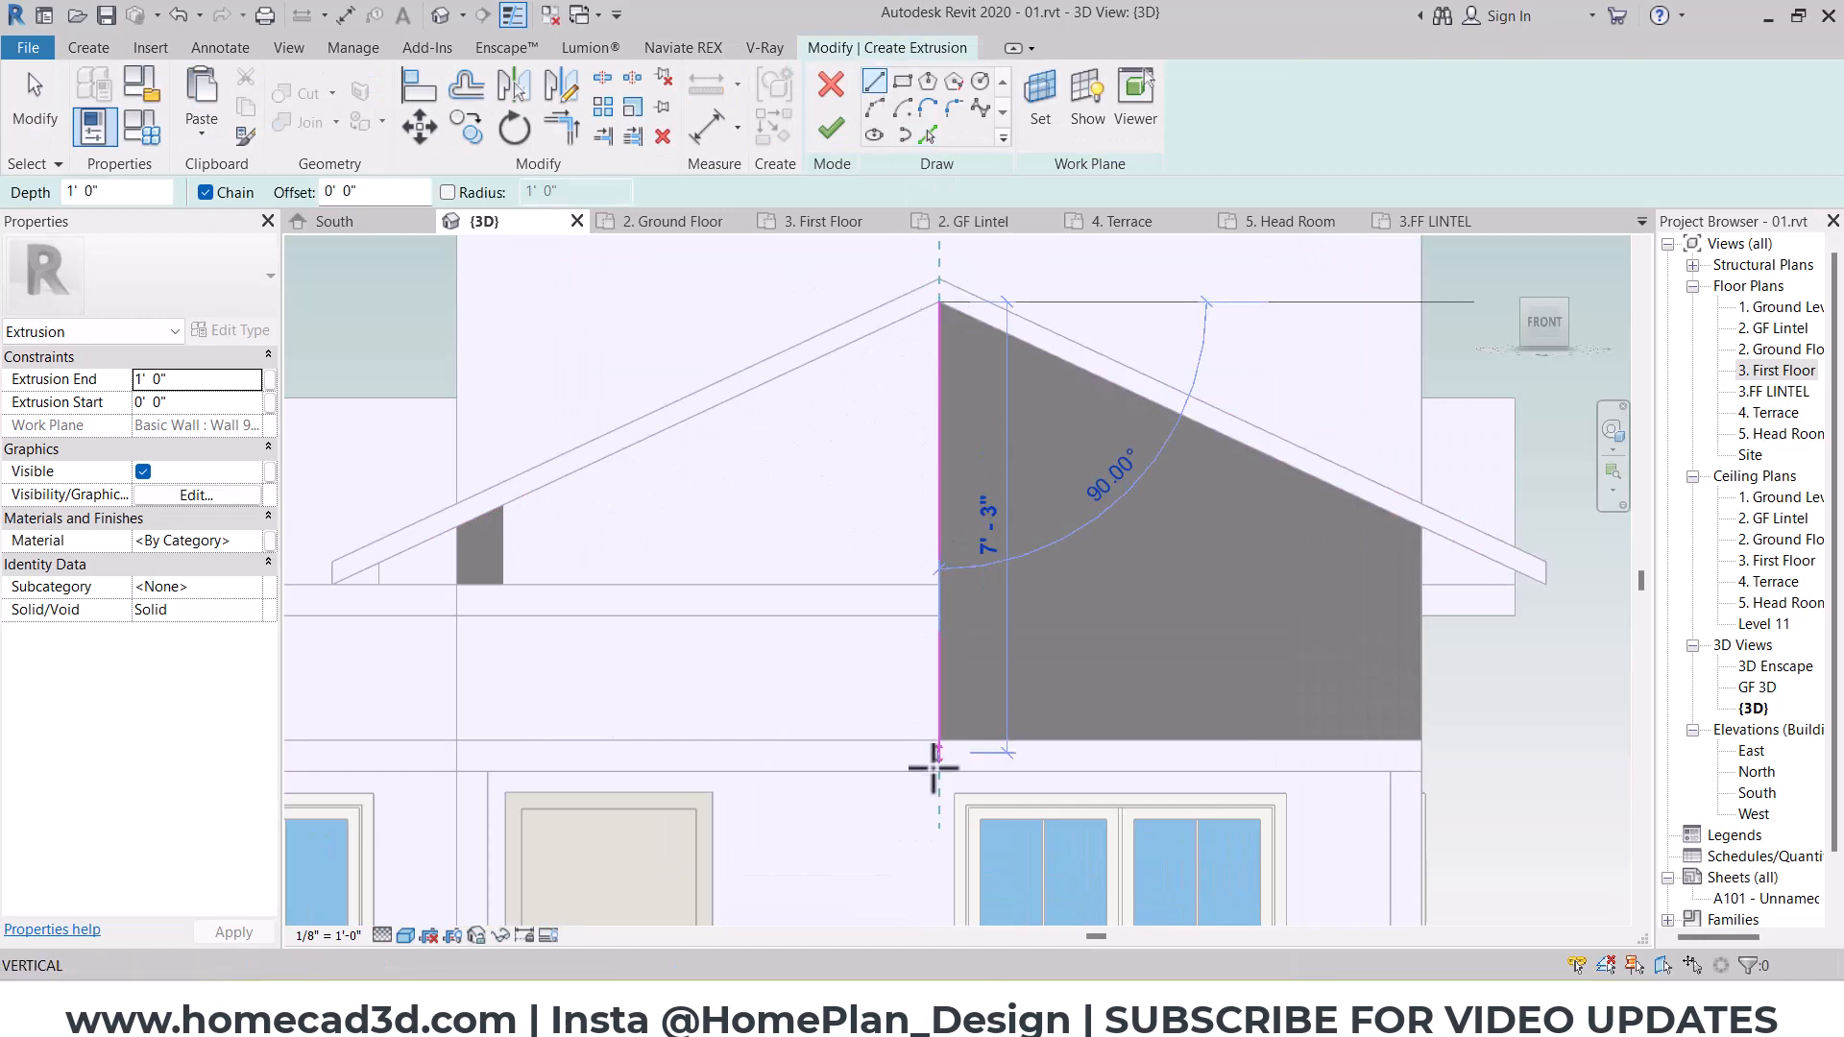
pyautogui.click(940, 740)
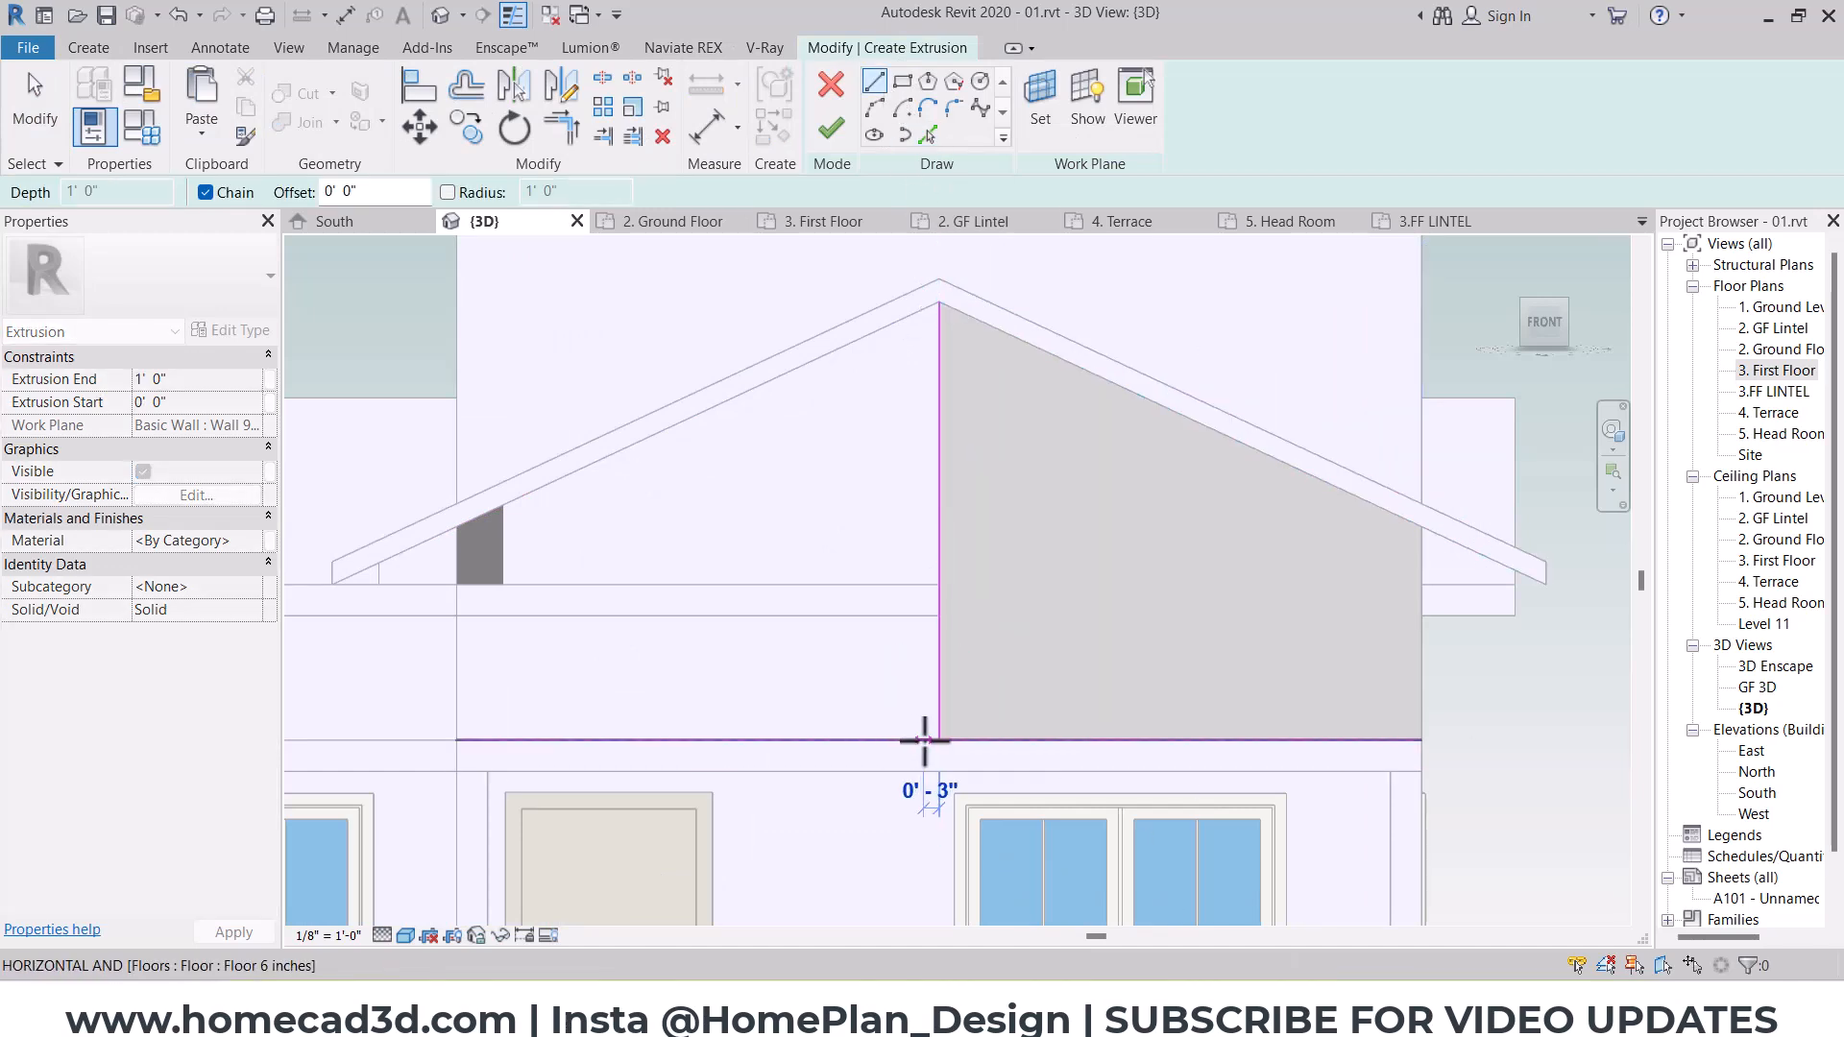
pyautogui.click(924, 739)
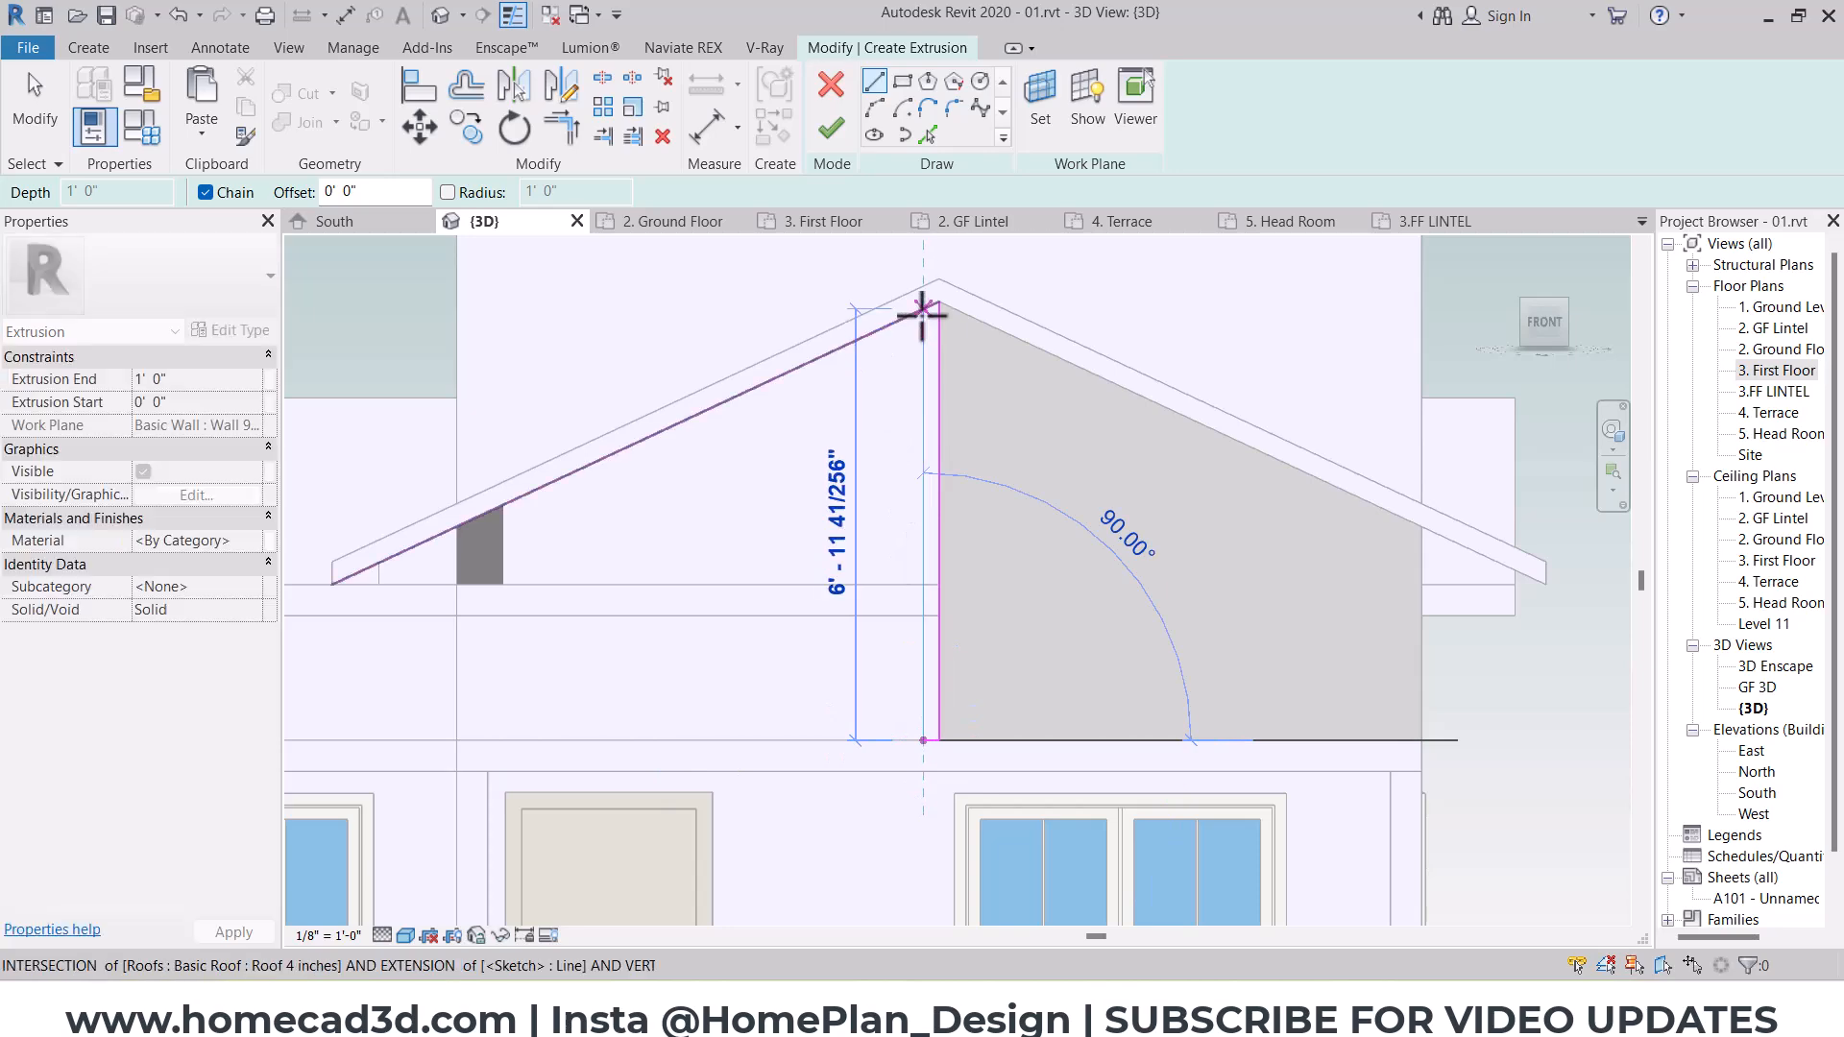
pyautogui.click(924, 307)
pyautogui.click(940, 300)
pyautogui.scroll(4, 939, 300)
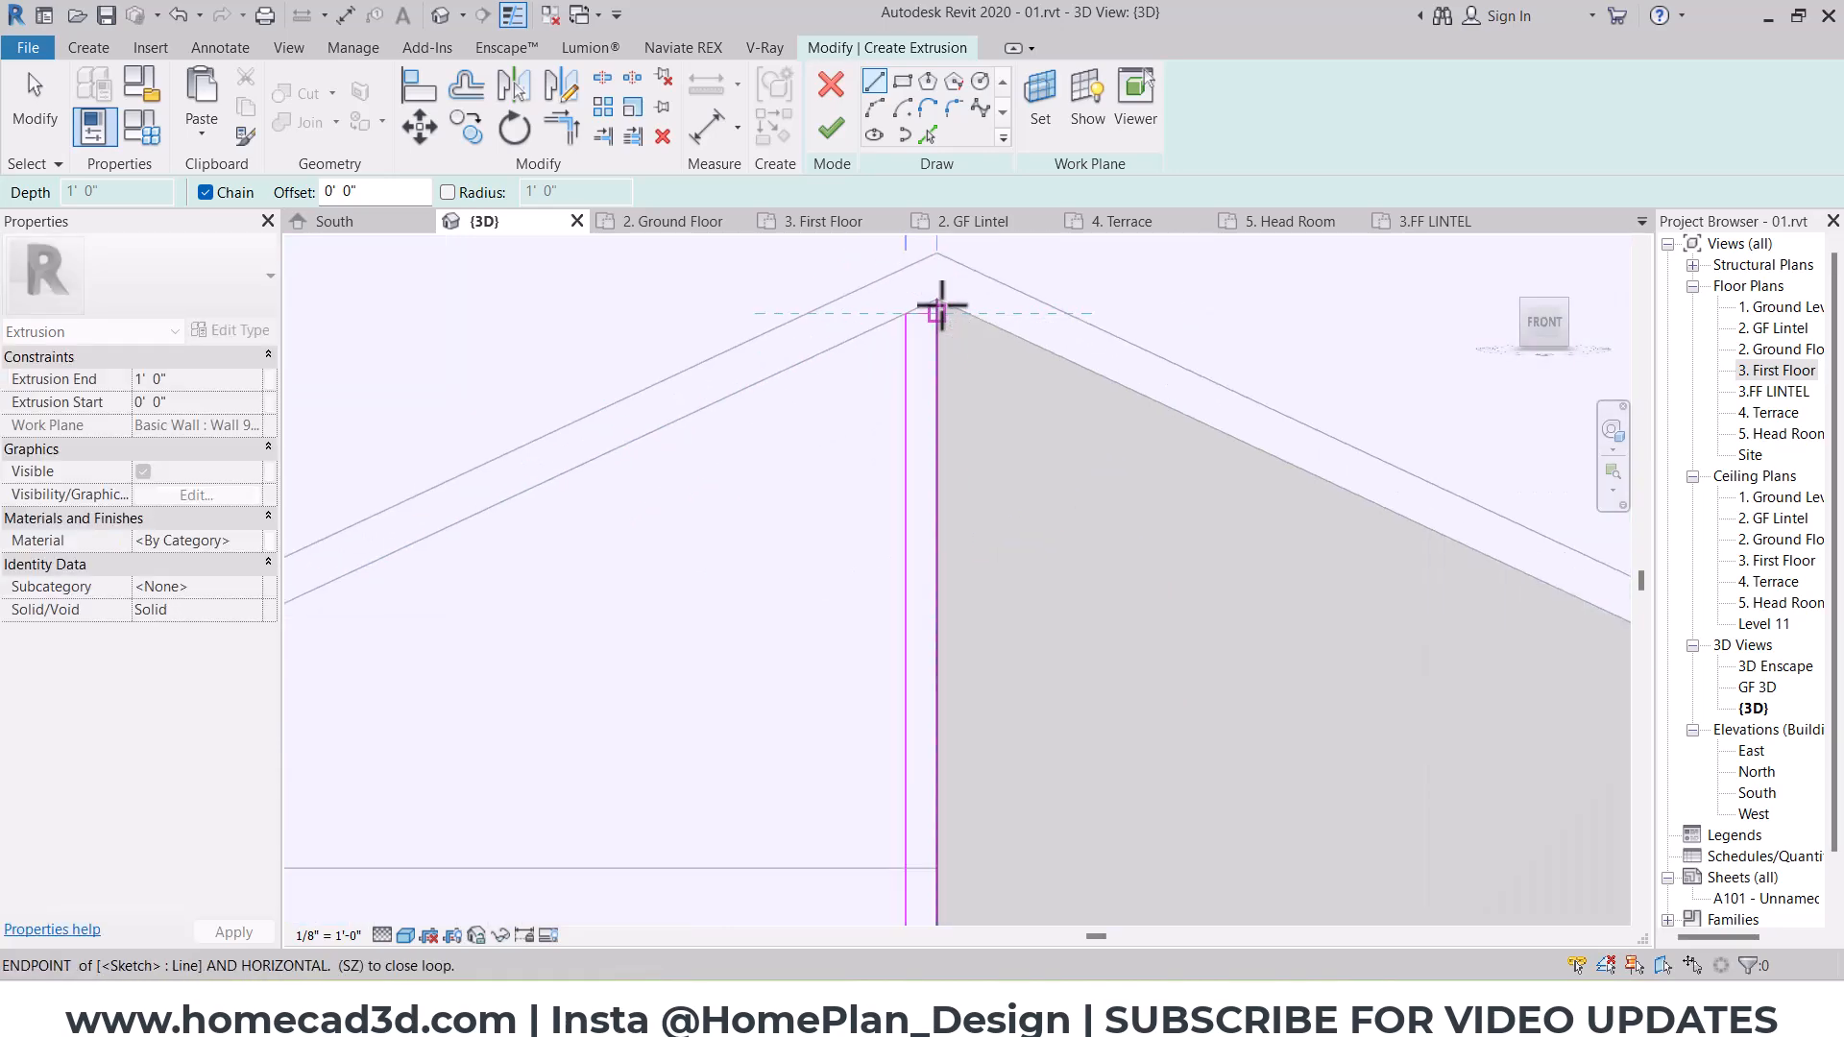
pyautogui.press('Escape')
pyautogui.press('Escape')
pyautogui.click(831, 127)
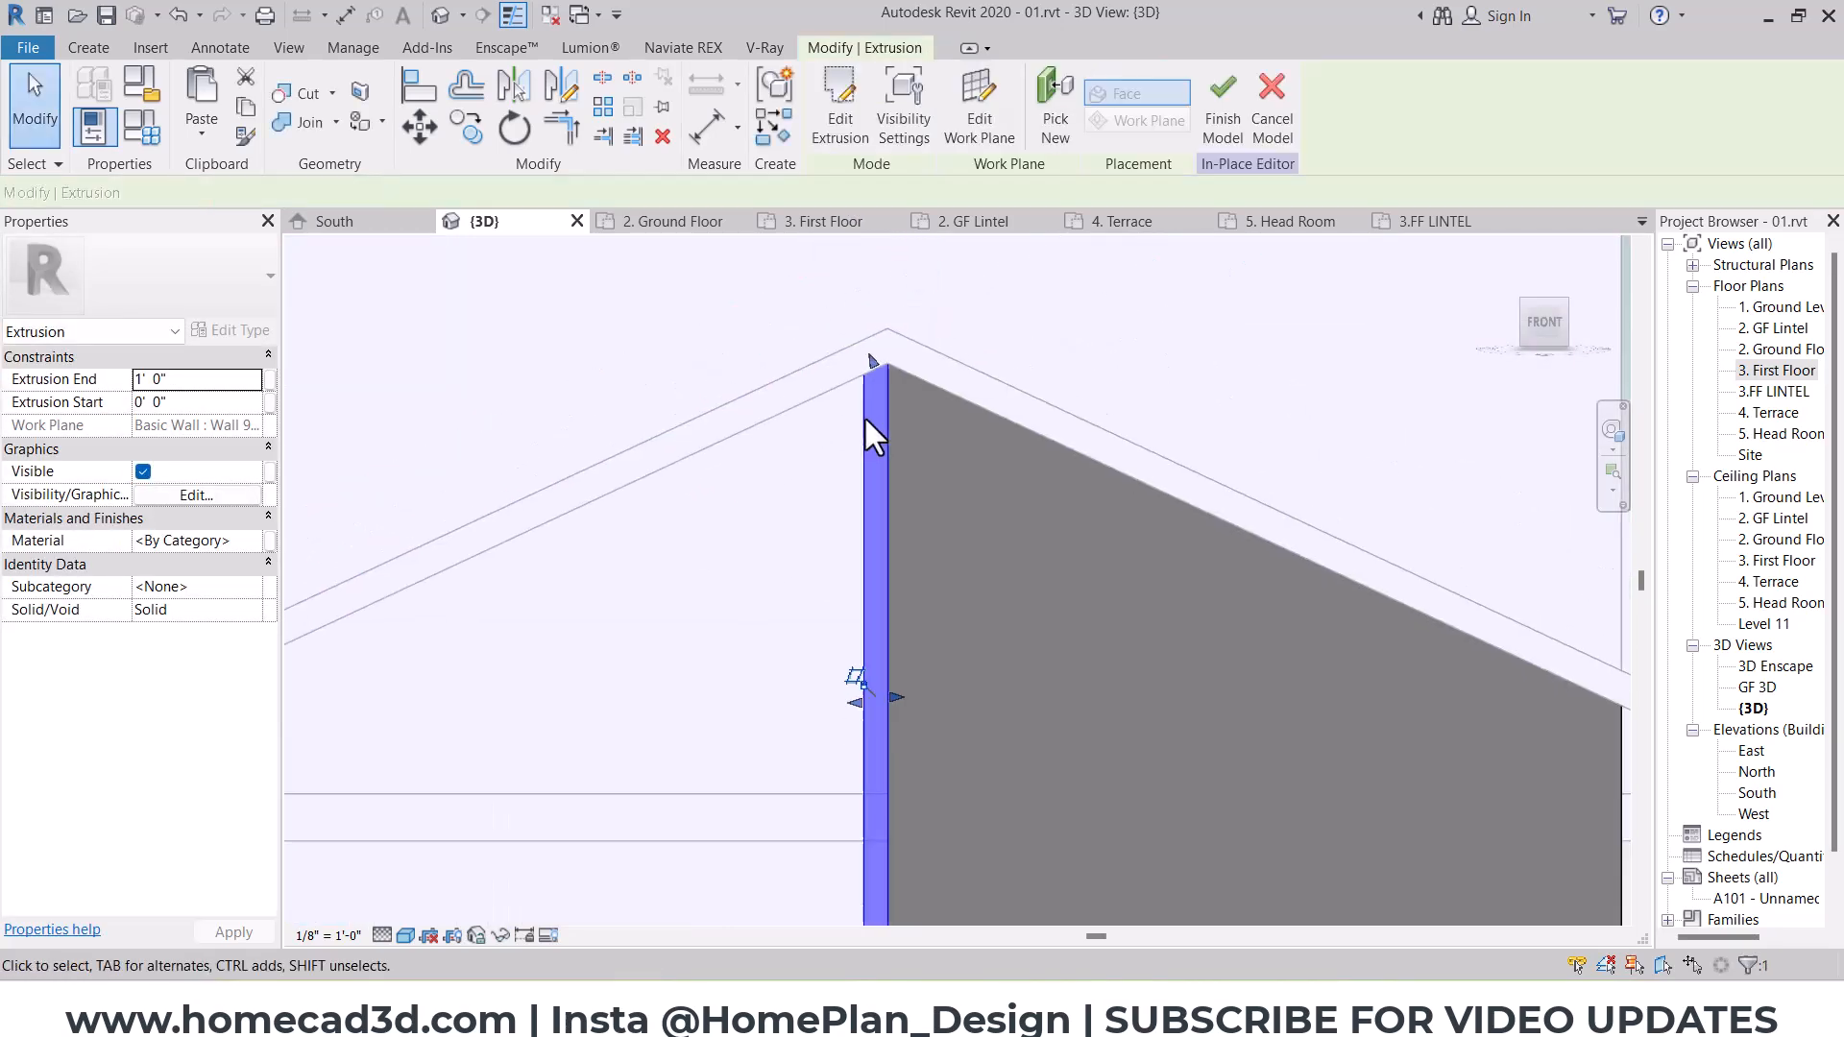
# Step: Set the extrusion end of the large gable cladding panel to 2"
pyautogui.scroll(-3, 865, 417)
pyautogui.click(914, 625)
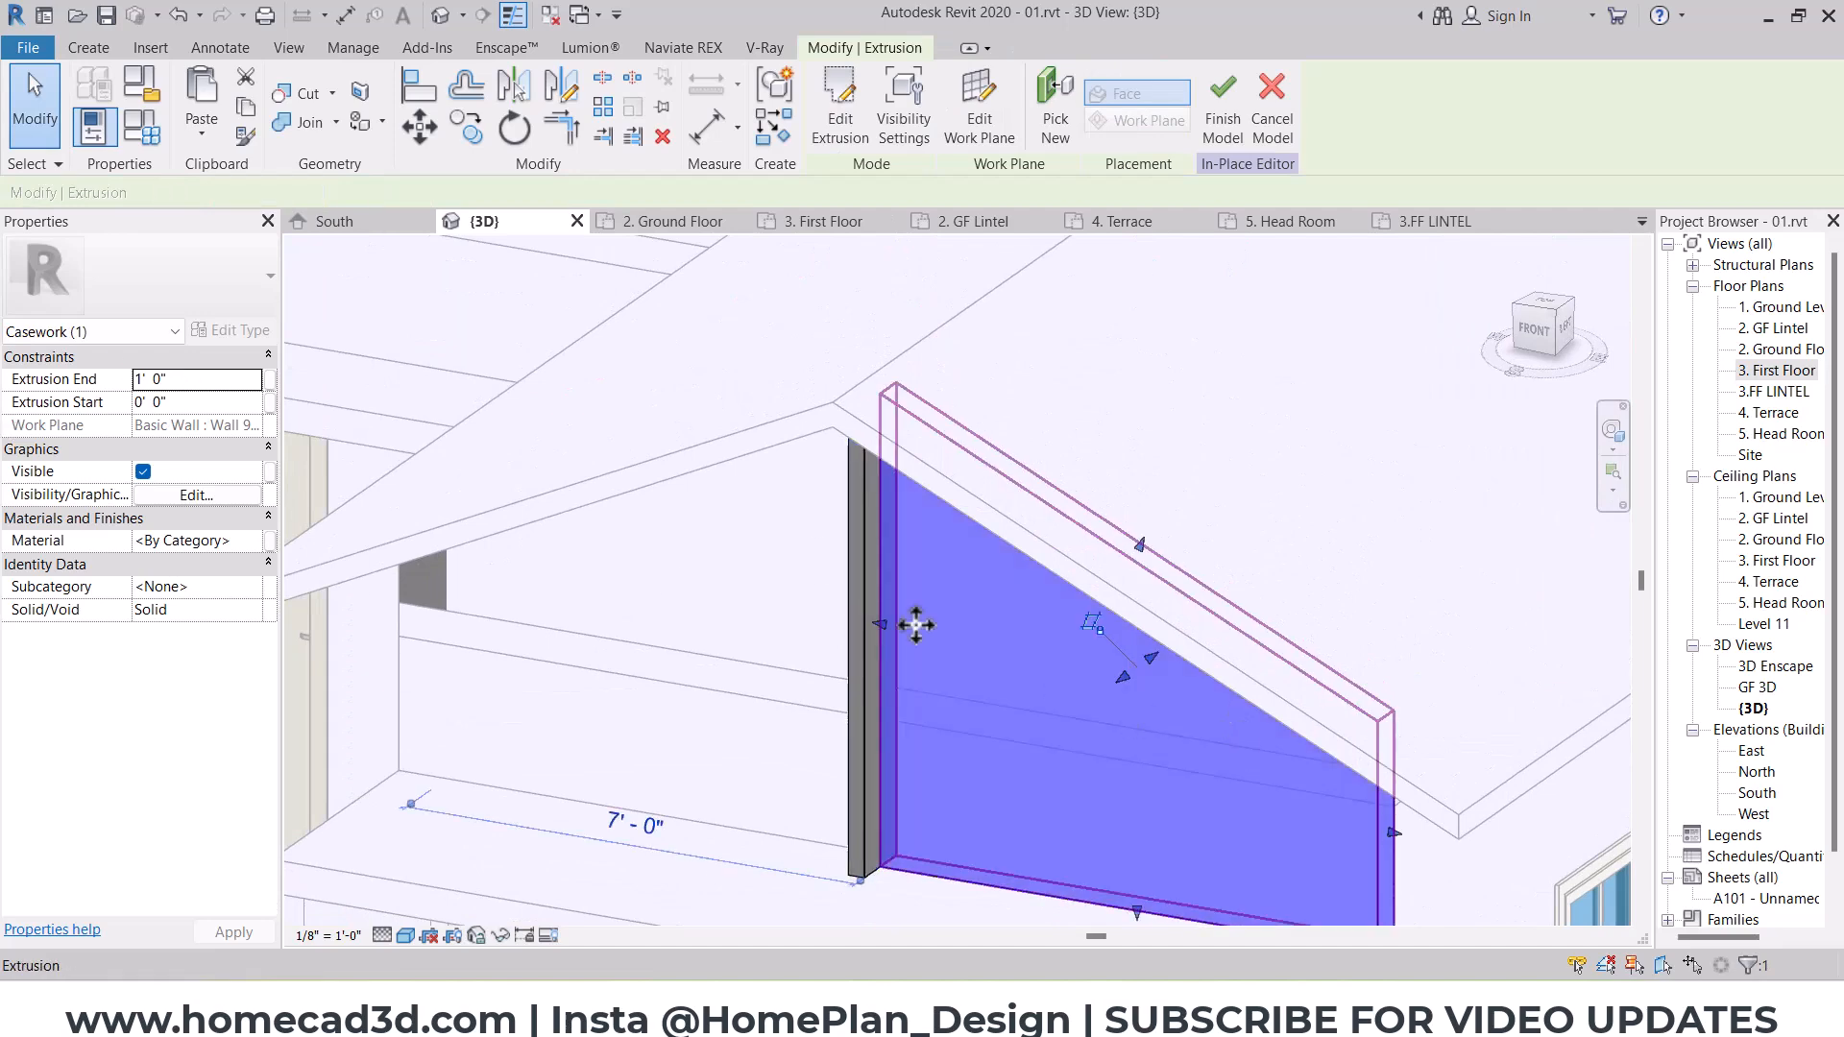
pyautogui.click(234, 384)
pyautogui.write('2"')
pyautogui.press('Return')
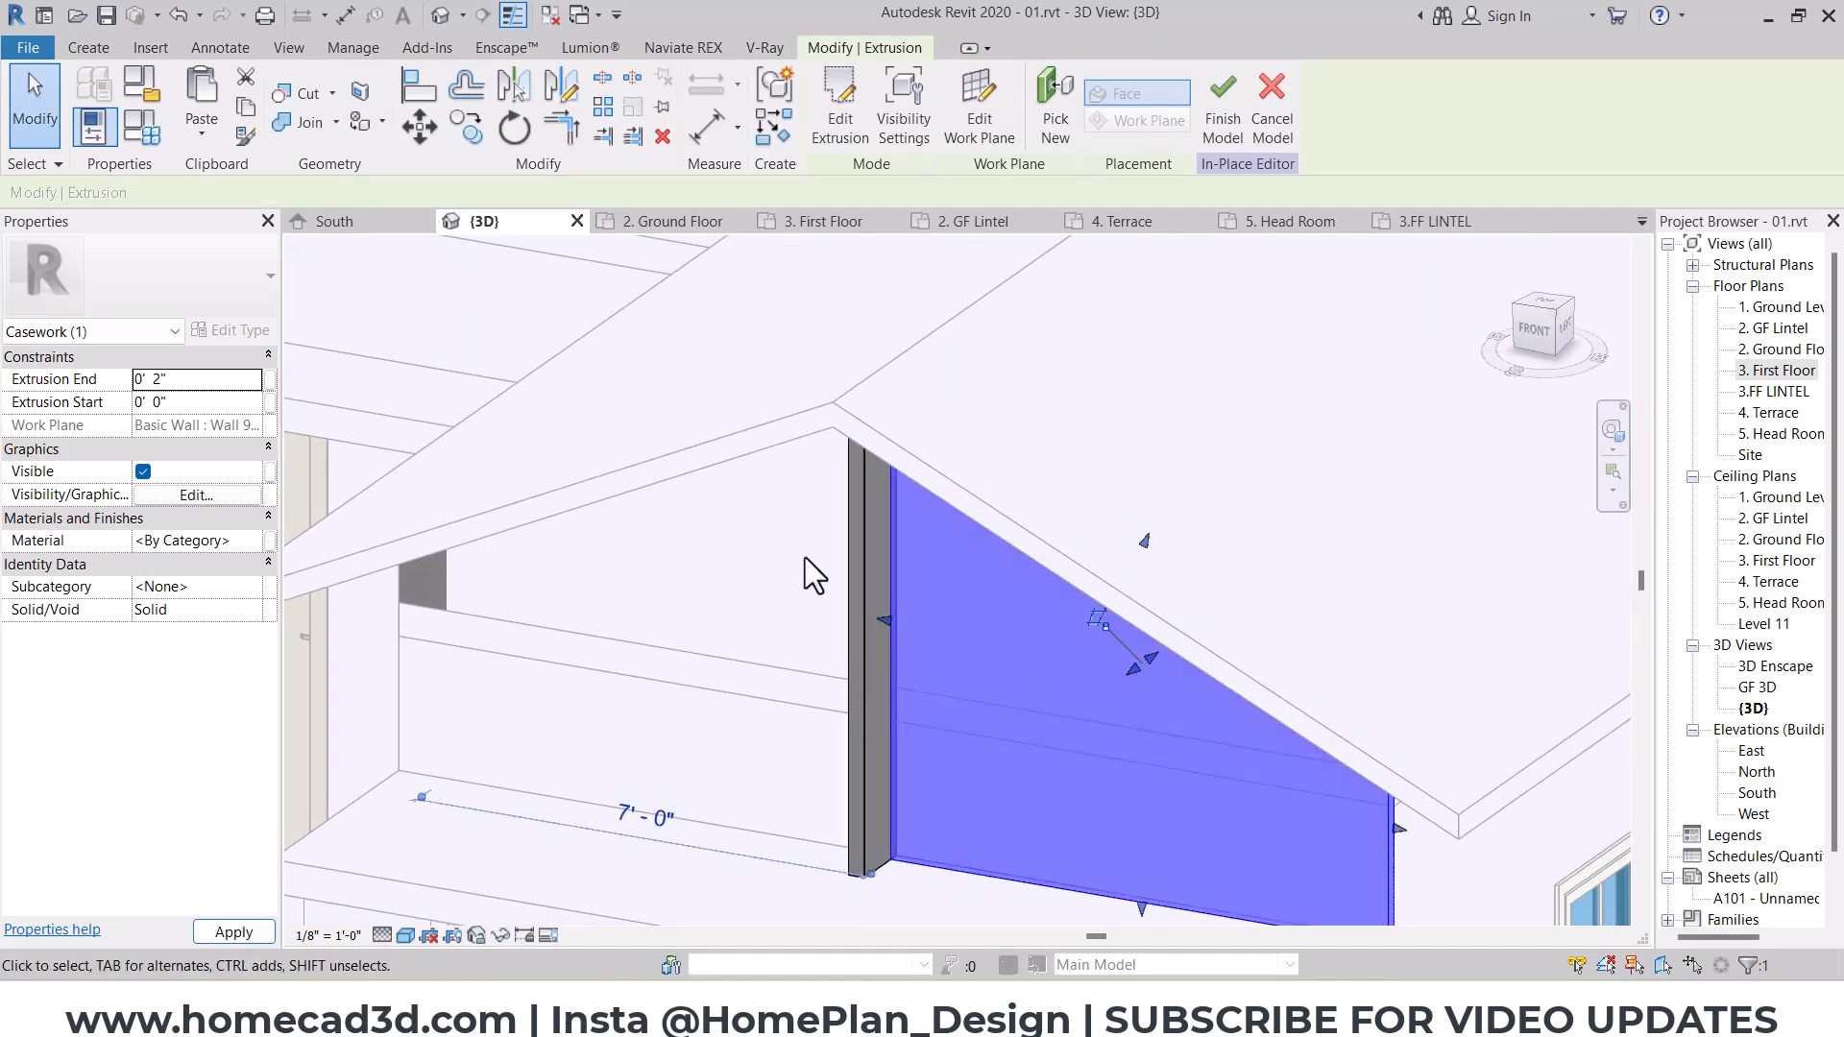
# Step: Set the extrusion end of the narrow vertical strip beside the cladding panel to 6"
pyautogui.click(862, 556)
pyautogui.click(206, 379)
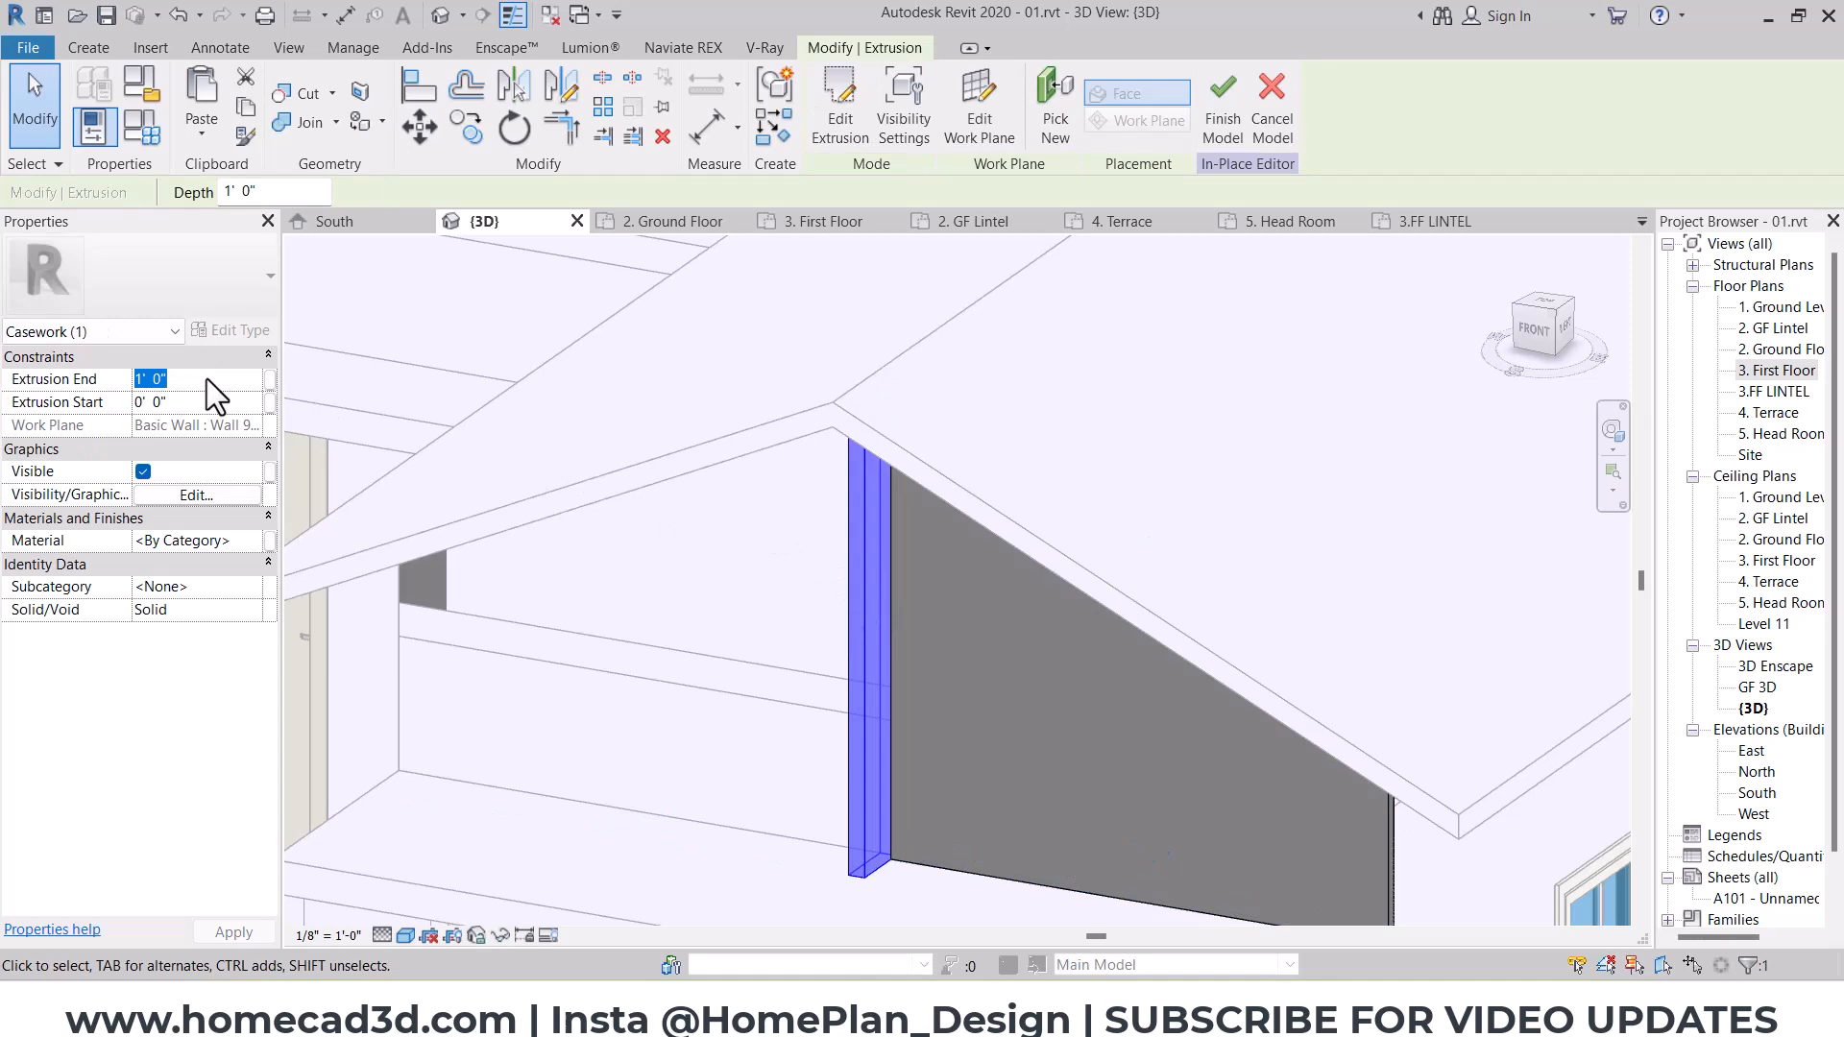
pyautogui.write('6"')
pyautogui.press('Return')
pyautogui.press('Escape')
pyautogui.scroll(-3, 850, 586)
pyautogui.scroll(-2, 847, 574)
pyautogui.keyDown('shift'); pyautogui.moveTo(864, 580); pyautogui.dragTo(1140, 631, button='middle'); pyautogui.keyUp('shift')
pyautogui.scroll(3, 852, 585)
# Step: Set the narrow vertical strip's extrusion end to 4" and finish the in-place model
pyautogui.click(862, 600)
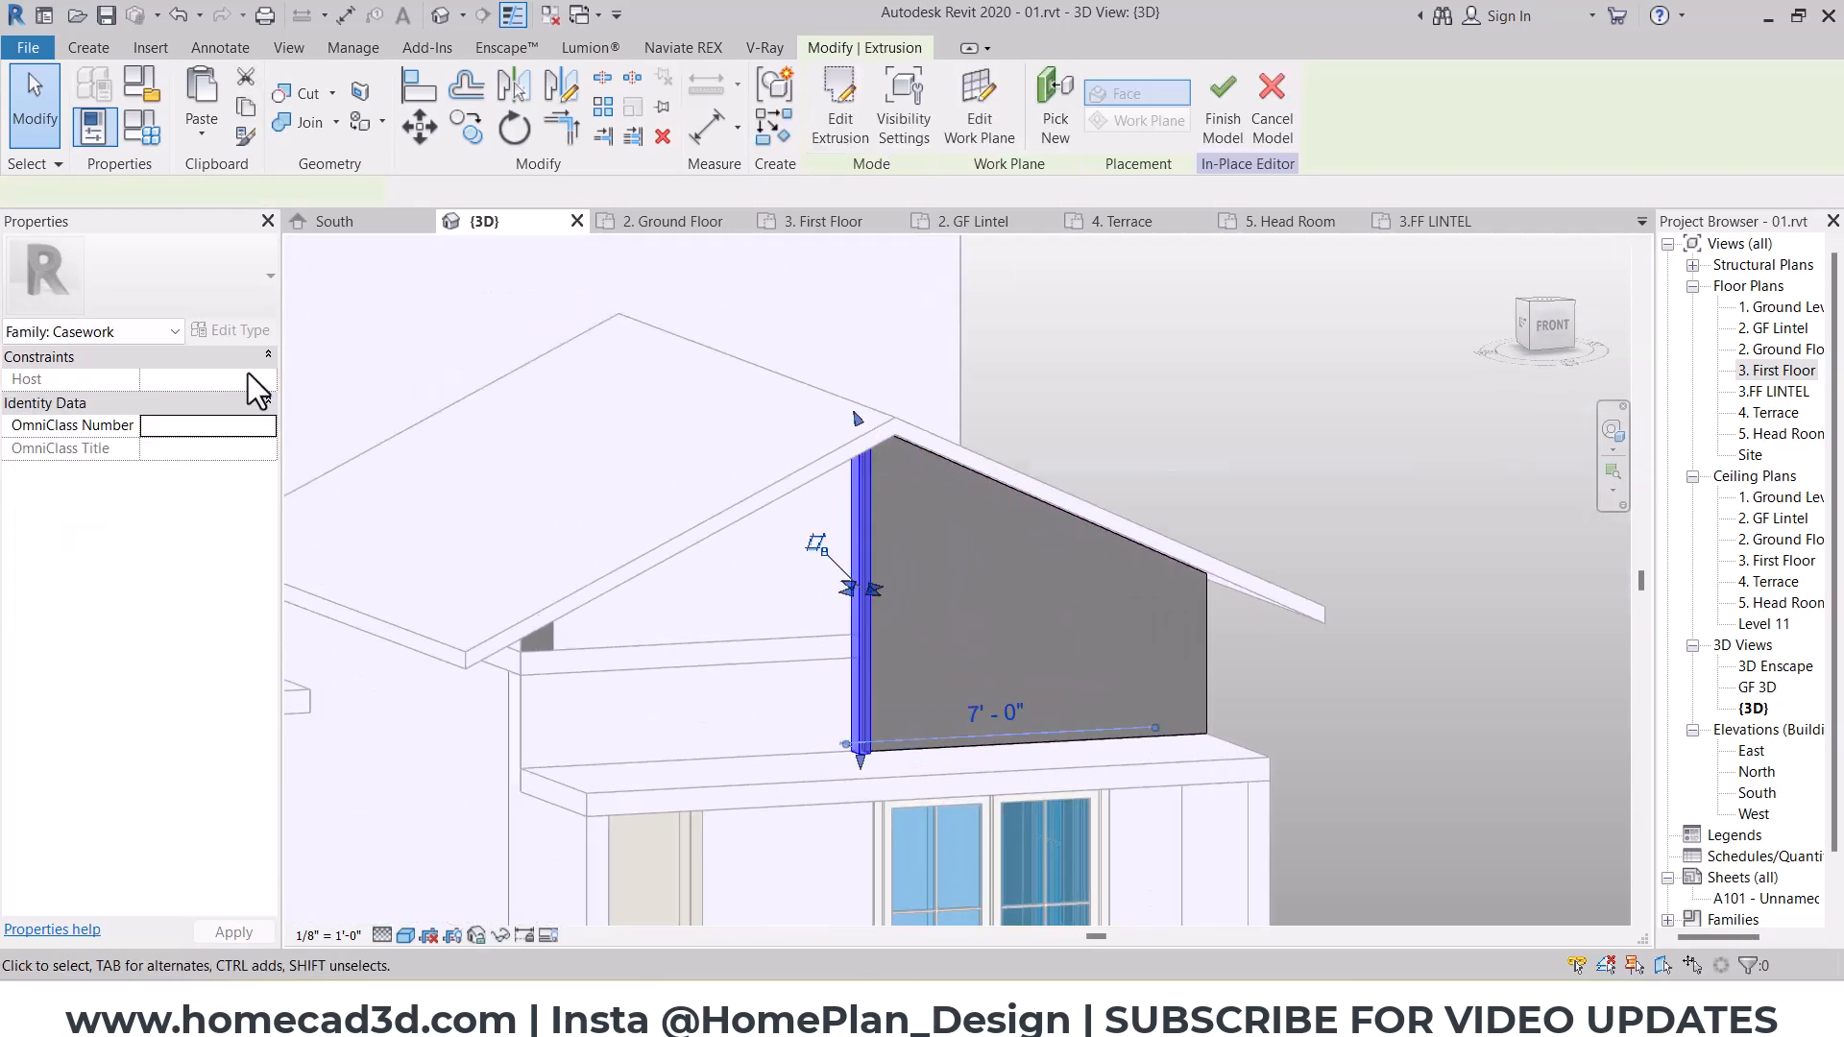
pyautogui.click(228, 379)
pyautogui.write('4')
pyautogui.press('Return')
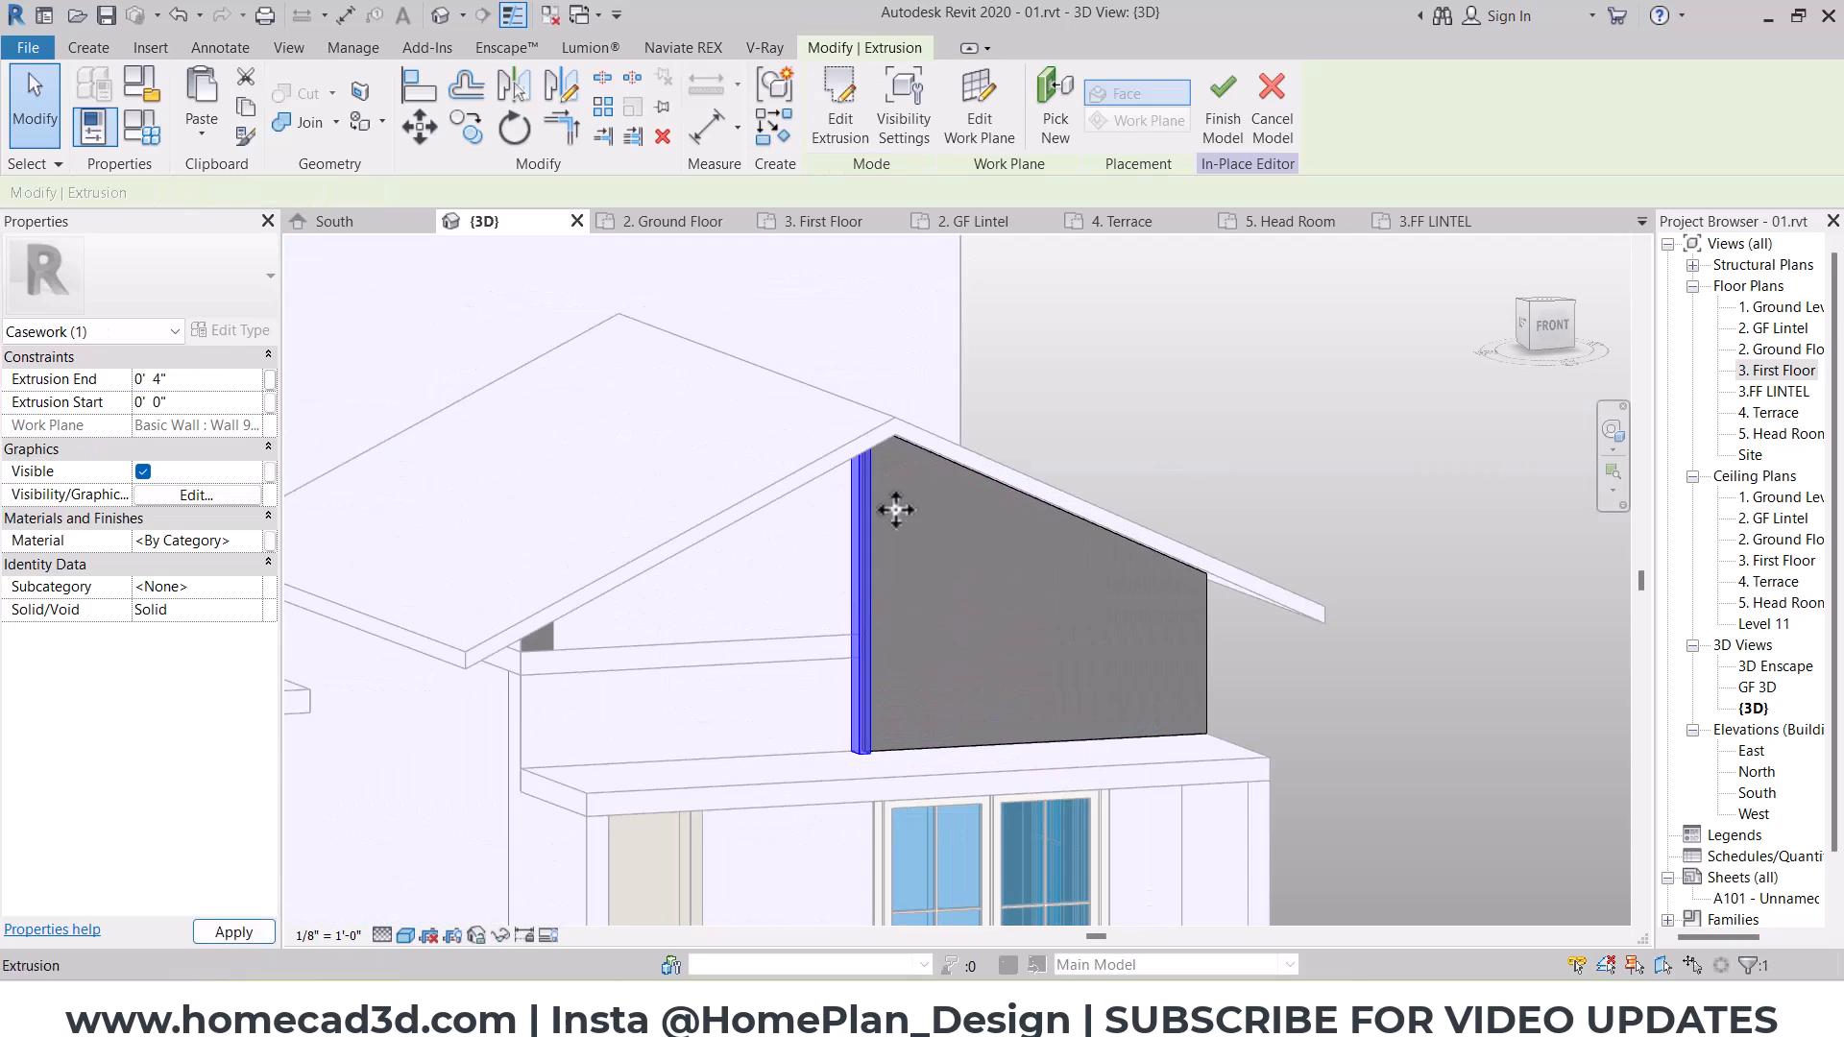
pyautogui.press('Escape')
pyautogui.keyDown('shift'); pyautogui.moveTo(1185, 617); pyautogui.dragTo(1118, 673, button='middle'); pyautogui.keyUp('shift')
pyautogui.scroll(-2, 1056, 500)
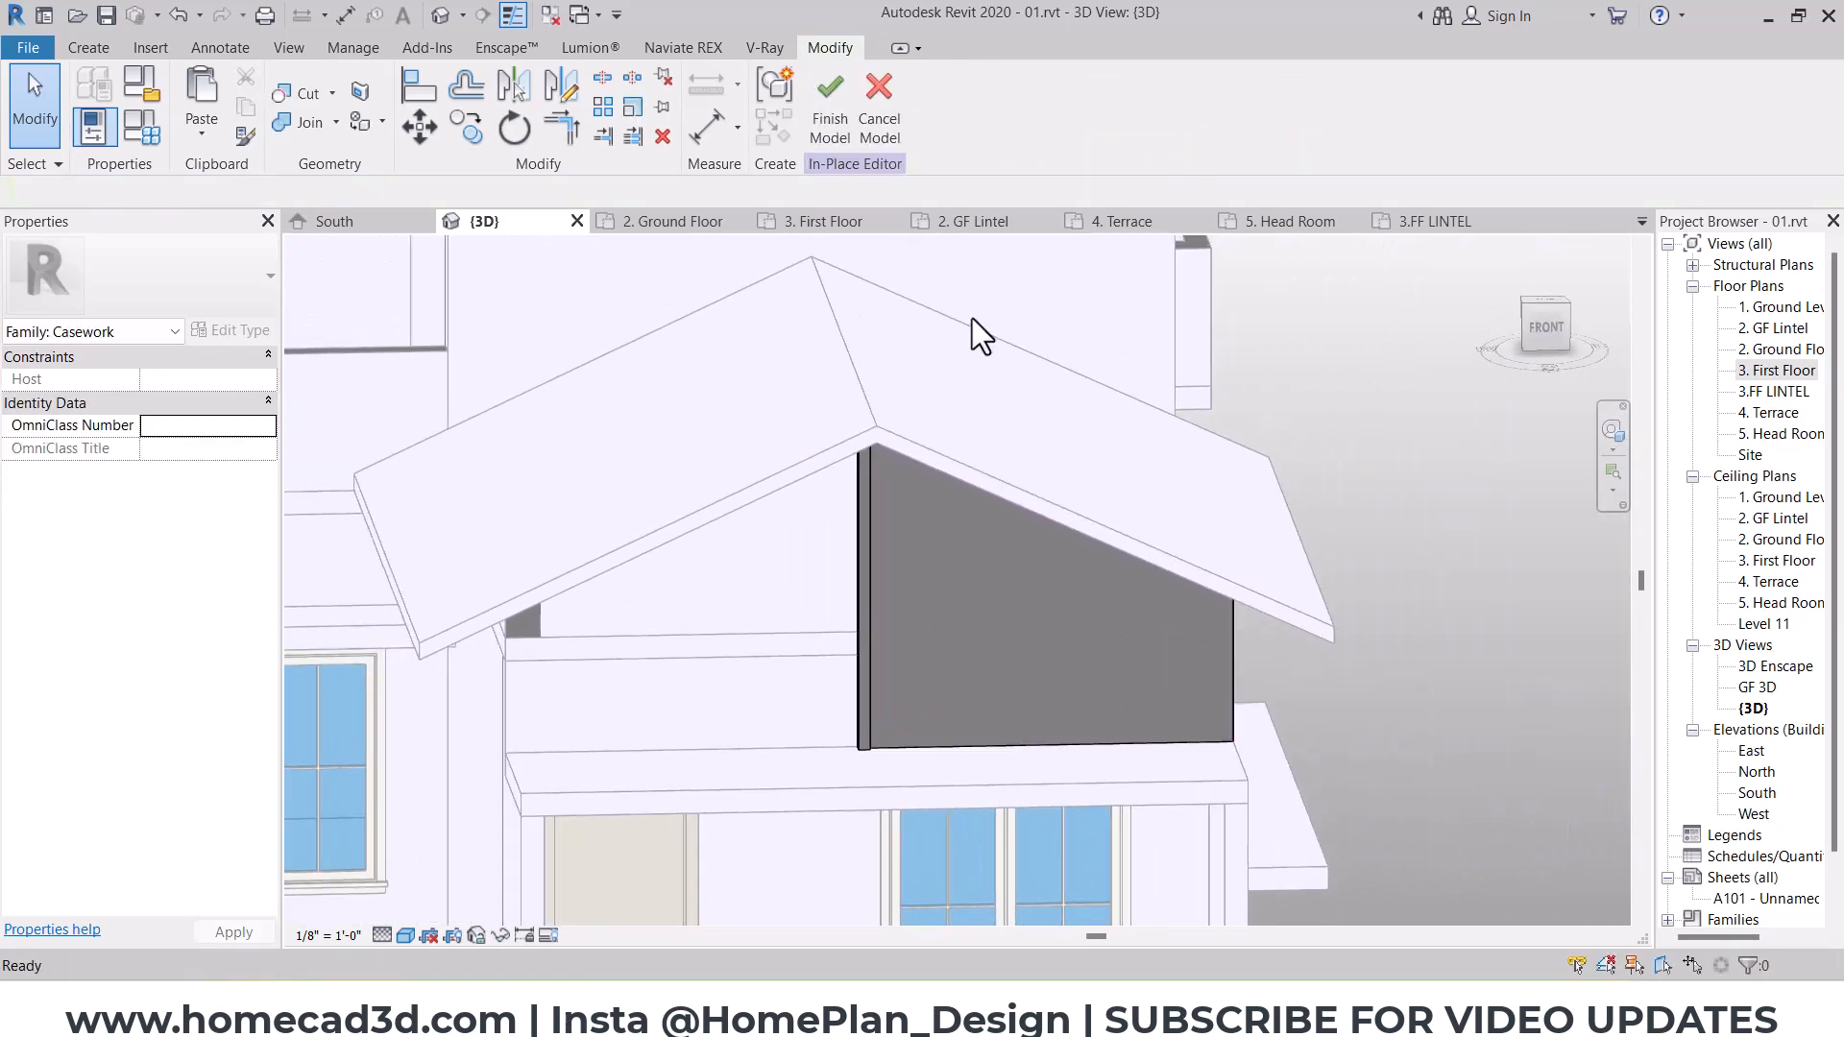
pyautogui.click(829, 107)
# Step: Examine the porch slabs and the head room roof slab from the front corner of the house
pyautogui.scroll(-4, 983, 492)
pyautogui.keyDown('shift'); pyautogui.moveTo(1229, 560); pyautogui.dragTo(856, 634, button='middle'); pyautogui.keyUp('shift')
pyautogui.scroll(4, 690, 684)
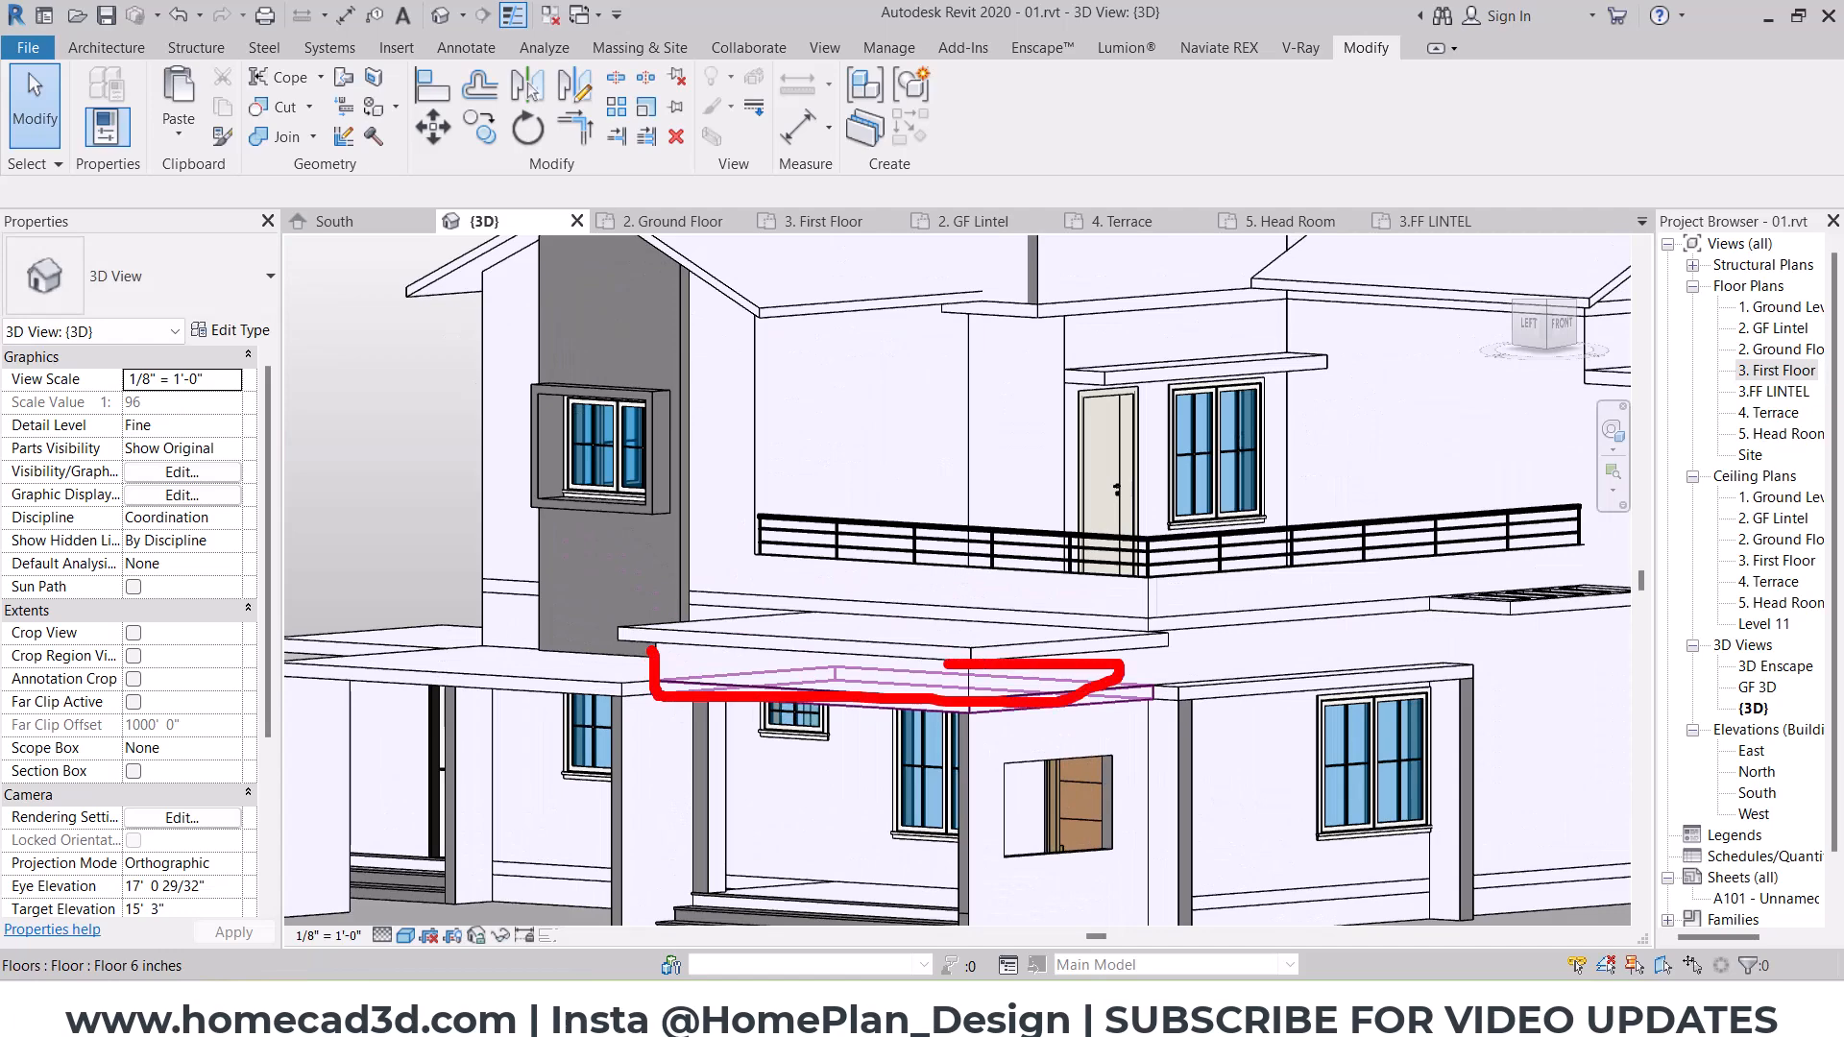
pyautogui.keyDown('shift'); pyautogui.moveTo(1079, 569); pyautogui.dragTo(1050, 678, button='middle'); pyautogui.keyUp('shift')
pyautogui.scroll(-4, 1048, 676)
pyautogui.scroll(4, 1078, 500)
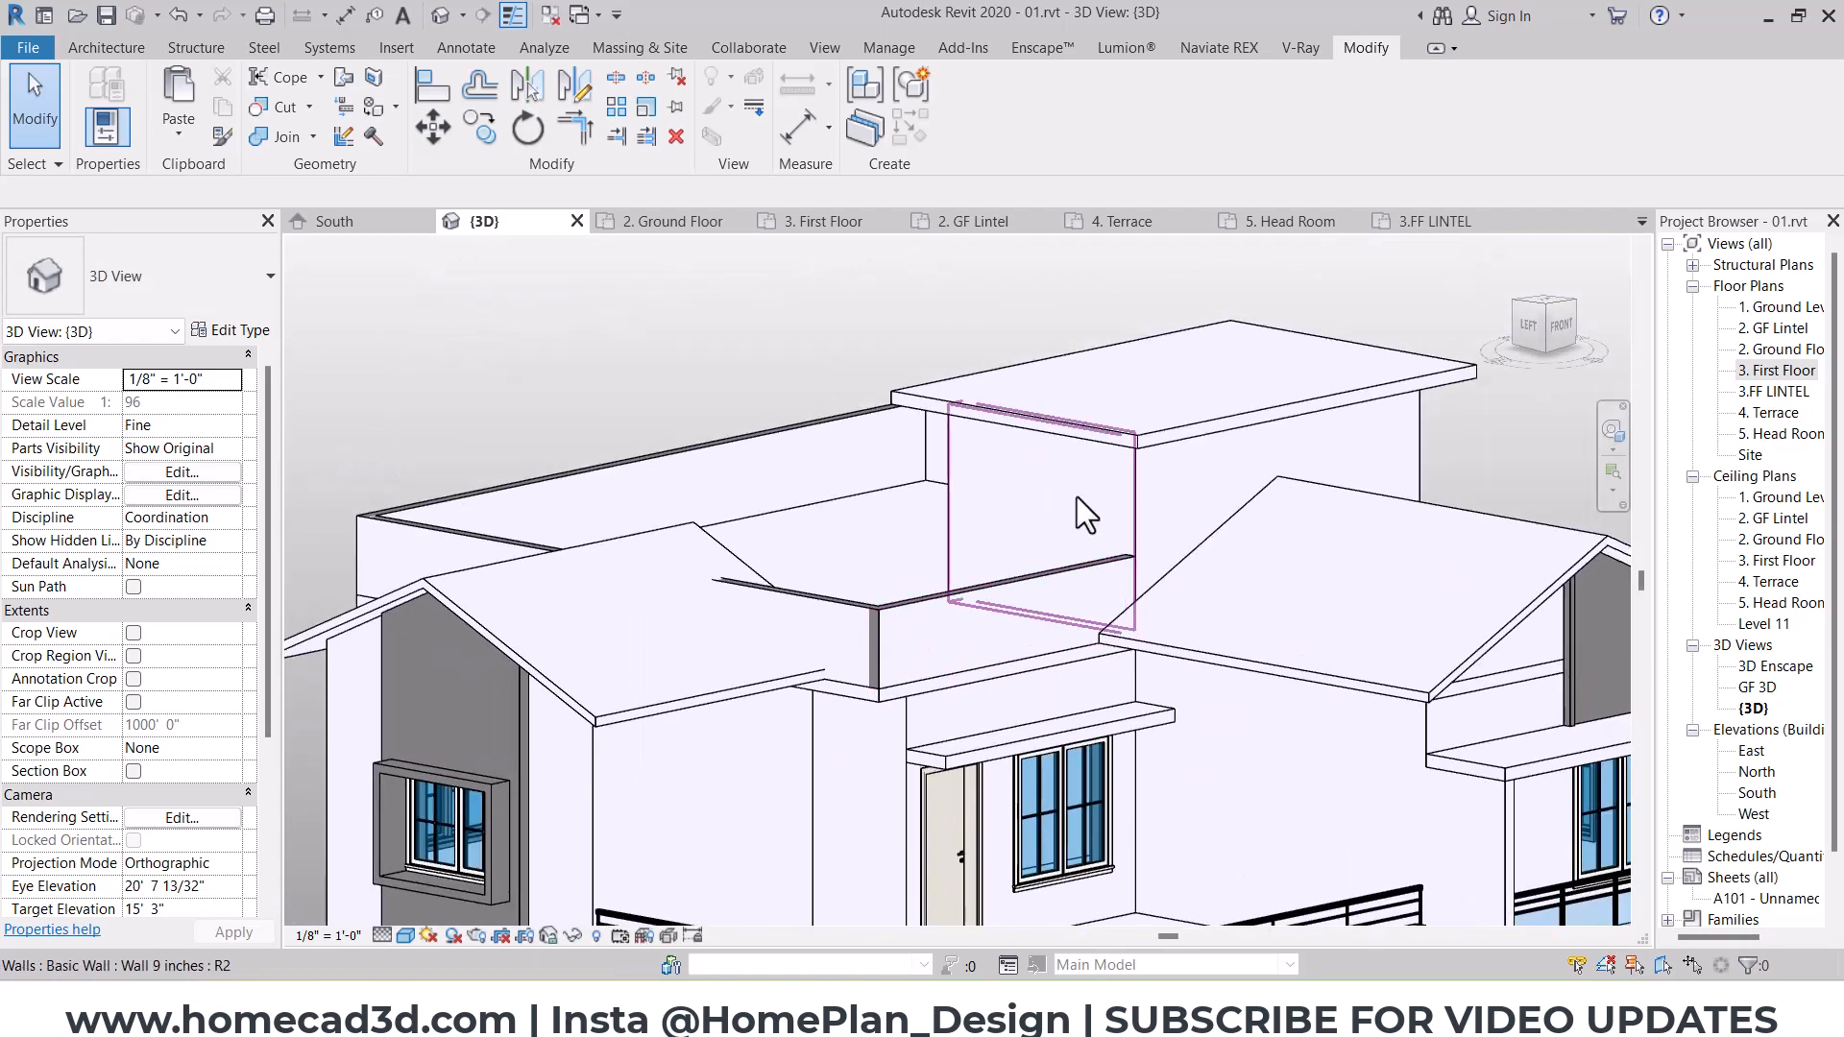
pyautogui.click(1227, 413)
pyautogui.scroll(3, 1180, 442)
pyautogui.moveTo(1181, 442); pyautogui.dragTo(1149, 474, button='middle')
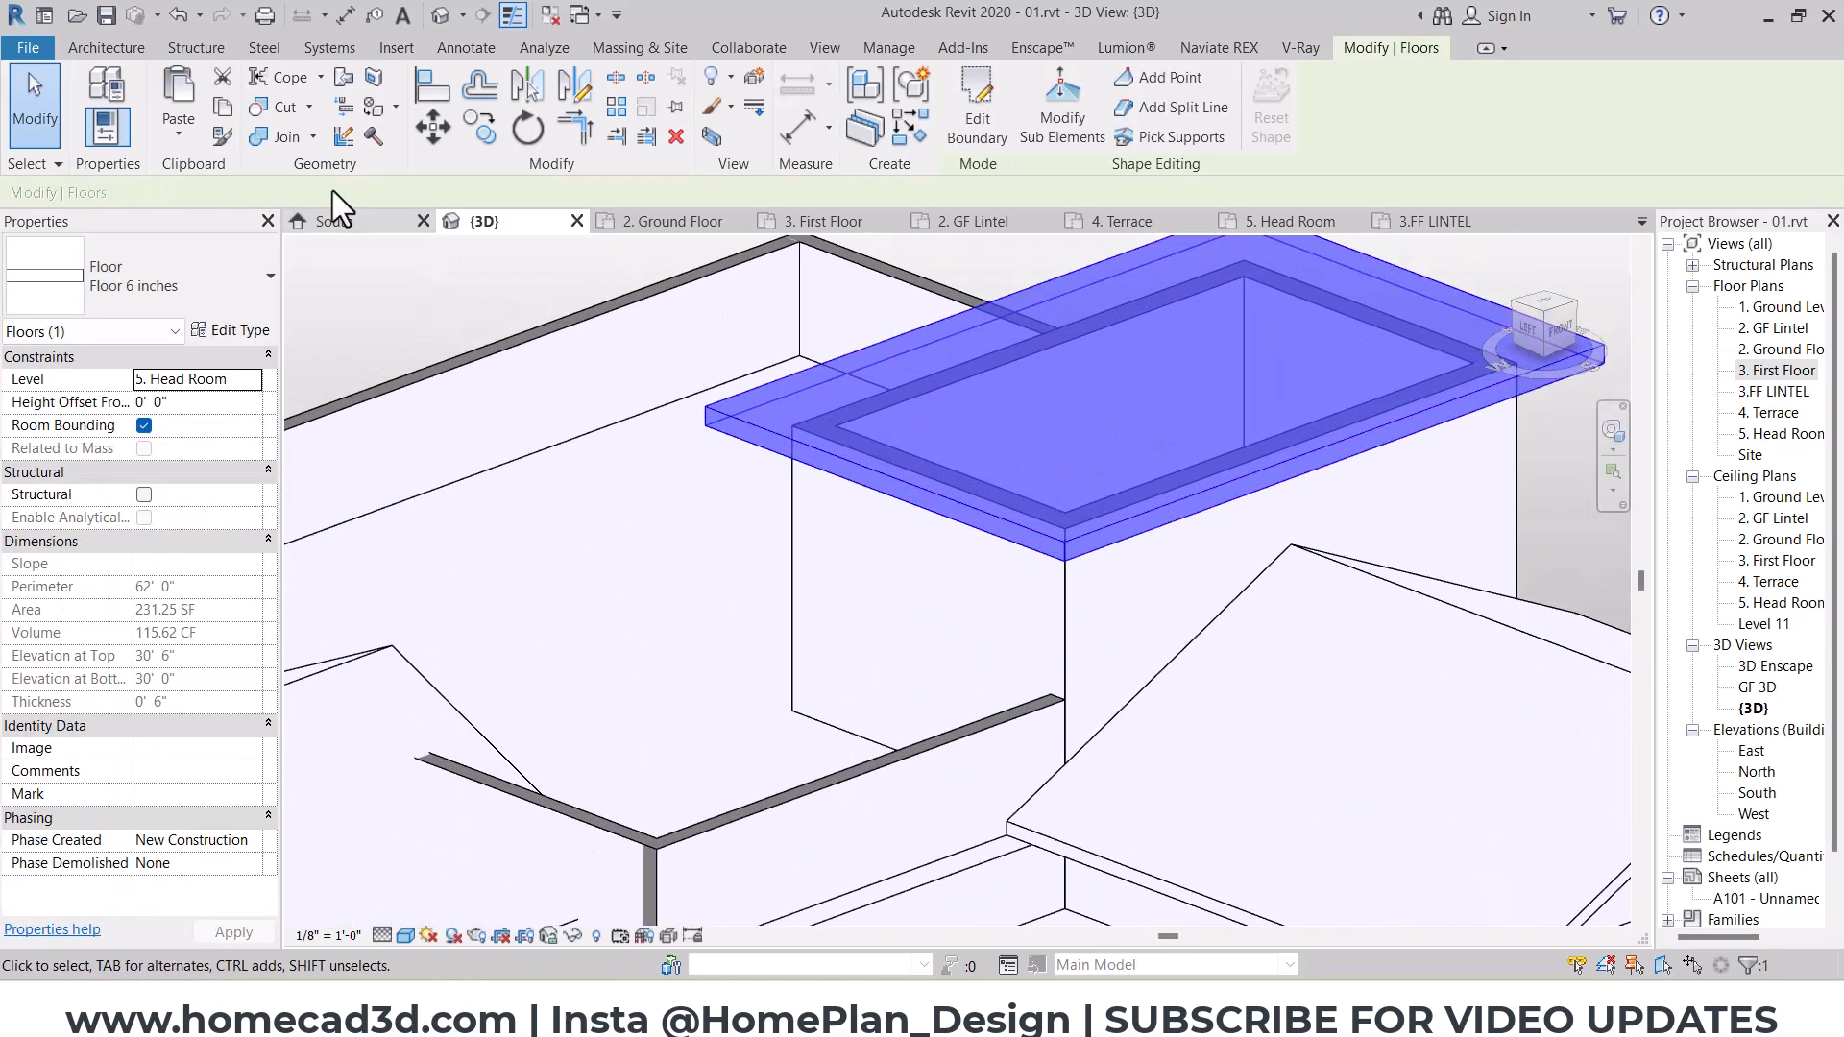
# Step: Create another in-place model, keeping the Casework category and the name Casework 3
pyautogui.click(104, 47)
pyautogui.click(281, 130)
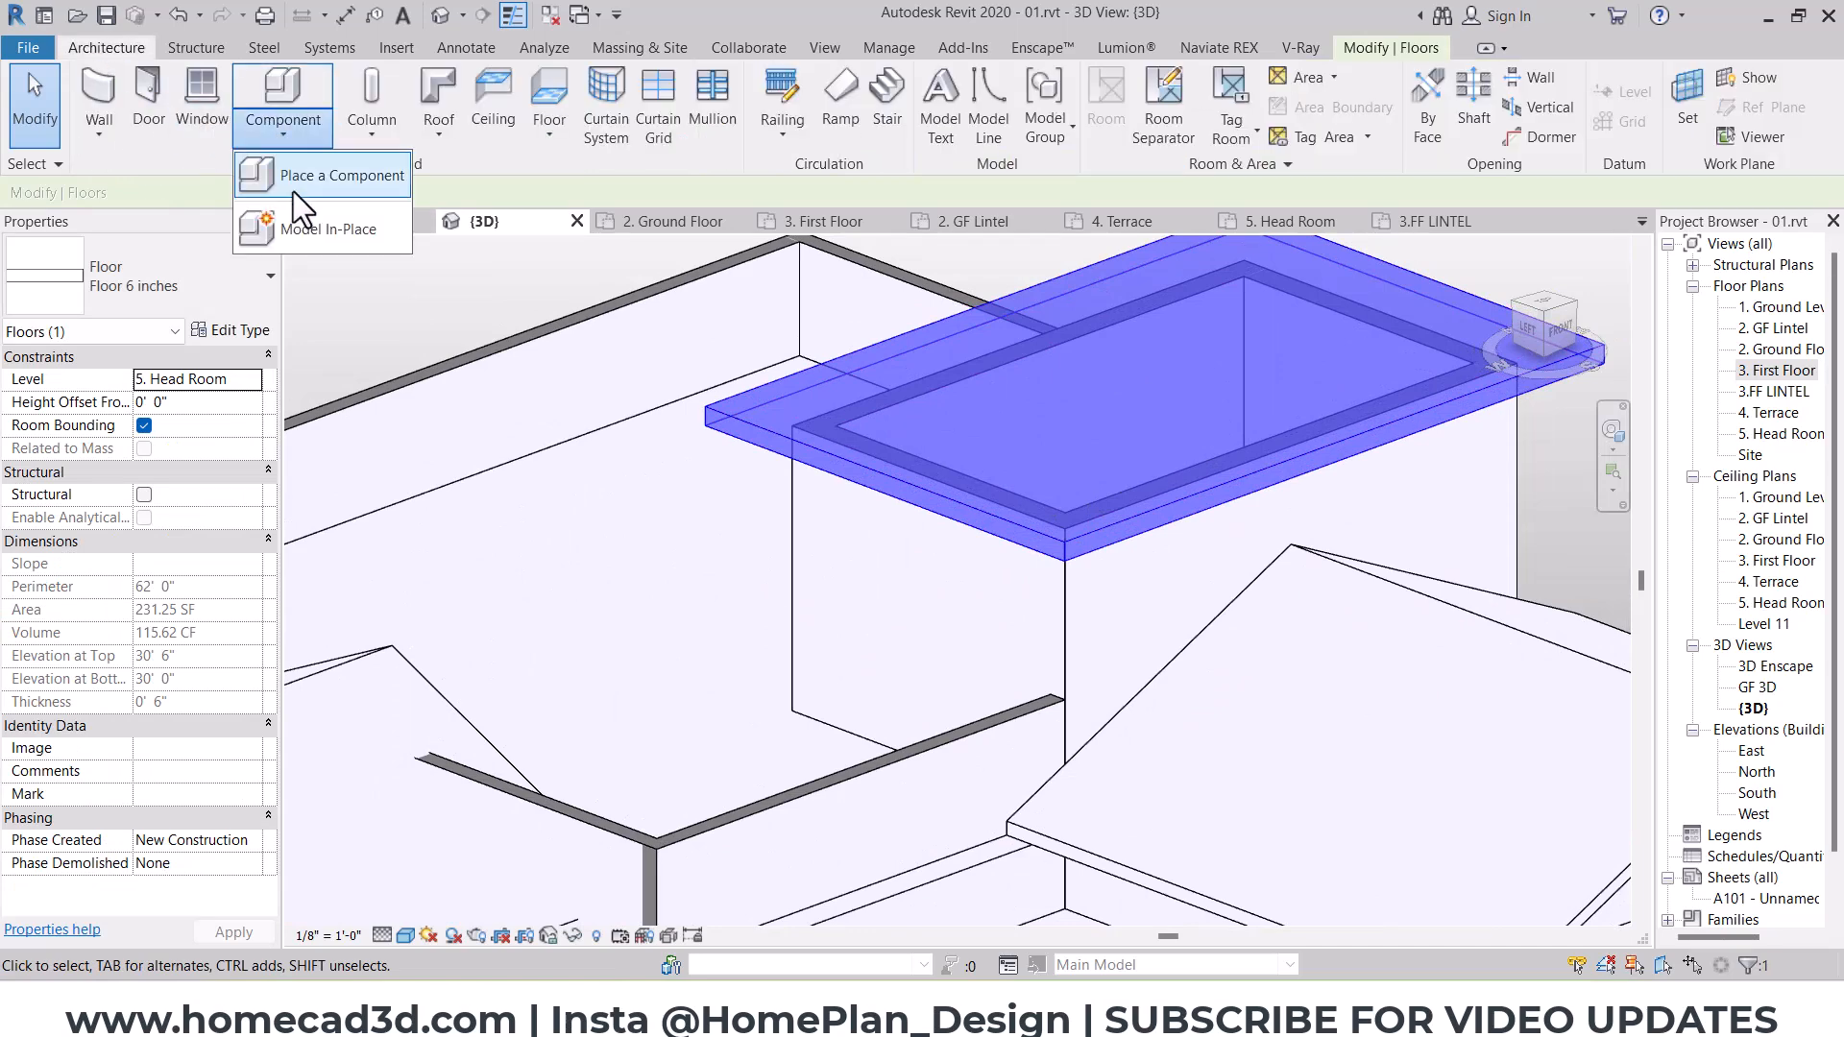
pyautogui.click(297, 225)
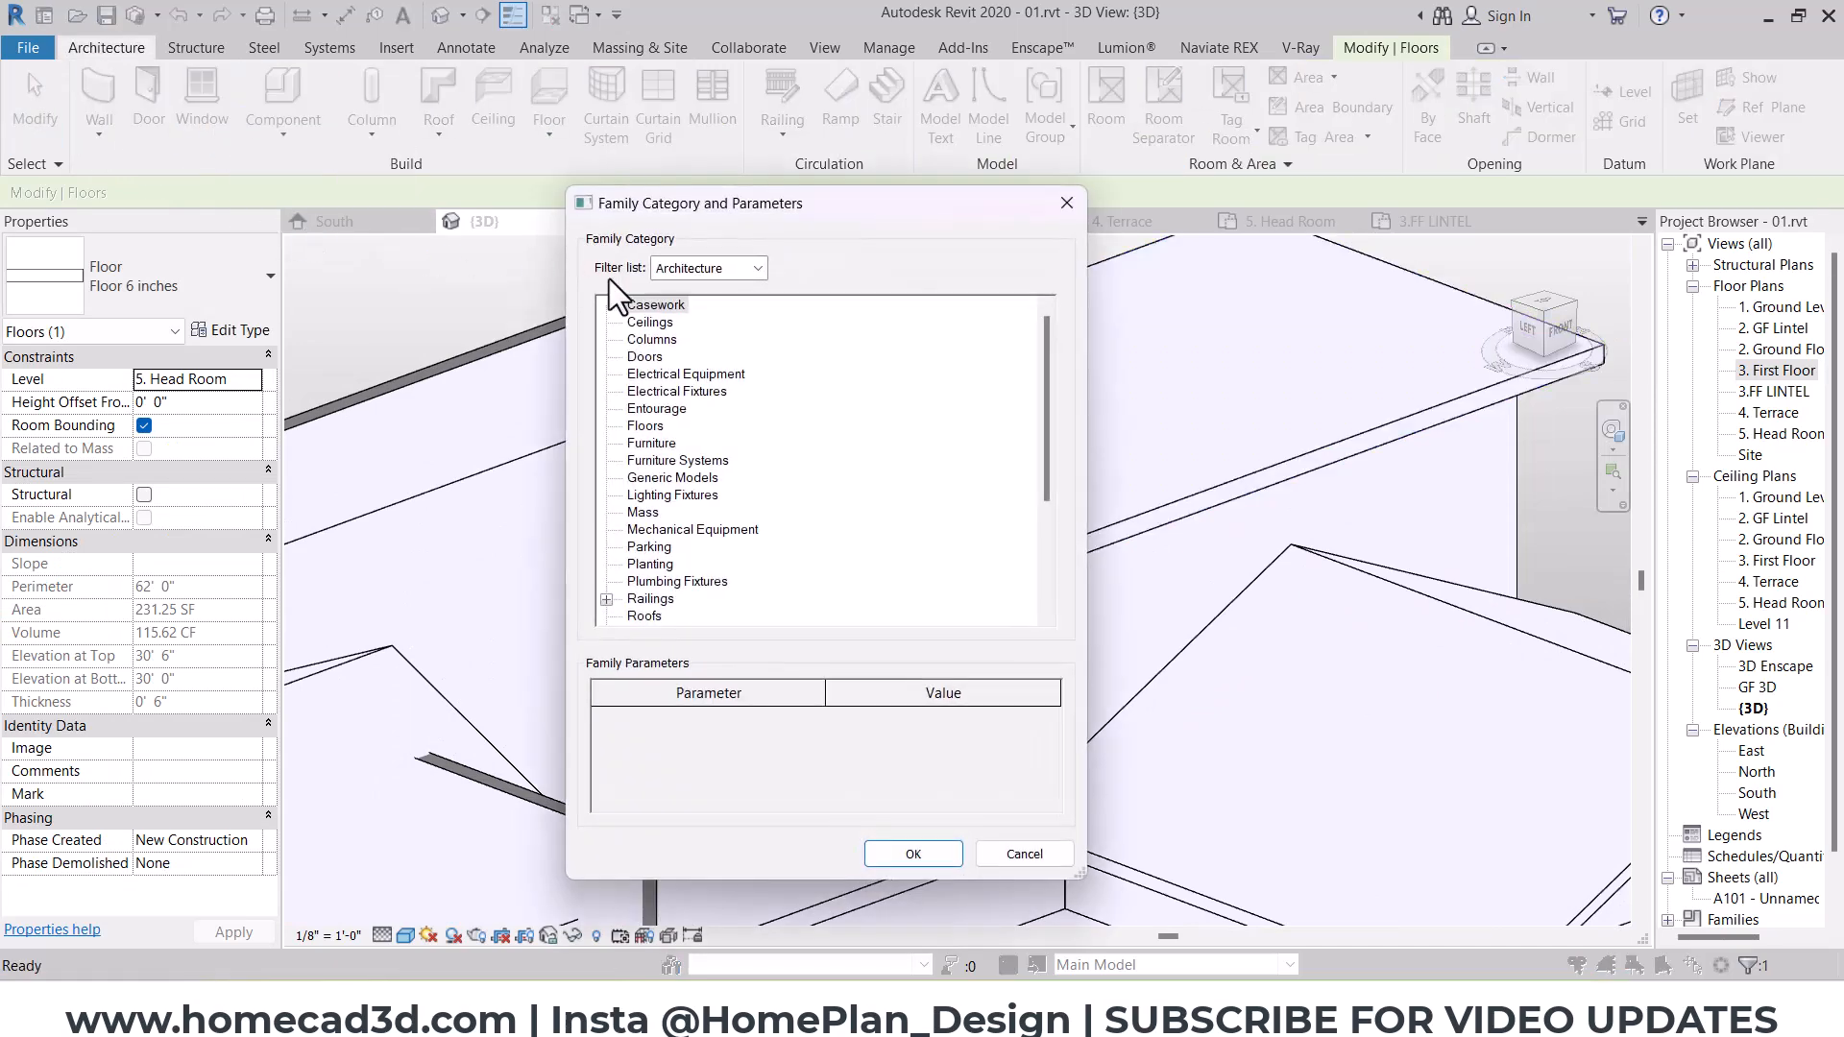
pyautogui.click(900, 843)
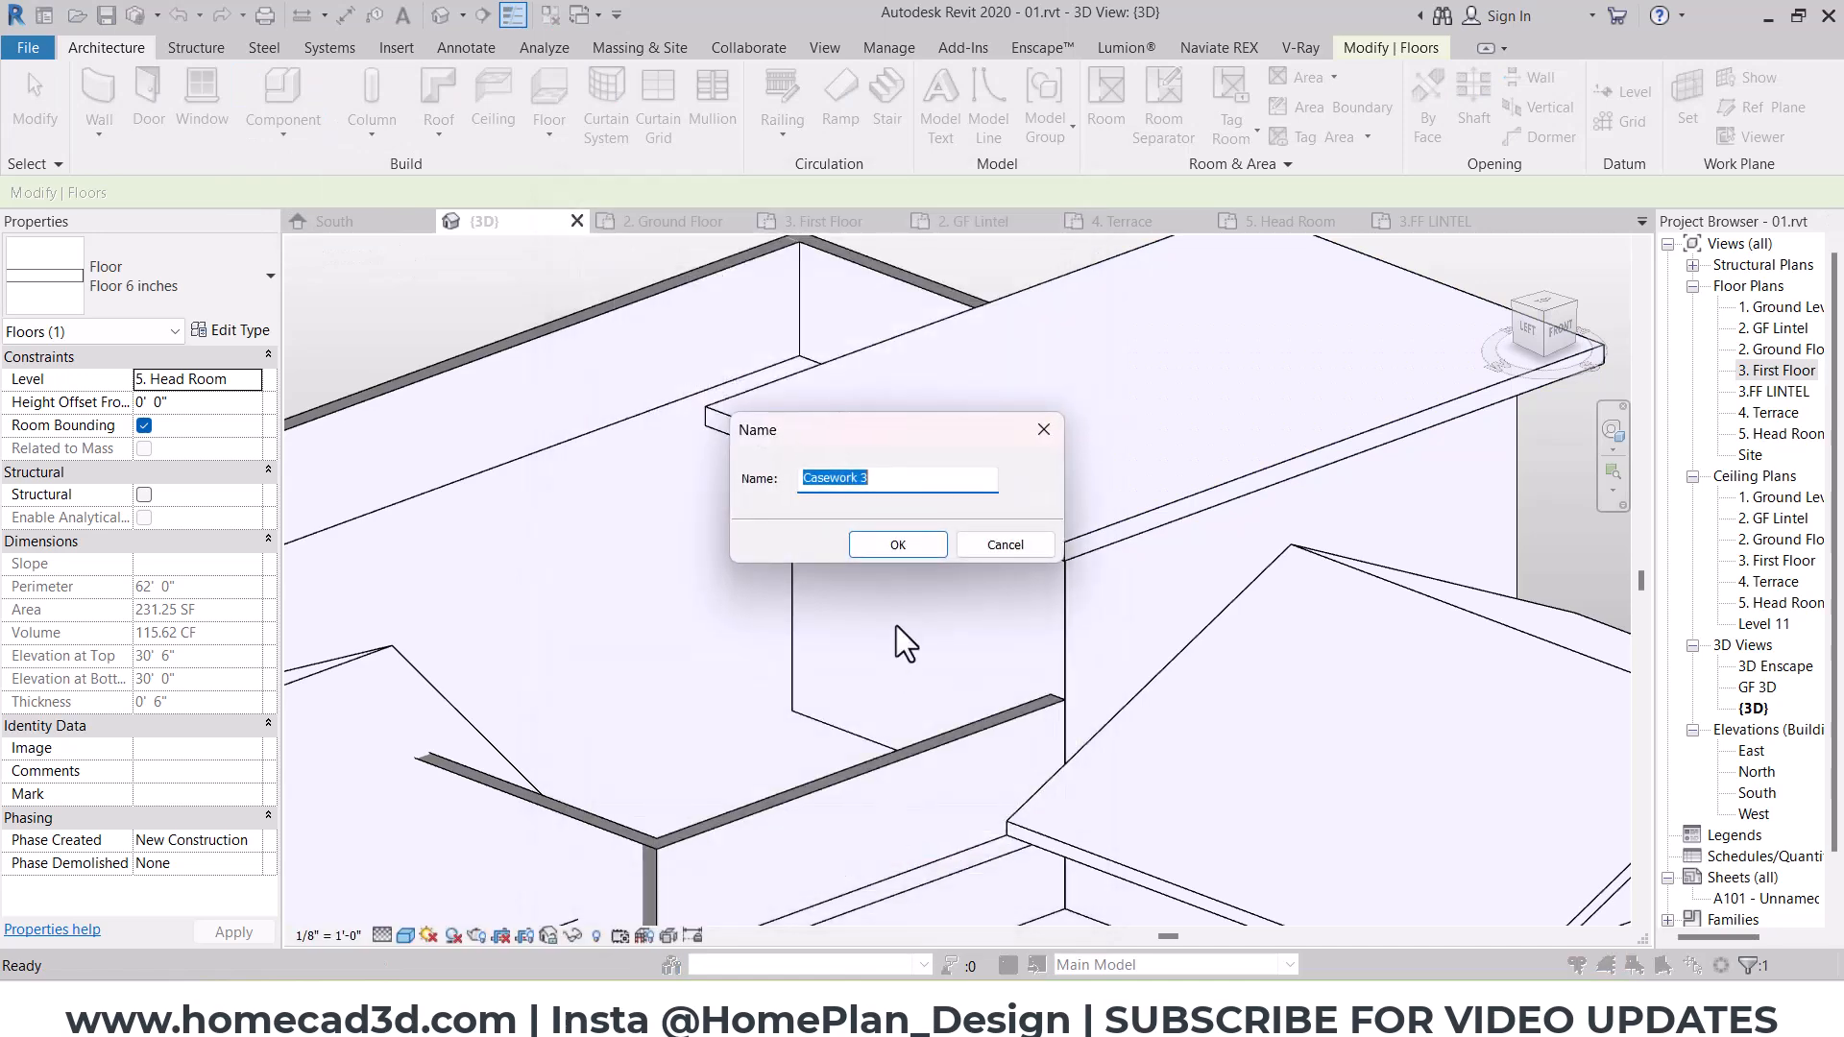
pyautogui.click(920, 546)
# Step: Start a sweep and pick the top perimeter edges of the head room roof slab as its path
pyautogui.click(367, 96)
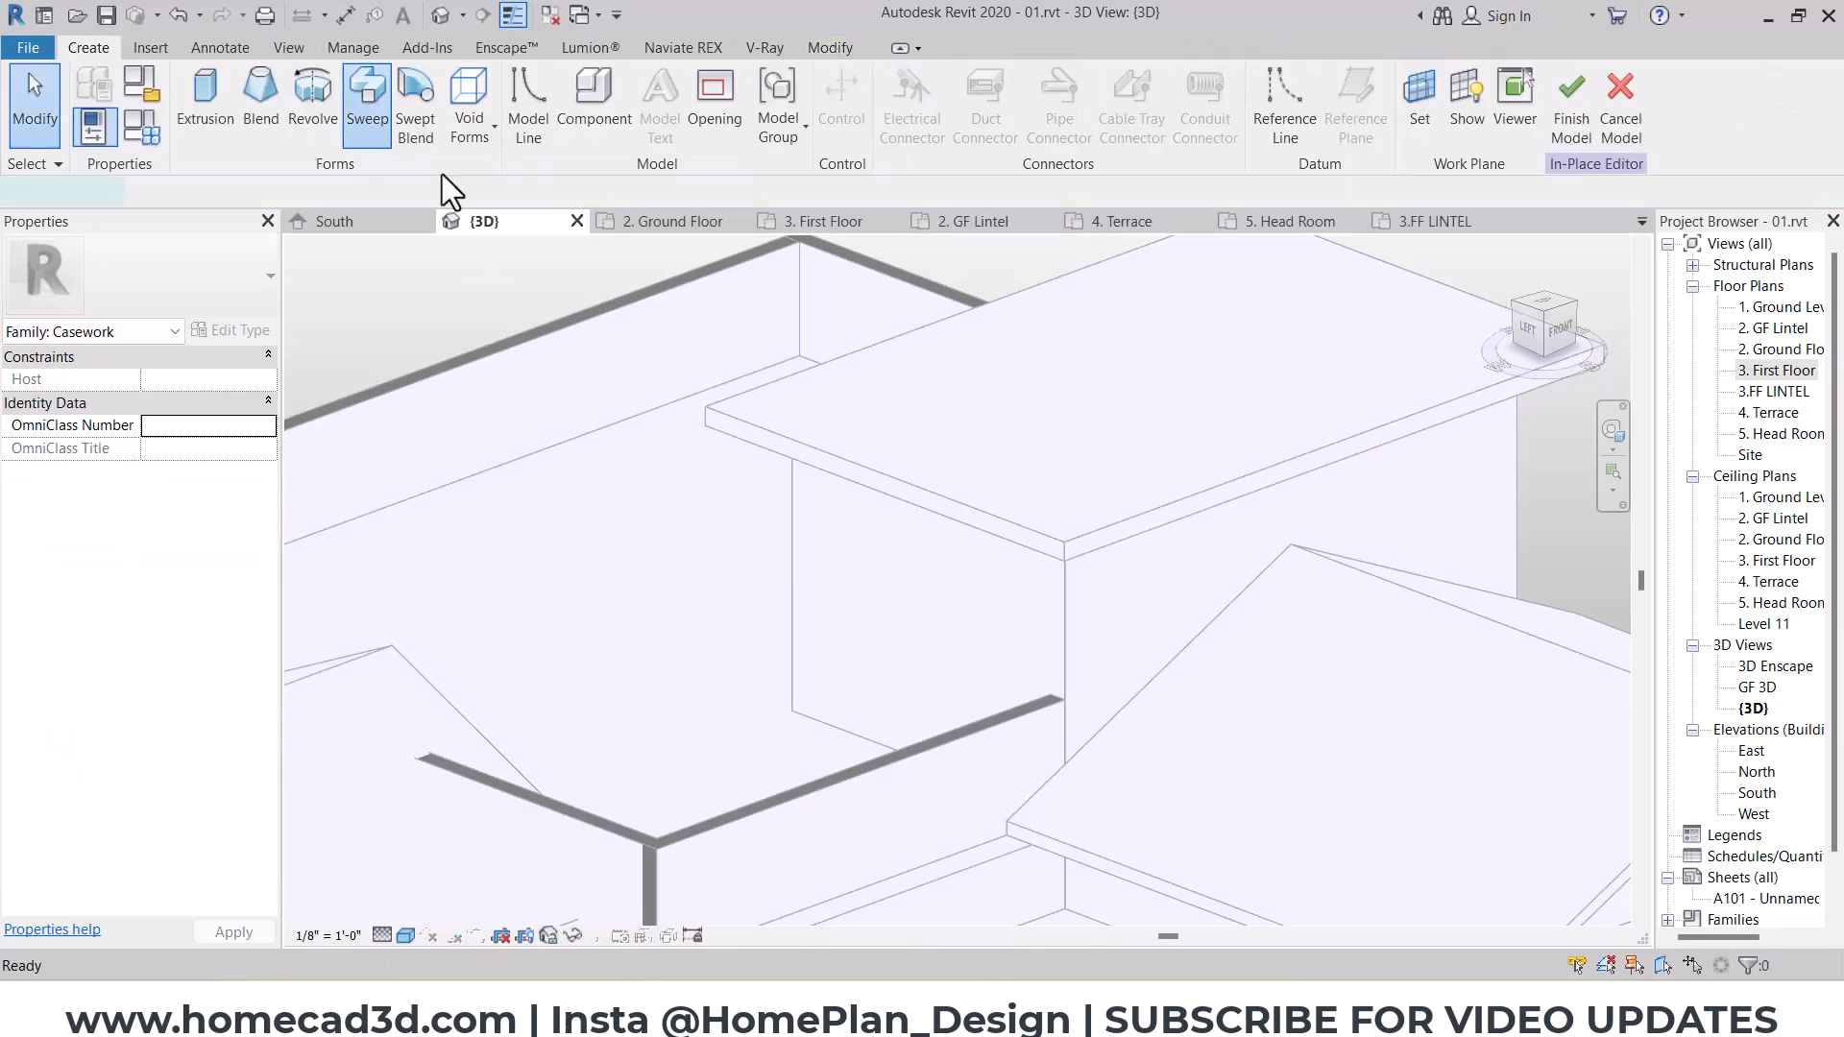
pyautogui.click(1109, 144)
pyautogui.click(1198, 493)
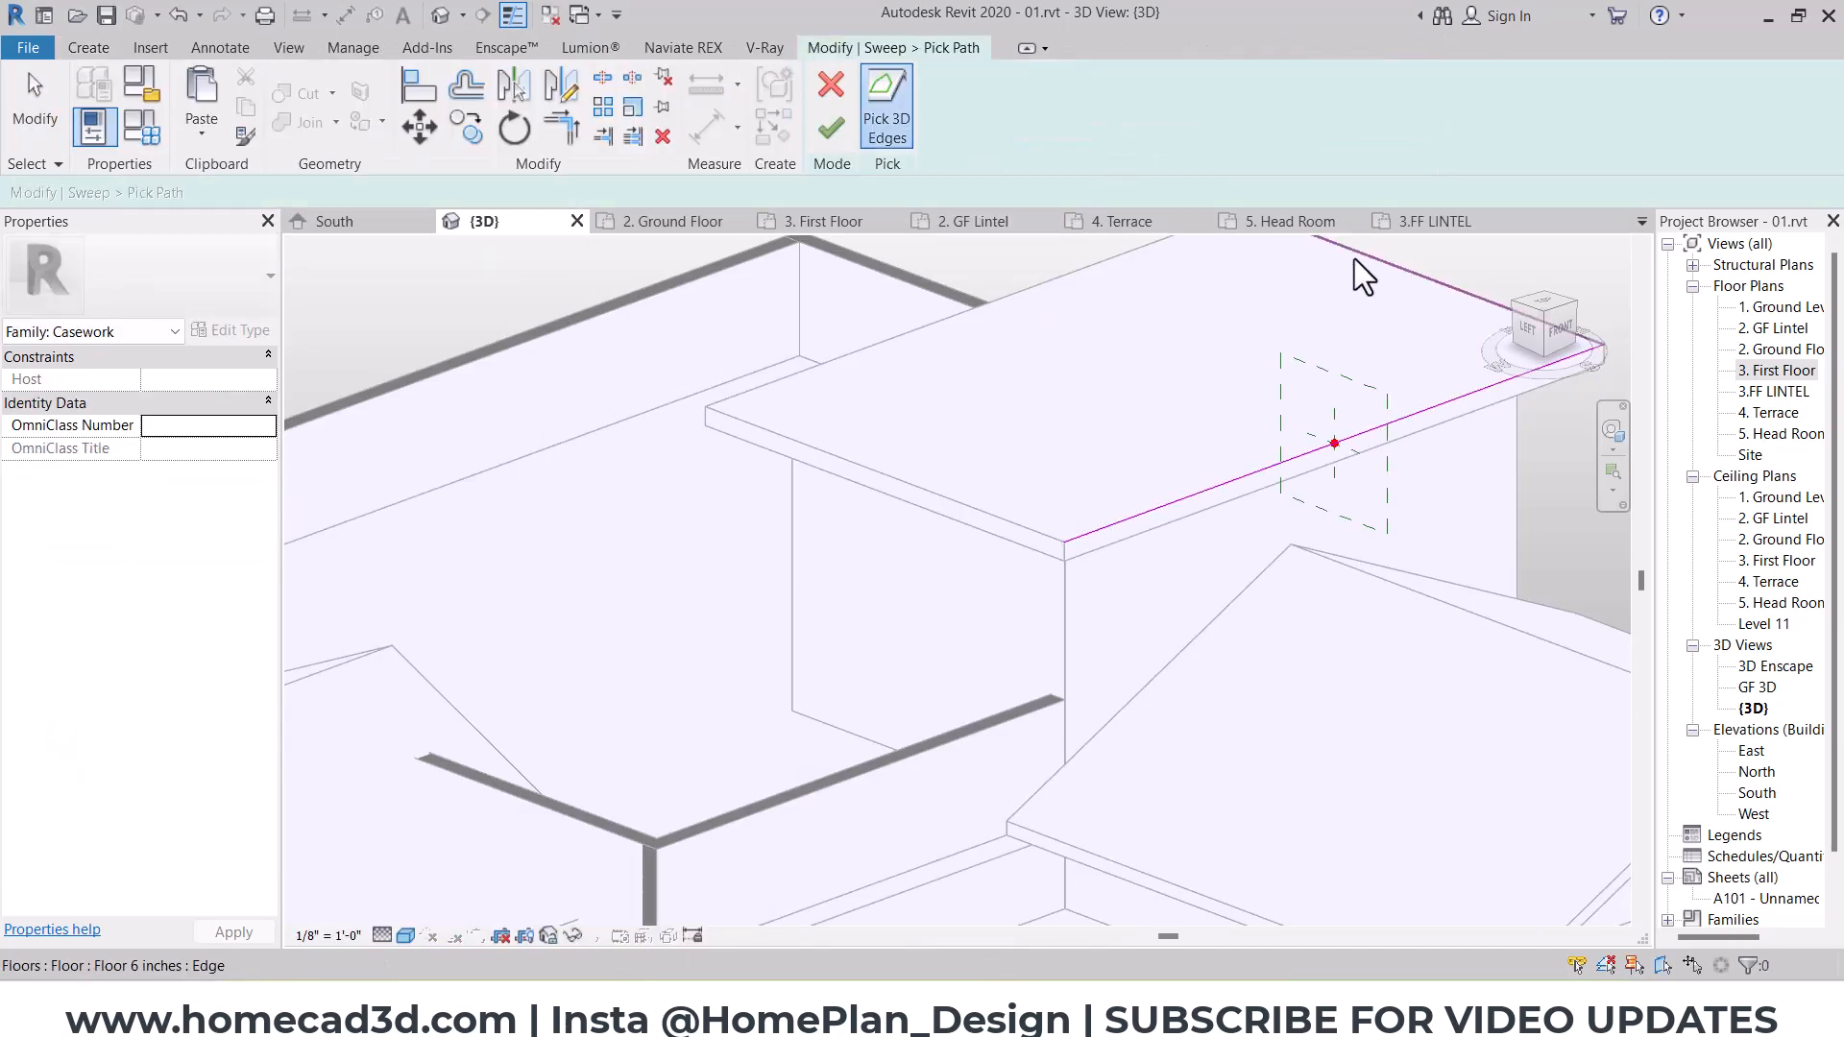
pyautogui.click(937, 480)
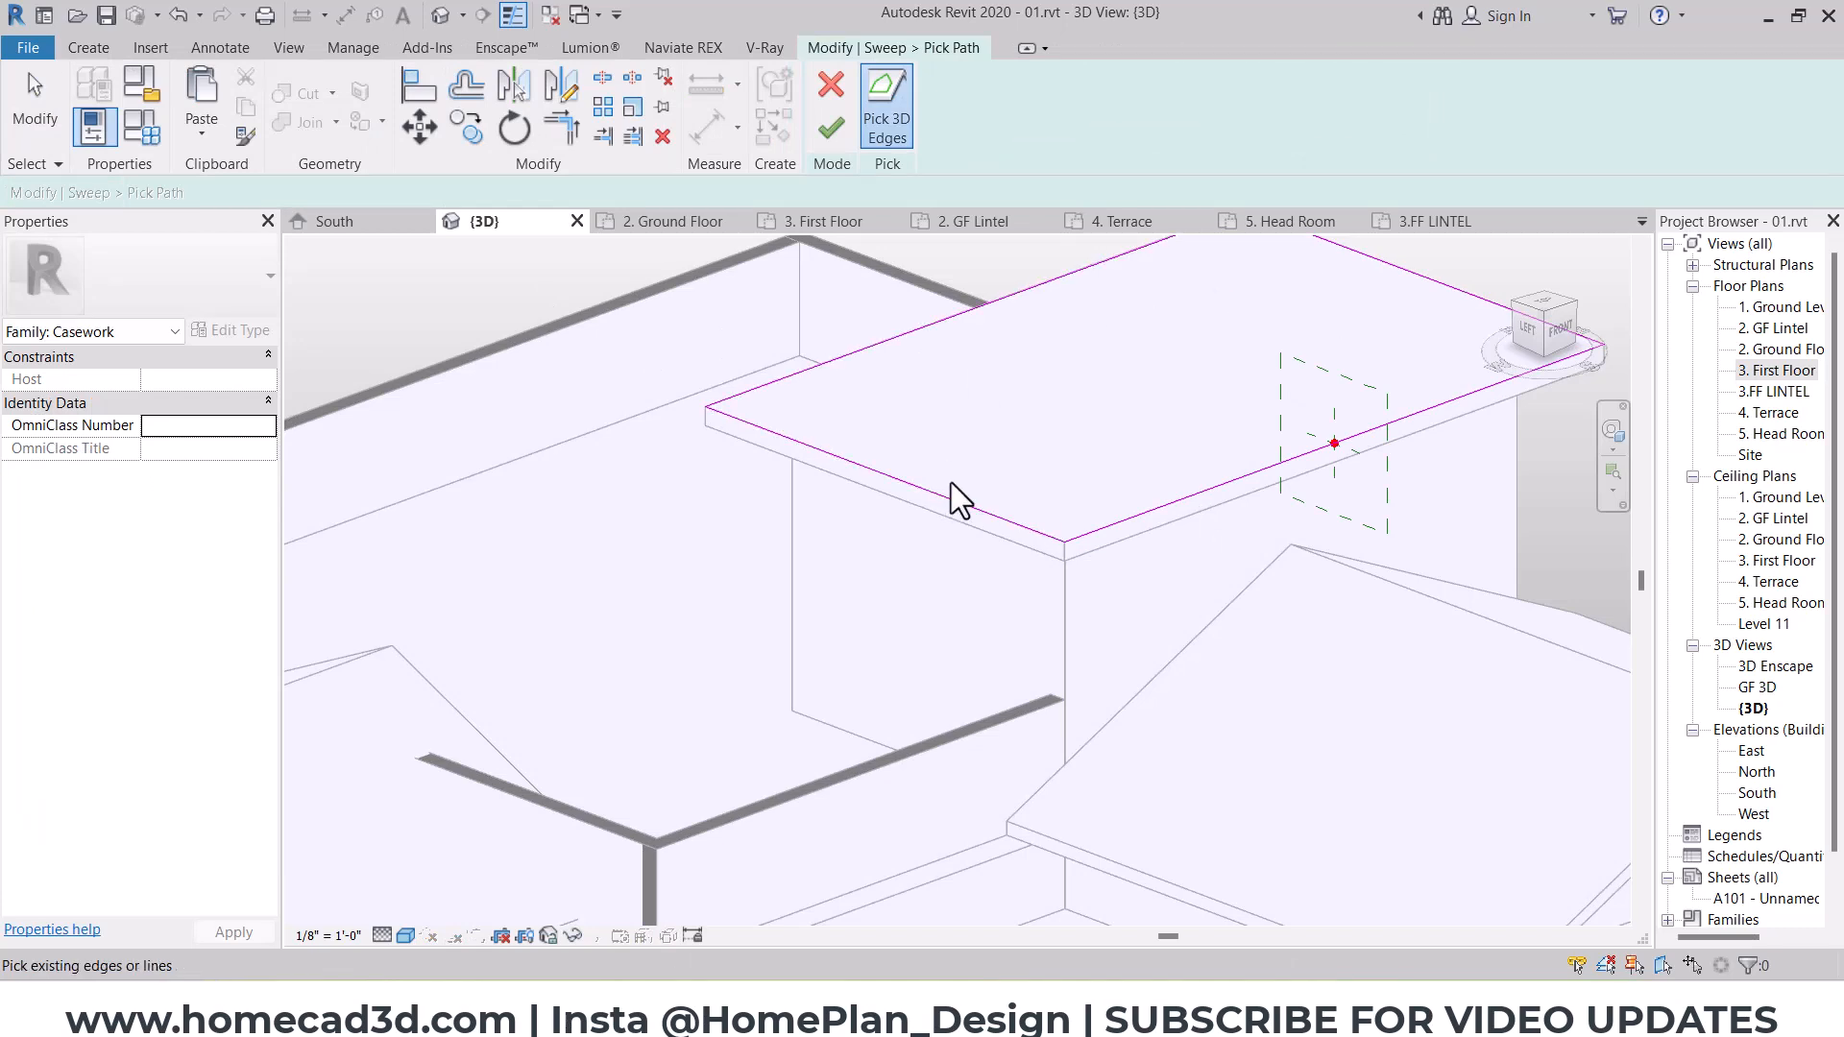
pyautogui.moveTo(1076, 464); pyautogui.dragTo(914, 605, button='middle')
pyautogui.click(830, 130)
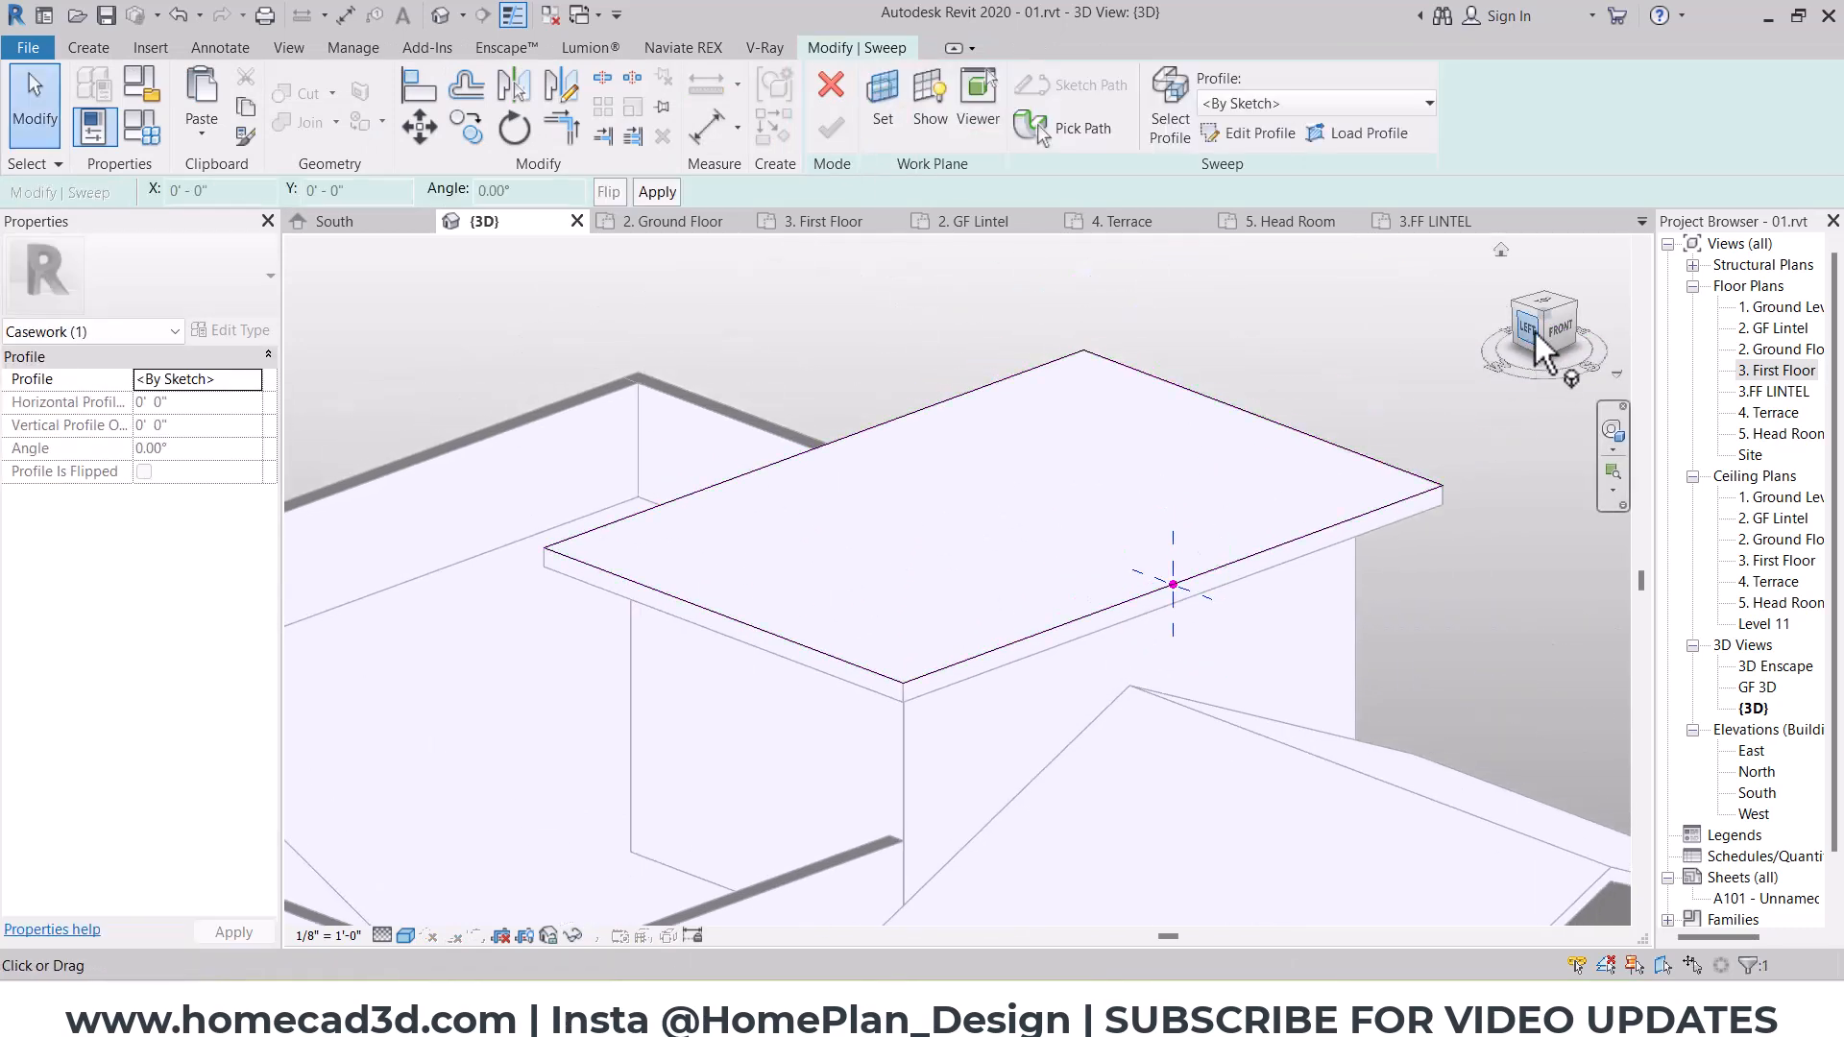
# Step: Sketch a closed parapet profile on the slab's top edge in left view, with a top lip projecting about 4" outward and about 4" high
pyautogui.click(1249, 132)
pyautogui.moveTo(1029, 539); pyautogui.dragTo(1289, 691, button='middle')
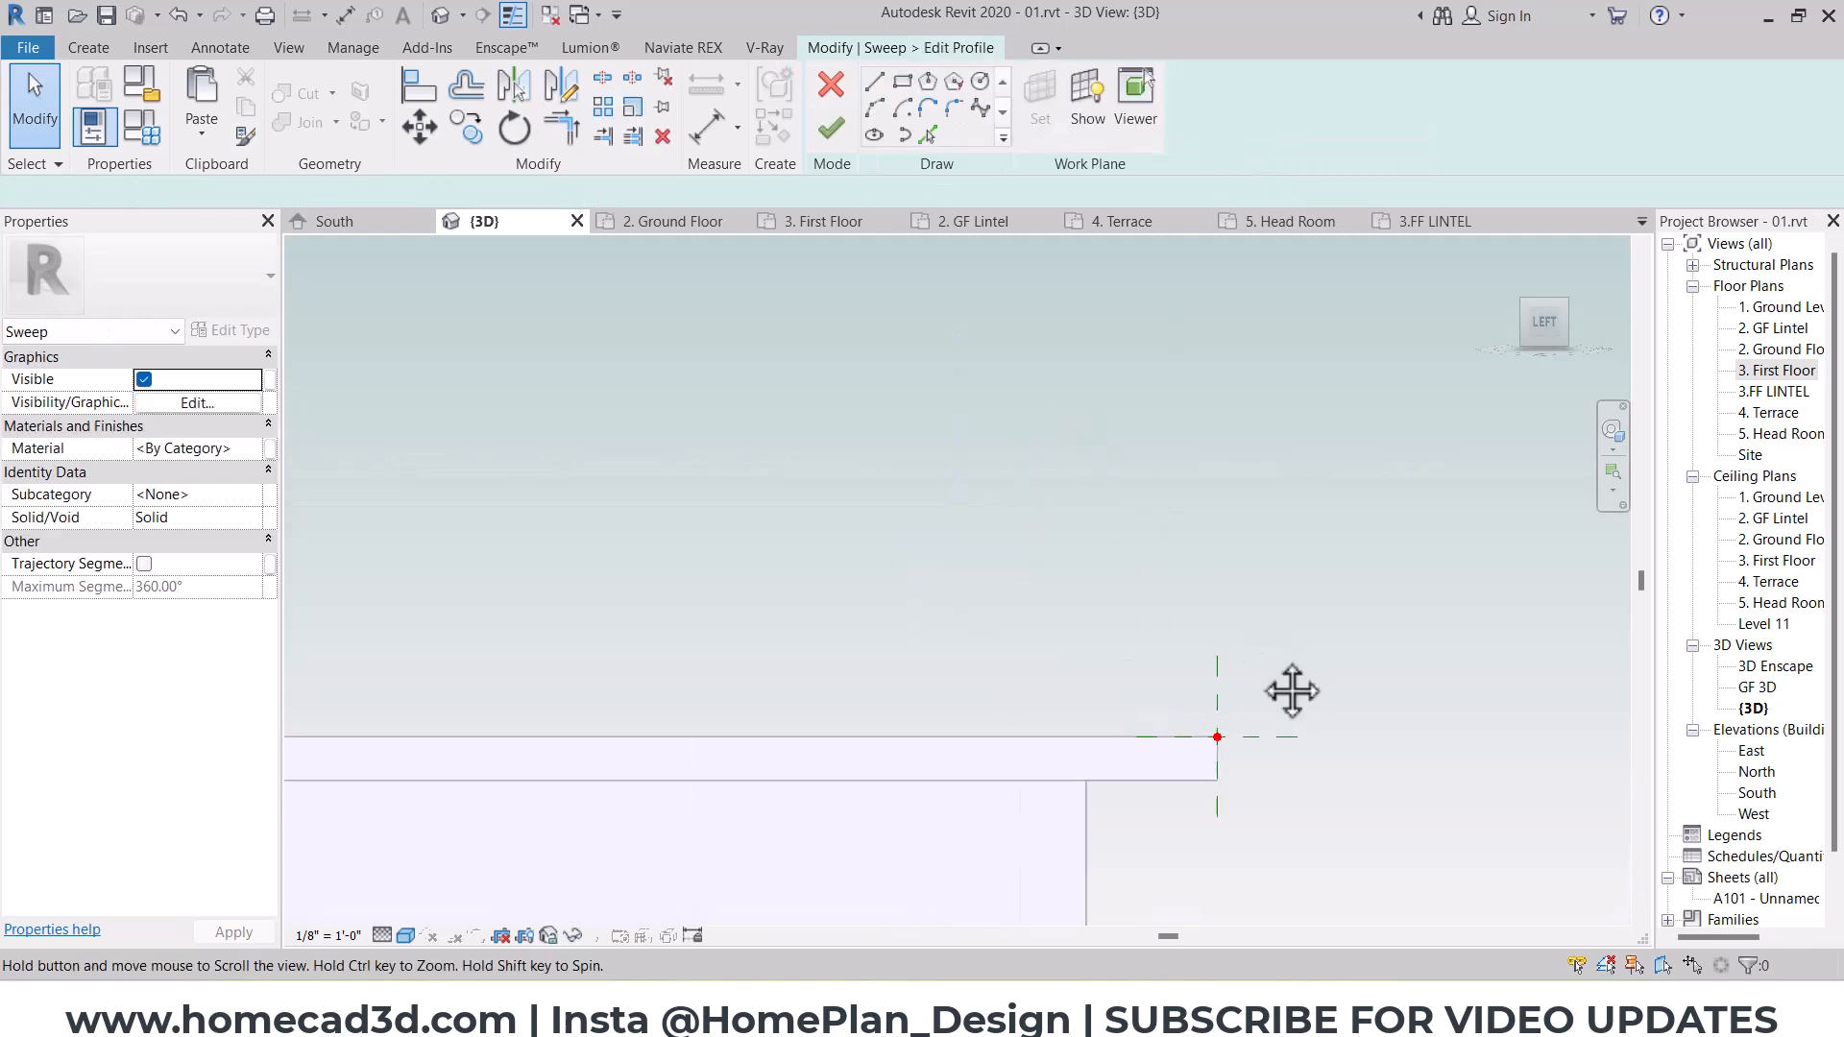
pyautogui.click(1223, 736)
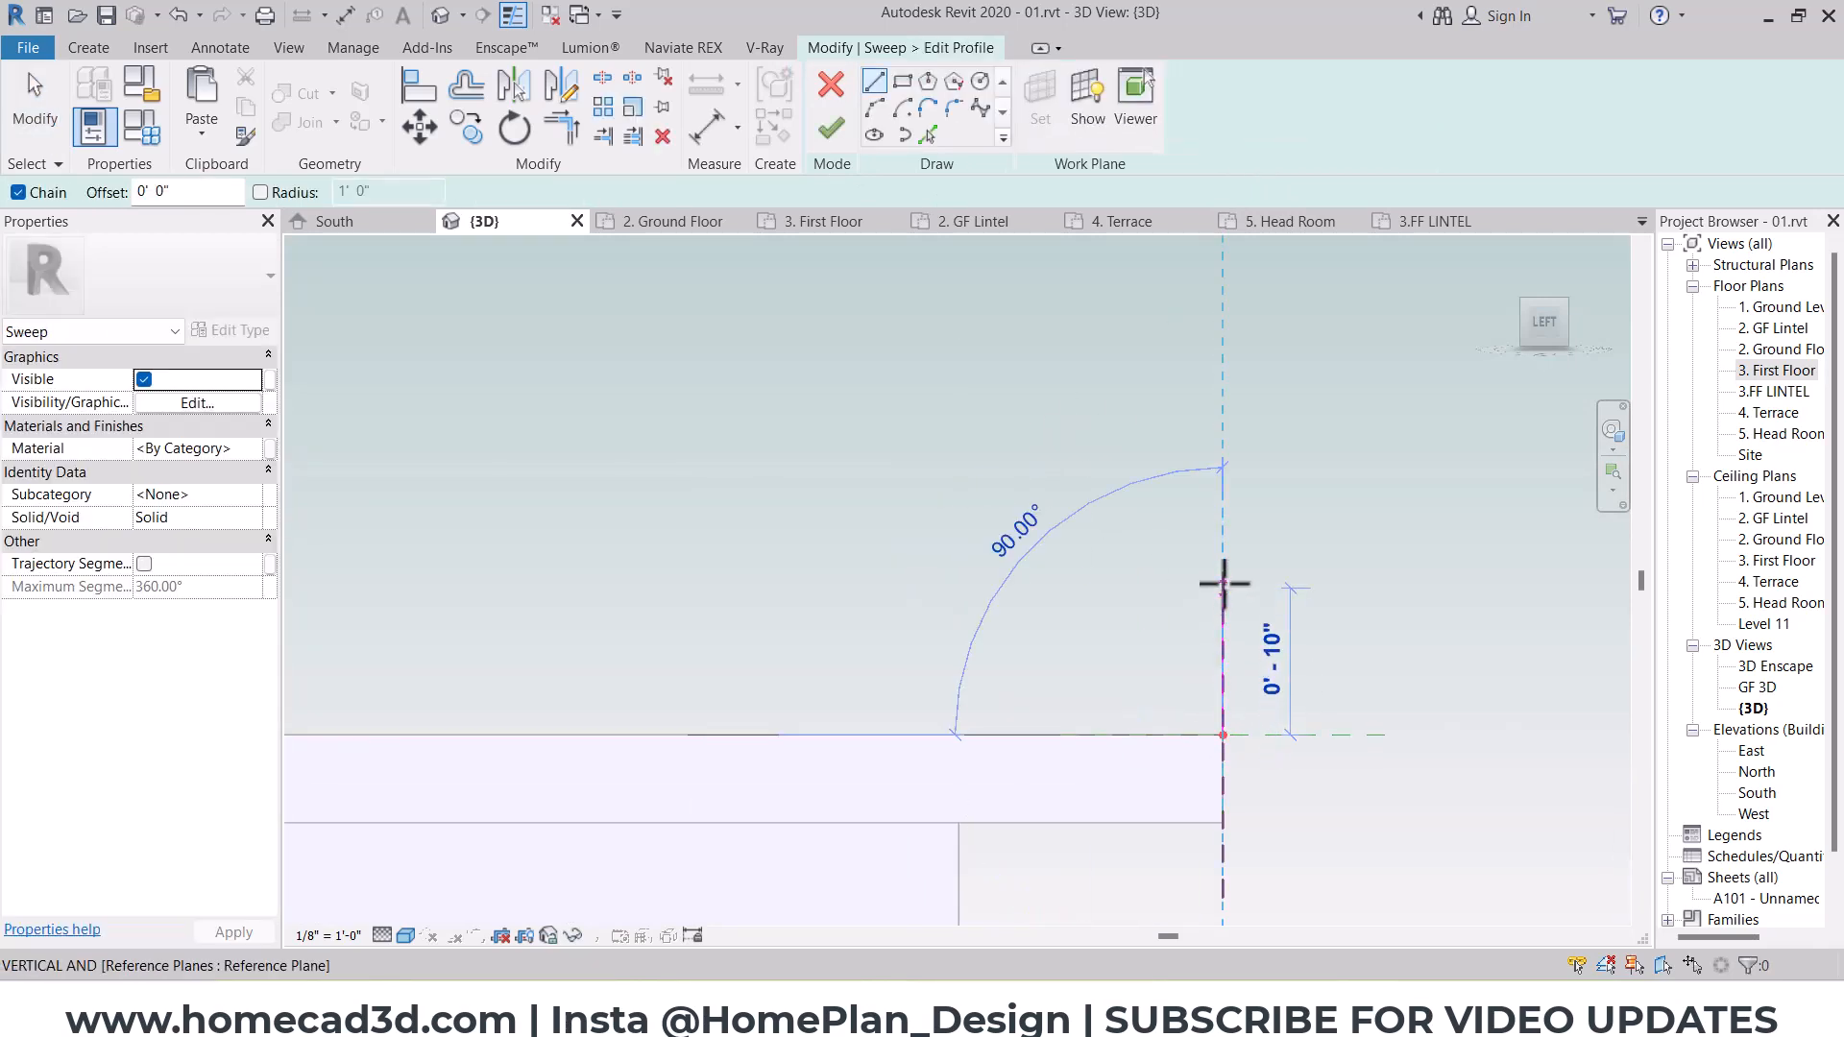
pyautogui.click(1223, 603)
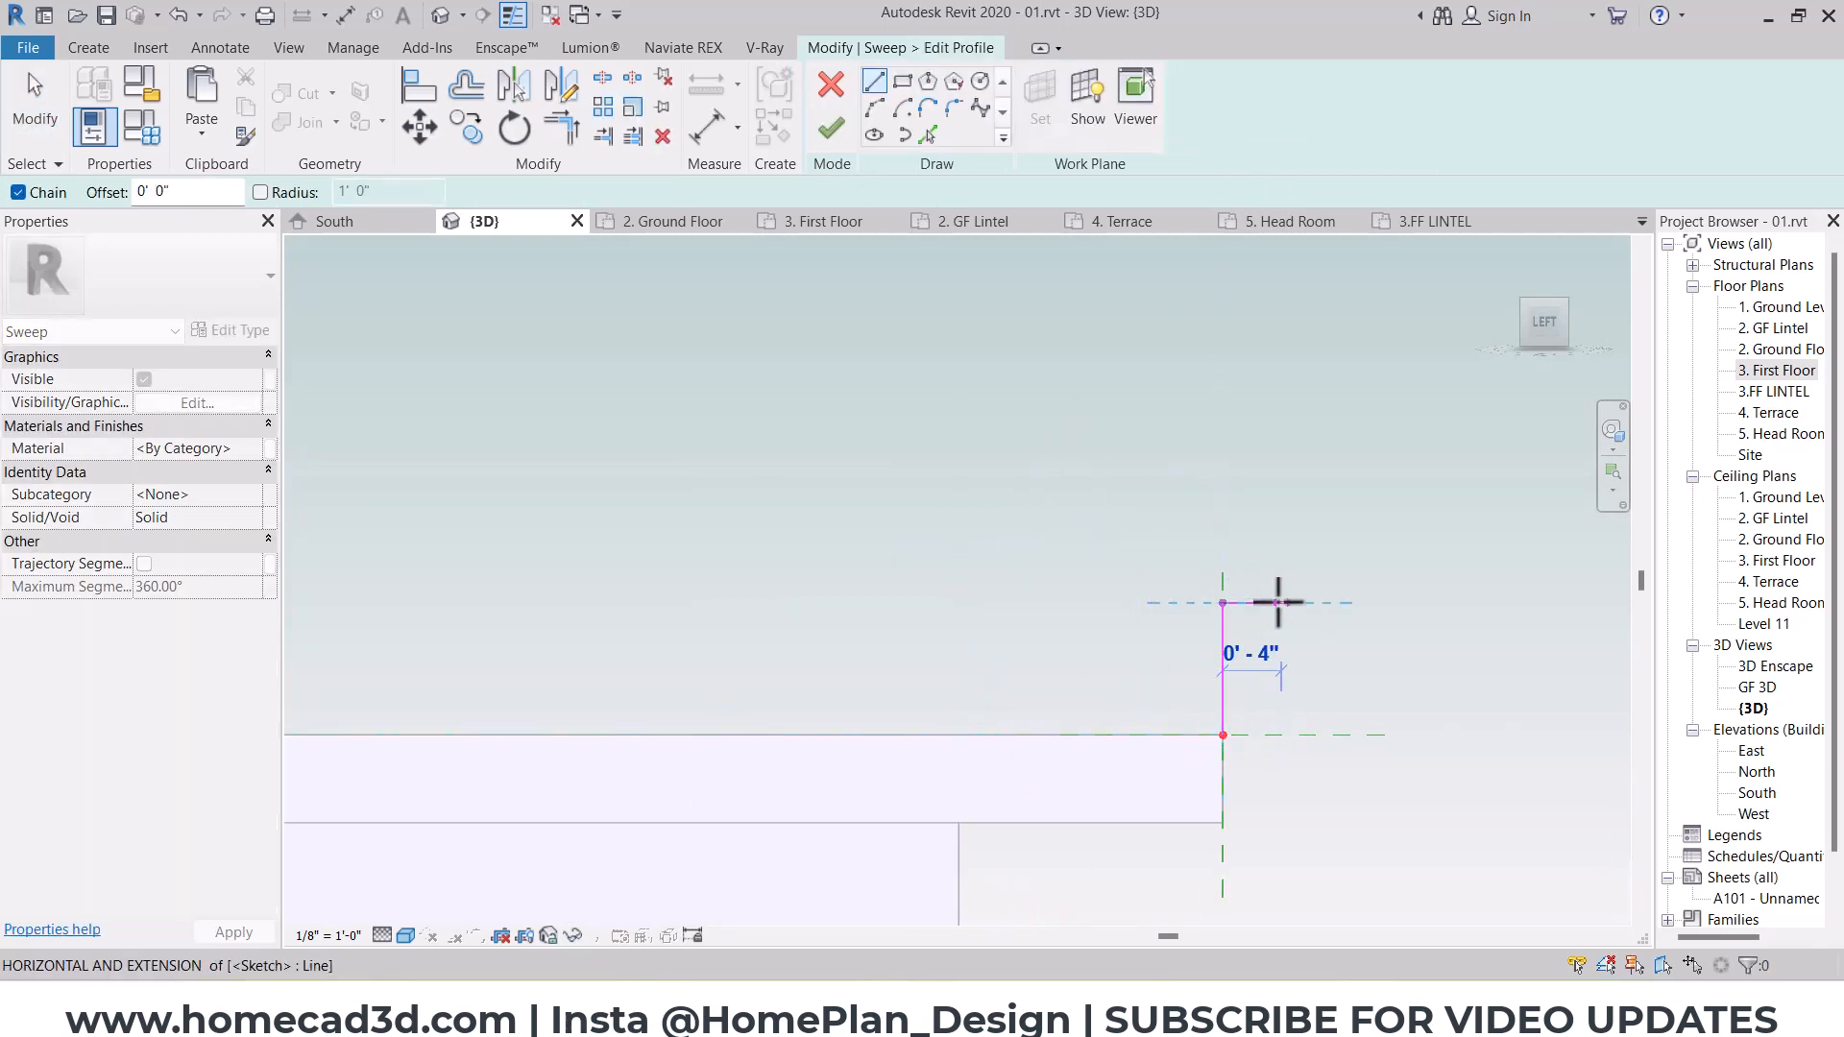
pyautogui.click(1281, 603)
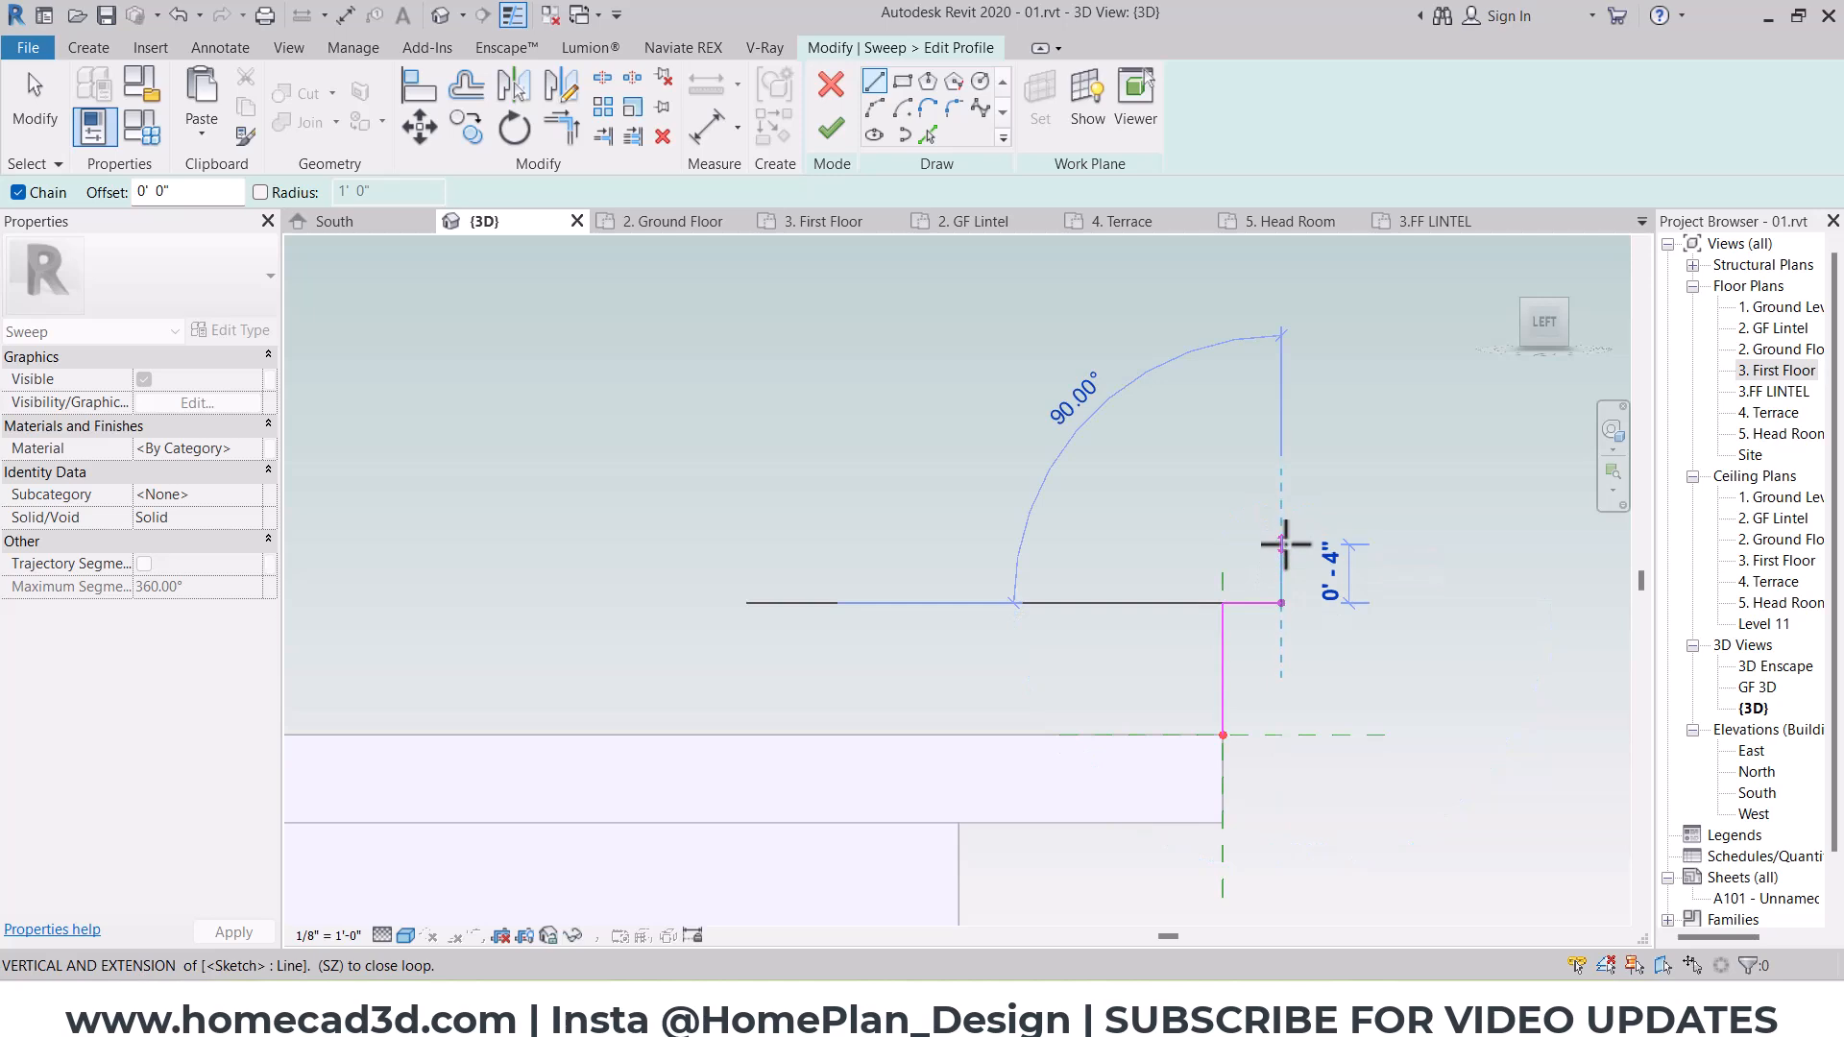
pyautogui.click(1283, 544)
pyautogui.click(1136, 545)
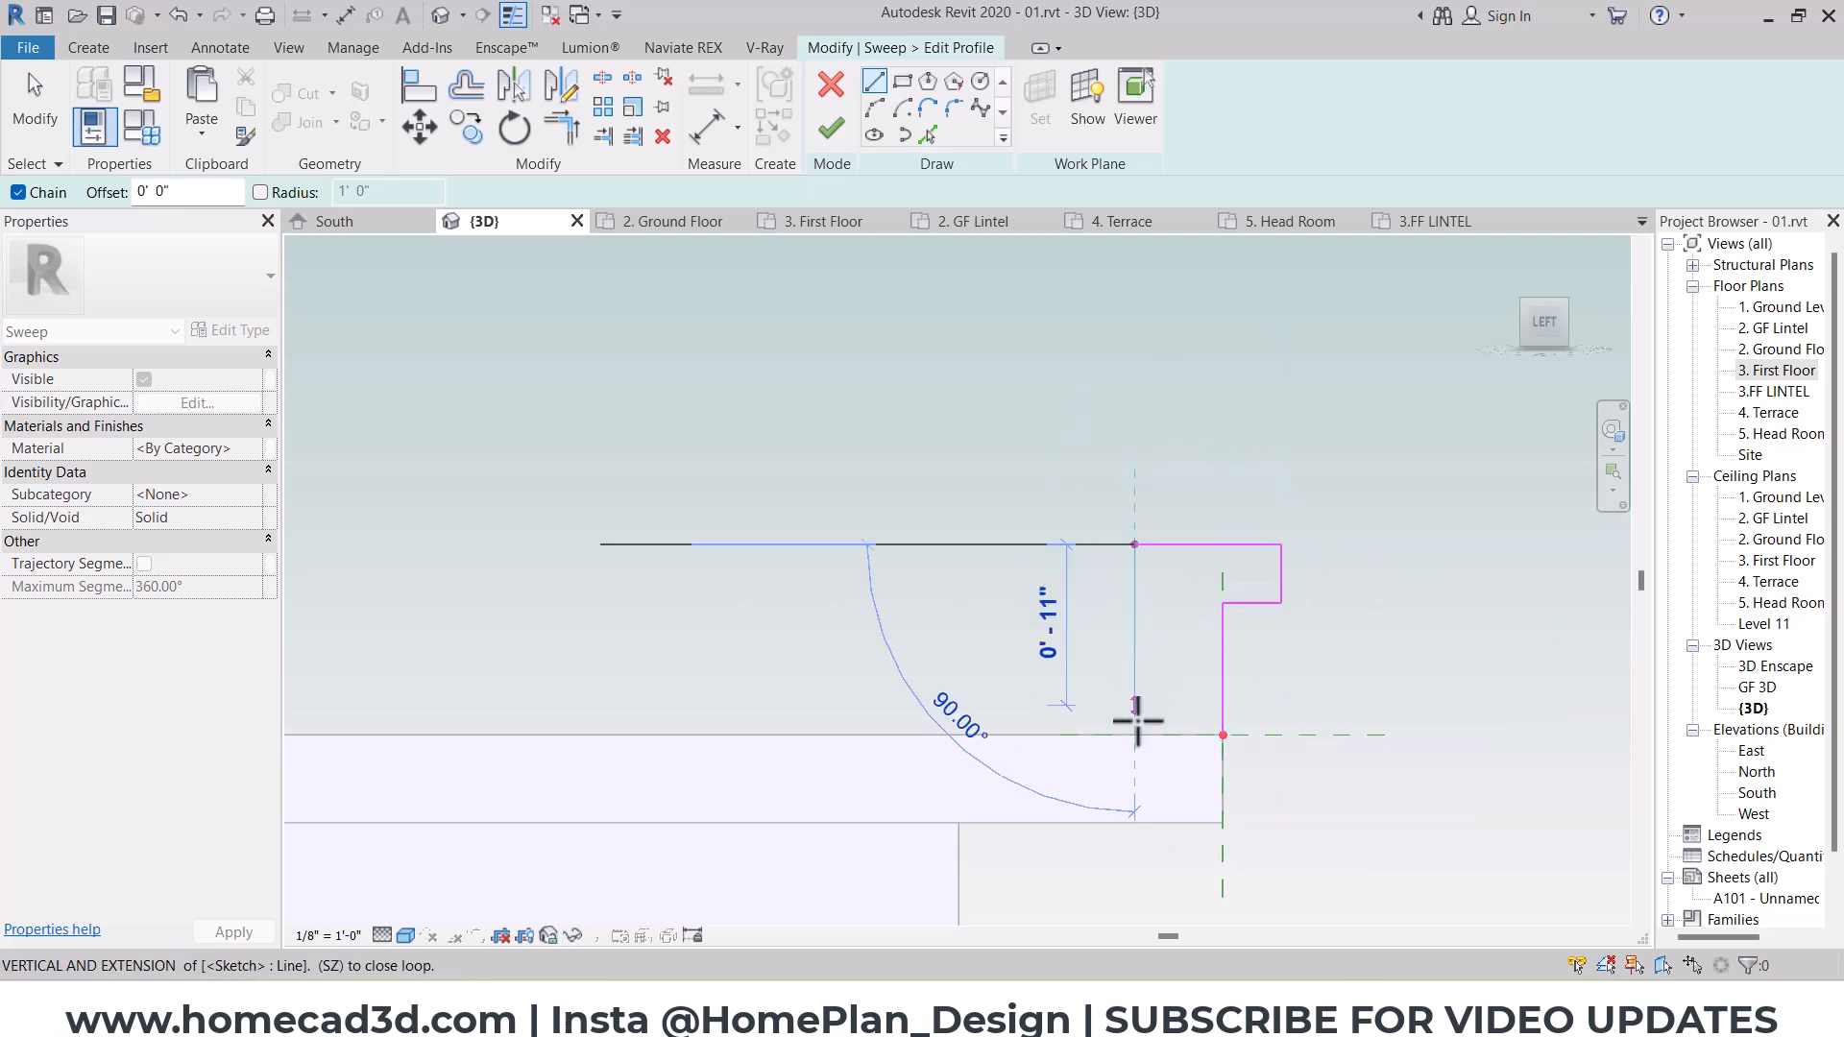
pyautogui.click(1248, 733)
pyautogui.click(1222, 734)
pyautogui.press('Escape')
pyautogui.press('Escape')
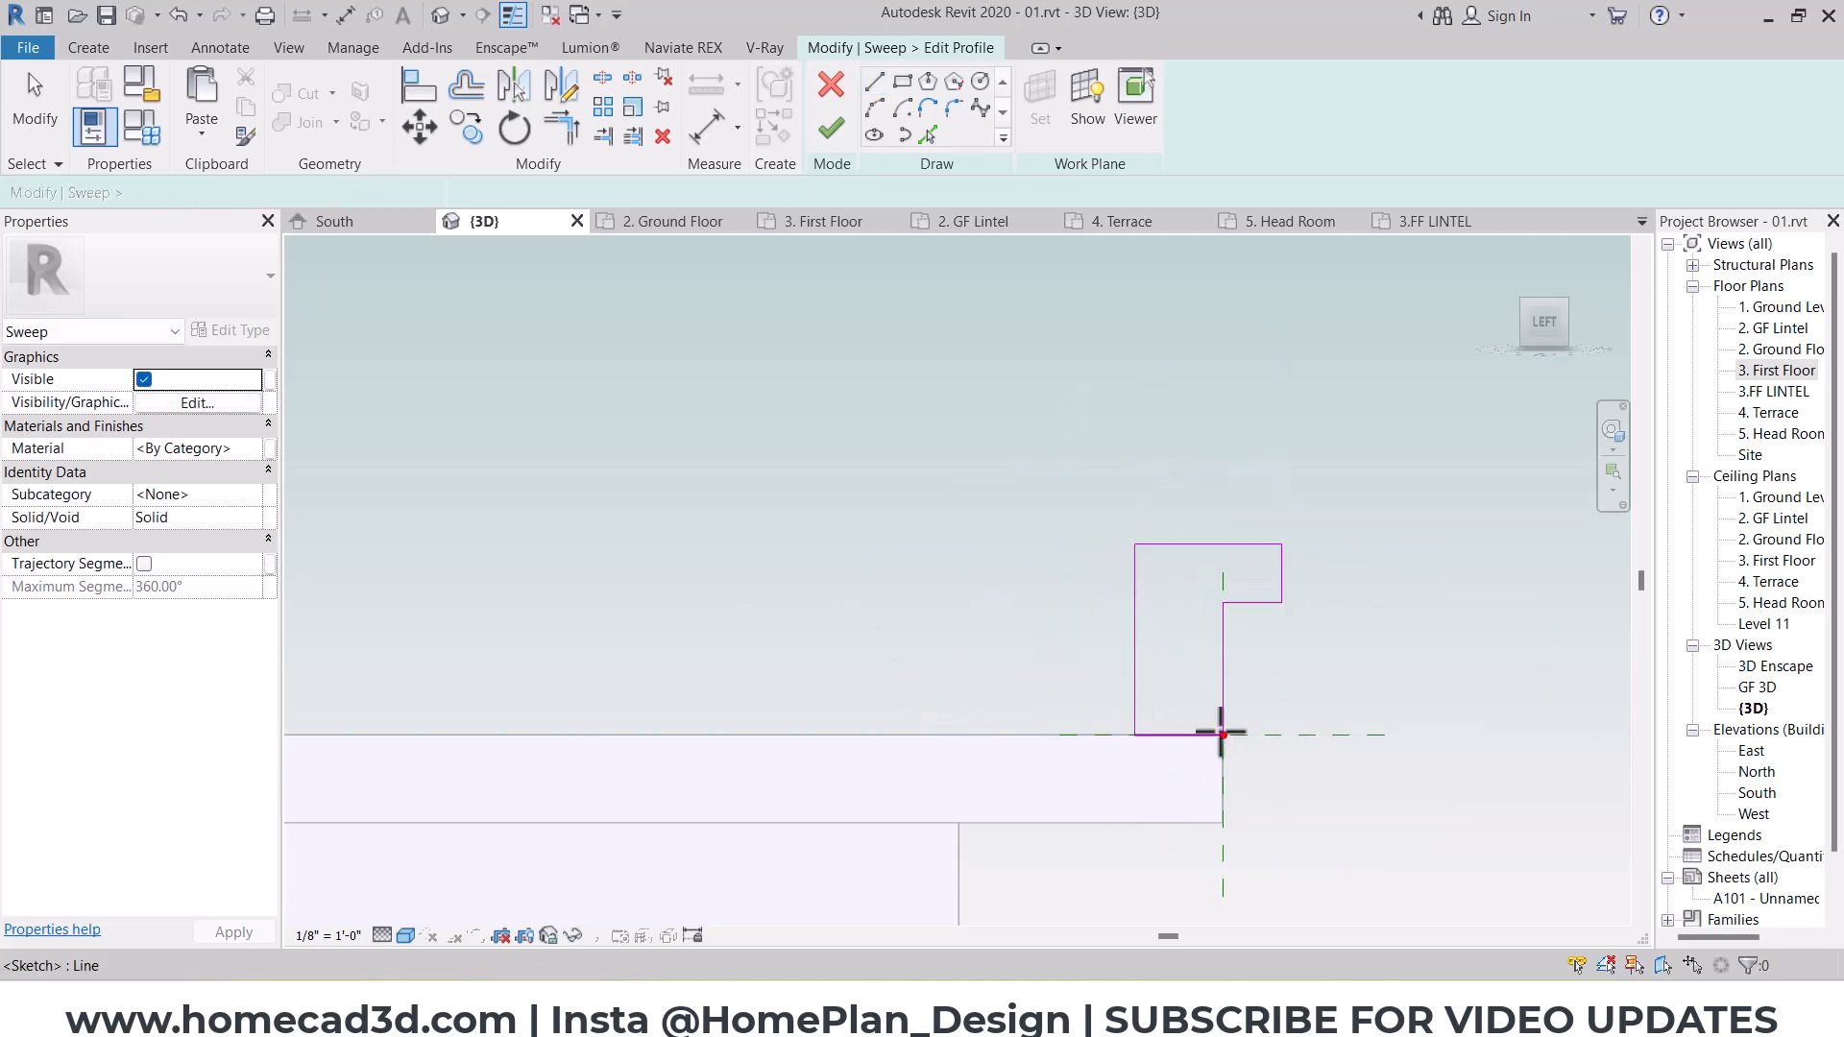
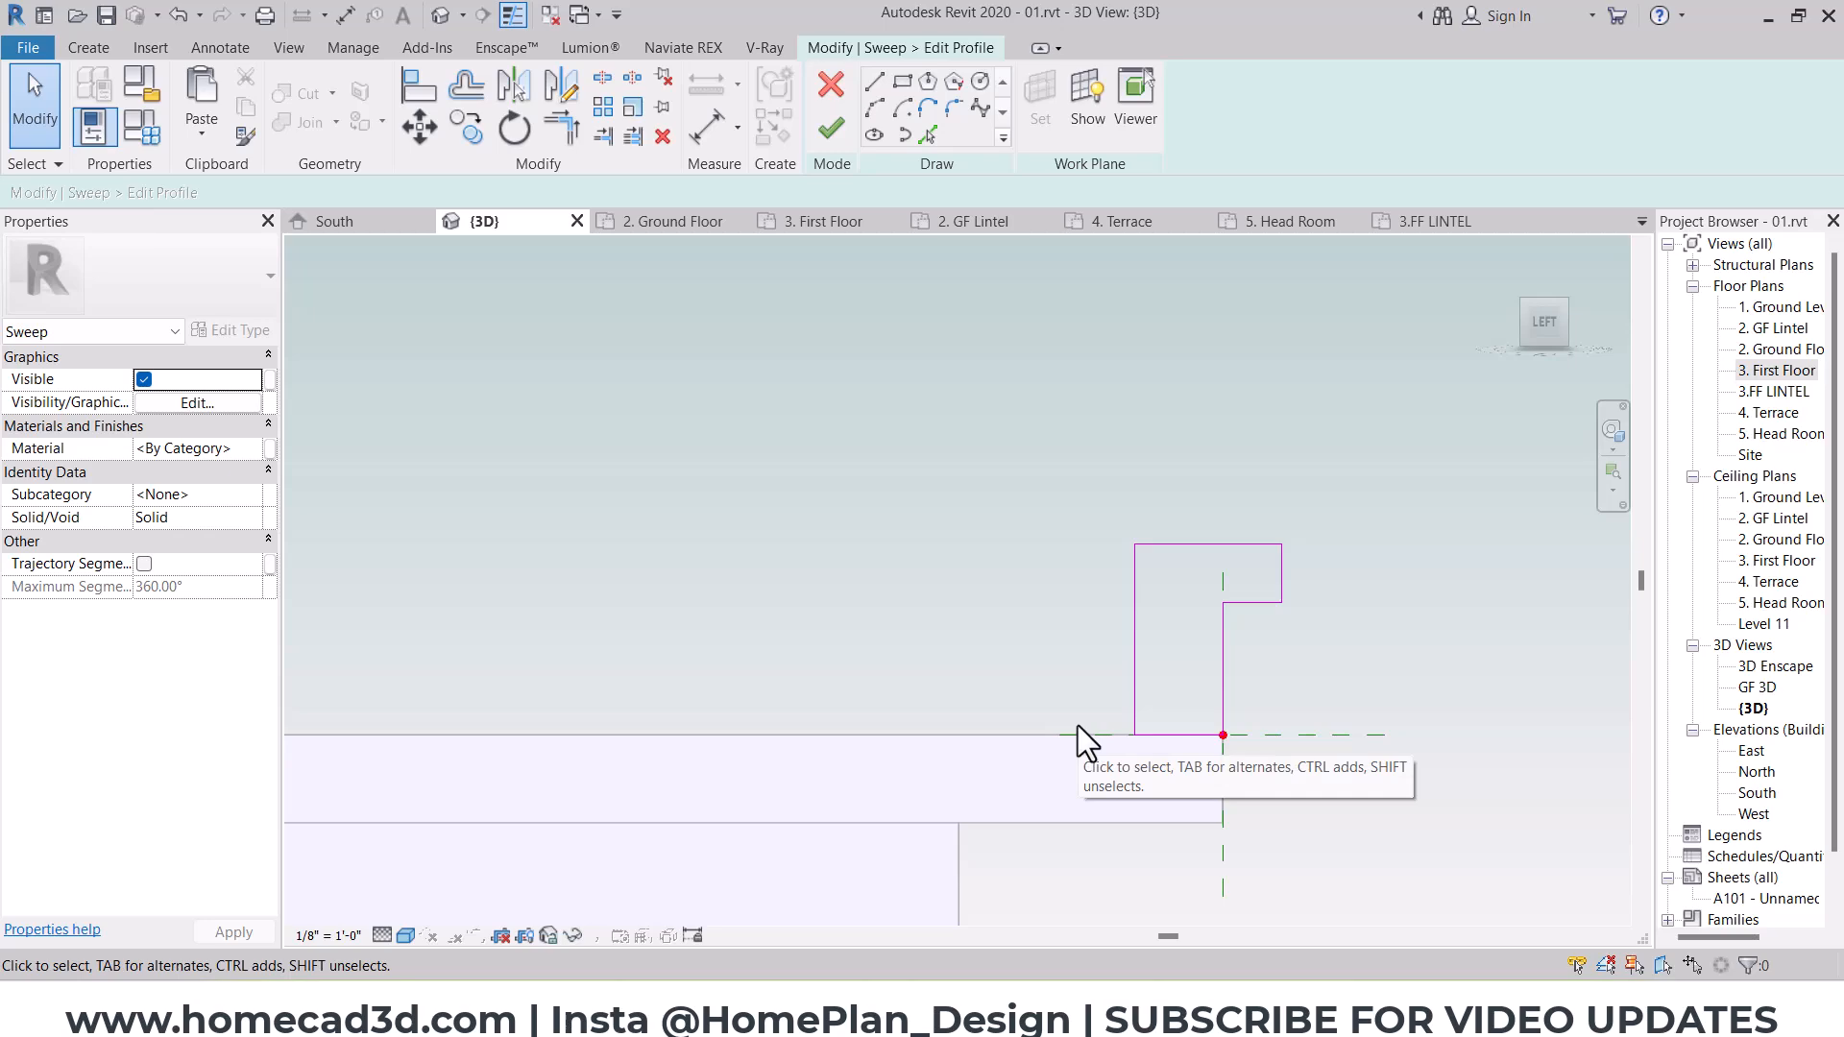
# Step: Complete the parapet profile and sweep, and finish the in-place casework model on the head room roof
pyautogui.click(831, 135)
pyautogui.click(828, 127)
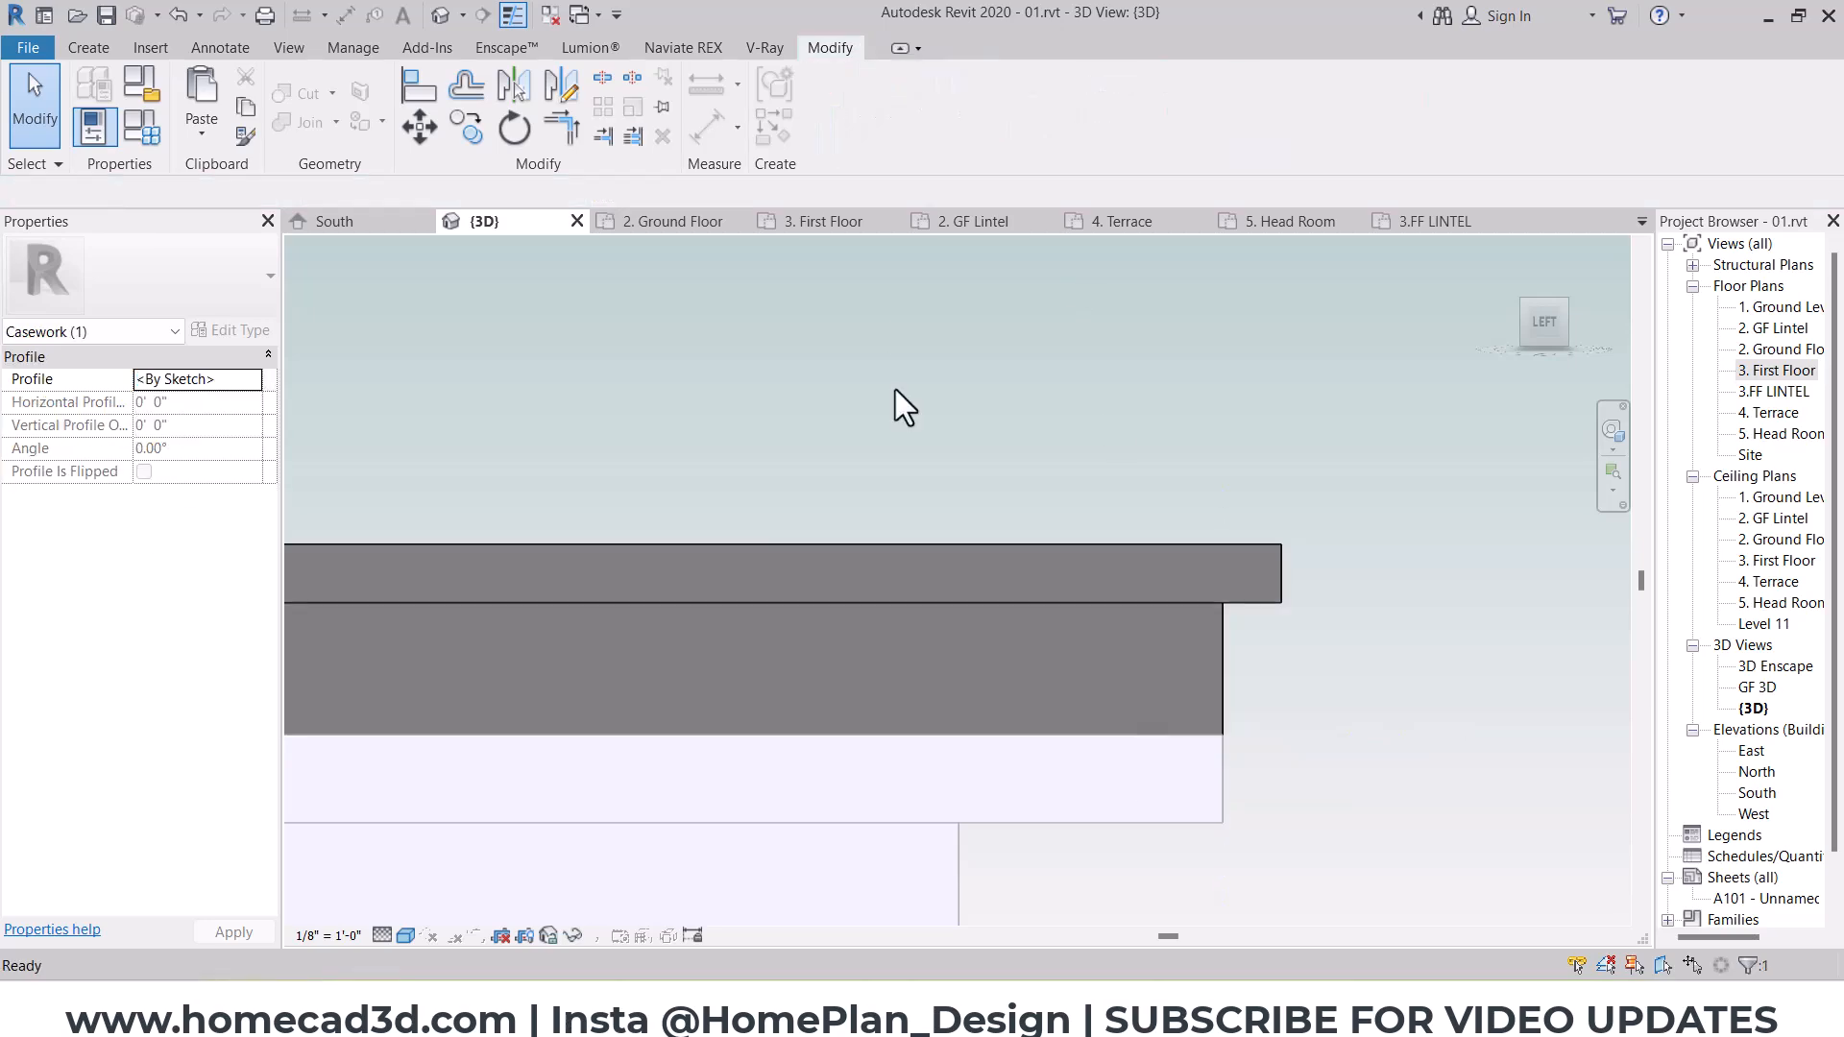
pyautogui.scroll(-5, 1201, 568)
pyautogui.keyDown('shift'); pyautogui.moveTo(1218, 574); pyautogui.dragTo(1273, 661, button='middle'); pyautogui.keyUp('shift')
pyautogui.click(815, 112)
# Step: Start an architectural floor in the 1. Ground Level plan, using the Generic - 12" floor type
pyautogui.doubleClick(1772, 307)
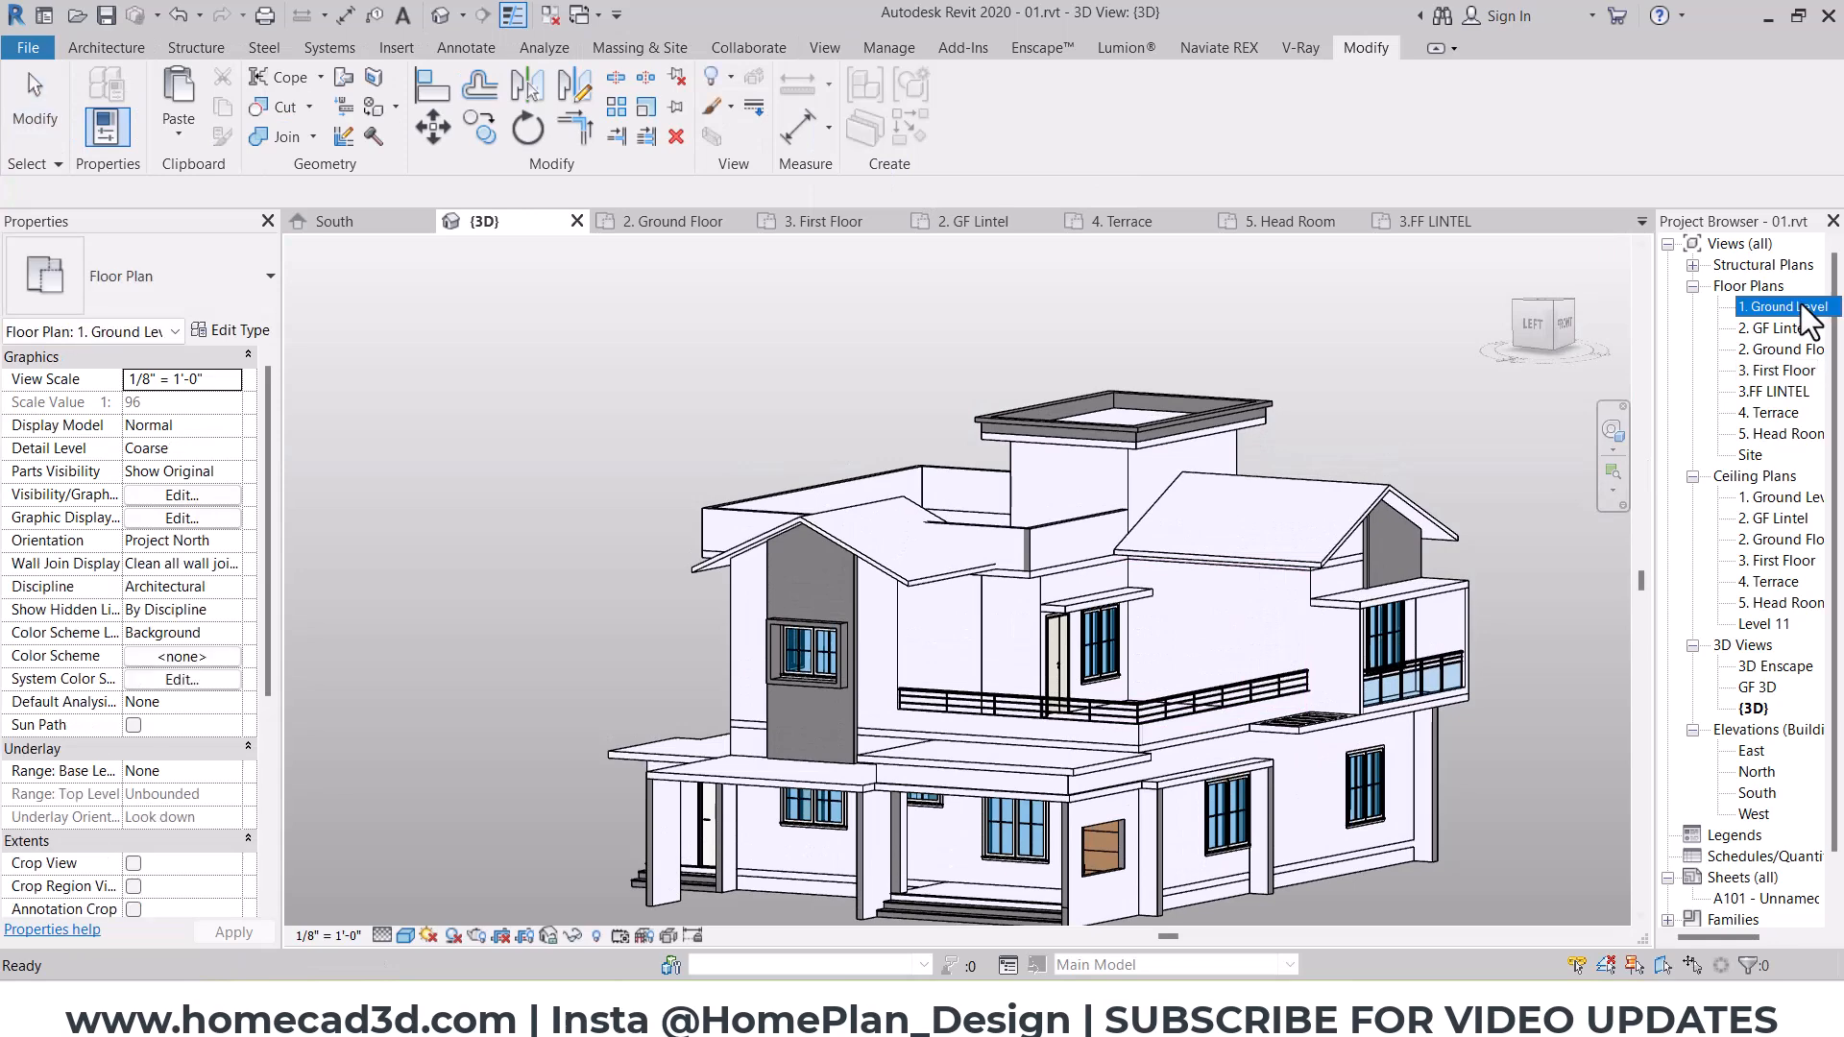
pyautogui.scroll(-2, 957, 565)
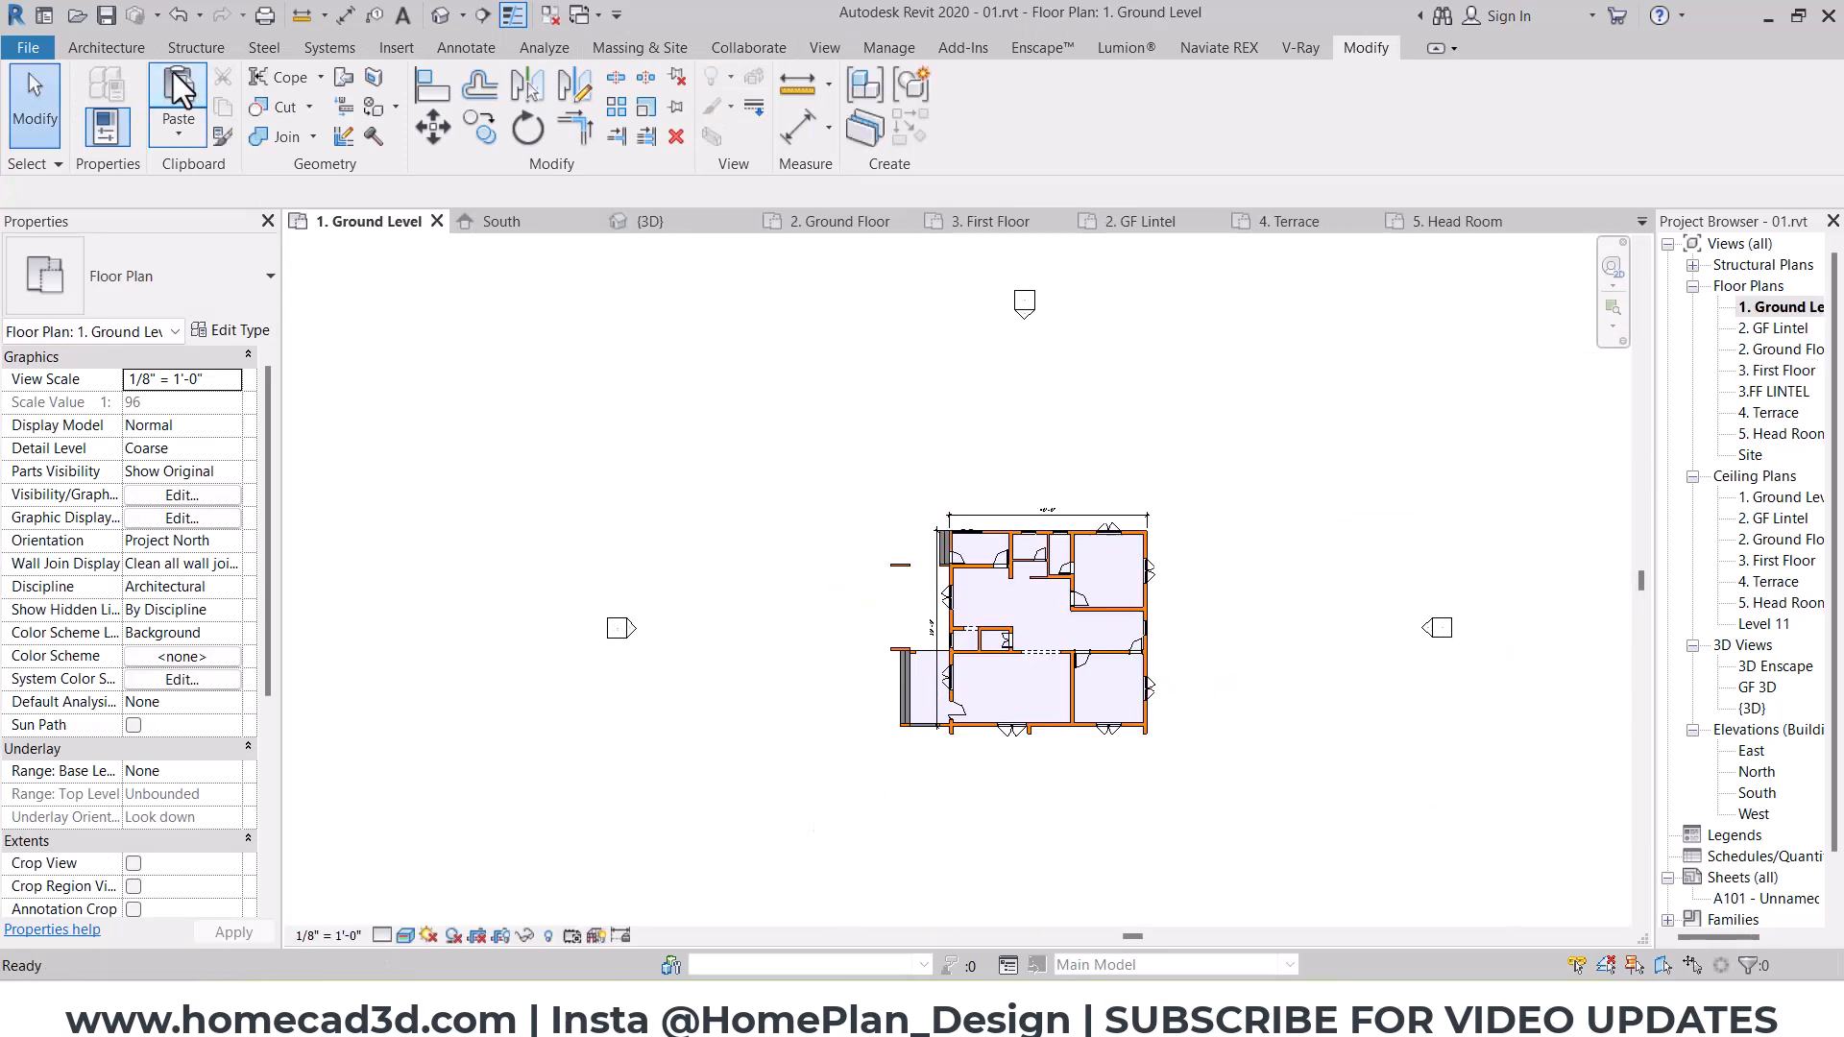
pyautogui.click(107, 48)
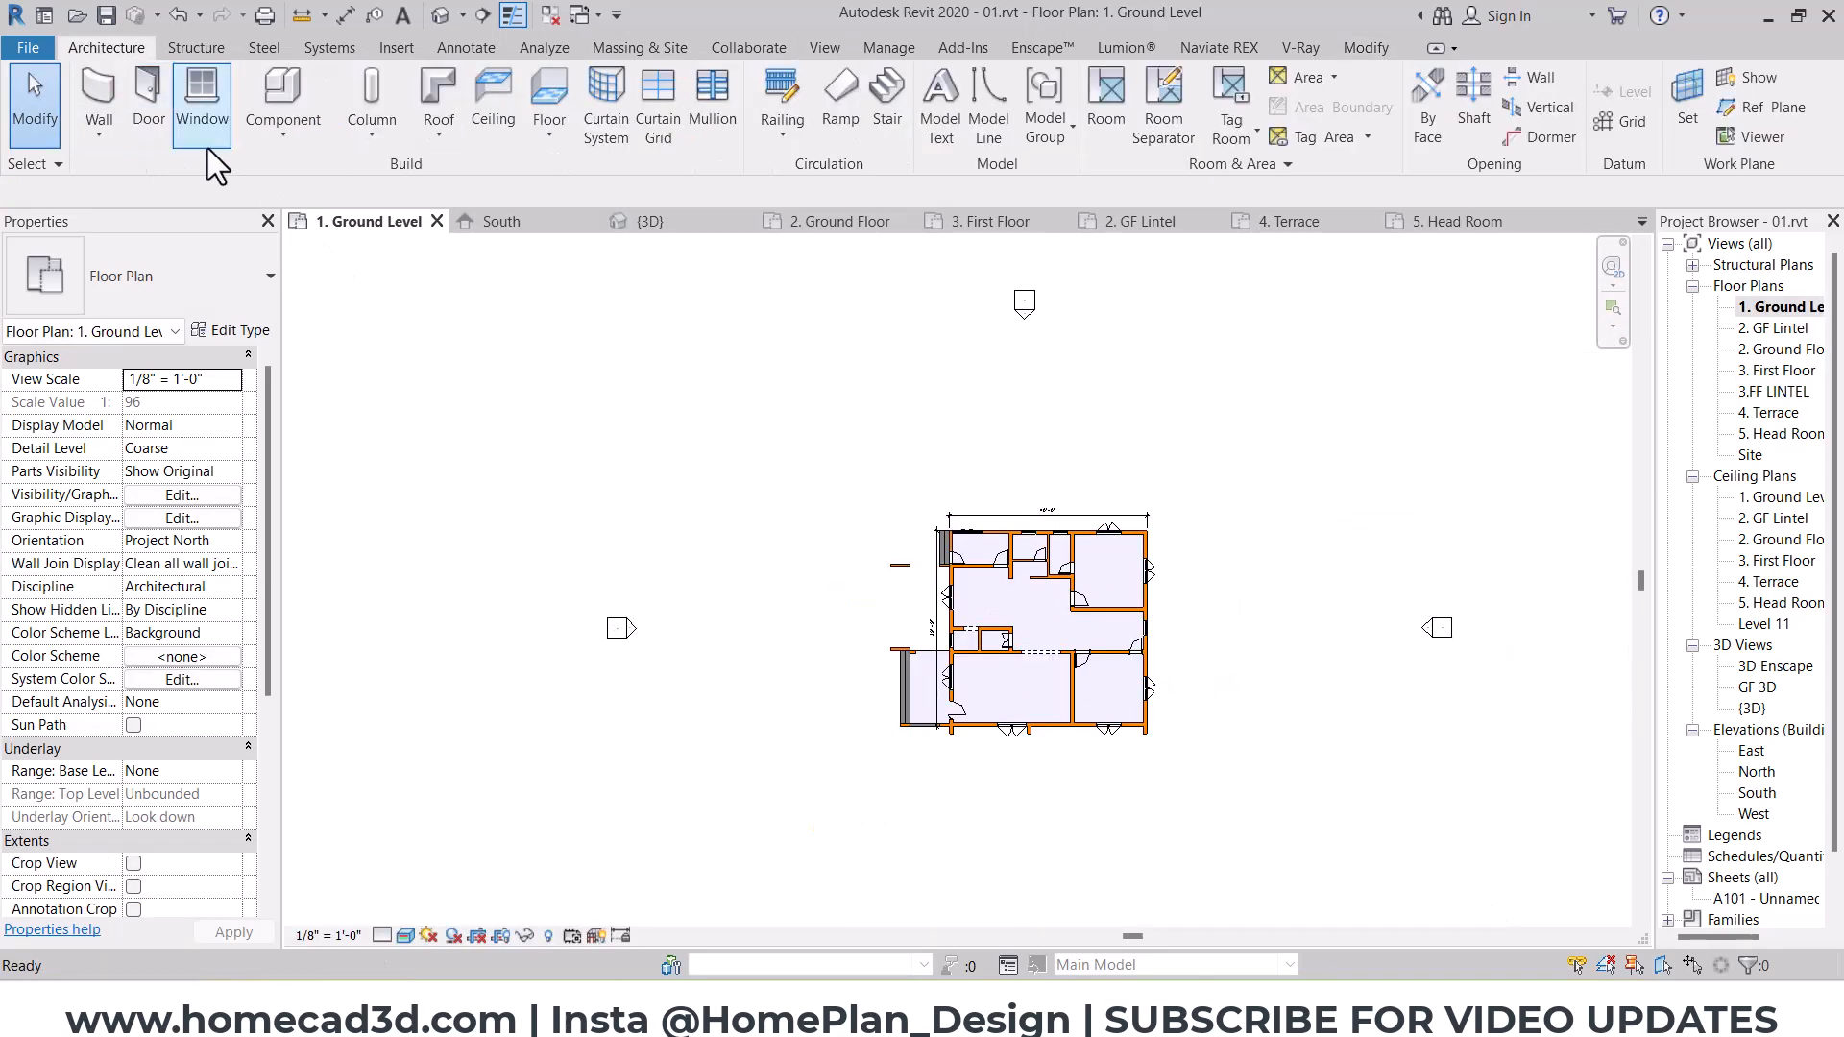
pyautogui.click(550, 132)
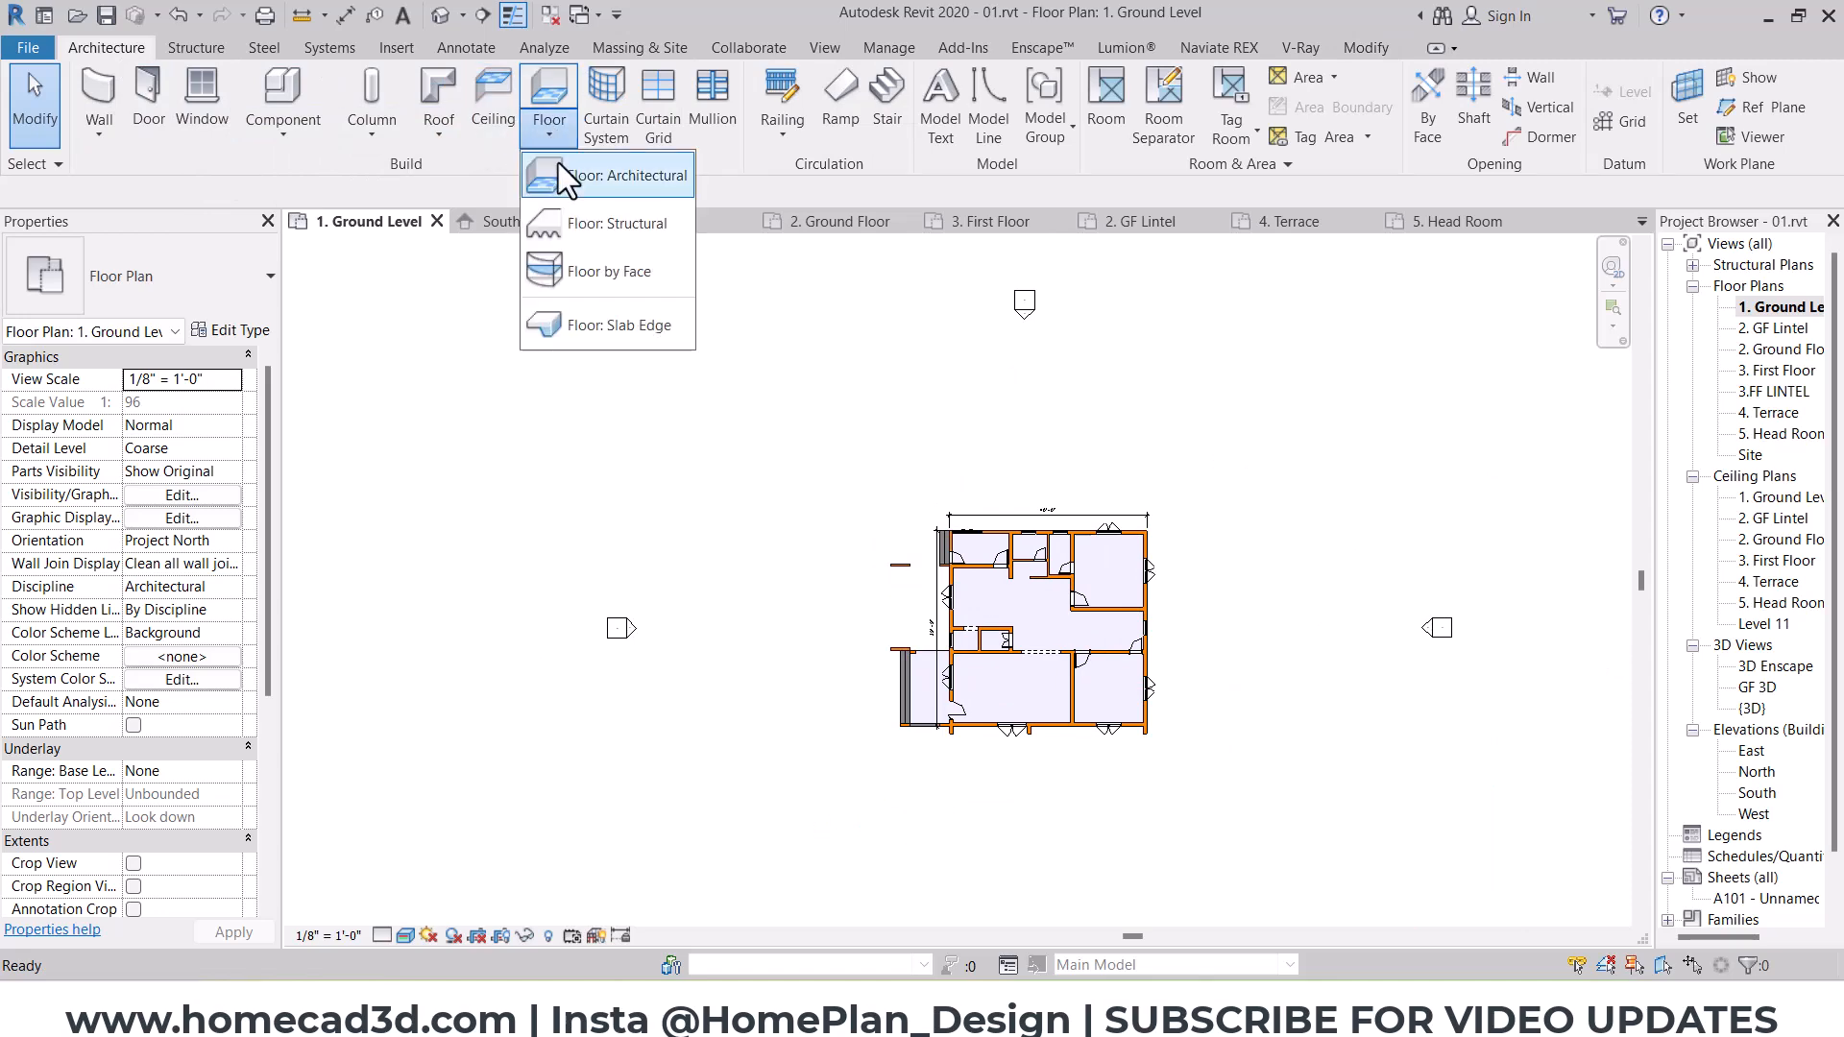
pyautogui.click(565, 169)
pyautogui.click(152, 271)
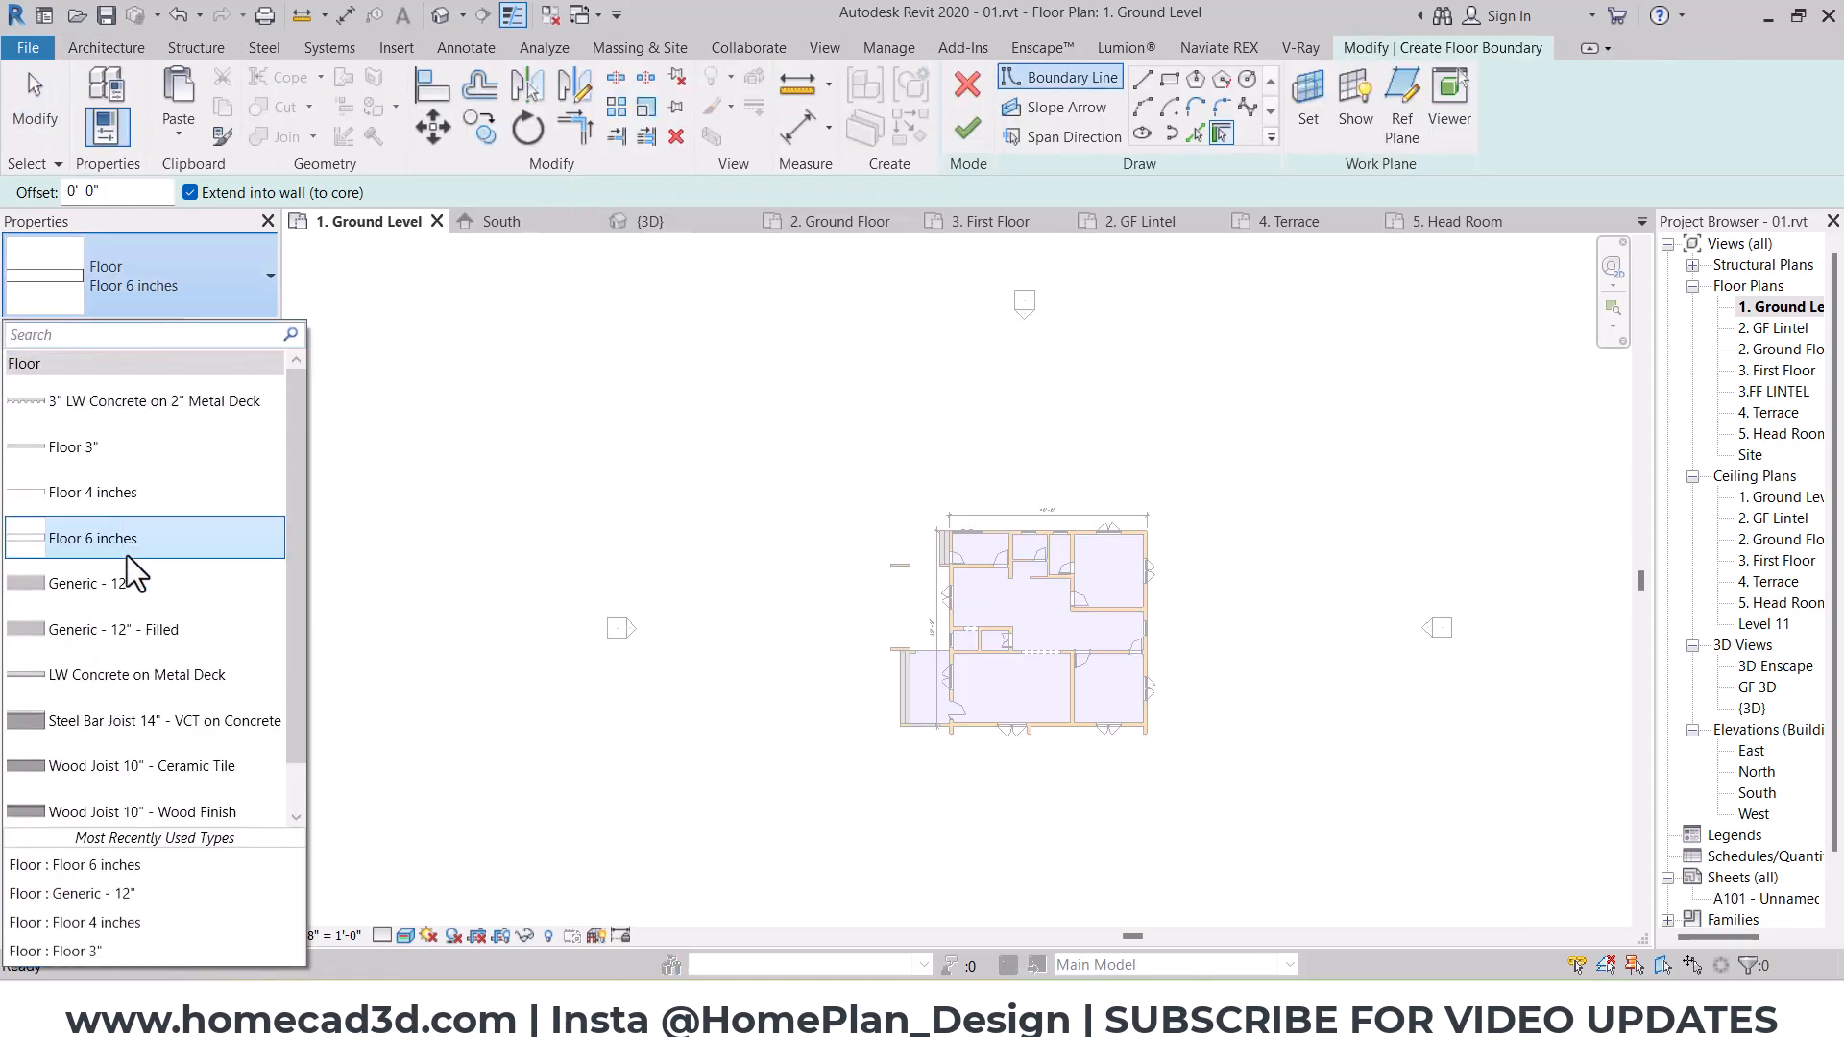
pyautogui.click(131, 593)
# Step: Sketch a rectangular floor boundary with a 10' offset, from the house's northeast corner to the porch's southwest corner
pyautogui.click(1169, 79)
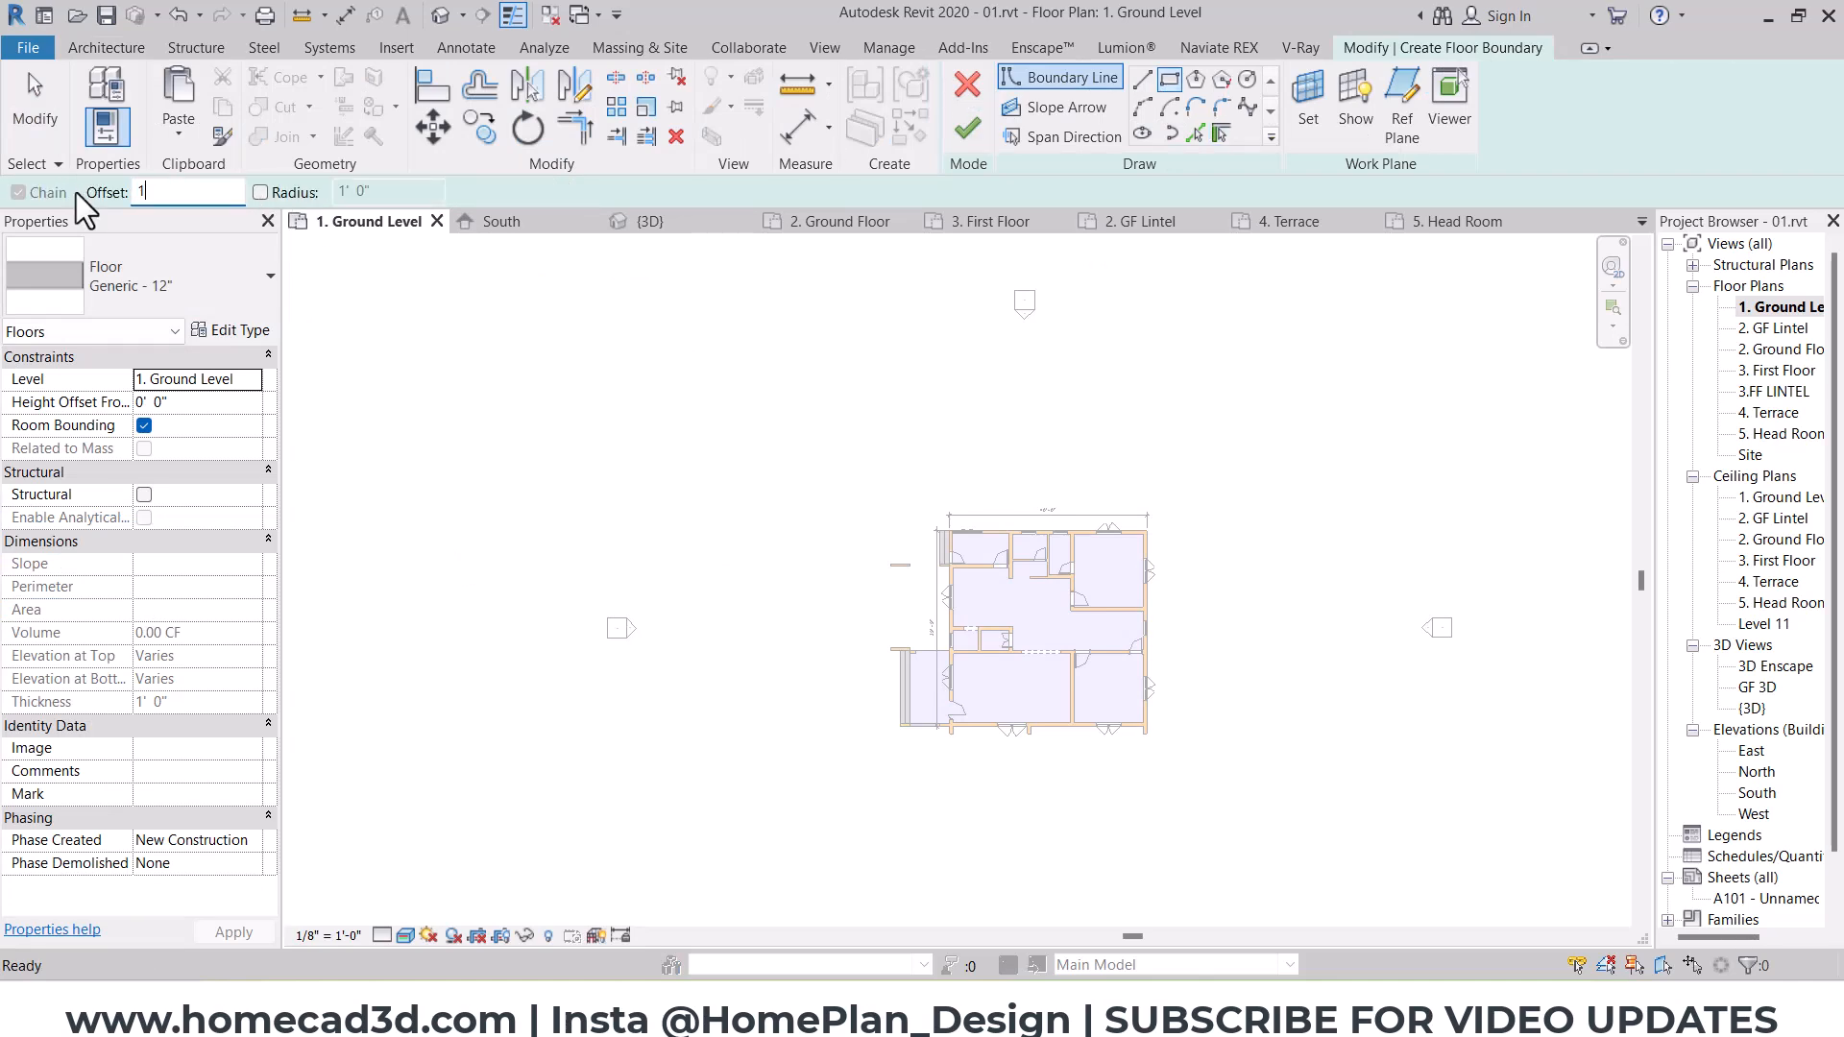
pyautogui.scroll(5, 1158, 532)
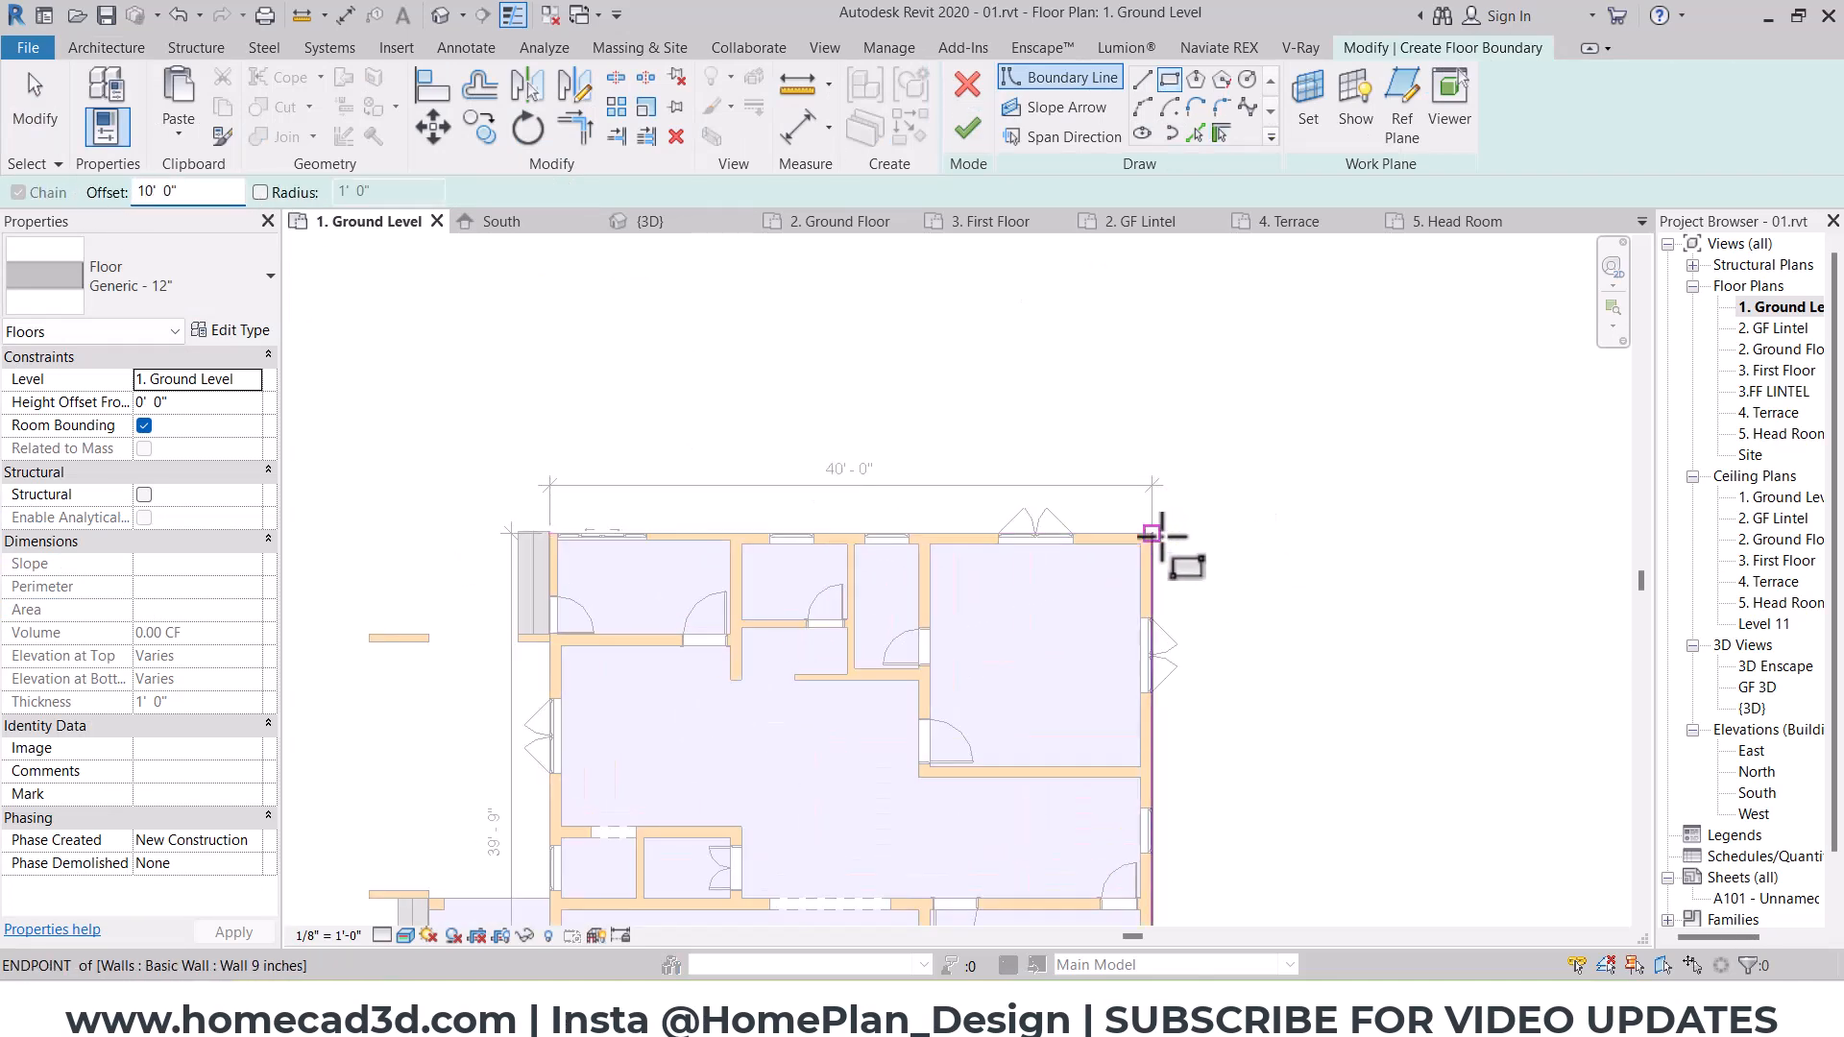
pyautogui.click(1152, 532)
pyautogui.moveTo(1018, 642); pyautogui.dragTo(1415, 355, button='middle')
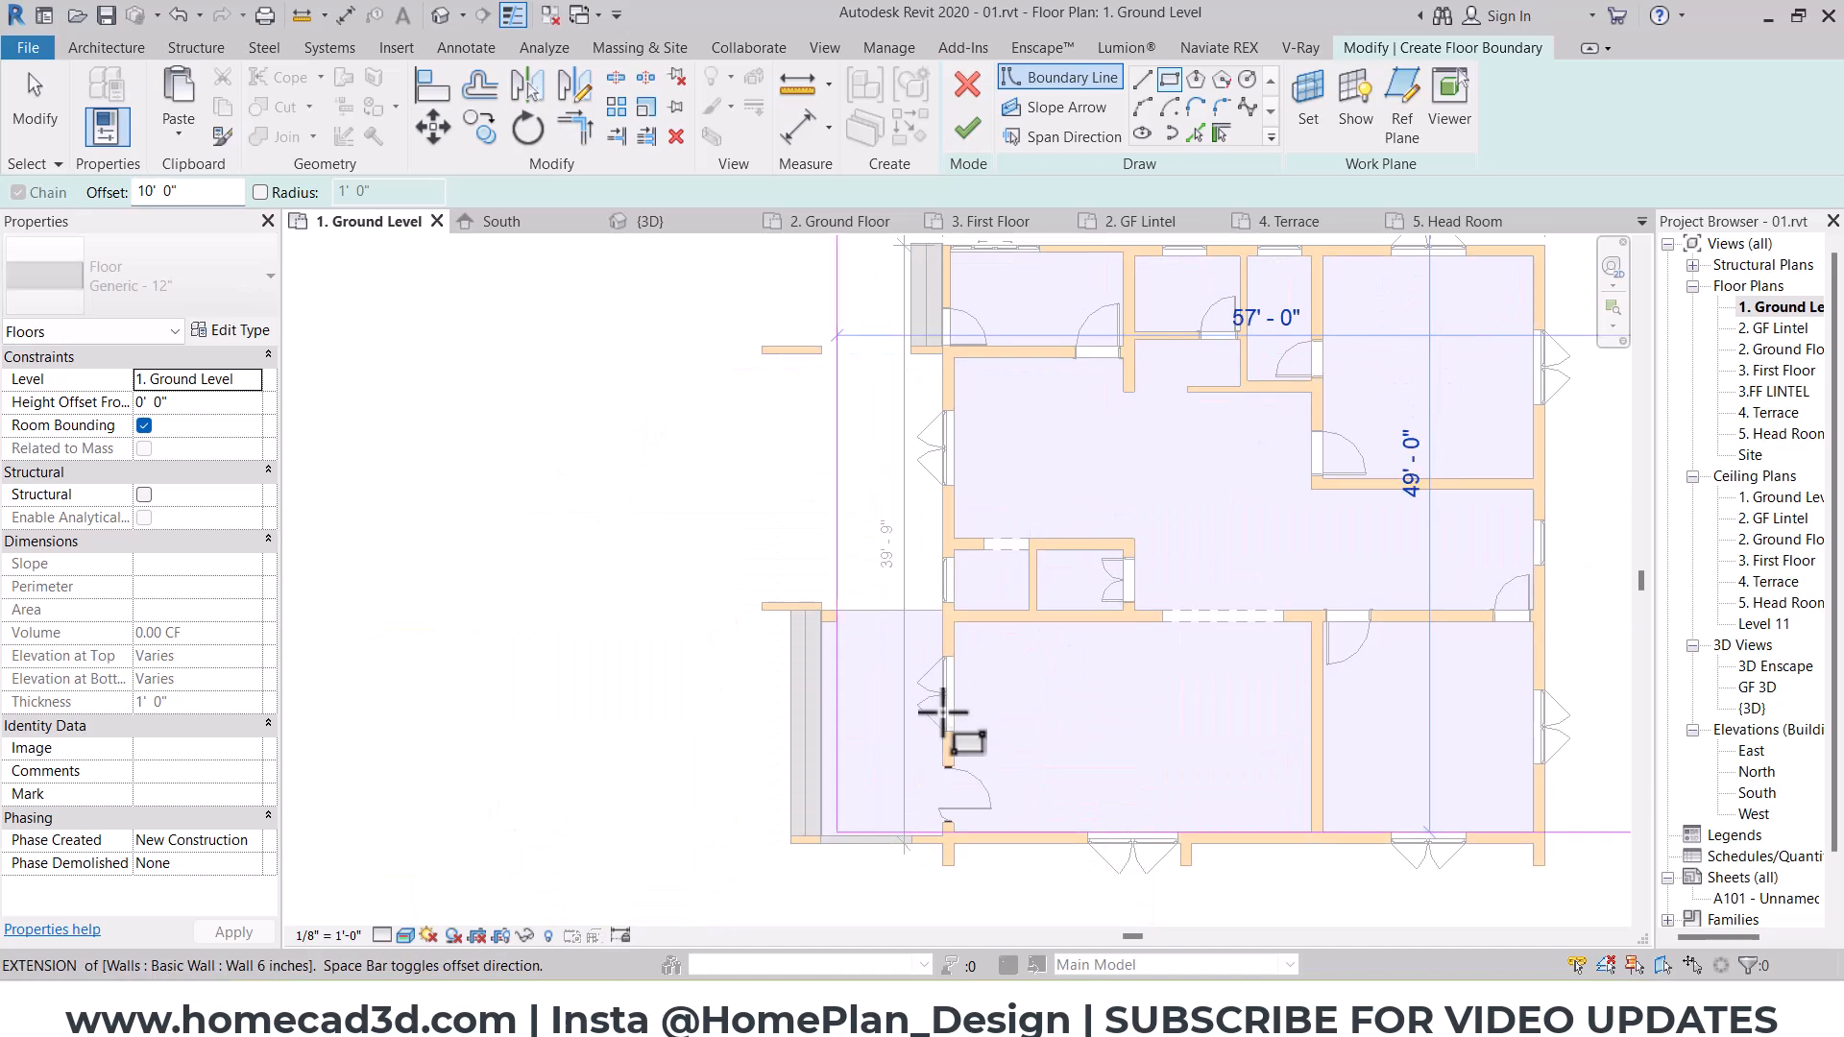
pyautogui.click(794, 845)
pyautogui.scroll(-3, 759, 715)
pyautogui.moveTo(756, 715); pyautogui.dragTo(1012, 690, button='middle')
pyautogui.press('Escape')
pyautogui.press('Escape')
# Step: Set the west boundary line 50' from the house's west wall and finish the floor
pyautogui.click(970, 557)
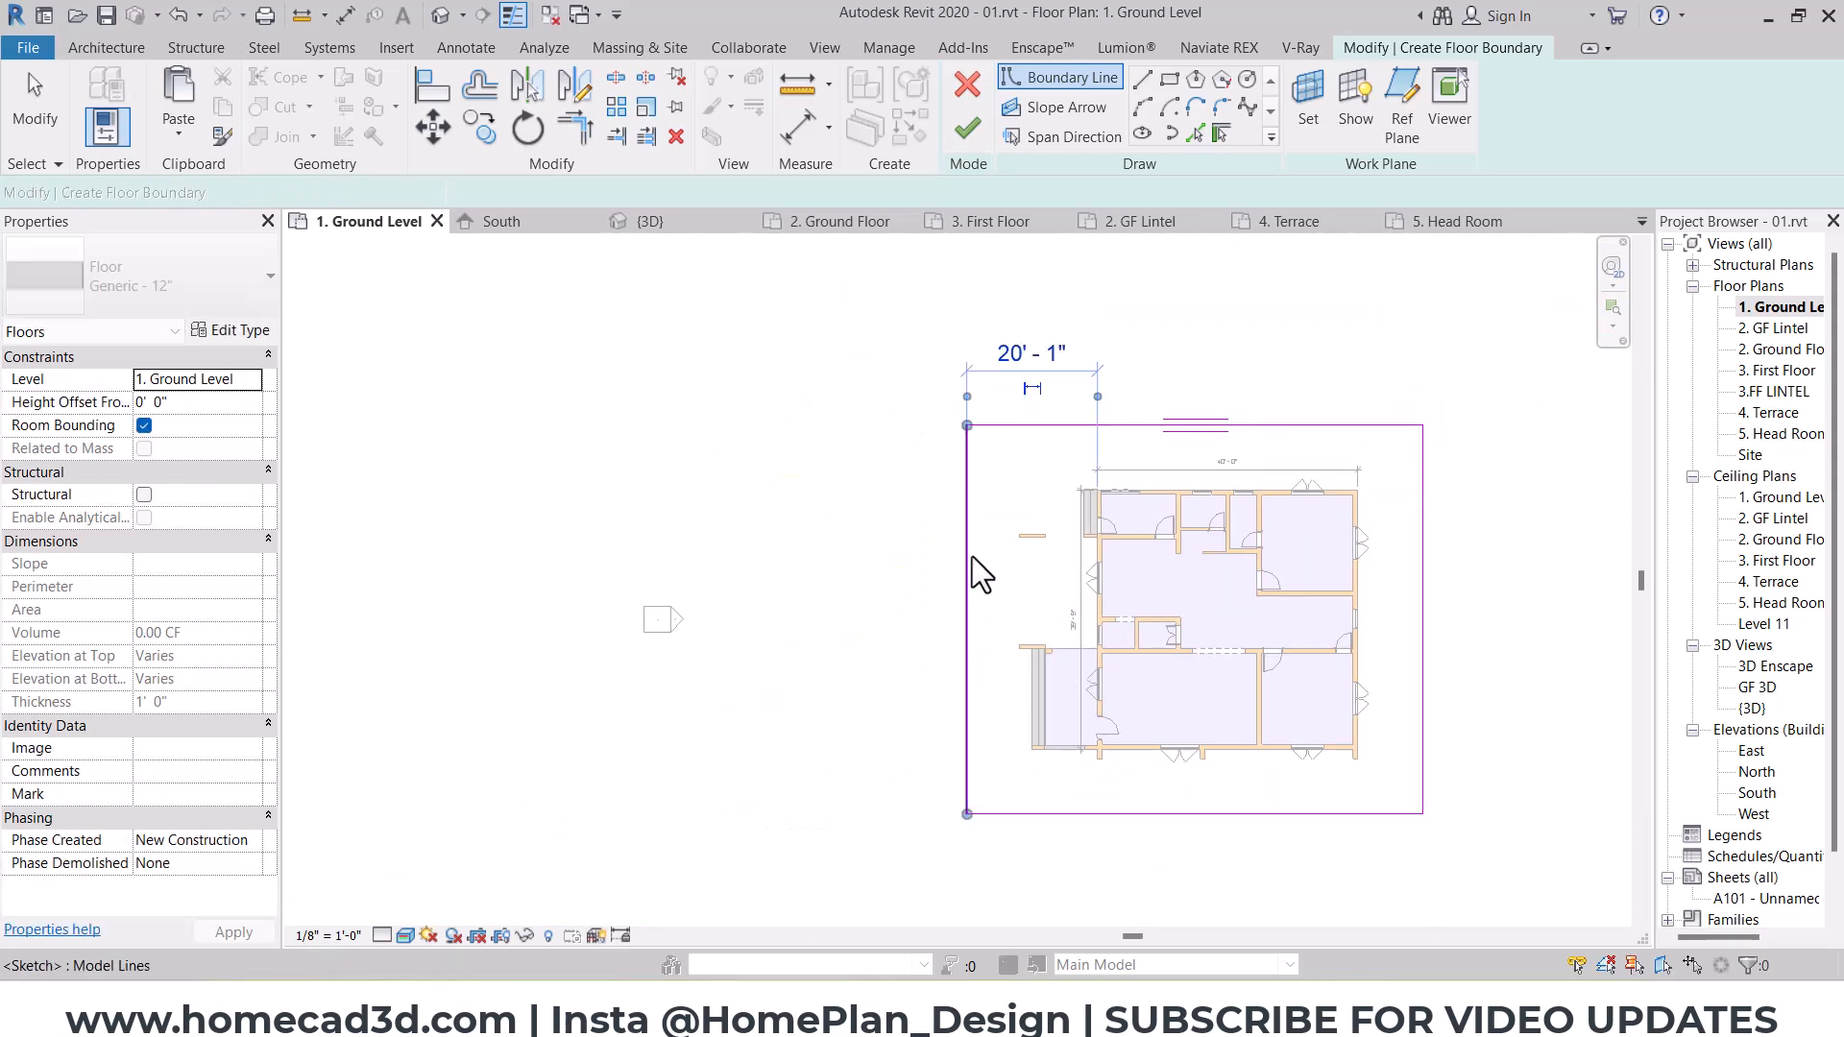
pyautogui.click(1030, 357)
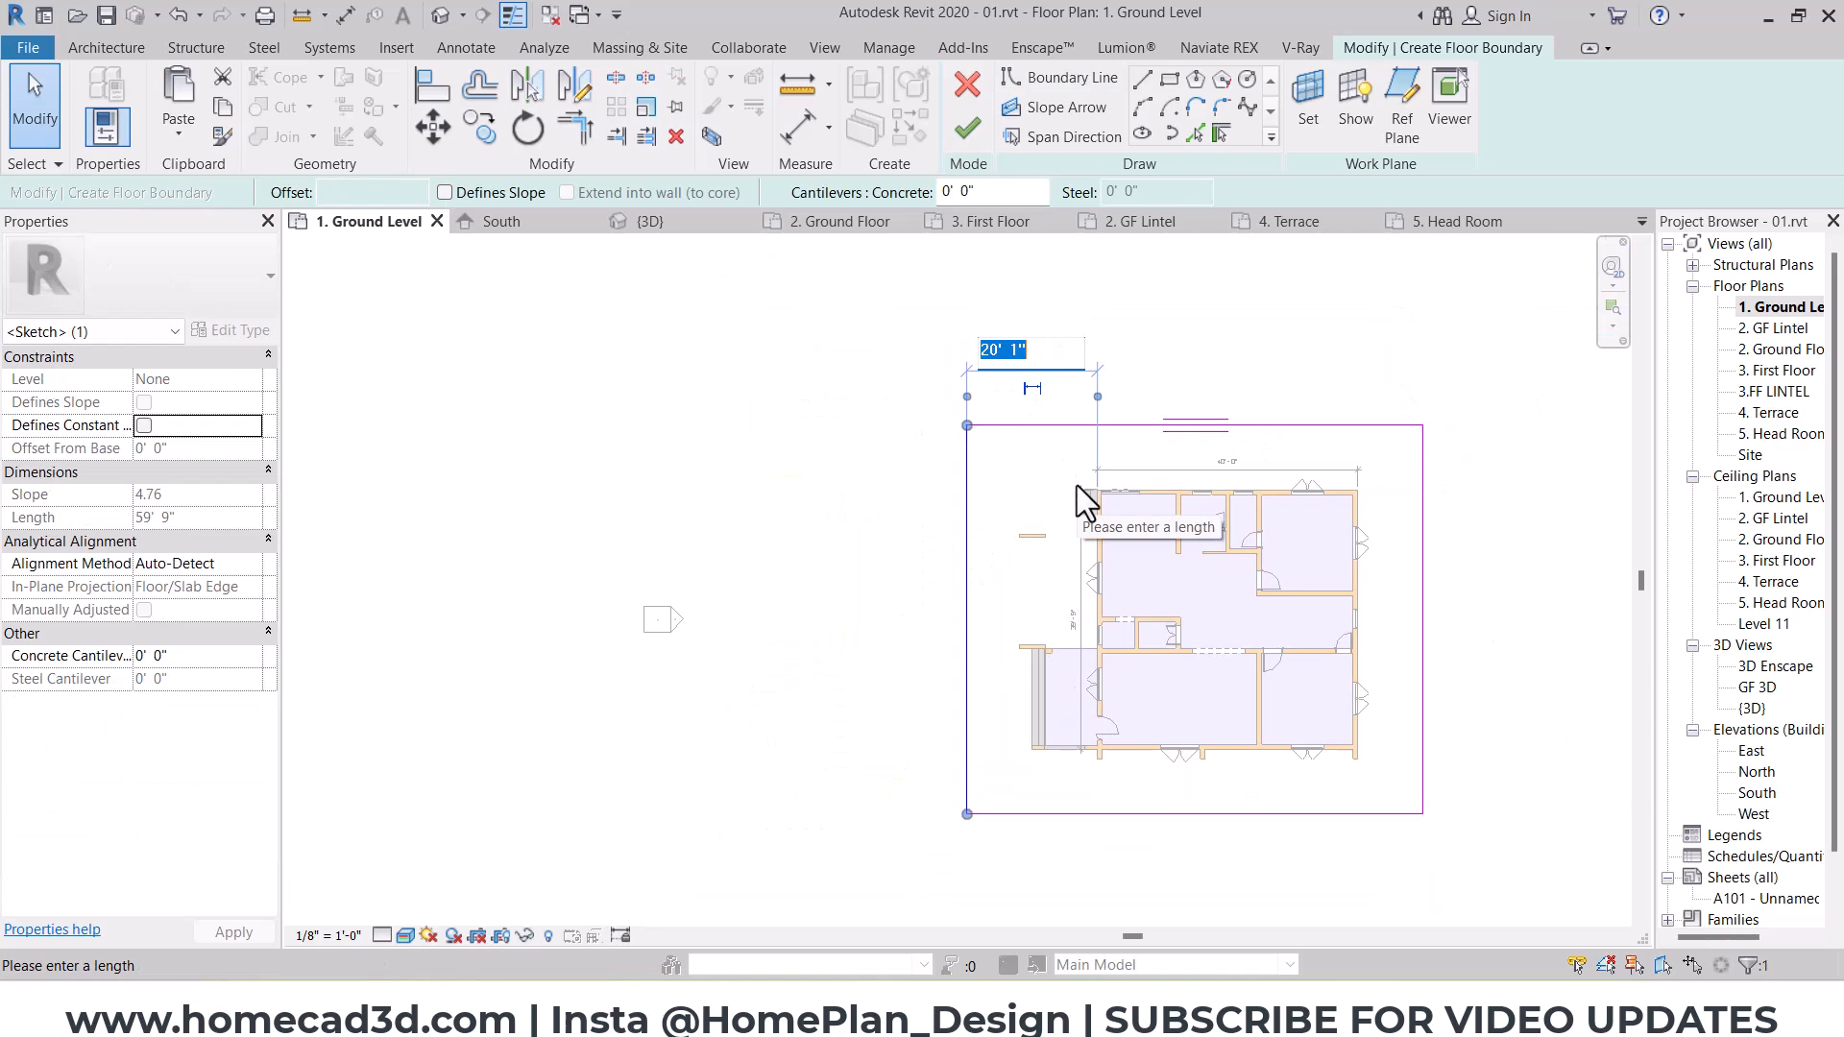
pyautogui.write('50')
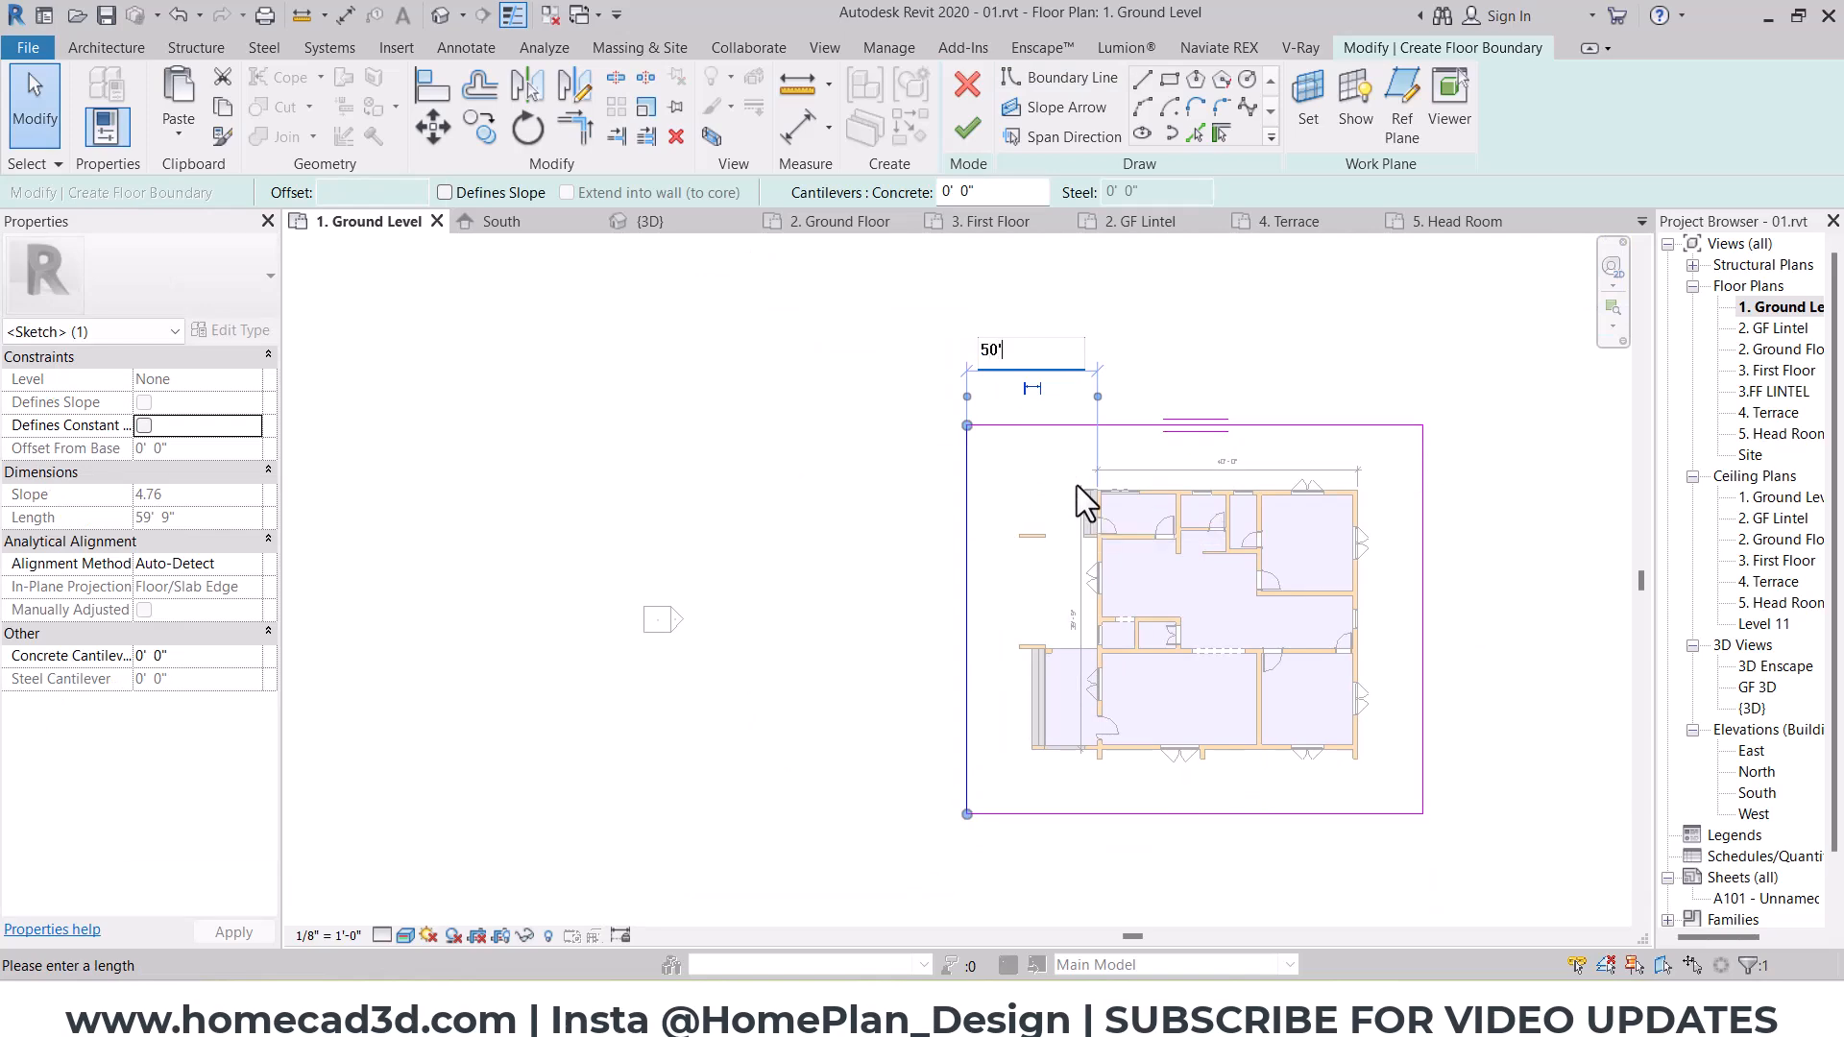
pyautogui.press('Return')
pyautogui.click(1029, 267)
pyautogui.click(970, 133)
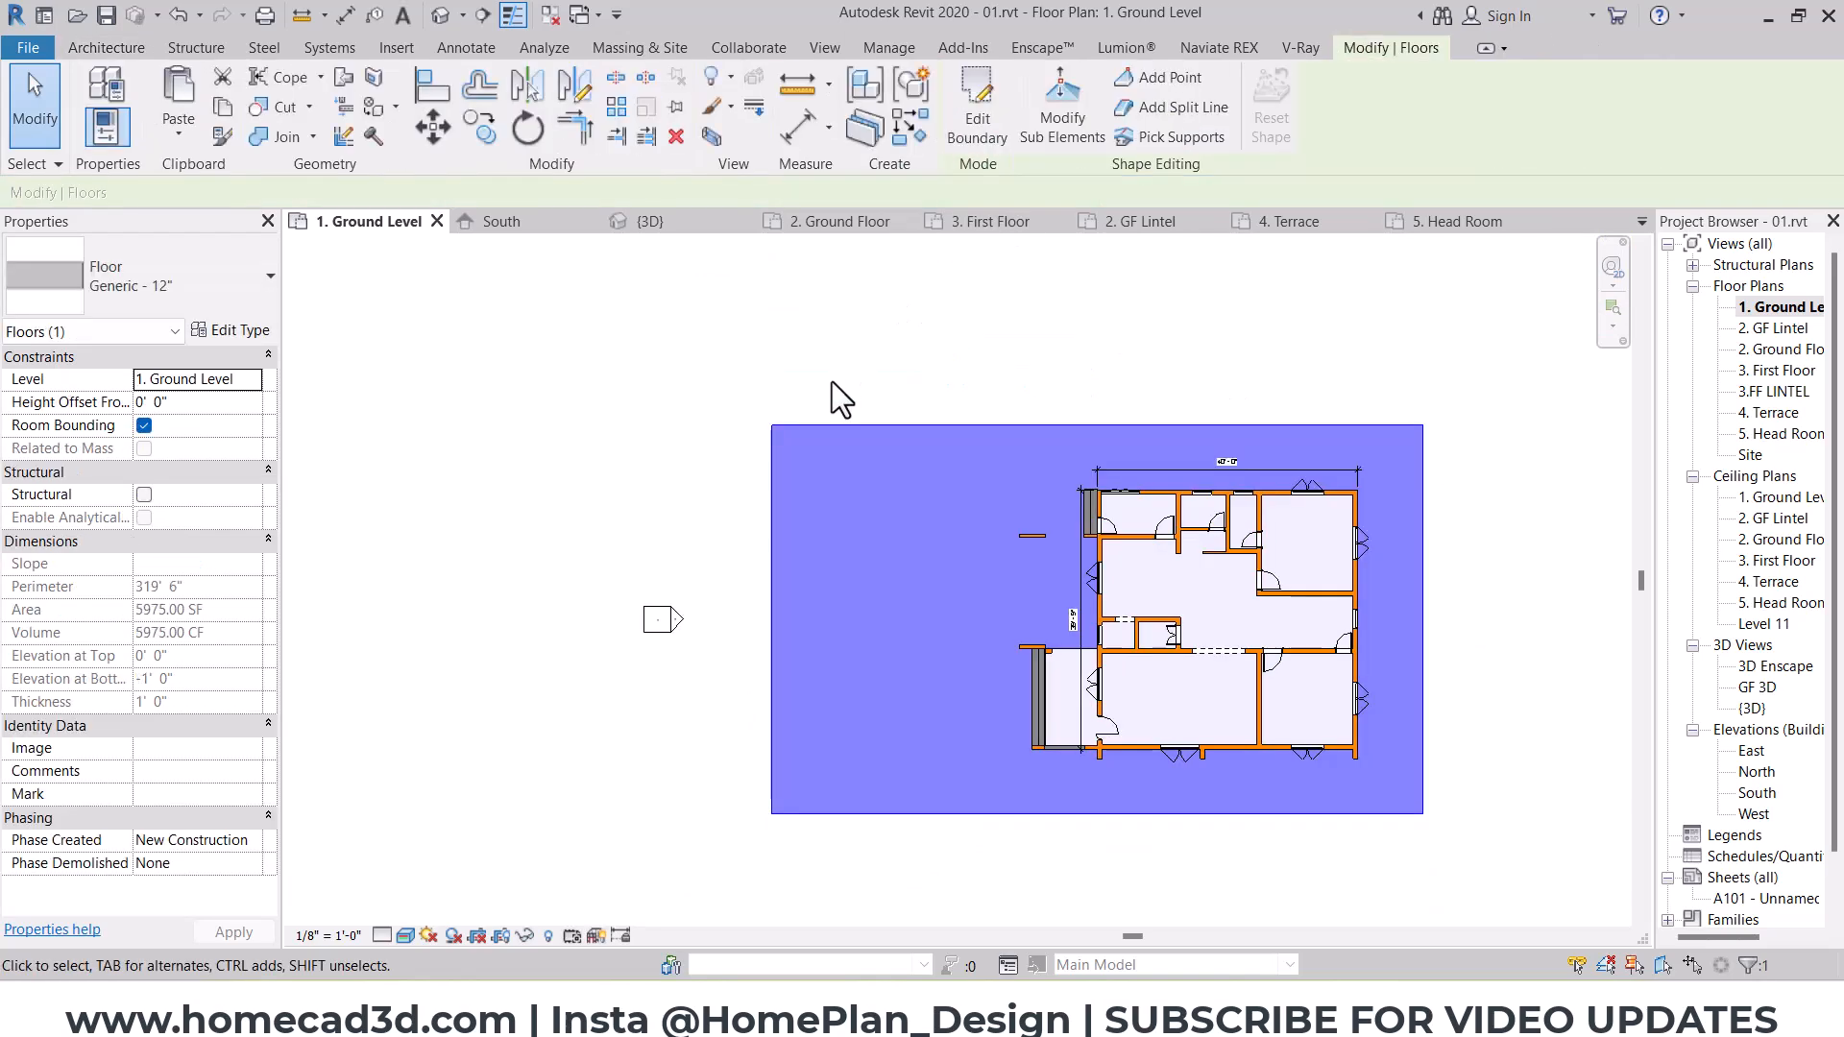
# Step: Copy the plot floor northward so the copy adjoins its north edge
pyautogui.scroll(-1, 815, 408)
pyautogui.press('c')
pyautogui.press('o')
pyautogui.click(1273, 714)
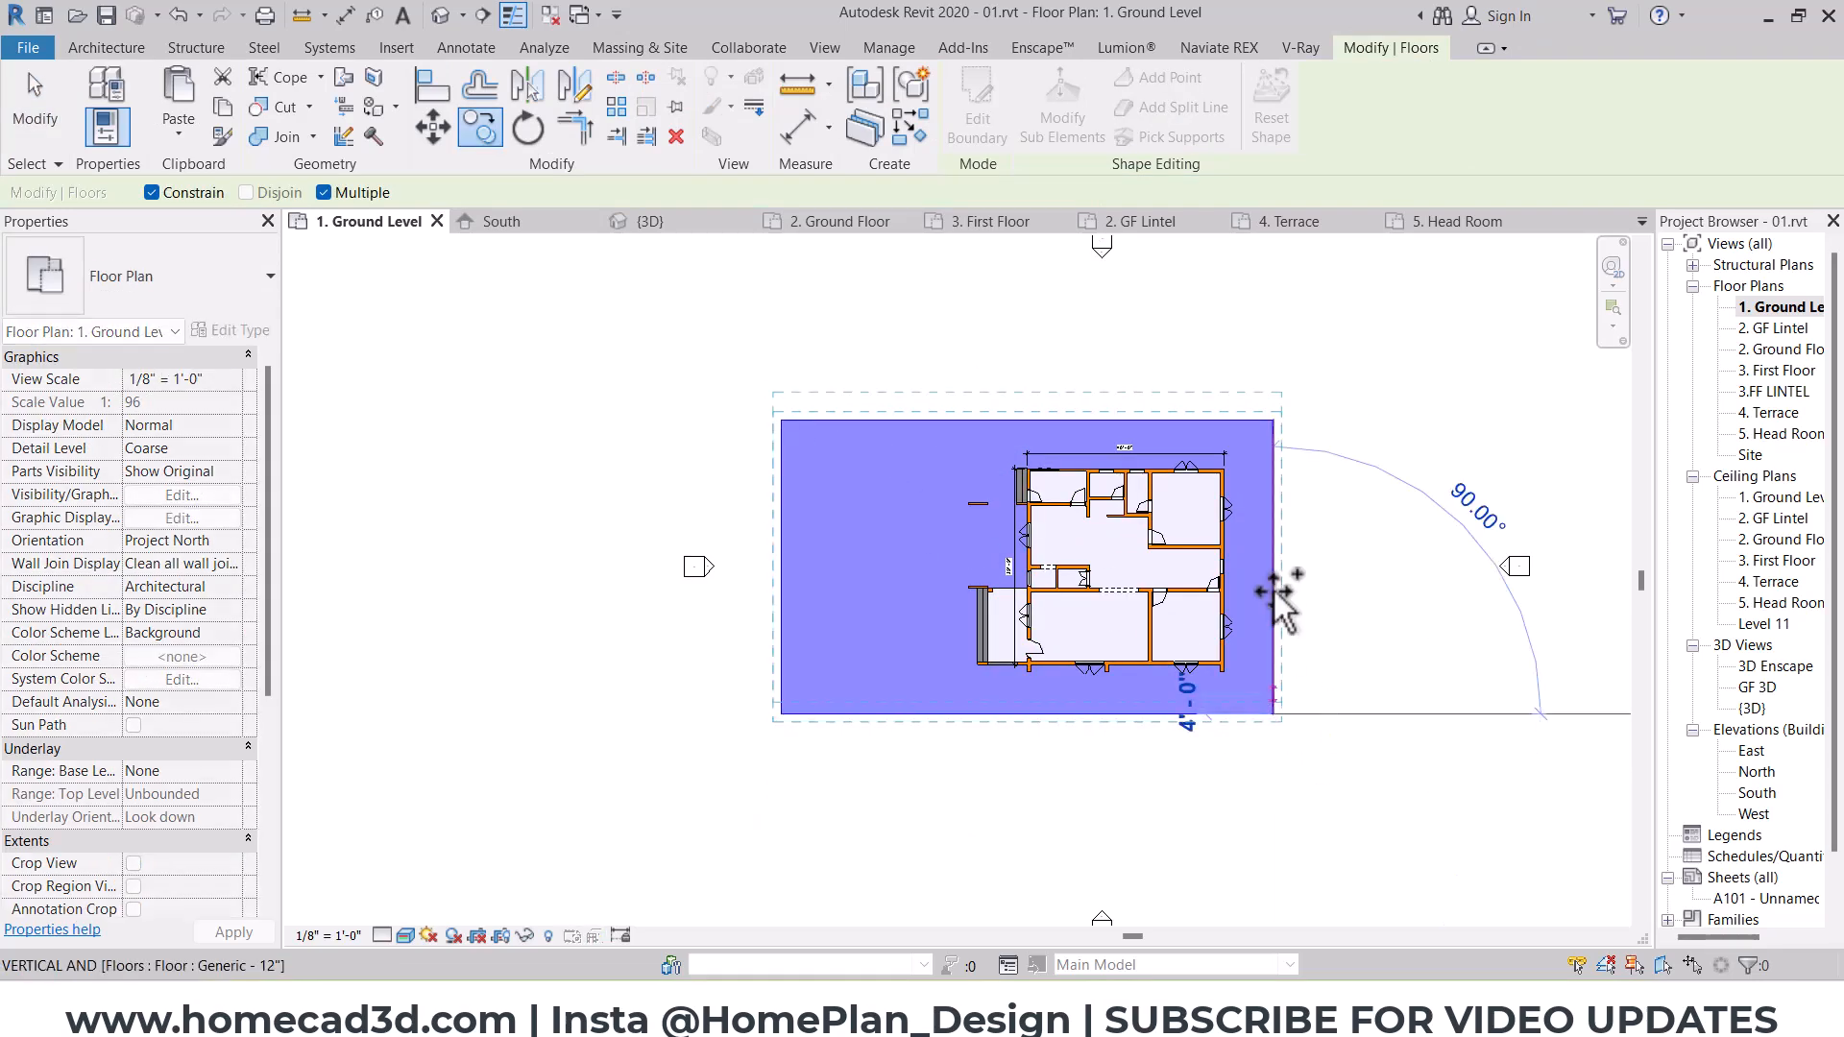
pyautogui.click(1274, 419)
pyautogui.scroll(-2, 1249, 453)
pyautogui.moveTo(1191, 628); pyautogui.dragTo(1151, 730, button='middle')
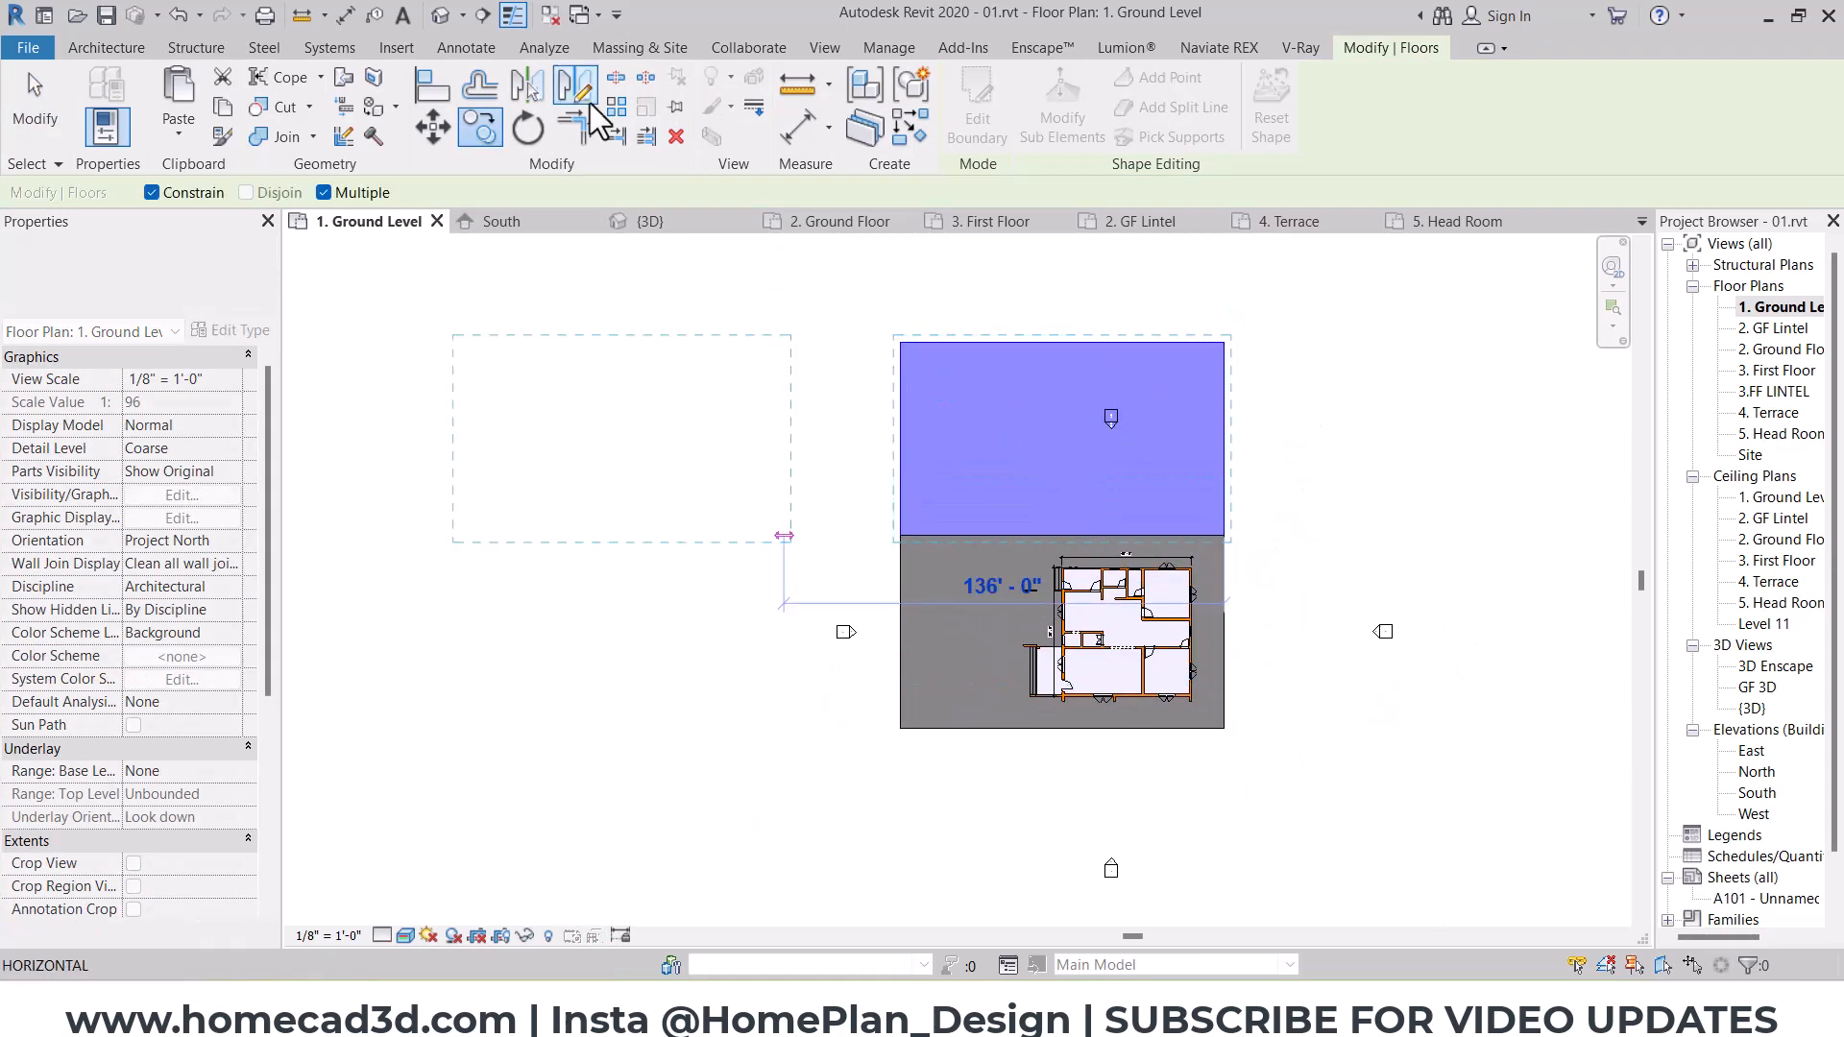
pyautogui.press('Escape')
# Step: Copy the northern floor southward so the copy adjoins the house plot's south edge
pyautogui.click(478, 129)
pyautogui.click(1224, 343)
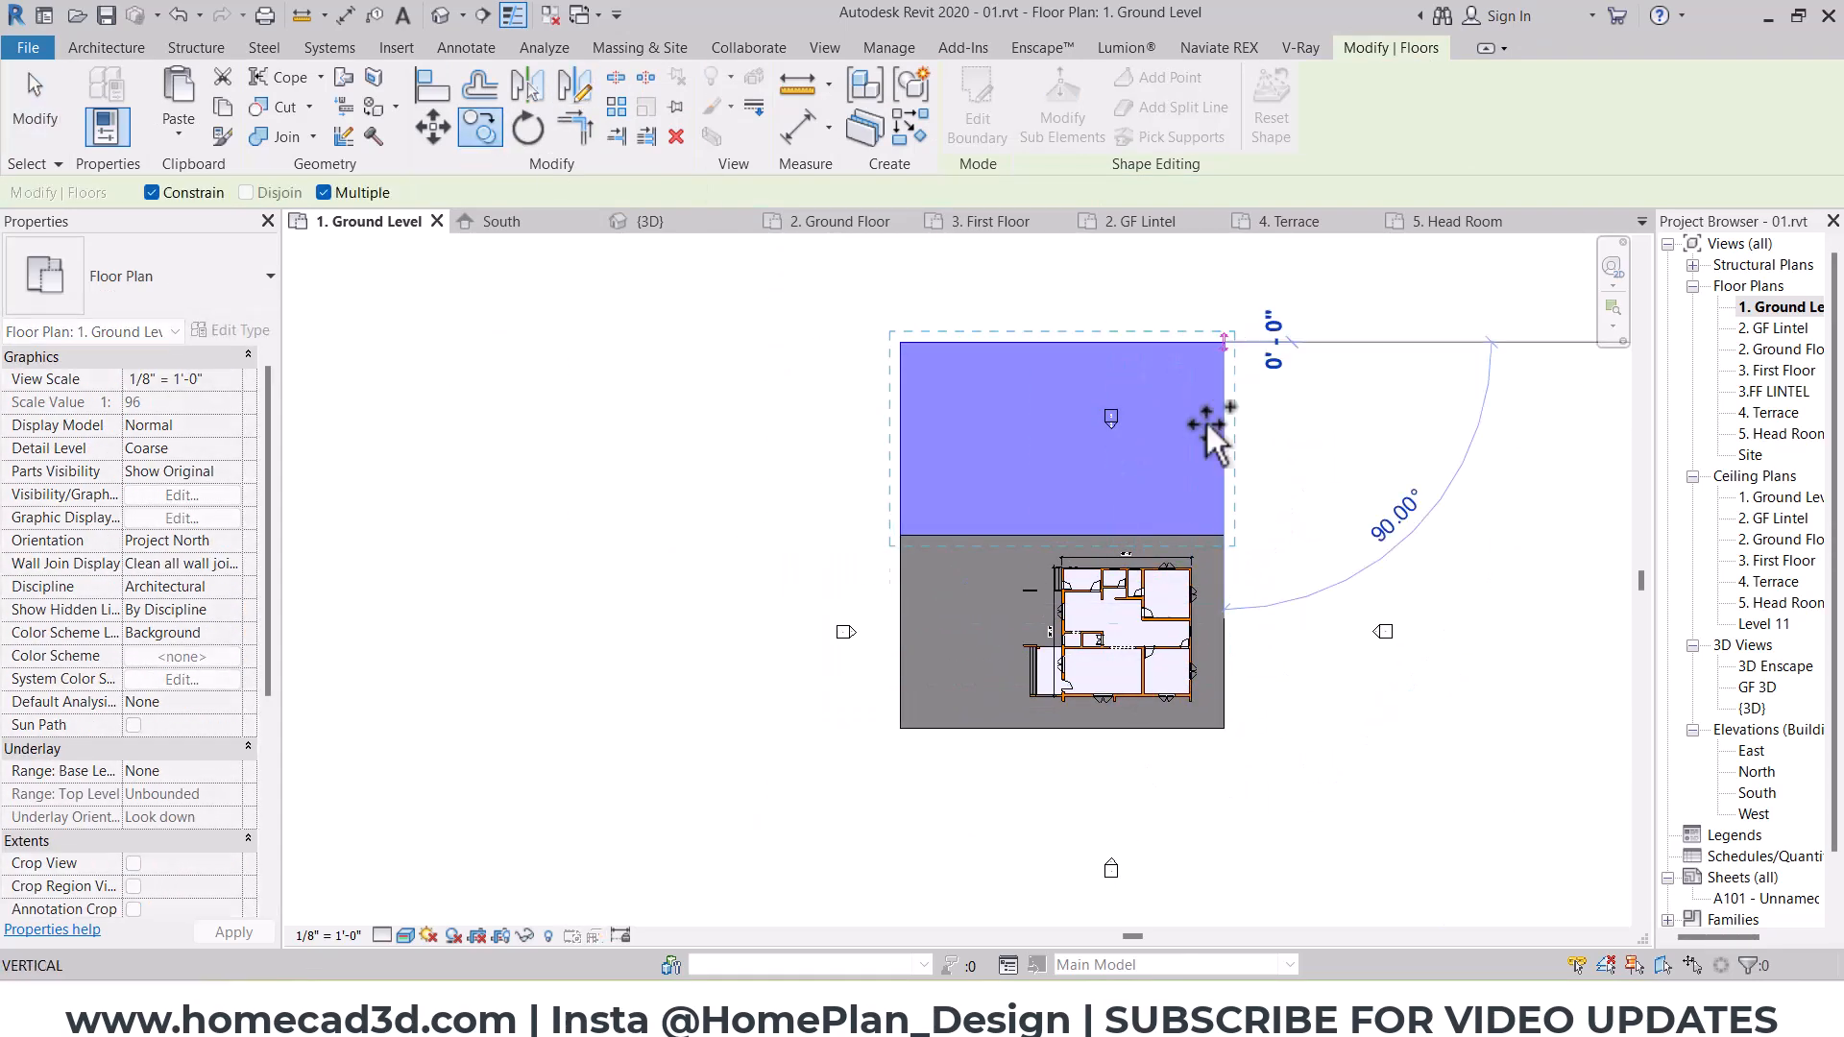
pyautogui.click(1225, 729)
pyautogui.moveTo(1138, 661); pyautogui.dragTo(1057, 519, button='middle')
pyautogui.press('Escape')
# Step: Copy the southern floor eastward so the copy adjoins its east edge
pyautogui.click(478, 130)
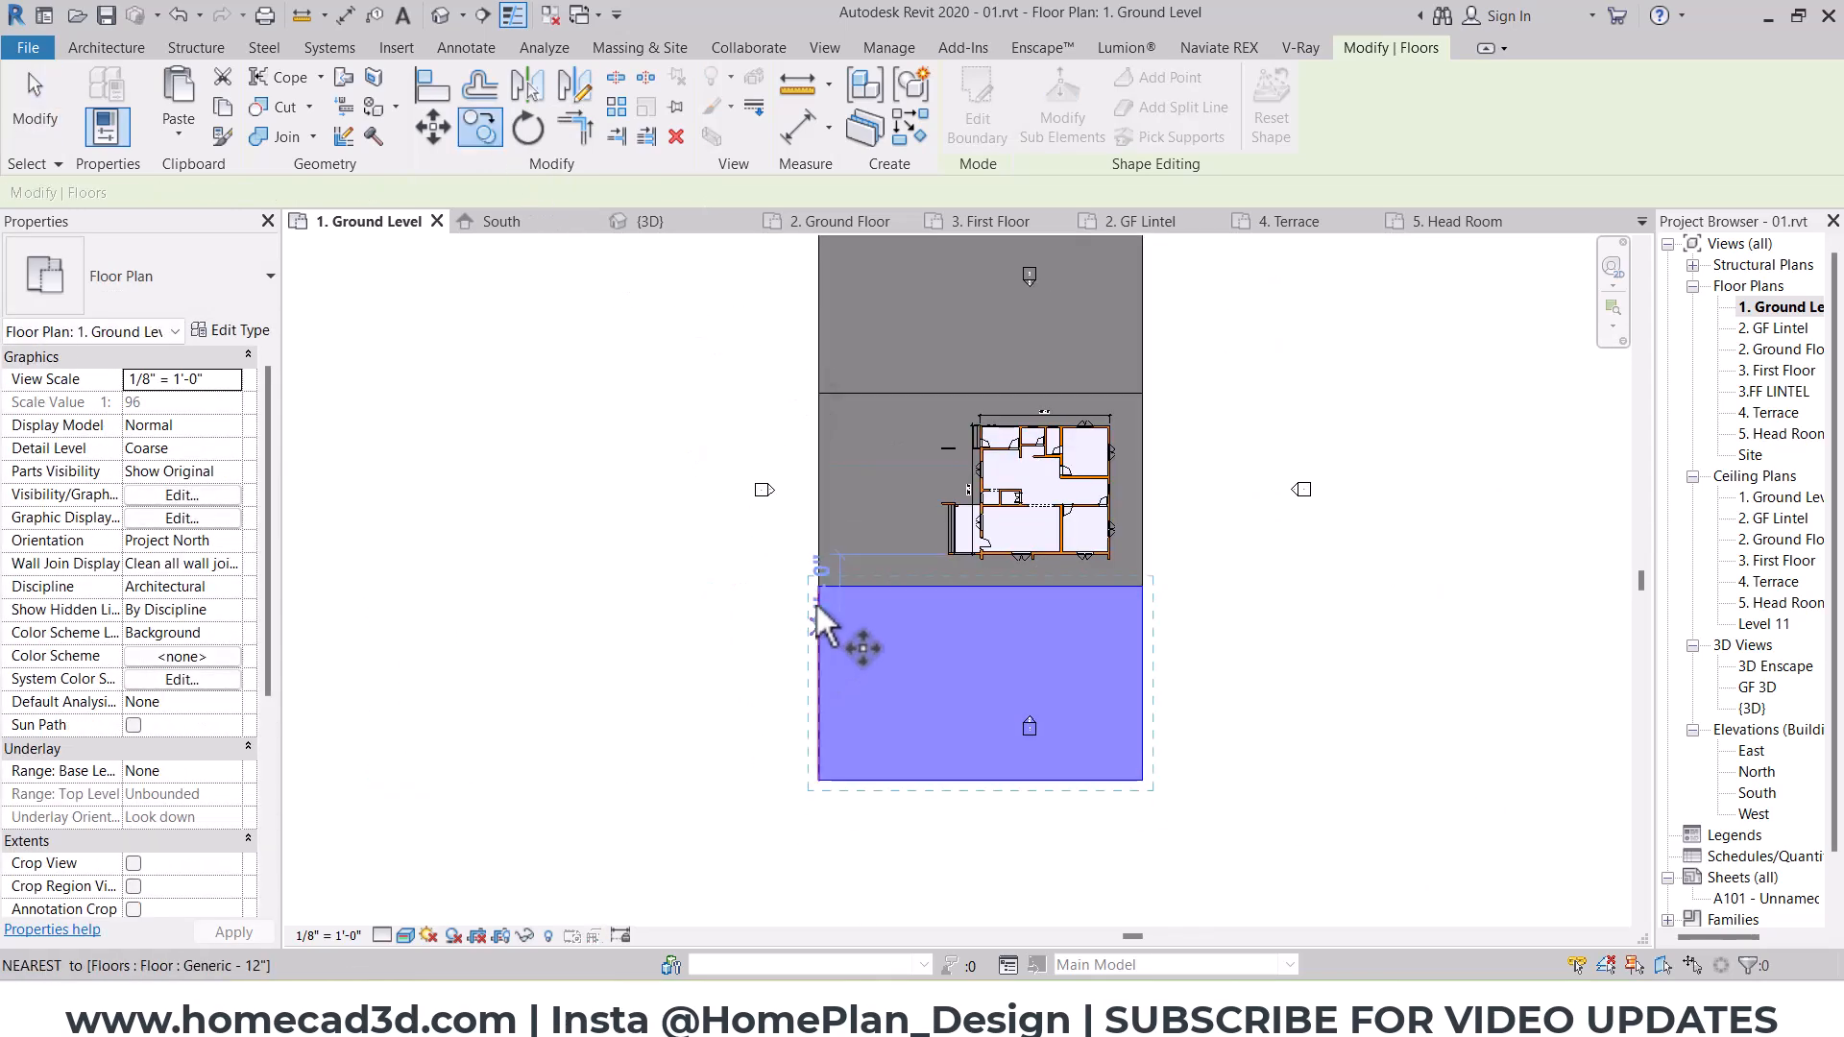
pyautogui.click(819, 600)
pyautogui.click(1138, 600)
pyautogui.moveTo(1138, 605); pyautogui.dragTo(898, 682, button='middle')
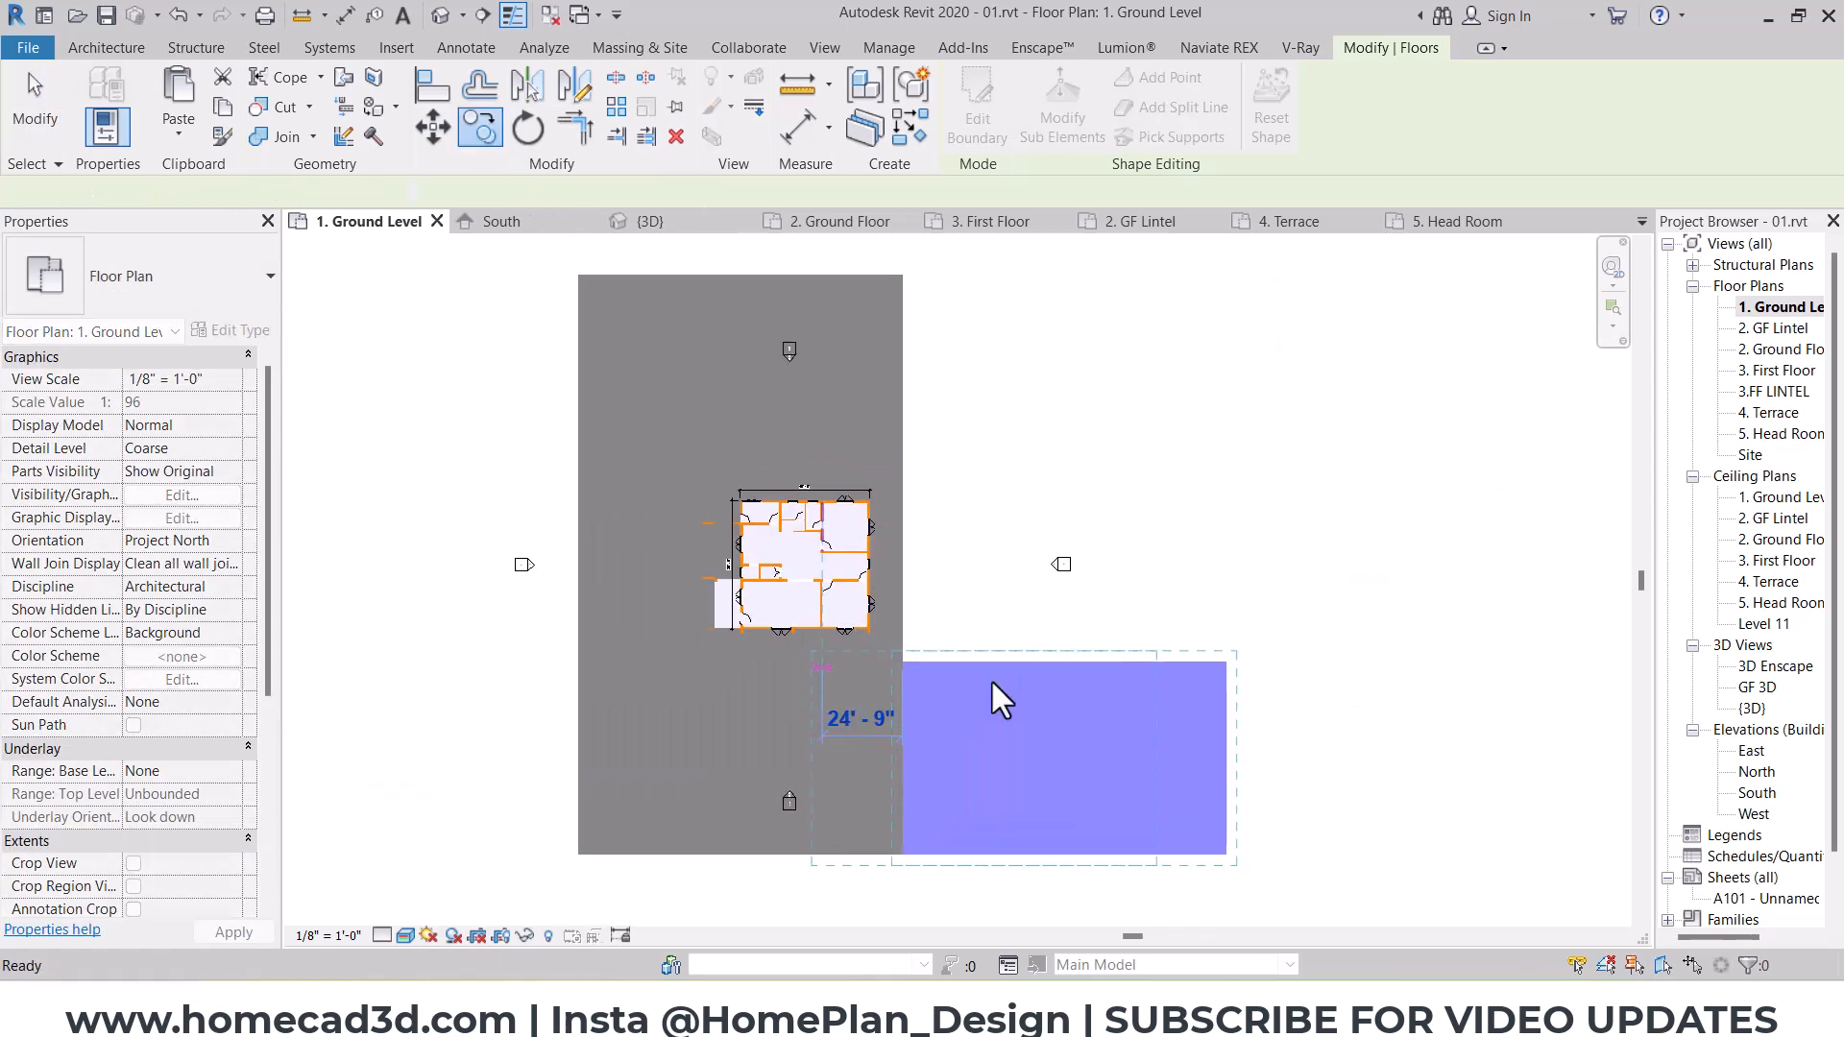
# Step: Align the eastern floor's north boundary with the northern floor's top edge and finish the boundary edit
pyautogui.click(430, 88)
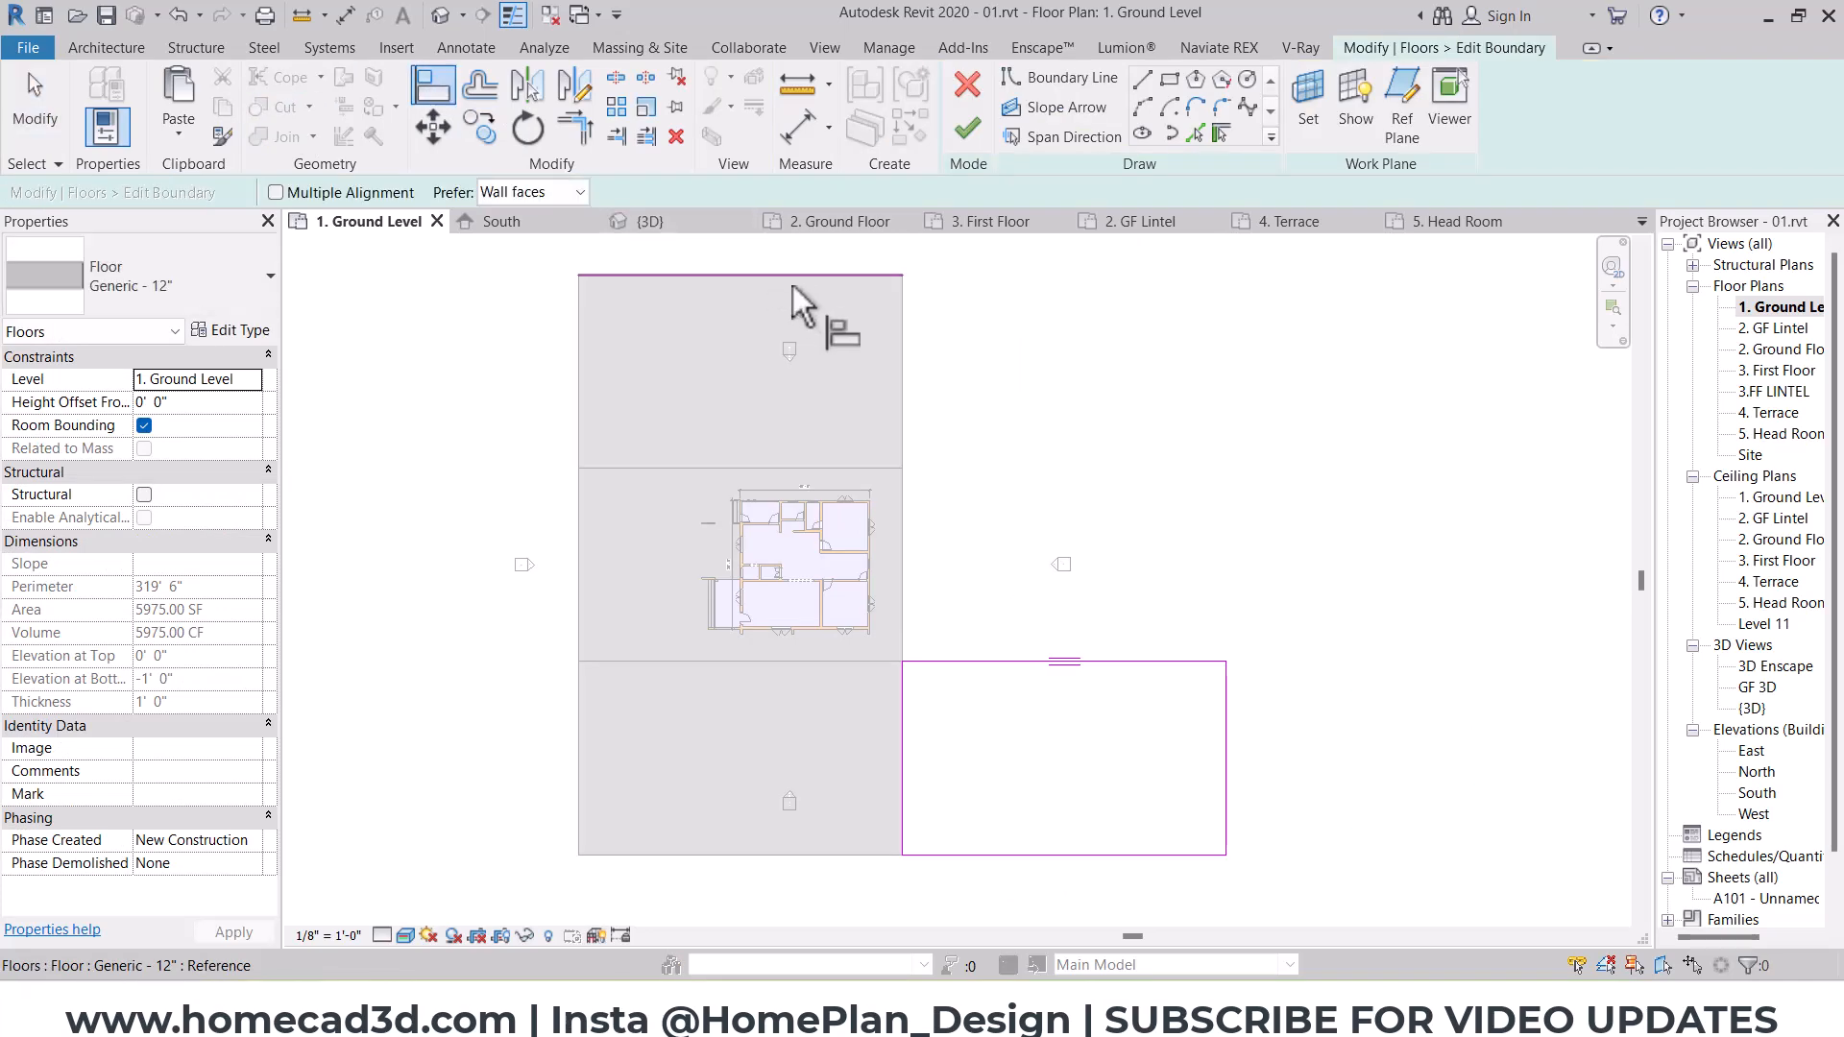
pyautogui.click(990, 658)
pyautogui.press('Escape')
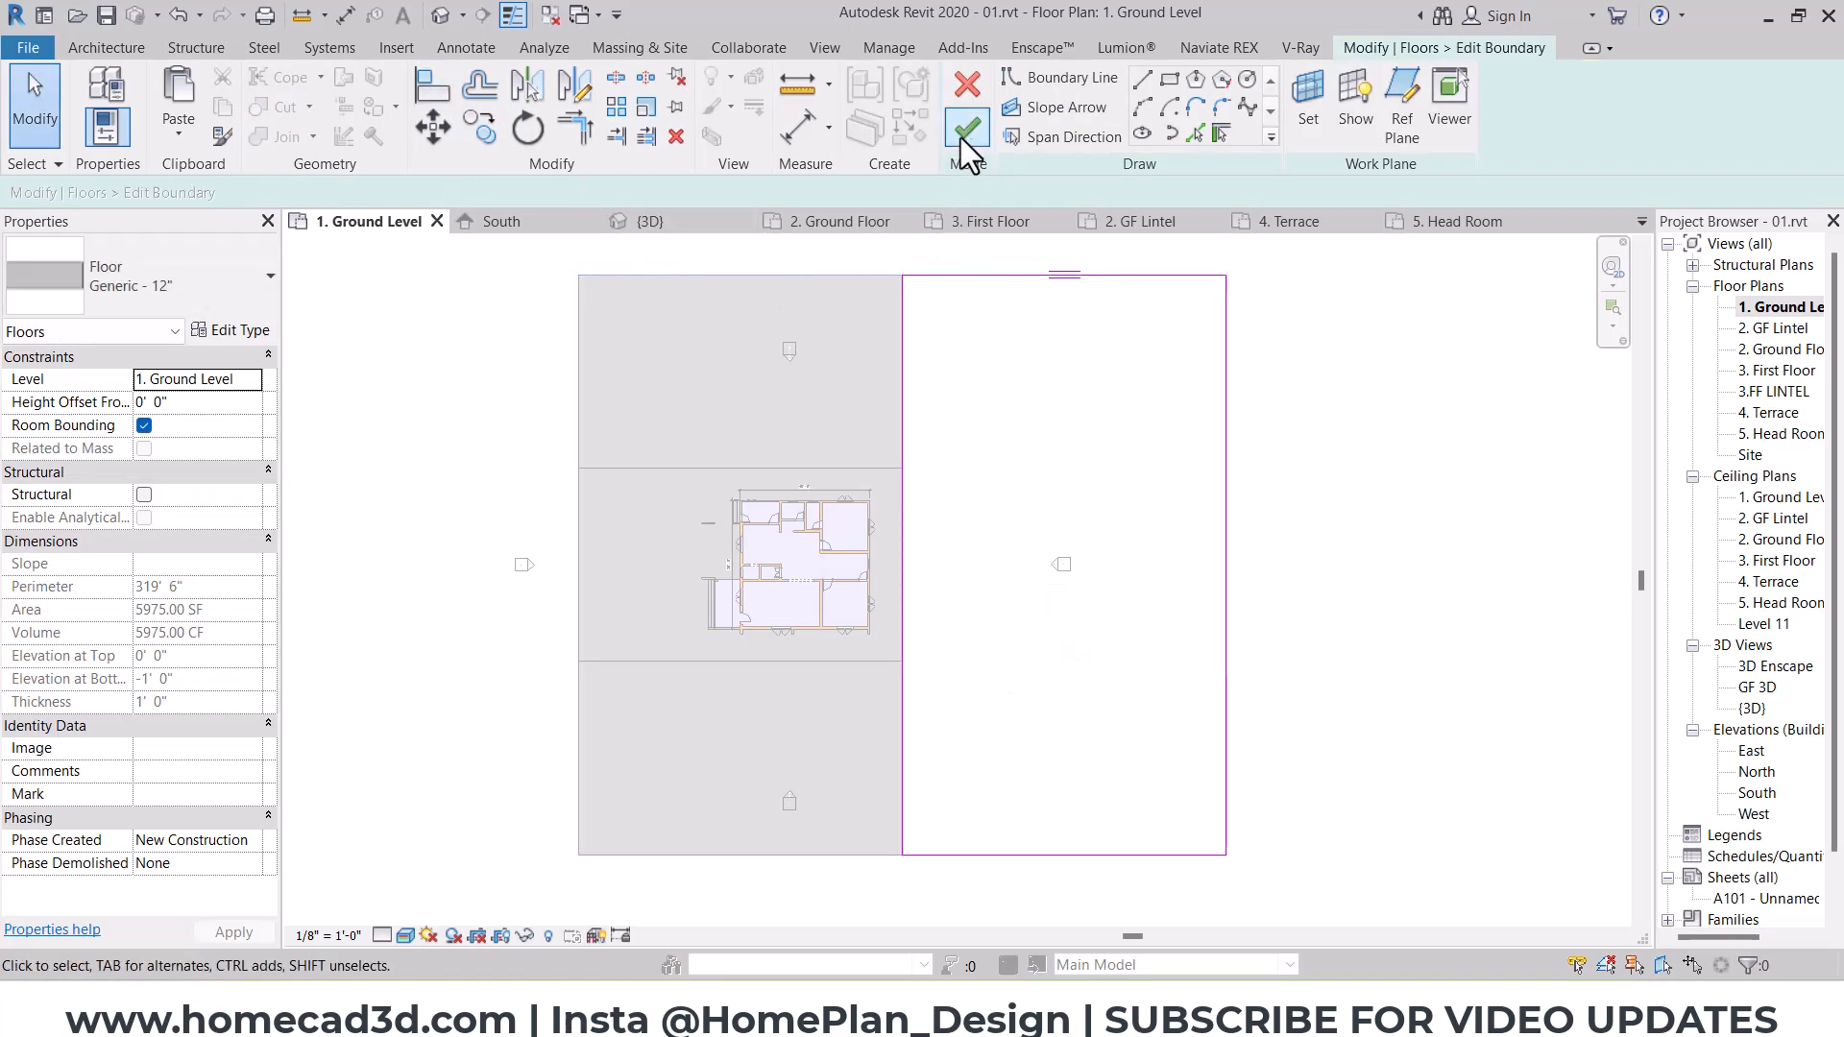
pyautogui.moveTo(902, 263); pyautogui.dragTo(1044, 263, button='middle')
pyautogui.click(969, 125)
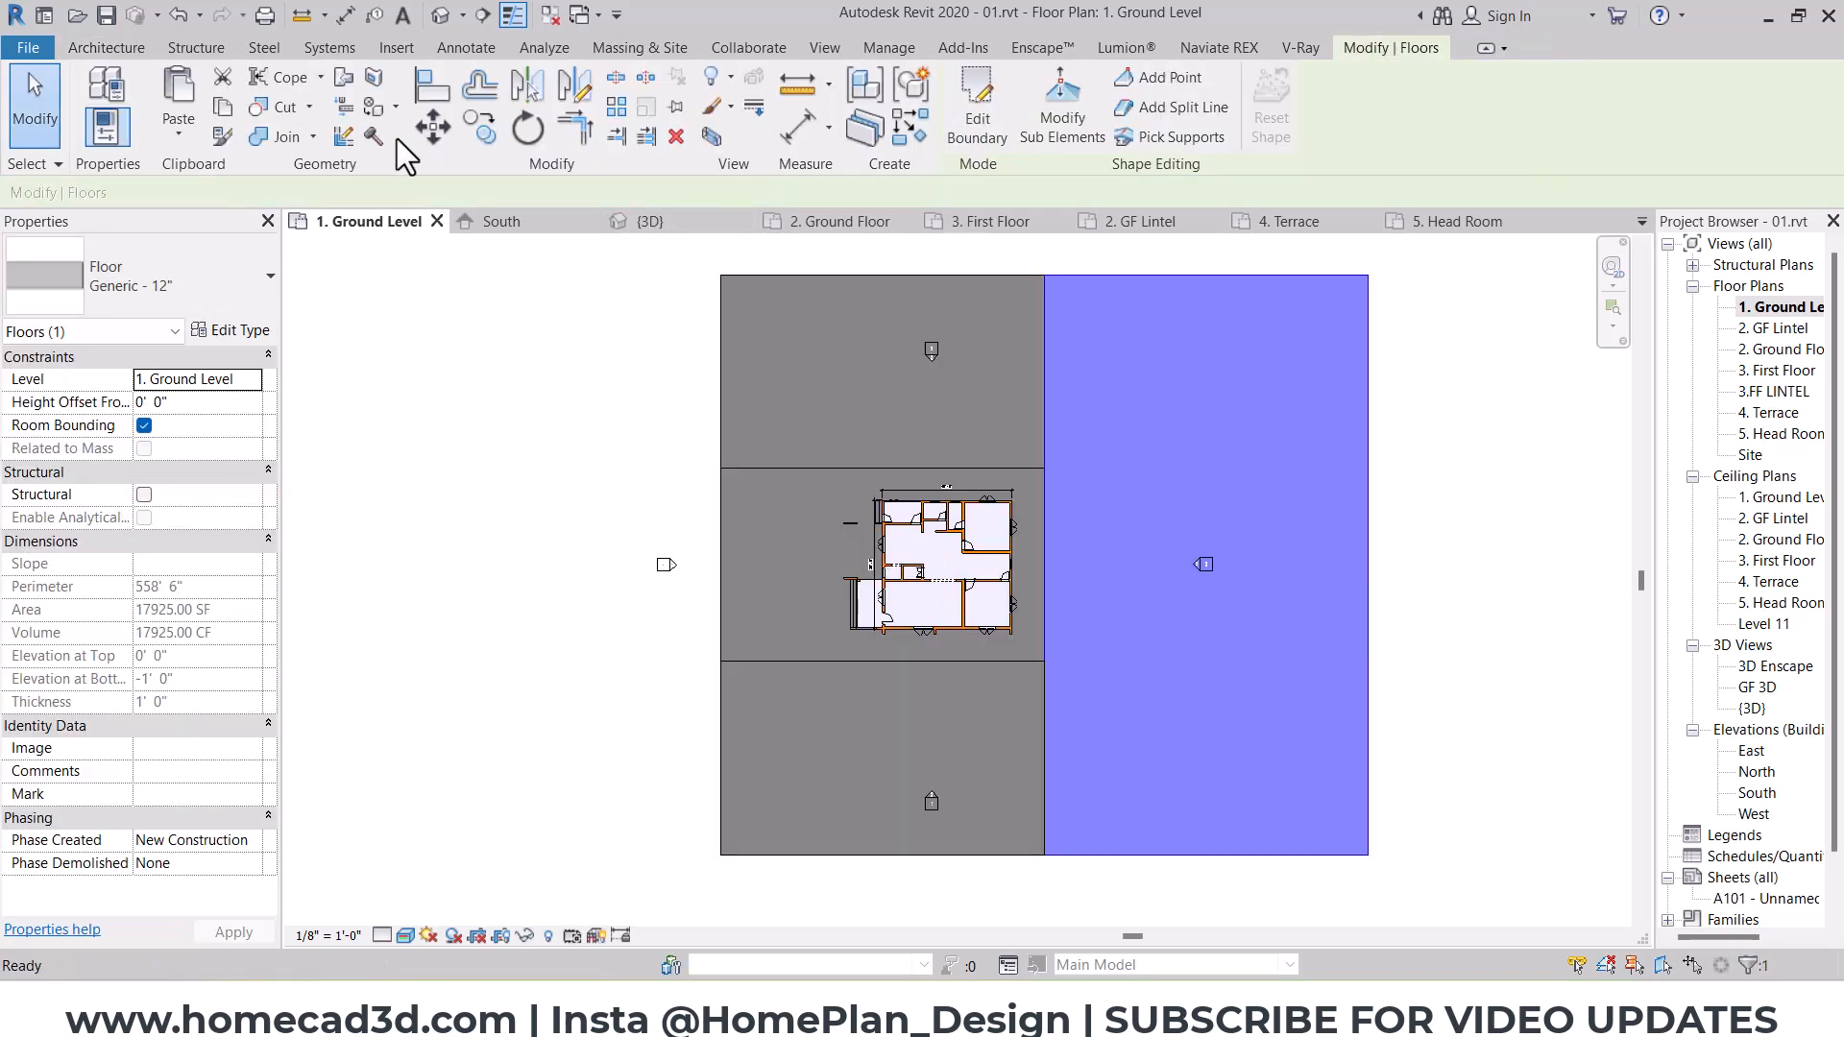
# Step: Copy the full-height eastern floor to the west side of the three middle floors
pyautogui.click(1367, 276)
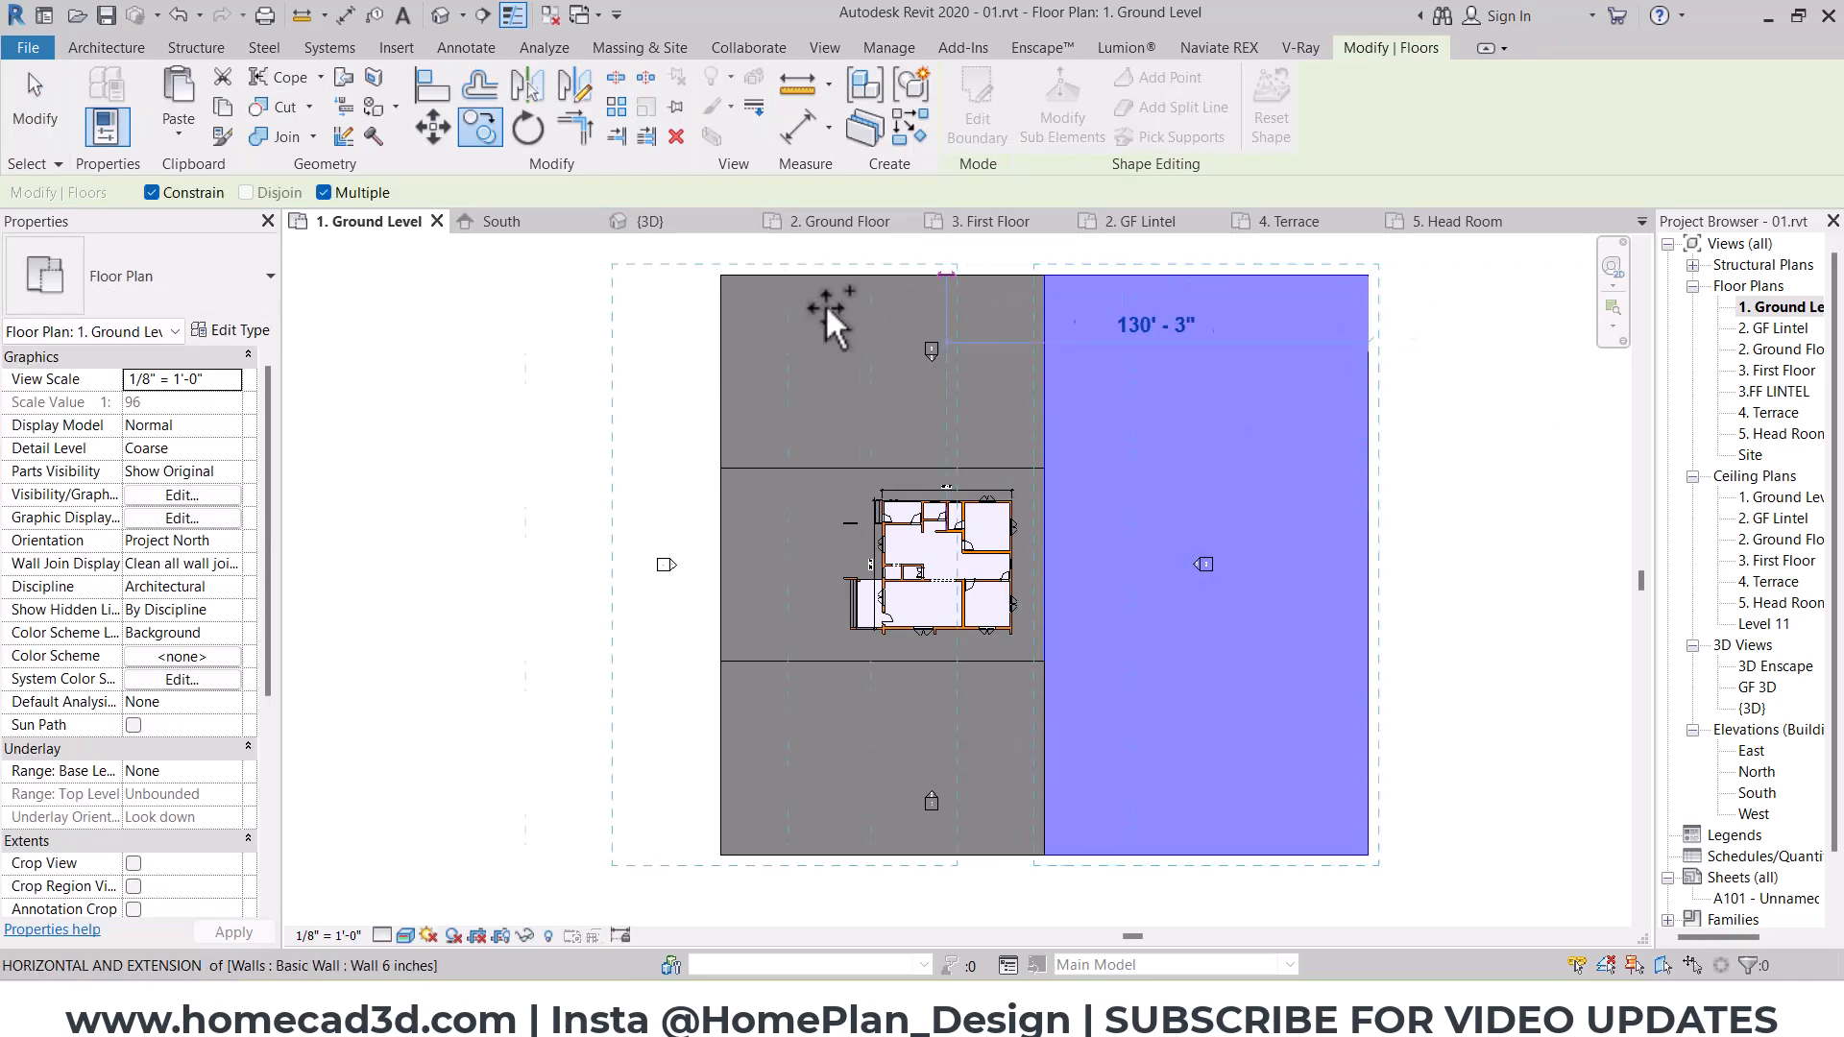
pyautogui.click(719, 281)
pyautogui.scroll(-1, 713, 282)
# Step: Edit the western floor's boundary to a 20' wide road strip and finish it
pyautogui.click(978, 110)
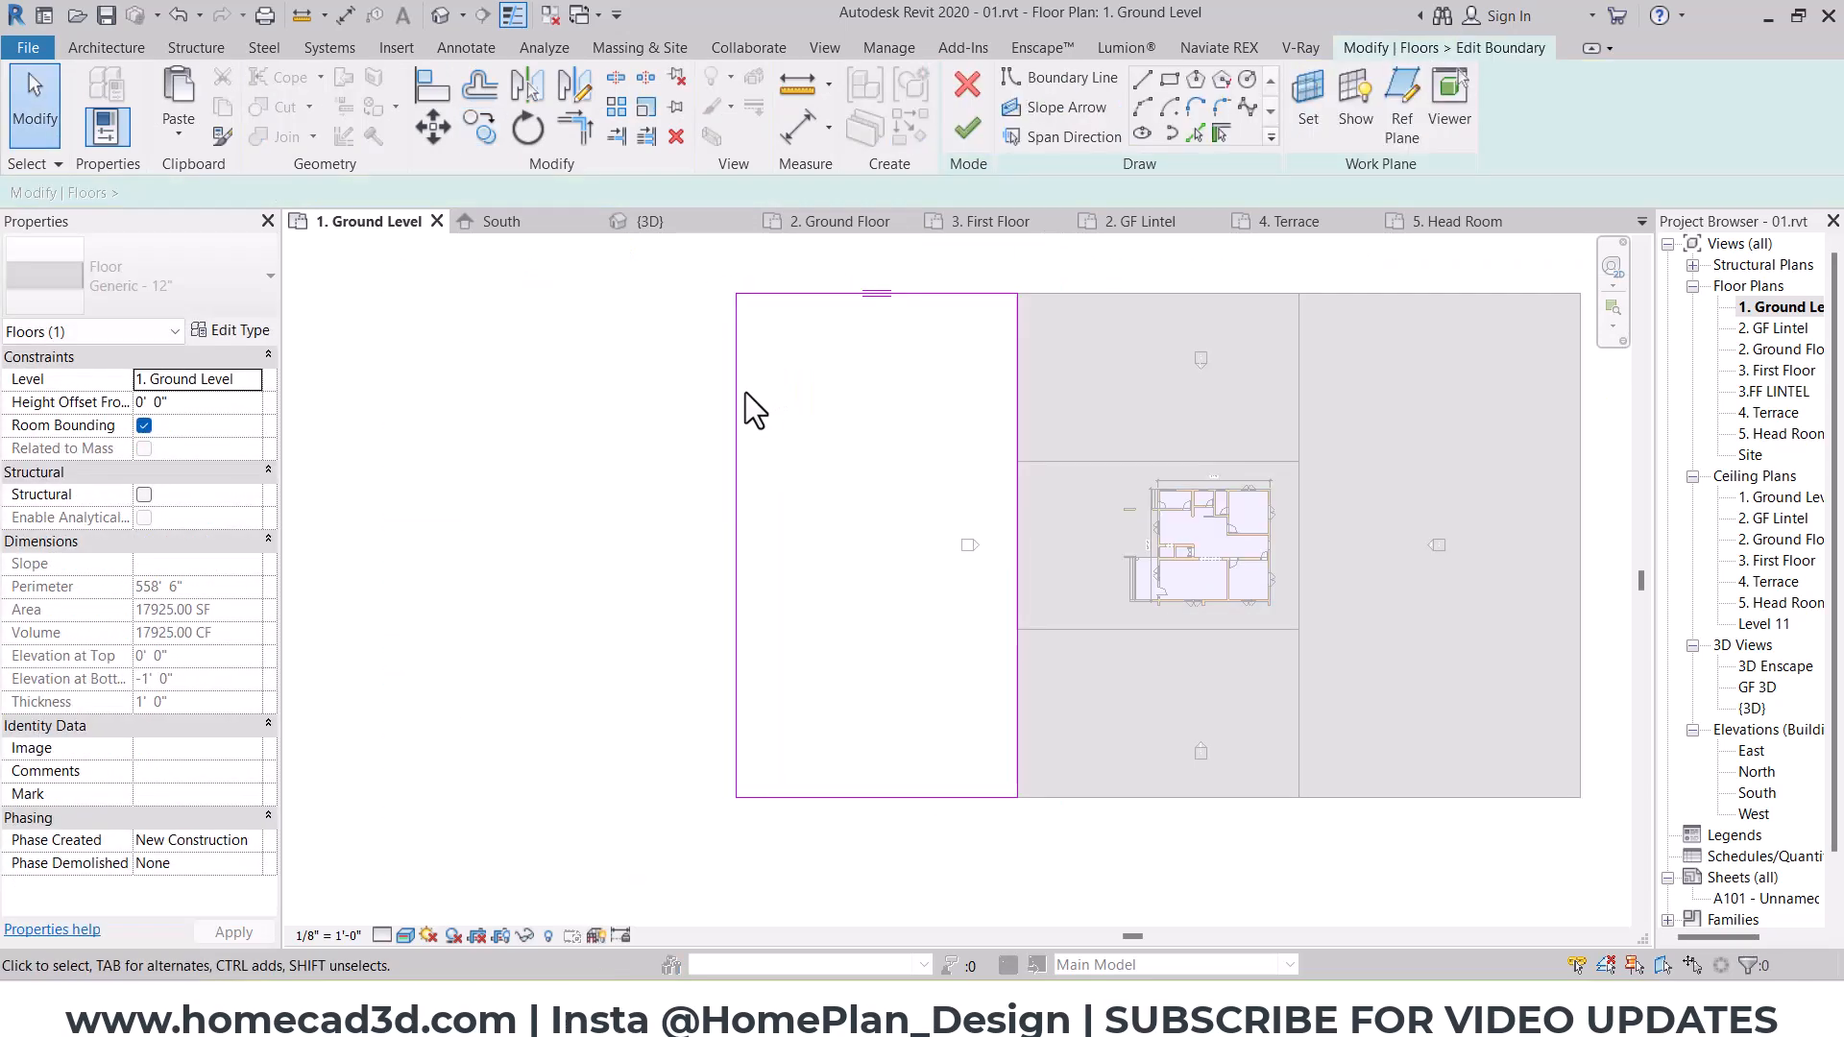
pyautogui.click(736, 392)
pyautogui.click(851, 287)
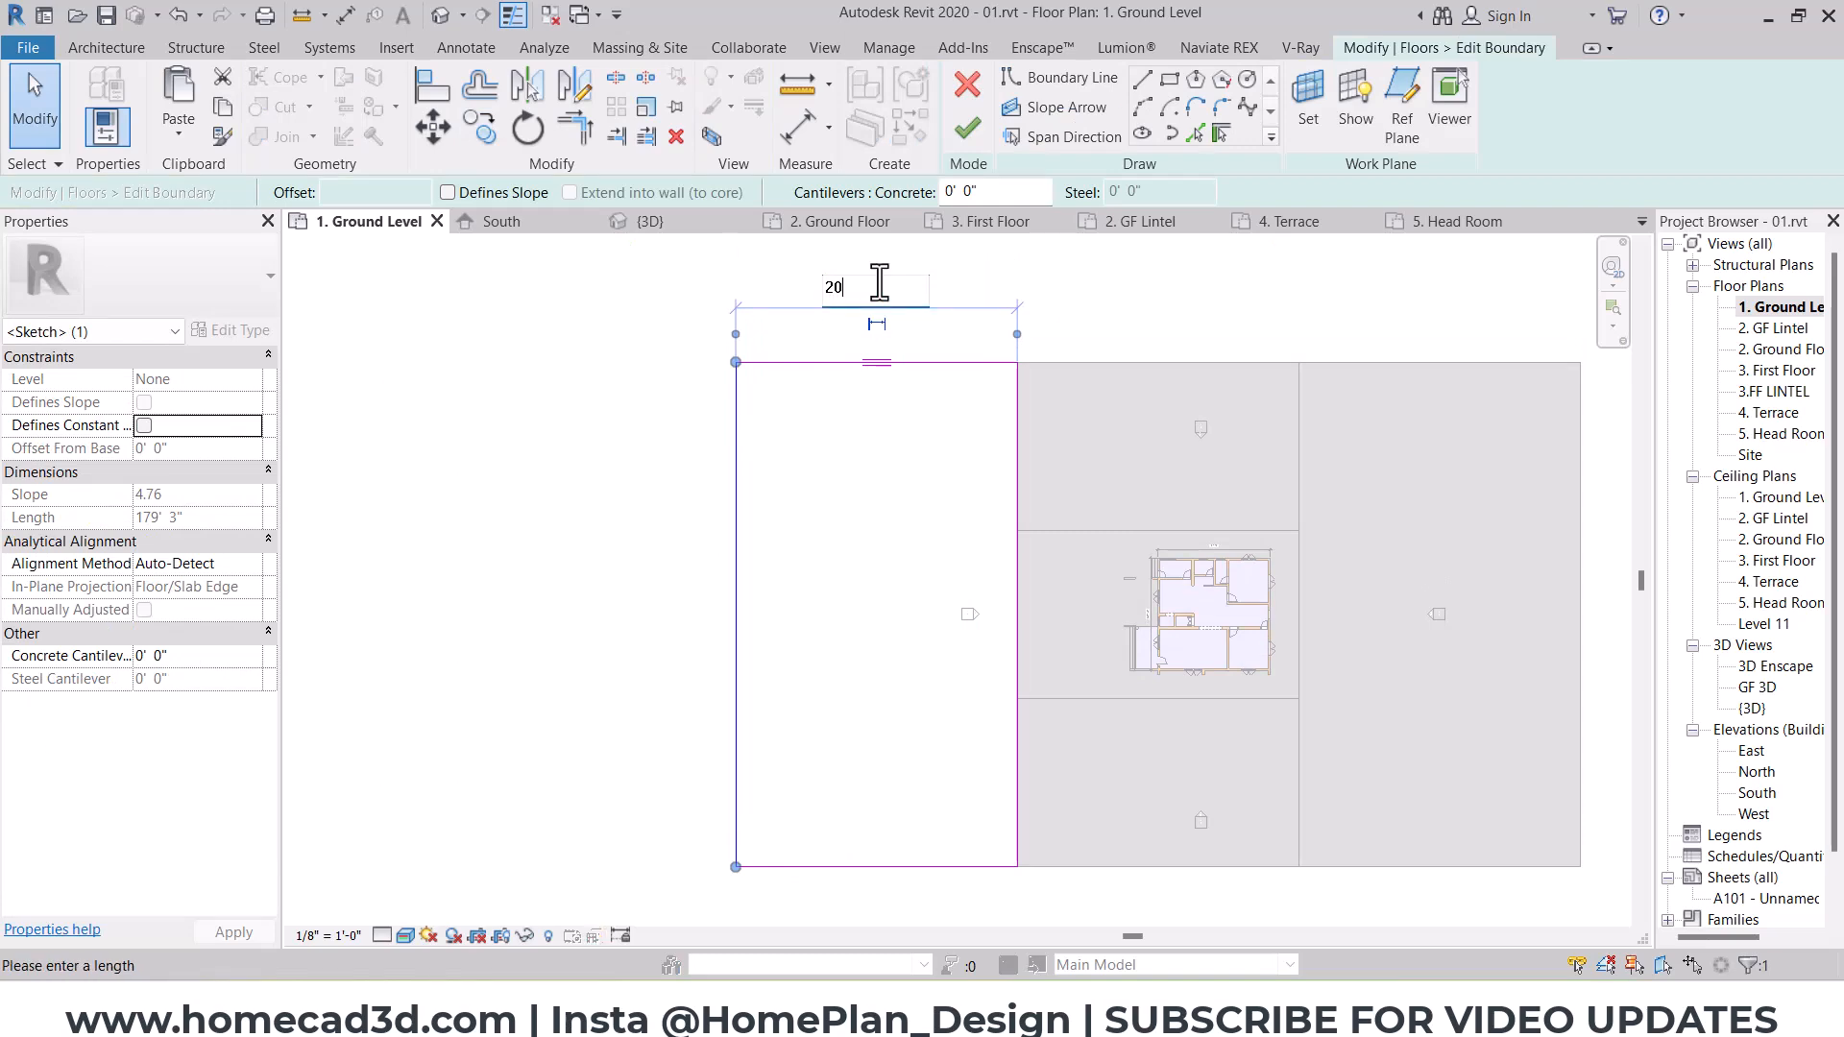
pyautogui.write('20')
pyautogui.press('Return')
pyautogui.click(858, 459)
pyautogui.click(967, 128)
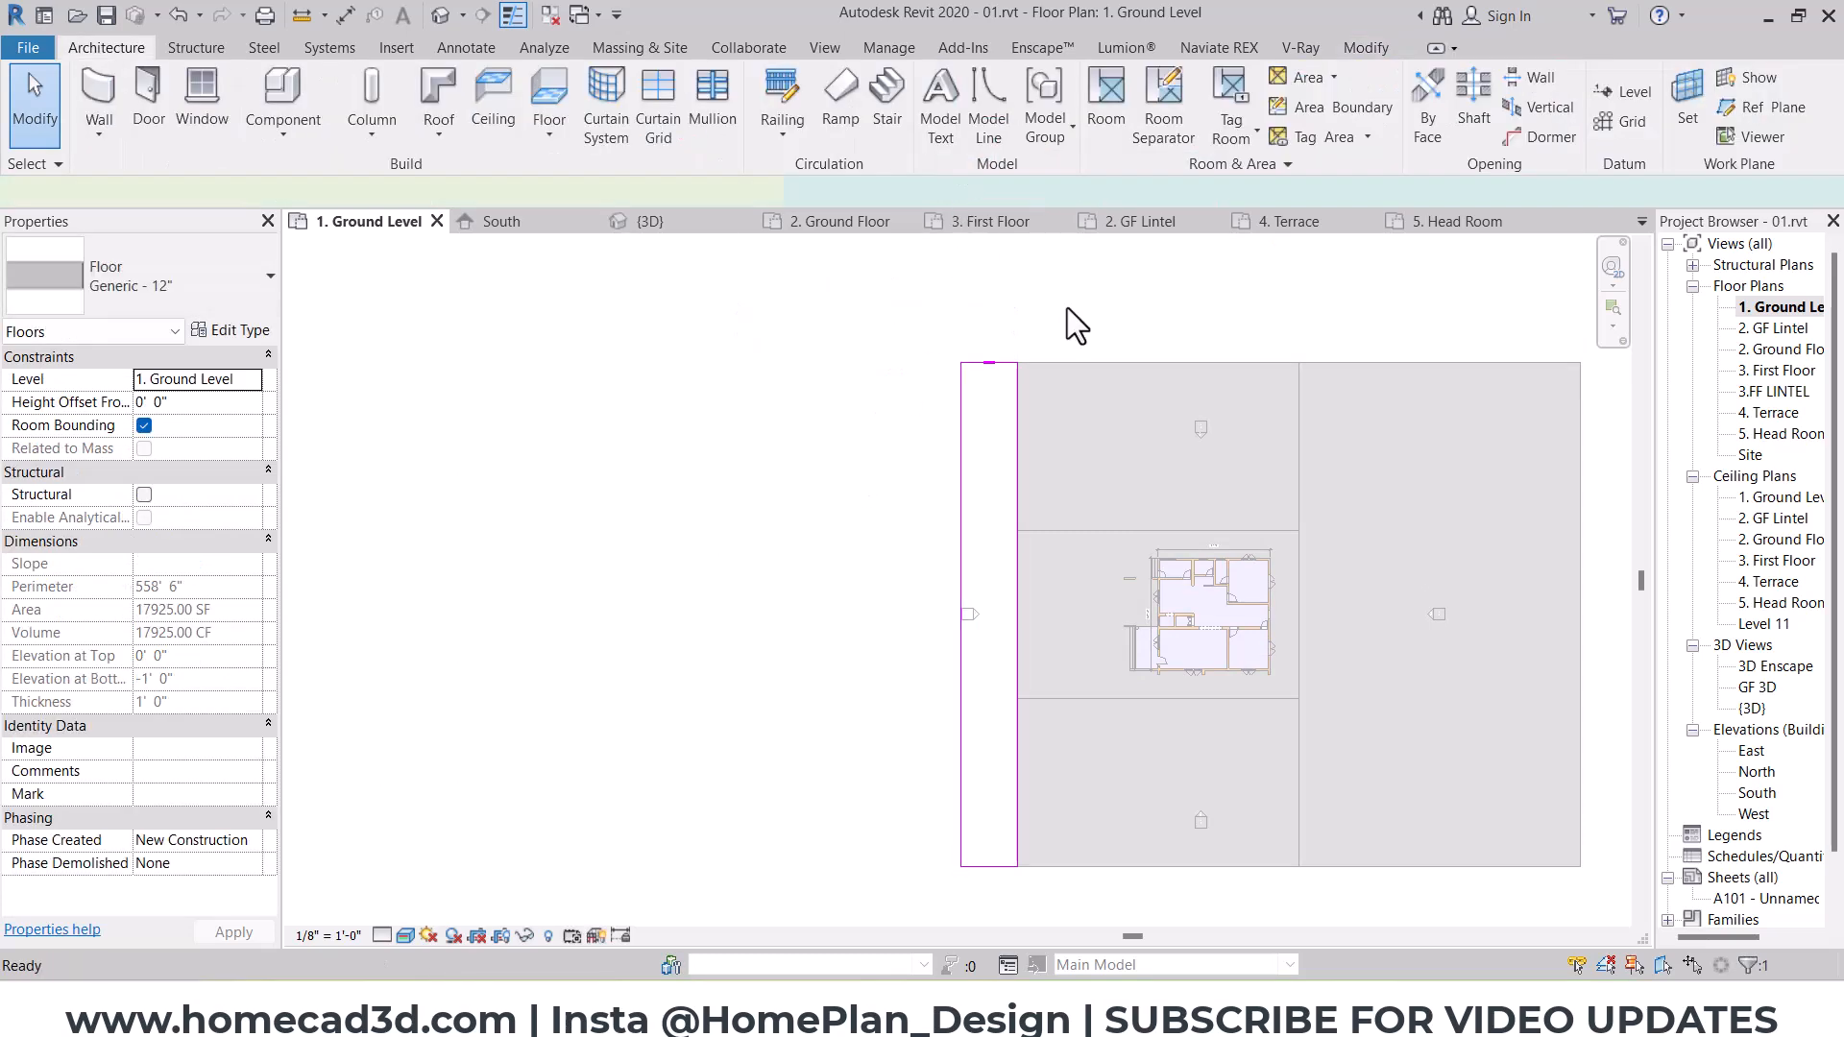
# Step: Copy the full-height eastern floor to the far west side, adjoining the narrow road strip
pyautogui.click(1469, 399)
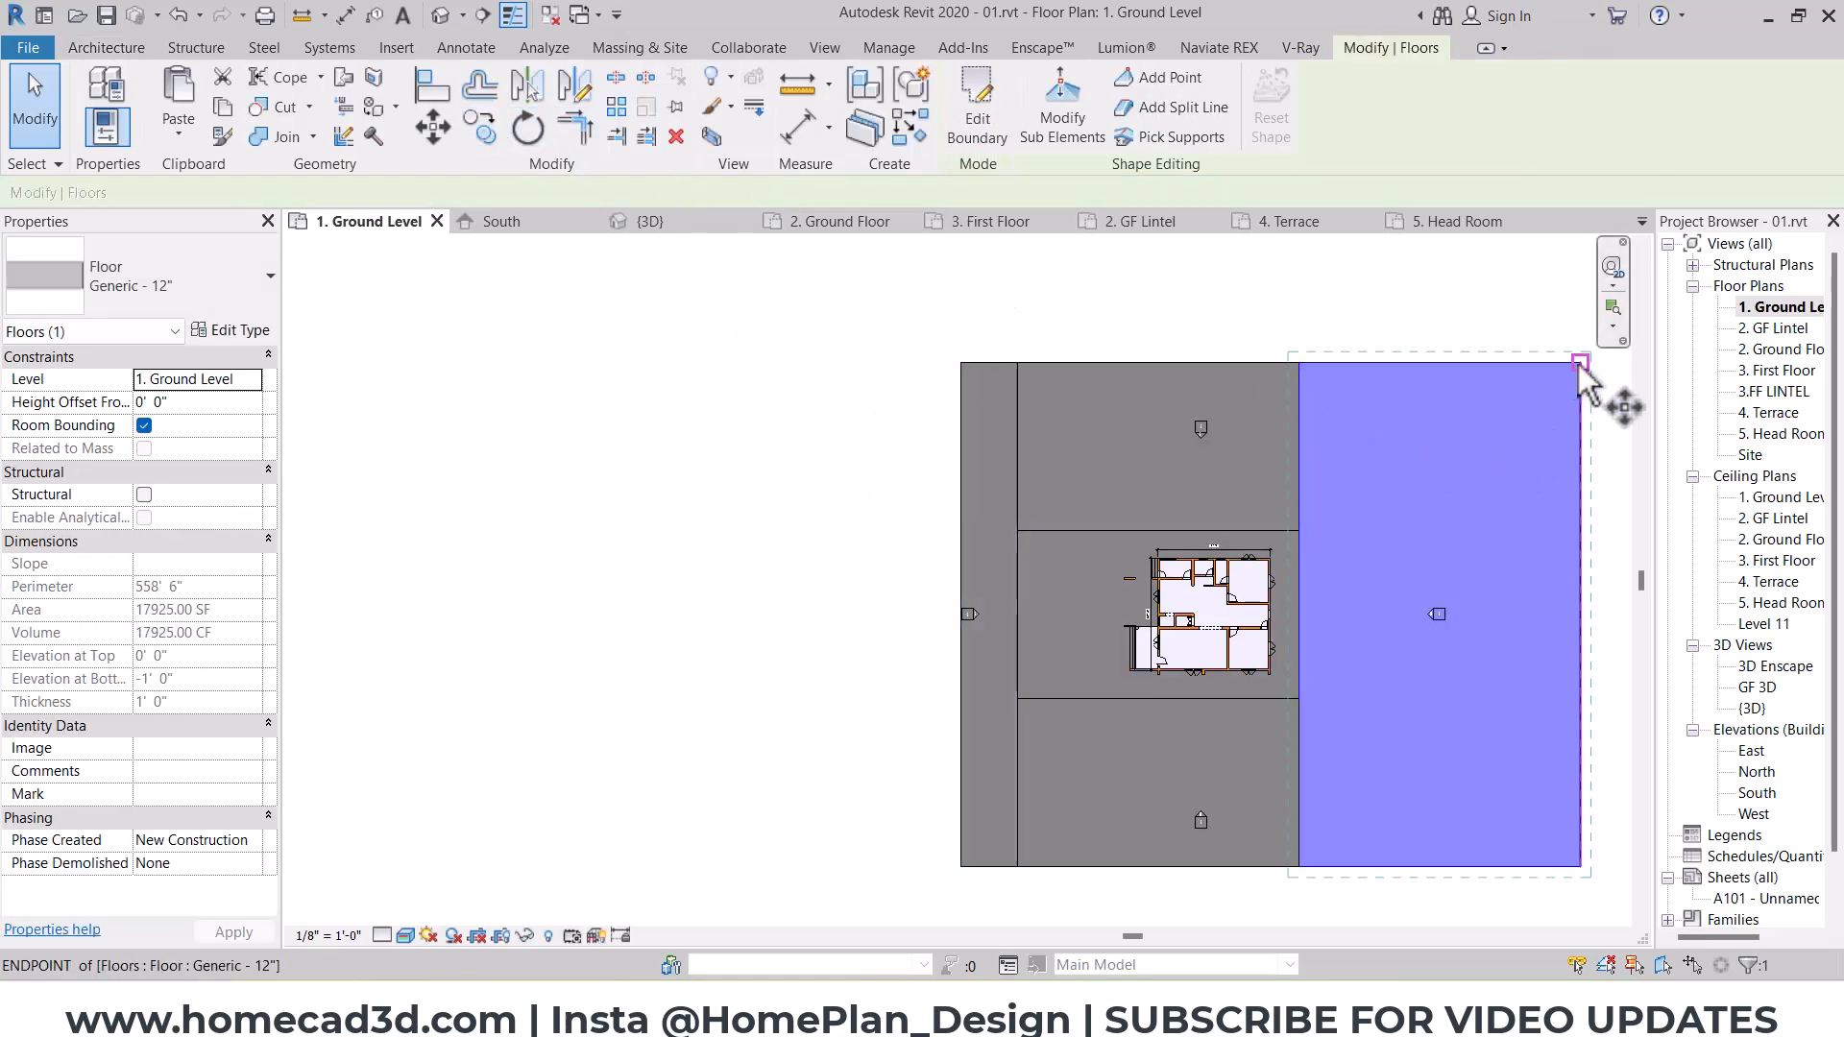
pyautogui.moveTo(1578, 363); pyautogui.dragTo(962, 363)
pyautogui.press('Escape')
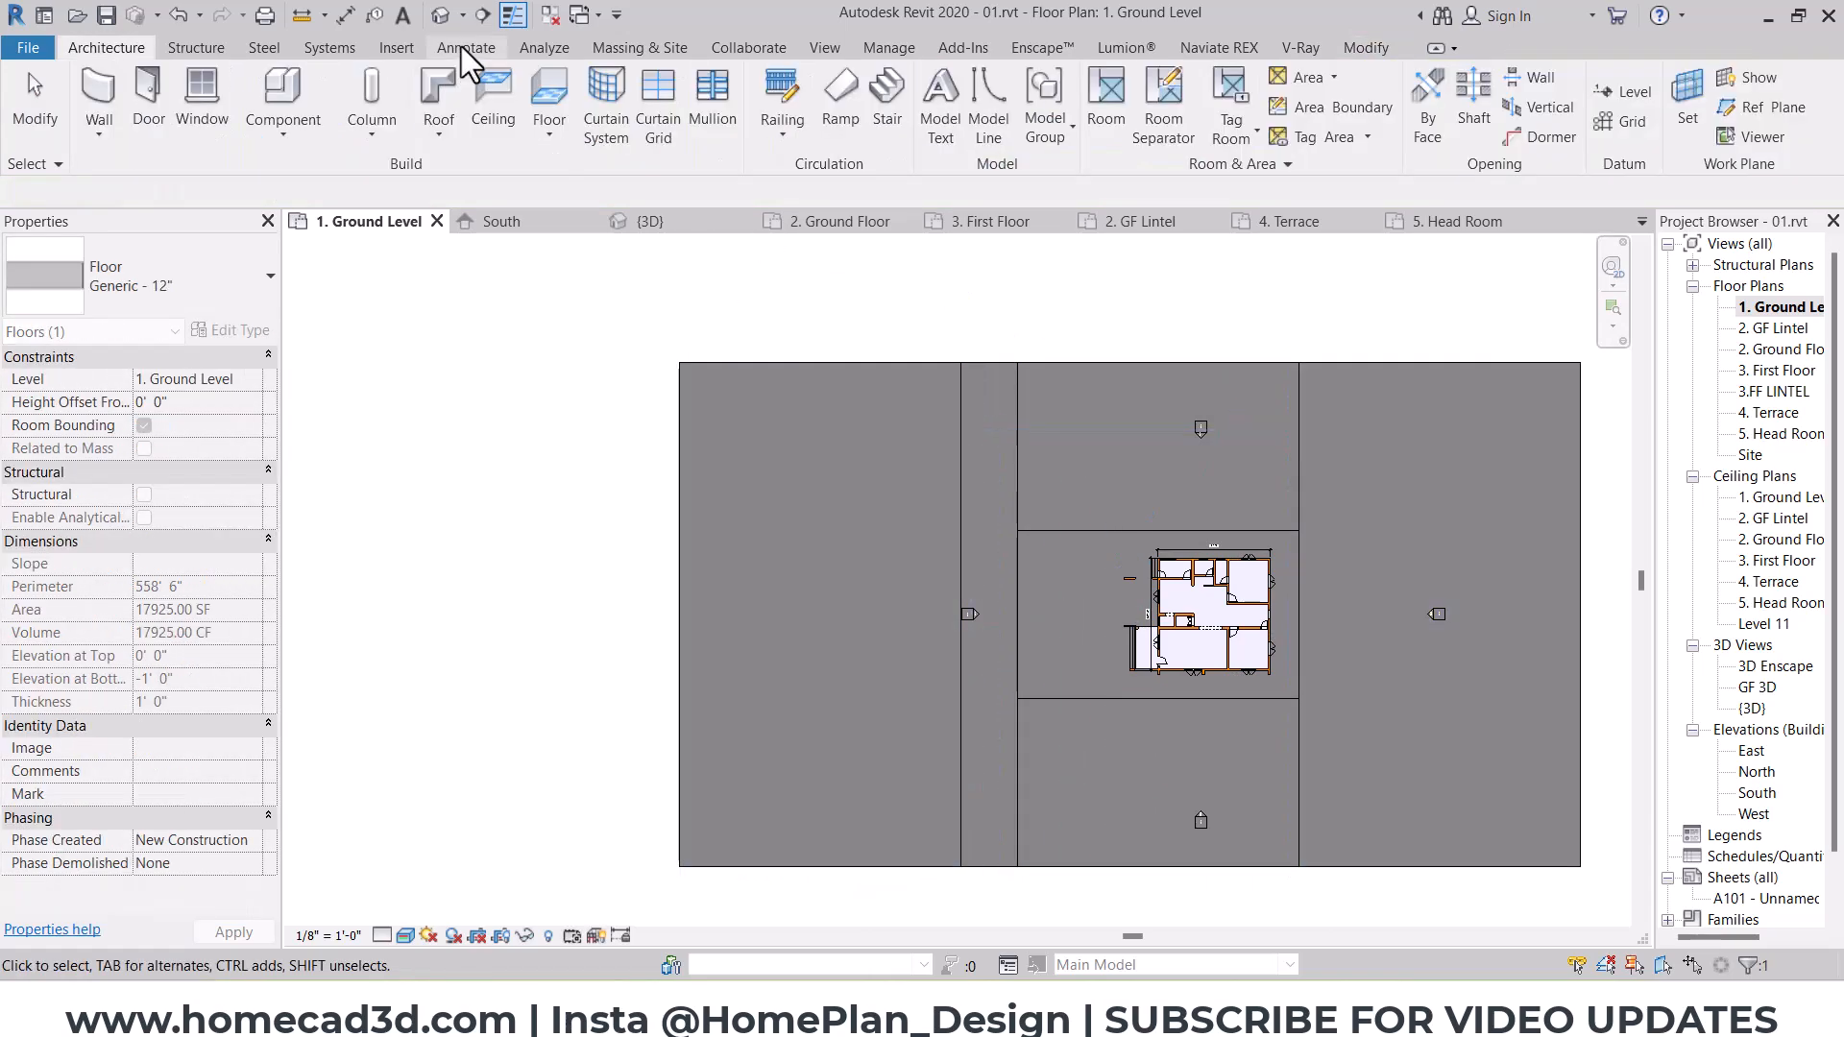
# Step: In the 3D view, paint the narrow strip in front of the house with the 01 ROAD 02 material
pyautogui.click(439, 17)
pyautogui.keyDown('shift'); pyautogui.moveTo(872, 582); pyautogui.dragTo(1026, 643, button='middle'); pyautogui.keyUp('shift')
pyautogui.scroll(-2, 989, 519)
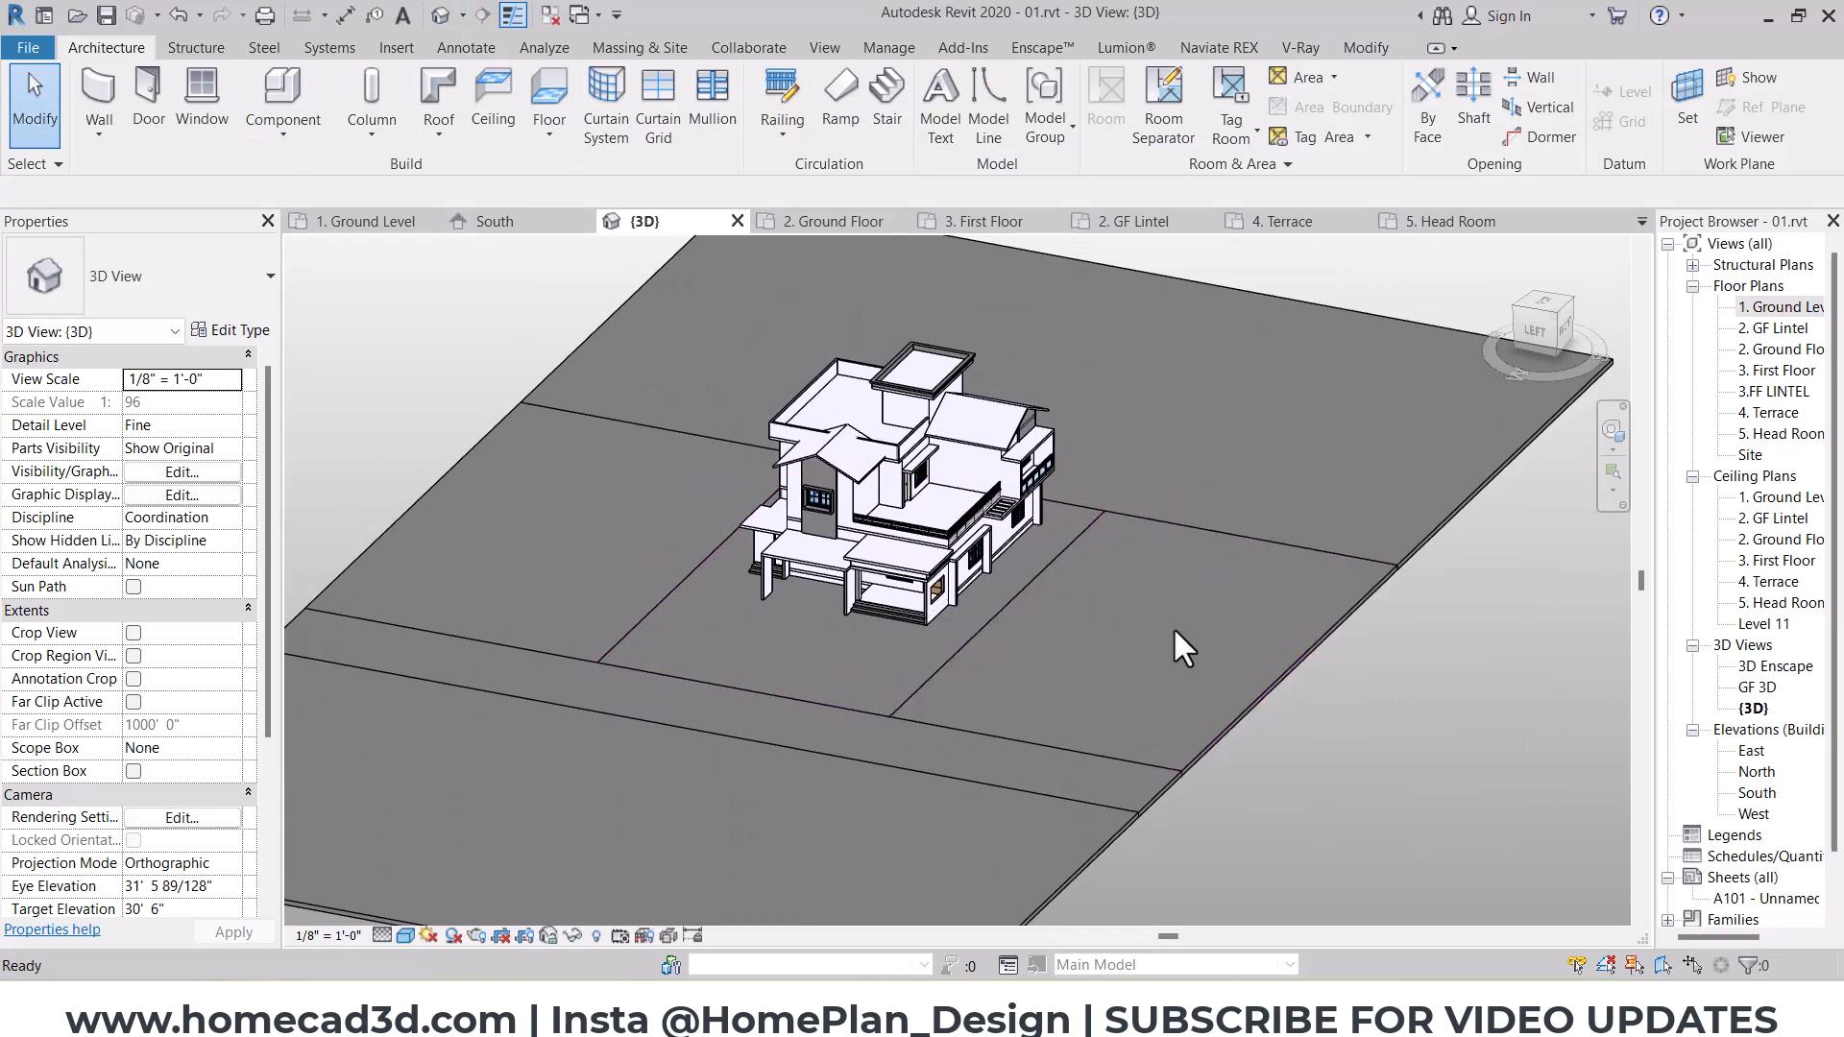
pyautogui.moveTo(1173, 553); pyautogui.dragTo(1198, 509)
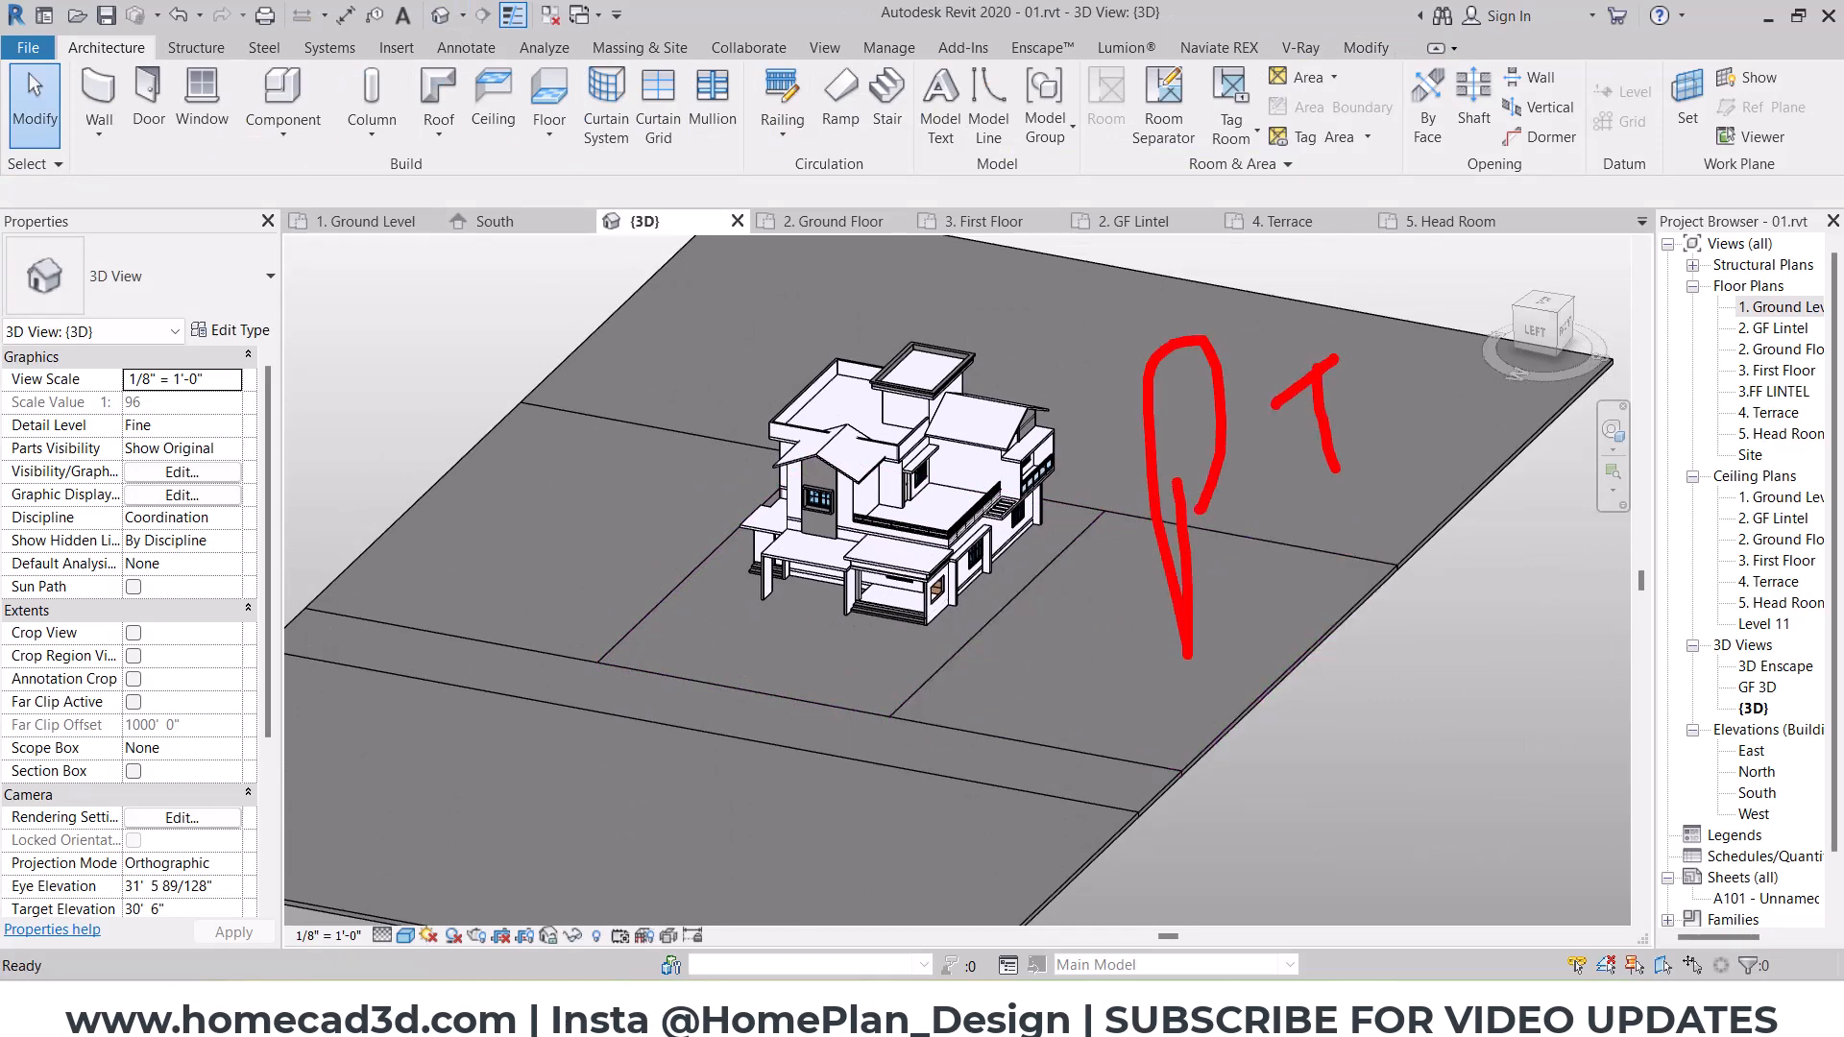
pyautogui.press('p')
pyautogui.press('t')
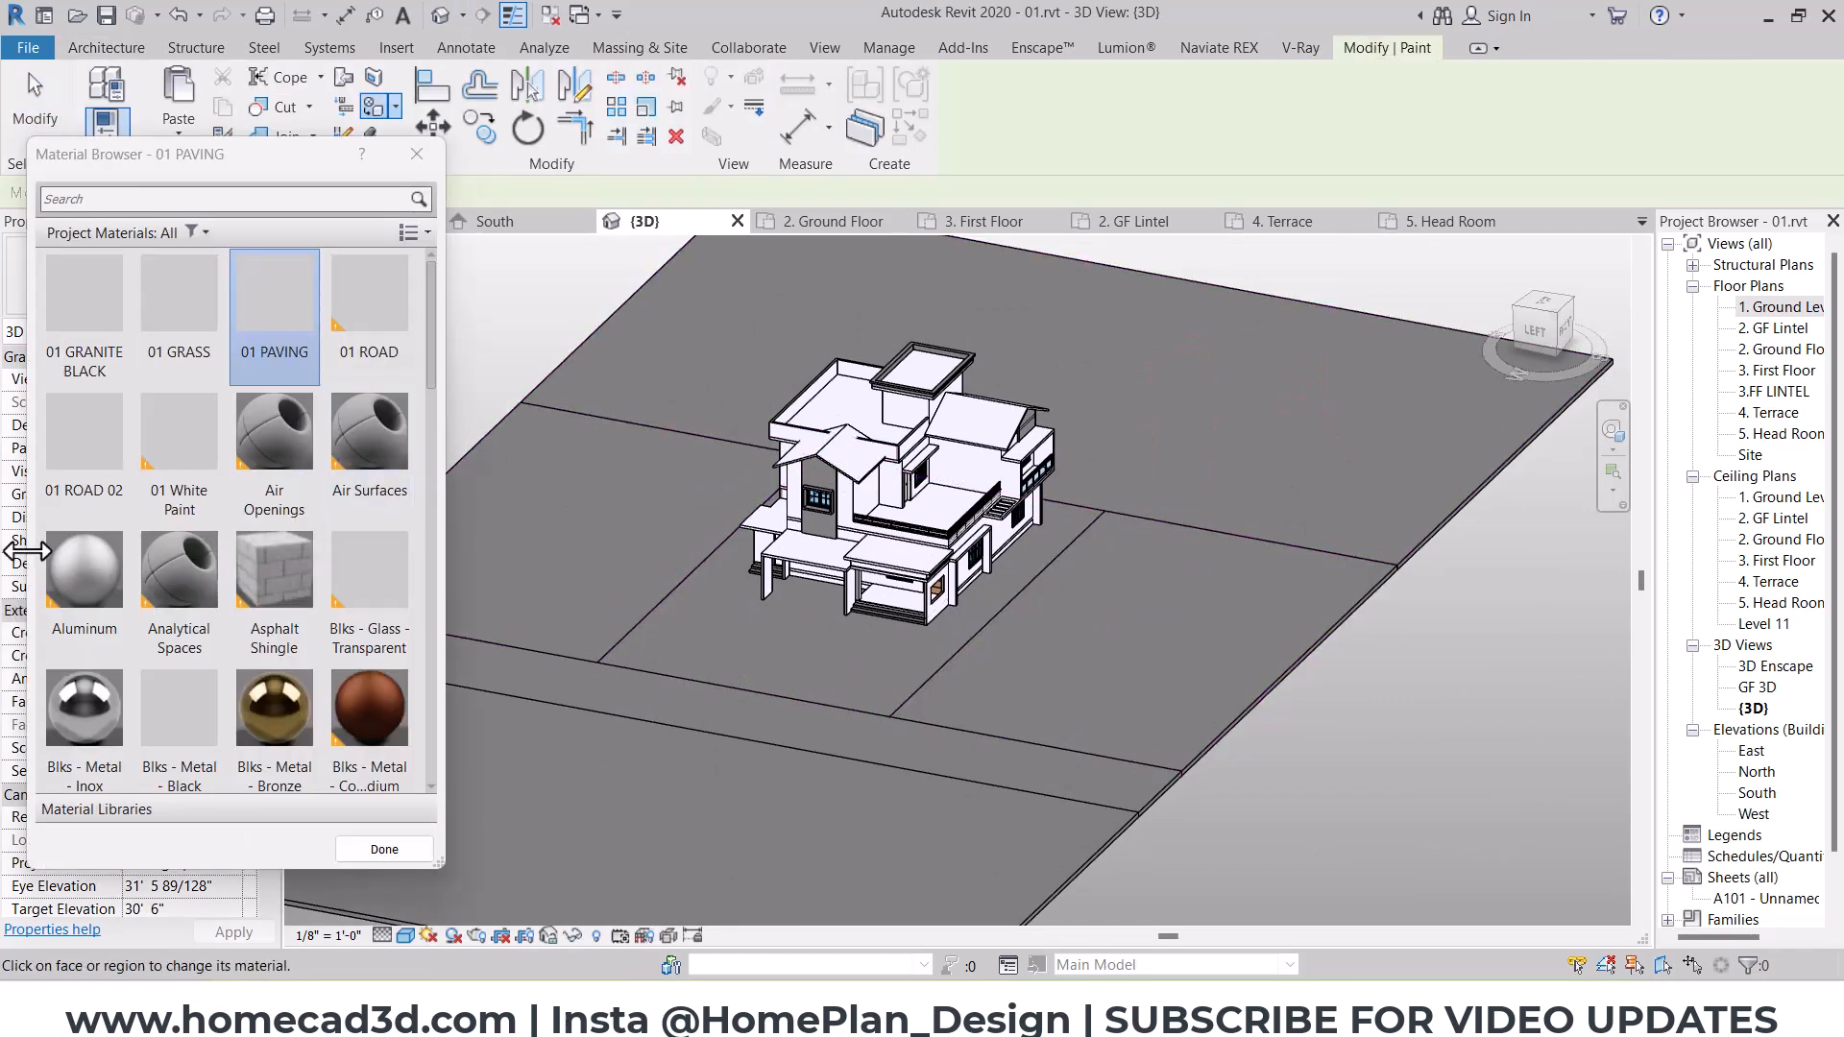
pyautogui.click(84, 451)
pyautogui.scroll(2, 648, 691)
pyautogui.click(674, 695)
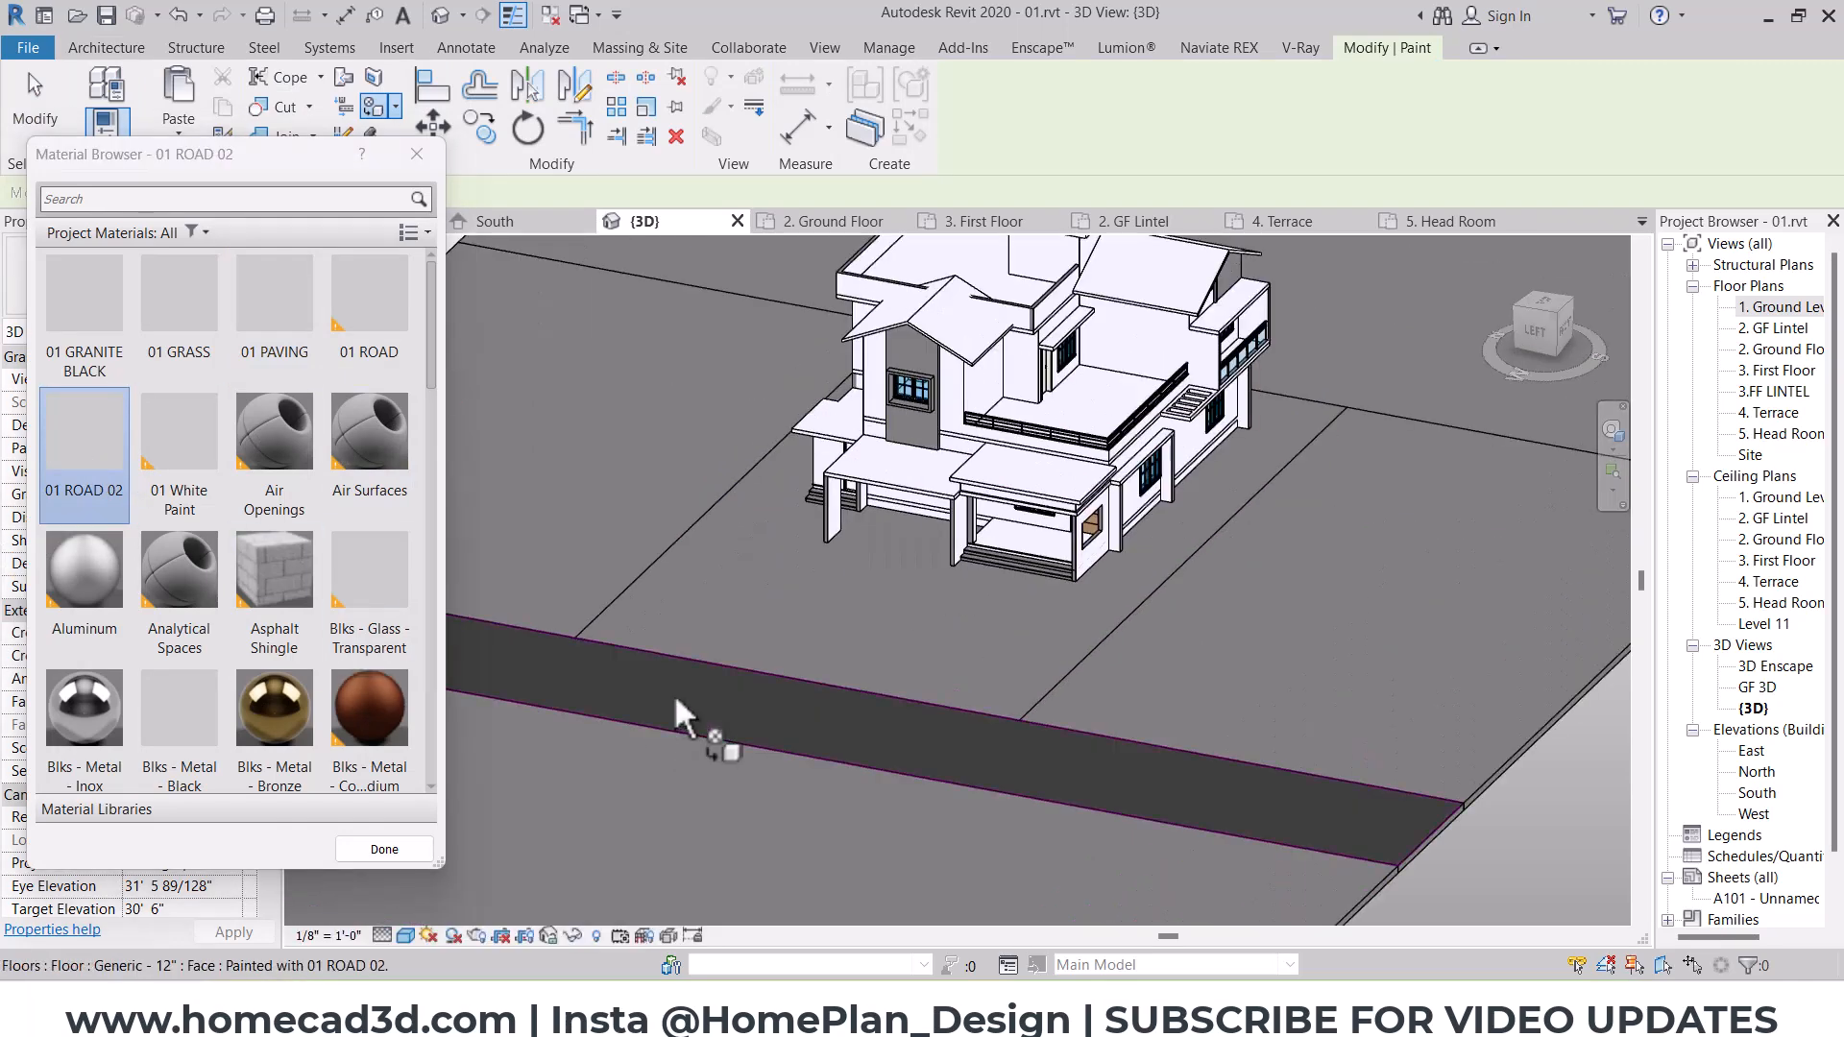
# Step: Paint the house plot with 01 PAVING and the surrounding ground floors with 01 GRASS
pyautogui.click(265, 370)
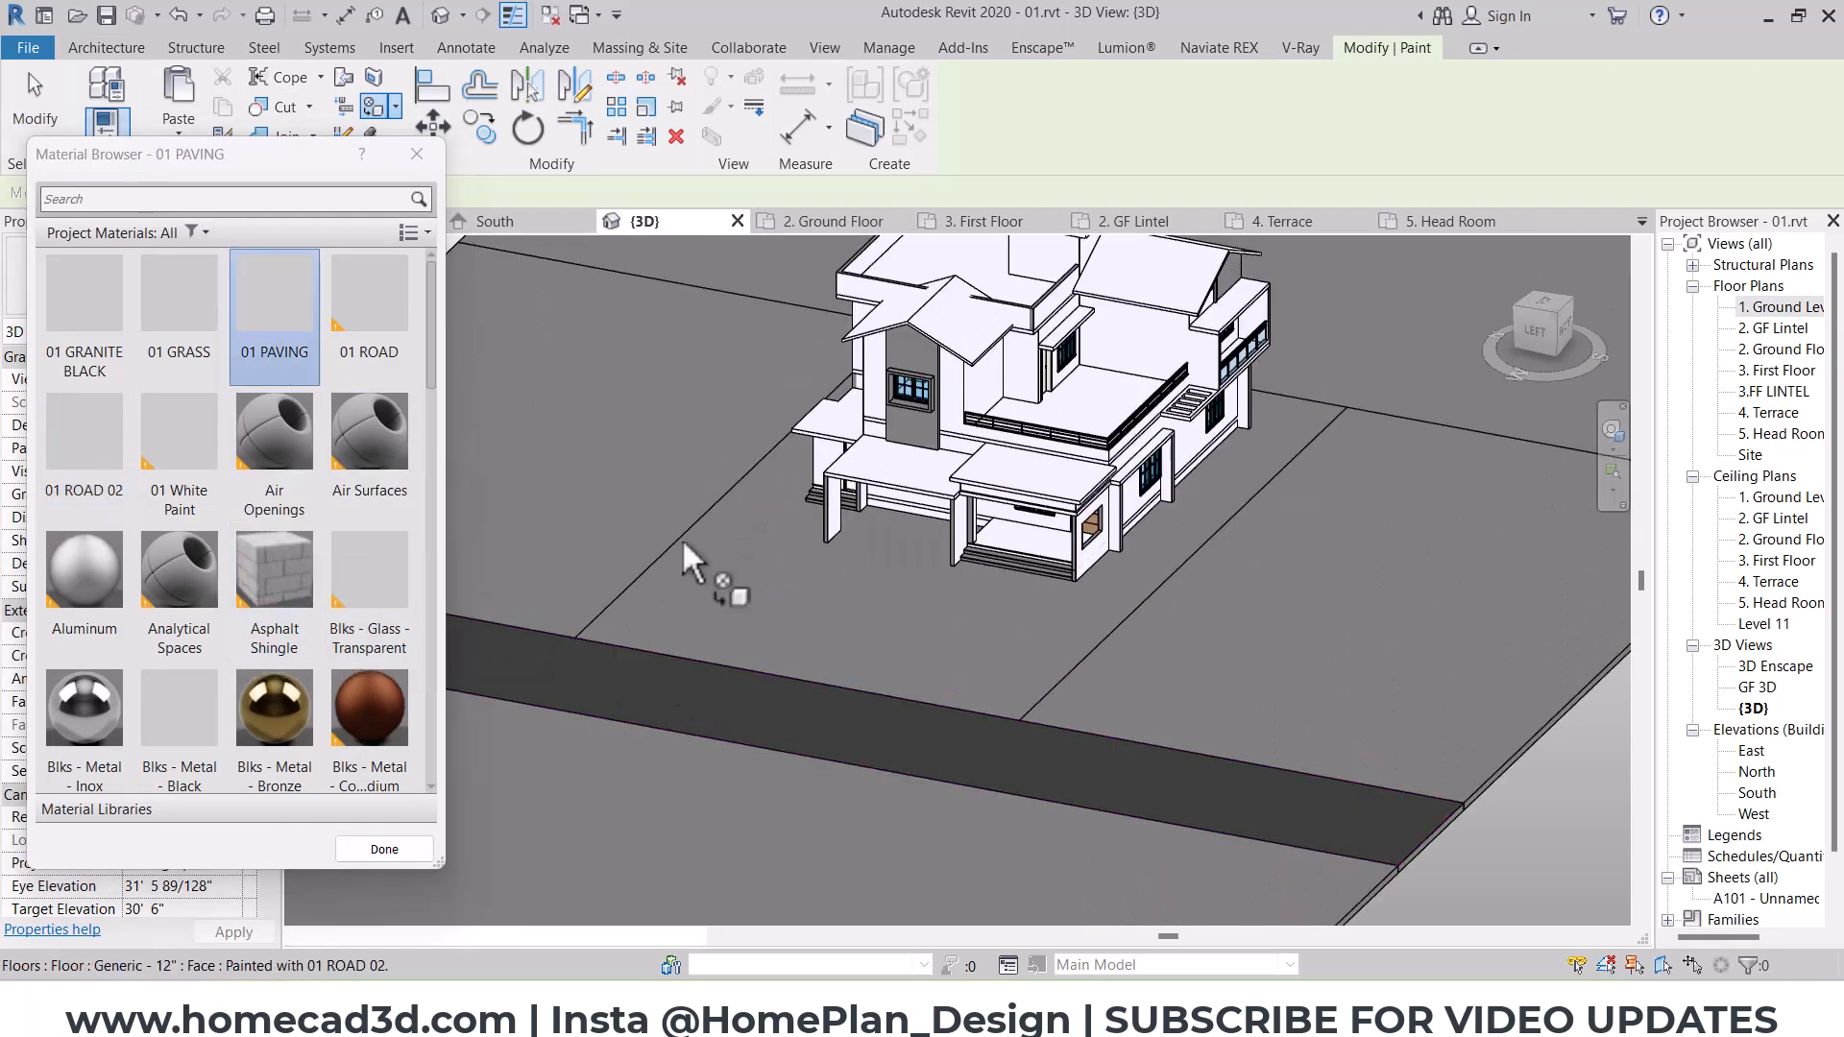
pyautogui.click(786, 596)
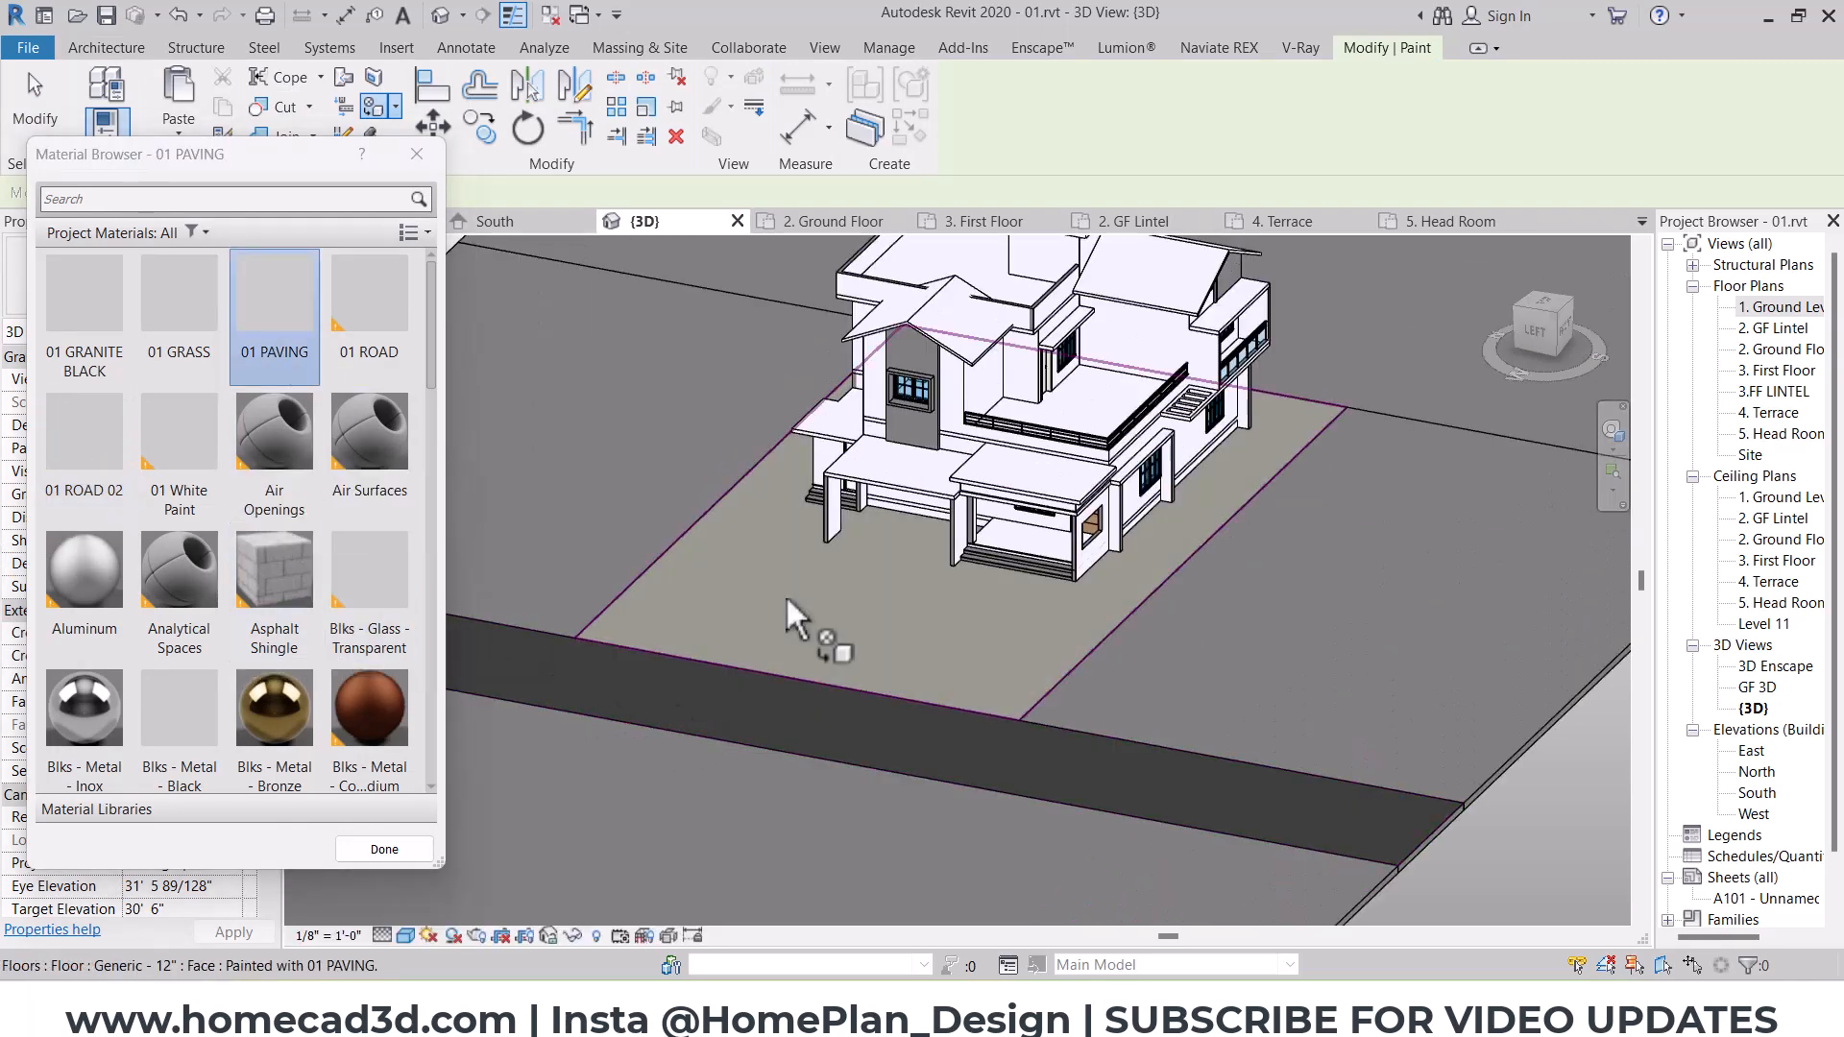
pyautogui.click(173, 317)
pyautogui.click(528, 390)
pyautogui.click(1364, 504)
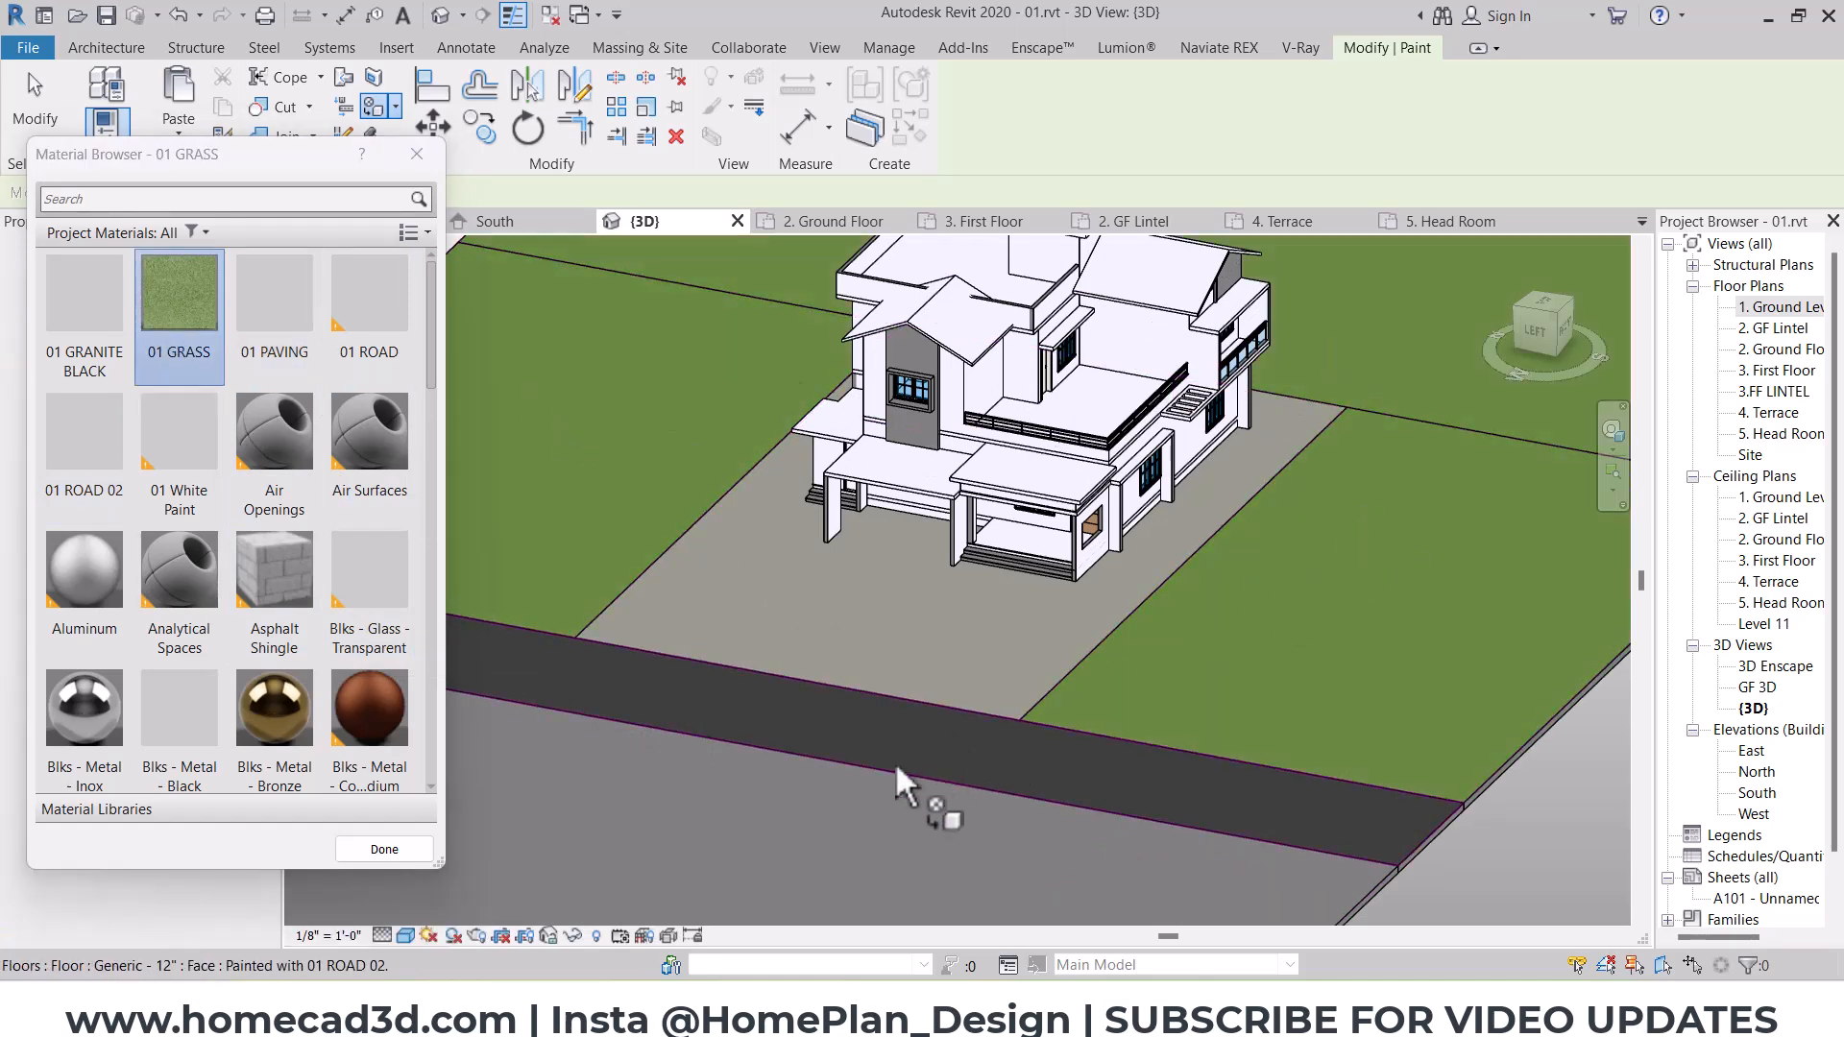
pyautogui.press('Escape')
pyautogui.scroll(-2, 910, 671)
pyautogui.moveTo(1273, 680)
pyautogui.keyDown('shift'); pyautogui.mouseDown(button='middle')
pyautogui.moveTo(1076, 667)
pyautogui.moveTo(1184, 689)
pyautogui.mouseUp(button='middle'); pyautogui.keyUp('shift')
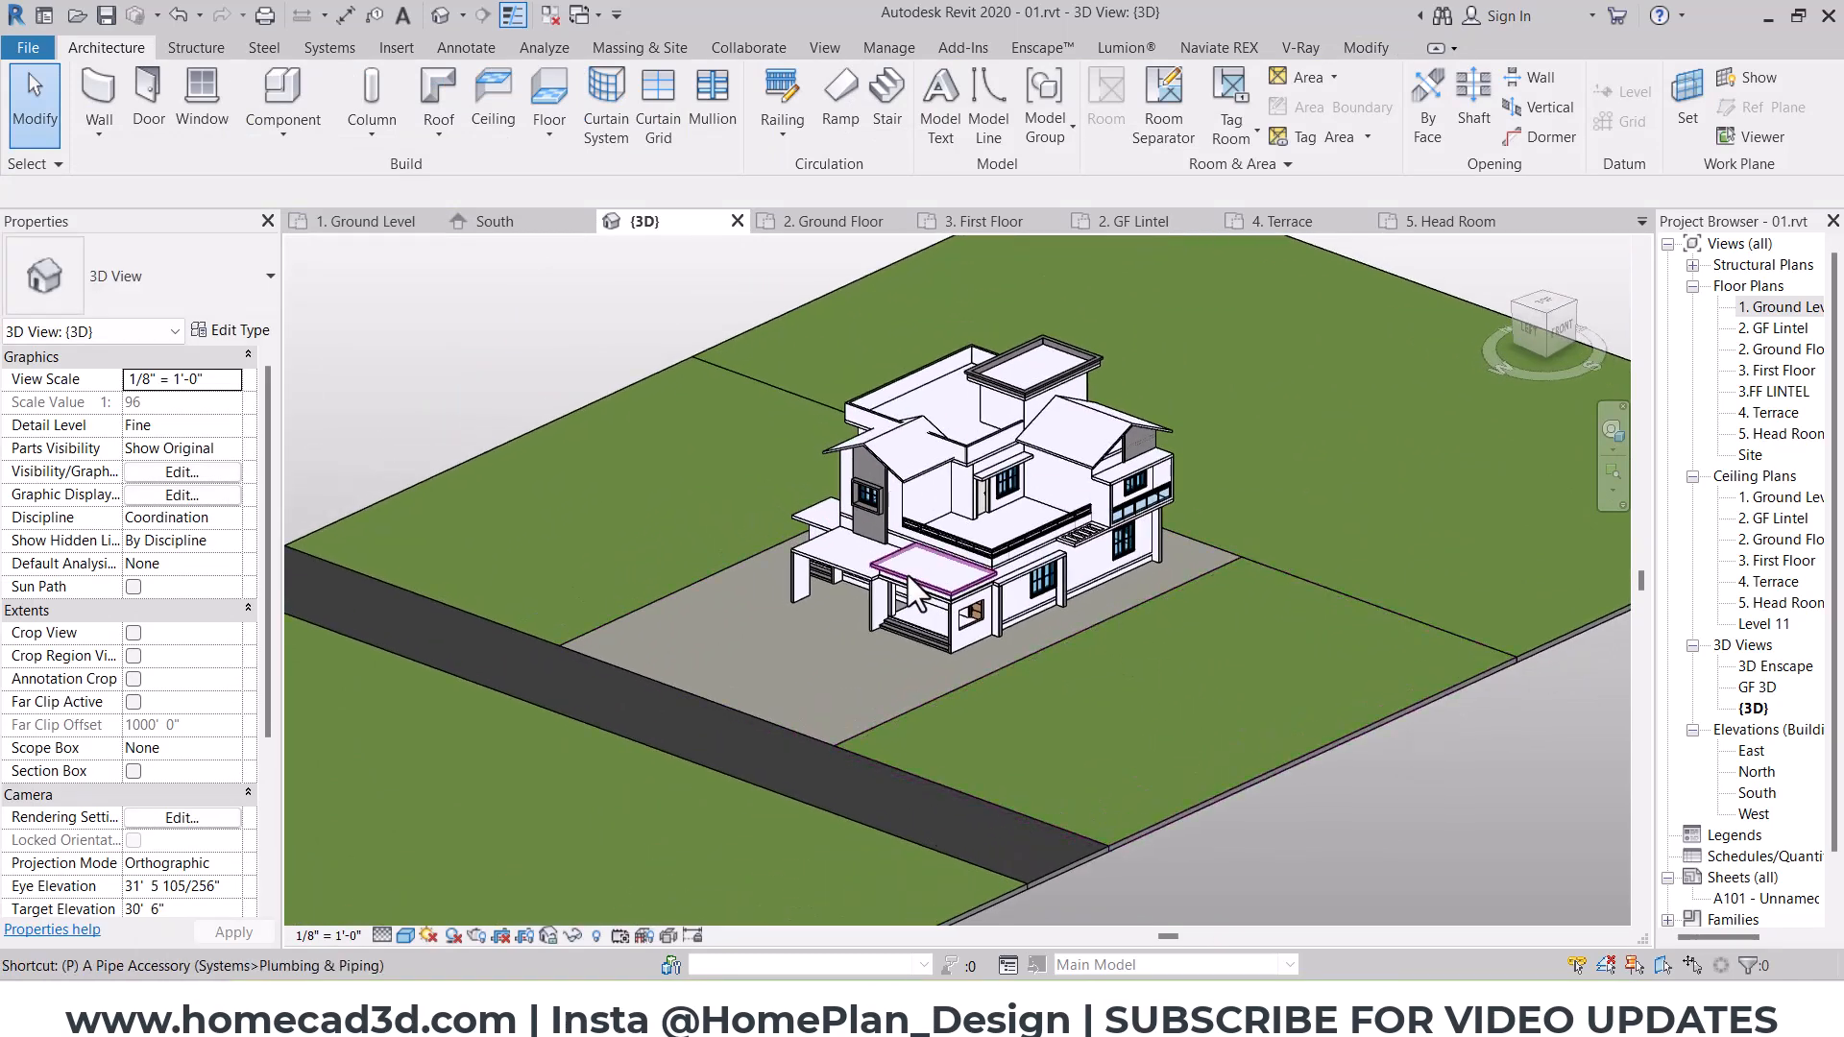
pyautogui.press('t')
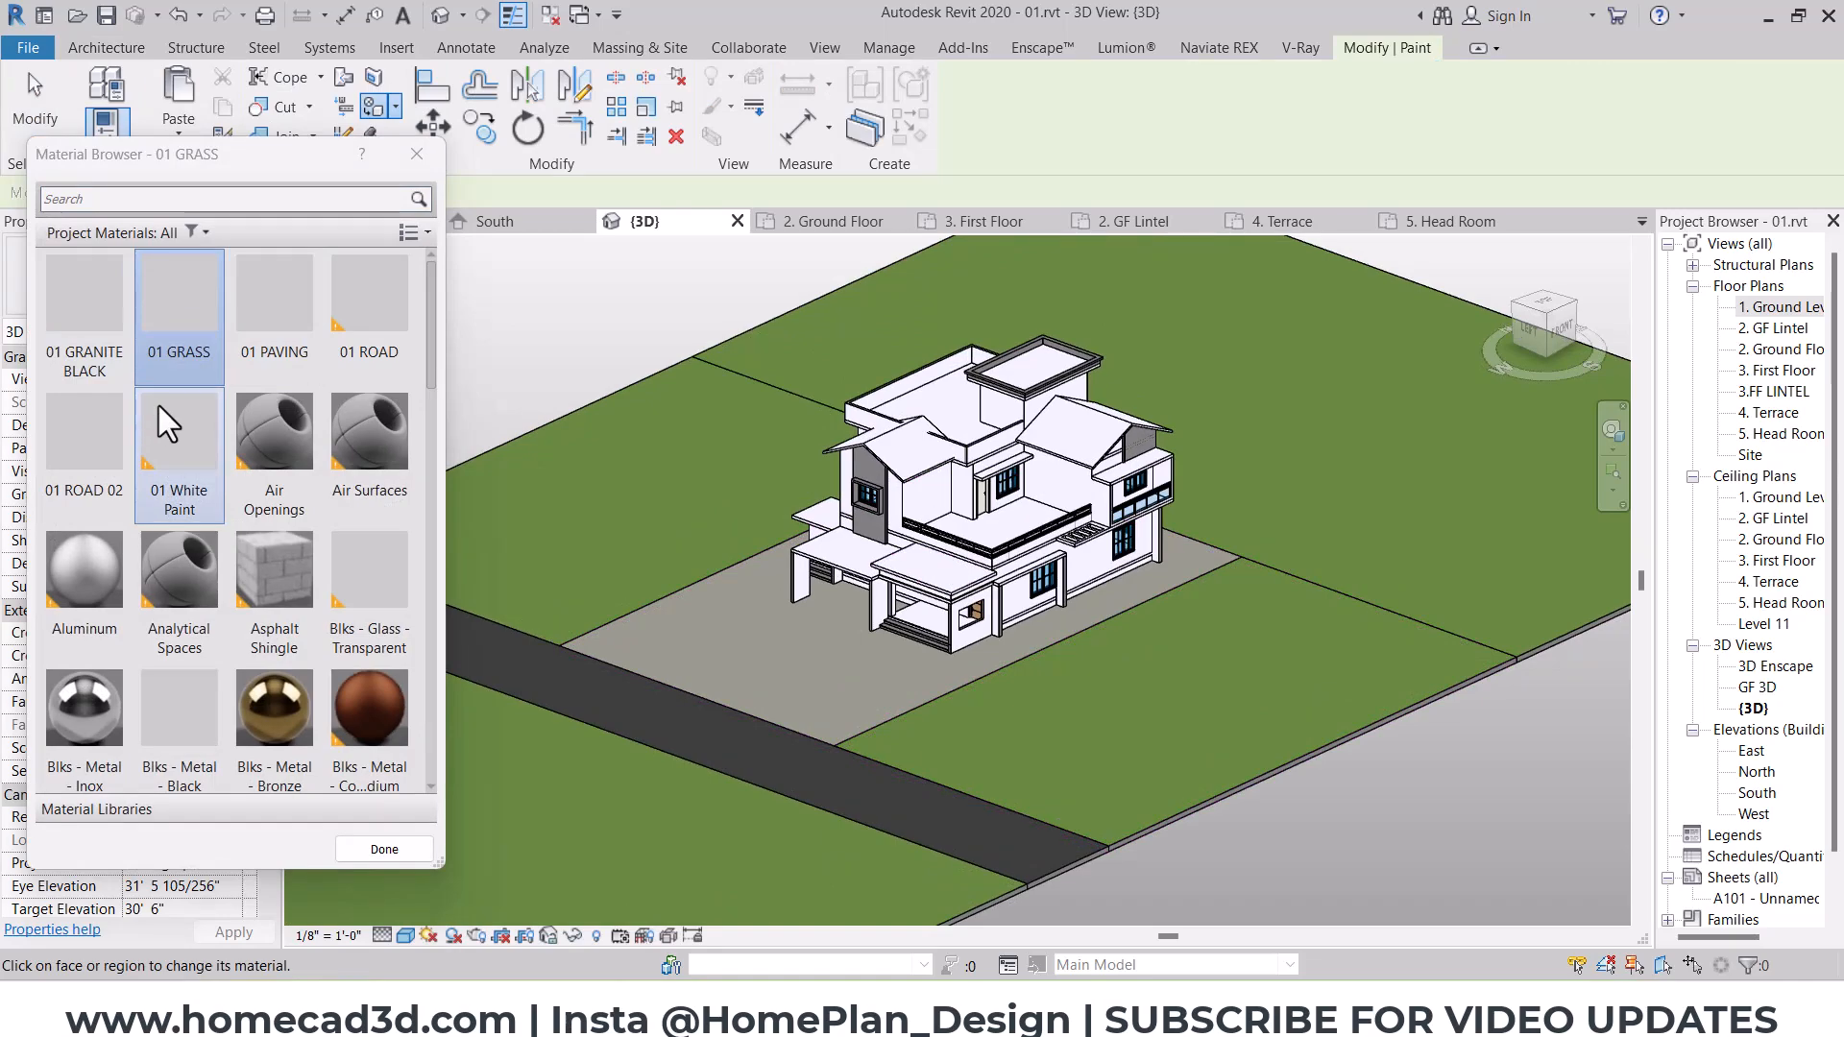
pyautogui.click(416, 155)
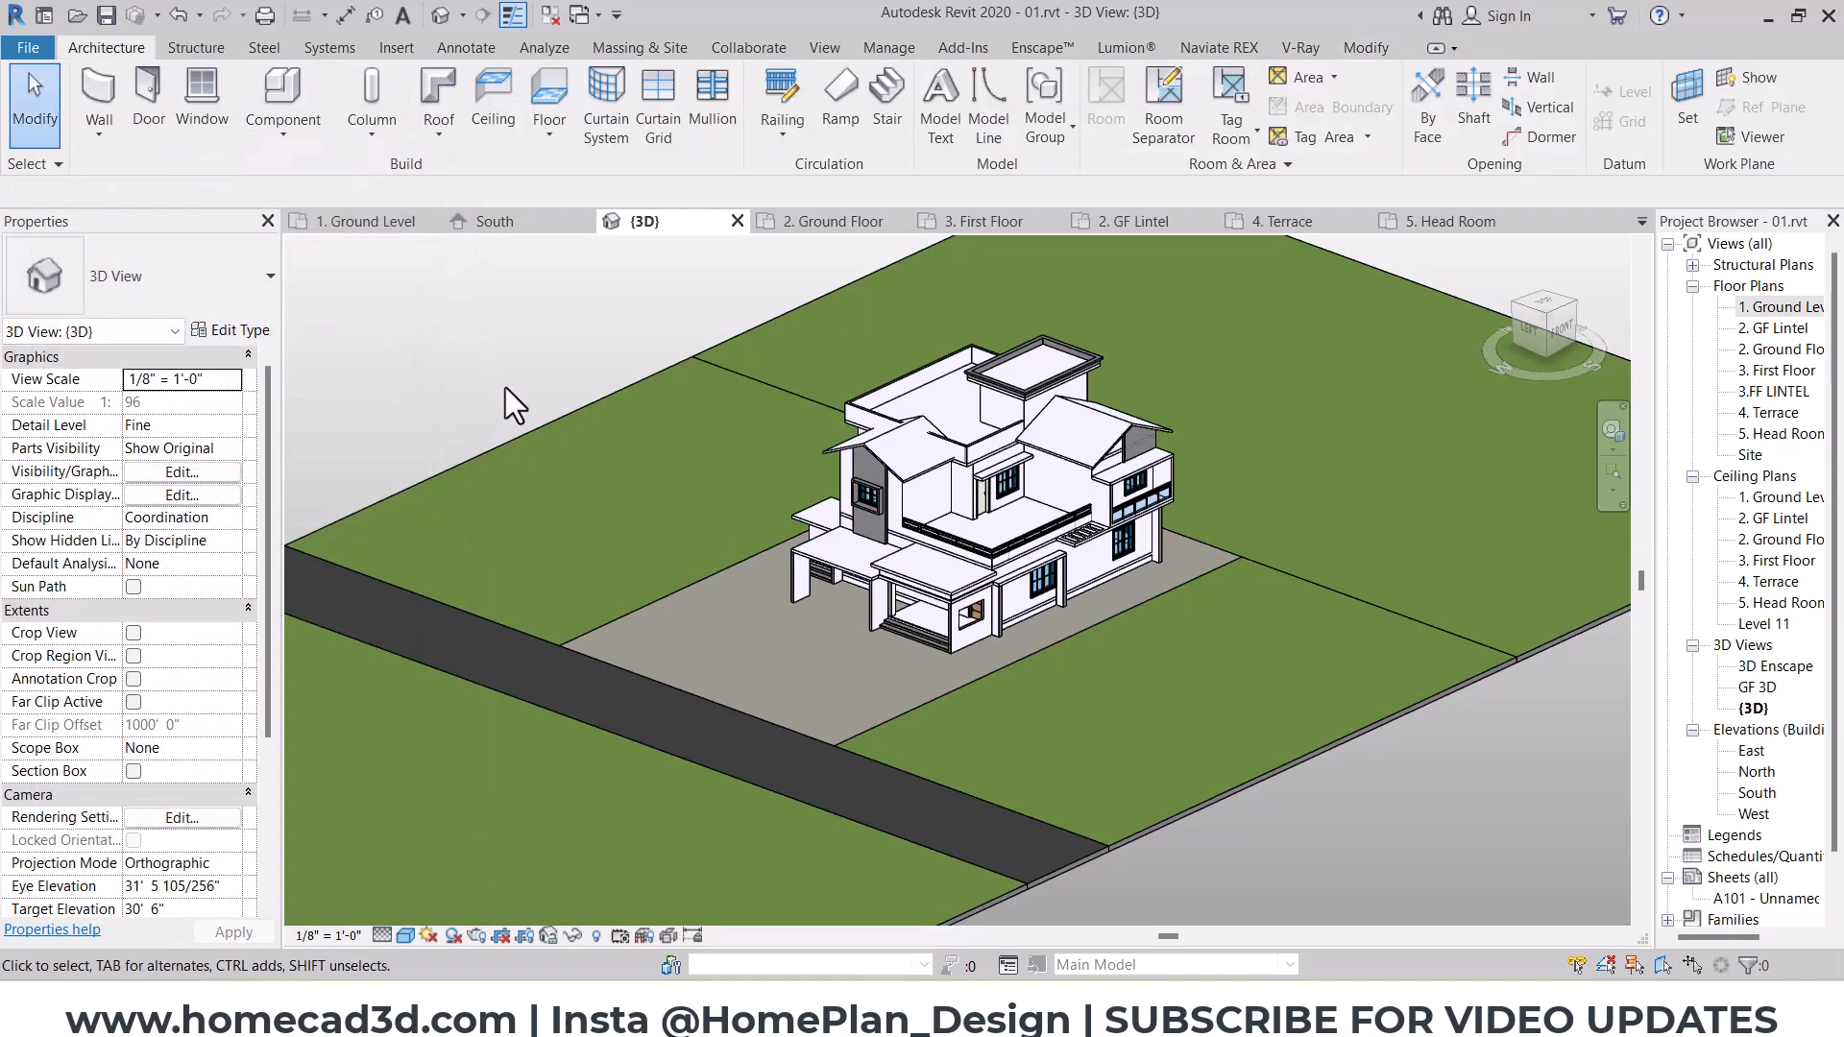
pyautogui.keyDown('shift'); pyautogui.moveTo(849, 669); pyautogui.dragTo(881, 665, button='middle'); pyautogui.keyUp('shift')
pyautogui.scroll(3, 1004, 537)
pyautogui.moveTo(1021, 591)
pyautogui.mouseDown(button='middle')
pyautogui.moveTo(1034, 622)
pyautogui.moveTo(1124, 618)
pyautogui.moveTo(1108, 556)
pyautogui.moveTo(1006, 582)
pyautogui.mouseUp(button='middle')
pyautogui.scroll(1, 1013, 544)
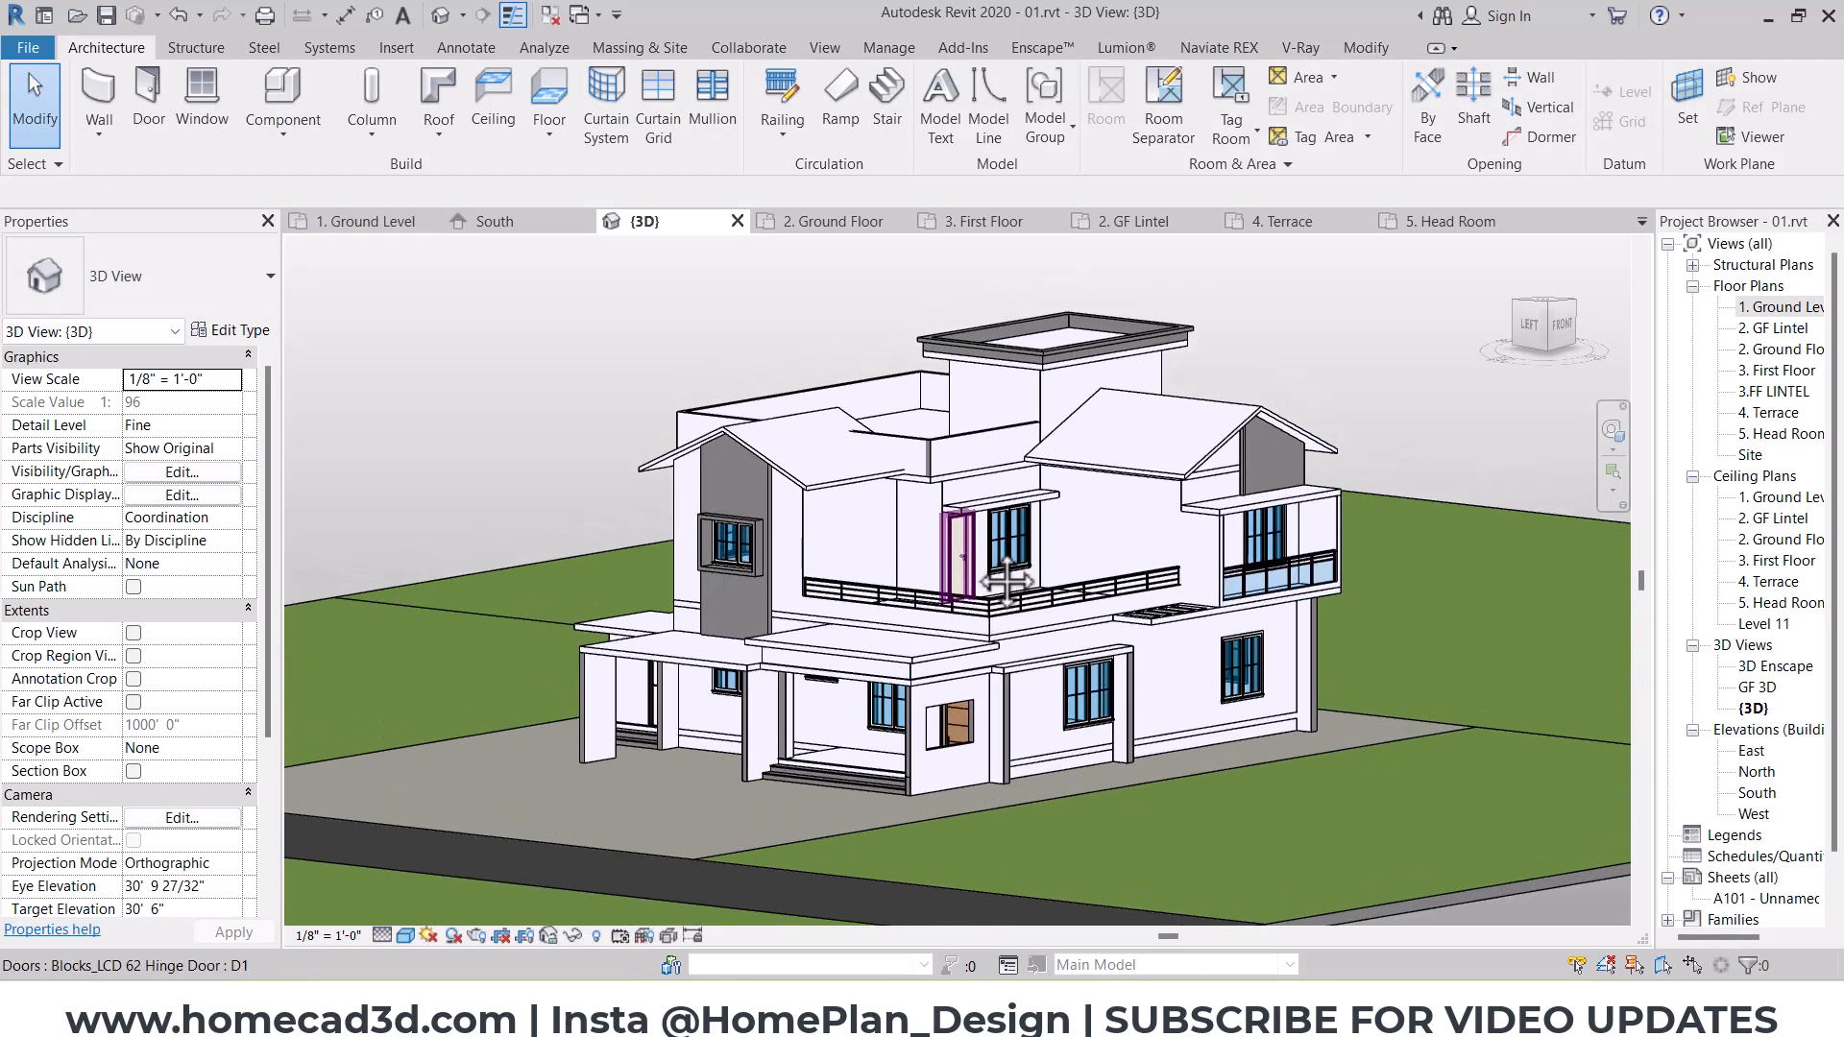
pyautogui.scroll(1, 977, 557)
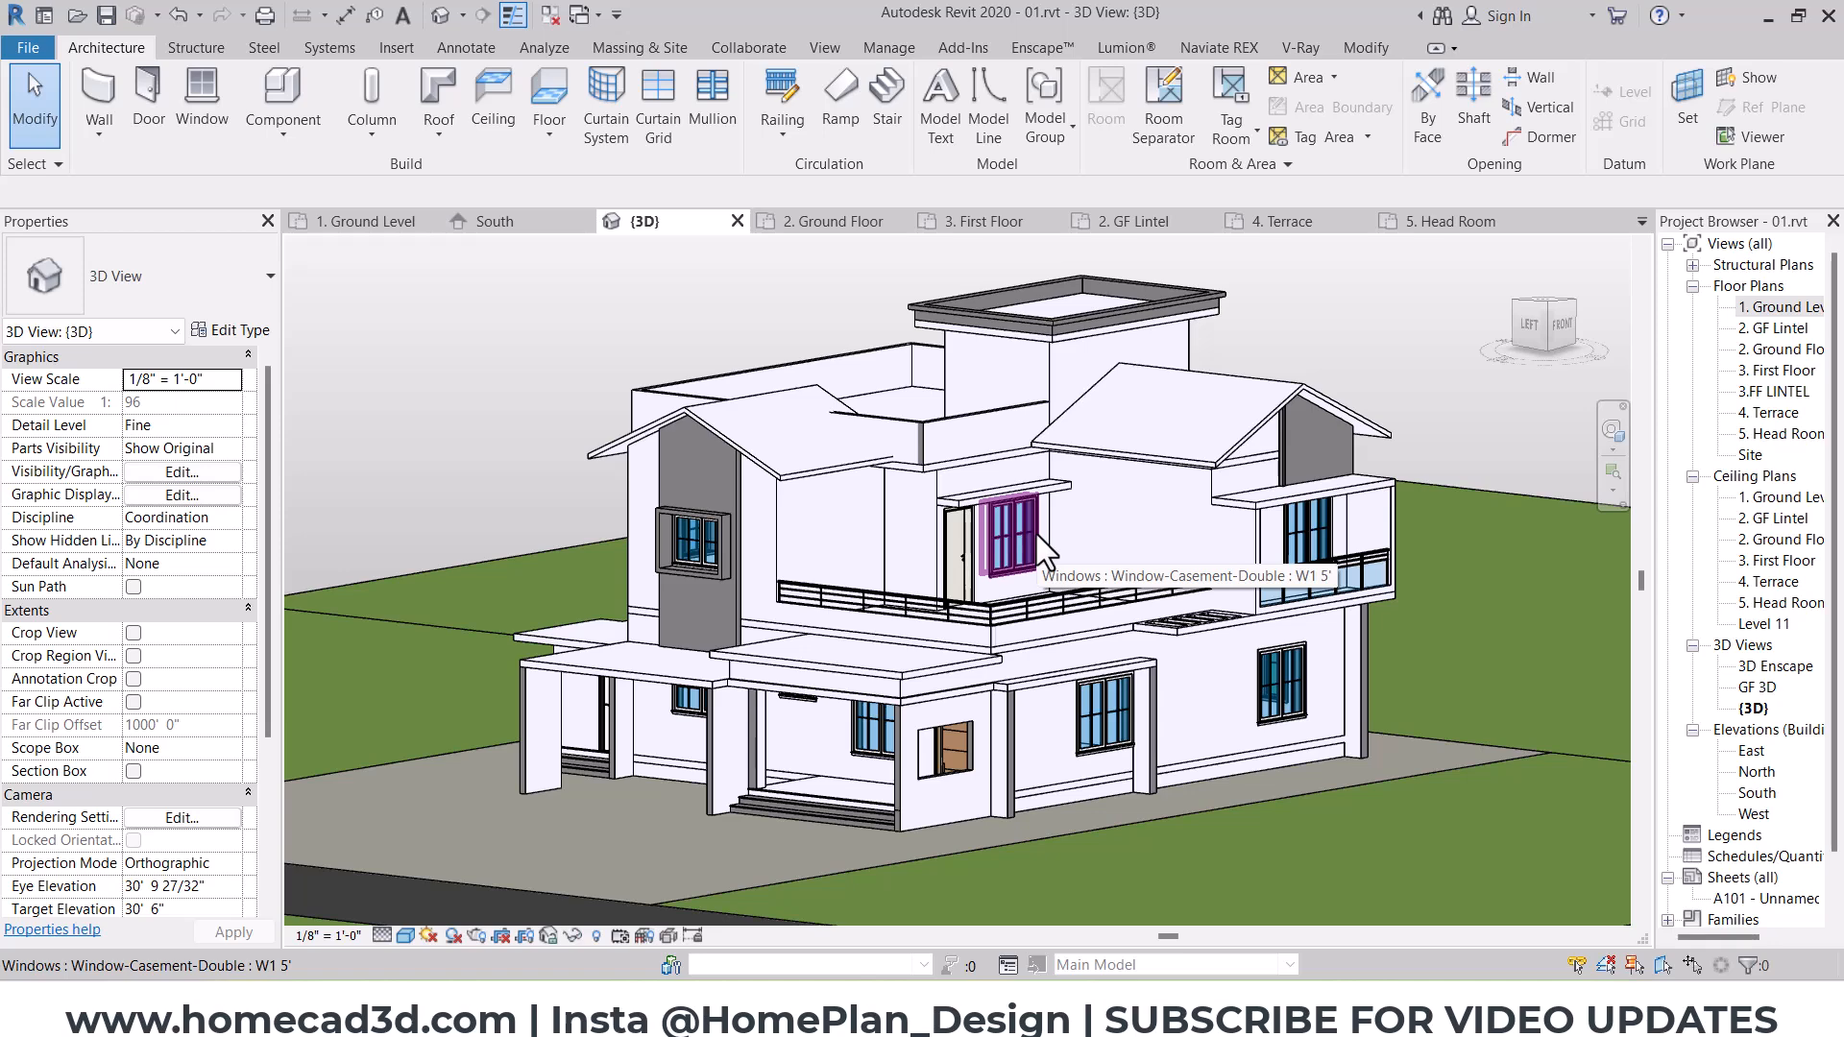
pyautogui.hotkey('ctrl', '2')
pyautogui.moveTo(1153, 829)
pyautogui.keyDown('shift'); pyautogui.mouseDown()
pyautogui.moveTo(1086, 152)
pyautogui.moveTo(1042, 75)
pyautogui.mouseUp(); pyautogui.keyUp('shift')
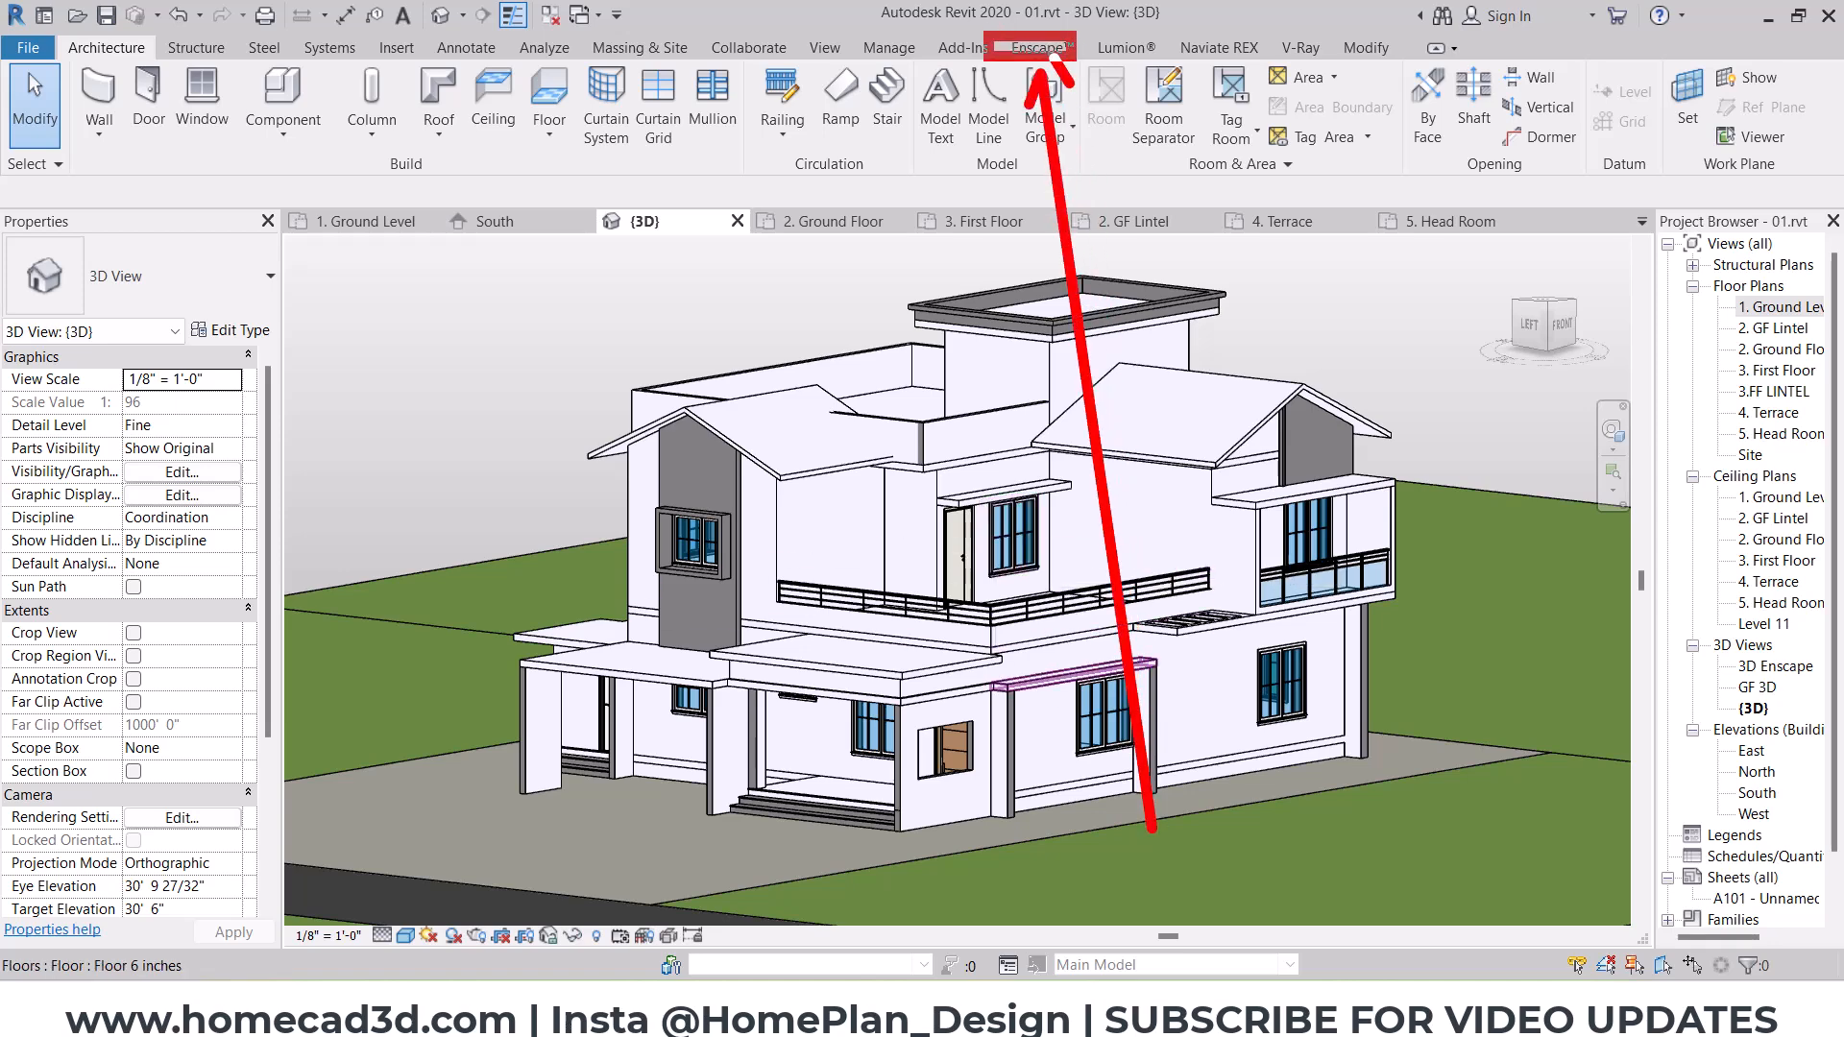
pyautogui.press('Escape')
# Step: Set {3D} as the view to visualize in Enscape and start the Enscape renderer
pyautogui.click(1043, 47)
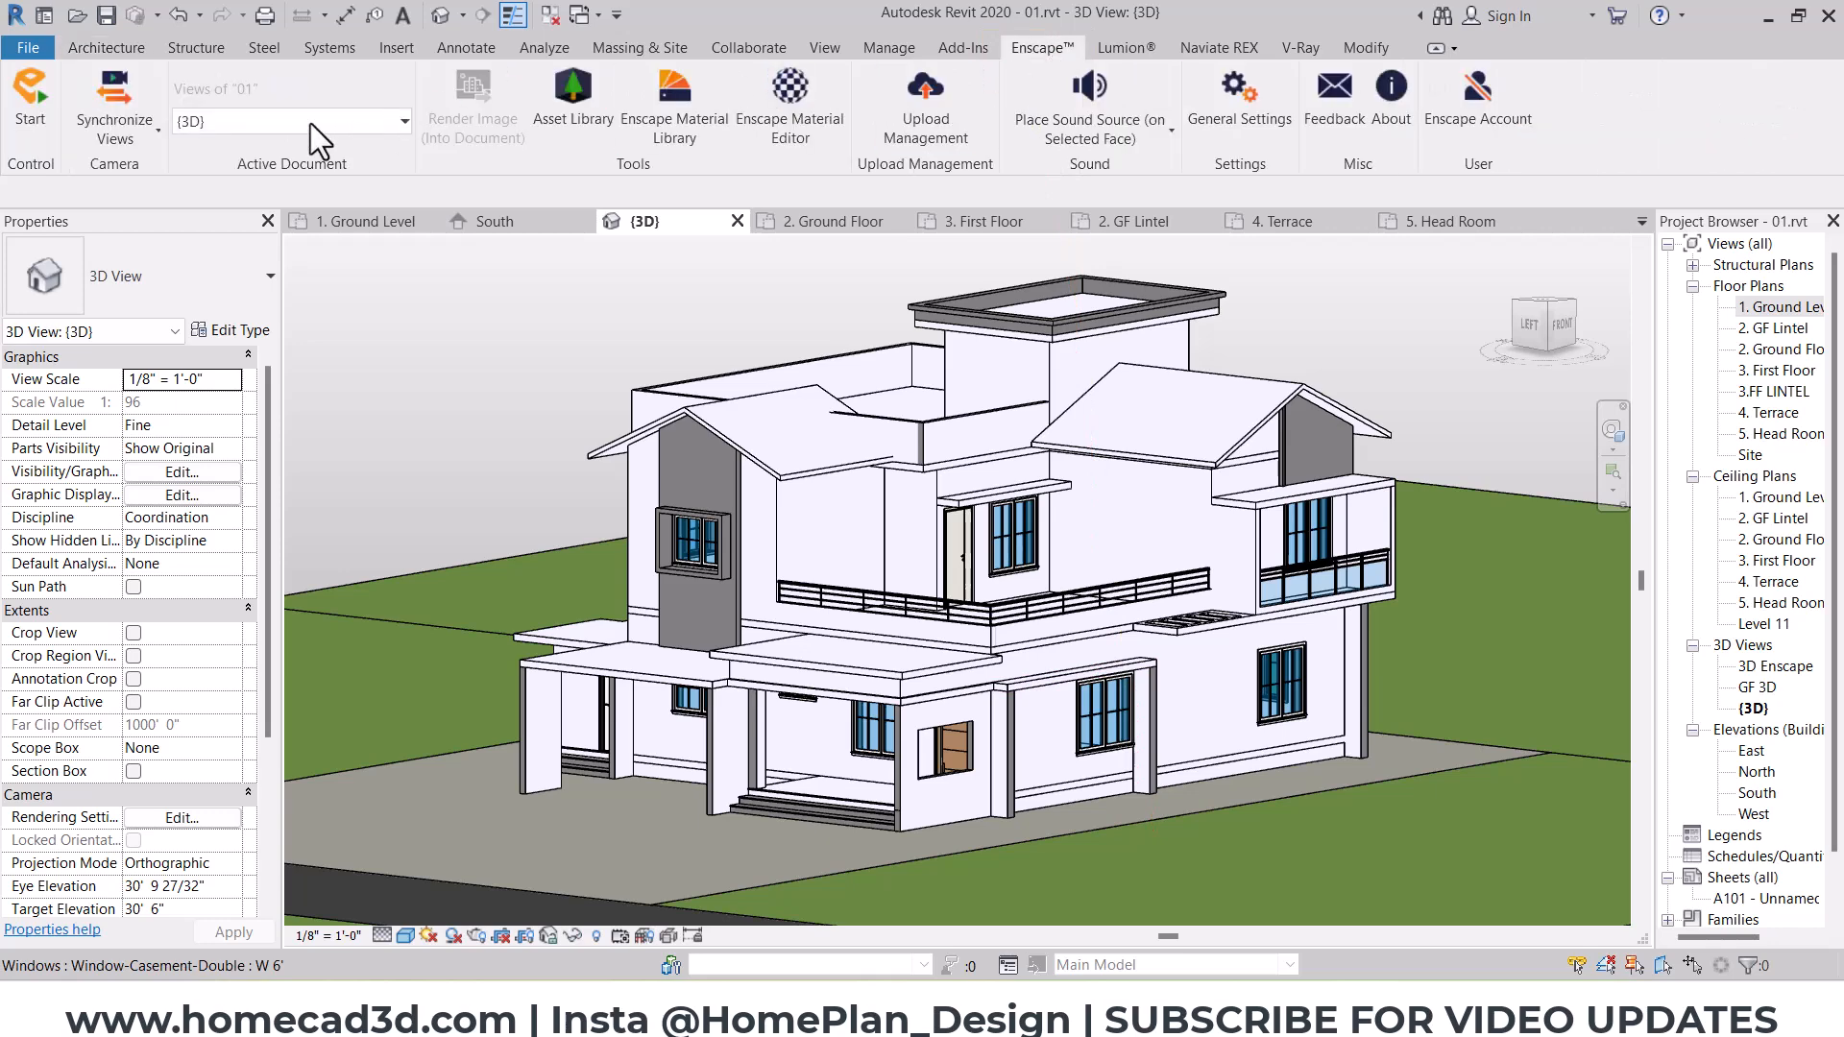
pyautogui.click(244, 124)
pyautogui.click(230, 274)
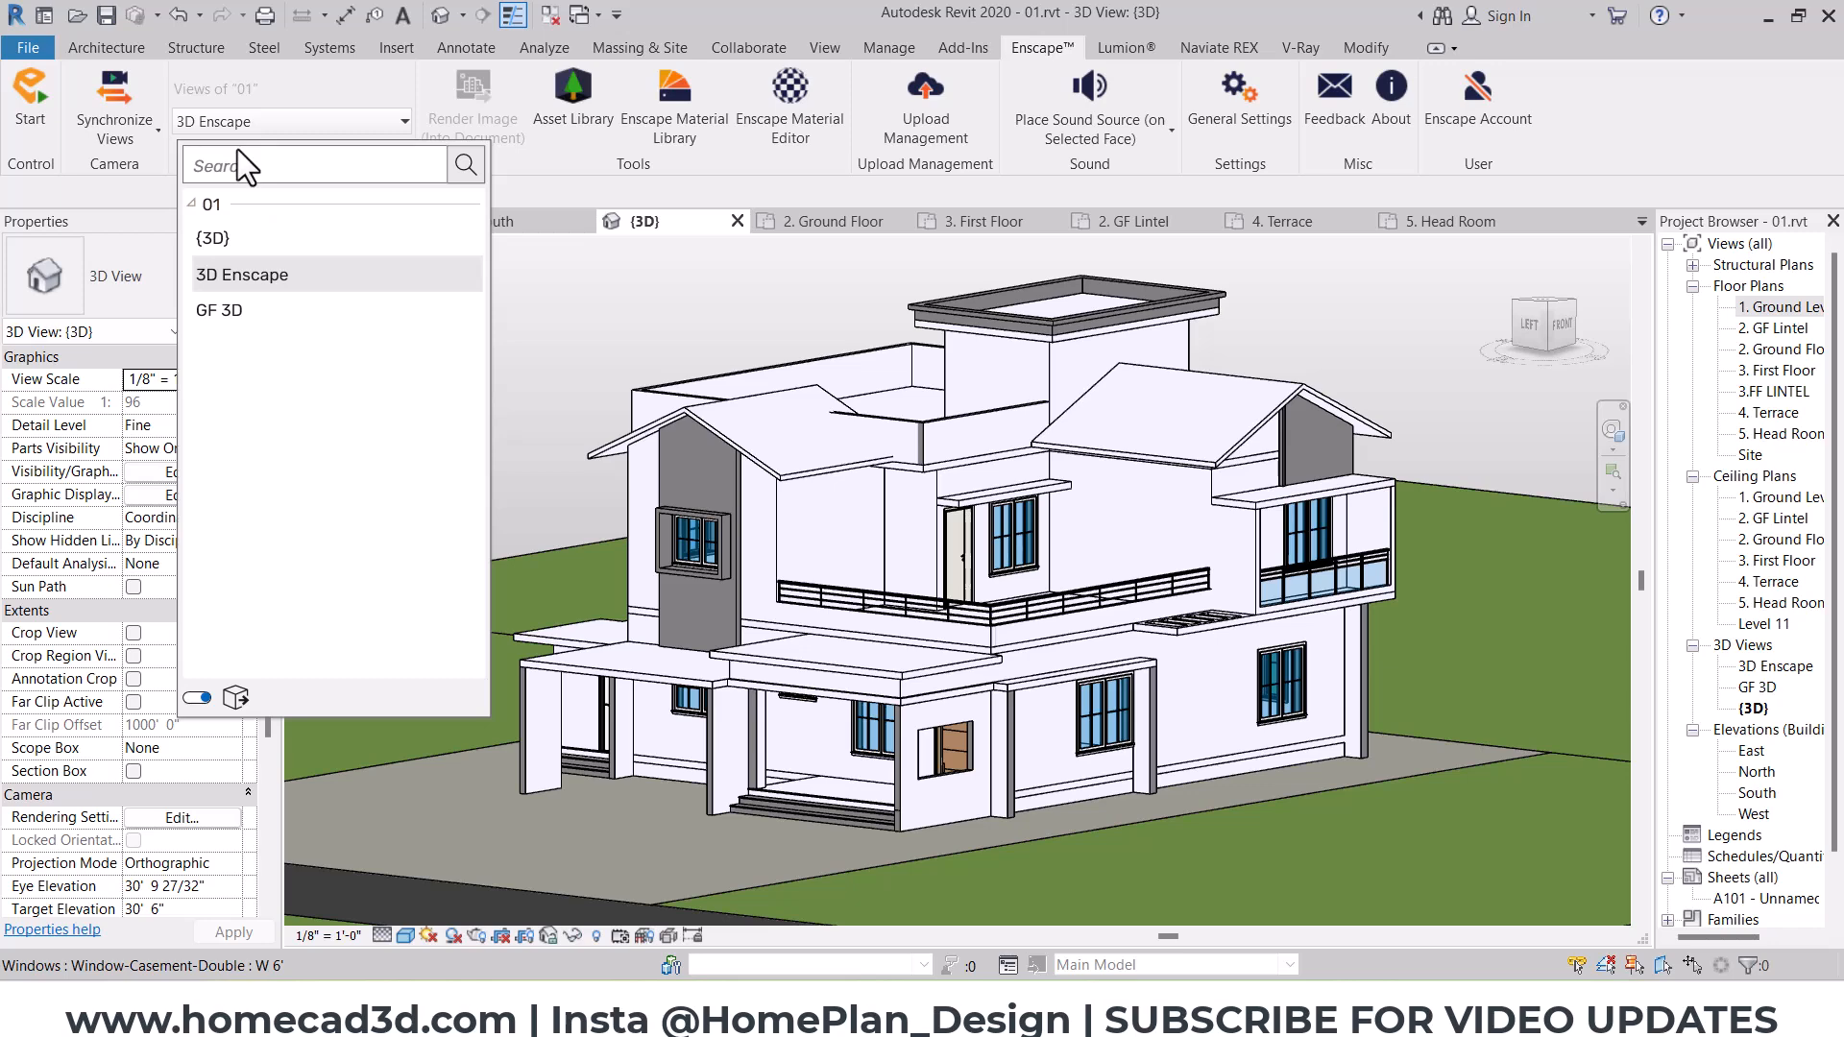
pyautogui.click(319, 80)
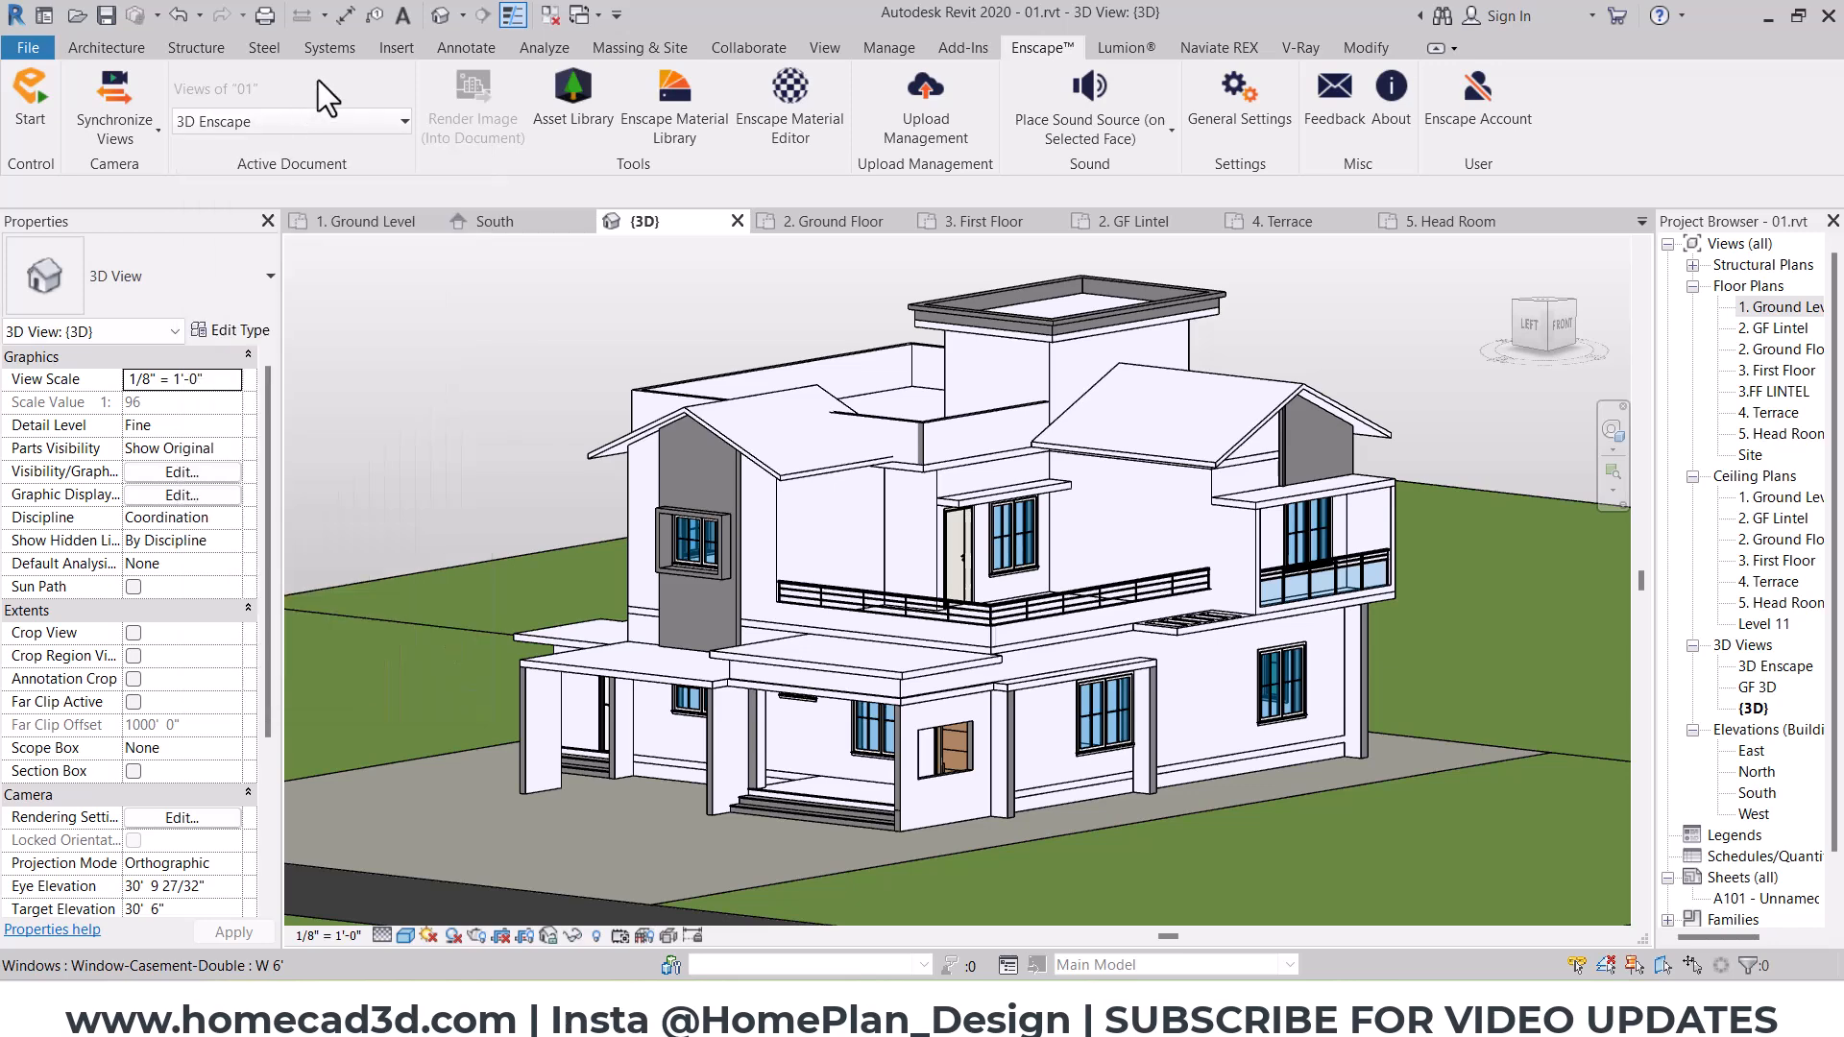
pyautogui.click(233, 122)
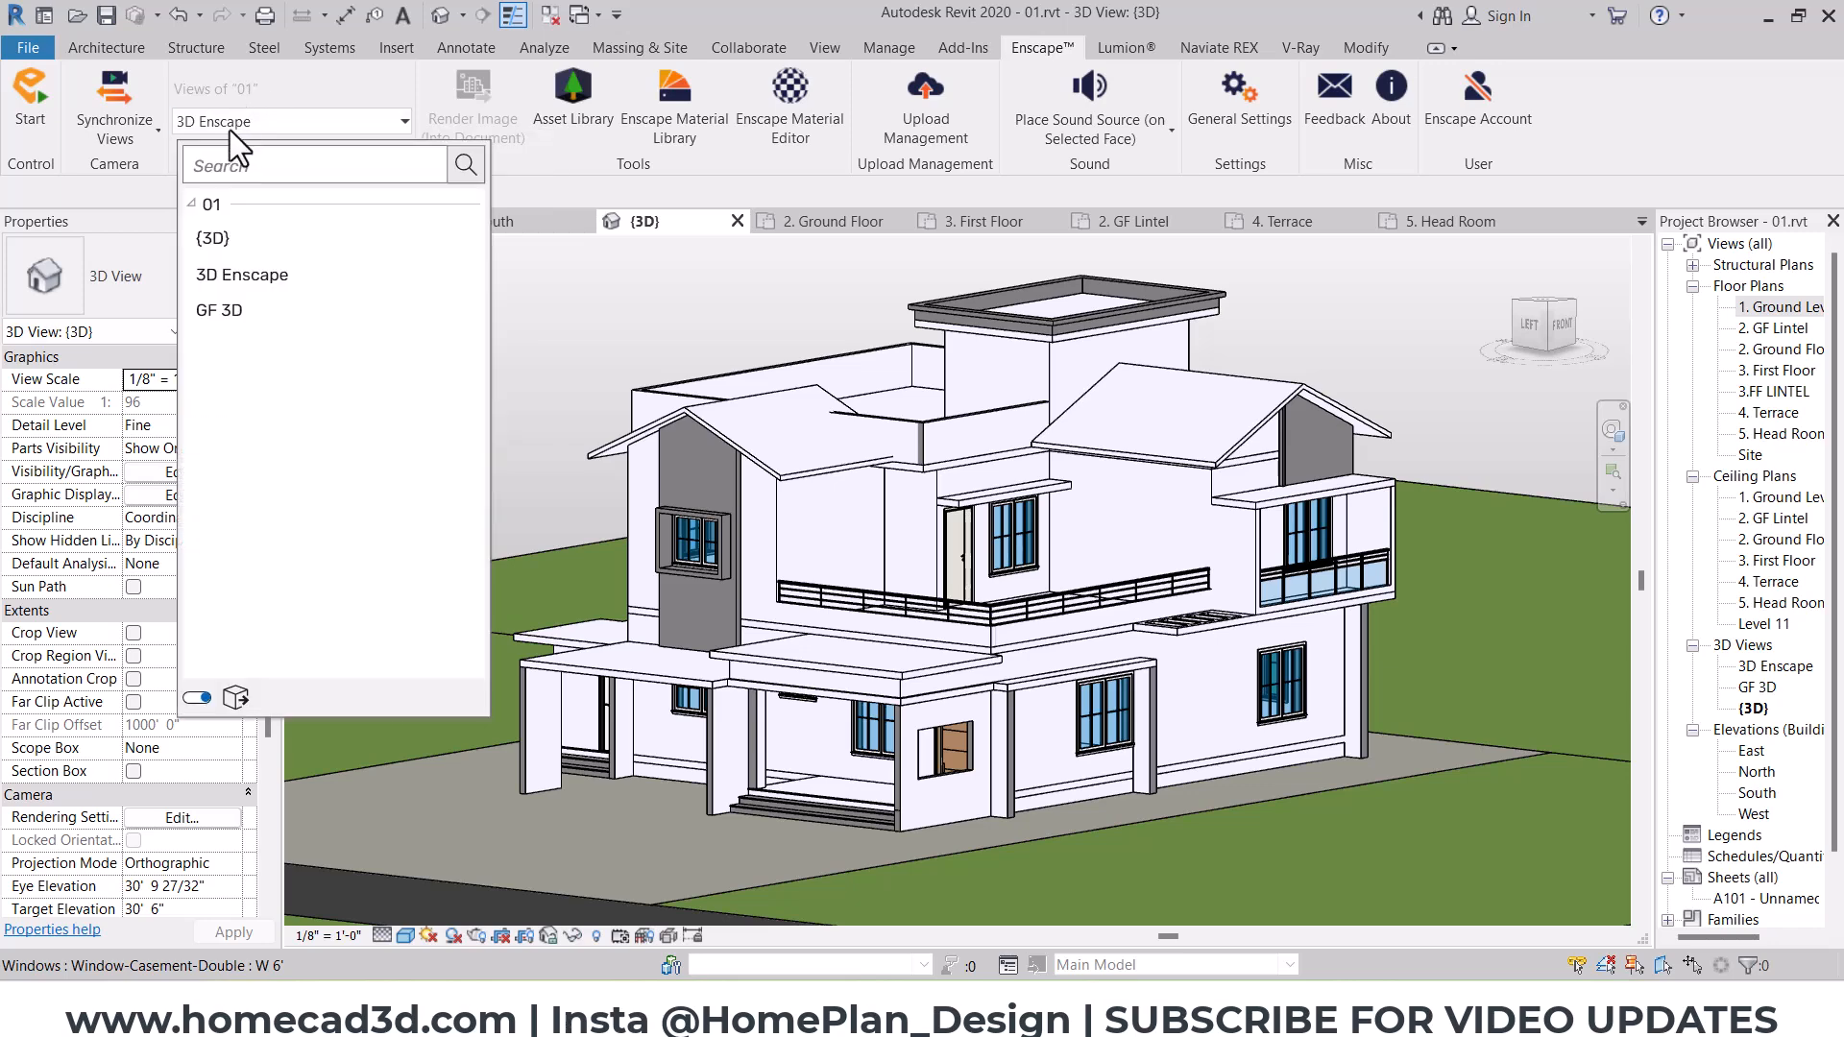
pyautogui.click(219, 240)
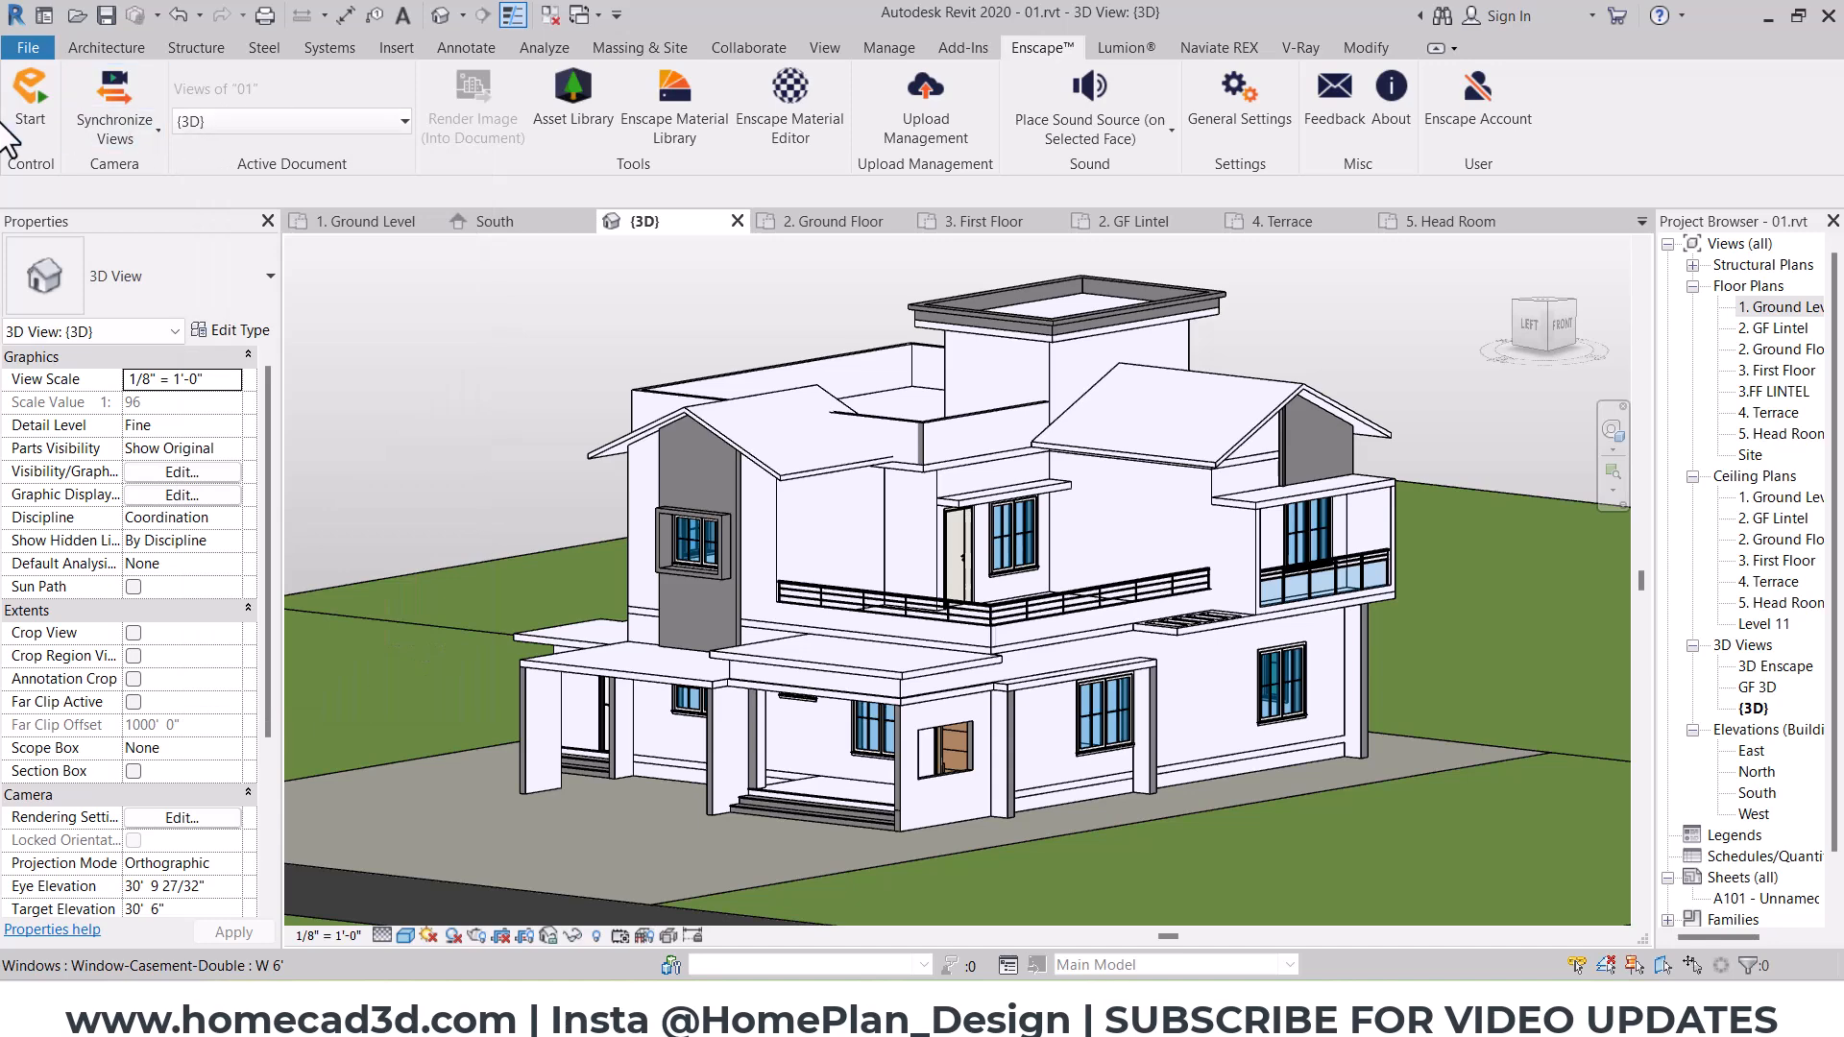
pyautogui.click(32, 122)
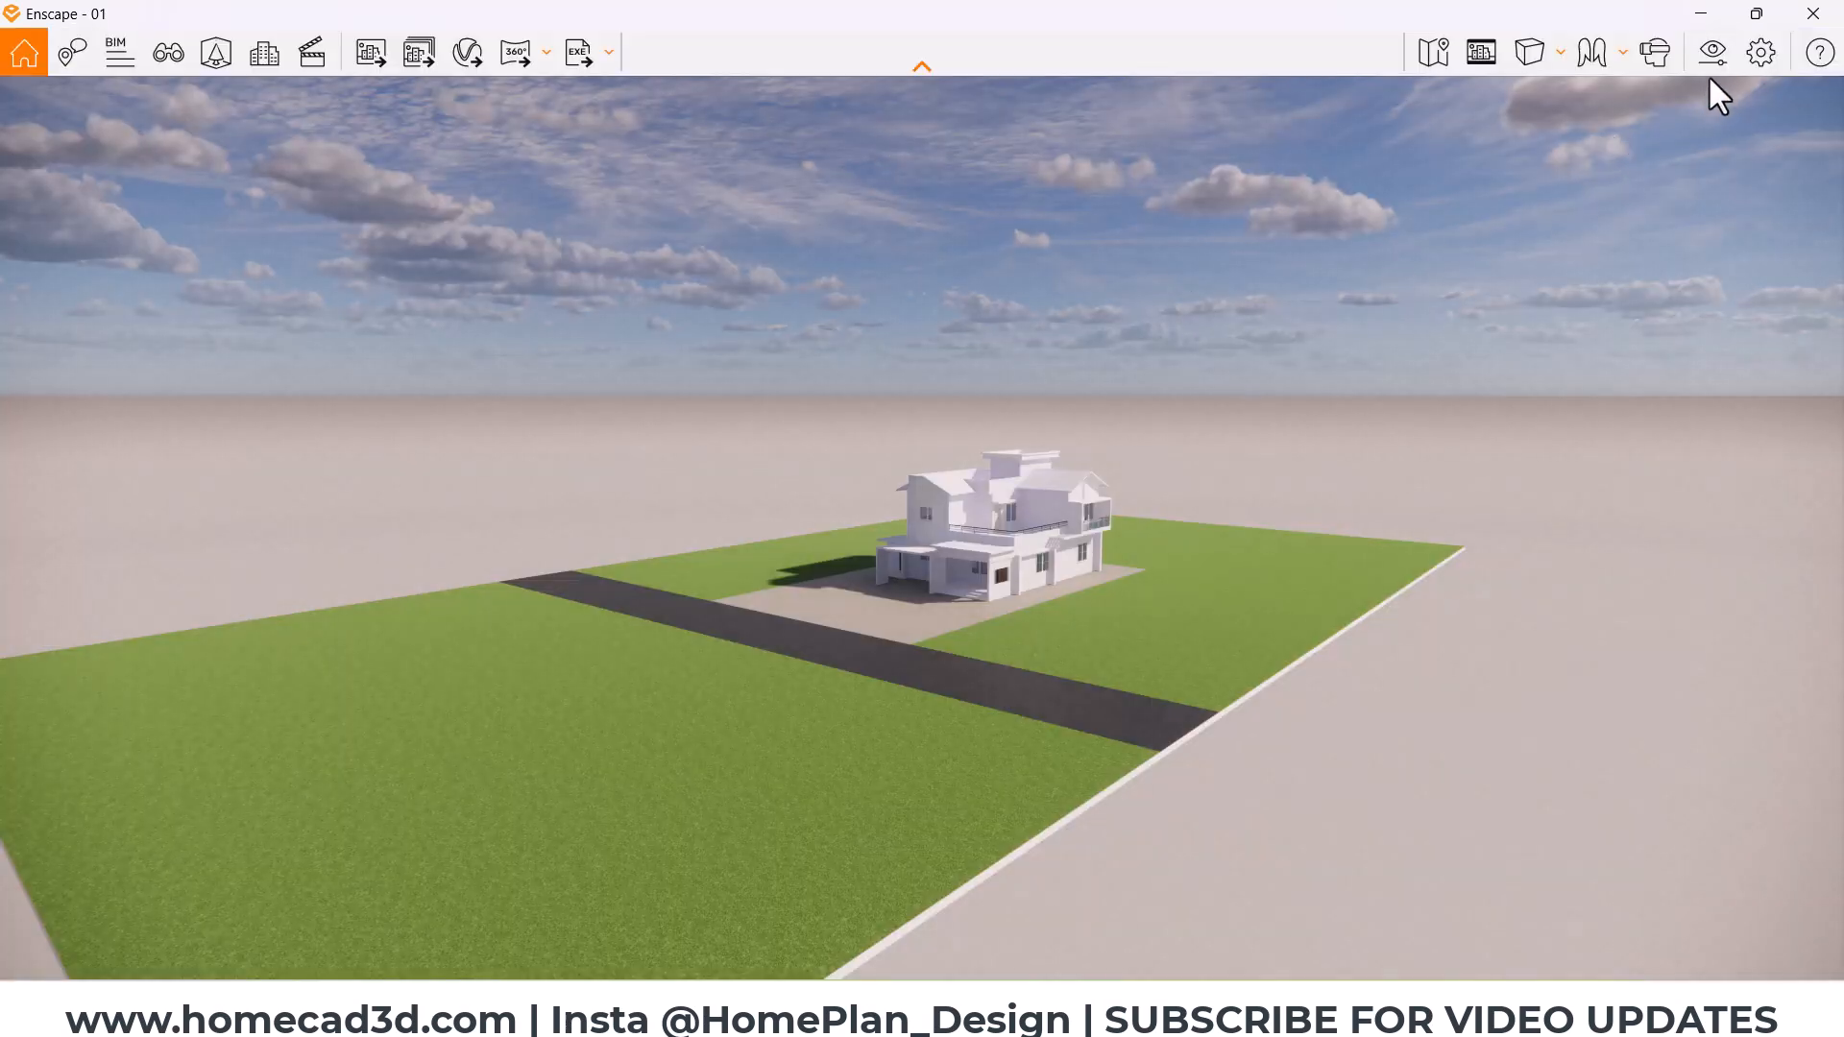
# Step: In Enscape's visual settings, set the camera's horizontal field of view to 40°
pyautogui.click(1710, 56)
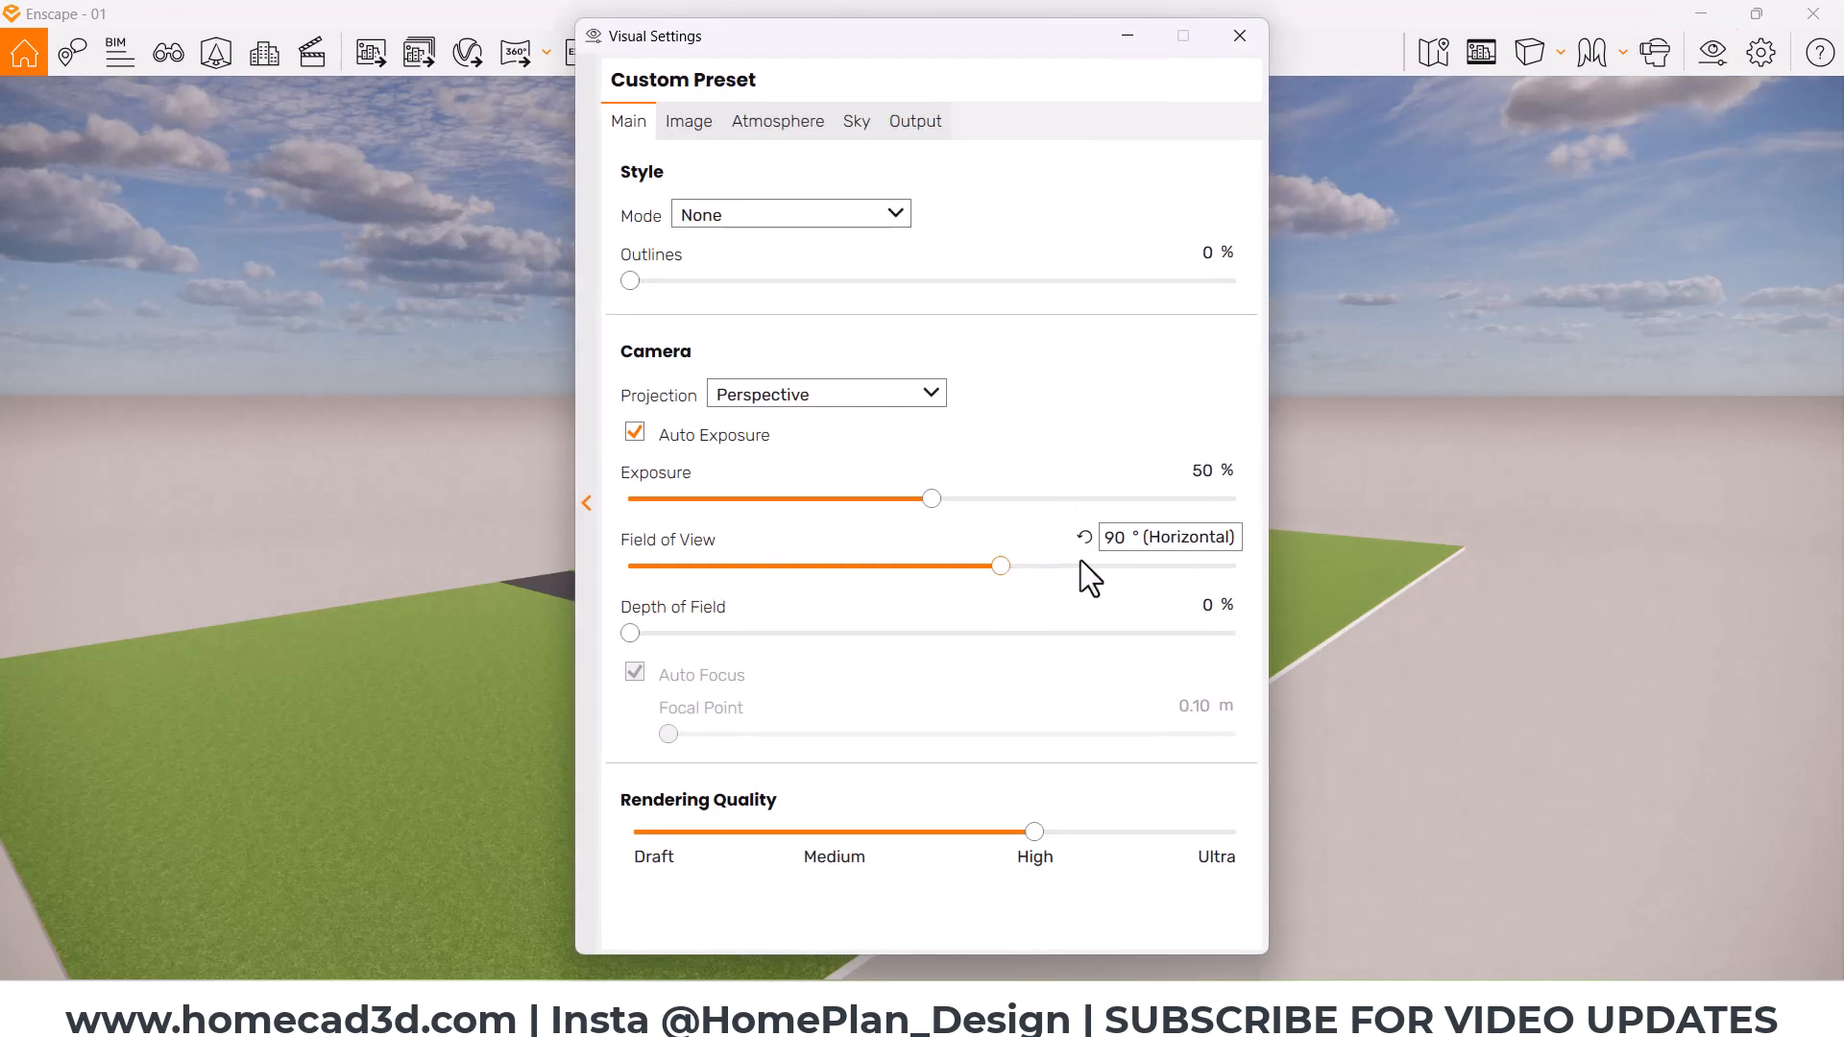
pyautogui.click(1126, 546)
pyautogui.write('40')
pyautogui.press('Return')
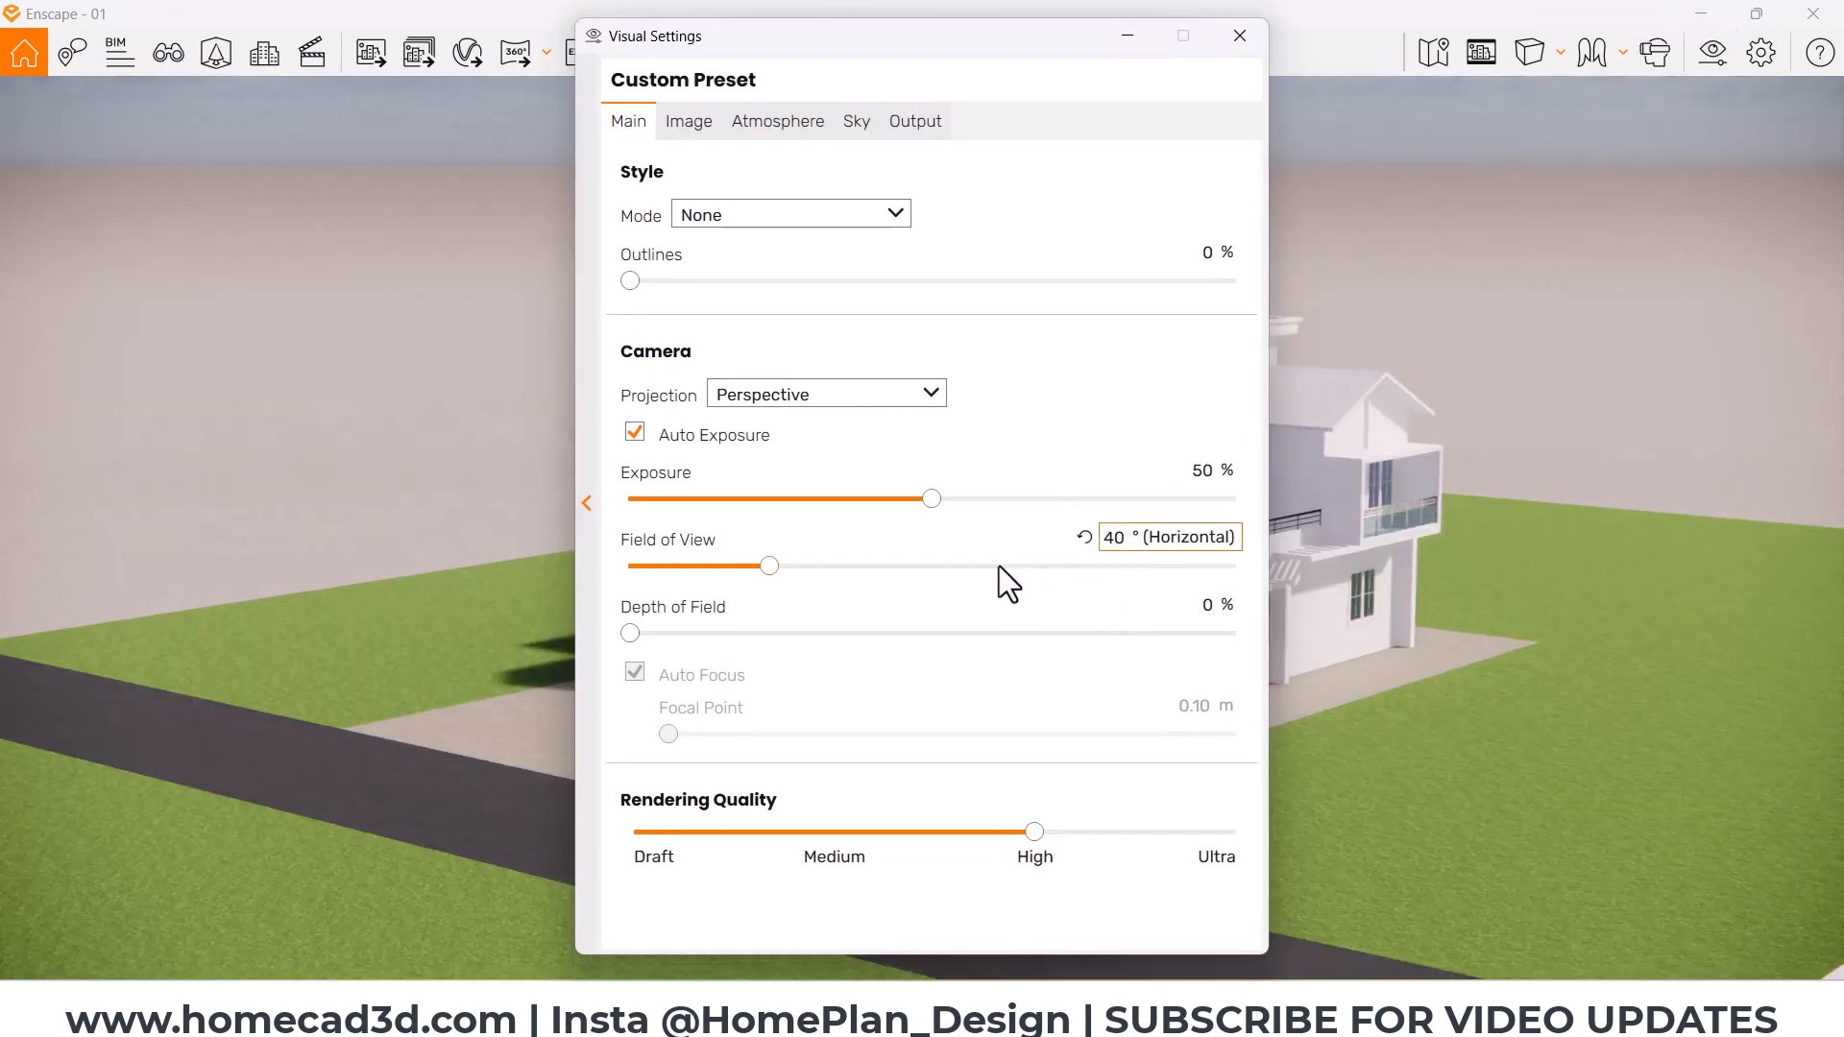
# Step: Change the output resolution to a custom size of 3000 × 2500 and close the visual settings
pyautogui.click(913, 123)
pyautogui.click(851, 215)
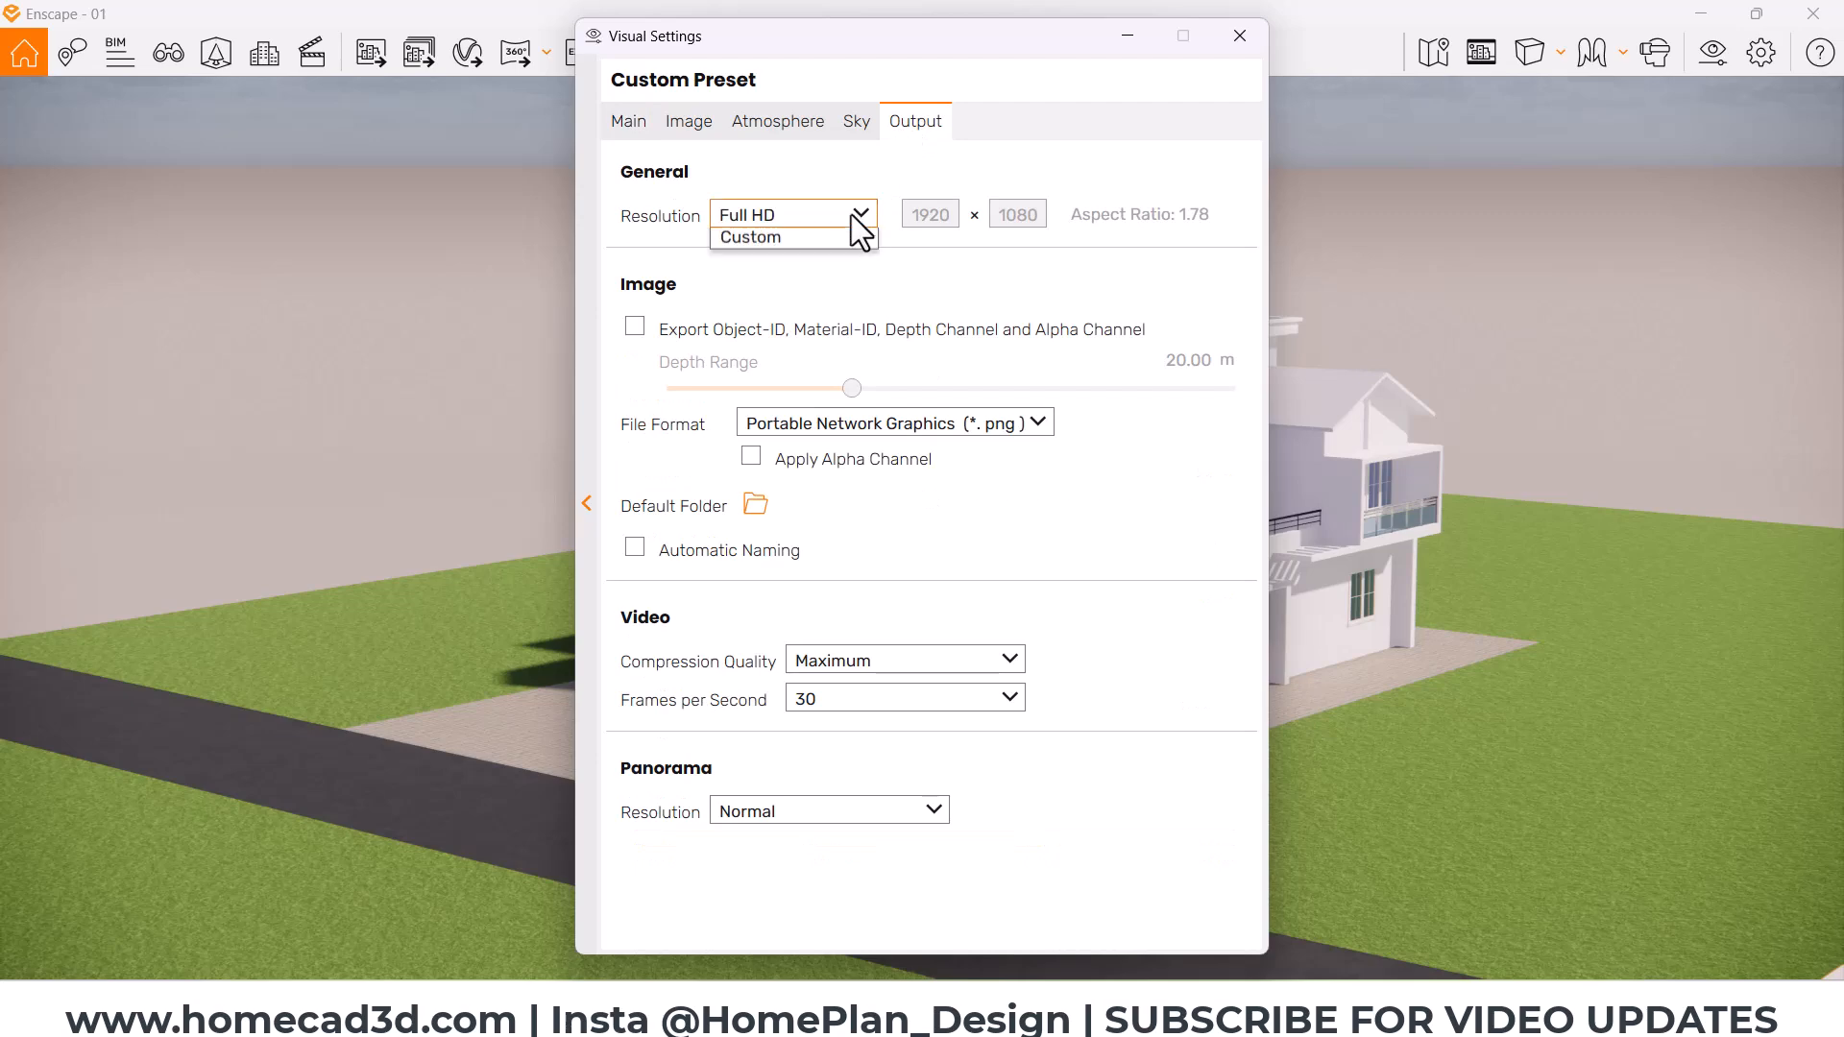
pyautogui.click(768, 374)
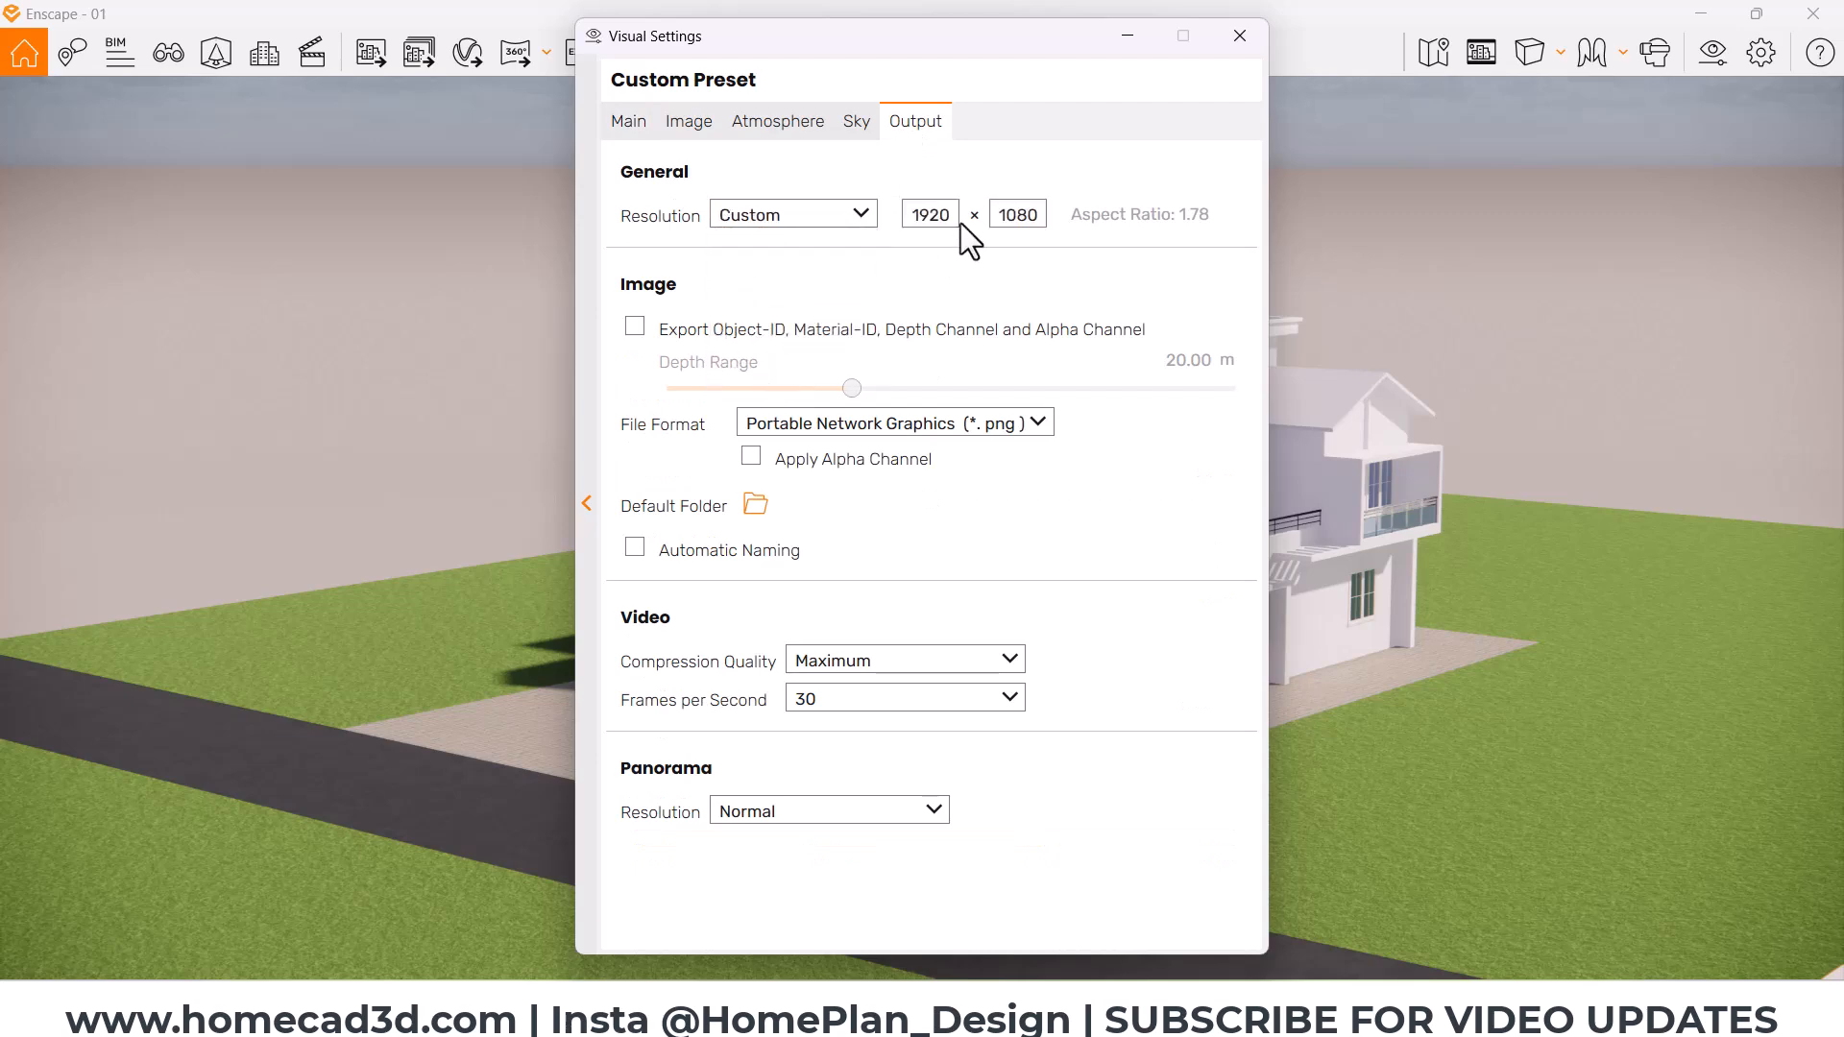
pyautogui.moveTo(961, 223); pyautogui.dragTo(856, 221)
pyautogui.write('3000')
pyautogui.press('Tab')
pyautogui.write('2500')
pyautogui.click(1239, 36)
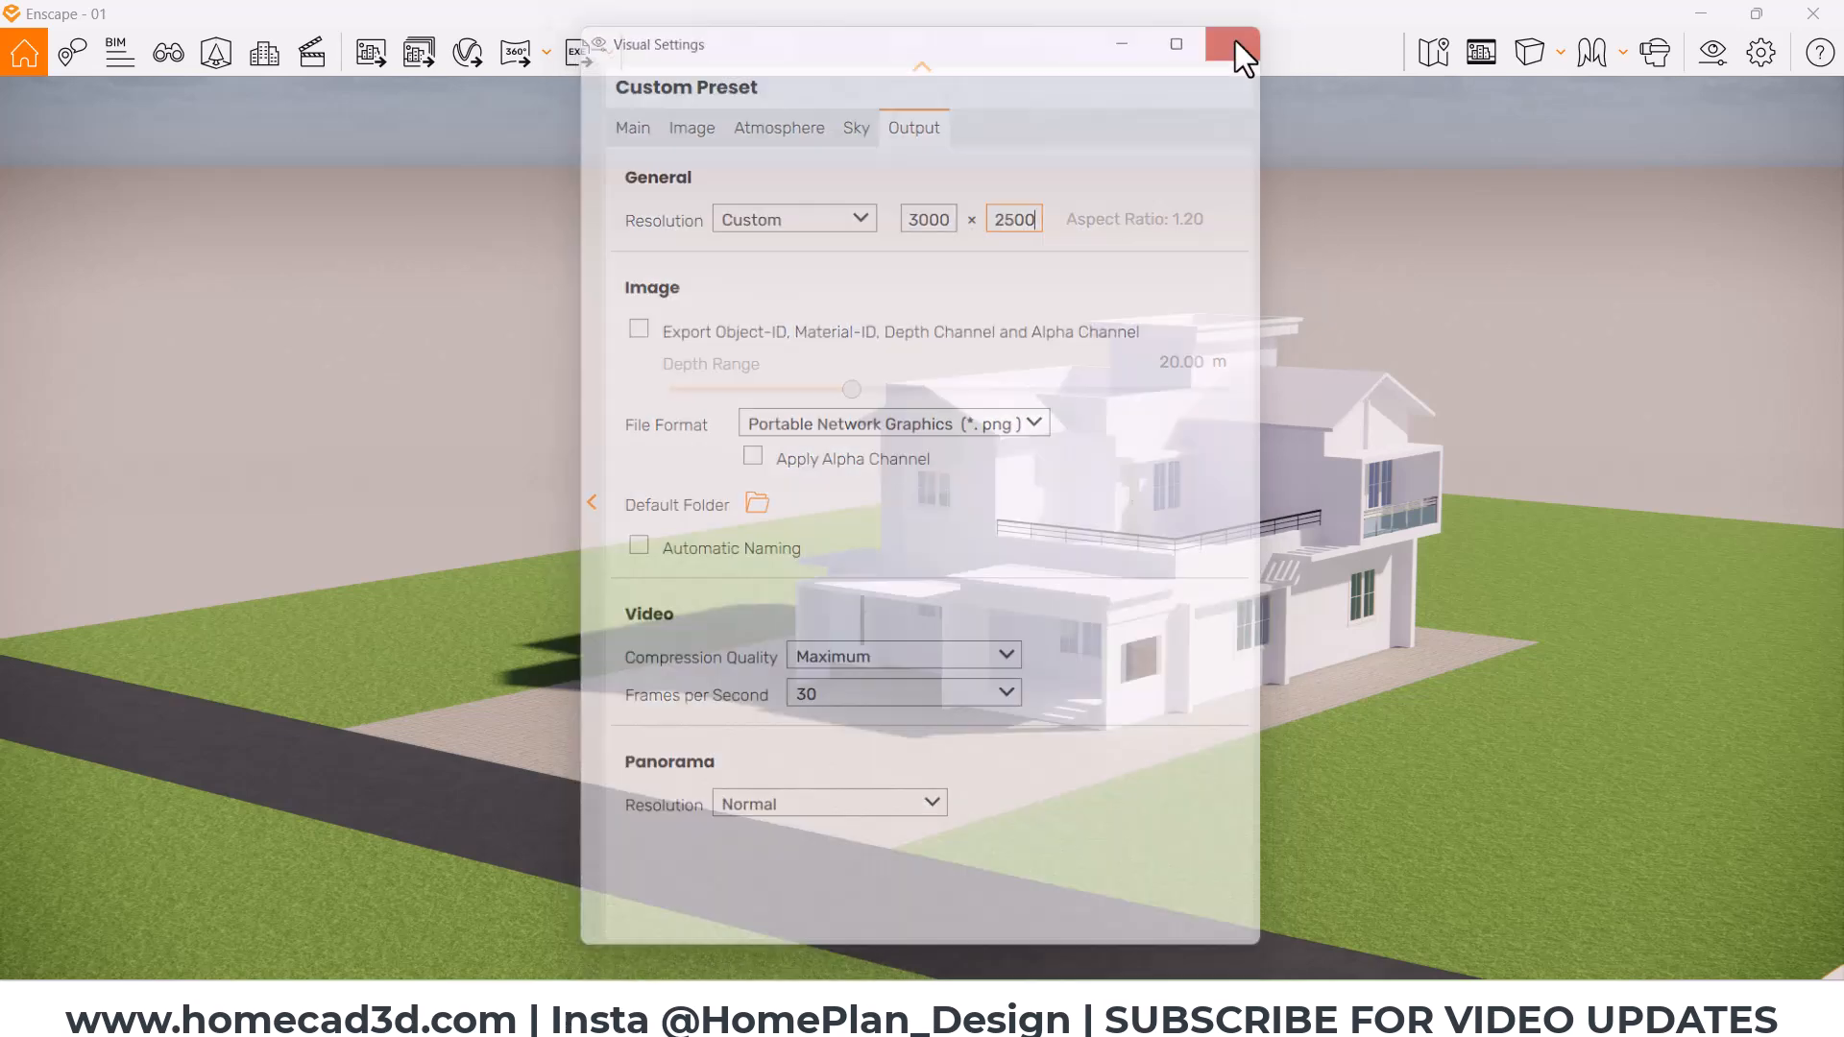
# Step: Turn on the safe frame and compose a low, close front-corner view of the house in two-point perspective
pyautogui.click(1477, 54)
pyautogui.moveTo(969, 540); pyautogui.dragTo(898, 543)
pyautogui.scroll(1, 942, 543)
pyautogui.press('w')
pyautogui.press('w')
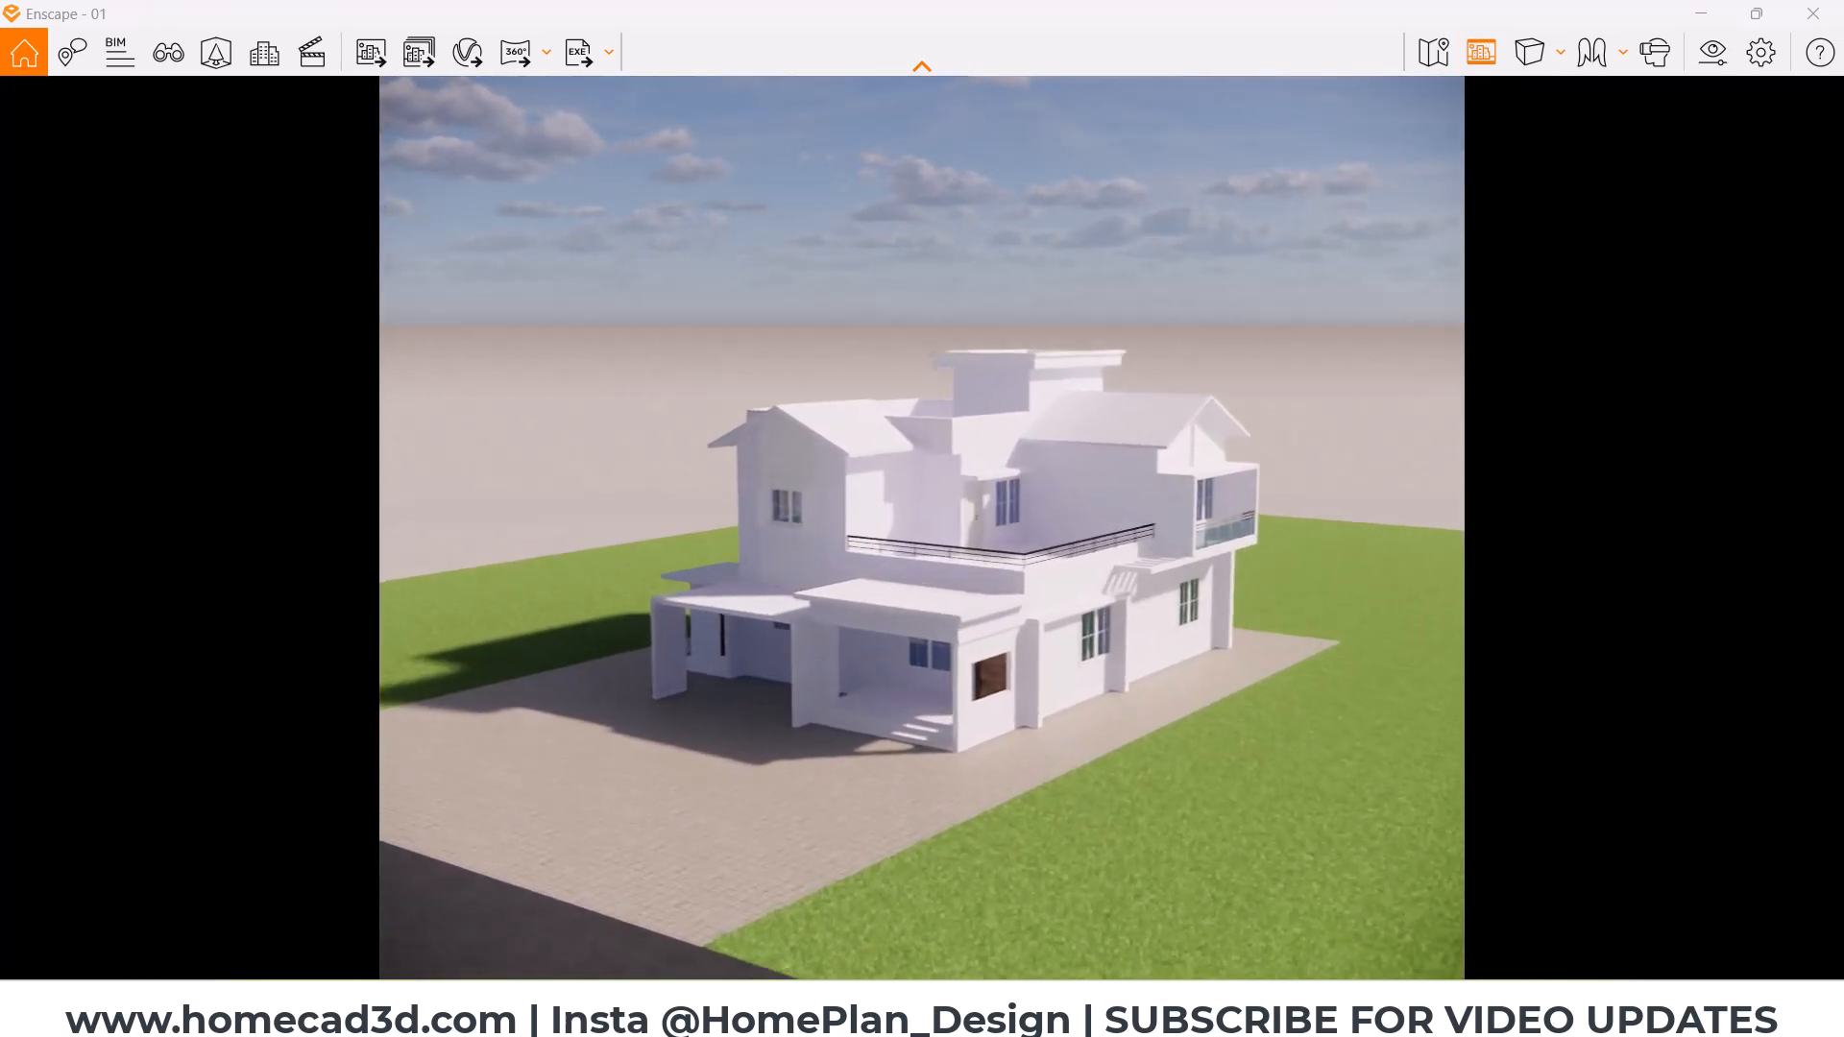
pyautogui.moveTo(1092, 604); pyautogui.dragTo(1092, 476, button='right')
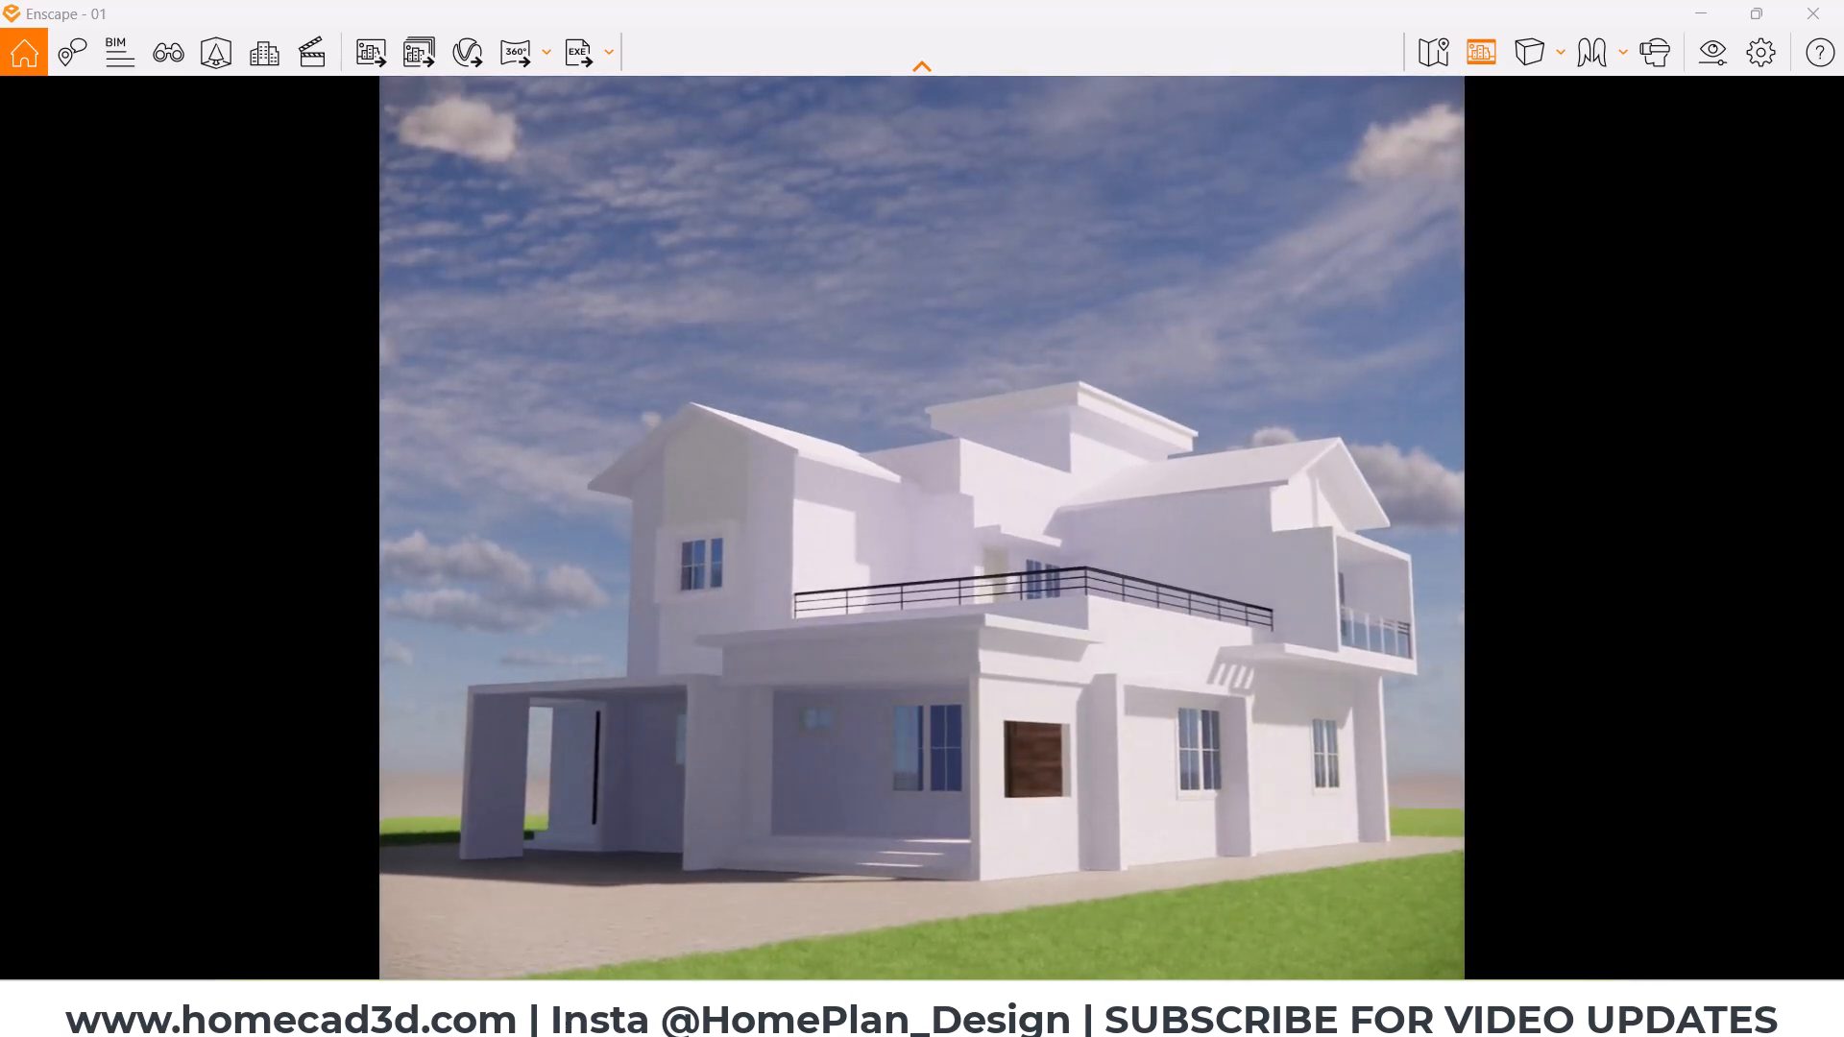
pyautogui.click(1534, 52)
pyautogui.click(1552, 140)
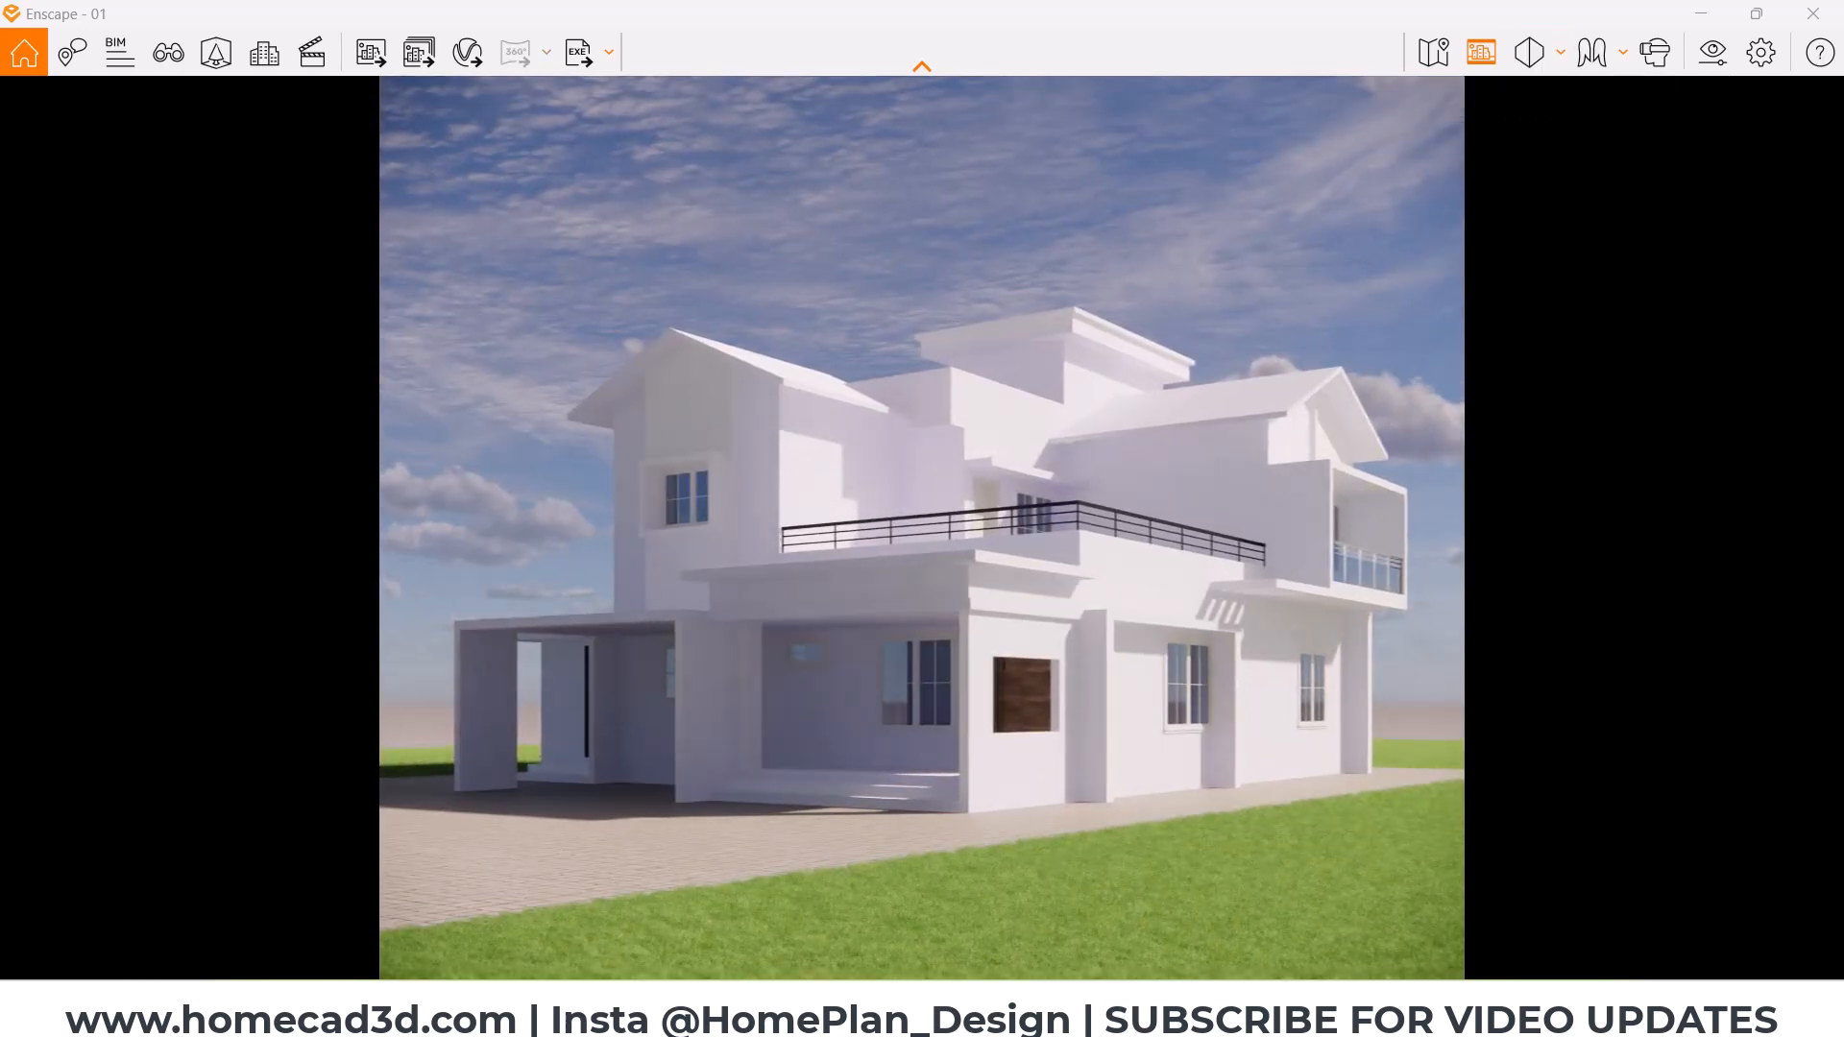
# Step: Begin a new saved view named VIEW 01 and set its sun azimuth to 223.2°
pyautogui.click(168, 52)
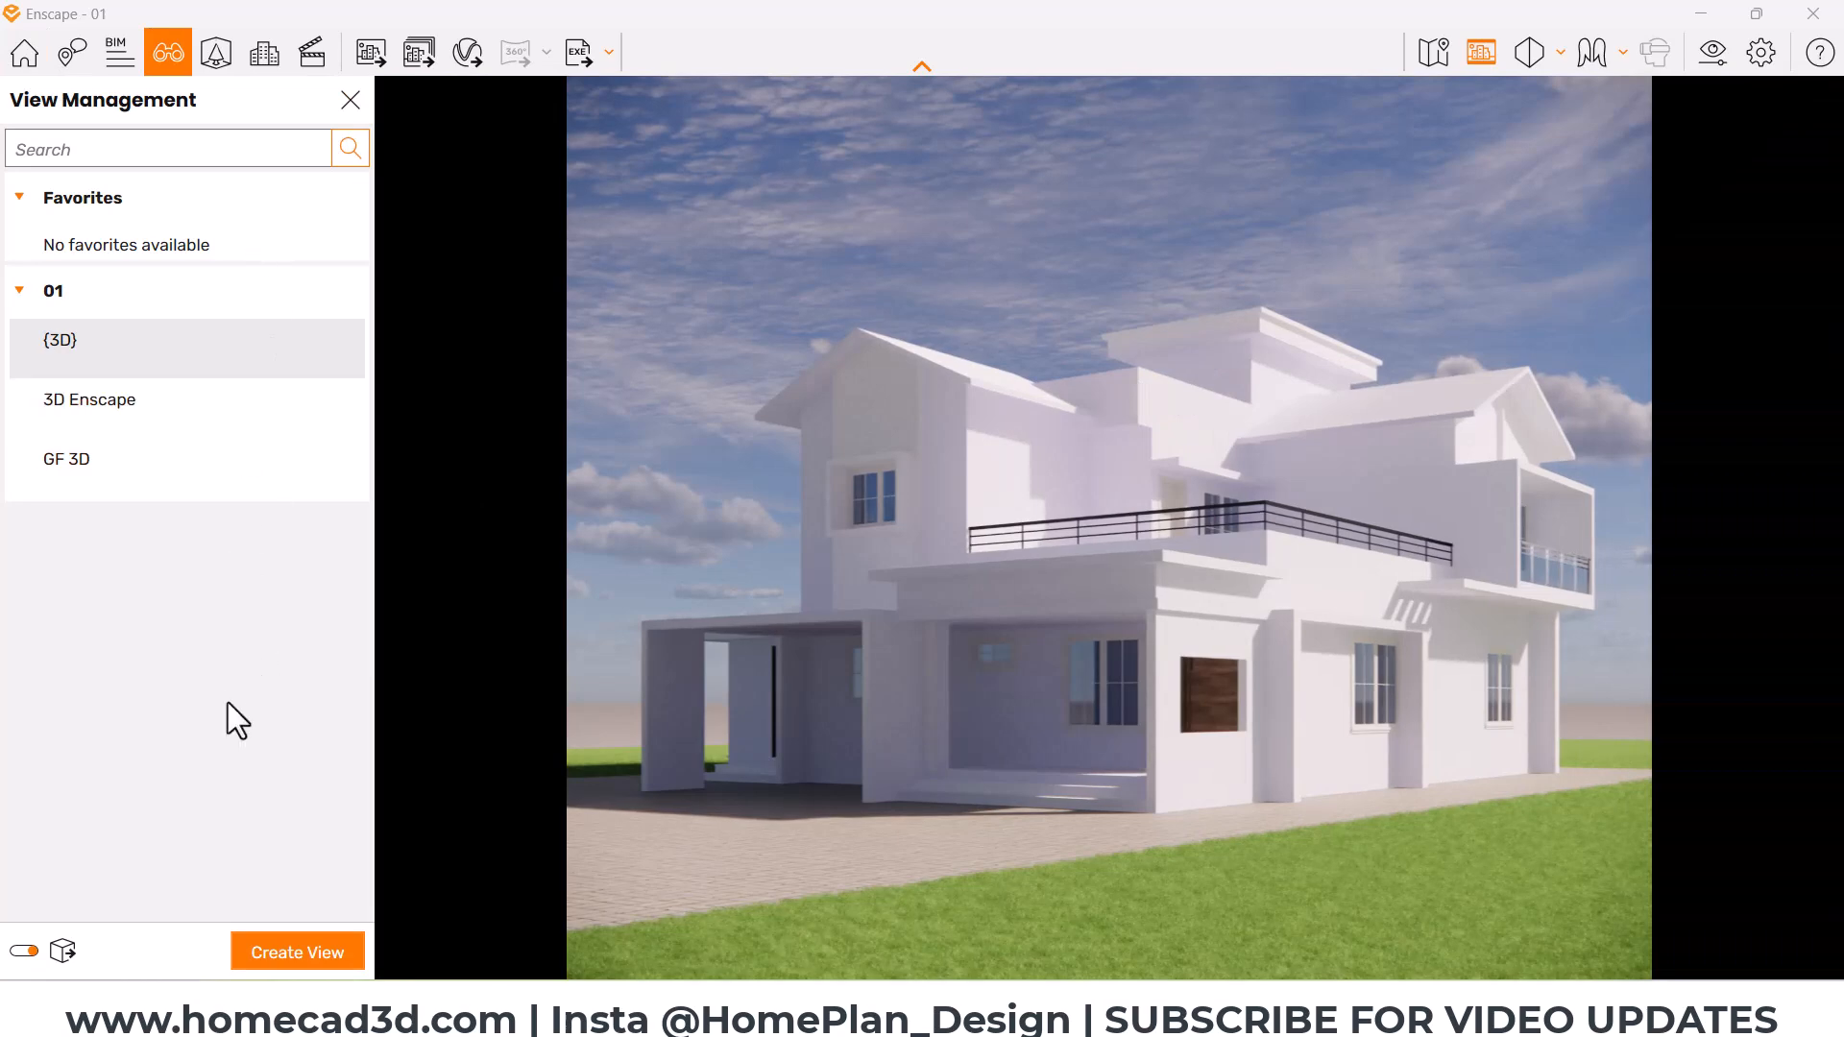
pyautogui.click(258, 951)
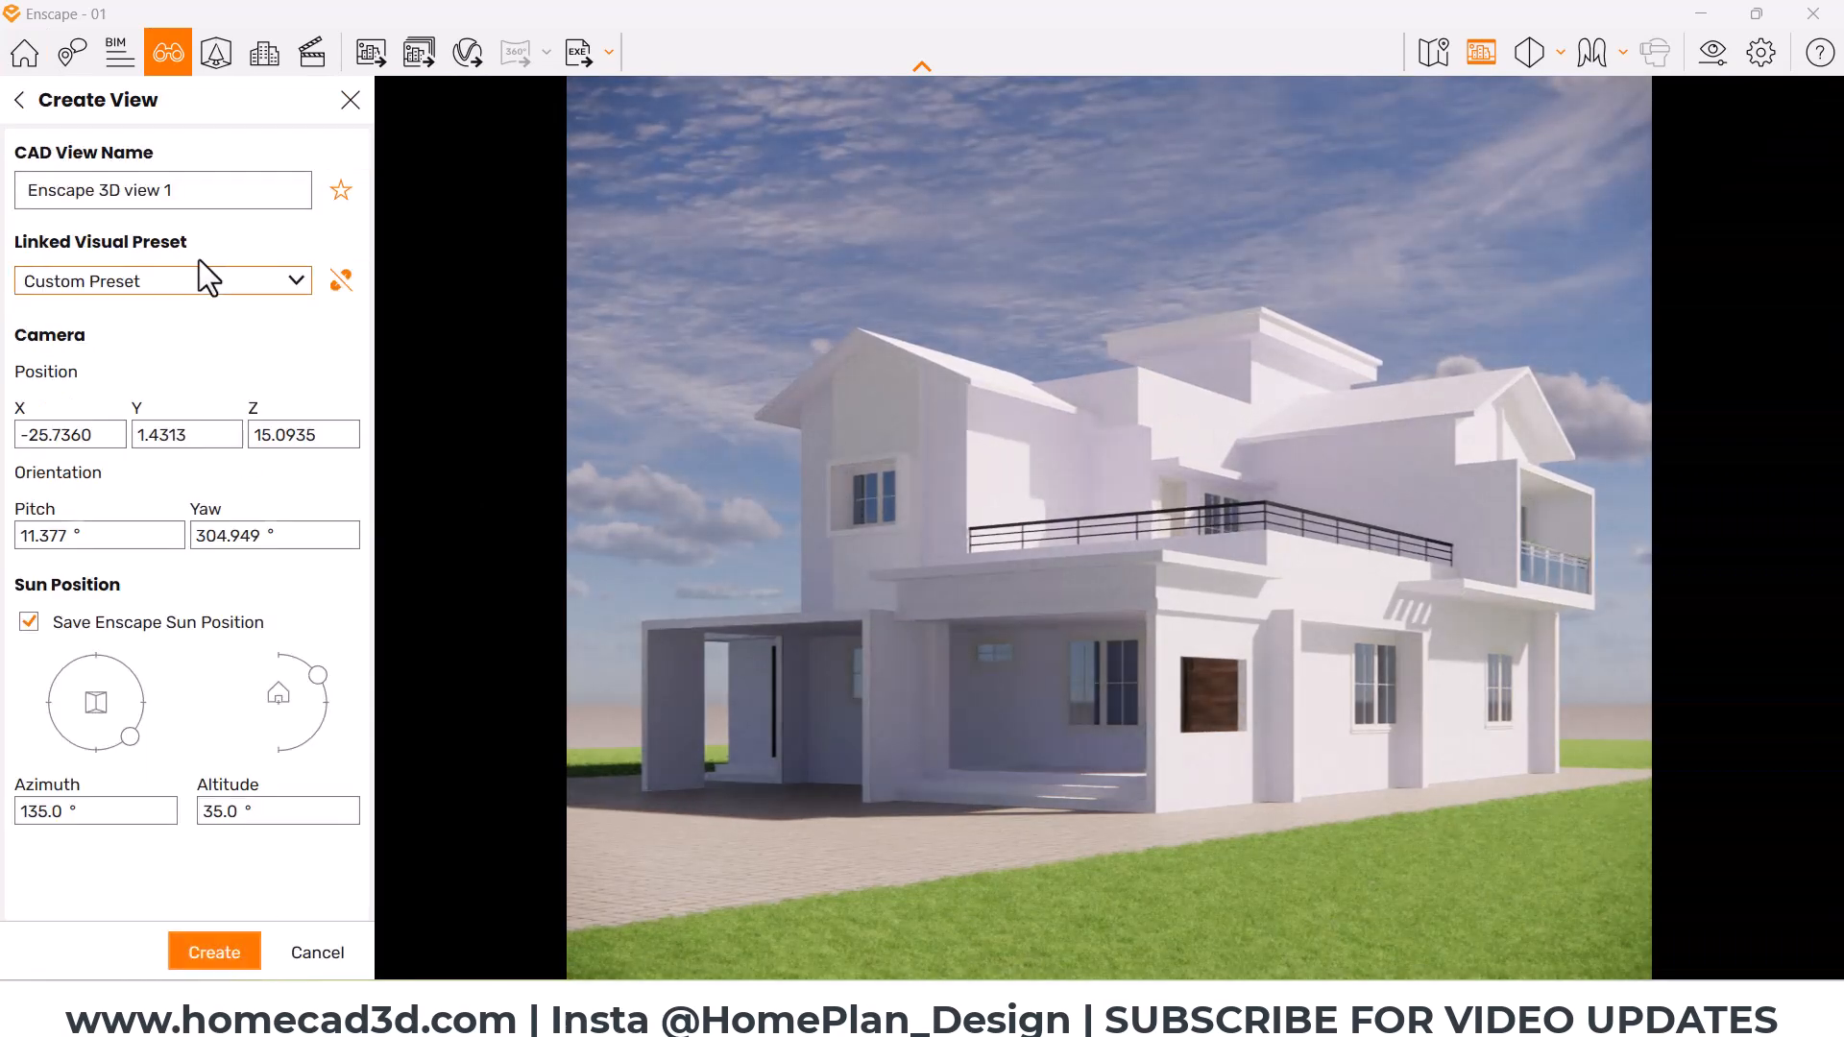
pyautogui.moveTo(213, 192); pyautogui.dragTo(5, 229)
pyautogui.write('V')
pyautogui.write('IEQ')
pyautogui.write('W 01')
pyautogui.moveTo(133, 739); pyautogui.dragTo(61, 746)
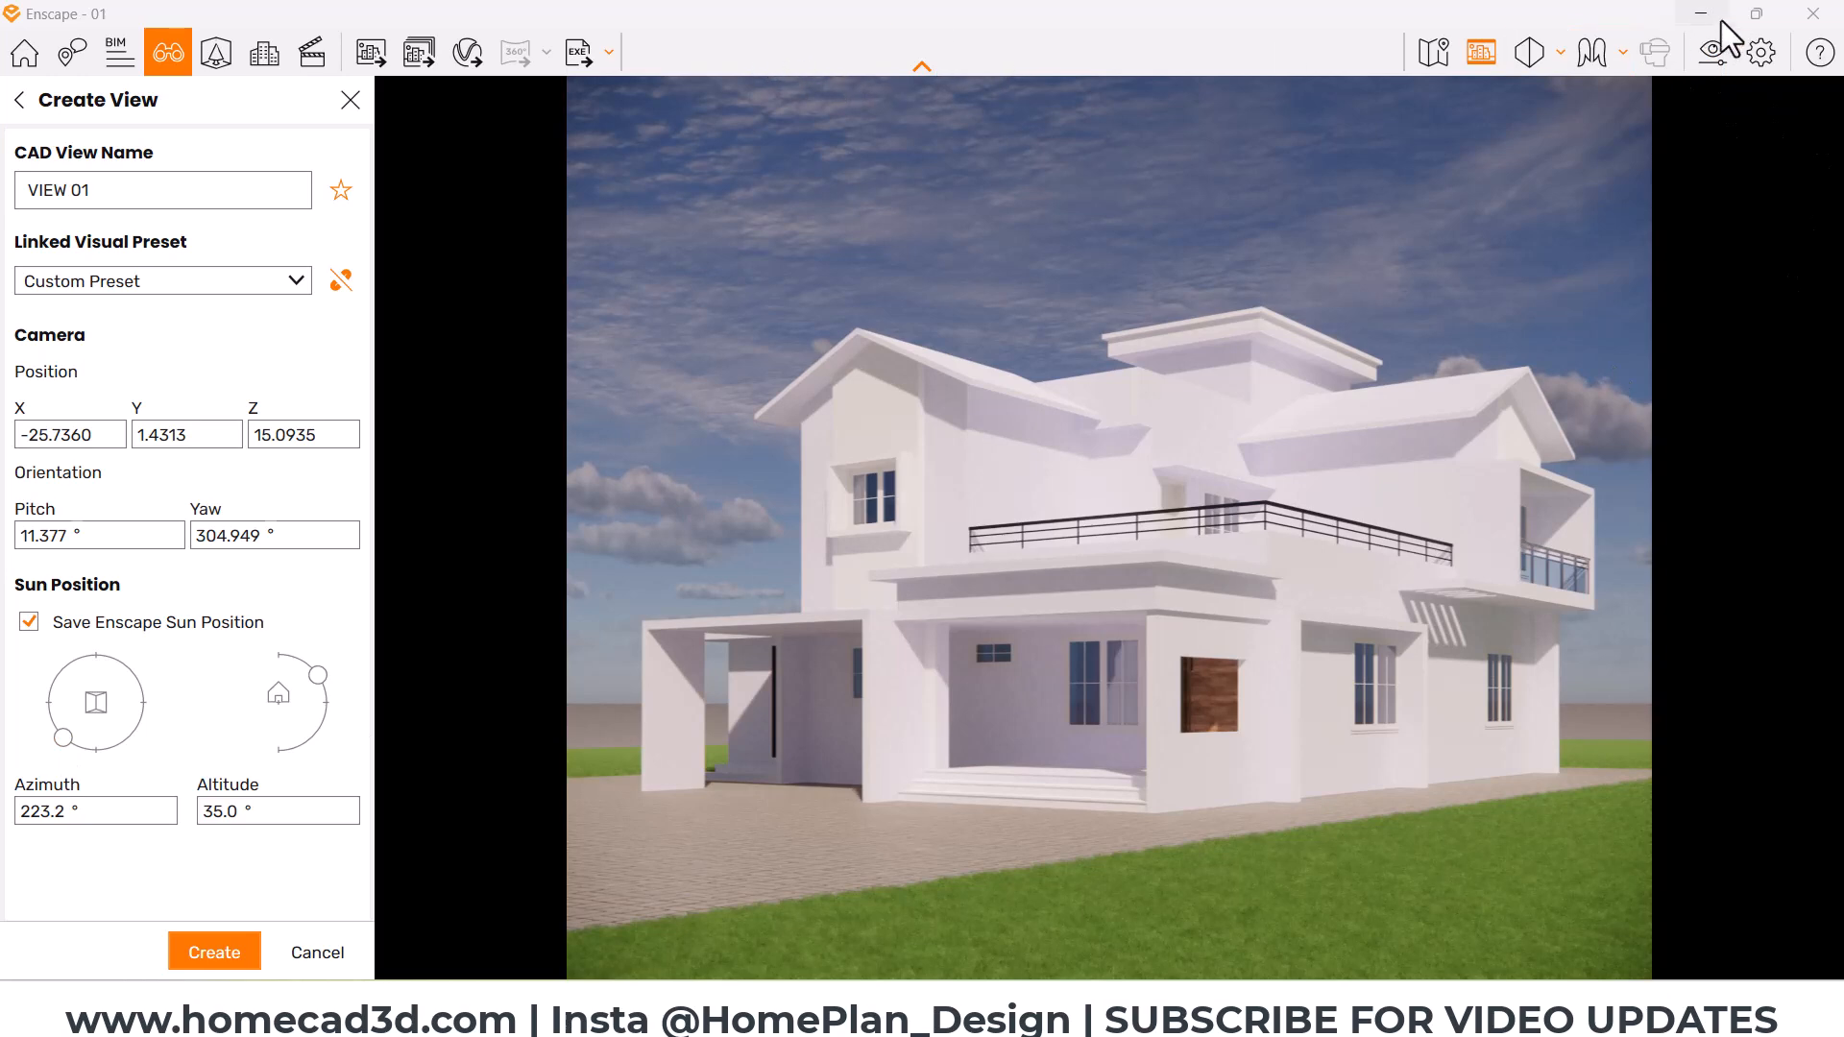
# Step: In the visual settings for the sky, reduce cloud density to 0% and cirrus amount to 21%
pyautogui.click(1713, 50)
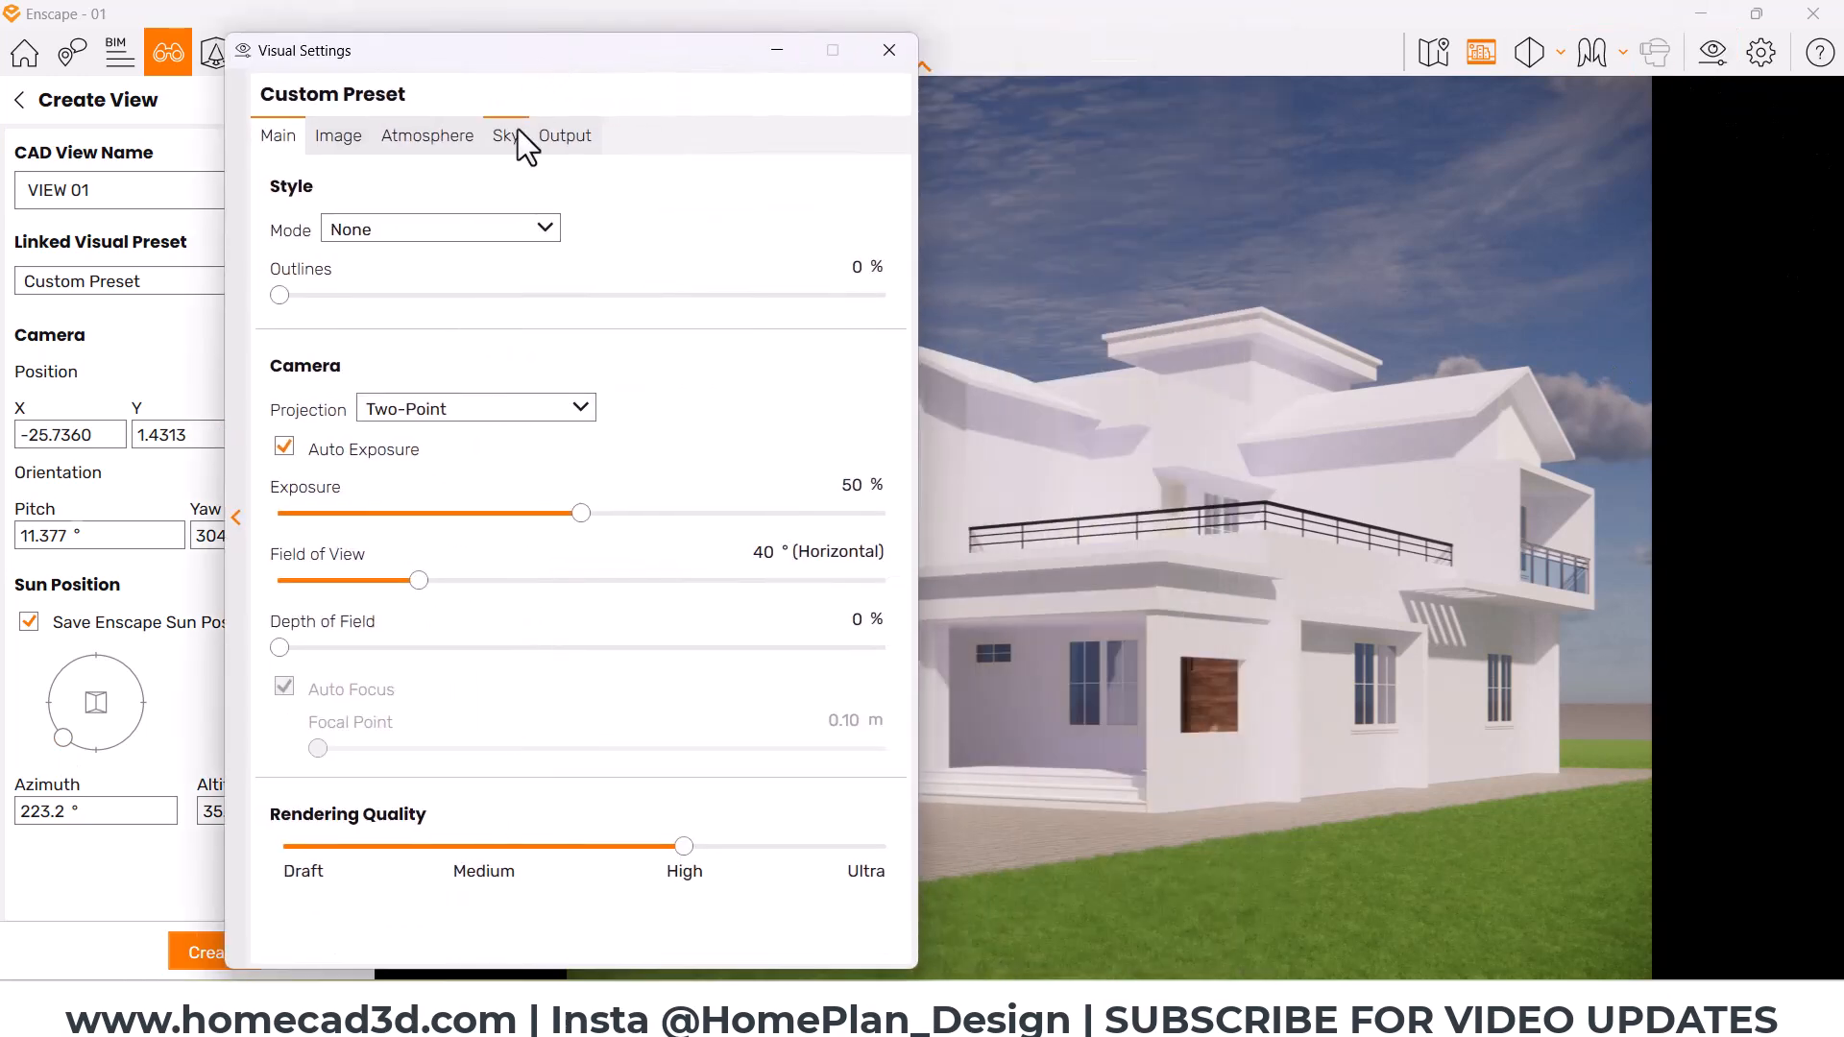
pyautogui.click(515, 135)
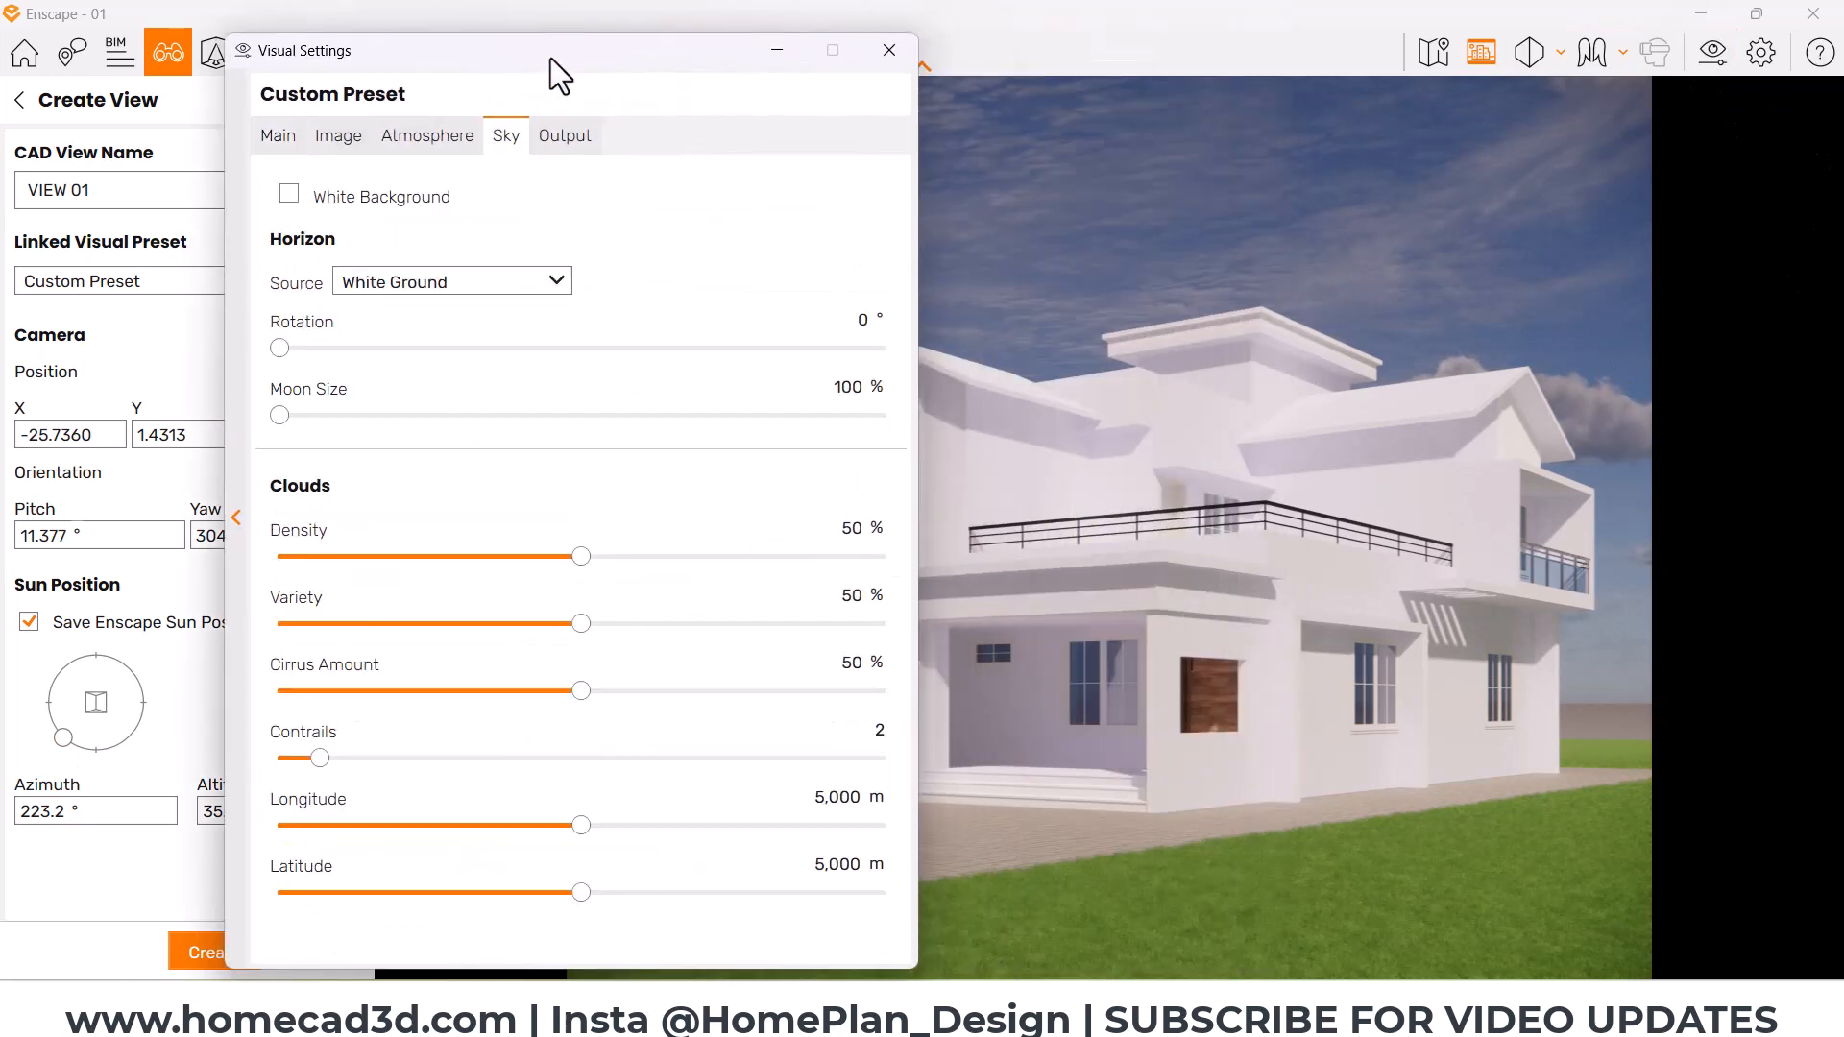
pyautogui.moveTo(551, 58); pyautogui.dragTo(388, 56)
pyautogui.moveTo(412, 555); pyautogui.dragTo(207, 557)
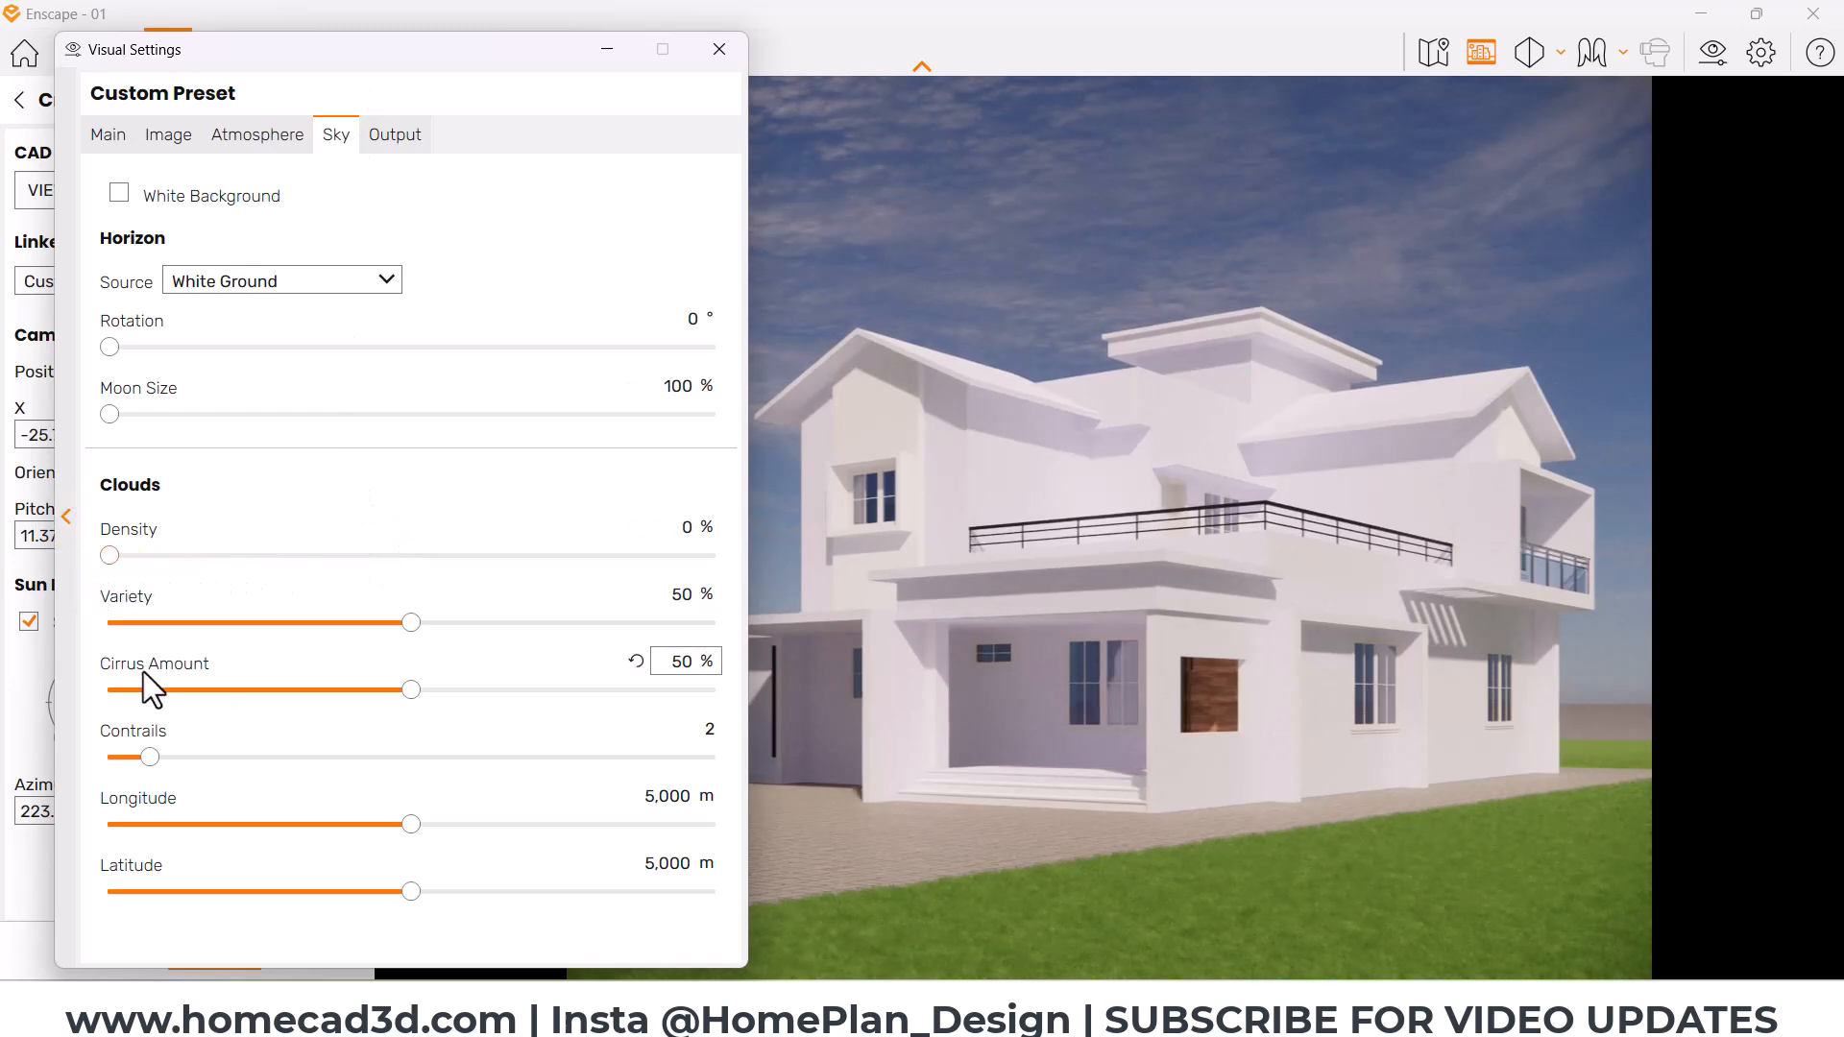
pyautogui.moveTo(383, 695); pyautogui.dragTo(233, 689)
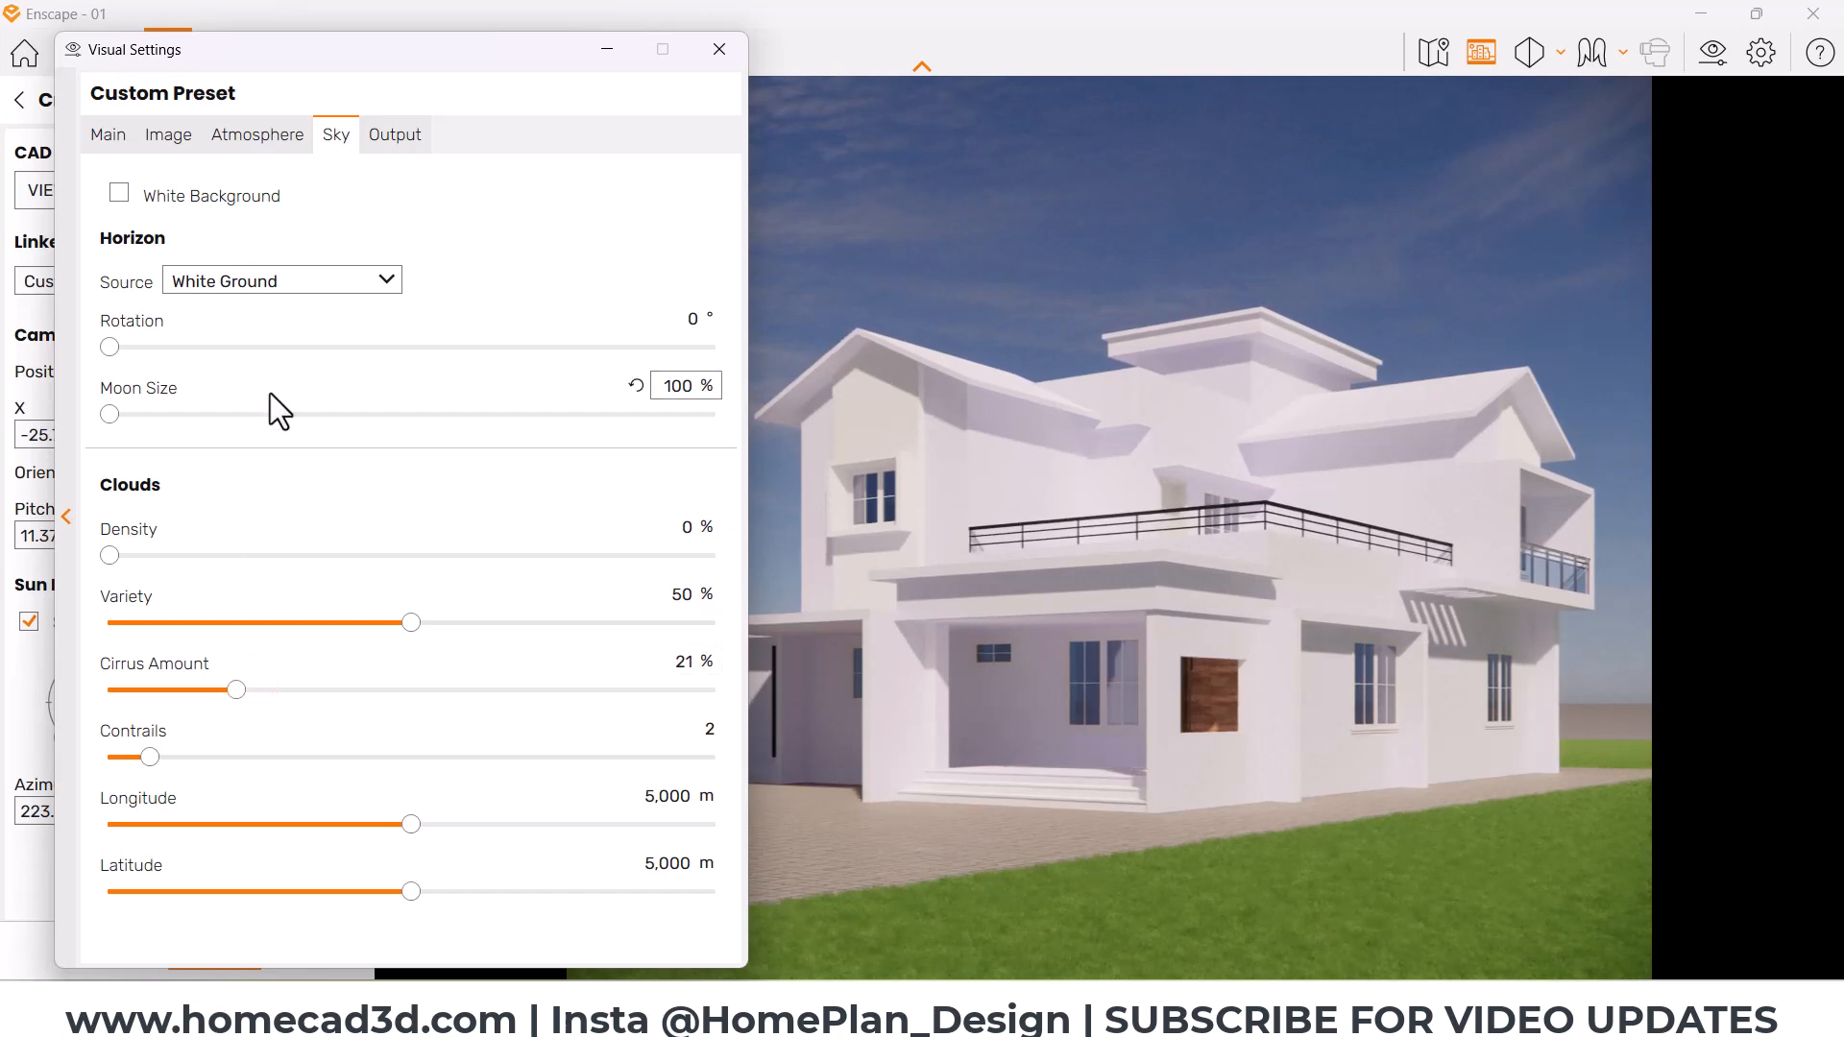
# Step: Set the image effects to 11% lens flare and 0% motion blur, vignette and chromatic aberration
pyautogui.click(170, 136)
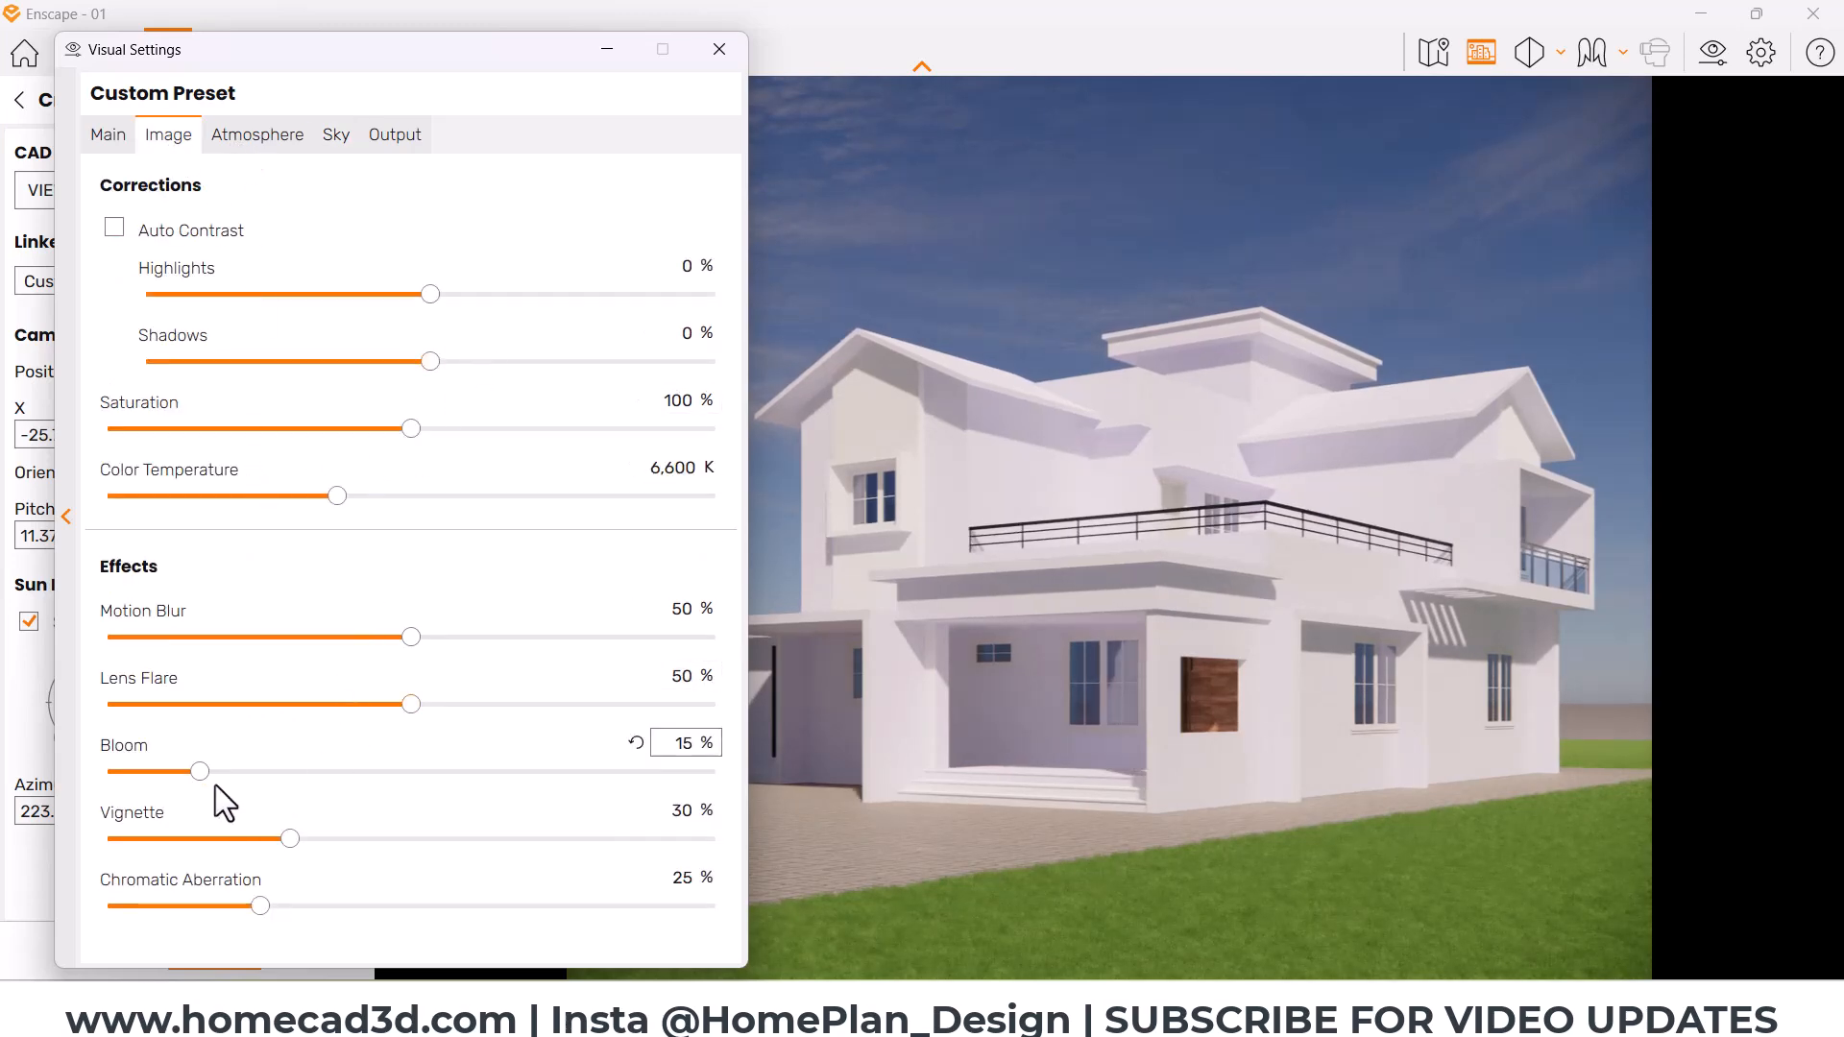
pyautogui.moveTo(366, 709); pyautogui.dragTo(175, 706)
pyautogui.moveTo(411, 637); pyautogui.dragTo(96, 638)
pyautogui.moveTo(291, 839); pyautogui.dragTo(67, 843)
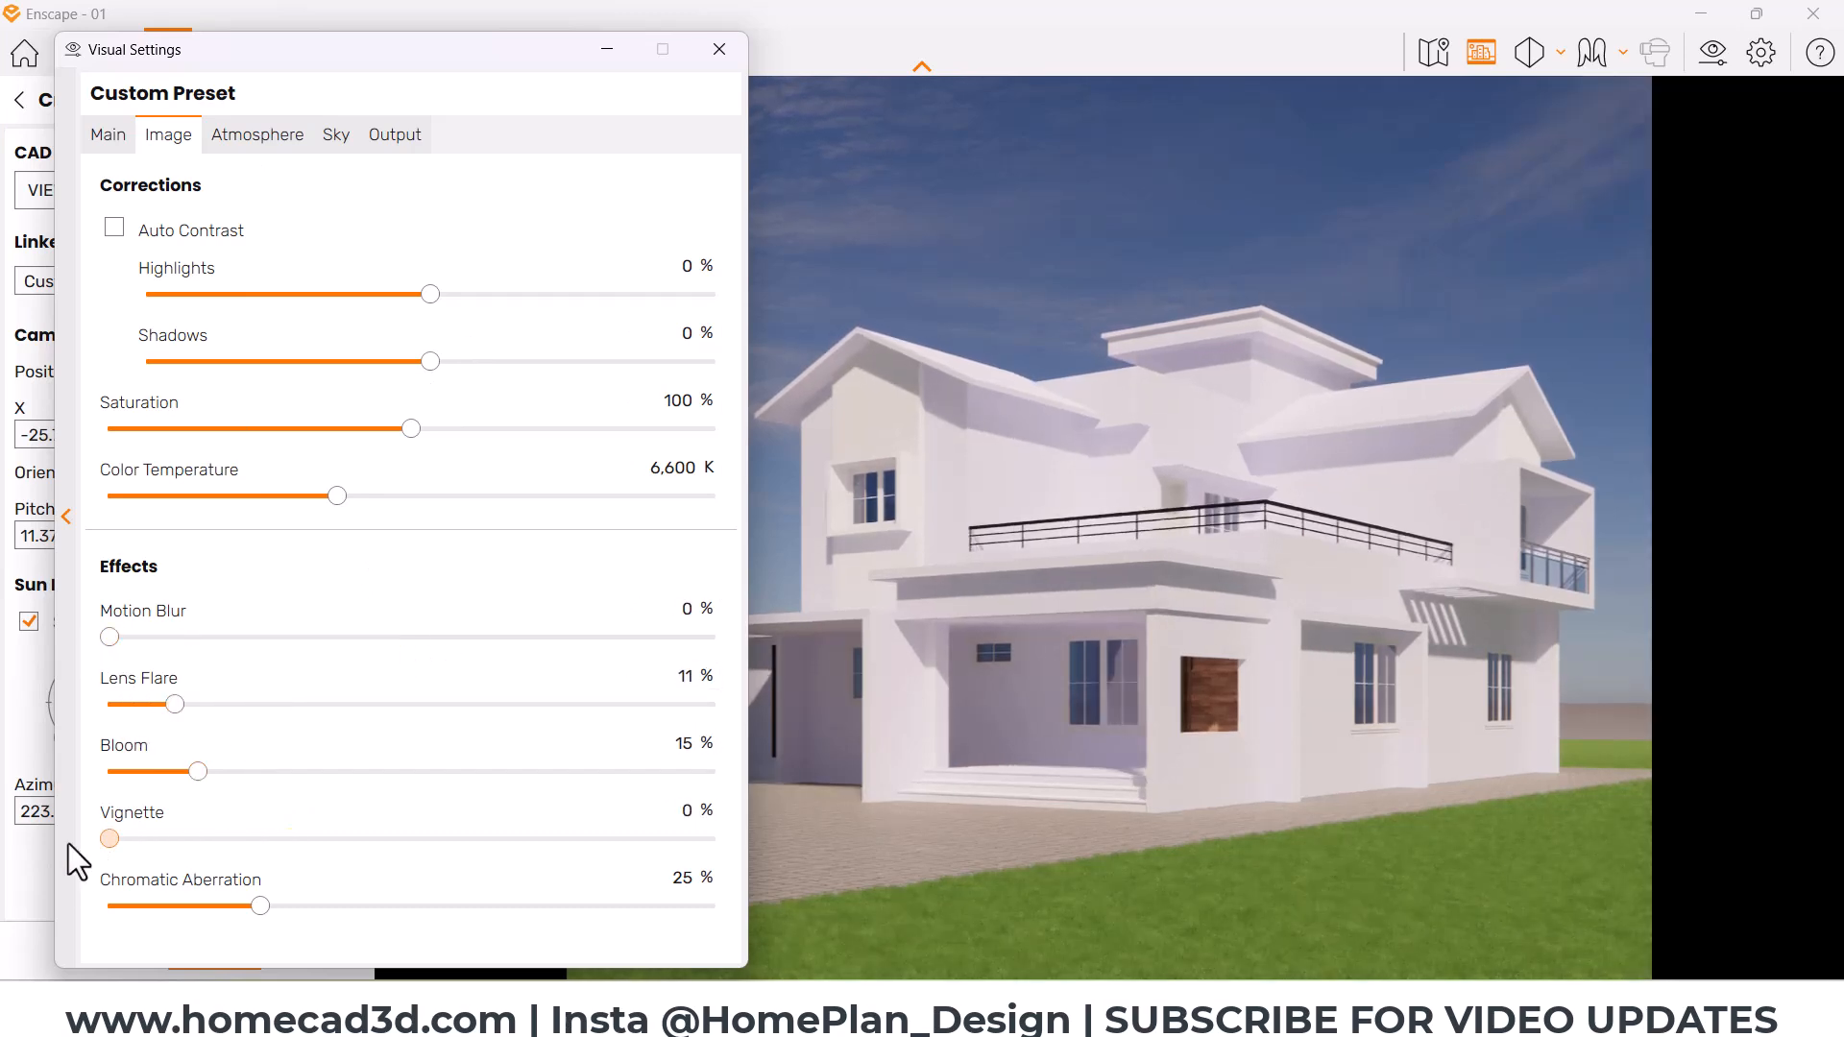
pyautogui.moveTo(252, 908); pyautogui.dragTo(101, 908)
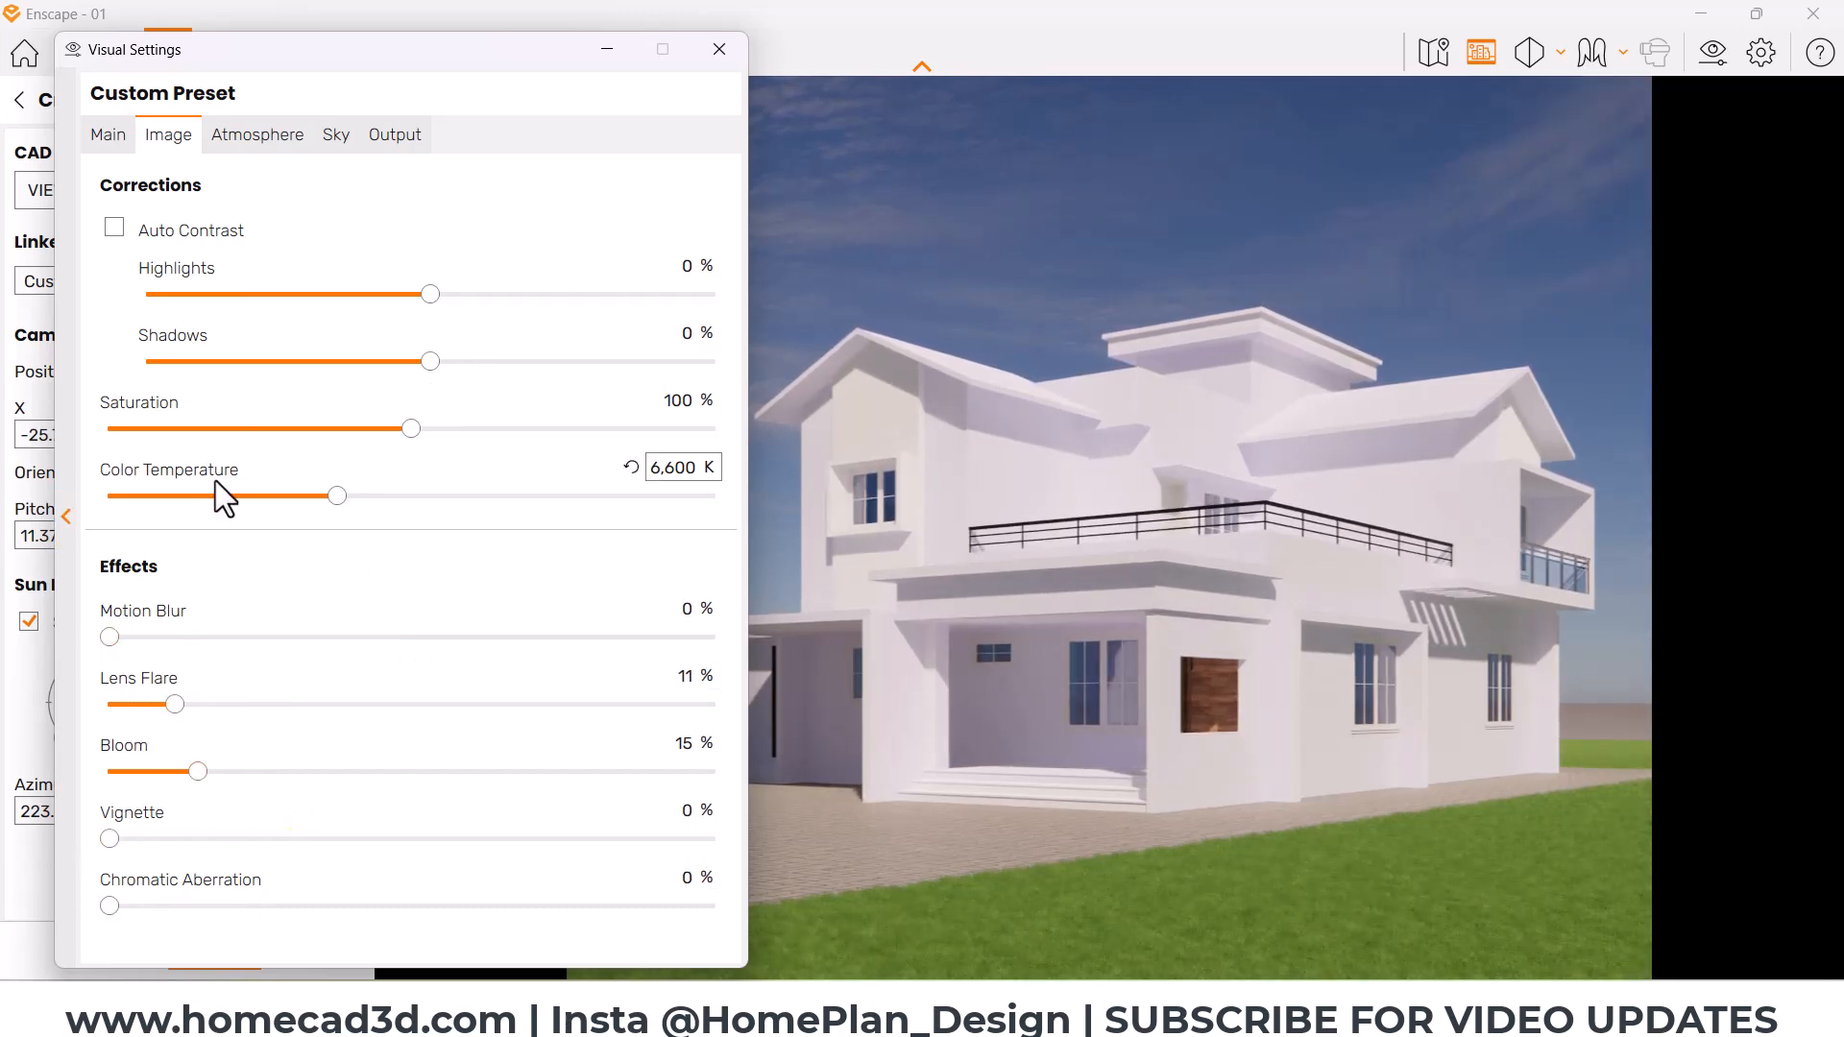
# Step: Set atmosphere values to 40% sun brightness, 0% fog intensity, 100% ambient brightness and 20% shadow sharpness, then close the settings
pyautogui.click(242, 149)
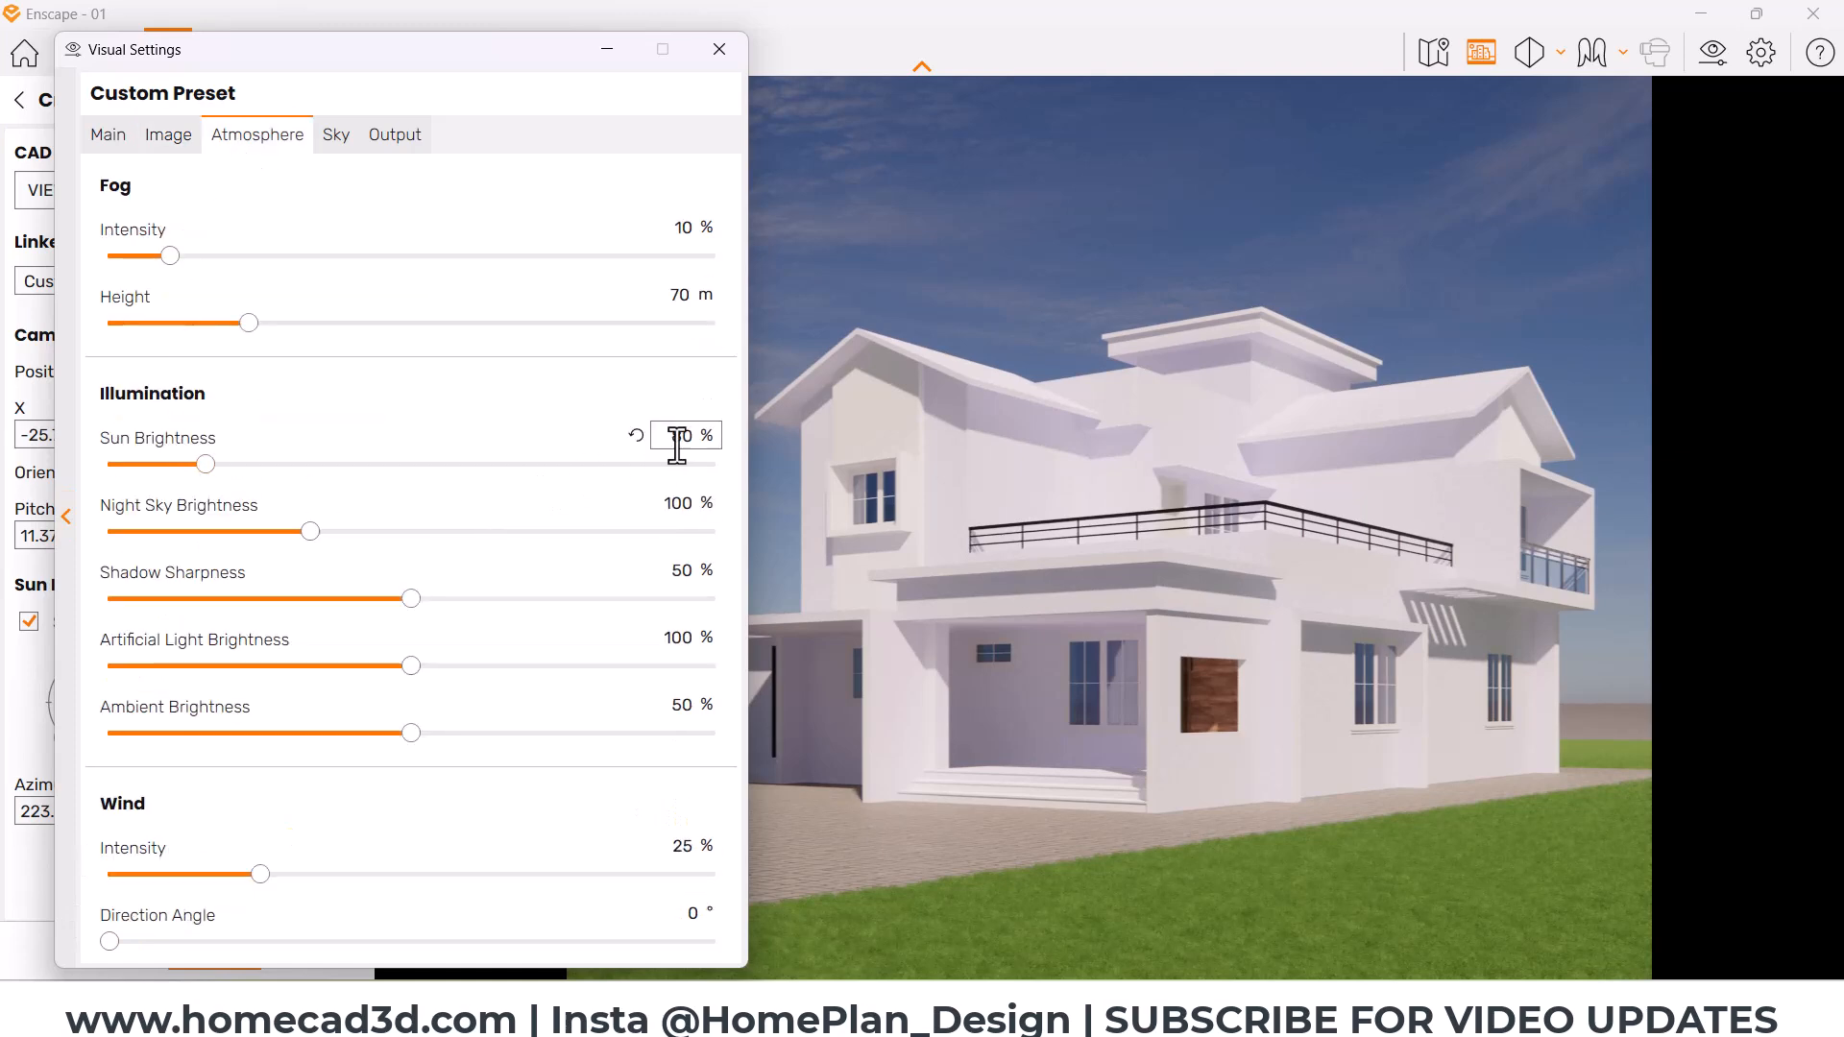
pyautogui.write('40')
pyautogui.press('Return')
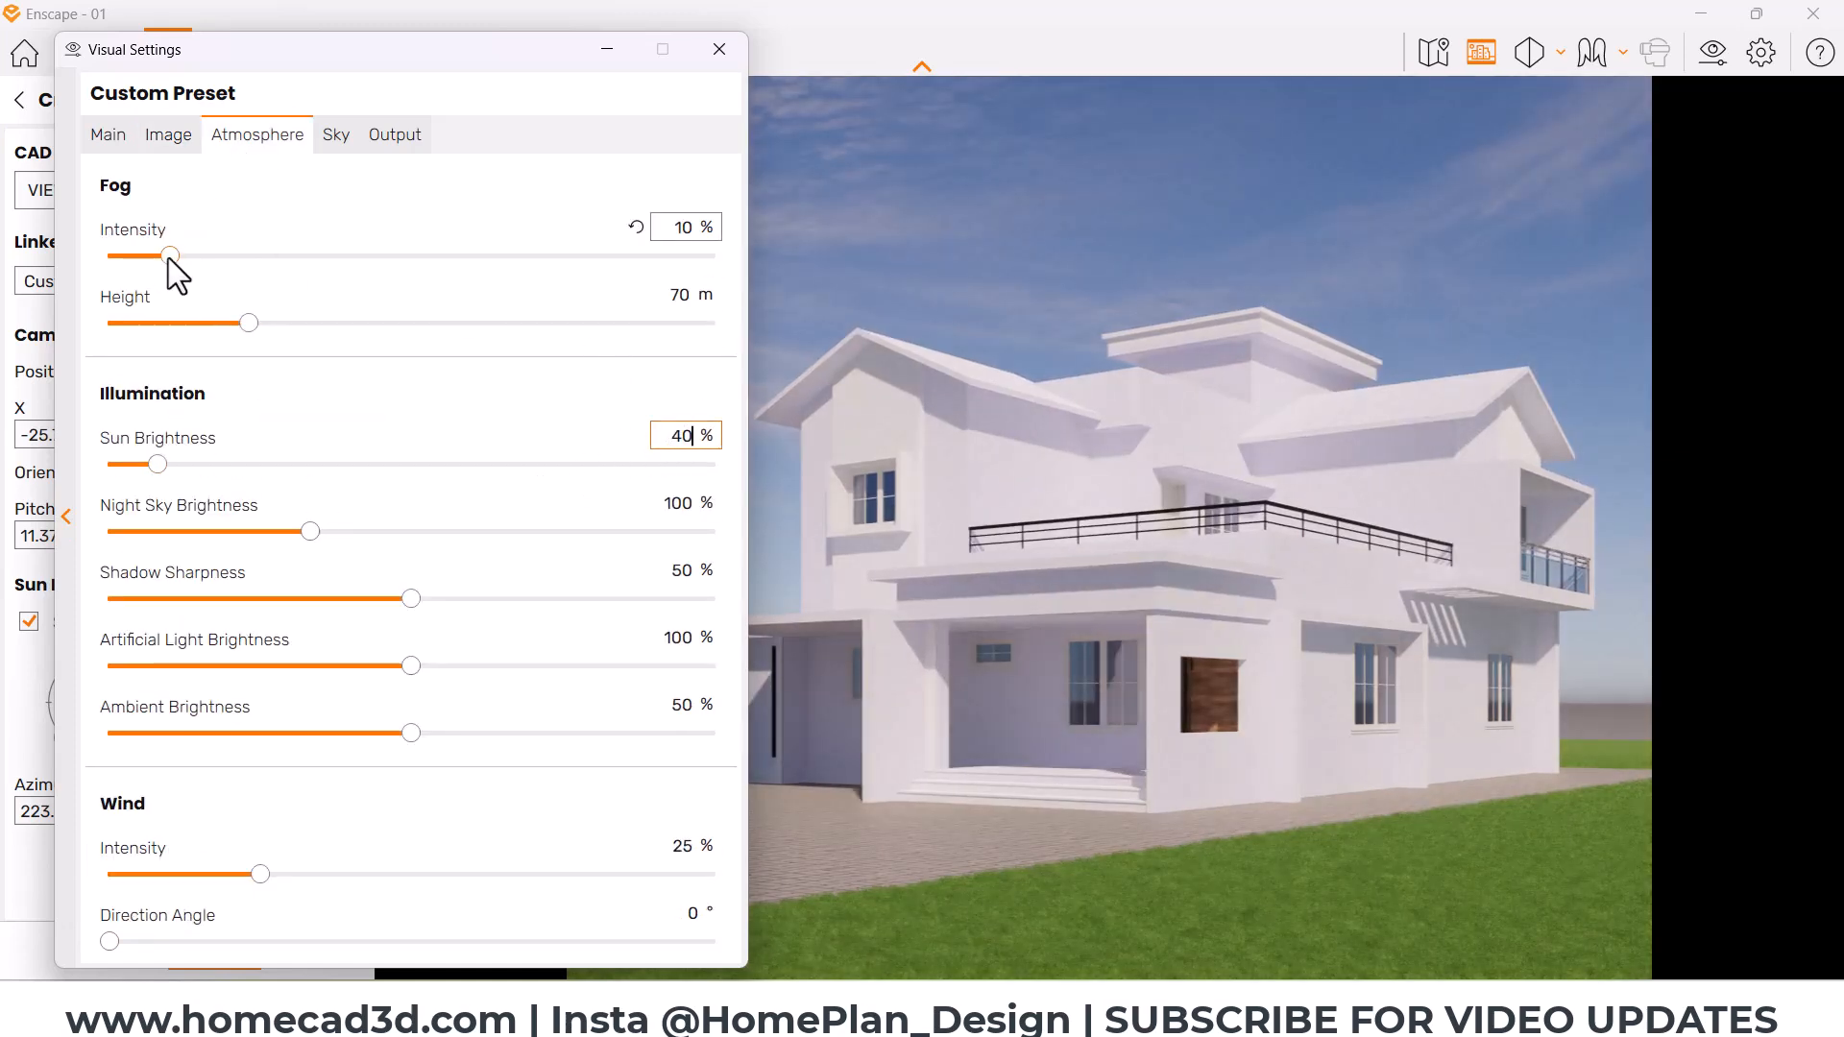
pyautogui.moveTo(170, 256); pyautogui.dragTo(6, 292)
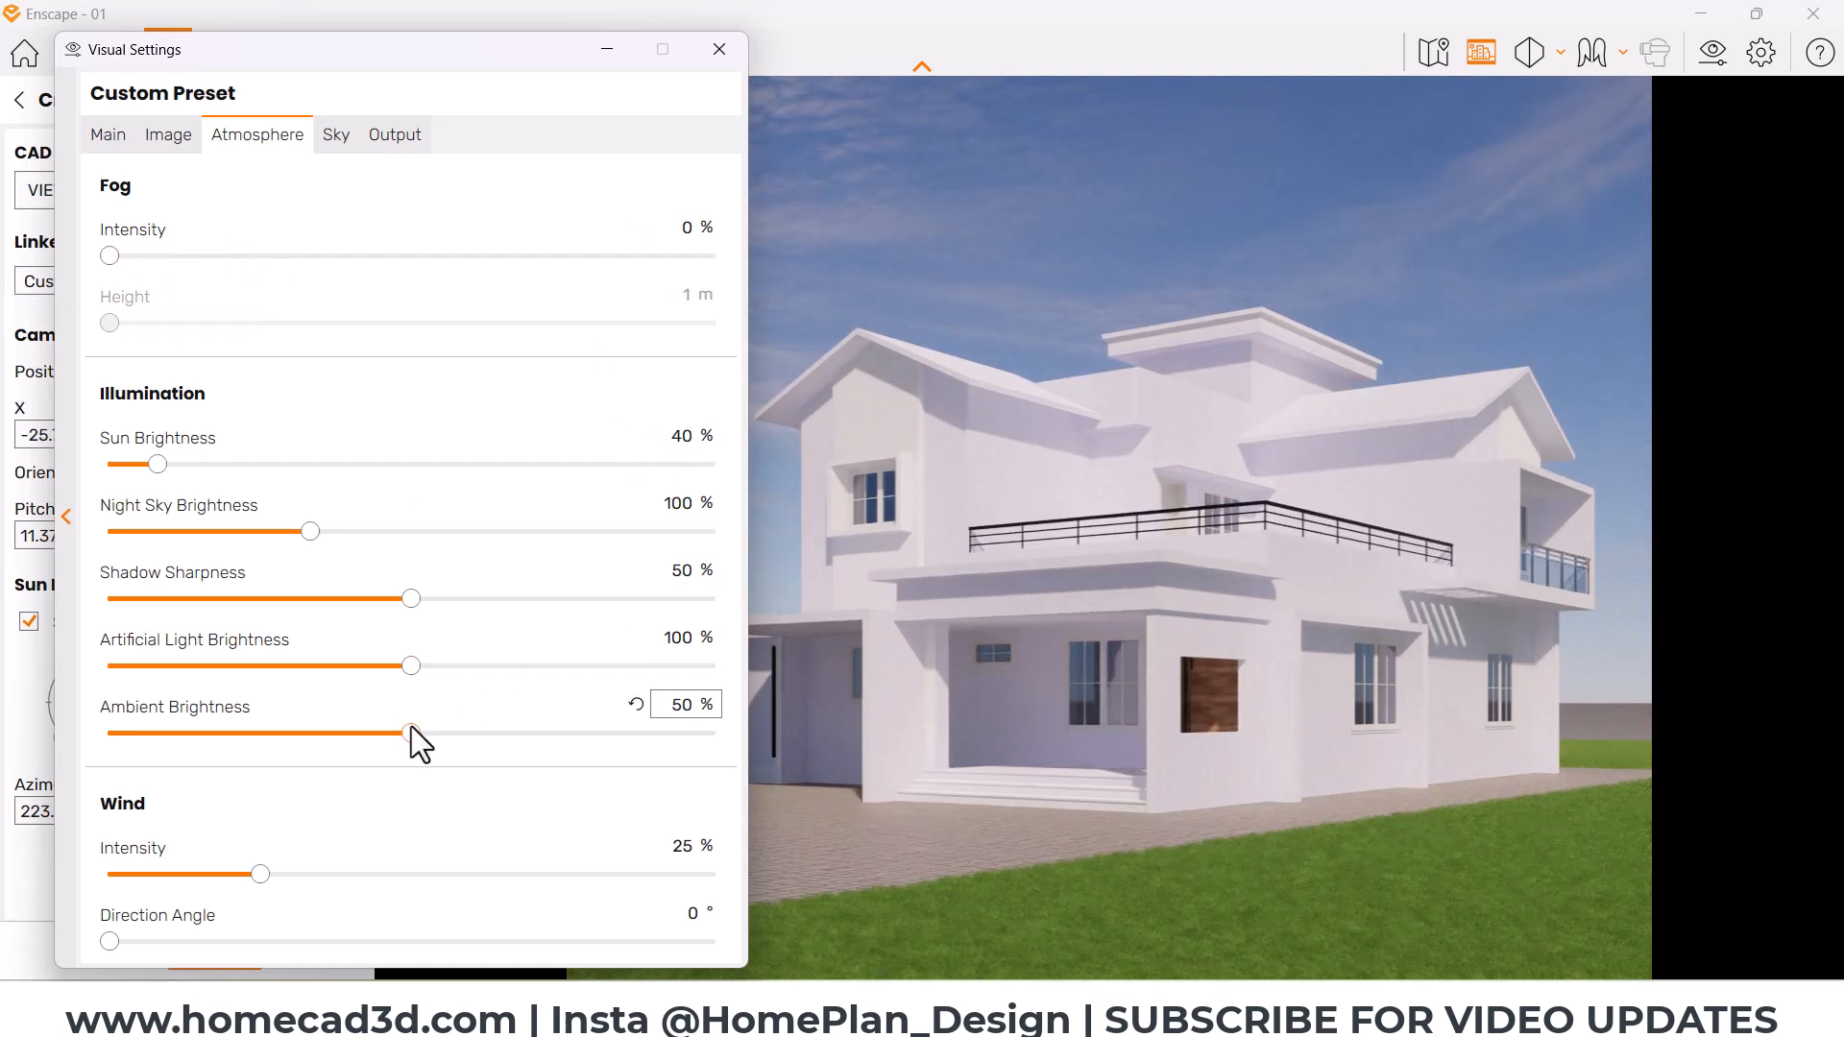
pyautogui.moveTo(412, 732); pyautogui.dragTo(967, 753)
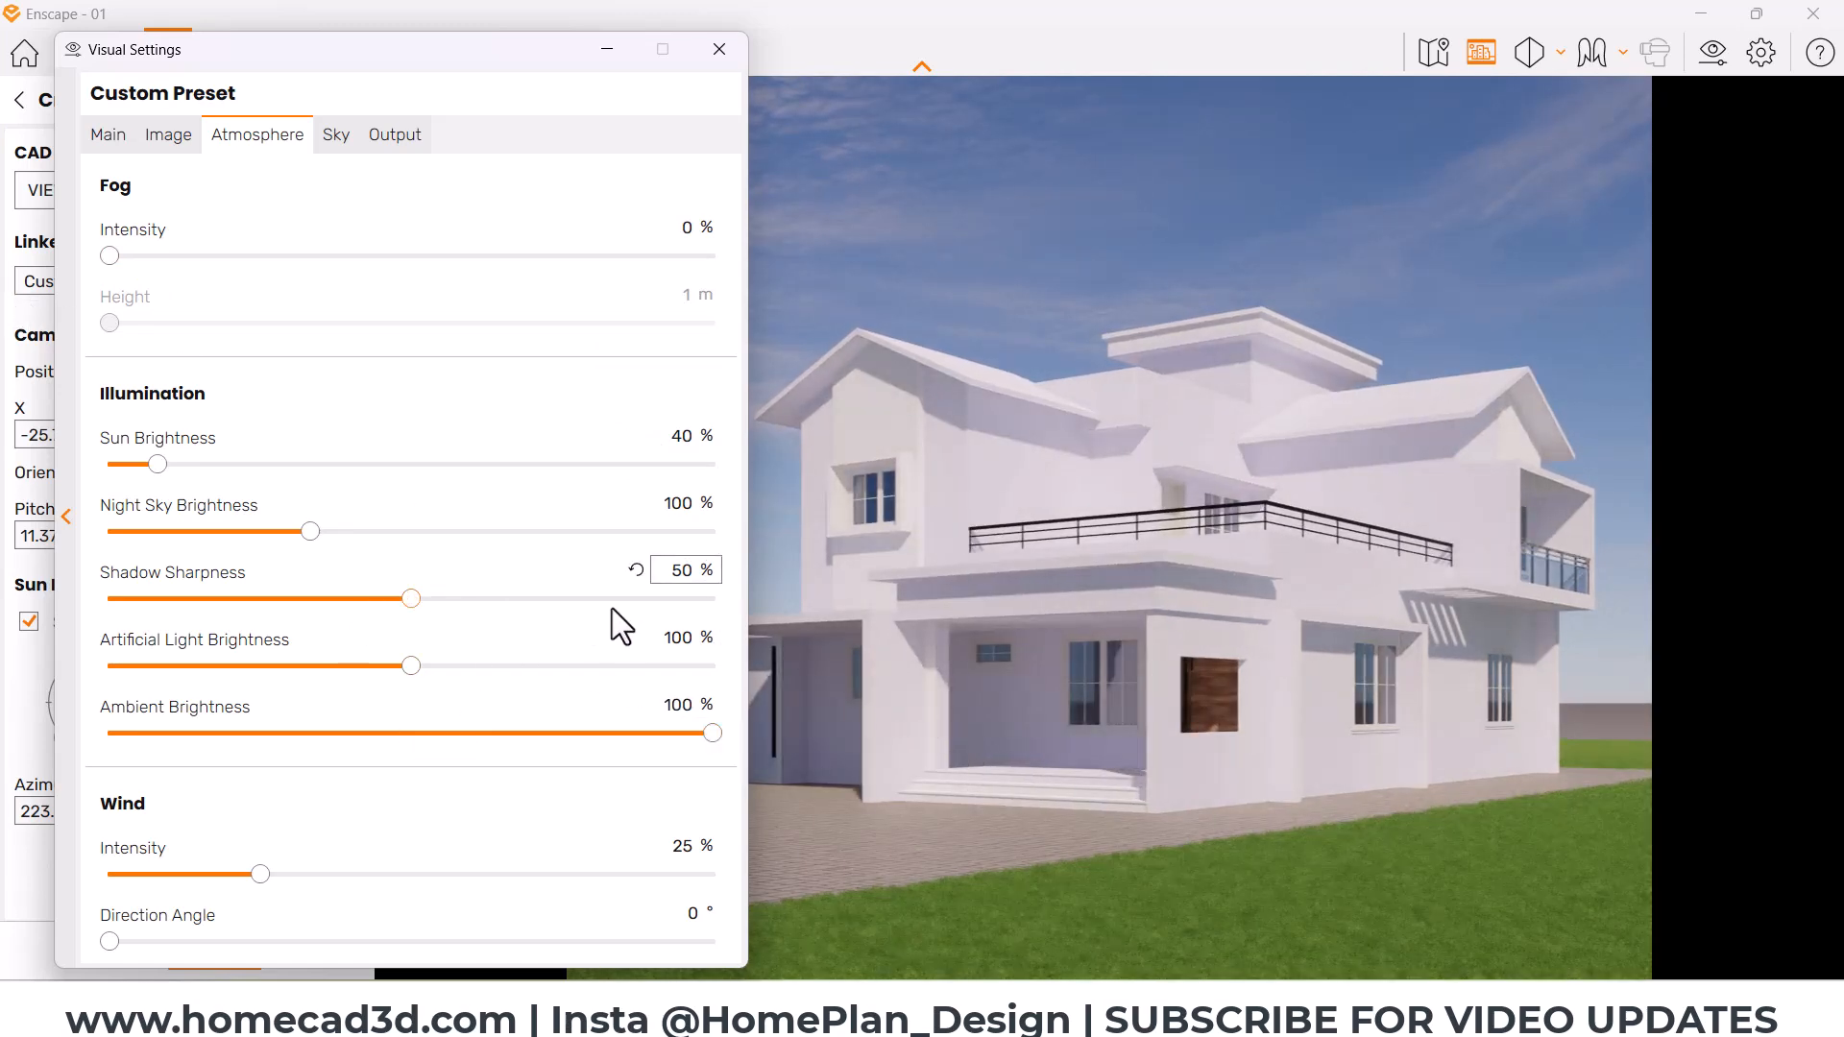
pyautogui.write('20')
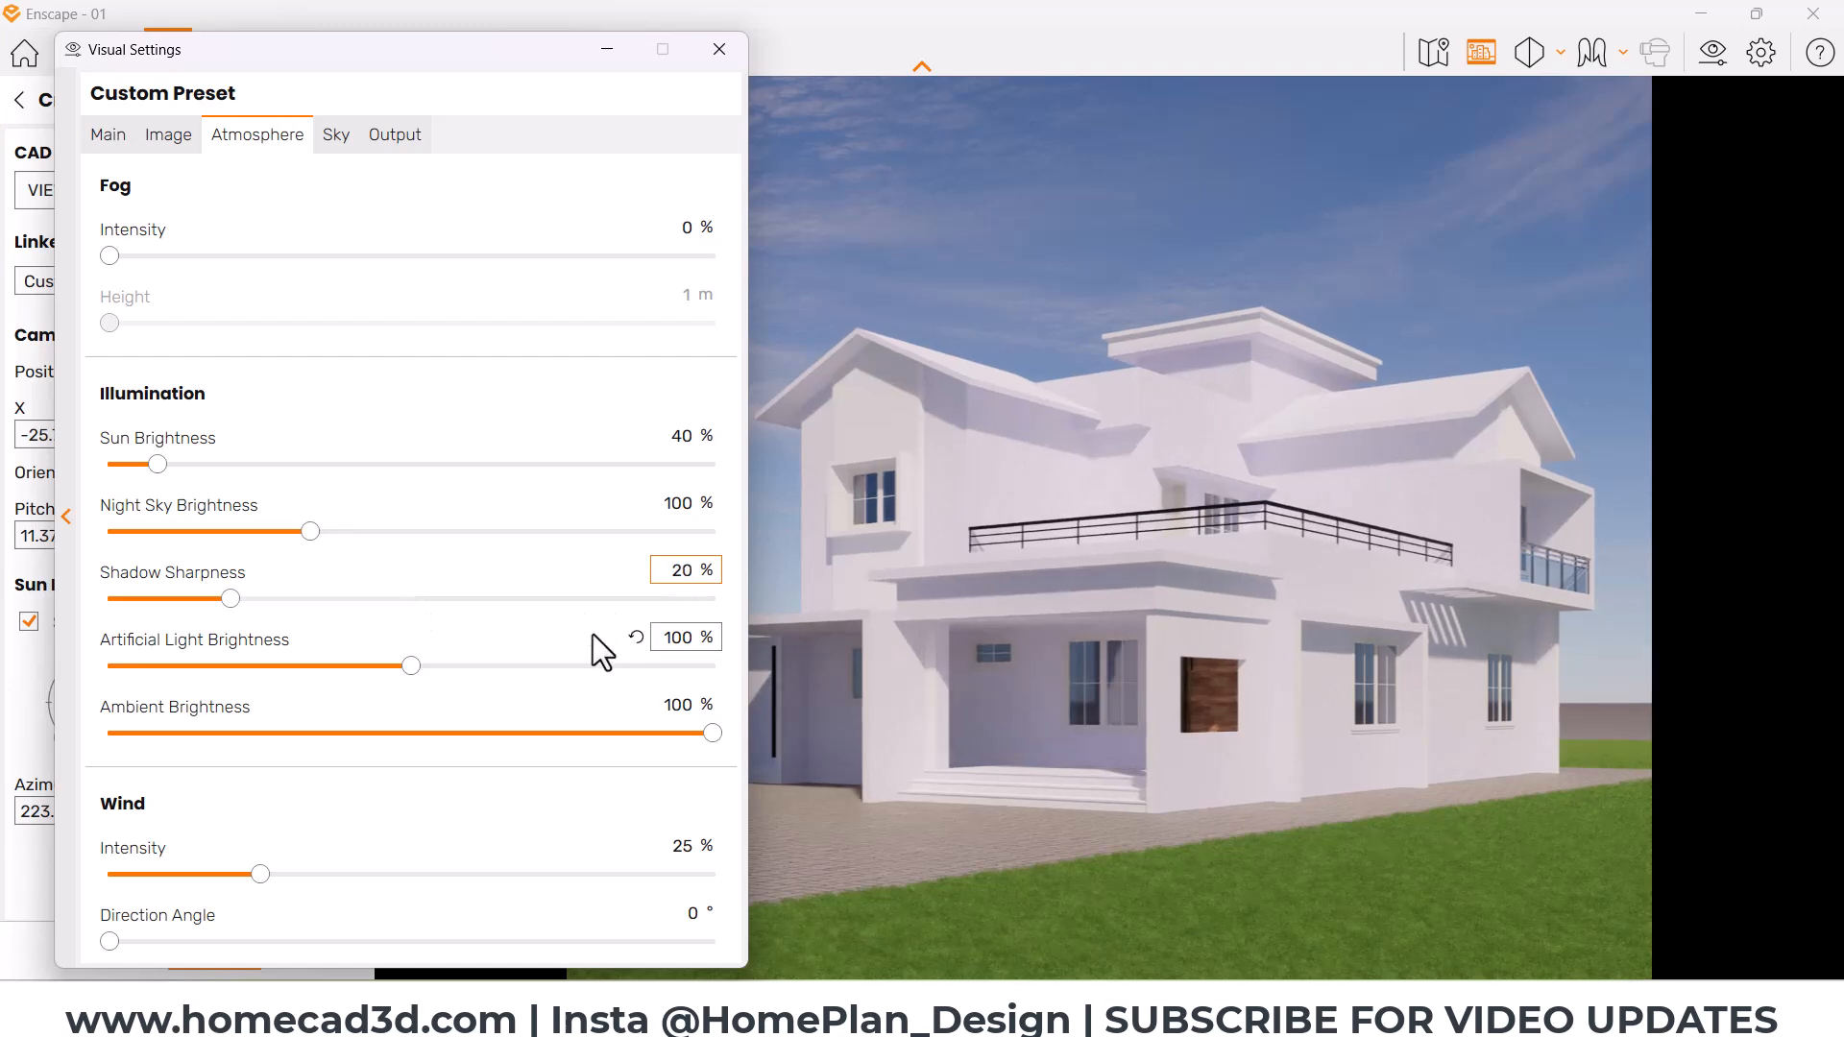
pyautogui.click(720, 50)
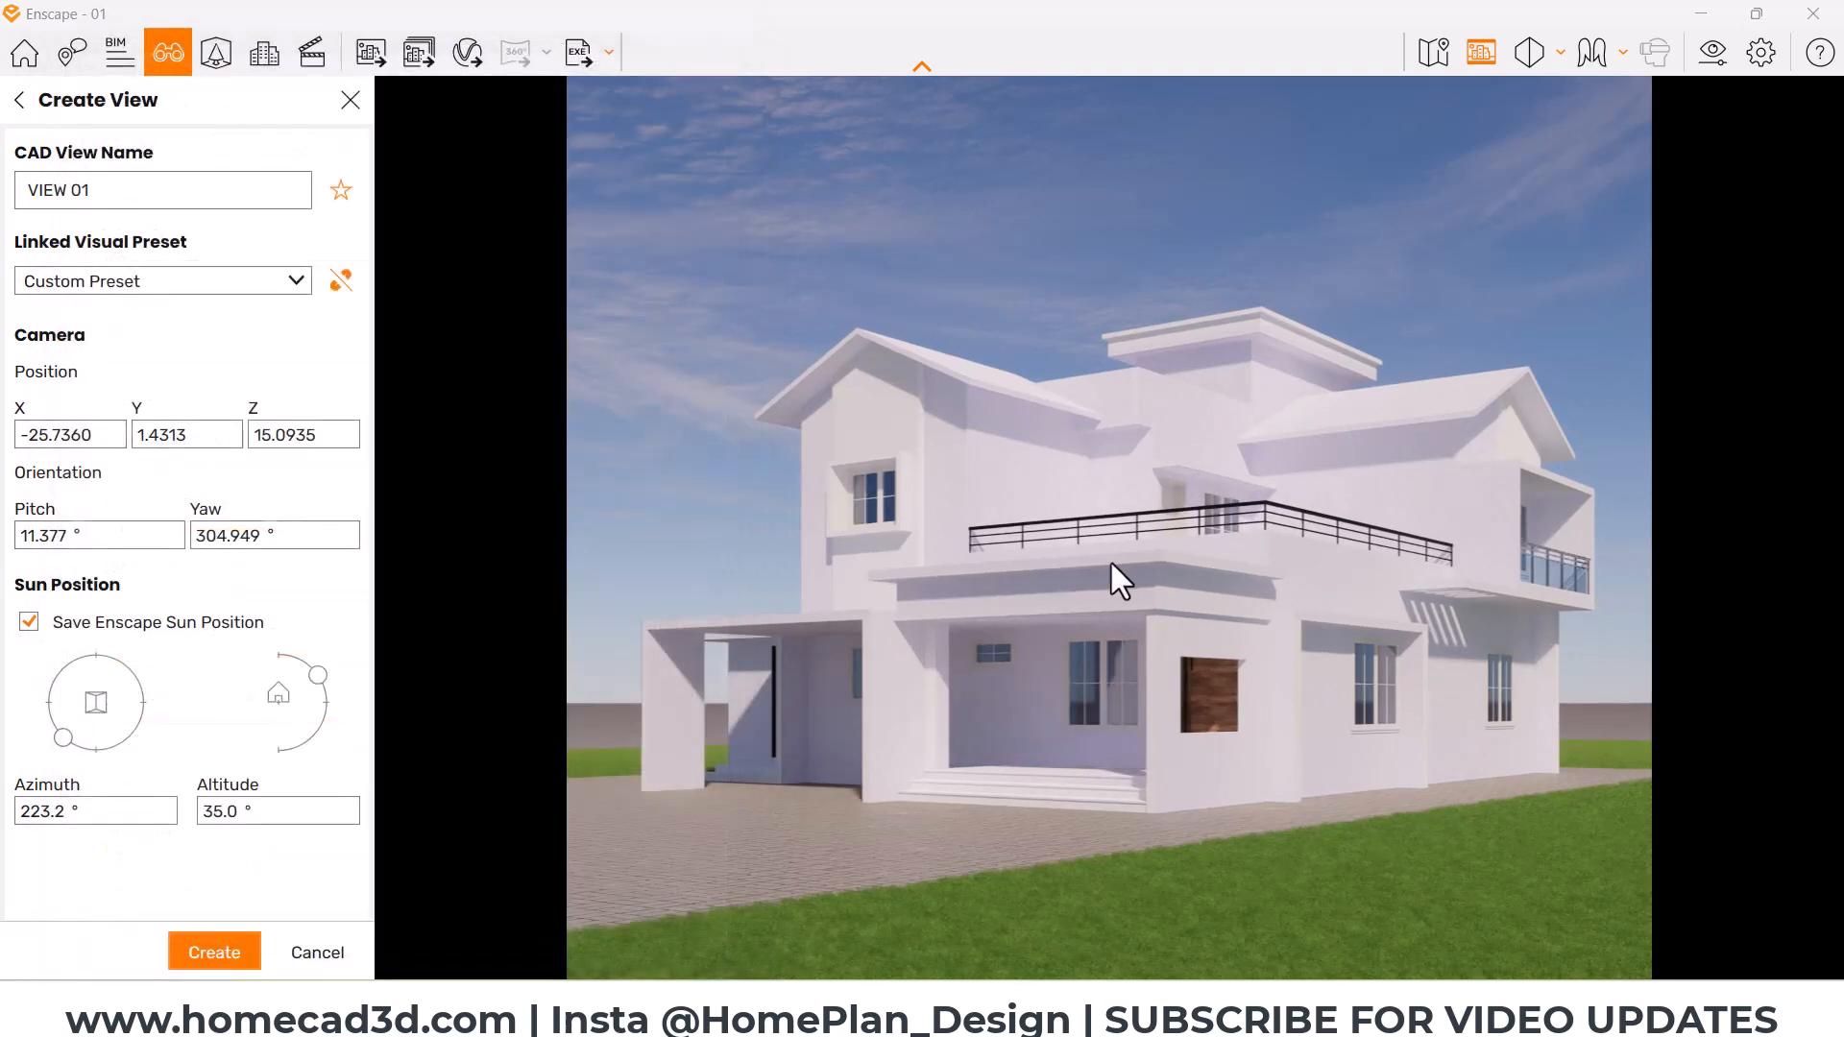
pyautogui.moveTo(1360, 653)
pyautogui.mouseDown()
pyautogui.moveTo(1346, 704)
pyautogui.moveTo(1388, 674)
pyautogui.mouseUp()
pyautogui.press('Escape')
pyautogui.moveTo(1083, 1023)
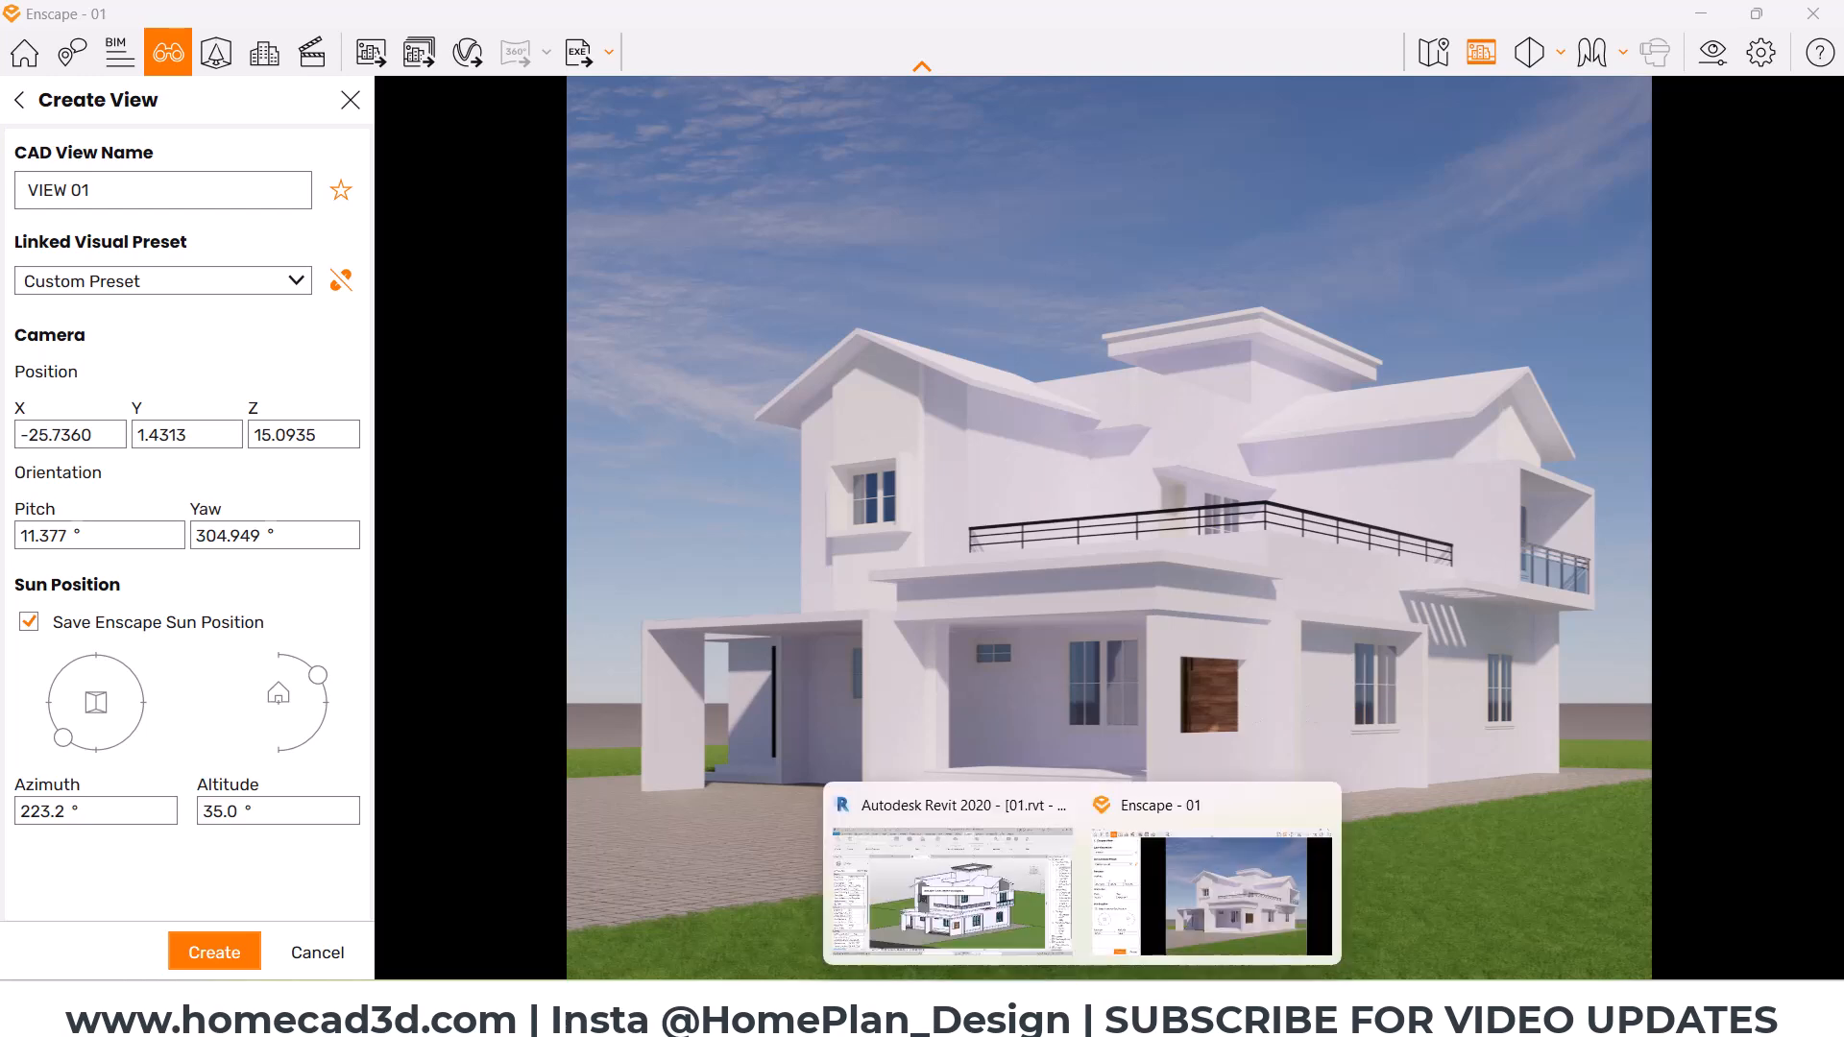
# Step: Create the saved view VIEW 01 and switch to the Revit model
pyautogui.click(198, 947)
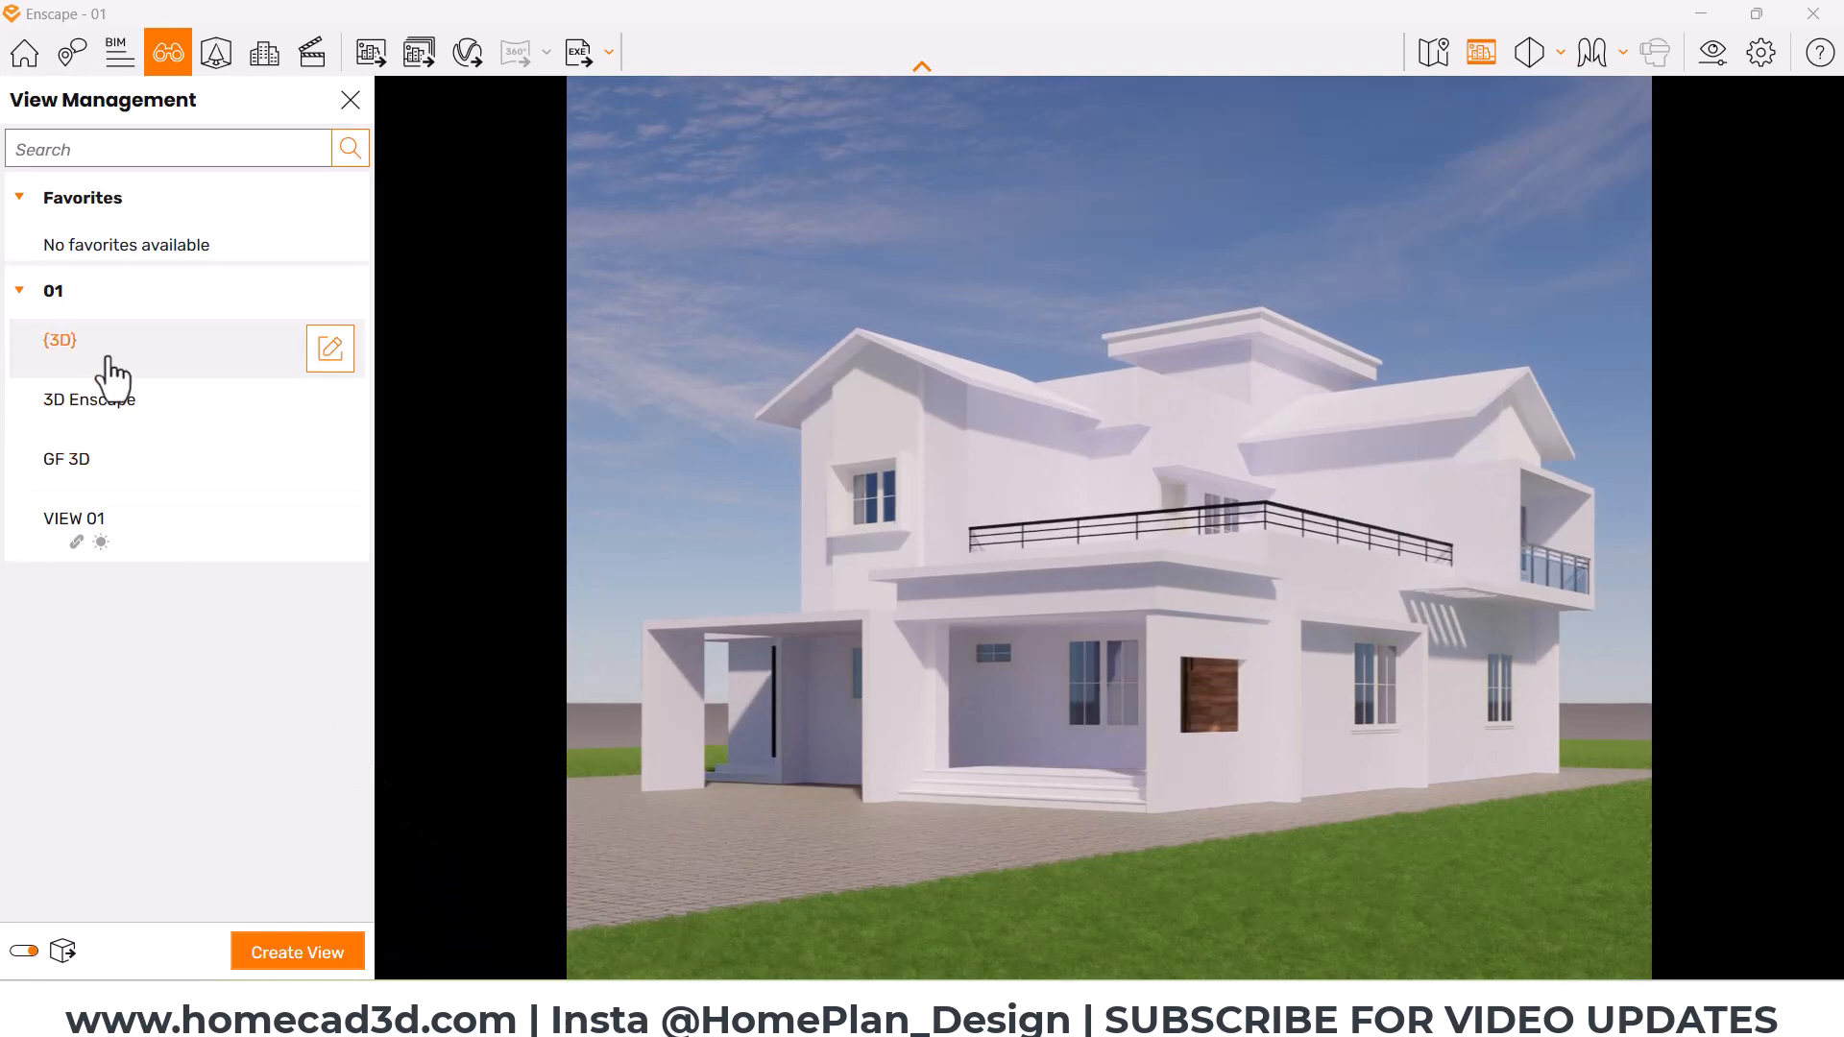
pyautogui.moveTo(1084, 1023)
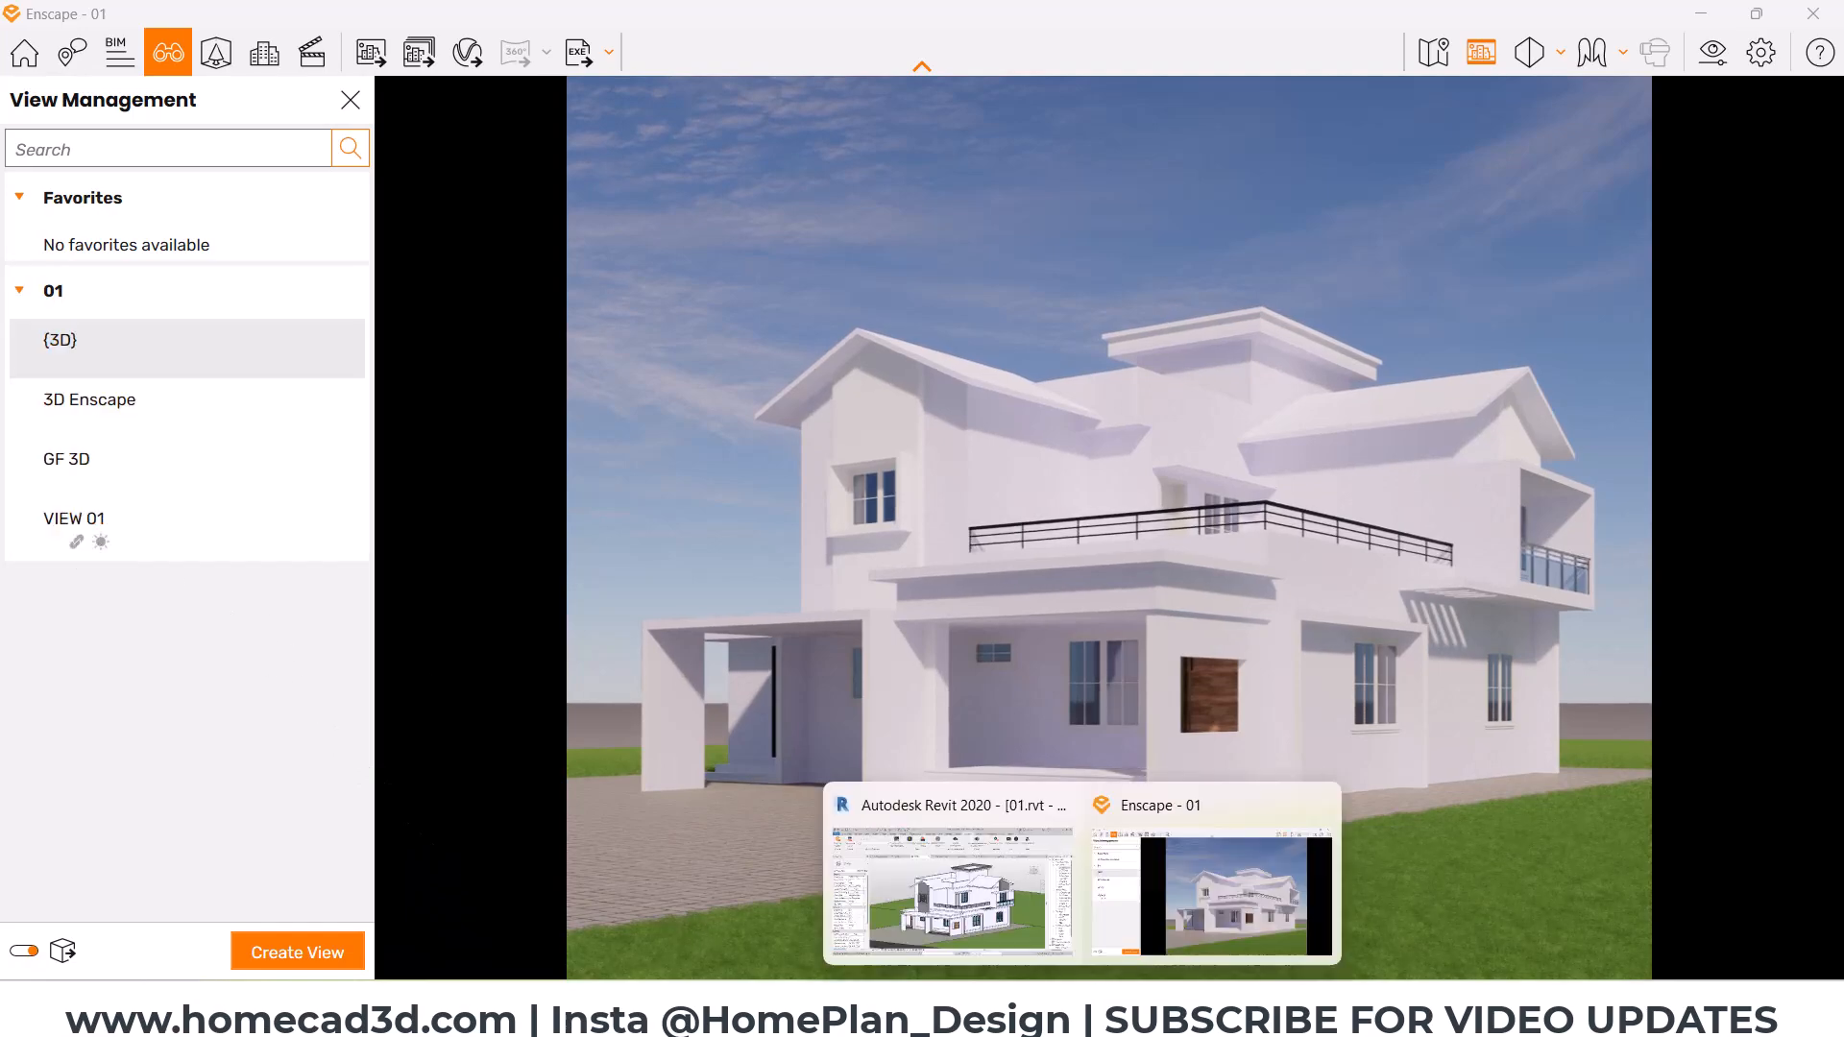
pyautogui.click(965, 898)
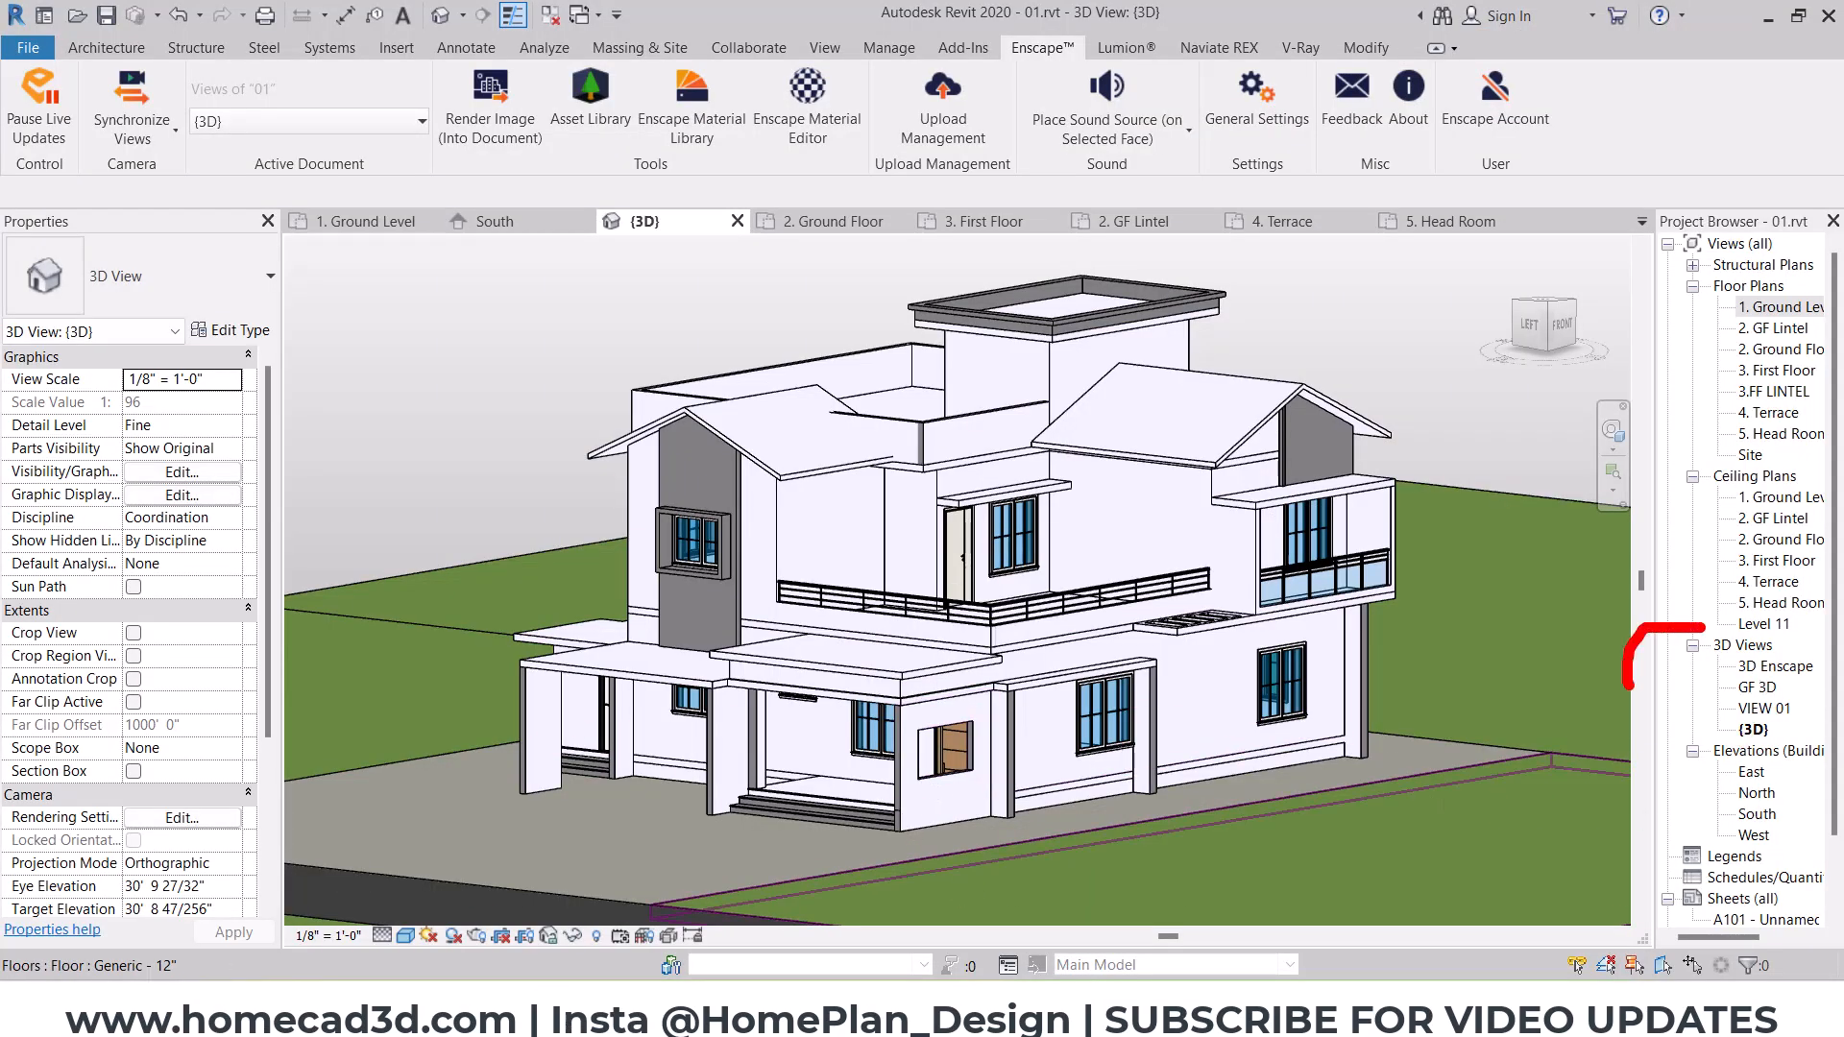
# Step: Copy the material name Blks - Wood - Birch - Horizontal from the Door Panel type property of the ground-floor main door
pyautogui.scroll(2, 978, 773)
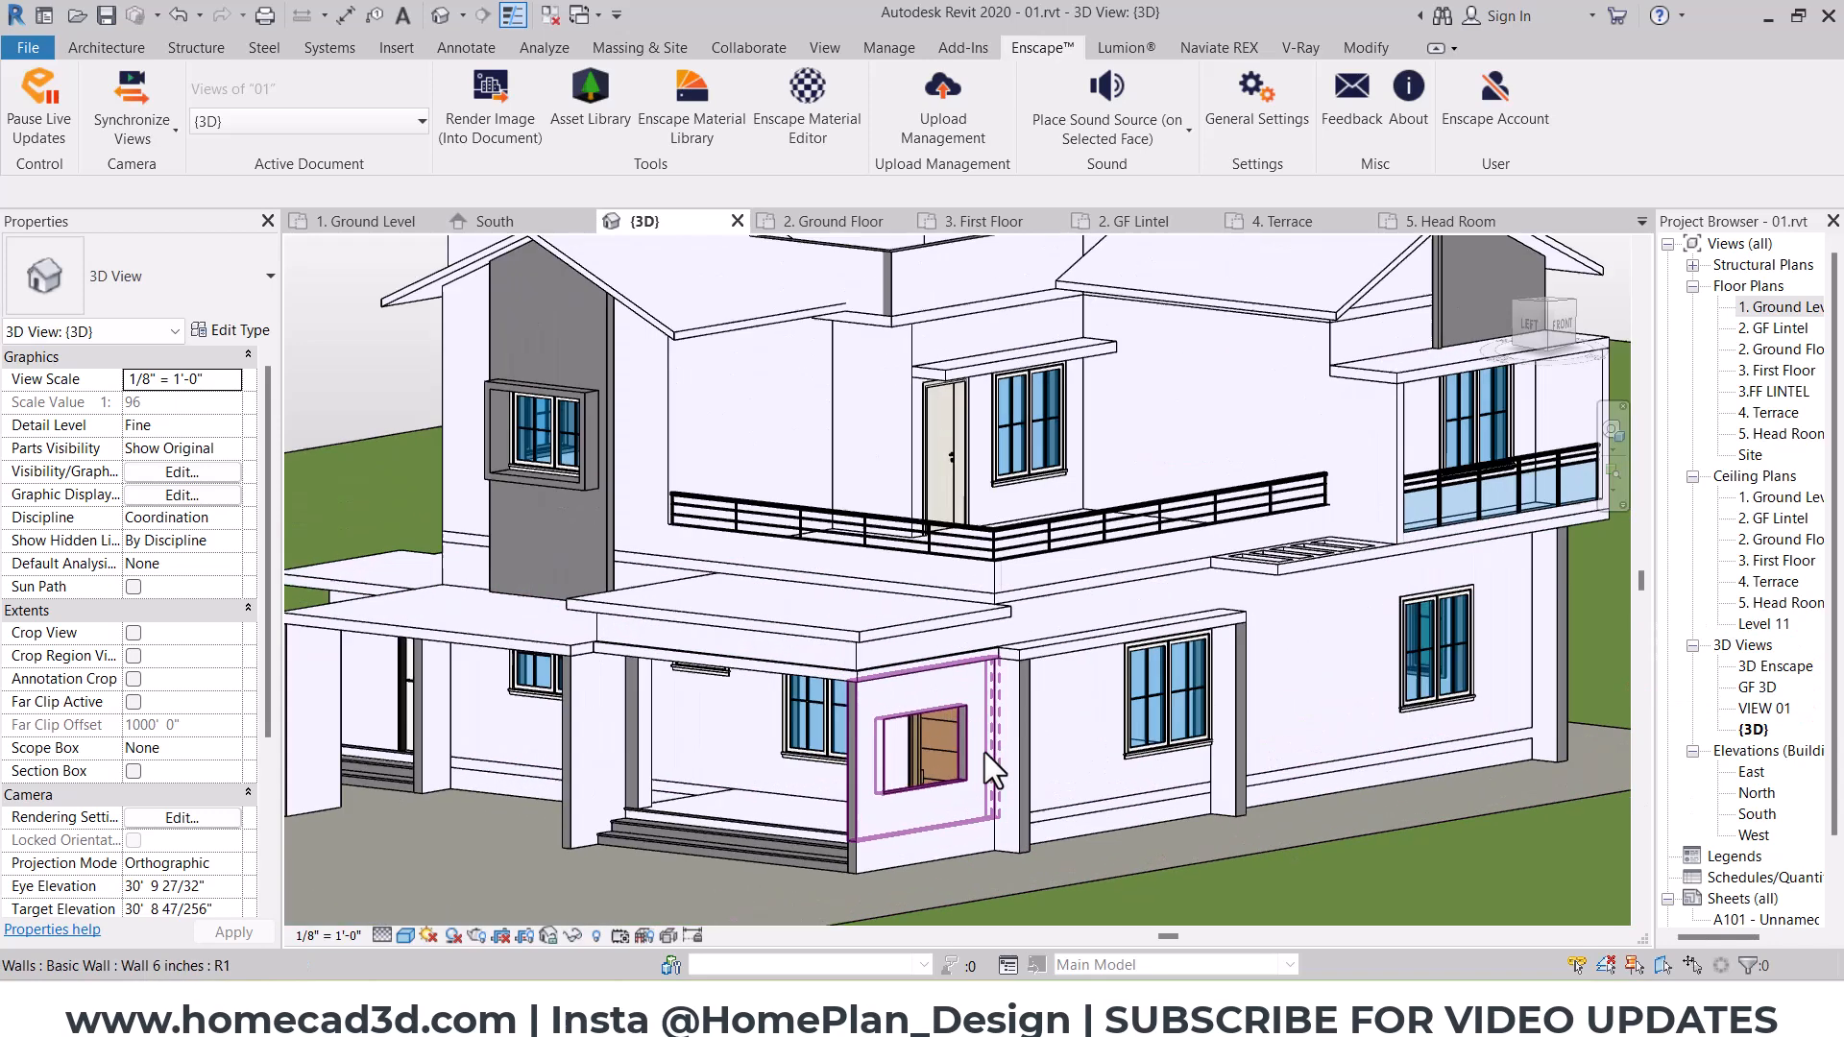
pyautogui.click(1177, 682)
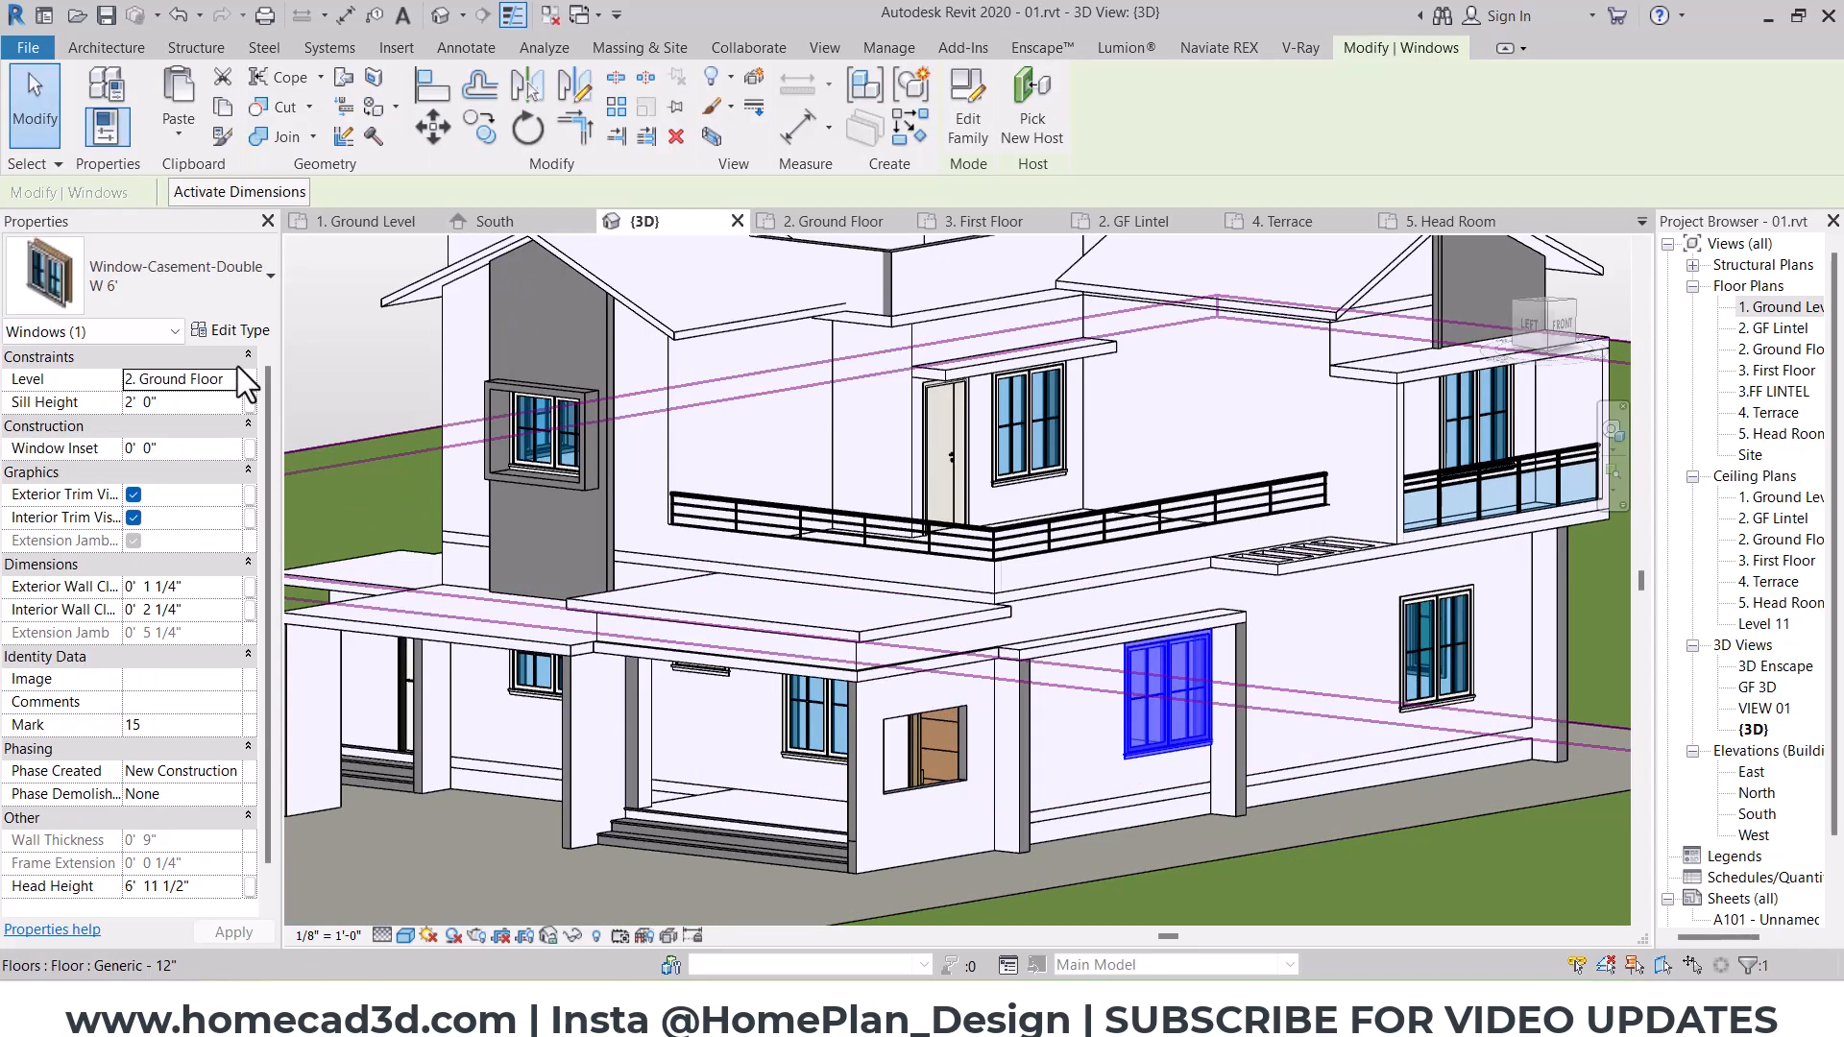
pyautogui.click(244, 331)
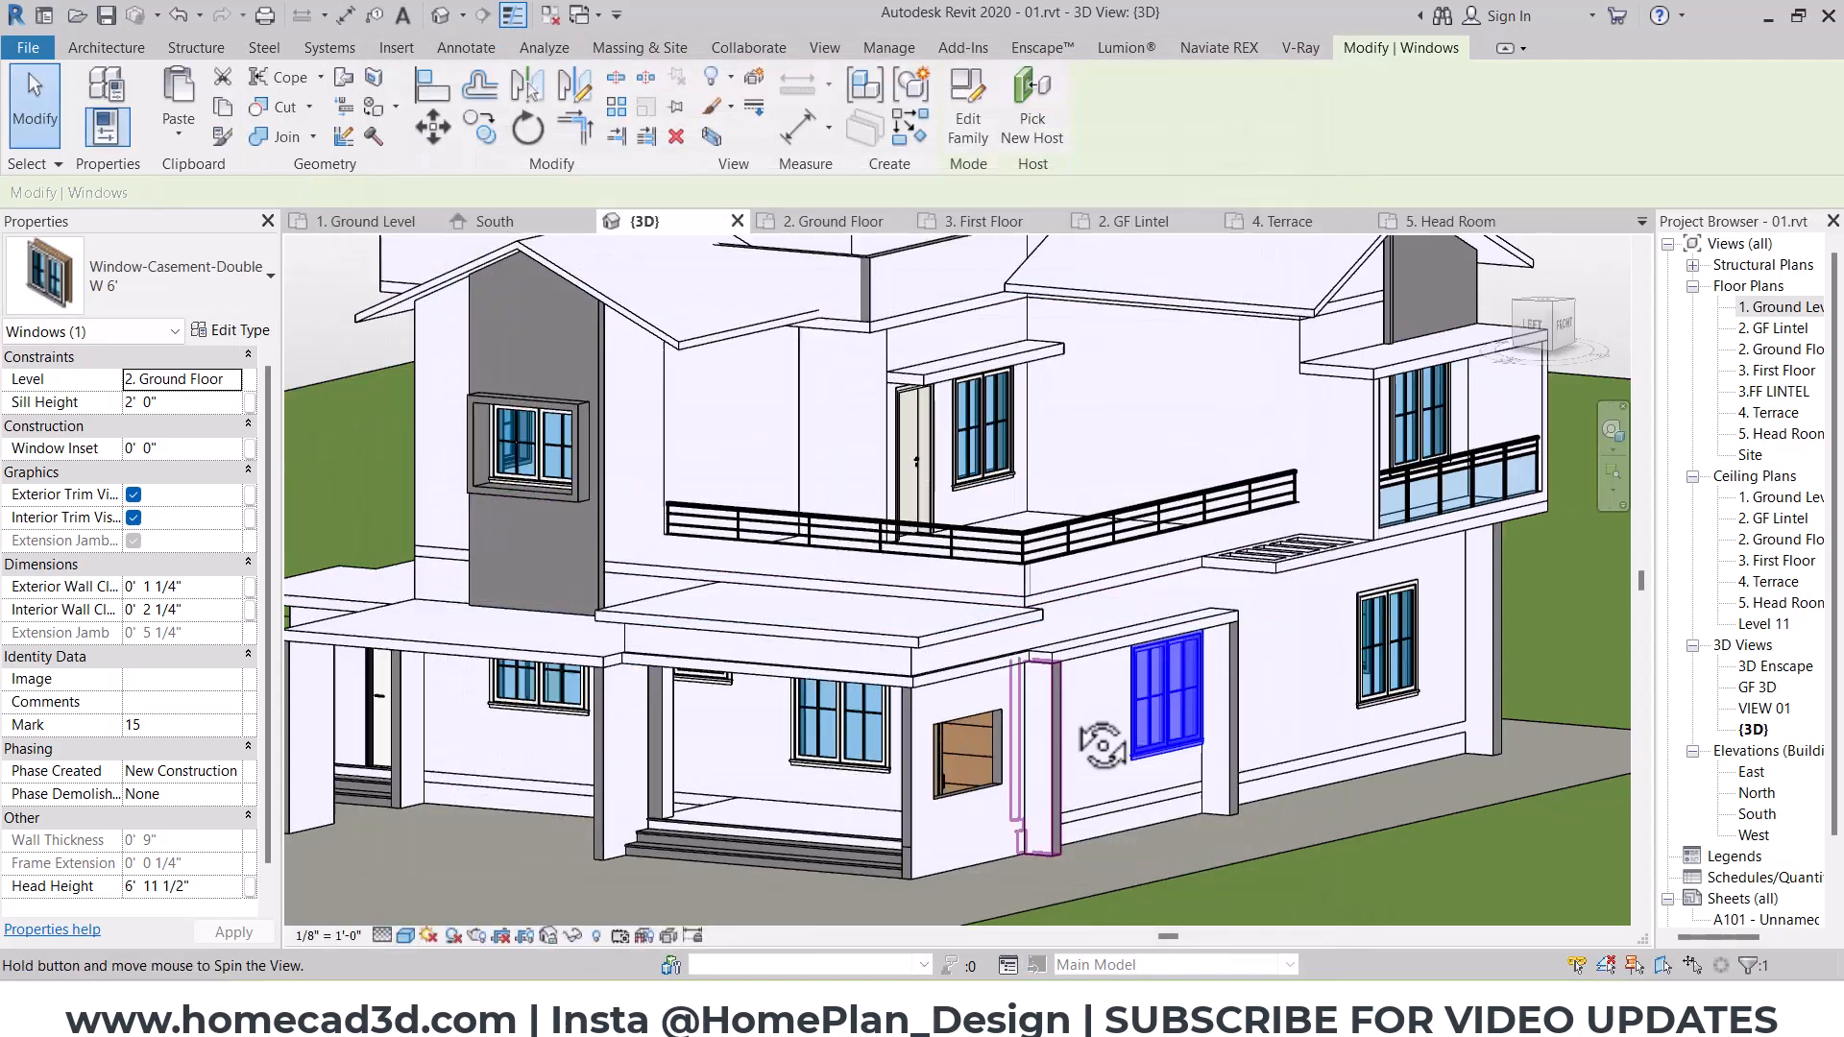
pyautogui.click(1165, 712)
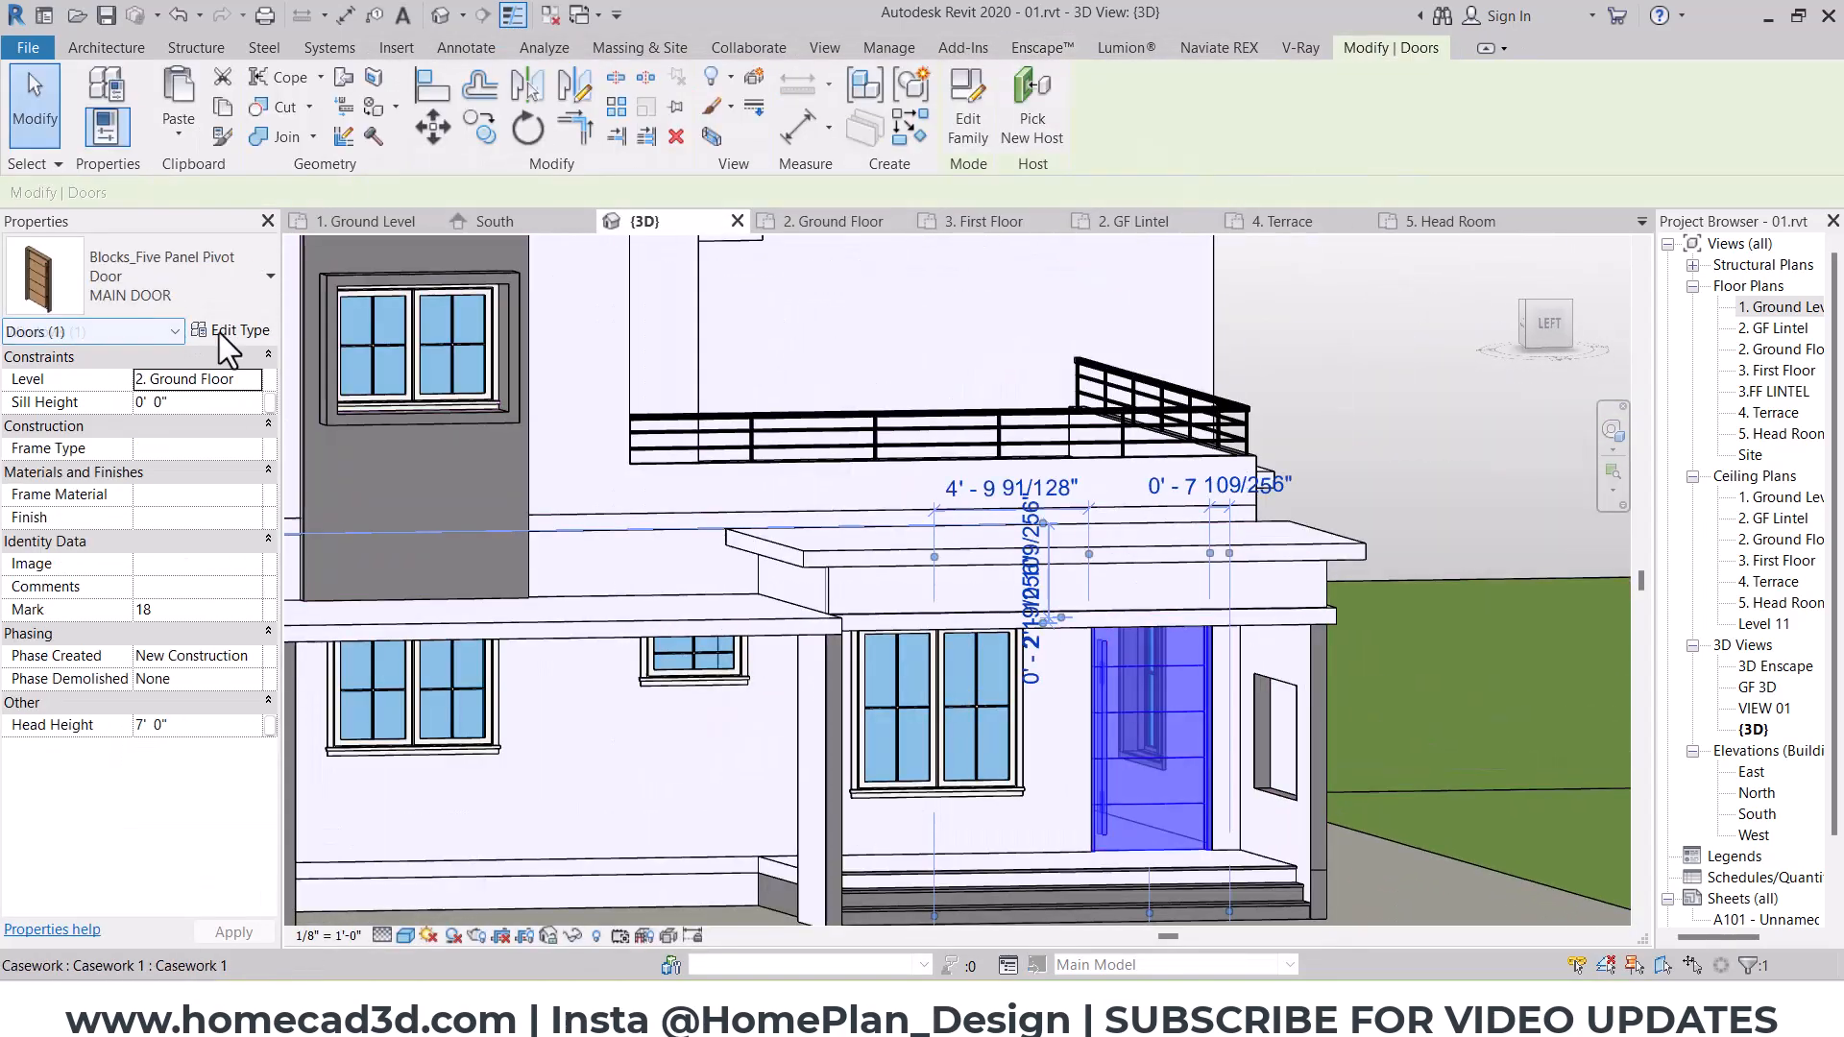
pyautogui.click(235, 331)
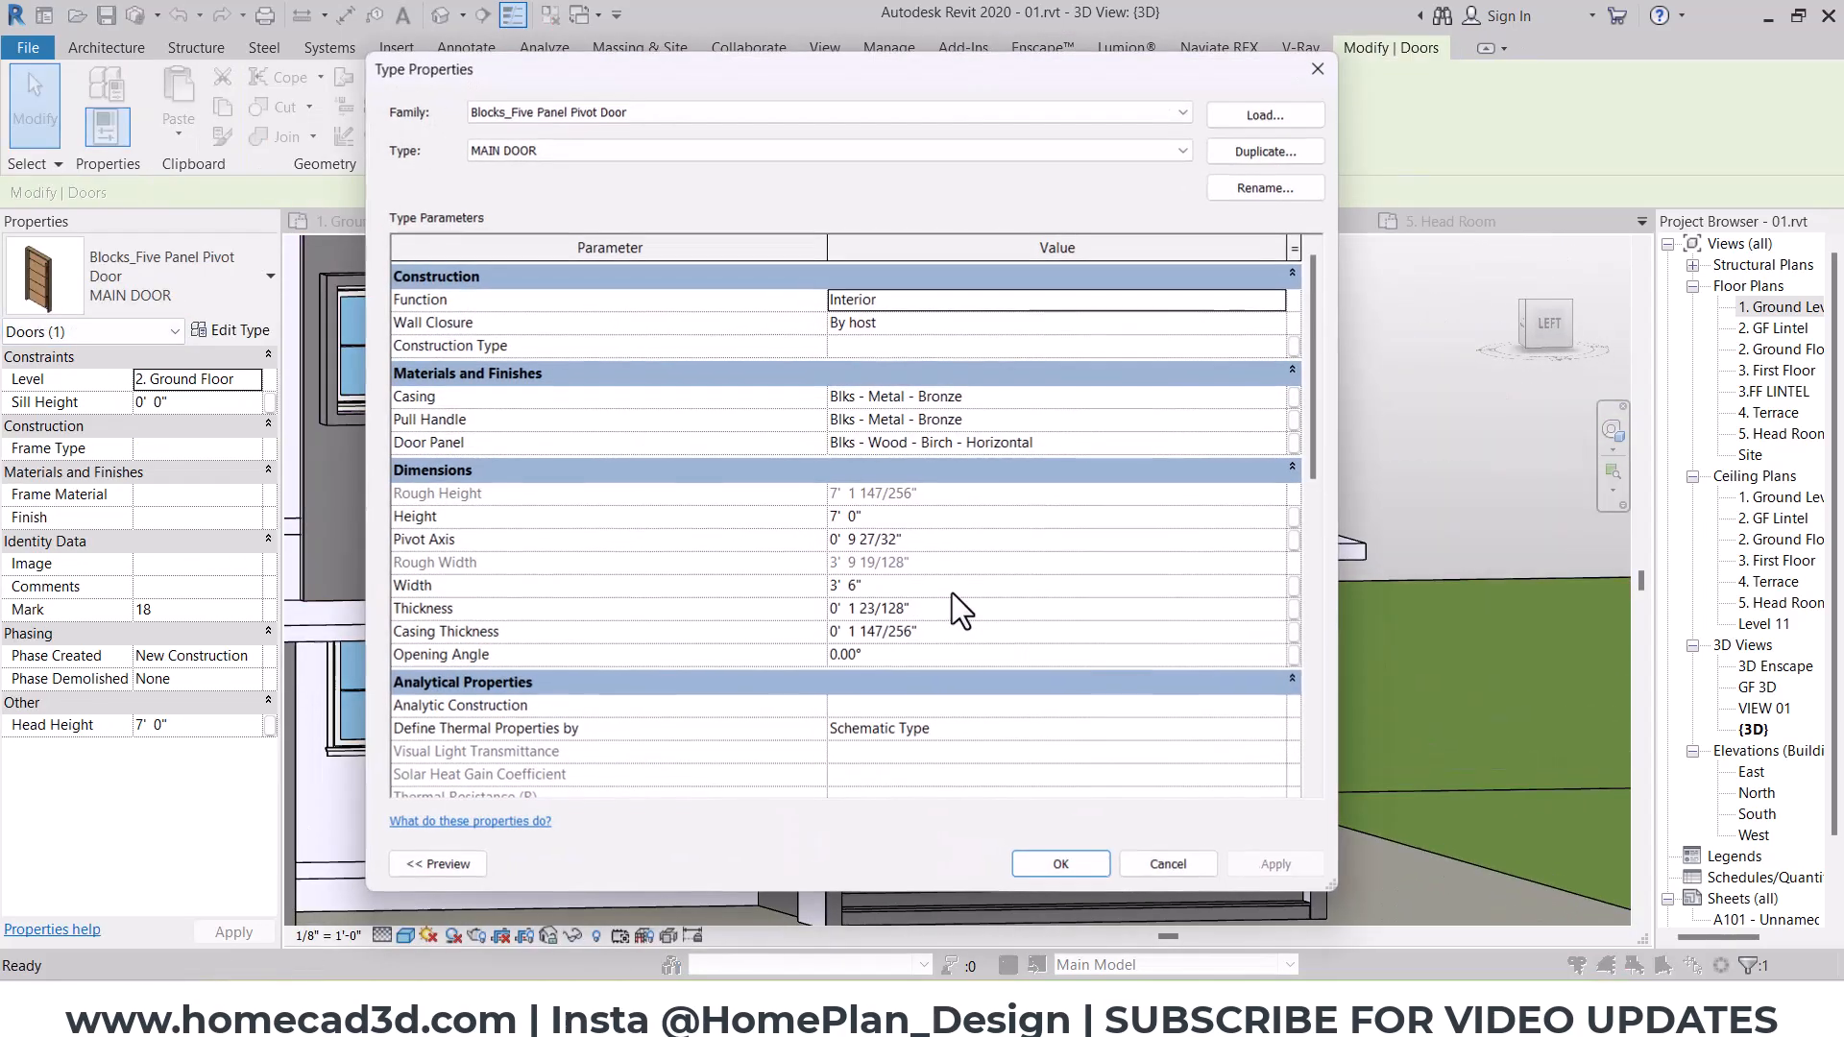
pyautogui.click(1053, 443)
pyautogui.hotkey('ctrl', 'c')
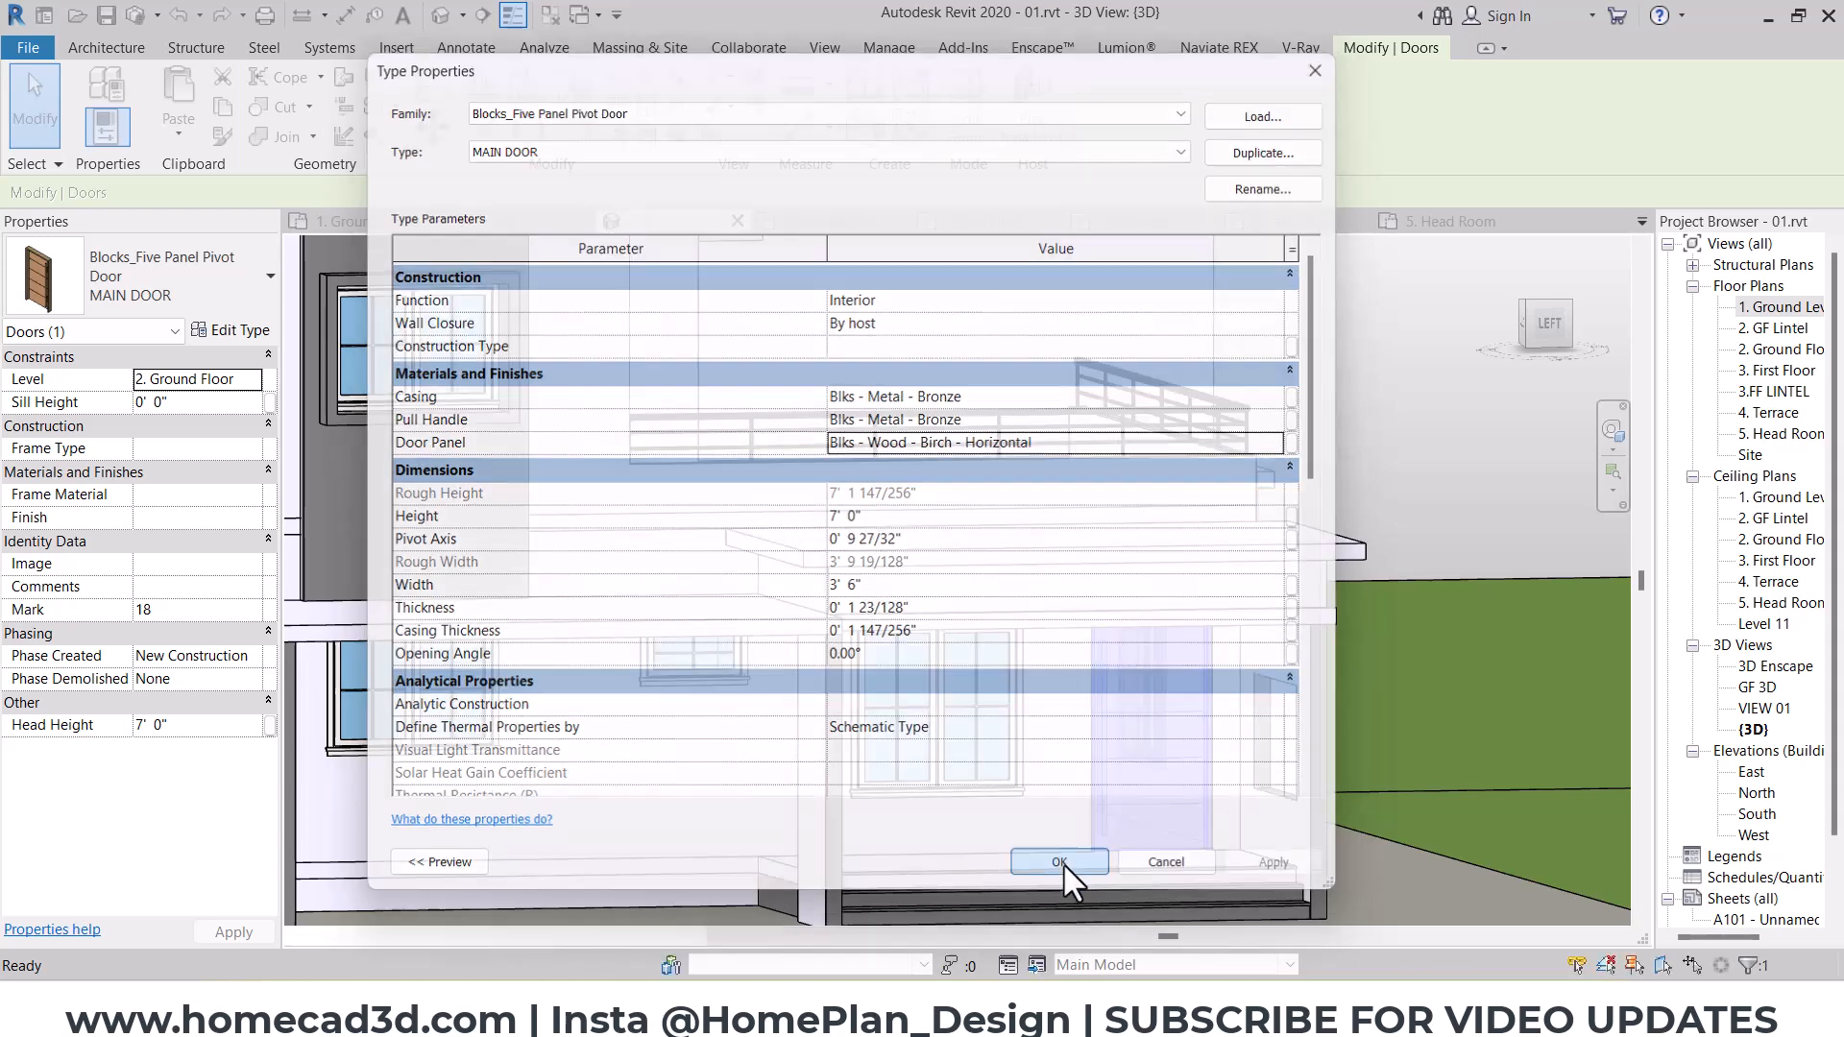
pyautogui.click(1061, 864)
# Step: Set the exterior and interior frame and trim materials of window type W1 5' beside the main door to Blks - Wood - Birch - Horizontal
pyautogui.click(938, 662)
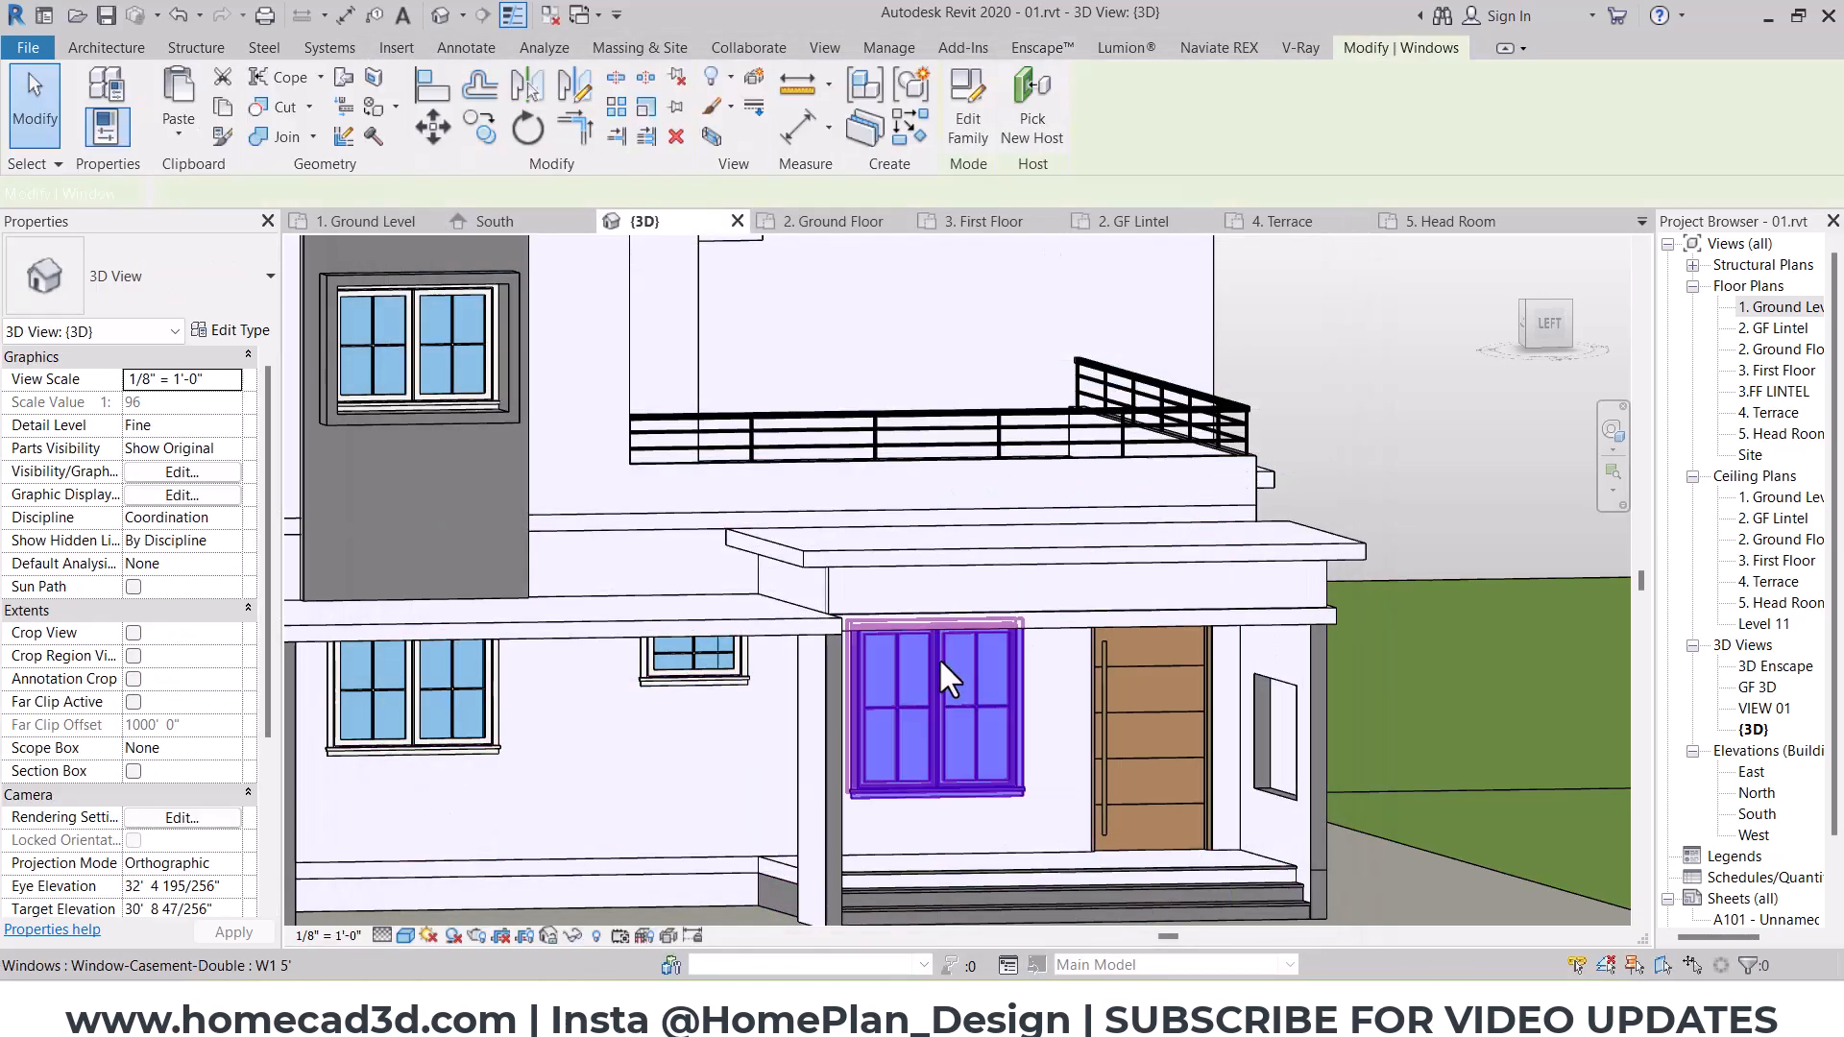
pyautogui.click(232, 331)
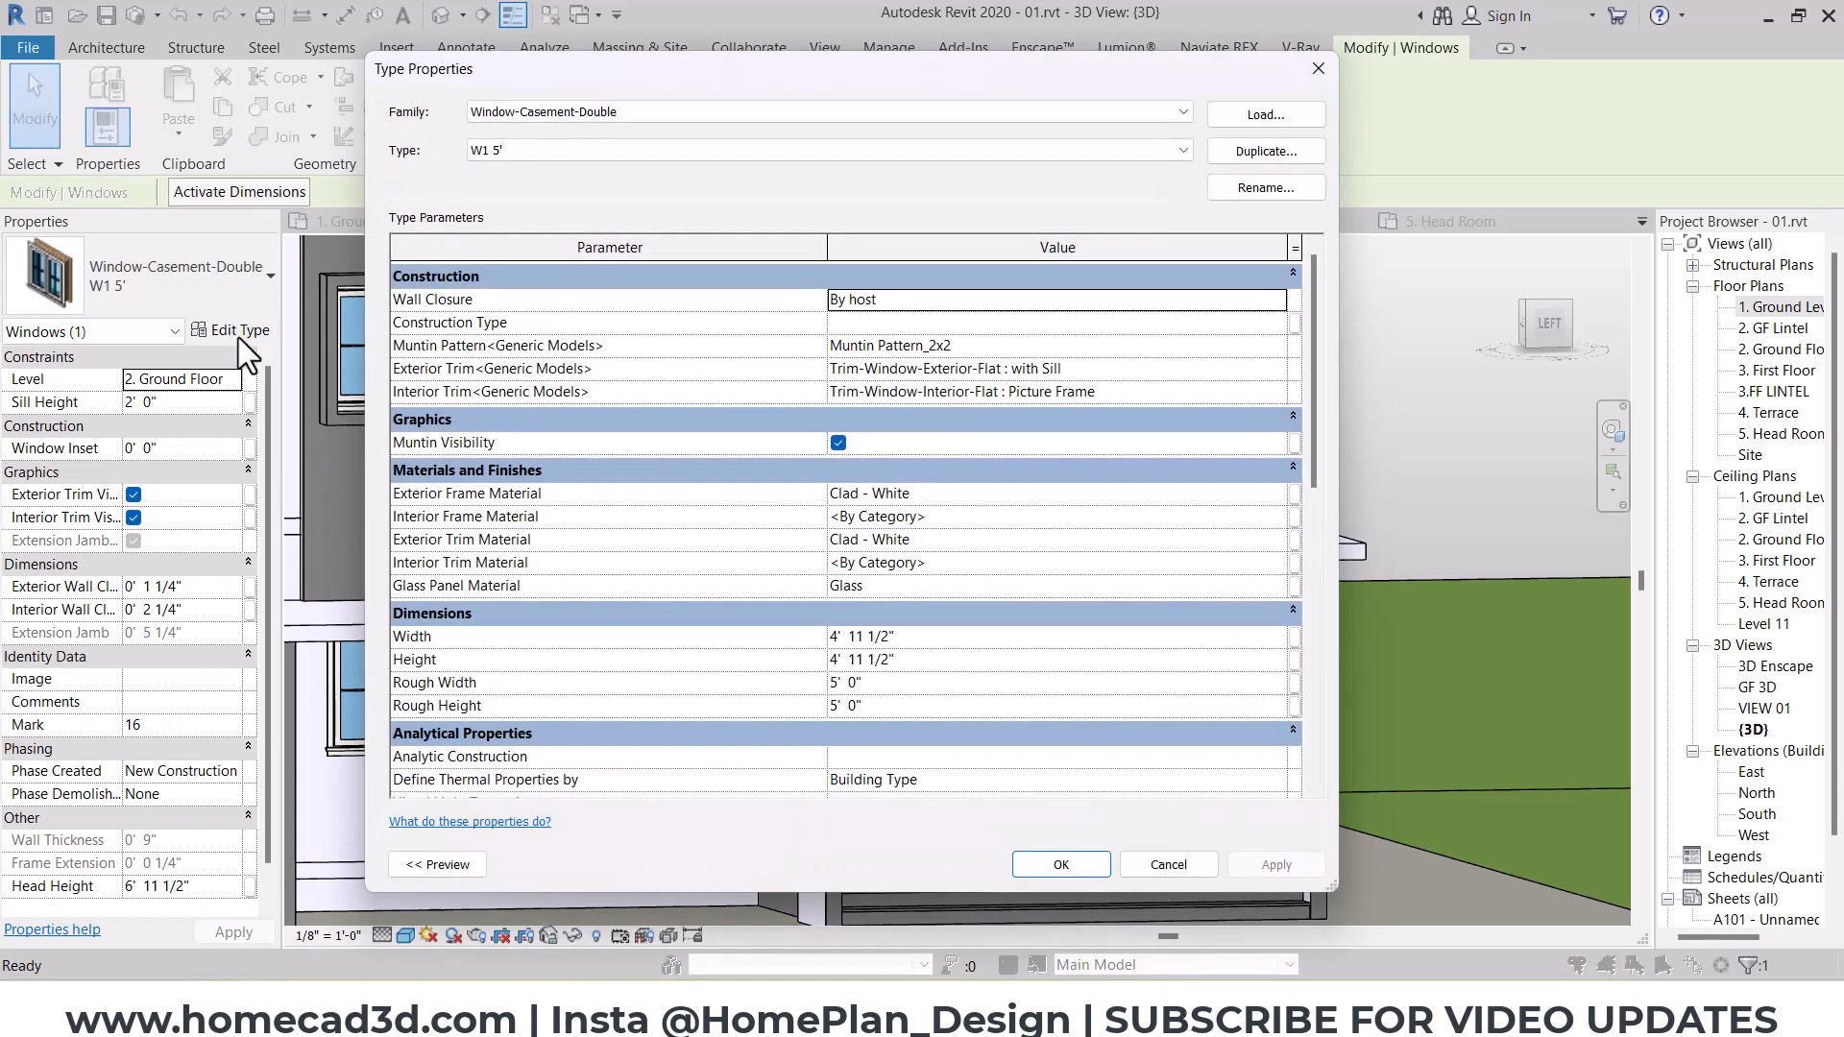
pyautogui.click(942, 494)
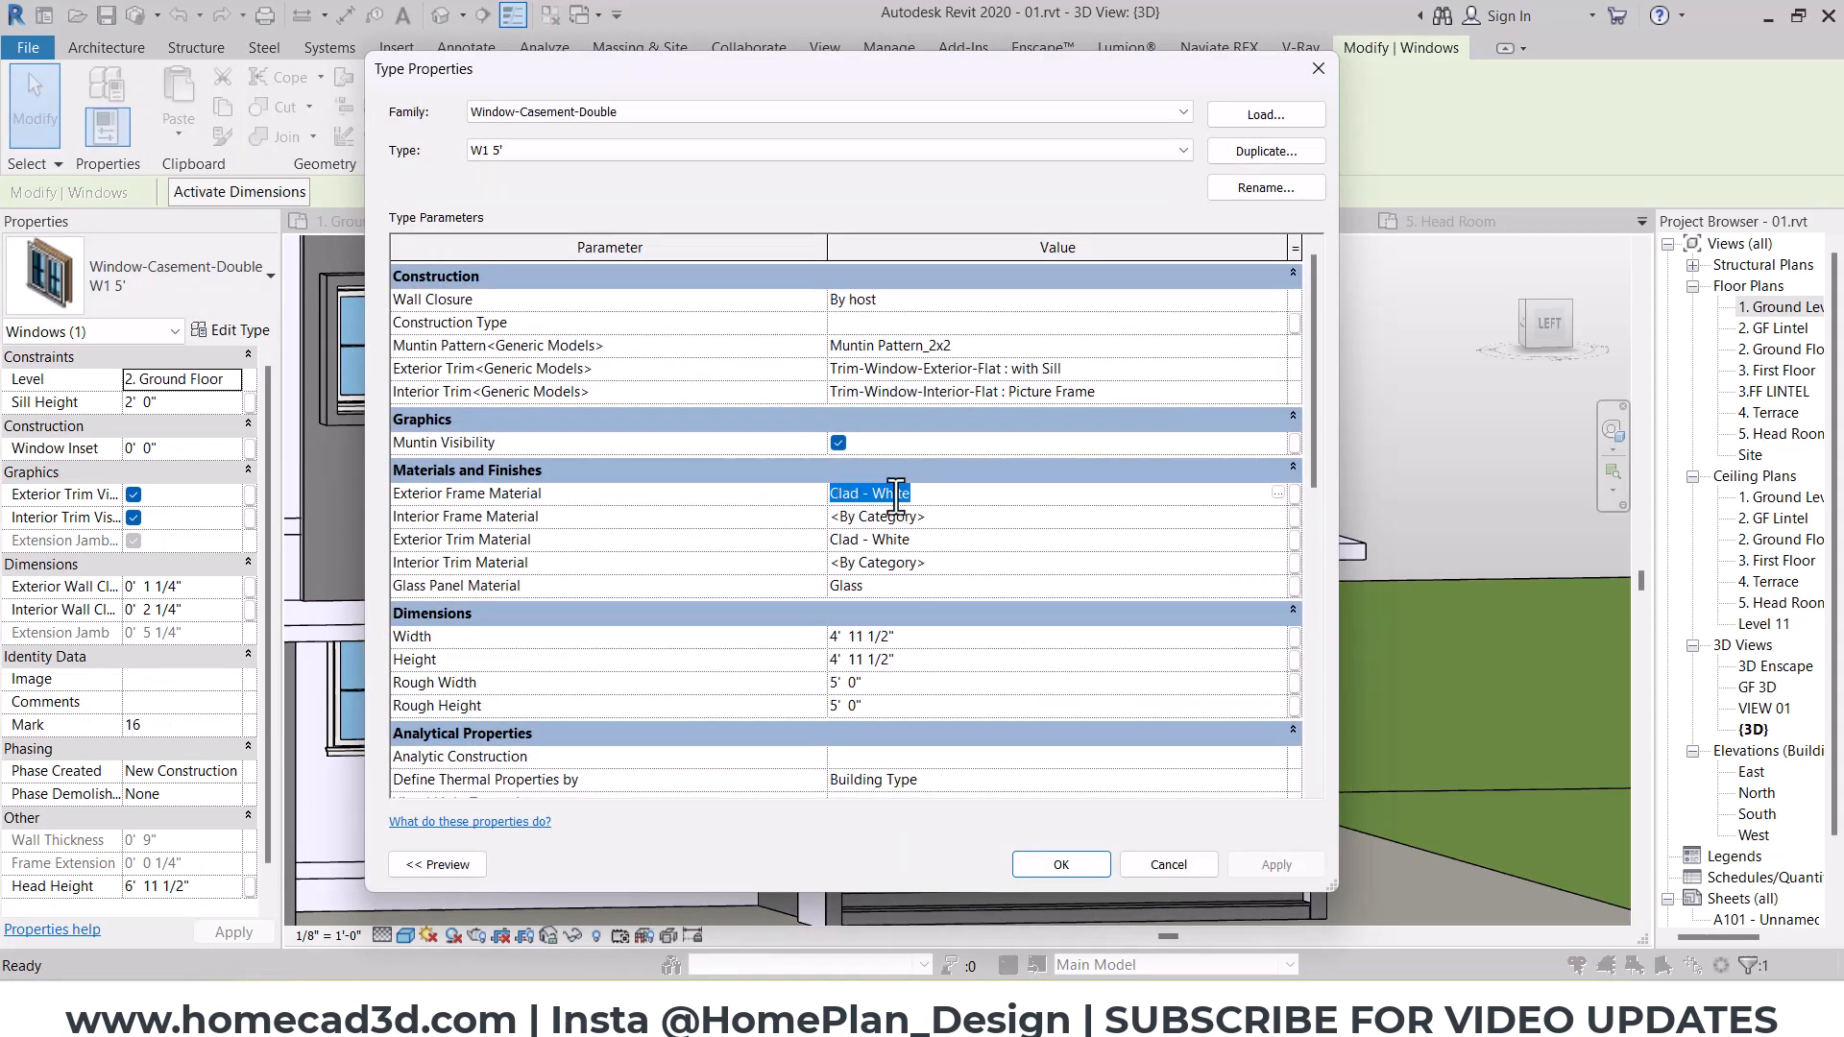
pyautogui.hotkey('ctrl', 'v')
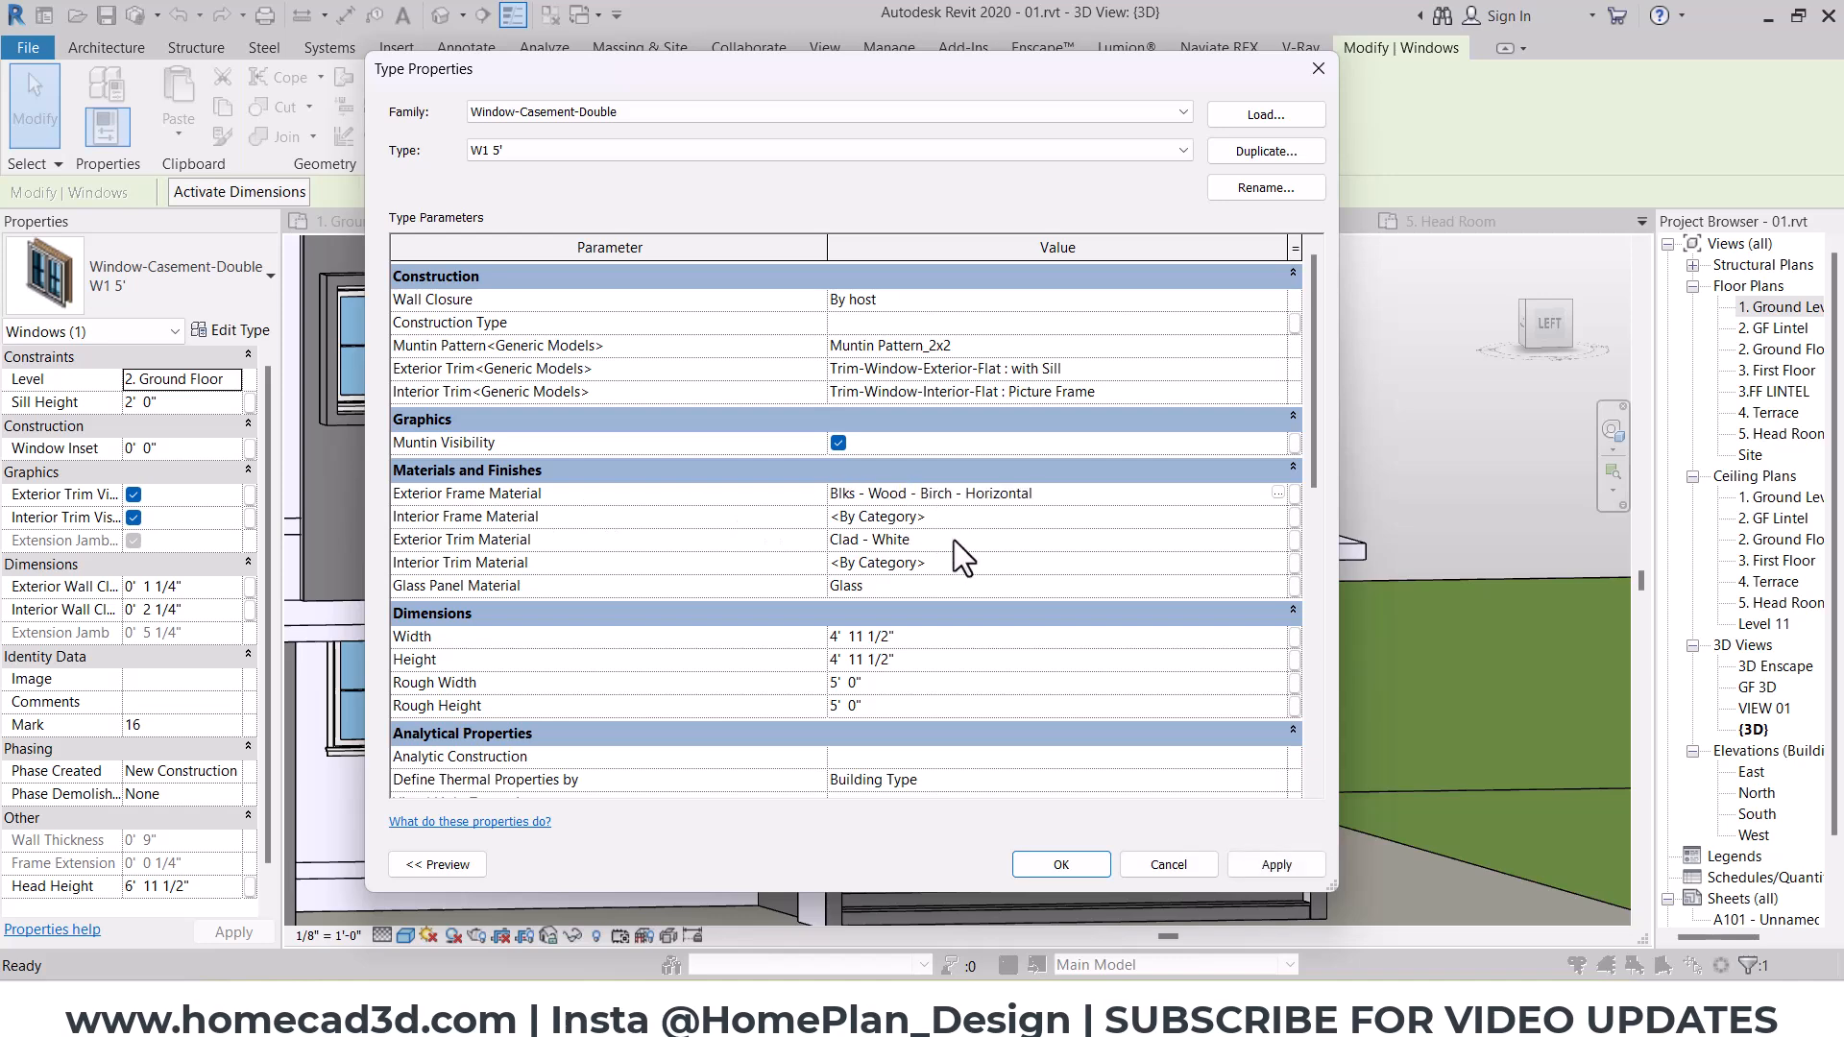
pyautogui.click(955, 518)
pyautogui.hotkey('ctrl', 'v')
pyautogui.click(949, 541)
pyautogui.hotkey('ctrl', 'v')
pyautogui.click(952, 562)
pyautogui.hotkey('ctrl', 'v')
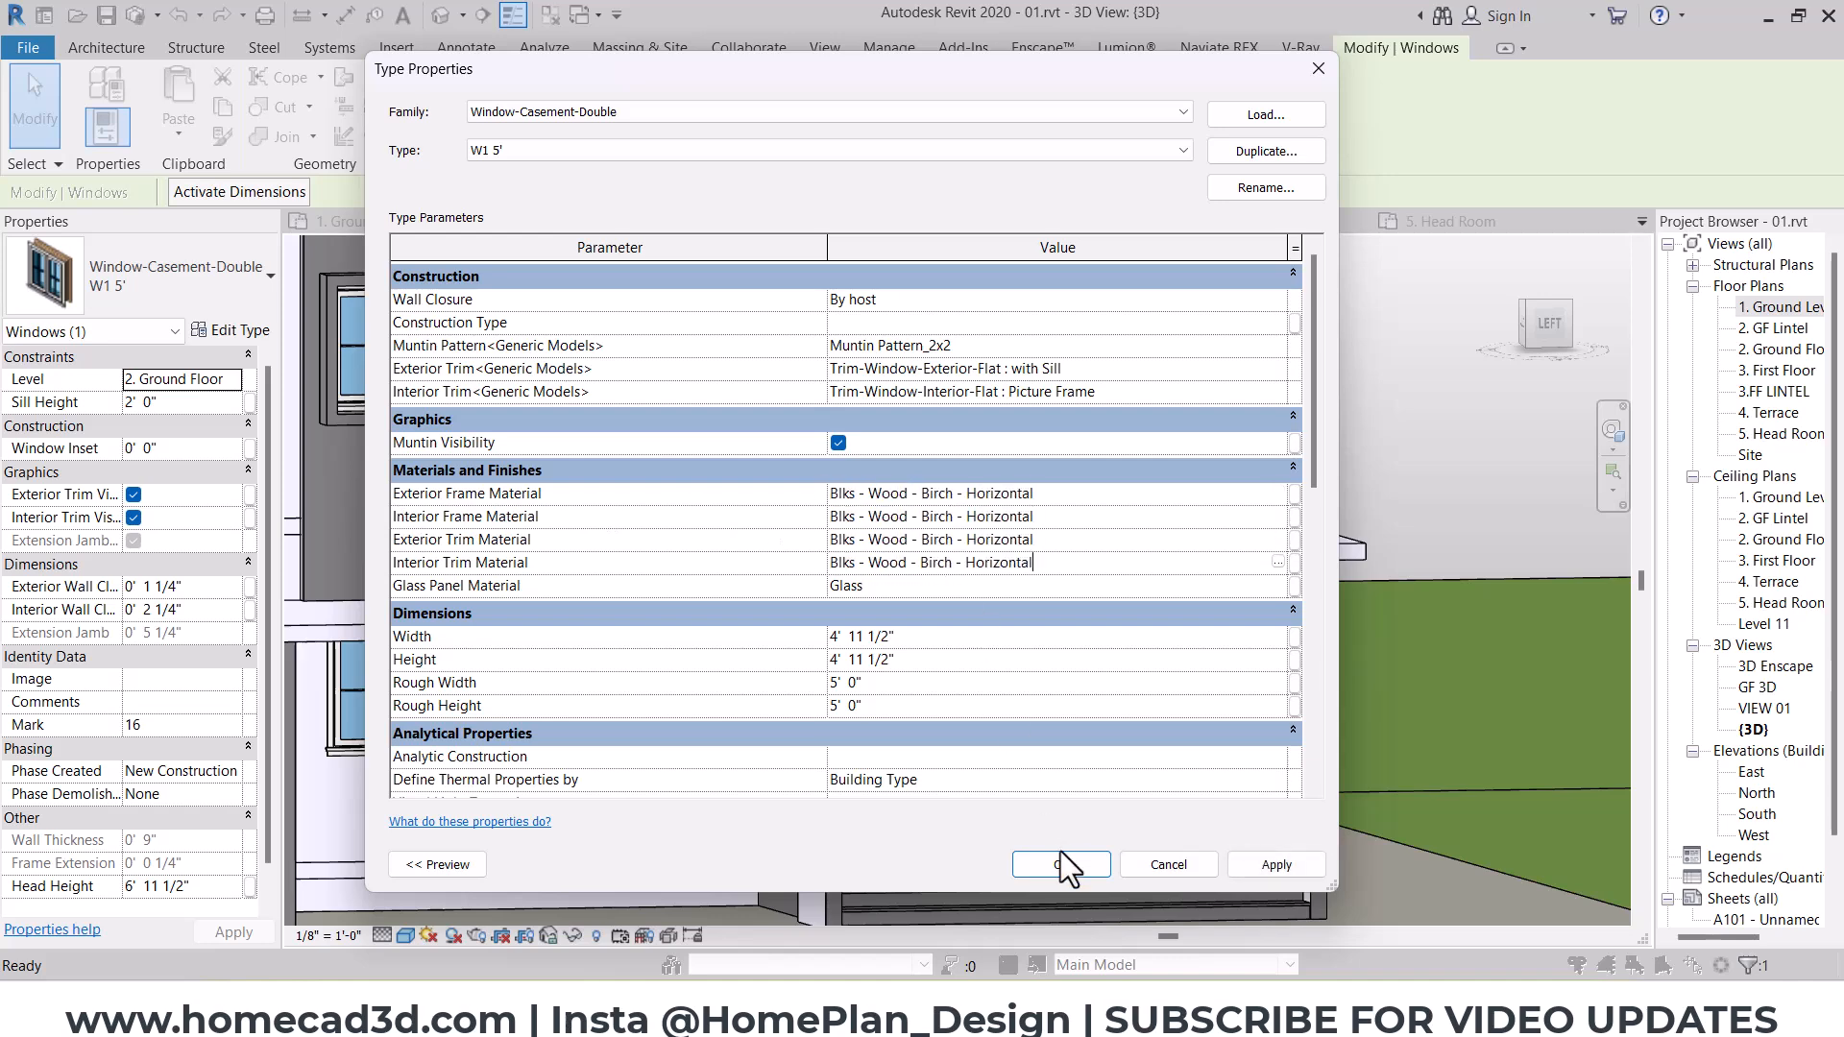
pyautogui.press('Return')
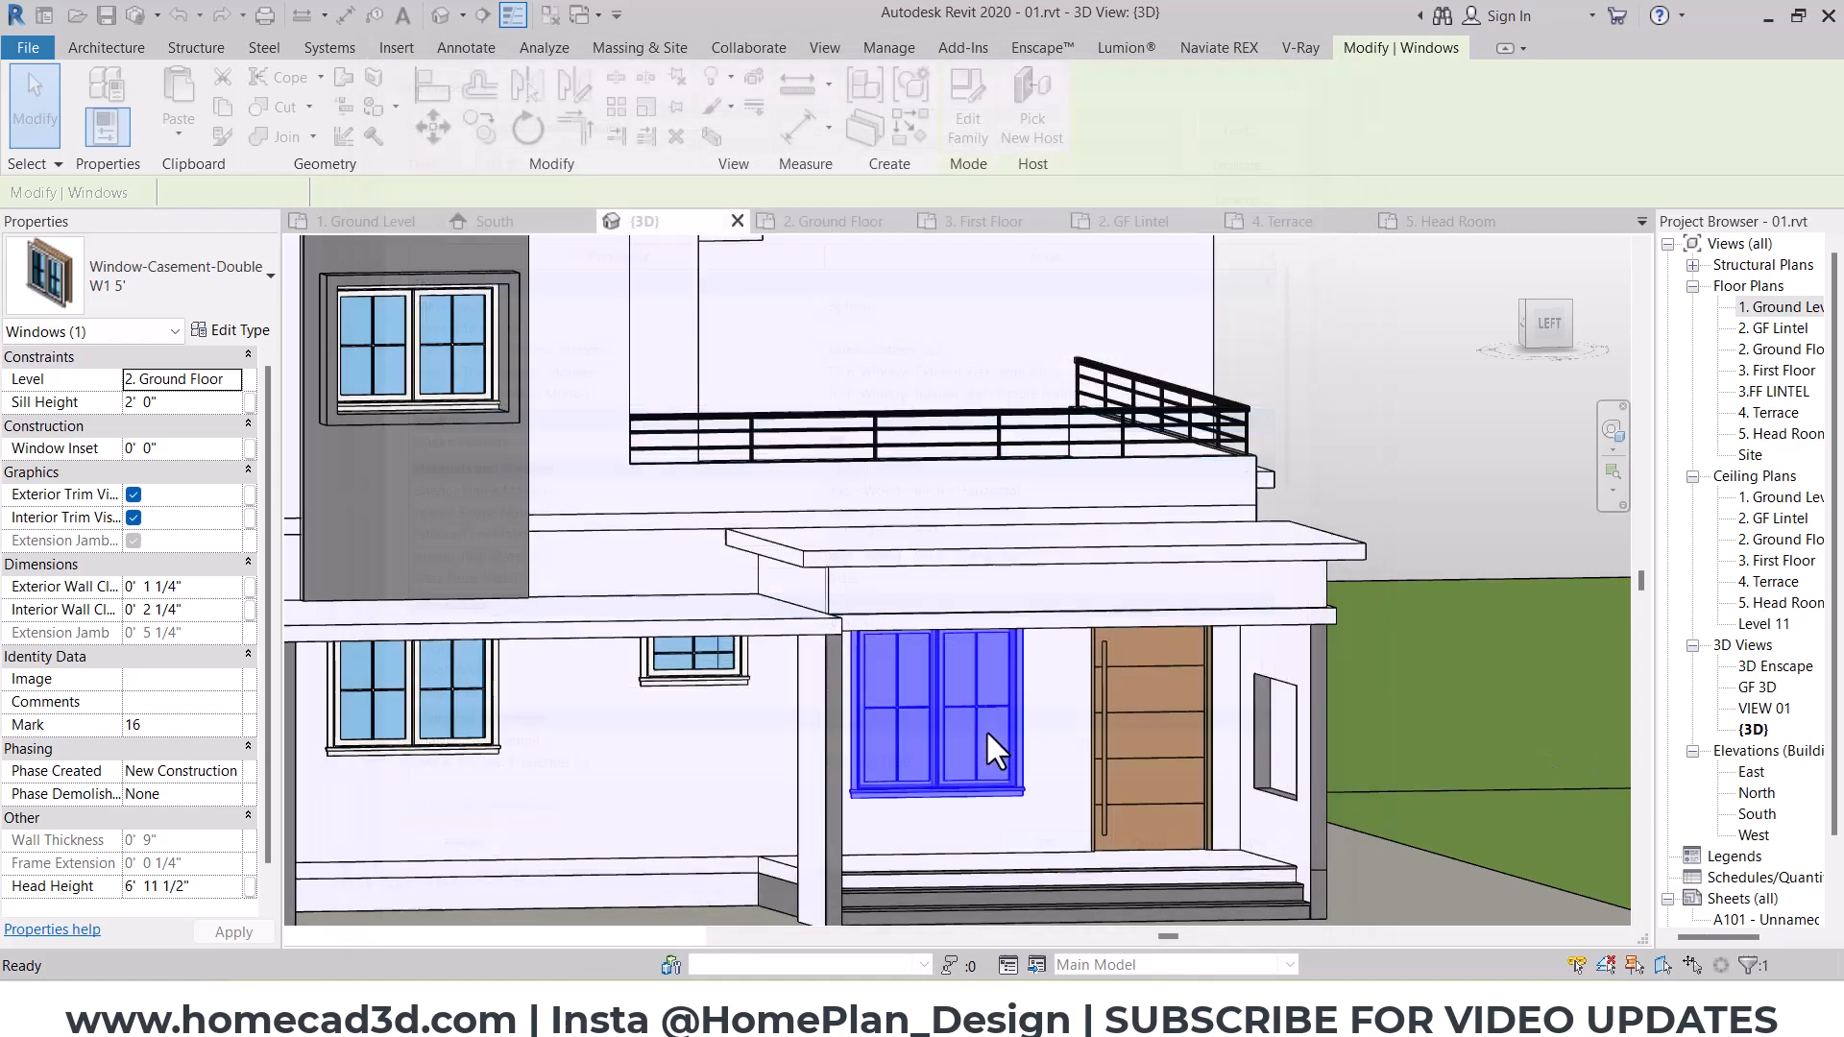
pyautogui.press('Escape')
# Step: Apply Blks - Wood - Birch - Horizontal to all frame and trim materials of the KW casement window type under the car porch
pyautogui.click(463, 685)
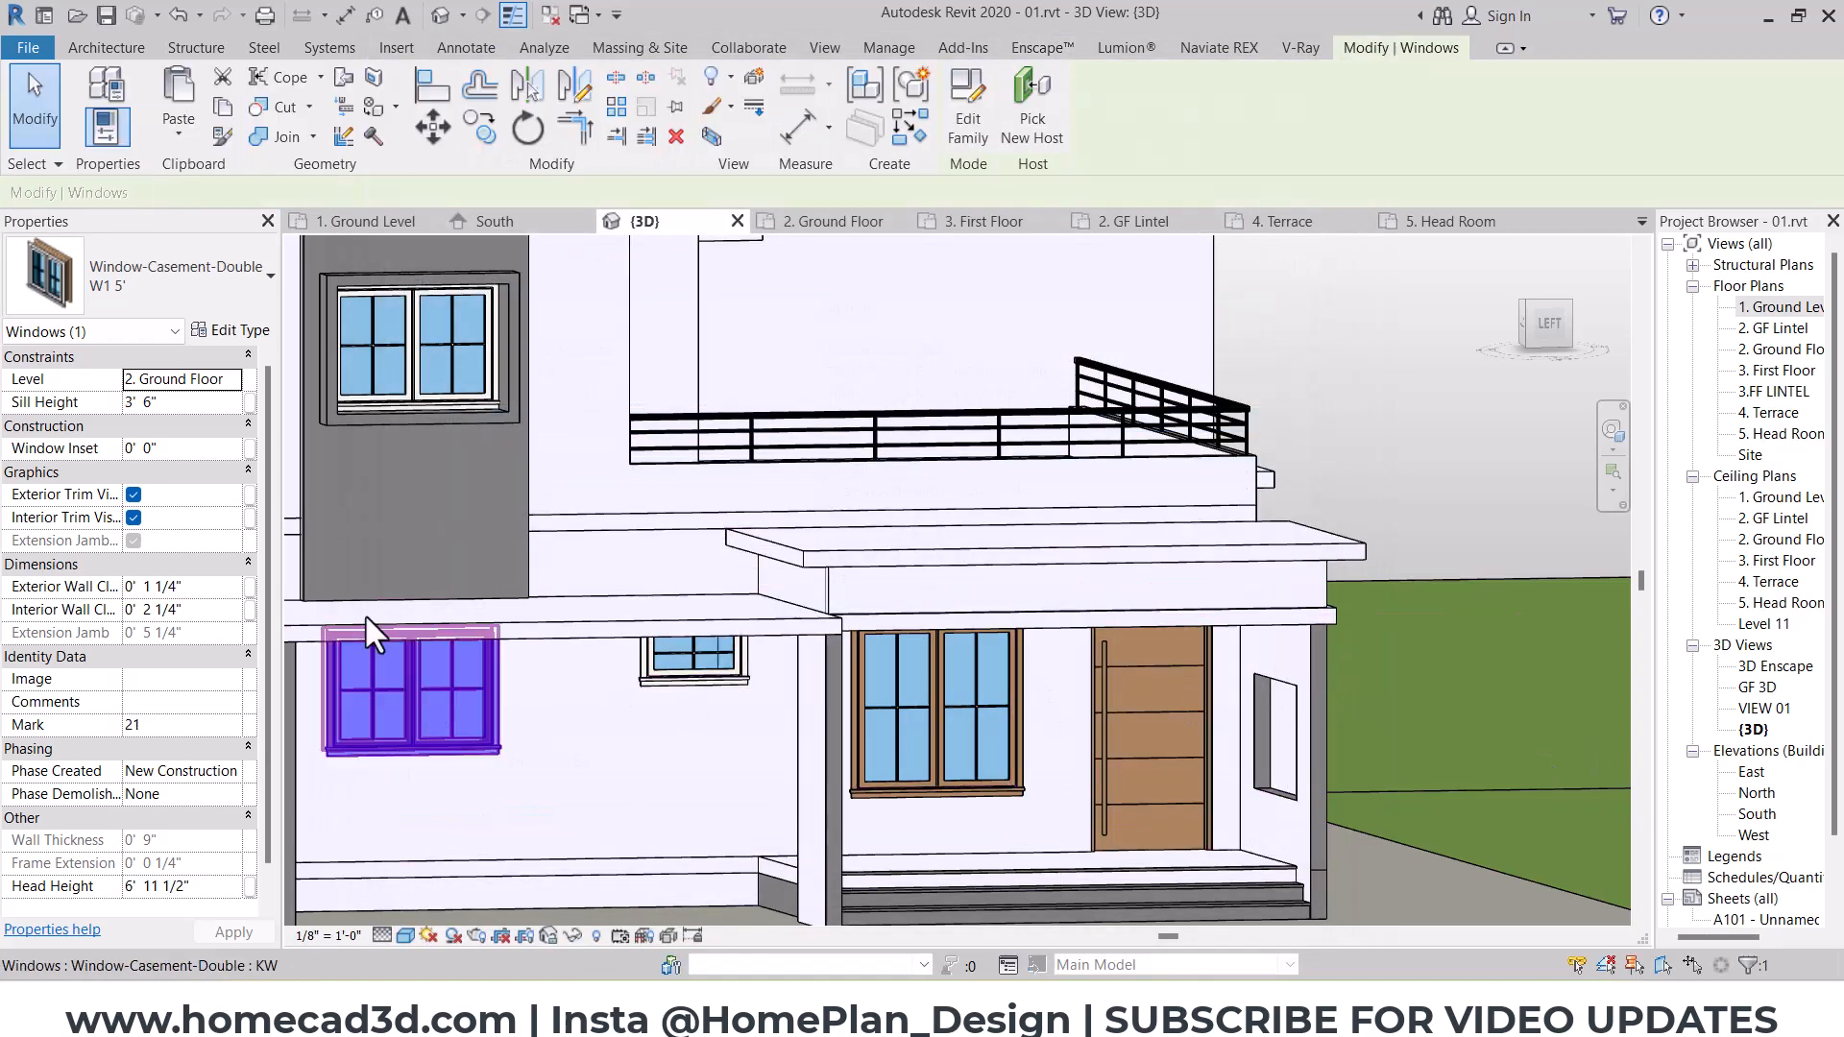
pyautogui.click(232, 331)
pyautogui.click(943, 496)
pyautogui.hotkey('ctrl', 'v')
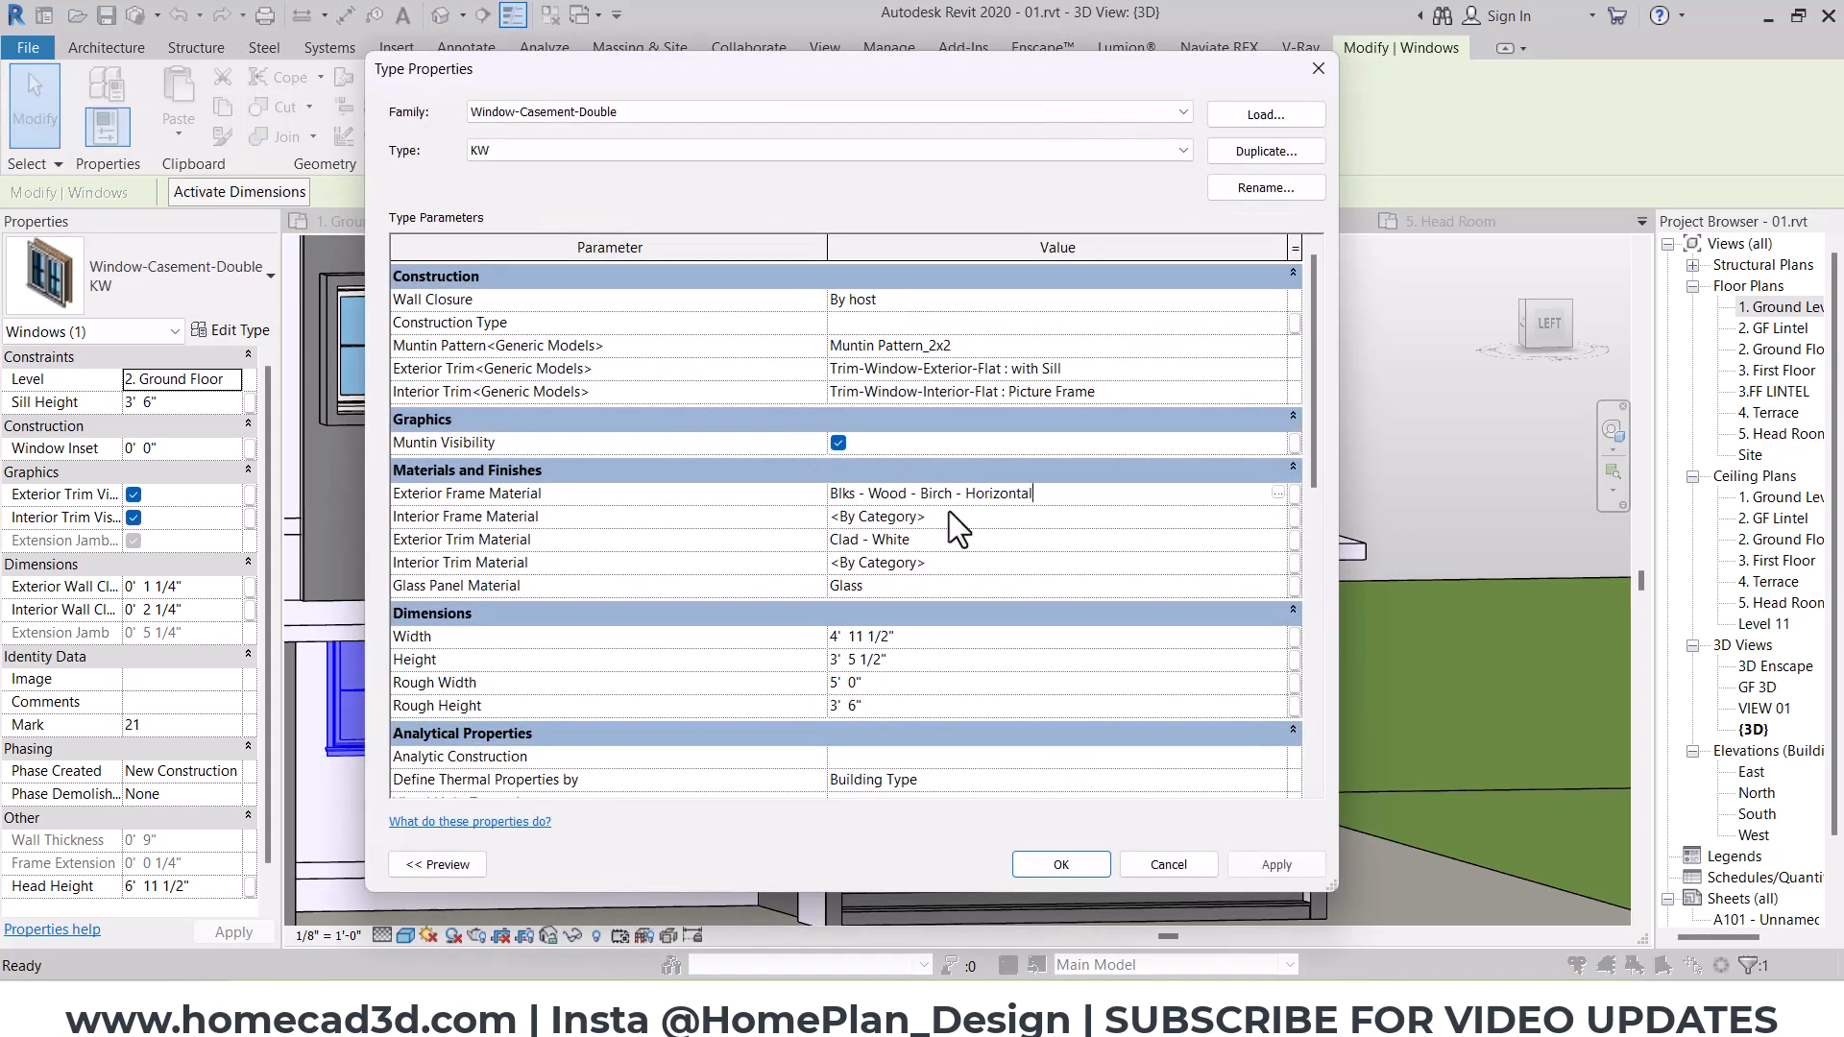
pyautogui.click(949, 516)
pyautogui.write('Blks - Wood - Birch - Horizontal')
pyautogui.click(936, 539)
pyautogui.write('Blks - Wood - Birch - Horizontal')
pyautogui.click(940, 563)
pyautogui.write('Blks - Wood - Birch - Horizontal')
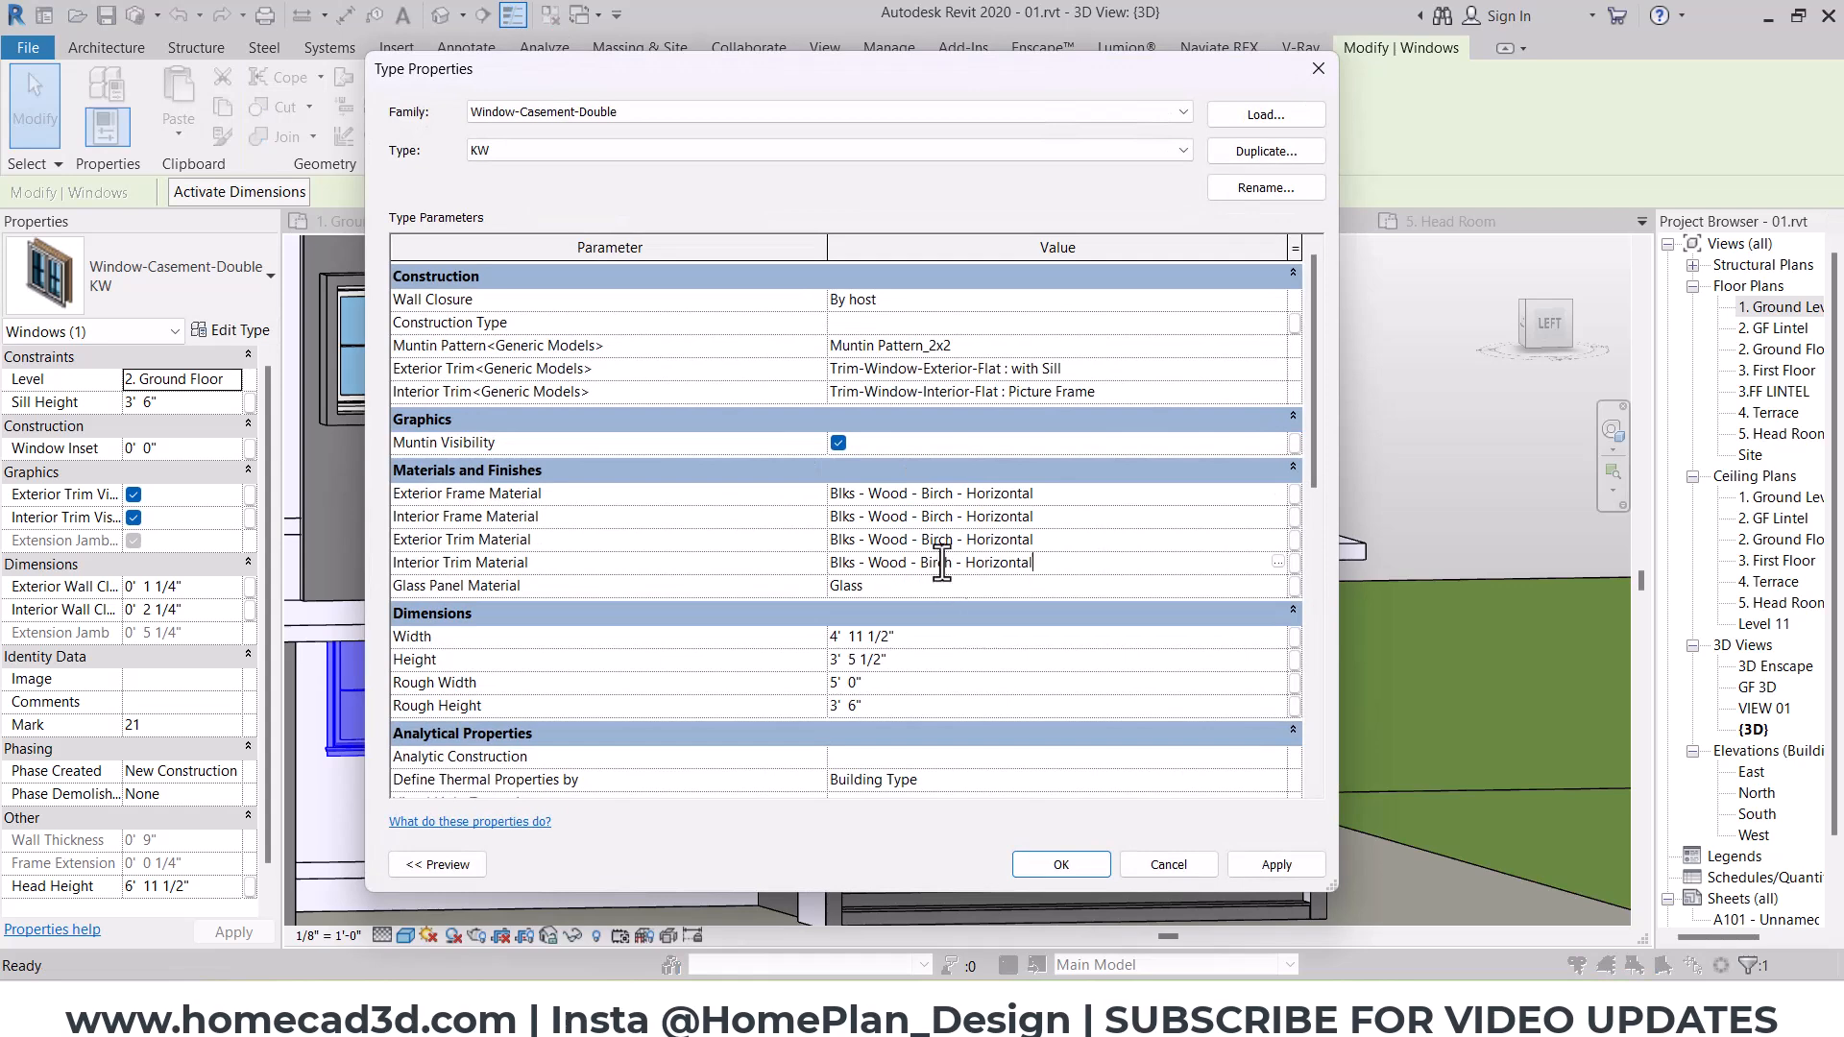
pyautogui.click(1080, 870)
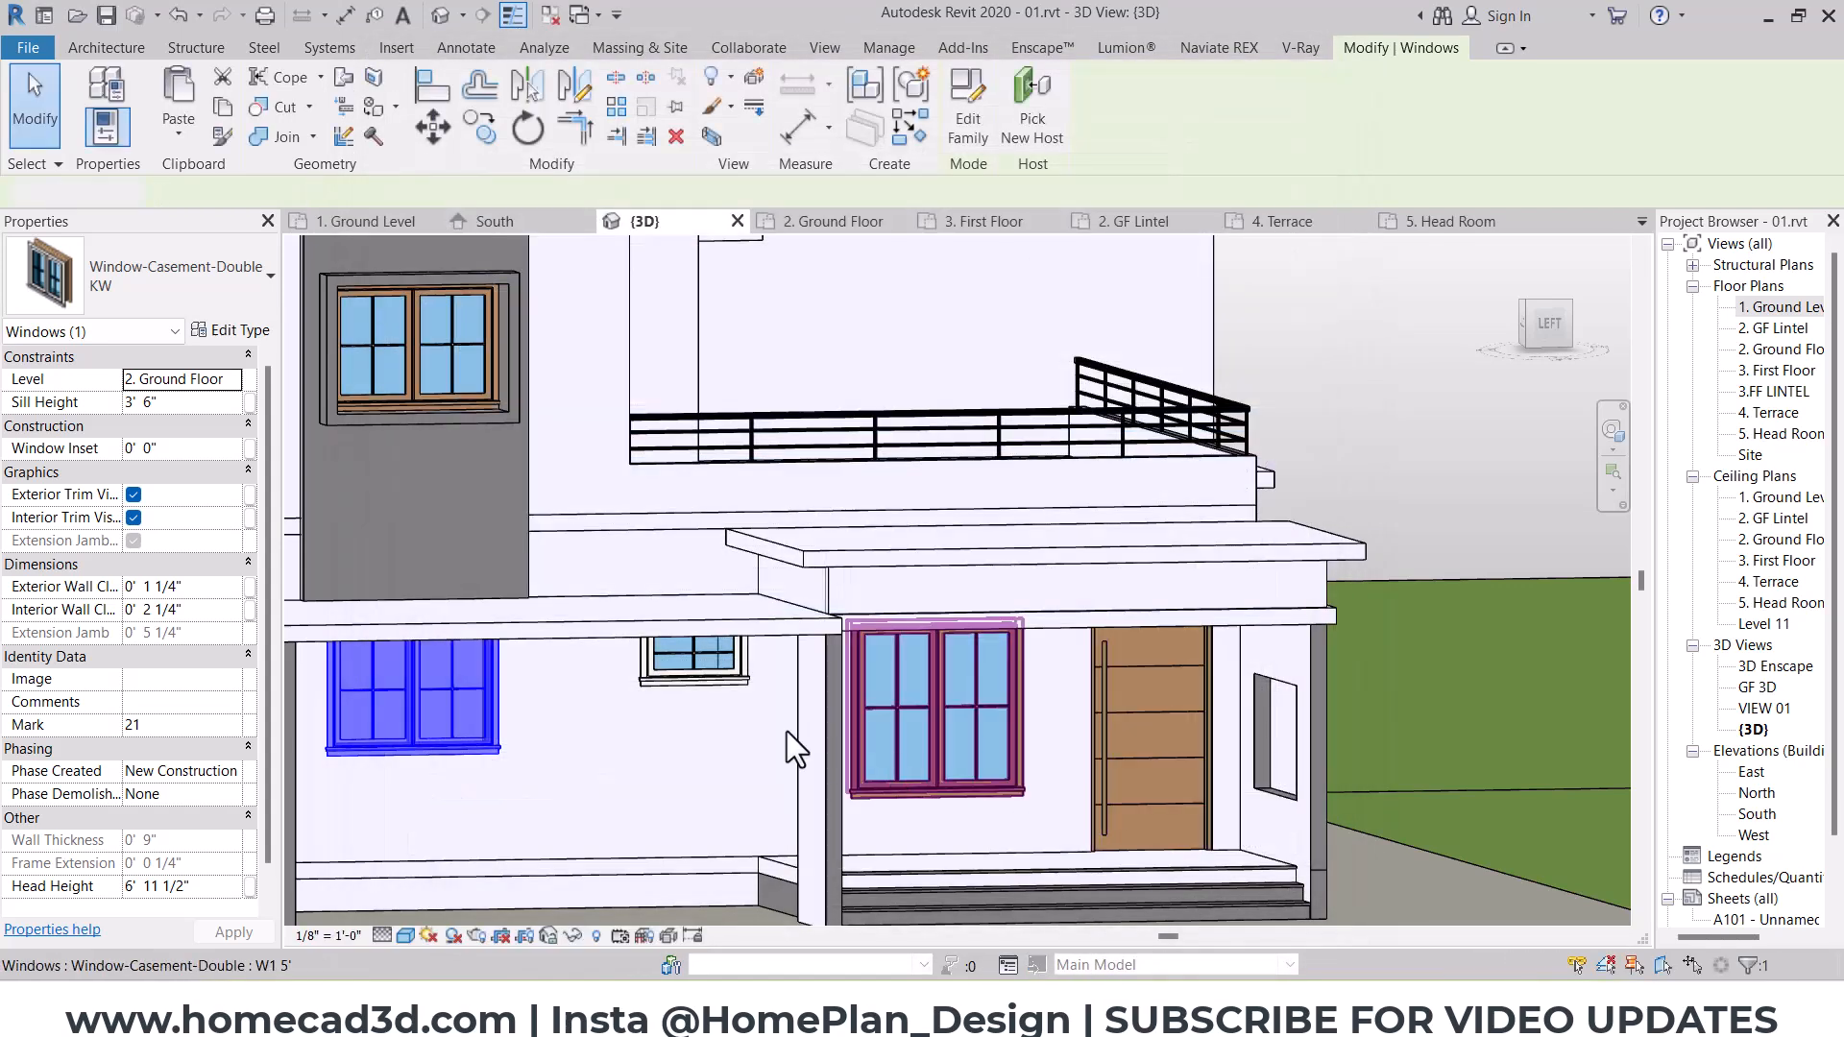
# Step: Change the small awning window type V to Blks - Wood - Birch - Horizontal for its exterior and interior frames and trims
pyautogui.click(649, 637)
pyautogui.click(223, 329)
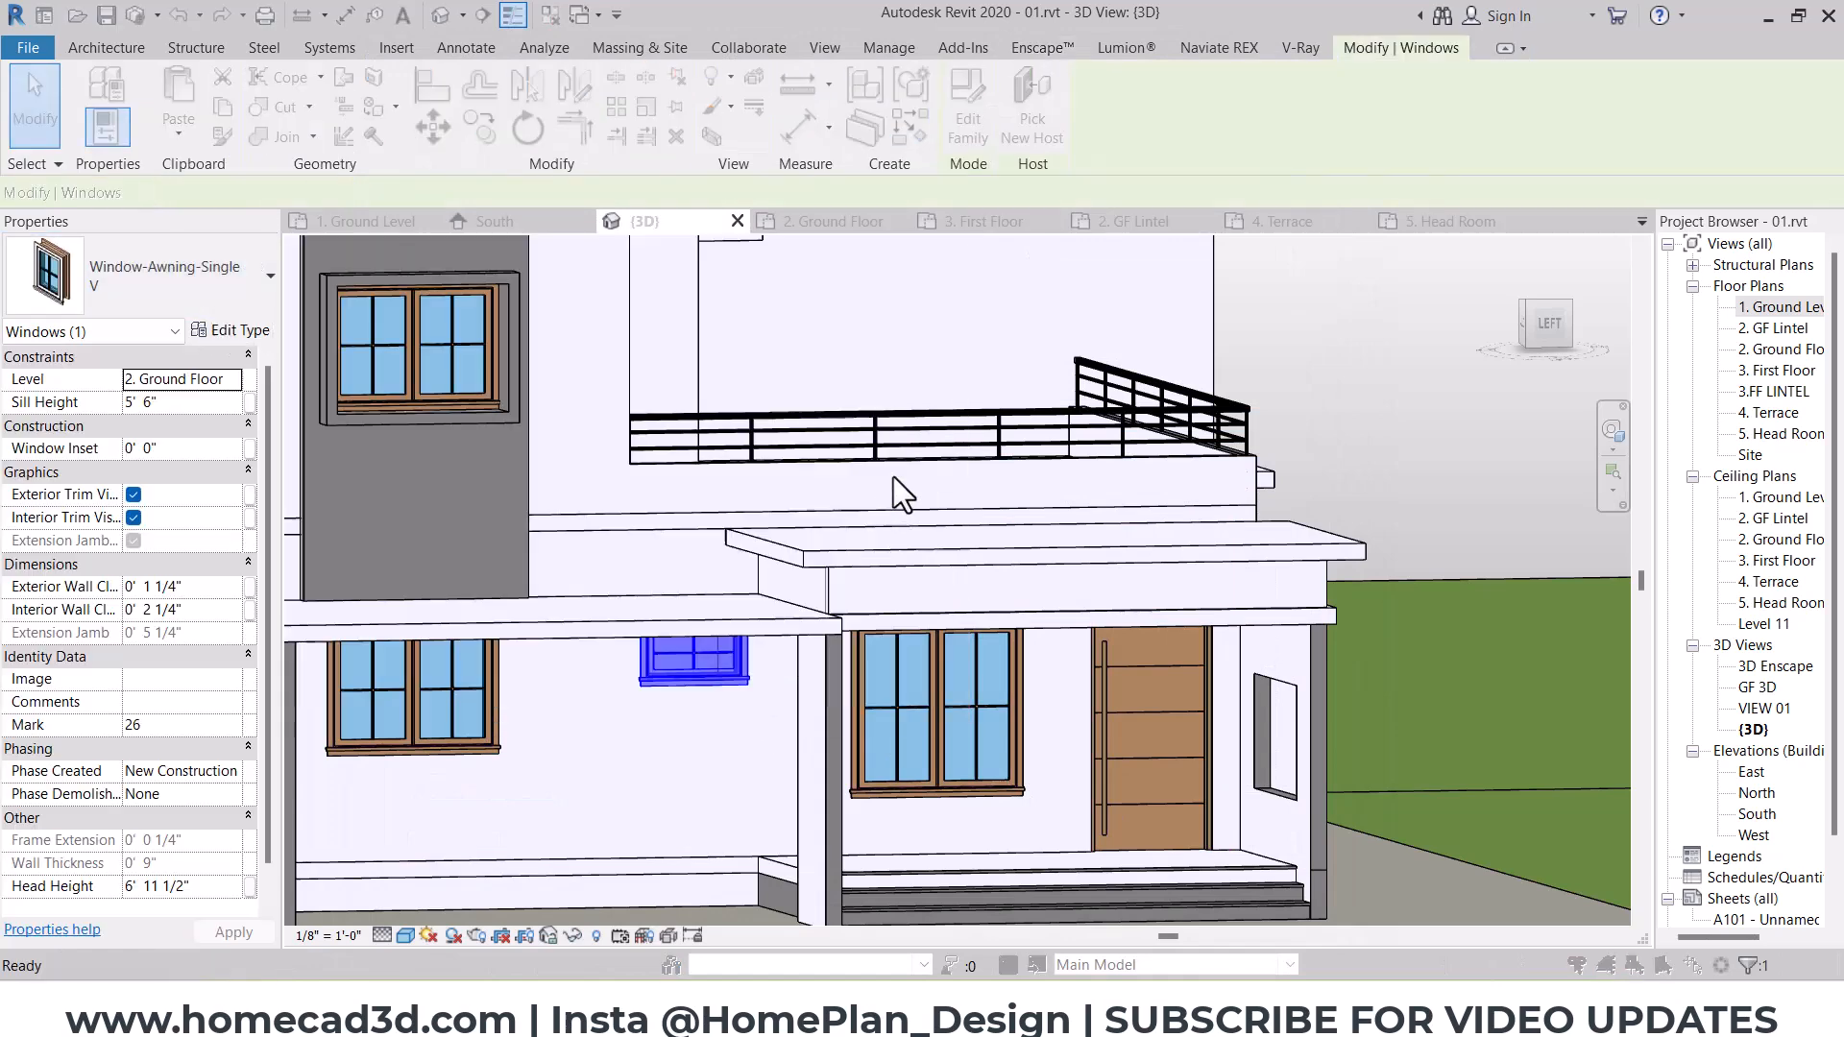
pyautogui.click(979, 497)
pyautogui.write('Blks - Wood - Birch - Horizontal')
pyautogui.click(962, 517)
pyautogui.write('Blks - Wood - Birch - Horizontal')
pyautogui.click(945, 545)
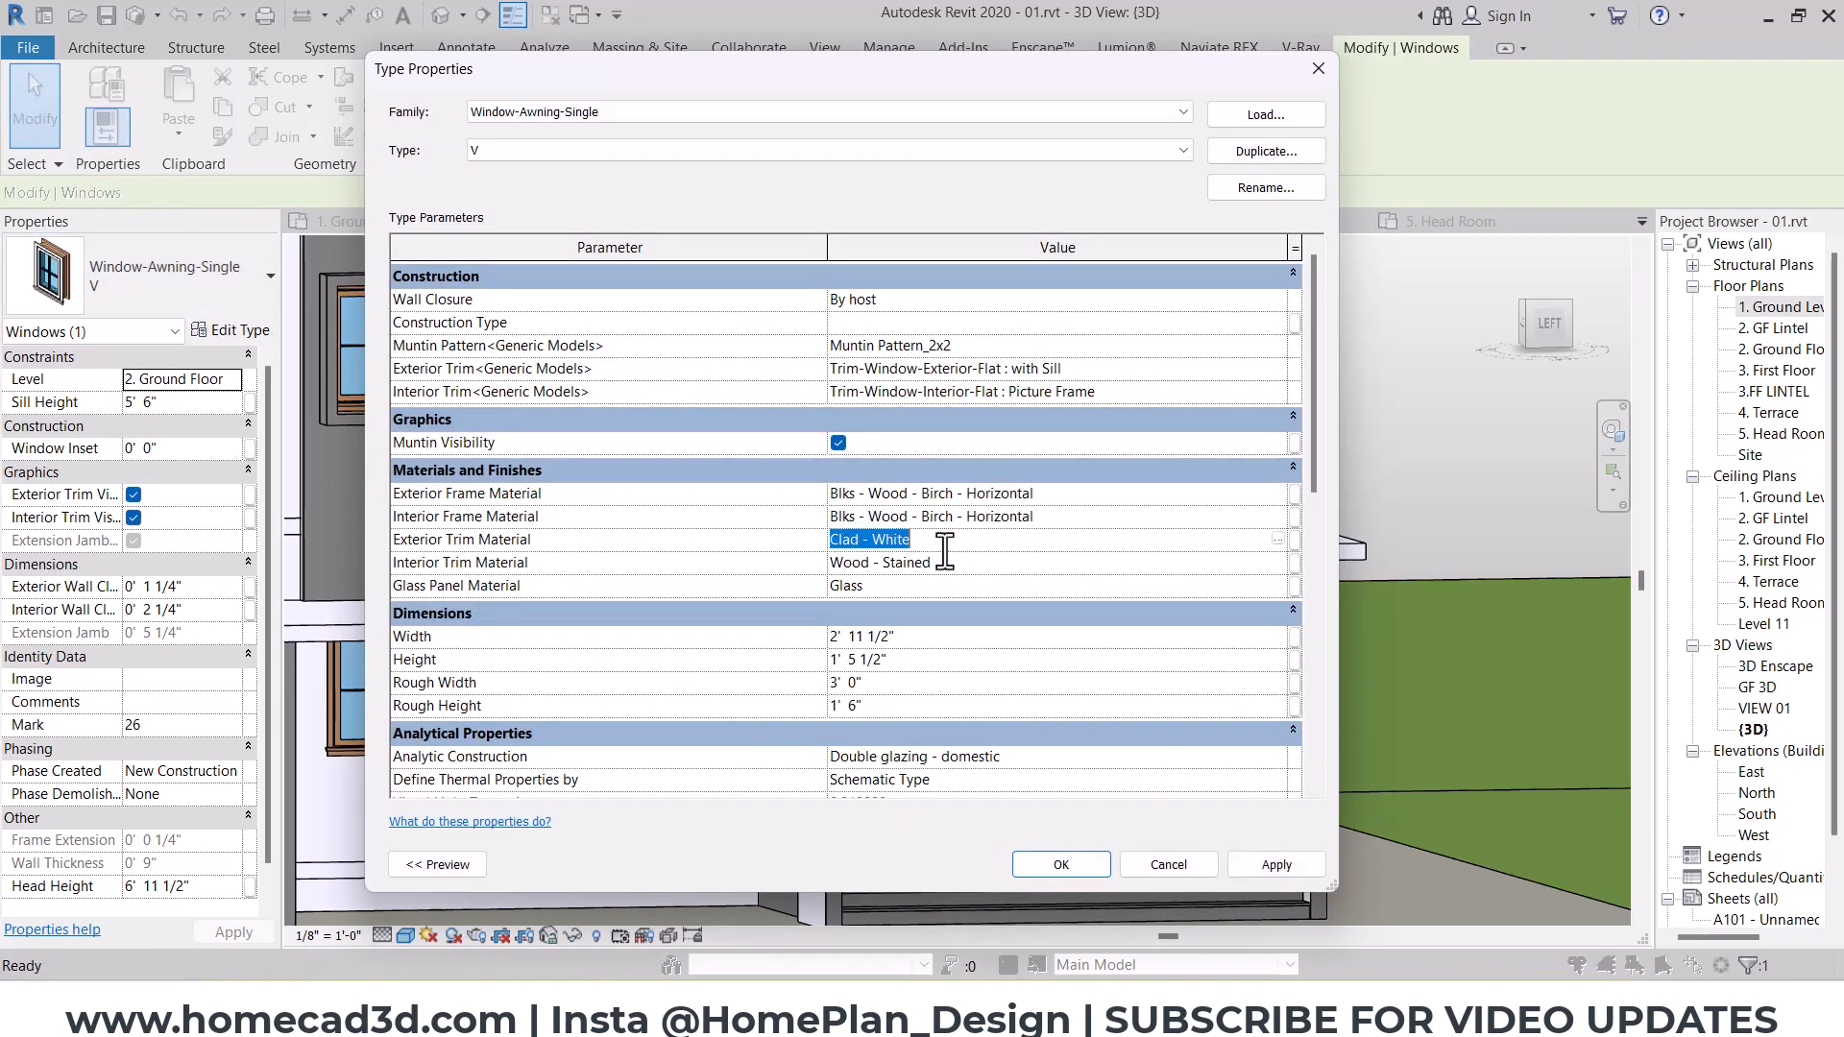
pyautogui.hotkey('ctrl', 'v')
pyautogui.click(946, 564)
pyautogui.hotkey('ctrl', 'v')
pyautogui.click(1052, 864)
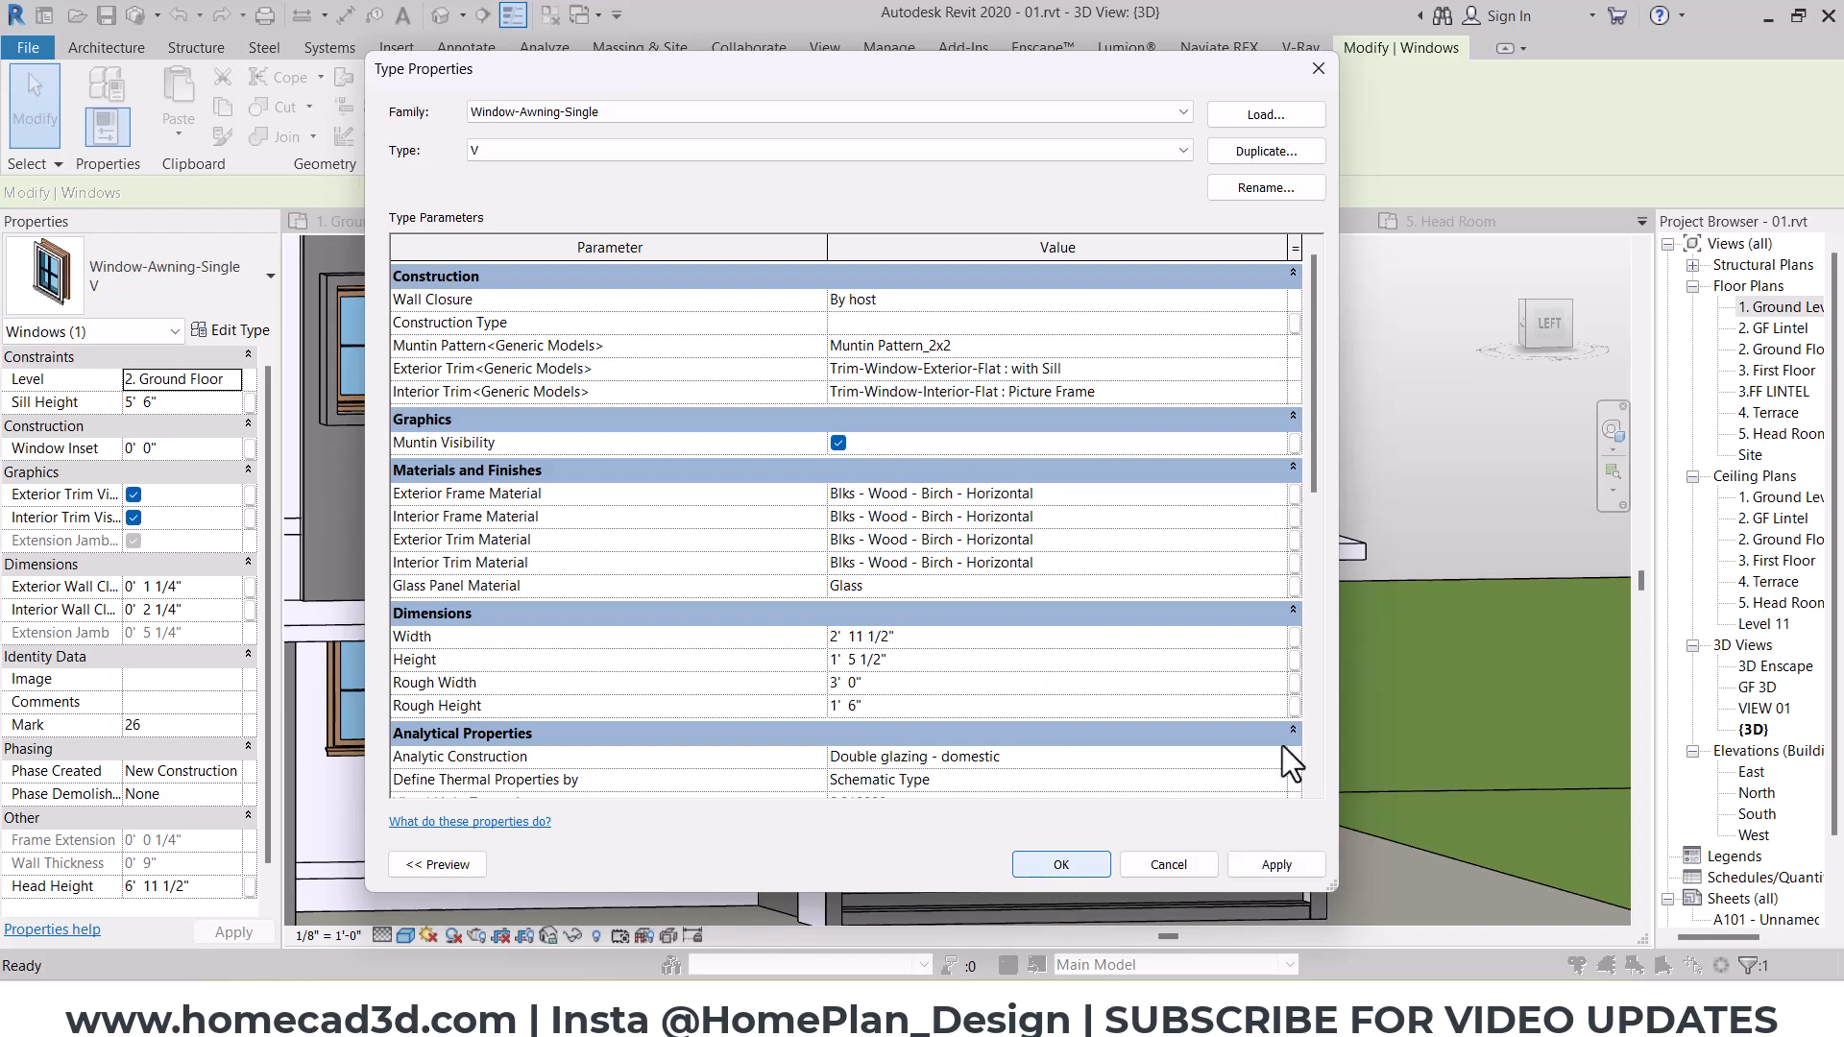
pyautogui.press('Escape')
# Step: Give the W 6' casement window type on the front wall Blks - Wood - Birch - Horizontal for all four frame and trim materials
pyautogui.scroll(-1, 884, 620)
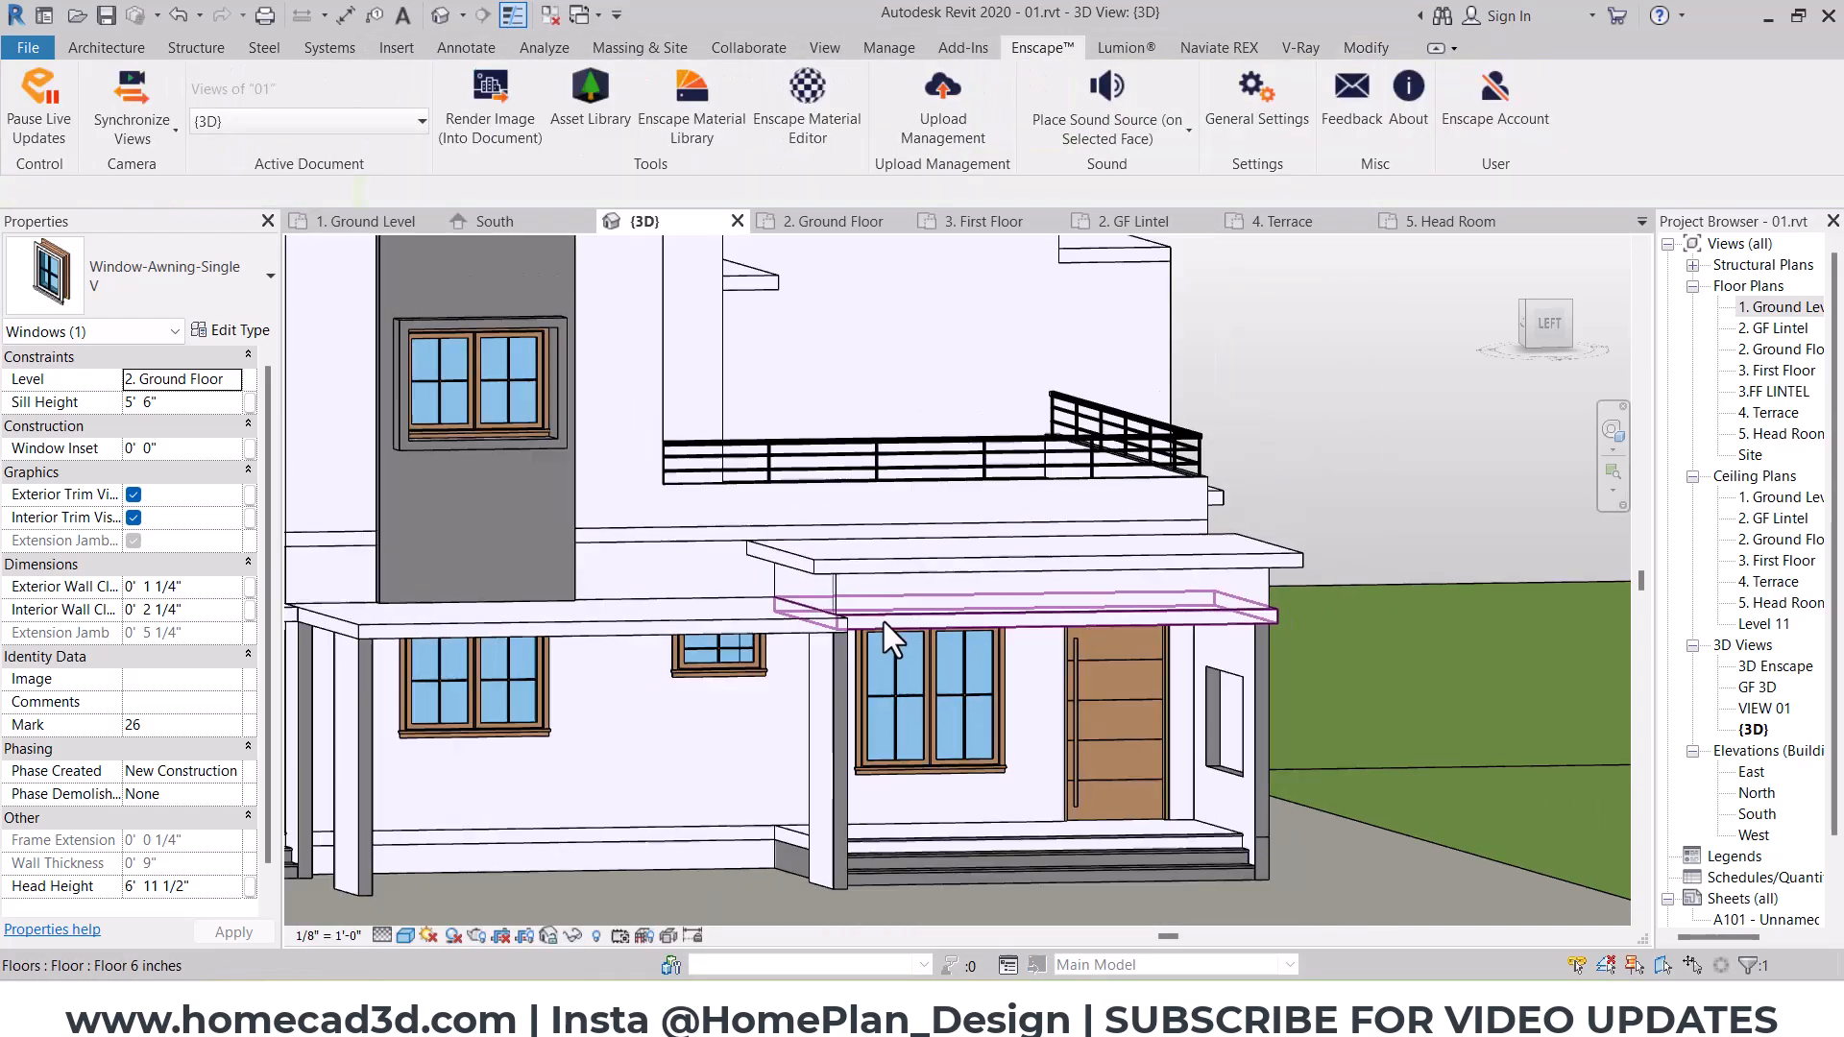
pyautogui.scroll(-4, 884, 621)
pyautogui.keyDown('shift'); pyautogui.moveTo(1066, 630); pyautogui.dragTo(834, 680, button='middle'); pyautogui.keyUp('shift')
pyautogui.scroll(3, 996, 626)
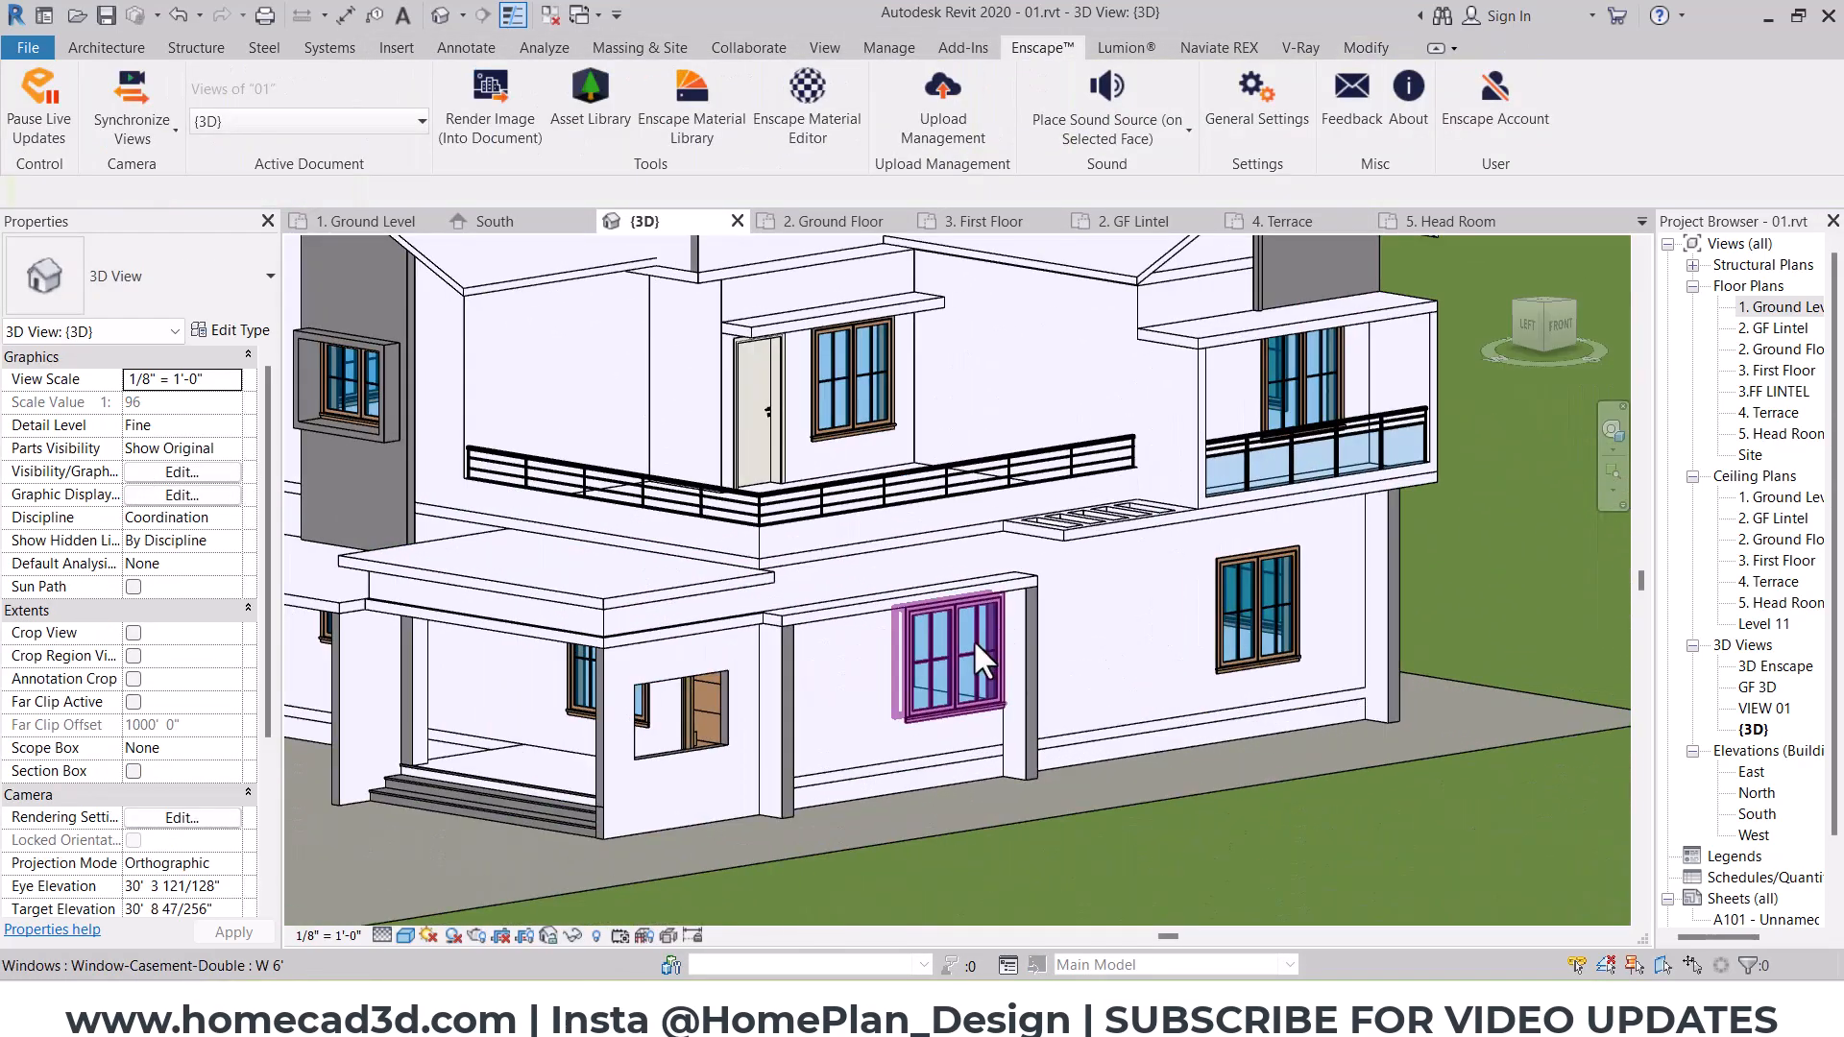
pyautogui.click(985, 661)
pyautogui.click(228, 330)
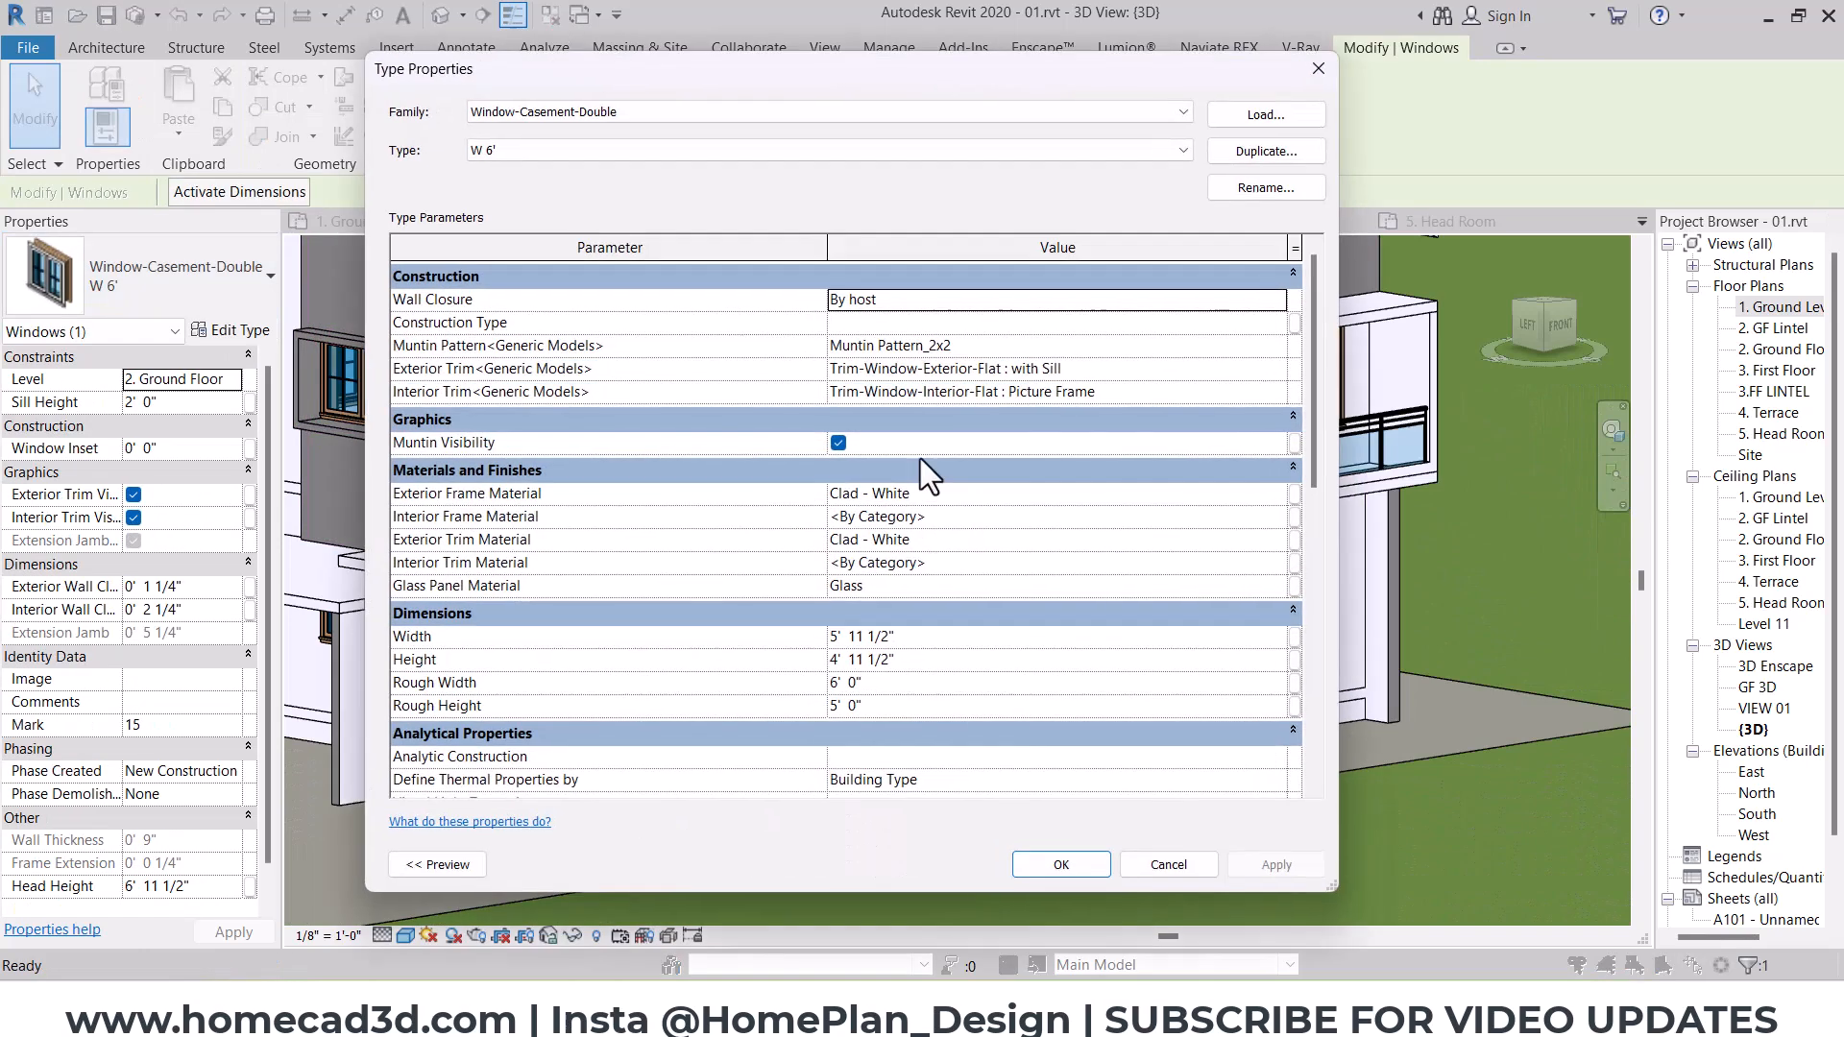
pyautogui.click(928, 492)
pyautogui.write('Blks - Wood - Birch - Horizontal')
pyautogui.click(947, 514)
pyautogui.write('Blks - Wood - Birch - Horizontal')
pyautogui.click(936, 539)
pyautogui.write('Blks - Wood - Birch - Horizontal')
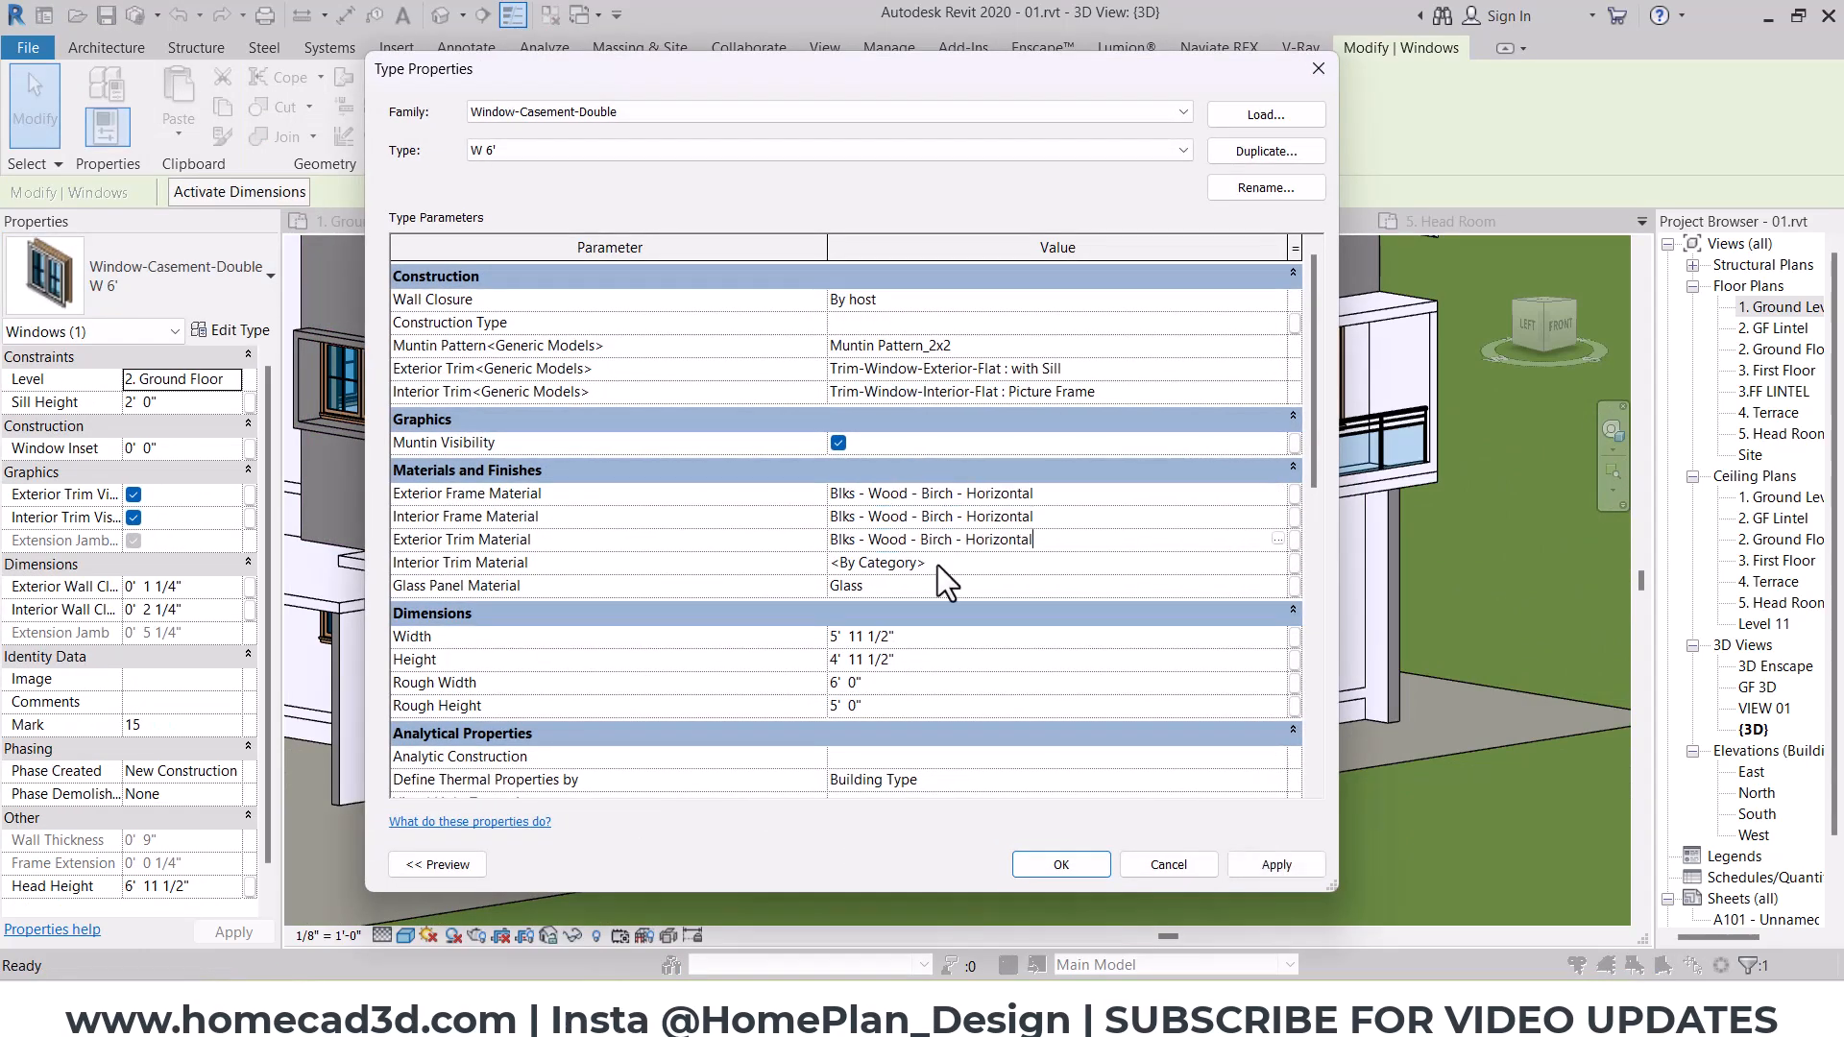
pyautogui.click(937, 563)
pyautogui.write('Blks - Wood - Birch - Horizontal')
pyautogui.hotkey('ctrl', 'a')
pyautogui.write('Blks - Wood - Birch - Horizontal')
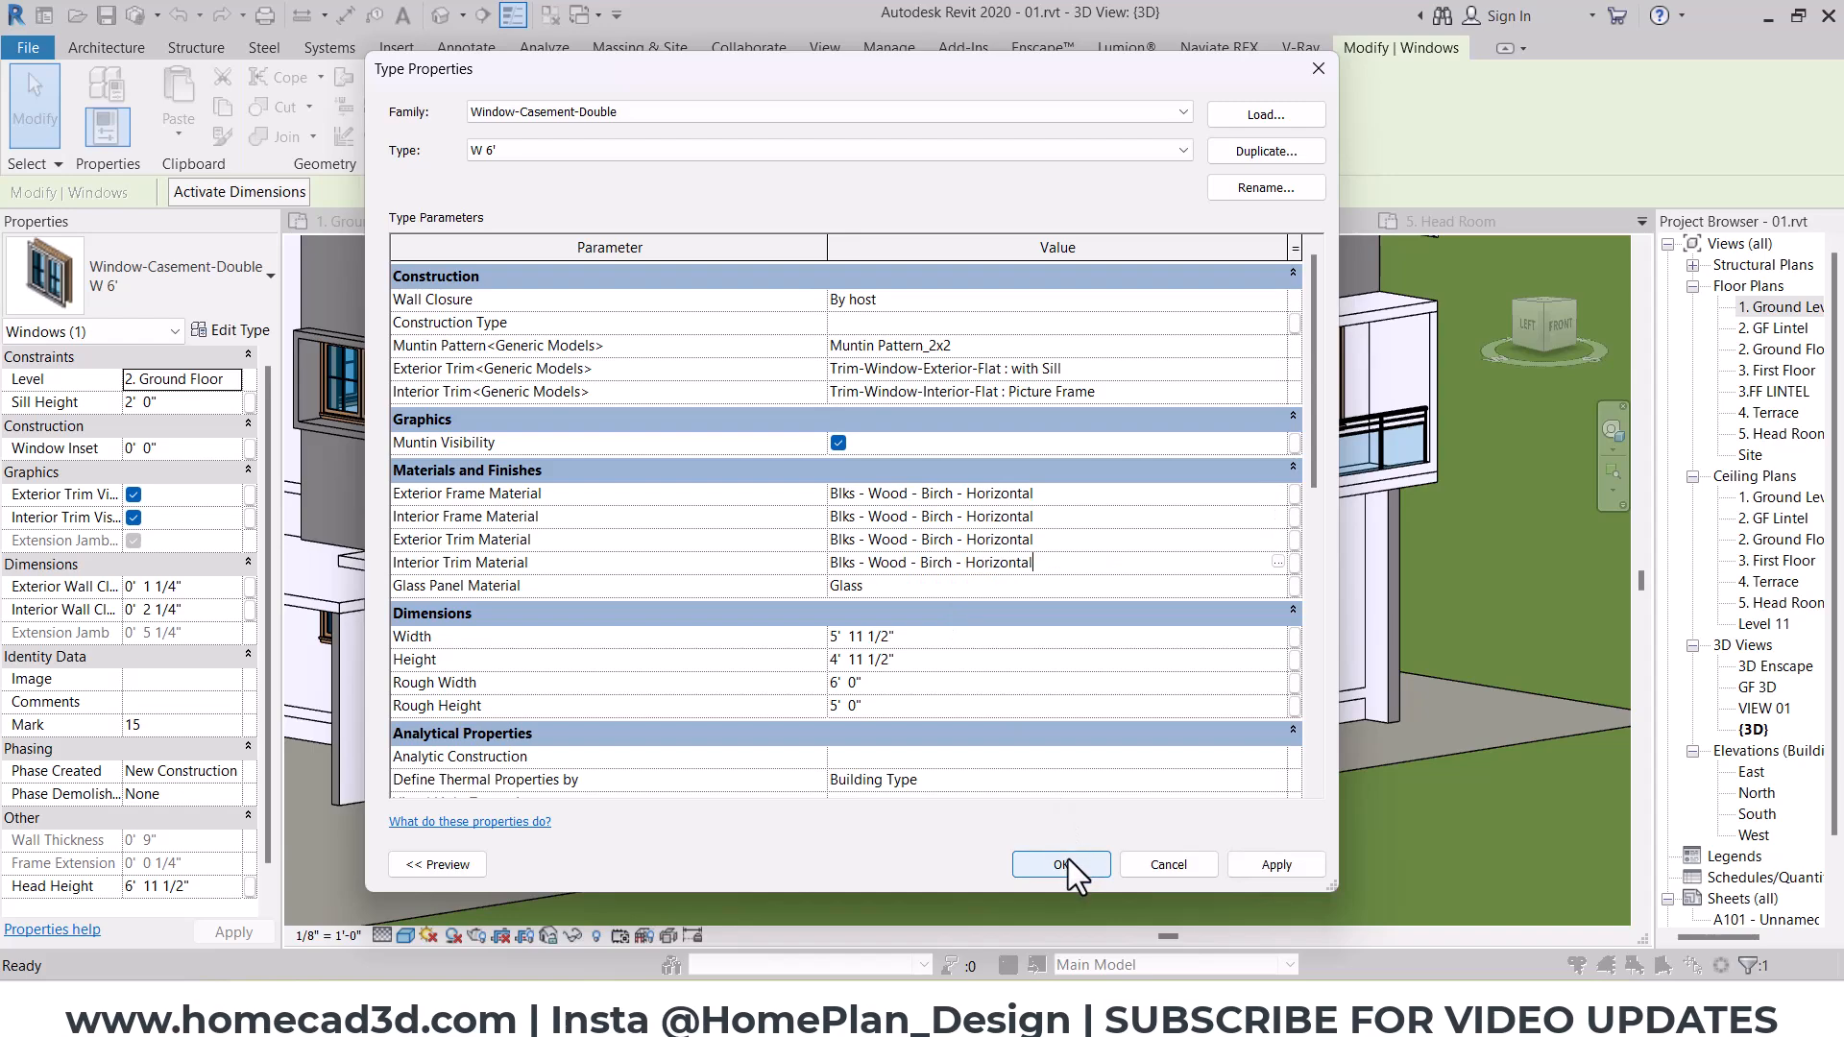
pyautogui.press('Return')
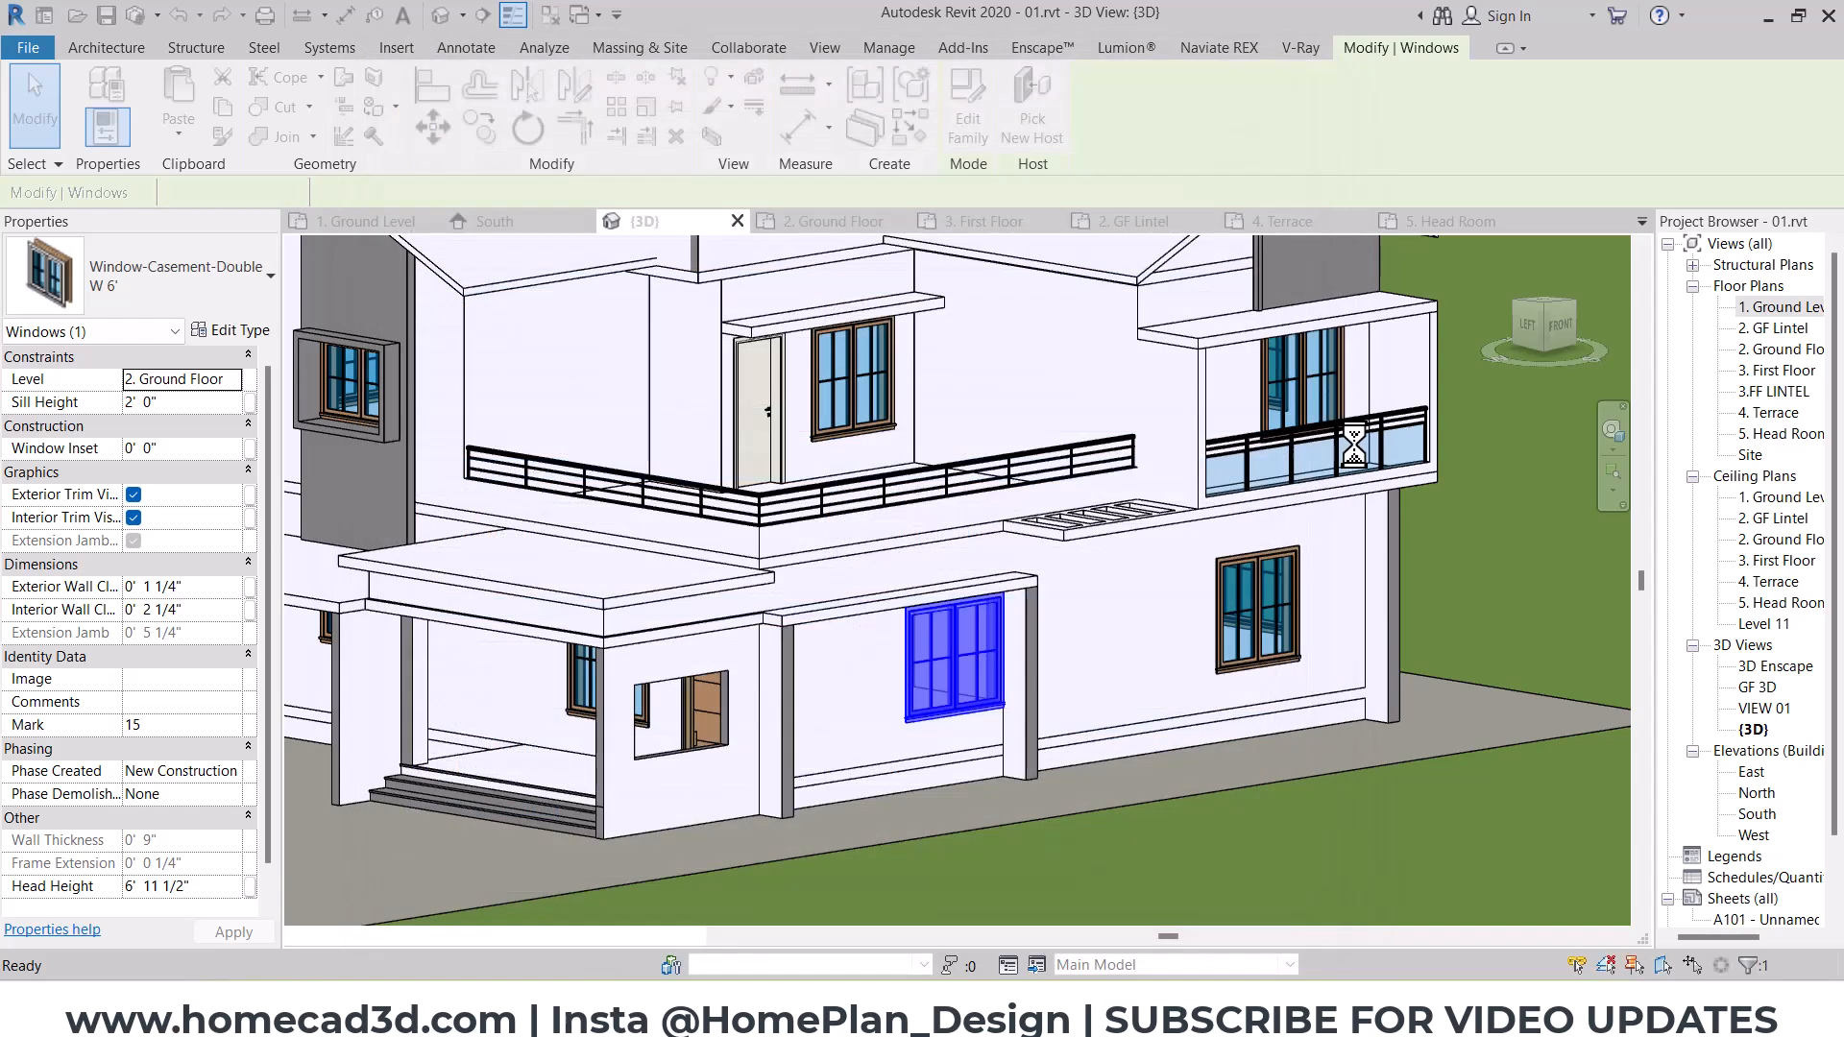
pyautogui.press('Escape')
# Step: Set the first-floor D1 door type's Door Knocker and Door materials to Blks - Wood - Birch - Horizontal and switch back to Enscape
pyautogui.scroll(-2, 1110, 620)
pyautogui.scroll(2, 919, 499)
pyautogui.click(919, 498)
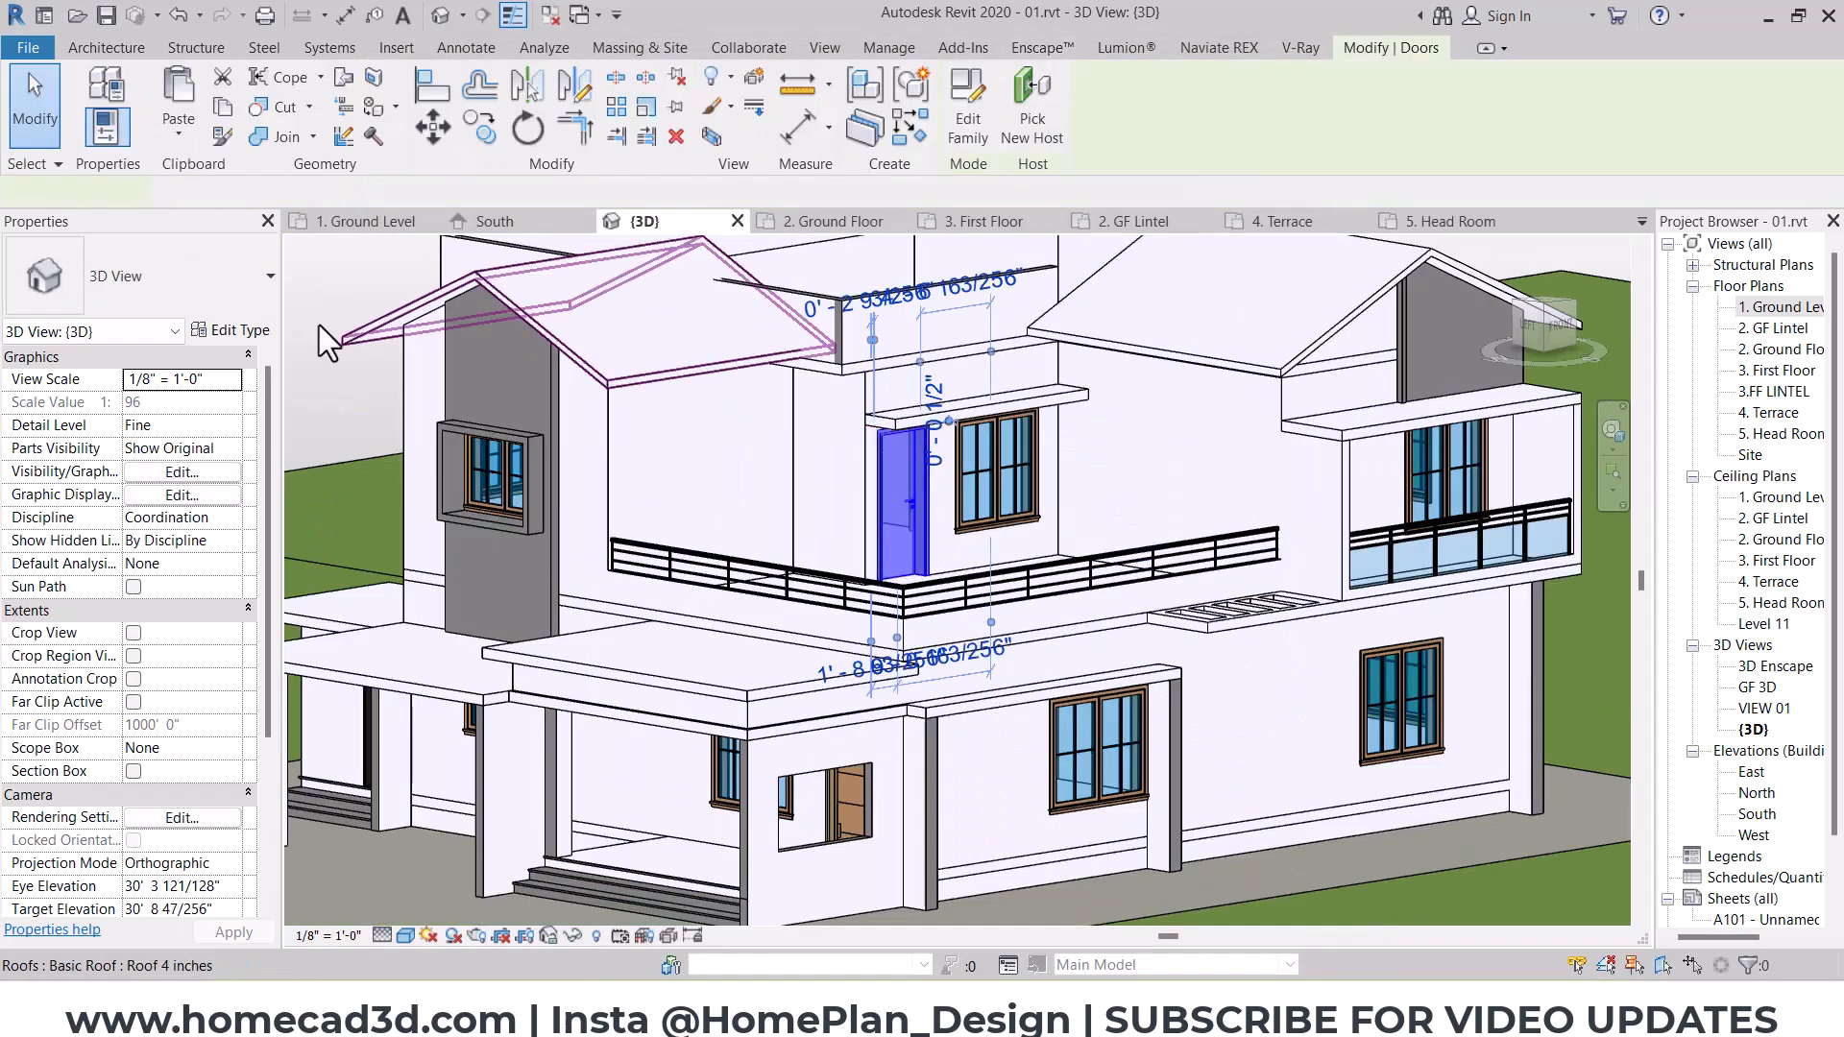
pyautogui.click(242, 328)
pyautogui.click(1085, 403)
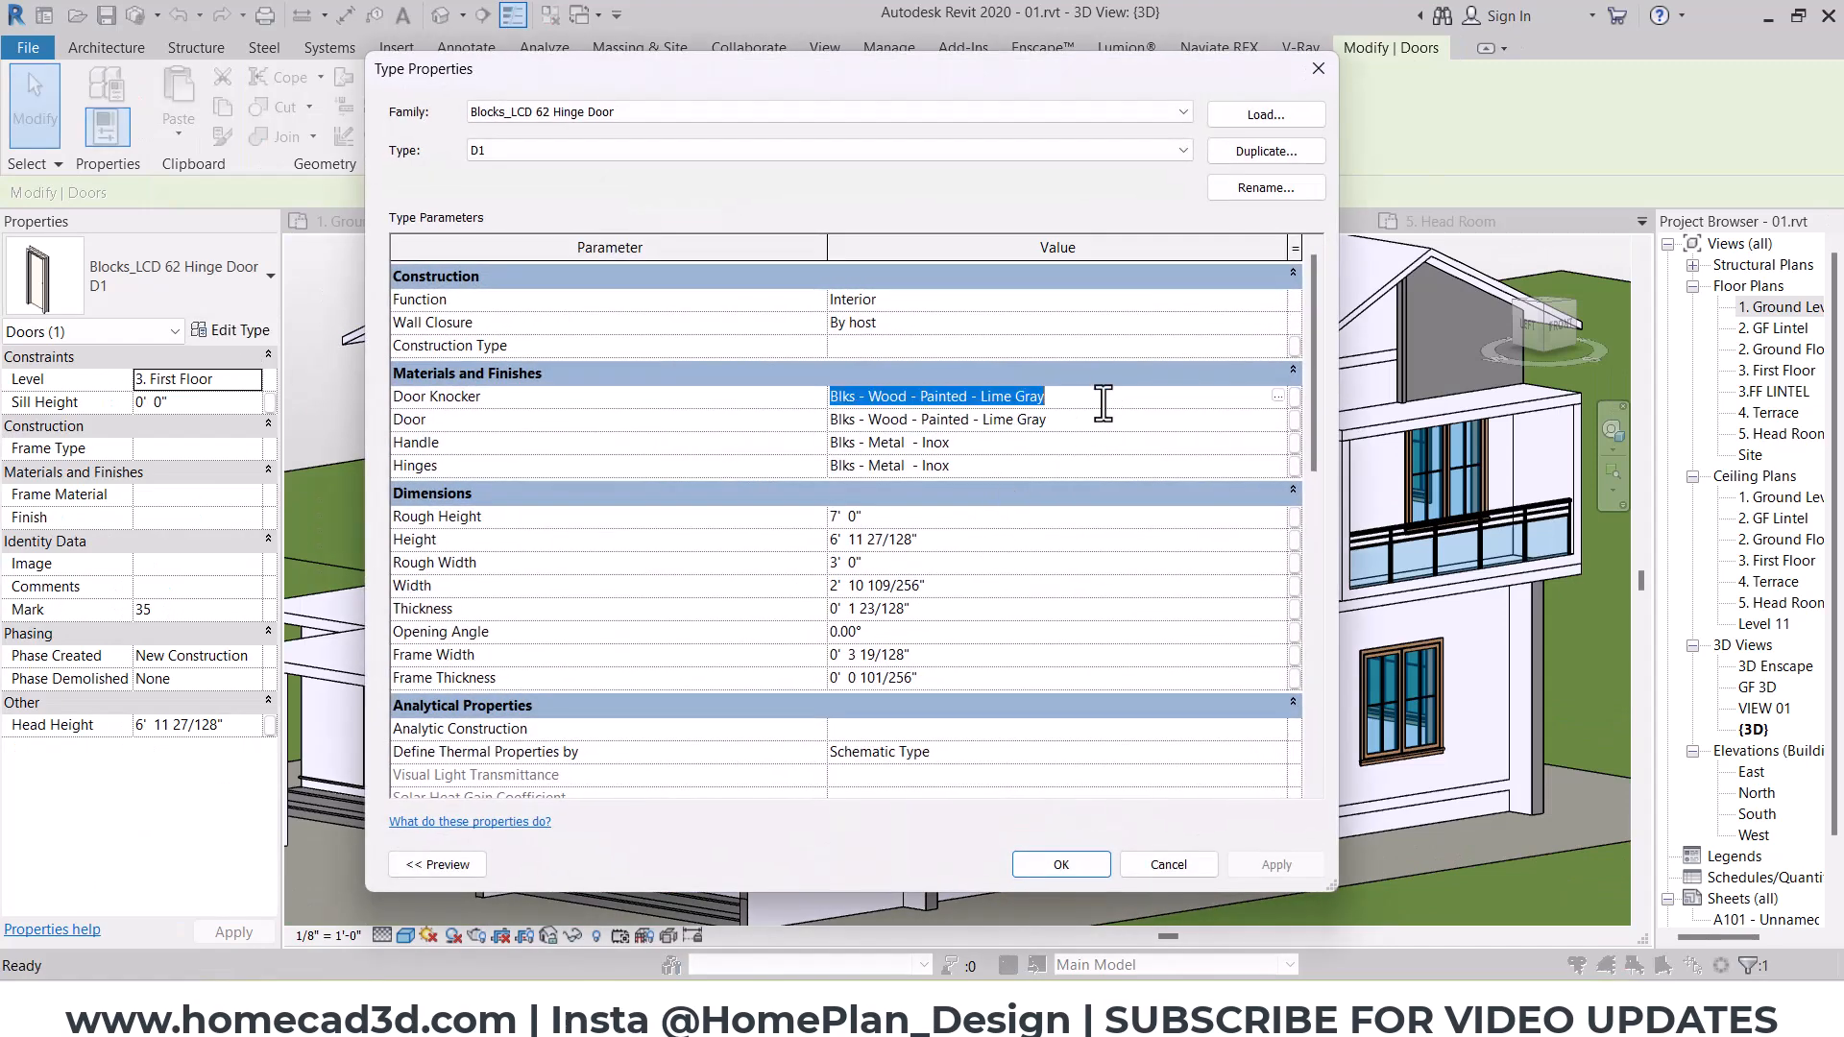
pyautogui.write('Blks - Wood - Birch - Horizontal')
pyautogui.click(1074, 429)
pyautogui.write('Blks - Wood - Birch - Horizontal')
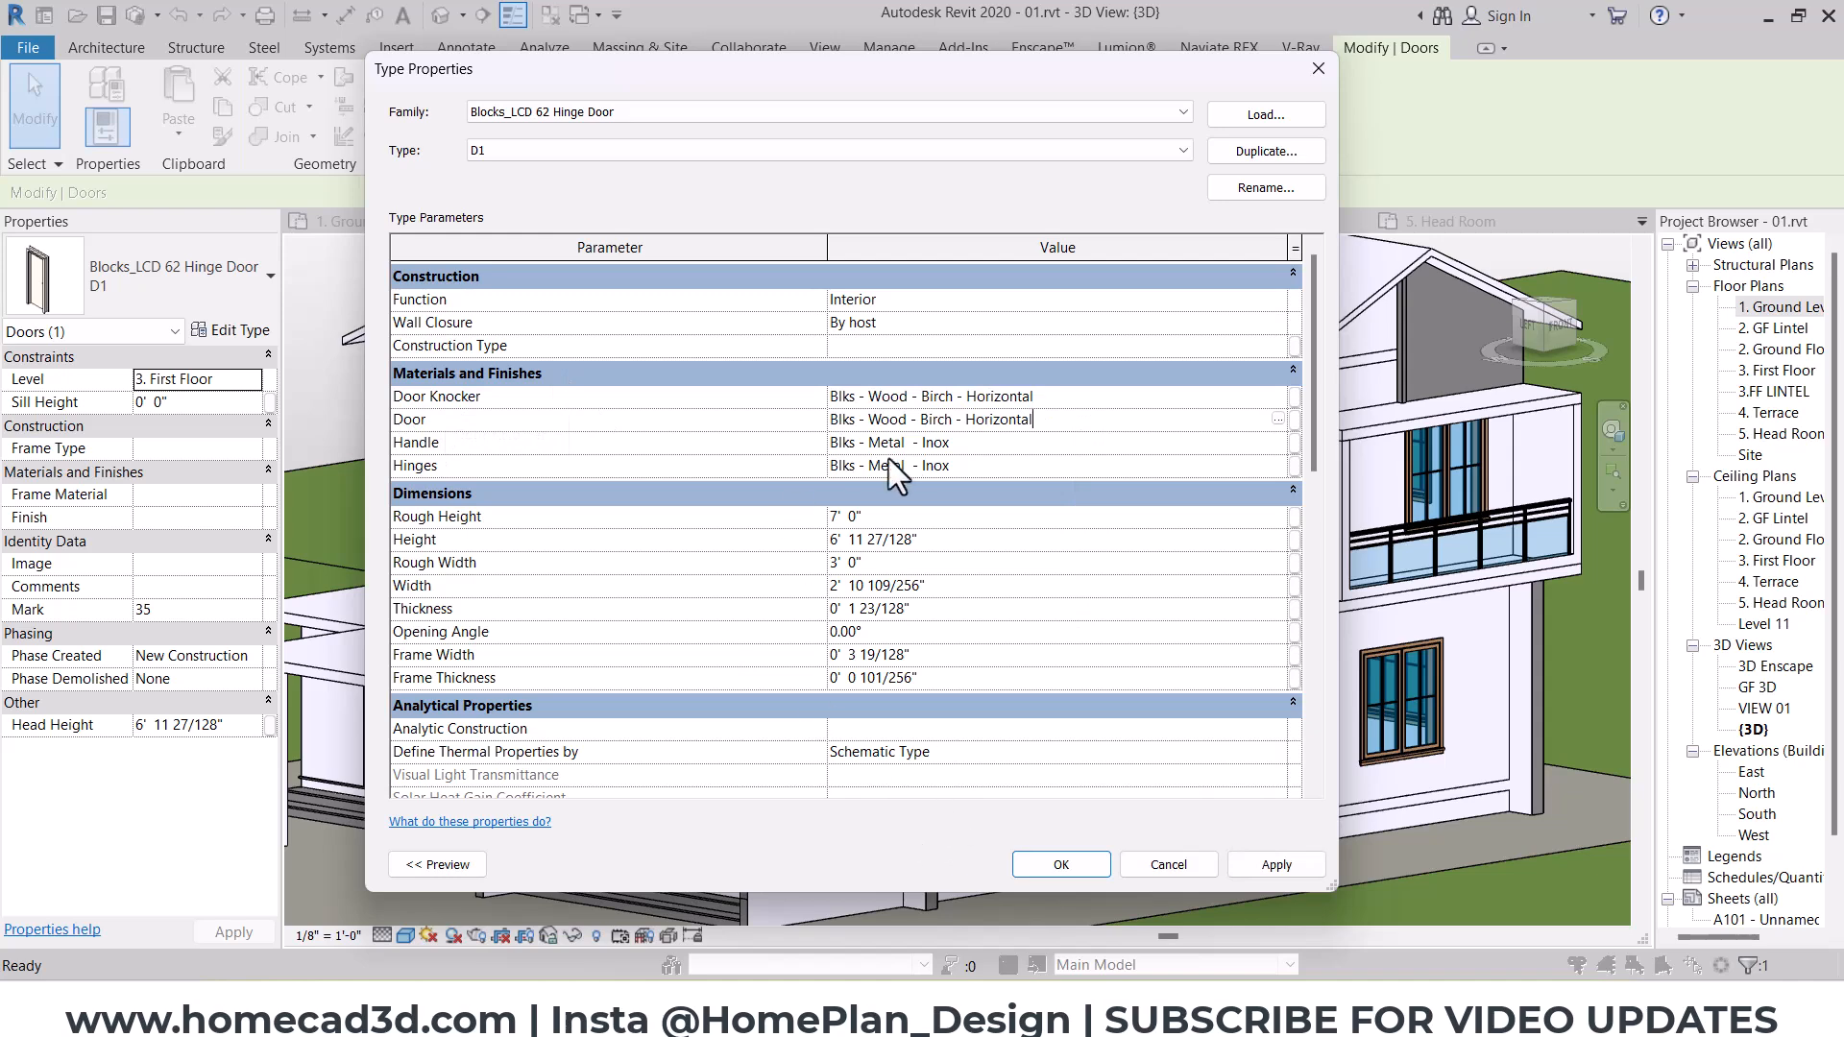
pyautogui.click(1066, 866)
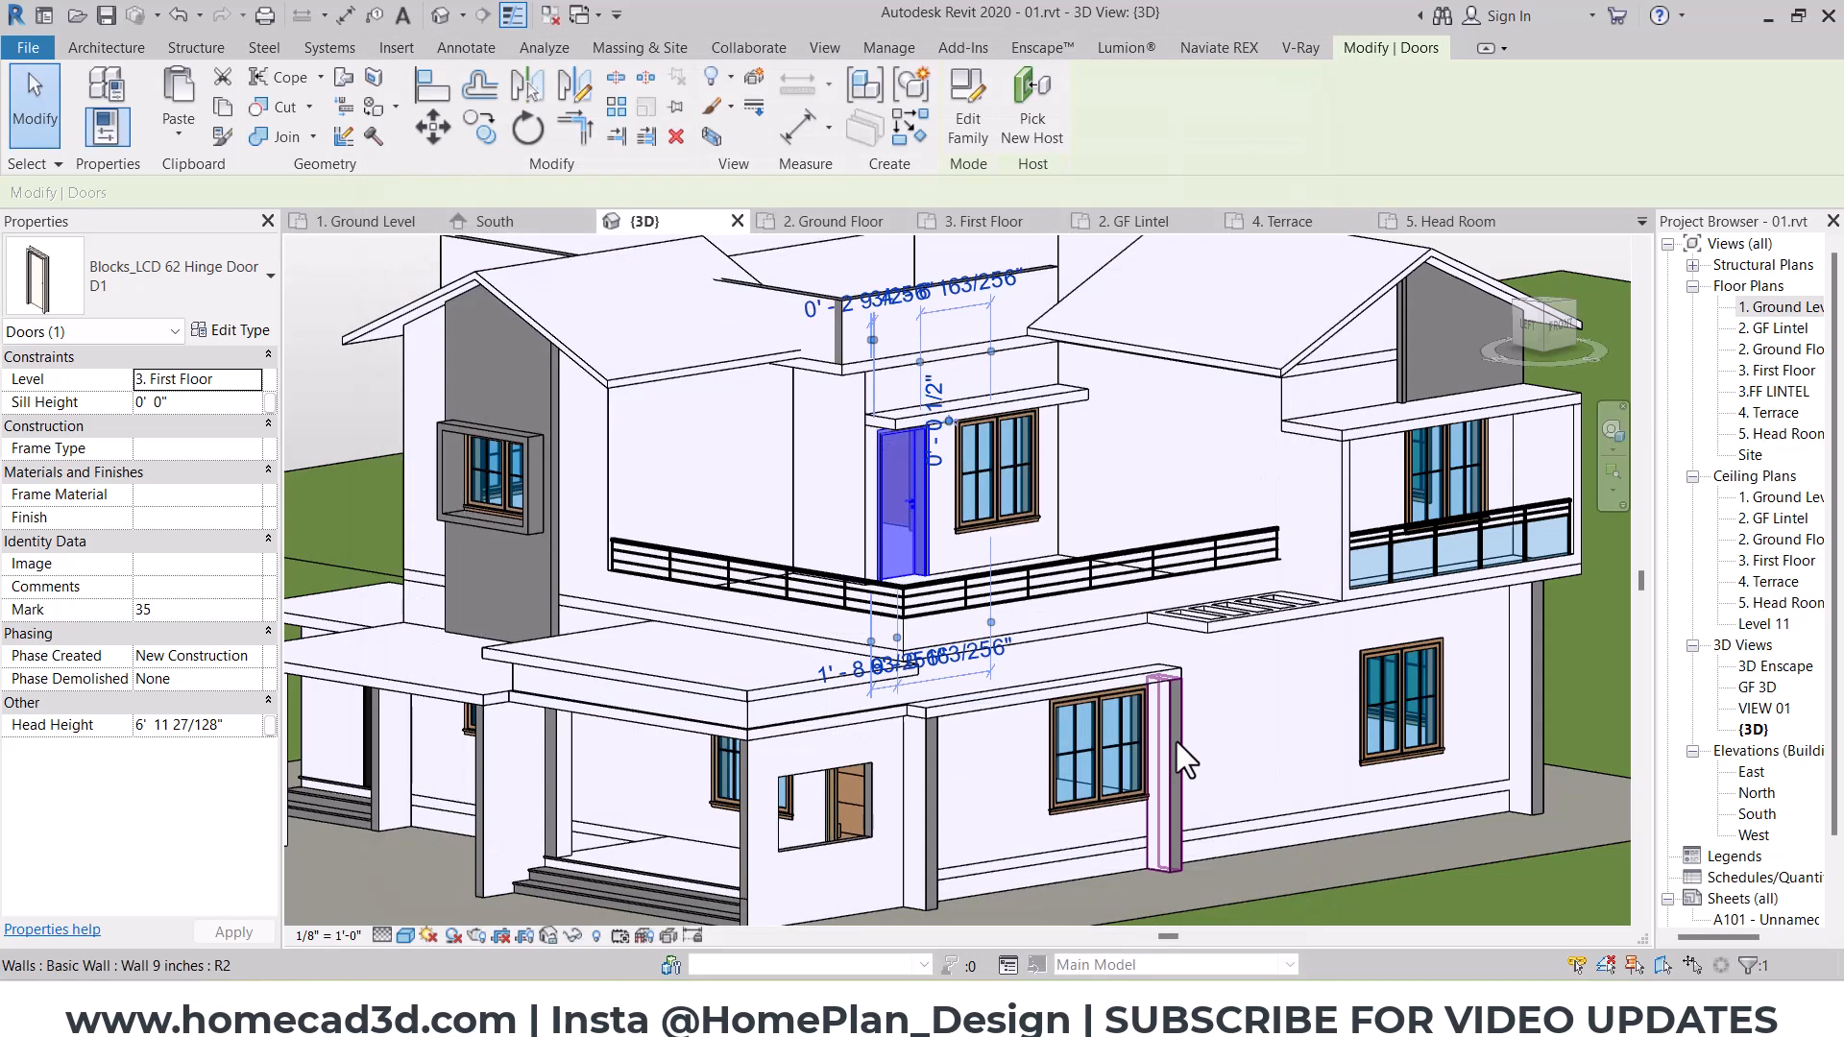
pyautogui.press('Escape')
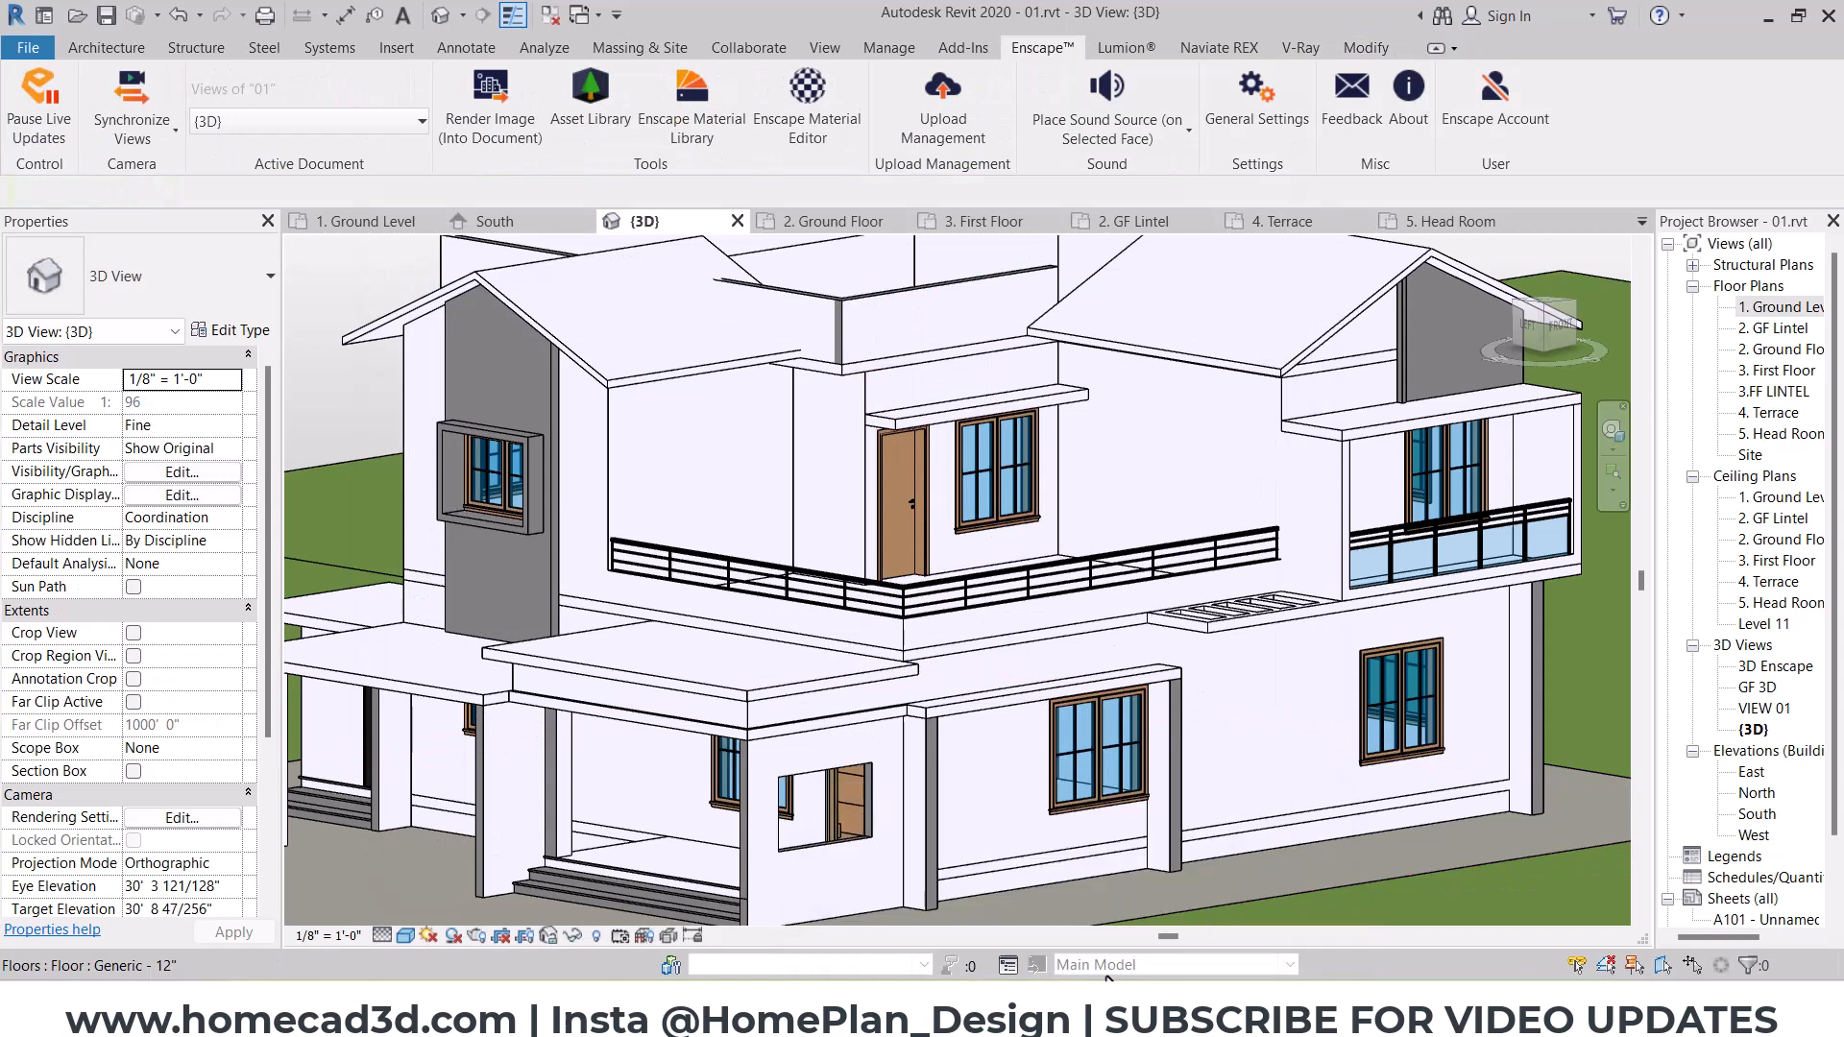
pyautogui.click(1177, 946)
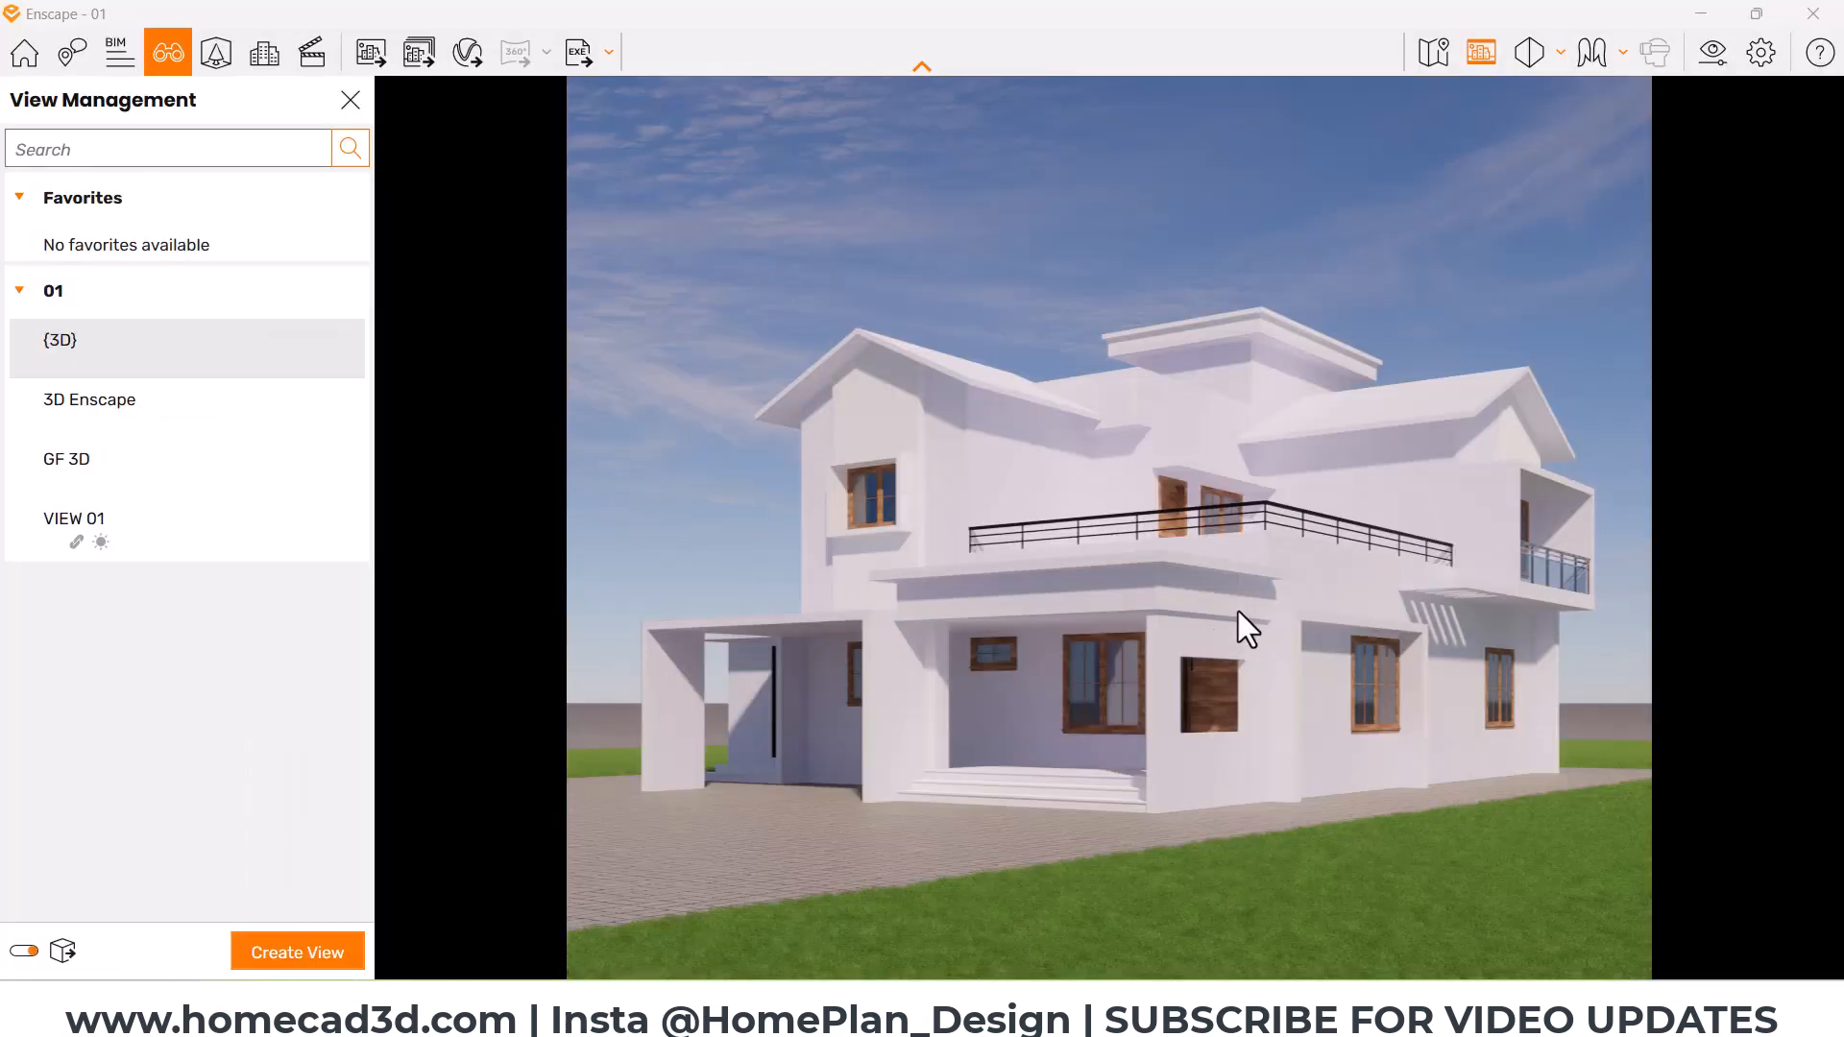